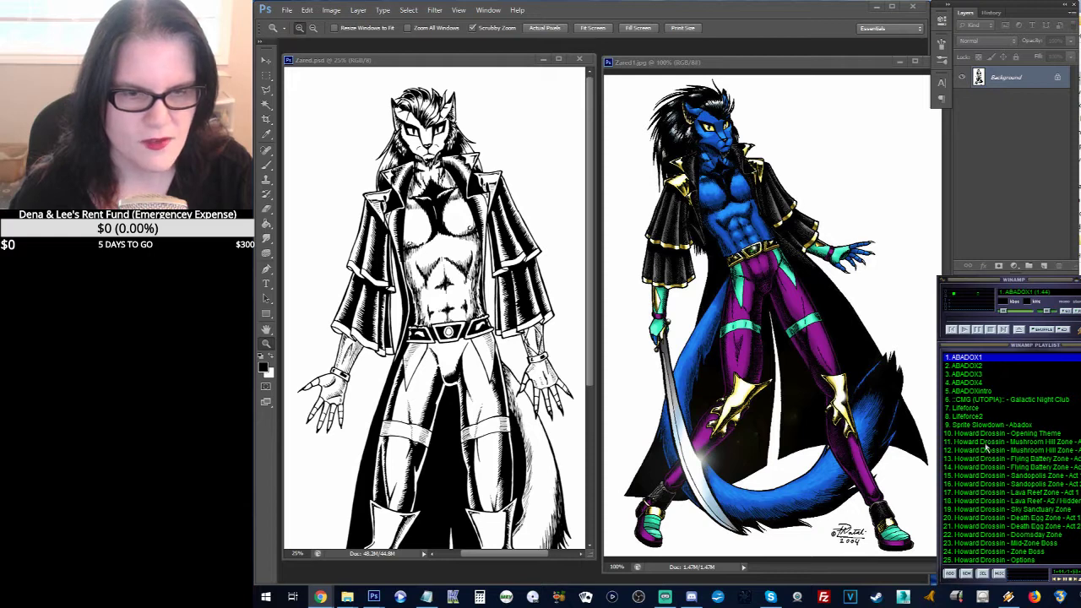
Step: Play the ABADOX1 track in Winamp and turn the player's volume down
{"action": "double_click", "coordinate": [1002, 360]}
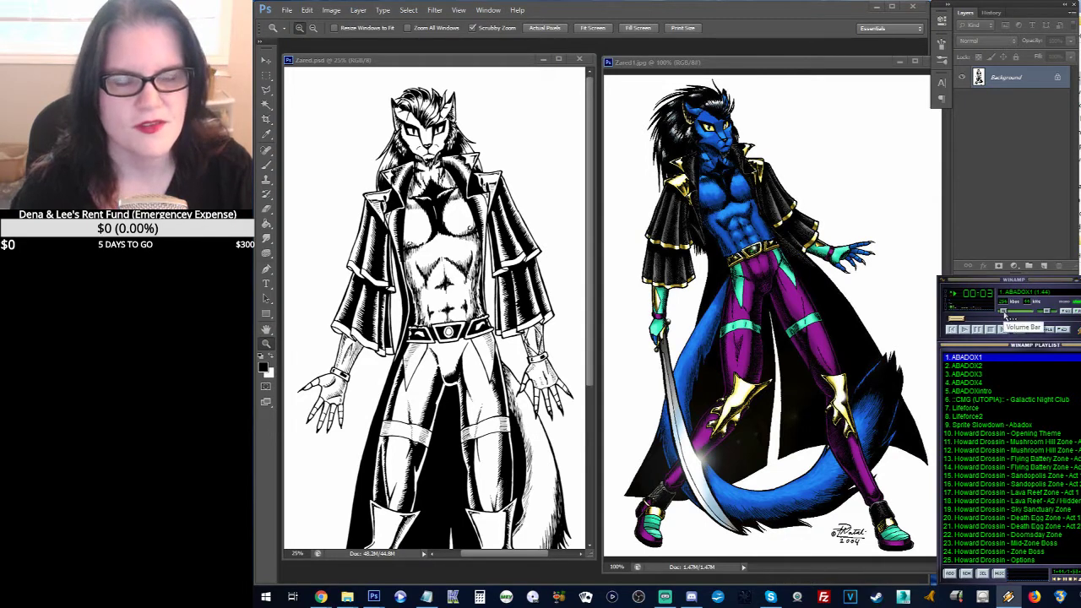
{"action": "left_click", "coordinate": [1005, 314]}
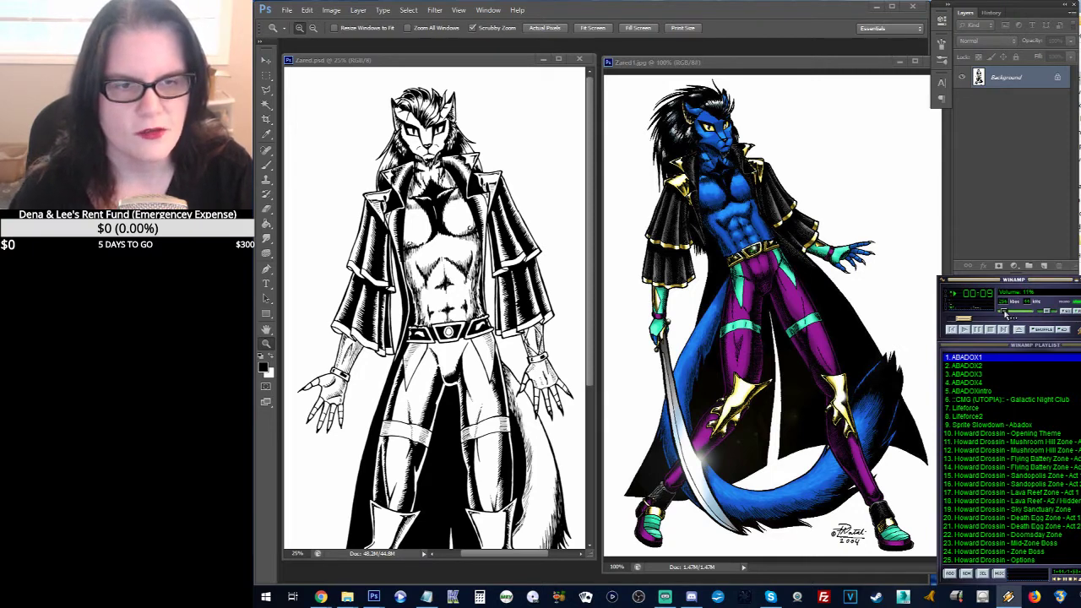
{"action": "left_click_drag", "start_coordinate": [1006, 313], "coordinate": [1003, 315]}
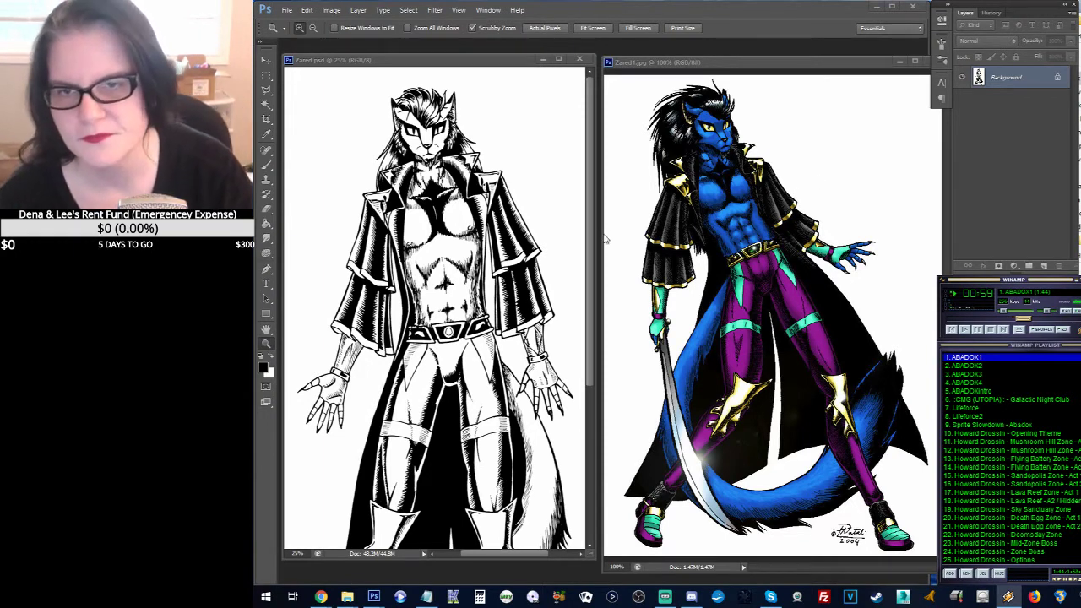
Step: Narrow the Zared1.jpg reference window with its view at 300% on the character's head, and widen the Zared.psd window over it
{"action": "left_click_drag", "start_coordinate": [605, 239], "coordinate": [678, 235]}
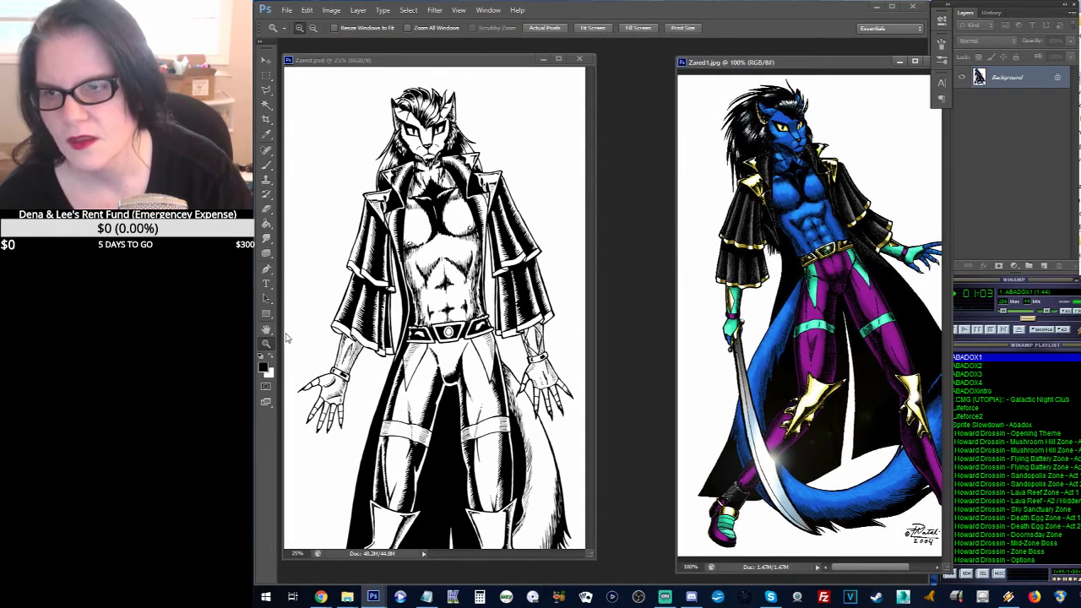
{"action": "left_click", "coordinate": [814, 177]}
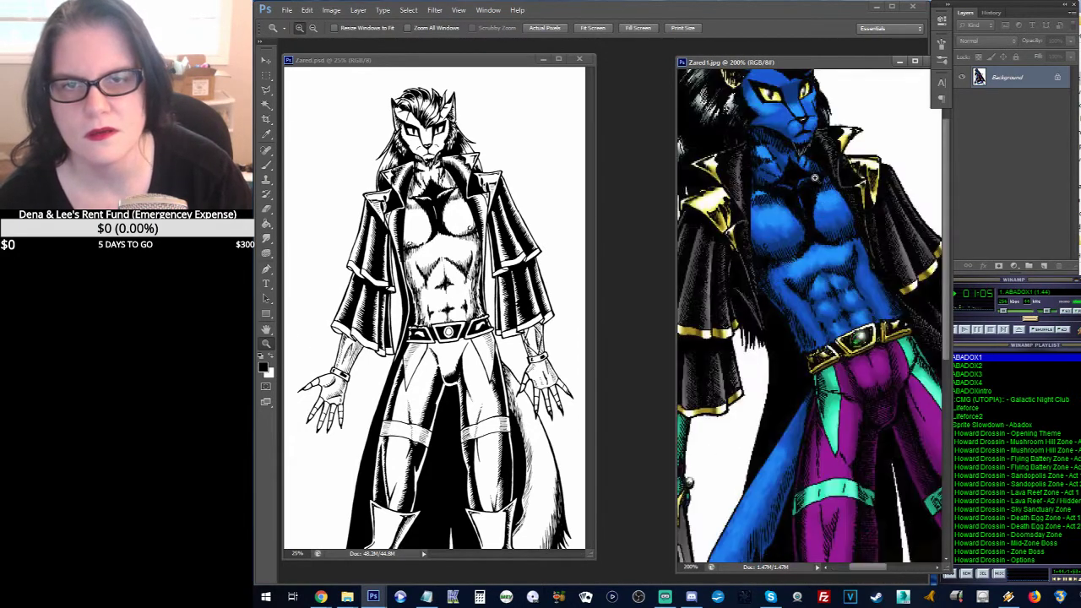
{"action": "left_click", "coordinate": [815, 177]}
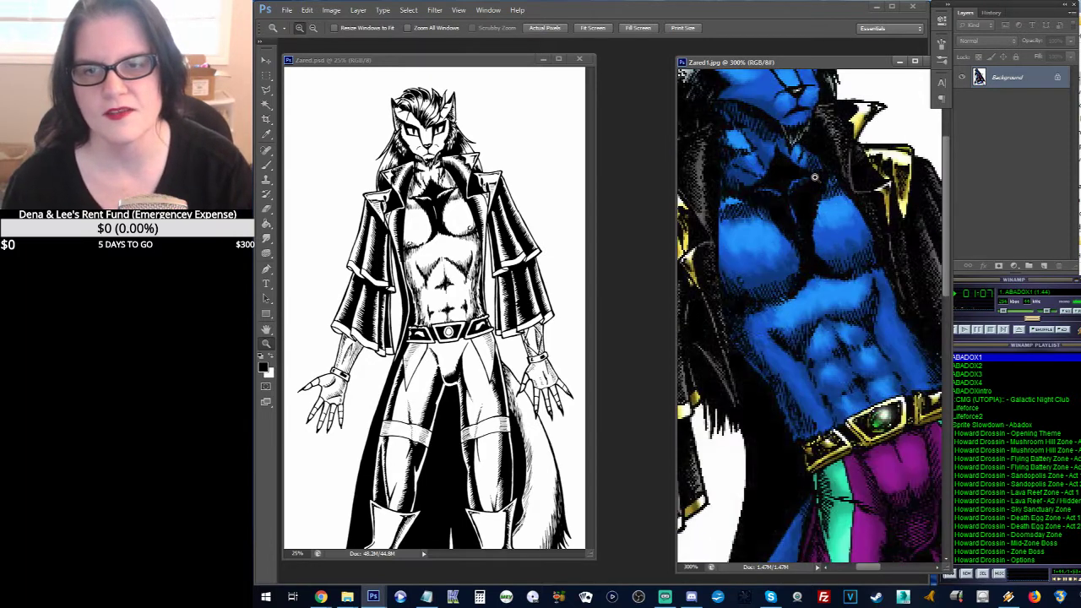
{"action": "left_click_drag", "start_coordinate": [821, 149], "coordinate": [902, 290]}
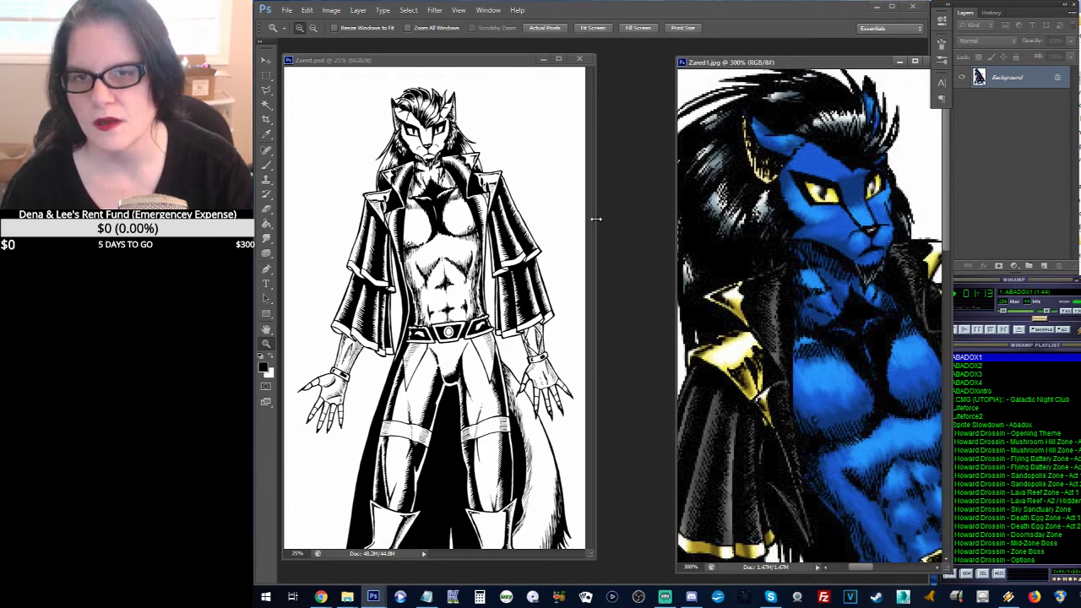
{"action": "left_click_drag", "start_coordinate": [595, 218], "coordinate": [815, 227]}
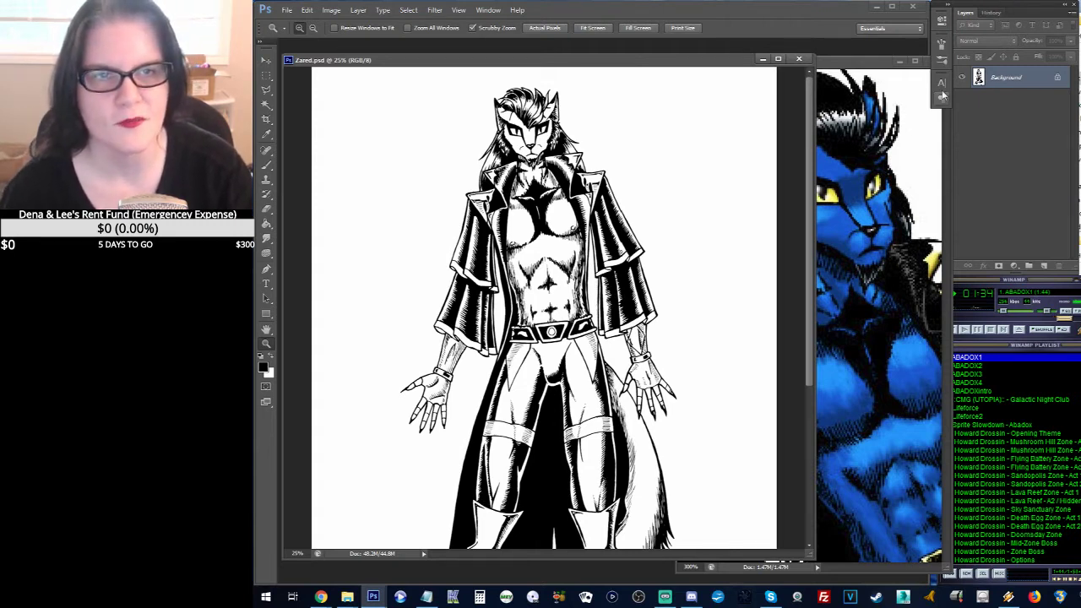
Step: Add a new layer named "fur" above the Background layer in Zared.psd
{"action": "right_click", "coordinate": [1006, 80]}
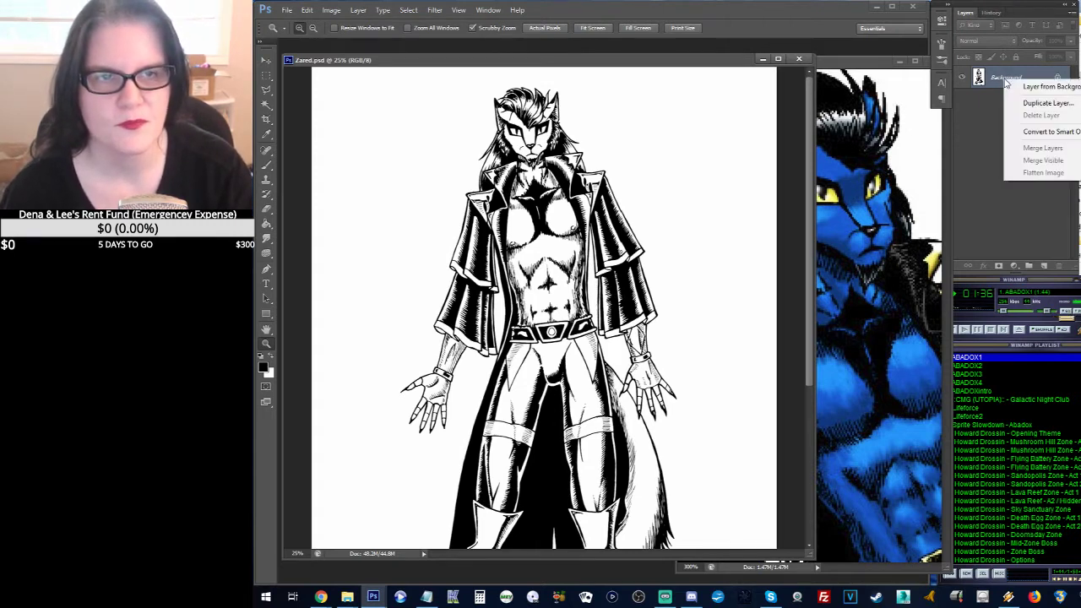
{"action": "left_click", "coordinate": [966, 119]}
{"action": "left_click", "coordinate": [361, 13]}
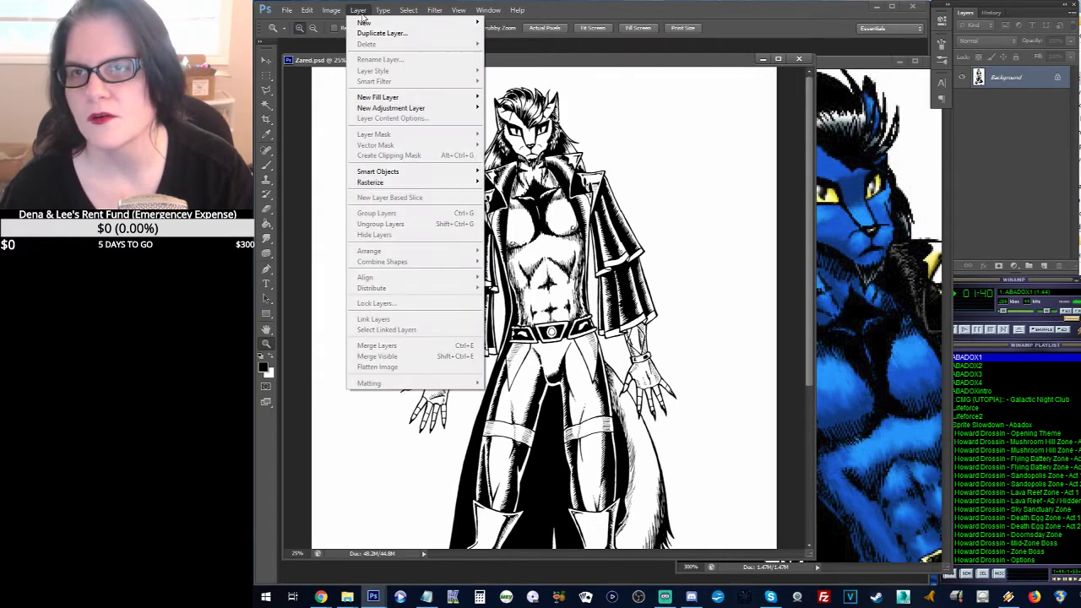
{"action": "mouse_move", "coordinate": [371, 24]}
{"action": "left_click", "coordinate": [492, 24]}
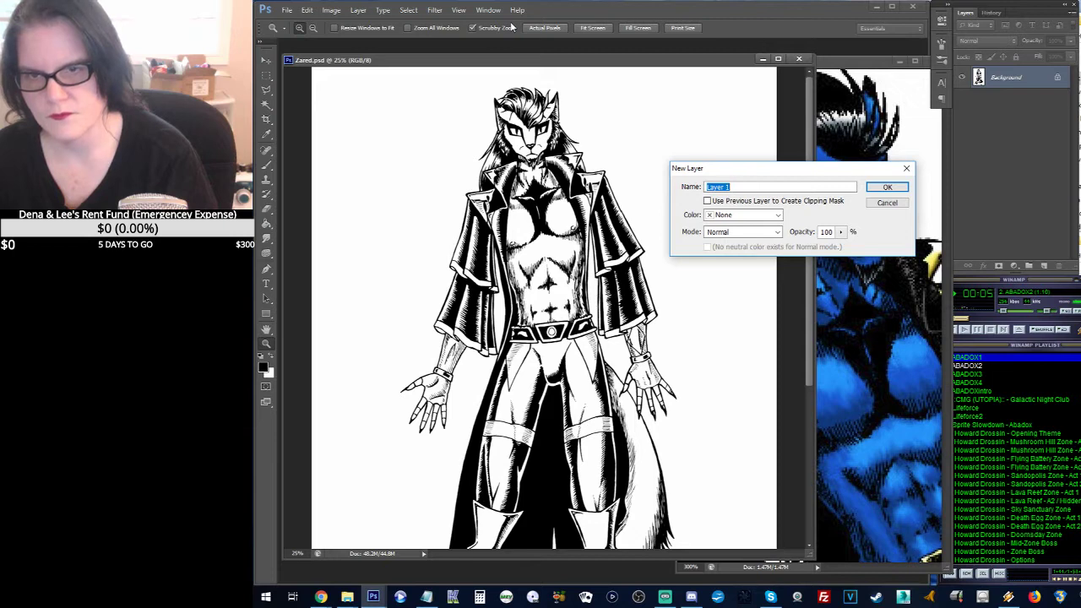
{"action": "type", "text": "f"}
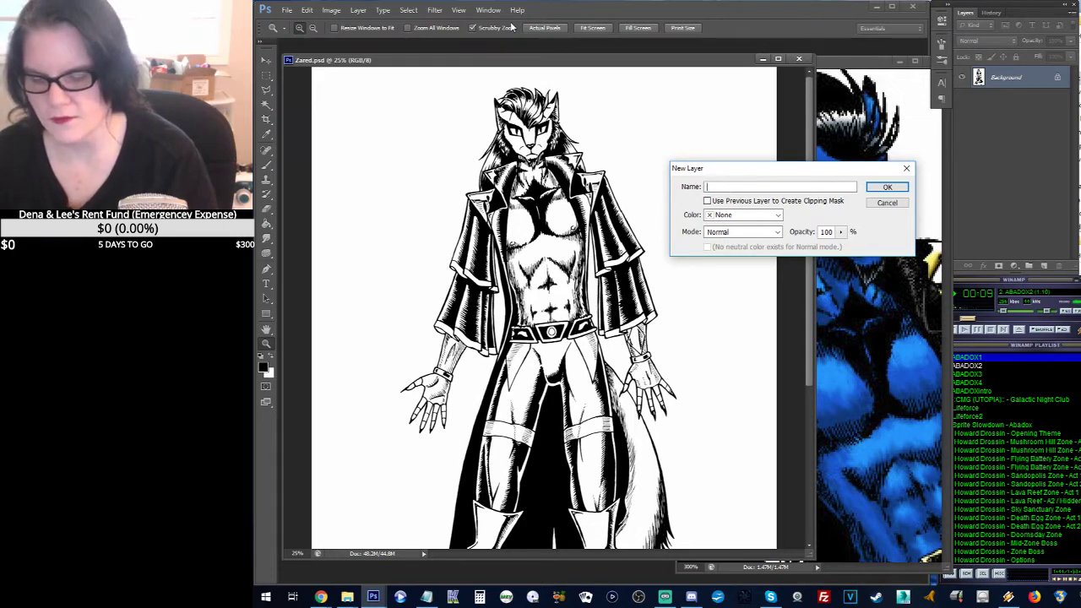
{"action": "type", "text": "ur"}
{"action": "key", "text": "Return"}
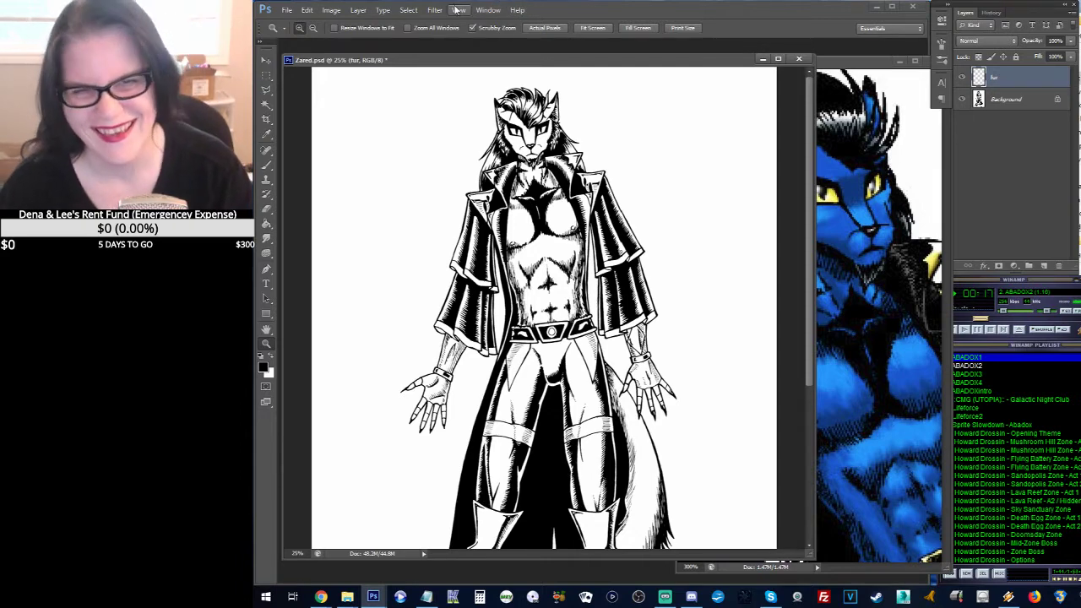
Step: Sample the blue fur colour from the character's forehead in Zared1.jpg as the foreground colour and return to Zared.psd
{"action": "left_click", "coordinate": [844, 71]}
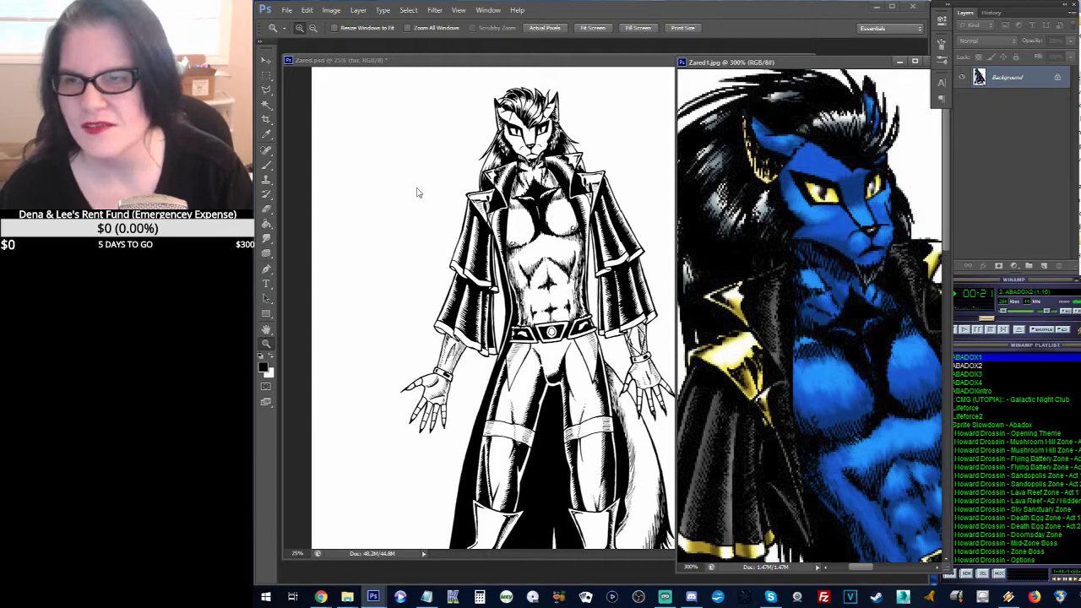
{"action": "left_click", "coordinate": [266, 136]}
{"action": "left_click", "coordinate": [823, 156]}
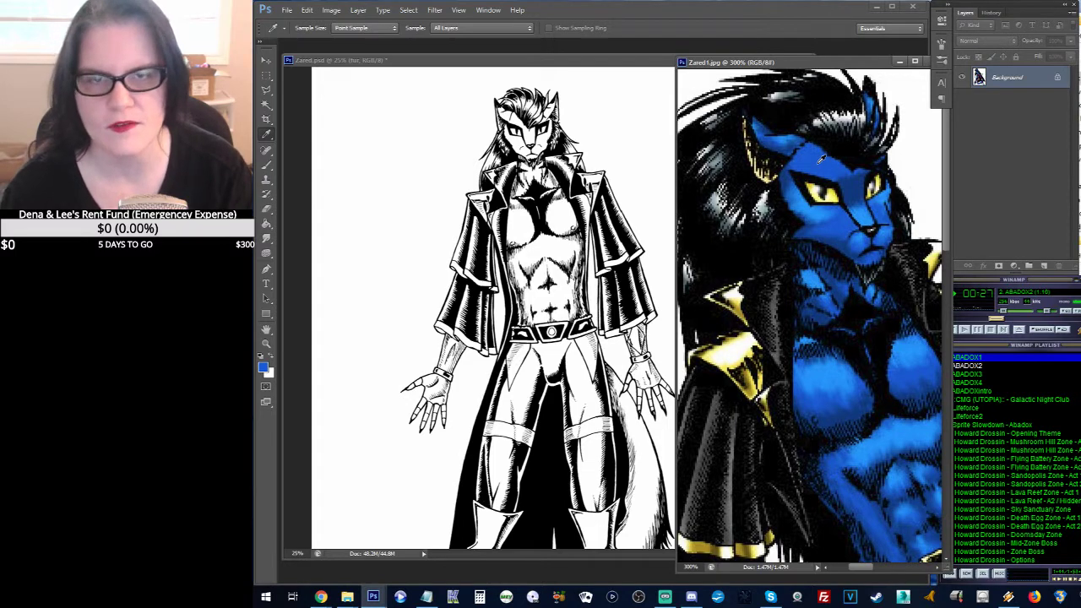
{"action": "left_click", "coordinate": [585, 63]}
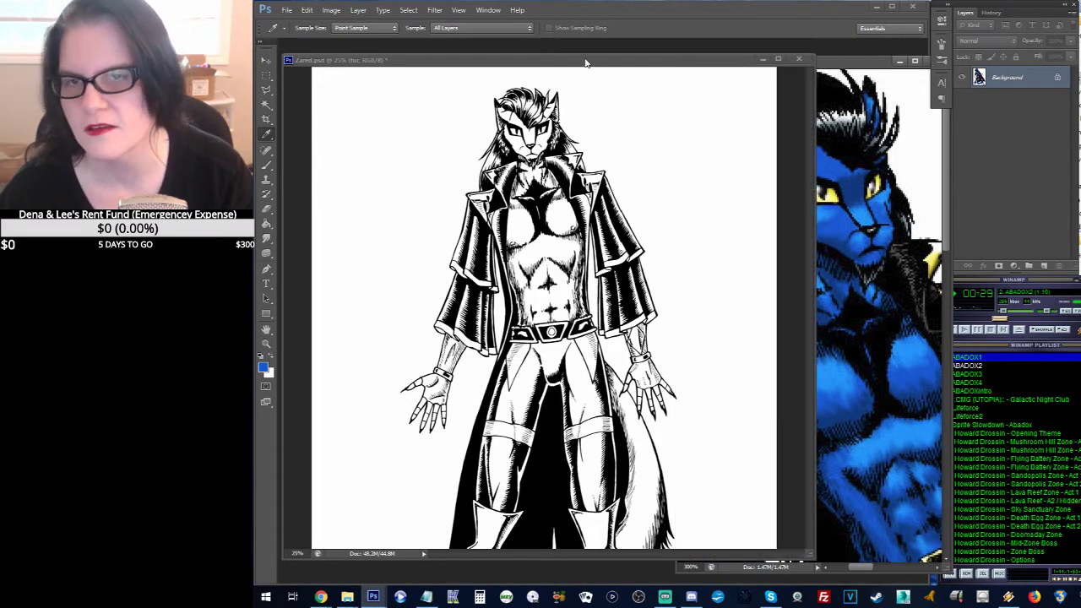
Step: Choose the hard 60 px brush and dab a blue colour swatch on the blank paper beside the character's head
{"action": "left_click", "coordinate": [266, 165]}
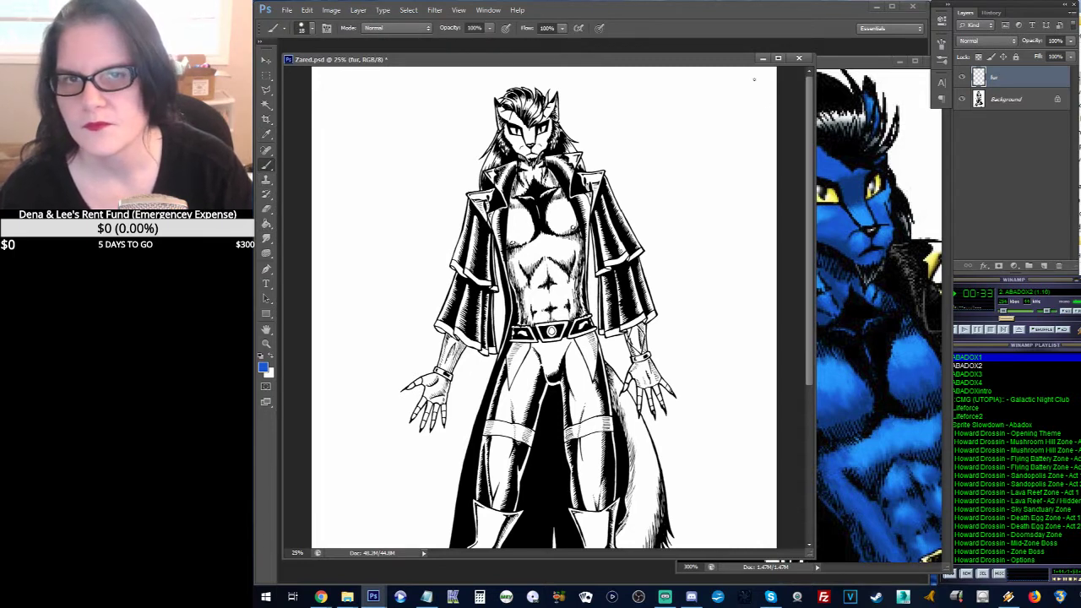
{"action": "left_click", "coordinate": [306, 28]}
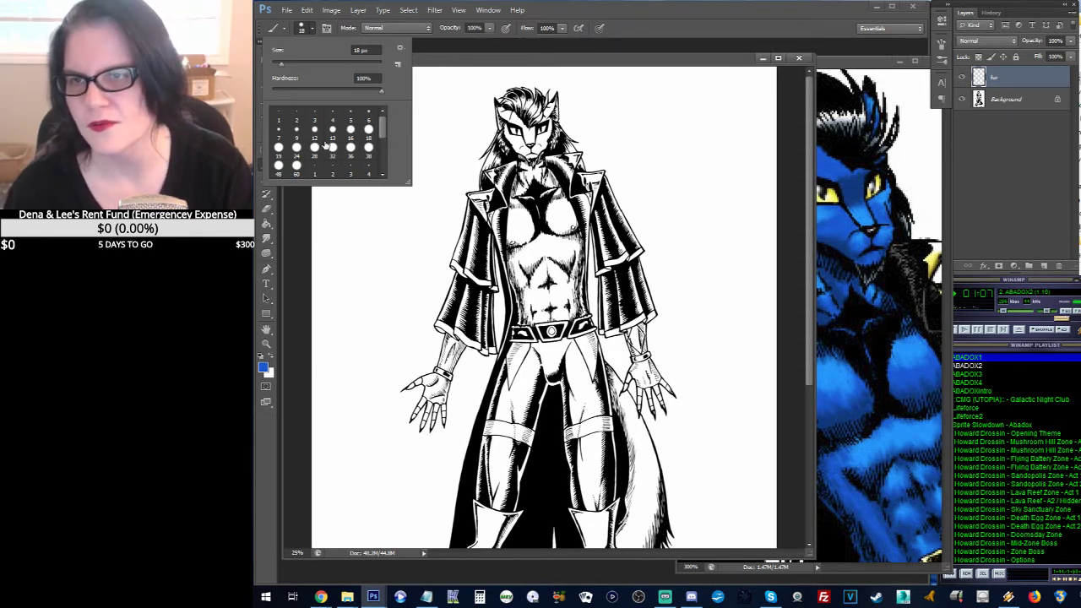
{"action": "left_click", "coordinate": [296, 165]}
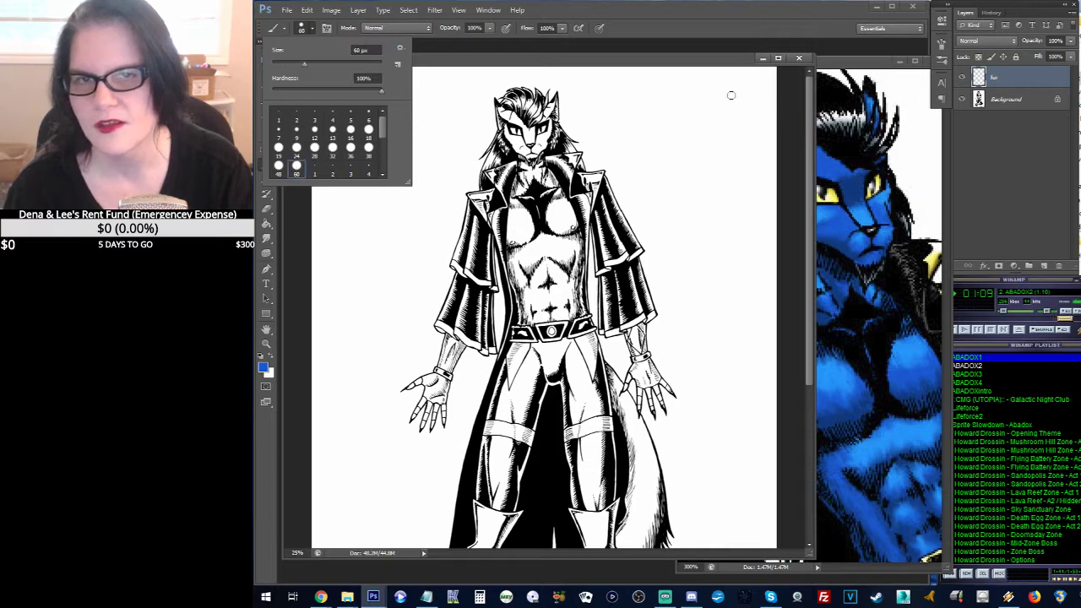
{"action": "left_click", "coordinate": [622, 62]}
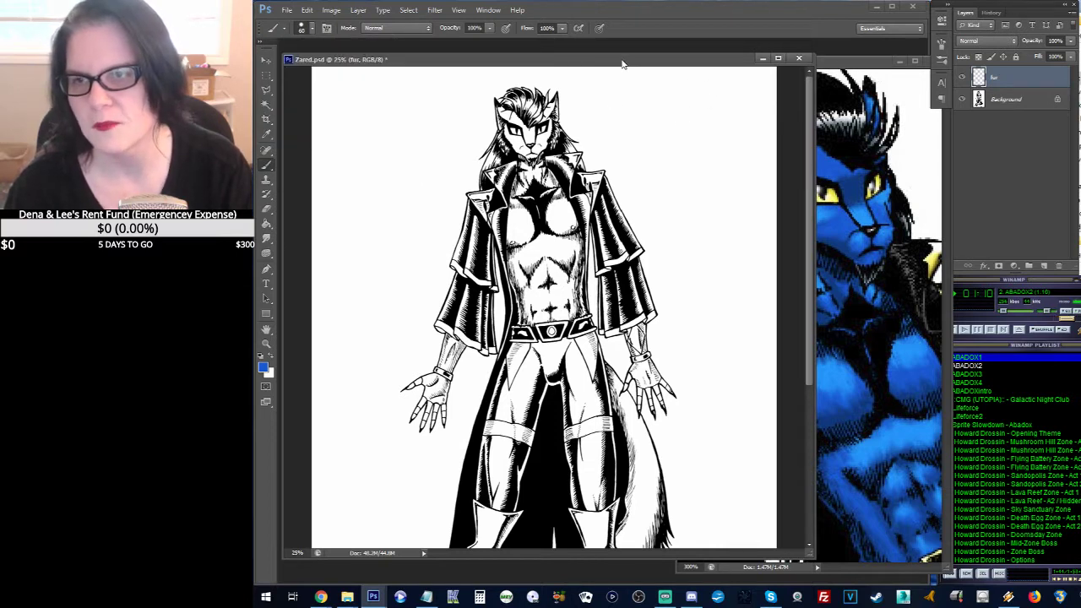
{"action": "left_click", "coordinate": [742, 88]}
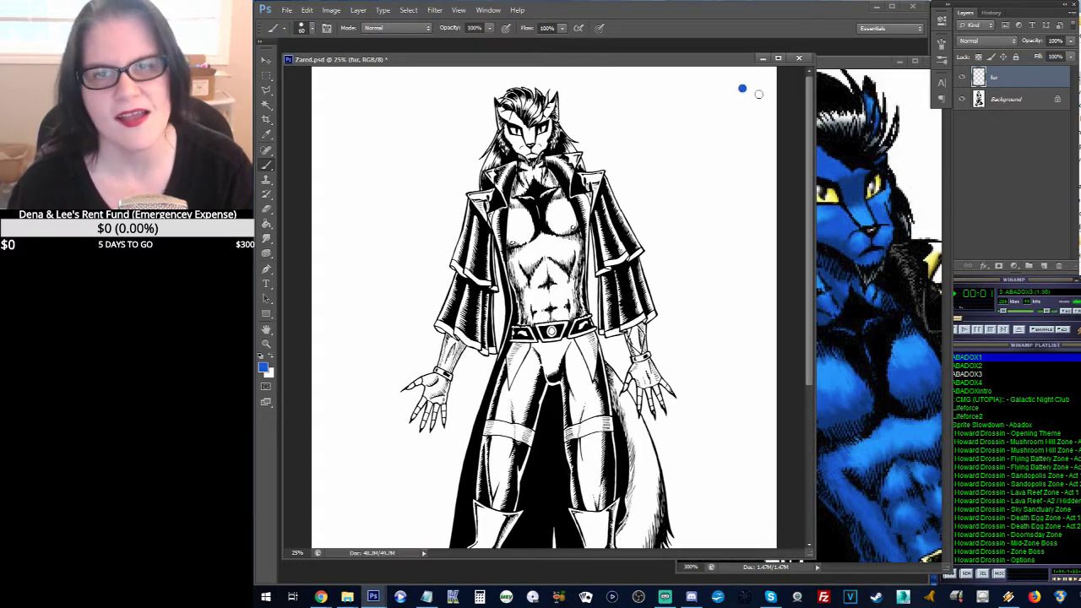
Step: Outline the character's face, neck and bare torso as a selection with the Polygonal Lasso, following the hairline and the coat's edges
{"action": "left_click", "coordinate": [267, 344]}
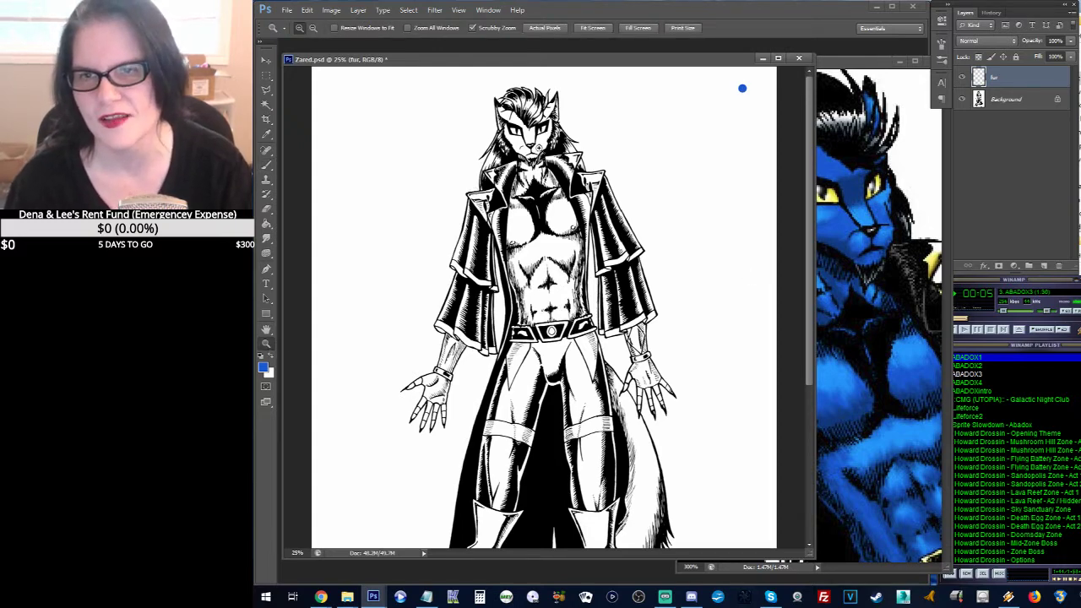
{"action": "left_click", "coordinate": [537, 145]}
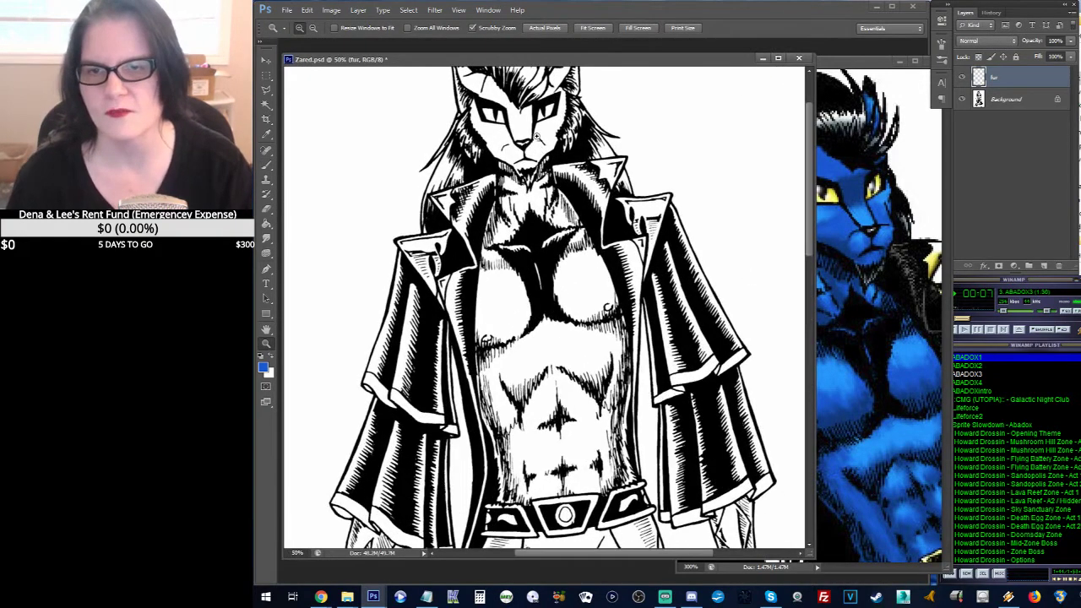
{"action": "left_click", "coordinate": [535, 136]}
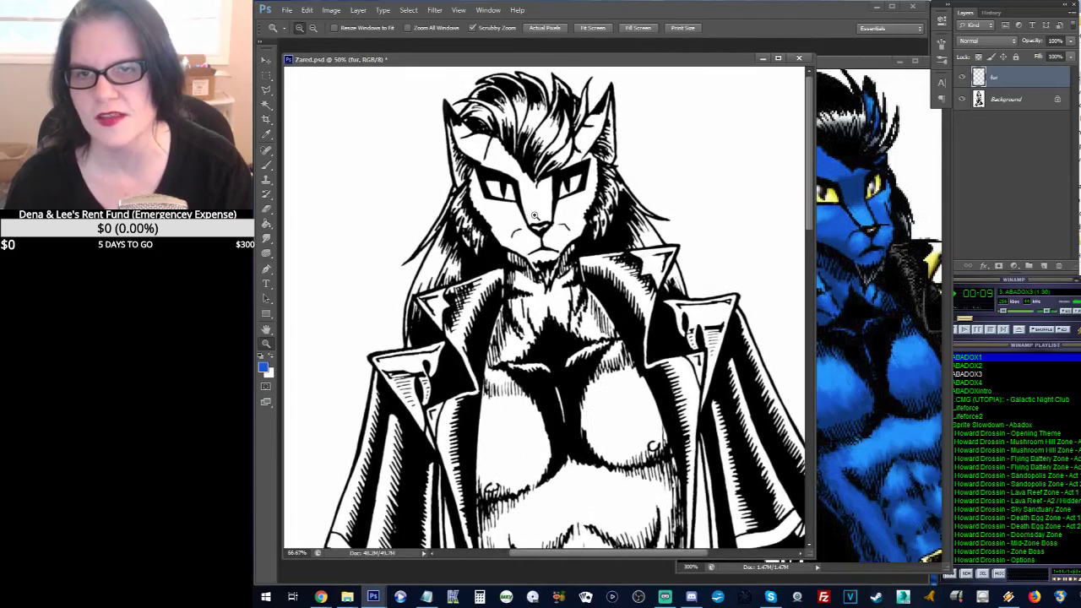
{"action": "left_click", "coordinate": [535, 216]}
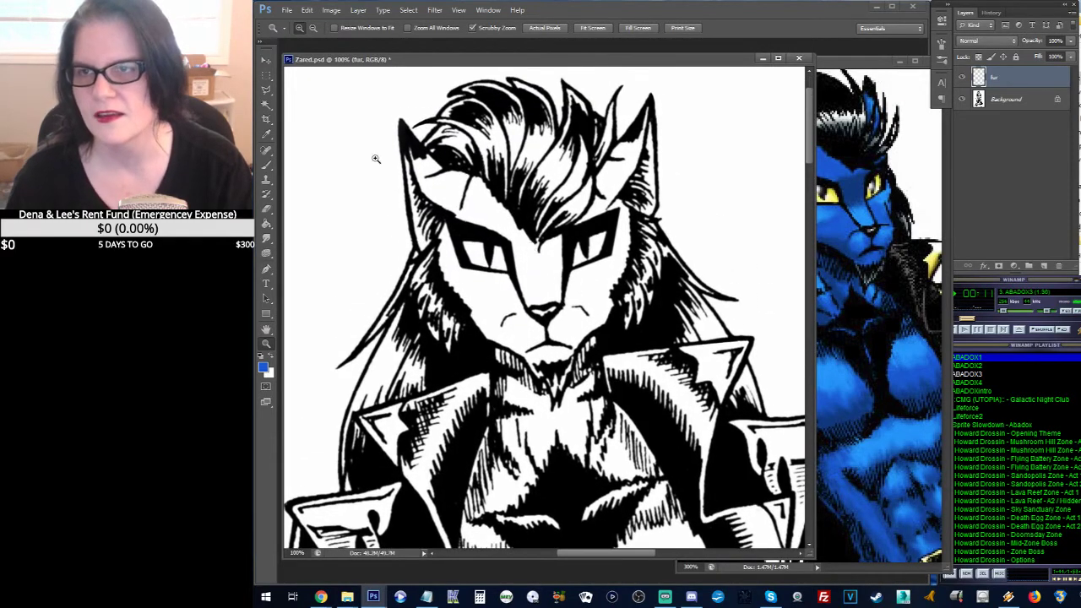
{"action": "left_click", "coordinate": [266, 89]}
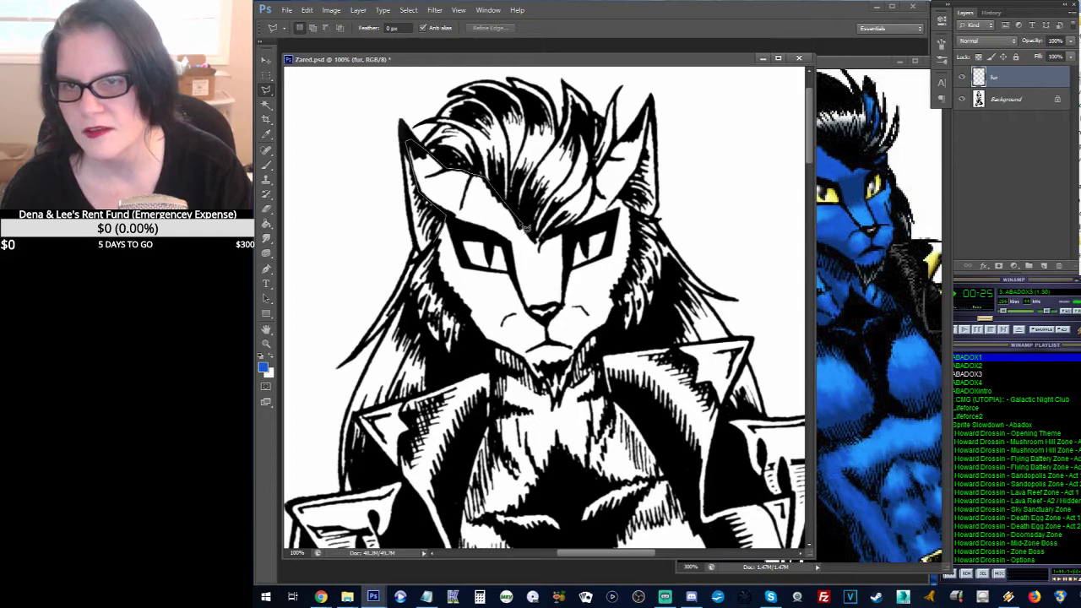
{"action": "left_click", "coordinate": [539, 245]}
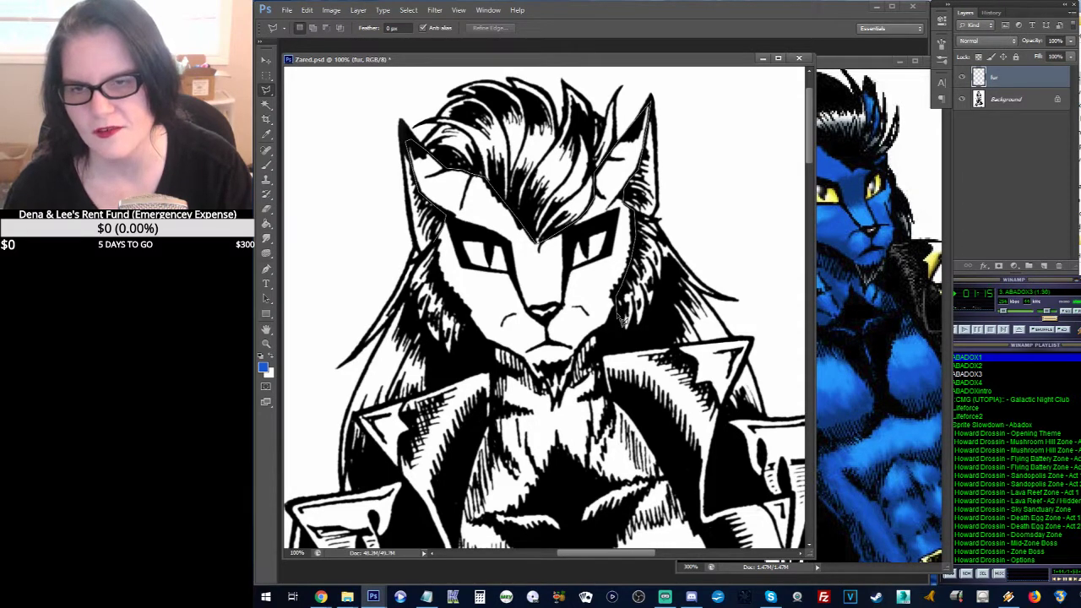
{"action": "mouse_move", "coordinate": [622, 319]}
{"action": "left_mouse_down"}
{"action": "mouse_move", "coordinate": [604, 350]}
{"action": "mouse_move", "coordinate": [623, 408]}
{"action": "left_mouse_up"}
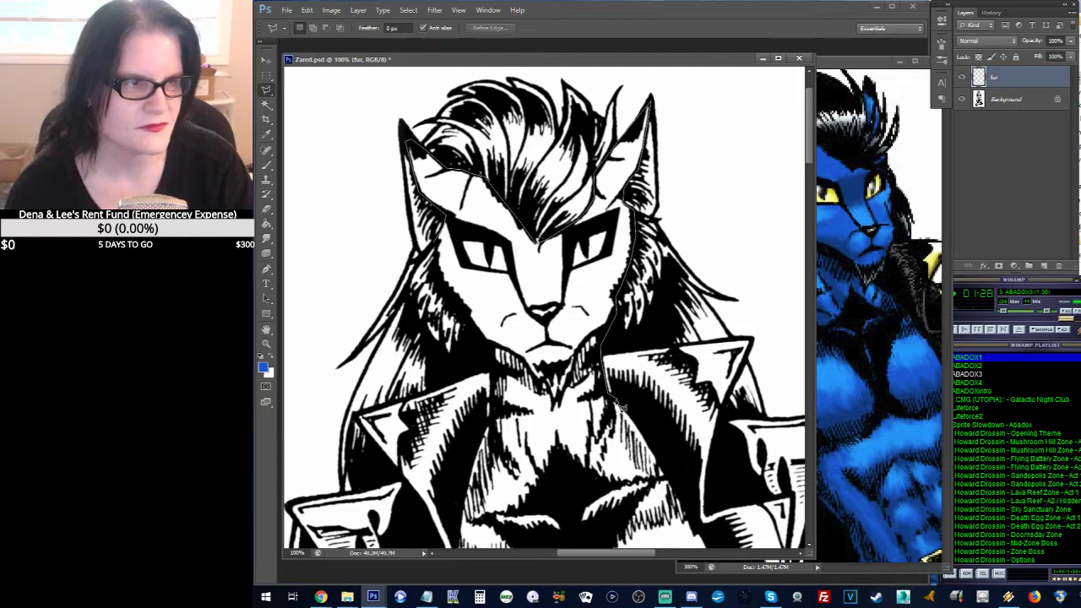
{"action": "mouse_move", "coordinate": [620, 408]}
{"action": "left_mouse_down"}
{"action": "mouse_move", "coordinate": [660, 445]}
{"action": "mouse_move", "coordinate": [695, 531]}
{"action": "mouse_move", "coordinate": [727, 550]}
{"action": "mouse_move", "coordinate": [708, 539]}
{"action": "mouse_move", "coordinate": [664, 336]}
{"action": "mouse_move", "coordinate": [653, 190]}
{"action": "mouse_move", "coordinate": [666, 133]}
{"action": "mouse_move", "coordinate": [722, 306]}
{"action": "mouse_move", "coordinate": [718, 522]}
{"action": "mouse_move", "coordinate": [673, 381]}
{"action": "mouse_move", "coordinate": [669, 225]}
{"action": "mouse_move", "coordinate": [693, 298]}
{"action": "mouse_move", "coordinate": [671, 309]}
{"action": "mouse_move", "coordinate": [633, 314]}
{"action": "mouse_move", "coordinate": [620, 331]}
{"action": "mouse_move", "coordinate": [562, 326]}
{"action": "mouse_move", "coordinate": [465, 348]}
{"action": "mouse_move", "coordinate": [404, 339]}
{"action": "mouse_move", "coordinate": [389, 187]}
{"action": "mouse_move", "coordinate": [363, 84]}
{"action": "mouse_move", "coordinate": [366, 195]}
{"action": "mouse_move", "coordinate": [455, 422]}
{"action": "mouse_move", "coordinate": [463, 330]}
{"action": "mouse_move", "coordinate": [444, 278]}
{"action": "mouse_move", "coordinate": [466, 208]}
{"action": "mouse_move", "coordinate": [474, 81]}
{"action": "mouse_move", "coordinate": [454, 173]}
{"action": "mouse_move", "coordinate": [463, 353]}
{"action": "mouse_move", "coordinate": [464, 290]}
{"action": "mouse_move", "coordinate": [411, 178]}
{"action": "left_mouse_up"}
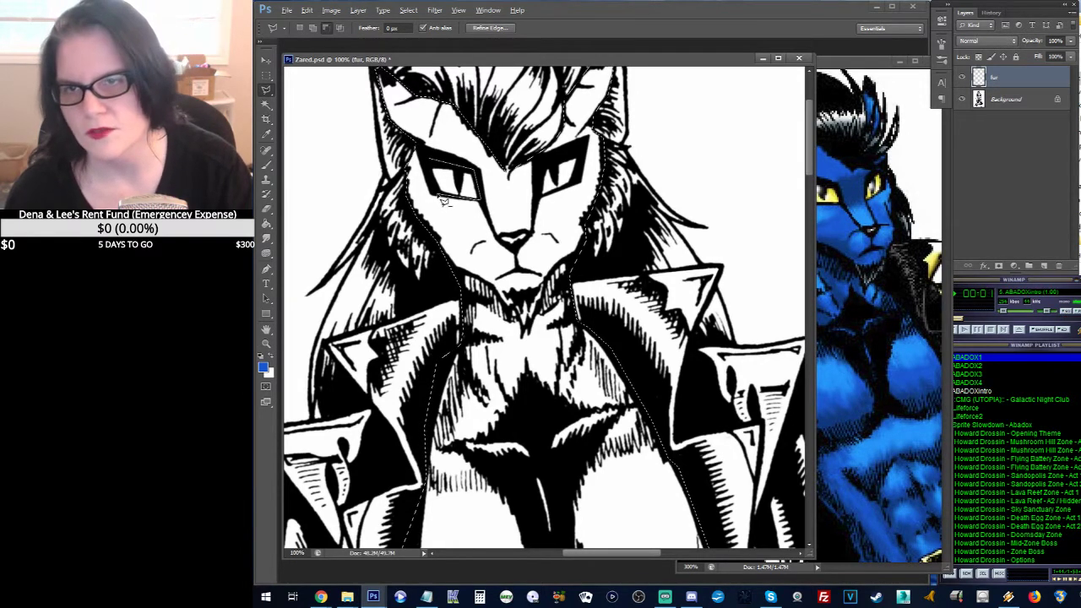
Step: Subtract both eyes, the nose and the solid black area between the pectorals from the fur selection with the Polygonal Lasso
{"action": "key", "text": "alt"}
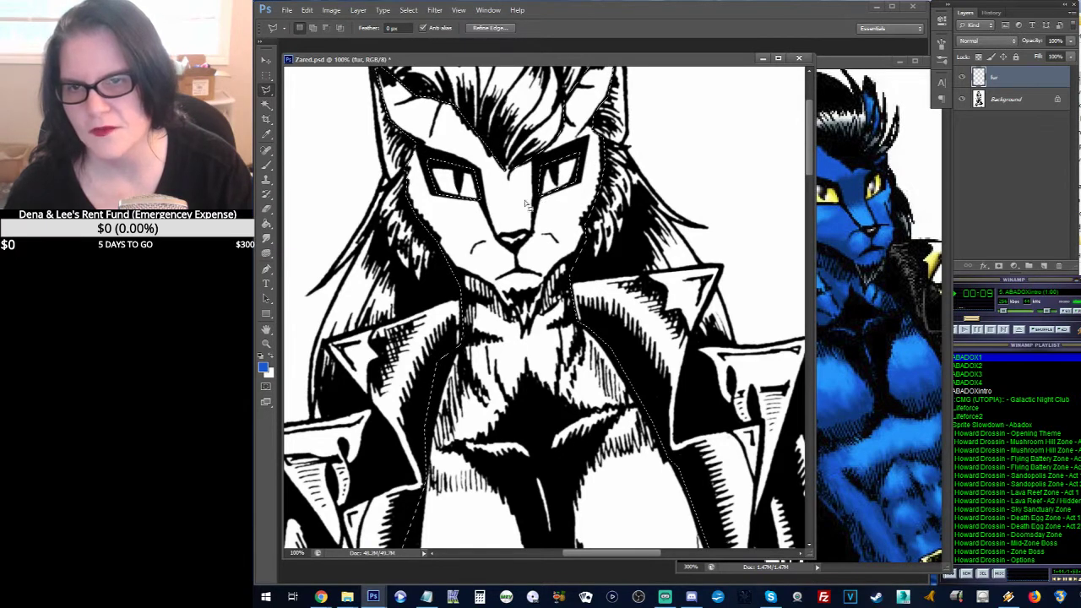
{"action": "key", "text": "alt"}
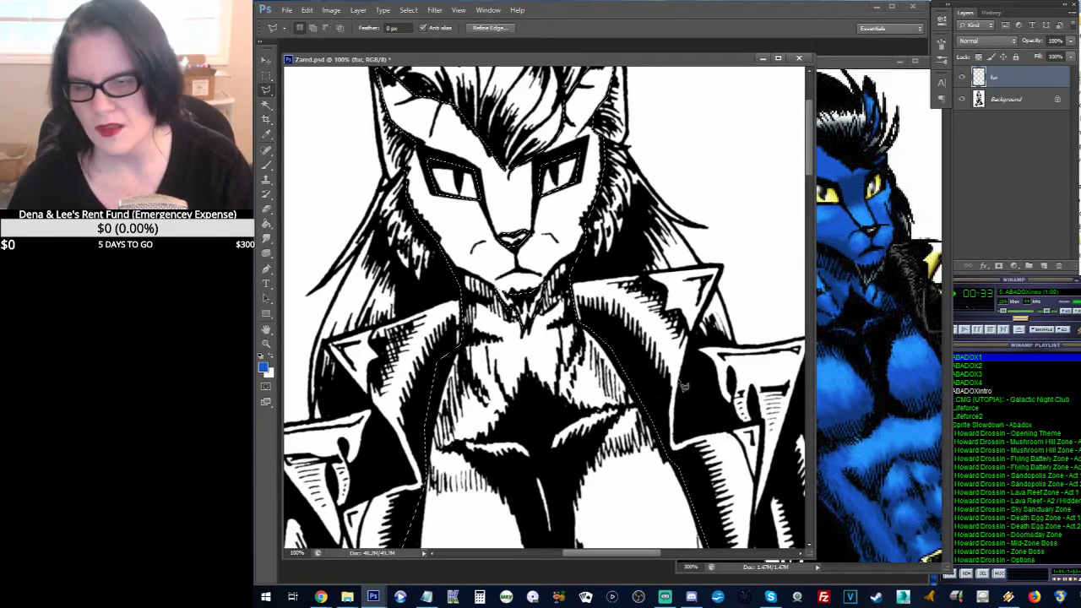
{"action": "scroll", "coordinate": [655, 240], "scroll_direction": "down", "scroll_amount": 4}
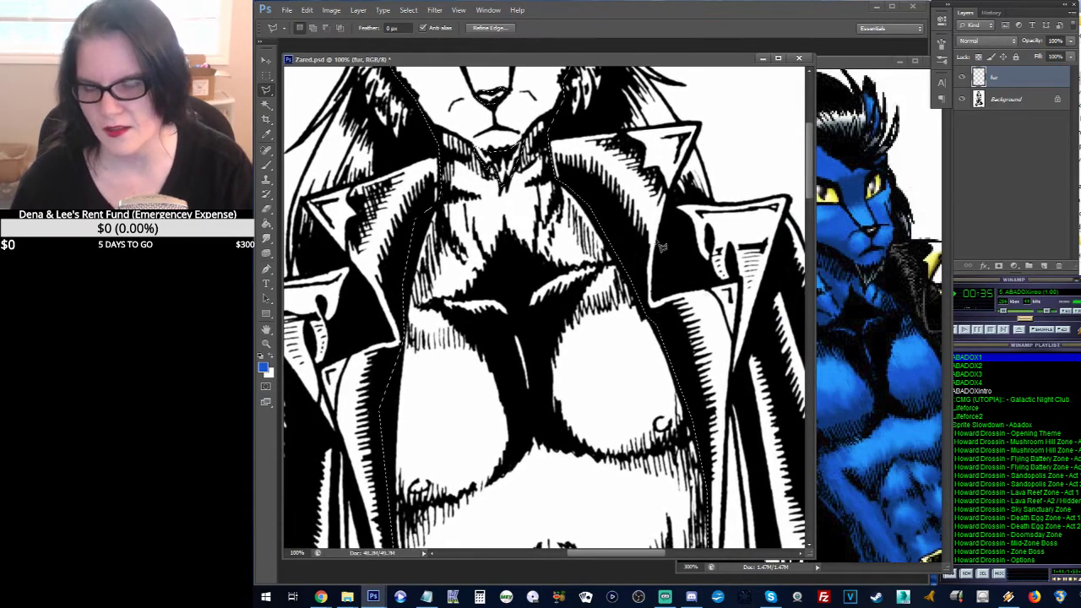
{"action": "left_click", "coordinate": [473, 332], "text": "alt"}
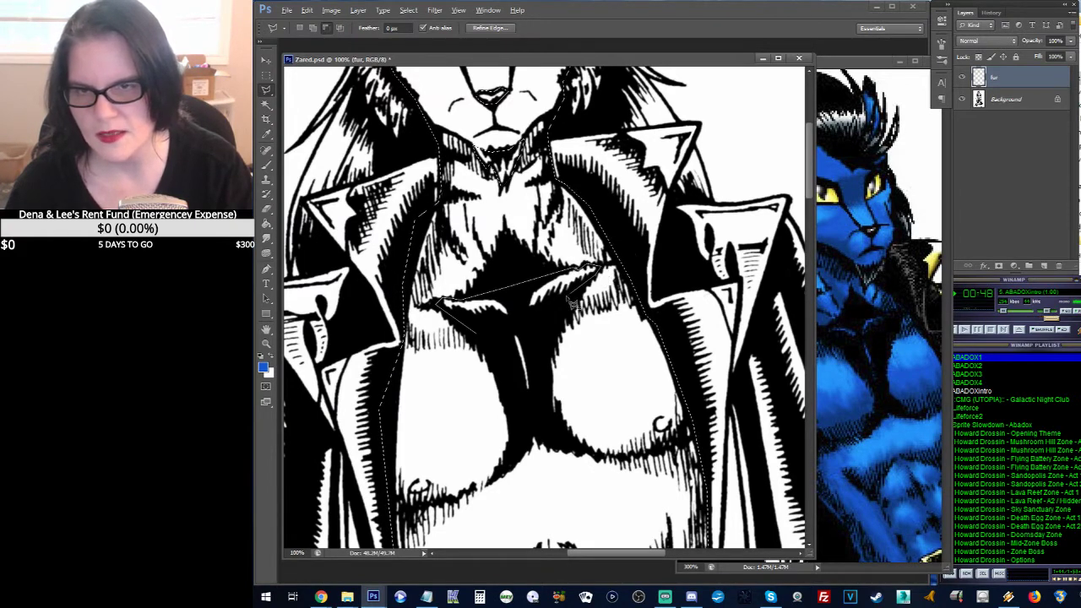
{"action": "left_click", "coordinate": [529, 408]}
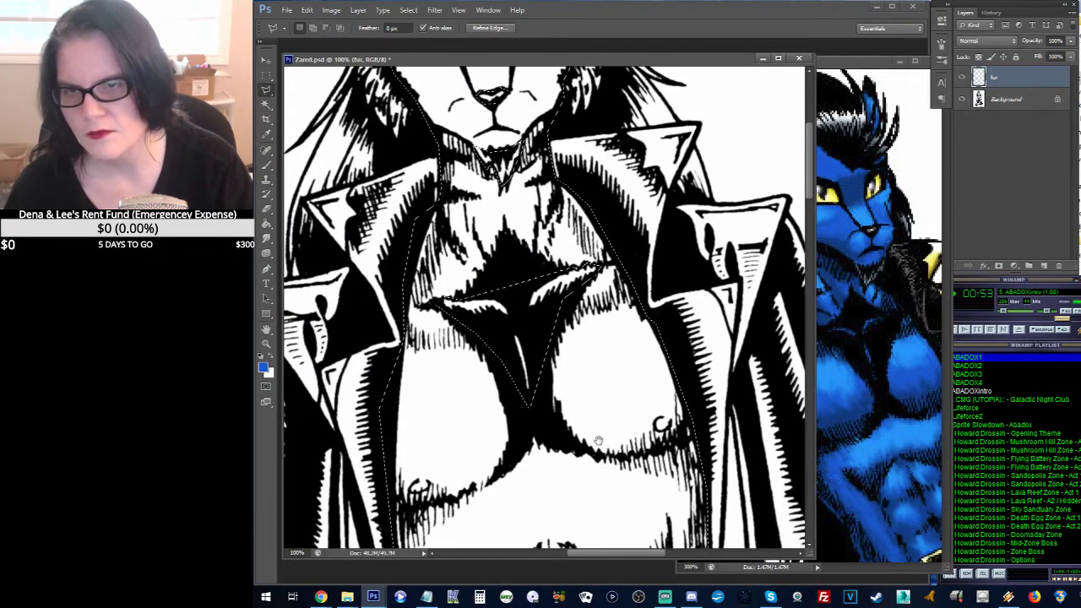
{"action": "left_click_drag", "start_coordinate": [596, 430], "coordinate": [591, 236]}
{"action": "left_click_drag", "start_coordinate": [600, 335], "coordinate": [610, 367]}
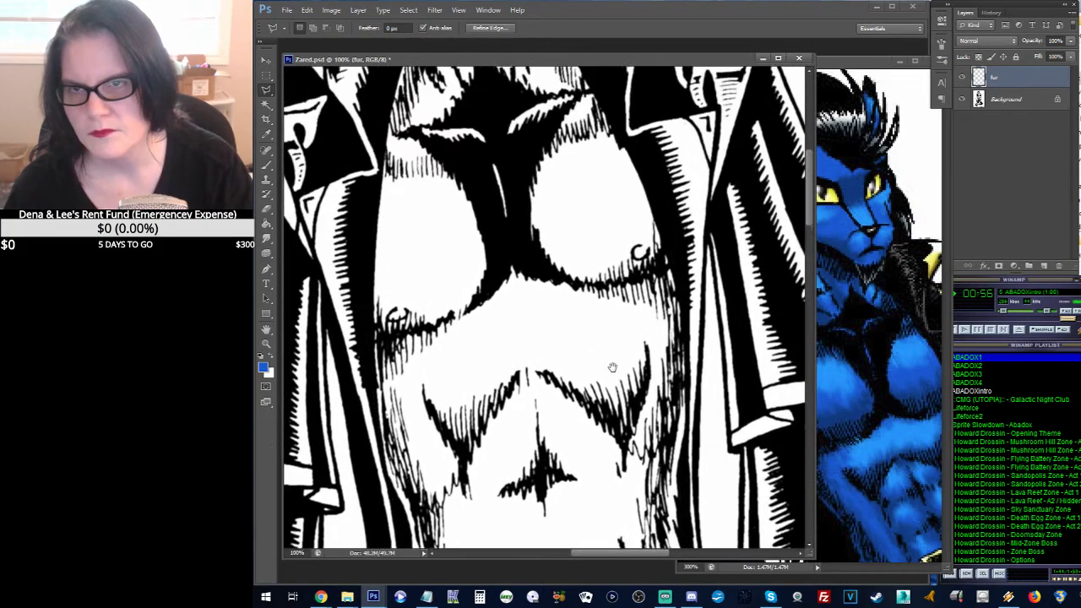
Step: Fill the face and torso selection on the fur layer with the sampled blue and set the layer's blend mode to Multiply
{"action": "left_click_drag", "start_coordinate": [602, 179], "coordinate": [610, 355]}
{"action": "mouse_move", "coordinate": [600, 135]}
{"action": "left_mouse_down"}
{"action": "mouse_move", "coordinate": [597, 259]}
{"action": "mouse_move", "coordinate": [614, 319]}
{"action": "left_mouse_up"}
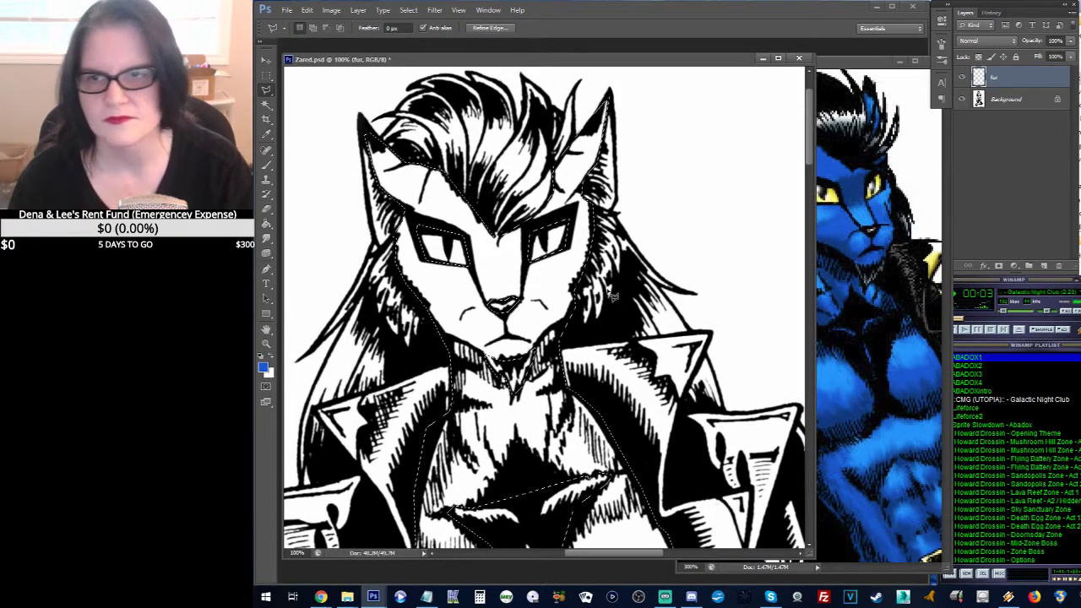
{"action": "left_click", "coordinate": [266, 224]}
{"action": "left_click", "coordinate": [413, 194]}
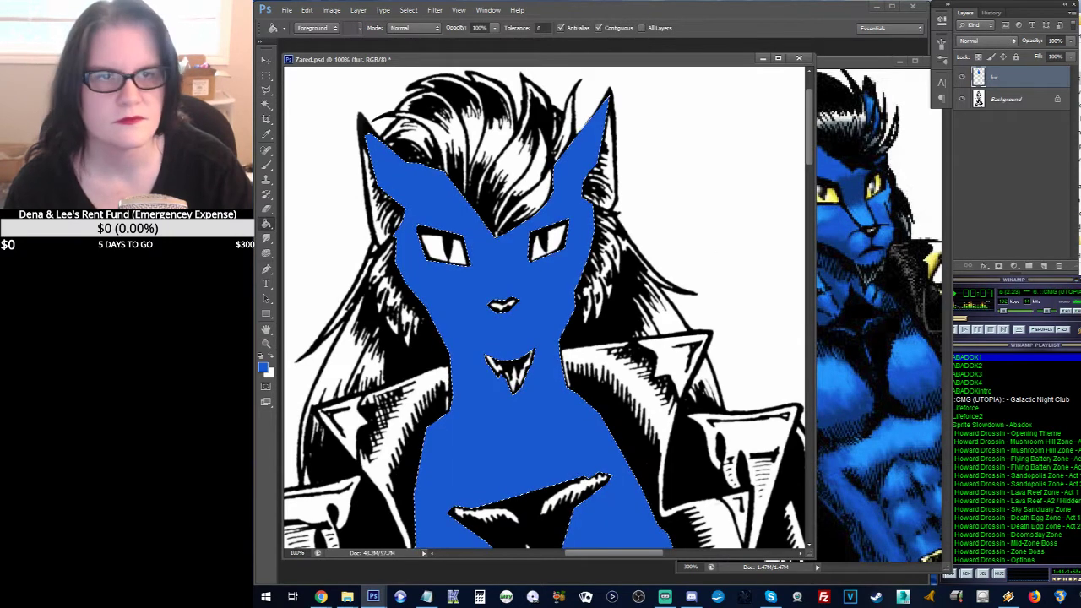
{"action": "left_click", "coordinate": [1014, 41]}
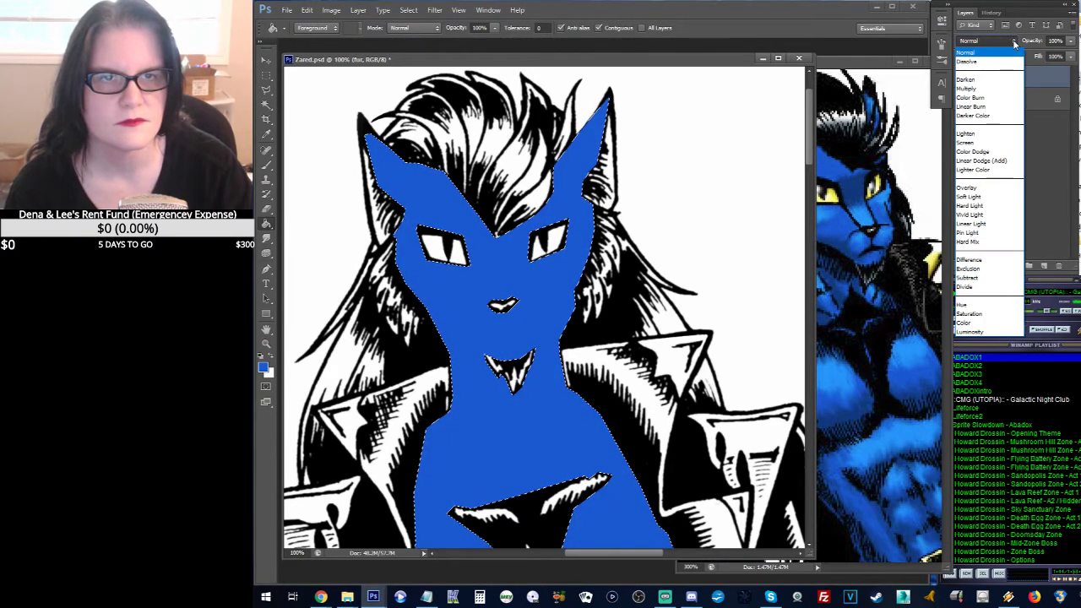
{"action": "left_click", "coordinate": [992, 89]}
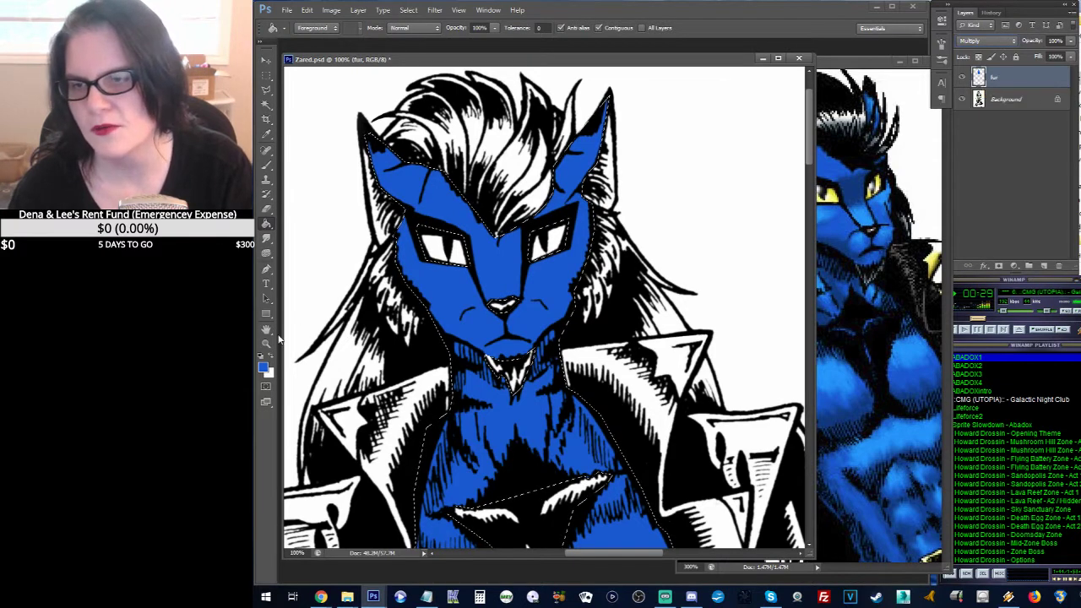
Step: Try filling the fur selection with black (000000) and undo that fill
{"action": "left_click", "coordinate": [264, 369]}
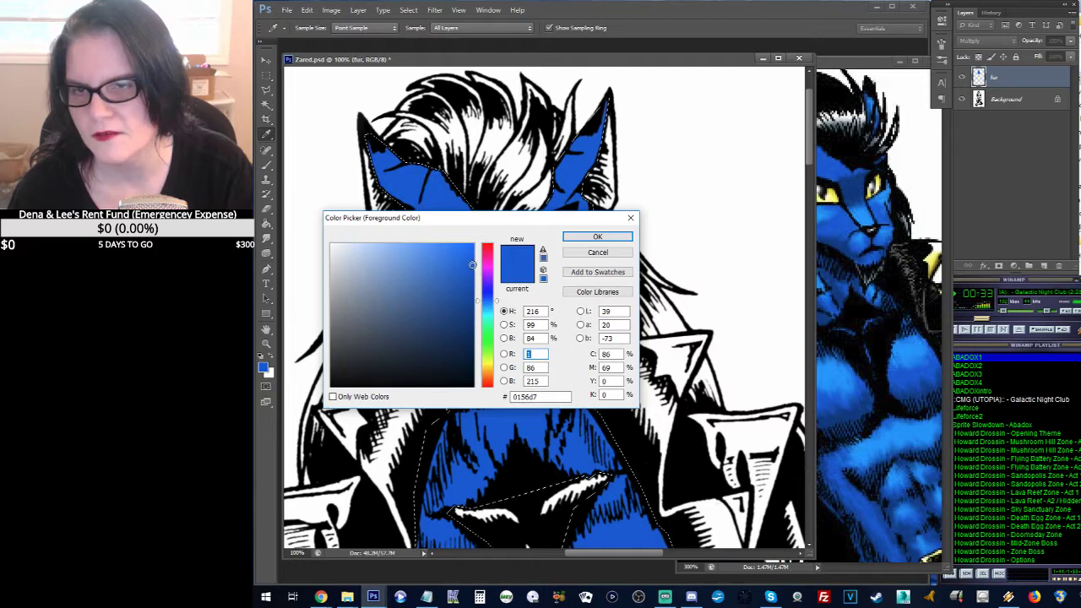
{"action": "left_click", "coordinate": [597, 238]}
{"action": "key", "text": "g"}
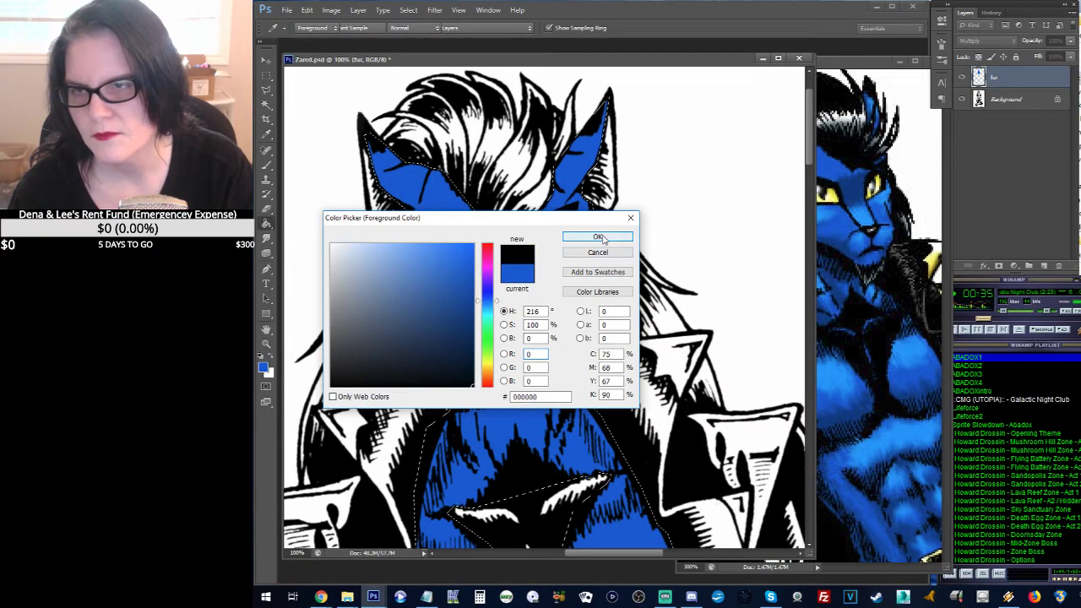
{"action": "left_click", "coordinate": [384, 239]}
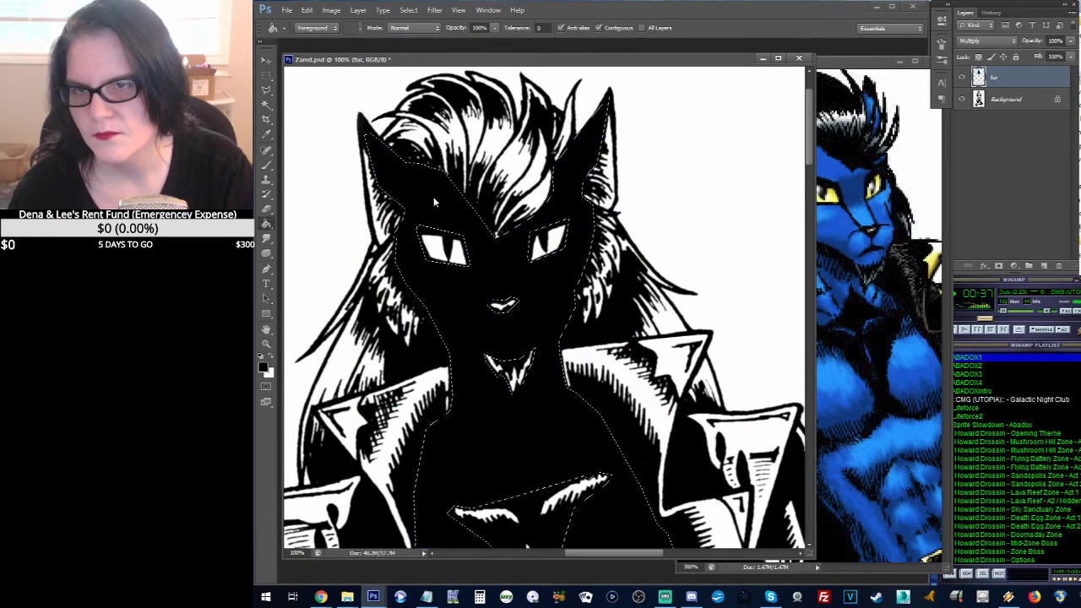
{"action": "key", "text": "ctrl+z"}
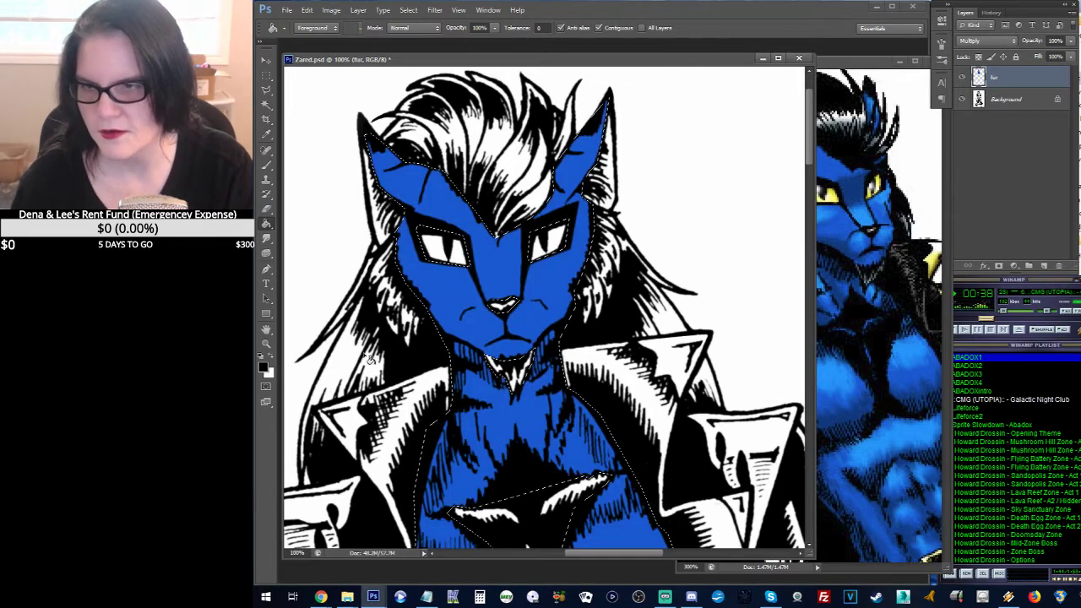
Step: Resample the blue from the character's forehead and set it as both the foreground and the background colour
{"action": "left_click", "coordinate": [263, 366]}
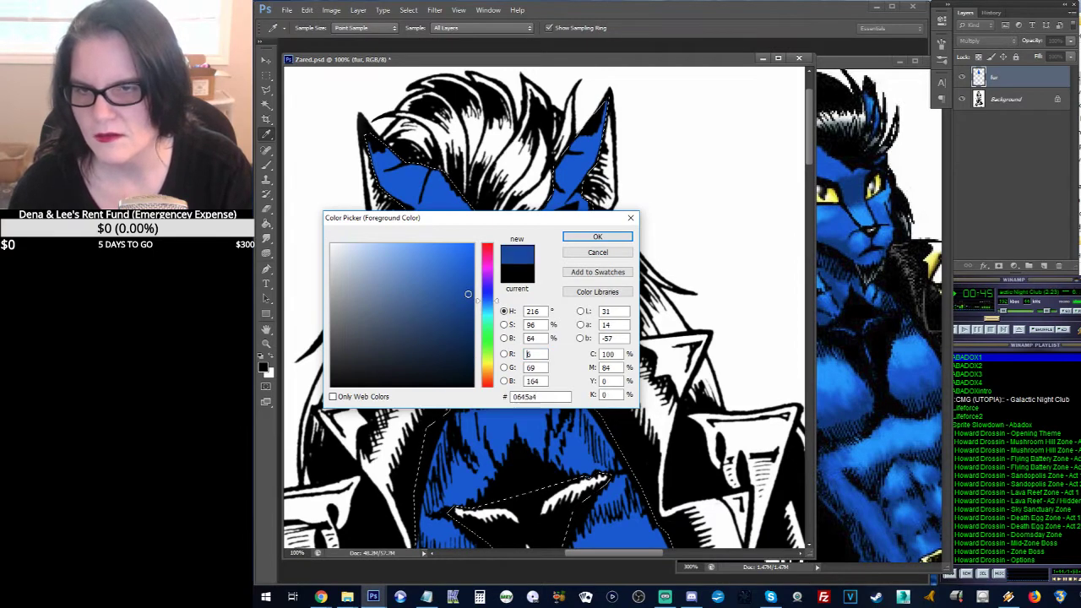
{"action": "left_click", "coordinate": [628, 252]}
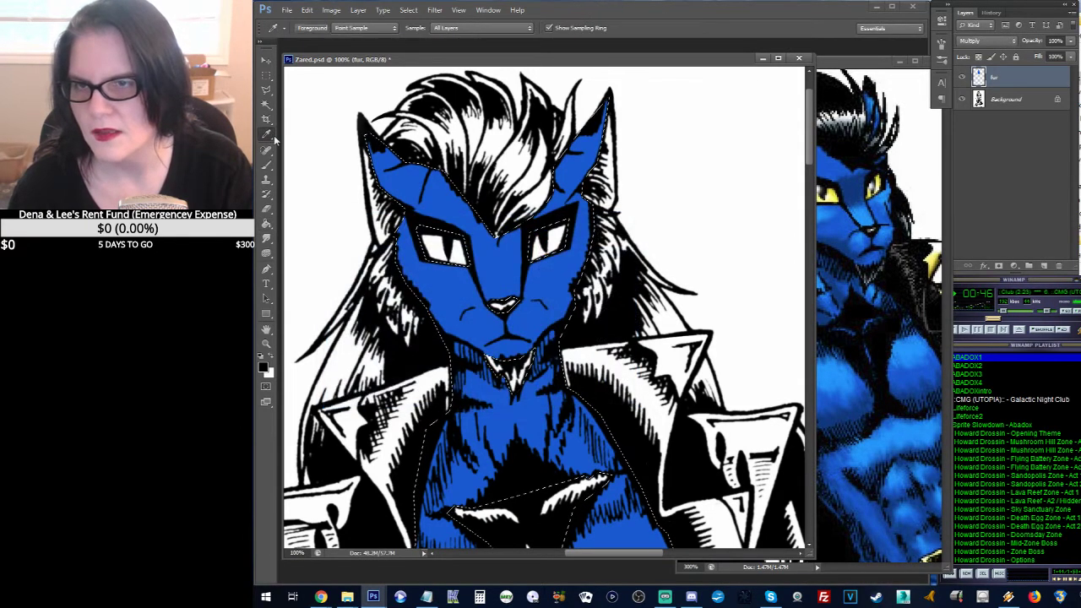
{"action": "left_click", "coordinate": [436, 192]}
{"action": "key", "text": "x"}
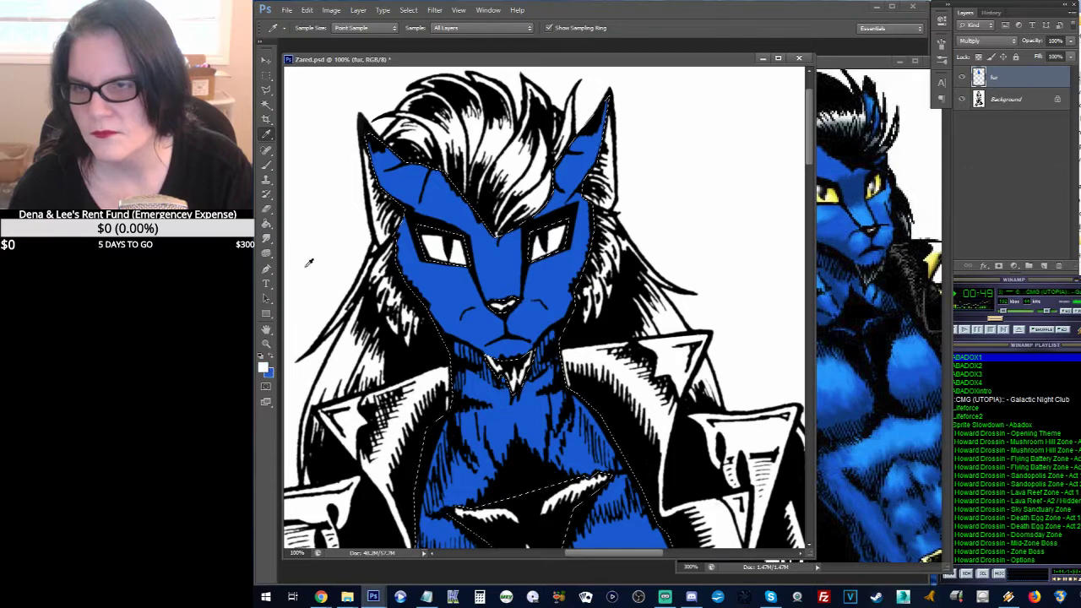
{"action": "key", "text": "x"}
Step: Set the foreground colour to red d70101, try it as a fill on the fur selection and undo that fill
{"action": "left_click", "coordinate": [264, 366]}
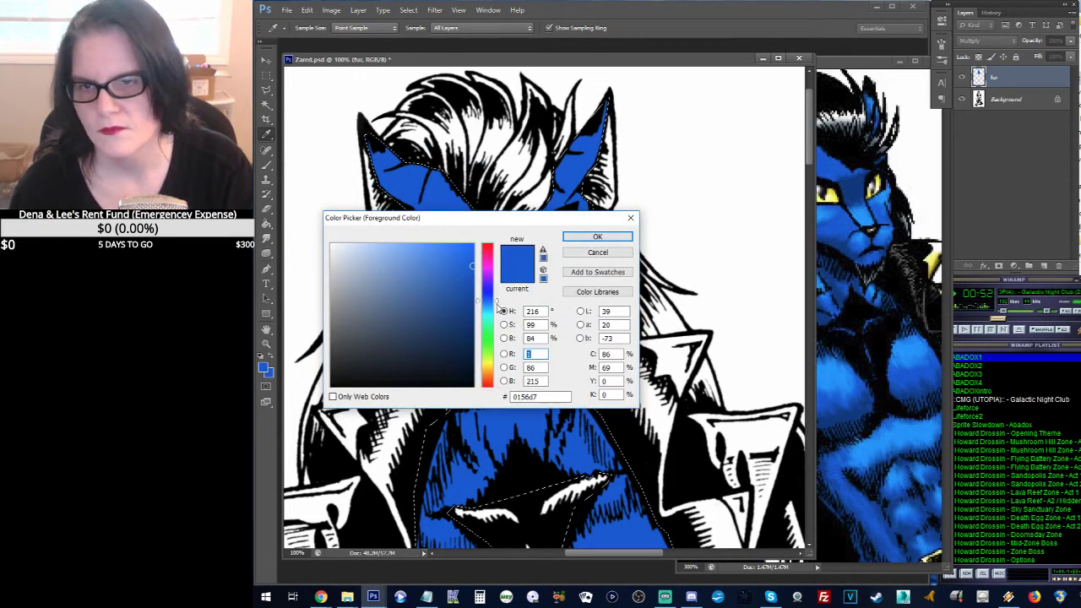
{"action": "left_click_drag", "start_coordinate": [500, 282], "coordinate": [506, 389]}
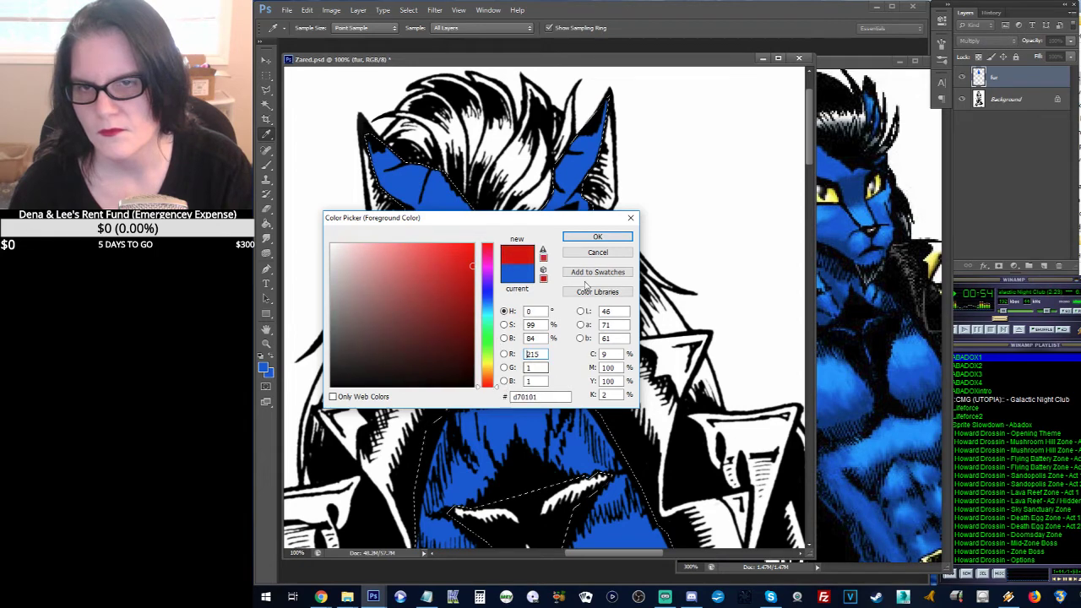
{"action": "left_click", "coordinate": [624, 236]}
{"action": "left_click", "coordinate": [266, 223]}
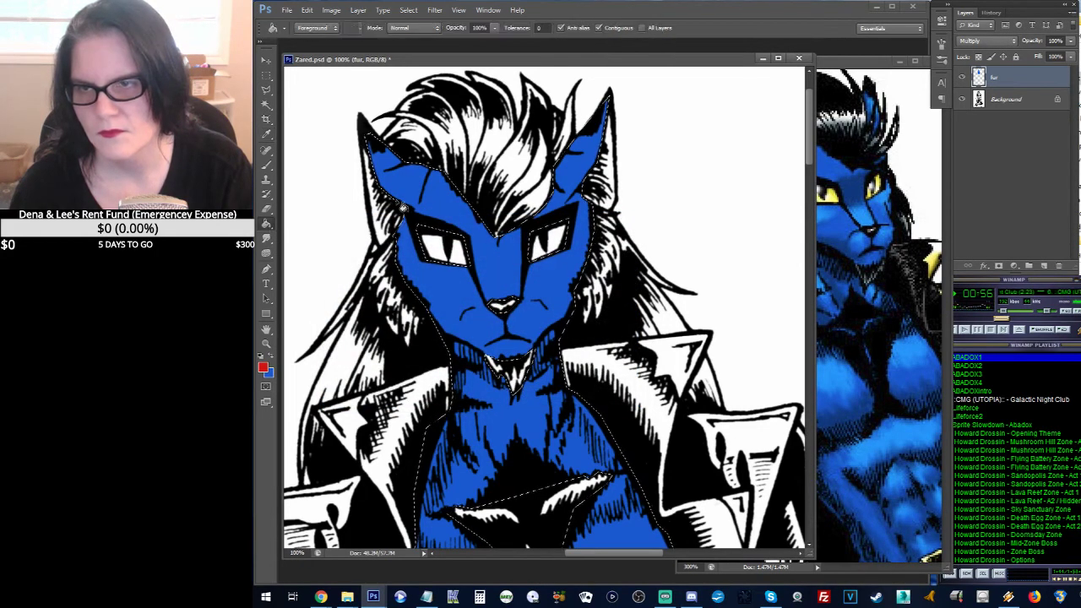
{"action": "left_click", "coordinate": [433, 195]}
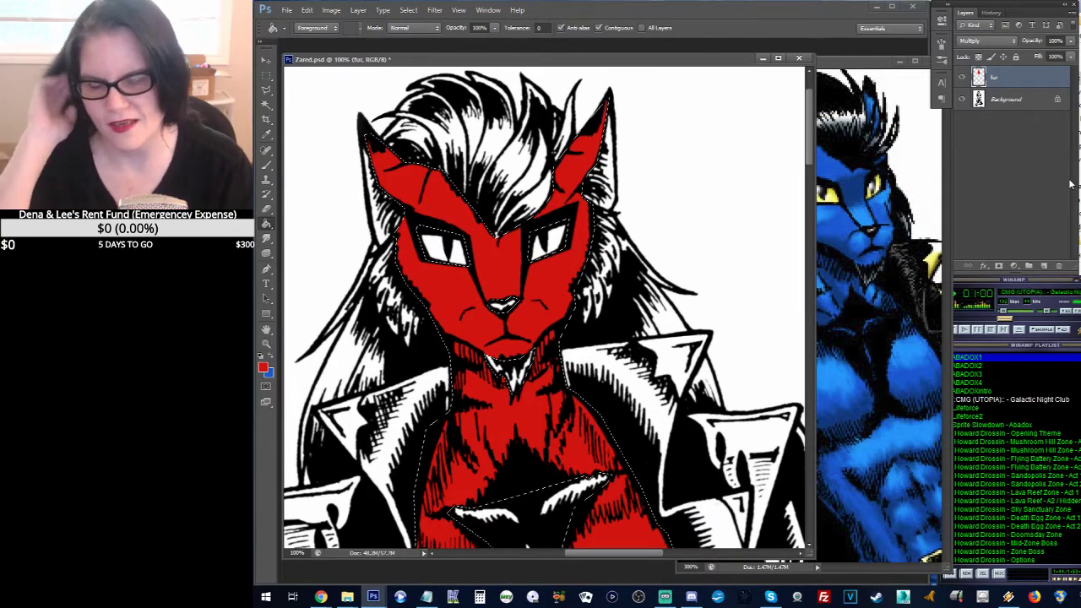
{"action": "key", "text": "ctrl+z"}
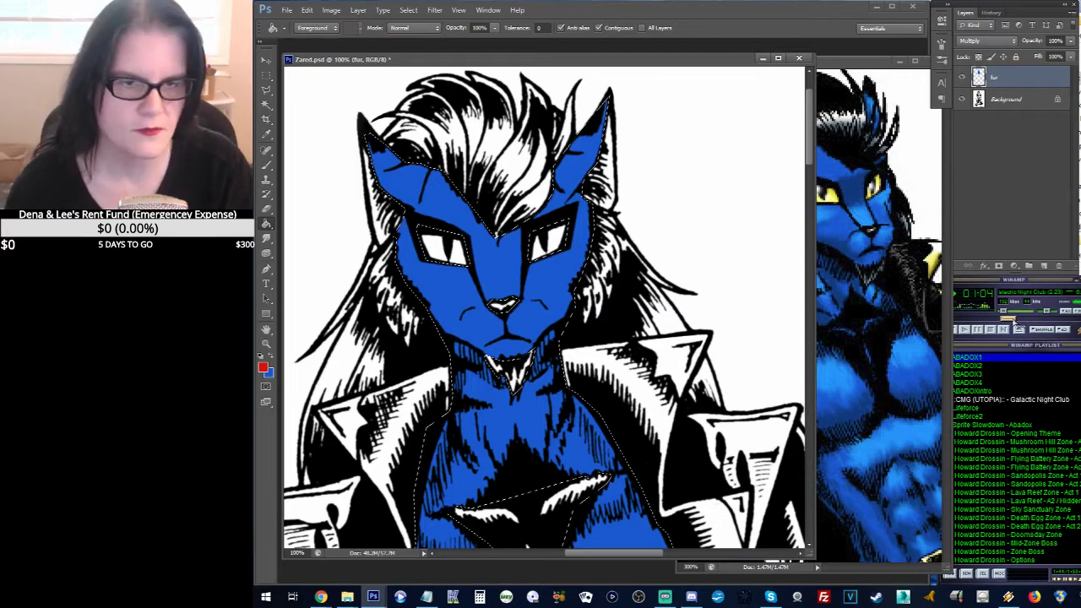
{"action": "left_click_drag", "start_coordinate": [1014, 314], "coordinate": [1003, 314]}
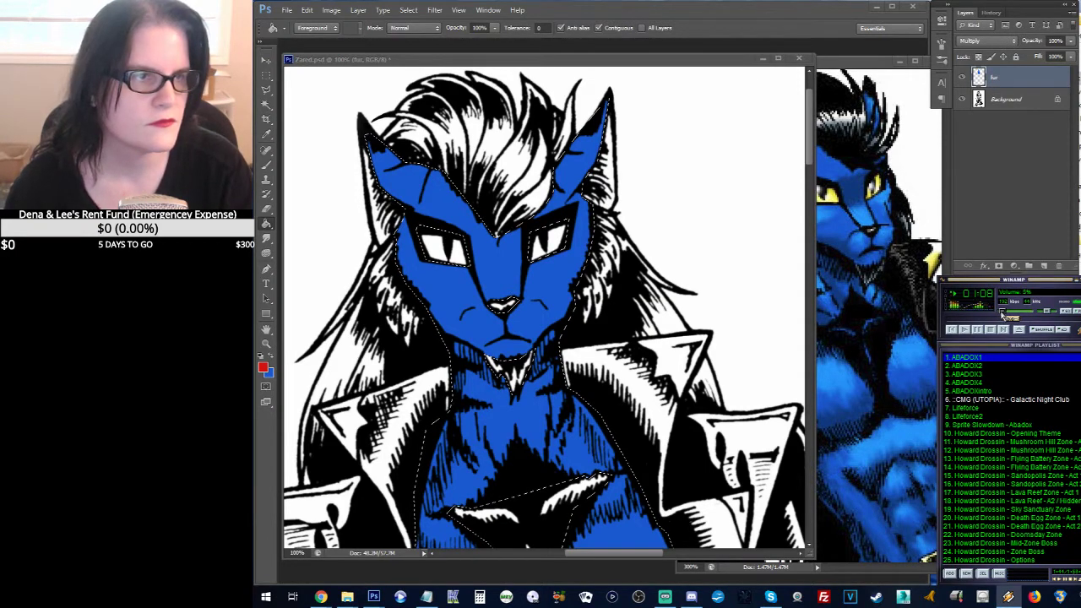
{"action": "key", "text": "ctrl+d"}
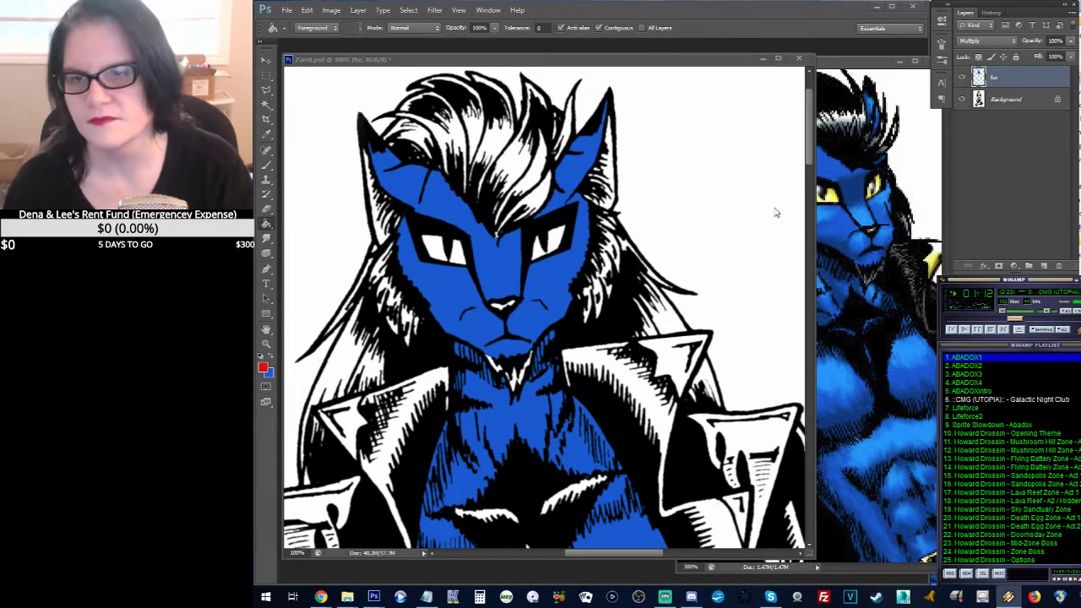
{"action": "left_click", "coordinate": [808, 145]}
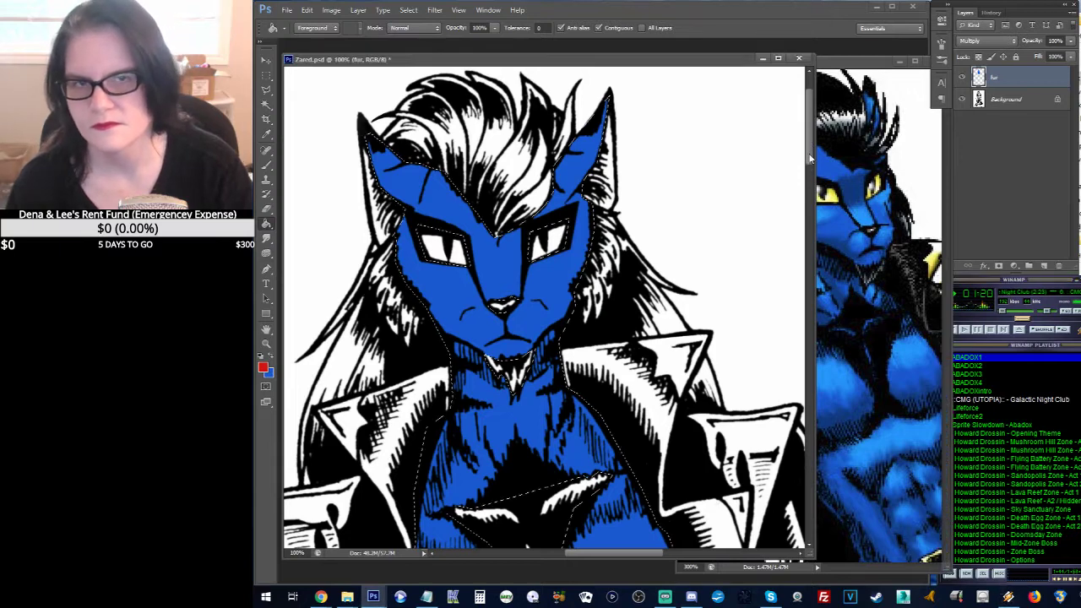
{"action": "left_click", "coordinate": [851, 72]}
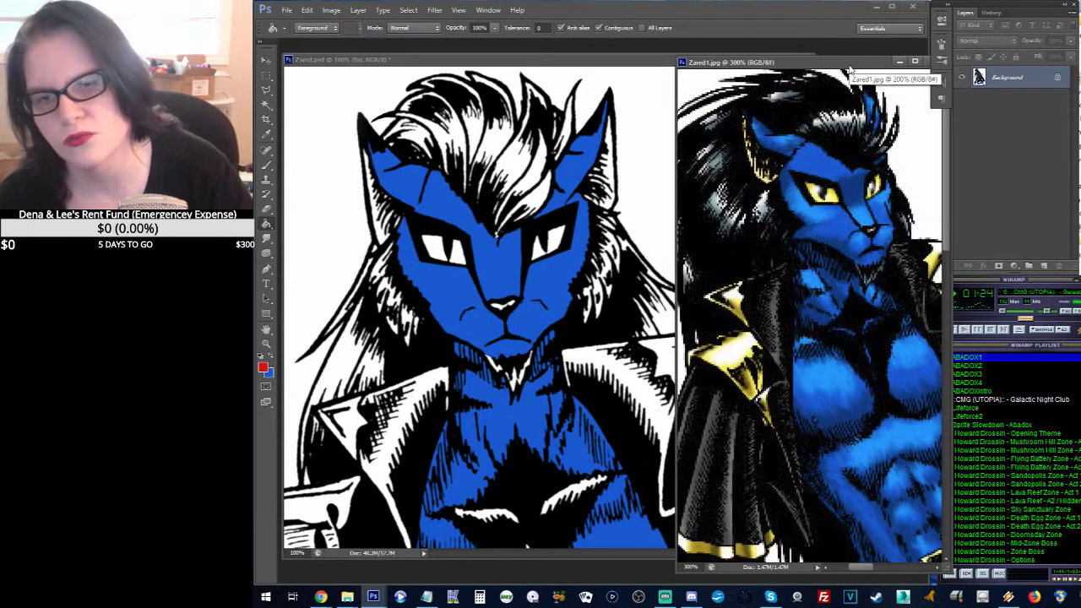
{"action": "left_click", "coordinate": [589, 78]}
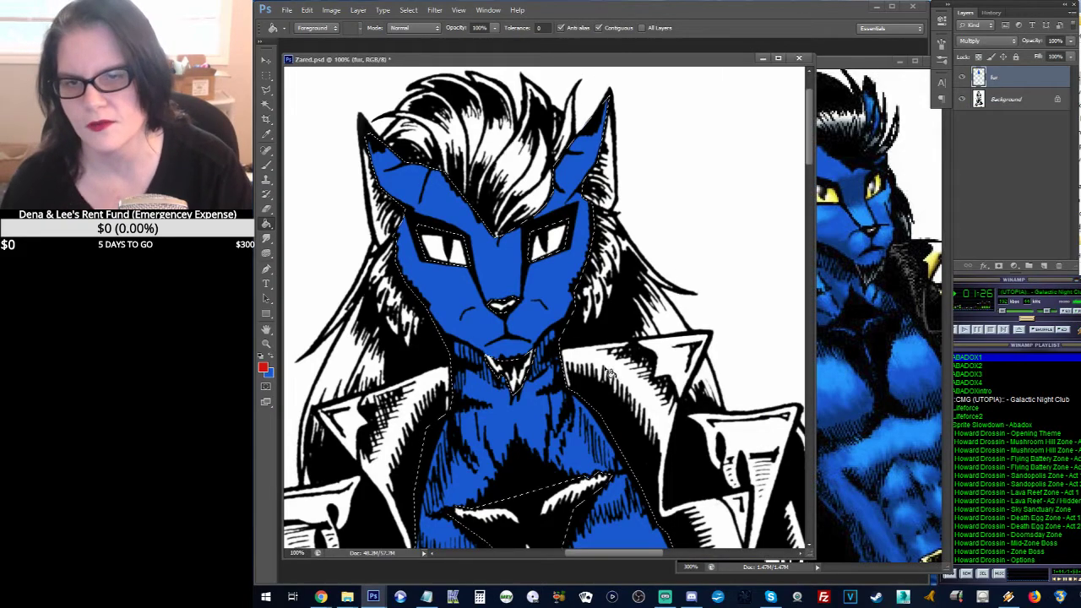
Step: Compare the character's open hand in Zared.psd with the gloved hand in Zared1.jpg to check the glove and finger colours
{"action": "left_click_drag", "start_coordinate": [612, 335], "coordinate": [582, 80]}
{"action": "left_click_drag", "start_coordinate": [582, 507], "coordinate": [558, 337]}
{"action": "left_click_drag", "start_coordinate": [545, 422], "coordinate": [572, 205]}
{"action": "left_click_drag", "start_coordinate": [541, 384], "coordinate": [635, 152]}
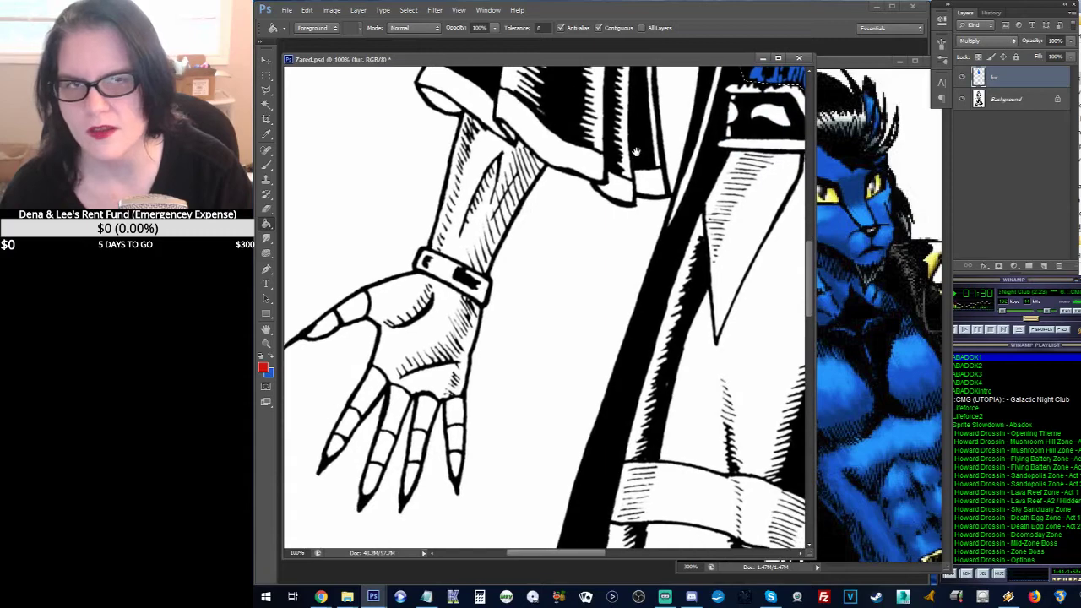
{"action": "left_click", "coordinate": [874, 64]}
{"action": "left_click_drag", "start_coordinate": [709, 541], "coordinate": [714, 135]}
{"action": "left_click_drag", "start_coordinate": [839, 350], "coordinate": [759, 318]}
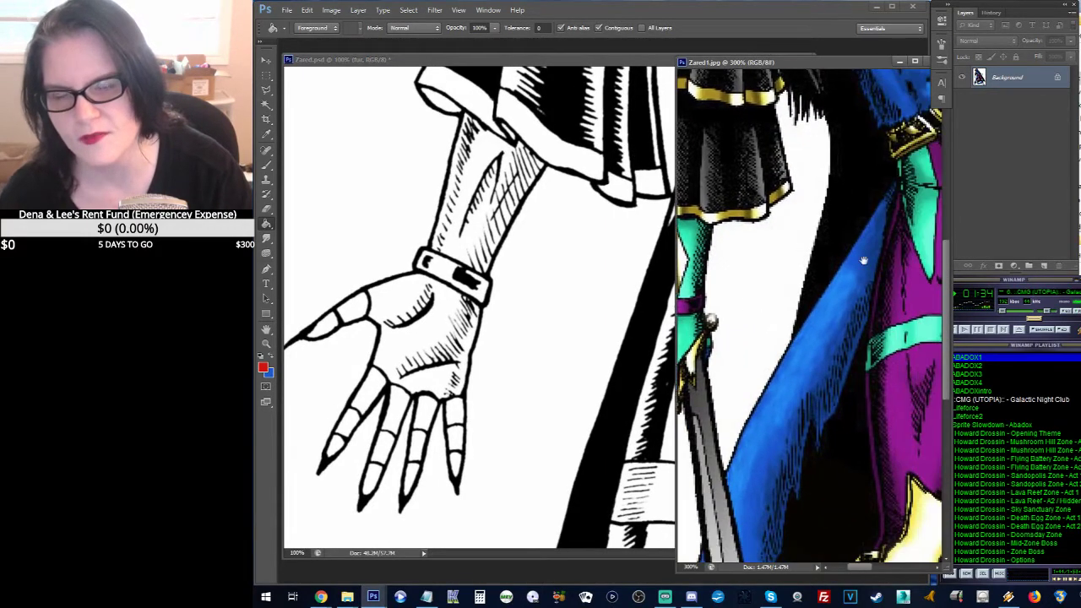
{"action": "left_click_drag", "start_coordinate": [863, 261], "coordinate": [726, 388]}
{"action": "left_click_drag", "start_coordinate": [912, 304], "coordinate": [870, 271]}
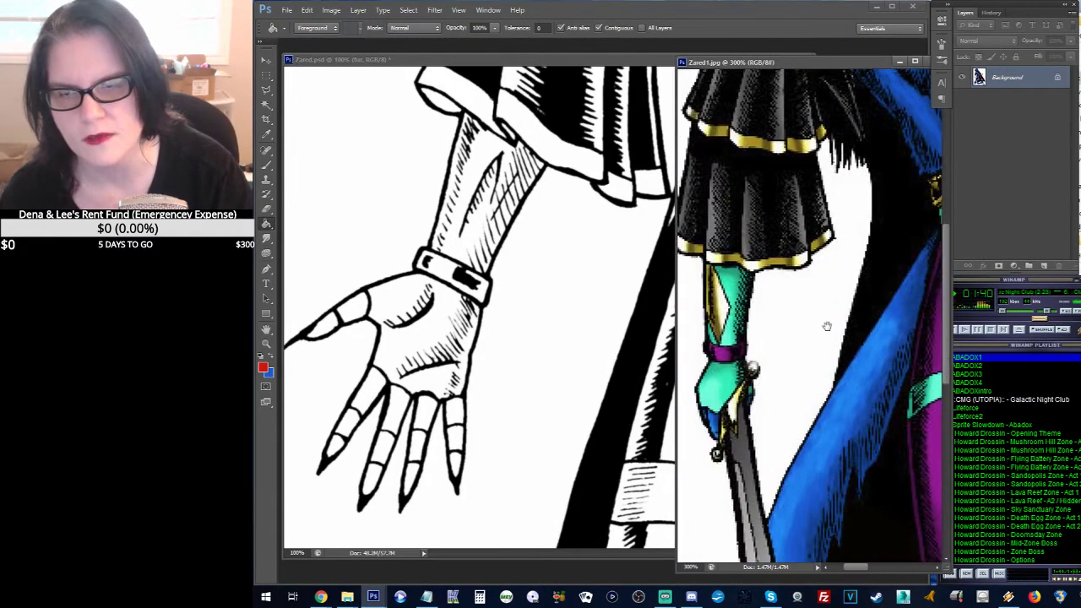
{"action": "left_click_drag", "start_coordinate": [822, 321], "coordinate": [828, 325]}
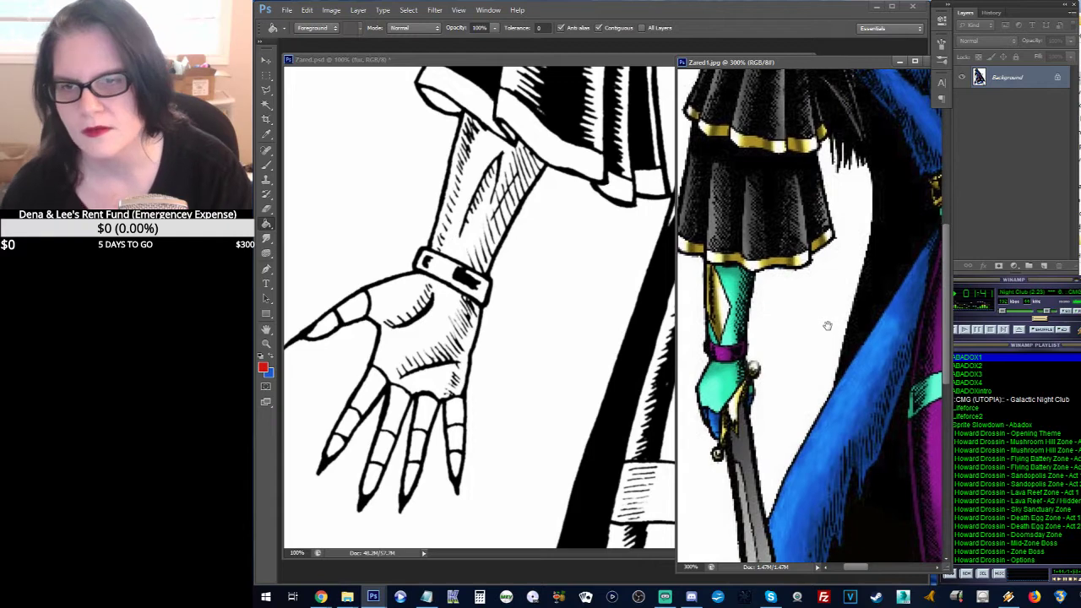
Step: Select the thumb and four fingers up to the black claws in Zared.psd with the Polygonal Lasso and fill them with blue
{"action": "left_click", "coordinate": [427, 65]}
{"action": "left_click", "coordinate": [266, 90]}
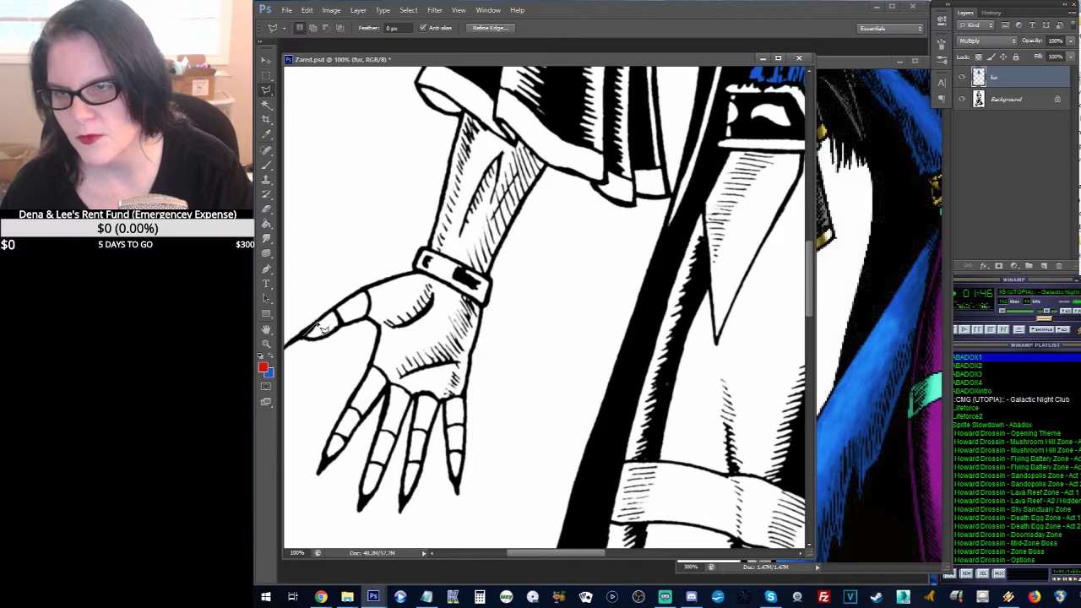
{"action": "mouse_move", "coordinate": [322, 329]}
{"action": "left_mouse_down"}
{"action": "mouse_move", "coordinate": [363, 293]}
{"action": "mouse_move", "coordinate": [372, 299]}
{"action": "mouse_move", "coordinate": [369, 320]}
{"action": "mouse_move", "coordinate": [319, 348]}
{"action": "left_mouse_up"}
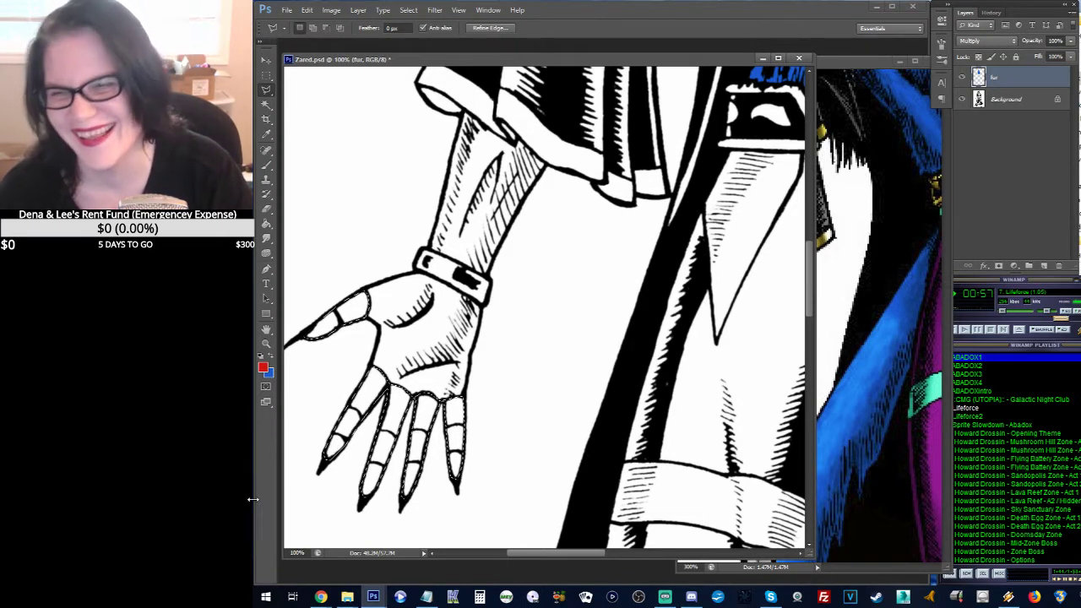
{"action": "left_click", "coordinate": [266, 224]}
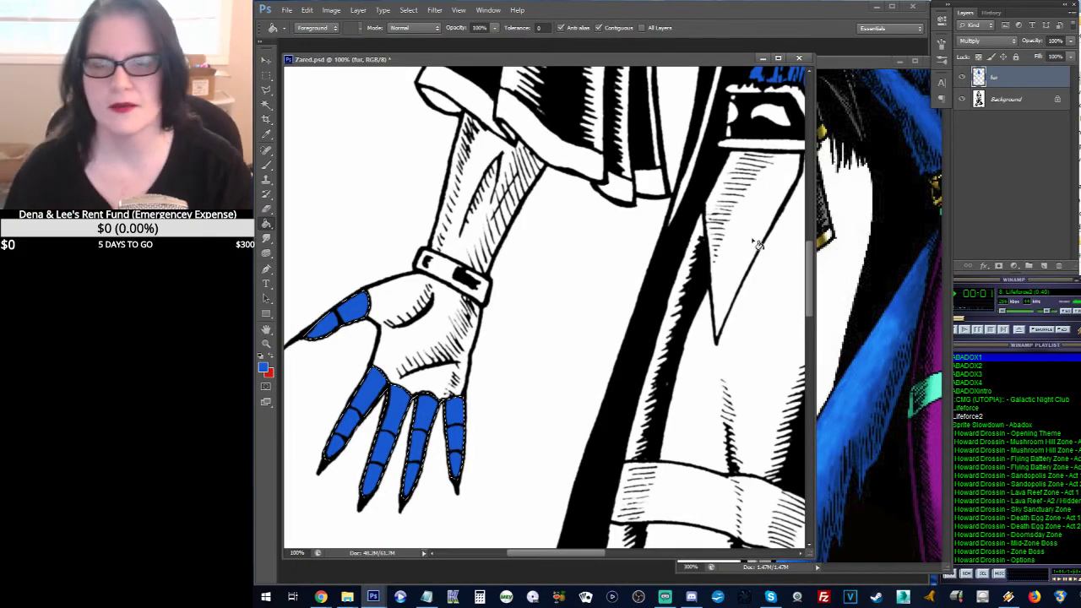
Step: Check the character's other open hand against the gloved hand in Zared1.jpg and return to Zared.psd with the Polygonal Lasso
{"action": "left_click_drag", "start_coordinate": [733, 267], "coordinate": [699, 288]}
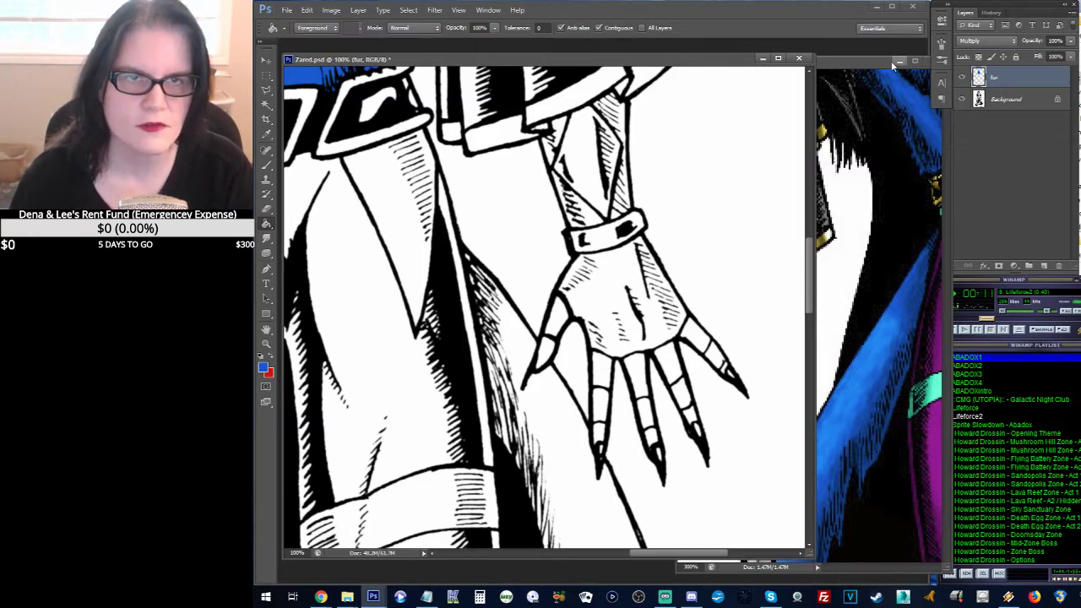
{"action": "left_click_drag", "start_coordinate": [891, 61], "coordinate": [861, 61]}
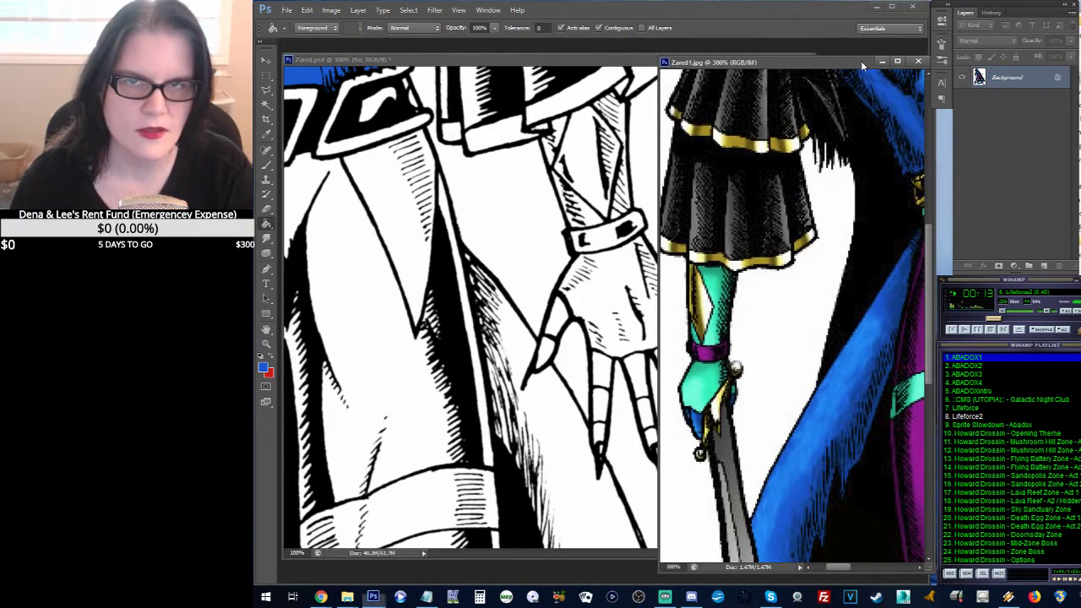
{"action": "left_click", "coordinate": [598, 63]}
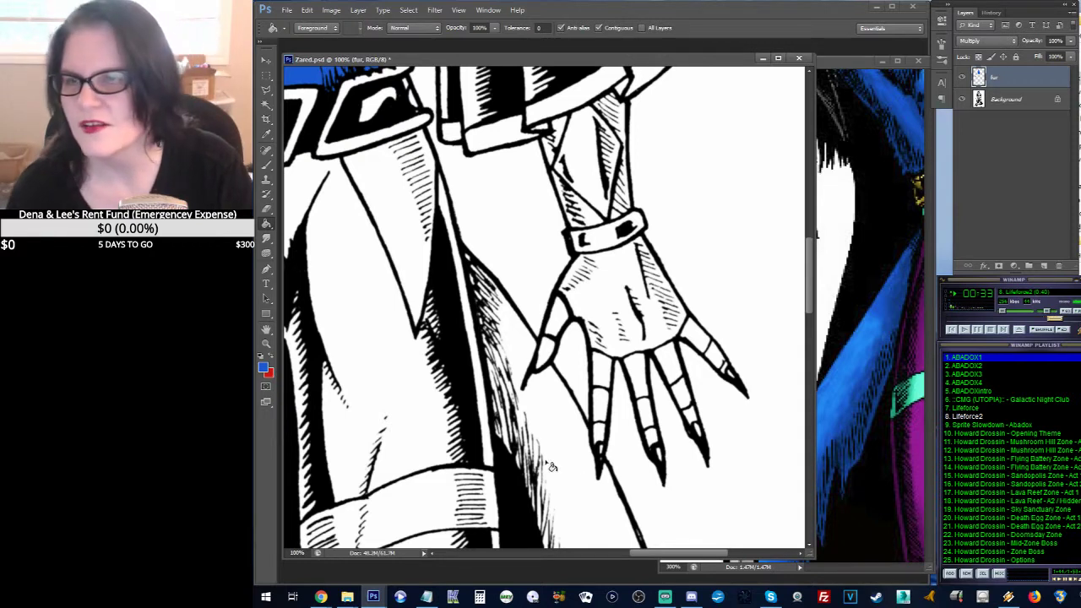
{"action": "left_click", "coordinate": [265, 164]}
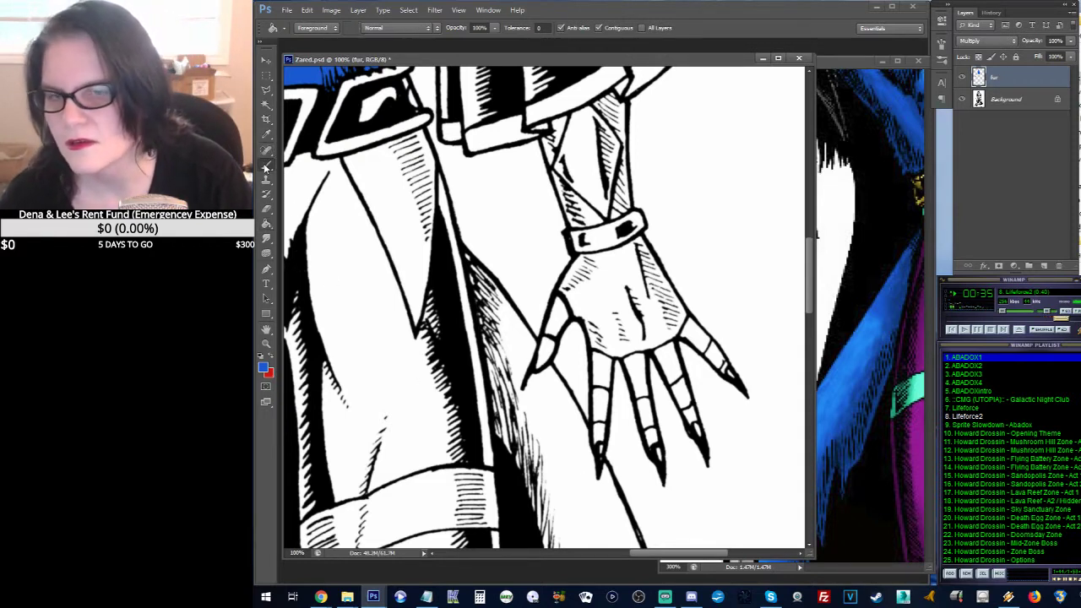
{"action": "left_click", "coordinate": [266, 93]}
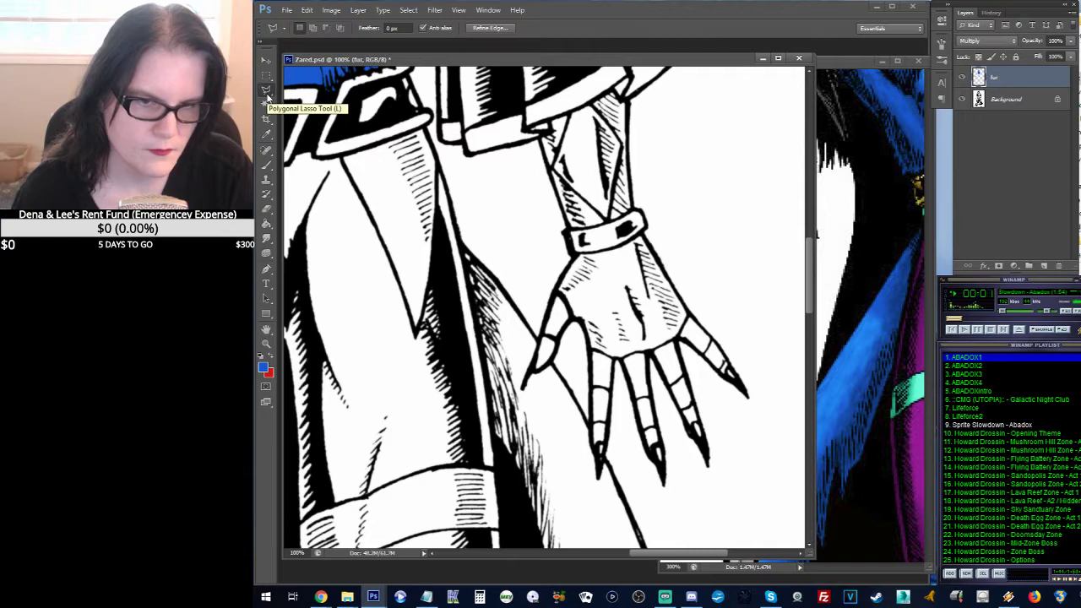
{"action": "left_click", "coordinate": [555, 294]}
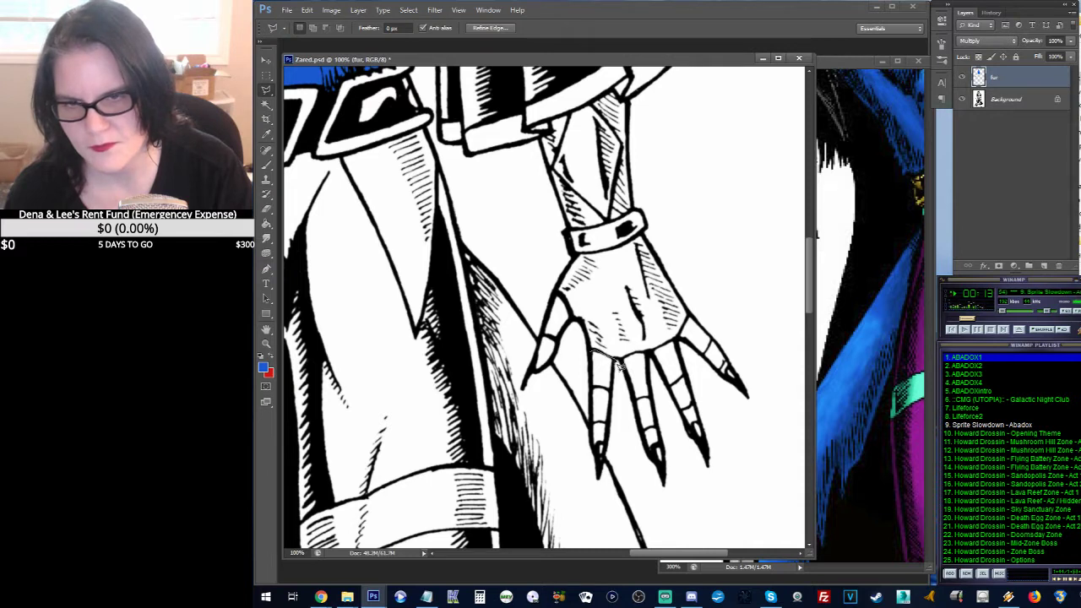
{"action": "left_click", "coordinate": [603, 447]}
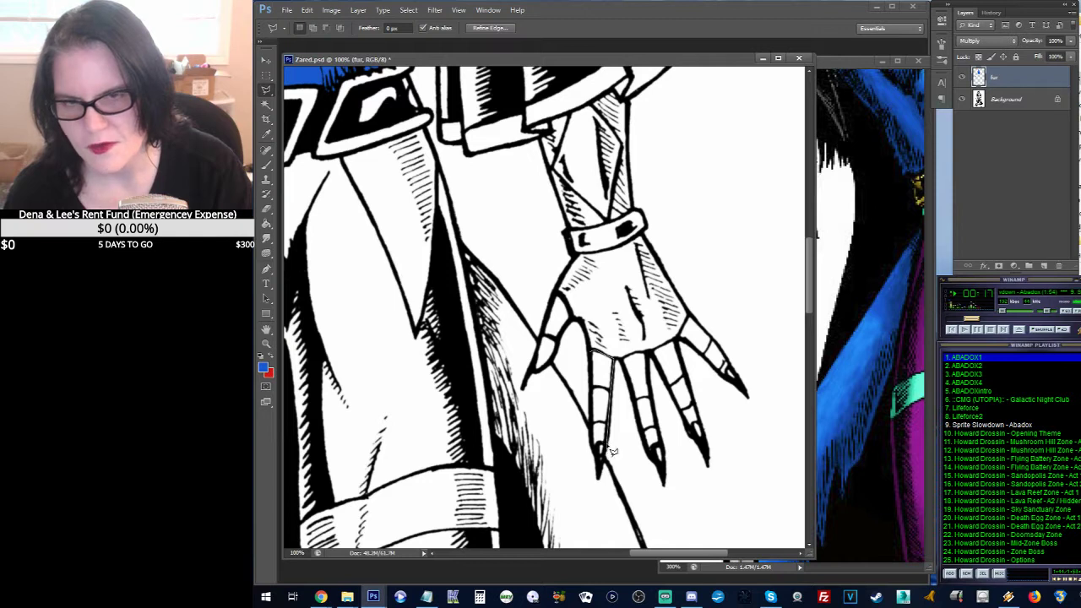
{"action": "key", "text": "Escape"}
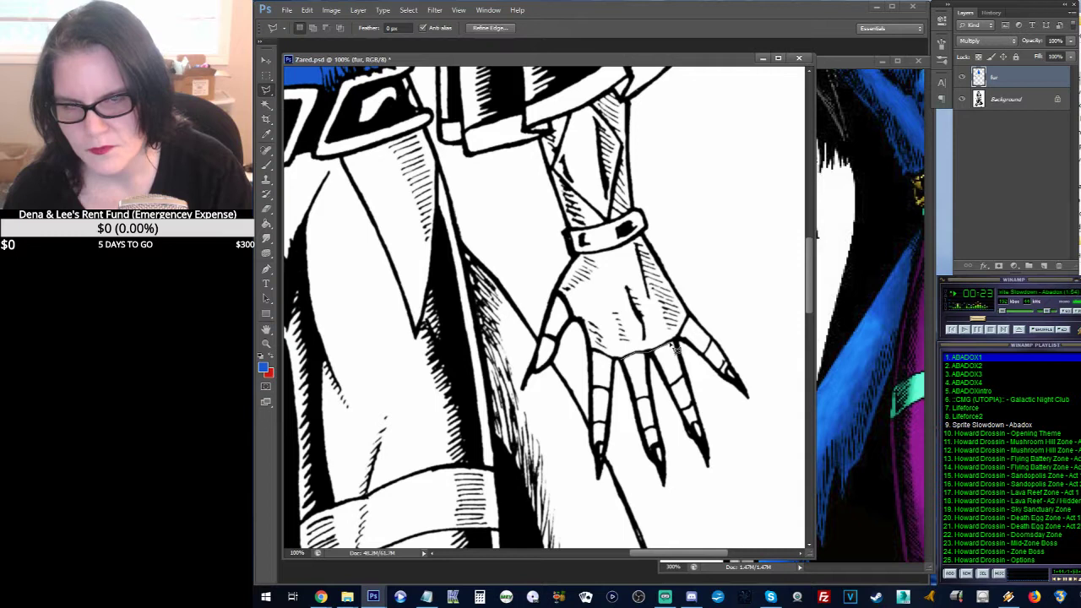
Step: Select the three outer fingers of this hand up to the claws with the Polygonal Lasso, fill them with blue and deselect
{"action": "left_click", "coordinate": [680, 341]}
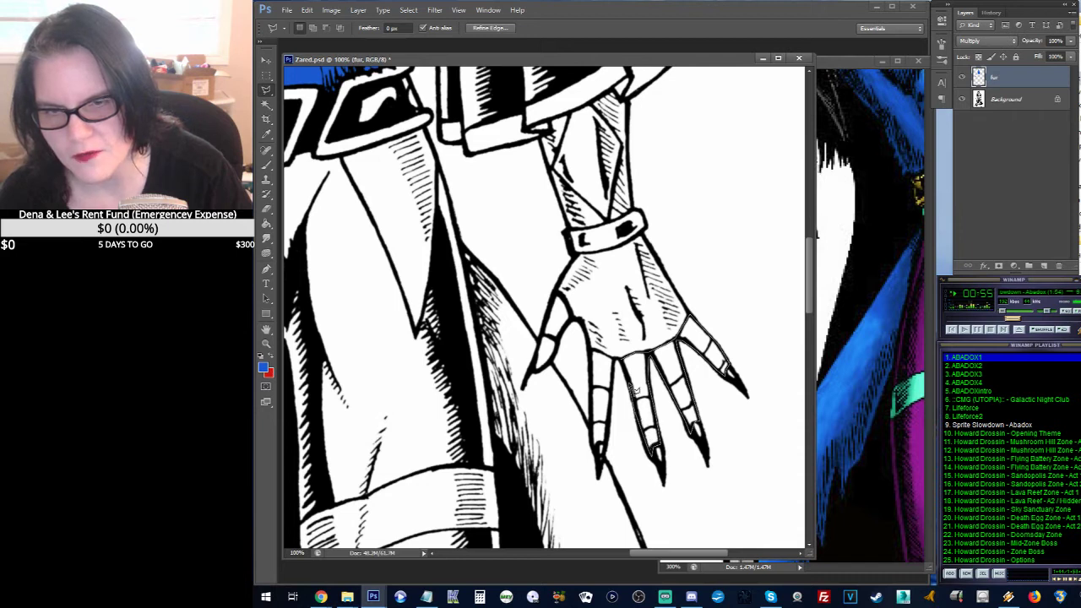
{"action": "left_click", "coordinate": [628, 367]}
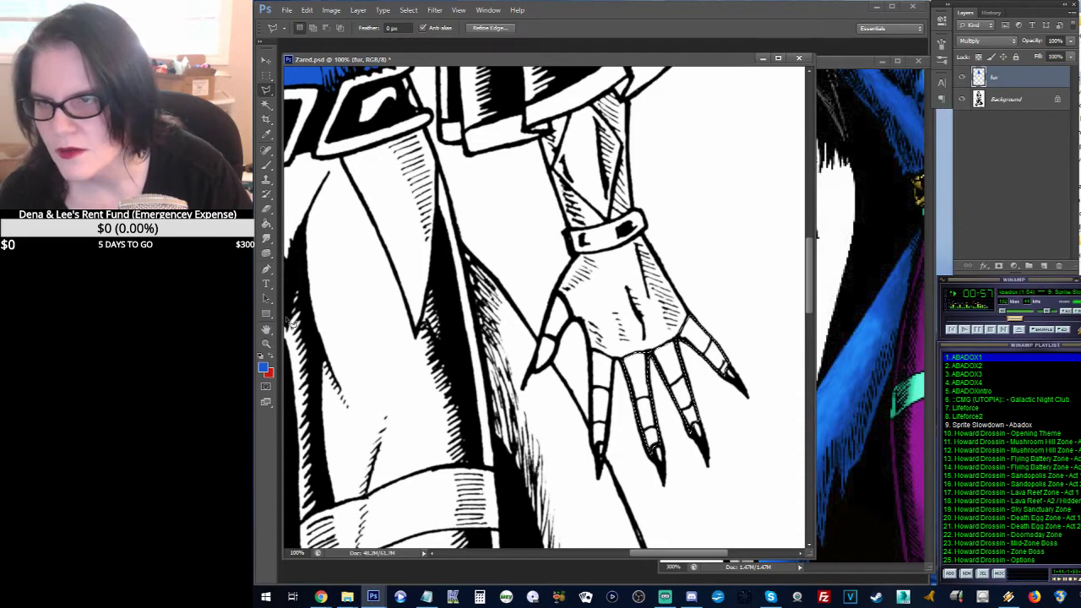
{"action": "left_click", "coordinate": [266, 226]}
{"action": "left_click", "coordinate": [693, 342]}
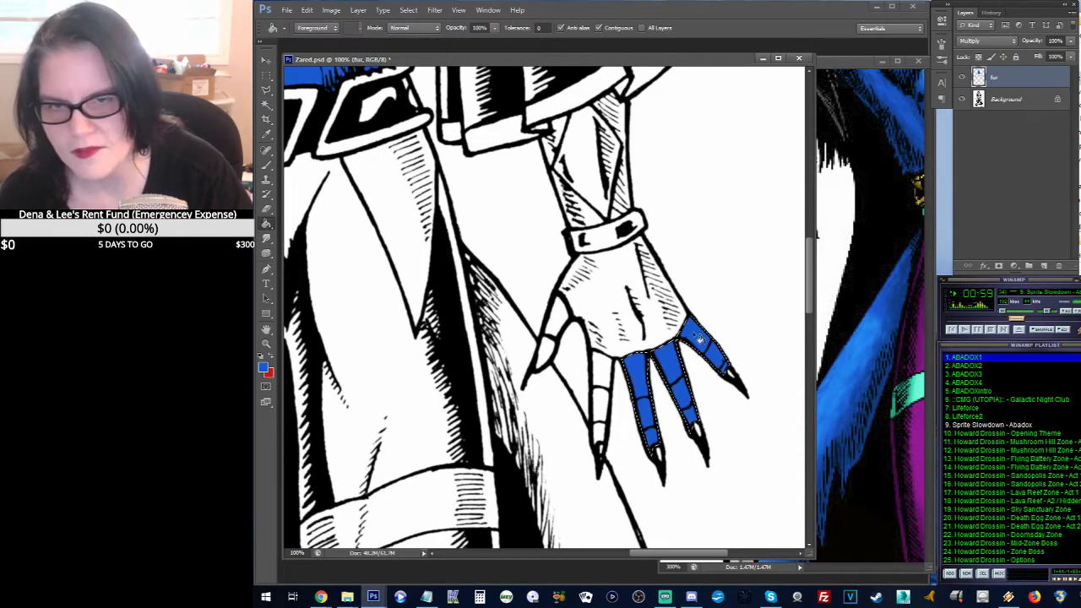
{"action": "left_click", "coordinate": [266, 76]}
{"action": "key", "text": "ctrl+d"}
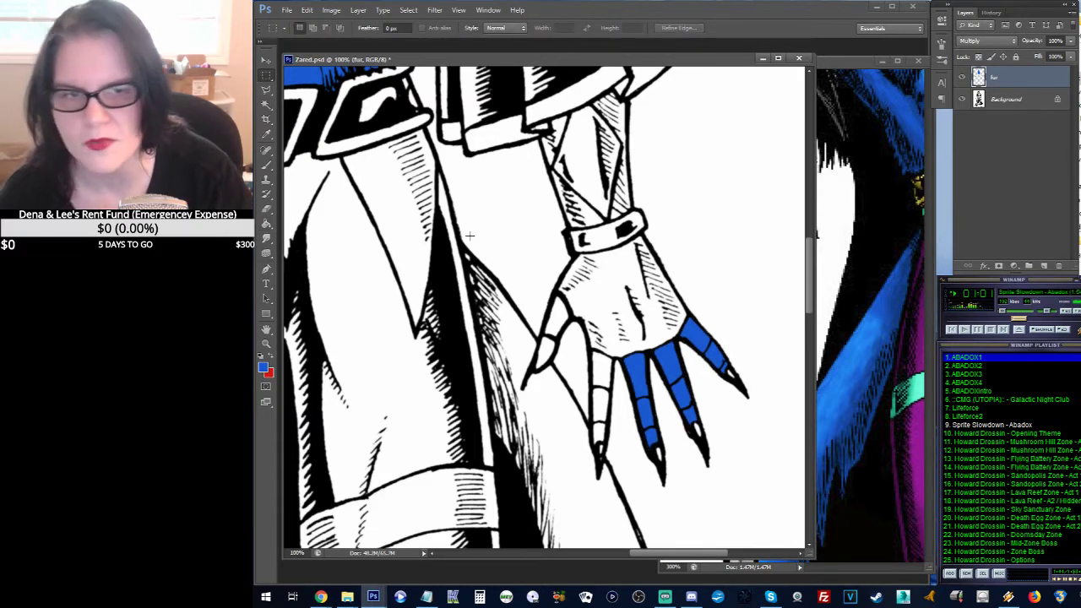
{"action": "left_click", "coordinate": [1004, 315]}
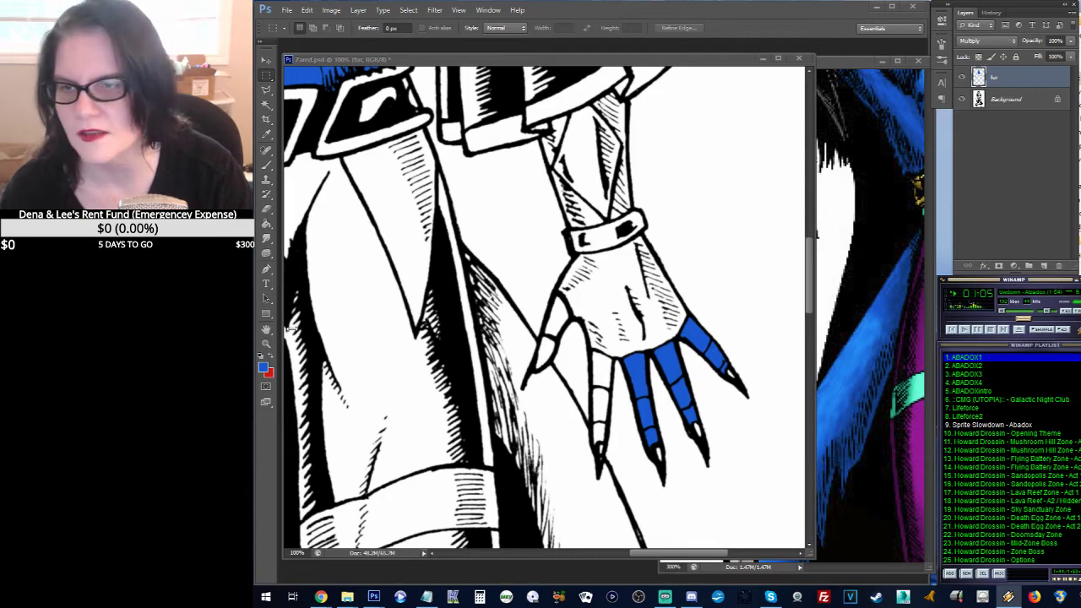
{"action": "left_click", "coordinate": [534, 283]}
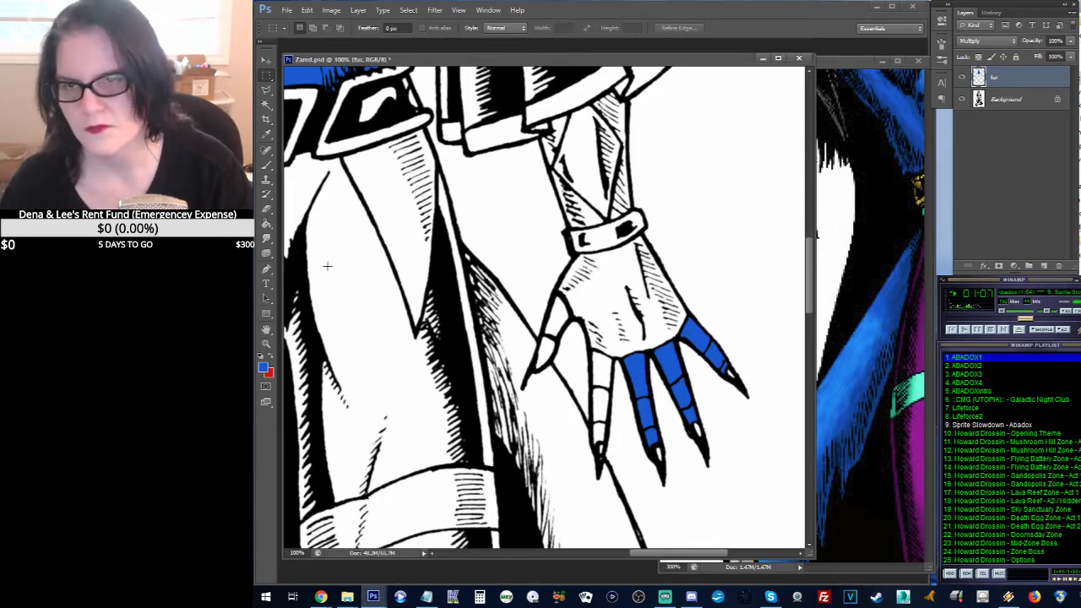
Step: Review the whole character in Zared.psd from head to feet to check which fur areas still need colour
{"action": "key", "text": "z"}
{"action": "left_click", "coordinate": [541, 234], "text": "alt"}
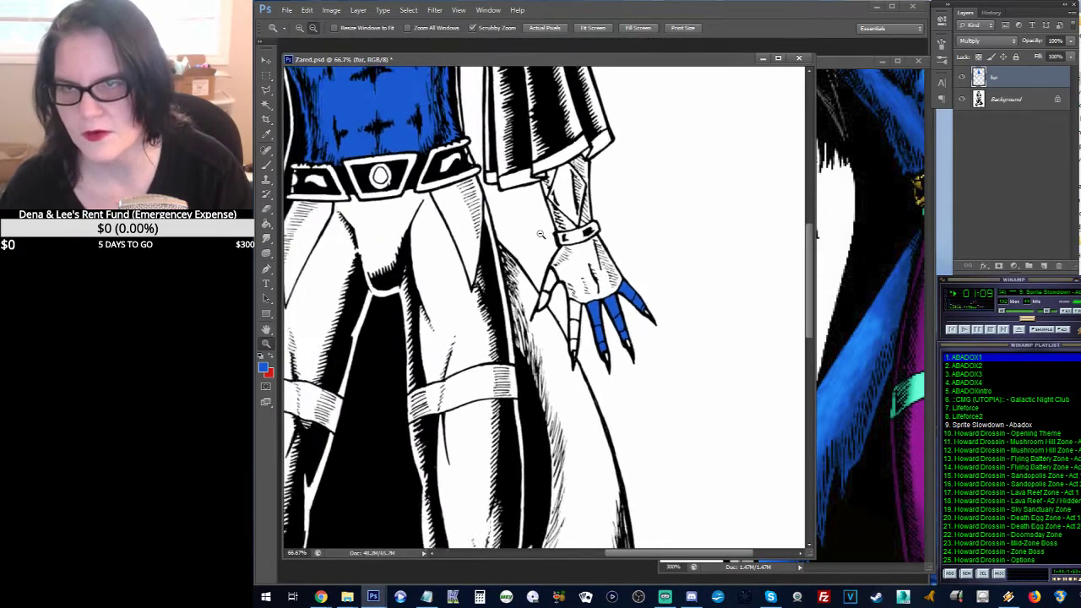
{"action": "left_click", "coordinate": [540, 234], "text": "alt"}
{"action": "left_click", "coordinate": [540, 234], "text": "alt"}
{"action": "left_click", "coordinate": [540, 234], "text": "alt"}
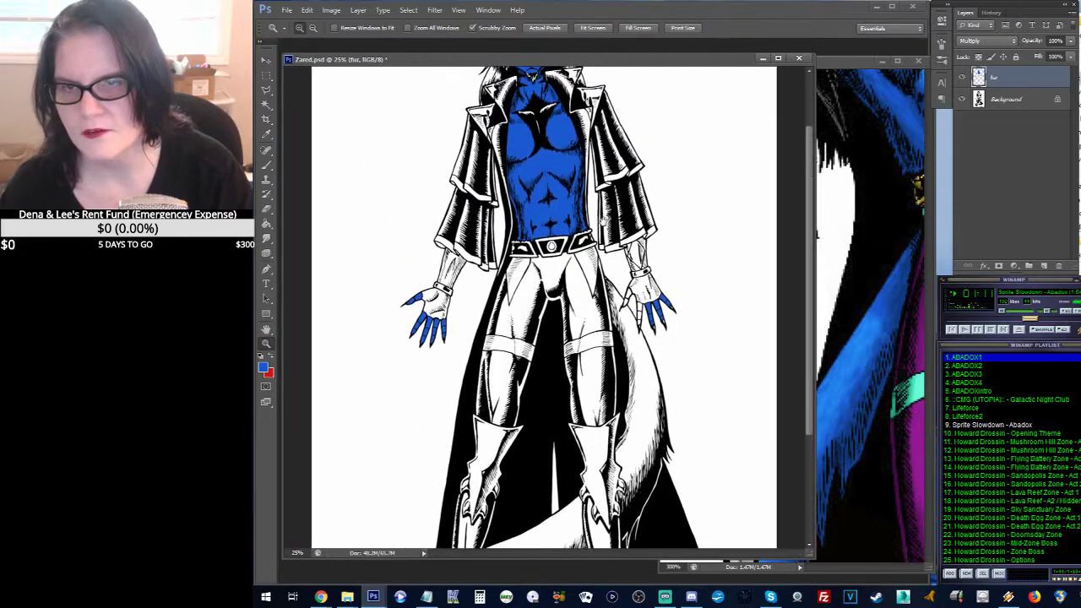
{"action": "scroll", "coordinate": [713, 207], "scroll_direction": "up", "scroll_amount": 2}
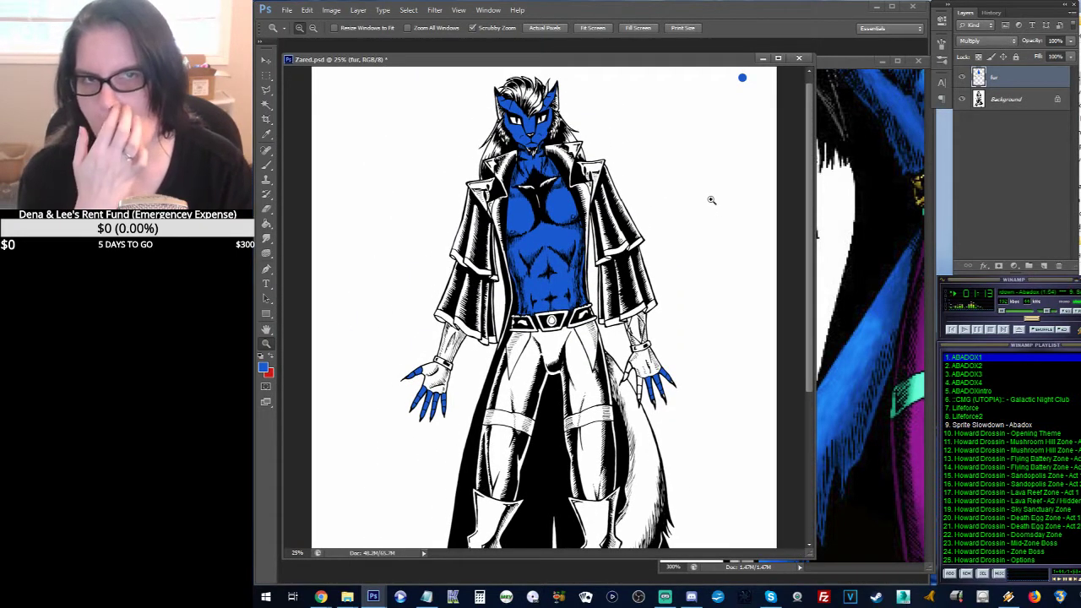
{"action": "left_click_drag", "start_coordinate": [684, 441], "coordinate": [681, 195]}
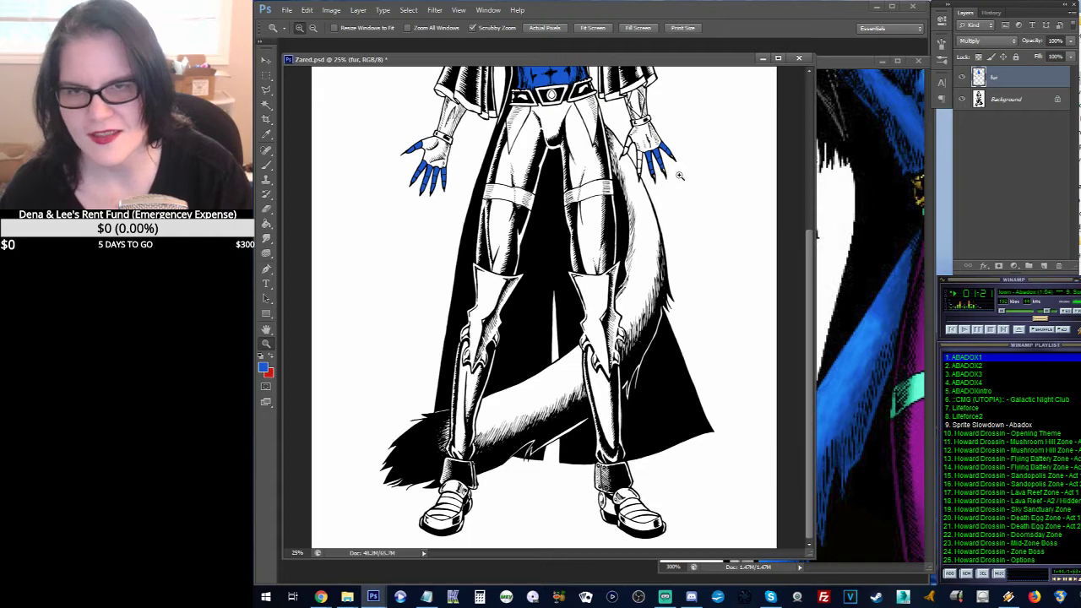
{"action": "left_click_drag", "start_coordinate": [678, 167], "coordinate": [681, 415]}
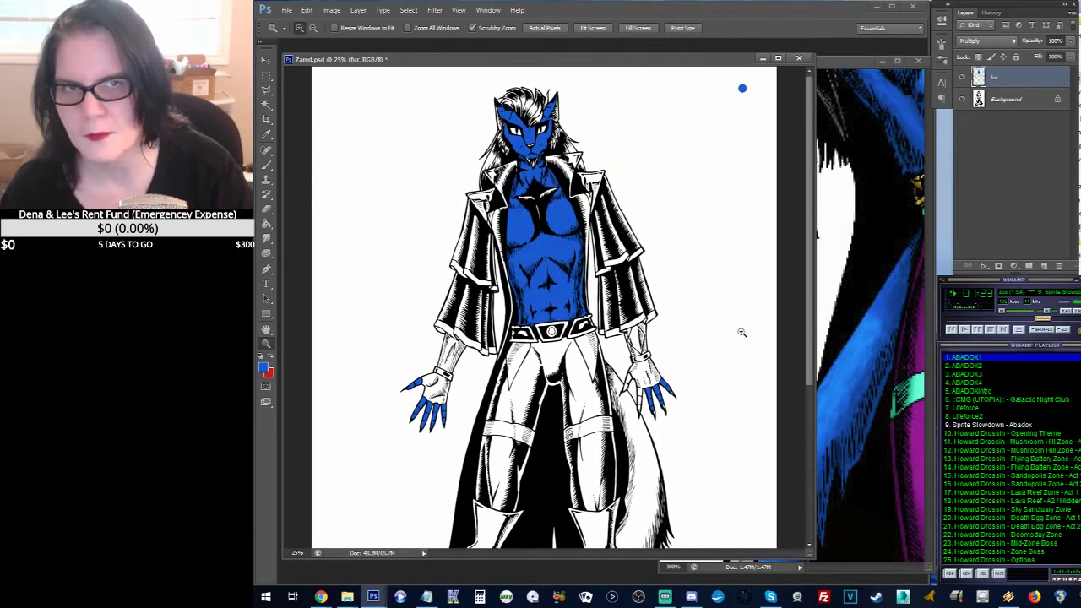
Step: Examine the full figure in Zared1.jpg and its face and chest fur up close, then return to Zared.psd
{"action": "left_click", "coordinate": [823, 62]}
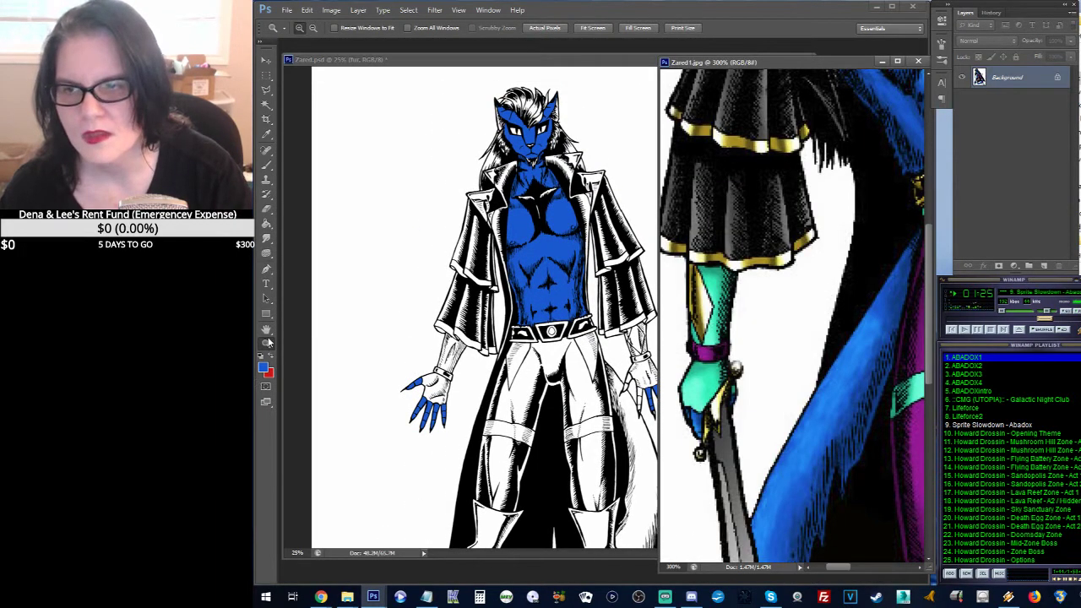
{"action": "left_click", "coordinate": [809, 345], "text": "alt"}
{"action": "left_click", "coordinate": [809, 344], "text": "alt"}
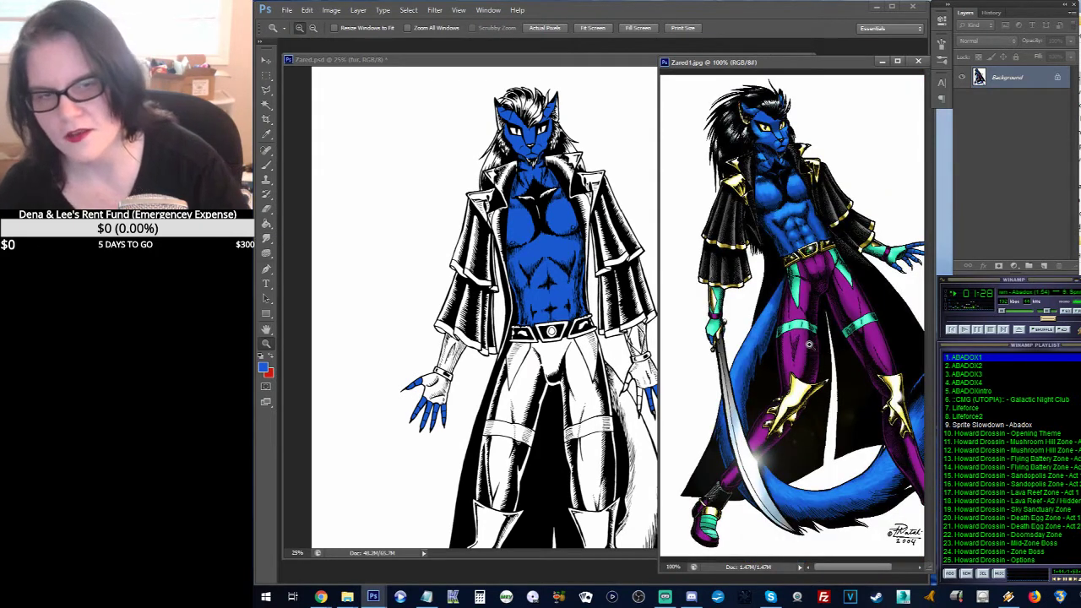
{"action": "left_click_drag", "start_coordinate": [843, 348], "coordinate": [819, 348]}
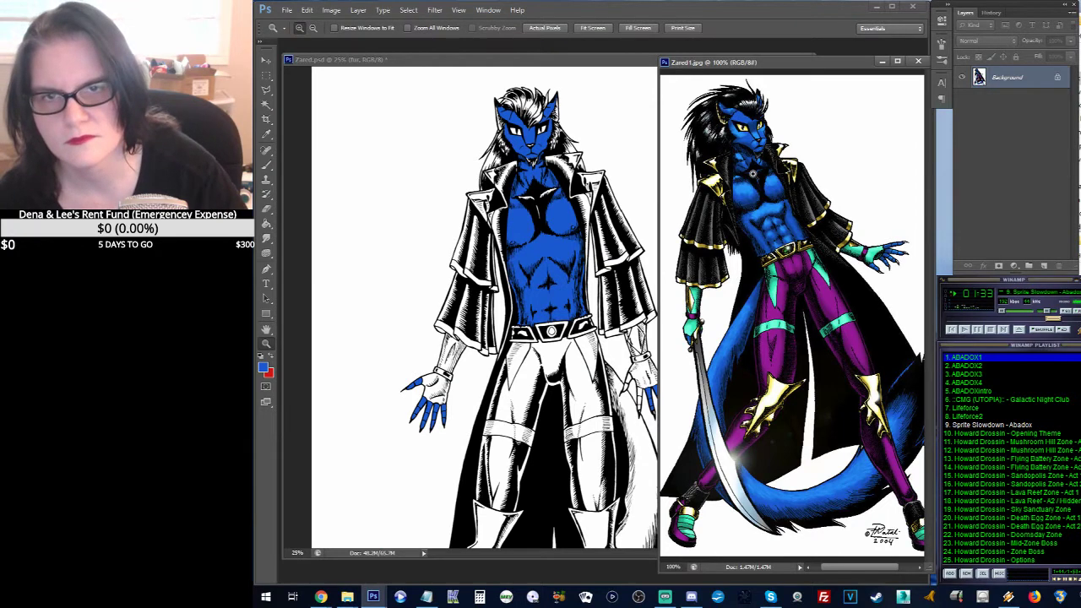
{"action": "left_click", "coordinate": [751, 173]}
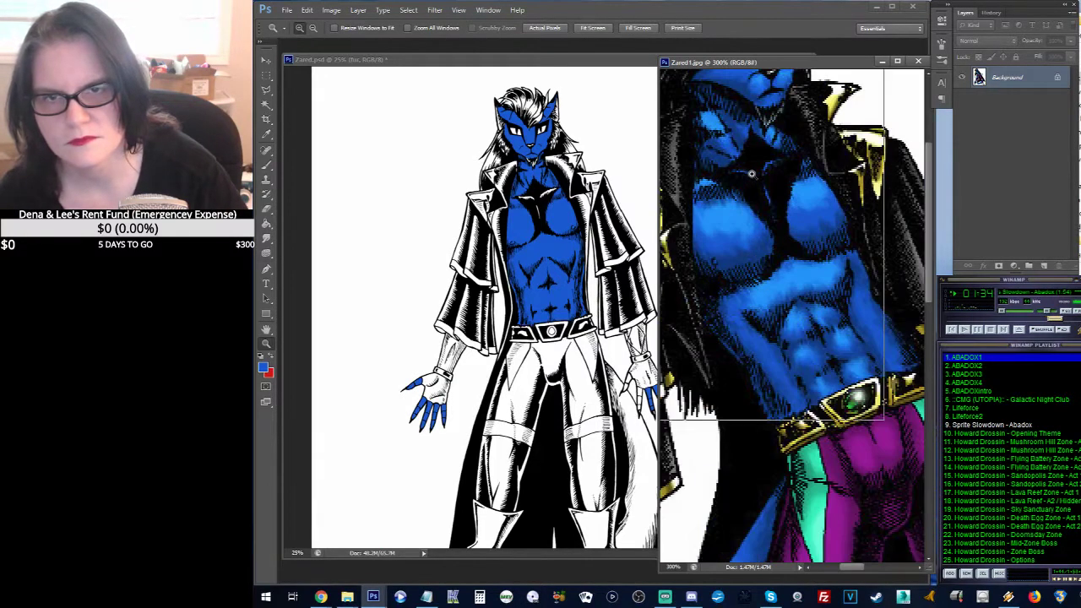
{"action": "left_click", "coordinate": [753, 165]}
{"action": "left_click_drag", "start_coordinate": [758, 169], "coordinate": [799, 342]}
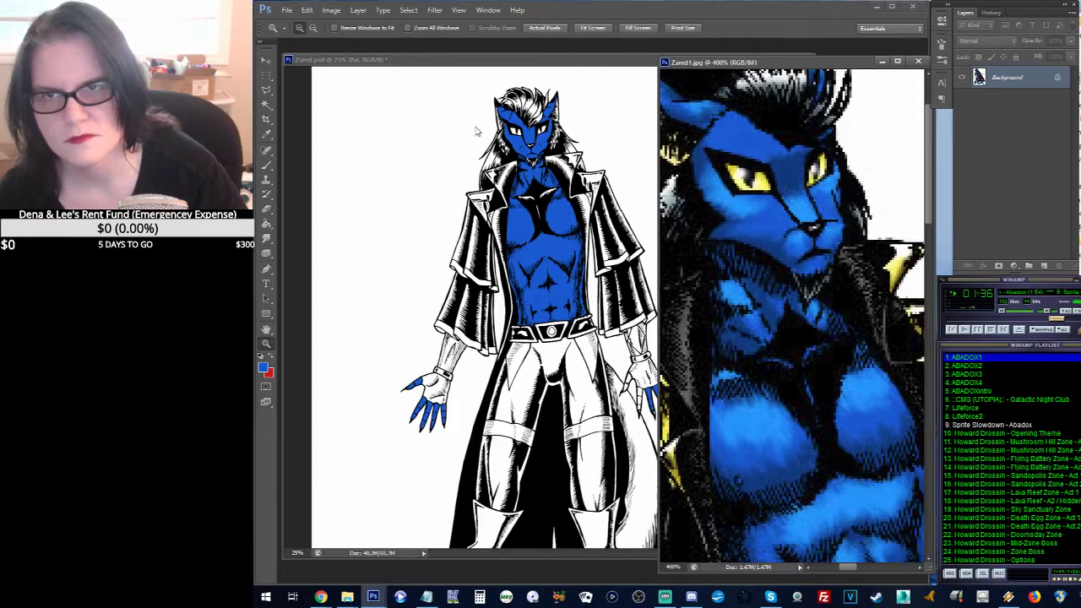
{"action": "left_click", "coordinate": [511, 66]}
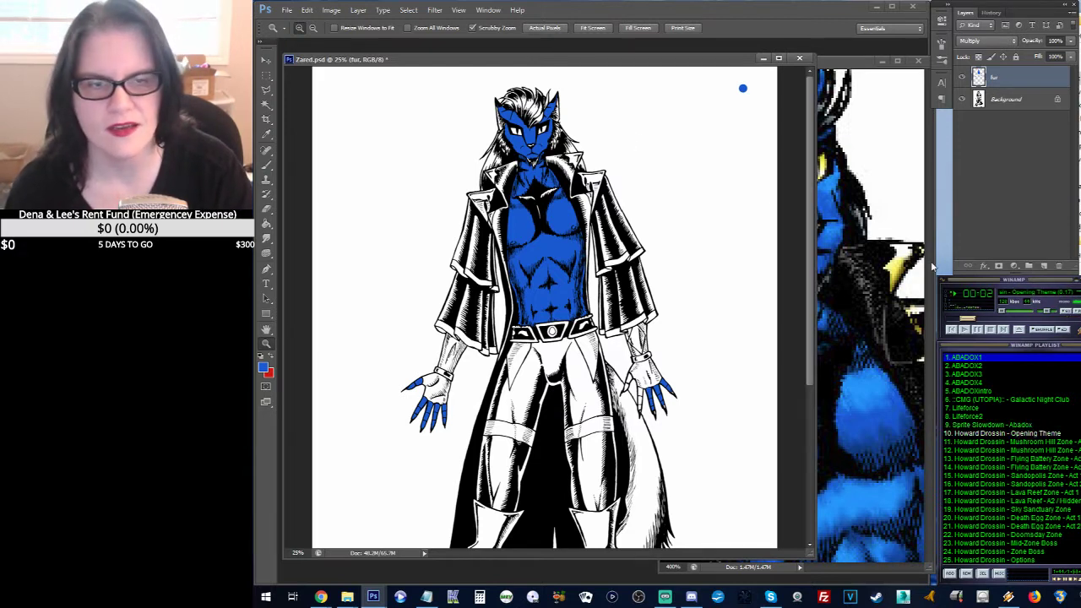
Step: Switch to Winamp and lower the music volume
{"action": "left_click", "coordinate": [1004, 313]}
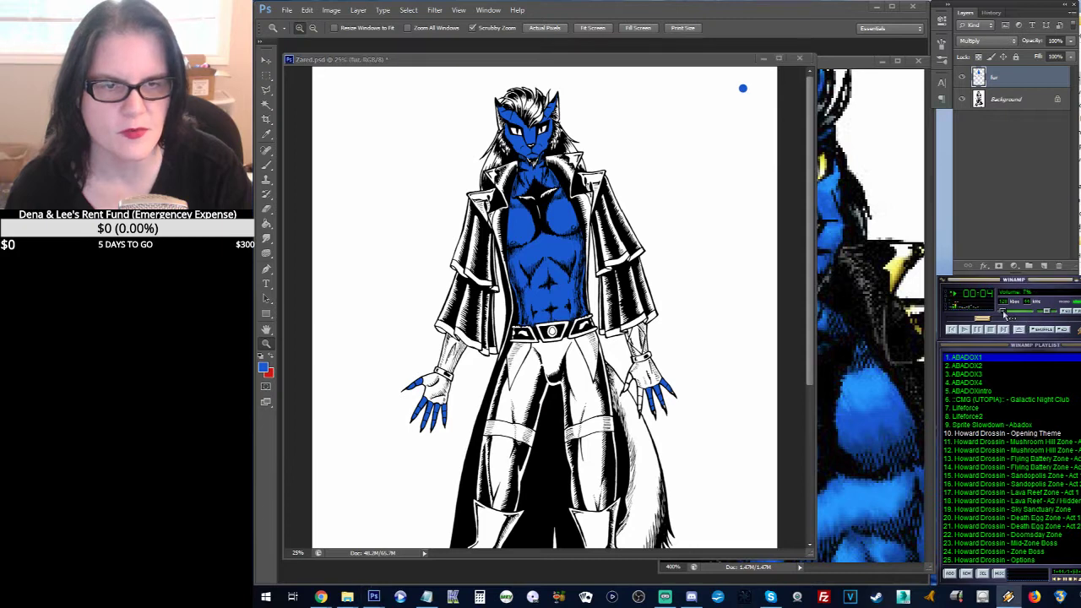
{"action": "left_click_drag", "start_coordinate": [1002, 315], "coordinate": [1003, 314]}
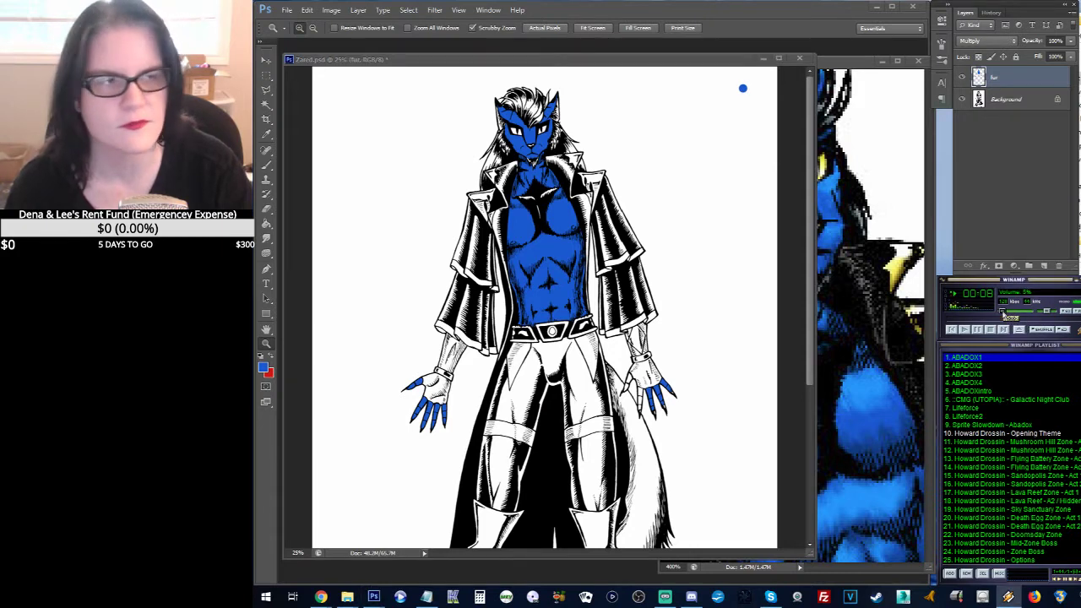
{"action": "left_click_drag", "start_coordinate": [1002, 314], "coordinate": [1004, 315]}
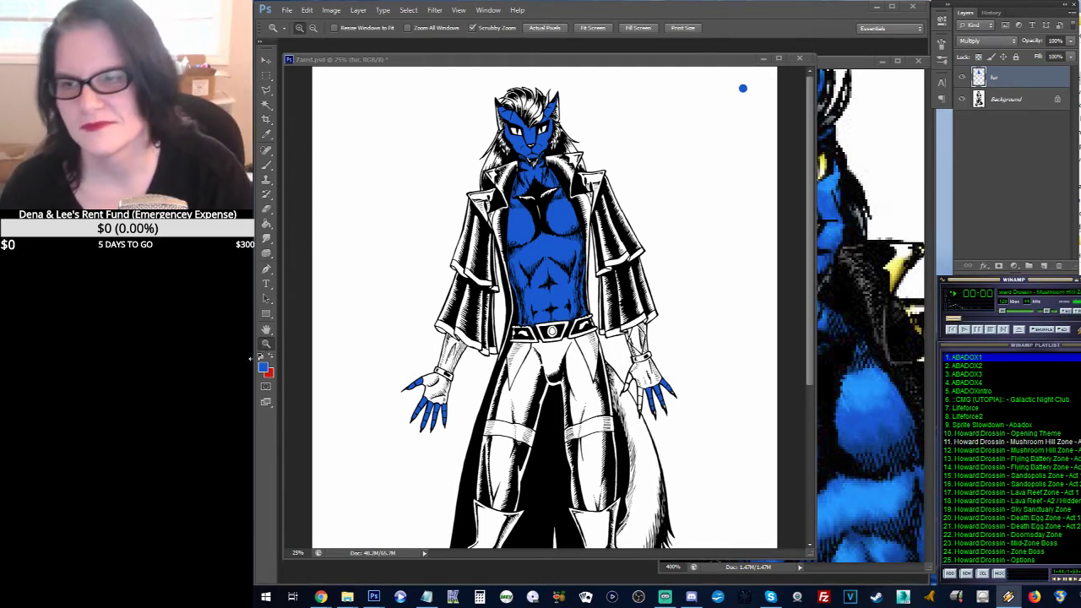
Step: Select the upper stretch of the tail in Zared.psd, from beside the hand down to the boot, with the Polygonal Lasso
{"action": "left_click", "coordinate": [633, 395]}
{"action": "scroll", "coordinate": [633, 395], "scroll_direction": "up", "scroll_amount": 3}
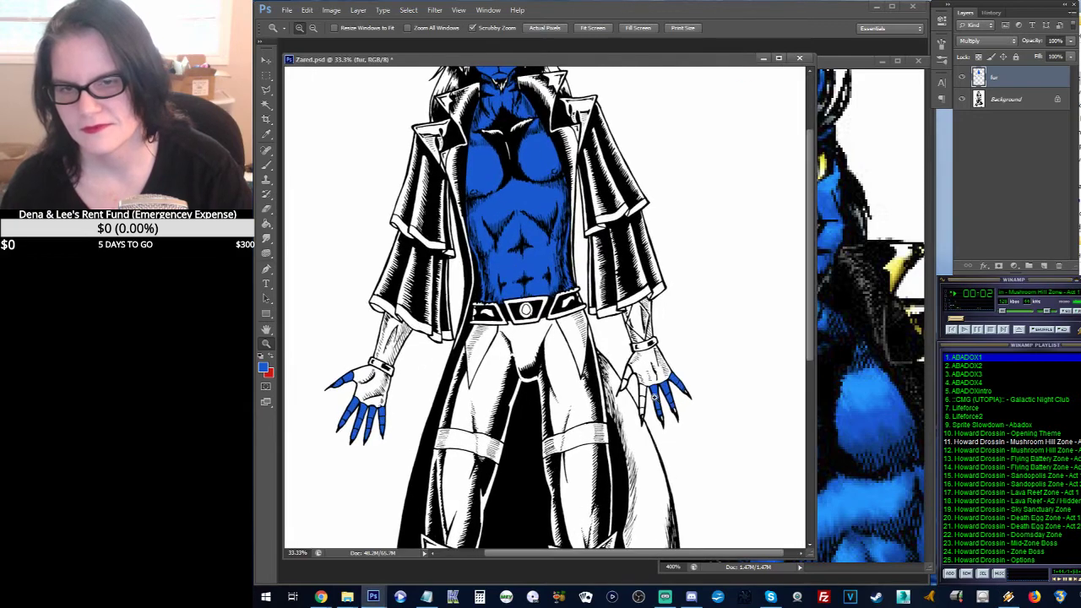
{"action": "scroll", "coordinate": [635, 302], "scroll_direction": "down", "scroll_amount": 2}
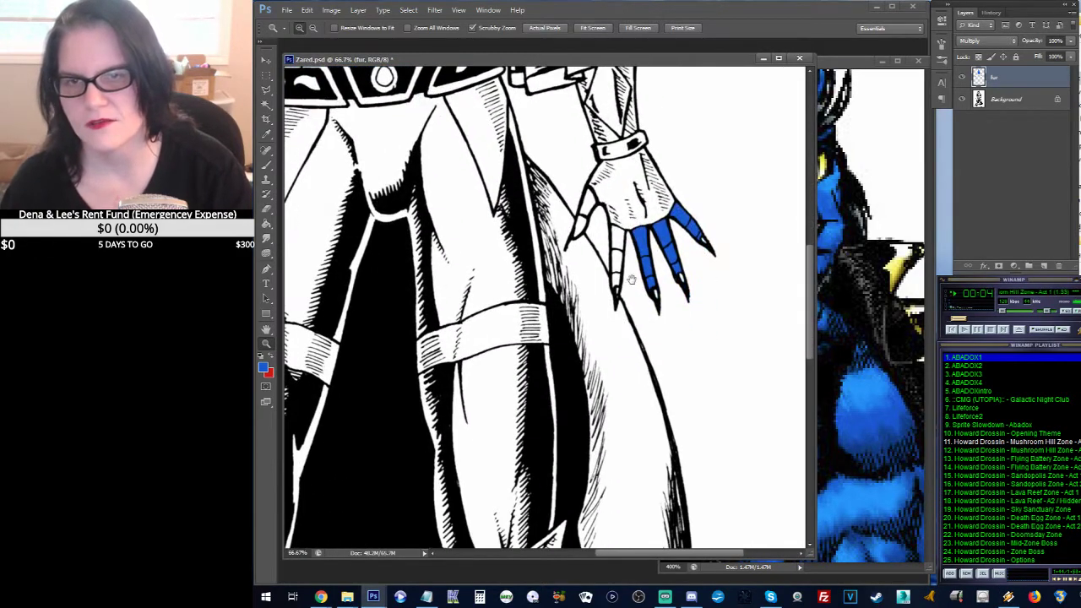
{"action": "left_click", "coordinate": [267, 90]}
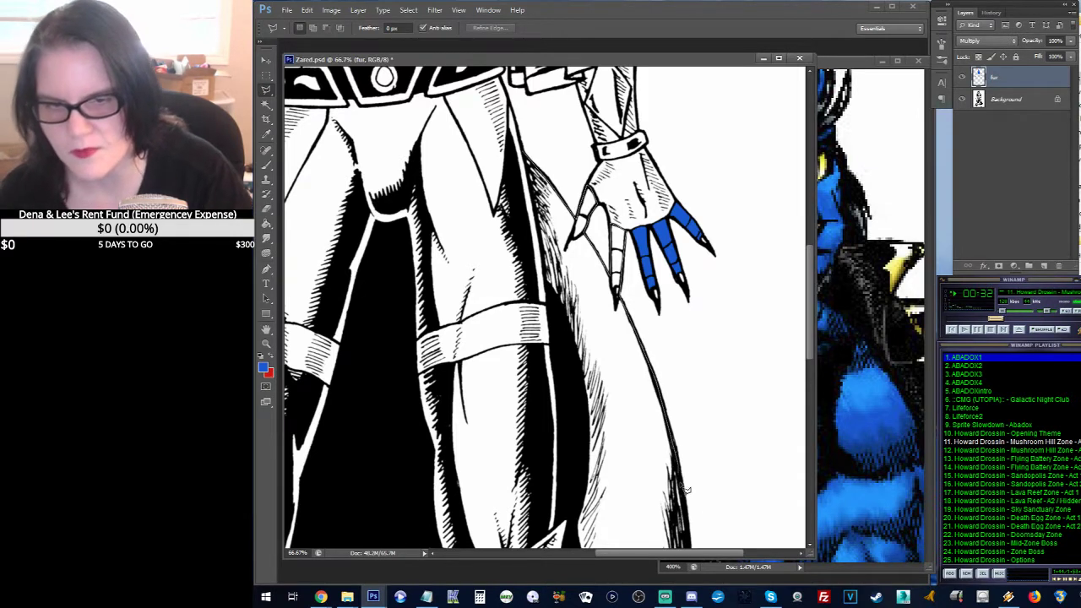
{"action": "left_click_drag", "start_coordinate": [686, 490], "coordinate": [690, 218]}
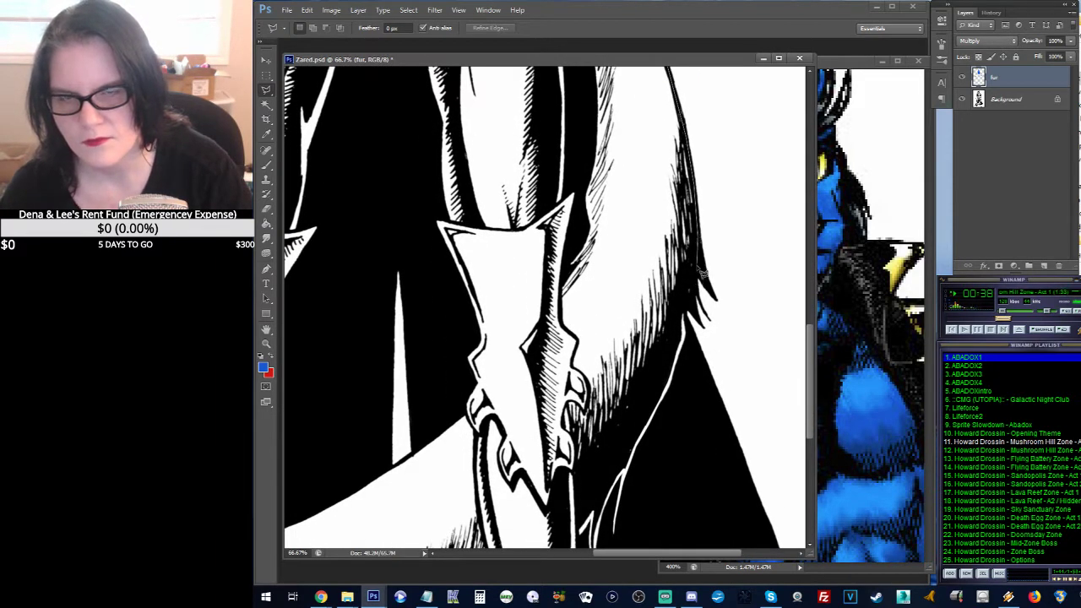
{"action": "mouse_move", "coordinate": [697, 304]}
{"action": "left_mouse_down"}
{"action": "mouse_move", "coordinate": [673, 361]}
{"action": "mouse_move", "coordinate": [611, 458]}
{"action": "mouse_move", "coordinate": [578, 484]}
{"action": "mouse_move", "coordinate": [577, 412]}
{"action": "left_mouse_up"}
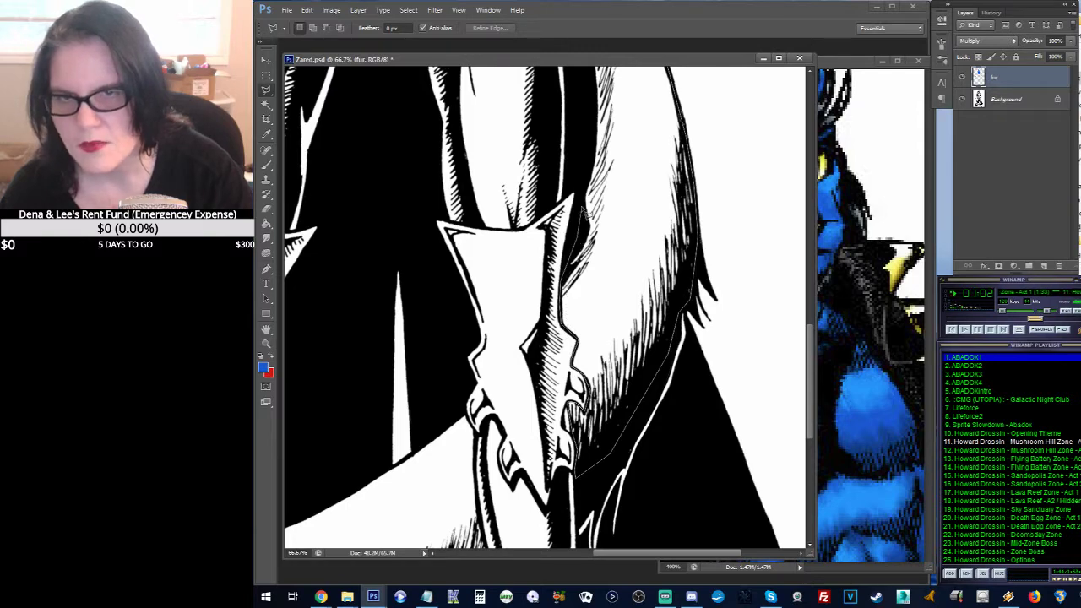
{"action": "key", "text": "space"}
{"action": "left_click_drag", "start_coordinate": [587, 151], "coordinate": [580, 409]}
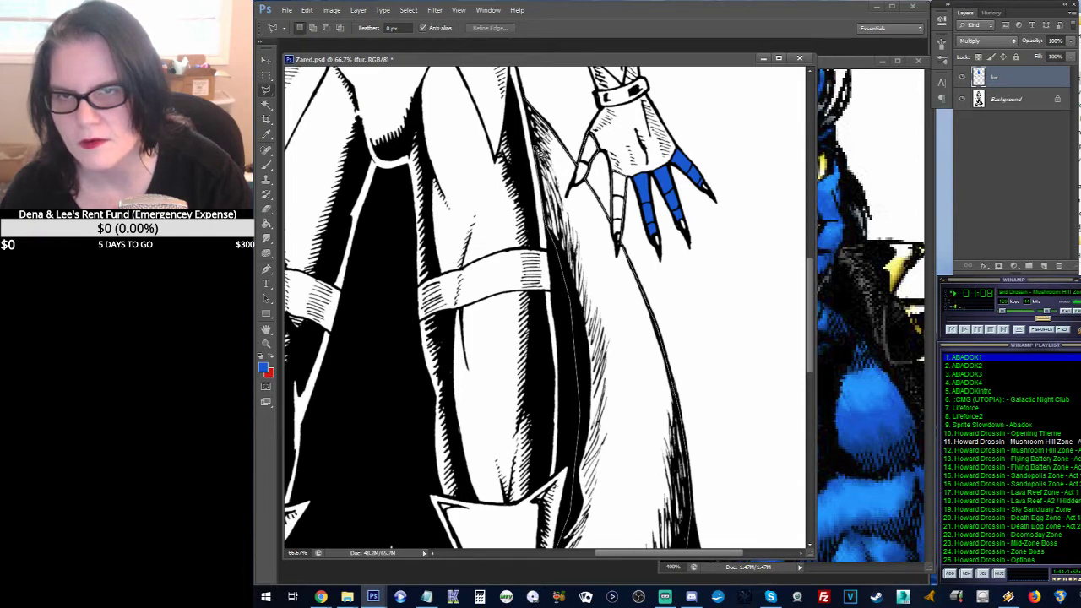
{"action": "double_click", "coordinate": [527, 110]}
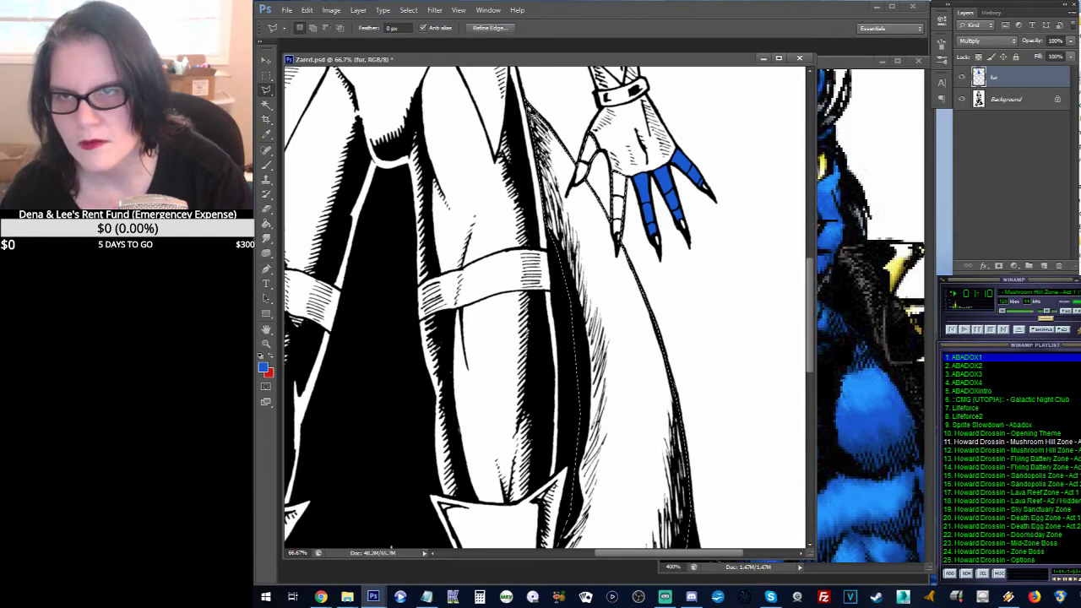
Step: Fill the selected upper stretch of the tail with the blue foreground colour using the Paint Bucket
{"action": "key", "text": "g"}
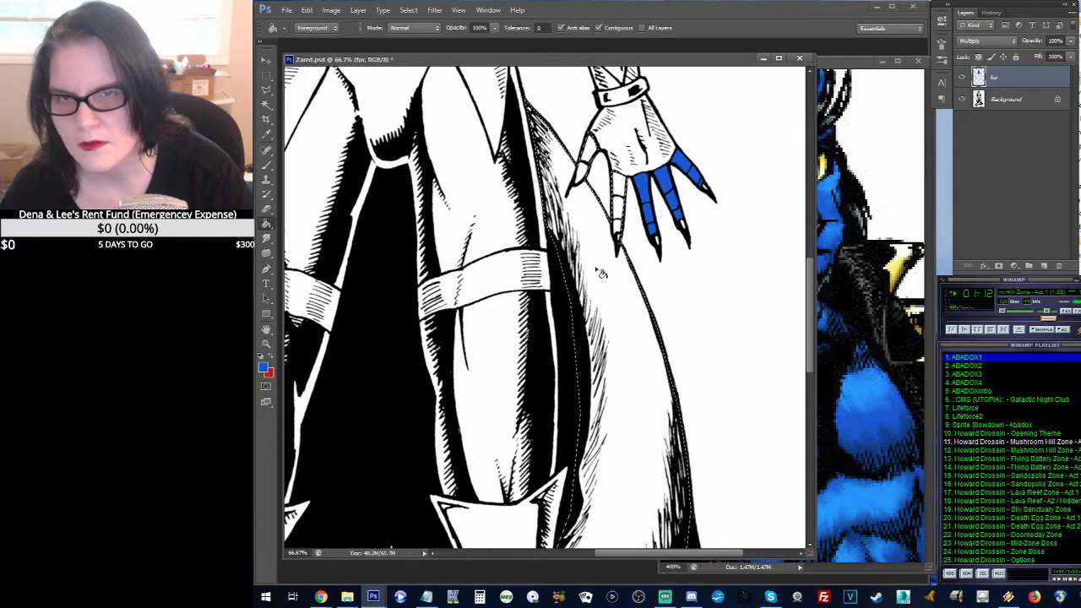
{"action": "left_click", "coordinate": [598, 271]}
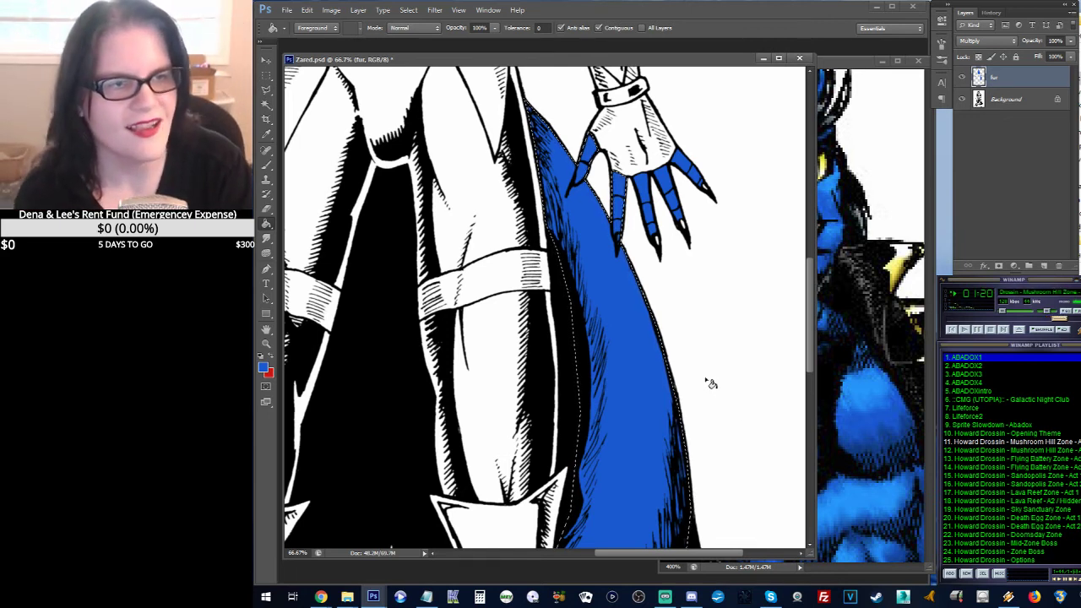
Step: Select the stretch of tail between the two boots with the Polygonal Lasso
{"action": "left_click_drag", "start_coordinate": [723, 473], "coordinate": [742, 152]}
{"action": "left_click_drag", "start_coordinate": [617, 344], "coordinate": [748, 217]}
{"action": "left_click_drag", "start_coordinate": [608, 384], "coordinate": [733, 243]}
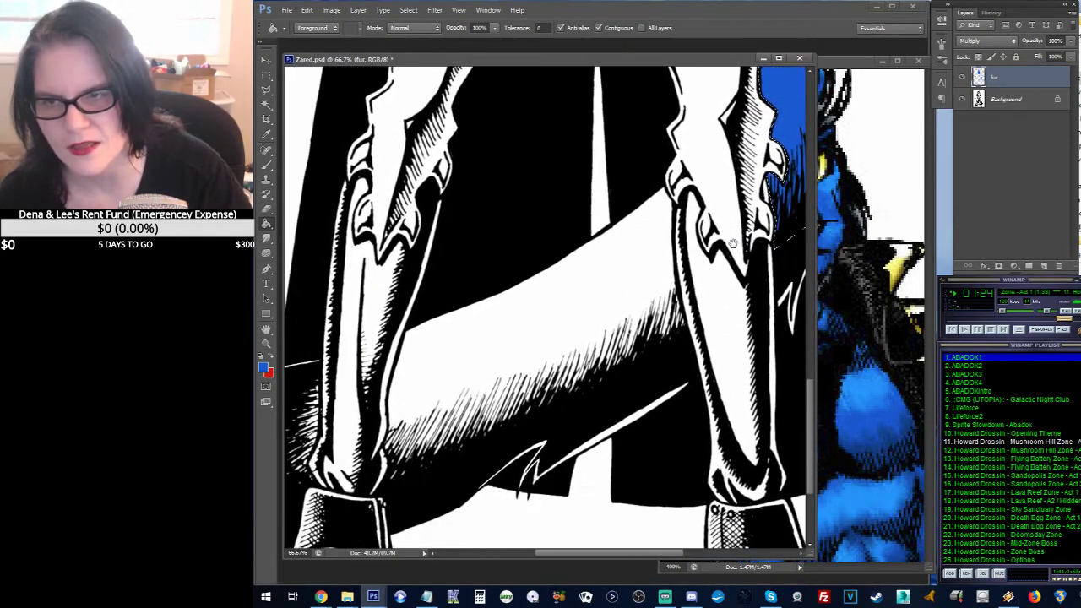
{"action": "left_click", "coordinate": [267, 89]}
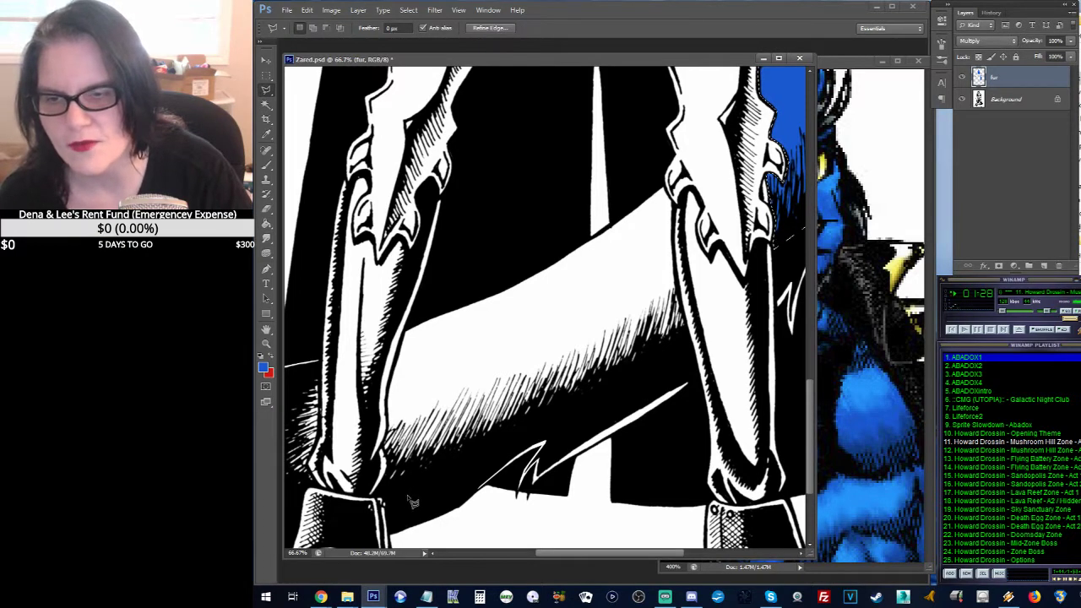
{"action": "mouse_move", "coordinate": [391, 494]}
{"action": "left_mouse_down"}
{"action": "mouse_move", "coordinate": [387, 401]}
{"action": "mouse_move", "coordinate": [406, 329]}
{"action": "mouse_move", "coordinate": [456, 300]}
{"action": "left_mouse_up"}
{"action": "left_click", "coordinate": [489, 258]}
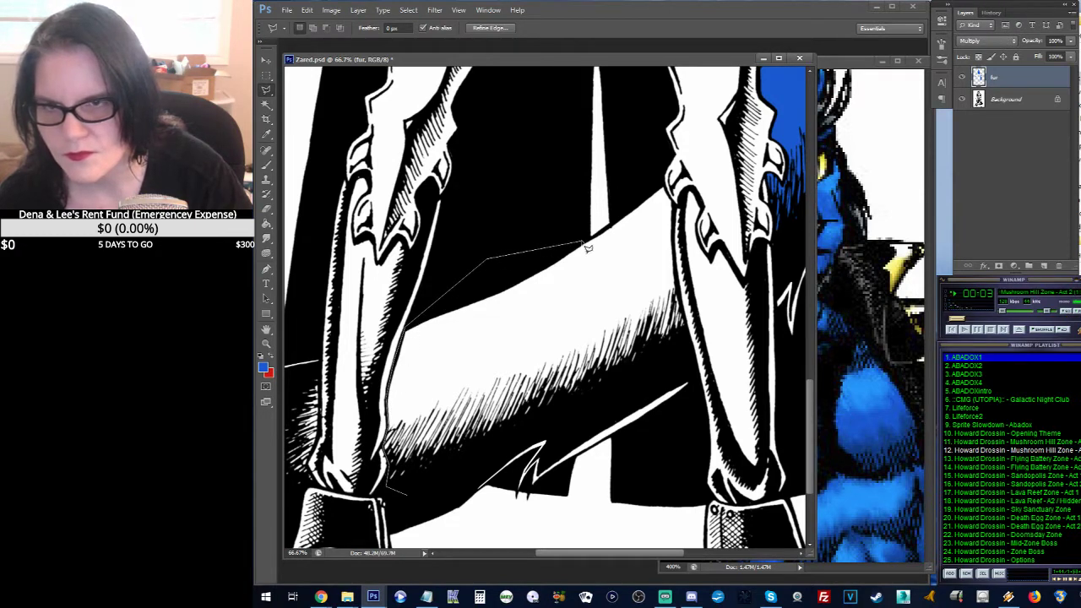
{"action": "left_click", "coordinate": [591, 240]}
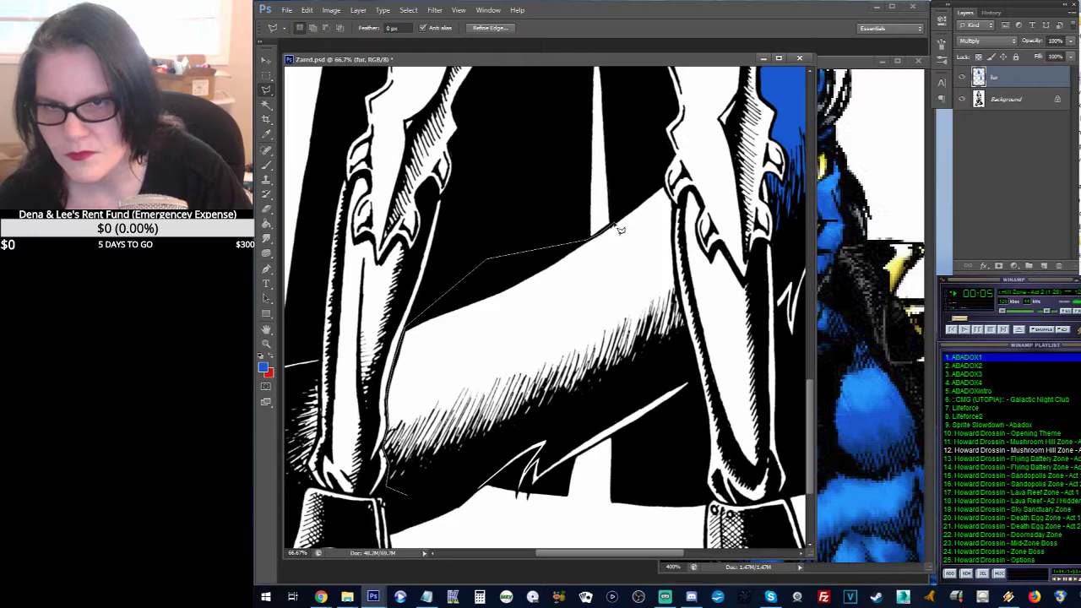
{"action": "left_click", "coordinate": [639, 187]}
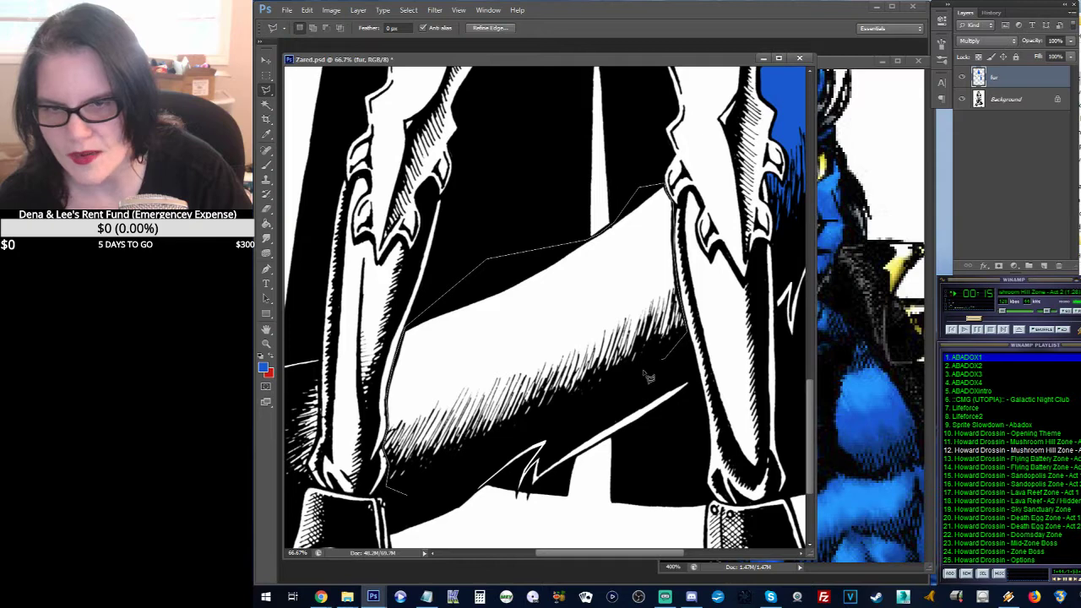
{"action": "double_click", "coordinate": [443, 485]}
Step: Add the hatched tail area on the outer side of the boot to the selection and fill the selected tail with blue
{"action": "left_click_drag", "start_coordinate": [463, 417], "coordinate": [548, 383]}
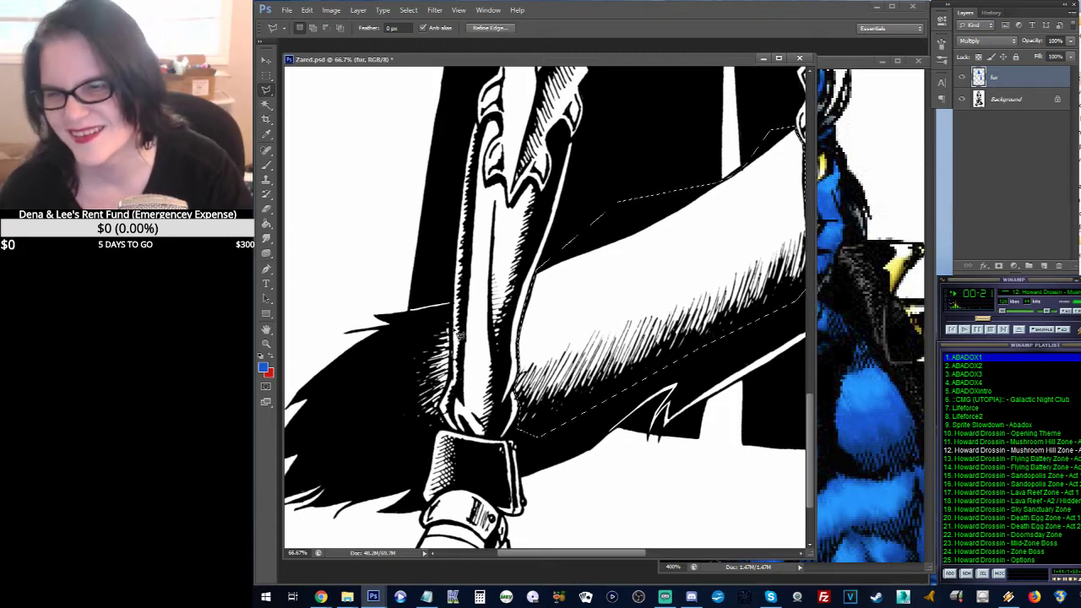
{"action": "key", "text": "shift"}
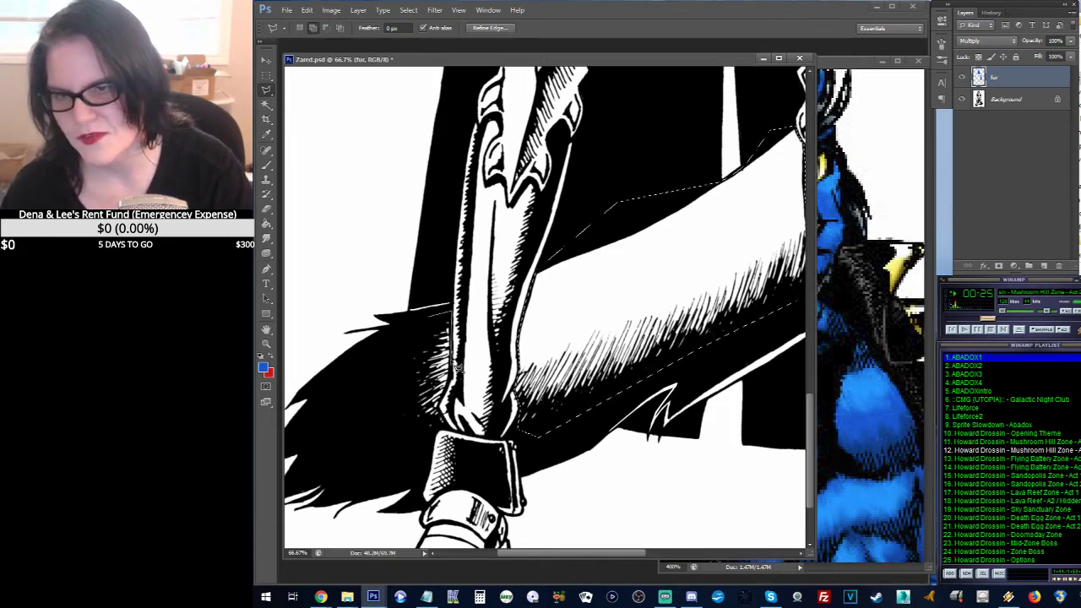
{"action": "left_click_drag", "start_coordinate": [456, 365], "coordinate": [442, 414]}
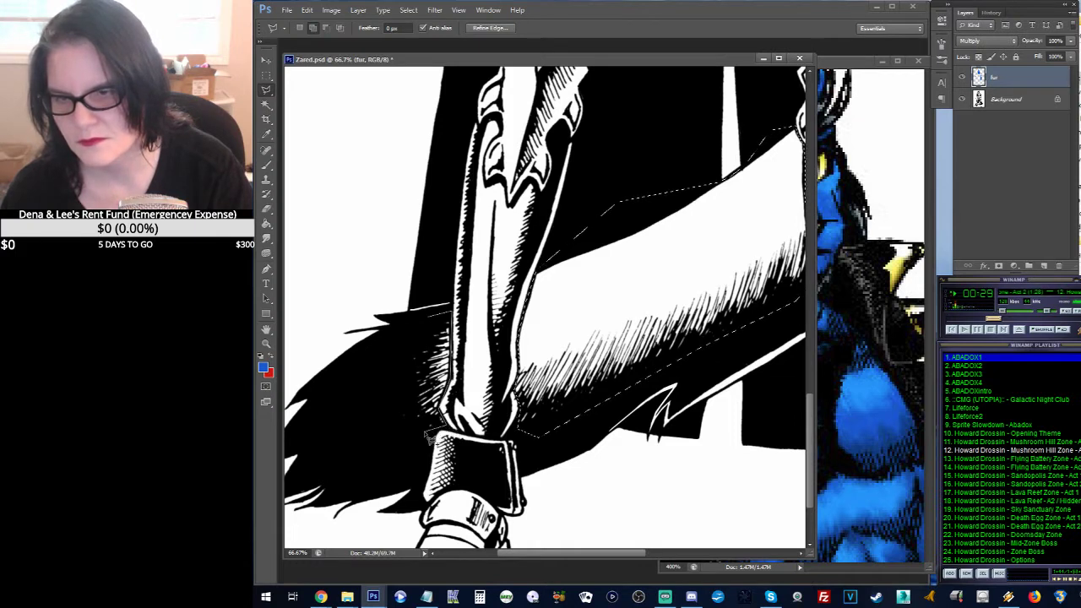
{"action": "left_click", "coordinate": [392, 375]}
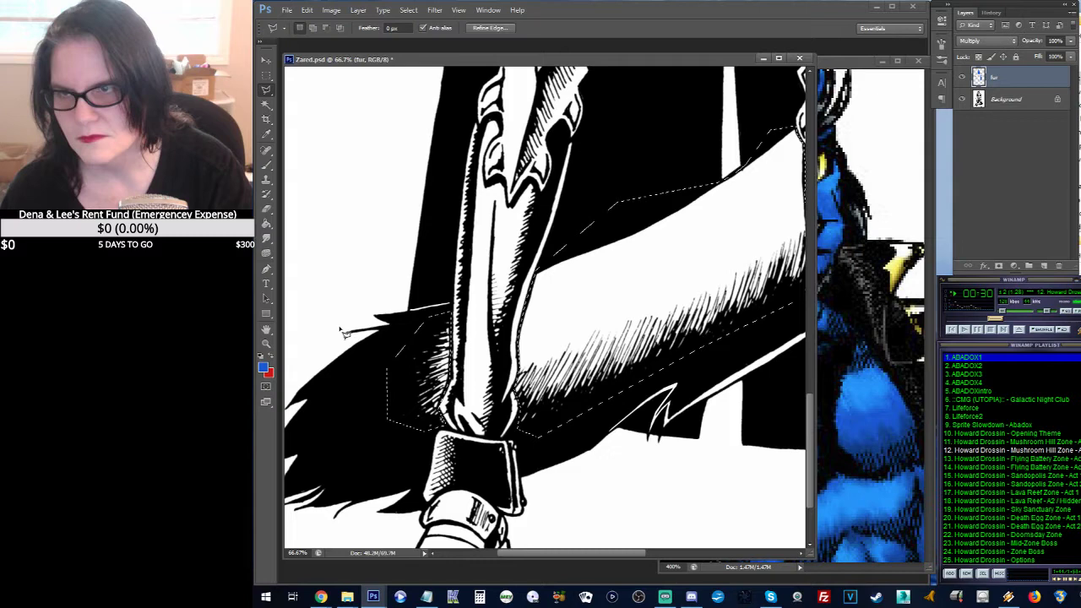
{"action": "left_click", "coordinate": [266, 224]}
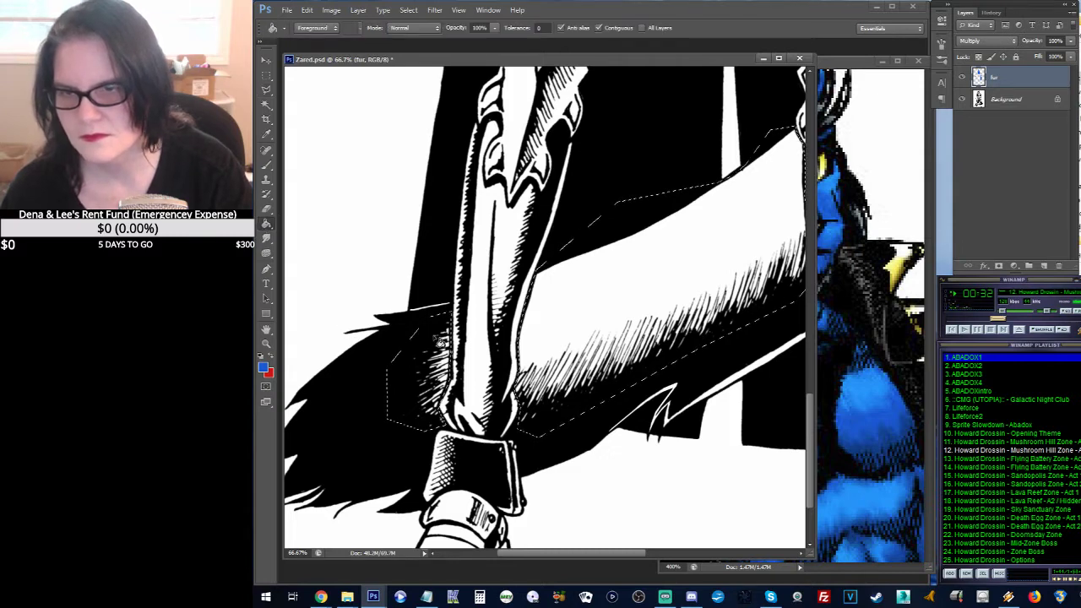
{"action": "left_click", "coordinate": [579, 343]}
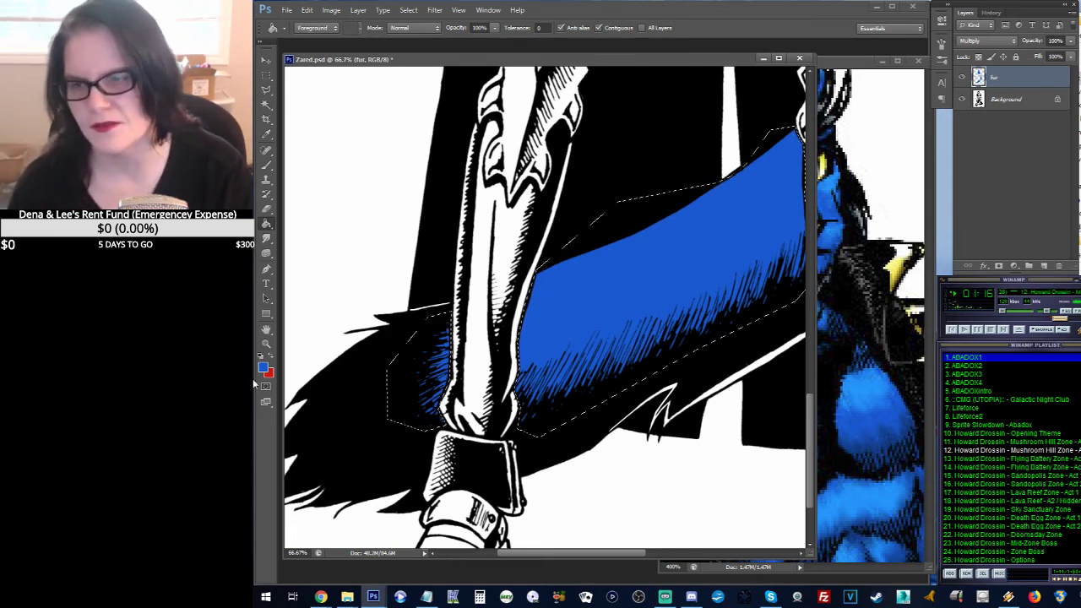
Step: Outline the claw overlapping the tail with the Polygonal Lasso, delete the blue inside it and deselect
{"action": "left_click", "coordinate": [265, 344]}
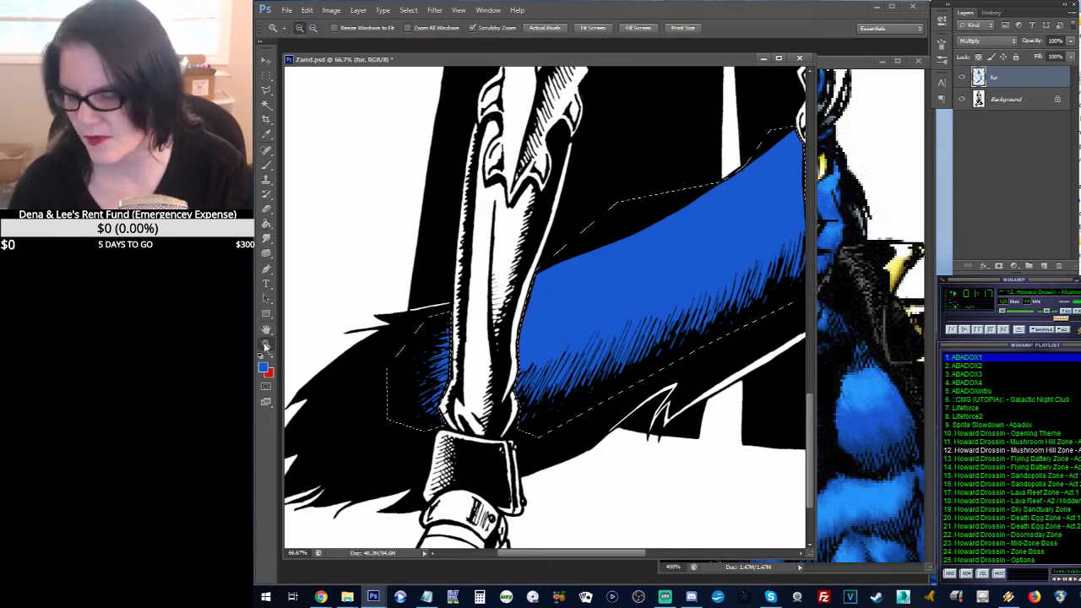
{"action": "left_click", "coordinate": [571, 332], "text": "alt"}
{"action": "left_click", "coordinate": [571, 334], "text": "alt"}
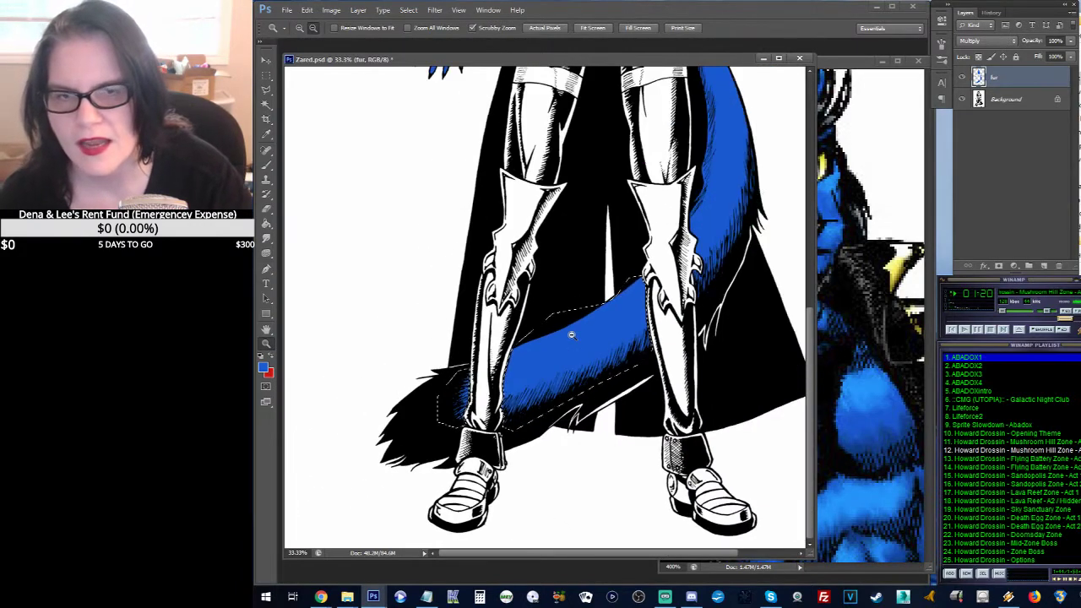
{"action": "left_click_drag", "start_coordinate": [596, 194], "coordinate": [570, 351]}
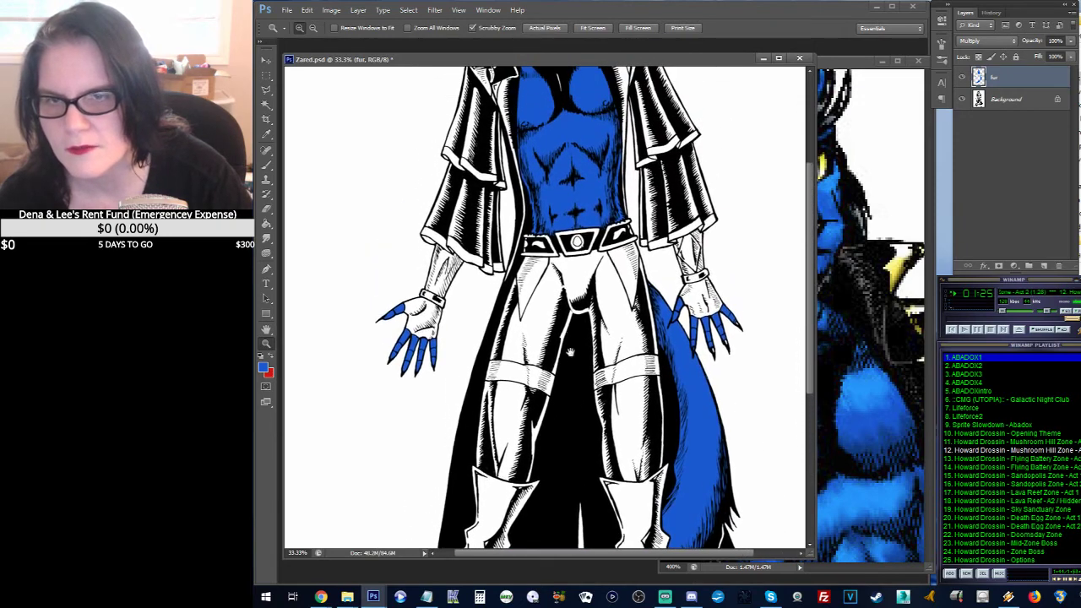
{"action": "left_click", "coordinate": [695, 355]}
{"action": "left_click", "coordinate": [695, 356]}
{"action": "left_click", "coordinate": [696, 356]}
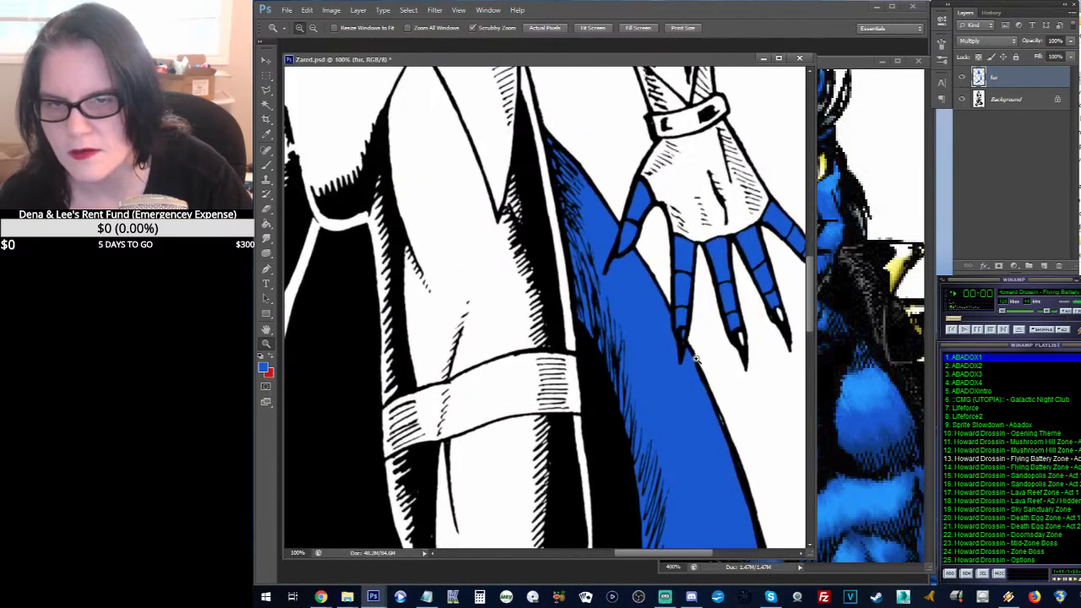
{"action": "left_click", "coordinate": [696, 358]}
{"action": "left_click", "coordinate": [266, 89]}
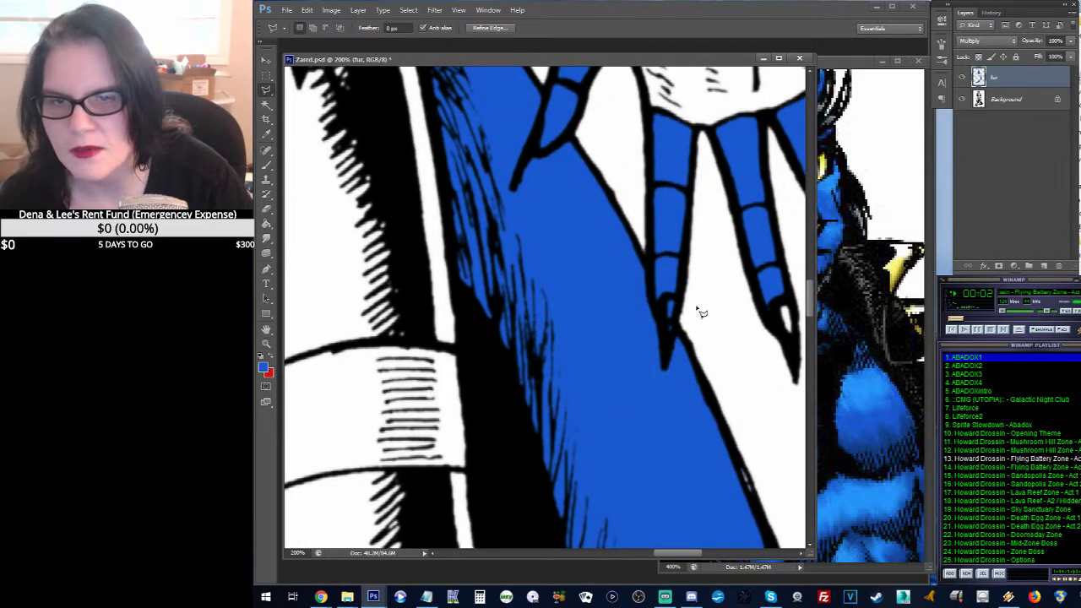
{"action": "left_click", "coordinate": [668, 299]}
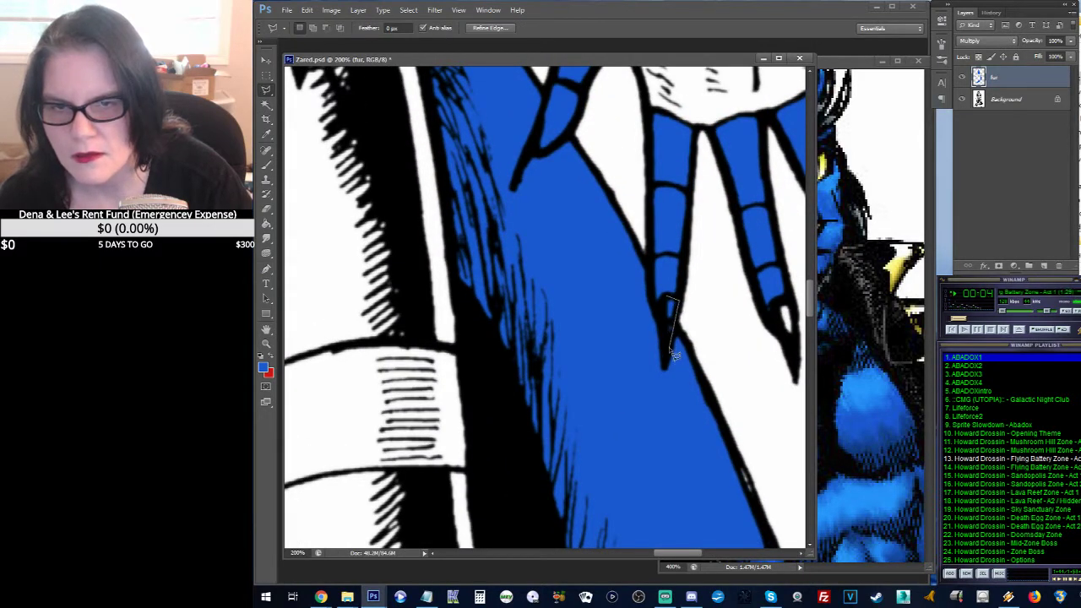
{"action": "left_click", "coordinate": [673, 344]}
{"action": "left_click", "coordinate": [664, 319]}
{"action": "left_click", "coordinate": [669, 299]}
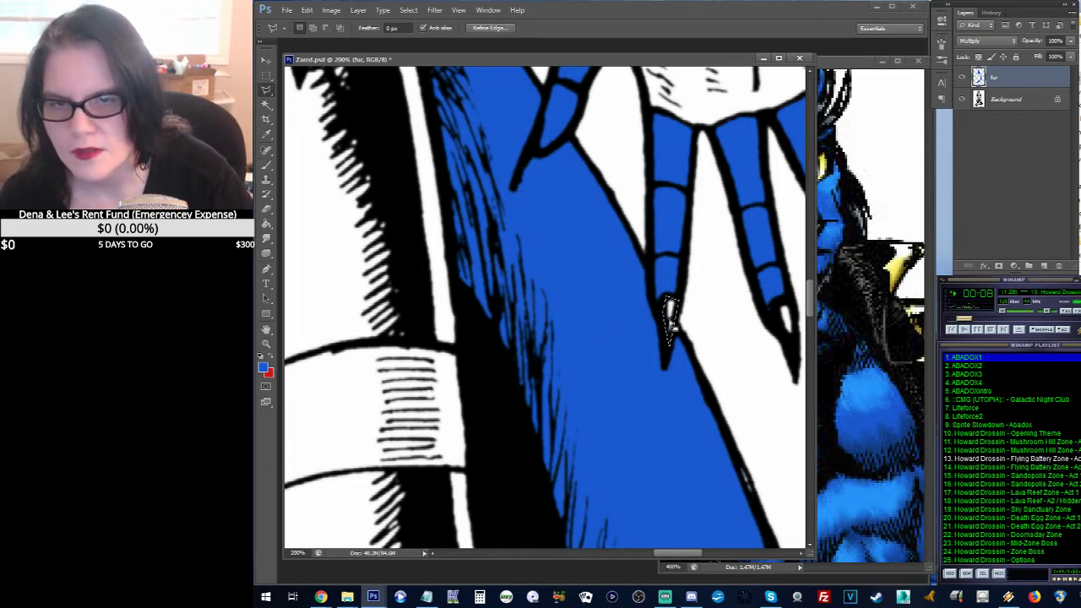
{"action": "left_click", "coordinate": [266, 75]}
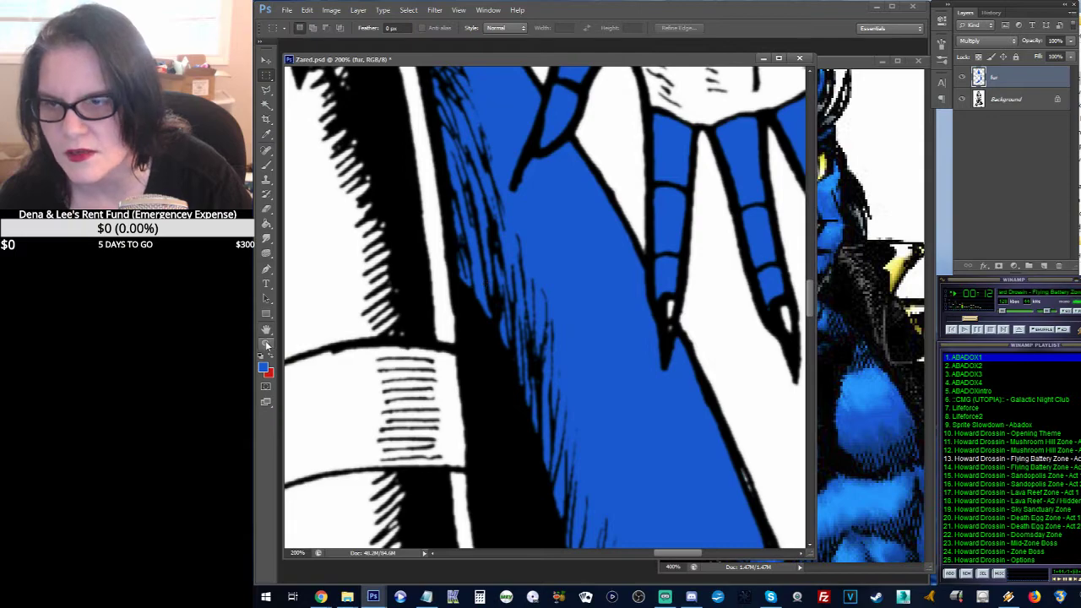
Step: Review the blue fill on the tail, hands, torso and face across the whole figure
{"action": "left_click", "coordinate": [266, 343]}
{"action": "left_click", "coordinate": [540, 282], "text": "alt"}
{"action": "left_click", "coordinate": [587, 269], "text": "alt"}
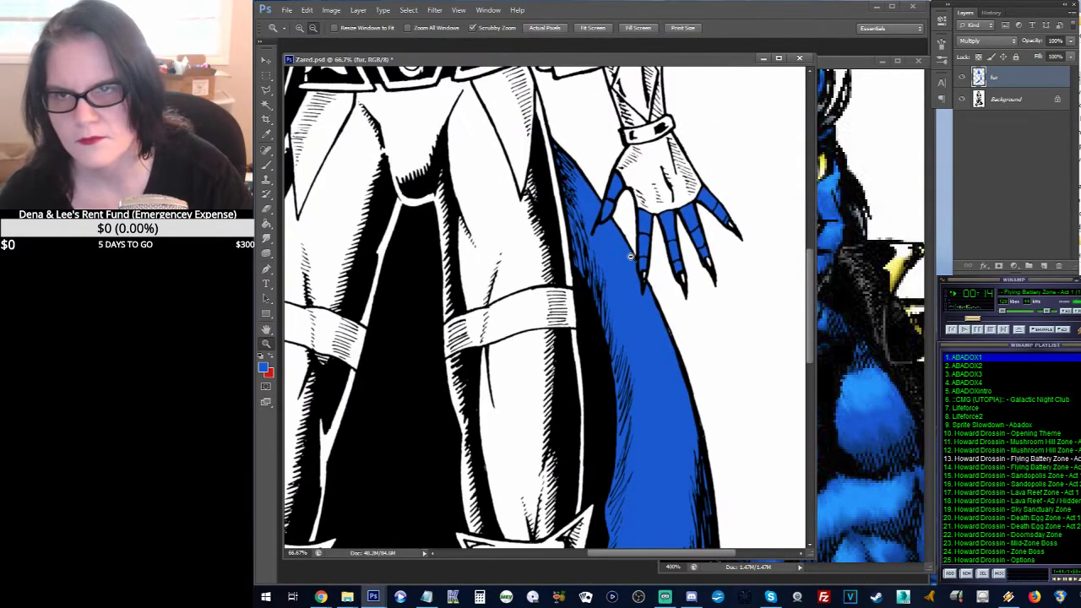
{"action": "left_click", "coordinate": [629, 256], "text": "alt"}
{"action": "left_click", "coordinate": [629, 256], "text": "alt"}
{"action": "left_click", "coordinate": [629, 256], "text": "alt"}
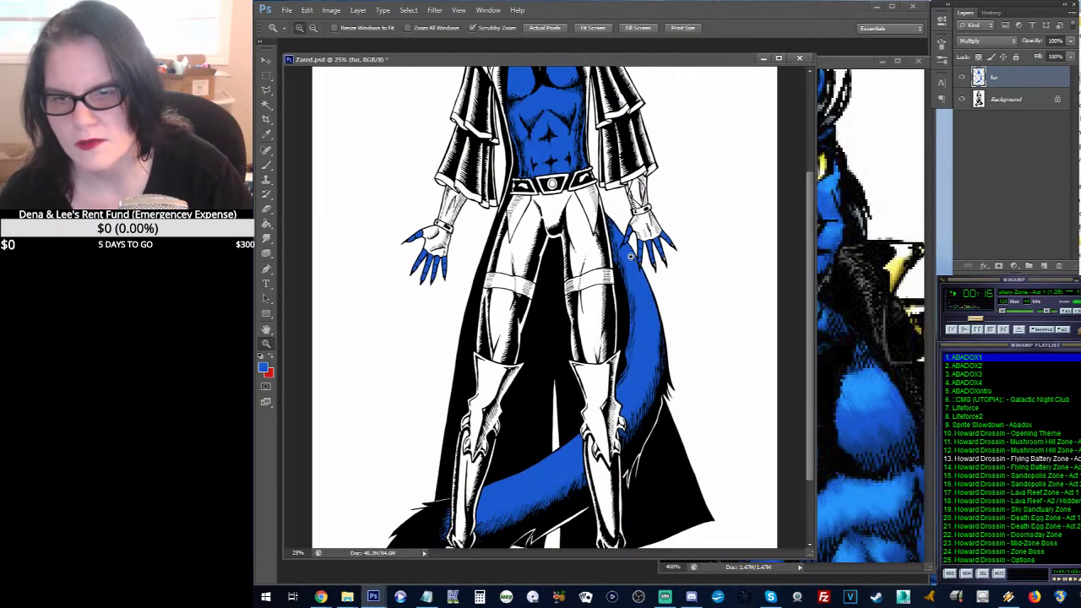
{"action": "left_click_drag", "start_coordinate": [632, 257], "coordinate": [684, 306]}
{"action": "left_click_drag", "start_coordinate": [682, 195], "coordinate": [705, 297]}
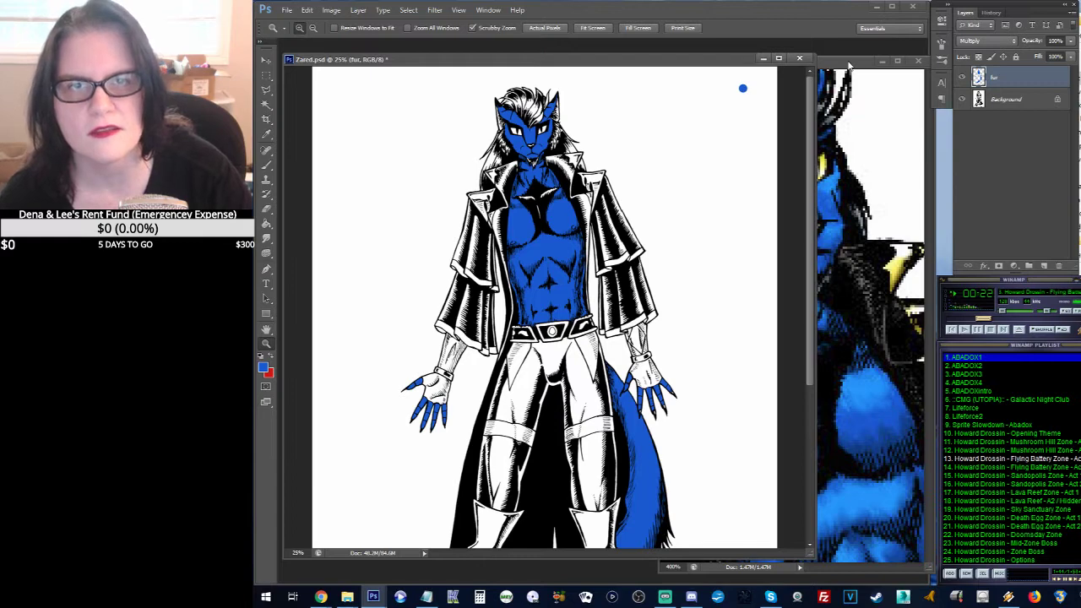
Step: Sample the grey-blue hair highlight in Zared1.jpg and set the foreground colour to the darker shade #618090
{"action": "left_click", "coordinate": [849, 63]}
{"action": "left_click_drag", "start_coordinate": [760, 125], "coordinate": [845, 222]}
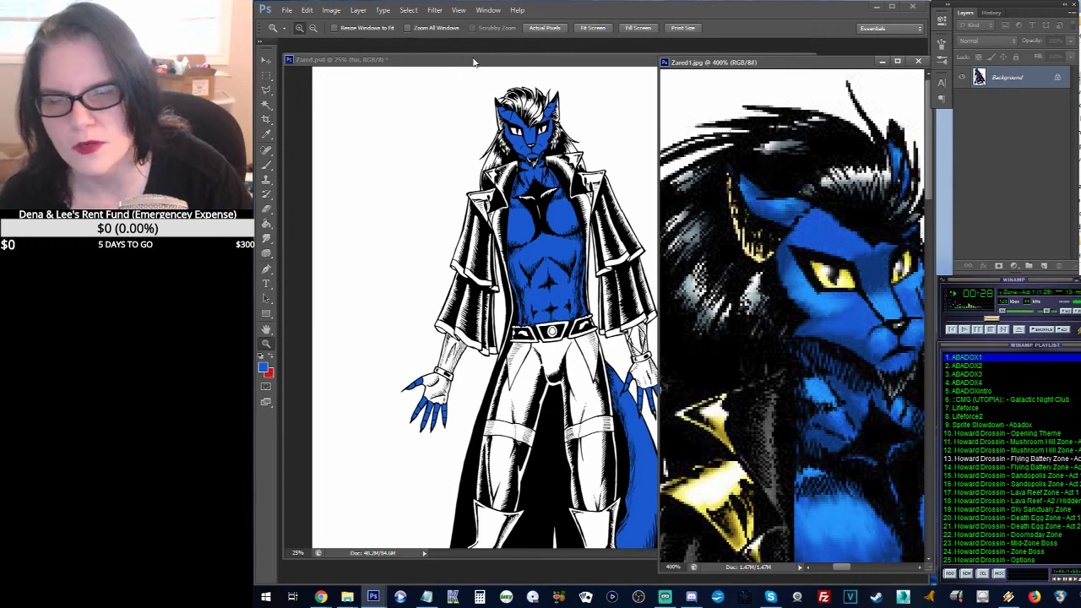
{"action": "left_click_drag", "start_coordinate": [732, 120], "coordinate": [770, 119]}
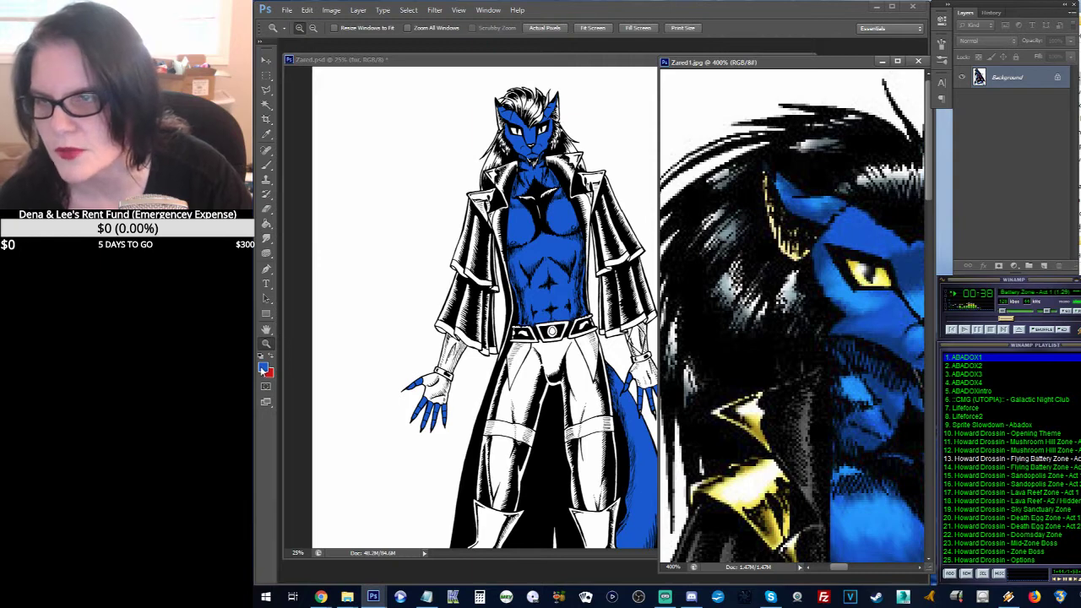
{"action": "left_click", "coordinate": [267, 134]}
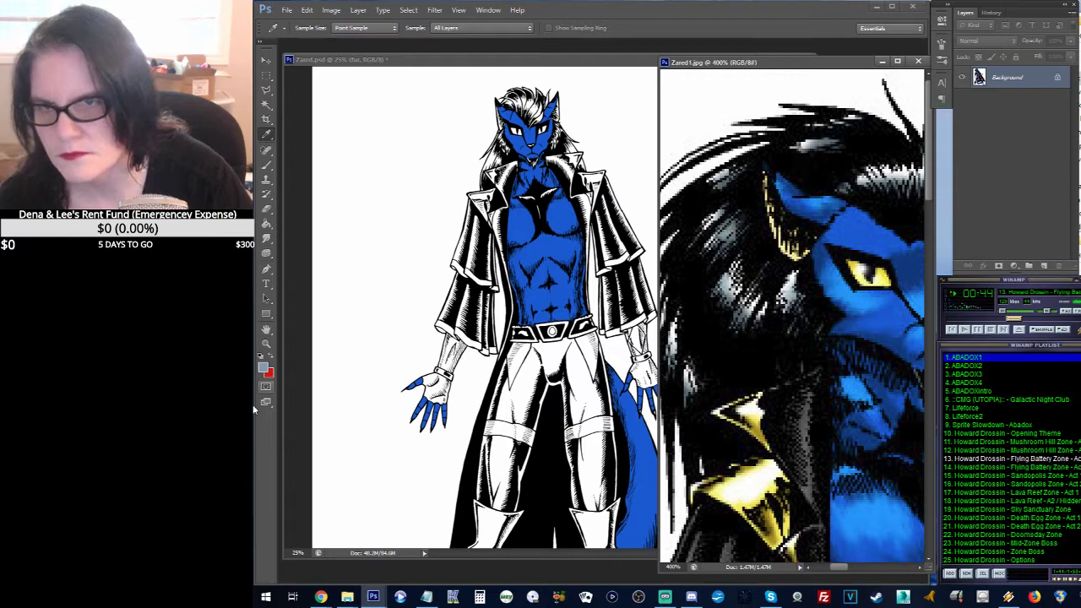
{"action": "left_click", "coordinate": [265, 368]}
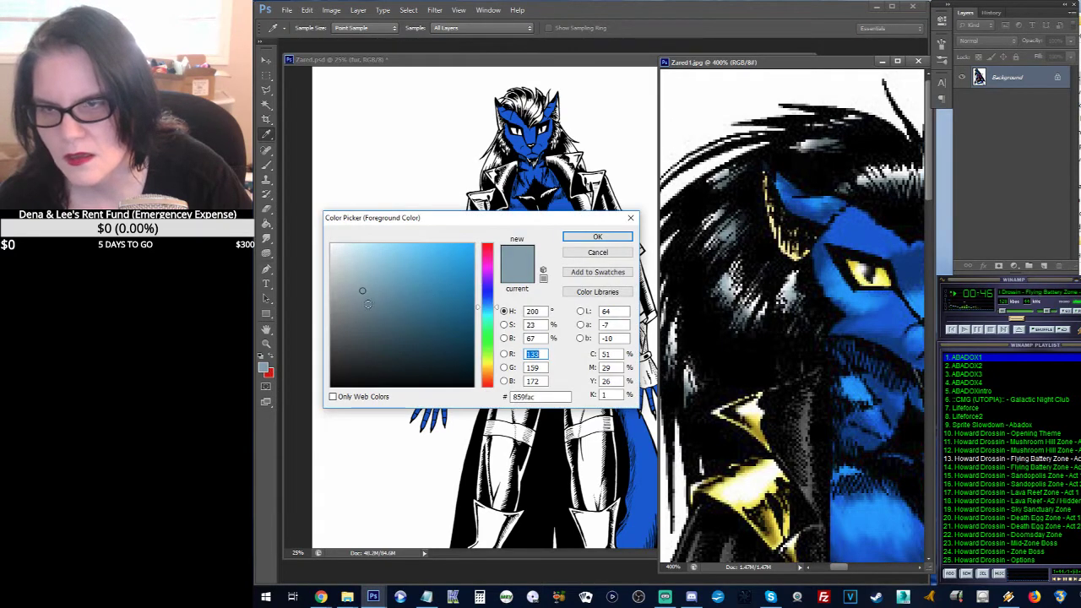
{"action": "left_click", "coordinate": [367, 305]}
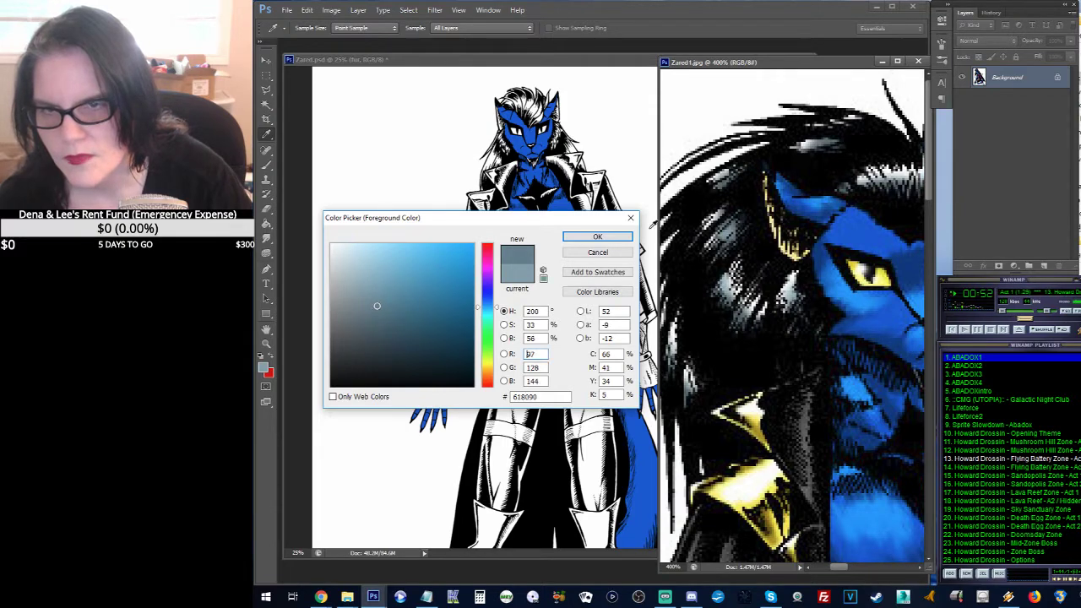
{"action": "left_click", "coordinate": [618, 238]}
Step: Return to Zared.psd and create a new layer named Hair above the fur layer
{"action": "left_click", "coordinate": [638, 68]}
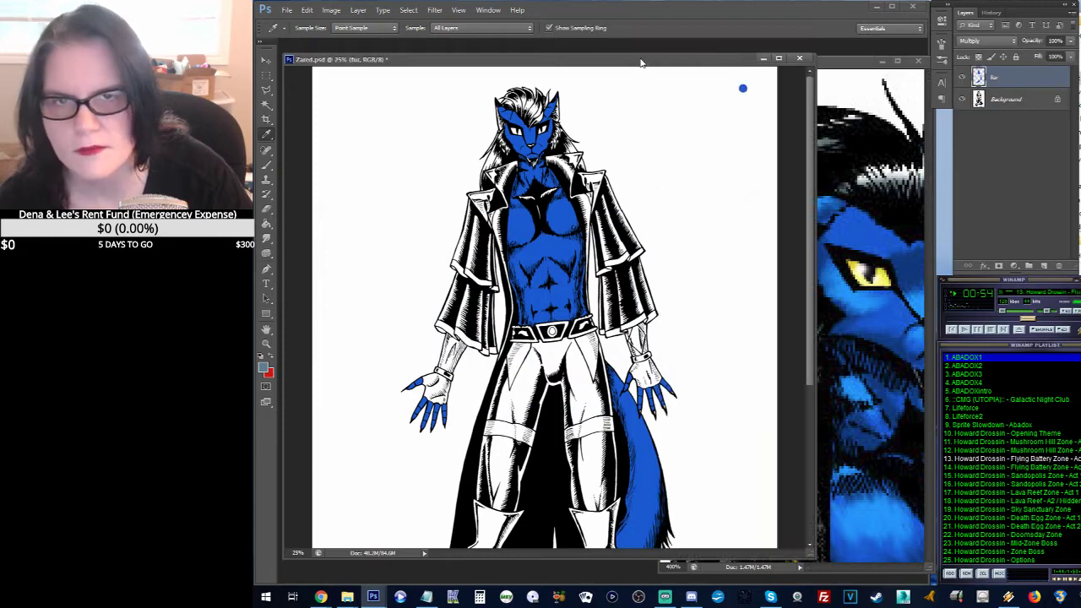
{"action": "left_click", "coordinate": [358, 10]}
{"action": "mouse_move", "coordinate": [376, 25]}
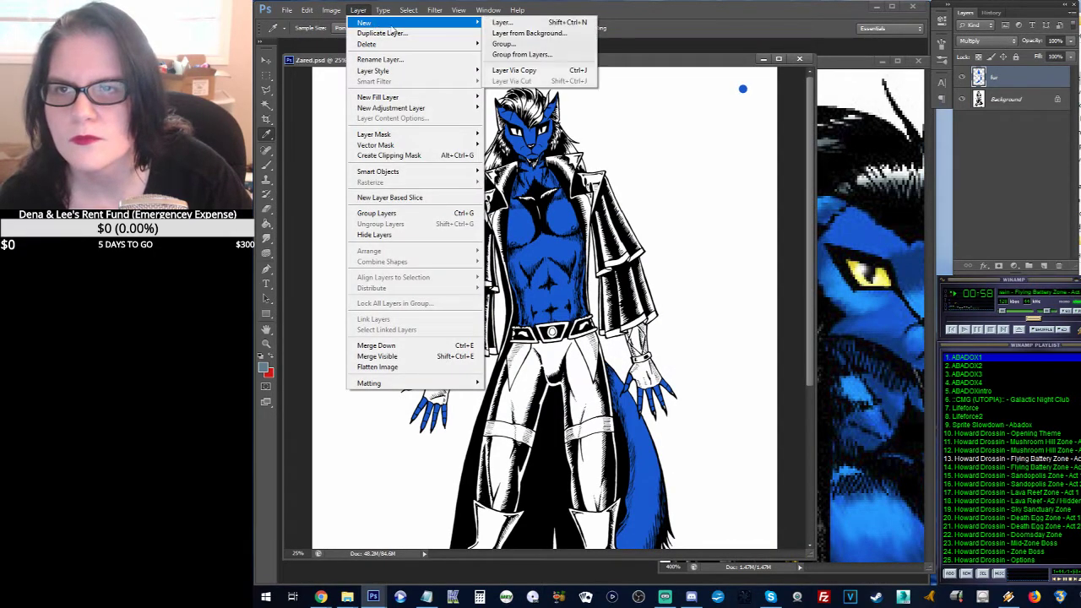
{"action": "left_click", "coordinate": [495, 23]}
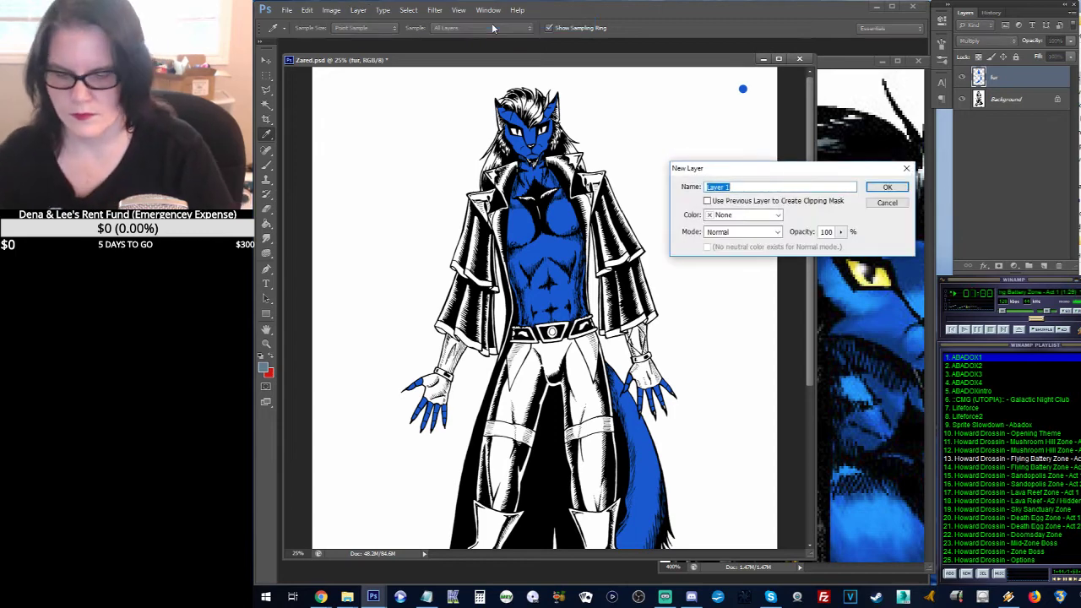
{"action": "type", "text": "H"}
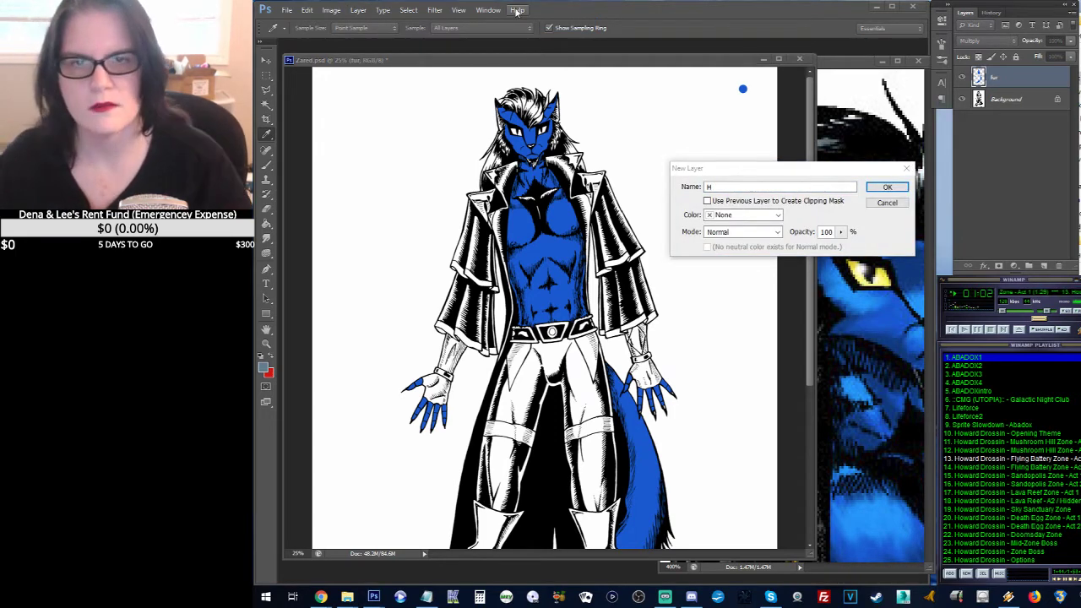
{"action": "left_click", "coordinate": [674, 200]}
{"action": "left_click", "coordinate": [724, 188]}
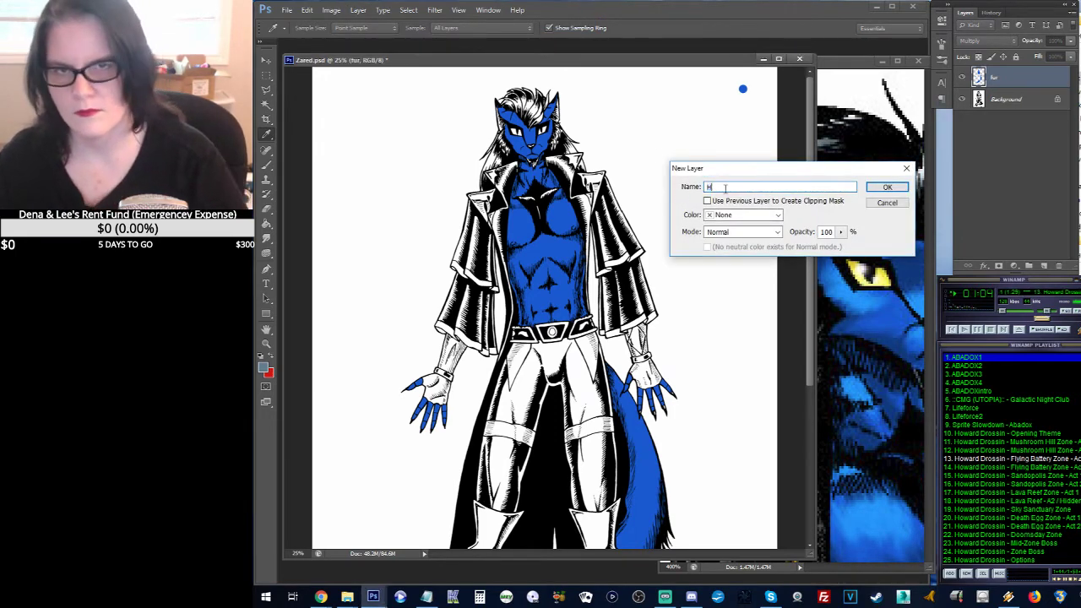
{"action": "type", "text": "air"}
{"action": "key", "text": "Return"}
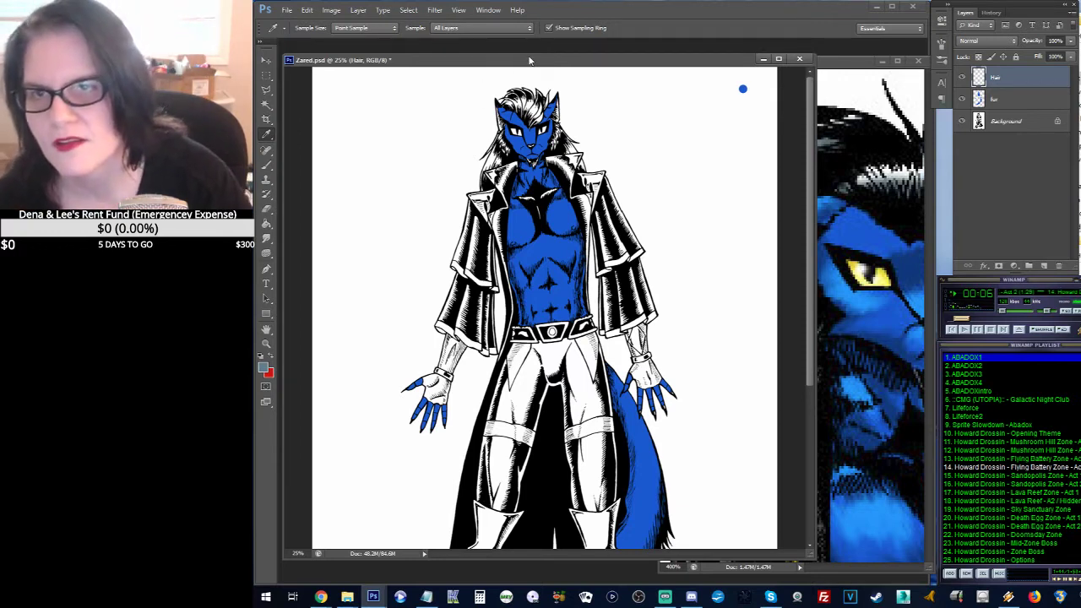
Step: Outline the hair on top of the head with the Polygonal Lasso, then subtract the blue fur area from the selection
{"action": "left_click_drag", "start_coordinate": [525, 64], "coordinate": [522, 54]}
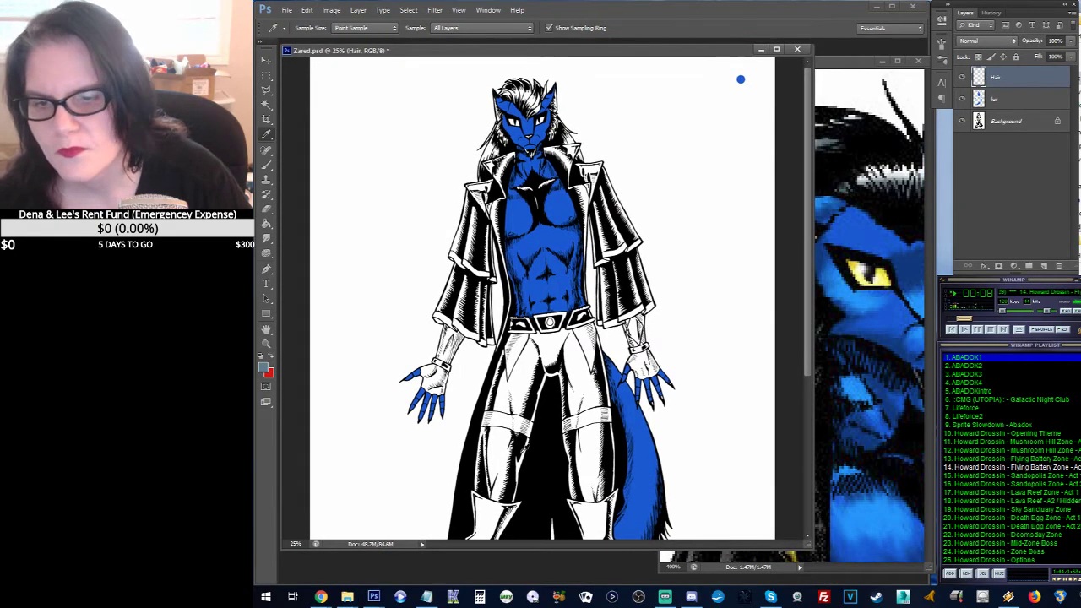
{"action": "left_click_drag", "start_coordinate": [512, 550], "coordinate": [512, 576]}
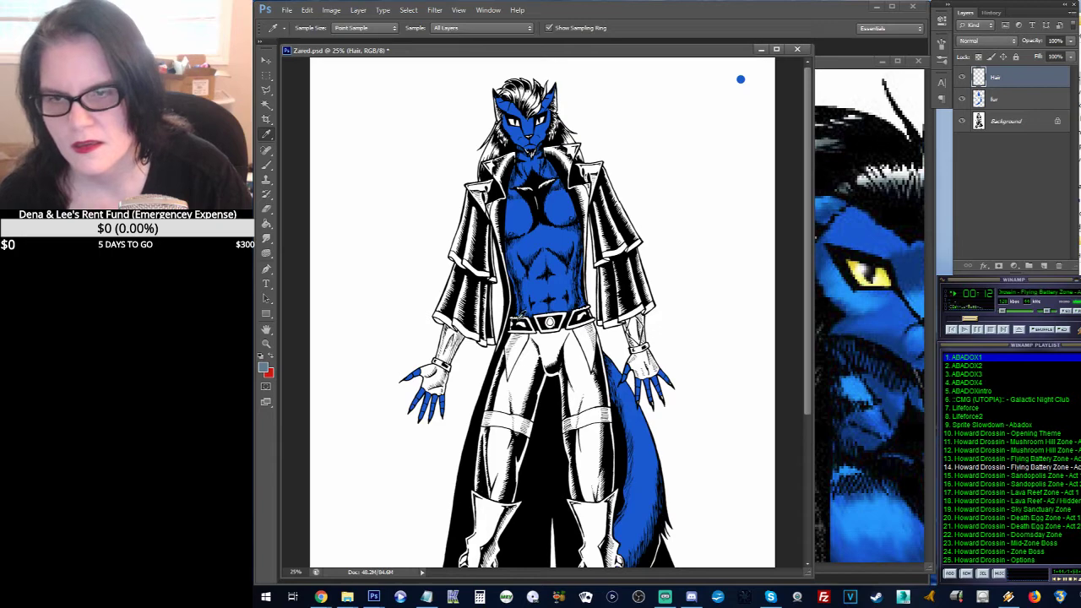
{"action": "left_click", "coordinate": [265, 347]}
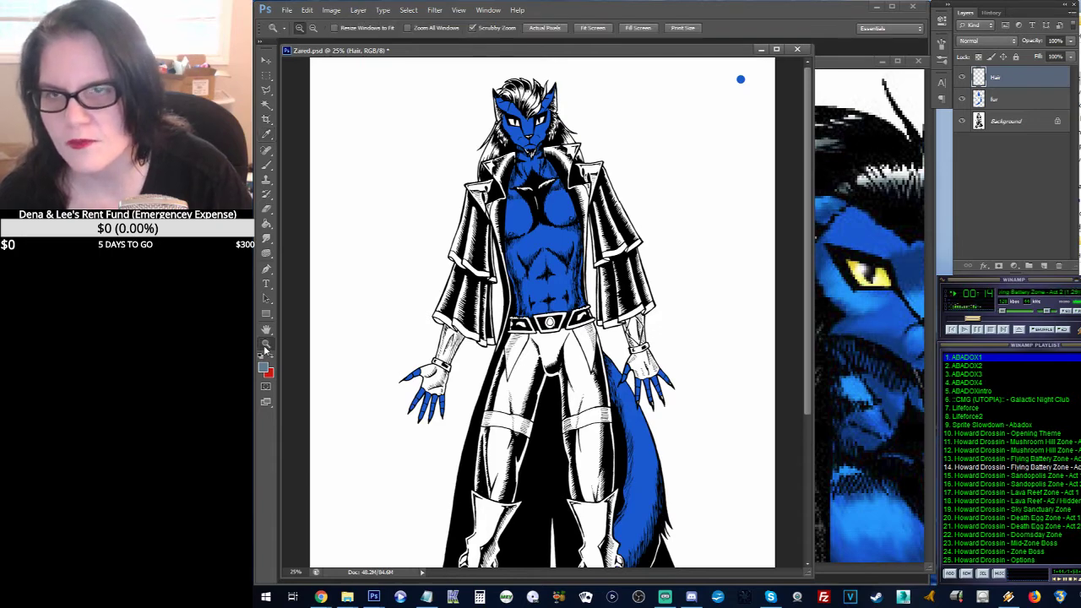
{"action": "left_click_drag", "start_coordinate": [553, 122], "coordinate": [560, 119]}
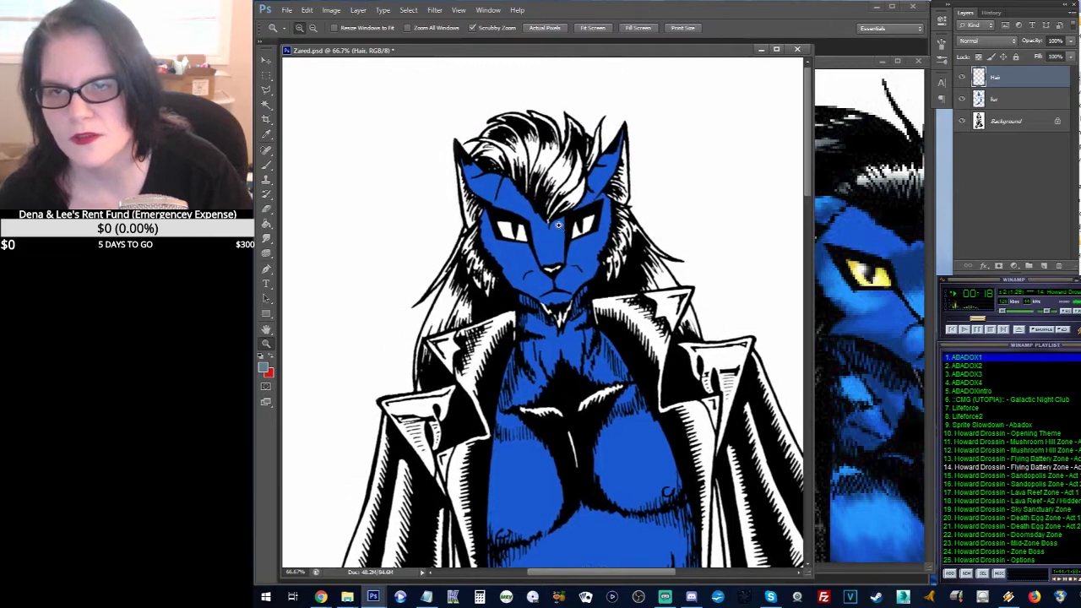
{"action": "left_click", "coordinate": [558, 224]}
{"action": "left_click_drag", "start_coordinate": [558, 224], "coordinate": [559, 244]}
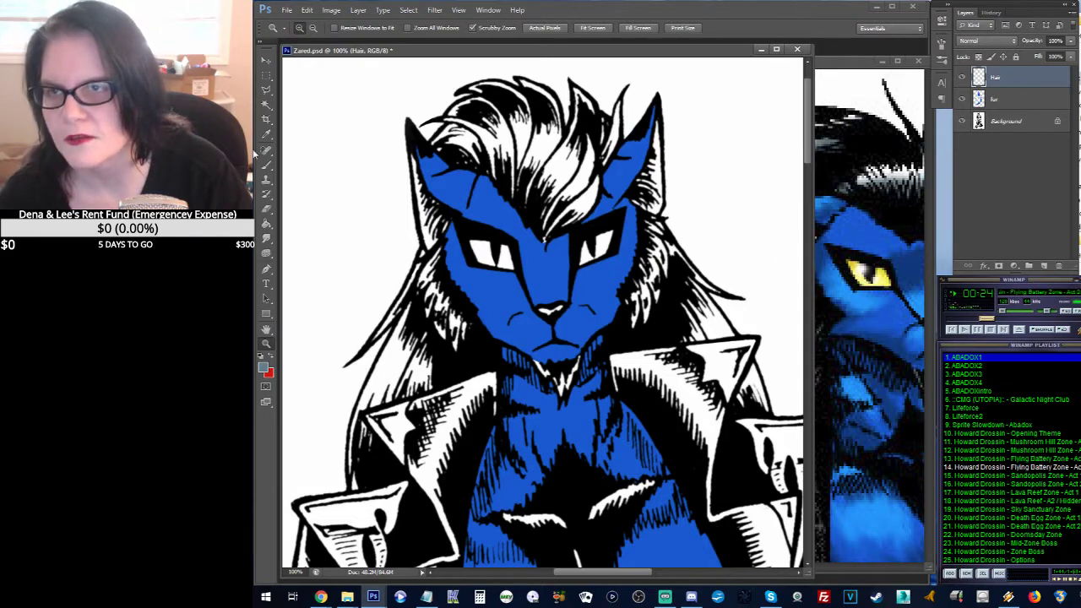
{"action": "key", "text": "l"}
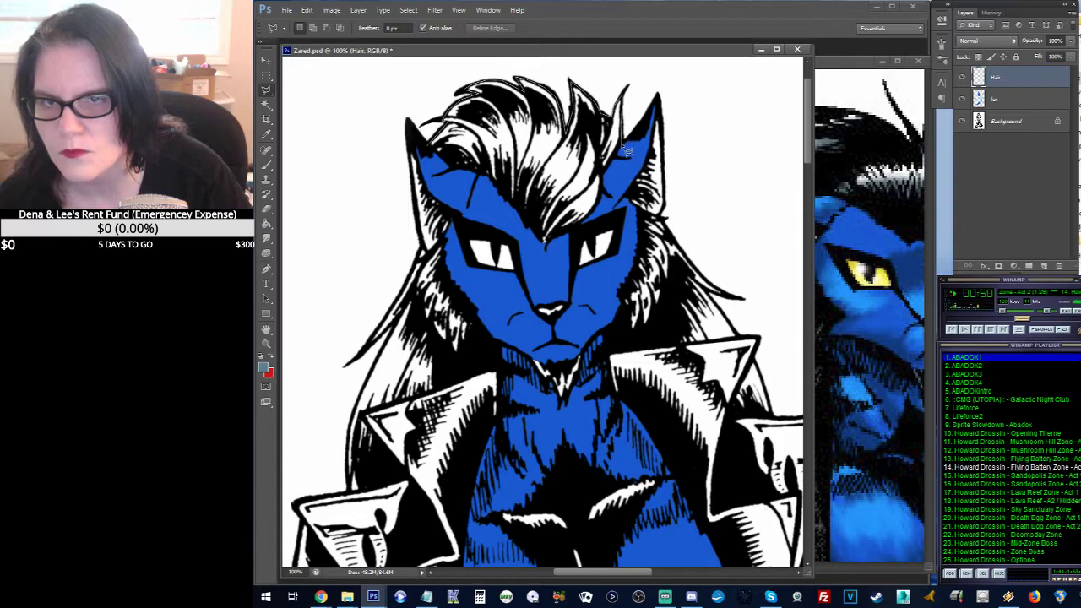
{"action": "mouse_move", "coordinate": [626, 150]}
{"action": "left_mouse_down"}
{"action": "mouse_move", "coordinate": [597, 218]}
{"action": "mouse_move", "coordinate": [544, 253]}
{"action": "mouse_move", "coordinate": [442, 171]}
{"action": "left_mouse_up"}
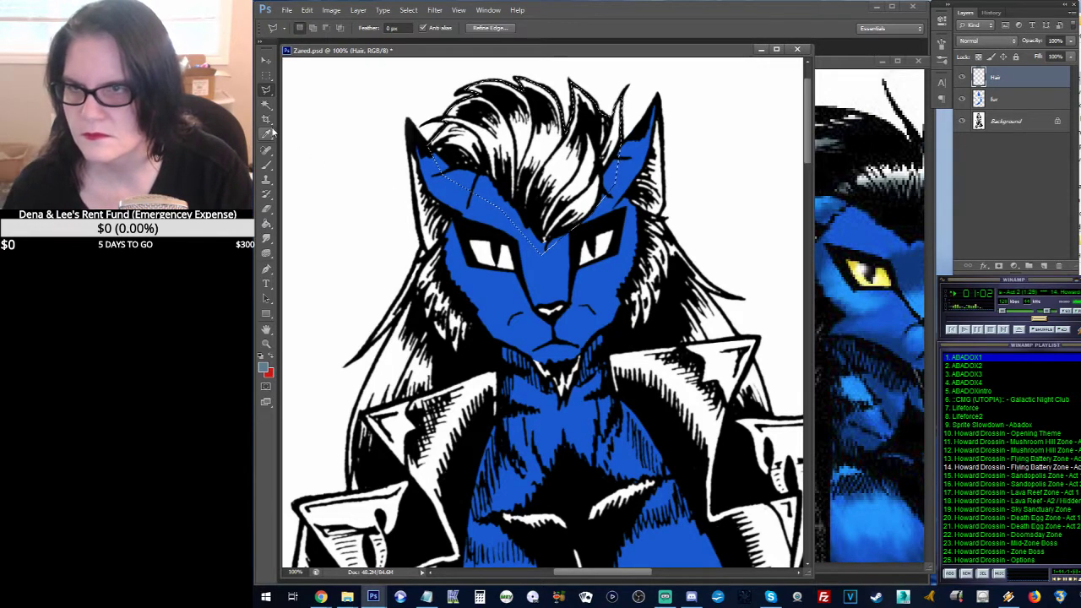
{"action": "key", "text": "i"}
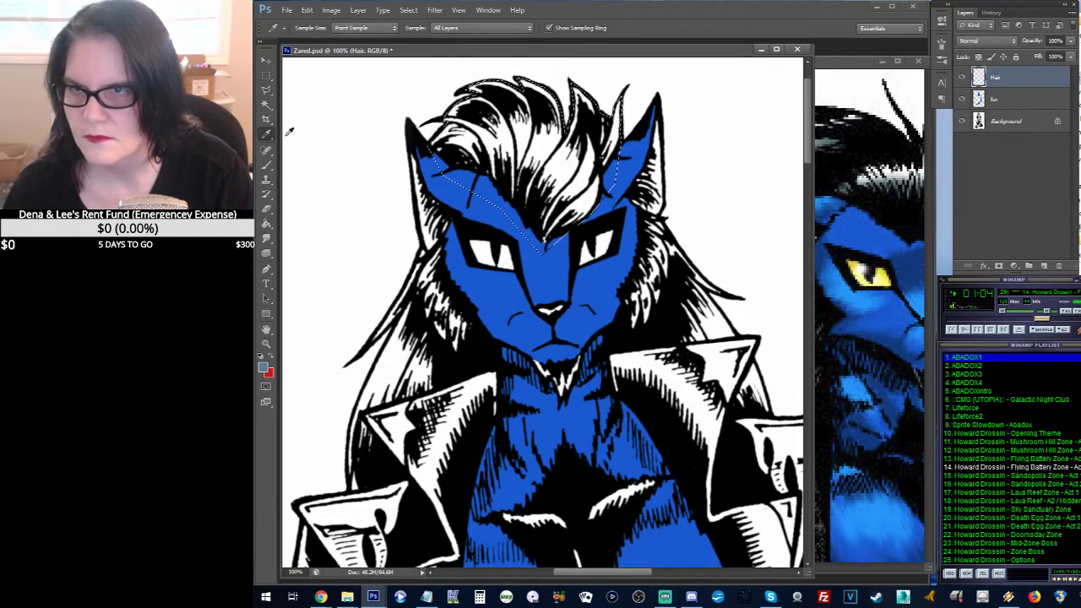
{"action": "left_click", "coordinate": [265, 75]}
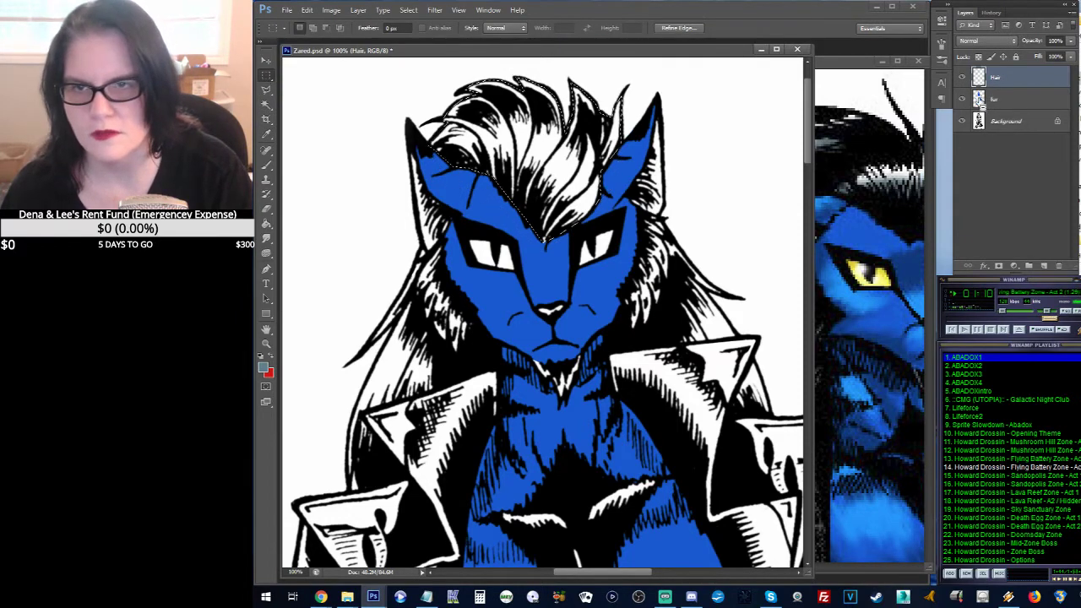
Step: Fill the selected top hair with the grey-blue foreground colour and set the Hair layer's blend mode to Multiply
{"action": "left_click", "coordinate": [266, 224]}
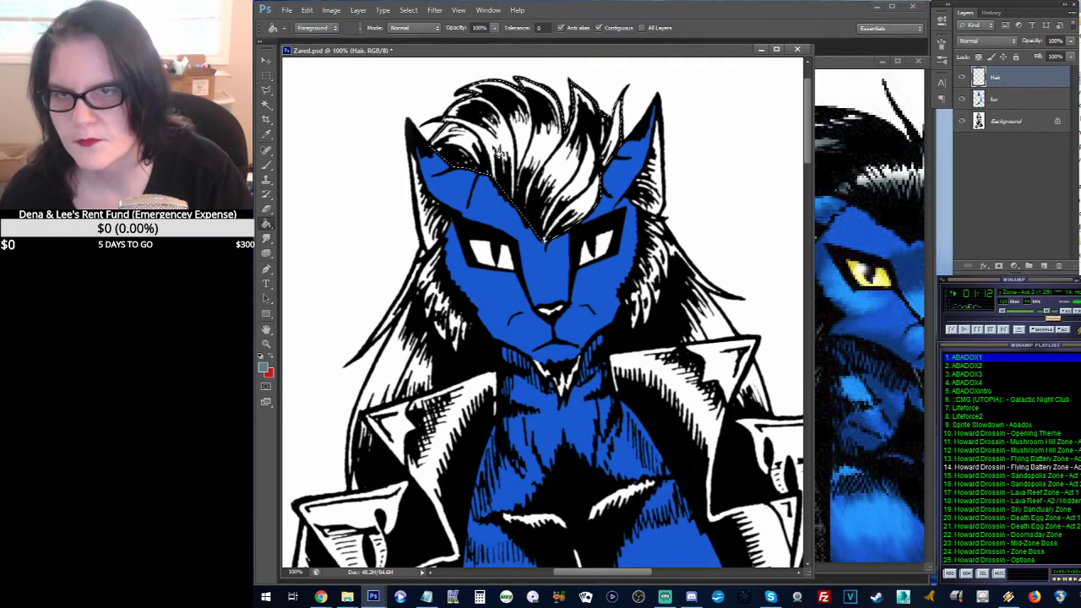
{"action": "left_click", "coordinate": [551, 128]}
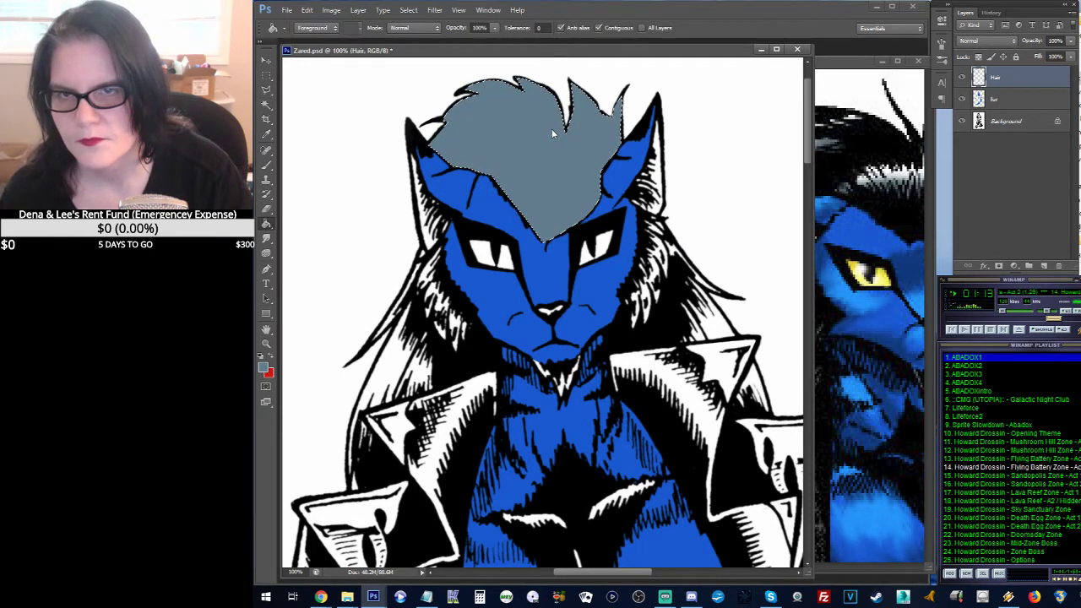
{"action": "left_click", "coordinate": [1011, 41]}
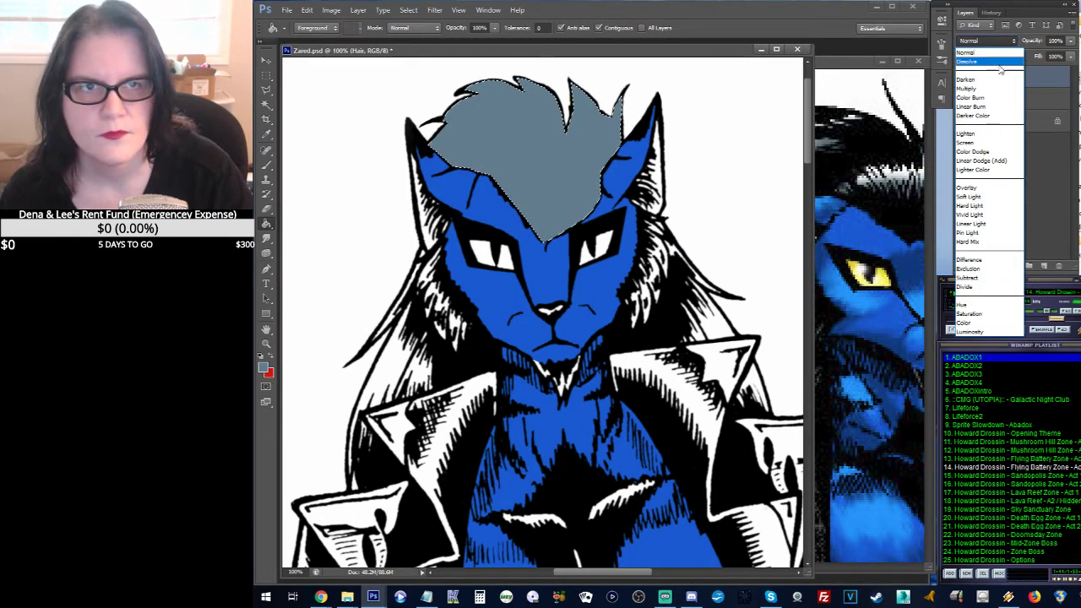
{"action": "left_click", "coordinate": [985, 89]}
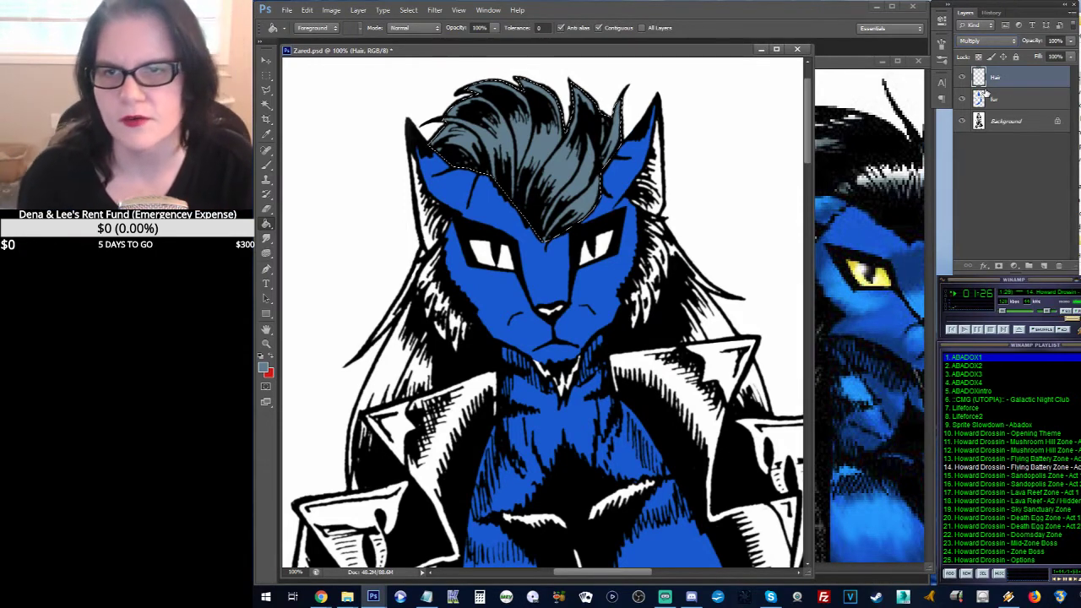
Step: Select the long hair left of the face together with the chin beard, excluding the blue fur, and fill them with grey-blue
{"action": "left_click", "coordinate": [266, 90]}
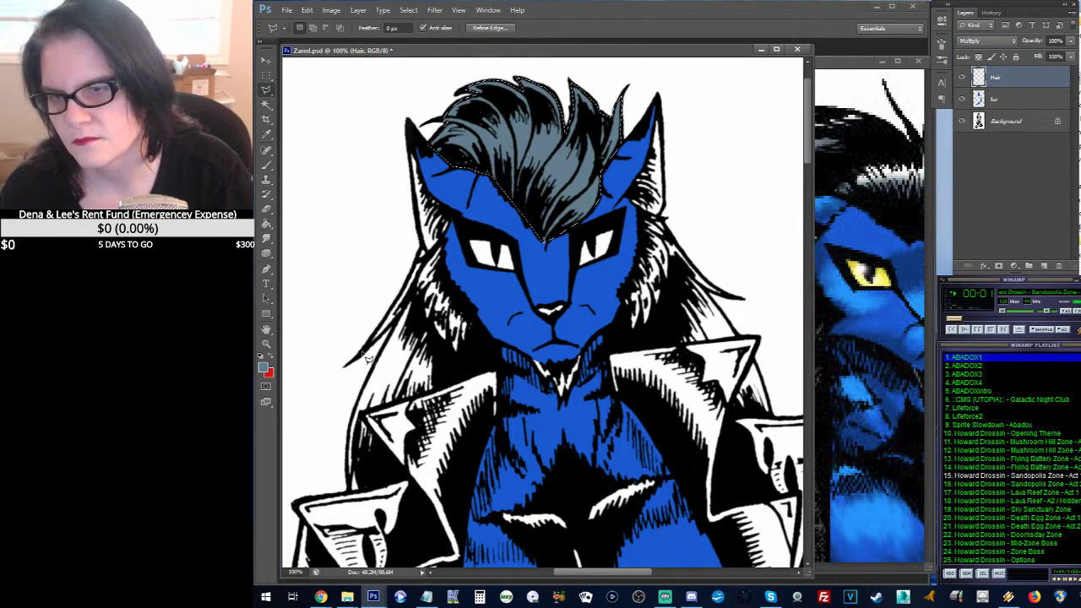
{"action": "key", "text": "ctrl+d"}
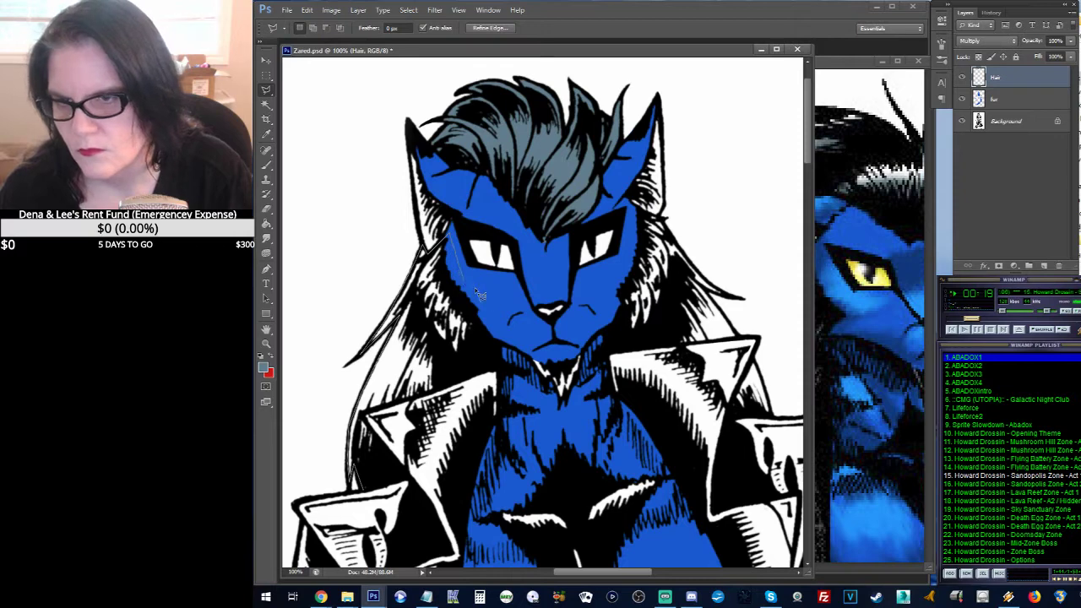
{"action": "left_click", "coordinate": [506, 320]}
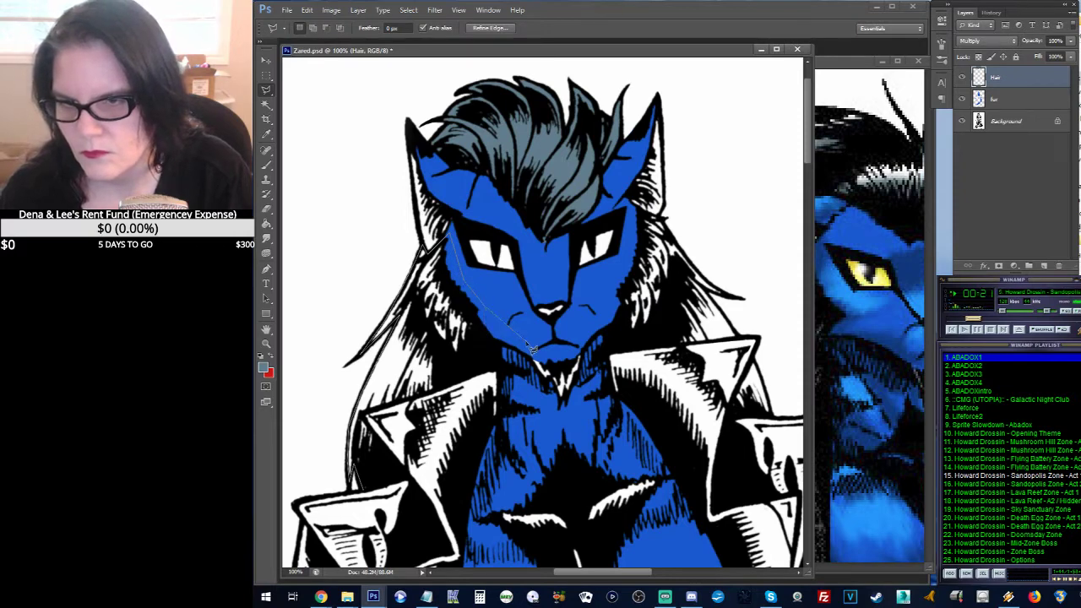
{"action": "left_click", "coordinate": [582, 348]}
{"action": "left_click", "coordinate": [590, 413]}
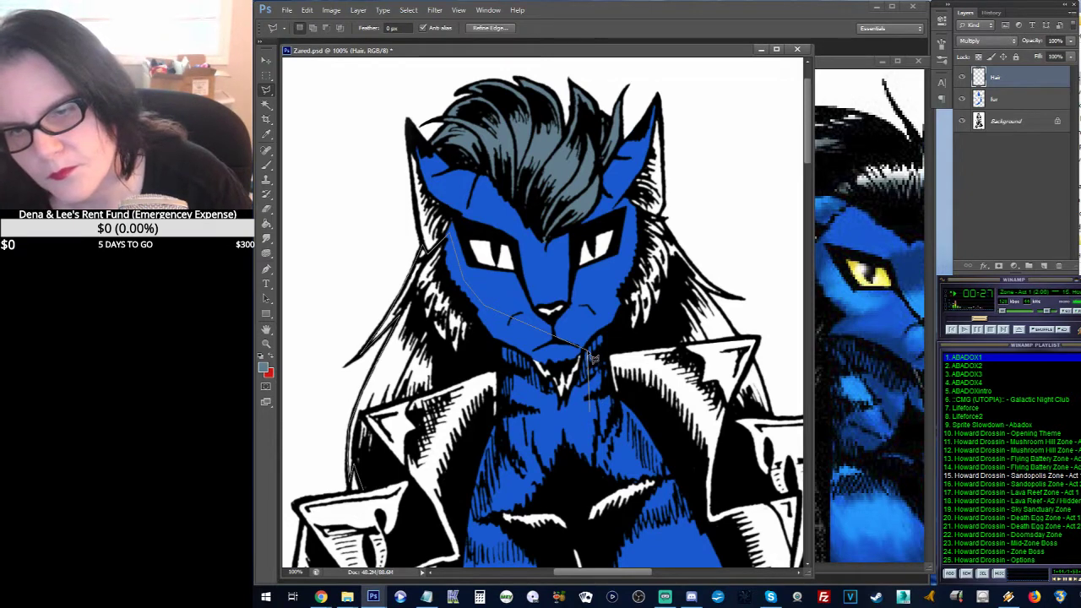
{"action": "left_click", "coordinate": [530, 413]}
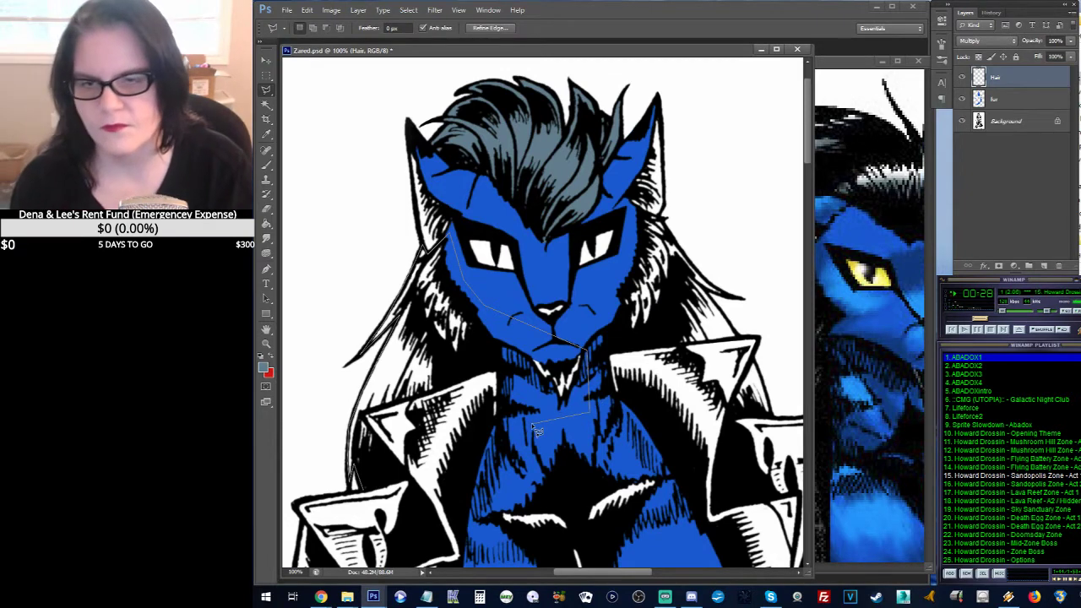
{"action": "left_click", "coordinate": [509, 367]}
{"action": "left_click", "coordinate": [482, 358]}
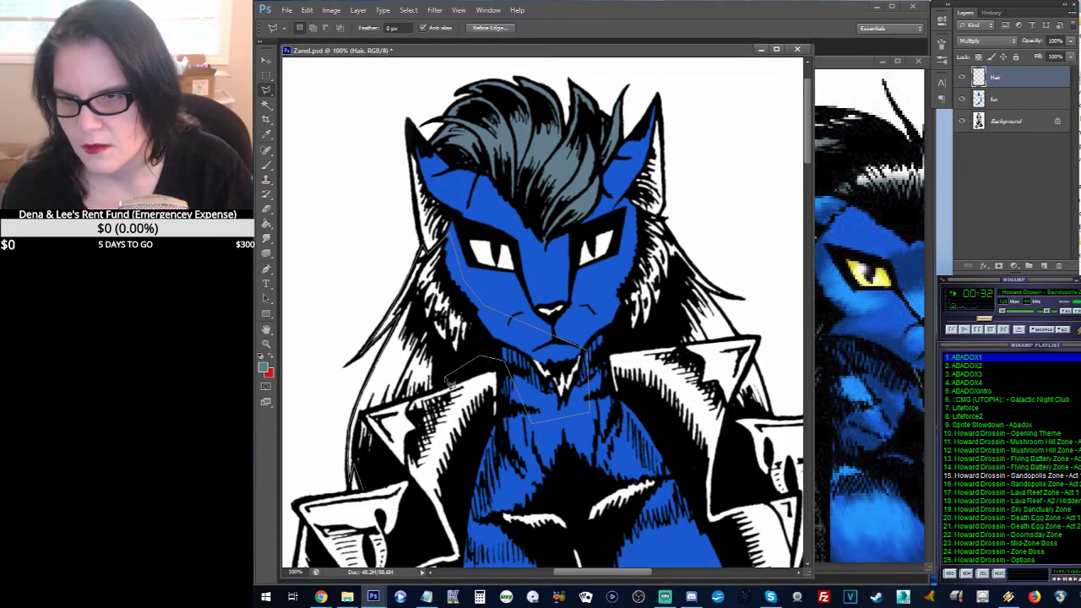
{"action": "left_click", "coordinate": [394, 403]}
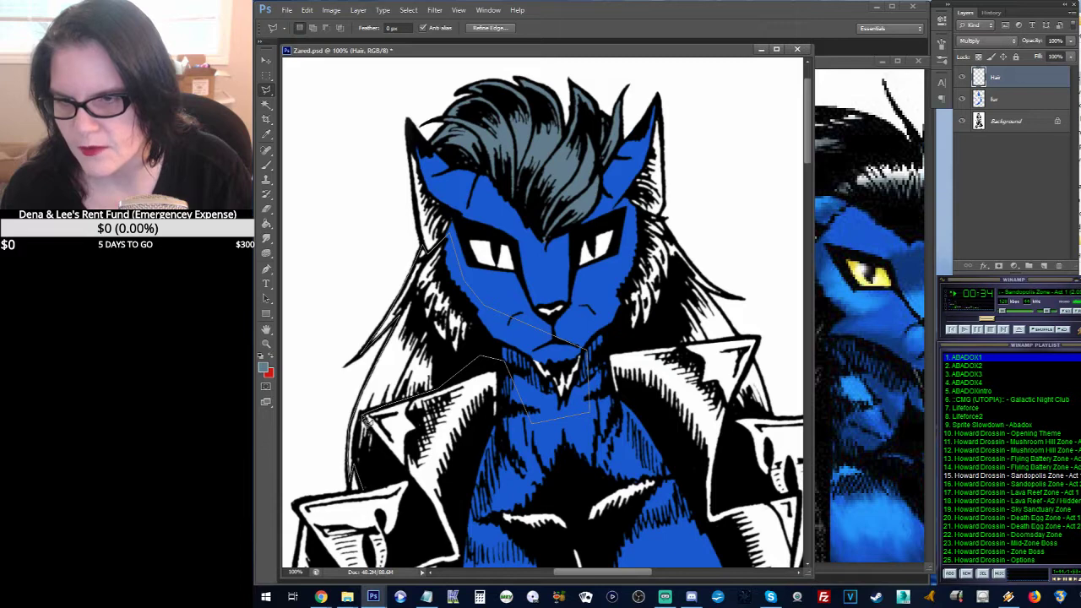
{"action": "left_click", "coordinate": [366, 417]}
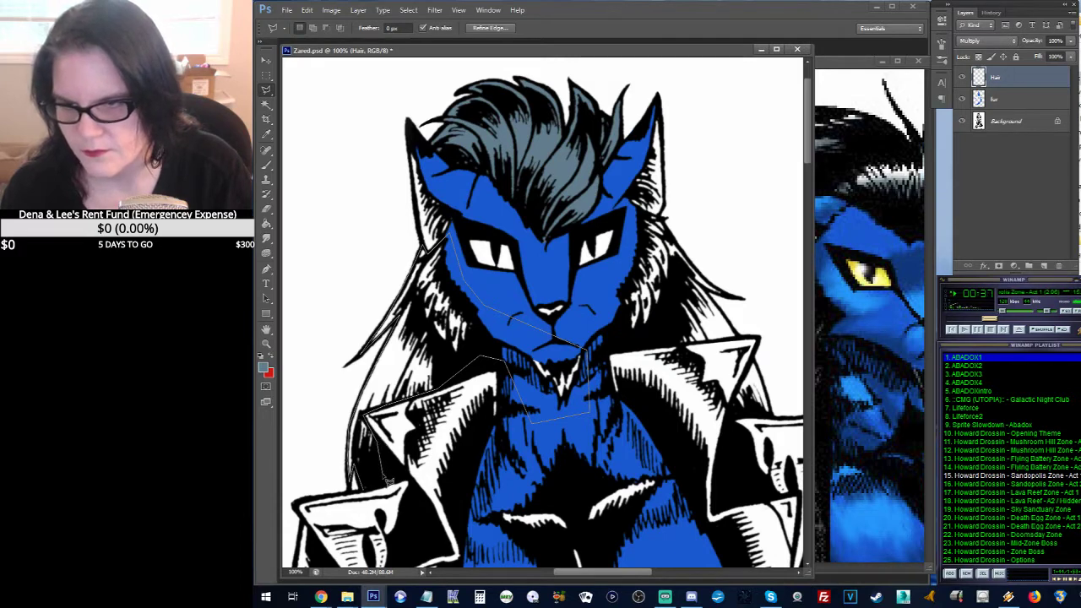
{"action": "double_click", "coordinate": [386, 482]}
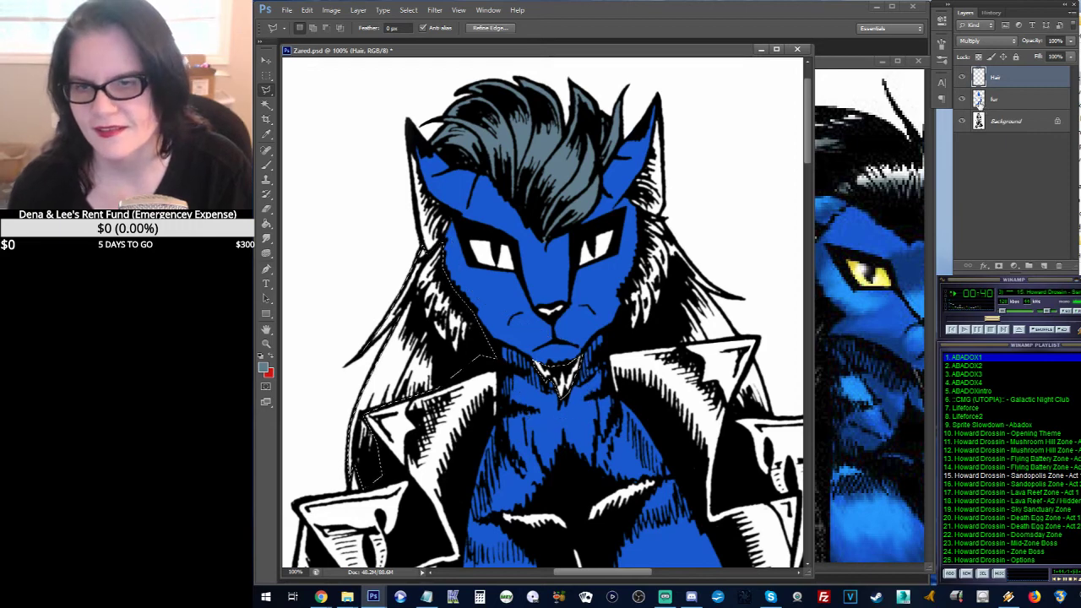
{"action": "left_click", "coordinate": [265, 223]}
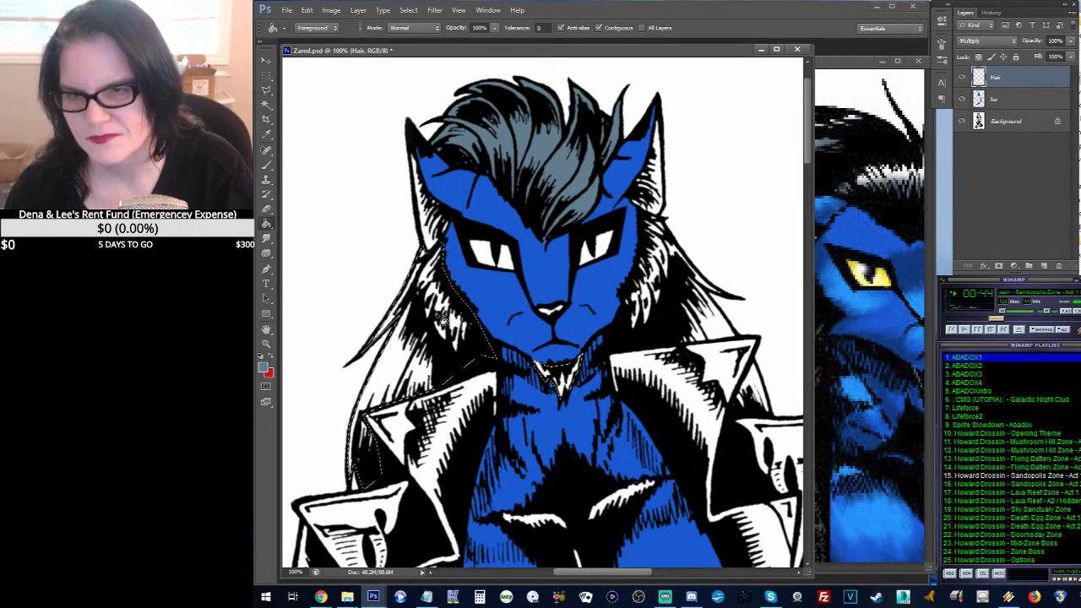
{"action": "left_click", "coordinate": [455, 310]}
Step: Outline the nose, exclude the surrounding blue fur from the selection, fill it with grey-blue and deselect
{"action": "key", "text": "l"}
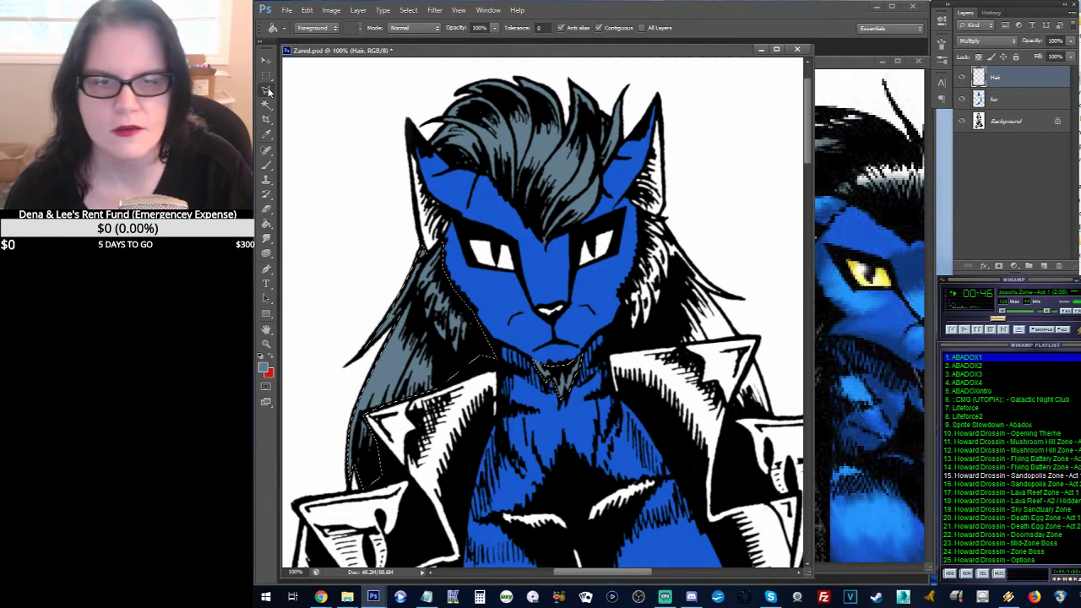
{"action": "mouse_move", "coordinate": [532, 301]}
{"action": "left_mouse_down"}
{"action": "mouse_move", "coordinate": [588, 307]}
{"action": "mouse_move", "coordinate": [550, 332]}
{"action": "mouse_move", "coordinate": [525, 314]}
{"action": "left_mouse_up"}
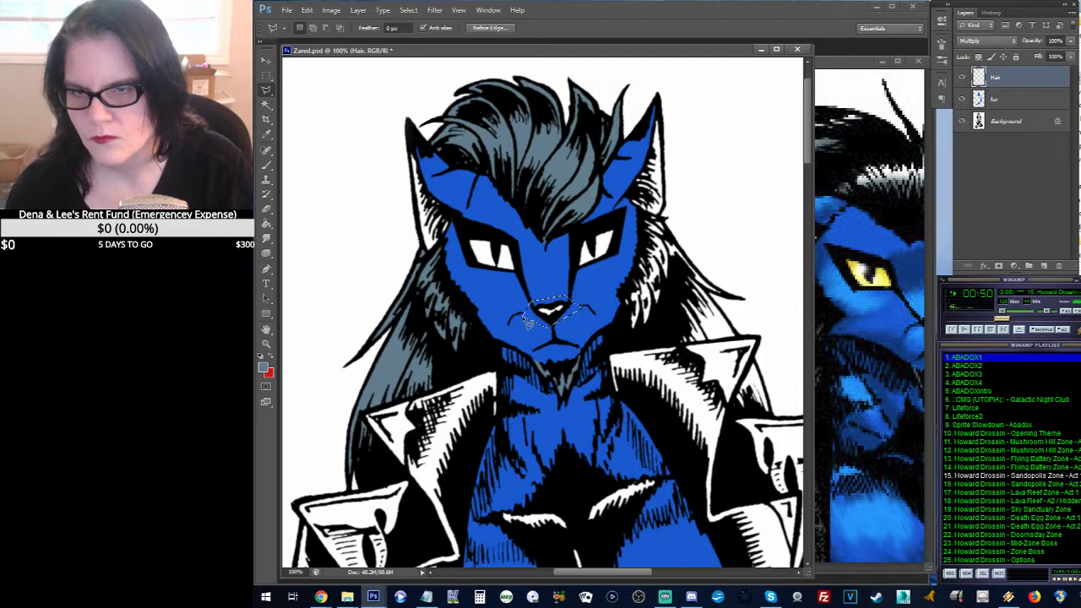
{"action": "key", "text": "alt+BackSpace"}
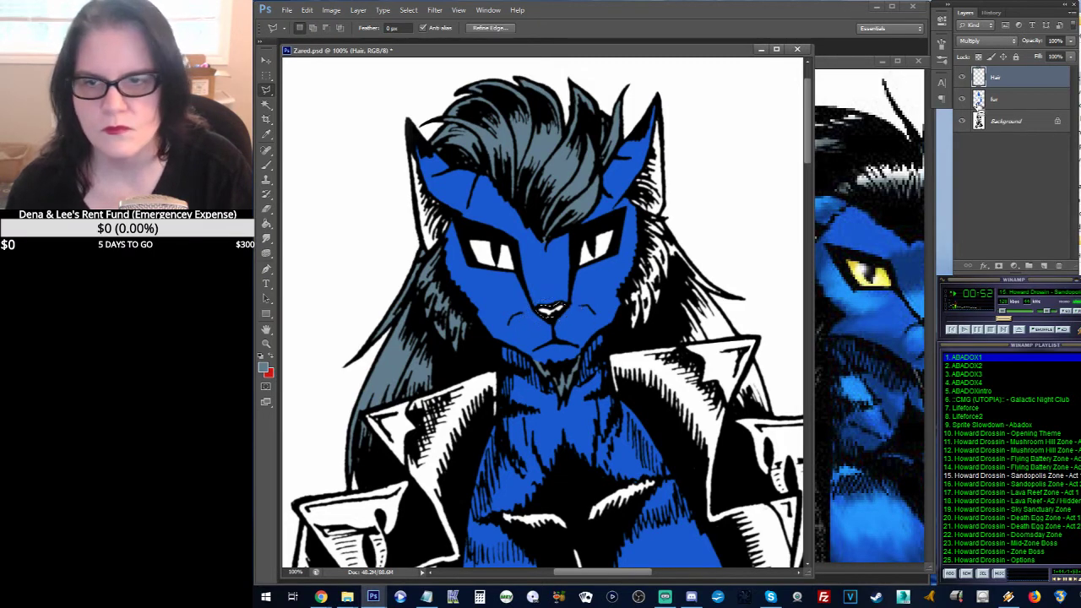
{"action": "left_click", "coordinate": [266, 225]}
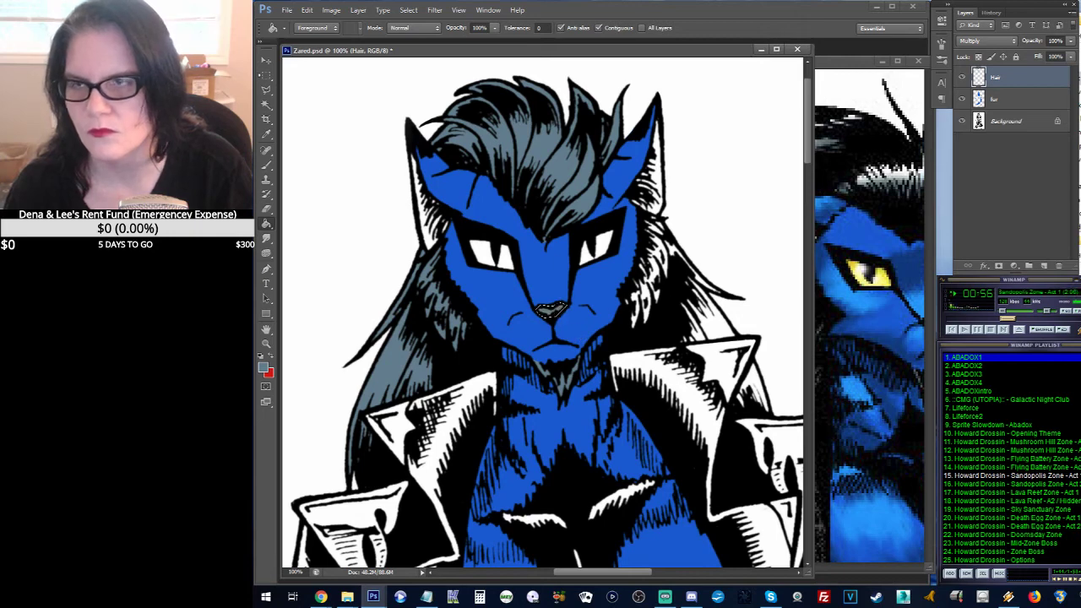
{"action": "left_click", "coordinate": [266, 76]}
{"action": "left_click", "coordinate": [475, 164]}
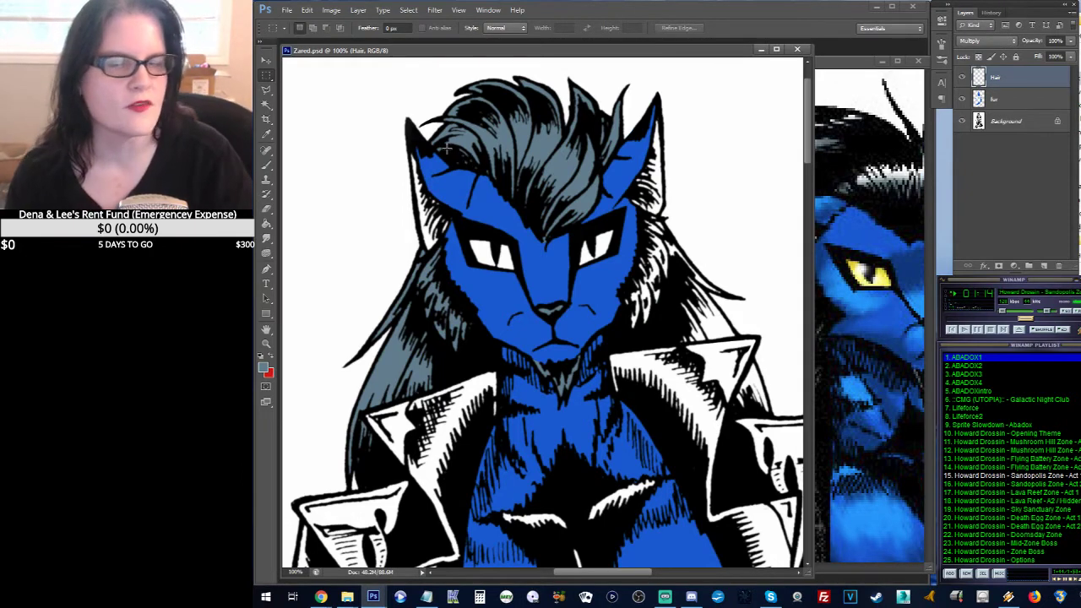
Step: Outline the long hair right of the face down to the coat collar, excluding the fur, and fill it with grey-blue
{"action": "left_click", "coordinate": [266, 89]}
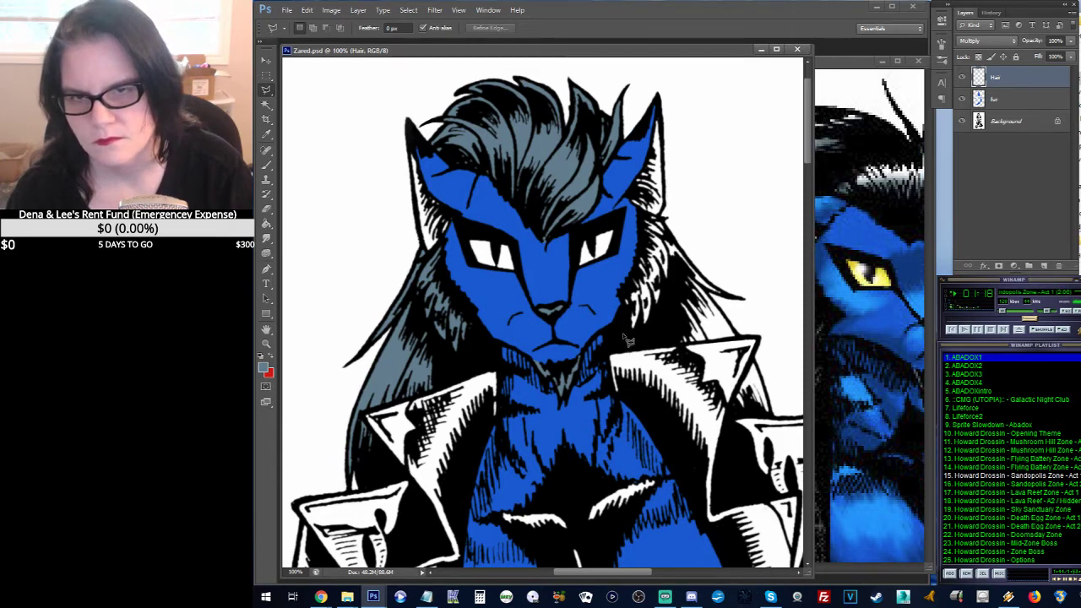
{"action": "mouse_move", "coordinate": [623, 302]}
{"action": "left_mouse_down"}
{"action": "mouse_move", "coordinate": [637, 269]}
{"action": "mouse_move", "coordinate": [632, 206]}
{"action": "mouse_move", "coordinate": [660, 218]}
{"action": "mouse_move", "coordinate": [693, 251]}
{"action": "mouse_move", "coordinate": [686, 263]}
{"action": "mouse_move", "coordinate": [707, 289]}
{"action": "mouse_move", "coordinate": [707, 292]}
{"action": "left_mouse_up"}
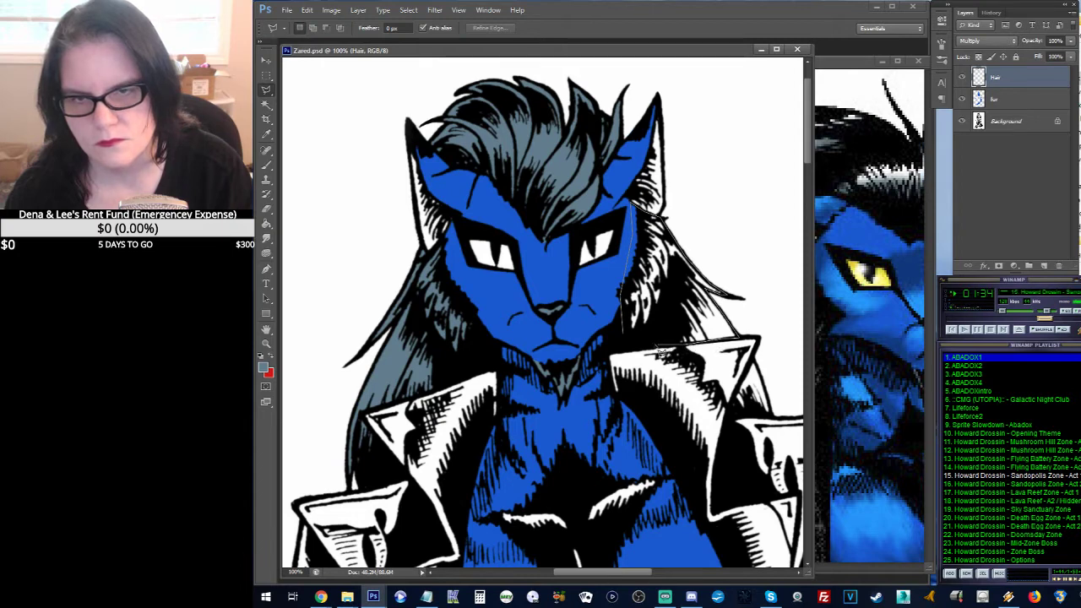
{"action": "double_click", "coordinate": [635, 345]}
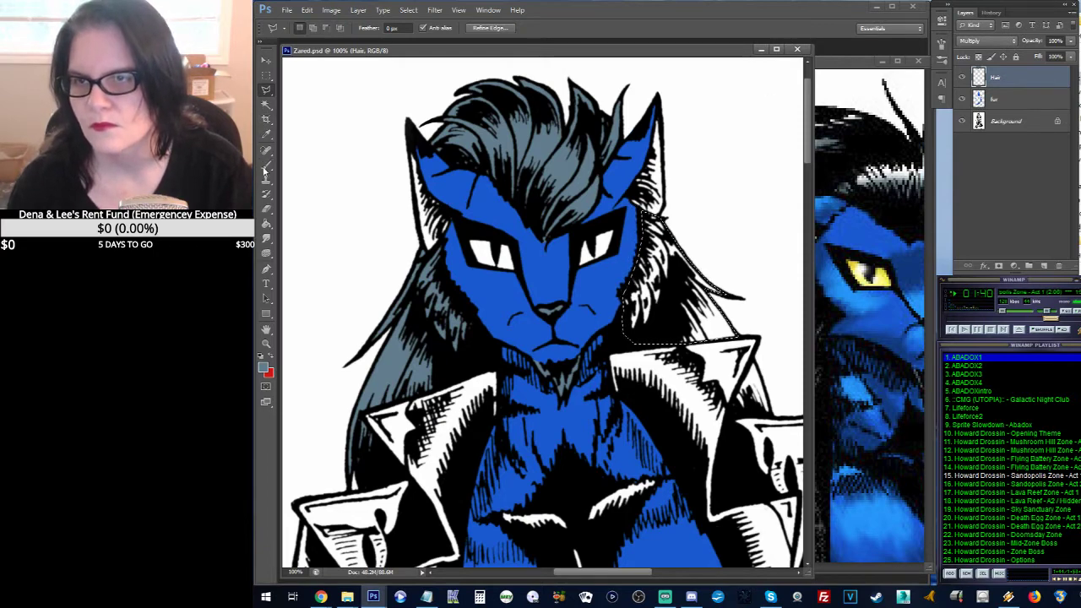
{"action": "left_click", "coordinate": [266, 223]}
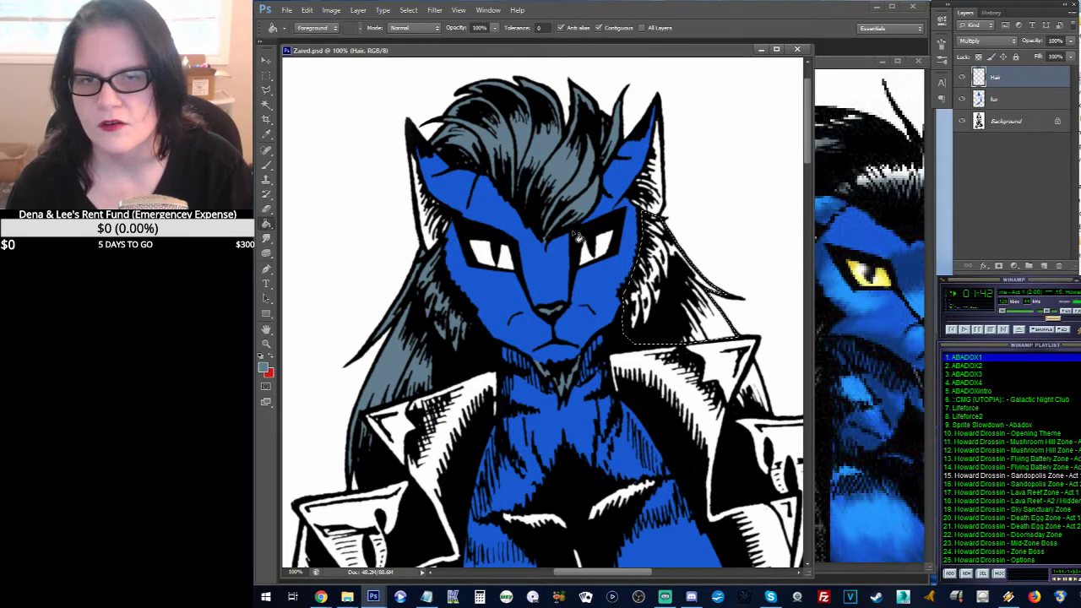
{"action": "left_click", "coordinate": [654, 267]}
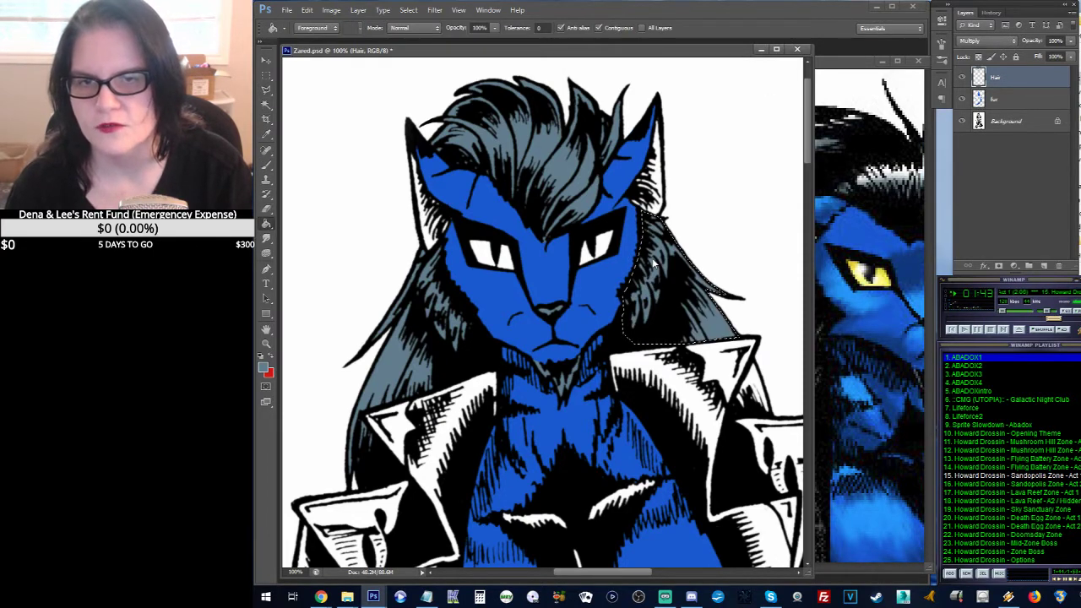
Step: Outline the small hair section beyond the coat collar's outer edge, fill it with grey-blue, and save the document
{"action": "left_click", "coordinate": [266, 91]}
{"action": "left_click", "coordinate": [736, 412]}
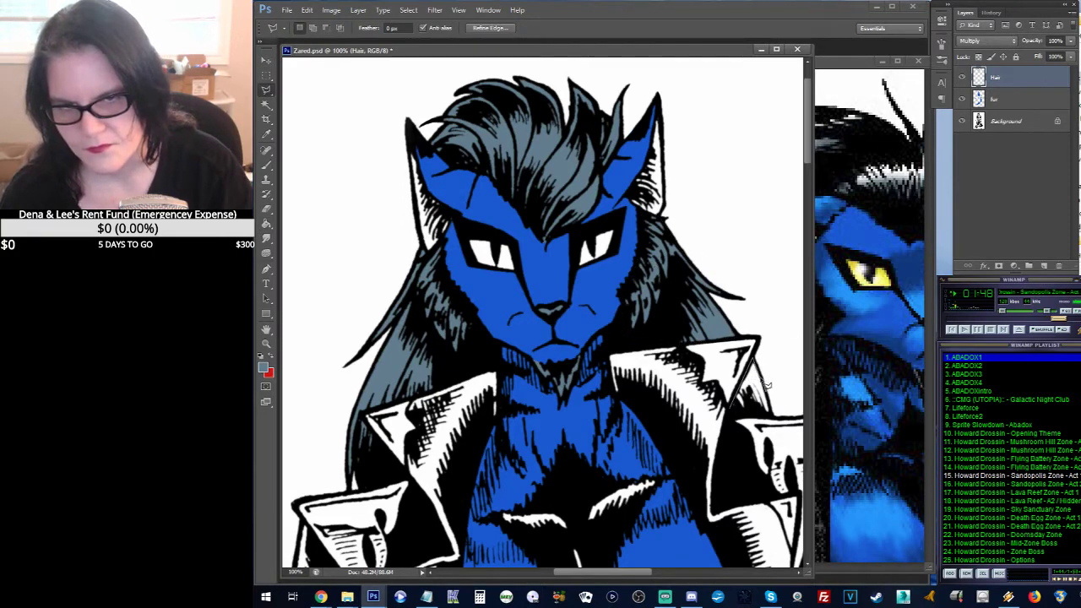
{"action": "mouse_move", "coordinate": [775, 423]}
{"action": "left_mouse_down"}
{"action": "mouse_move", "coordinate": [733, 417]}
{"action": "mouse_move", "coordinate": [762, 373]}
{"action": "left_mouse_up"}
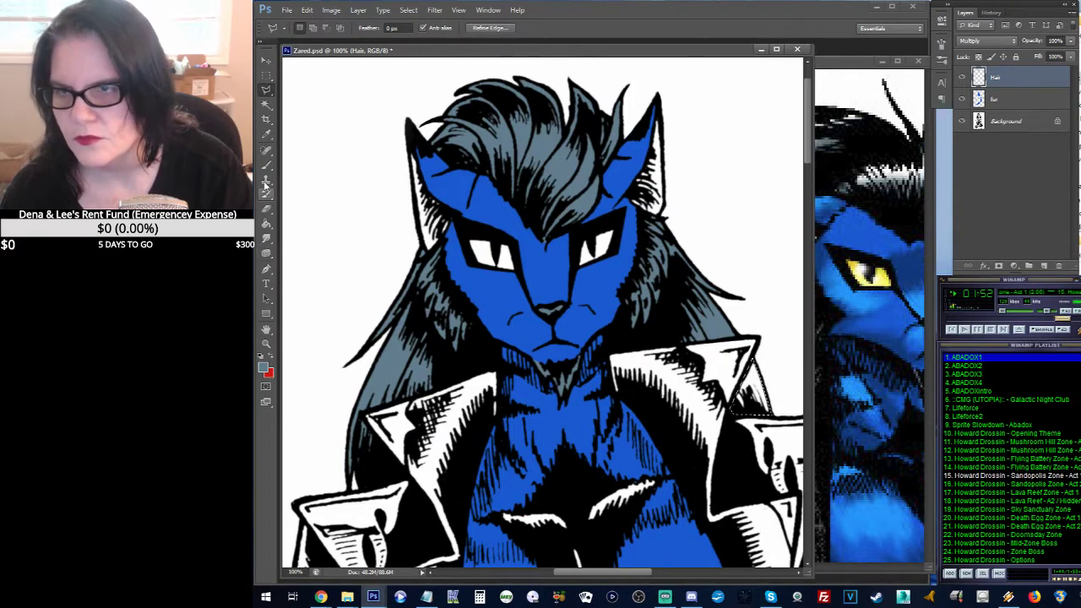
{"action": "left_click", "coordinate": [266, 224]}
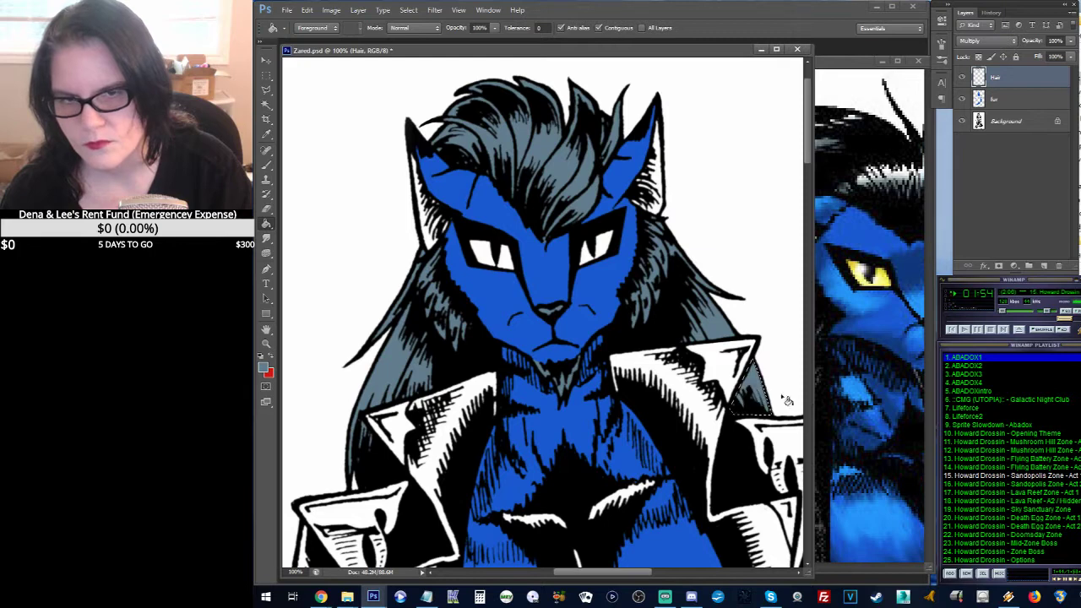
{"action": "left_click", "coordinate": [266, 75]}
{"action": "key", "text": "ctrl+d"}
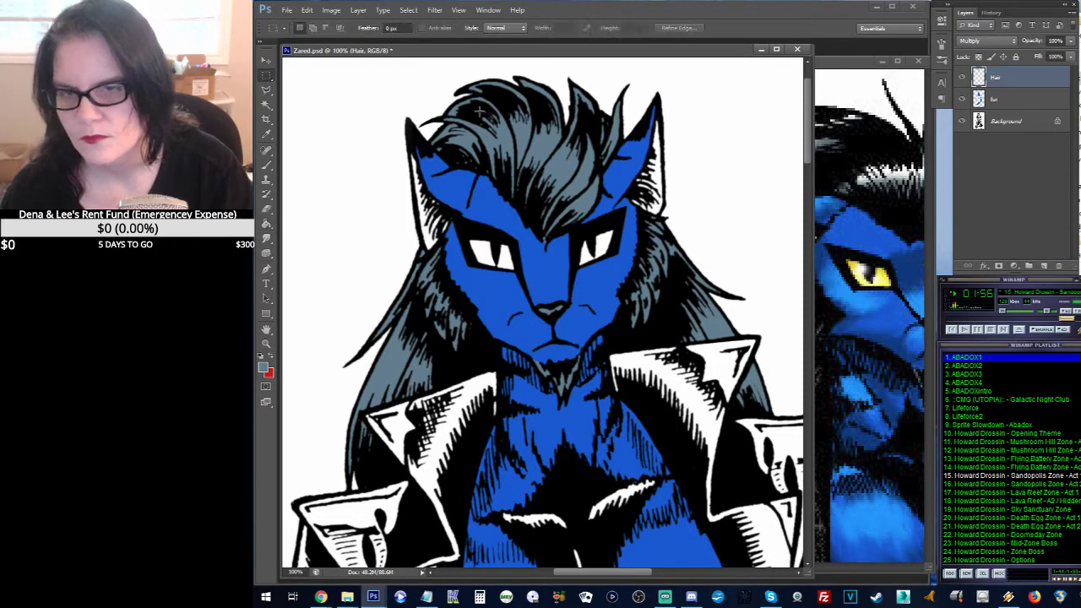
{"action": "key", "text": "ctrl+s"}
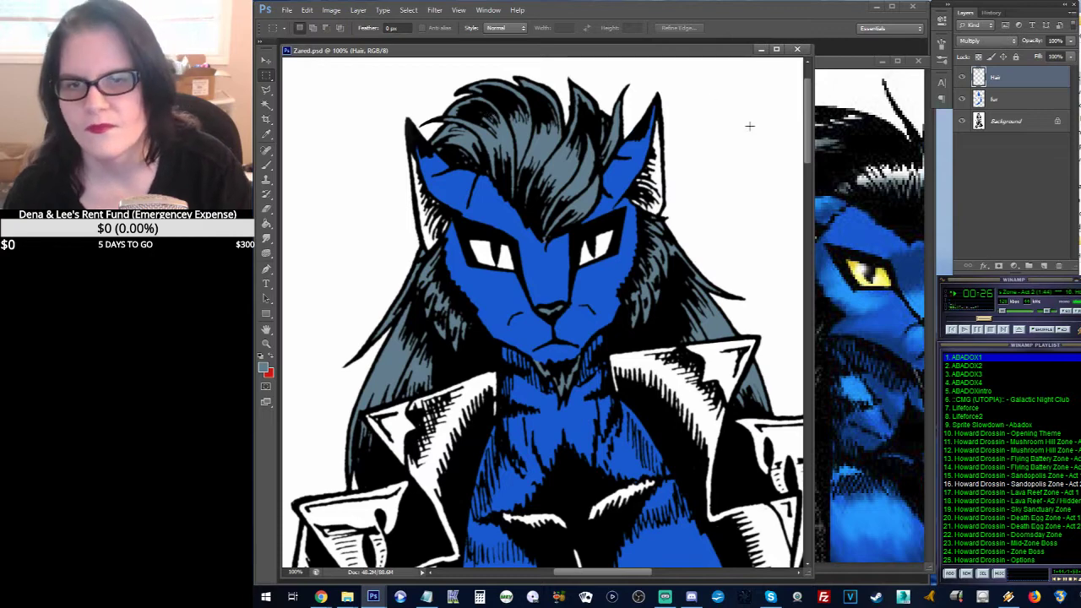
Step: Outline the white highlights in the black centre of the chest and exclude the surrounding blue fur from the selection
{"action": "left_click_drag", "start_coordinate": [808, 120], "coordinate": [805, 162]}
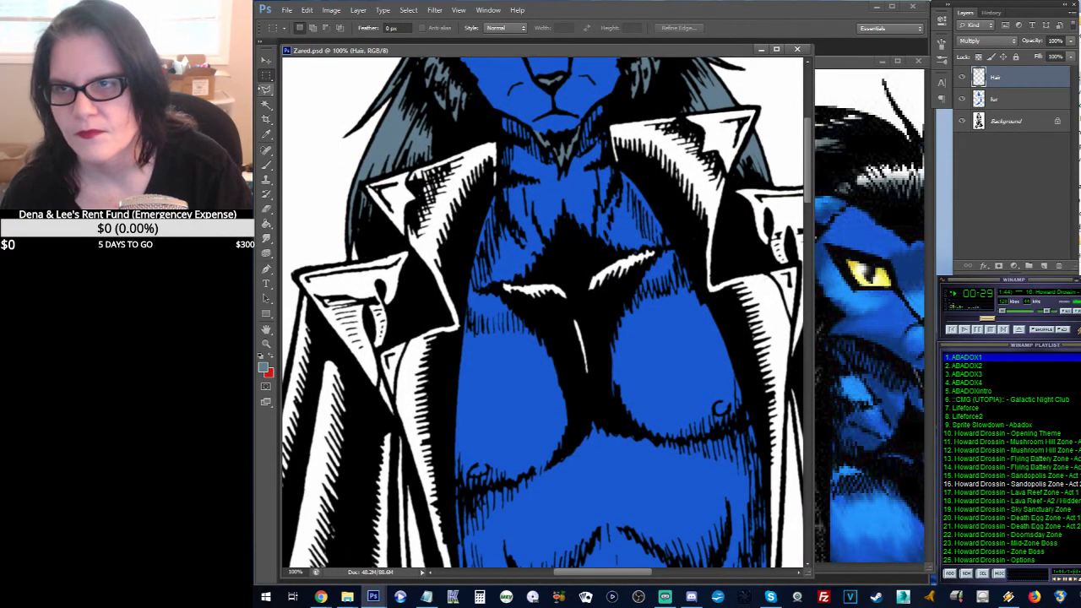
{"action": "left_click", "coordinate": [266, 89]}
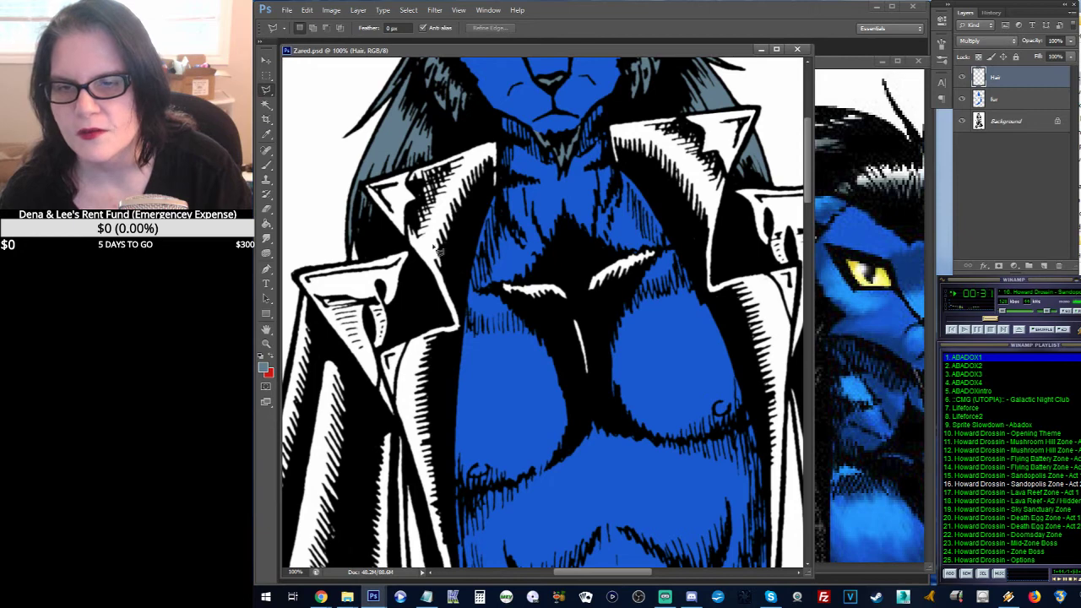
{"action": "left_click", "coordinate": [501, 254]}
{"action": "left_click", "coordinate": [666, 246]}
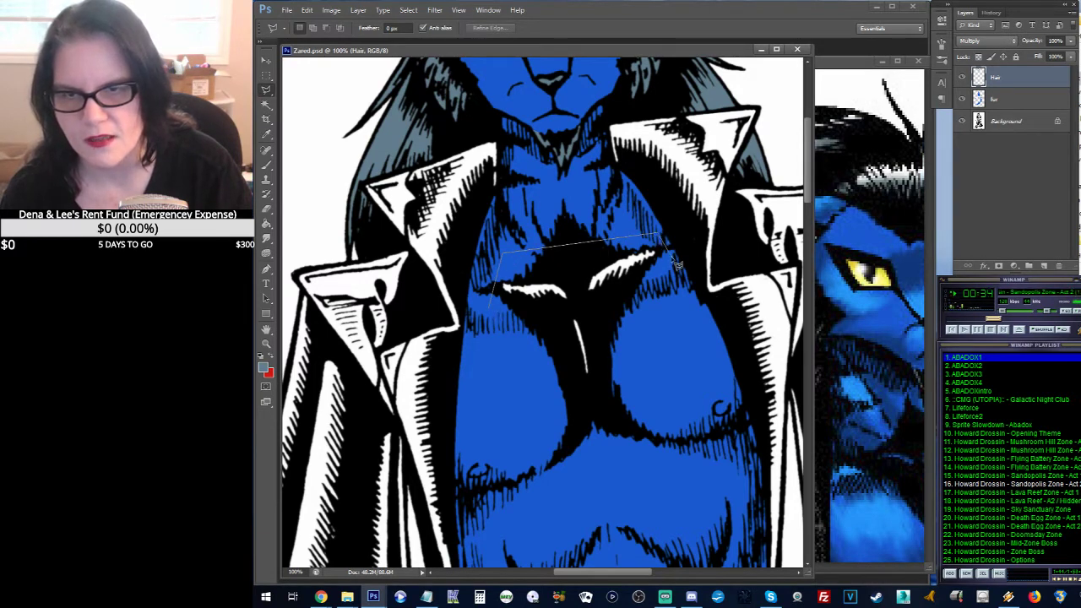
{"action": "left_click", "coordinate": [595, 398]}
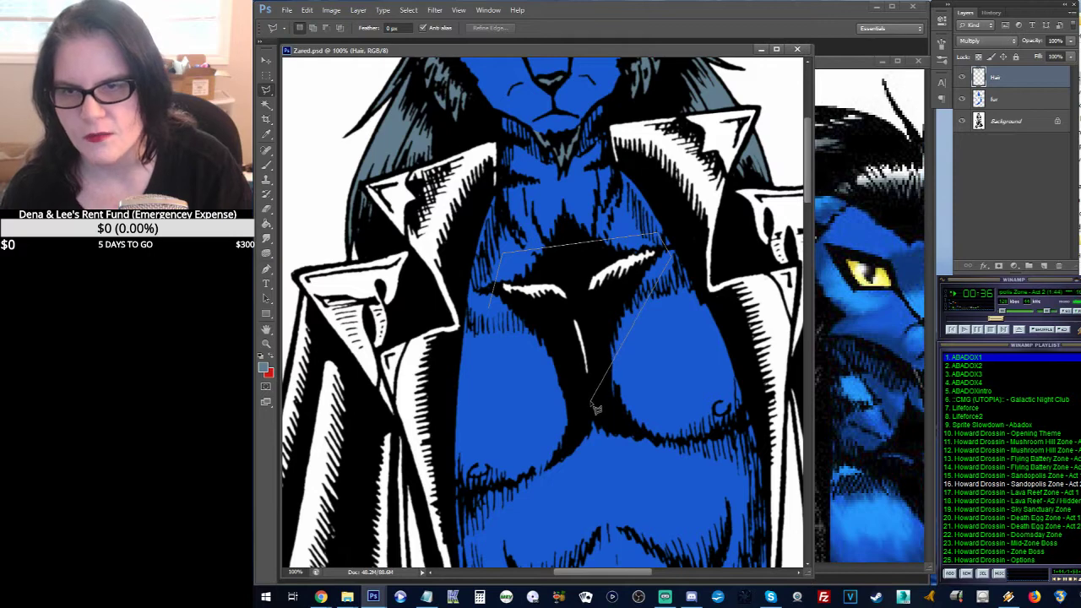
{"action": "double_click", "coordinate": [519, 394]}
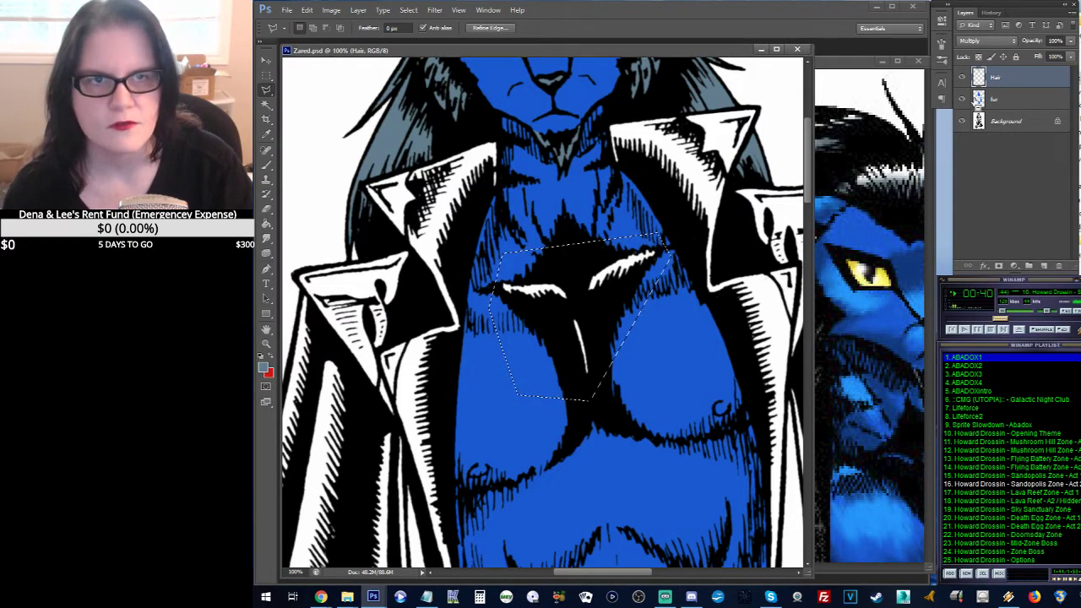
{"action": "left_click", "coordinate": [980, 101], "text": "ctrl+alt"}
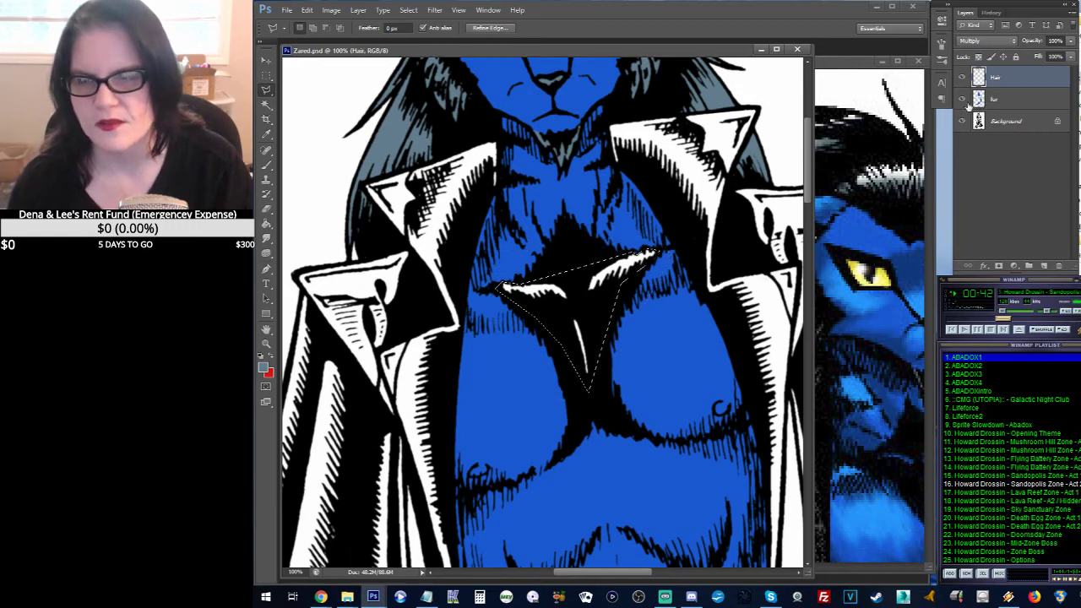
Step: Fill the selected chest highlights with the grey-blue foreground colour on the Hair layer
{"action": "left_click", "coordinate": [265, 224]}
{"action": "left_click", "coordinate": [594, 295]}
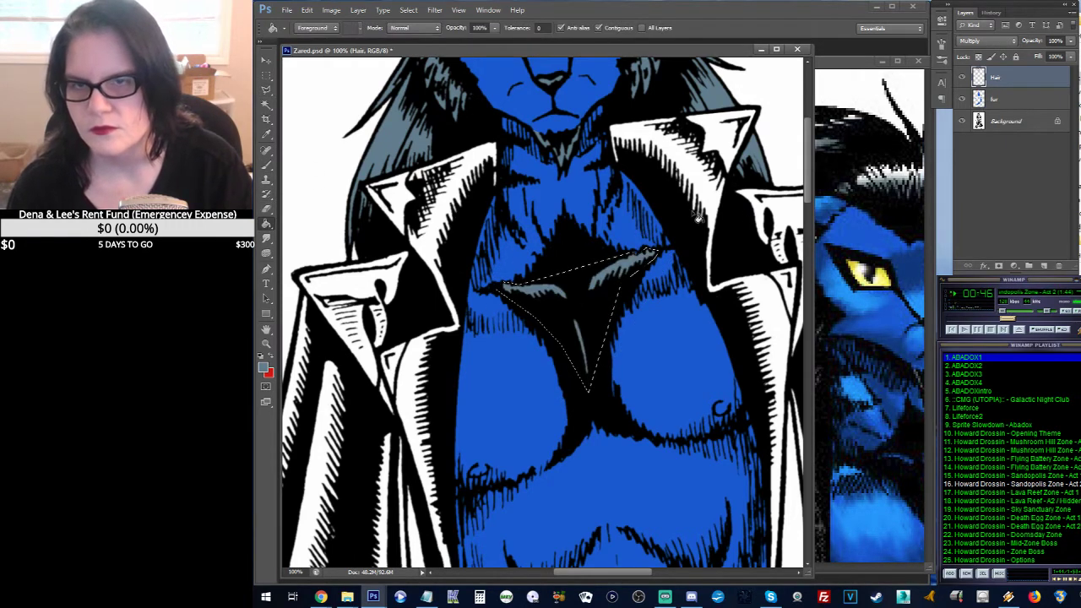
{"action": "scroll", "coordinate": [658, 321], "scroll_direction": "up", "scroll_amount": 5}
{"action": "key", "text": "ctrl+d"}
{"action": "scroll", "coordinate": [663, 304], "scroll_direction": "down", "scroll_amount": 2}
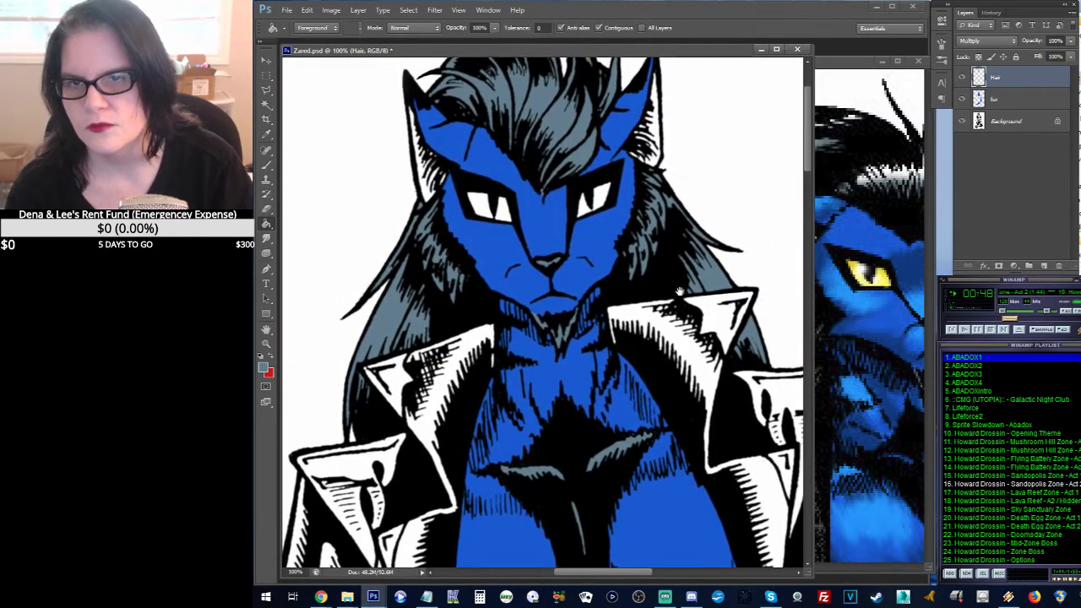
Step: Examine the figure from the head down to the legs and tail for hair highlights that are still white
{"action": "left_click_drag", "start_coordinate": [671, 232], "coordinate": [599, 143]}
{"action": "left_click", "coordinate": [266, 346]}
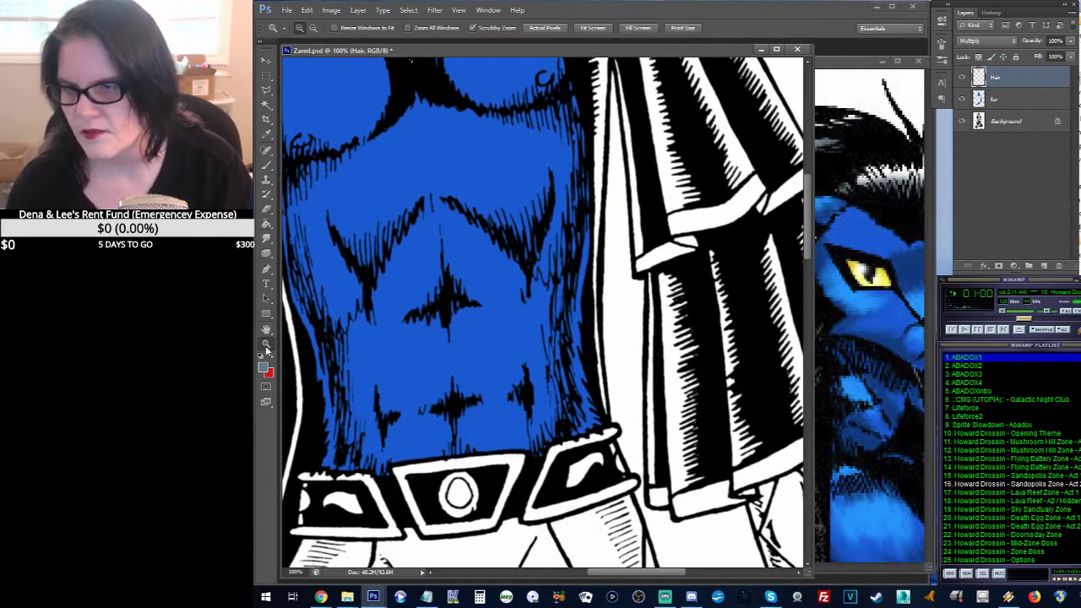
{"action": "left_click", "coordinate": [585, 291], "text": "alt"}
{"action": "left_click", "coordinate": [595, 283], "text": "alt"}
{"action": "left_click", "coordinate": [607, 275], "text": "alt"}
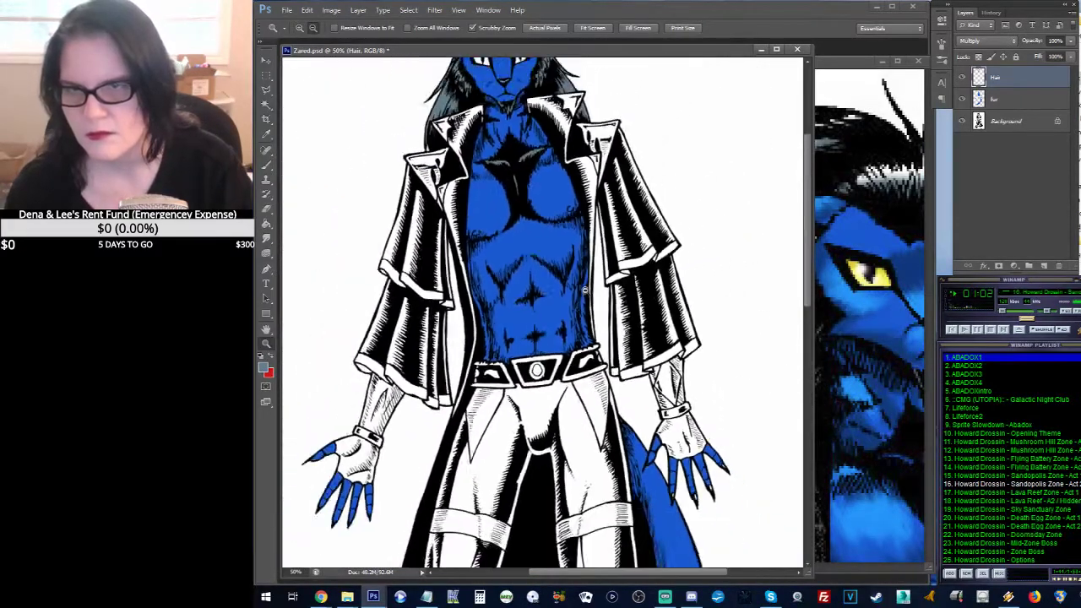
{"action": "left_click", "coordinate": [621, 269], "text": "alt"}
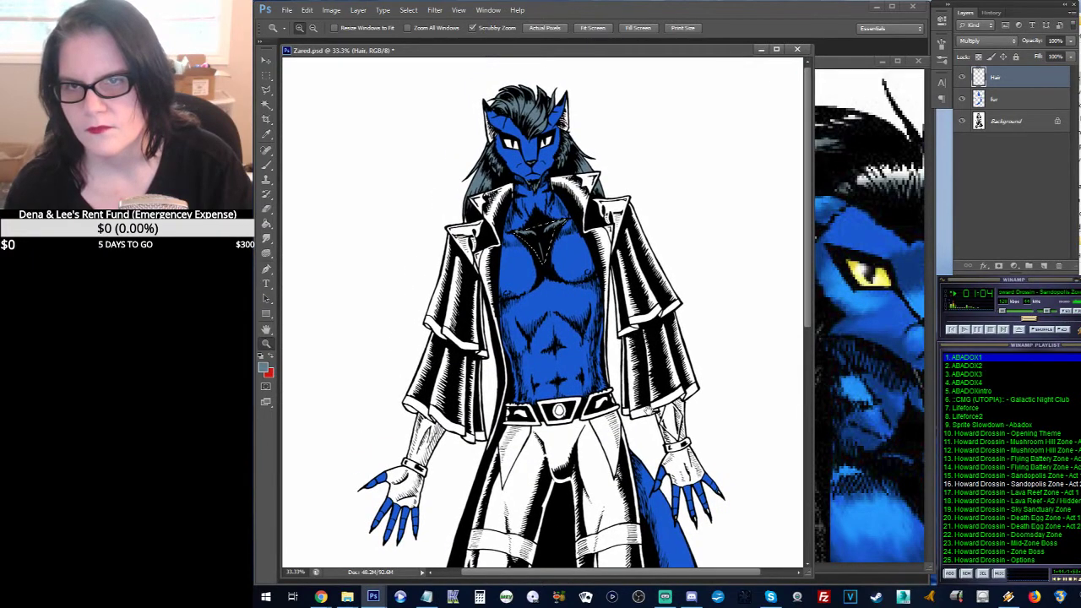
{"action": "left_click", "coordinate": [647, 409]}
{"action": "left_click_drag", "start_coordinate": [650, 397], "coordinate": [651, 180]}
{"action": "left_click_drag", "start_coordinate": [677, 373], "coordinate": [685, 207]}
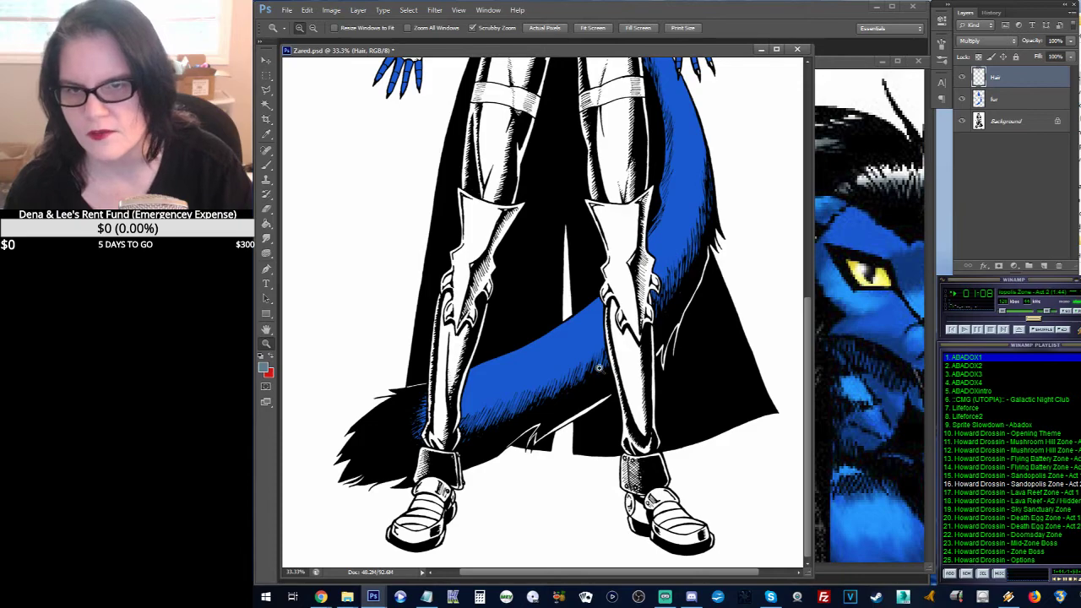
Step: Outline the thin white line along the tail's upper edge, left of the left lower leg, and fill it with grey-blue
{"action": "left_click", "coordinate": [578, 382]}
{"action": "left_click", "coordinate": [577, 381]}
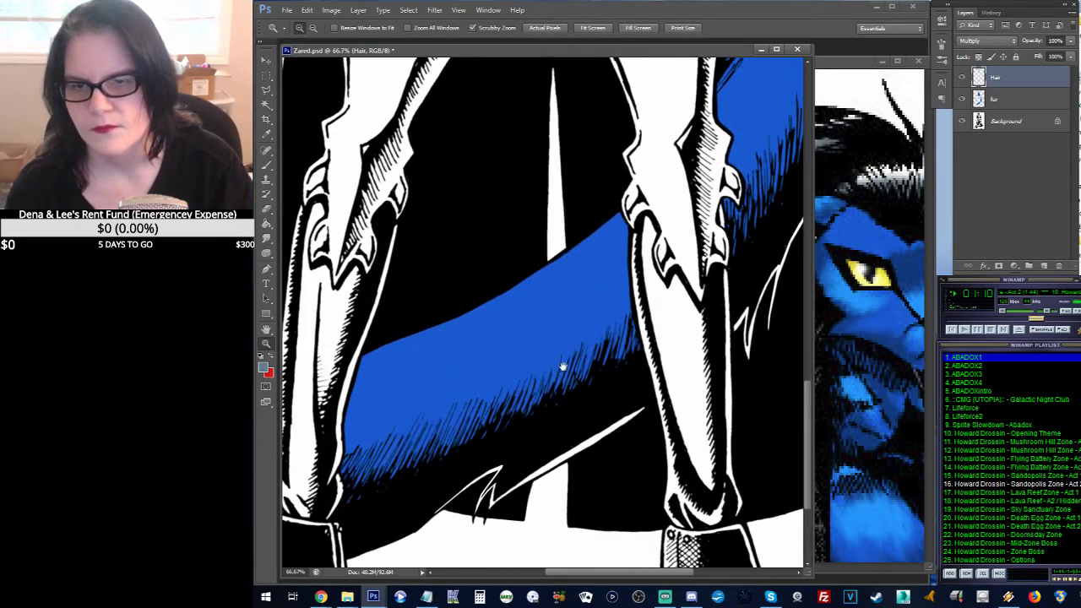
{"action": "left_click_drag", "start_coordinate": [563, 365], "coordinate": [661, 295]}
{"action": "left_click", "coordinate": [266, 95]}
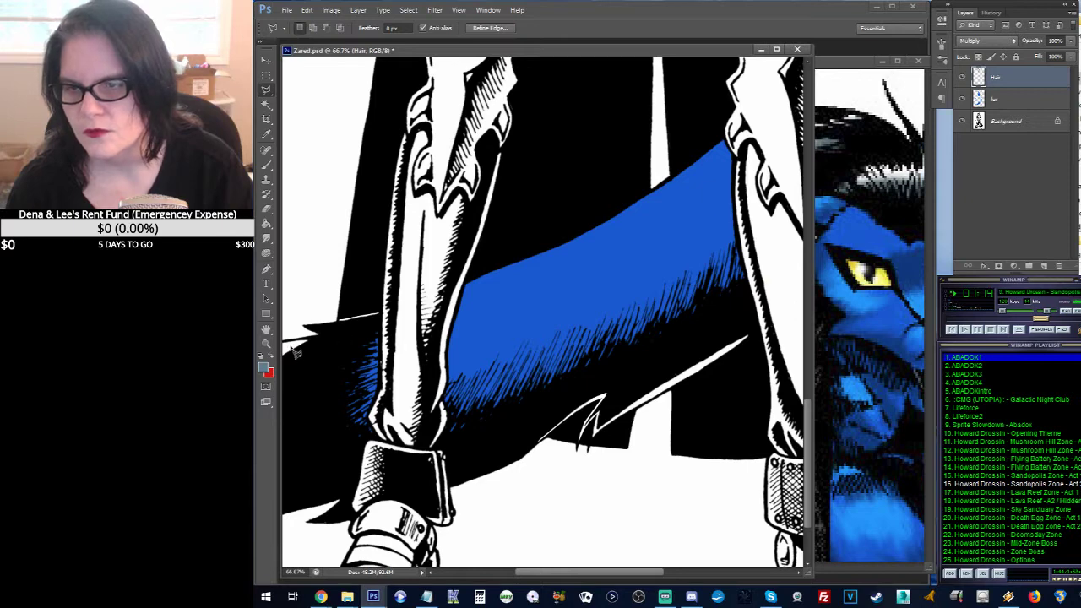
{"action": "left_click", "coordinate": [266, 344]}
{"action": "left_click", "coordinate": [344, 346]}
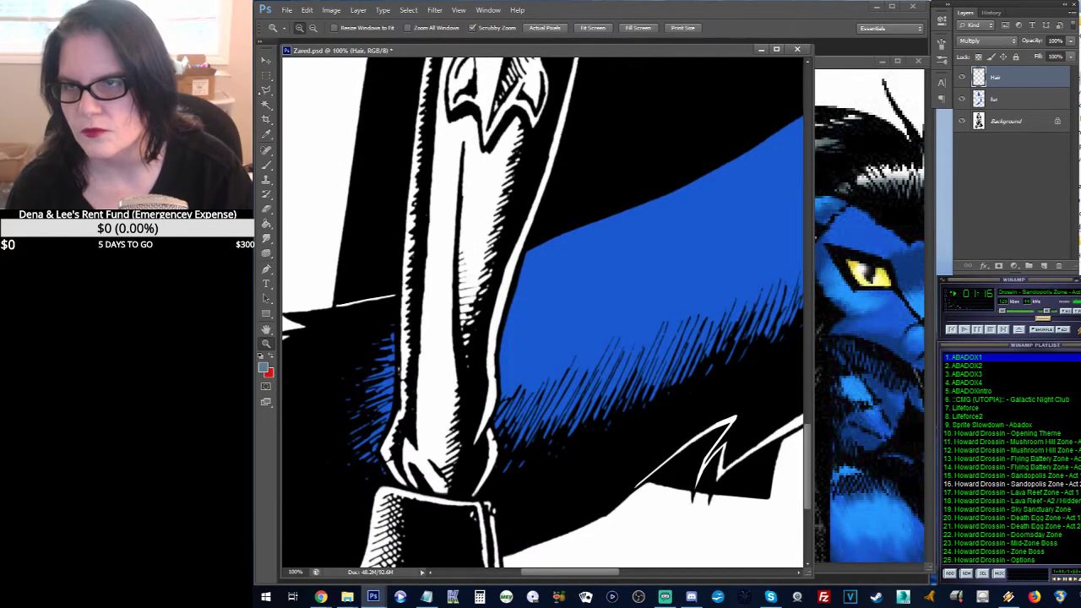
{"action": "left_click", "coordinate": [266, 91]}
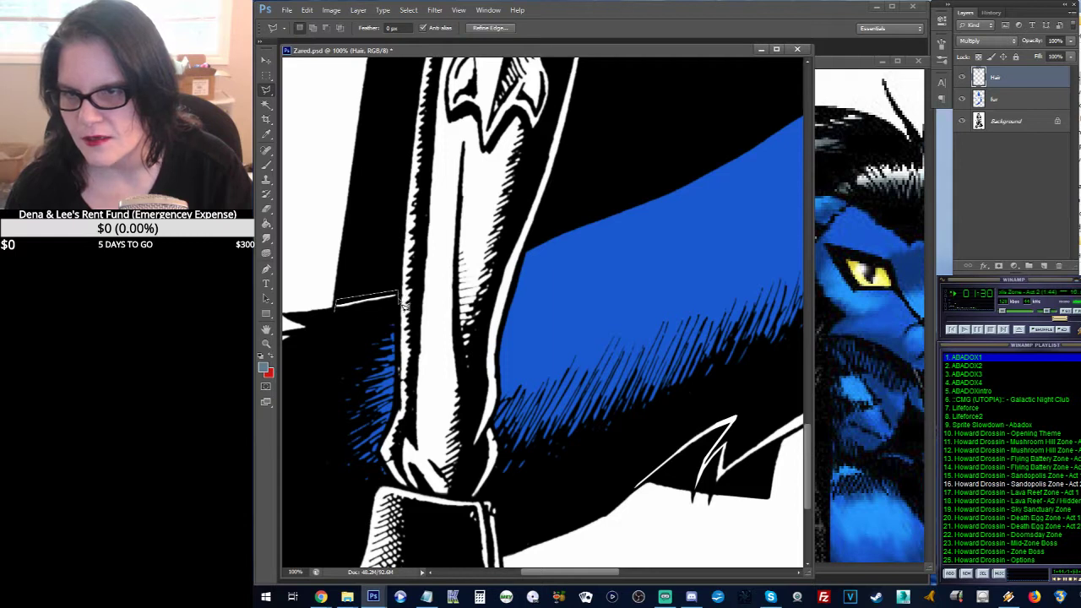
{"action": "double_click", "coordinate": [356, 317]}
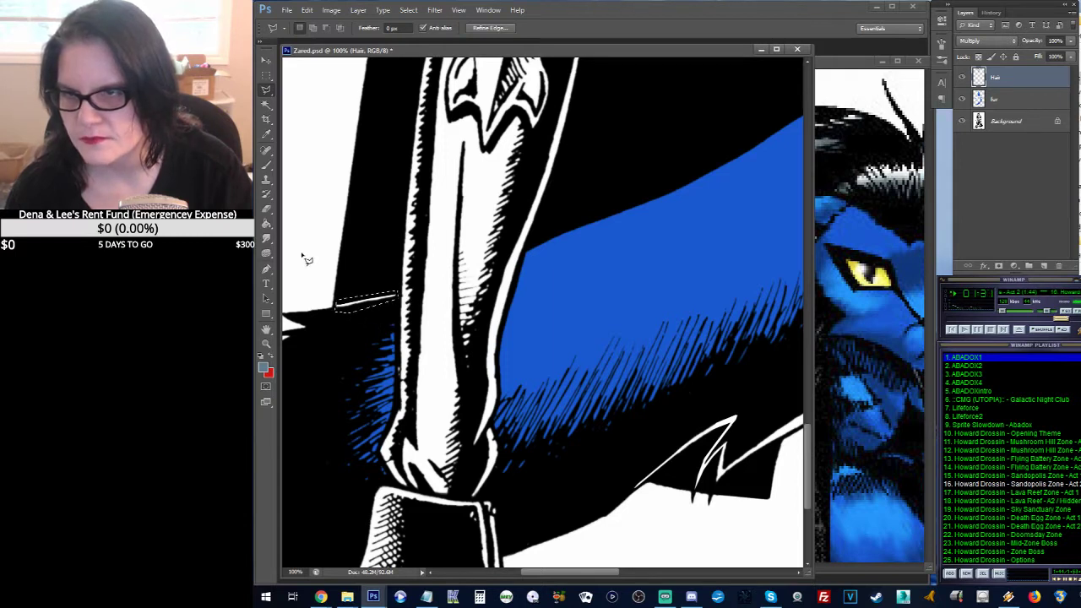
{"action": "left_click", "coordinate": [266, 224]}
{"action": "left_click", "coordinate": [364, 306]}
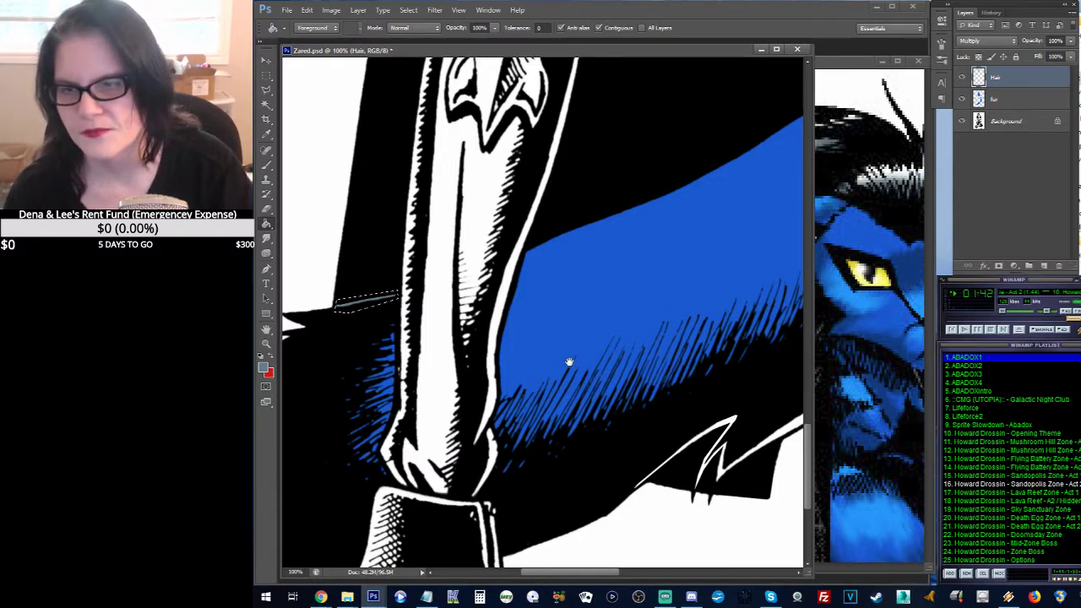
Step: Outline the jagged white highlight along the tail's lower edge between the two legs and fill it with grey-blue
{"action": "left_click_drag", "start_coordinate": [569, 362], "coordinate": [317, 264]}
{"action": "left_click", "coordinate": [266, 89]}
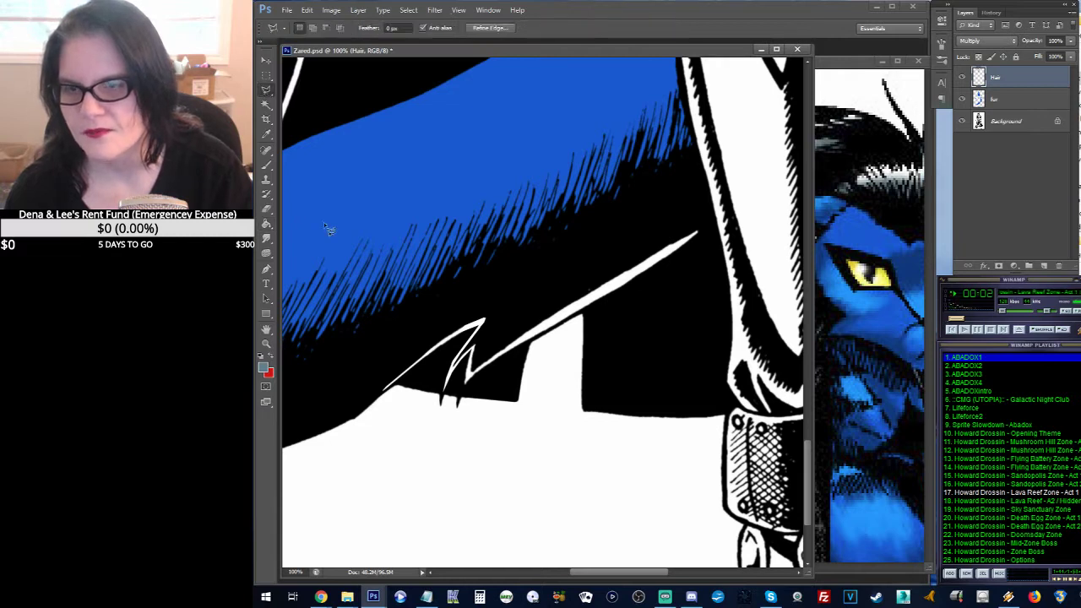
{"action": "left_click", "coordinate": [361, 391]}
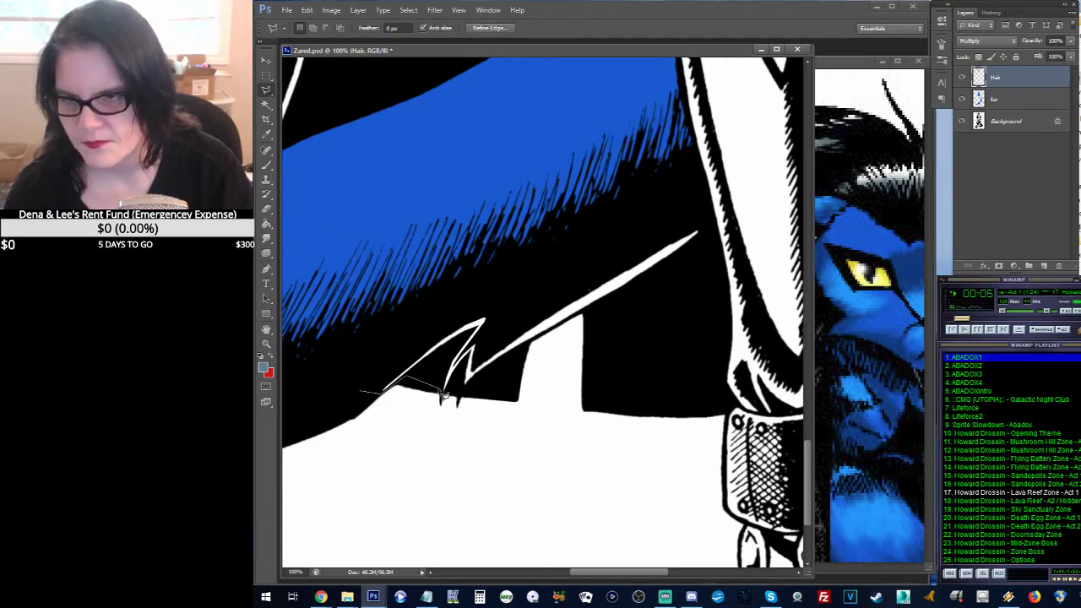
{"action": "left_click", "coordinate": [502, 389]}
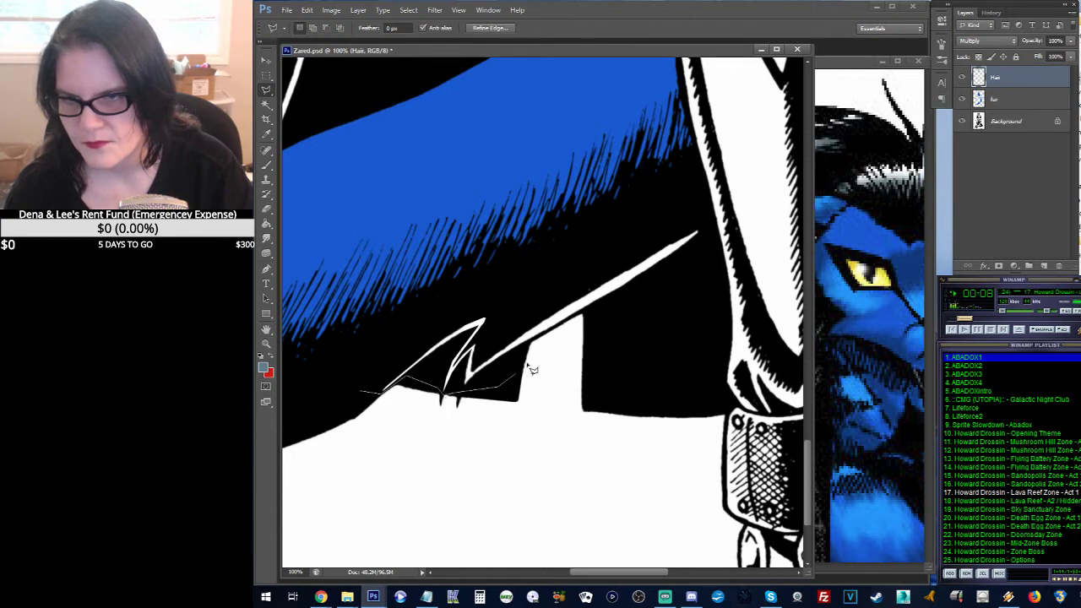
{"action": "left_click", "coordinate": [532, 346]}
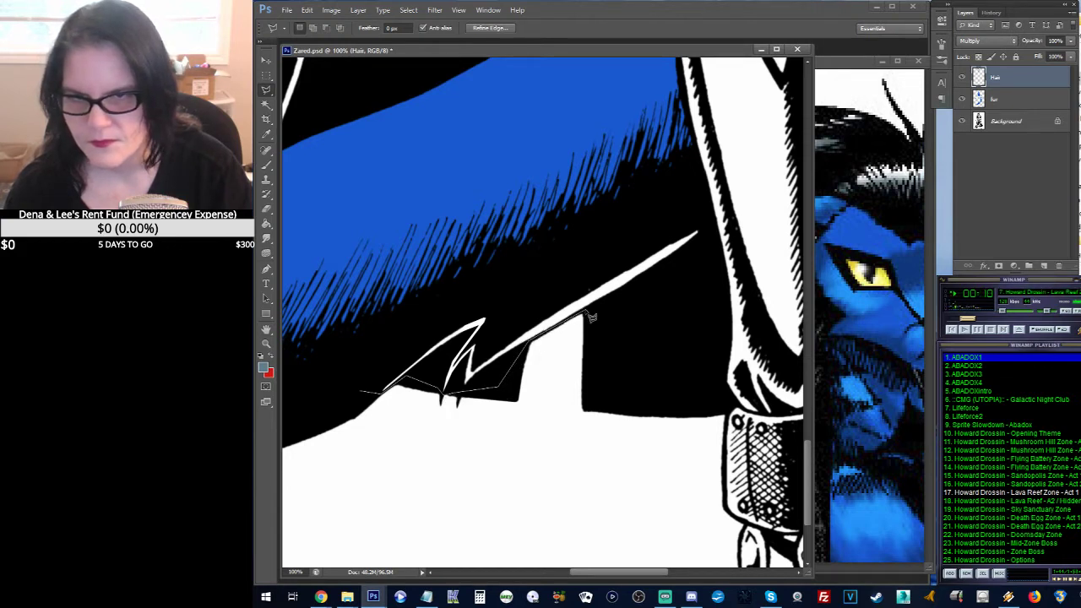
{"action": "left_click", "coordinate": [707, 218]}
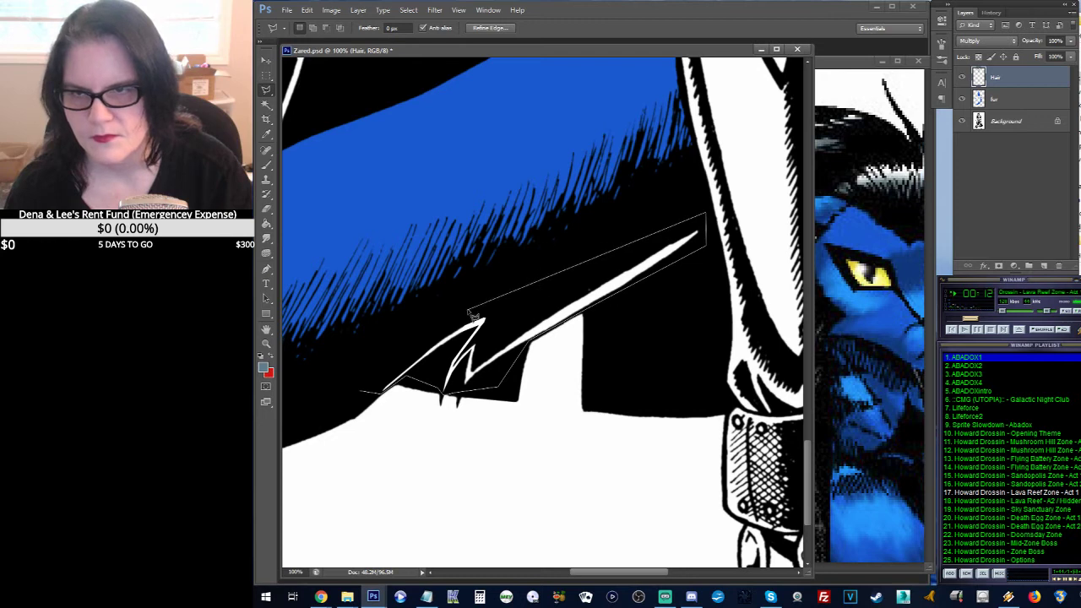
{"action": "left_click", "coordinate": [391, 362]}
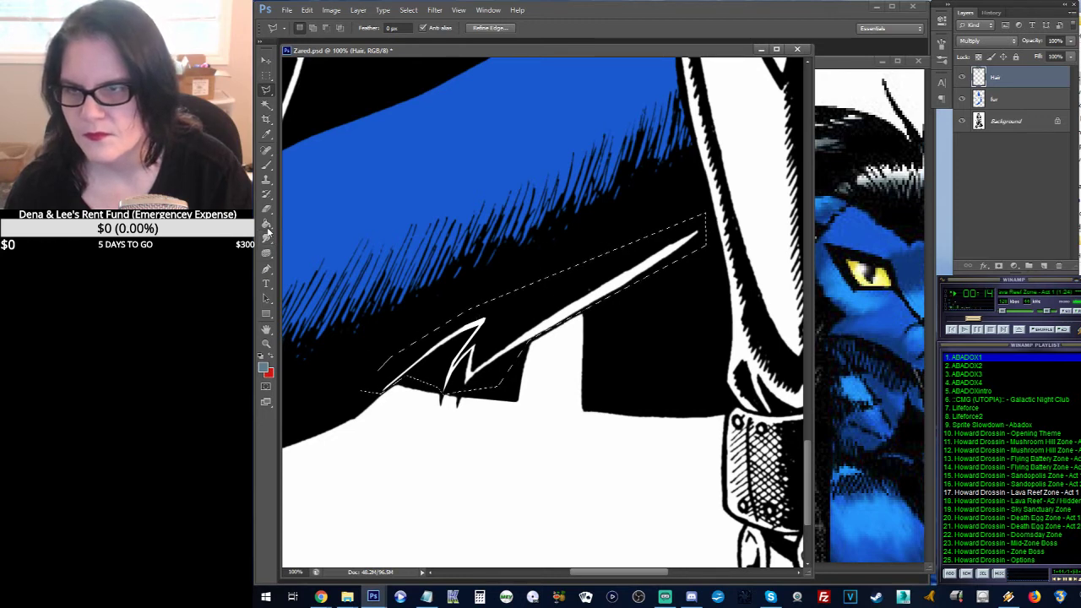
{"action": "key", "text": "g"}
{"action": "left_click", "coordinate": [534, 323]}
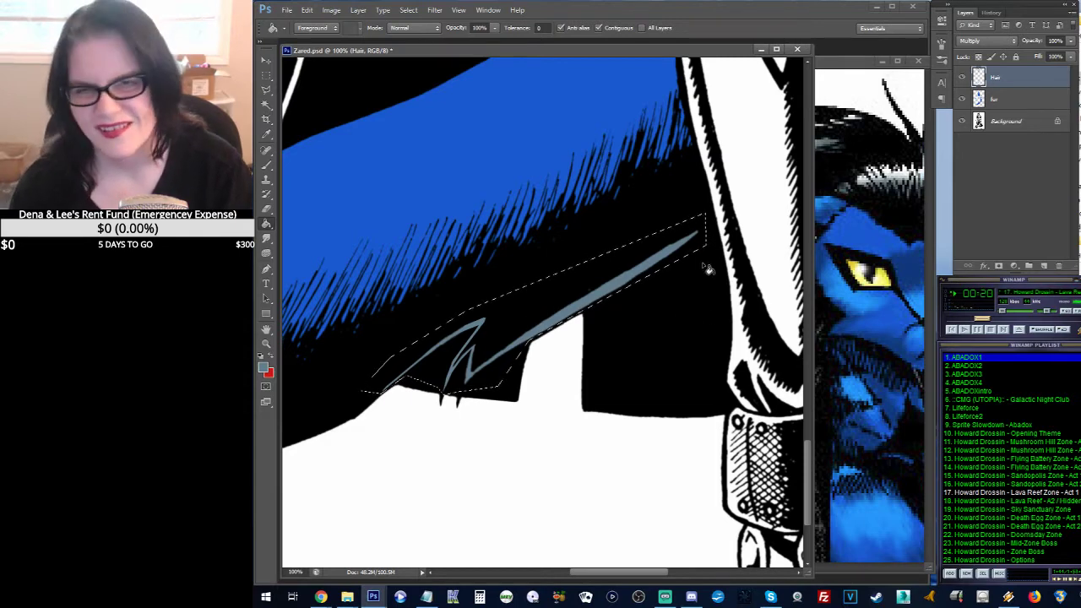
Step: Outline the long forked white highlight along the tail's lower edge, right of the right lower leg, fill it with grey-blue and deselect
{"action": "mouse_move", "coordinate": [698, 241]}
{"action": "left_mouse_down"}
{"action": "mouse_move", "coordinate": [558, 397]}
{"action": "mouse_move", "coordinate": [355, 506]}
{"action": "left_mouse_up"}
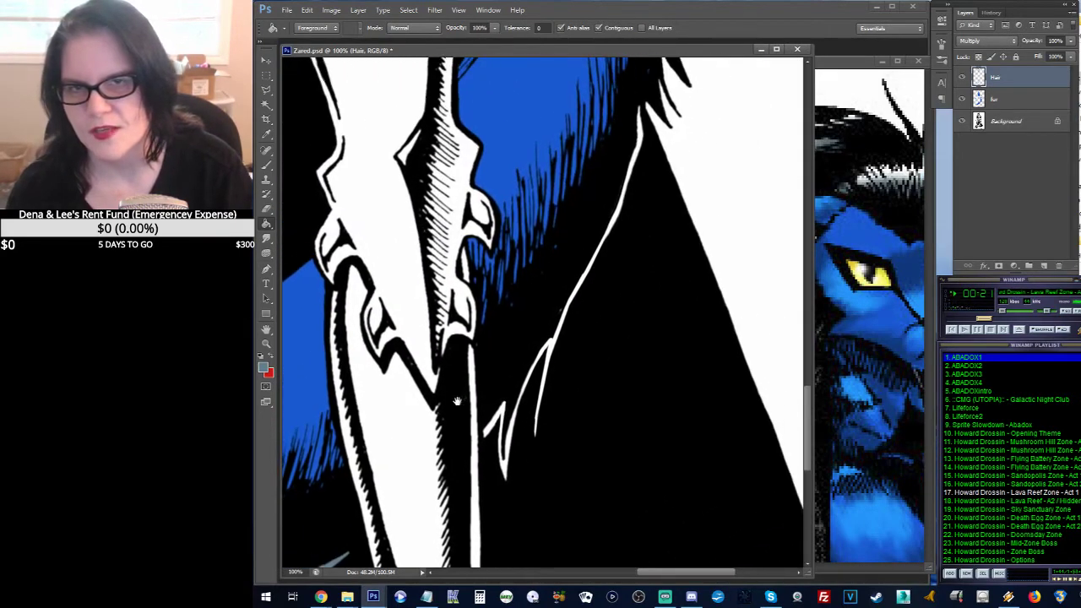
{"action": "mouse_move", "coordinate": [559, 312]}
{"action": "left_mouse_down"}
{"action": "mouse_move", "coordinate": [591, 414]}
{"action": "mouse_move", "coordinate": [602, 312]}
{"action": "left_mouse_up"}
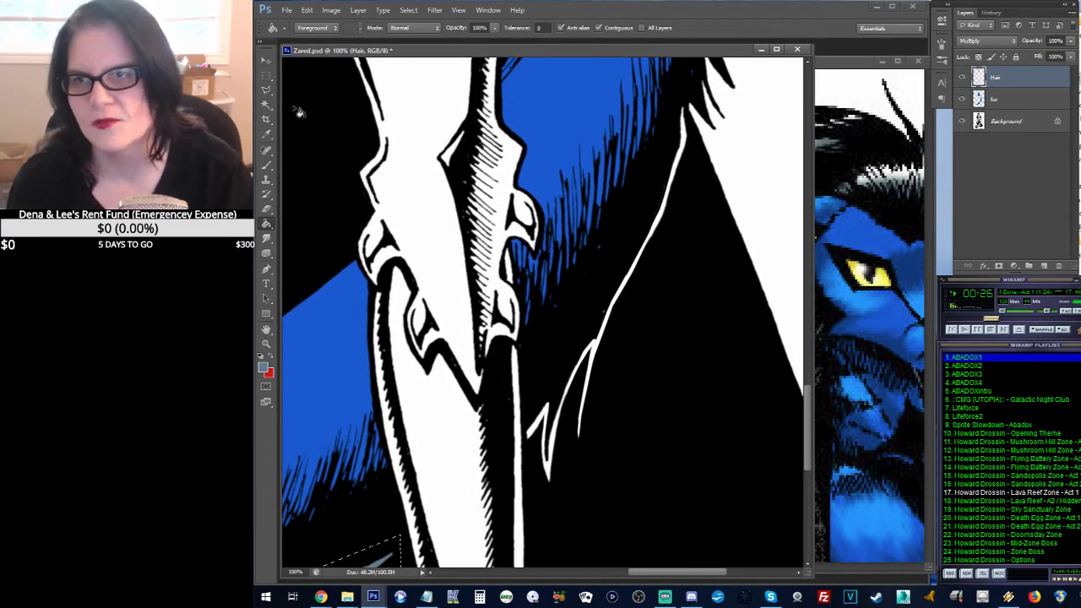
{"action": "key", "text": "l"}
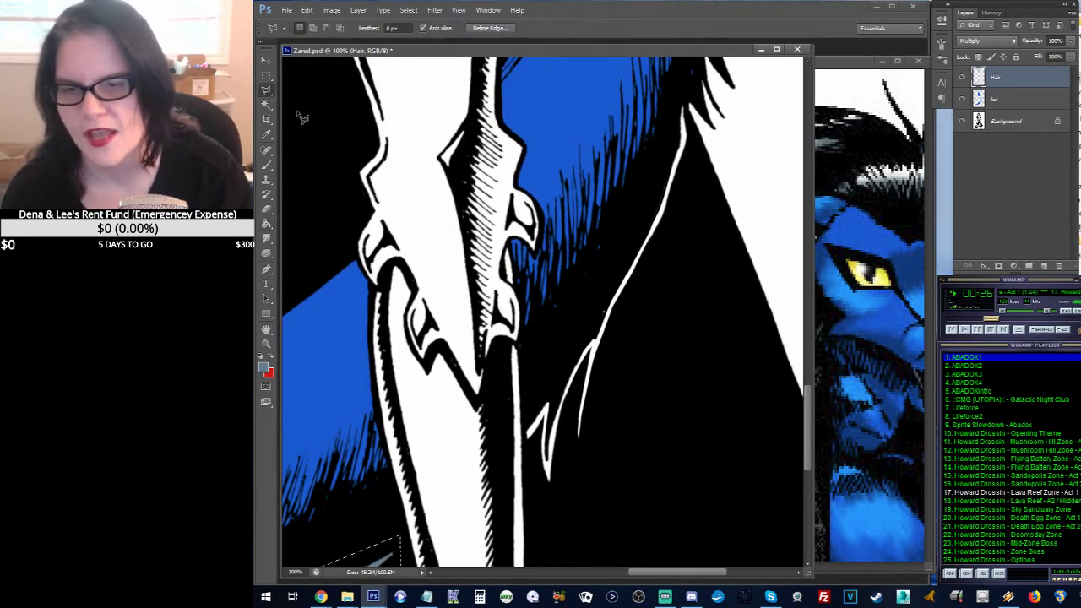
{"action": "left_click", "coordinate": [542, 509]}
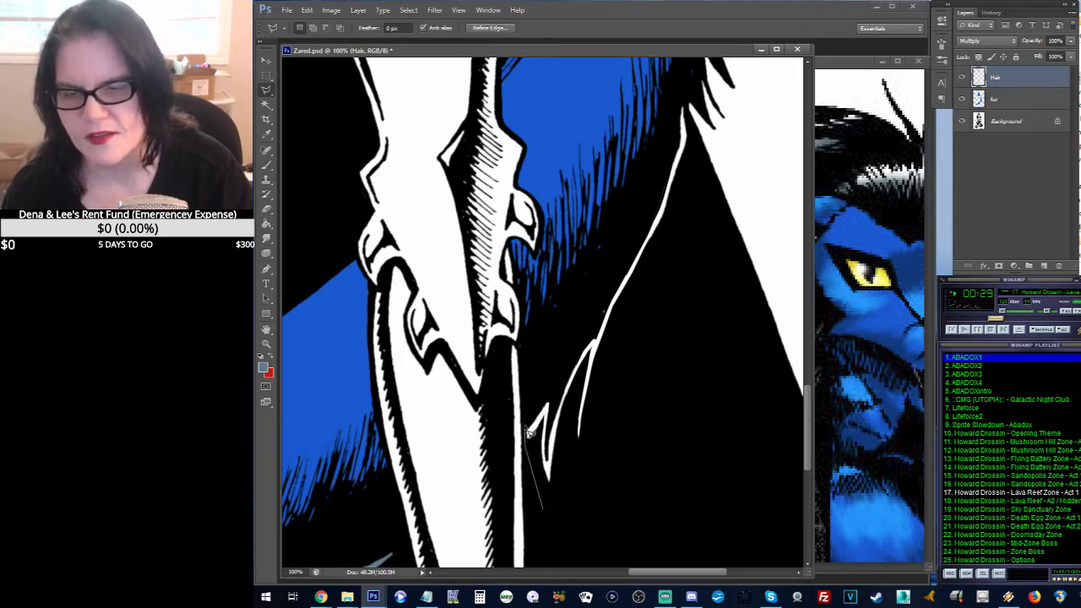
{"action": "left_click", "coordinate": [527, 433]}
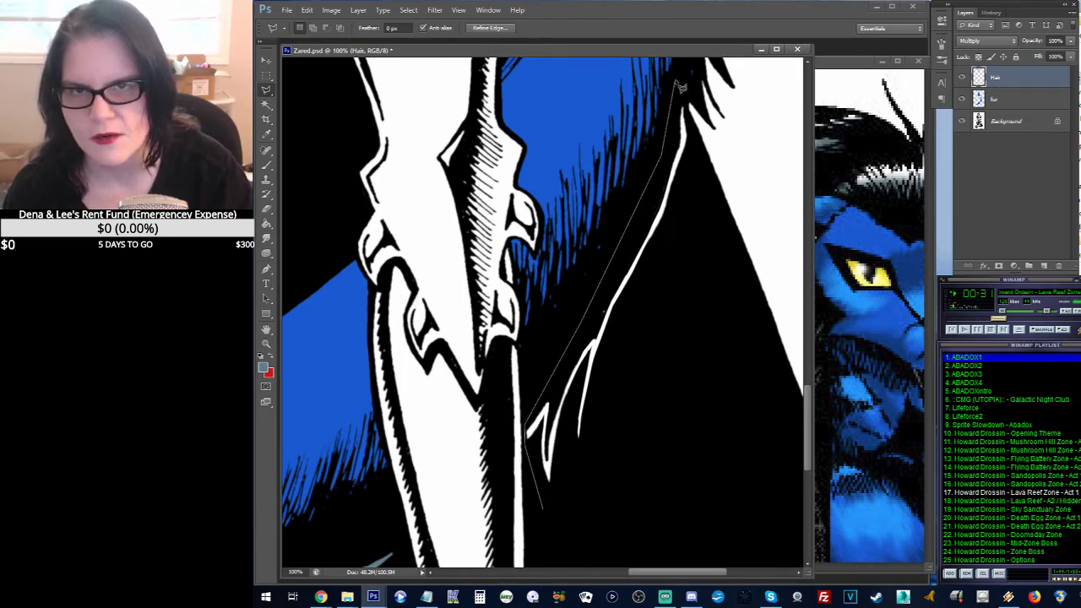
{"action": "left_click", "coordinate": [682, 85]}
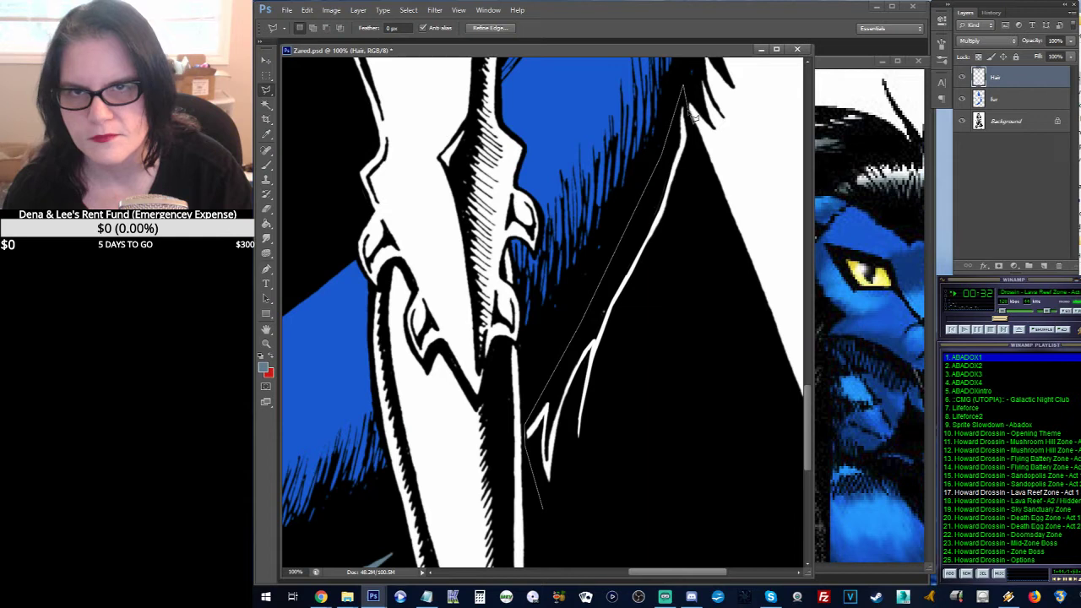
{"action": "left_click", "coordinate": [690, 185]}
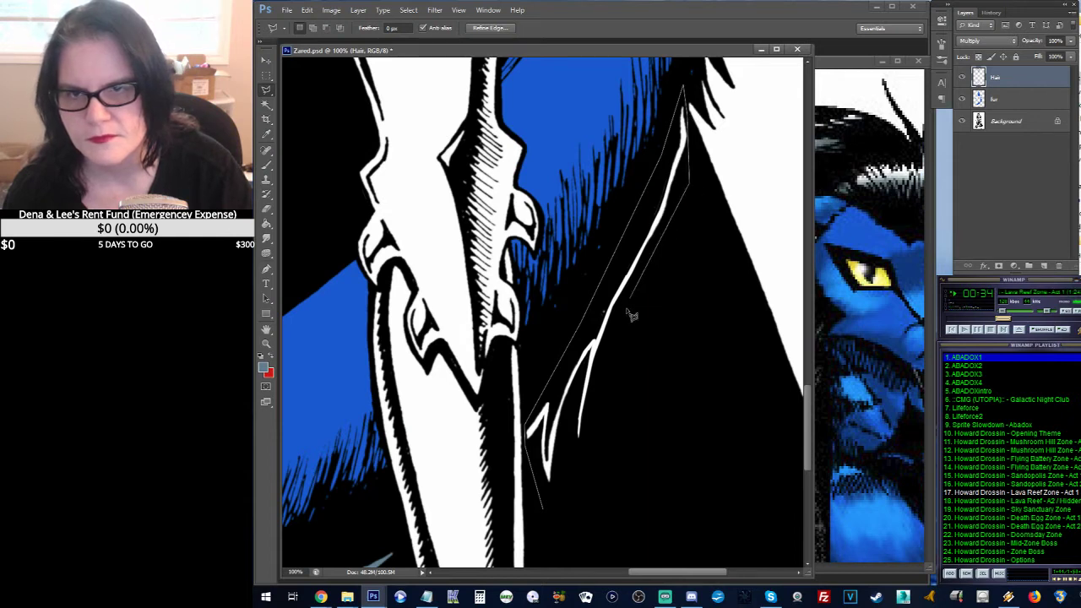
{"action": "double_click", "coordinate": [577, 497]}
{"action": "left_click", "coordinate": [266, 224]}
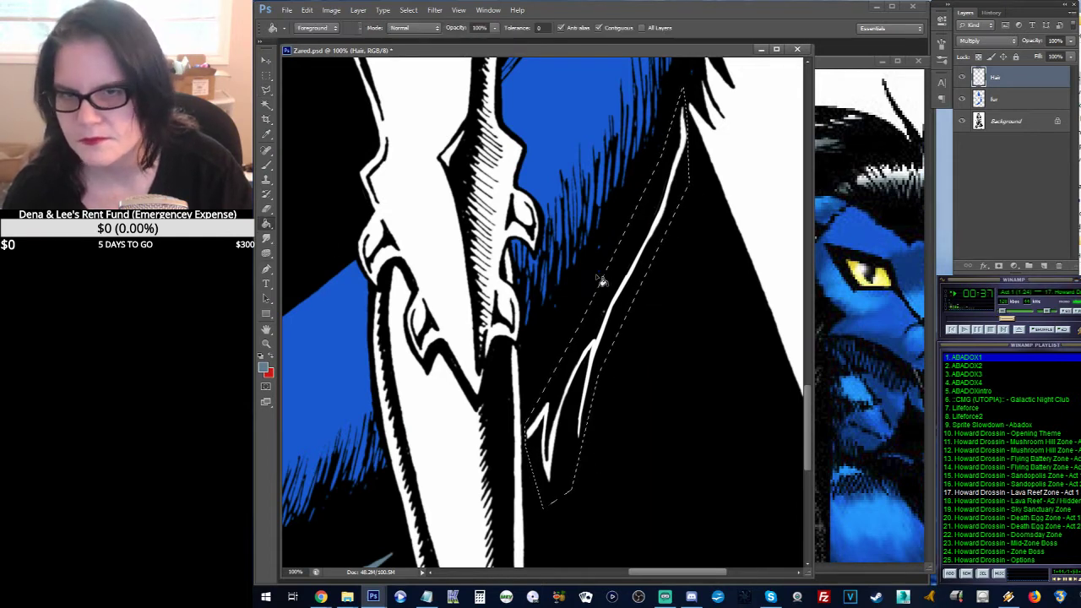
{"action": "left_click", "coordinate": [616, 279]}
{"action": "left_click", "coordinate": [266, 75]}
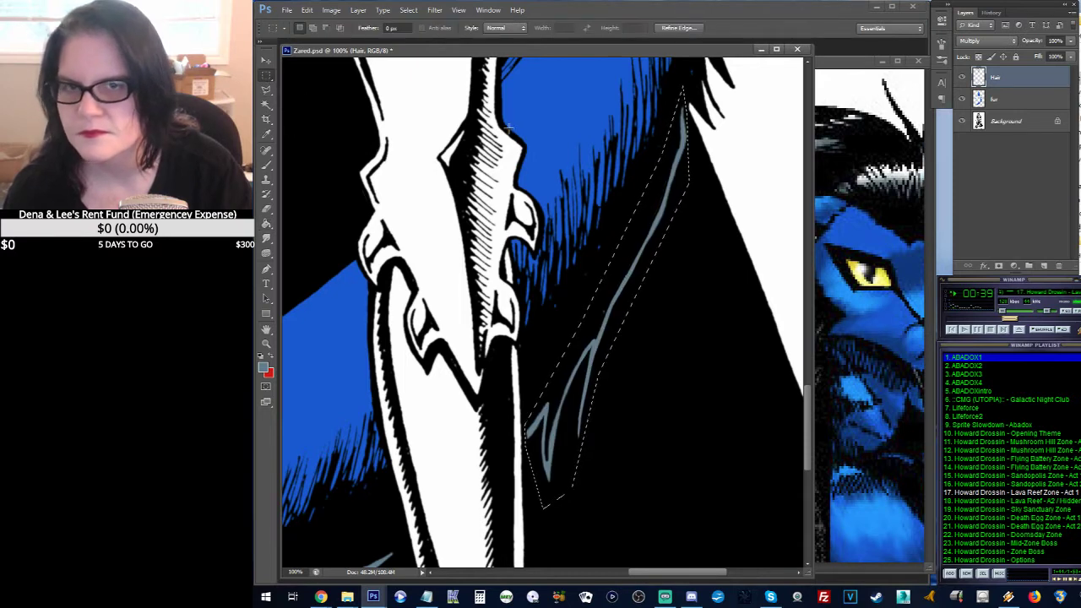
{"action": "left_click", "coordinate": [513, 128]}
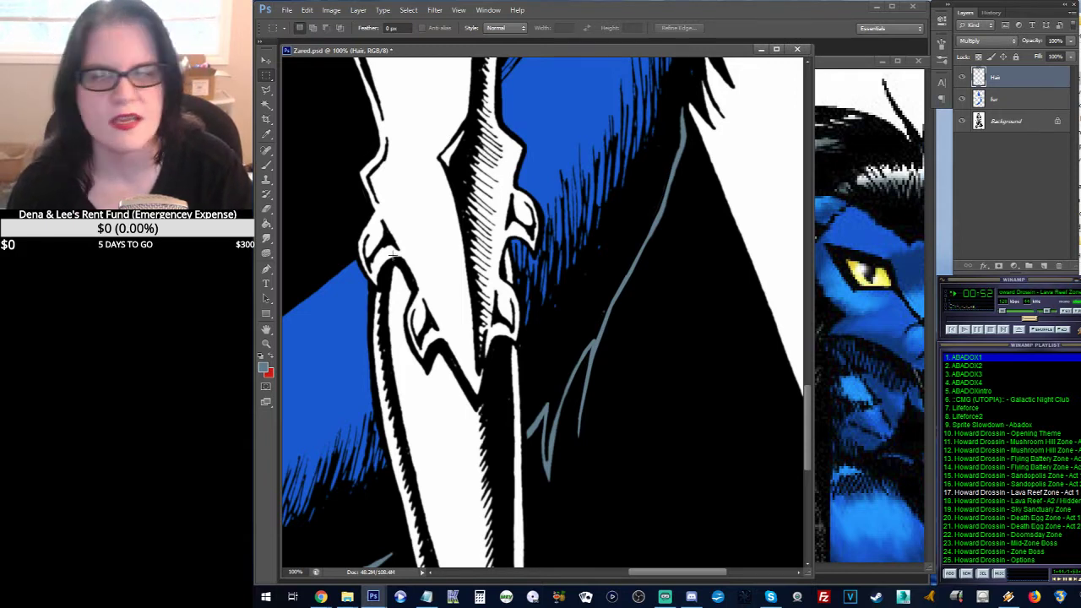
Step: Check the whole figure from the legs up to the head and save Zared.psd
{"action": "left_click", "coordinate": [265, 343]}
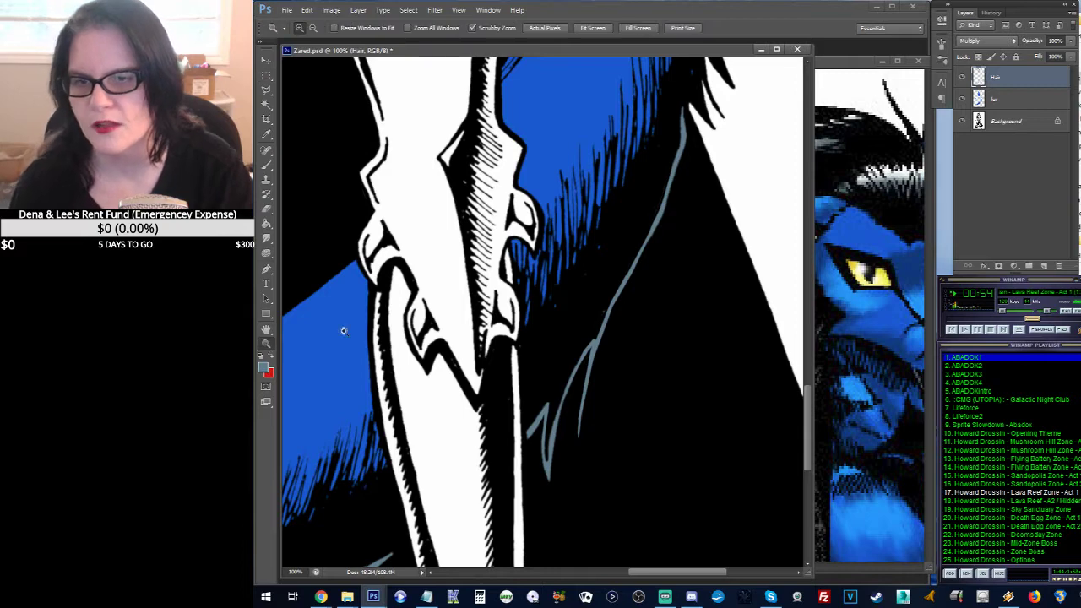
{"action": "left_click", "coordinate": [548, 258], "text": "alt"}
{"action": "left_click", "coordinate": [597, 255], "text": "alt"}
{"action": "left_click", "coordinate": [601, 261], "text": "alt"}
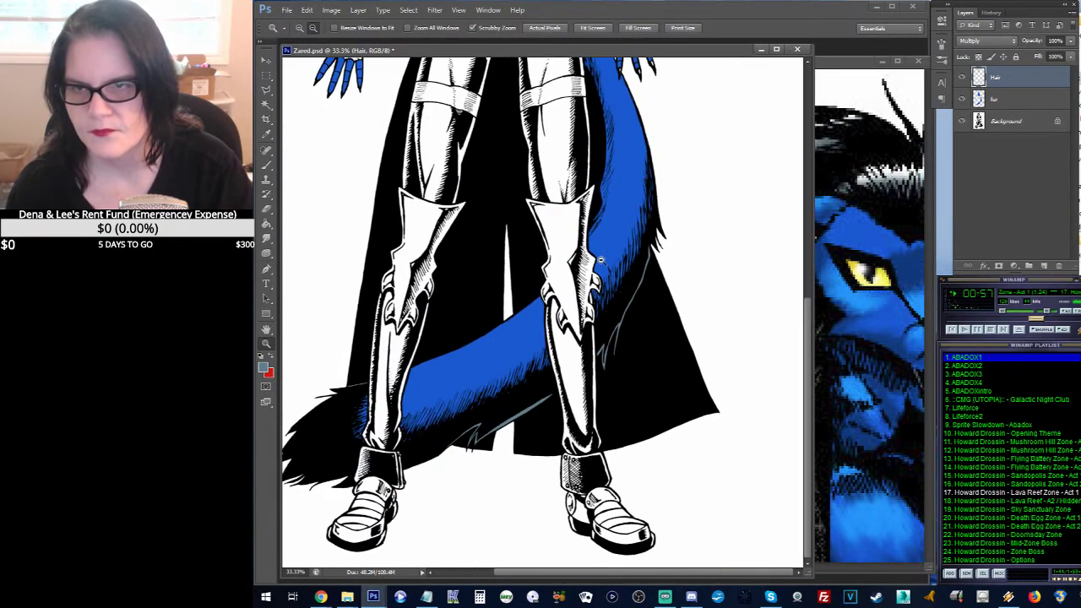
{"action": "left_click_drag", "start_coordinate": [512, 165], "coordinate": [544, 354]}
{"action": "left_click_drag", "start_coordinate": [544, 182], "coordinate": [571, 333]}
{"action": "left_click_drag", "start_coordinate": [591, 101], "coordinate": [586, 219]}
{"action": "key", "text": "ctrl+s"}
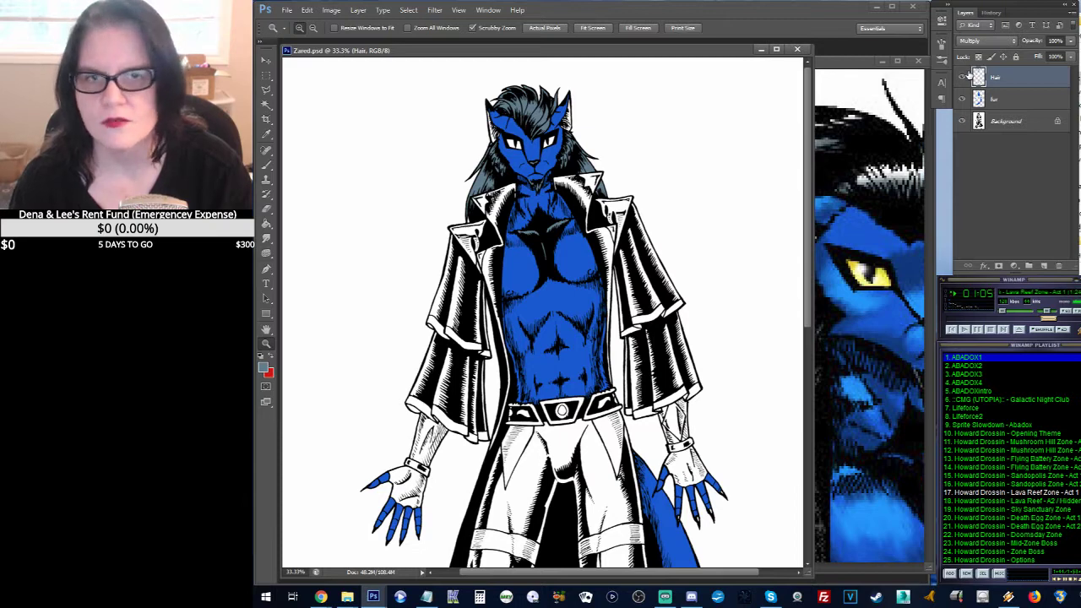
Step: Examine the coat's collar and sleeve colours in the Zared1.jpg reference, then return to Zared.psd
{"action": "left_click", "coordinate": [840, 228]}
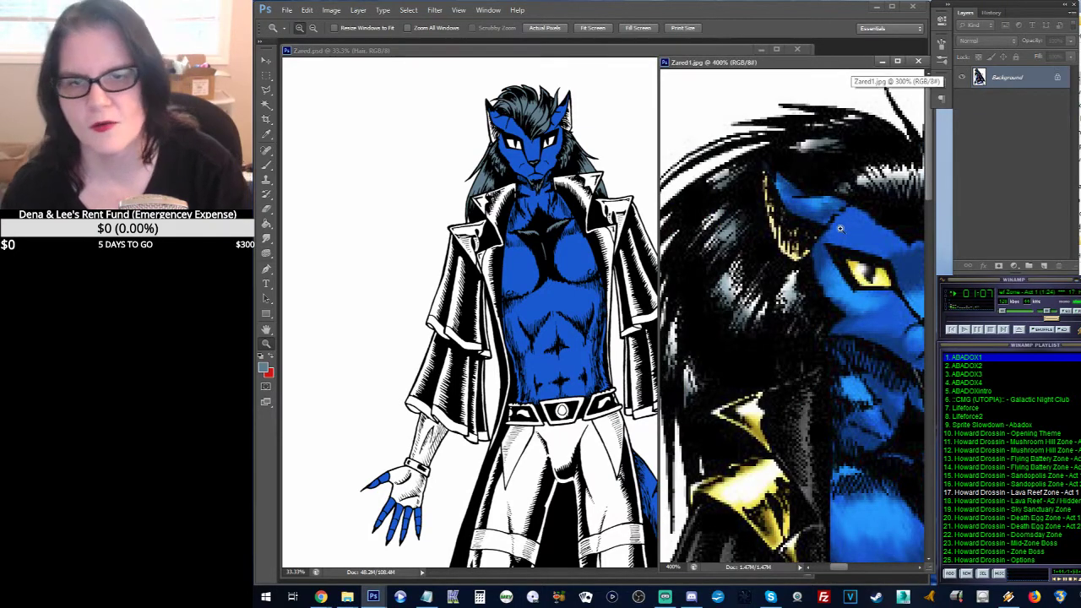
{"action": "left_click_drag", "start_coordinate": [878, 315], "coordinate": [873, 116]}
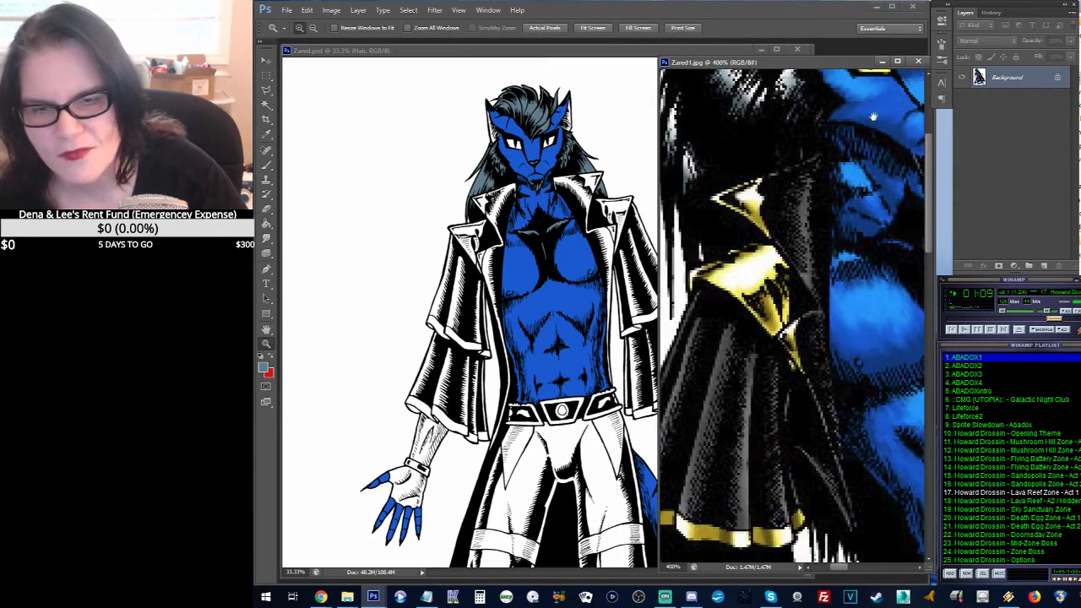
{"action": "left_click_drag", "start_coordinate": [811, 283], "coordinate": [823, 183]}
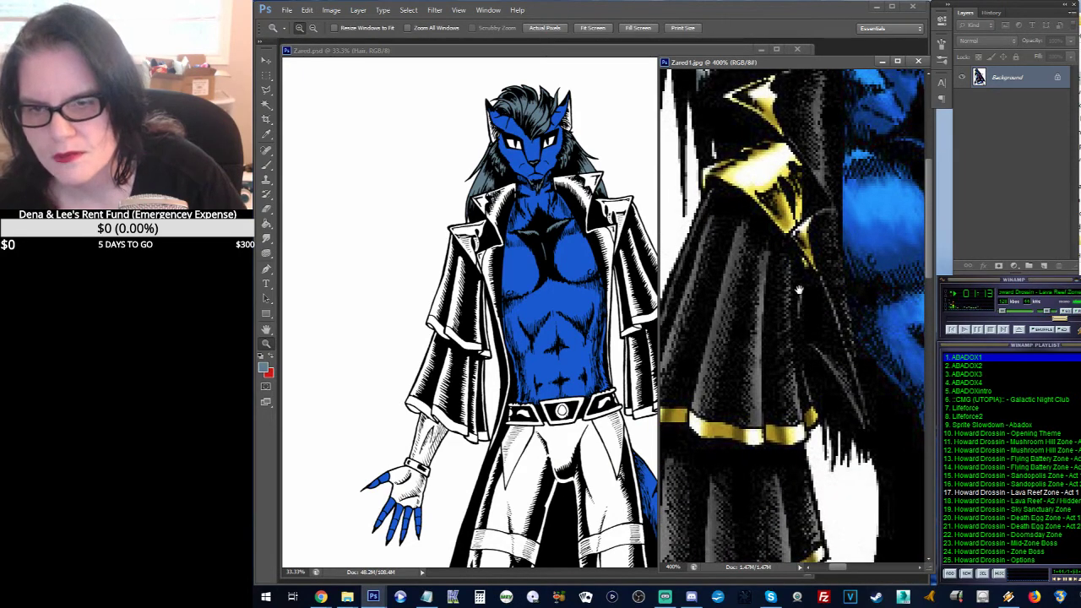
{"action": "left_click", "coordinate": [605, 65]}
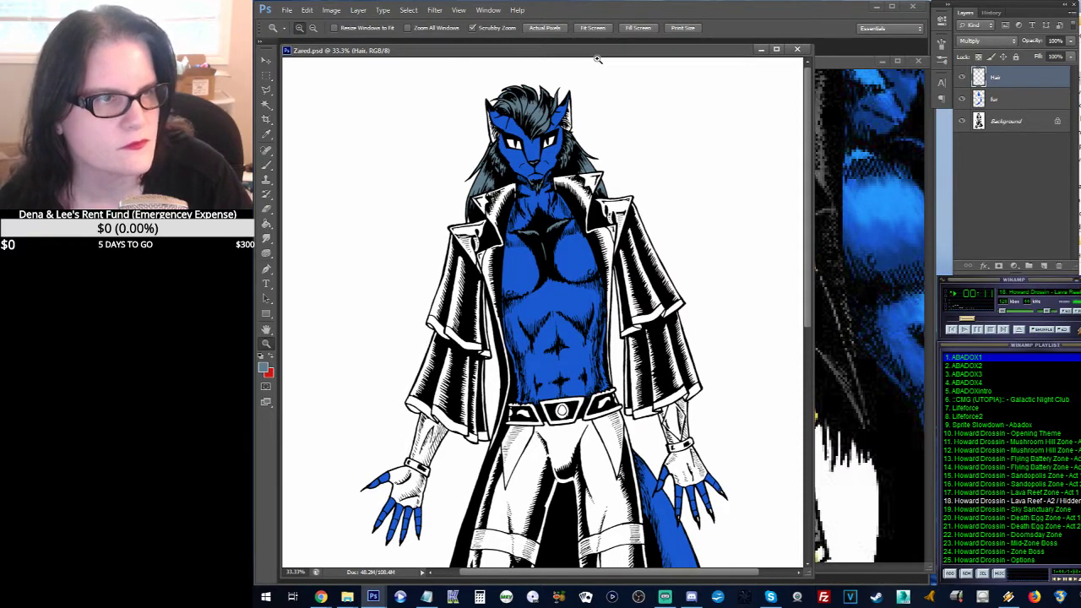
Step: Paint a grey-blue swatch dot with the size 60 Brush in the blank area beside the head, just below the blue dot
{"action": "scroll", "coordinate": [667, 244], "scroll_direction": "down", "scroll_amount": 6}
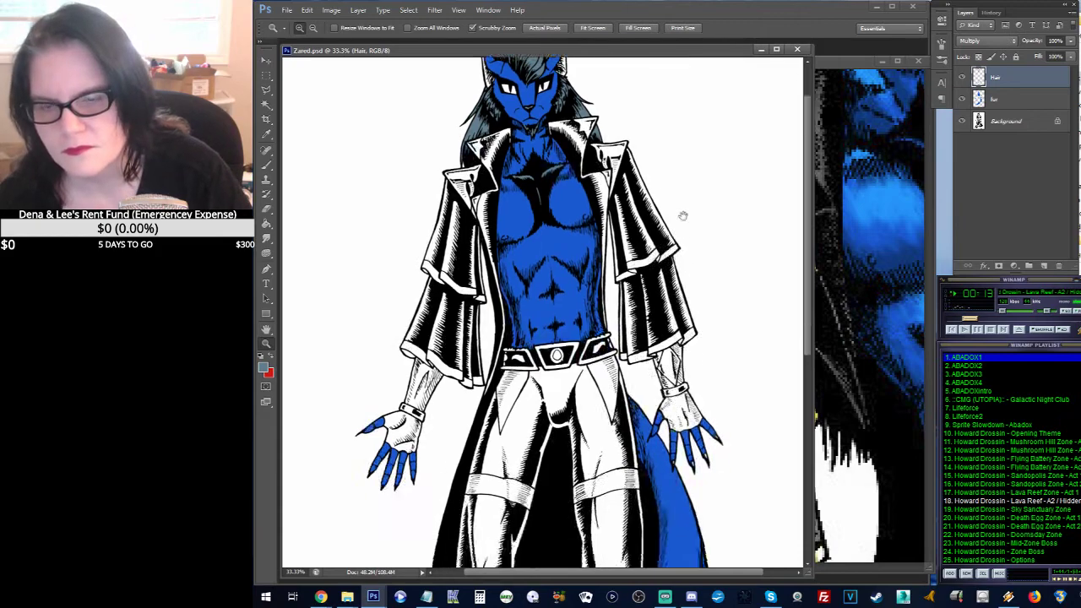
{"action": "mouse_move", "coordinate": [652, 291]}
{"action": "left_mouse_down"}
{"action": "mouse_move", "coordinate": [659, 173]}
{"action": "mouse_move", "coordinate": [687, 113]}
{"action": "mouse_move", "coordinate": [680, 325]}
{"action": "left_mouse_up"}
{"action": "left_click_drag", "start_coordinate": [664, 201], "coordinate": [638, 304]}
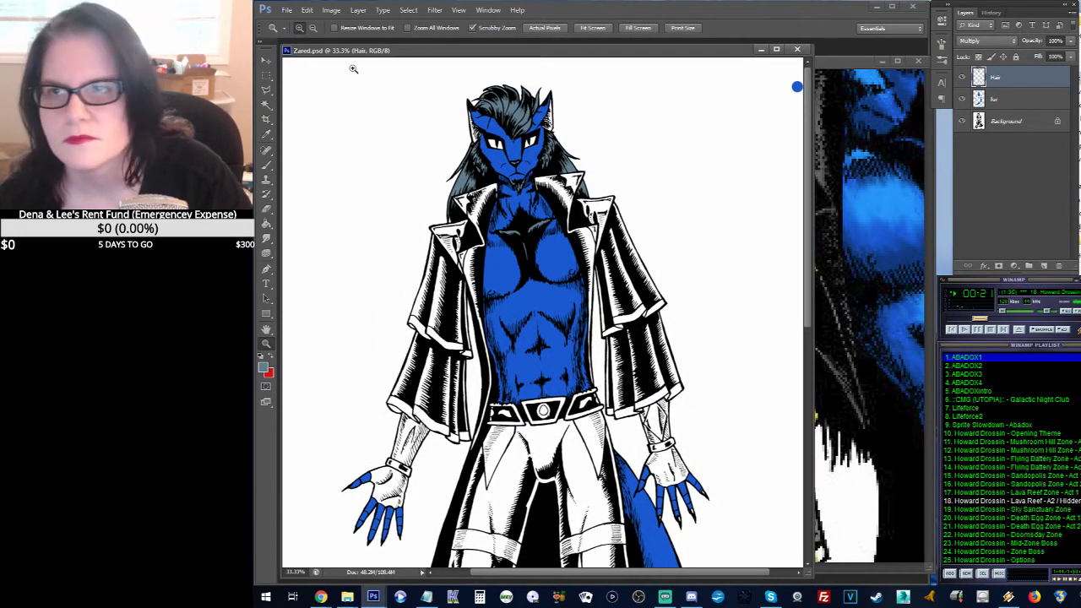
{"action": "left_click", "coordinate": [358, 9]}
{"action": "mouse_move", "coordinate": [488, 9]}
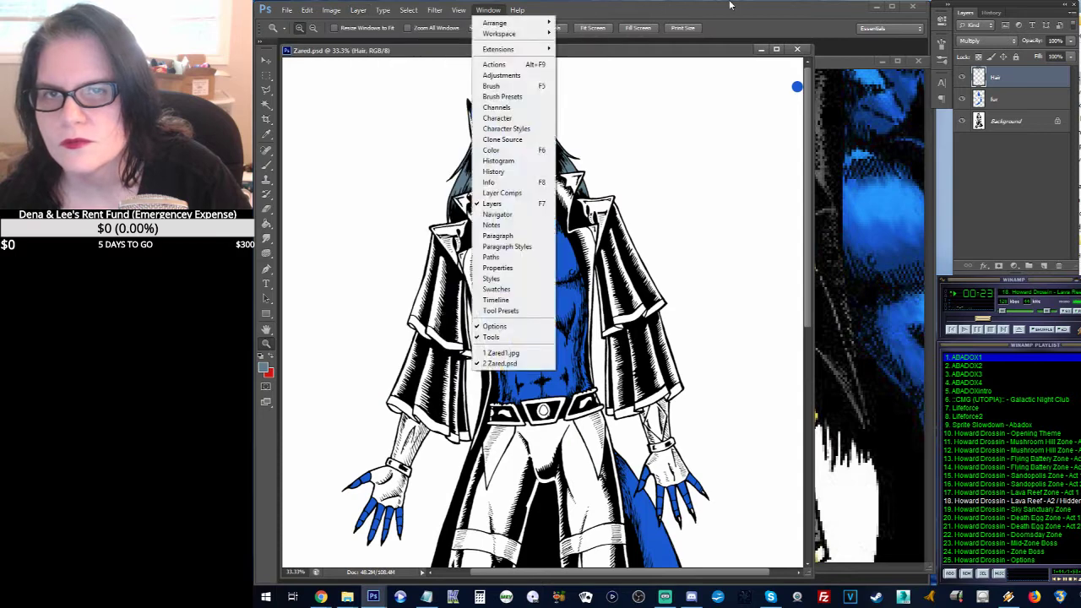
{"action": "left_click", "coordinate": [731, 6]}
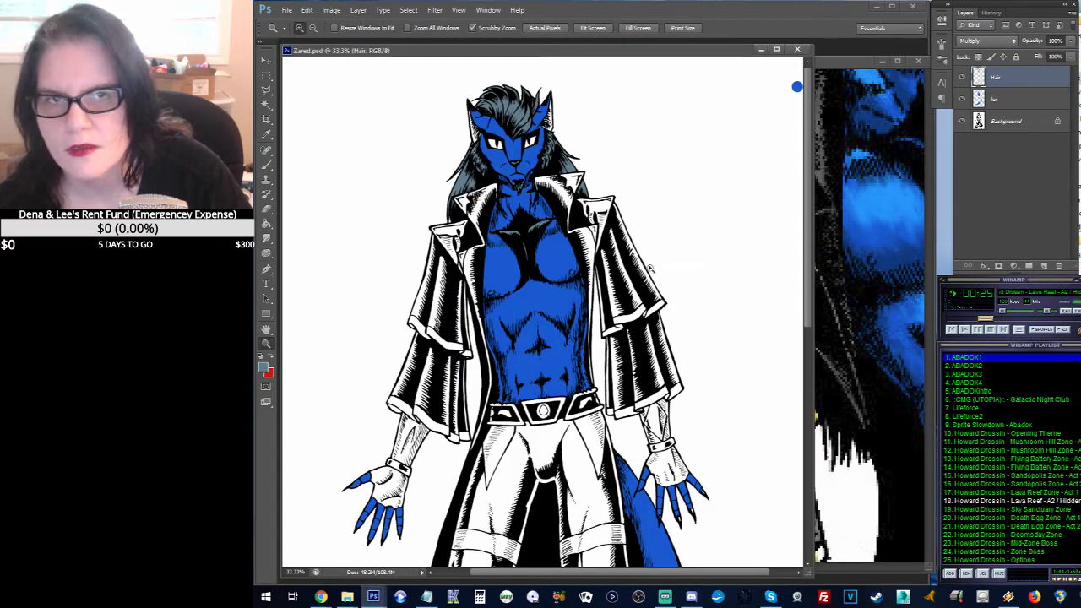
{"action": "left_click_drag", "start_coordinate": [695, 574], "coordinate": [718, 574]}
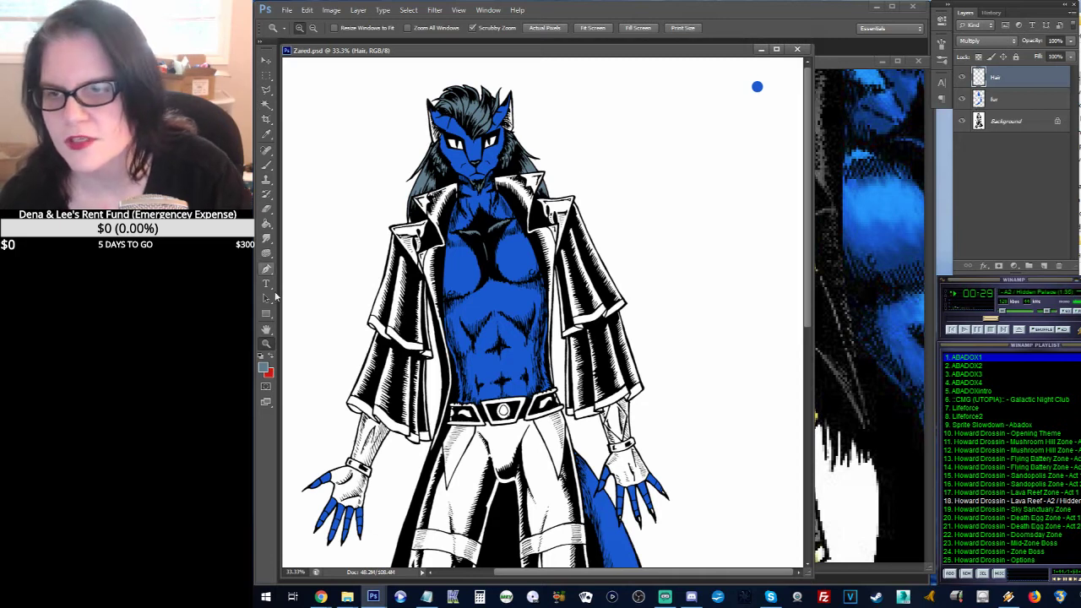
{"action": "left_click", "coordinate": [266, 165]}
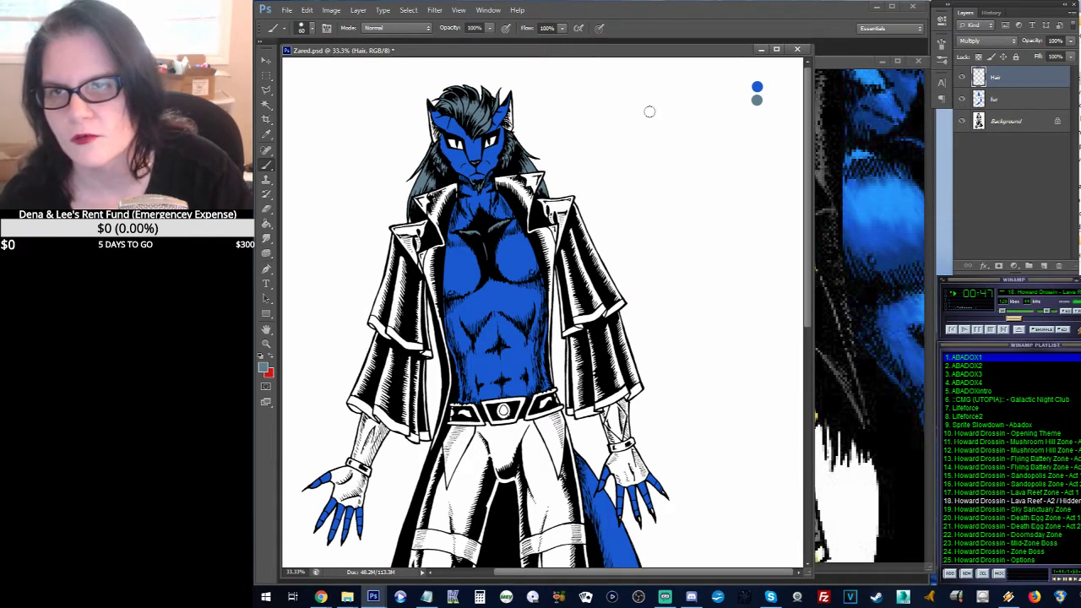
Step: Sample the dark grey 4b4b4b from the upper coat sleeve in Zared1.jpg as the foreground colour
{"action": "left_click", "coordinate": [266, 342]}
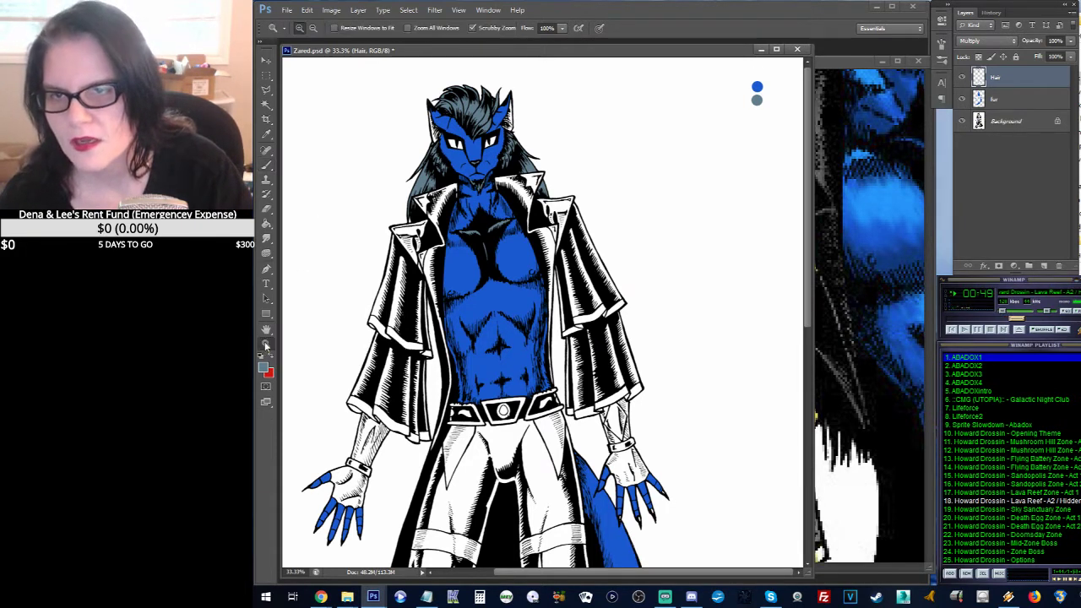
{"action": "left_click", "coordinate": [480, 228]}
{"action": "left_click", "coordinate": [480, 227]}
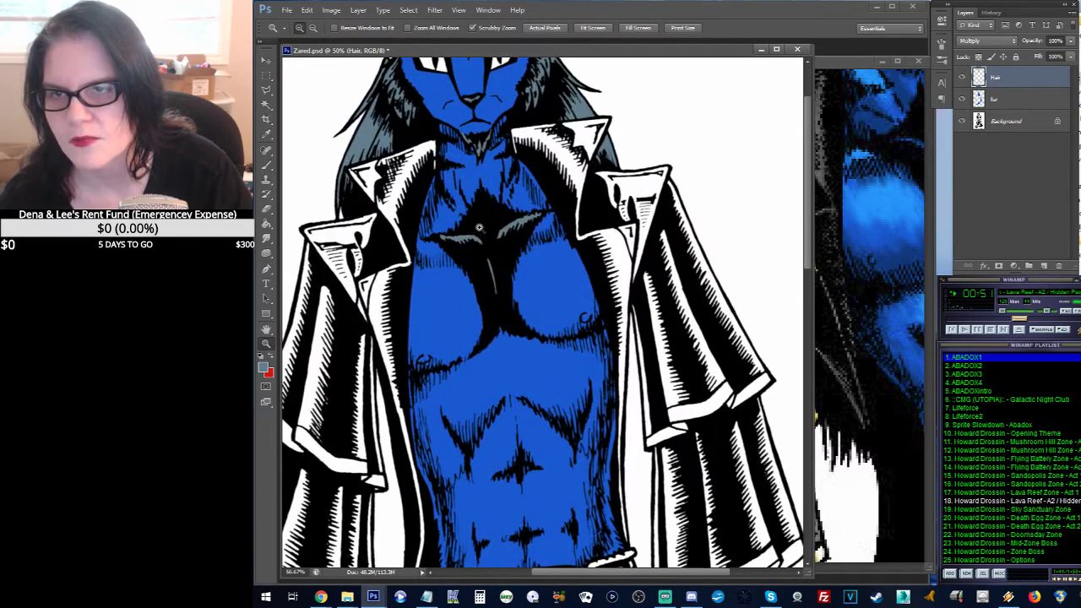
{"action": "left_click_drag", "start_coordinate": [479, 226], "coordinate": [605, 224]}
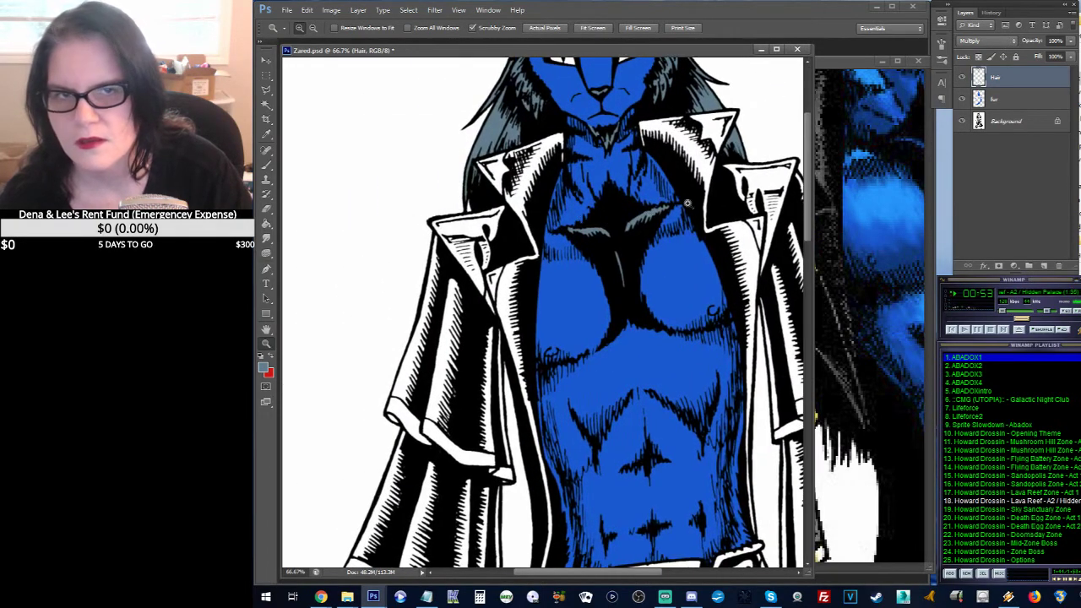
{"action": "left_click", "coordinate": [827, 71]}
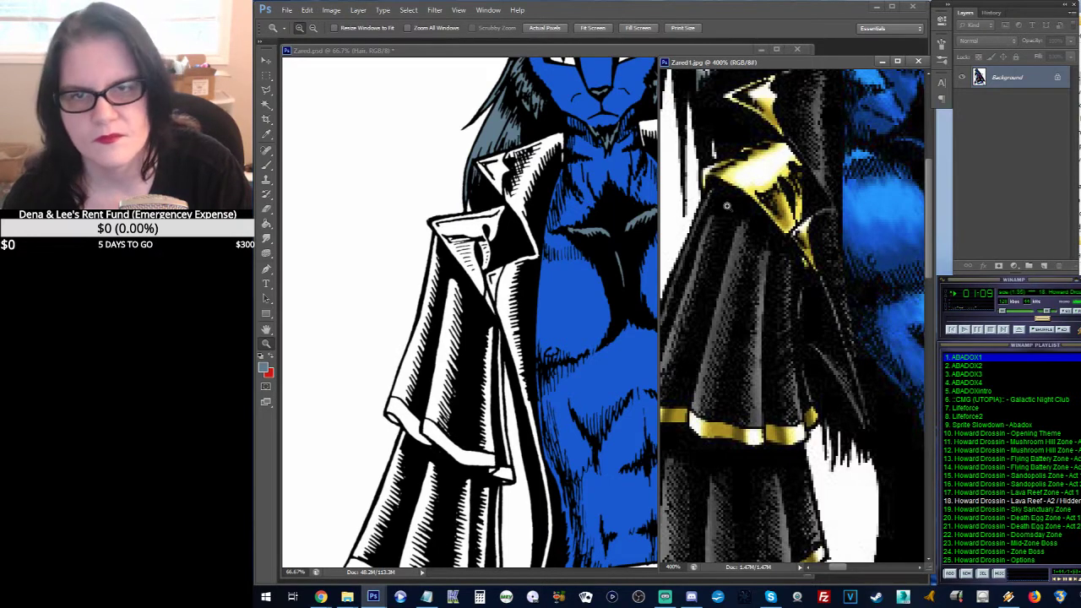
{"action": "scroll", "coordinate": [737, 196], "scroll_direction": "up", "scroll_amount": 1}
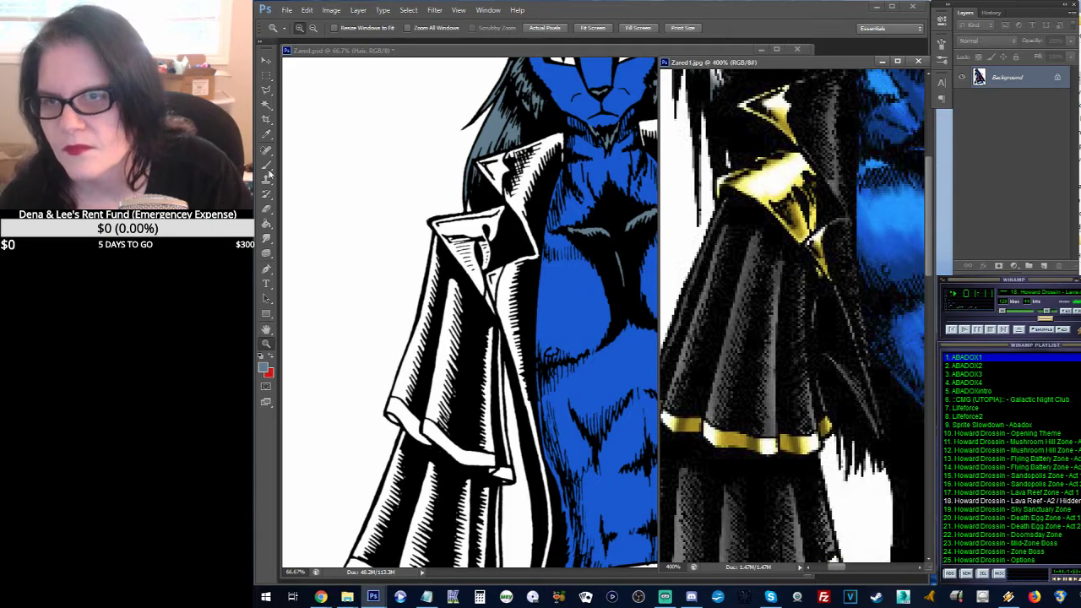
{"action": "left_click", "coordinate": [267, 135]}
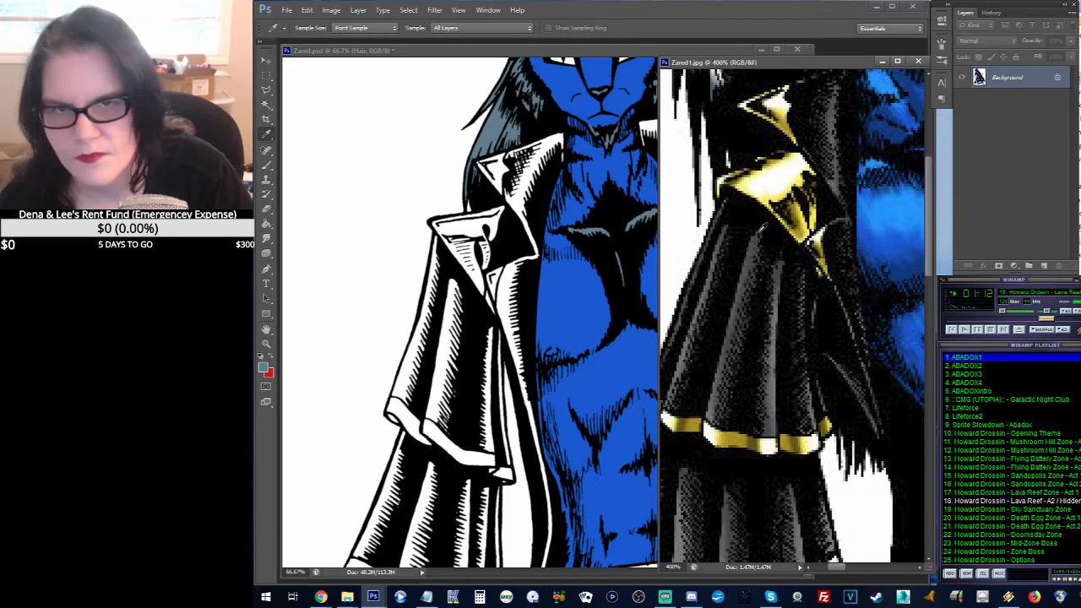
{"action": "left_click", "coordinate": [750, 263]}
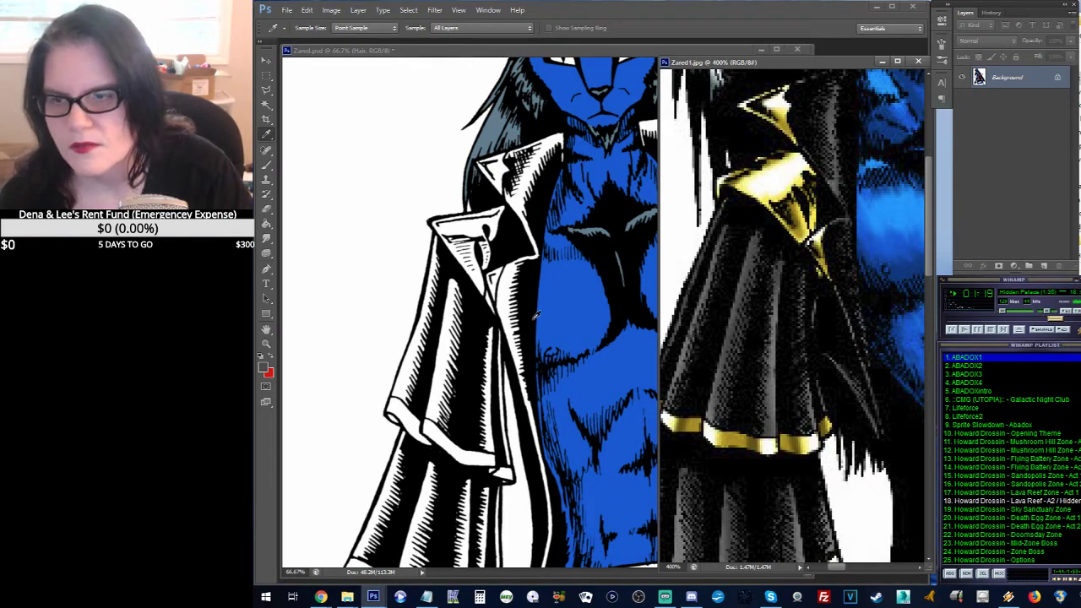
{"action": "left_click", "coordinate": [266, 369]}
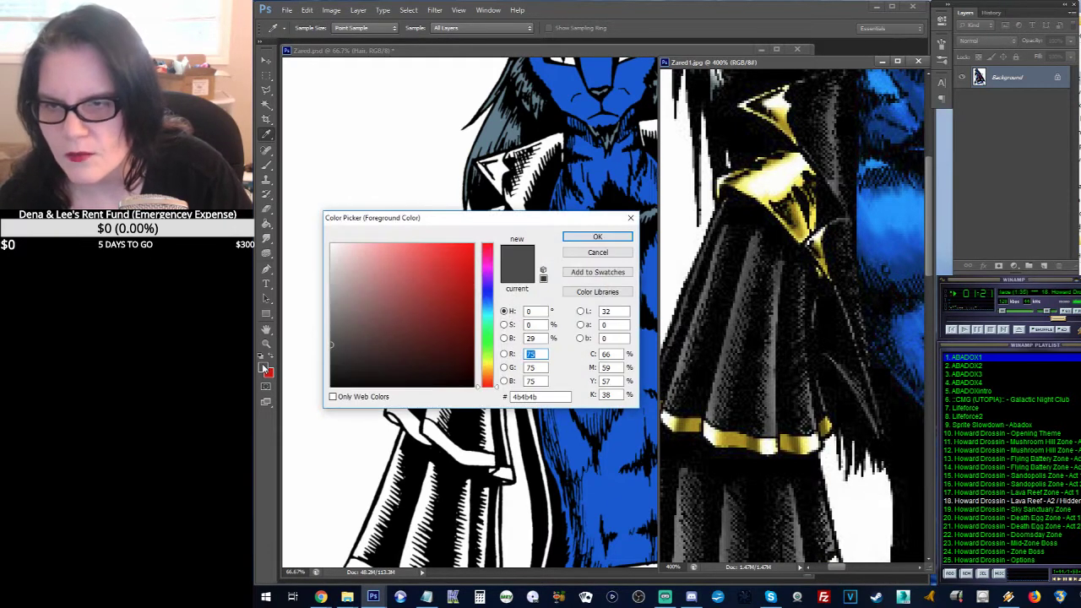
{"action": "left_click", "coordinate": [598, 252]}
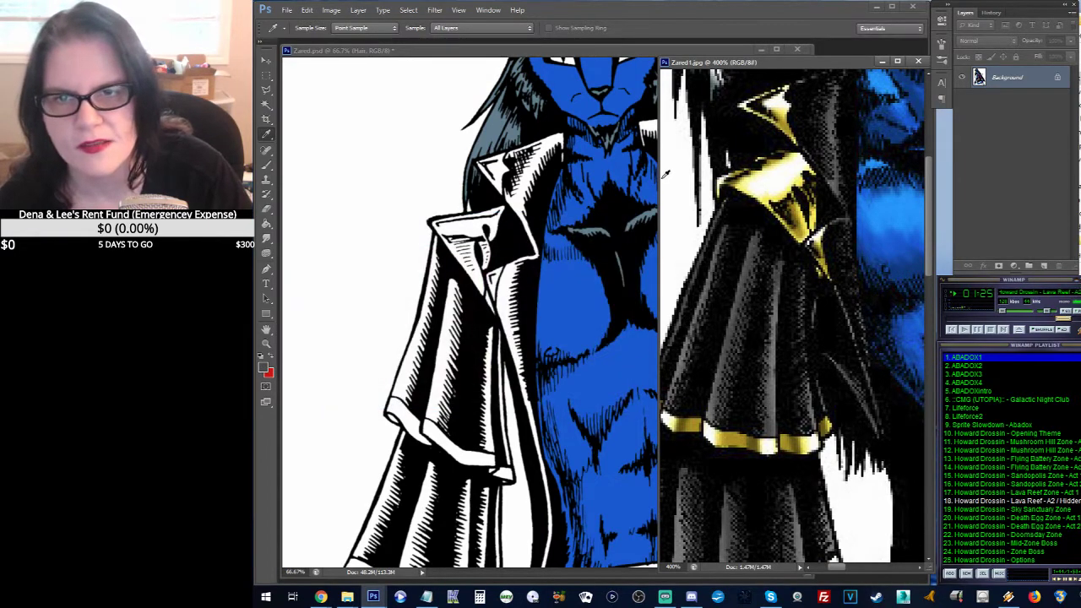
Step: Shift the Zared1.jpg reference aside, return to Zared.psd and add a new layer named Coat above Hair
{"action": "left_click_drag", "start_coordinate": [658, 179], "coordinate": [685, 178]}
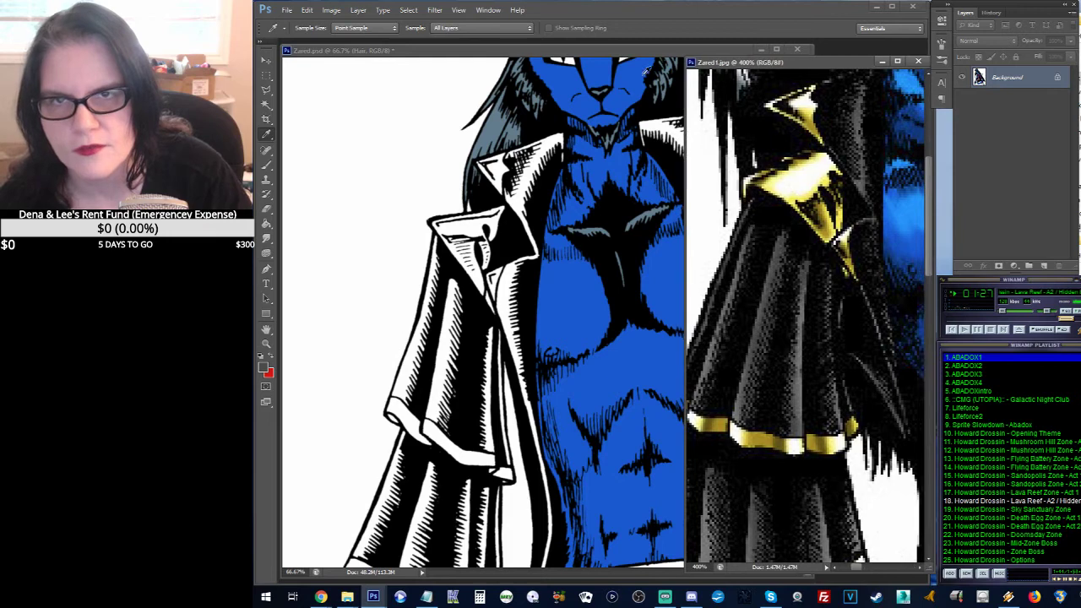
{"action": "left_click", "coordinate": [644, 56]}
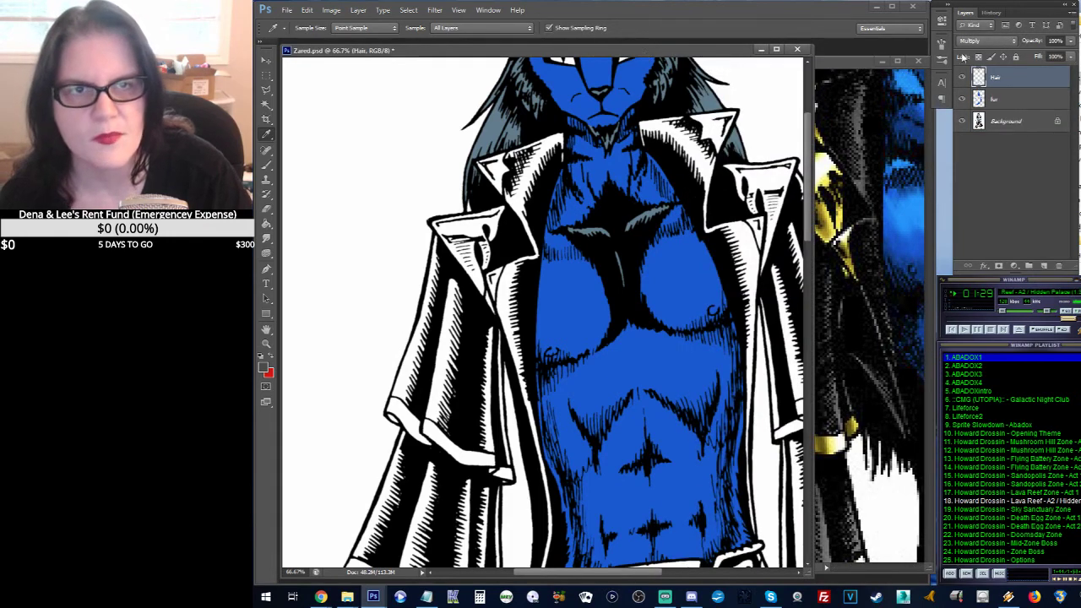
{"action": "left_click", "coordinate": [358, 11]}
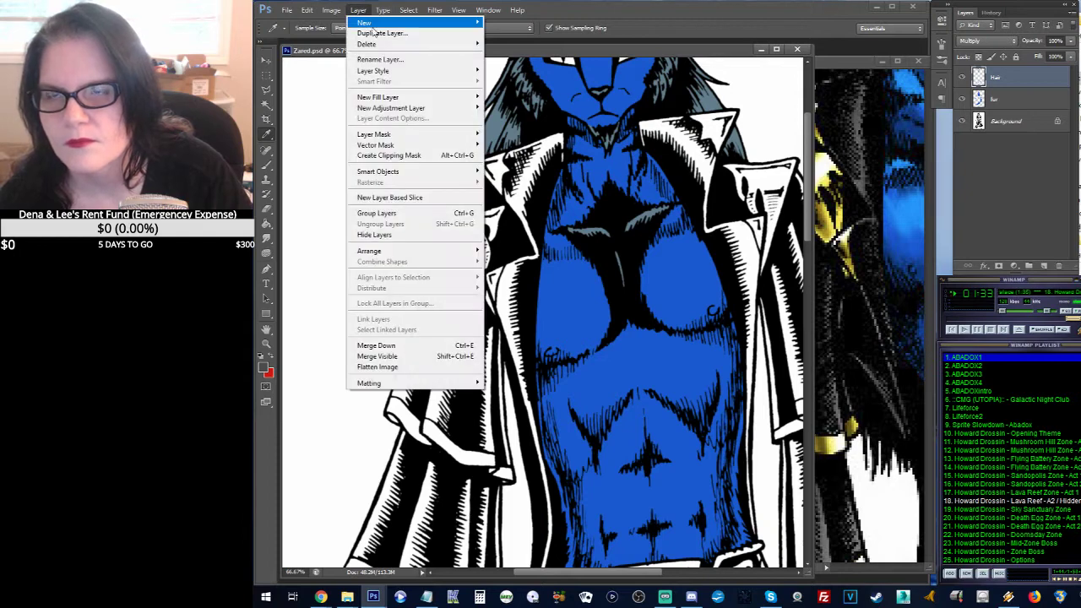
{"action": "mouse_move", "coordinate": [365, 22]}
{"action": "left_click", "coordinate": [490, 23]}
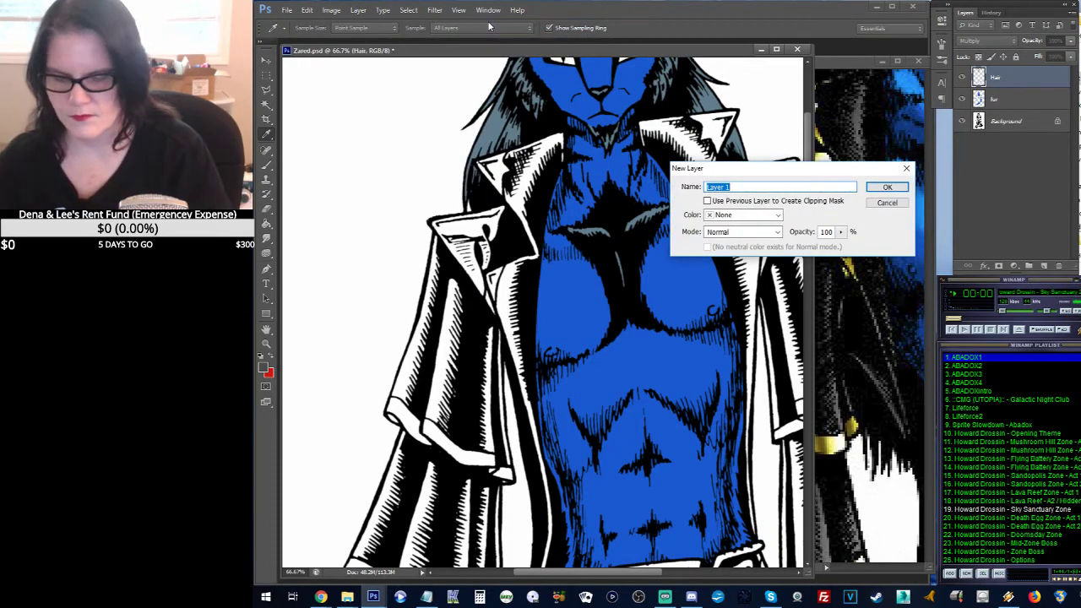
{"action": "type", "text": "Coat"}
{"action": "key", "text": "Return"}
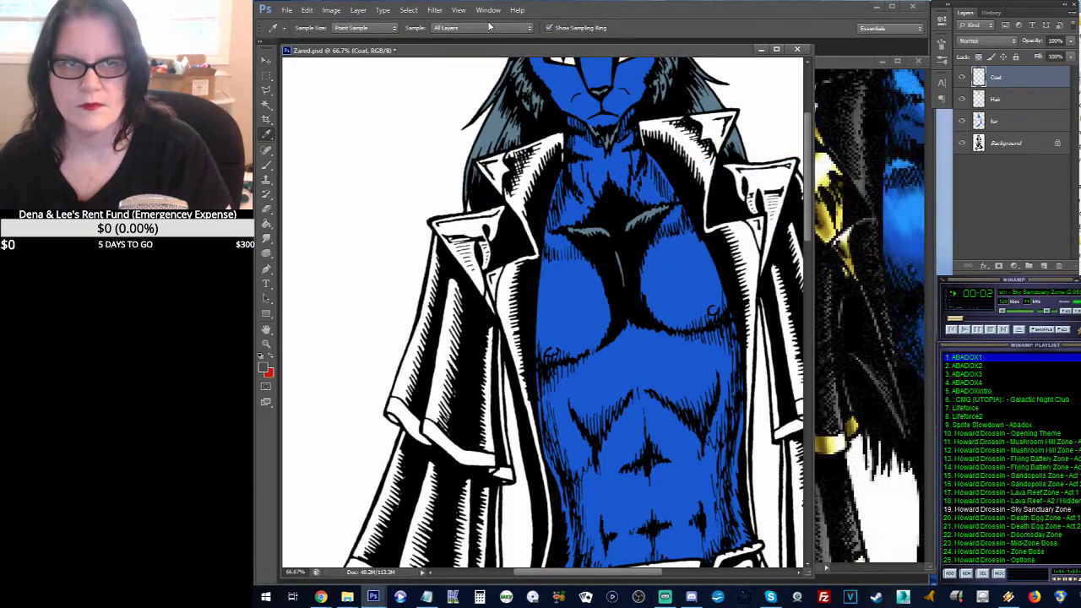
Step: Start a Polygonal Lasso outline around the left-hand coat collar, excluding its corner trim and passing loosely over the neck and chest
{"action": "left_click", "coordinate": [265, 344]}
{"action": "left_click", "coordinate": [567, 203]}
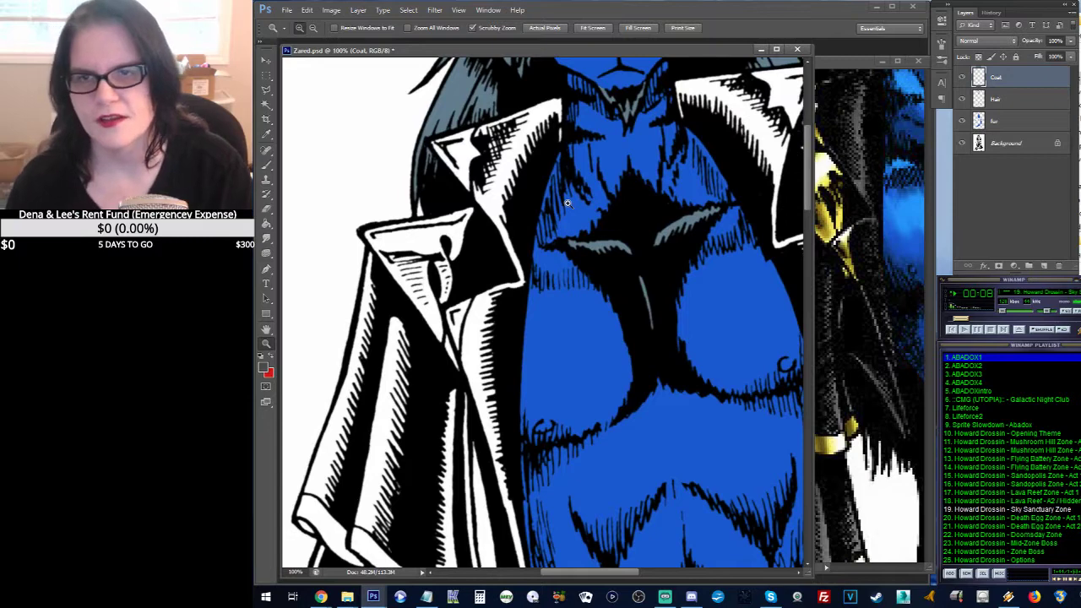
{"action": "scroll", "coordinate": [553, 219], "scroll_direction": "up", "scroll_amount": 3}
{"action": "left_click", "coordinate": [538, 234]}
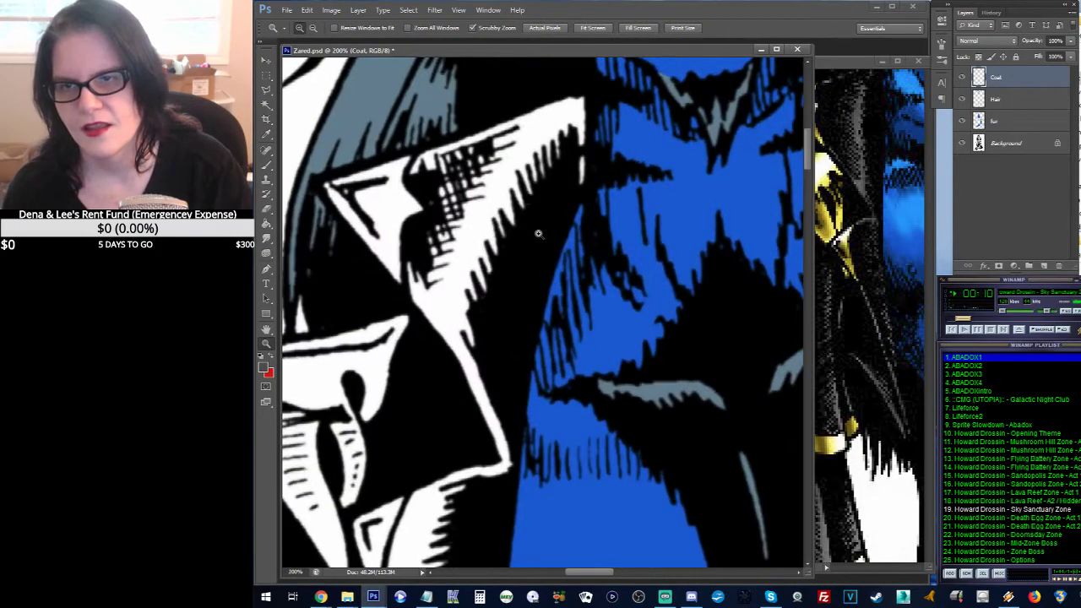
{"action": "left_click_drag", "start_coordinate": [540, 234], "coordinate": [549, 270]}
{"action": "left_click", "coordinate": [266, 89]}
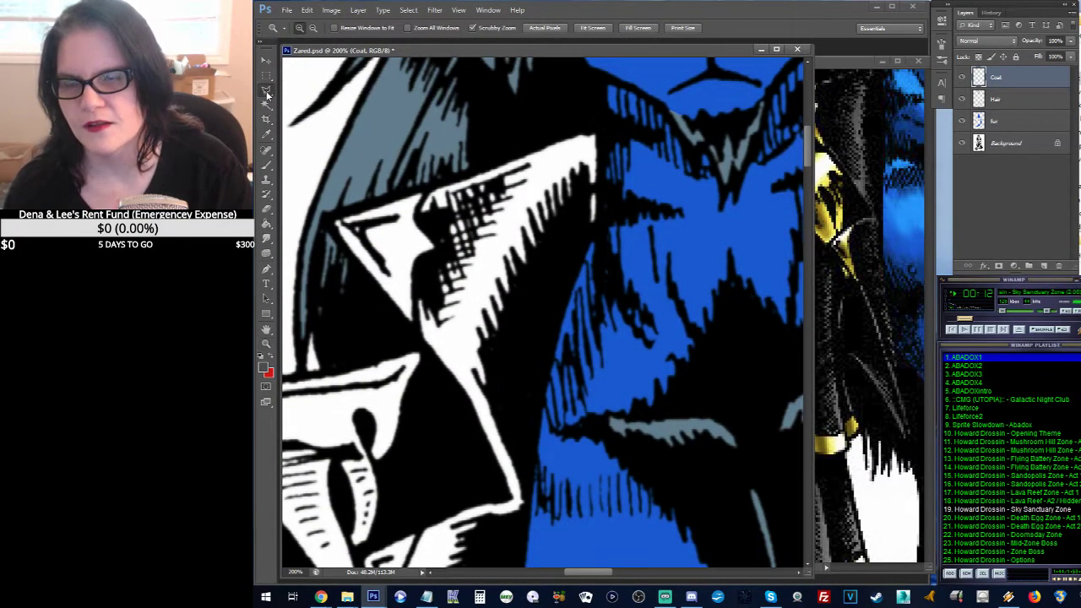
{"action": "left_click", "coordinate": [490, 478]}
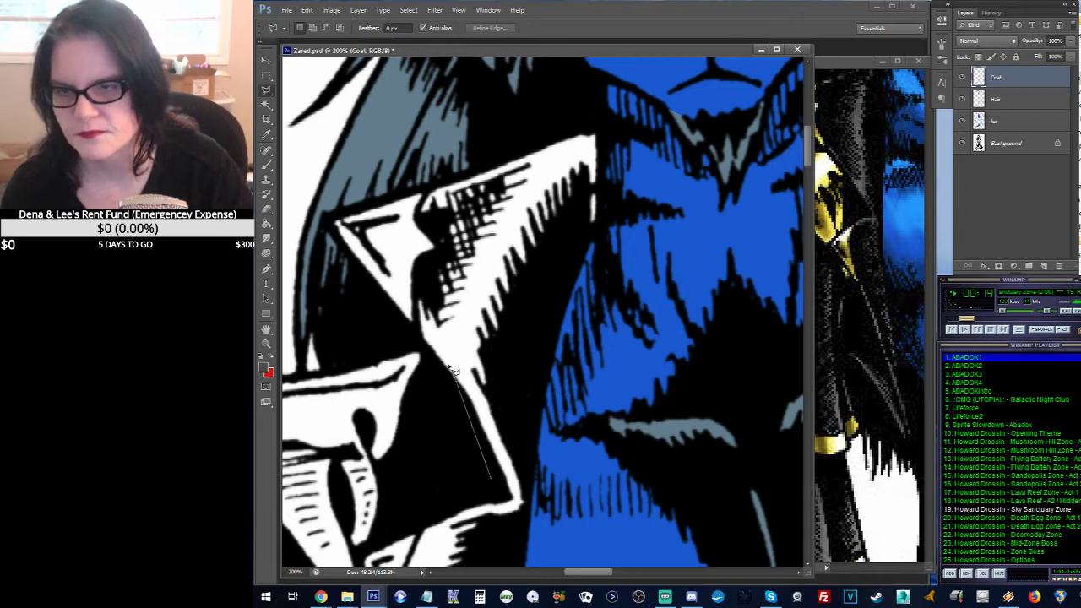
{"action": "left_click", "coordinate": [418, 325]}
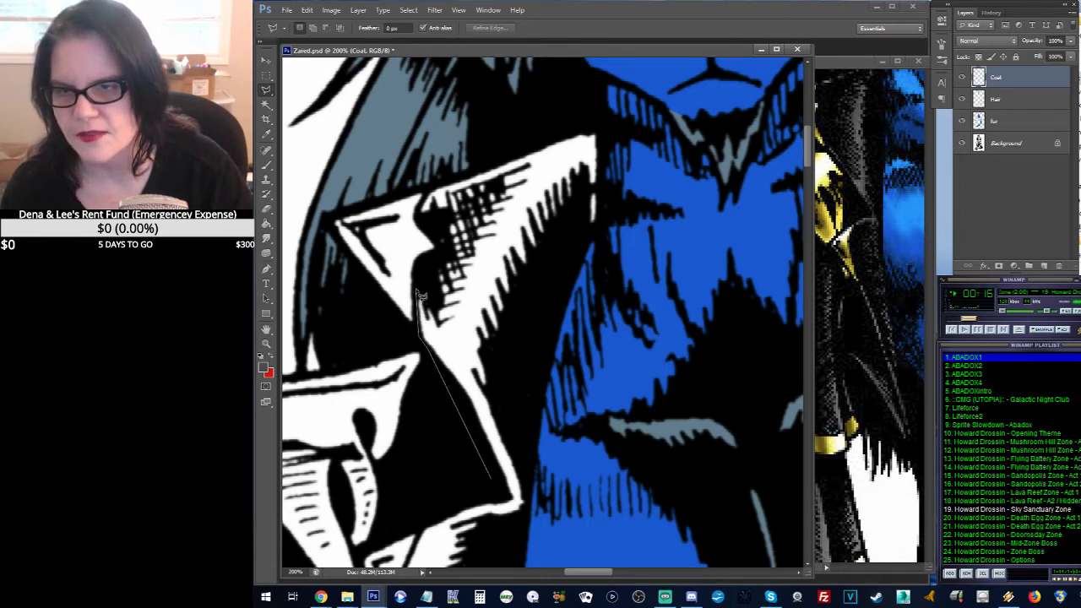
{"action": "left_click", "coordinate": [415, 278]}
{"action": "left_click", "coordinate": [441, 242]}
{"action": "left_click", "coordinate": [418, 211]}
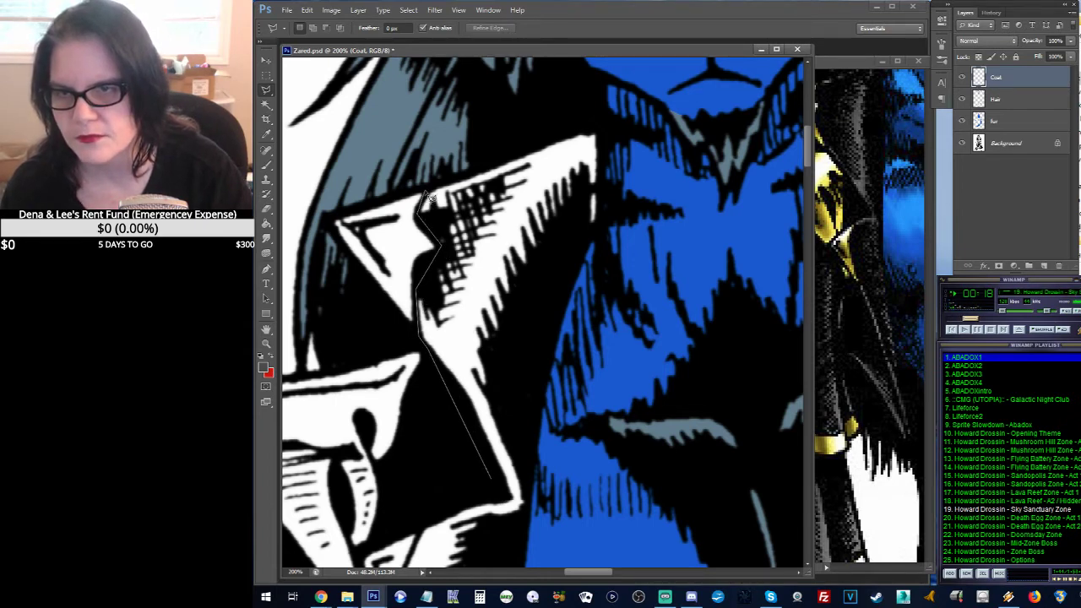
{"action": "left_click", "coordinate": [452, 140]}
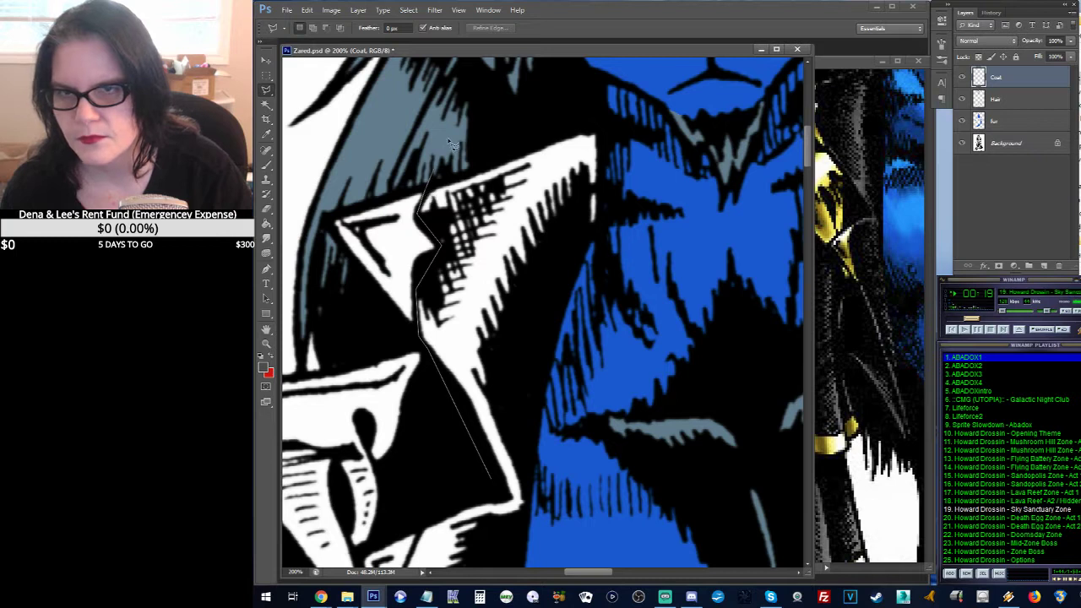
{"action": "left_click", "coordinate": [595, 122]}
{"action": "left_click", "coordinate": [663, 200]}
{"action": "left_click", "coordinate": [578, 371]}
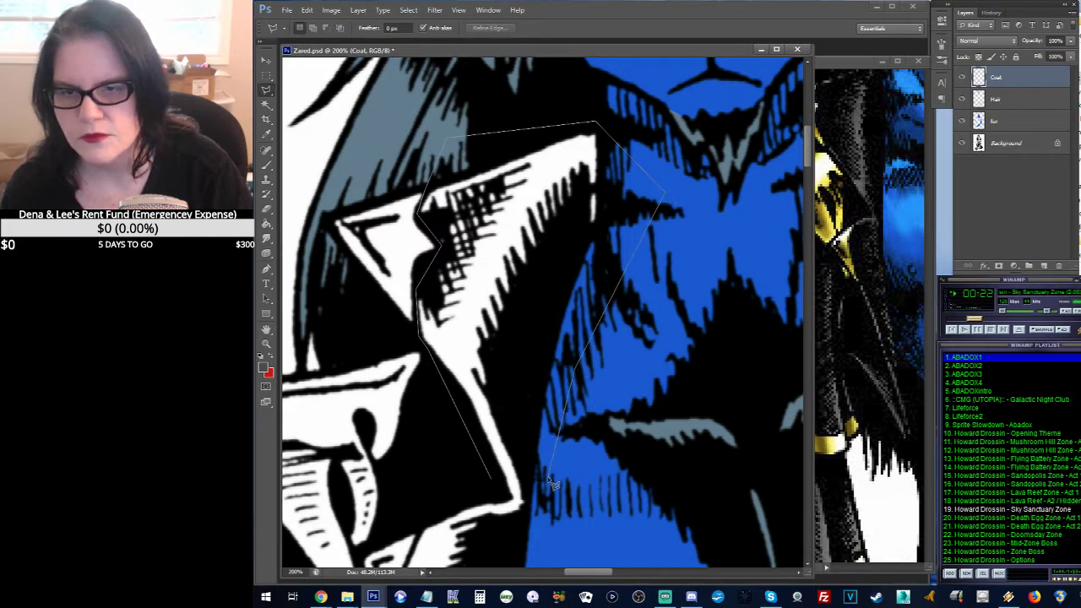
{"action": "left_click", "coordinate": [550, 490]}
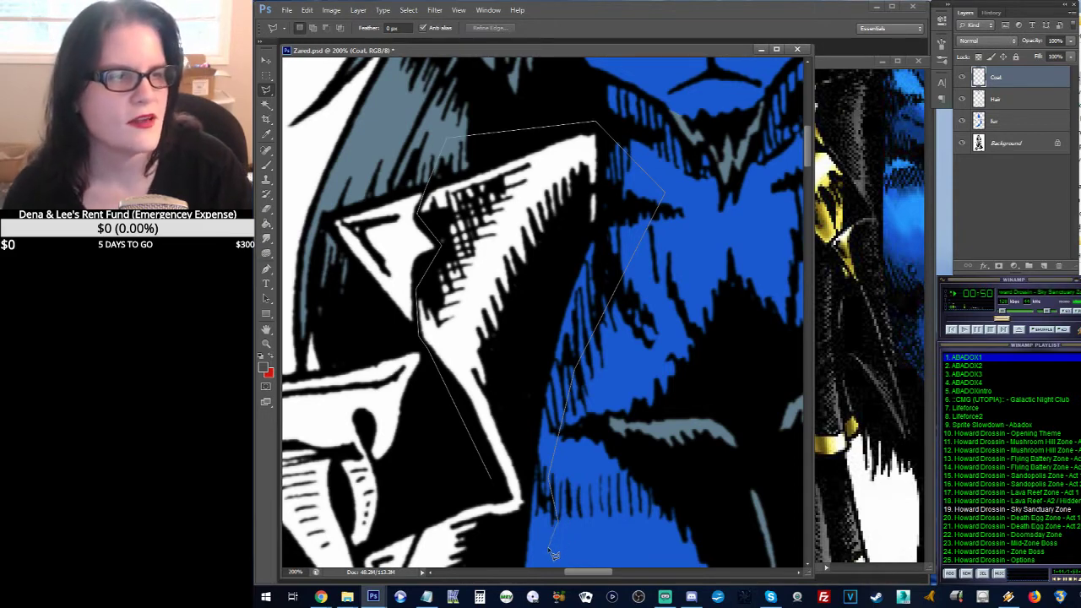
Step: Continue the lasso outline down the left-hand coat opening, along the torso and past the belt to the upper thigh
{"action": "mouse_move", "coordinate": [547, 546]}
{"action": "left_mouse_down"}
{"action": "mouse_move", "coordinate": [546, 458]}
{"action": "mouse_move", "coordinate": [574, 244]}
{"action": "mouse_move", "coordinate": [572, 275]}
{"action": "left_mouse_up"}
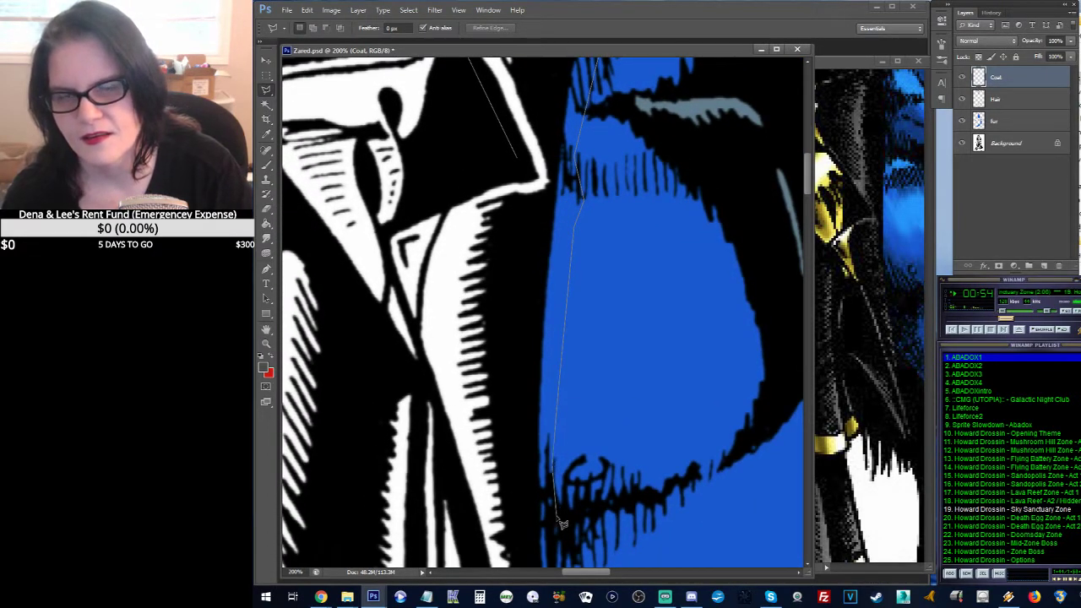
{"action": "left_click_drag", "start_coordinate": [554, 514], "coordinate": [537, 343]}
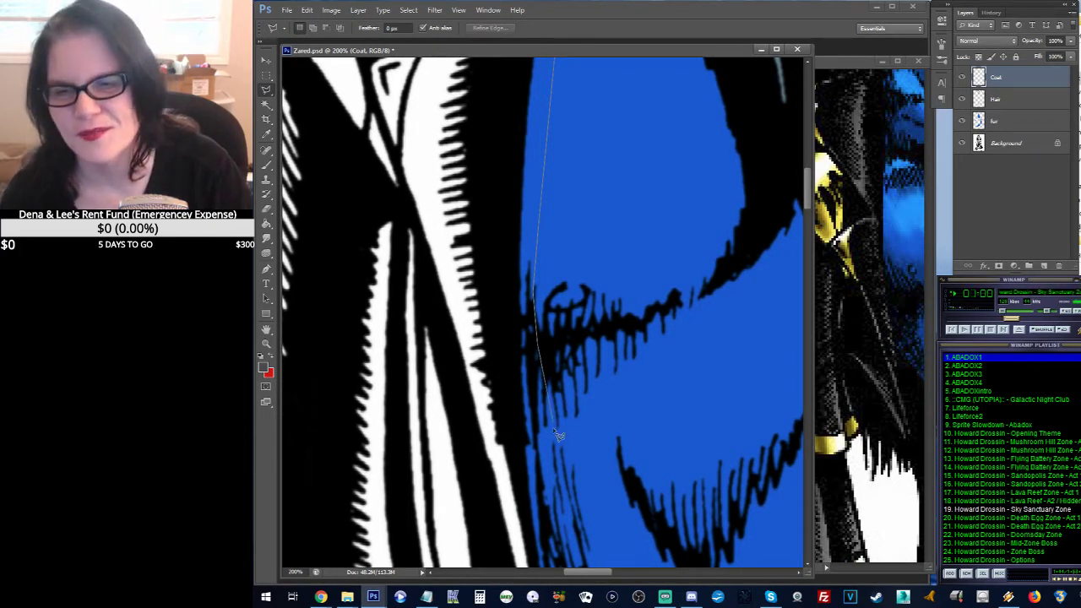
{"action": "scroll", "coordinate": [555, 506], "scroll_direction": "down", "scroll_amount": 5}
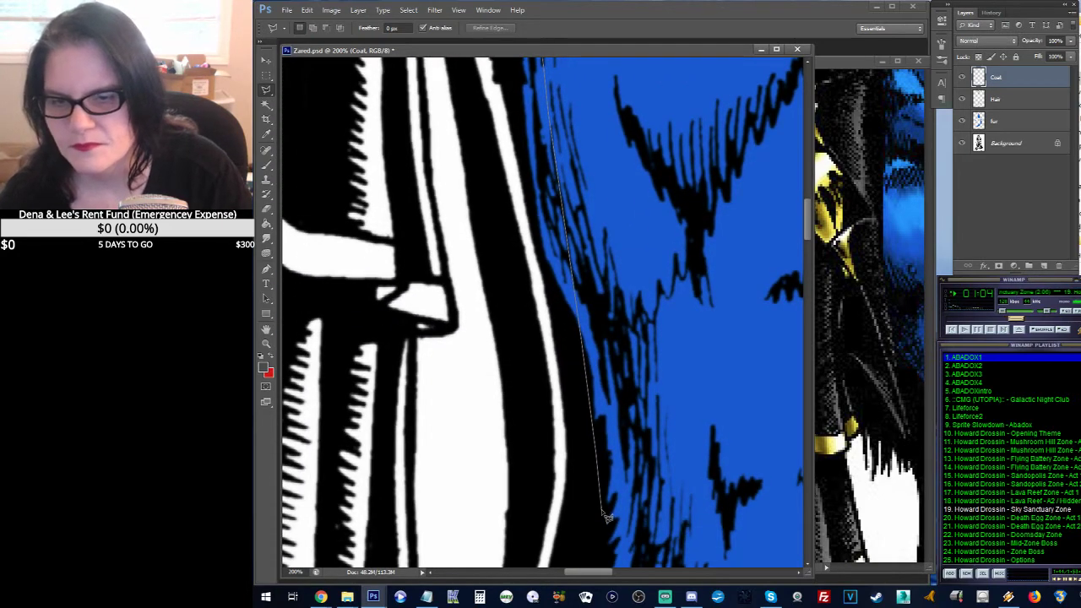
{"action": "left_click_drag", "start_coordinate": [600, 439], "coordinate": [584, 148]}
{"action": "left_click", "coordinate": [589, 218]}
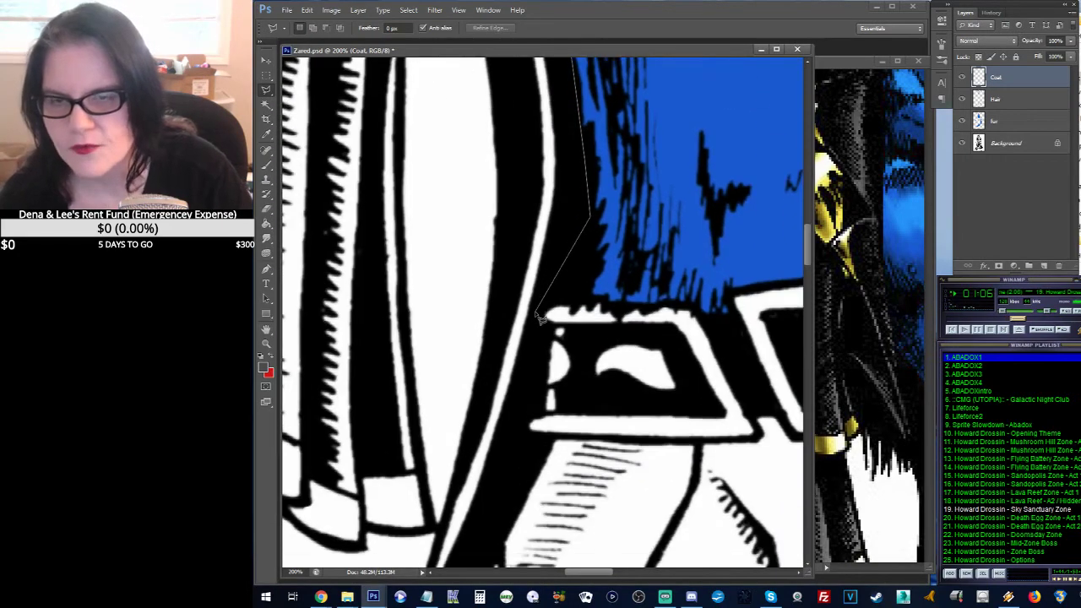
{"action": "left_click", "coordinate": [535, 311]}
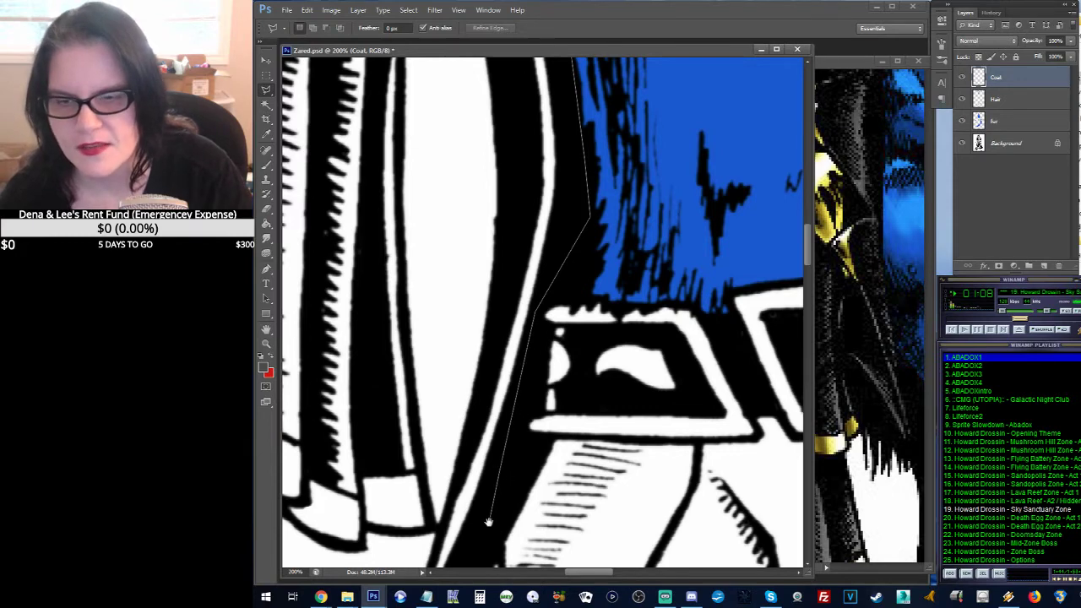
{"action": "left_click_drag", "start_coordinate": [490, 520], "coordinate": [541, 358]}
{"action": "left_click_drag", "start_coordinate": [549, 316], "coordinate": [566, 245]}
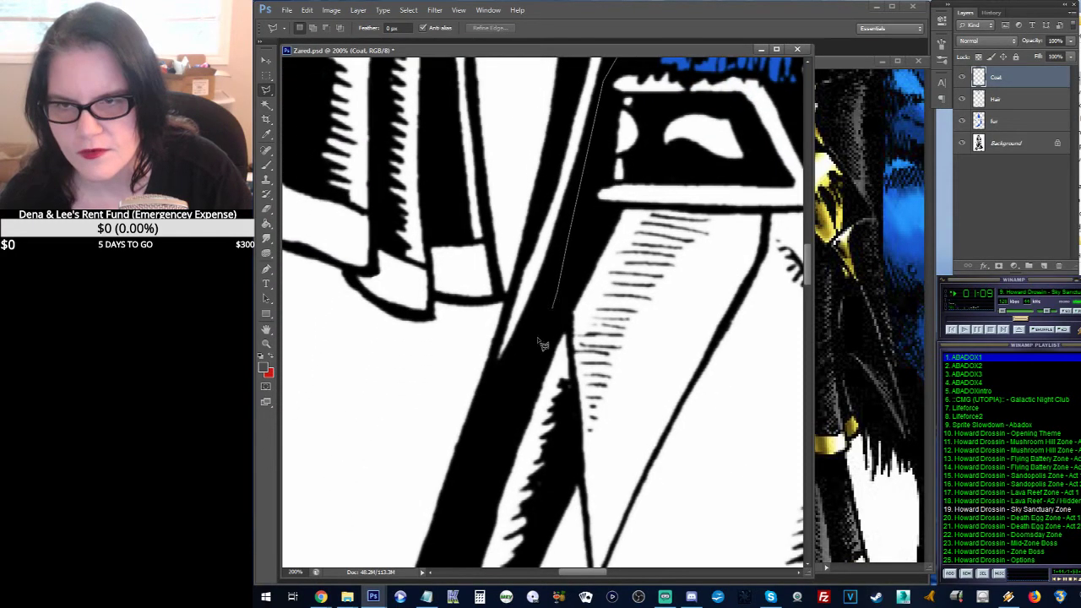
Step: Carry the lasso outline back up the front panel and around the upper sleeve inside the trim, closing the selection at the collar
{"action": "left_click", "coordinate": [483, 411]}
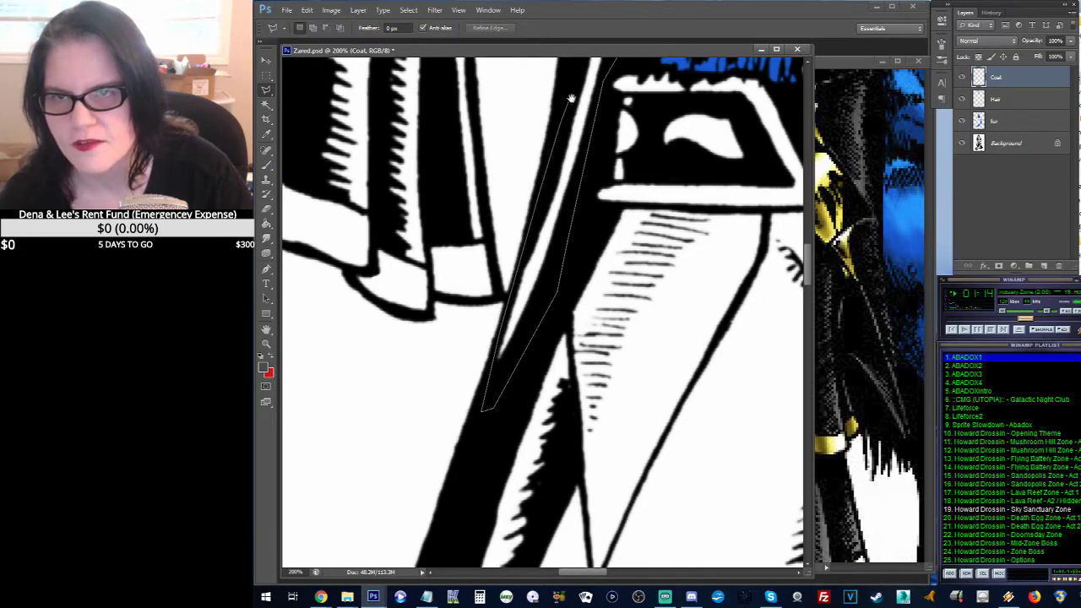
{"action": "left_click_drag", "start_coordinate": [574, 91], "coordinate": [523, 525]}
{"action": "left_click", "coordinate": [545, 327]}
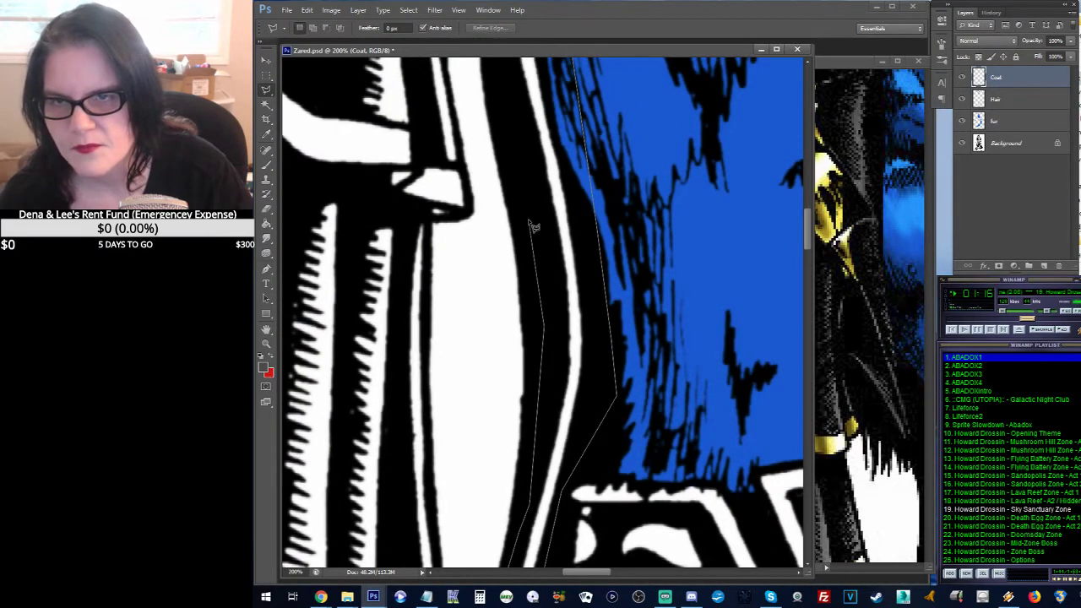
{"action": "left_click_drag", "start_coordinate": [509, 181], "coordinate": [473, 384]}
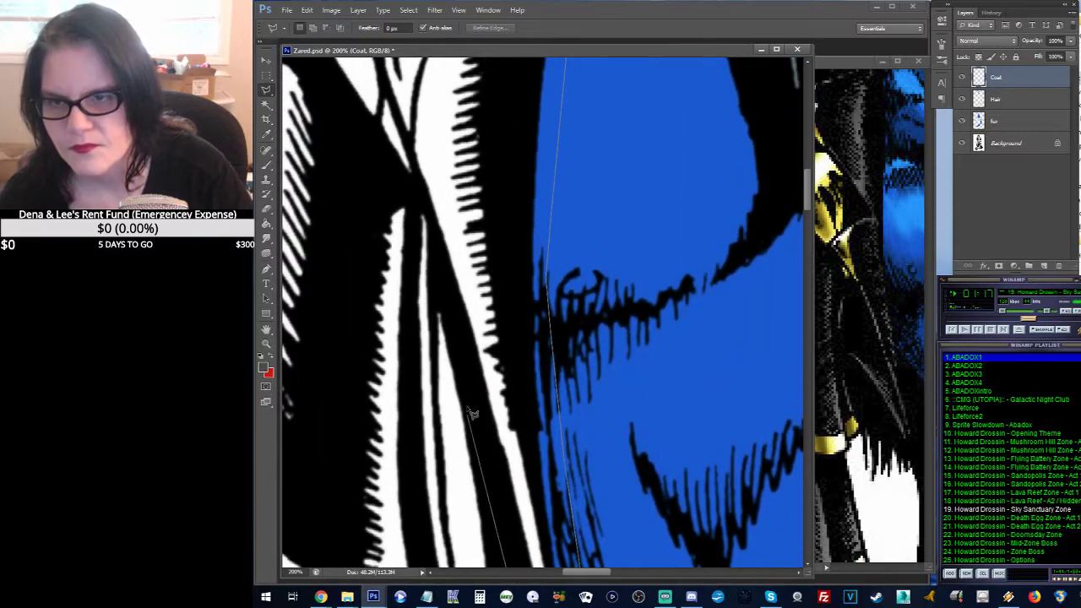
{"action": "mouse_move", "coordinate": [447, 296]}
{"action": "left_mouse_down"}
{"action": "mouse_move", "coordinate": [445, 524]}
{"action": "mouse_move", "coordinate": [467, 230]}
{"action": "mouse_move", "coordinate": [473, 240]}
{"action": "mouse_move", "coordinate": [483, 342]}
{"action": "mouse_move", "coordinate": [436, 304]}
{"action": "mouse_move", "coordinate": [298, 254]}
{"action": "mouse_move", "coordinate": [450, 332]}
{"action": "mouse_move", "coordinate": [546, 404]}
{"action": "mouse_move", "coordinate": [399, 285]}
{"action": "mouse_move", "coordinate": [366, 277]}
{"action": "mouse_move", "coordinate": [440, 85]}
{"action": "left_mouse_up"}
{"action": "scroll", "coordinate": [414, 380], "scroll_direction": "up", "scroll_amount": 8}
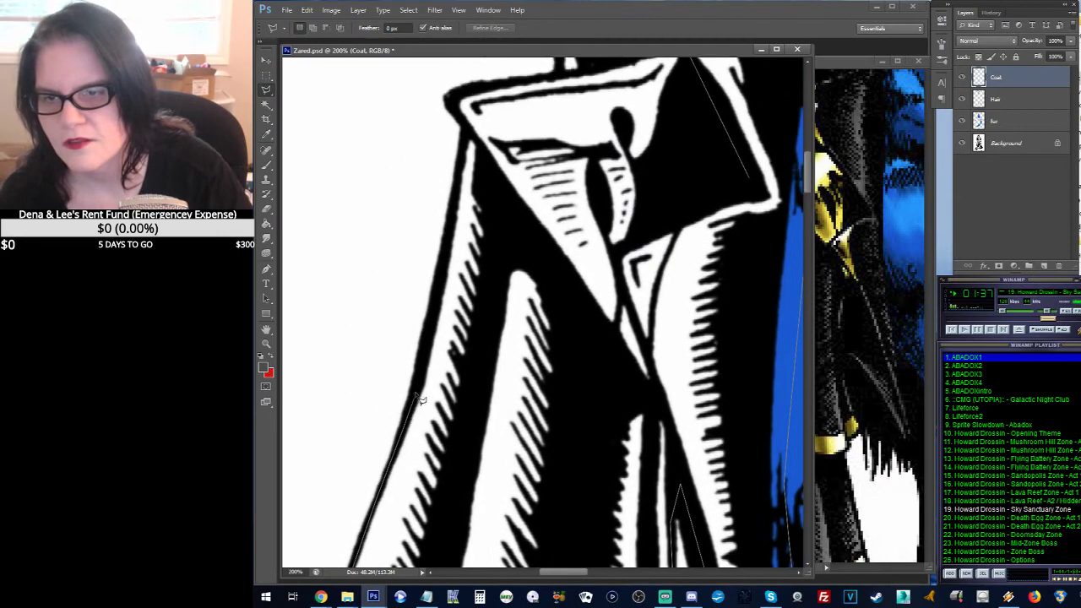
{"action": "mouse_move", "coordinate": [420, 380]}
{"action": "left_mouse_down"}
{"action": "mouse_move", "coordinate": [473, 135]}
{"action": "mouse_move", "coordinate": [609, 363]}
{"action": "mouse_move", "coordinate": [579, 362]}
{"action": "mouse_move", "coordinate": [501, 420]}
{"action": "mouse_move", "coordinate": [446, 439]}
{"action": "mouse_move", "coordinate": [447, 454]}
{"action": "mouse_move", "coordinate": [456, 423]}
{"action": "mouse_move", "coordinate": [469, 426]}
{"action": "mouse_move", "coordinate": [415, 391]}
{"action": "mouse_move", "coordinate": [466, 444]}
{"action": "mouse_move", "coordinate": [452, 432]}
{"action": "mouse_move", "coordinate": [461, 392]}
{"action": "mouse_move", "coordinate": [475, 435]}
{"action": "mouse_move", "coordinate": [495, 405]}
{"action": "mouse_move", "coordinate": [488, 435]}
{"action": "mouse_move", "coordinate": [509, 336]}
{"action": "mouse_move", "coordinate": [543, 292]}
{"action": "left_mouse_up"}
{"action": "key", "text": "space"}
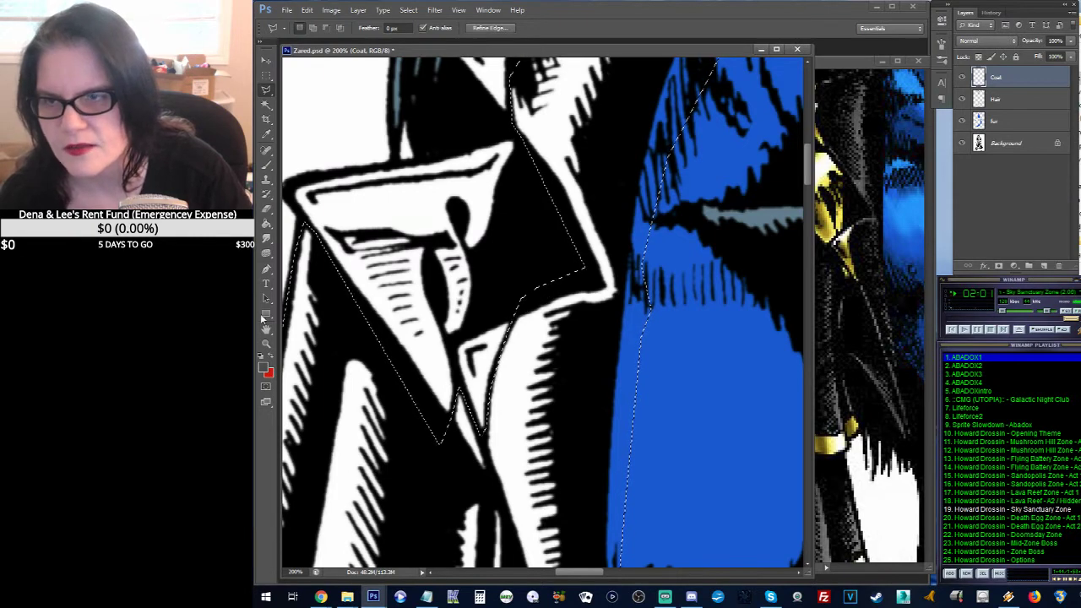
Step: Fill the selected collar, front panel and upper sleeve with the dark grey foreground colour, and set the Coat layer to Multiply
{"action": "left_click", "coordinate": [266, 344]}
{"action": "left_click", "coordinate": [559, 295], "text": "alt"}
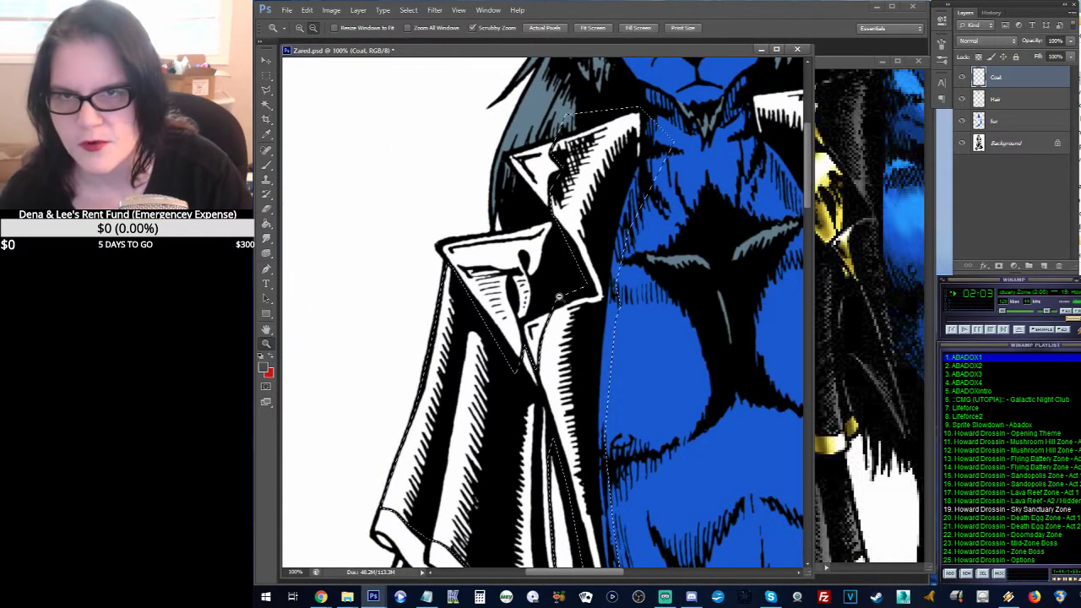
{"action": "left_click", "coordinate": [559, 295], "text": "alt"}
{"action": "left_click_drag", "start_coordinate": [676, 449], "coordinate": [535, 282]}
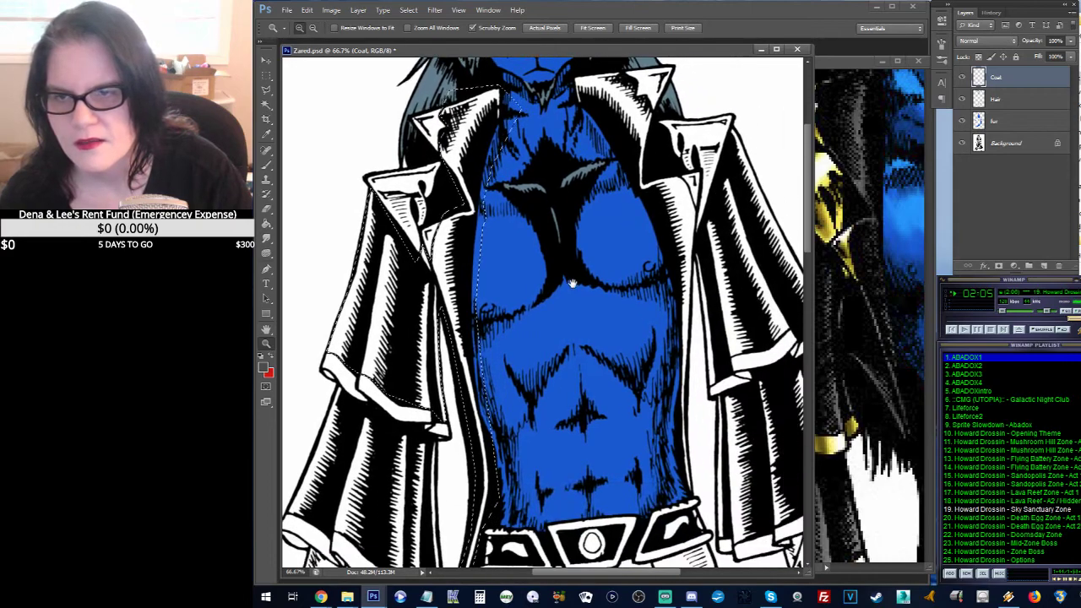
{"action": "left_click_drag", "start_coordinate": [595, 361], "coordinate": [540, 389]}
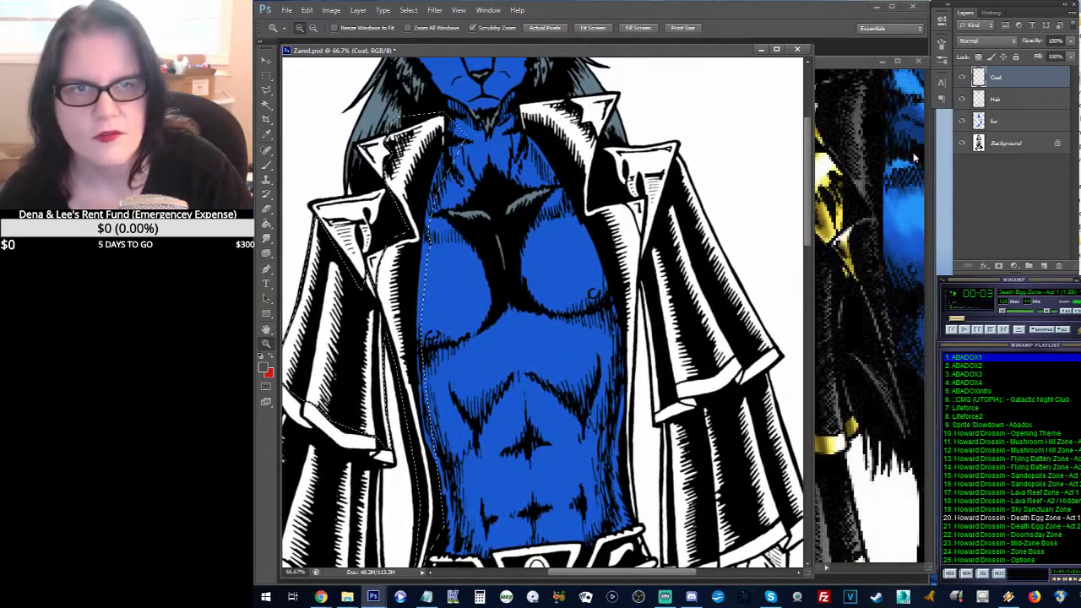
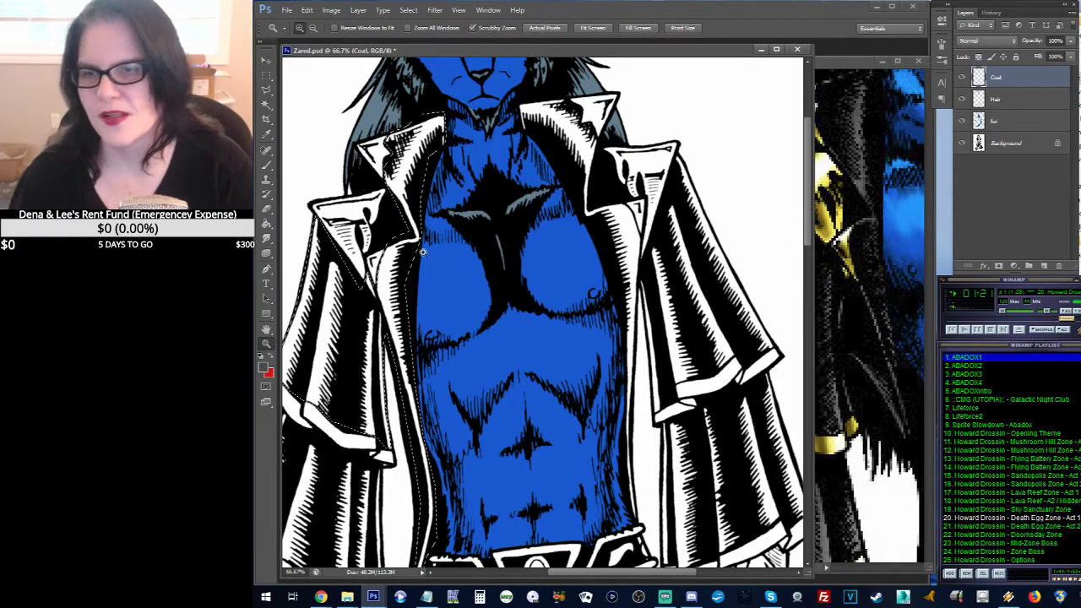
{"action": "left_click_drag", "start_coordinate": [423, 252], "coordinate": [486, 327]}
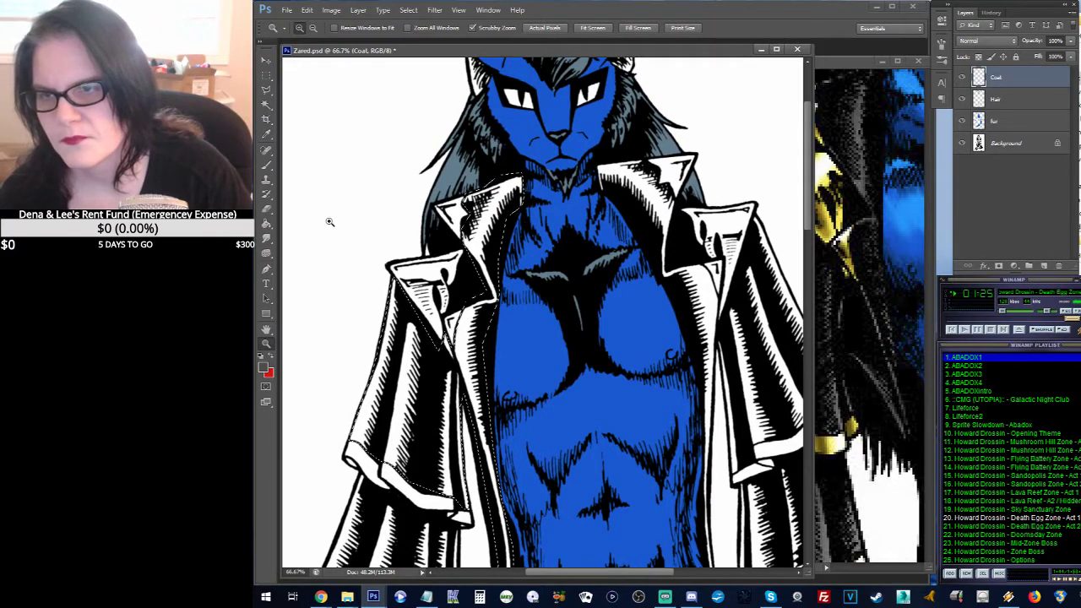
{"action": "left_click", "coordinate": [266, 225]}
{"action": "left_click", "coordinate": [489, 218]}
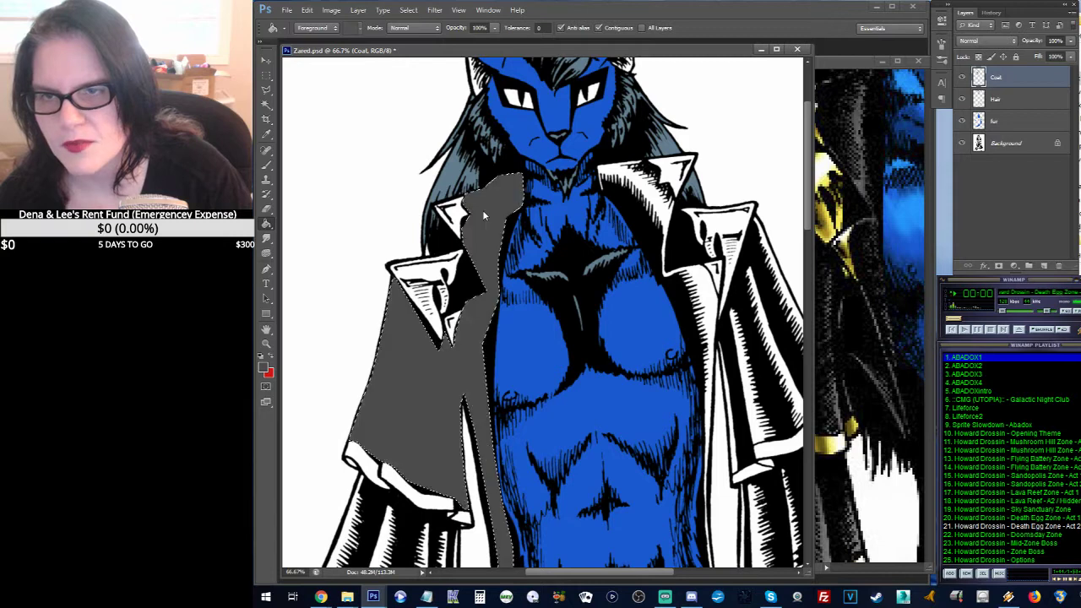
{"action": "left_click", "coordinate": [1009, 42]}
{"action": "left_click", "coordinate": [985, 89]}
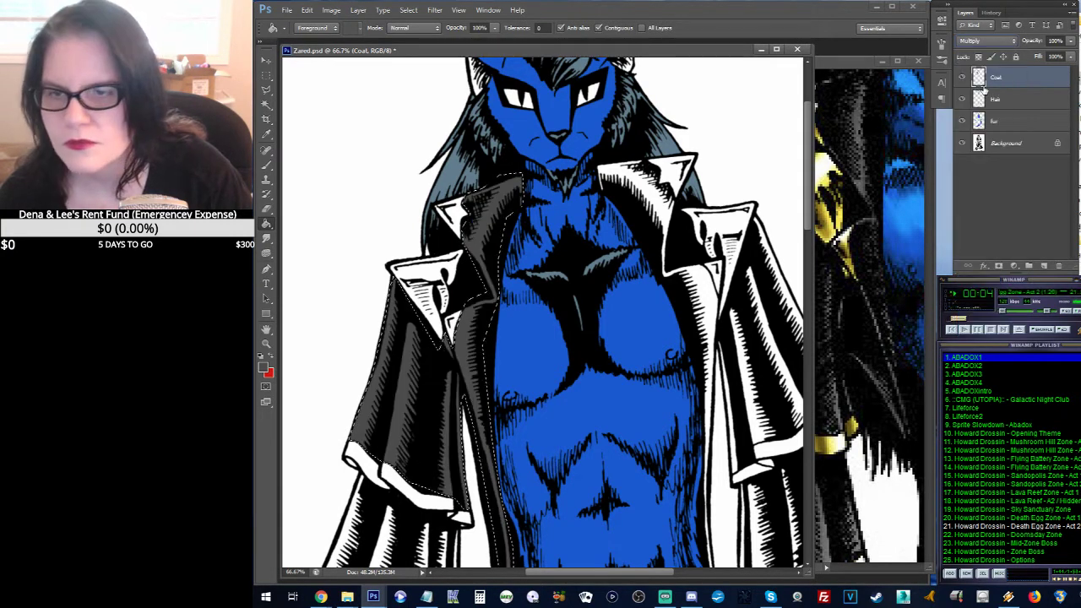
Step: Clear the selection and start a Polygonal Lasso outline around the left-hand lower sleeve tier, up its outer edge and beneath the upper trim
{"action": "left_click_drag", "start_coordinate": [616, 388], "coordinate": [565, 425]}
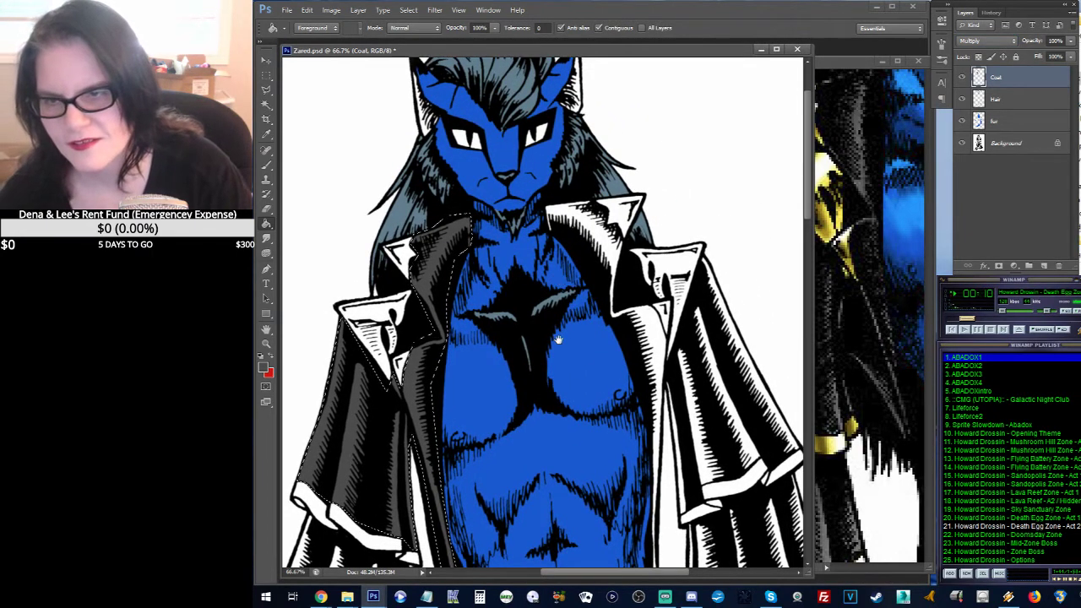
{"action": "left_click_drag", "start_coordinate": [557, 343], "coordinate": [593, 169]}
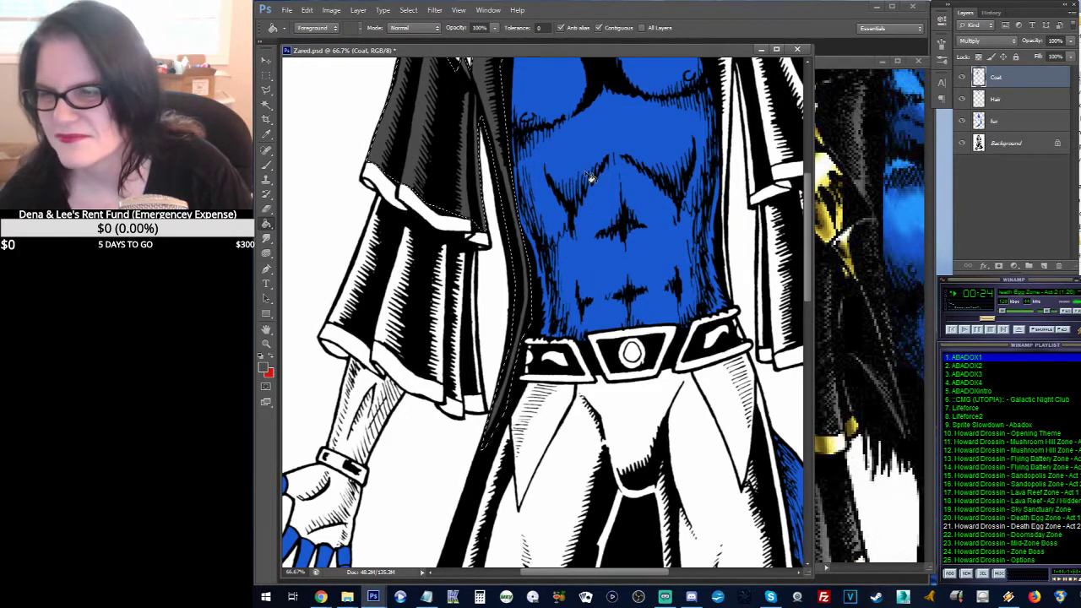
{"action": "left_click", "coordinate": [266, 342]}
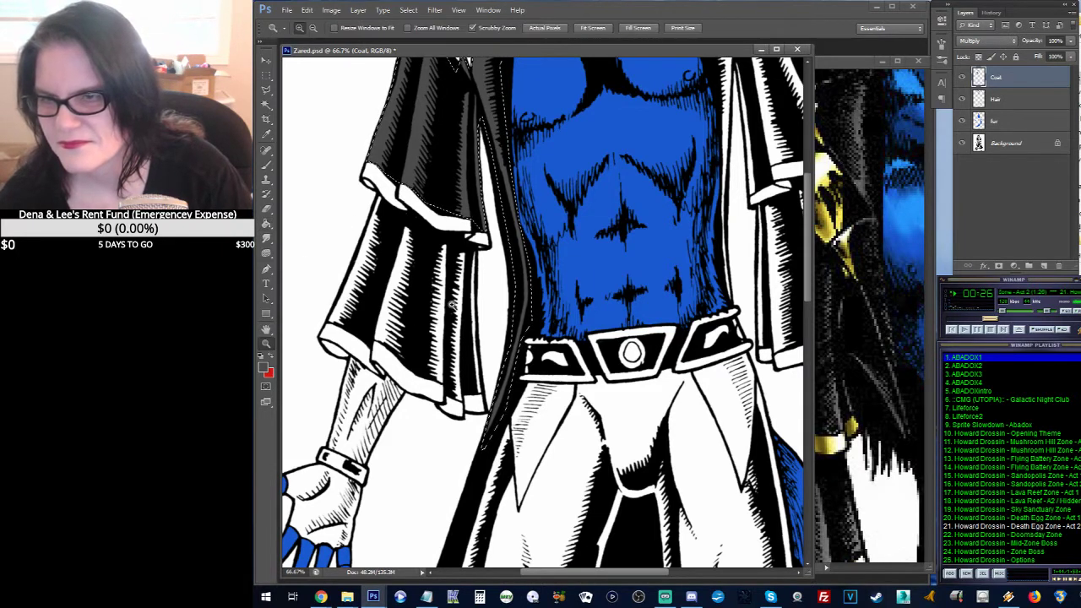
{"action": "left_click", "coordinate": [452, 304]}
{"action": "scroll", "coordinate": [540, 312], "scroll_direction": "left", "scroll_amount": 2}
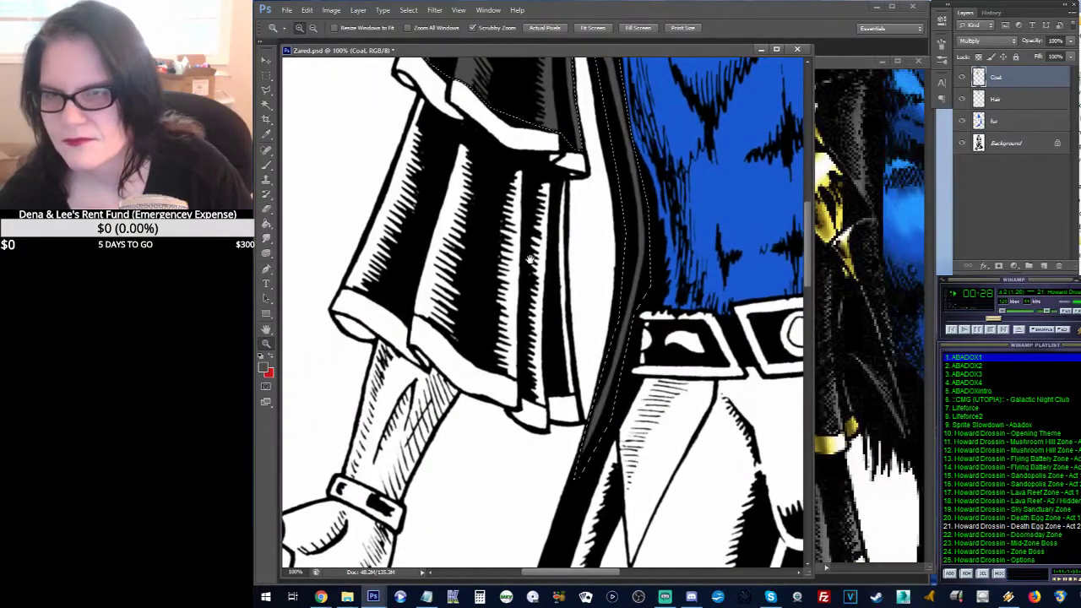
{"action": "left_click", "coordinate": [266, 89]}
{"action": "key", "text": "ctrl+d"}
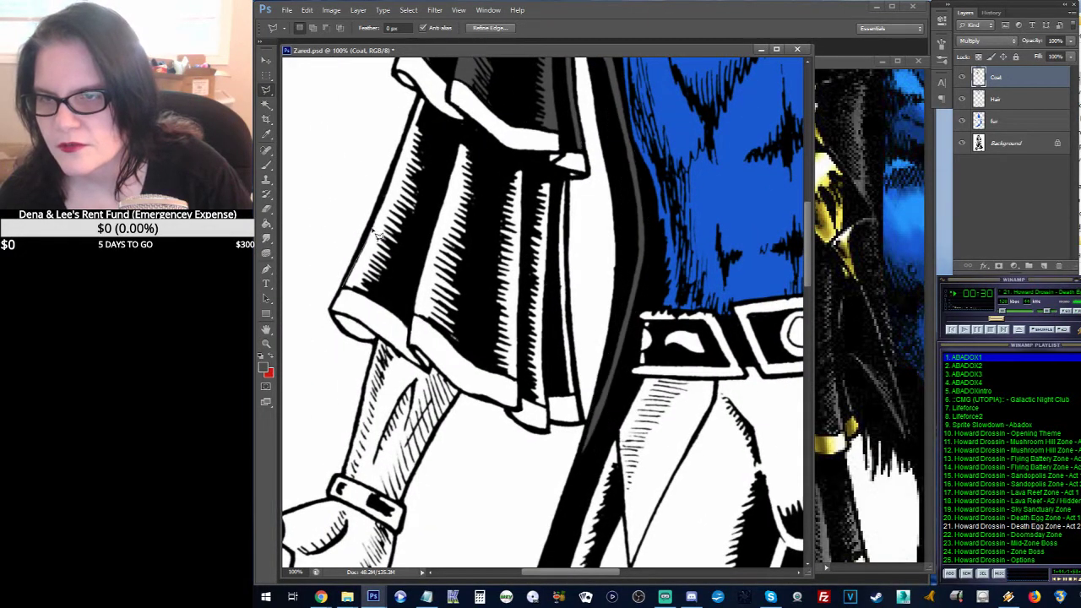
{"action": "left_click", "coordinate": [347, 275]}
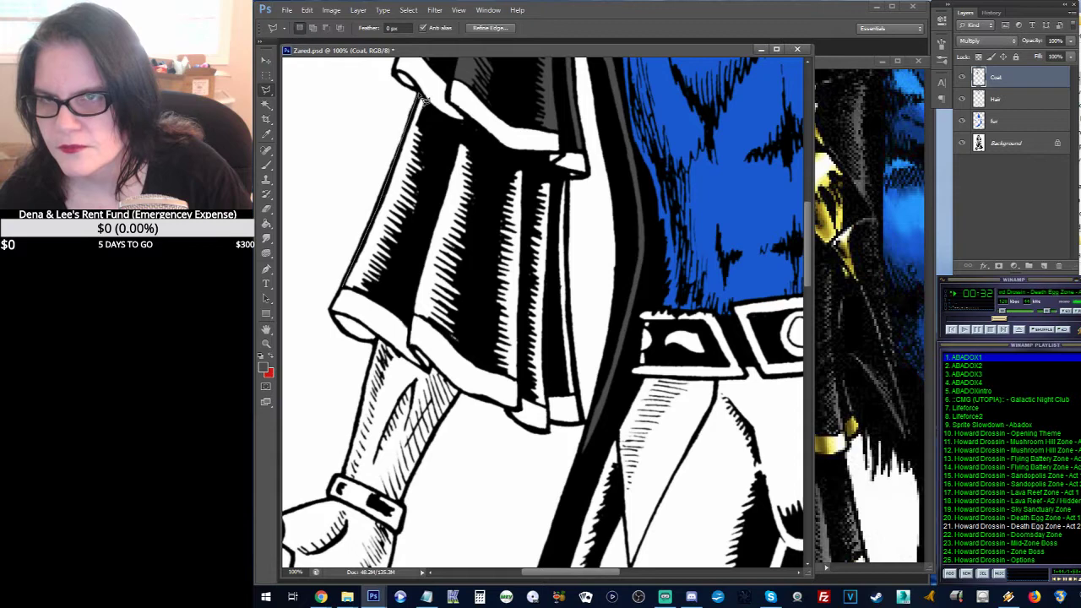
{"action": "left_click", "coordinate": [424, 99]}
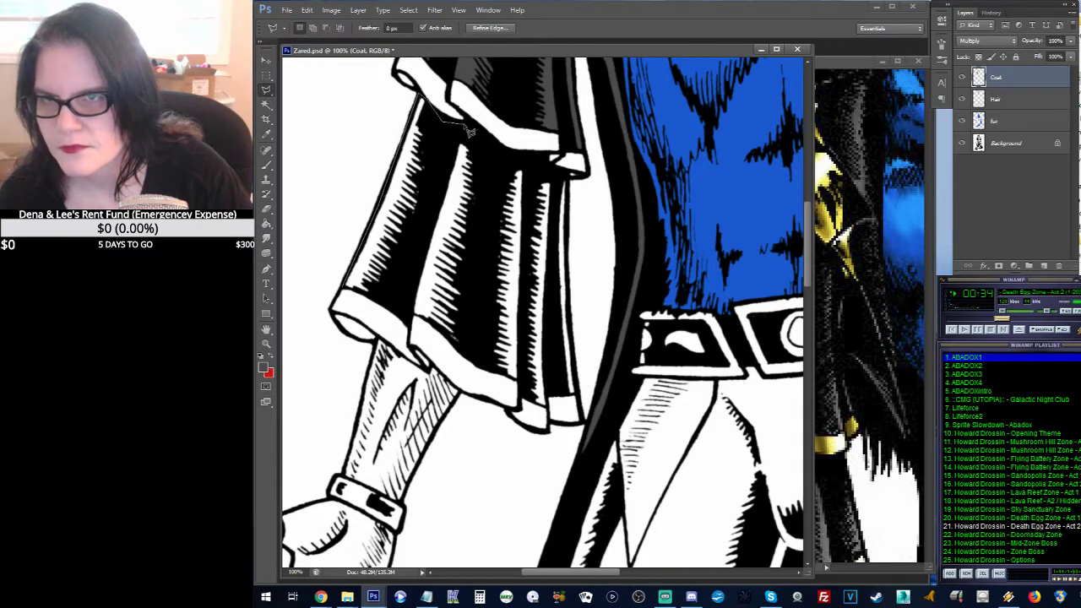
{"action": "left_click", "coordinate": [496, 156]}
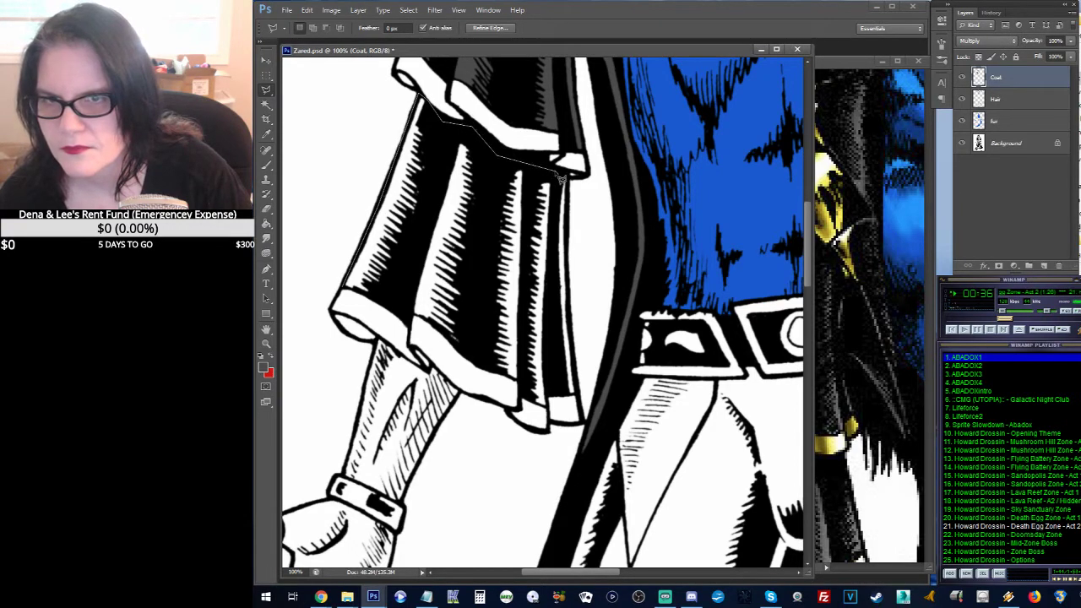
{"action": "left_click", "coordinate": [581, 175]}
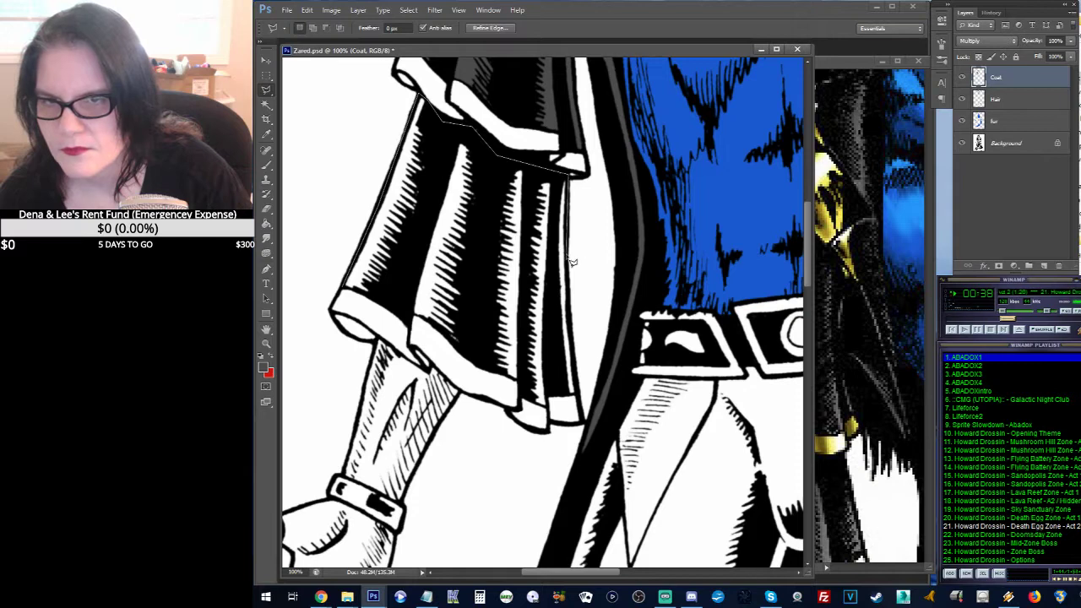
Step: Continue the outline down the lower sleeve's inner edge and back along the top of its bottom trim, closing the selection
{"action": "left_click", "coordinate": [572, 353]}
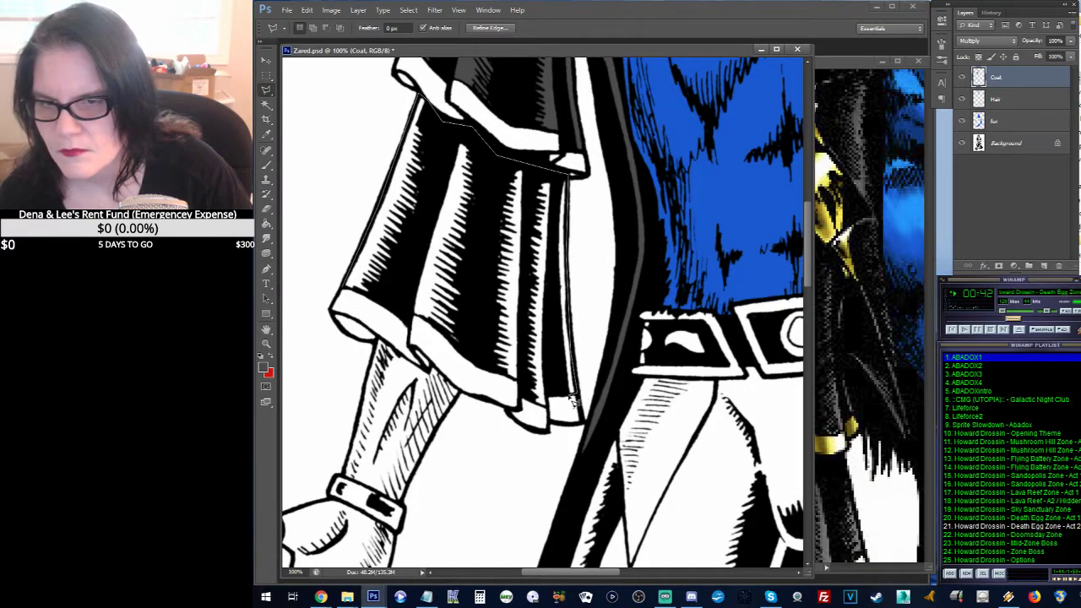
{"action": "left_click", "coordinate": [575, 396]}
{"action": "left_click", "coordinate": [547, 395]}
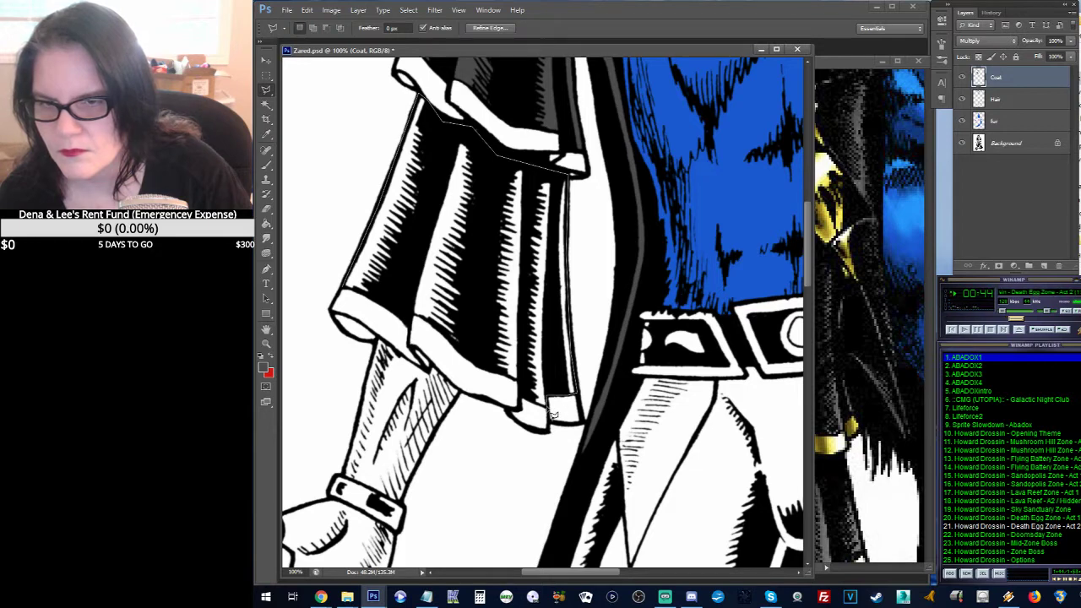
{"action": "left_click", "coordinate": [414, 318]}
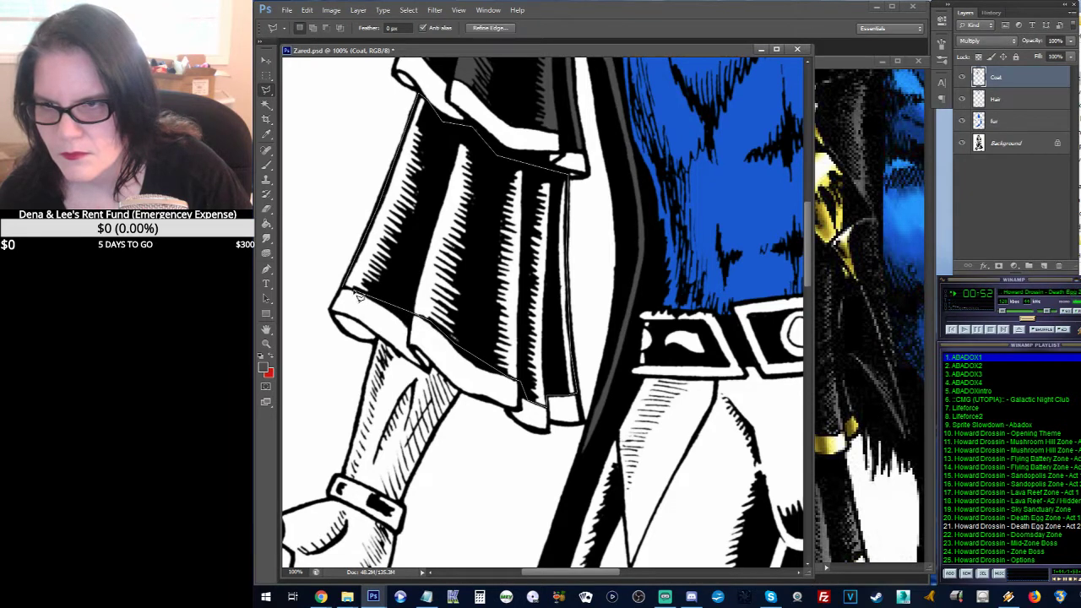
{"action": "left_click", "coordinate": [357, 293]}
Step: Fill the selected lower sleeve tier with the dark grey foreground colour on the Coat layer, and deselect it
{"action": "key", "text": "g"}
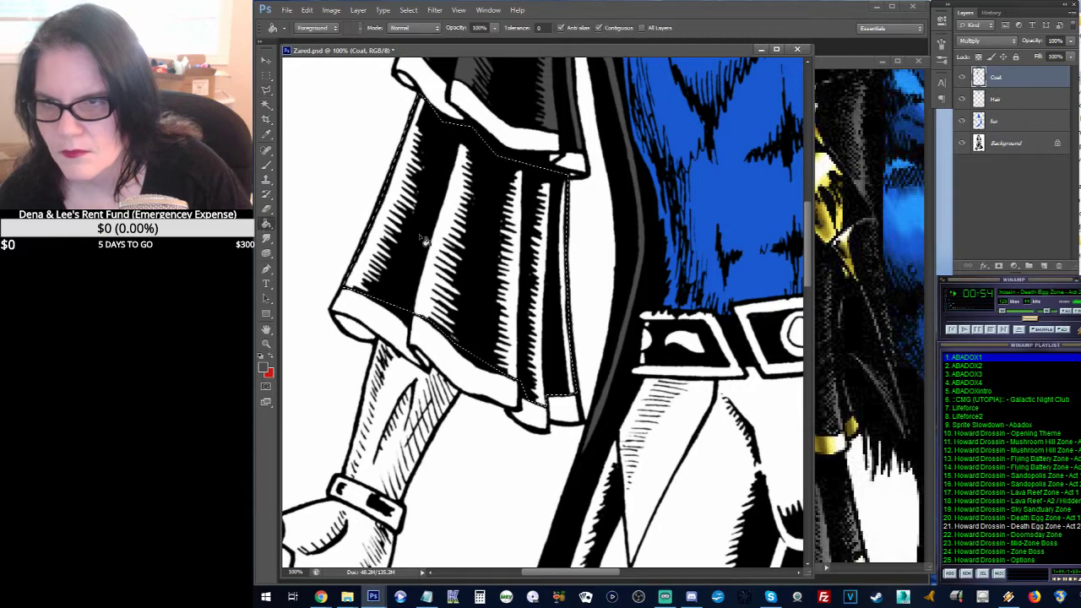
{"action": "left_click", "coordinate": [419, 237]}
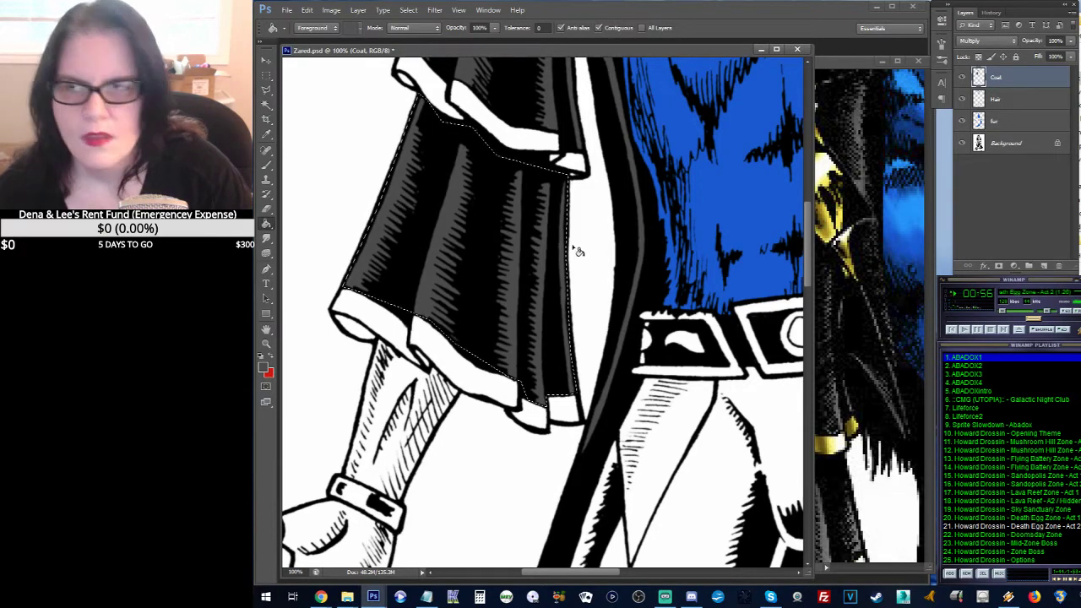
{"action": "left_click", "coordinate": [267, 75]}
{"action": "left_click", "coordinate": [604, 176]}
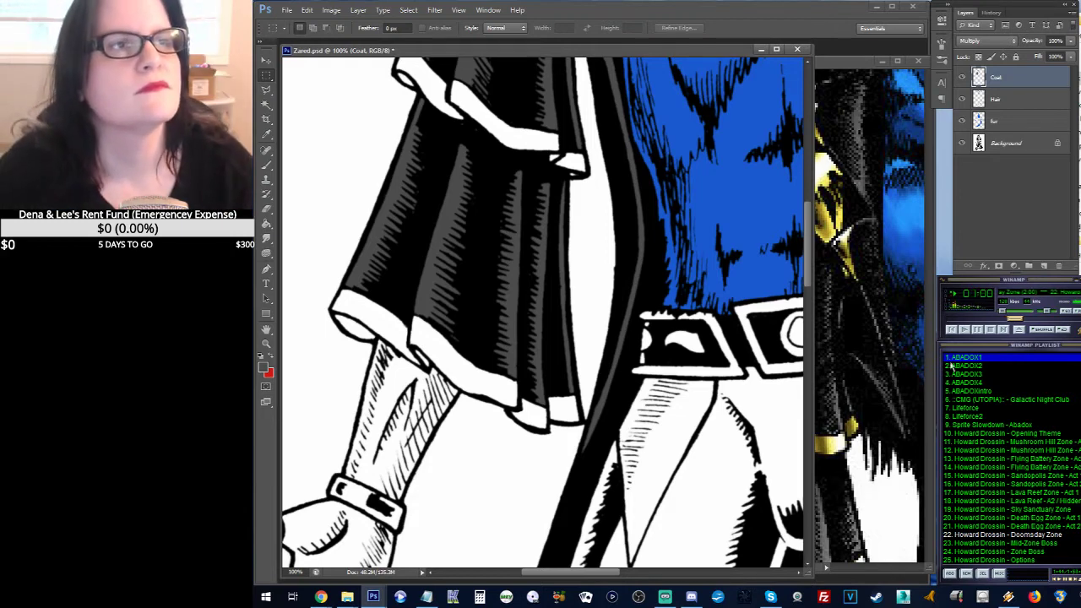
Step: Zoom in to 200% on the right-hand coat collar and activate the Polygonal Lasso tool
{"action": "key", "text": "alt+Tab"}
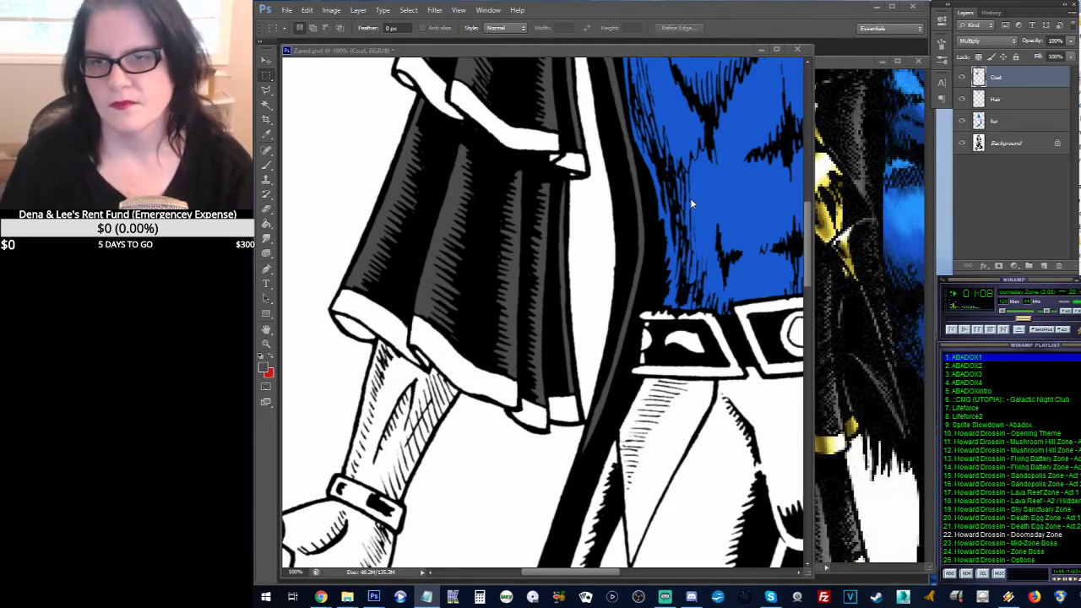
{"action": "left_click", "coordinate": [704, 170]}
{"action": "left_click_drag", "start_coordinate": [706, 196], "coordinate": [355, 338]}
{"action": "mouse_move", "coordinate": [604, 253]}
{"action": "left_mouse_down"}
{"action": "mouse_move", "coordinate": [615, 313]}
{"action": "mouse_move", "coordinate": [599, 432]}
{"action": "mouse_move", "coordinate": [601, 304]}
{"action": "mouse_move", "coordinate": [618, 345]}
{"action": "mouse_move", "coordinate": [622, 278]}
{"action": "mouse_move", "coordinate": [627, 286]}
{"action": "left_mouse_up"}
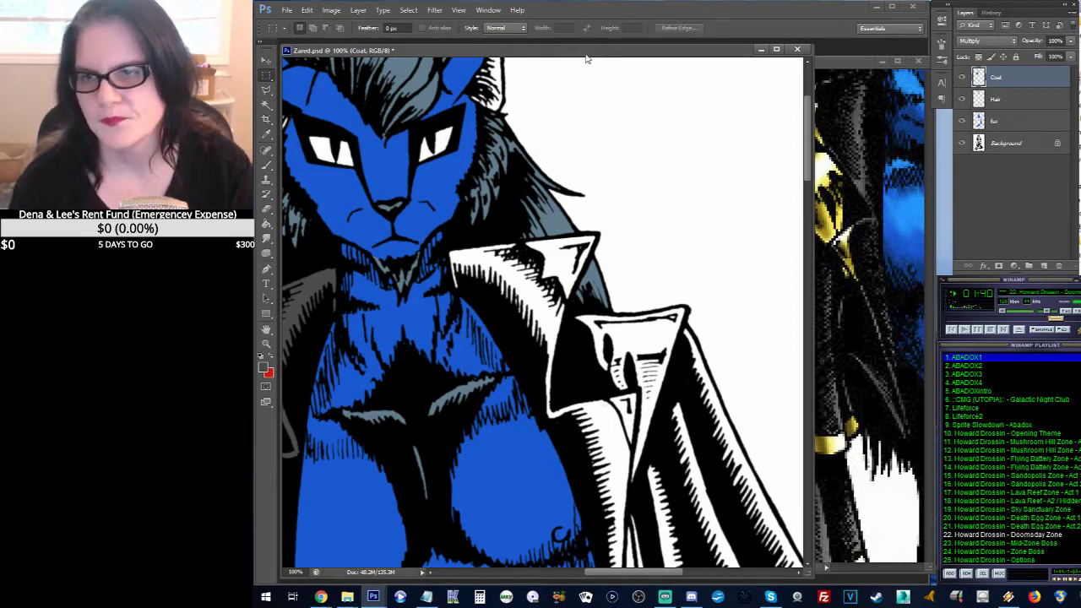
{"action": "left_click", "coordinate": [265, 344]}
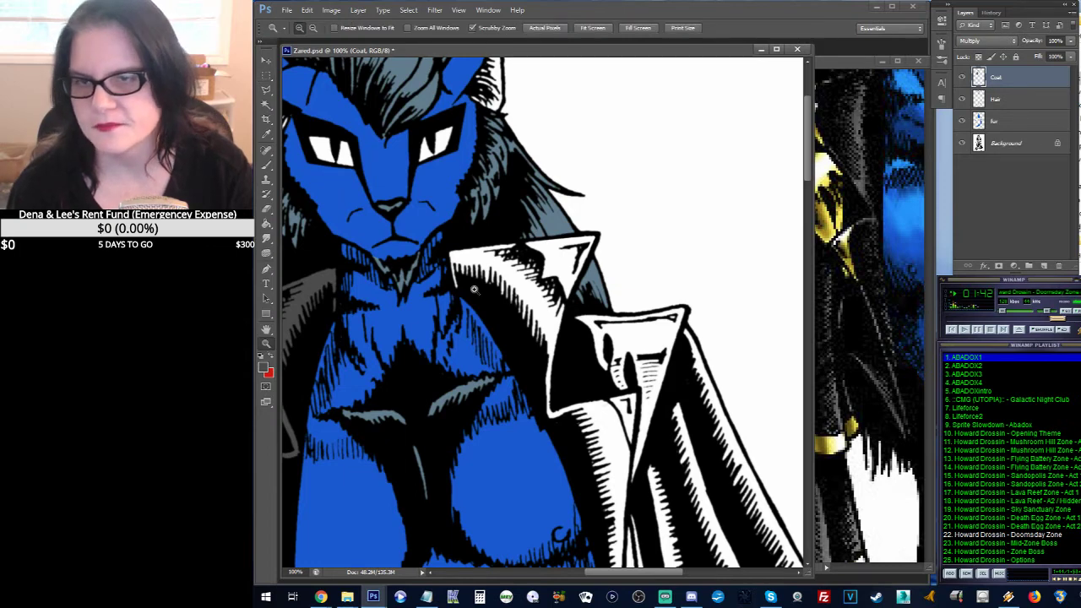
{"action": "left_click", "coordinate": [475, 290]}
{"action": "left_click_drag", "start_coordinate": [612, 223], "coordinate": [642, 231]}
{"action": "left_click", "coordinate": [264, 91]}
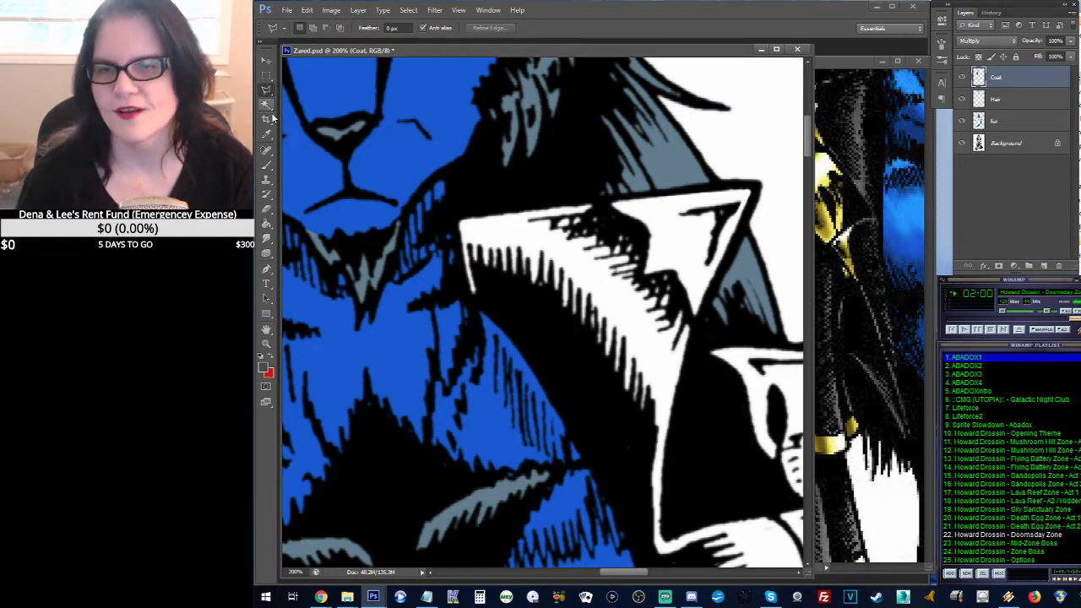
{"action": "left_click", "coordinate": [453, 302]}
{"action": "left_click", "coordinate": [445, 214]}
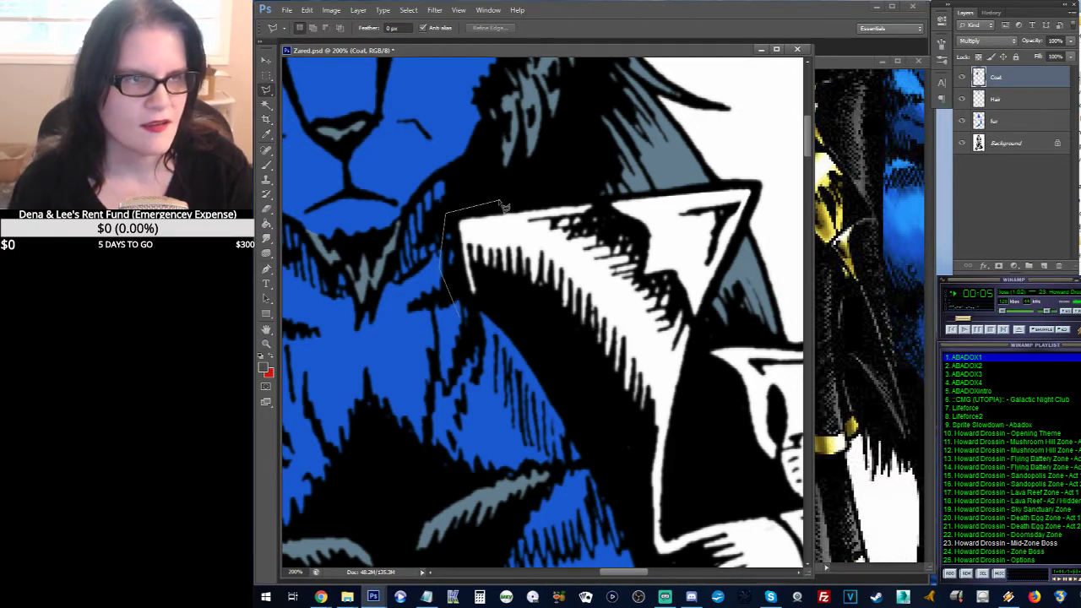
{"action": "left_click", "coordinate": [502, 203]}
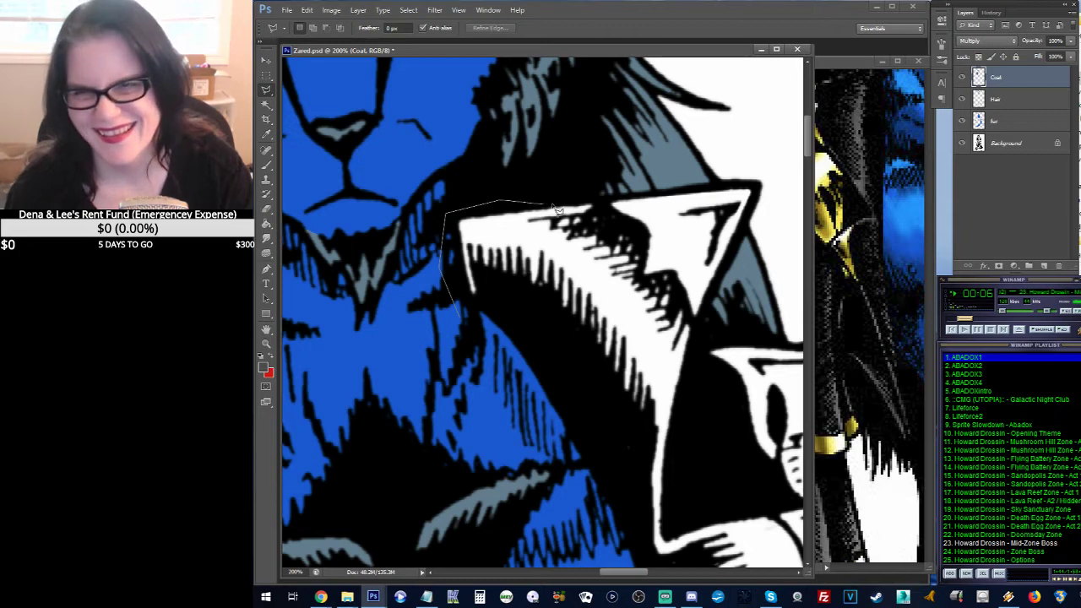
{"action": "left_click", "coordinate": [603, 194]}
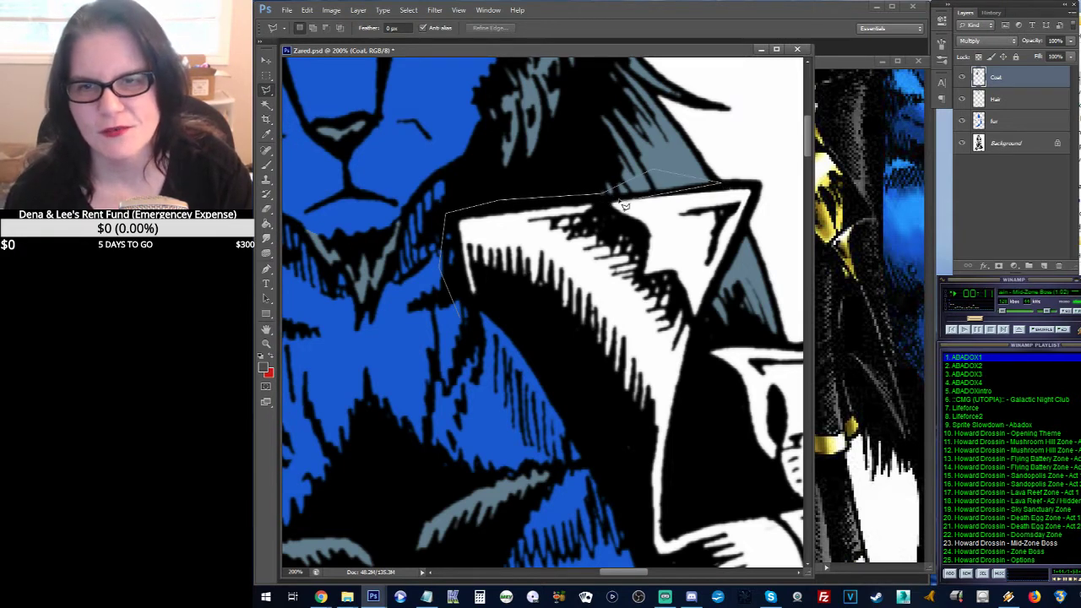
{"action": "double_click", "coordinate": [650, 175]}
Step: Start a lasso outline around the right-hand coat collar, passing loosely over the neck and excluding the corner trim down to its lower tip
{"action": "left_click", "coordinate": [452, 325]}
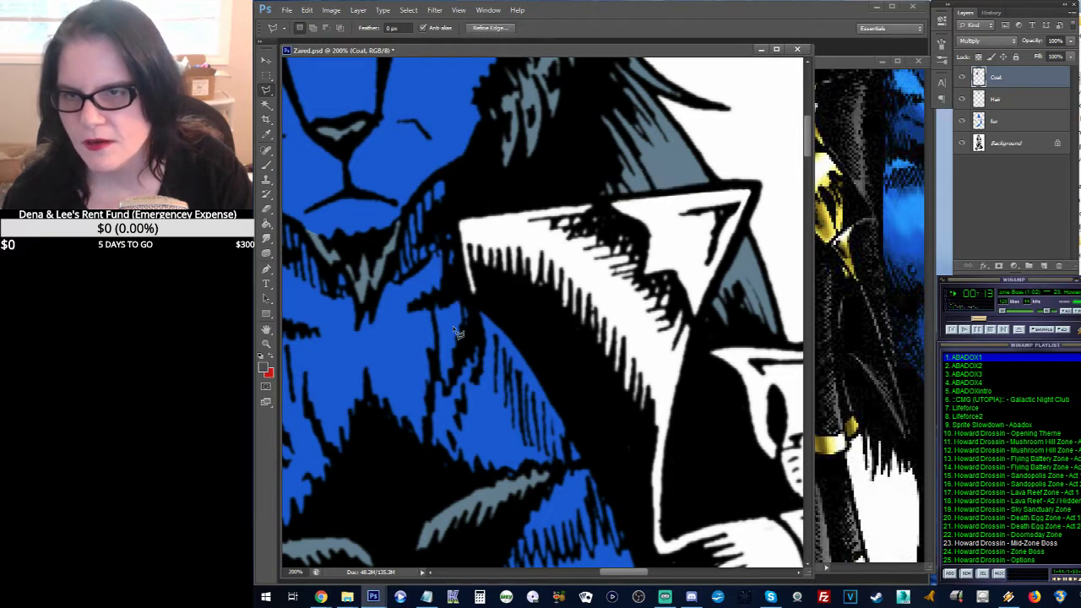
{"action": "left_click", "coordinate": [439, 235]}
{"action": "left_click", "coordinate": [460, 196]}
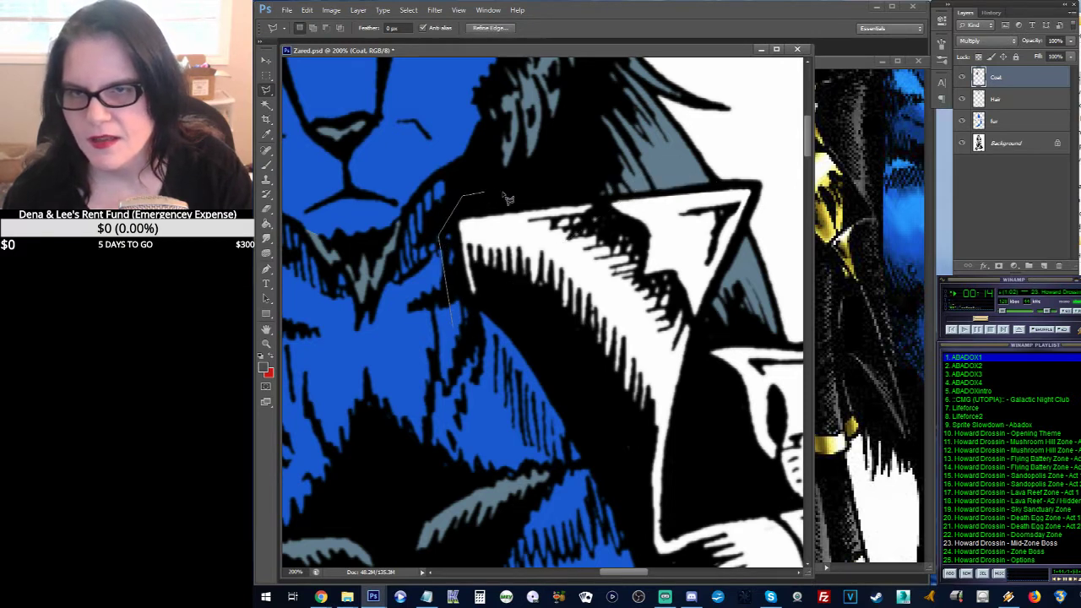
{"action": "left_click", "coordinate": [587, 190]}
{"action": "left_click", "coordinate": [642, 231]}
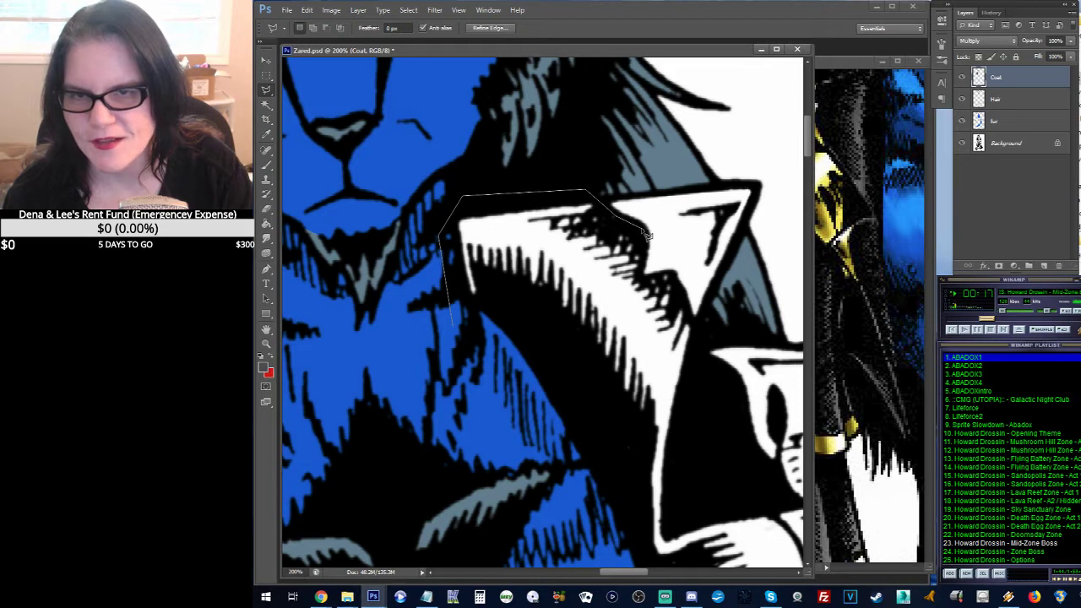
{"action": "left_click", "coordinate": [644, 275]}
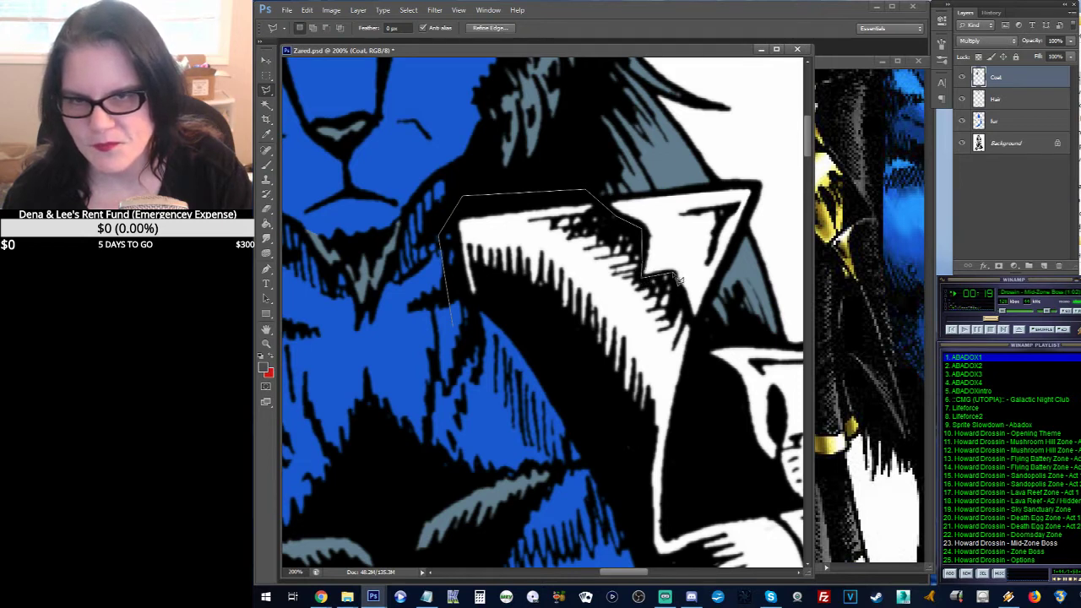
{"action": "left_click", "coordinate": [671, 272]}
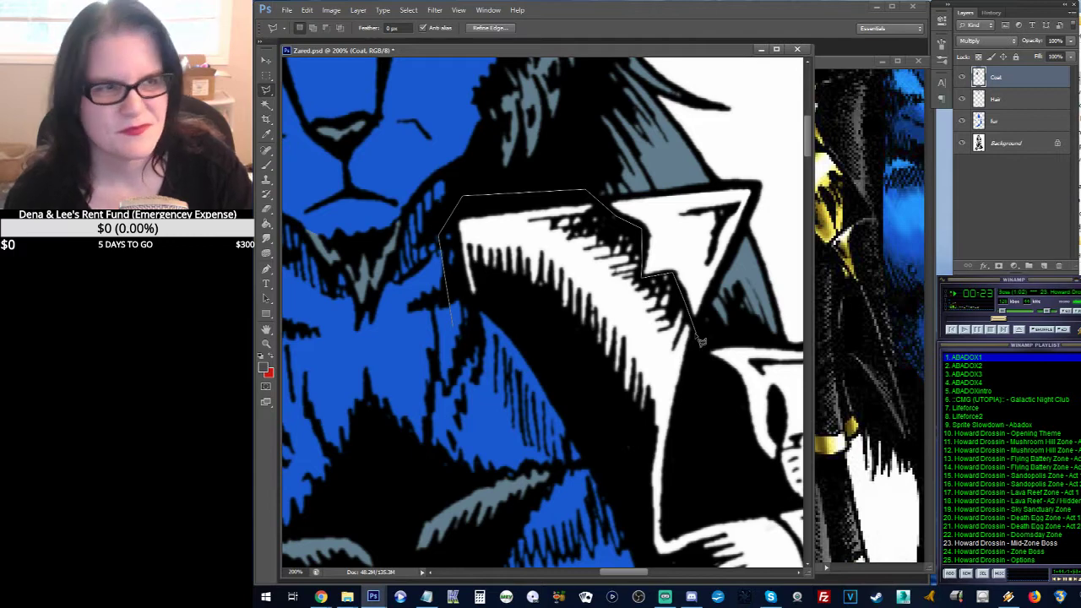
{"action": "left_click", "coordinate": [701, 341]}
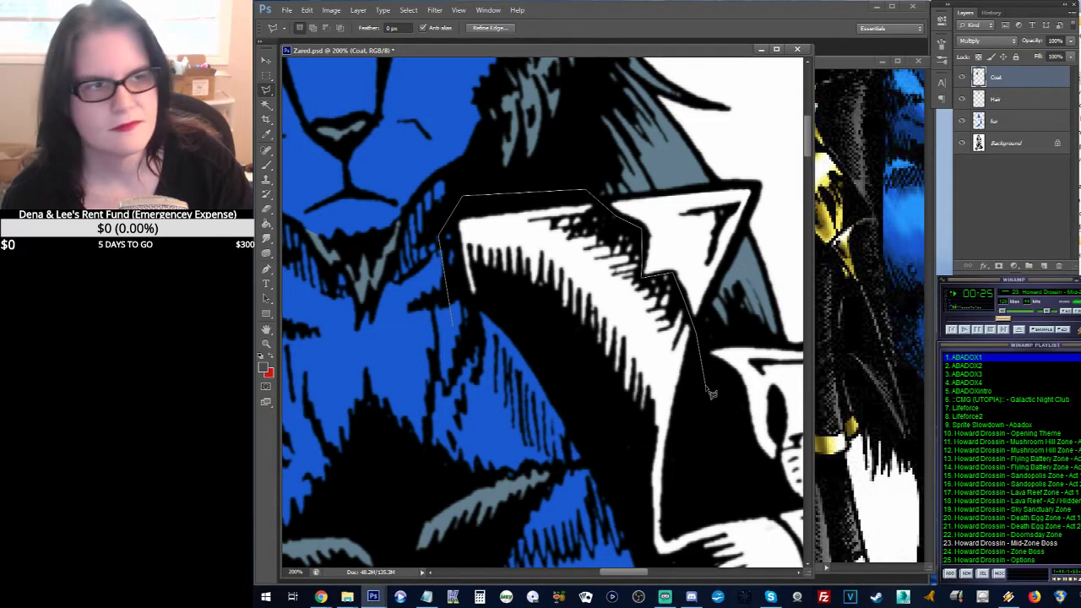
Step: Continue the lasso down the right-hand lapel, around the lower tip of the pointed shoulder trim, and down the upper sleeve's outer edge
{"action": "mouse_move", "coordinate": [712, 394]}
{"action": "left_mouse_down"}
{"action": "mouse_move", "coordinate": [620, 287]}
{"action": "mouse_move", "coordinate": [603, 238]}
{"action": "left_mouse_up"}
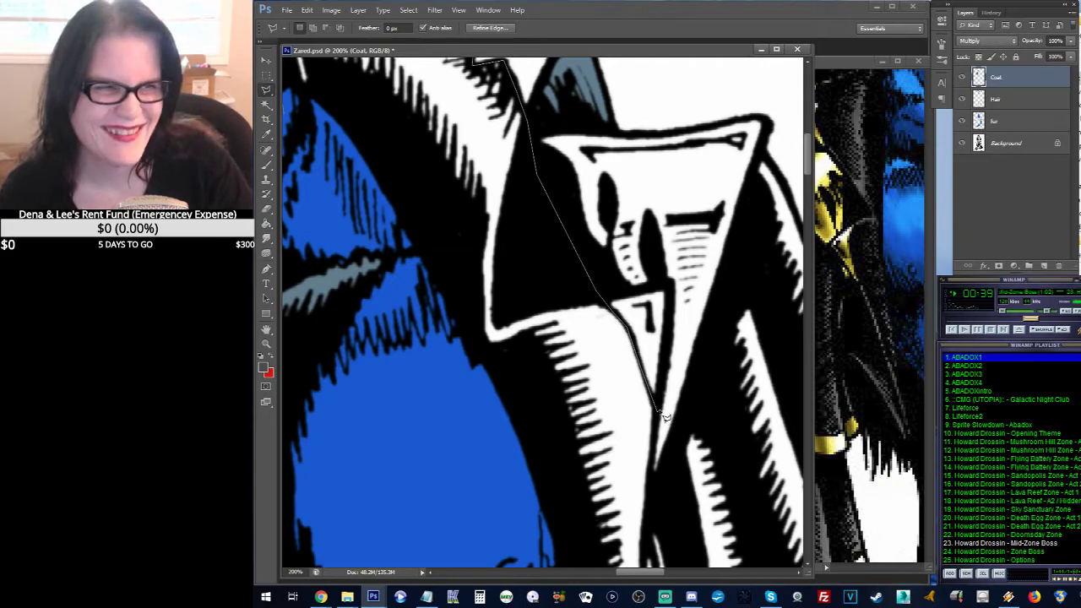
{"action": "left_click", "coordinate": [663, 413]}
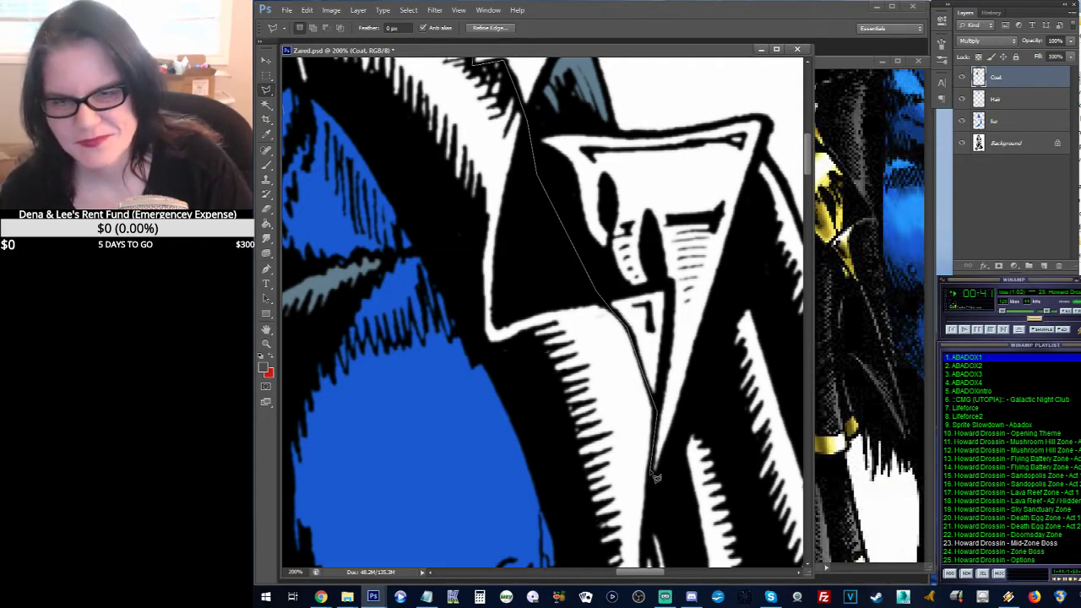
{"action": "left_click_drag", "start_coordinate": [651, 488], "coordinate": [679, 218]}
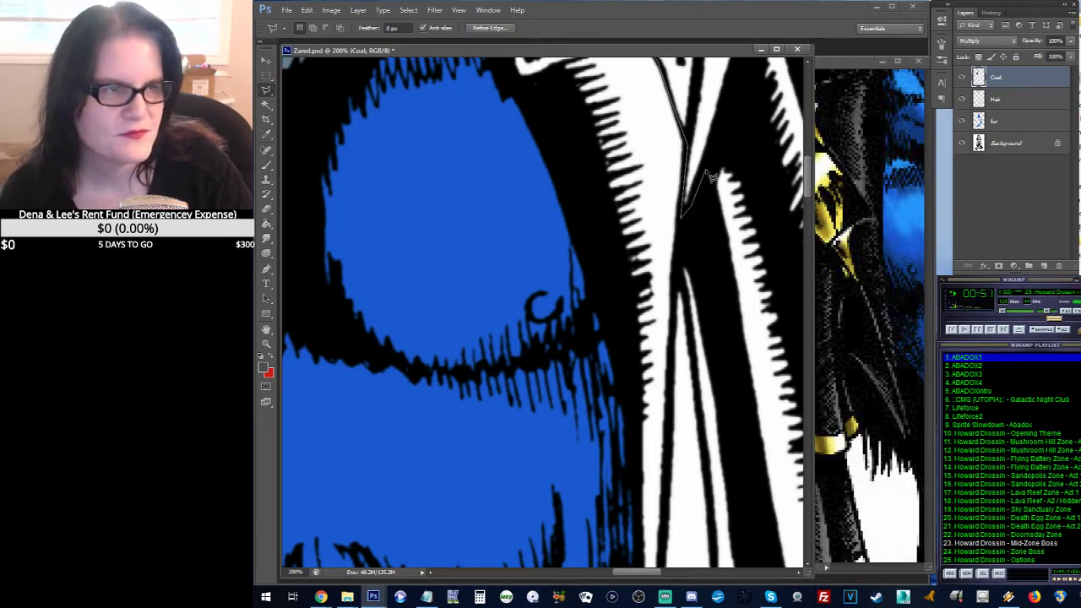
{"action": "left_click_drag", "start_coordinate": [712, 177], "coordinate": [521, 251]}
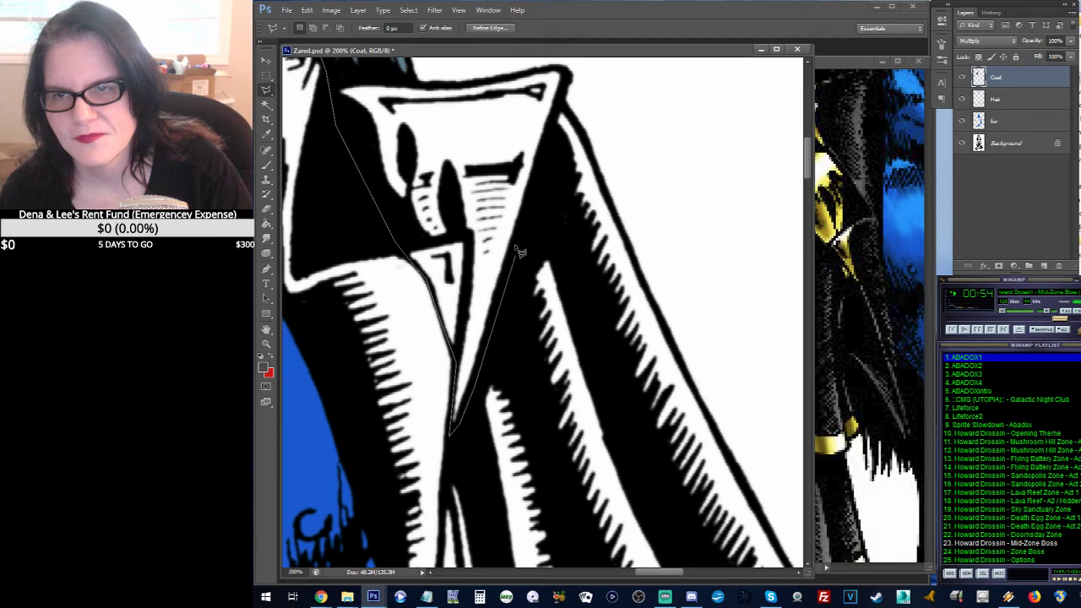
{"action": "left_click", "coordinate": [562, 100]}
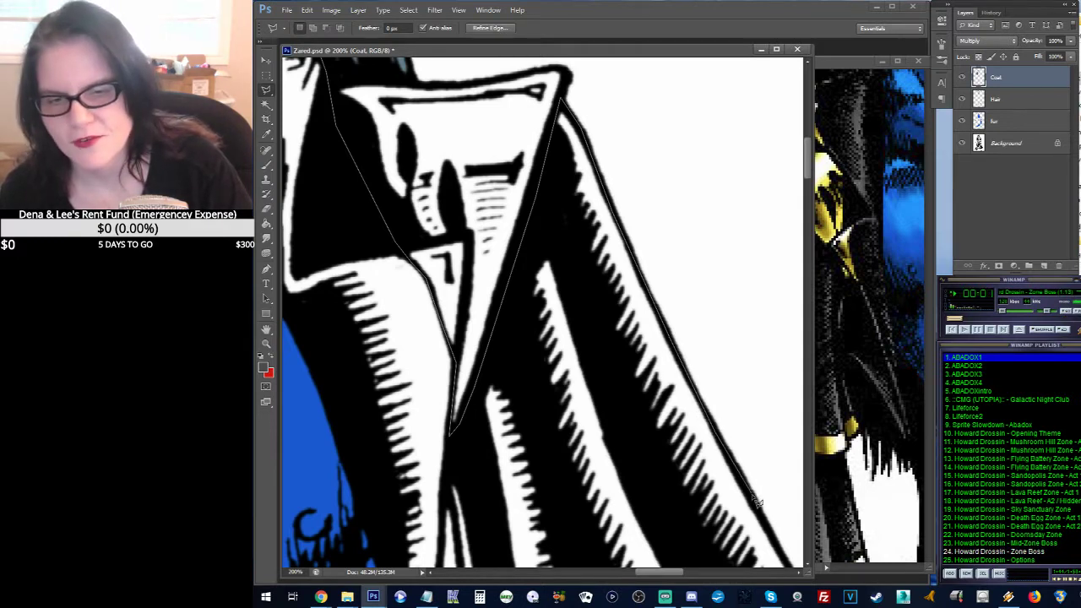
{"action": "mouse_move", "coordinate": [758, 515]}
{"action": "left_mouse_down"}
{"action": "mouse_move", "coordinate": [714, 410]}
{"action": "mouse_move", "coordinate": [689, 169]}
{"action": "left_mouse_up"}
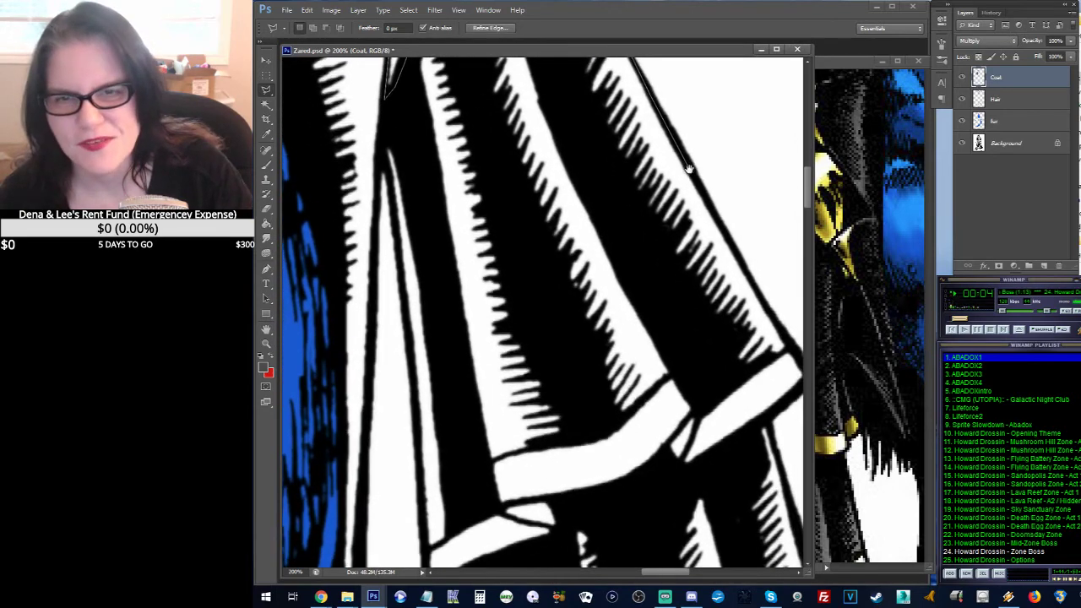
Step: Run the outline along the top of the upper sleeve tier's white trim to the sleeve's inner bottom corner
{"action": "left_click", "coordinate": [780, 360]}
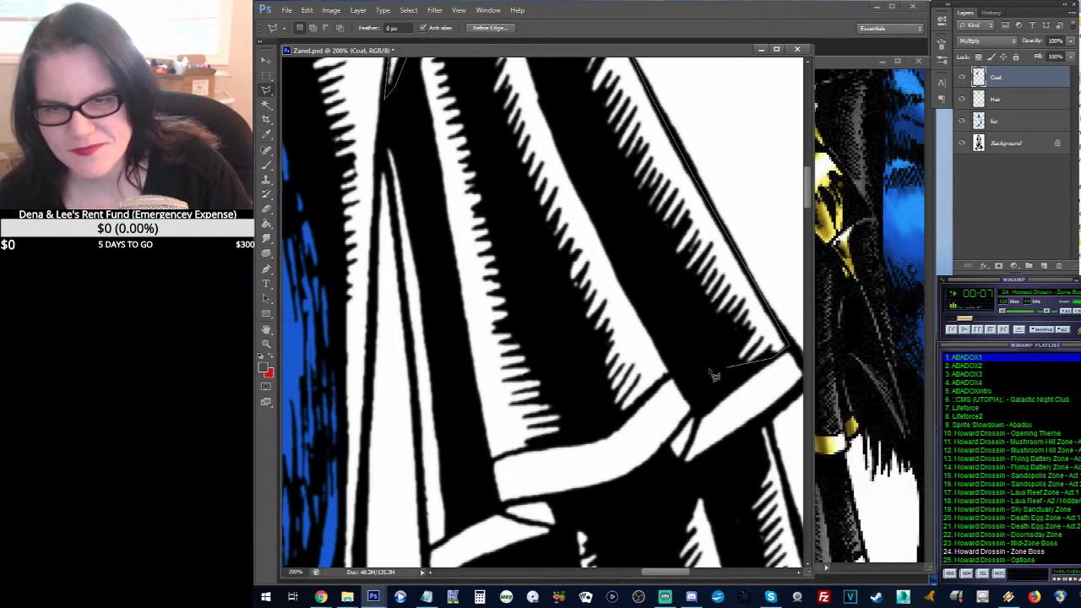
{"action": "left_click", "coordinate": [672, 371]}
{"action": "left_click", "coordinate": [617, 423]}
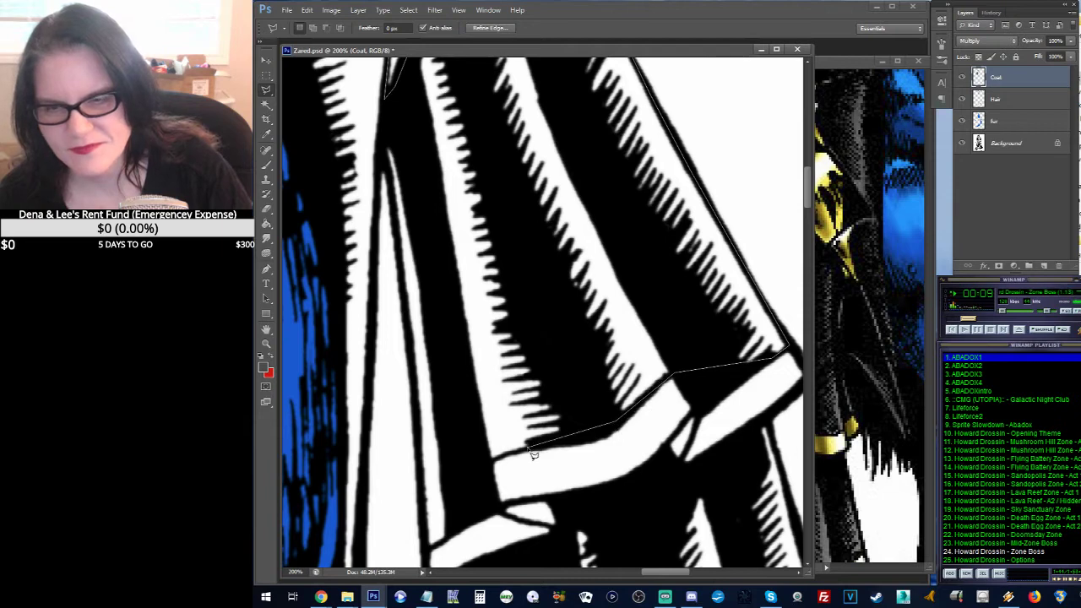
{"action": "left_click", "coordinate": [490, 460]}
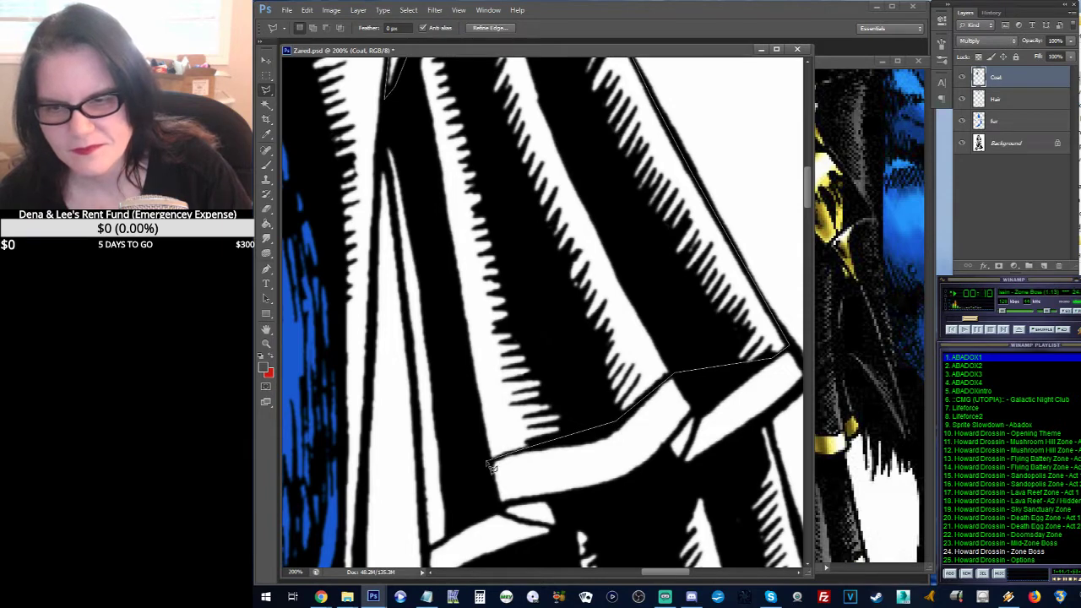
{"action": "left_click", "coordinate": [426, 548]}
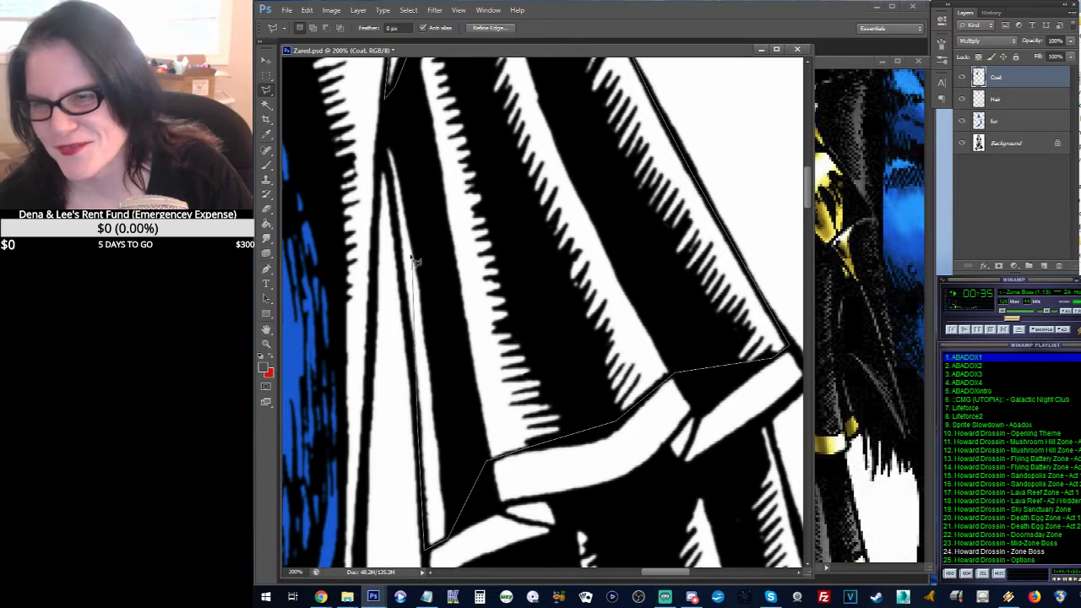
Step: Extend the outline up the upper sleeve's inner edge and back down the outer edge of the coat front to the belt
{"action": "left_click", "coordinate": [386, 157]}
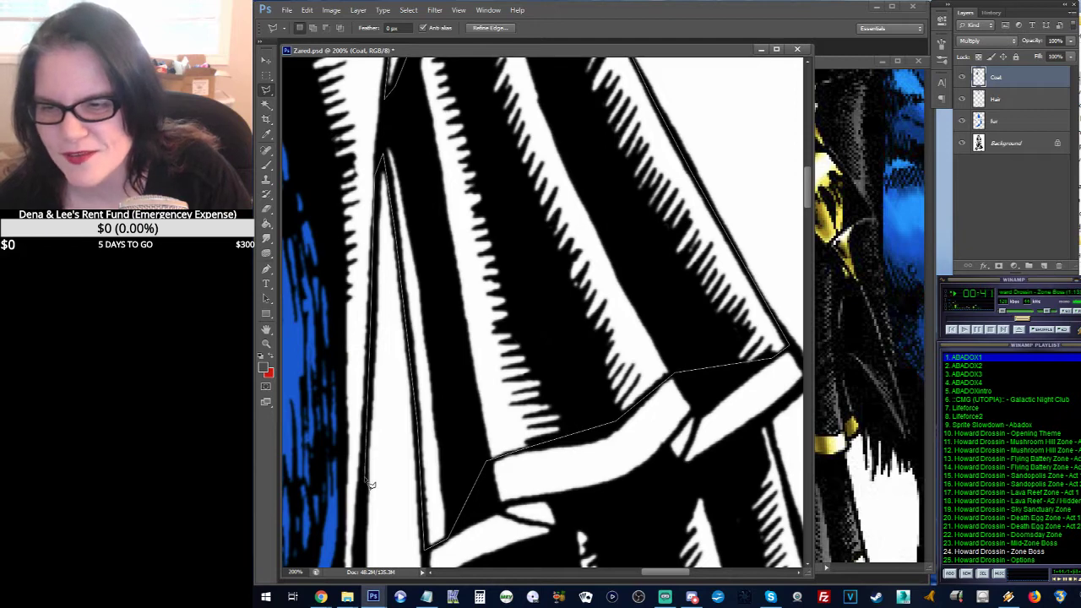
{"action": "scroll", "coordinate": [368, 473], "scroll_direction": "down", "scroll_amount": 5}
{"action": "scroll", "coordinate": [523, 174], "scroll_direction": "left", "scroll_amount": 3}
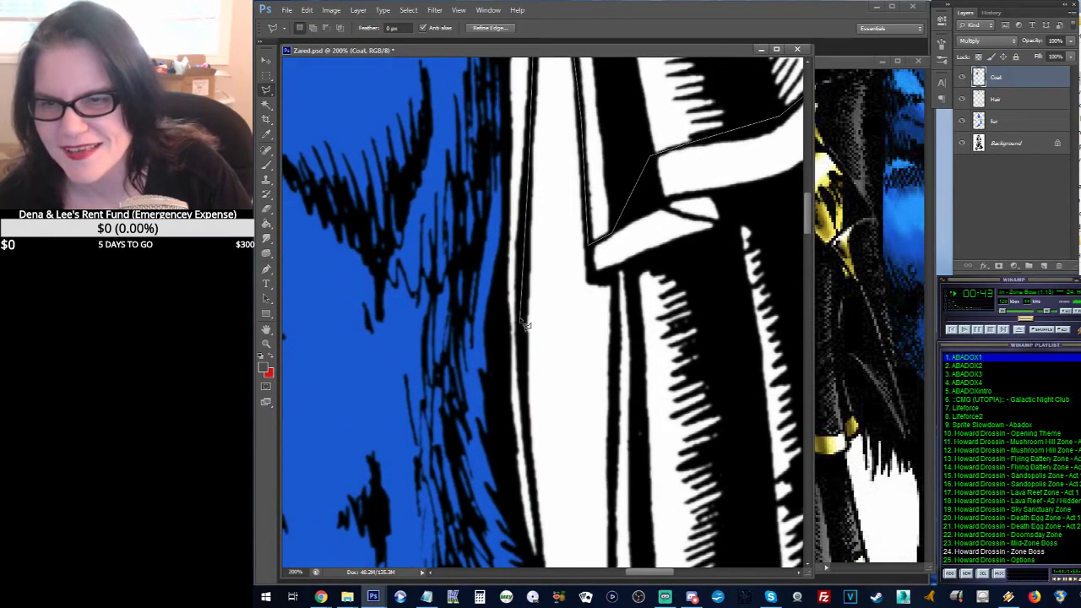
{"action": "left_click", "coordinate": [523, 325]}
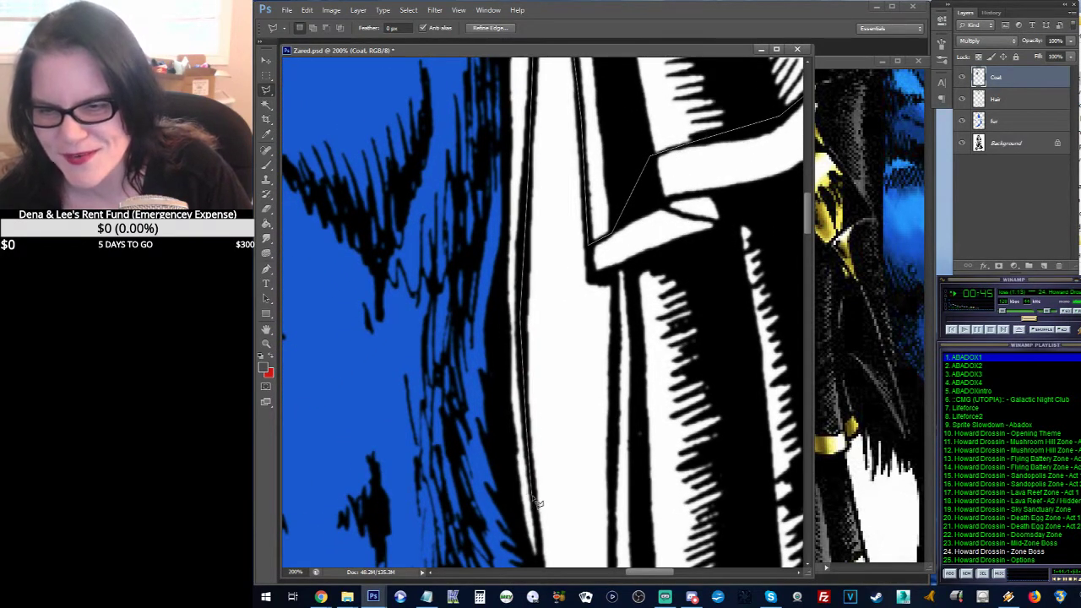
{"action": "scroll", "coordinate": [526, 439], "scroll_direction": "down", "scroll_amount": 3}
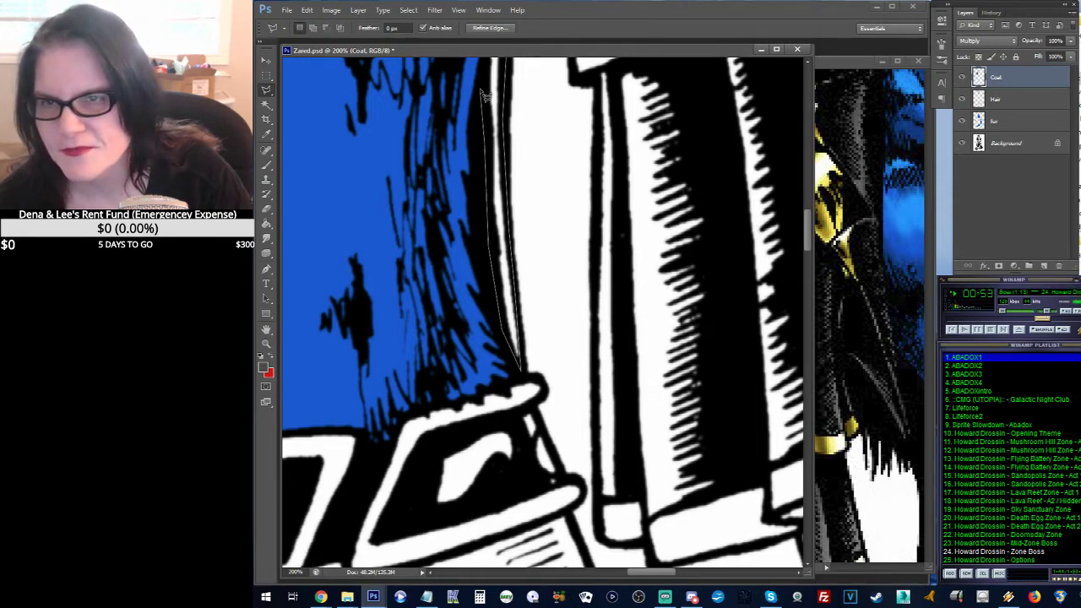
Step: Bring the outline back up loosely over the torso and chest to the collar, closing the selection
{"action": "scroll", "coordinate": [485, 103], "scroll_direction": "up", "scroll_amount": 3}
{"action": "left_click", "coordinate": [460, 333]}
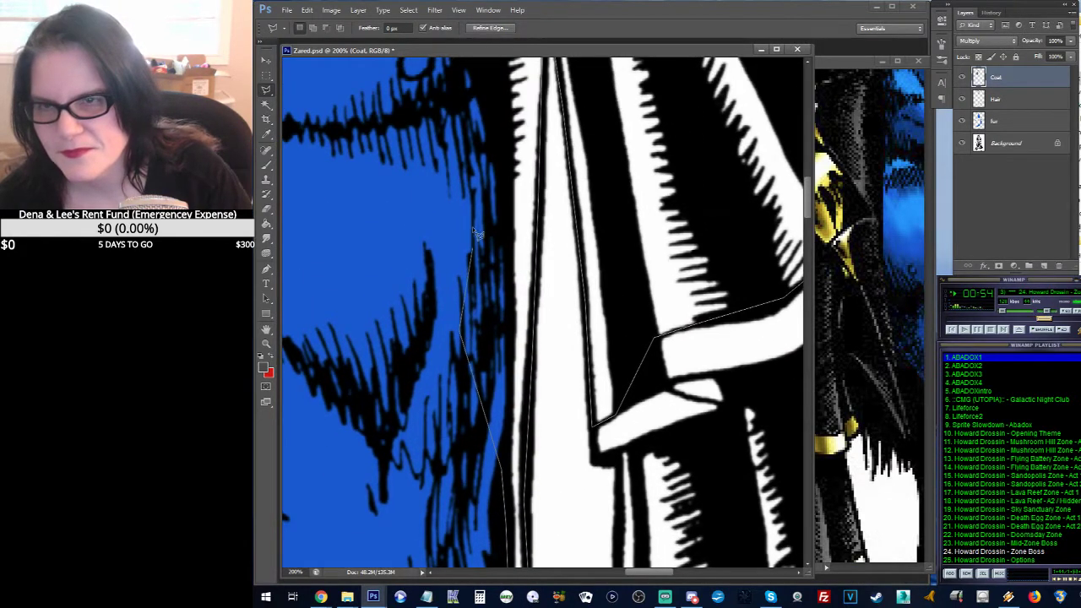
{"action": "left_click", "coordinate": [458, 173]}
{"action": "scroll", "coordinate": [458, 174], "scroll_direction": "up", "scroll_amount": 3}
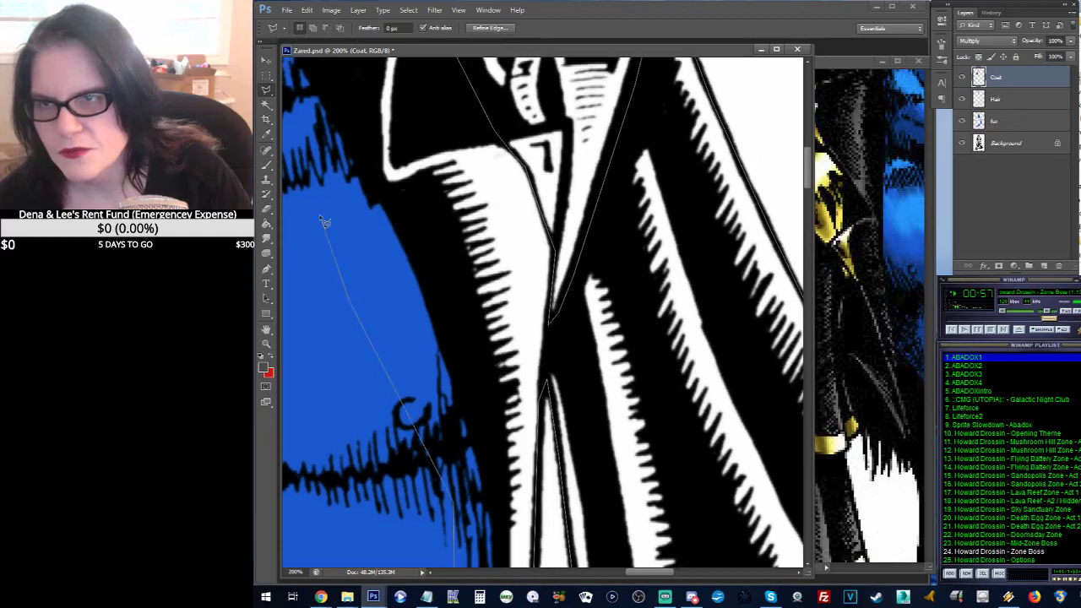
{"action": "left_click_drag", "start_coordinate": [338, 261], "coordinate": [410, 429]}
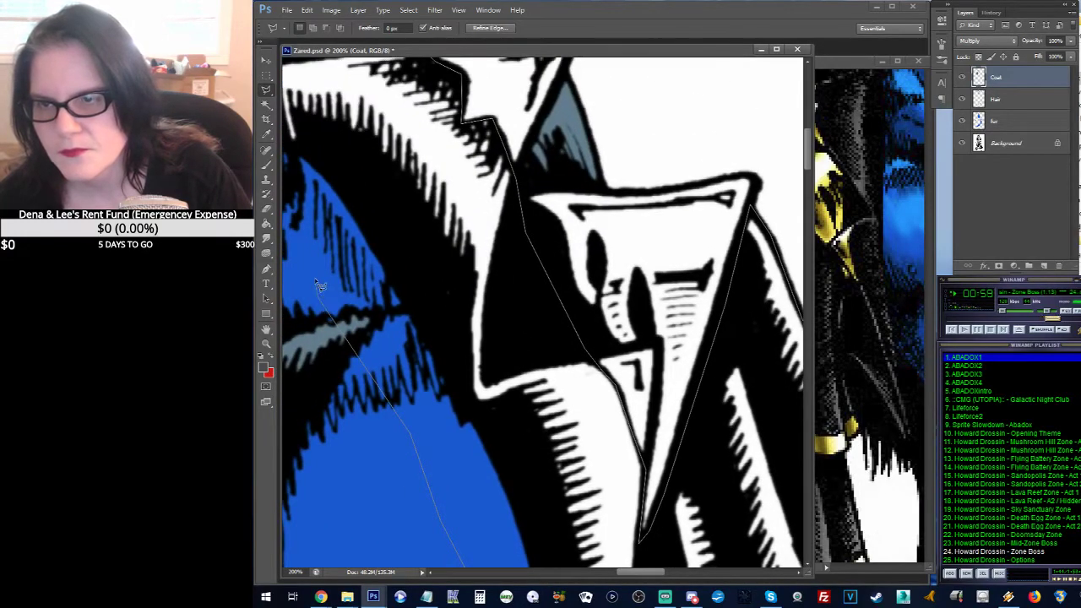
{"action": "left_click_drag", "start_coordinate": [313, 284], "coordinate": [414, 414]}
{"action": "double_click", "coordinate": [415, 417]}
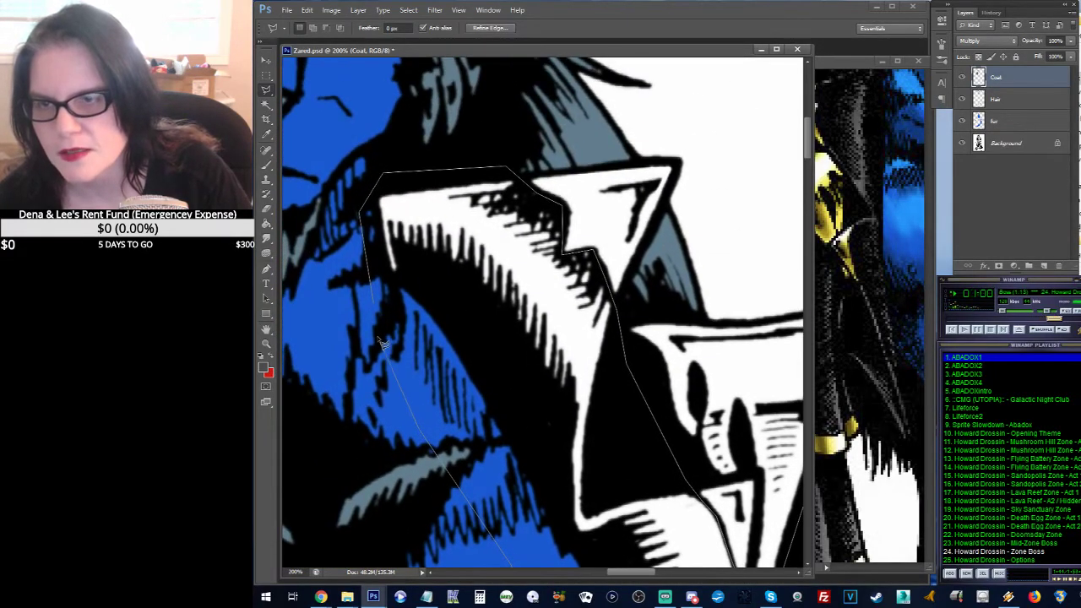
Step: Subtract the chest area around the grey fur tuft from the coat selection with a small polygonal outline
{"action": "left_click", "coordinate": [393, 395], "text": "shift"}
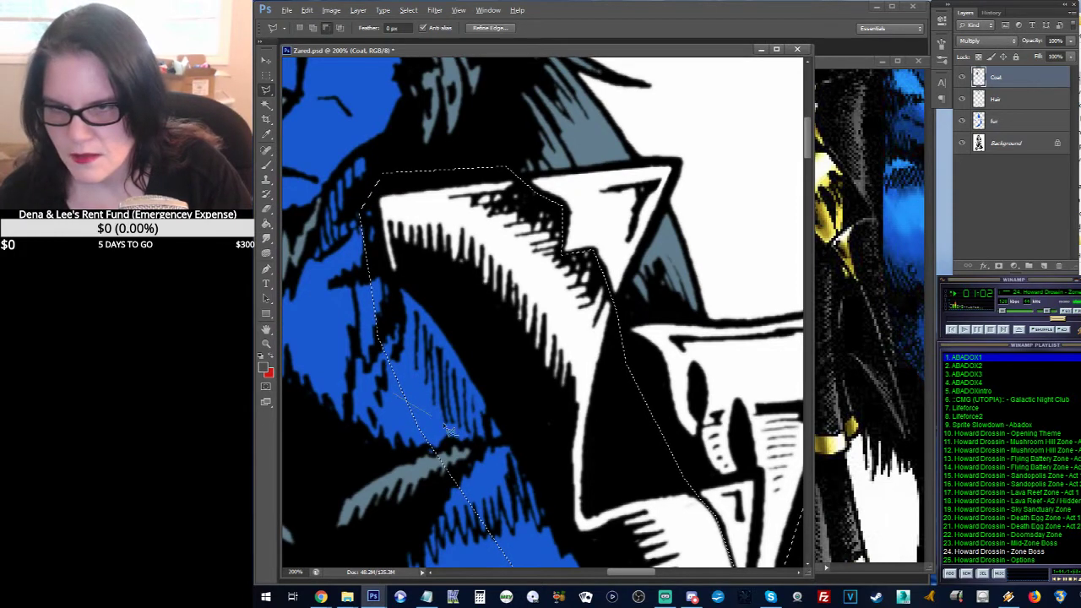
{"action": "left_click", "coordinate": [485, 419]}
{"action": "left_click", "coordinate": [488, 472]}
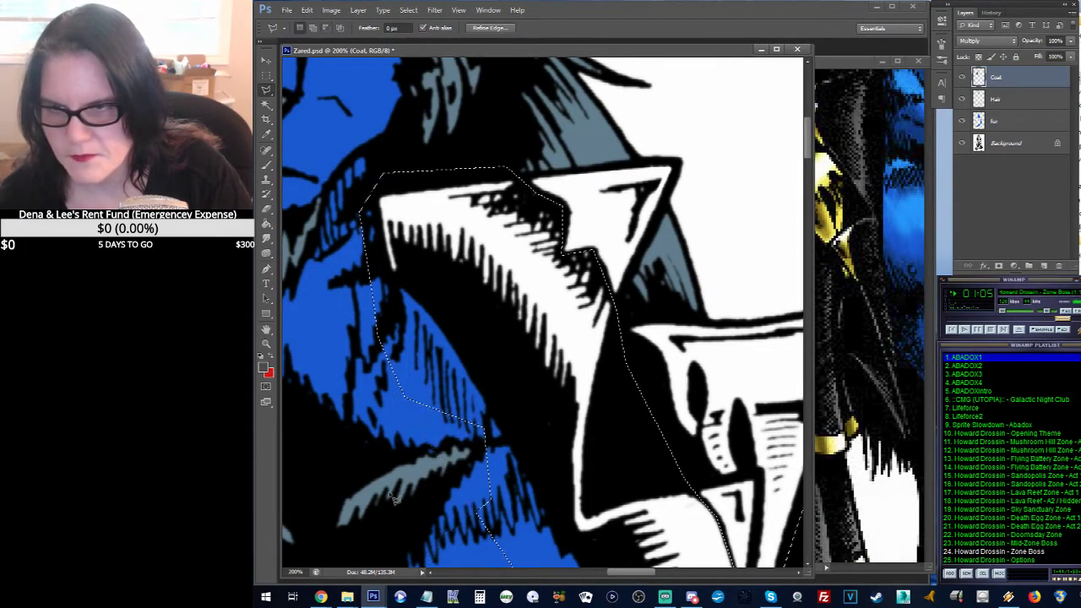
{"action": "double_click", "coordinate": [473, 515]}
Step: Fill the selected collar, coat front and upper sleeve tier with the dark grey foreground colour on the Coat layer
{"action": "left_click", "coordinate": [266, 342]}
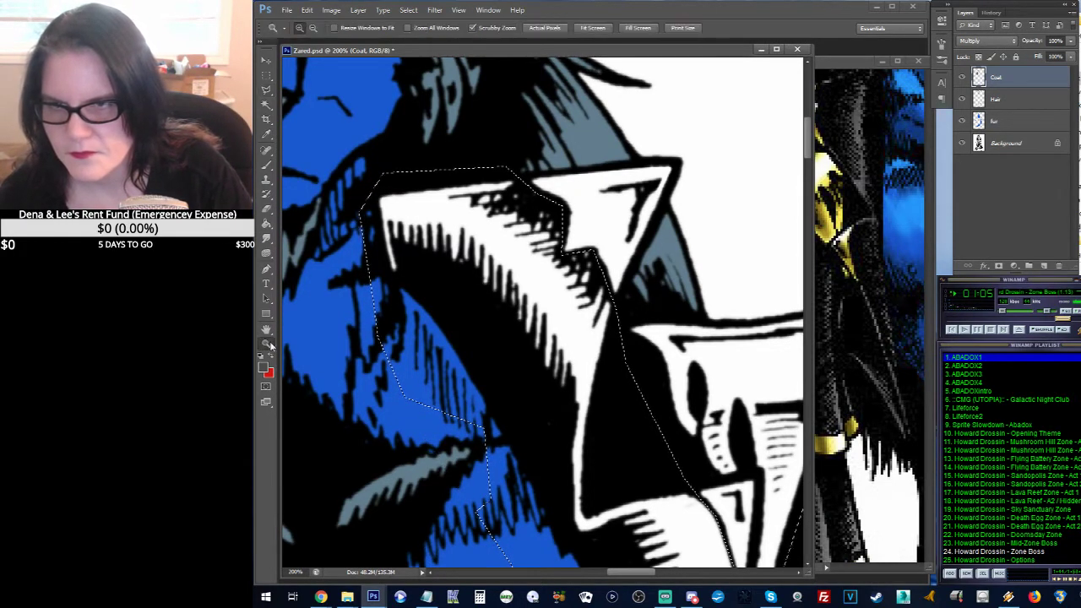
{"action": "left_click", "coordinate": [646, 330], "text": "alt"}
{"action": "left_click", "coordinate": [647, 329], "text": "alt"}
{"action": "left_click", "coordinate": [647, 330], "text": "alt"}
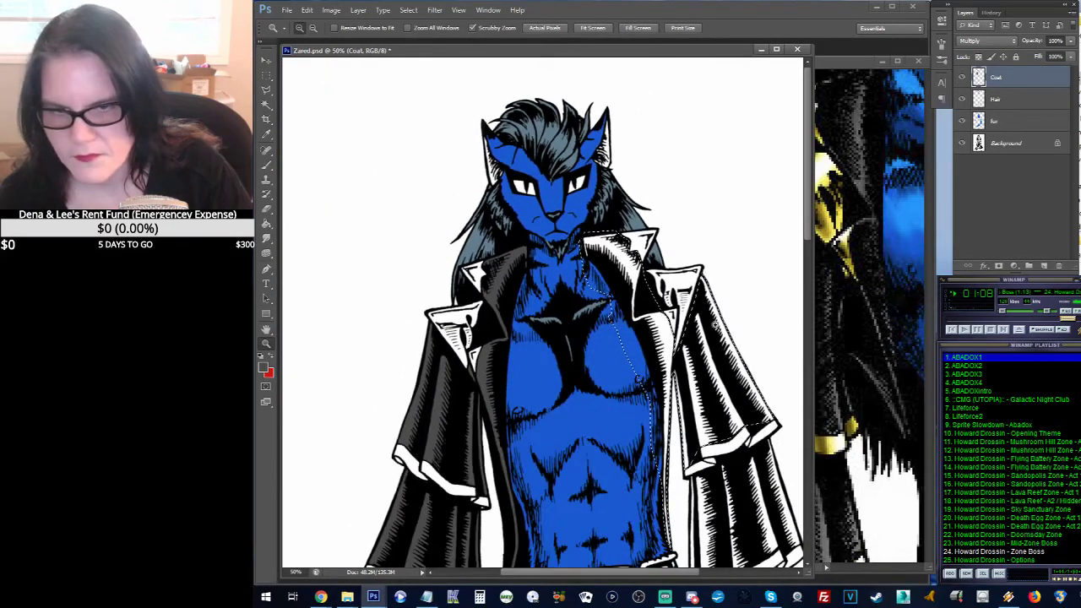
{"action": "scroll", "coordinate": [661, 253], "scroll_direction": "down", "scroll_amount": 2}
{"action": "left_click_drag", "start_coordinate": [657, 253], "coordinate": [595, 190]}
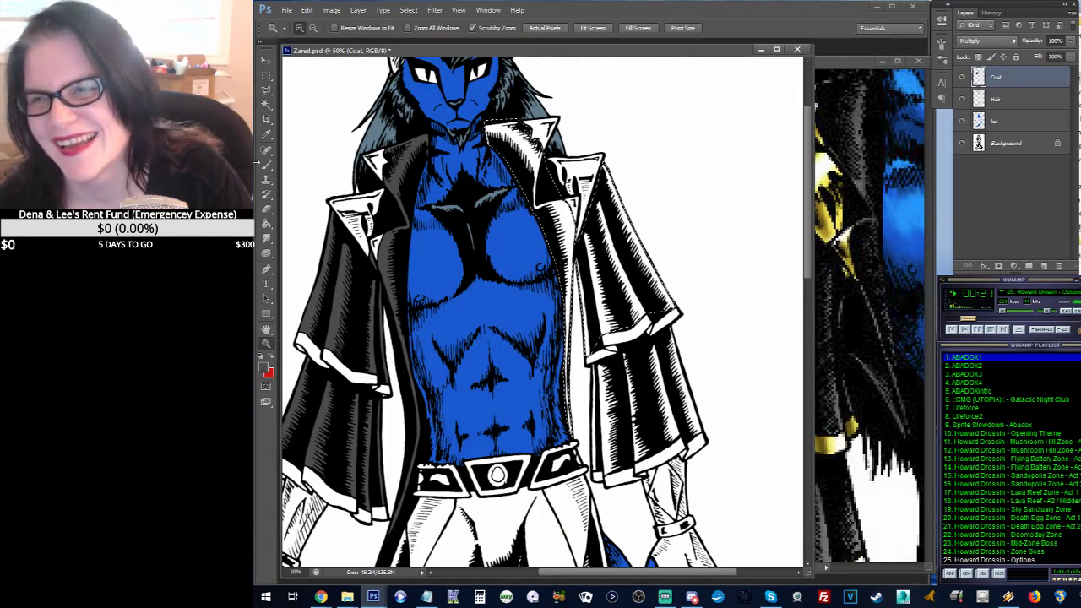
{"action": "left_click", "coordinate": [265, 223]}
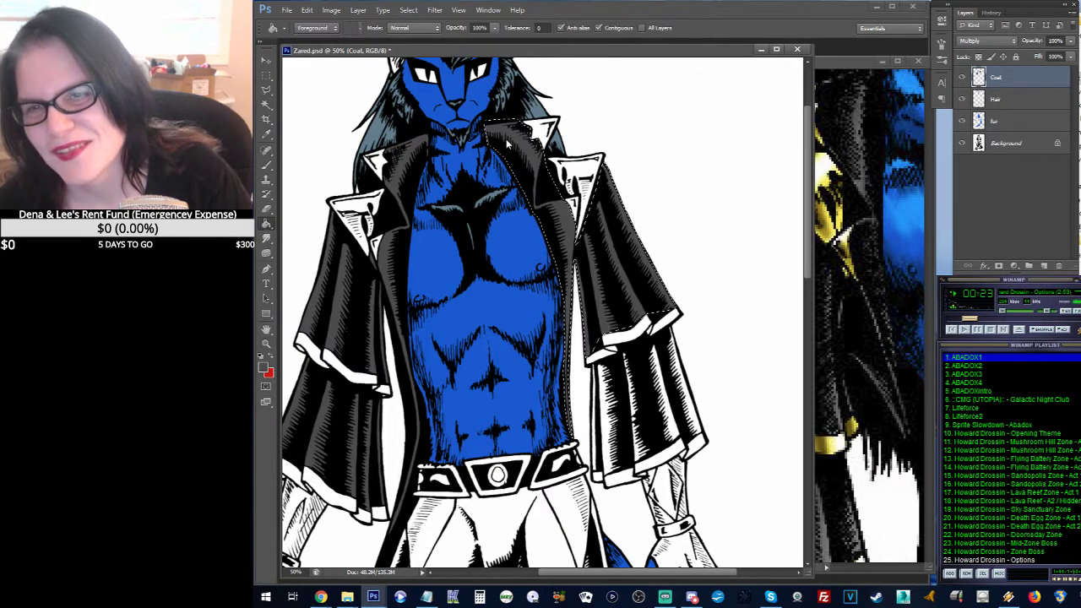
Step: Select the right-hand lower sleeve tier with the Polygonal Lasso at 100% zoom, leaving out the white trims above and below it
{"action": "mouse_move", "coordinate": [717, 290]}
{"action": "left_mouse_down"}
{"action": "mouse_move", "coordinate": [705, 181]}
{"action": "mouse_move", "coordinate": [714, 116]}
{"action": "left_mouse_up"}
{"action": "key", "text": "z"}
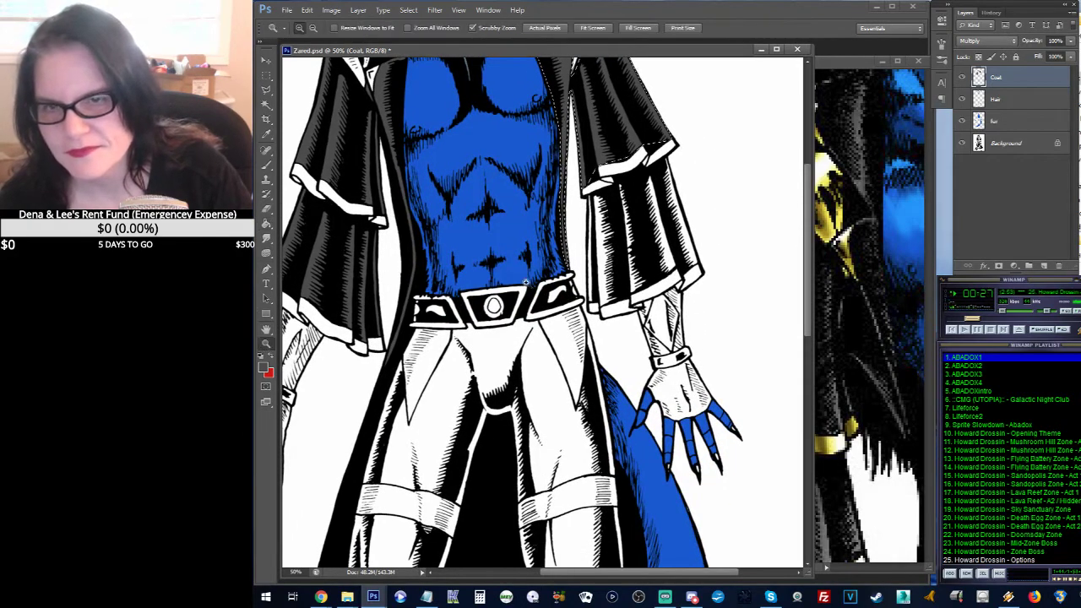
{"action": "left_click", "coordinate": [644, 245]}
{"action": "left_click", "coordinate": [645, 245]}
{"action": "left_click_drag", "start_coordinate": [647, 246], "coordinate": [582, 308]}
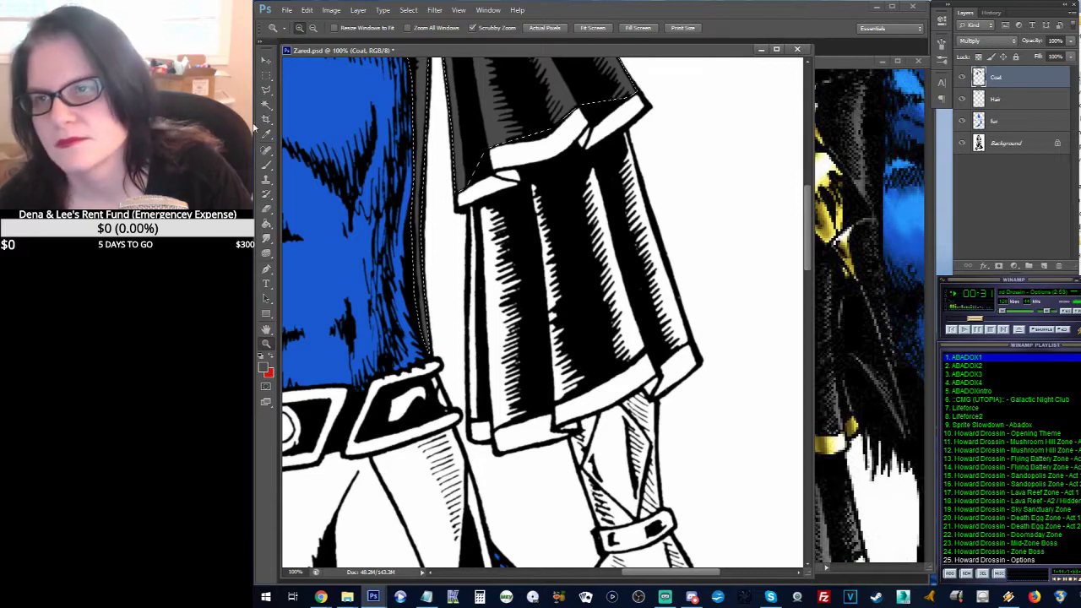
{"action": "key", "text": "l"}
{"action": "left_click", "coordinate": [474, 211]}
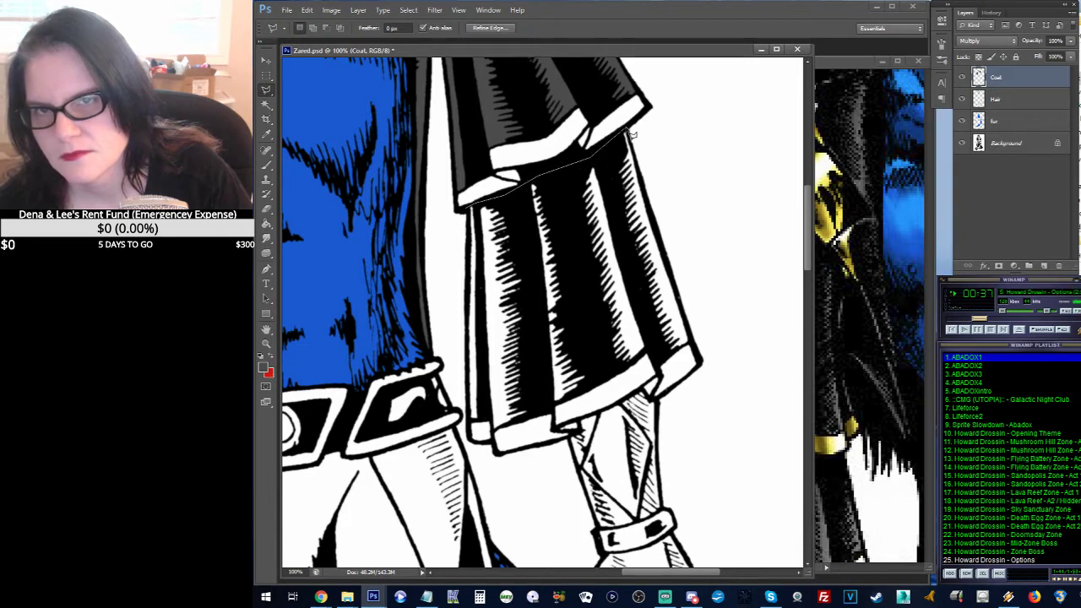
{"action": "left_click", "coordinate": [694, 346]}
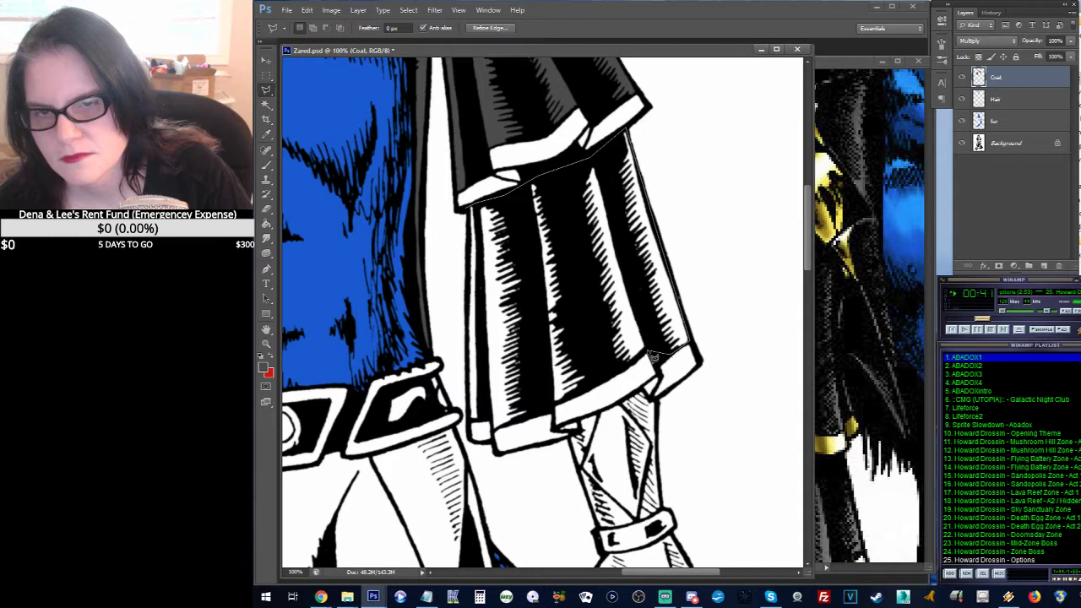
{"action": "left_click", "coordinate": [655, 352]}
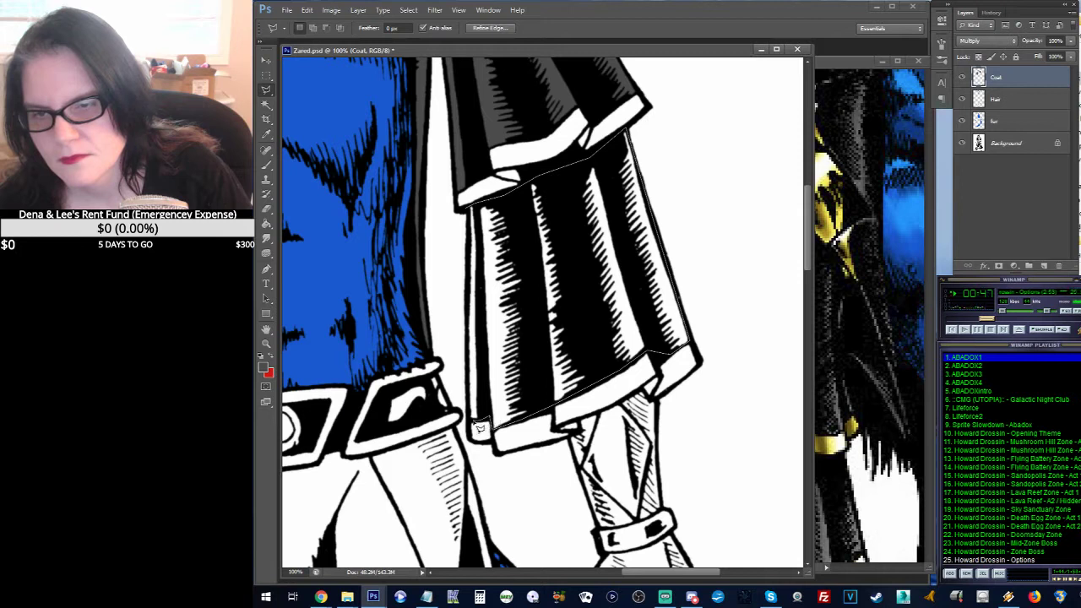
{"action": "left_click", "coordinate": [473, 423]}
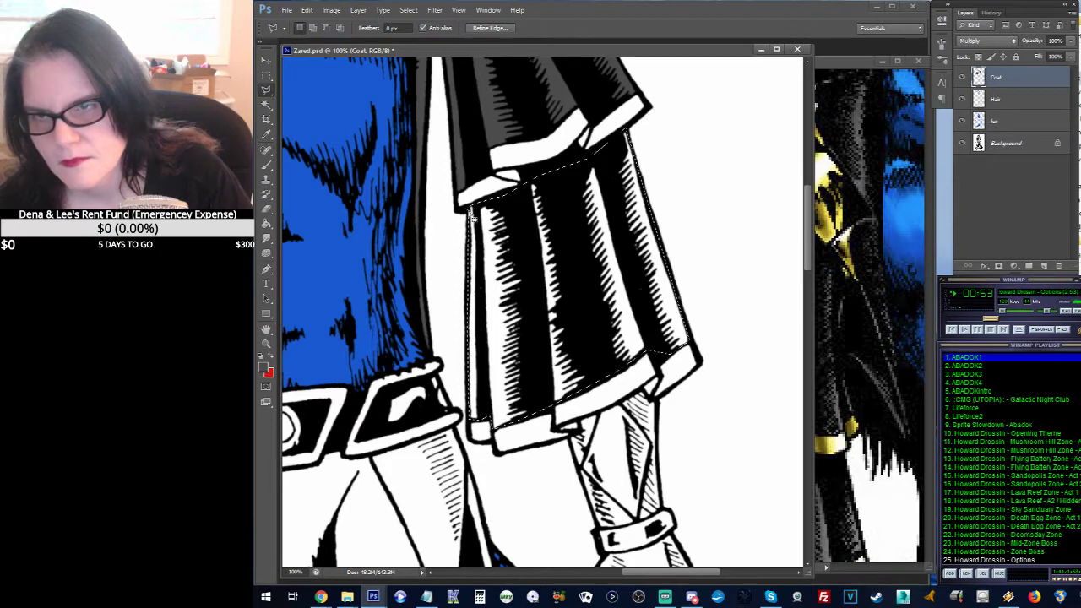
{"action": "left_click", "coordinate": [471, 215]}
Step: Fill the selected right-hand lower sleeve tier with the dark grey foreground colour on the Coat layer
{"action": "left_click", "coordinate": [267, 224]}
{"action": "left_click", "coordinate": [510, 247]}
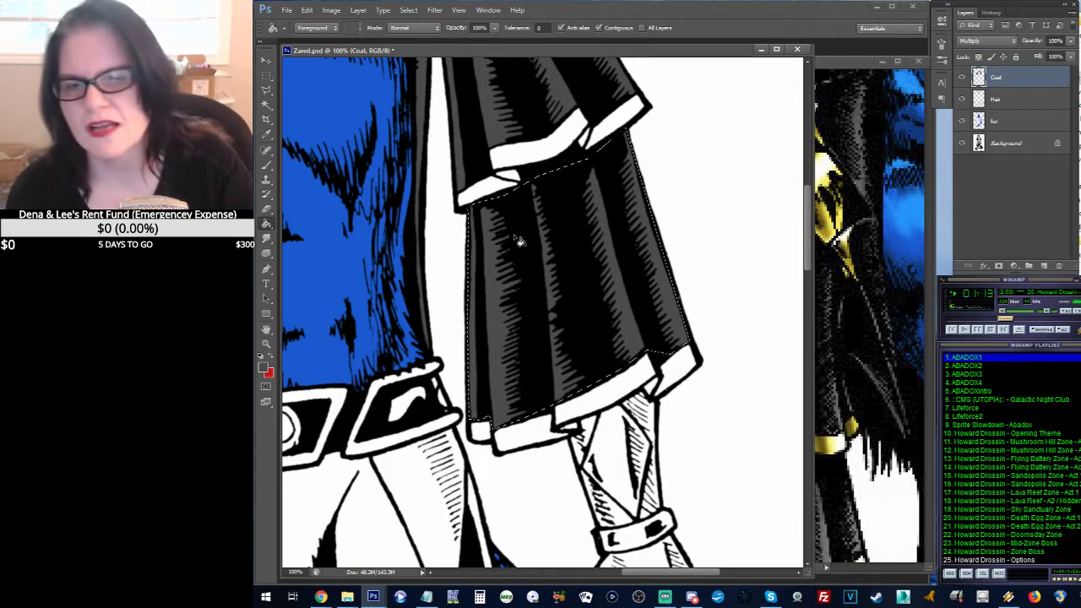
{"action": "key", "text": "ctrl+d"}
Step: Zoom out to 50% and examine the fills on the coat's collar, front and both sleeves
{"action": "left_click_drag", "start_coordinate": [576, 267], "coordinate": [623, 429]}
{"action": "left_click_drag", "start_coordinate": [535, 265], "coordinate": [636, 80]}
{"action": "left_click_drag", "start_coordinate": [673, 237], "coordinate": [579, 96]}
{"action": "left_click_drag", "start_coordinate": [647, 174], "coordinate": [544, 175]}
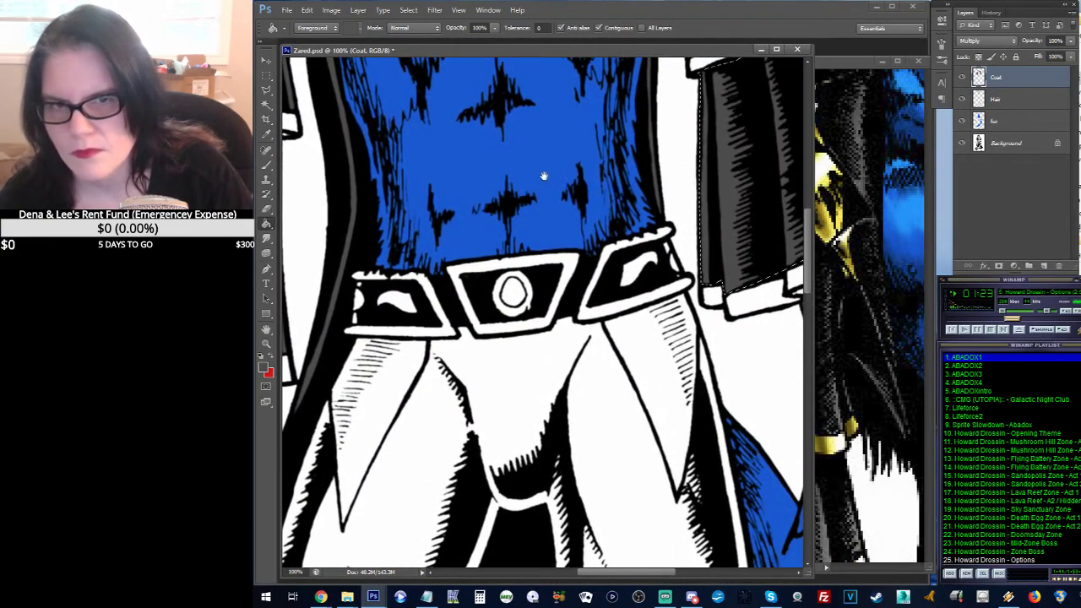
{"action": "left_click", "coordinate": [266, 345]}
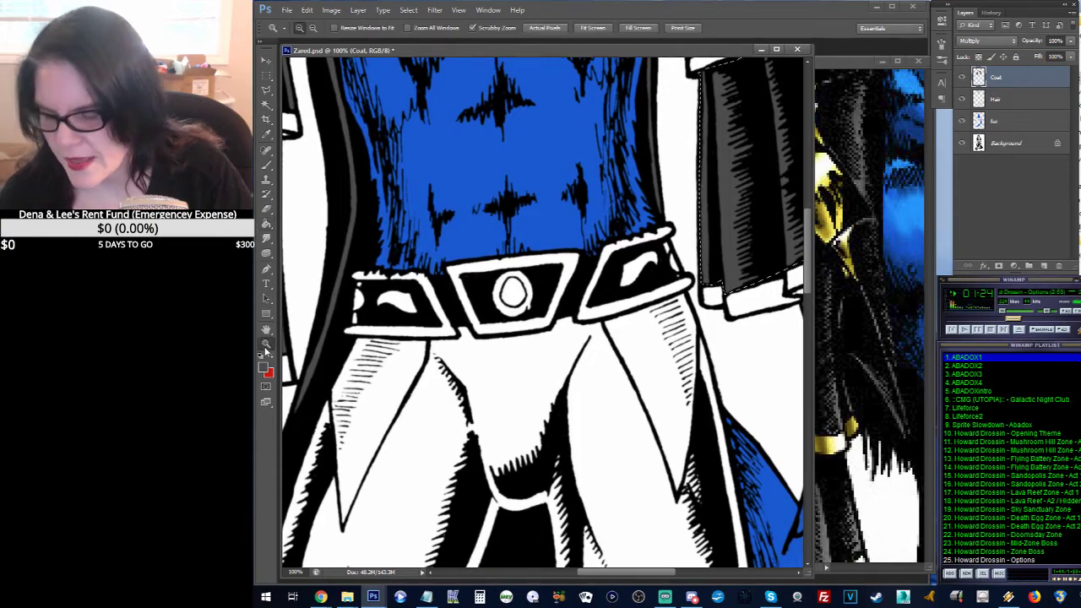
{"action": "left_click", "coordinate": [536, 287], "text": "alt"}
{"action": "left_click", "coordinate": [552, 228], "text": "alt"}
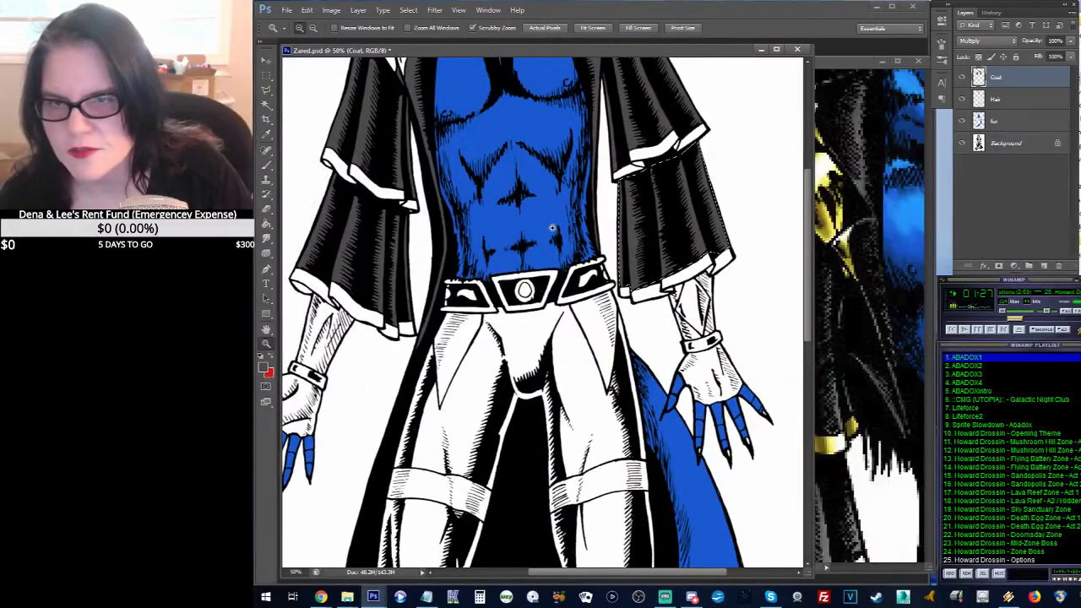
{"action": "left_click_drag", "start_coordinate": [552, 228], "coordinate": [591, 376]}
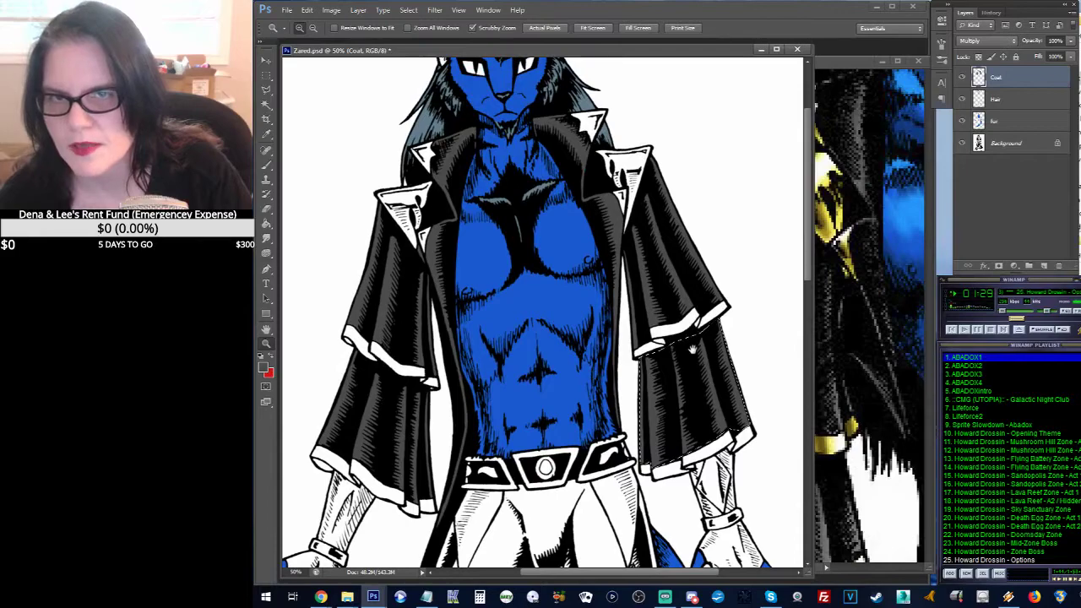
Step: Examine the coat, trousers, boots and tail, then the colour swatches beside the character's head, at 50% zoom
{"action": "left_click_drag", "start_coordinate": [677, 393], "coordinate": [671, 187]}
{"action": "scroll", "coordinate": [603, 316], "scroll_direction": "down", "scroll_amount": 5}
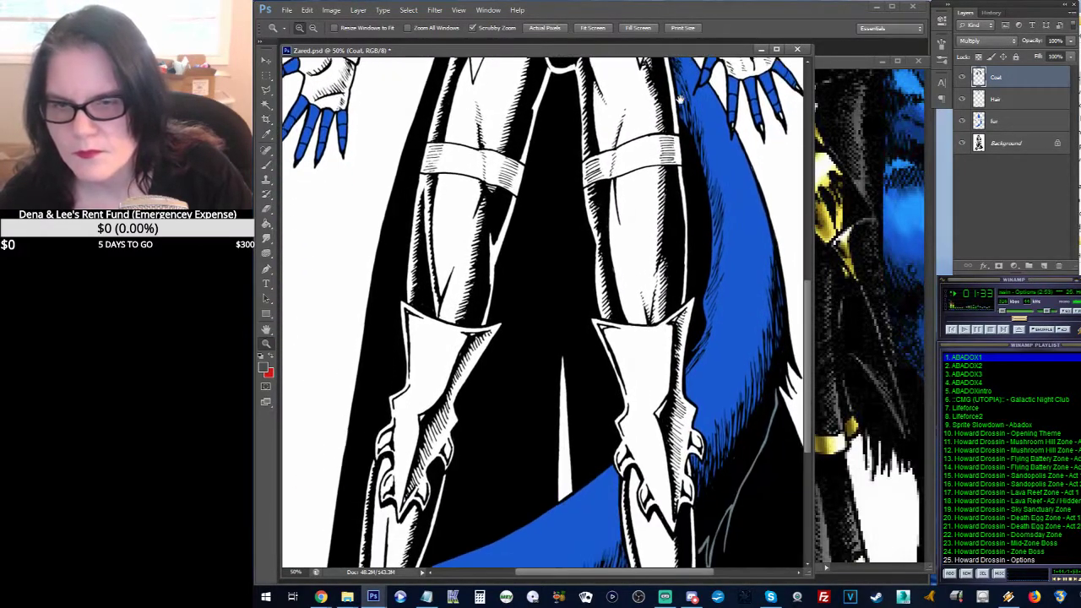
{"action": "scroll", "coordinate": [603, 317], "scroll_direction": "down", "scroll_amount": 4}
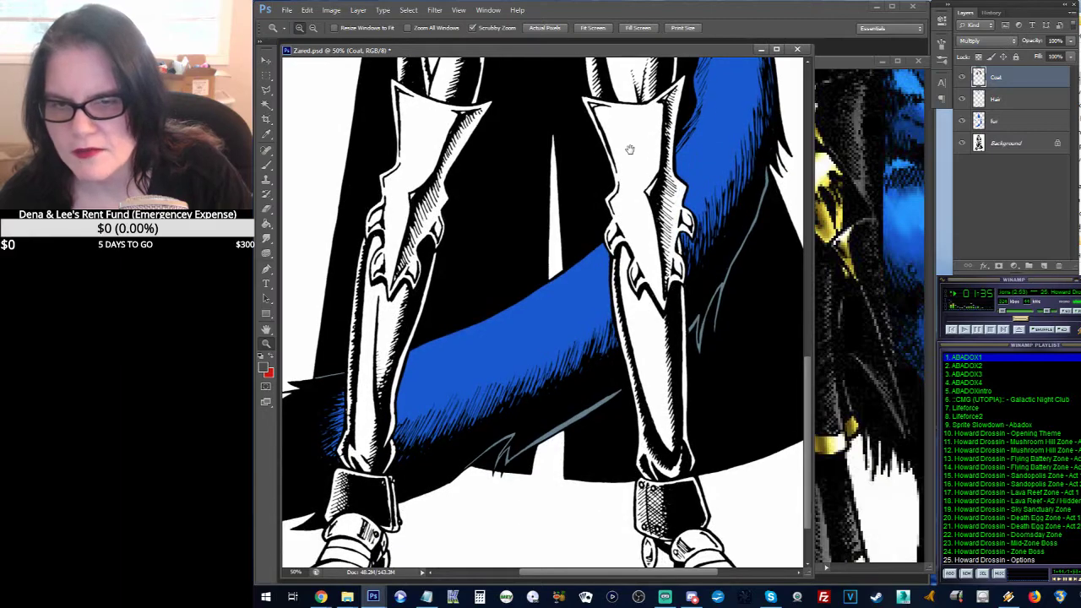
{"action": "scroll", "coordinate": [629, 149], "scroll_direction": "up", "scroll_amount": 8}
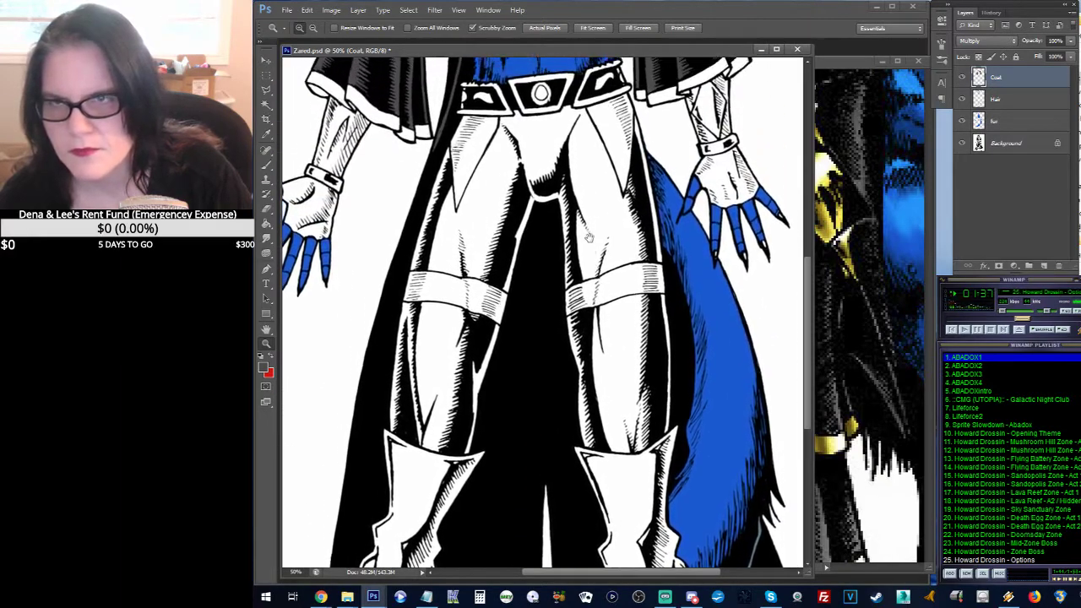
{"action": "scroll", "coordinate": [587, 237], "scroll_direction": "up", "scroll_amount": 5}
{"action": "scroll", "coordinate": [543, 295], "scroll_direction": "up", "scroll_amount": 3}
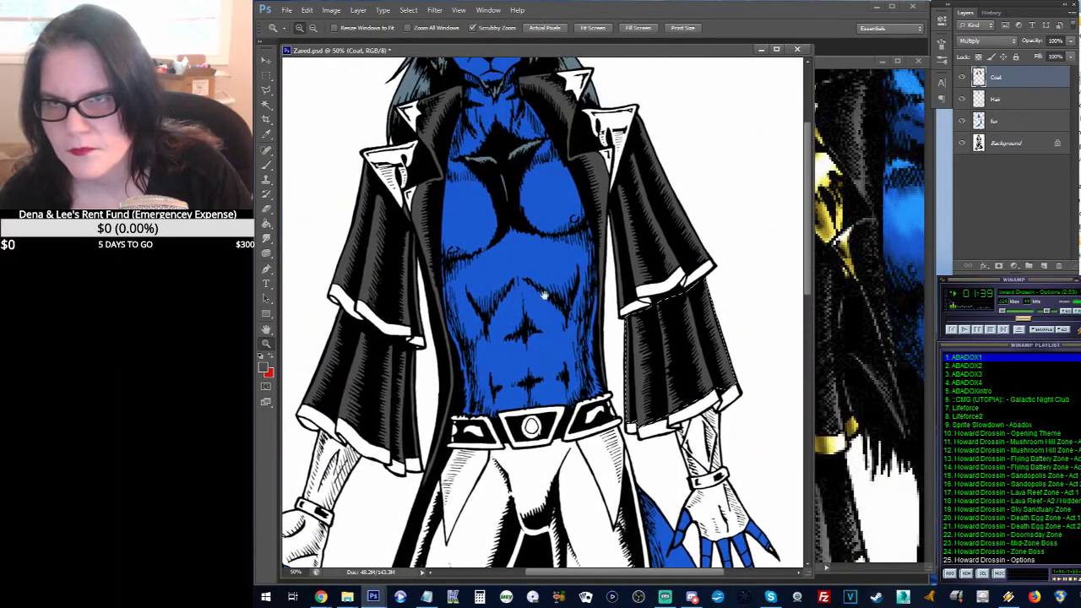
{"action": "scroll", "coordinate": [544, 295], "scroll_direction": "up", "scroll_amount": 2}
{"action": "scroll", "coordinate": [542, 326], "scroll_direction": "up", "scroll_amount": 2}
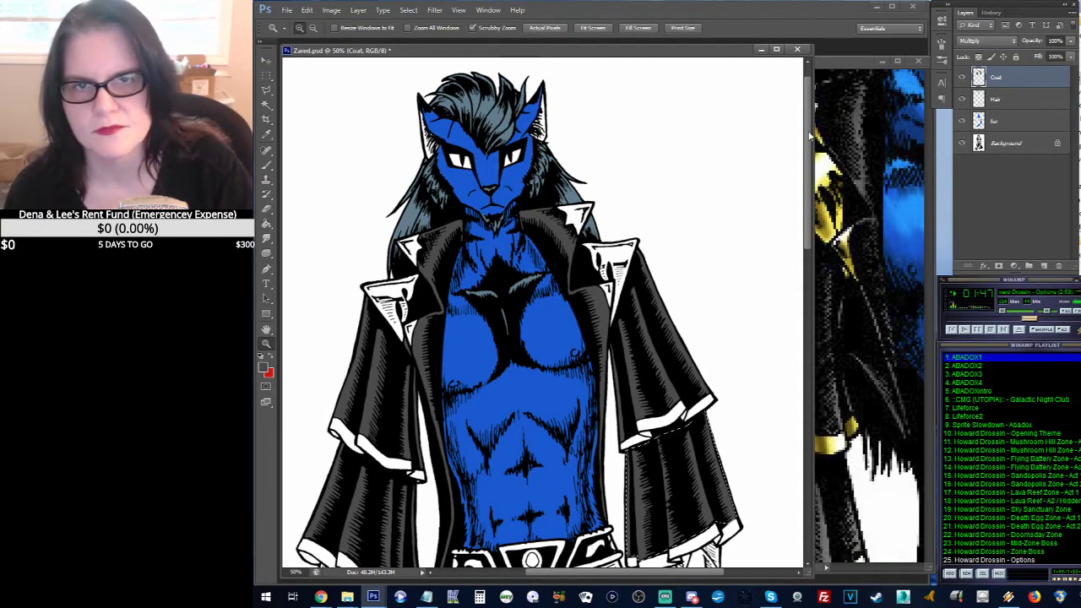
{"action": "scroll", "coordinate": [808, 95], "scroll_direction": "up", "scroll_amount": 1}
{"action": "left_click_drag", "start_coordinate": [661, 147], "coordinate": [486, 157]}
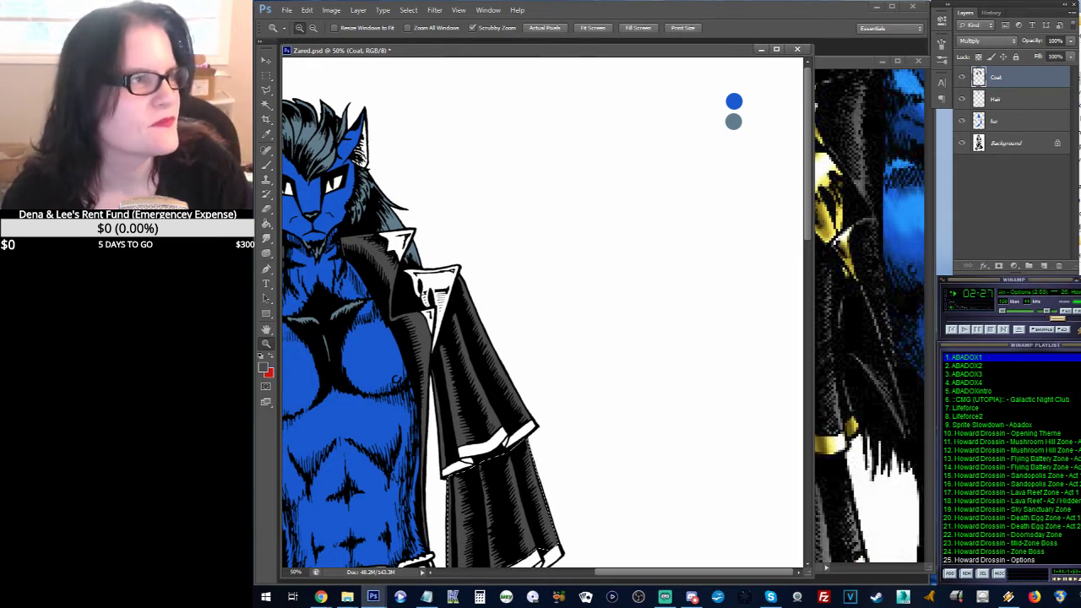
Step: Paste the copied Sheba outfit sheet into a new white 1058 x 1275 pixel RGB document at 72 pixels/inch
{"action": "key", "text": "alt+Tab"}
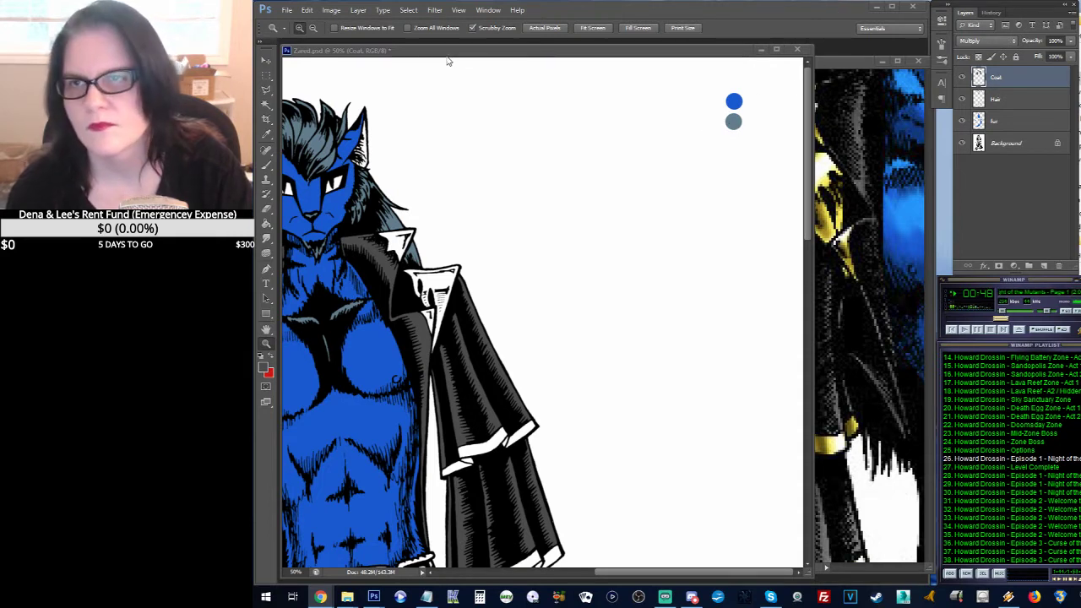
{"action": "left_click_drag", "start_coordinate": [456, 52], "coordinate": [466, 74]}
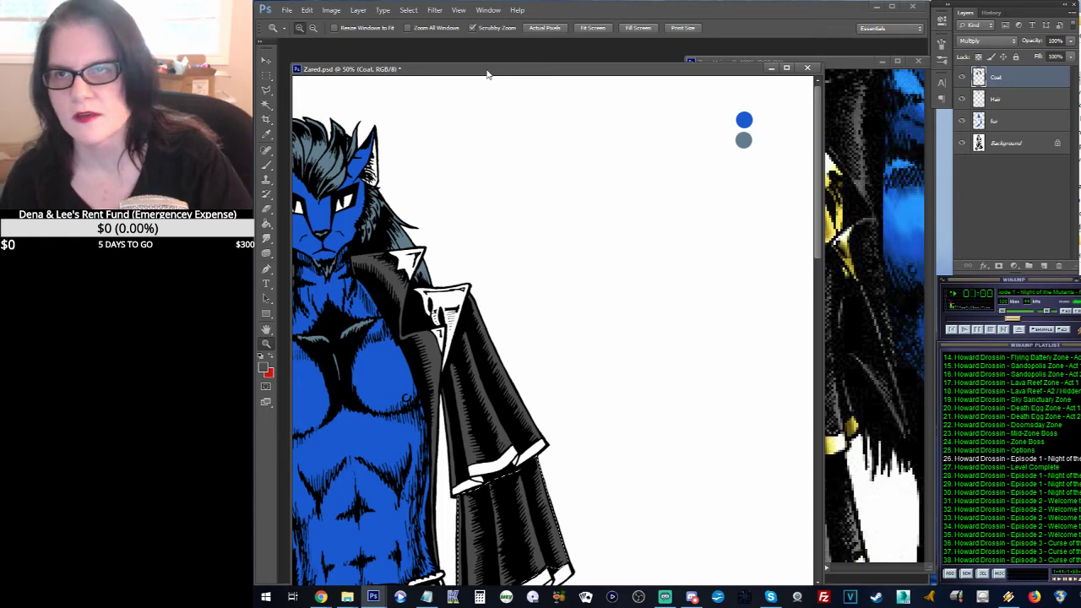
{"action": "left_click_drag", "start_coordinate": [488, 75], "coordinate": [482, 58]}
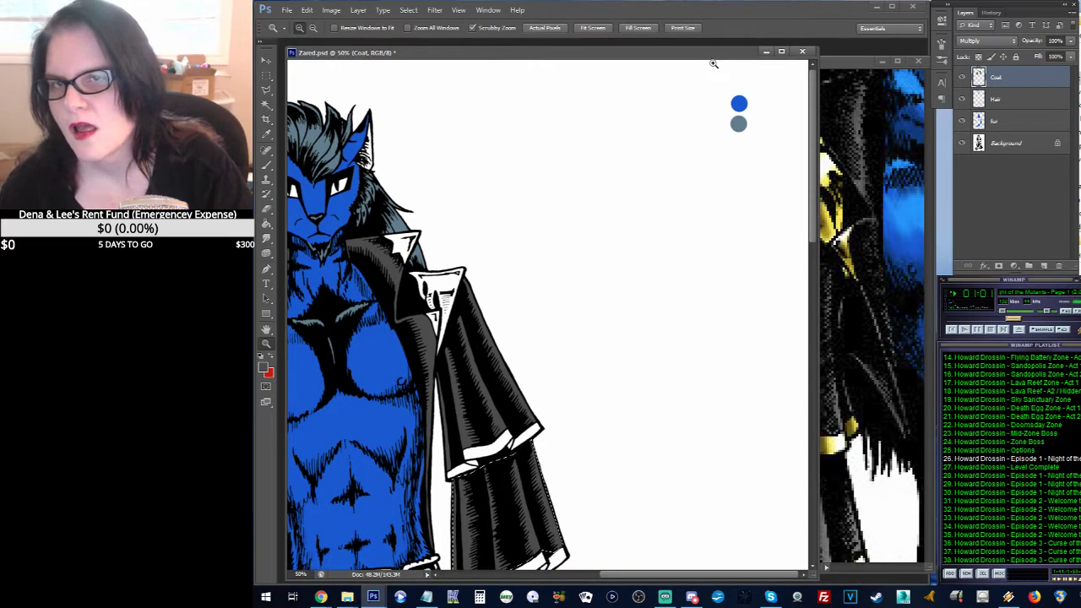
{"action": "key", "text": "ctrl+n"}
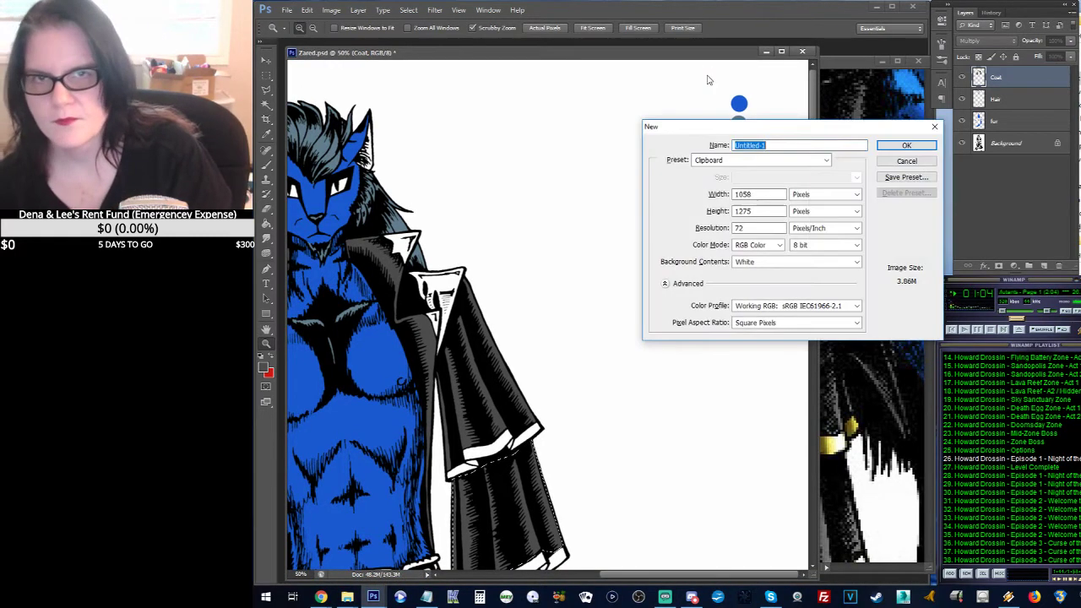
{"action": "key", "text": "Return"}
{"action": "key", "text": "ctrl+v"}
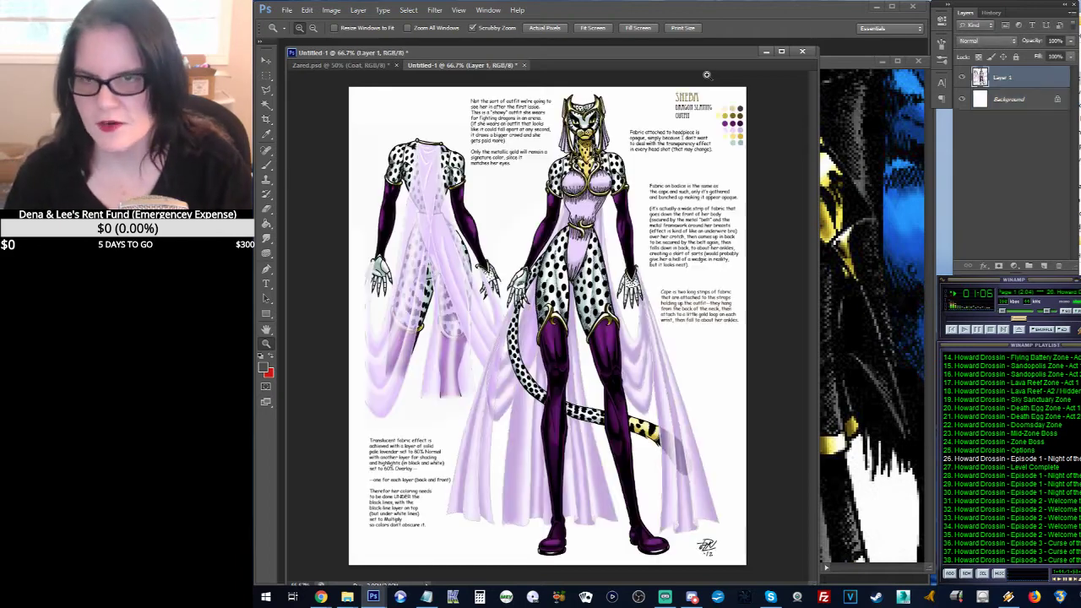
Step: Separate Zared.psd and the Sheba reference into two floating windows and place them side by side
{"action": "left_click_drag", "start_coordinate": [369, 66], "coordinate": [493, 94]}
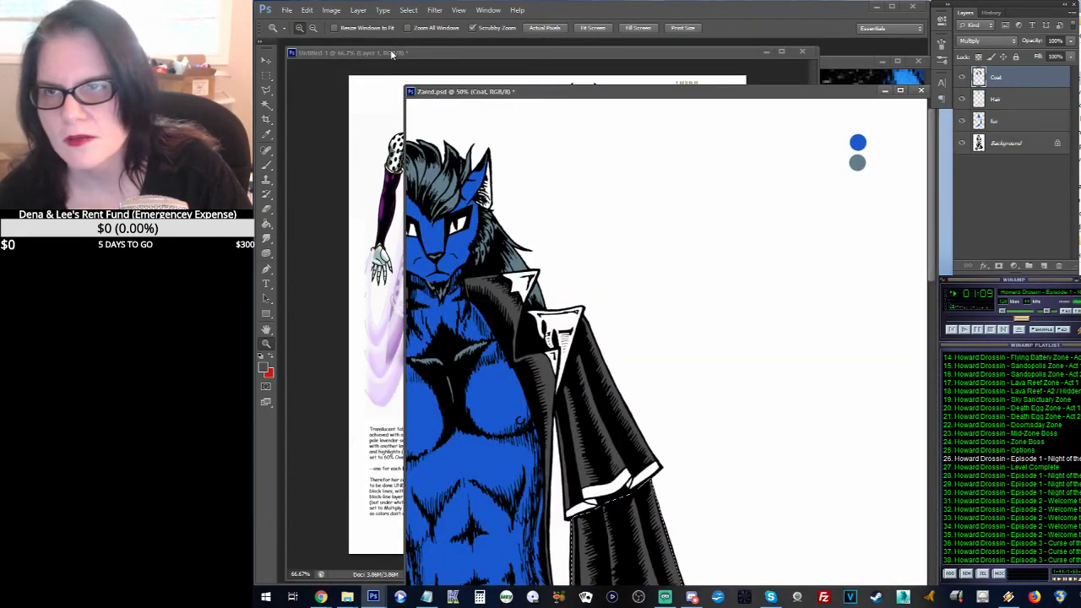
{"action": "left_click", "coordinate": [390, 53]}
{"action": "left_click_drag", "start_coordinate": [388, 54], "coordinate": [439, 56]}
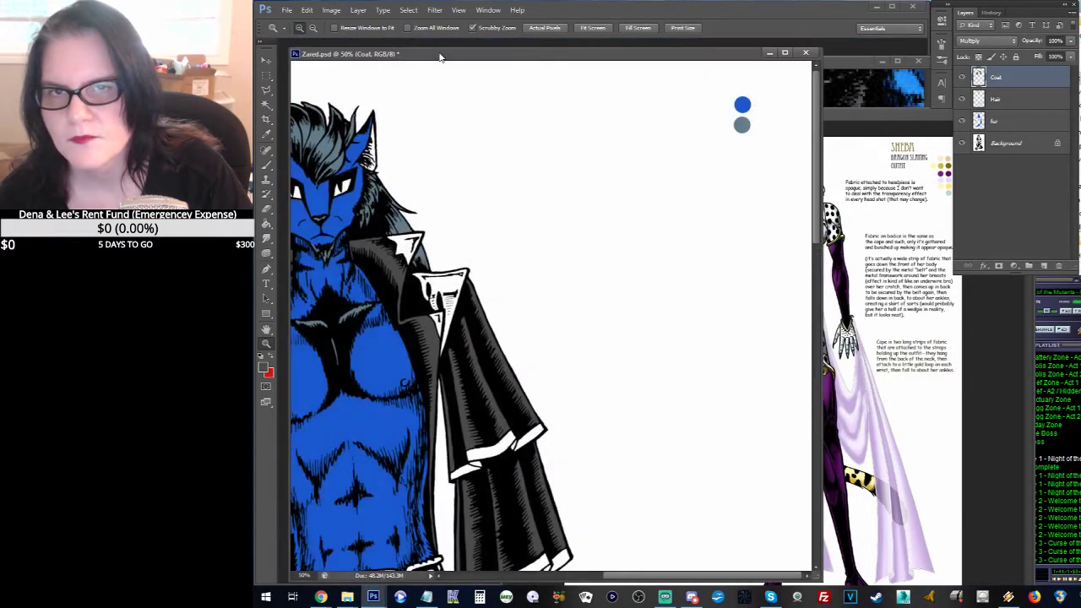
{"action": "left_click", "coordinate": [843, 119]}
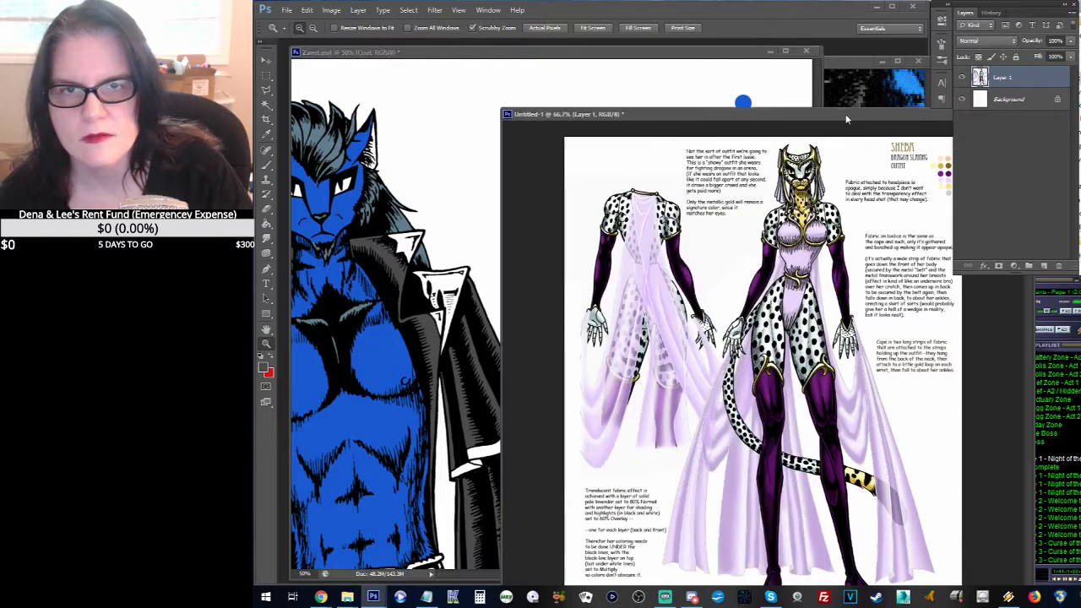
{"action": "left_click_drag", "start_coordinate": [793, 119], "coordinate": [727, 78]}
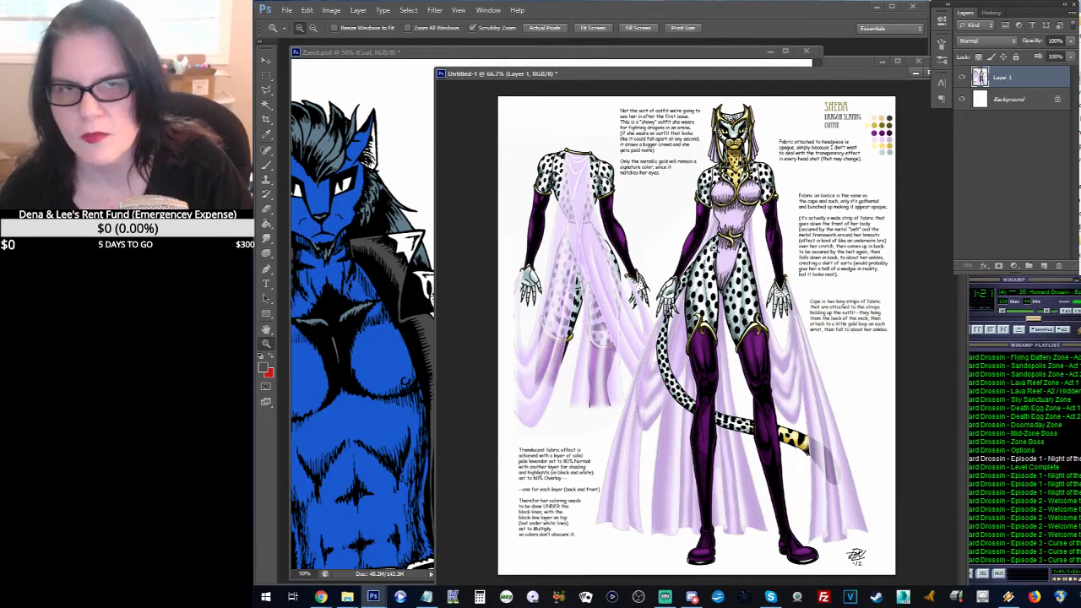
Step: Enlarge the Sheba reference to 200% around its colour palette and position its window clear of Zared.psd's swatches
{"action": "left_click", "coordinate": [863, 147]}
{"action": "left_click", "coordinate": [859, 119]}
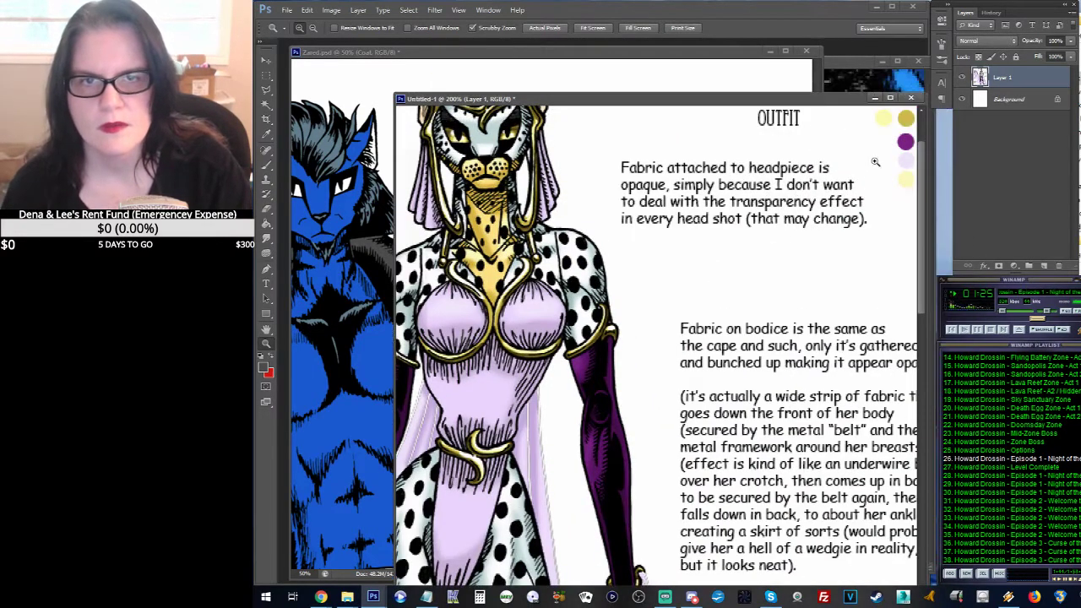
{"action": "scroll", "coordinate": [746, 209], "scroll_direction": "up", "scroll_amount": 1}
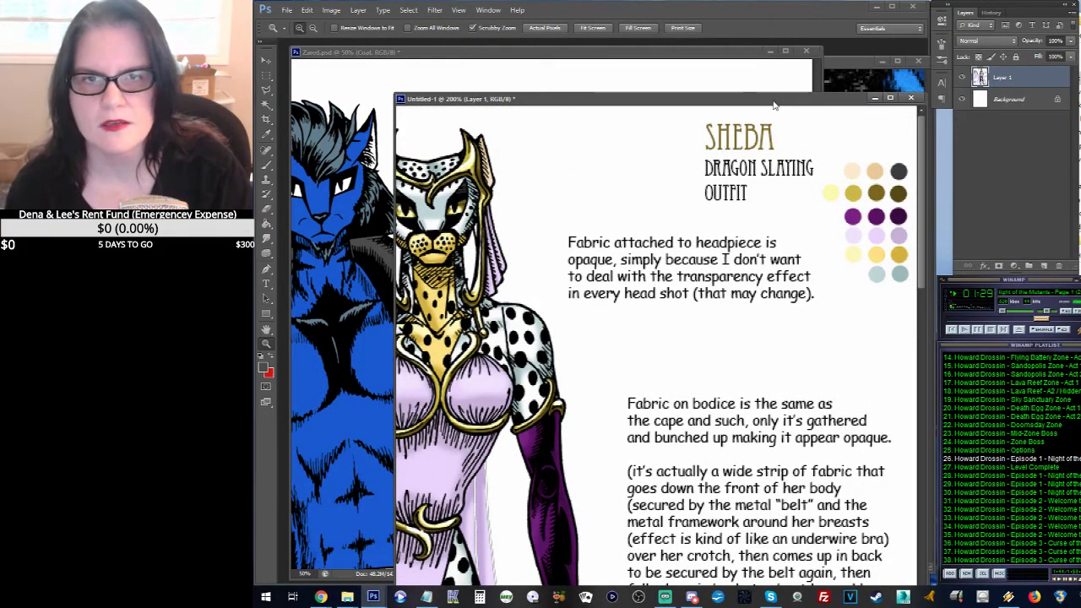
{"action": "left_click_drag", "start_coordinate": [773, 105], "coordinate": [865, 196]}
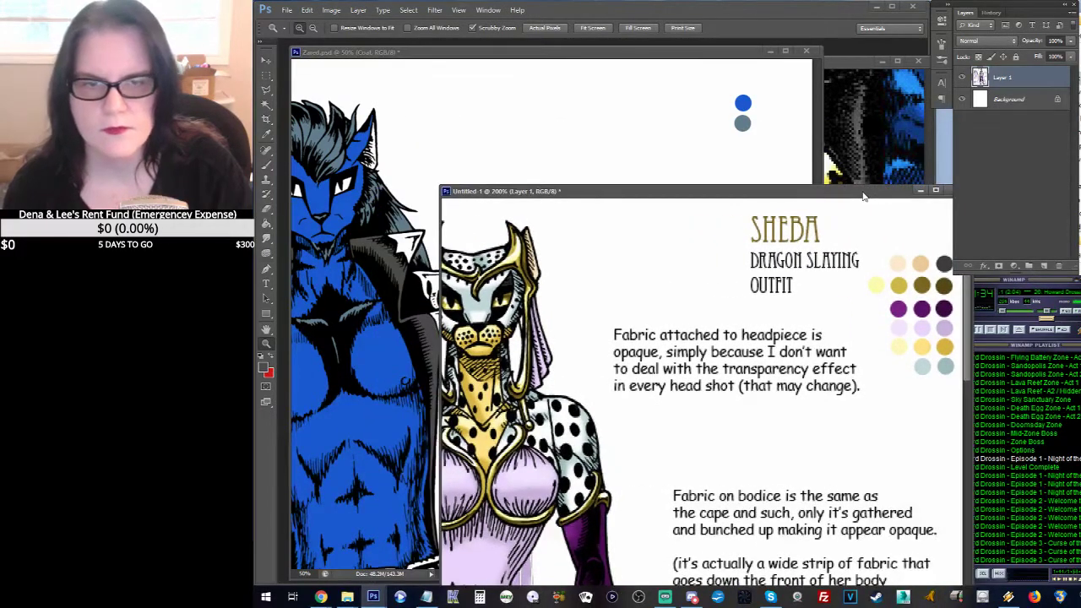
Step: Sample the mid gold from the Sheba reference palette as the foreground colour with the Eyedropper
{"action": "left_click", "coordinate": [267, 168]}
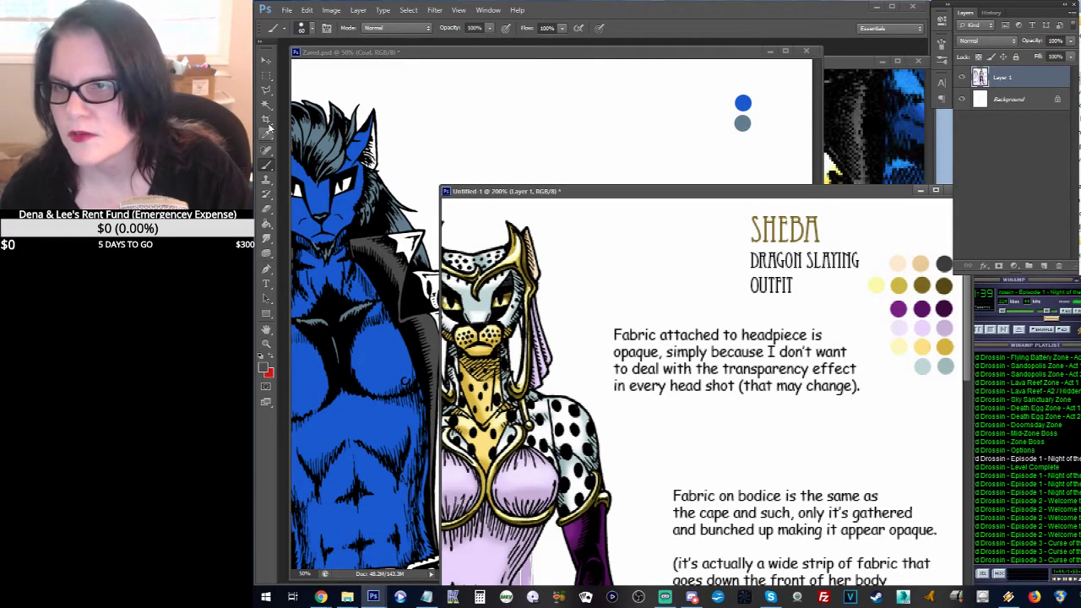
{"action": "left_click", "coordinate": [267, 133]}
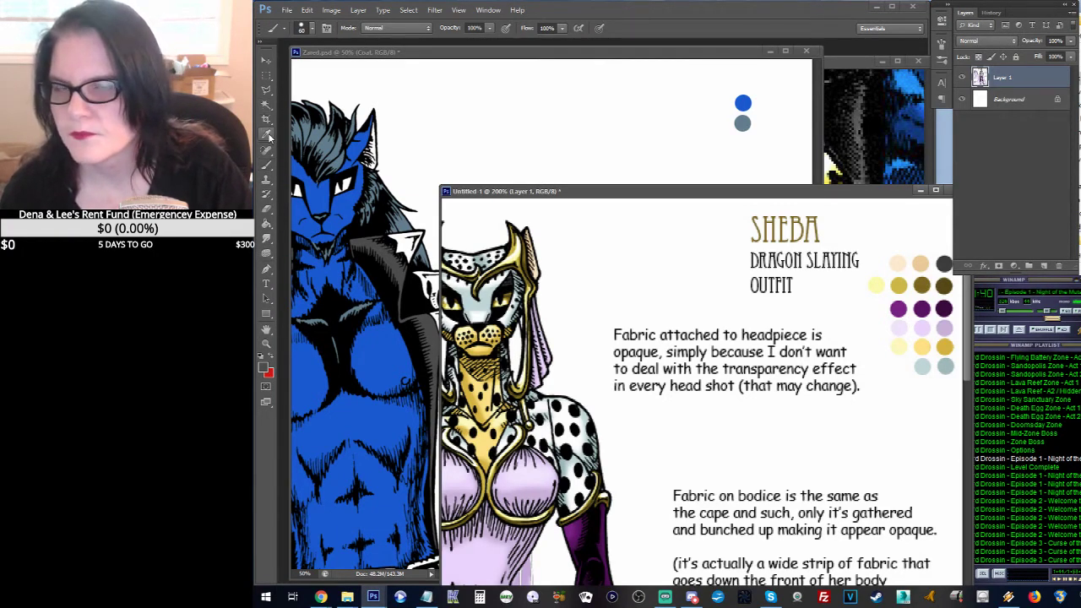
{"action": "left_click", "coordinate": [900, 286]}
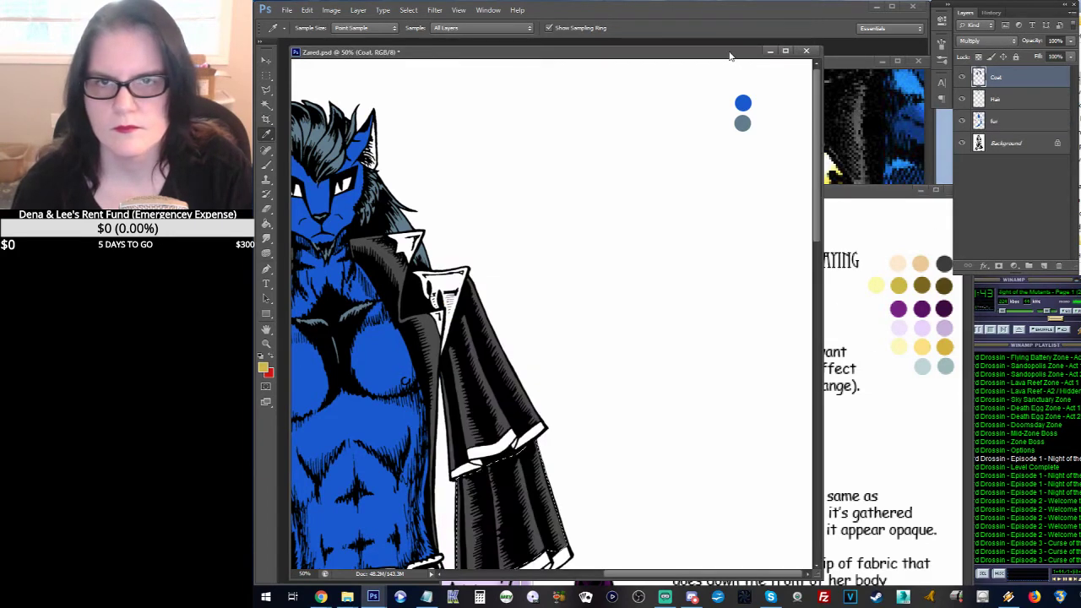
Step: Add a new layer named Gold above the Coat layer in Zared.psd, in Normal mode at 100% opacity
{"action": "left_click", "coordinate": [361, 69]}
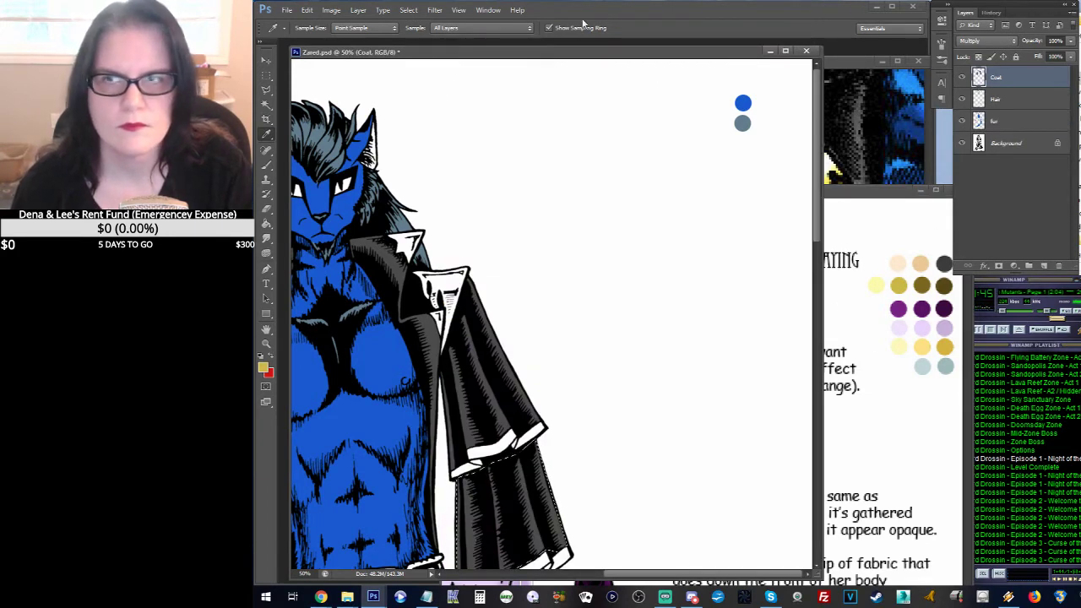
{"action": "left_click", "coordinate": [358, 10]}
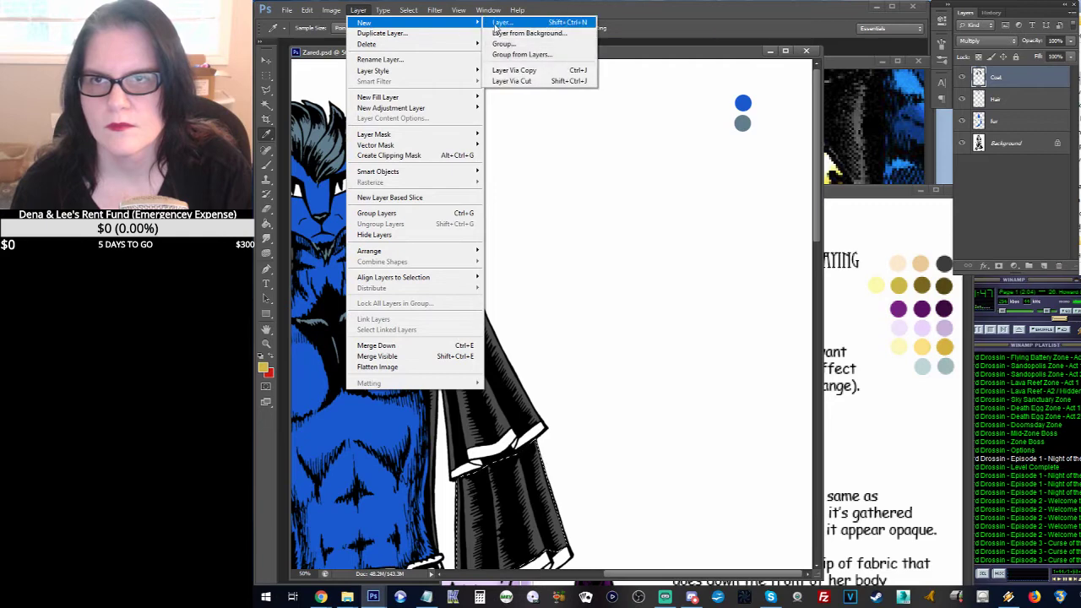
{"action": "left_click", "coordinate": [500, 22]}
{"action": "type", "text": "Gold"}
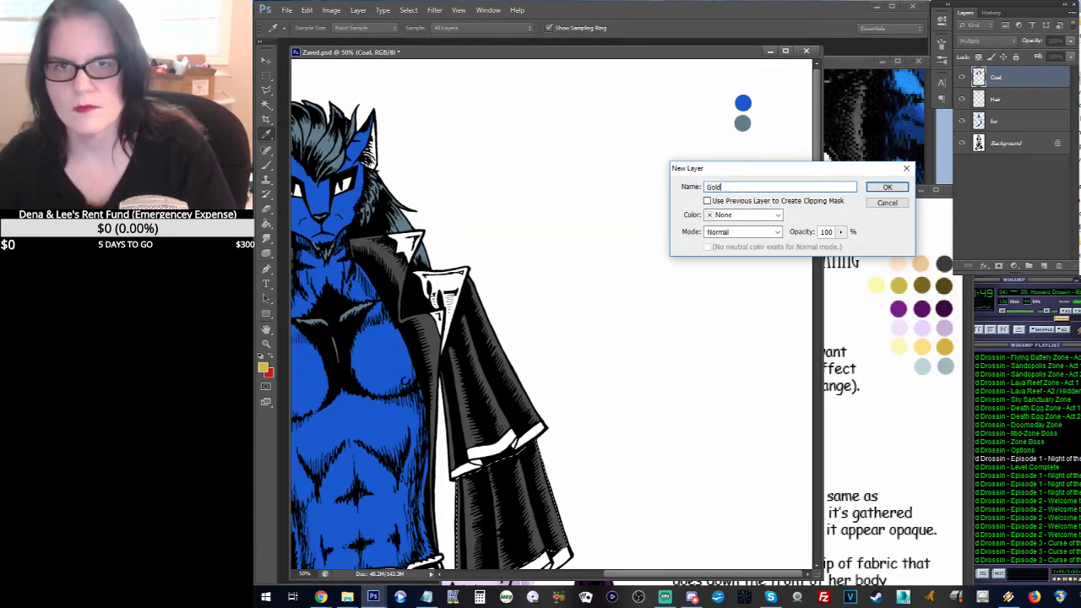
{"action": "key", "text": "Return"}
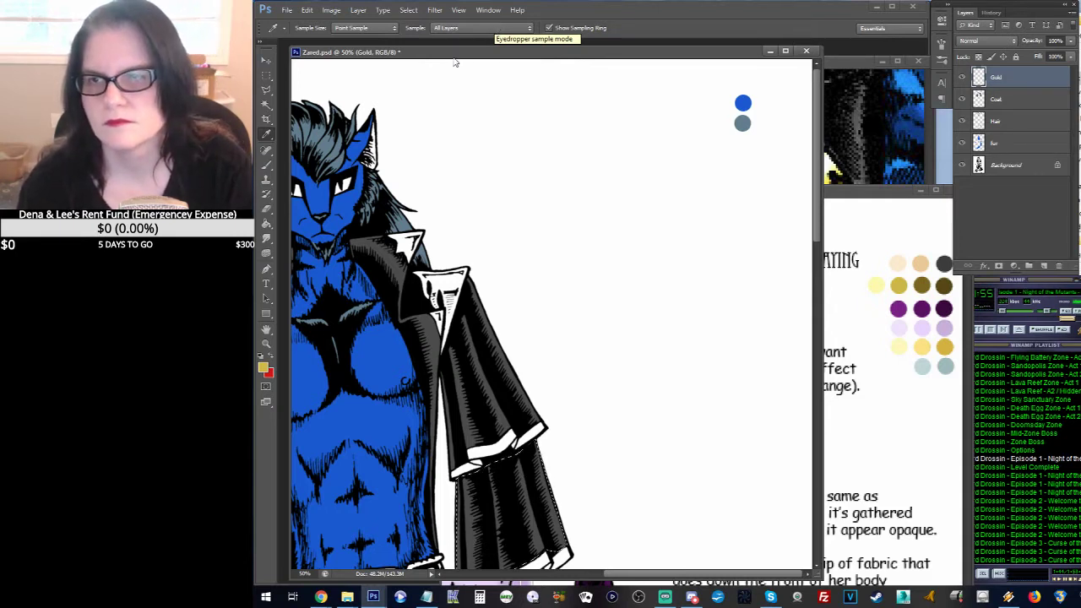
Step: Paint a round gold swatch directly below the grey-blue one with the 60 px Brush on the Gold layer
{"action": "left_click", "coordinate": [266, 167]}
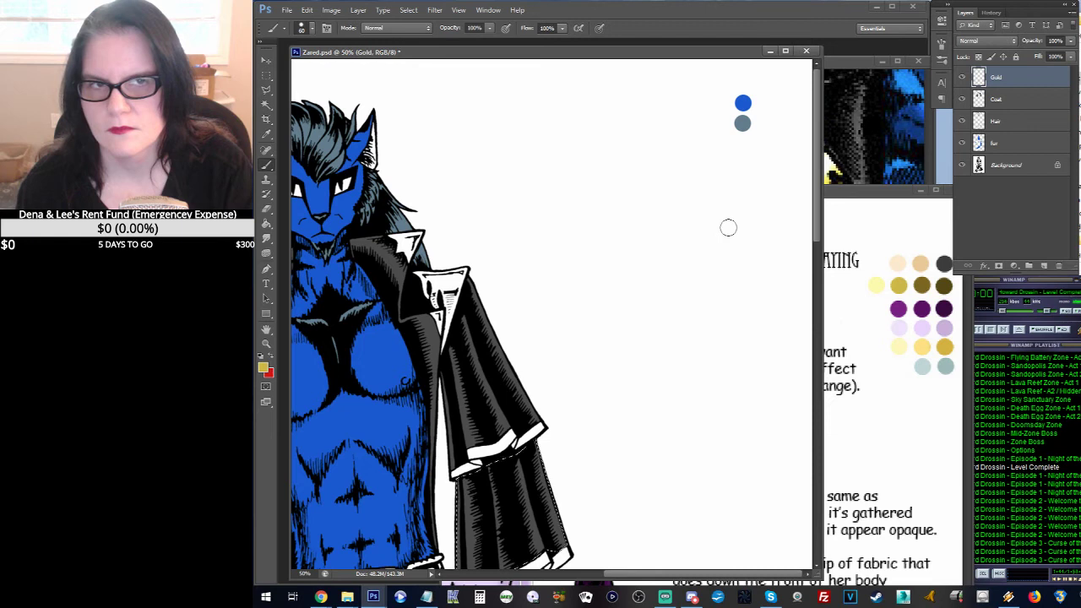
{"action": "left_click", "coordinate": [267, 75]}
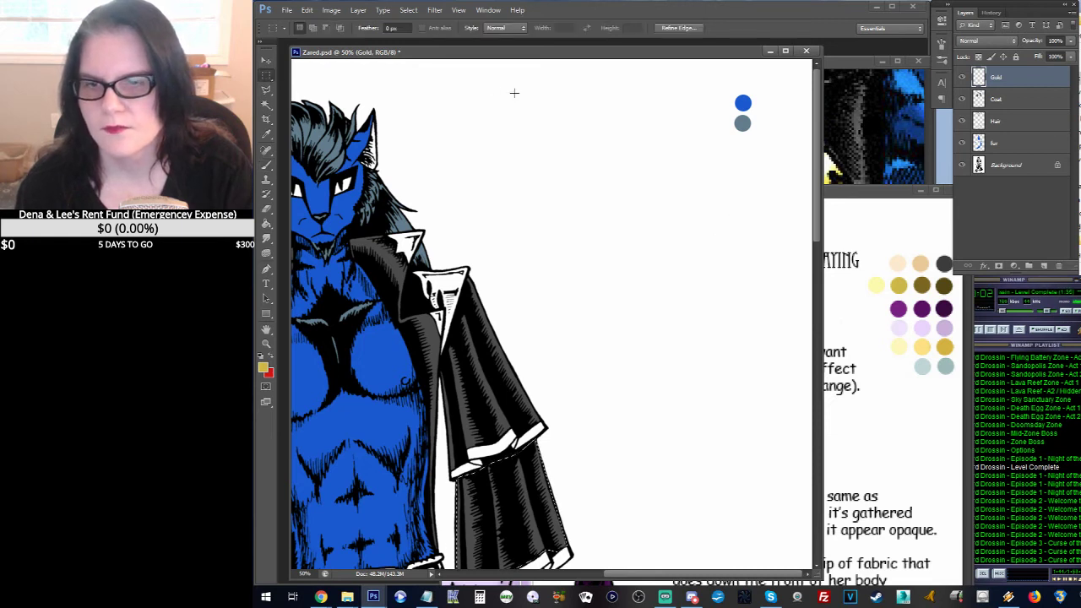
{"action": "left_click", "coordinate": [267, 164]}
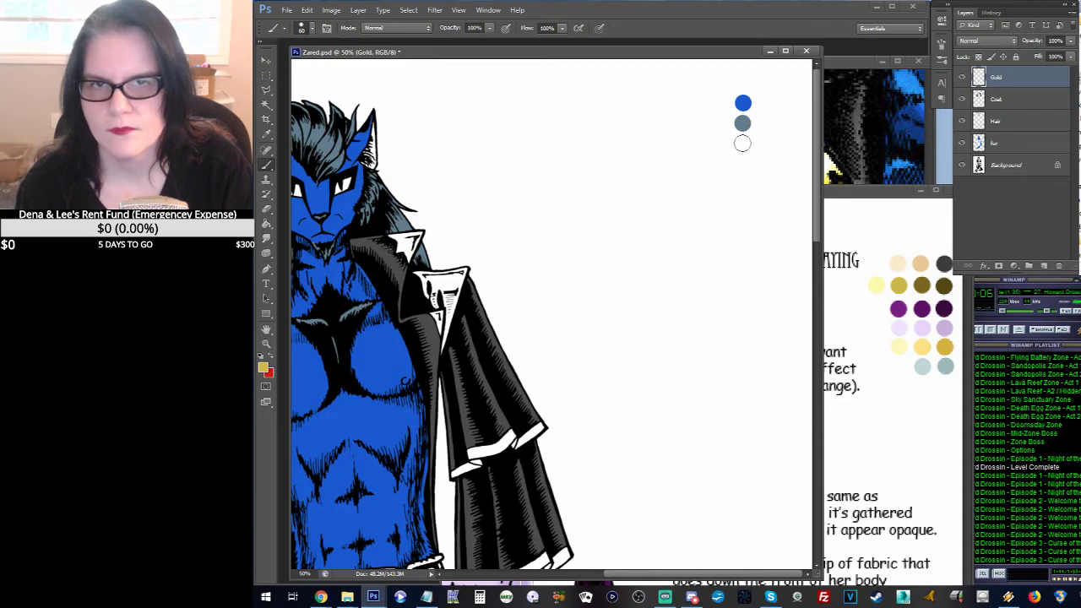
{"action": "left_click", "coordinate": [742, 144]}
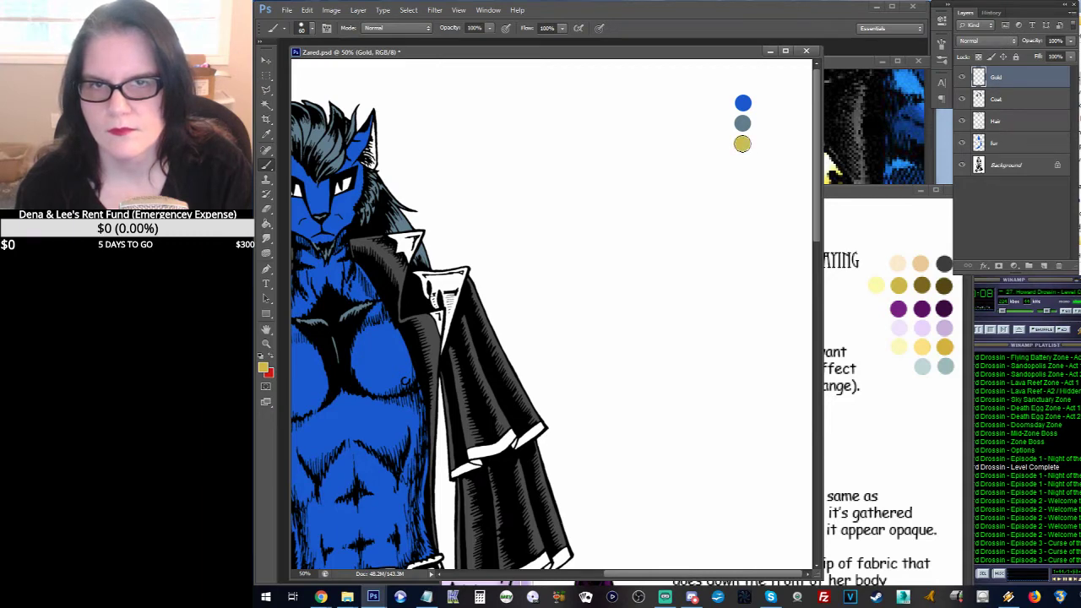
Step: Sample the pale yellow from the Sheba palette and paint a swatch of it left of the gold one in Zared.psd
{"action": "left_click", "coordinate": [878, 200]}
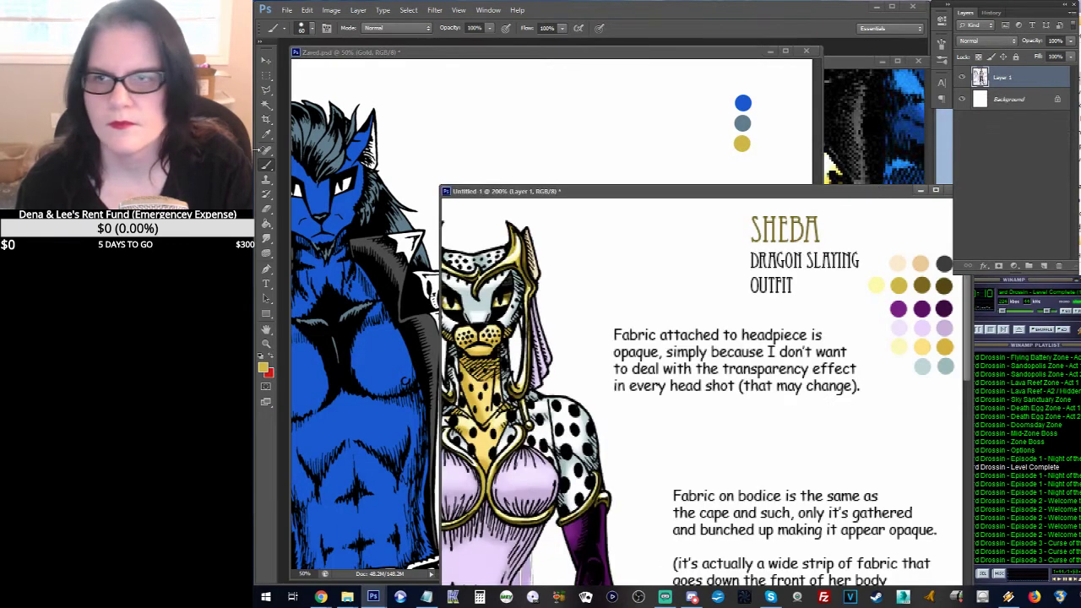
{"action": "left_click", "coordinate": [266, 135]}
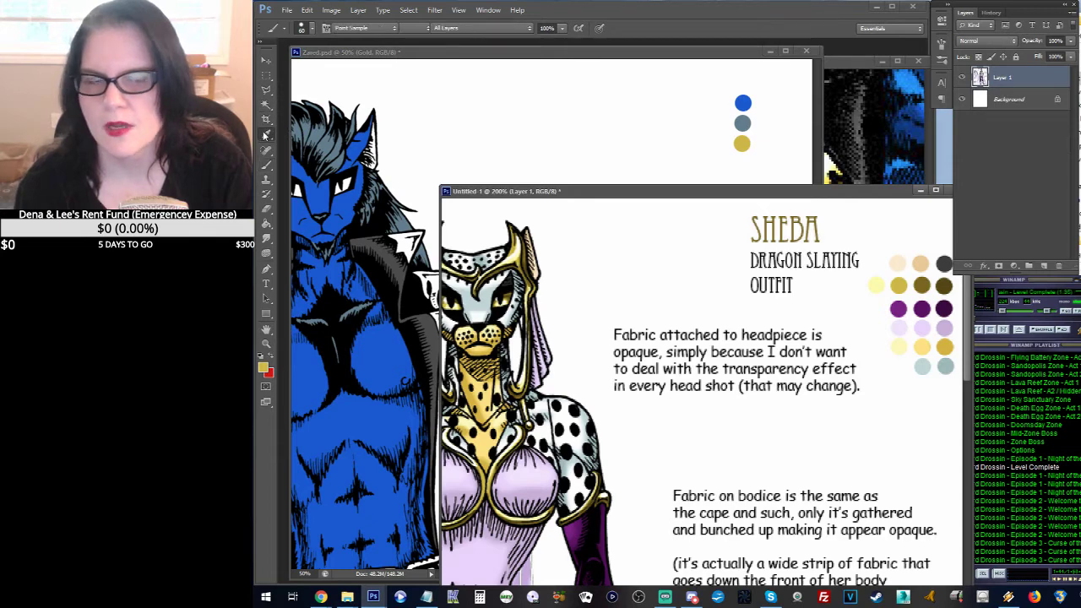
{"action": "left_click", "coordinate": [875, 286]}
{"action": "left_click", "coordinate": [695, 58]}
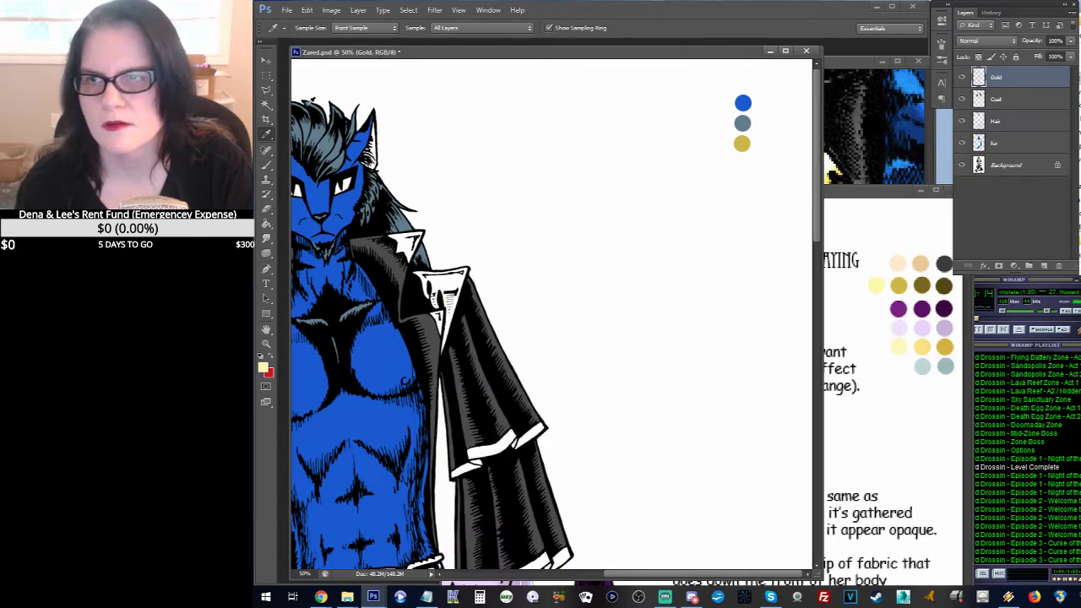
{"action": "left_click", "coordinate": [267, 167]}
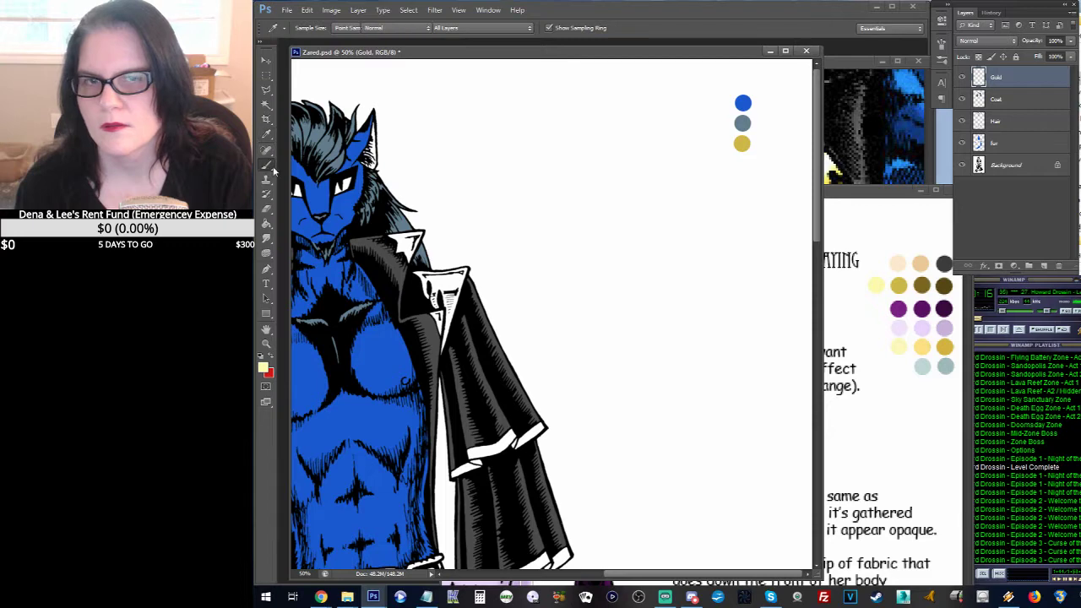
{"action": "left_click", "coordinate": [722, 143]}
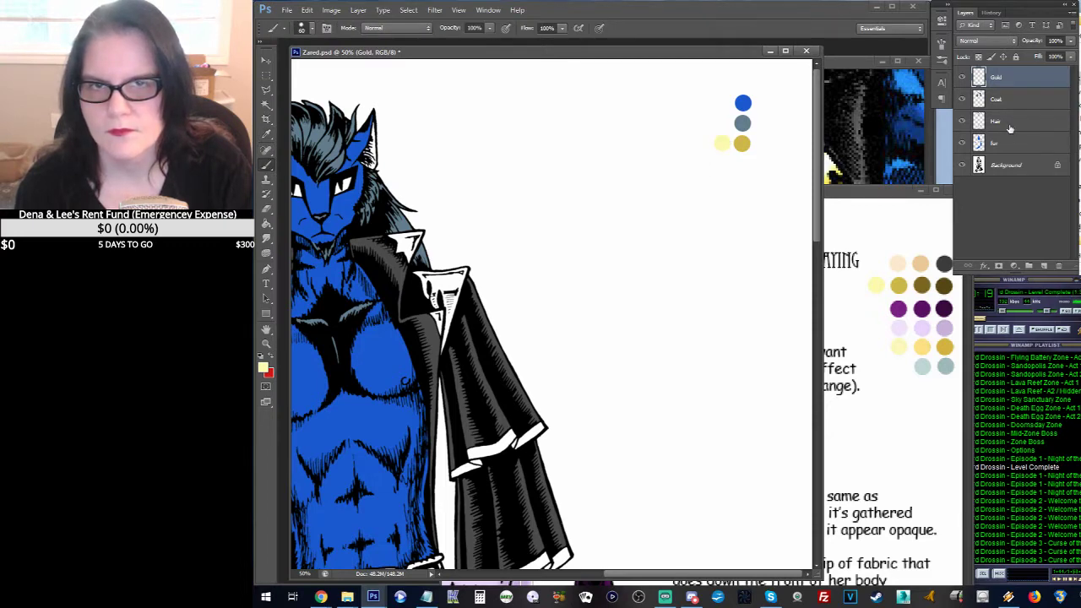
Step: Sample the olive from the Sheba palette and paint a swatch of it directly right of the gold one in Zared.psd
{"action": "left_click", "coordinate": [852, 192]}
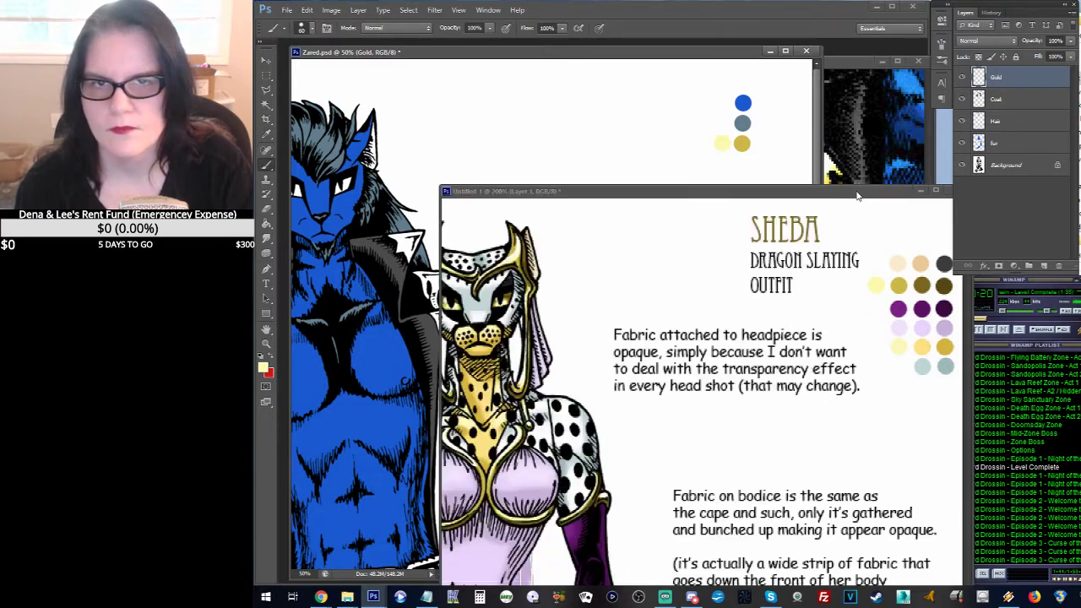
{"action": "left_click", "coordinate": [267, 135]}
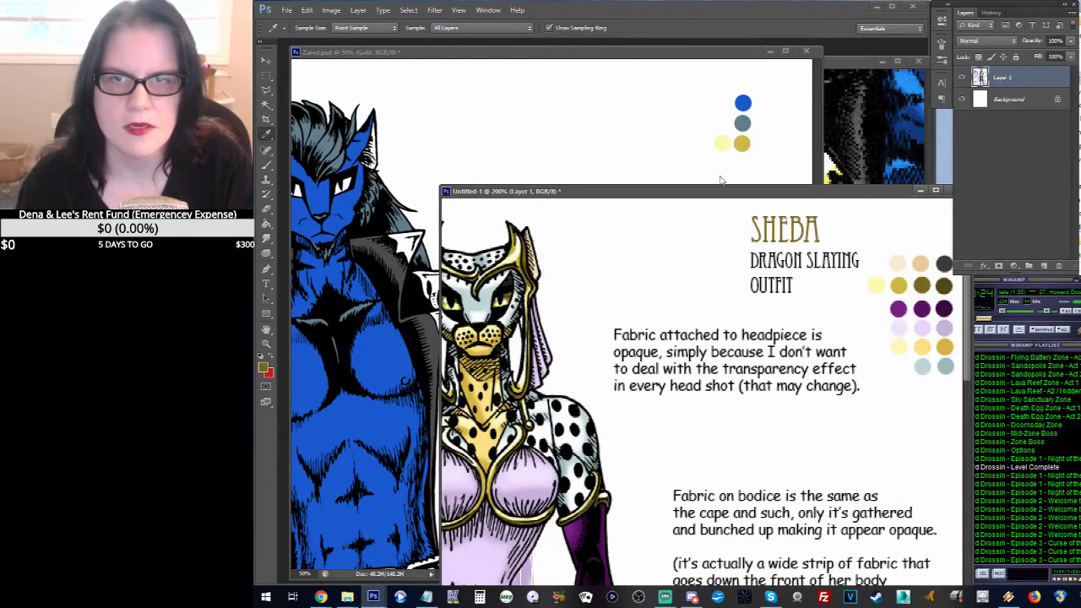
{"action": "left_click", "coordinate": [669, 57]}
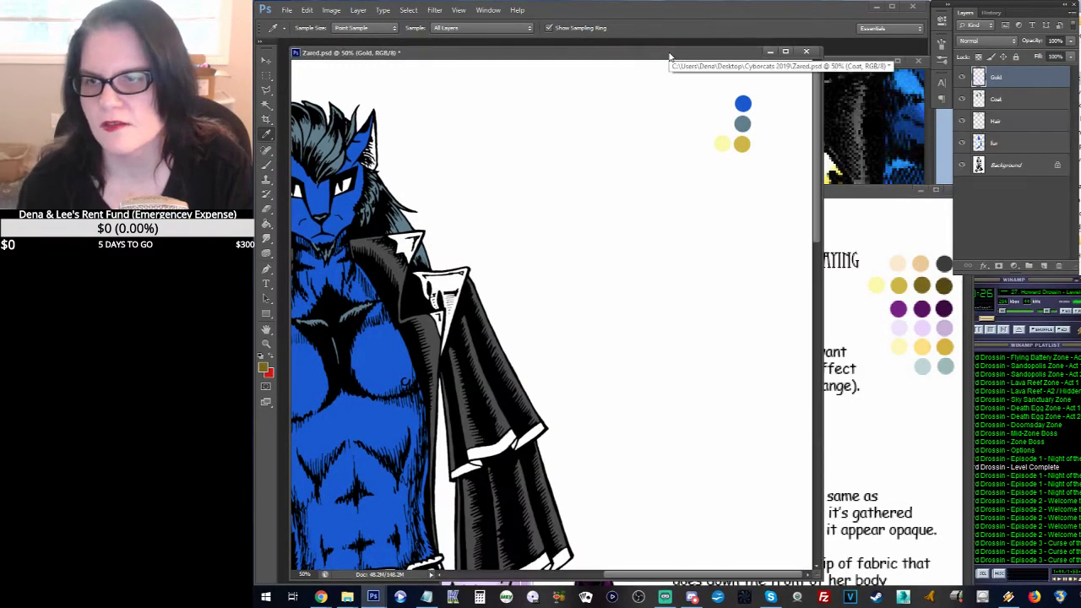
{"action": "left_click", "coordinate": [266, 165]}
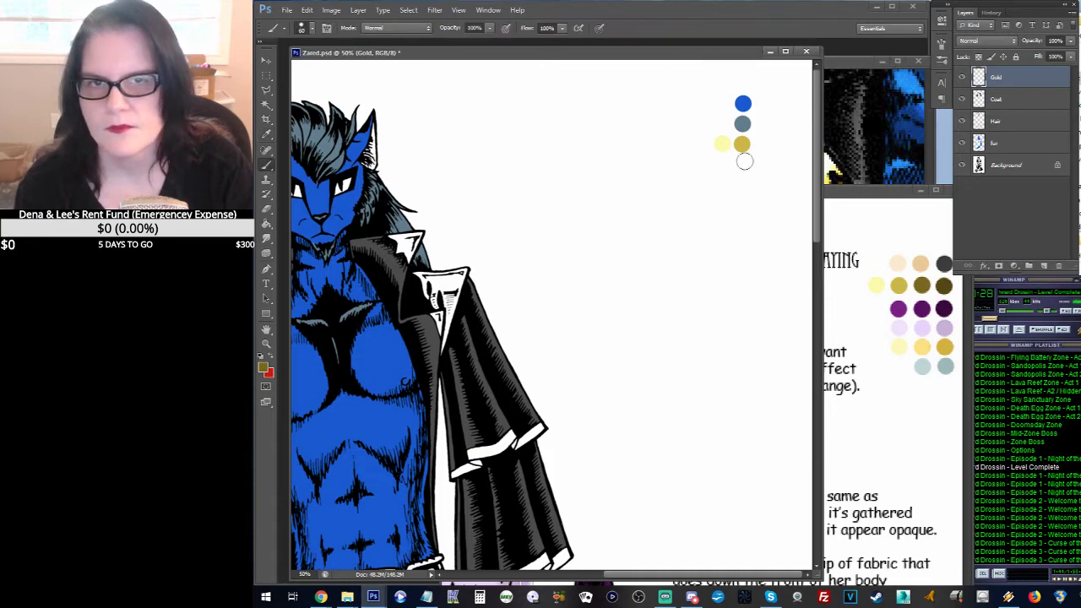
{"action": "left_click", "coordinate": [760, 144]}
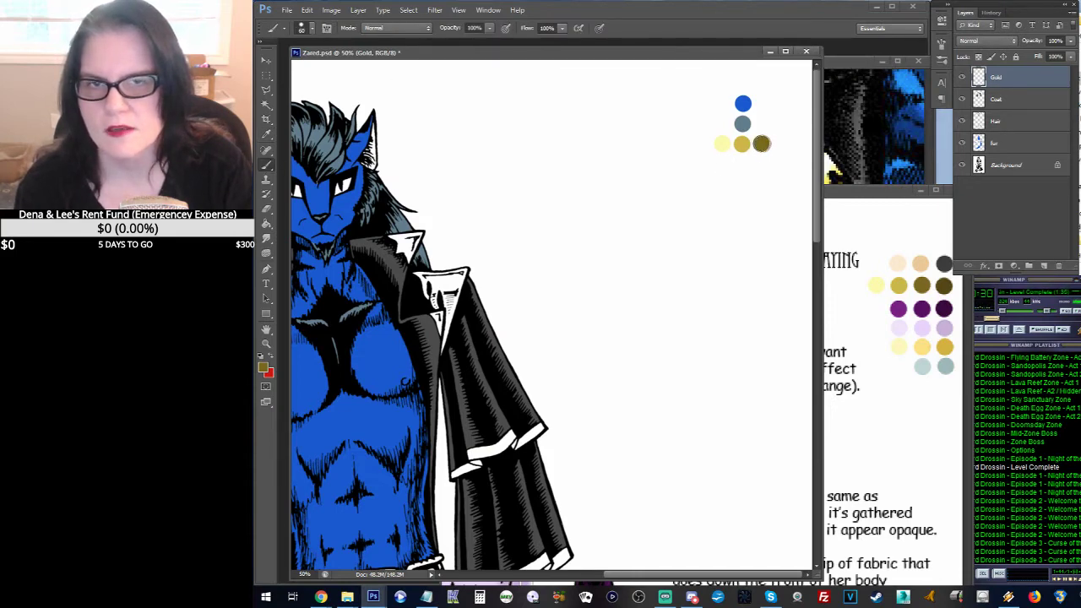
Step: Sample the darkest olive-brown from the gold row of the Sheba reference palette with the Eyedropper
{"action": "left_click", "coordinate": [864, 192]}
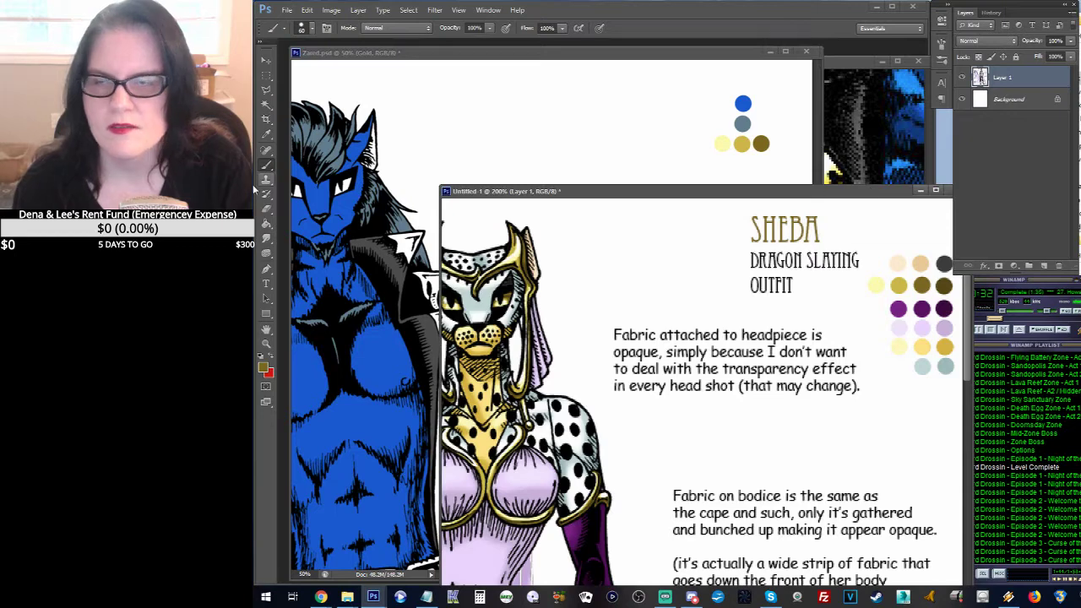
{"action": "left_click", "coordinate": [267, 135]}
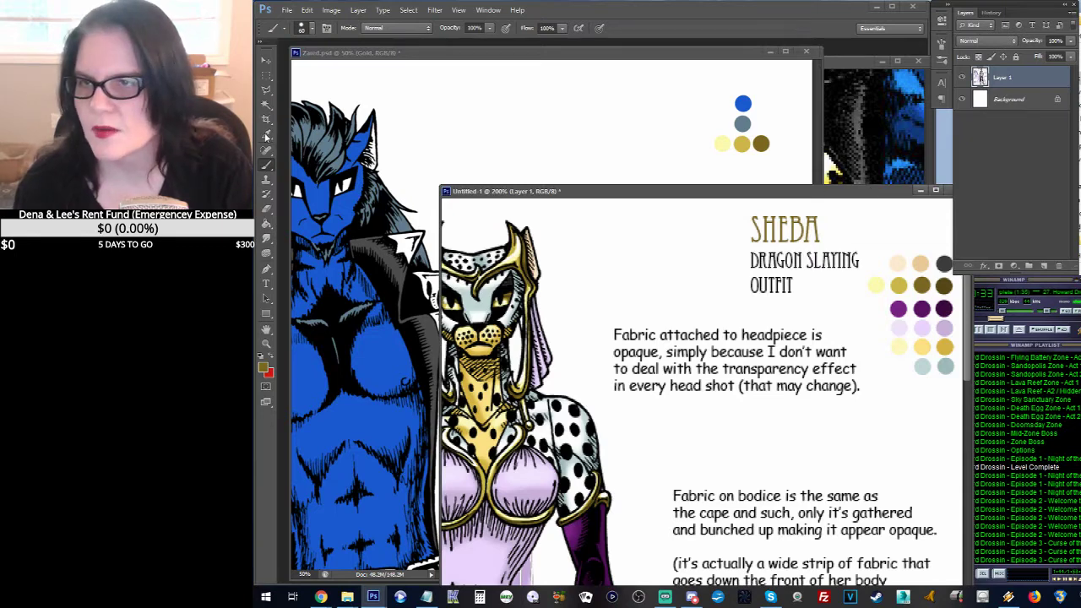
{"action": "left_click", "coordinate": [944, 285]}
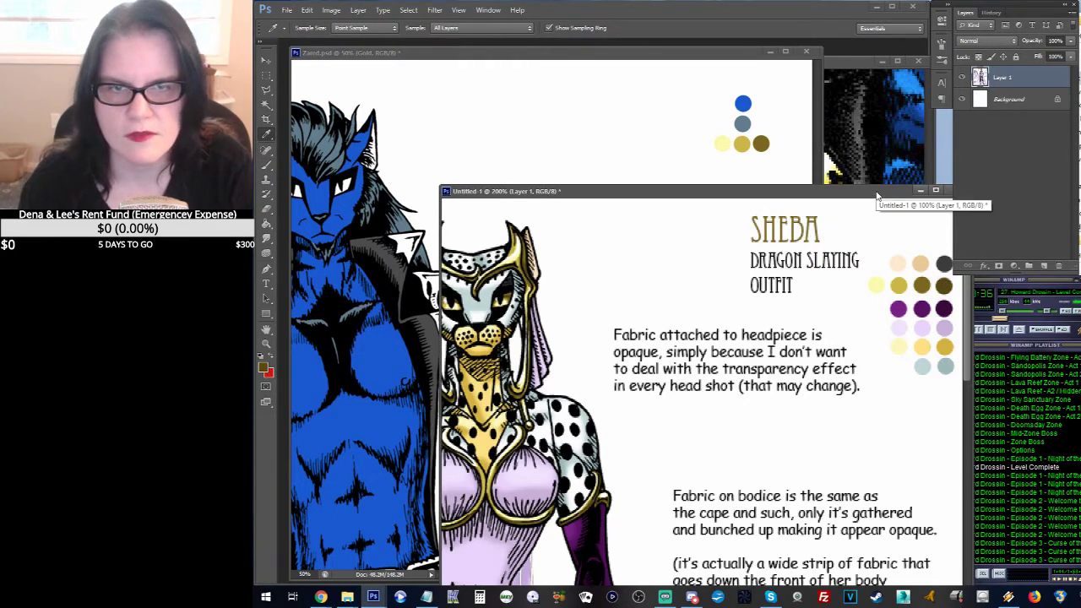
Step: Close the Sheba reference document and paint a dark olive-brown swatch right of the olive one on the Gold layer of Zared.psd
{"action": "left_click_drag", "start_coordinate": [876, 199], "coordinate": [855, 204]}
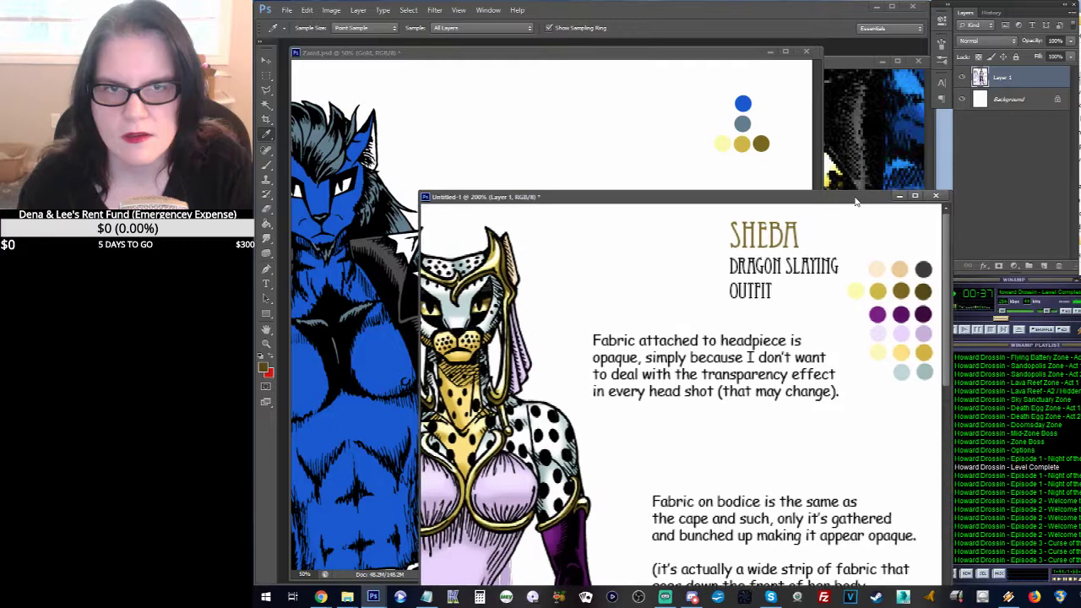
{"action": "left_click", "coordinate": [935, 196]}
{"action": "left_click", "coordinate": [595, 227]}
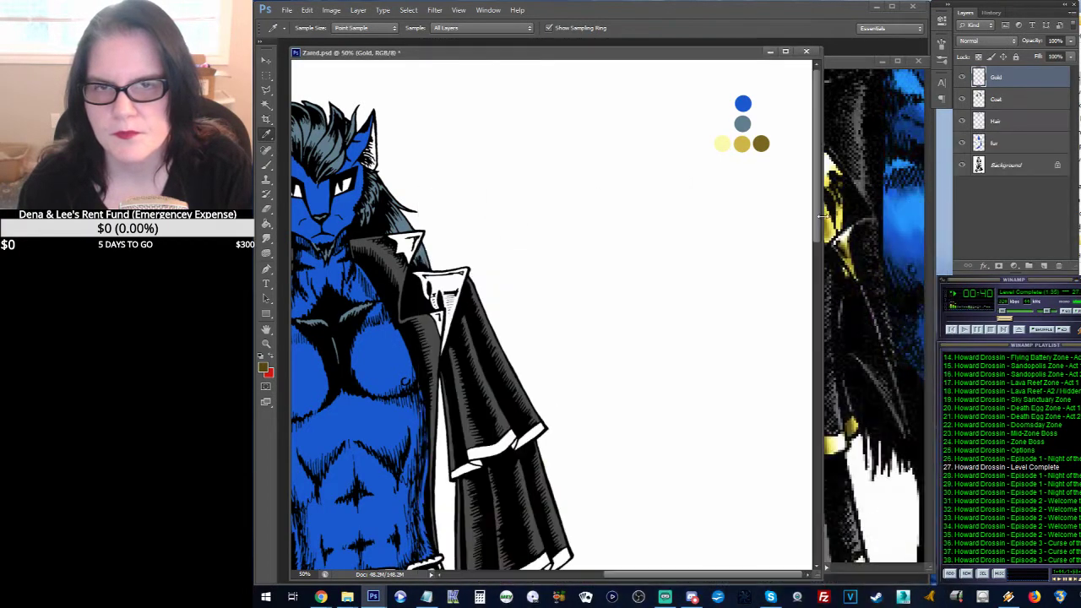
{"action": "left_click", "coordinate": [266, 164]}
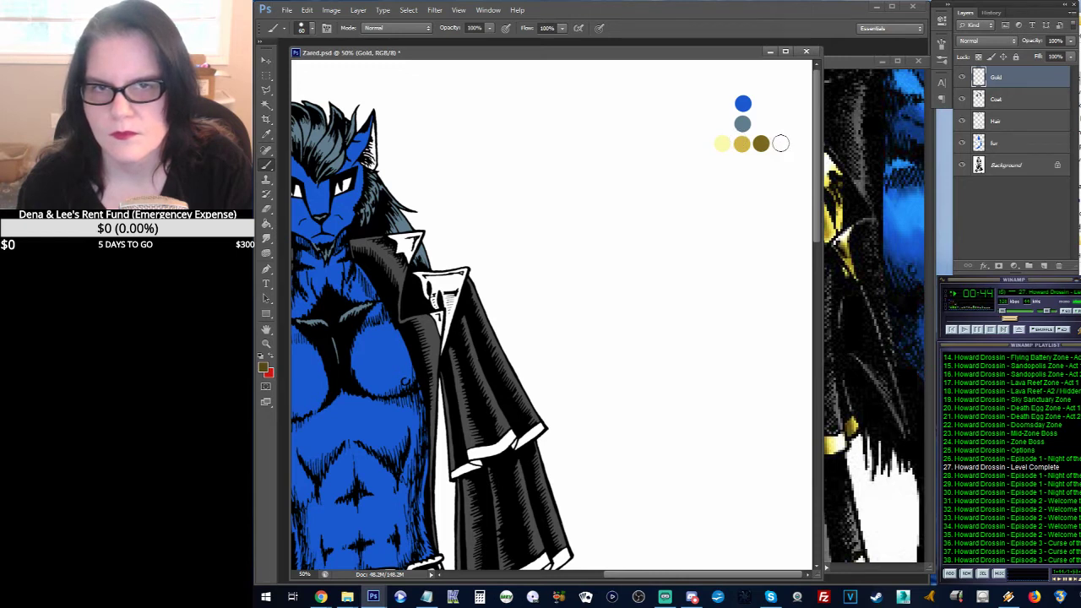
{"action": "left_click", "coordinate": [780, 143]}
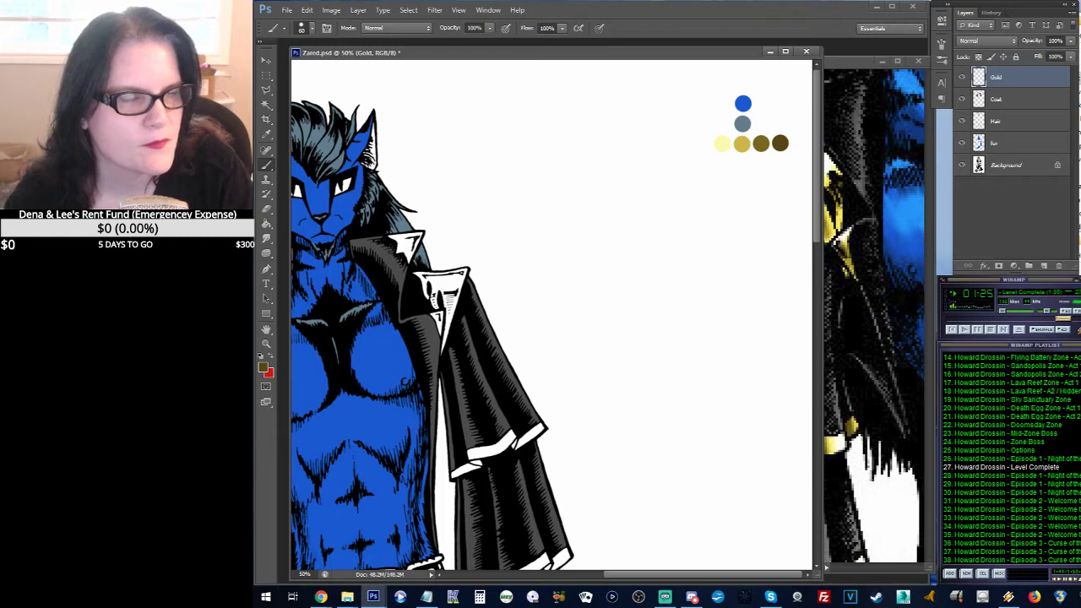
{"action": "left_click", "coordinate": [320, 597]}
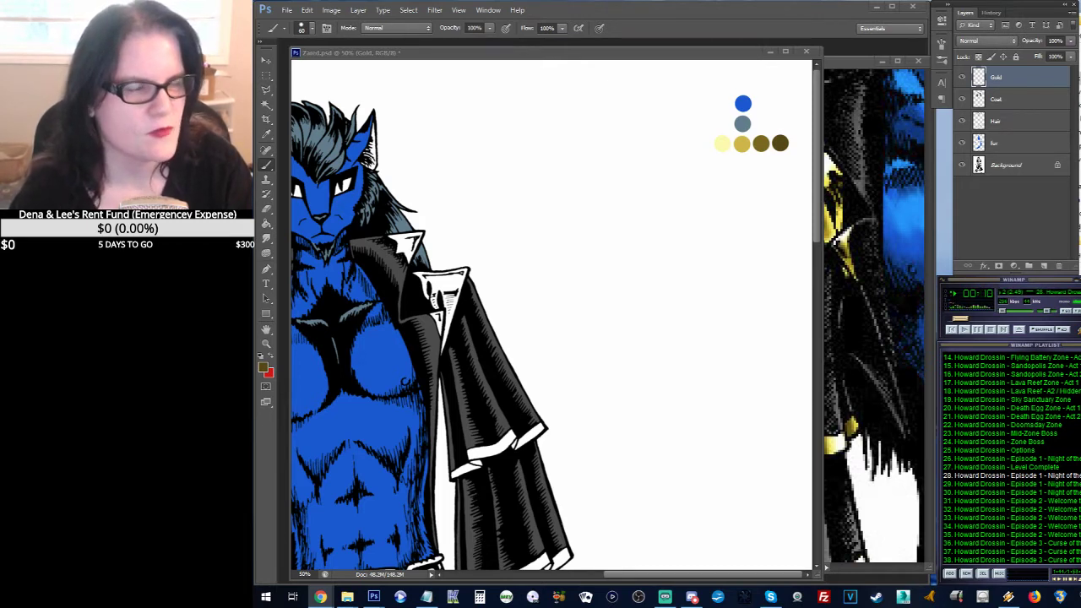
{"action": "left_click", "coordinate": [577, 54]}
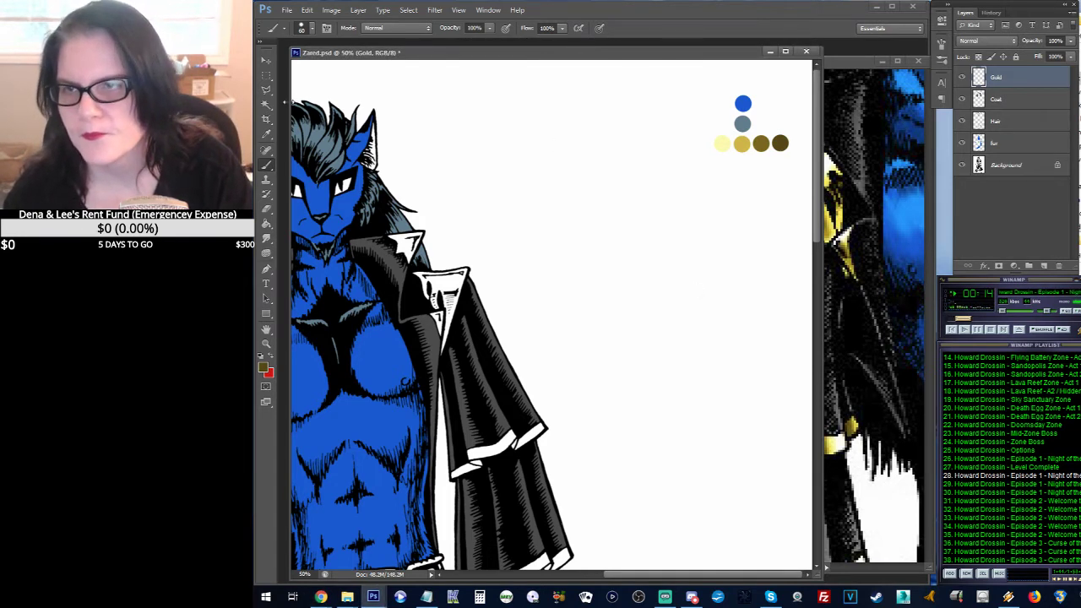
Step: Sample the mid gold swatch in Zared.psd as the foreground colour with the Eyedropper
{"action": "left_click", "coordinate": [266, 134]}
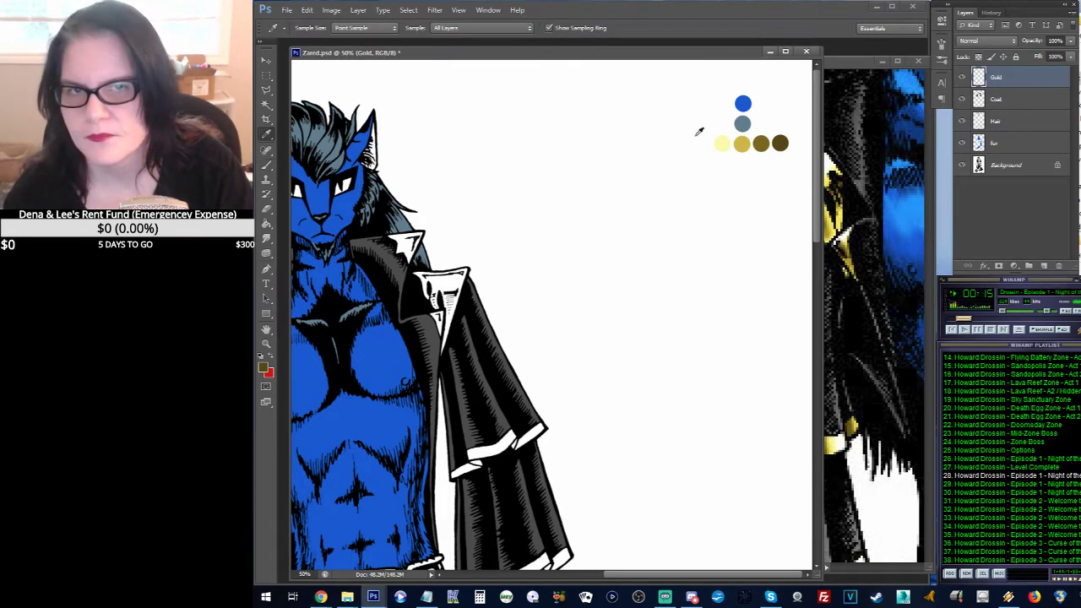
{"action": "left_click", "coordinate": [741, 142]}
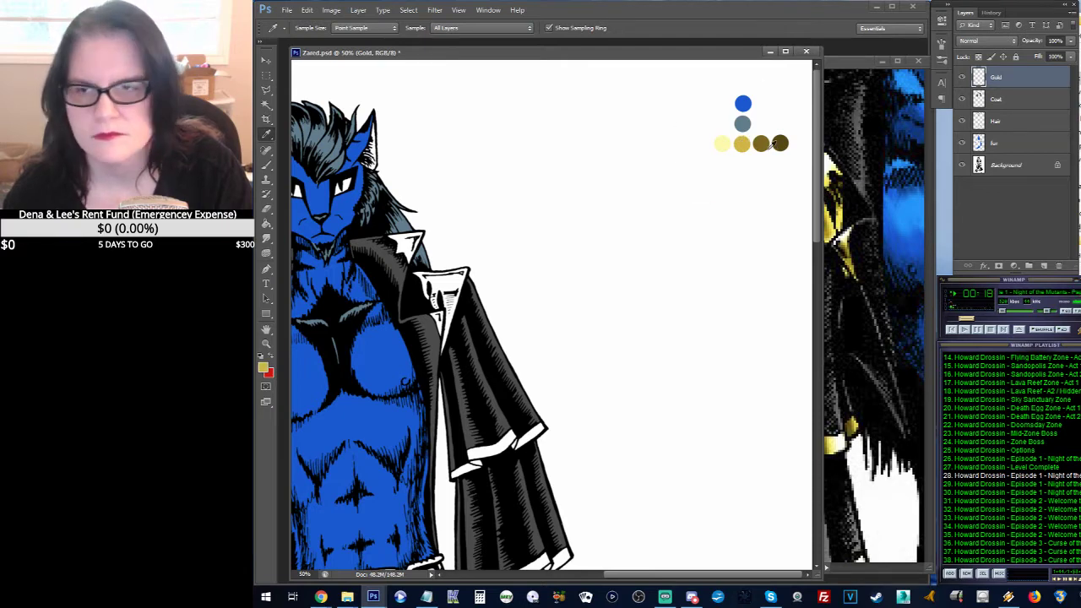
Step: Select the white collar tip and shoulder trim on the left half of the coat with the Polygonal Lasso
{"action": "left_click_drag", "start_coordinate": [464, 223], "coordinate": [646, 189]}
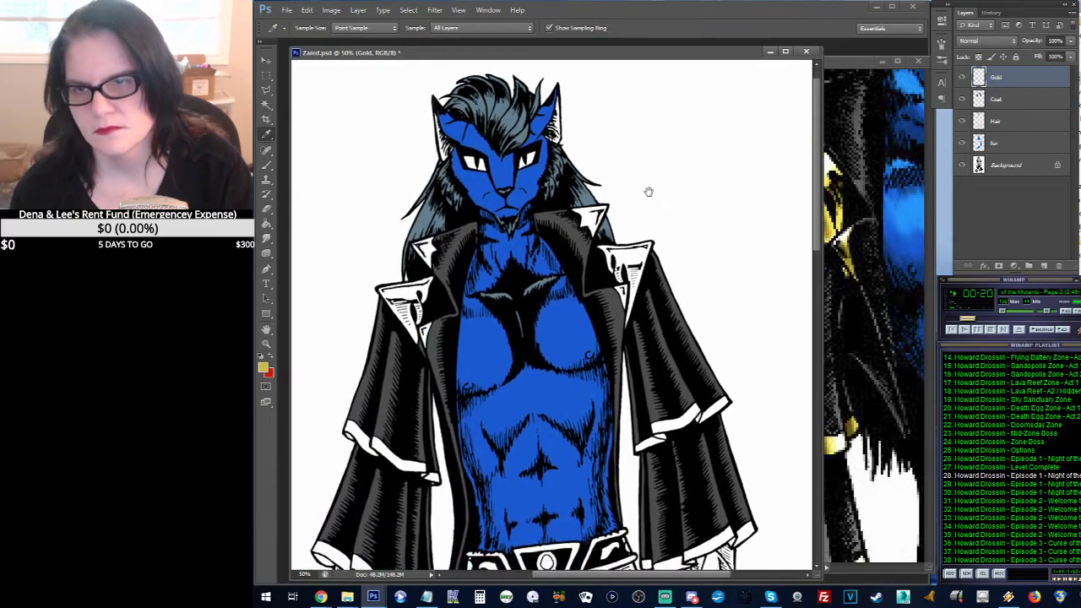
{"action": "left_click", "coordinate": [266, 344]}
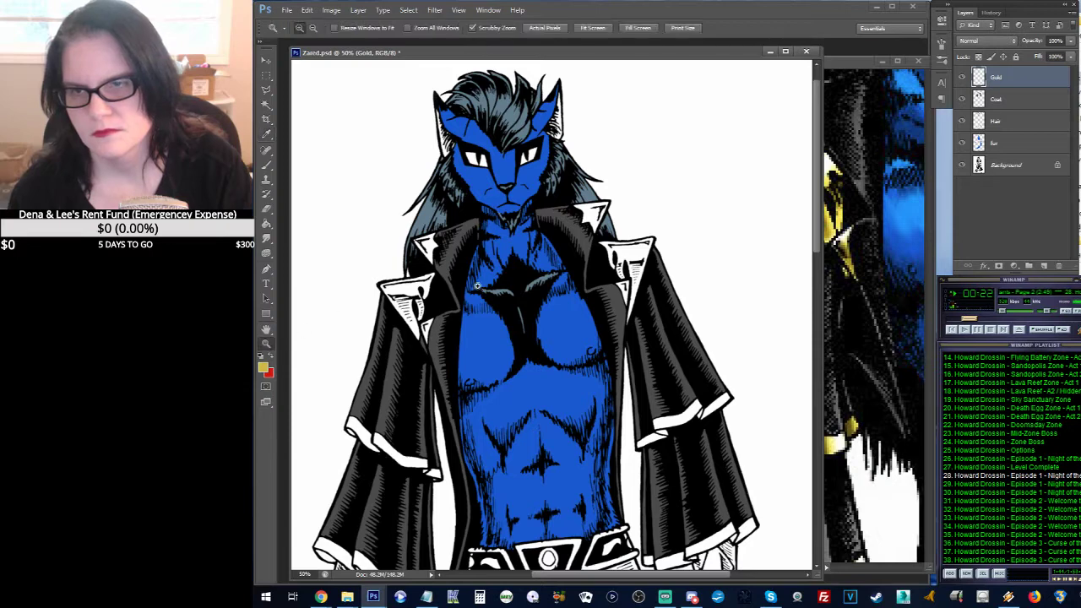
{"action": "left_click", "coordinate": [454, 278]}
{"action": "left_click", "coordinate": [452, 277]}
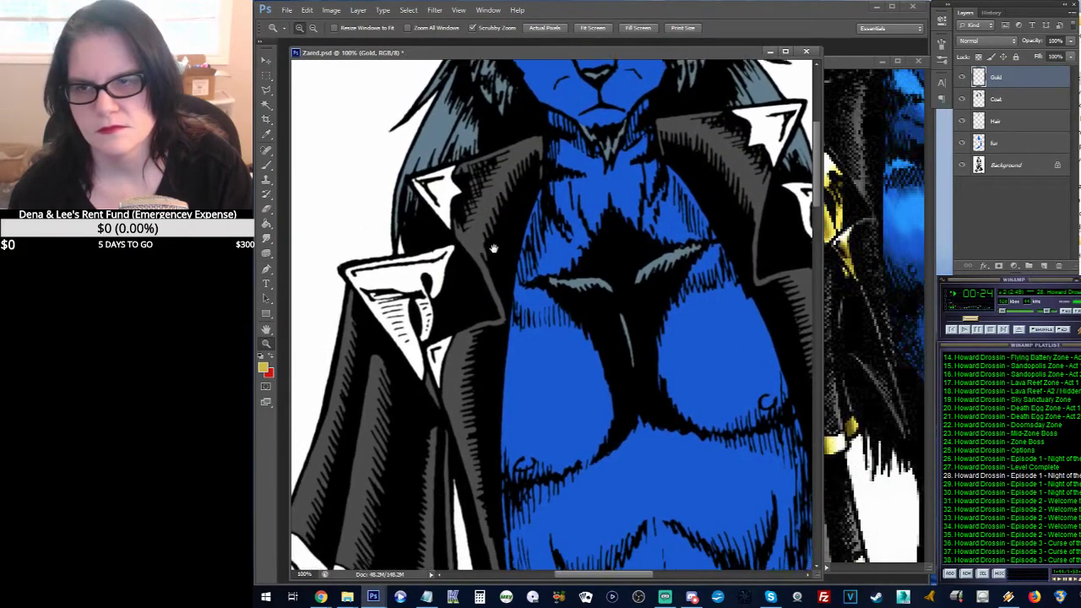
{"action": "left_click", "coordinate": [266, 91]}
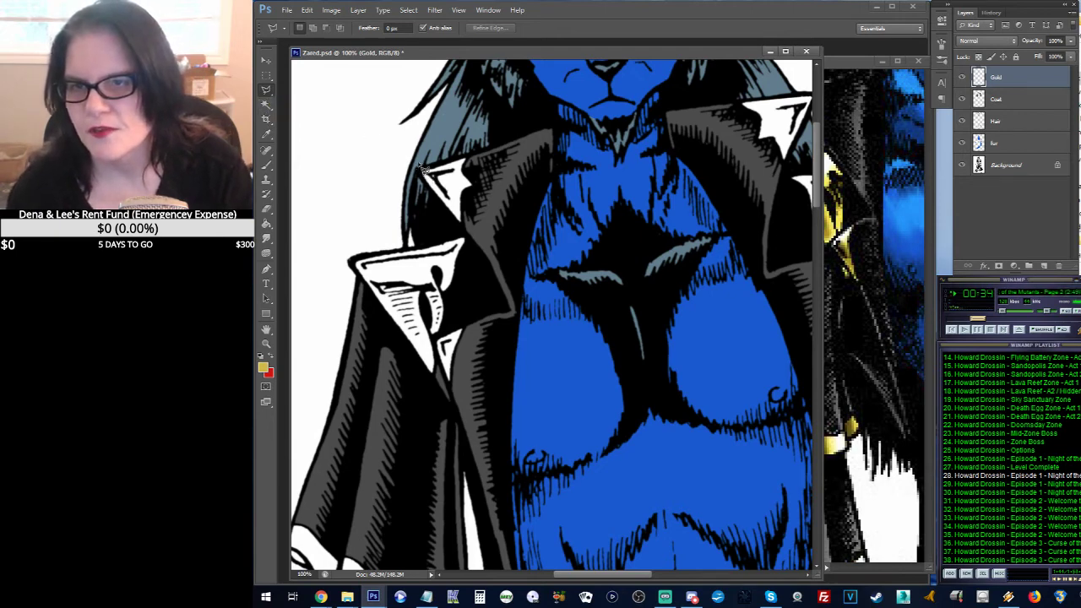
{"action": "left_click", "coordinate": [453, 152]}
{"action": "left_click", "coordinate": [488, 167]}
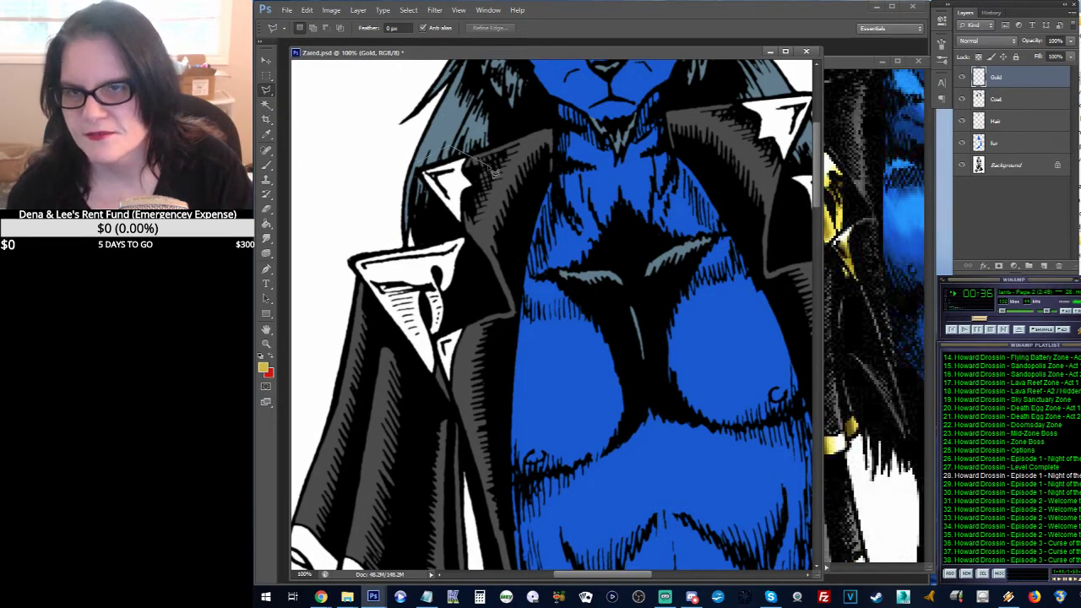
{"action": "left_click", "coordinate": [487, 213]}
{"action": "left_click", "coordinate": [462, 228]}
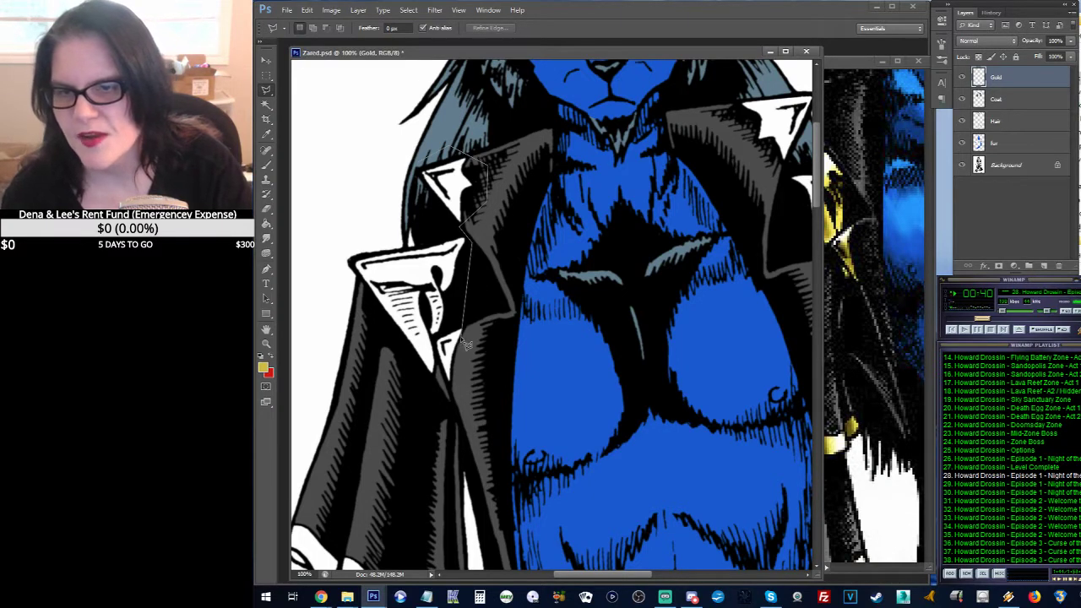
{"action": "left_click", "coordinate": [453, 384]}
{"action": "left_click", "coordinate": [420, 386]}
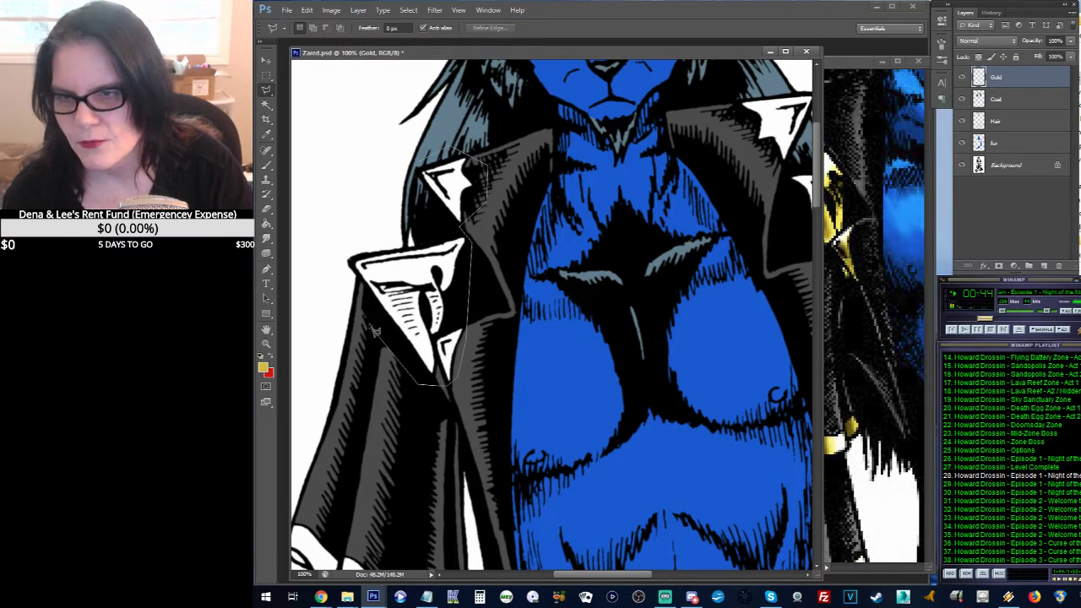
{"action": "left_click", "coordinate": [349, 261]}
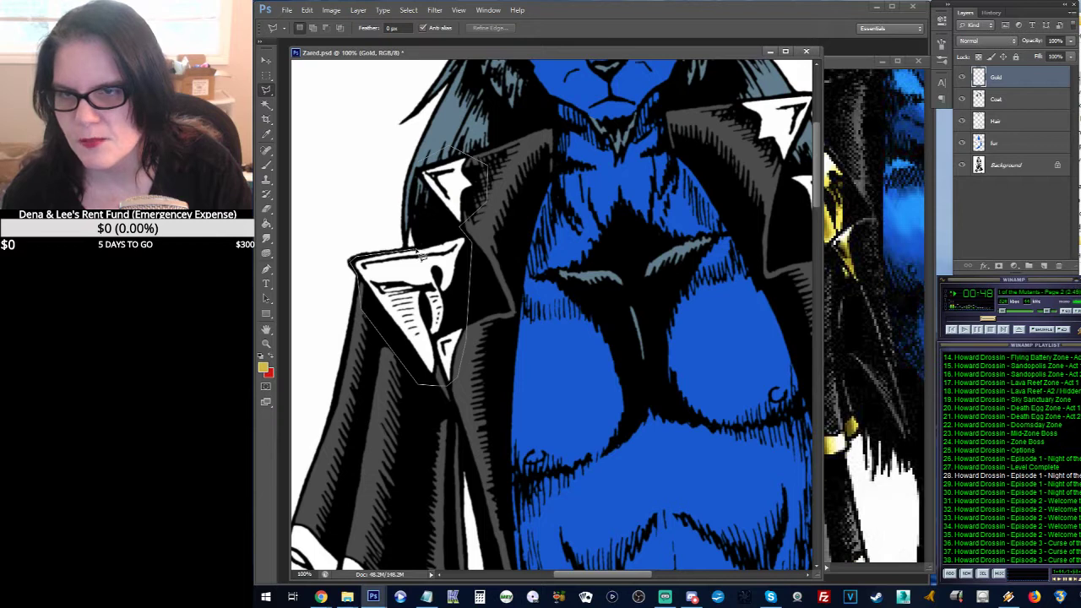
{"action": "left_click", "coordinate": [449, 247]}
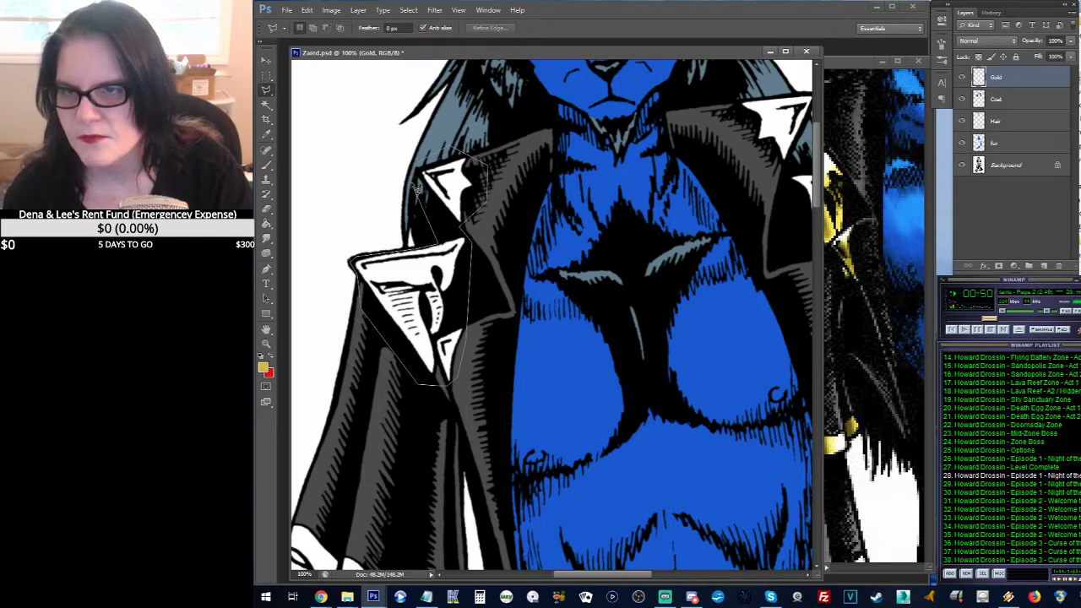
{"action": "left_click", "coordinate": [417, 190]}
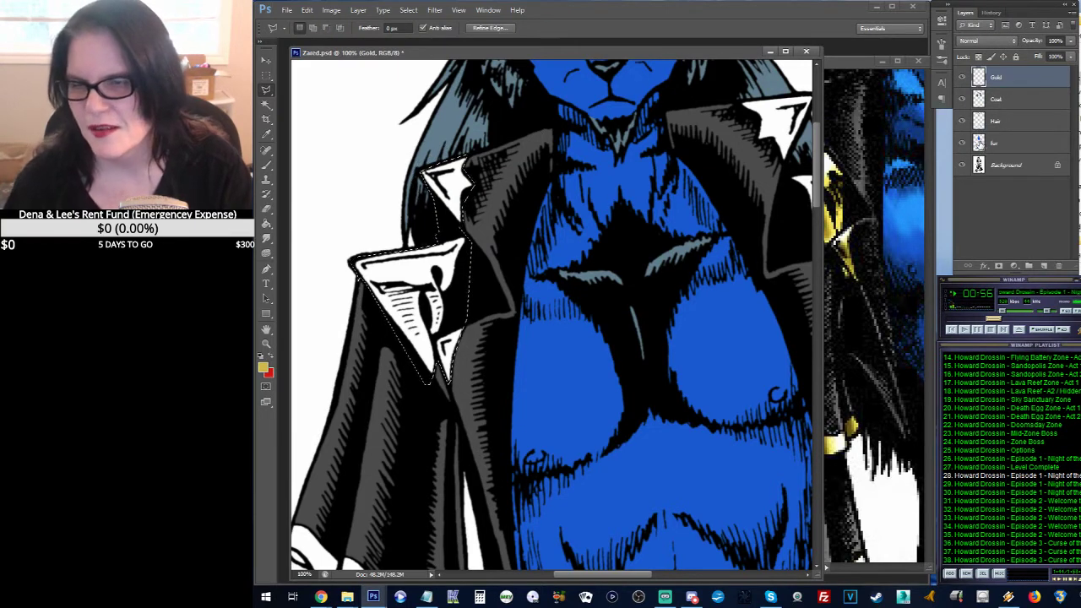
Step: Fill the selected coat trim with the mid gold using the Paint Bucket and set the Gold layer's blending mode to Multiply
{"action": "left_click", "coordinate": [266, 225]}
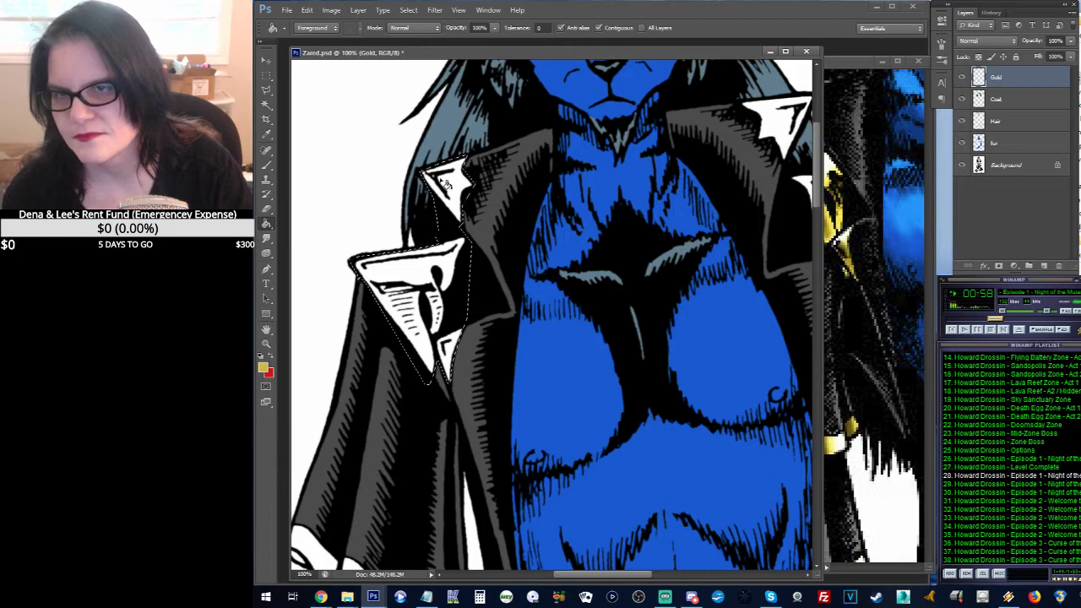
{"action": "left_click", "coordinate": [1012, 40]}
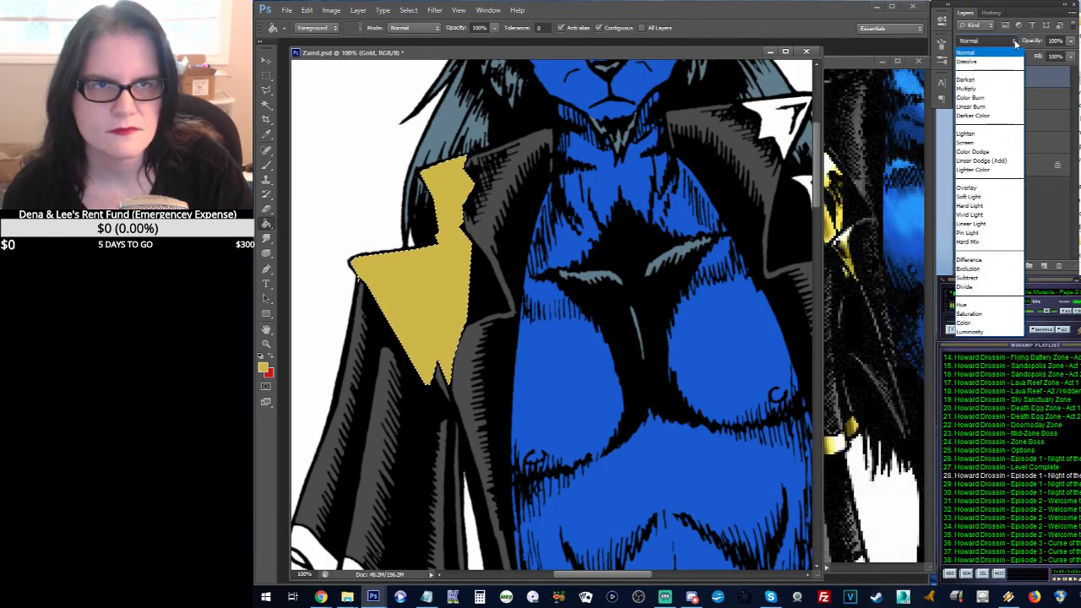
{"action": "left_click", "coordinate": [982, 91]}
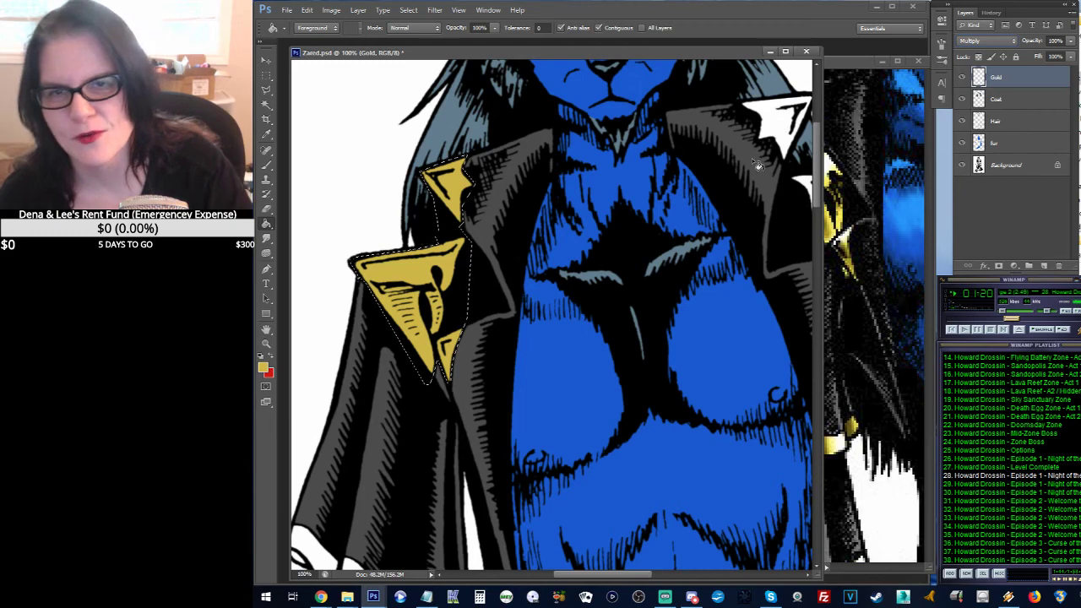
Step: Select the white collar tip and shoulder trim on the coat's right half with the Polygonal Lasso and fill them with the mid gold
{"action": "left_click_drag", "start_coordinate": [747, 156], "coordinate": [574, 211]}
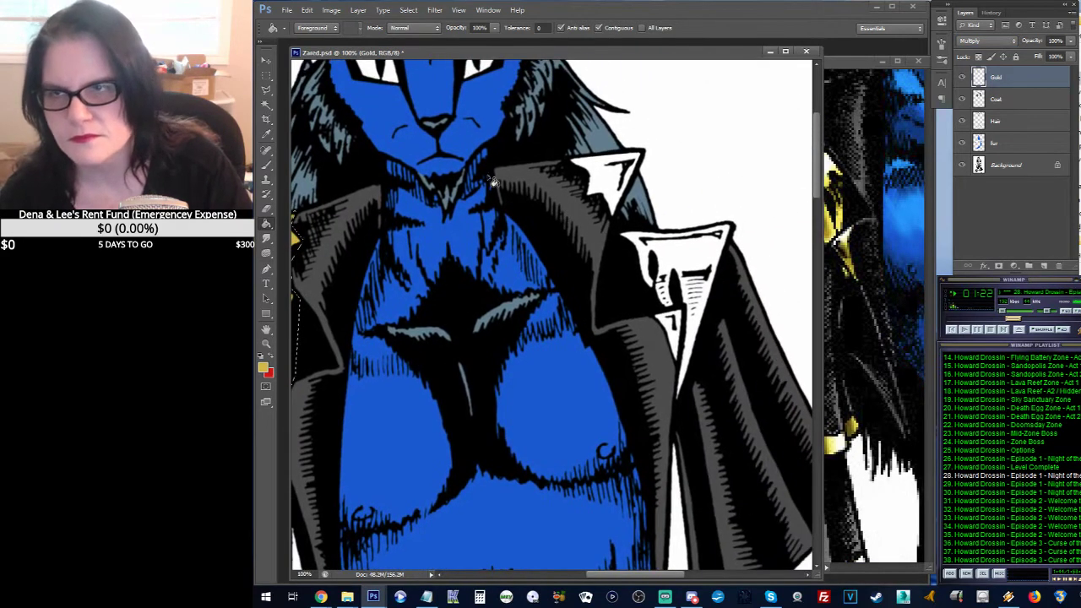
{"action": "left_click", "coordinate": [265, 91]}
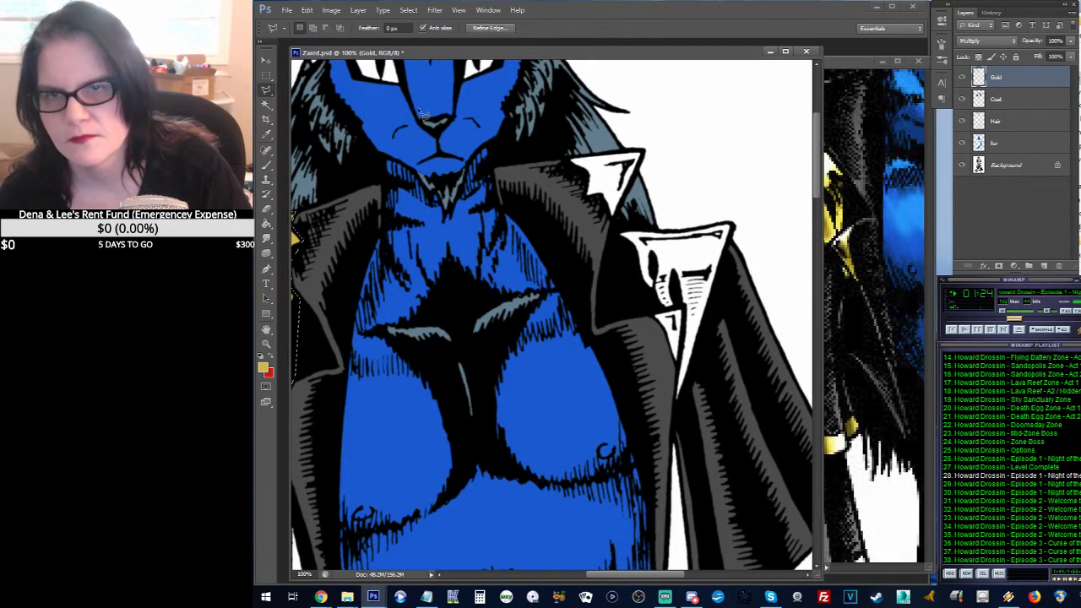
{"action": "left_click", "coordinate": [568, 144]}
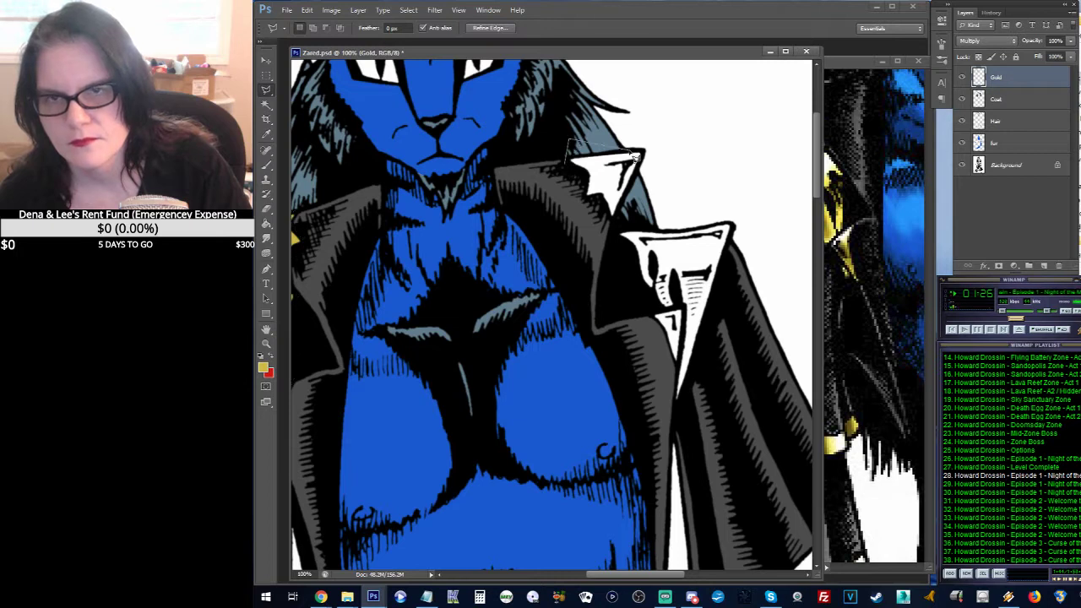
{"action": "left_click", "coordinate": [646, 154]}
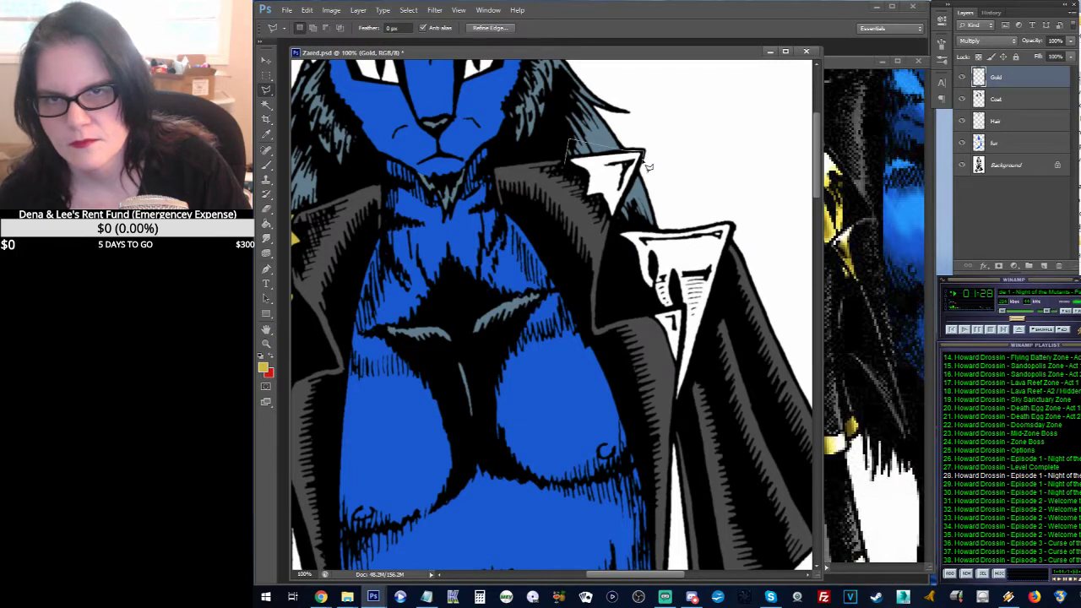
{"action": "left_click", "coordinate": [656, 228]}
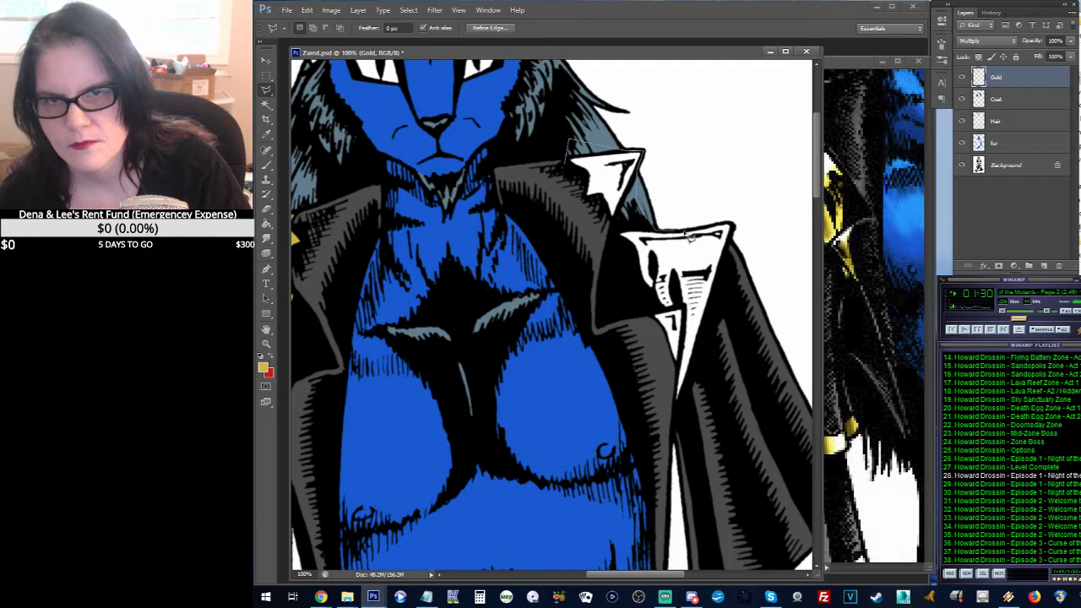
{"action": "left_click", "coordinate": [735, 226]}
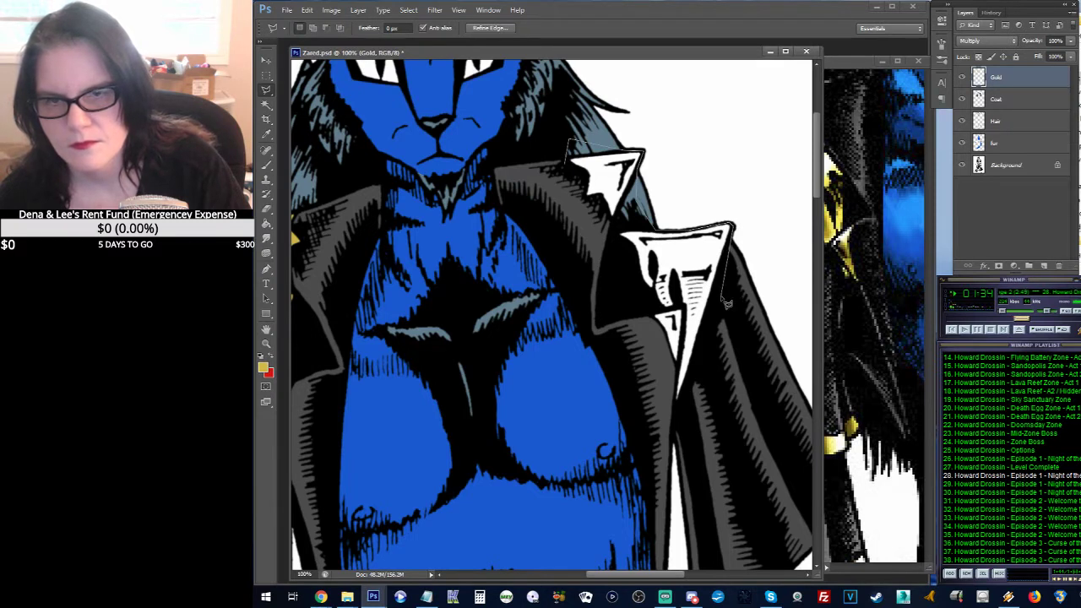
{"action": "left_click", "coordinate": [714, 395]}
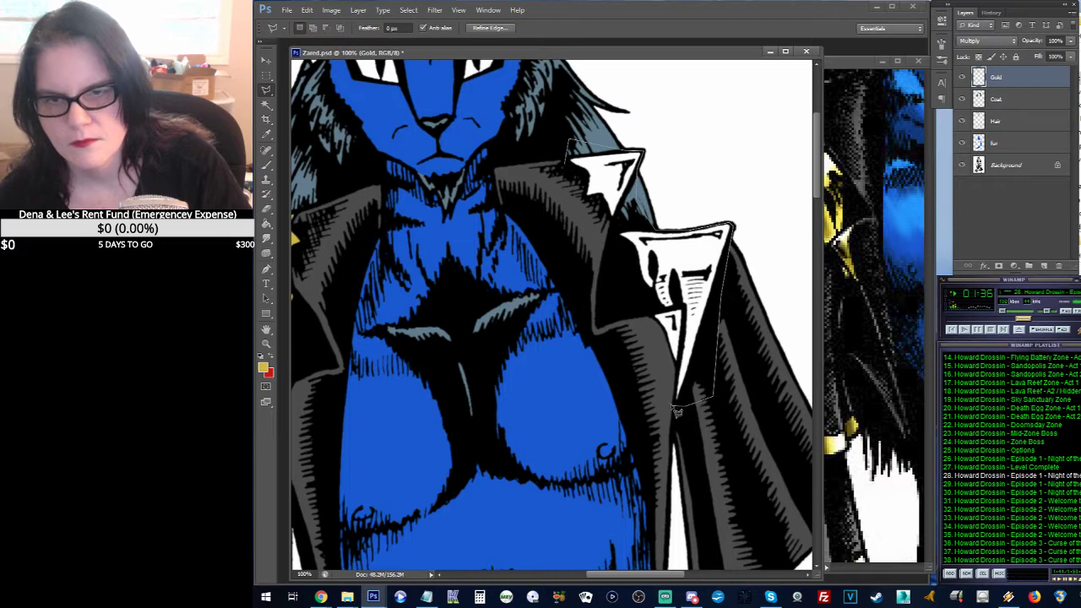
{"action": "left_click", "coordinate": [675, 405]}
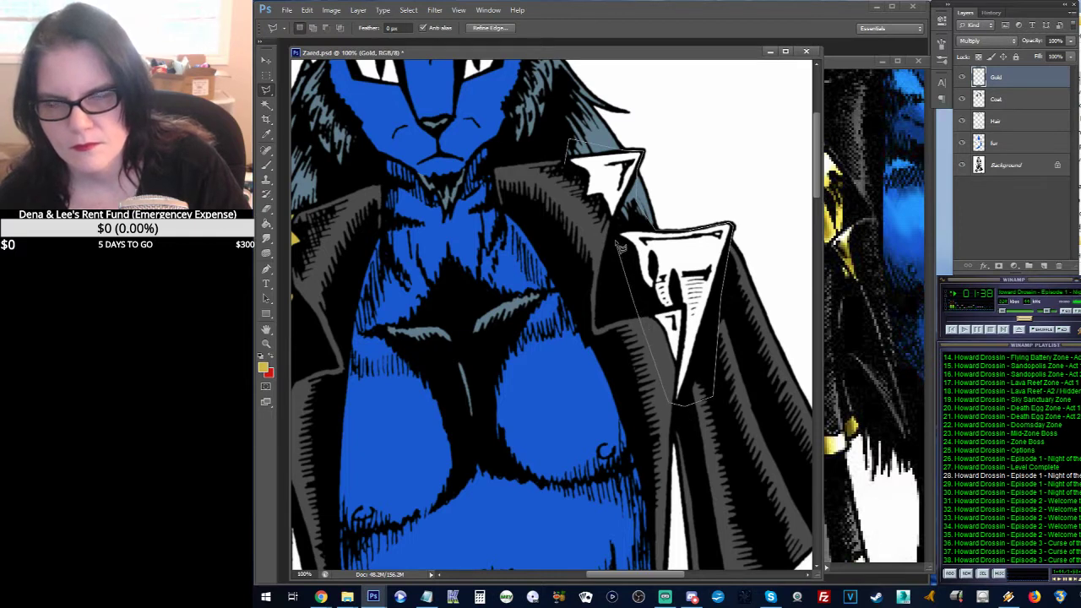
{"action": "left_click", "coordinate": [617, 228]}
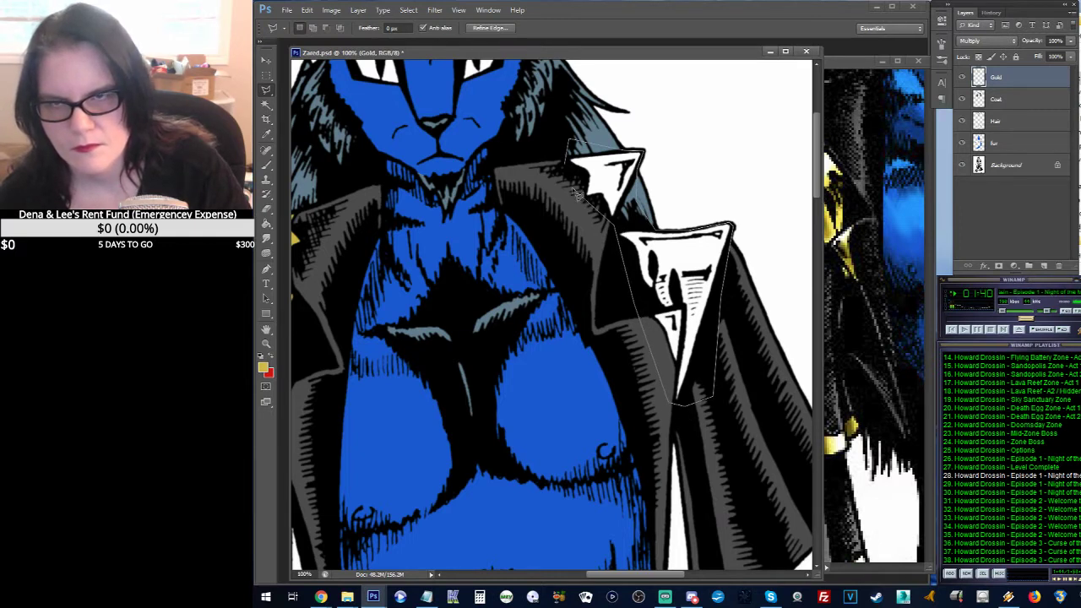
{"action": "double_click", "coordinate": [572, 189]}
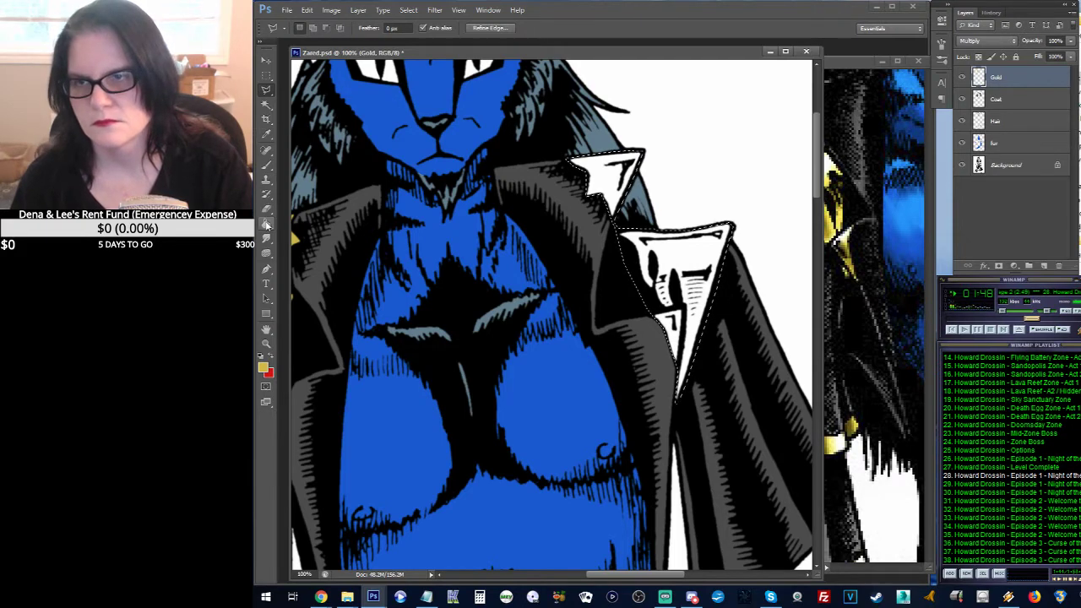
{"action": "left_click", "coordinate": [265, 223]}
{"action": "left_click", "coordinate": [617, 179]}
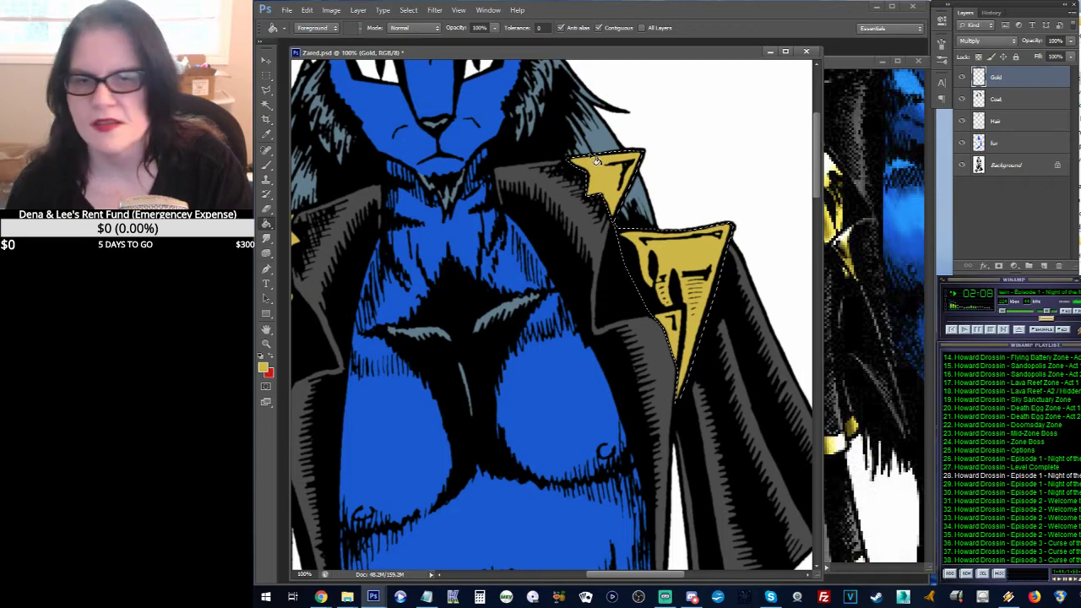
Step: Bring the white sleeve cuff trim on the left half of the coat into view
{"action": "left_click_drag", "start_coordinate": [578, 268], "coordinate": [683, 157]}
{"action": "left_click_drag", "start_coordinate": [552, 332], "coordinate": [593, 150]}
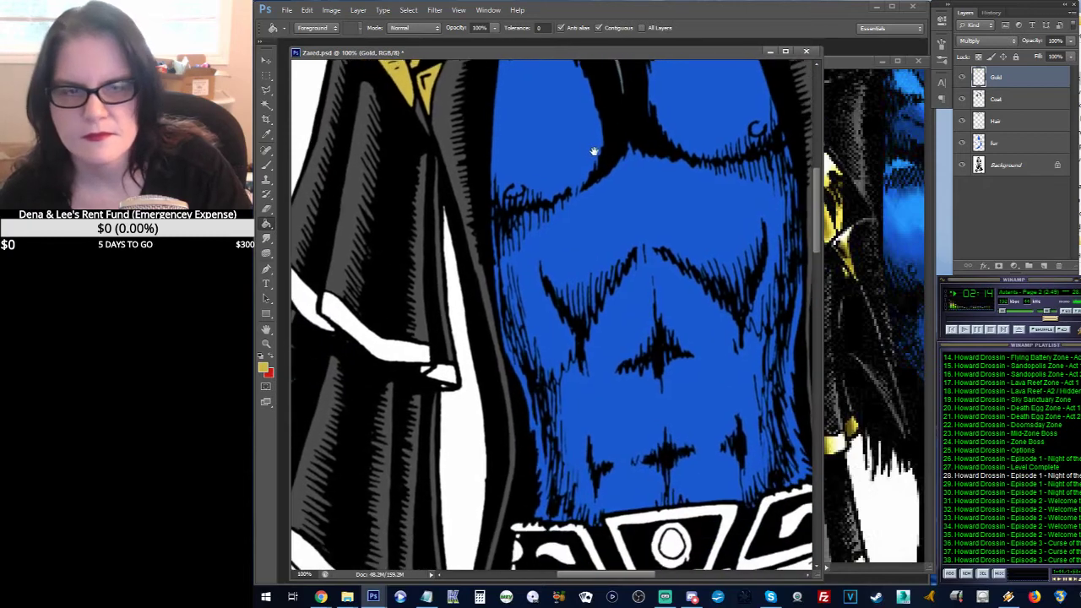
{"action": "left_click_drag", "start_coordinate": [495, 238], "coordinate": [543, 248]}
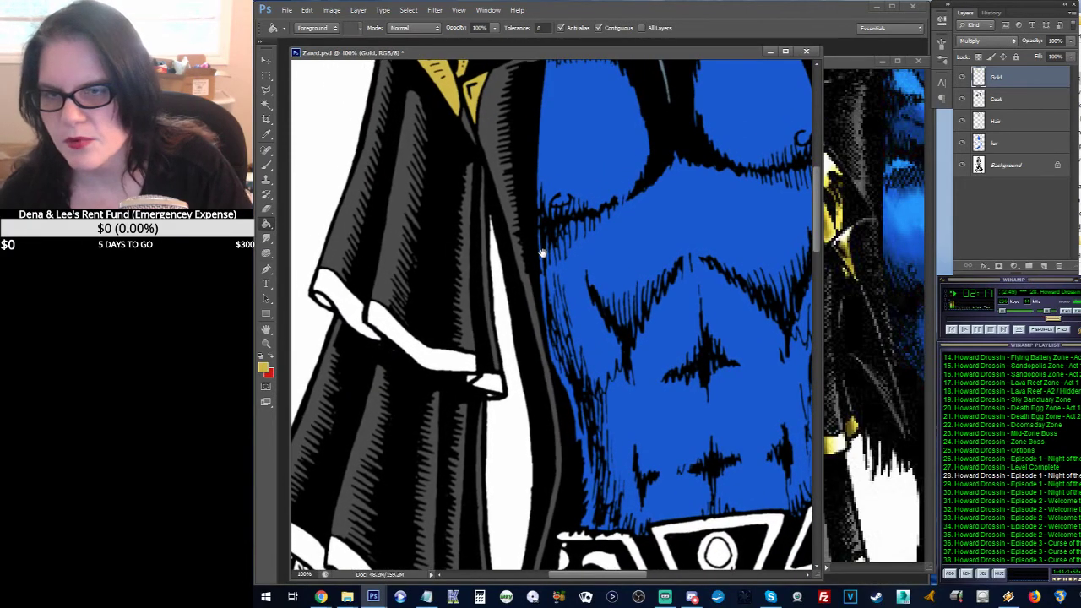
Step: Lasso a selection around the white trim of the upper sleeve tier on the arm at the picture's left side
{"action": "left_click", "coordinate": [267, 90]}
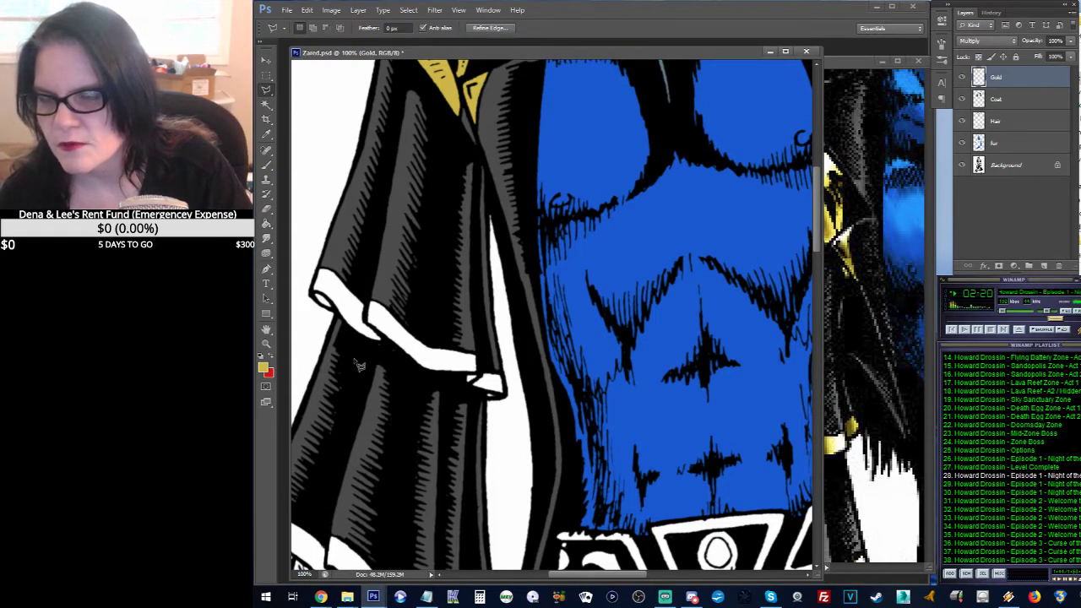
{"action": "left_click_drag", "start_coordinate": [356, 363], "coordinate": [346, 331]}
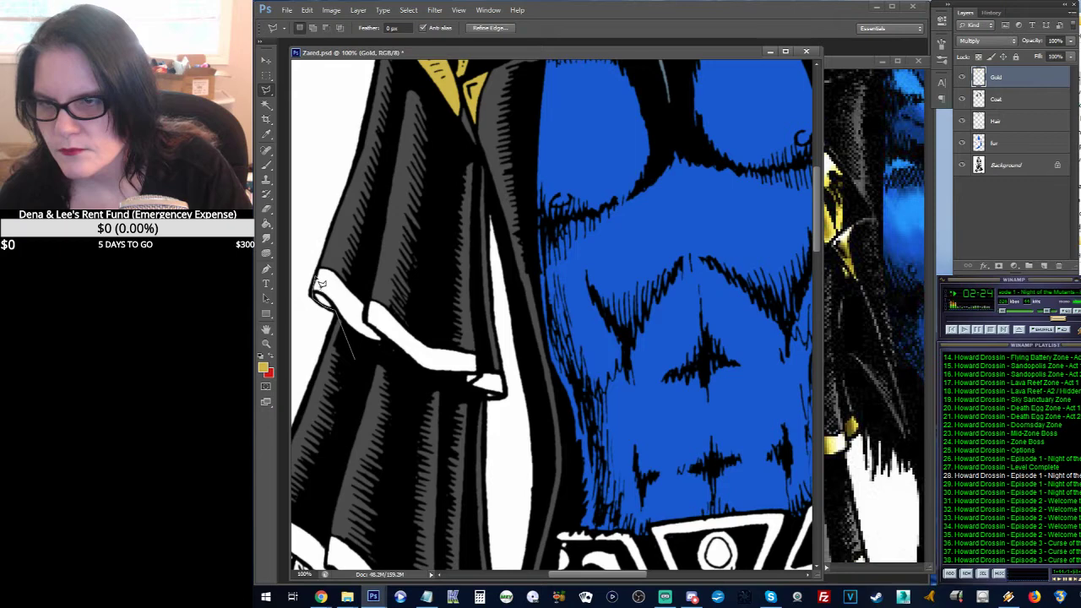
{"action": "left_click", "coordinate": [320, 267]}
{"action": "left_click", "coordinate": [397, 251]}
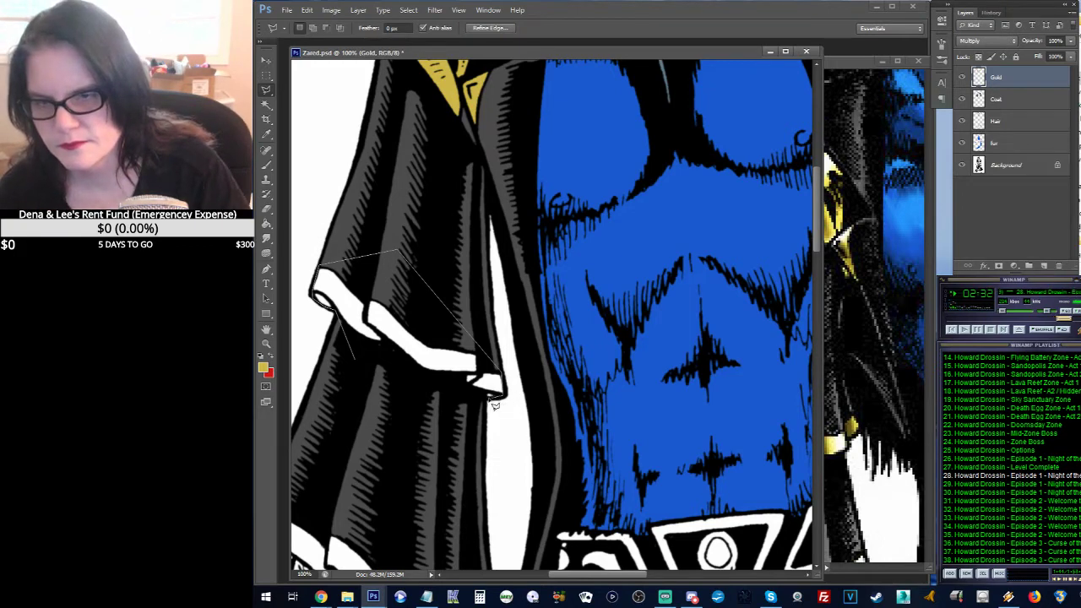
{"action": "double_click", "coordinate": [380, 402]}
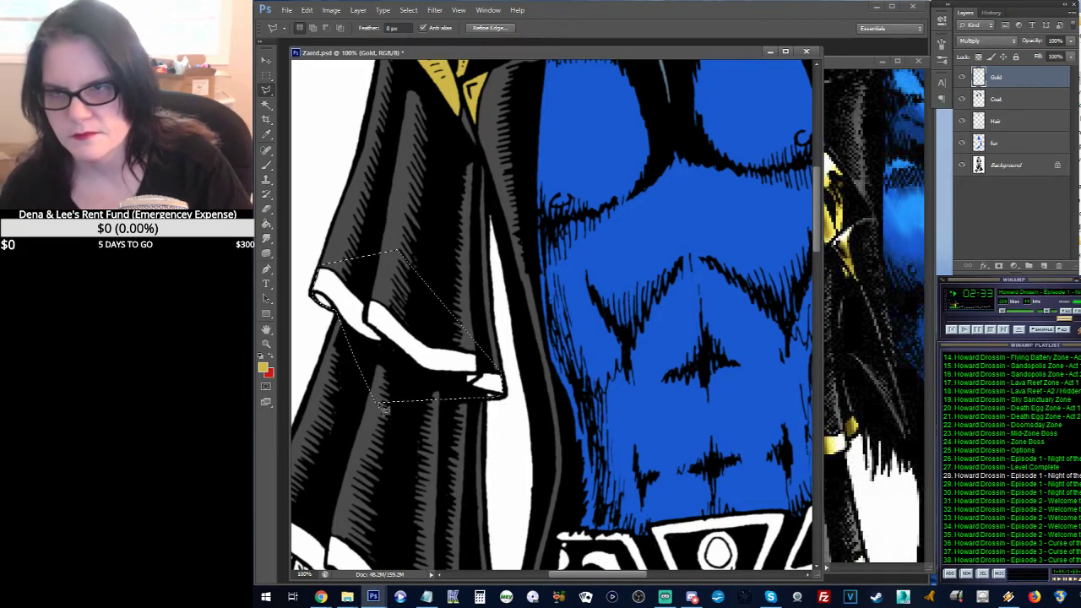
Step: Add the lower tier's trim on the same sleeve to the selection and fill both trims with gold on the Gold layer
{"action": "mouse_move", "coordinate": [467, 399]}
{"action": "left_mouse_down"}
{"action": "mouse_move", "coordinate": [485, 273]}
{"action": "mouse_move", "coordinate": [504, 230]}
{"action": "left_mouse_up"}
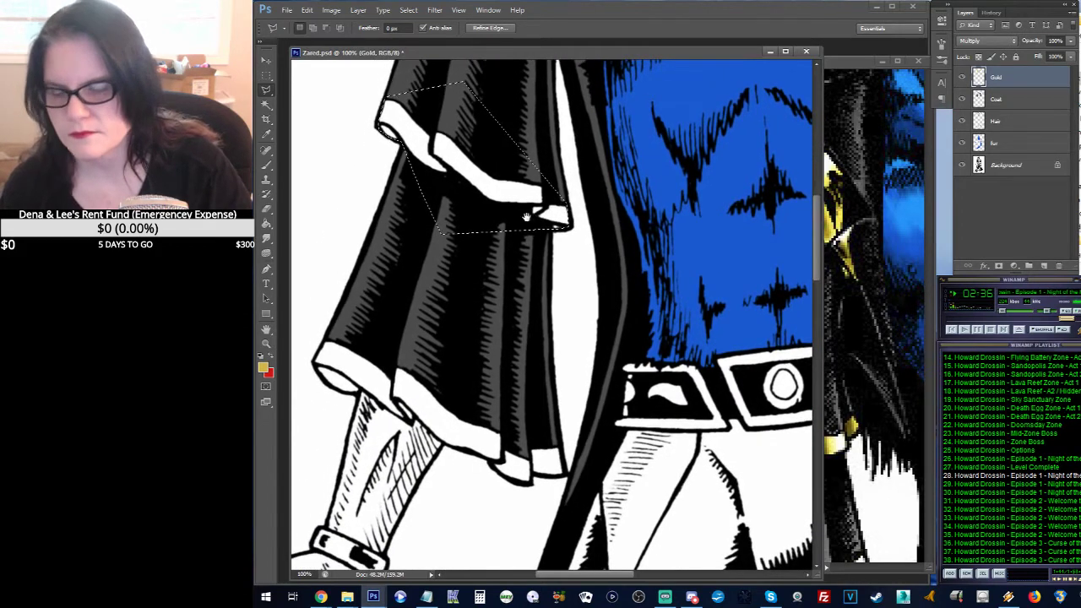
{"action": "left_click", "coordinate": [357, 326], "text": "shift"}
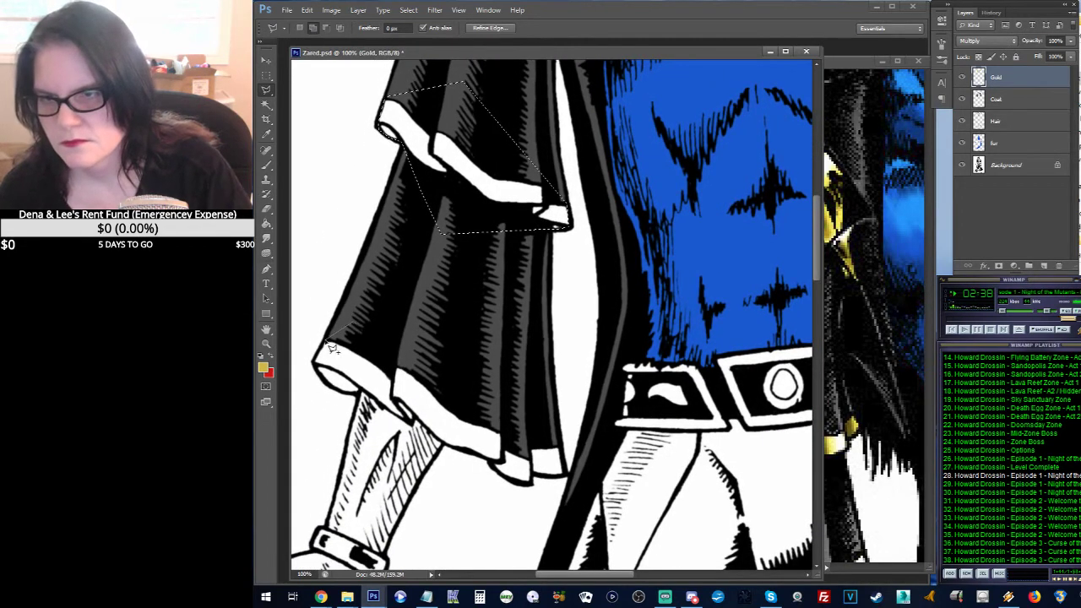
{"action": "left_click", "coordinate": [316, 368]}
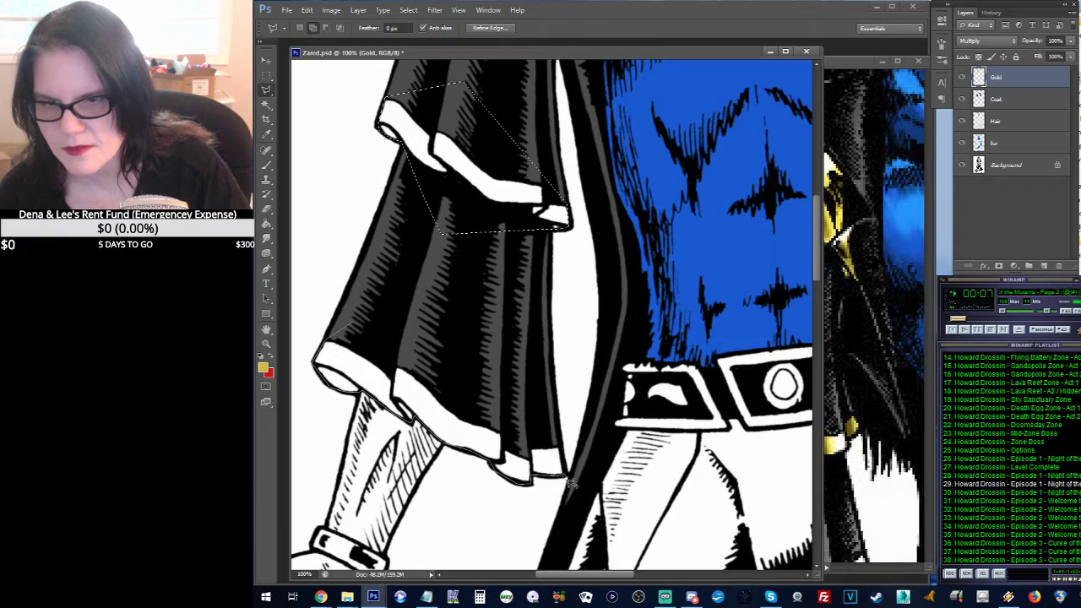
{"action": "left_click", "coordinate": [562, 442]}
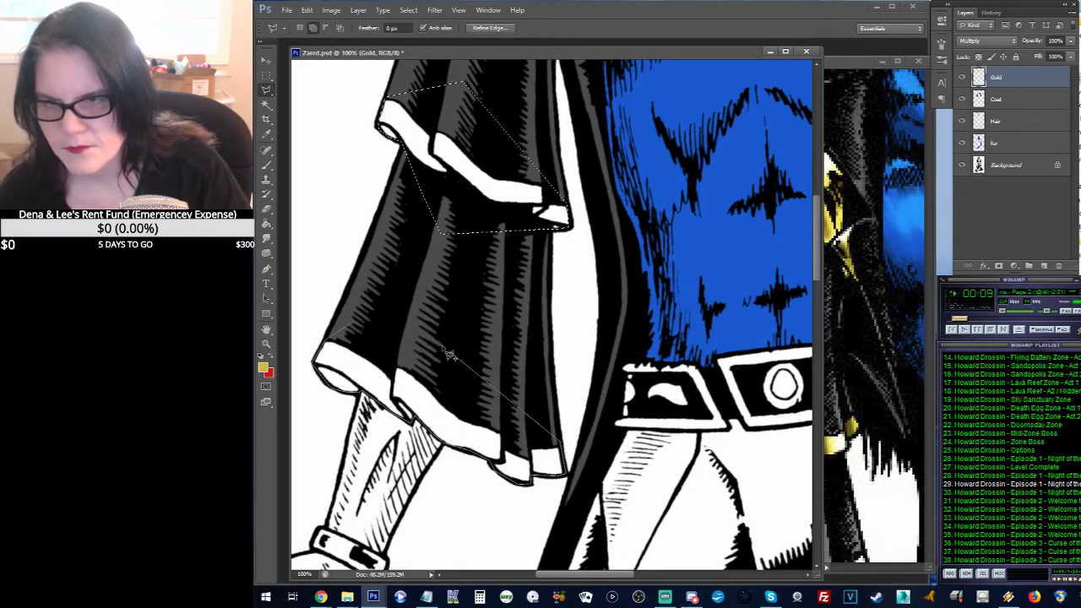
{"action": "double_click", "coordinate": [431, 339]}
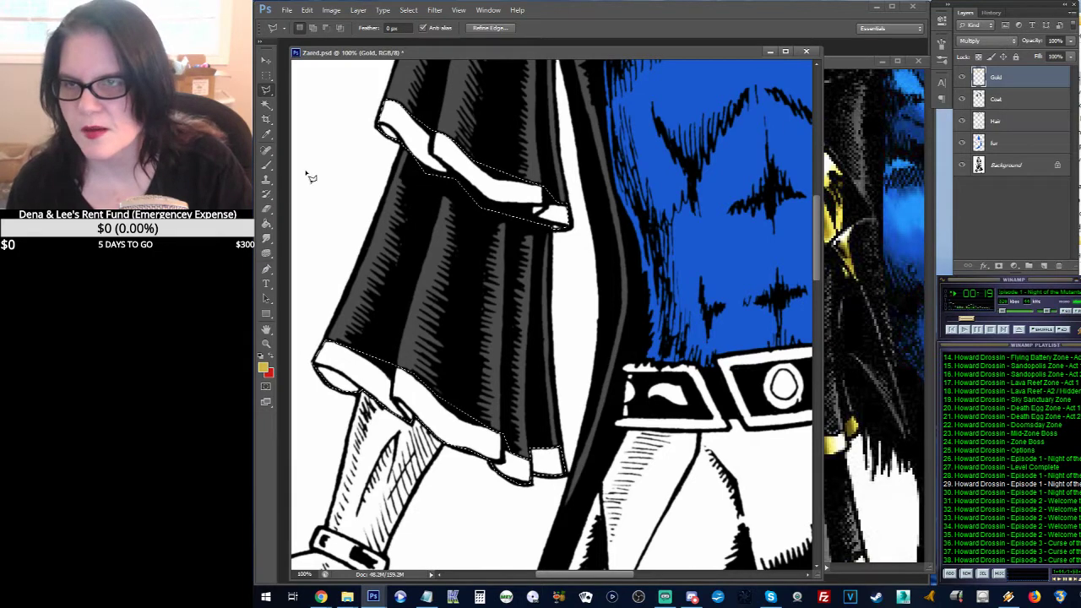
{"action": "key", "text": "g"}
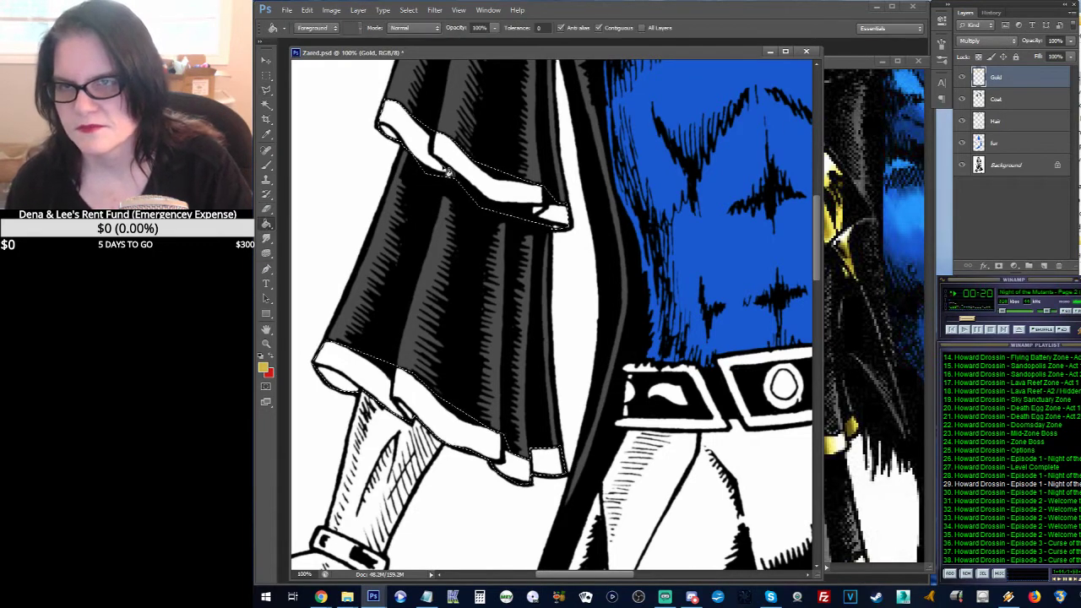
{"action": "key", "text": "alt+BackSpace"}
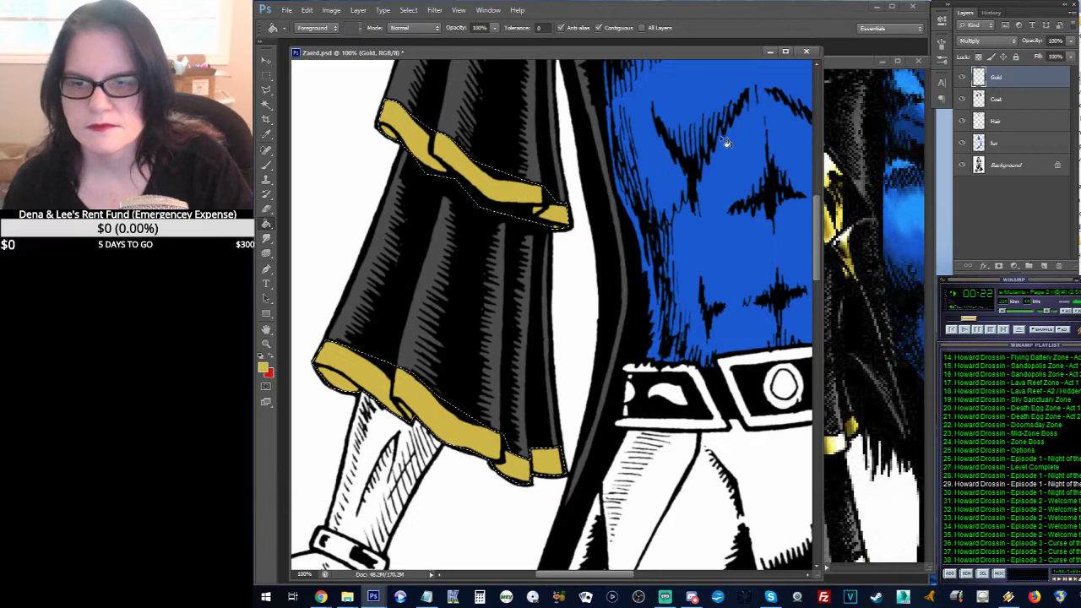
Step: Compare the sleeves, forearms and wristbands in the reference image Zared1.jpg with the line art to check which parts are gold
{"action": "left_click", "coordinate": [832, 63]}
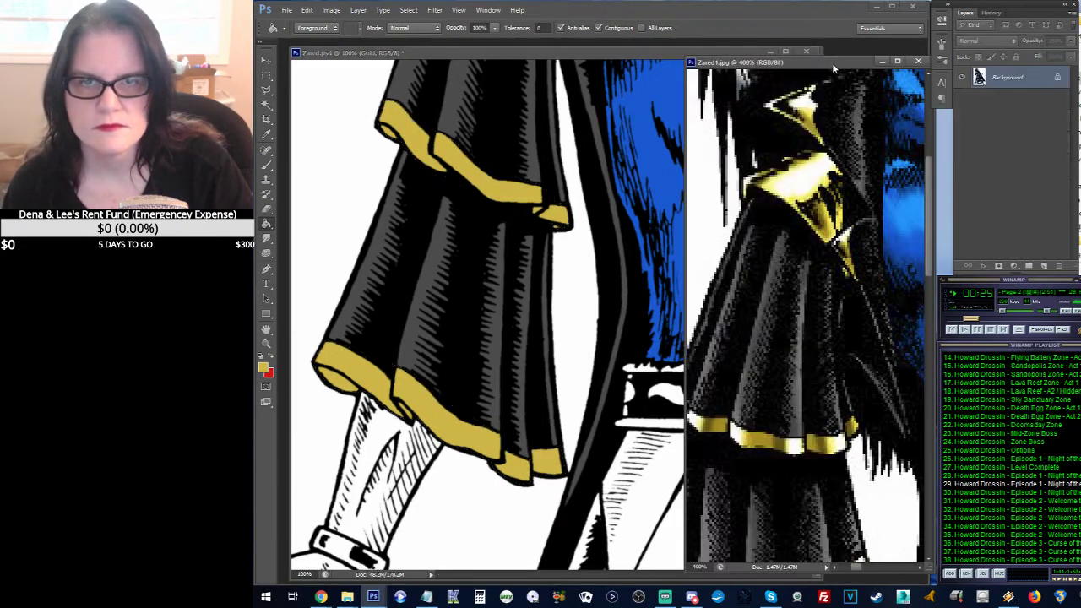
{"action": "scroll", "coordinate": [810, 313], "scroll_direction": "down", "scroll_amount": 5}
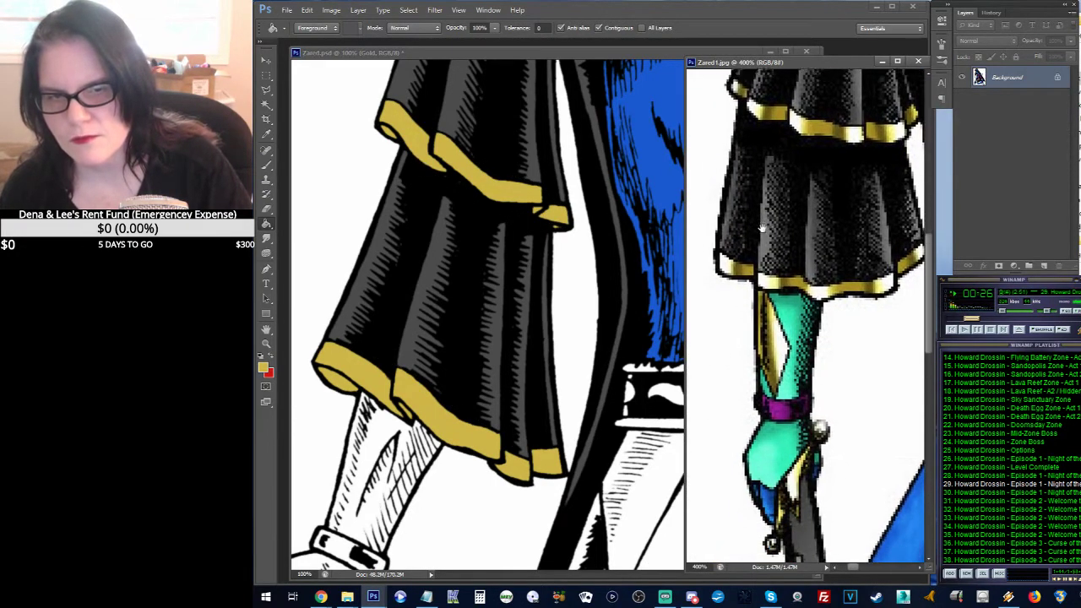
{"action": "left_click_drag", "start_coordinate": [838, 228], "coordinate": [831, 214]}
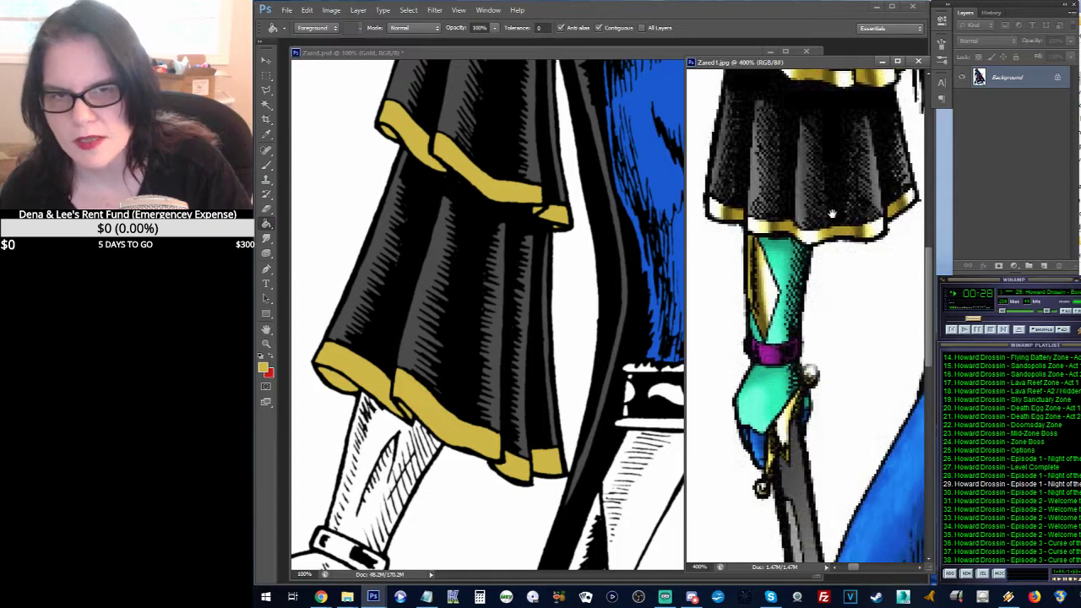
{"action": "left_click", "coordinate": [397, 300]}
{"action": "left_click_drag", "start_coordinate": [430, 332], "coordinate": [456, 143]}
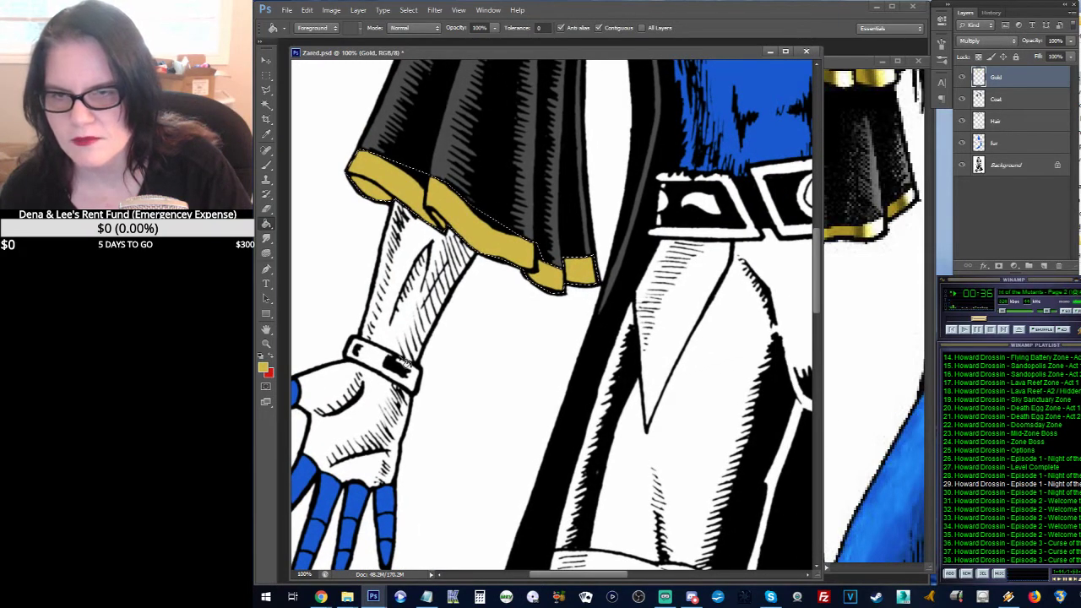
{"action": "left_click_drag", "start_coordinate": [587, 272], "coordinate": [324, 343]}
{"action": "left_click_drag", "start_coordinate": [760, 245], "coordinate": [557, 273]}
{"action": "left_click_drag", "start_coordinate": [665, 256], "coordinate": [530, 277]}
{"action": "left_click", "coordinate": [868, 76]}
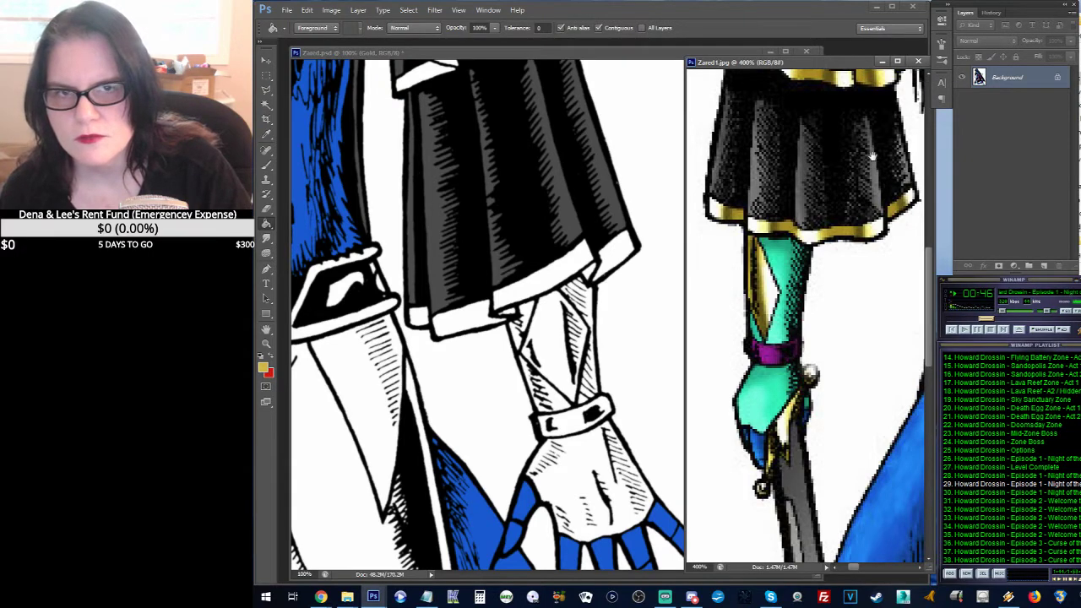
{"action": "left_click_drag", "start_coordinate": [872, 156], "coordinate": [656, 251]}
{"action": "left_click_drag", "start_coordinate": [869, 226], "coordinate": [650, 287]}
{"action": "mouse_move", "coordinate": [810, 253]}
{"action": "left_mouse_down"}
{"action": "mouse_move", "coordinate": [806, 207]}
{"action": "mouse_move", "coordinate": [817, 258]}
{"action": "left_mouse_up"}
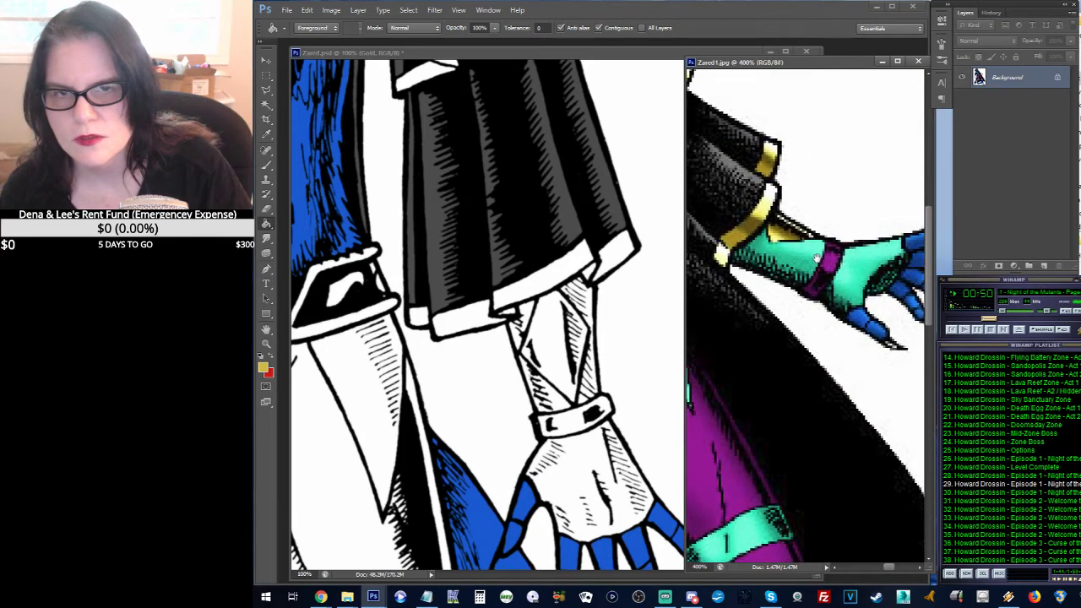
Step: Return to Zared.psd and lasso the upper tier's white trim on the opposite sleeve
{"action": "left_click", "coordinate": [562, 192]}
{"action": "left_click_drag", "start_coordinate": [550, 194], "coordinate": [564, 125]}
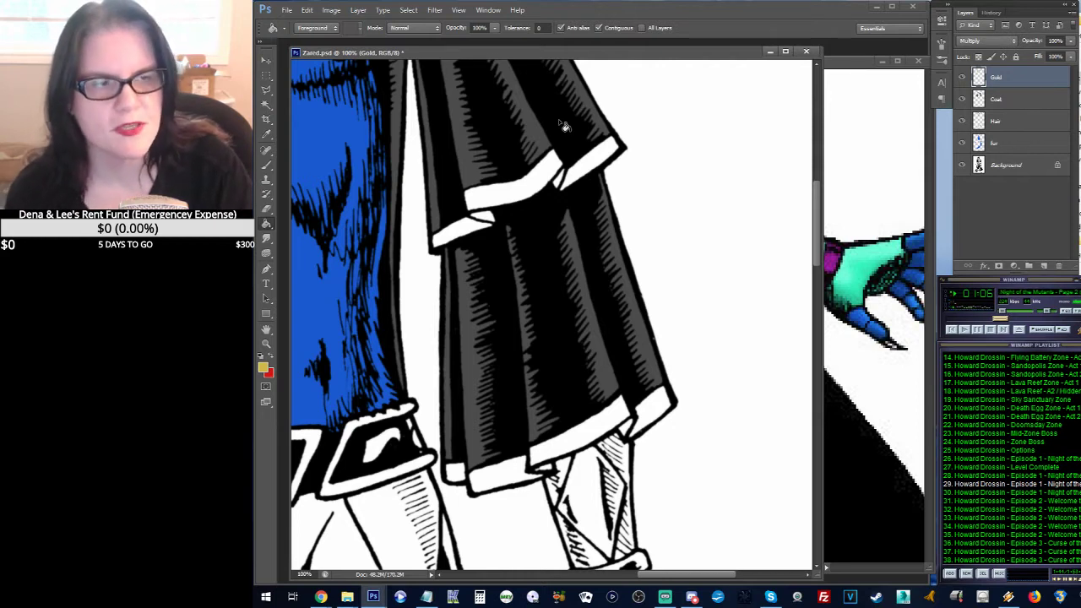
{"action": "left_click", "coordinate": [266, 89]}
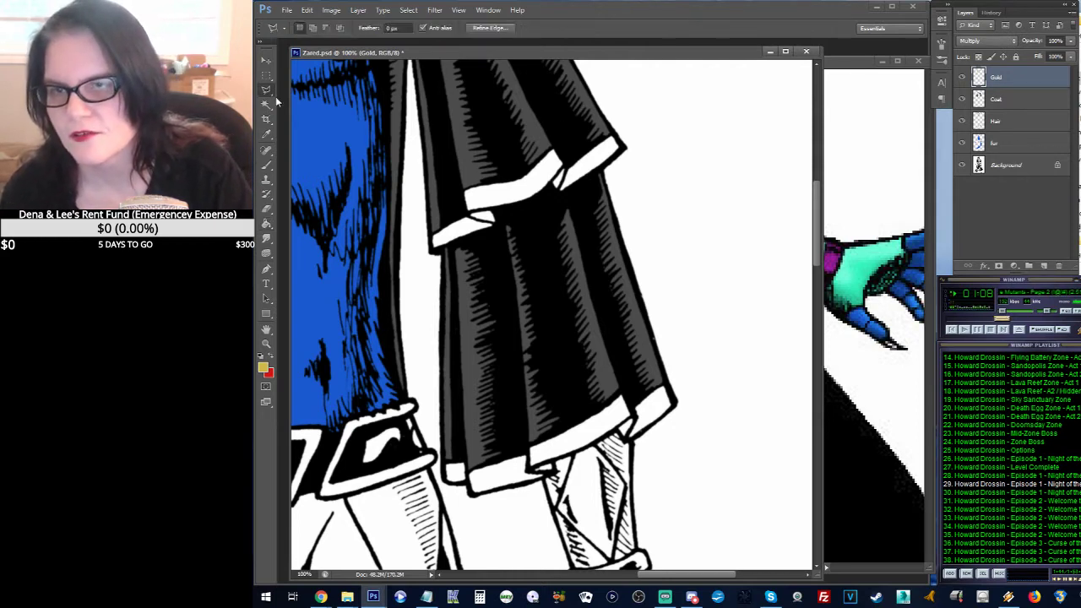
{"action": "left_click", "coordinate": [432, 248]}
{"action": "left_click", "coordinate": [456, 170]}
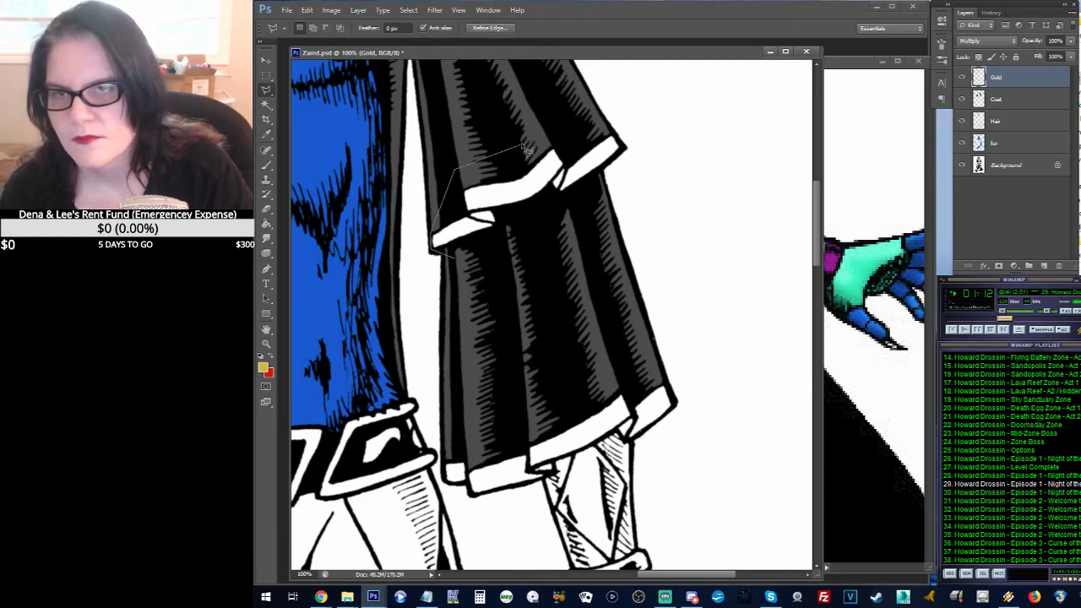
{"action": "left_click", "coordinate": [545, 132]}
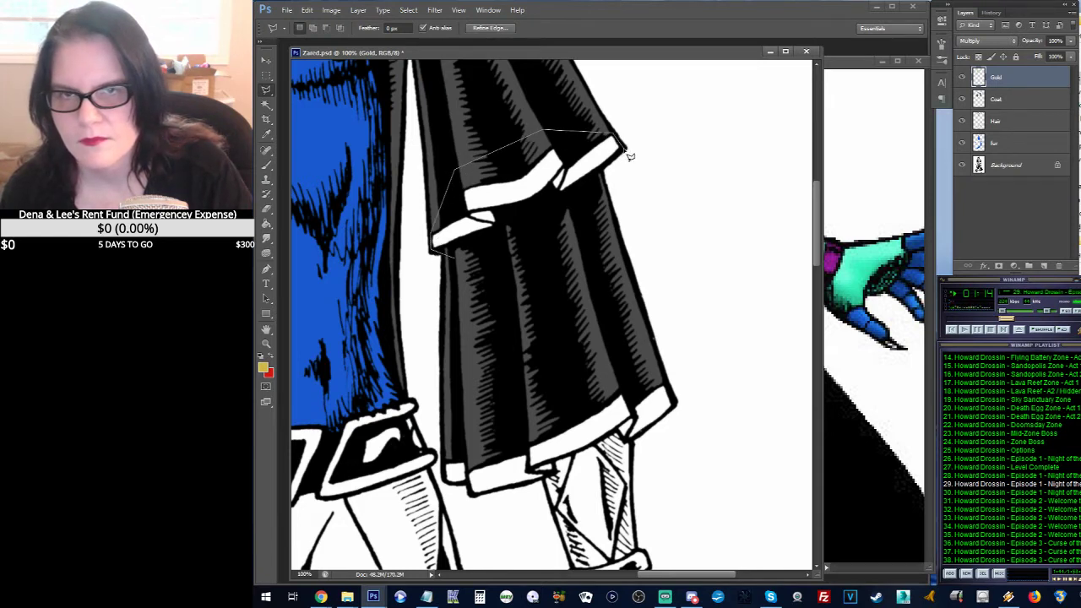
{"action": "left_click", "coordinate": [598, 183]}
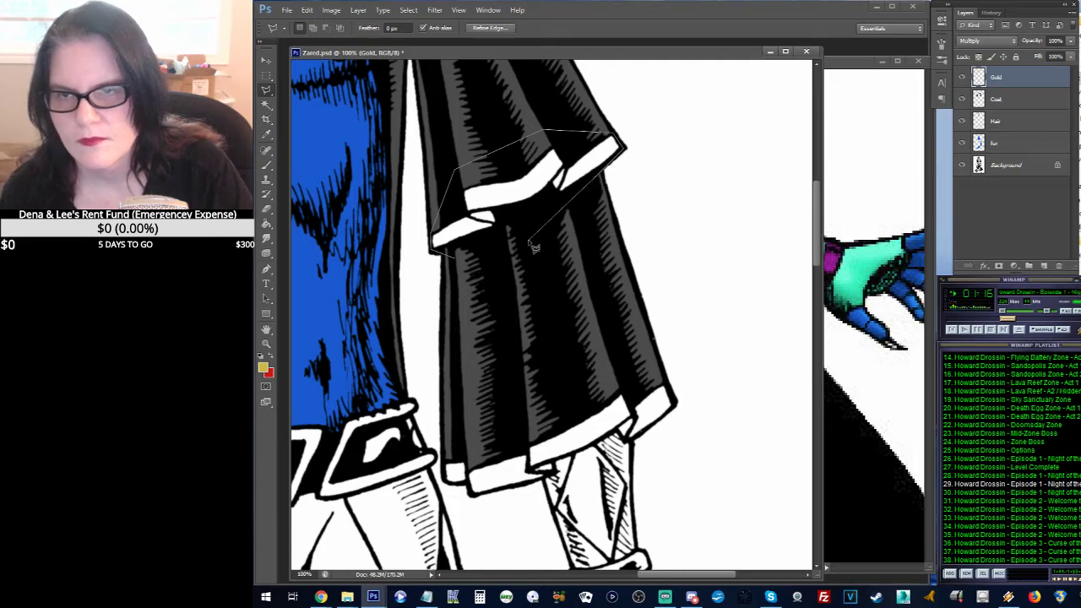
{"action": "double_click", "coordinate": [530, 245]}
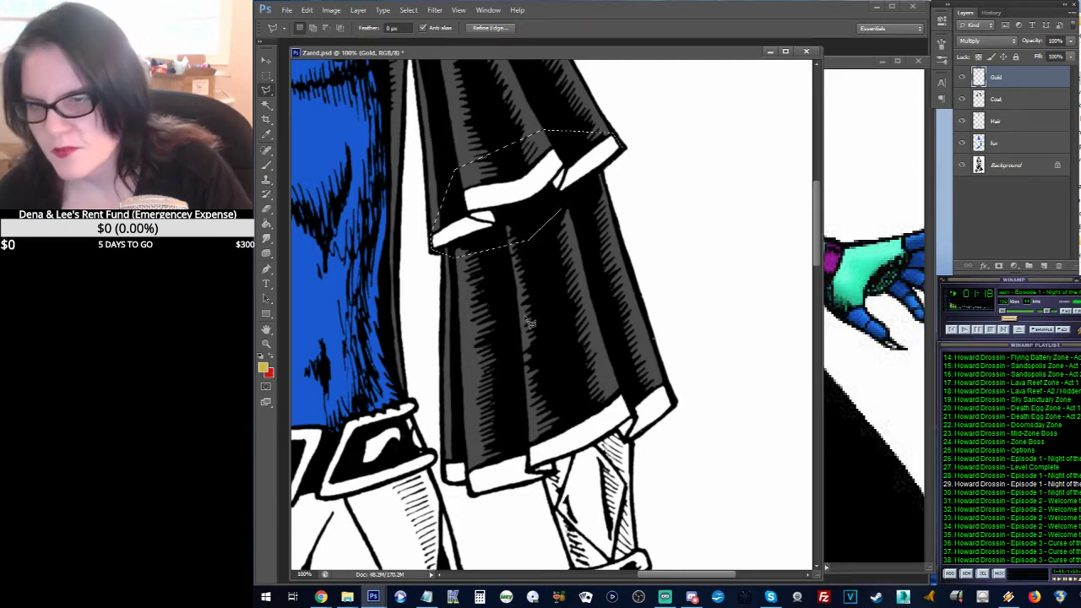
Step: Add the lower tier's trim and the forearm diamond of that sleeve to the lasso selection
{"action": "left_click", "coordinate": [492, 412], "text": "shift"}
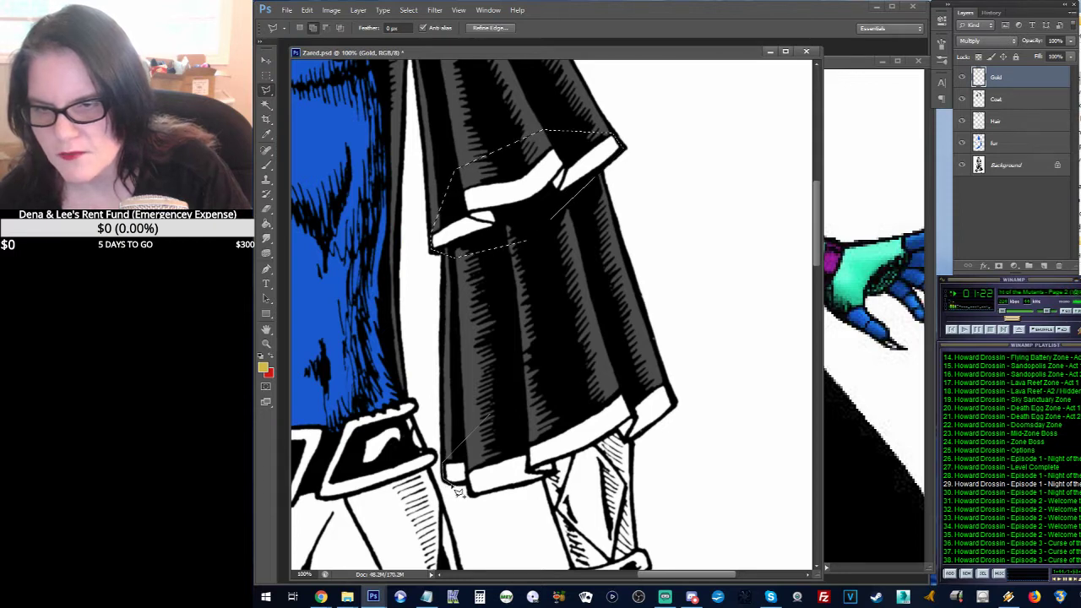
{"action": "left_click", "coordinate": [470, 492]}
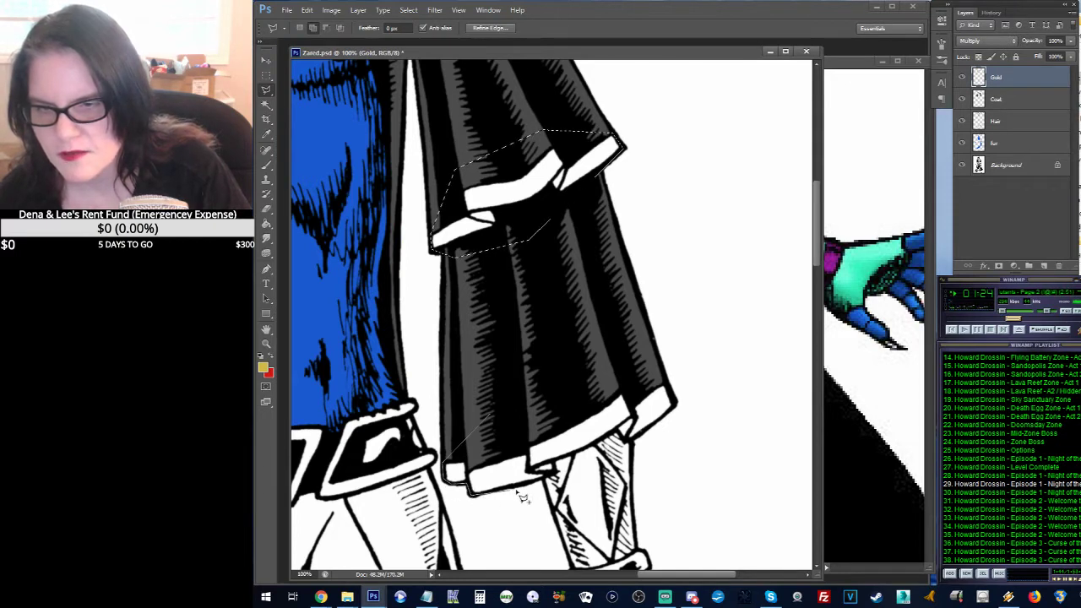
{"action": "left_click", "coordinate": [580, 460]}
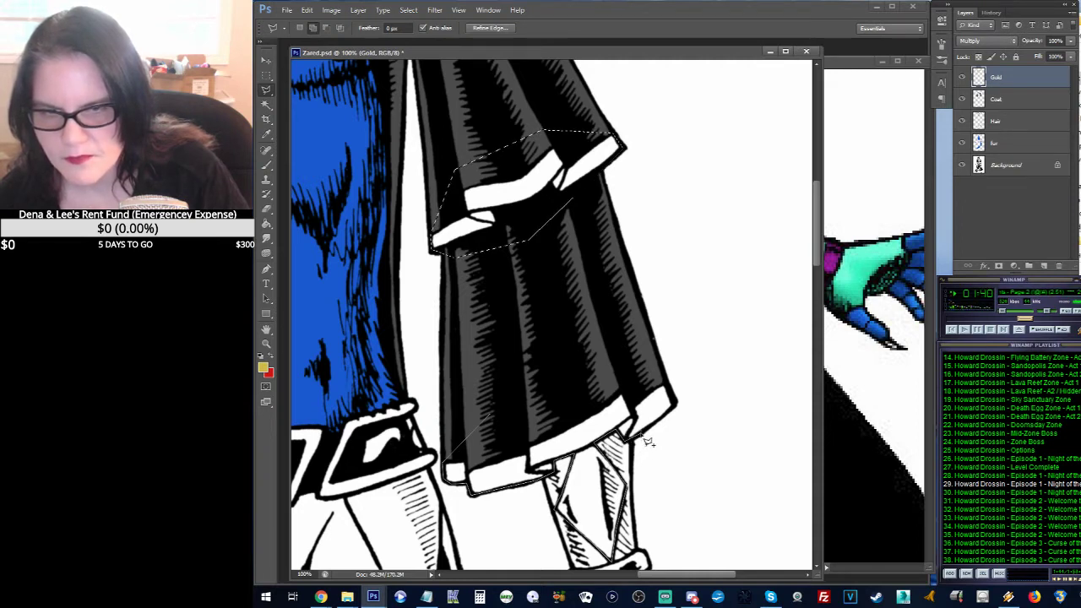
{"action": "left_click", "coordinate": [671, 389]}
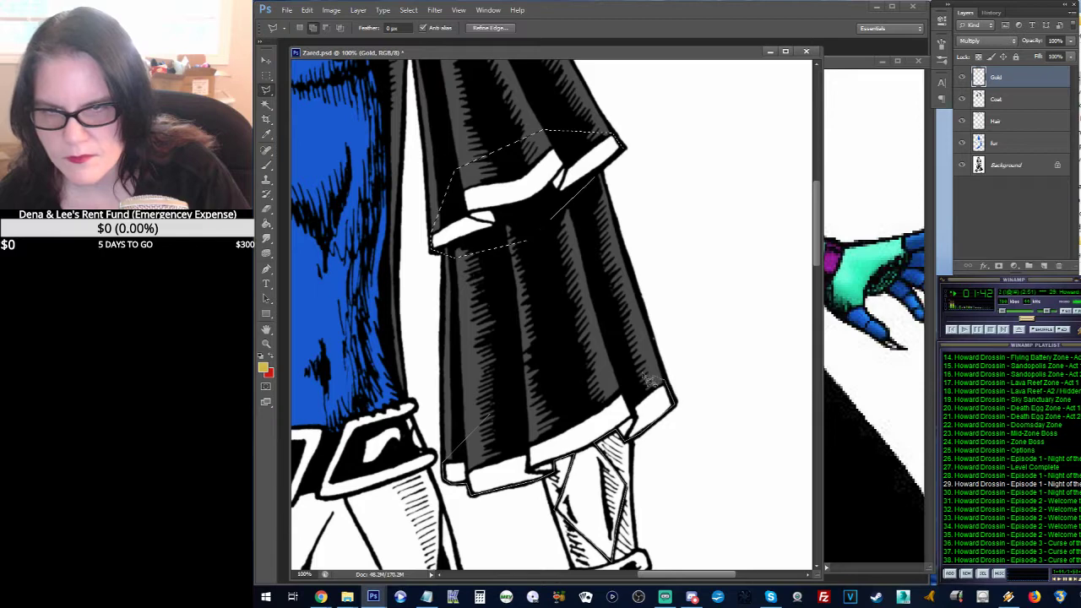
{"action": "left_click", "coordinate": [601, 370]}
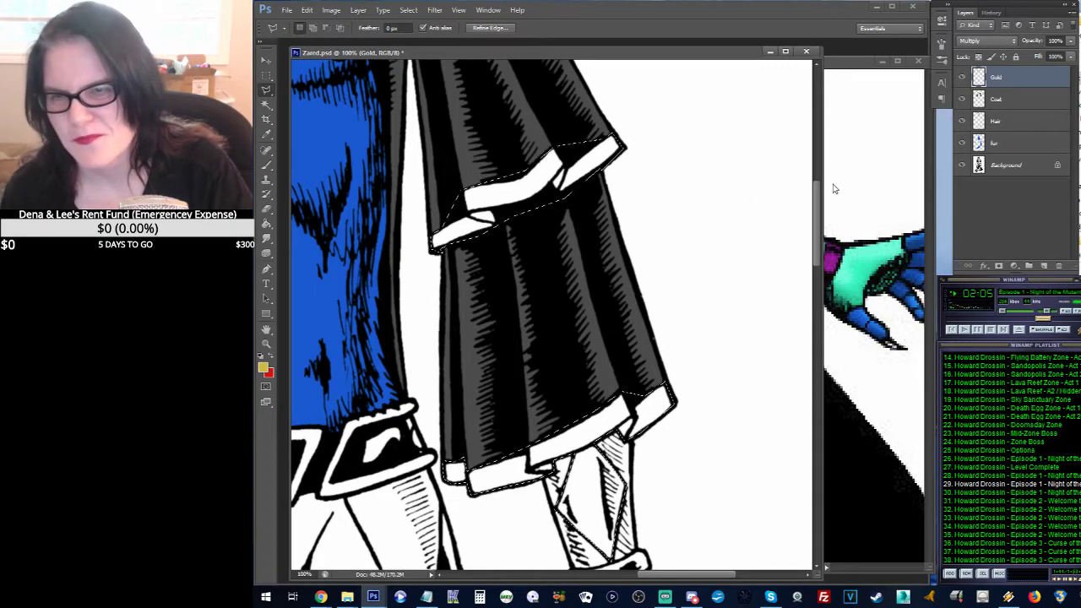
Step: Fill the selected sleeve trims and forearm diamond with the gold foreground color
{"action": "left_click", "coordinate": [266, 343]}
{"action": "left_click", "coordinate": [467, 226], "text": "alt"}
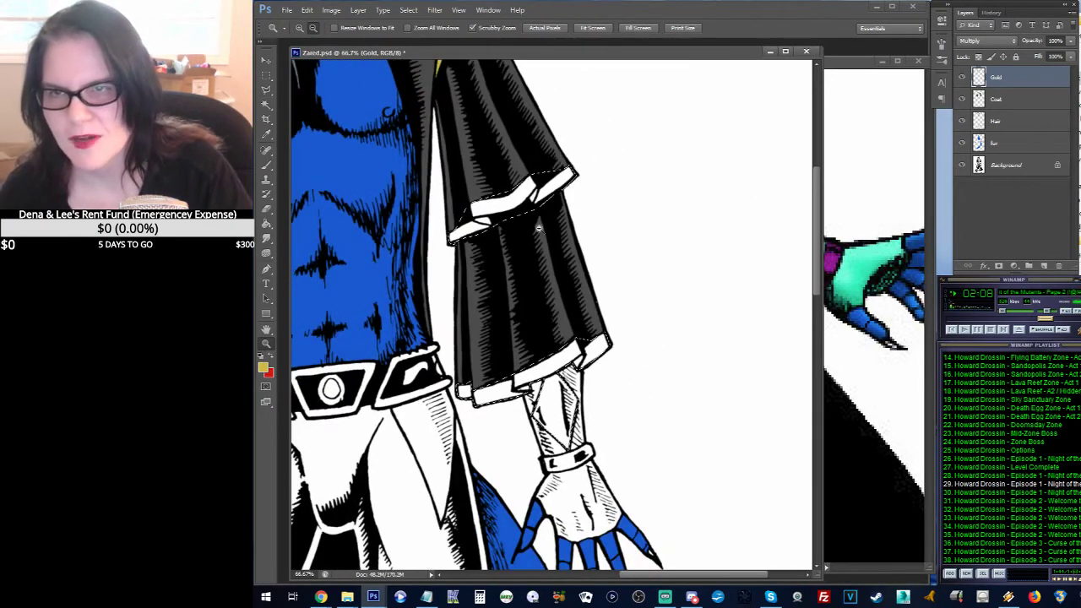
{"action": "left_click_drag", "start_coordinate": [578, 168], "coordinate": [629, 198]}
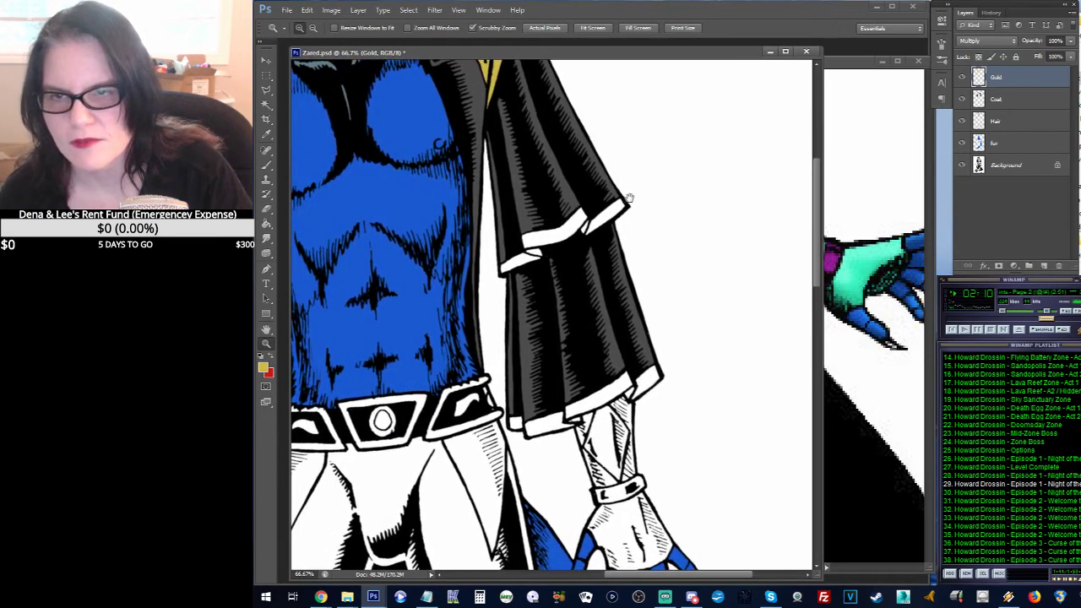
{"action": "left_click", "coordinate": [266, 224]}
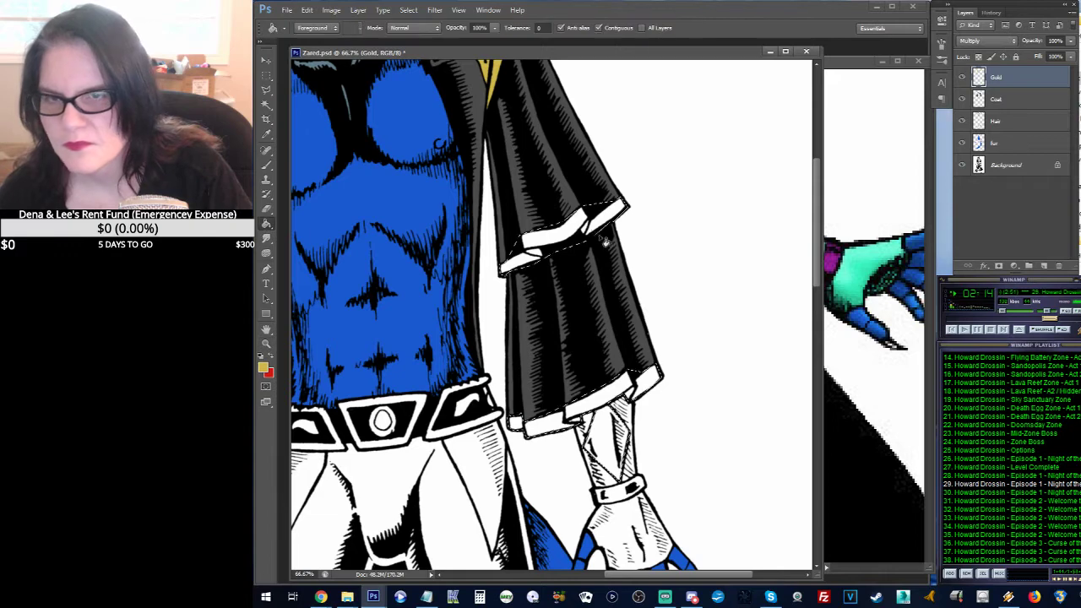
{"action": "left_click", "coordinate": [559, 240]}
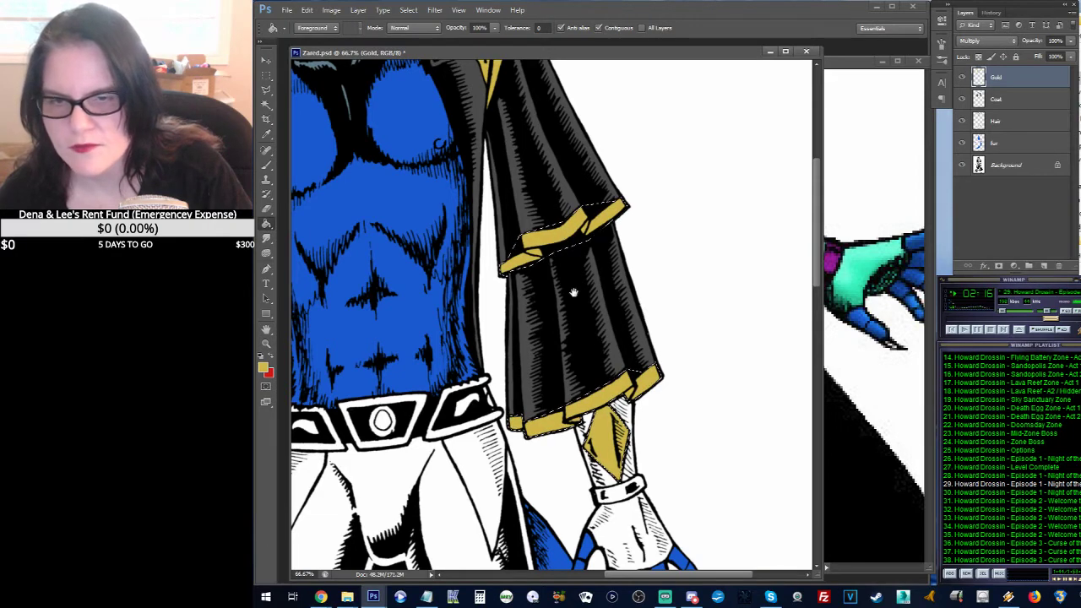
Step: Examine the belt and legs in the reference image Zared1.jpg at 200% zoom against the uncolored line art
{"action": "left_click_drag", "start_coordinate": [574, 291], "coordinate": [690, 172]}
{"action": "left_click_drag", "start_coordinate": [495, 207], "coordinate": [517, 110]}
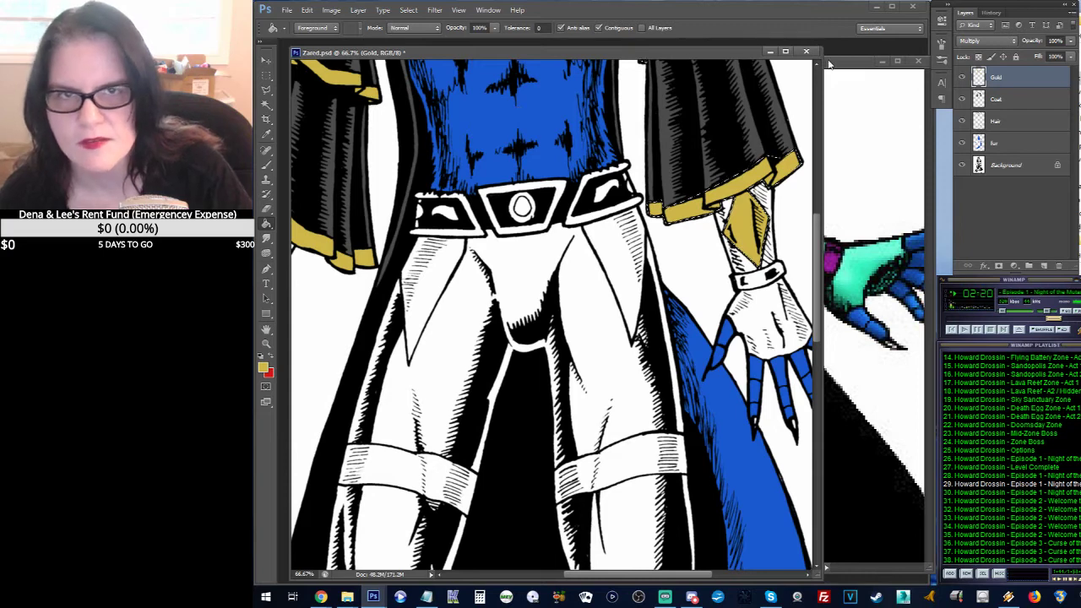
{"action": "left_click", "coordinate": [826, 96]}
{"action": "key", "text": "z"}
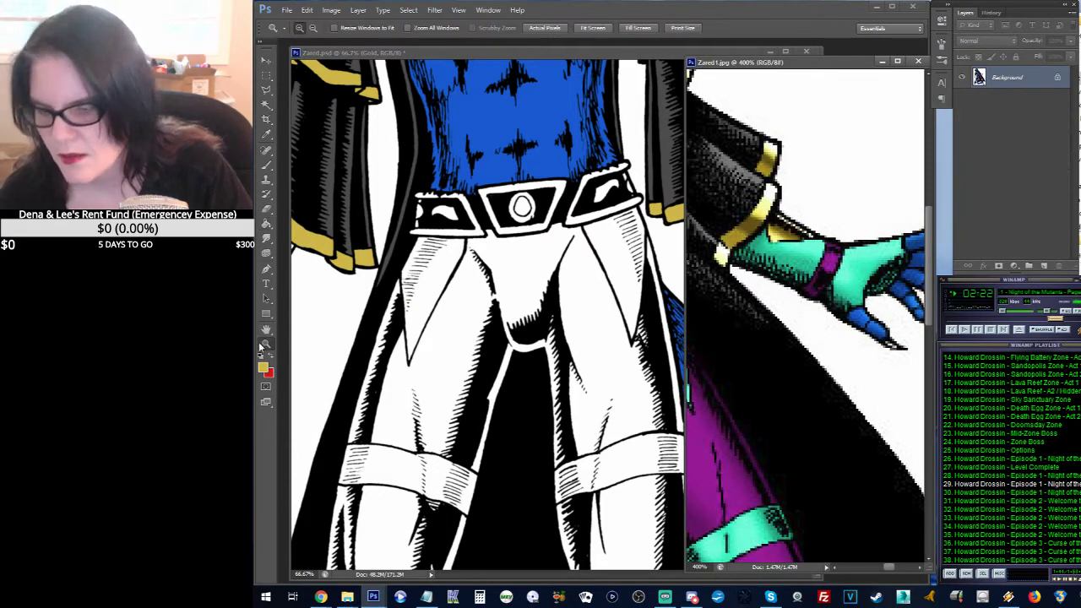
{"action": "left_click", "coordinate": [825, 312]}
{"action": "left_click", "coordinate": [826, 313], "text": "alt"}
{"action": "left_click", "coordinate": [817, 312], "text": "alt"}
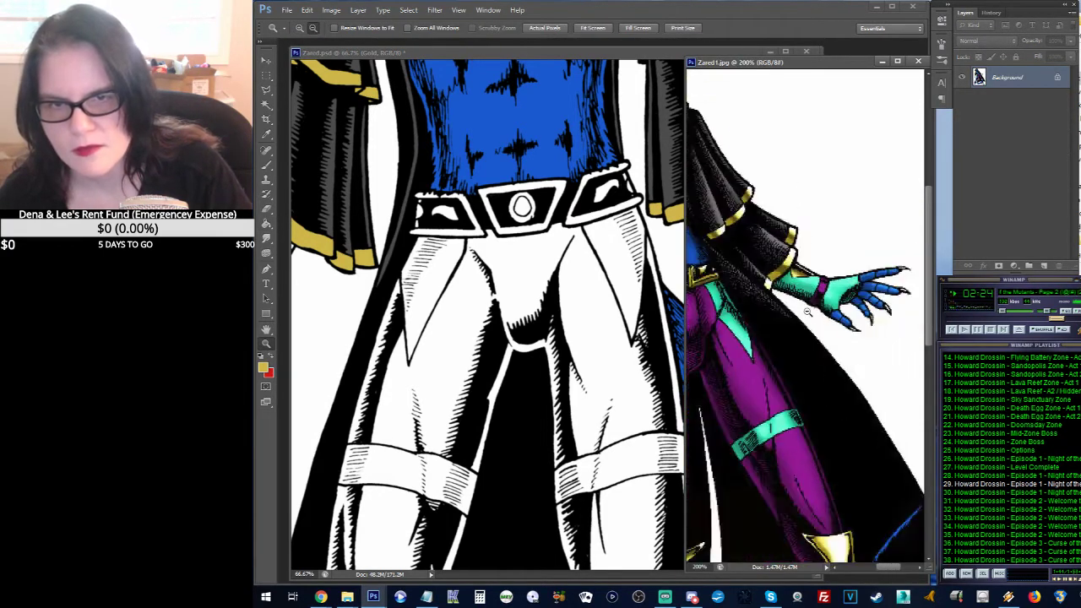
Step: Zoom the reference image Zared1.jpg to 400% and examine the belt buckle's gem and gold frame
{"action": "left_click", "coordinate": [807, 312], "text": "alt"}
{"action": "left_click_drag", "start_coordinate": [769, 315], "coordinate": [816, 266]}
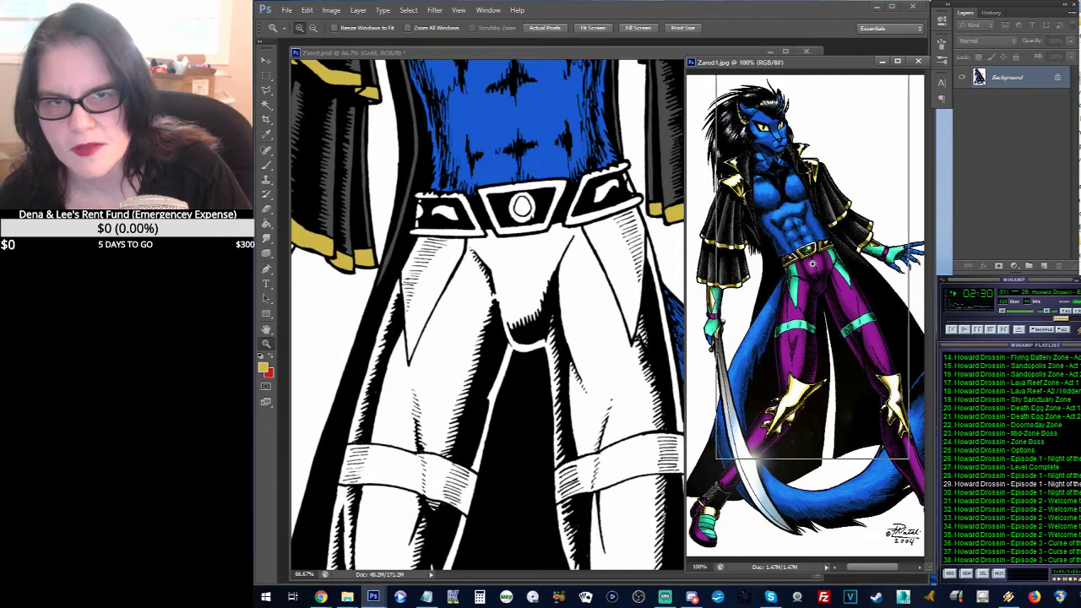
{"action": "left_click", "coordinate": [811, 264]}
{"action": "left_click", "coordinate": [811, 264]}
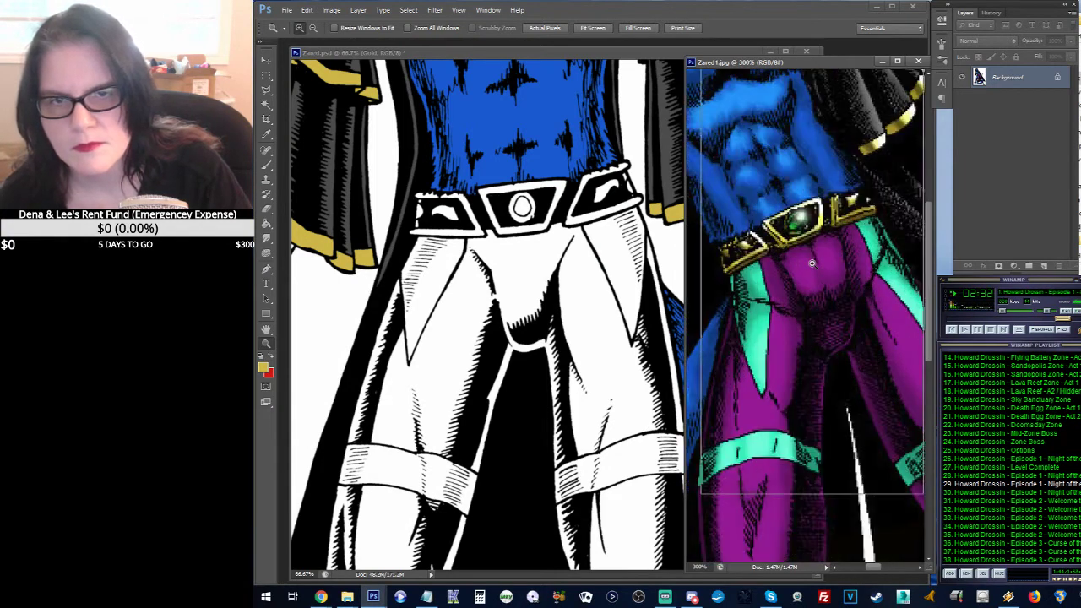
{"action": "left_click", "coordinate": [811, 264]}
{"action": "left_click_drag", "start_coordinate": [811, 255], "coordinate": [833, 296]}
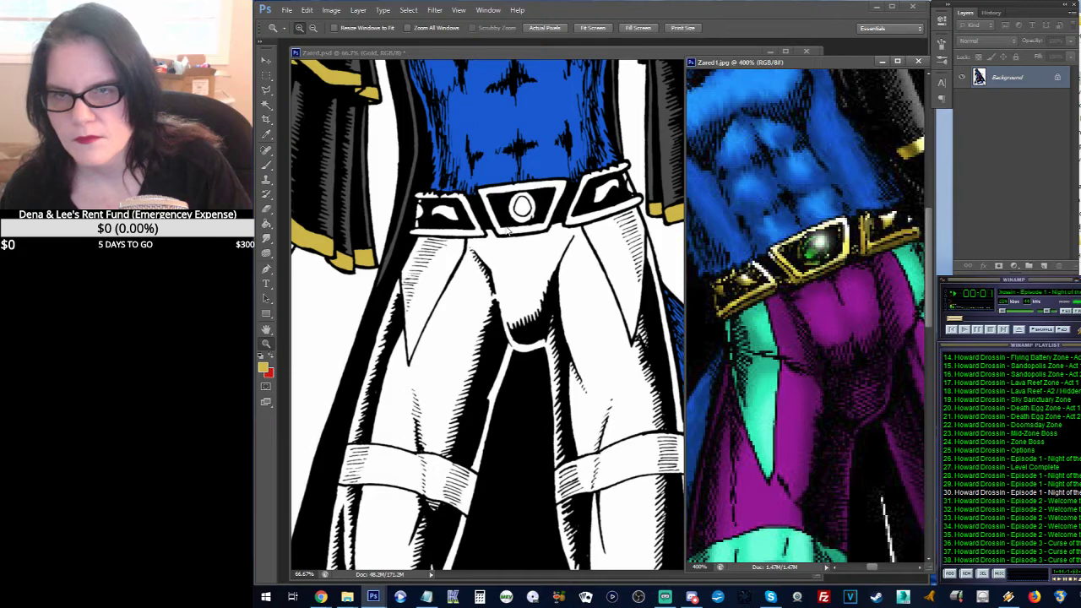
Step: Switch to the Winamp music player and set its volume to 11%
{"action": "left_click", "coordinate": [1005, 312]}
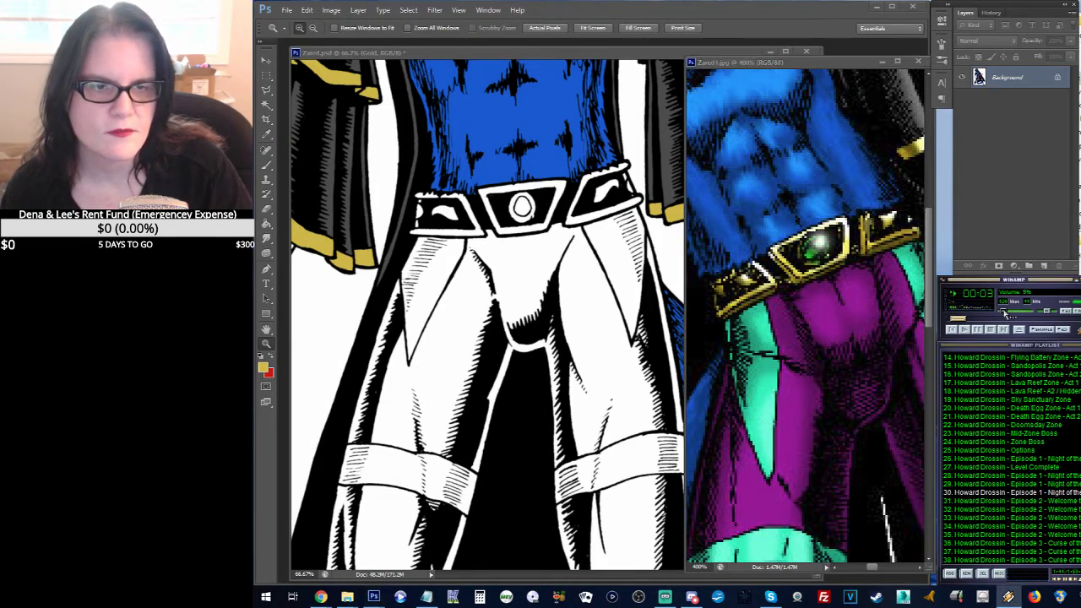
{"action": "left_click_drag", "start_coordinate": [1004, 313], "coordinate": [1006, 313]}
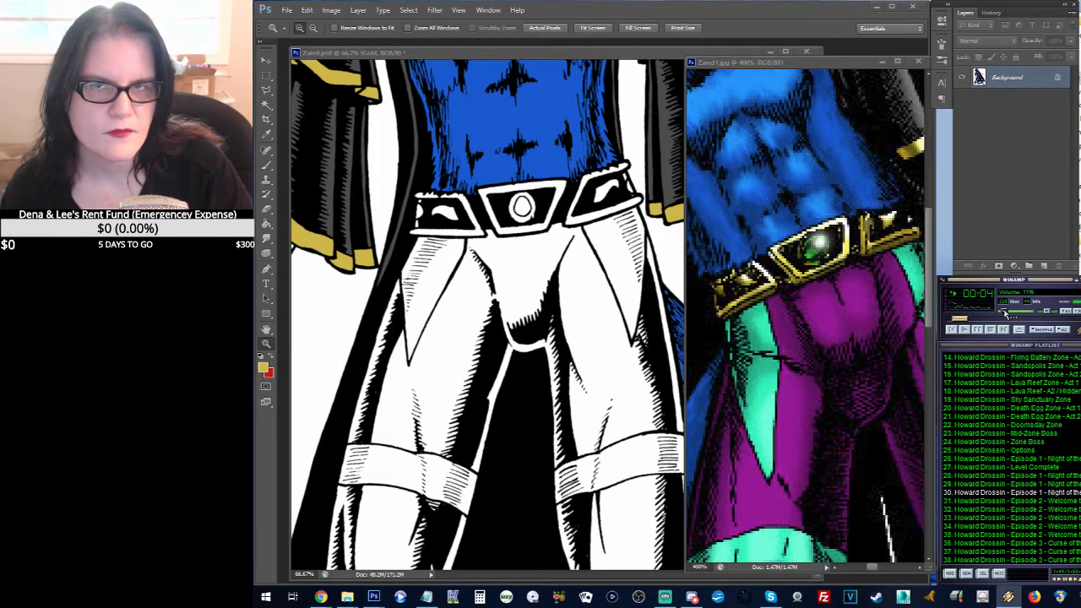
Step: Return to Zared.psd, make the Background line-art layer active at the belt buckle and clear the existing selection
{"action": "left_click", "coordinate": [630, 54]}
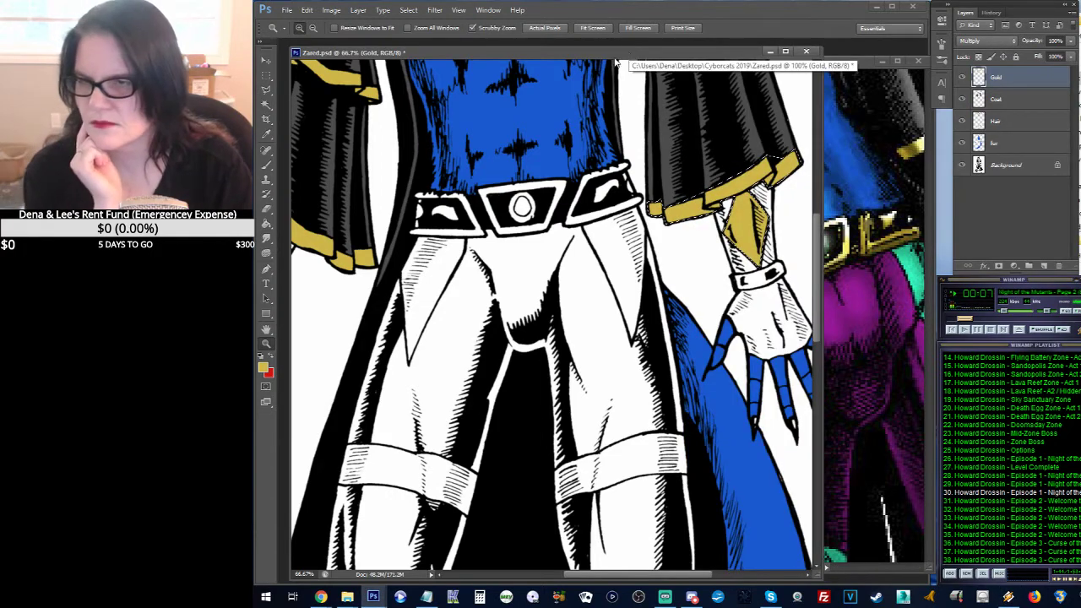
{"action": "left_click_drag", "start_coordinate": [525, 212], "coordinate": [528, 213]}
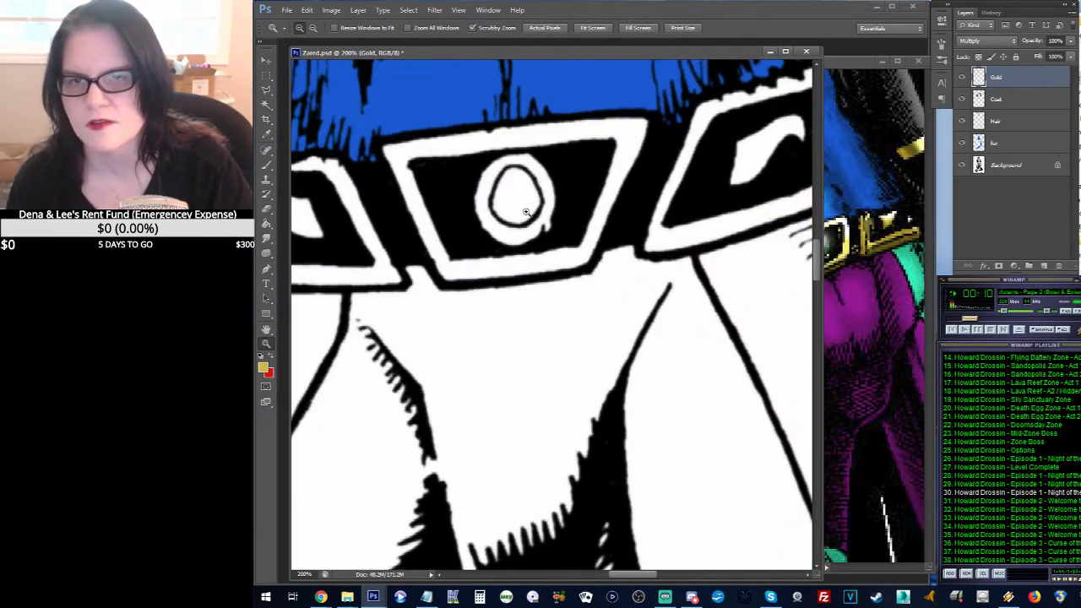
{"action": "left_click", "coordinate": [980, 166]}
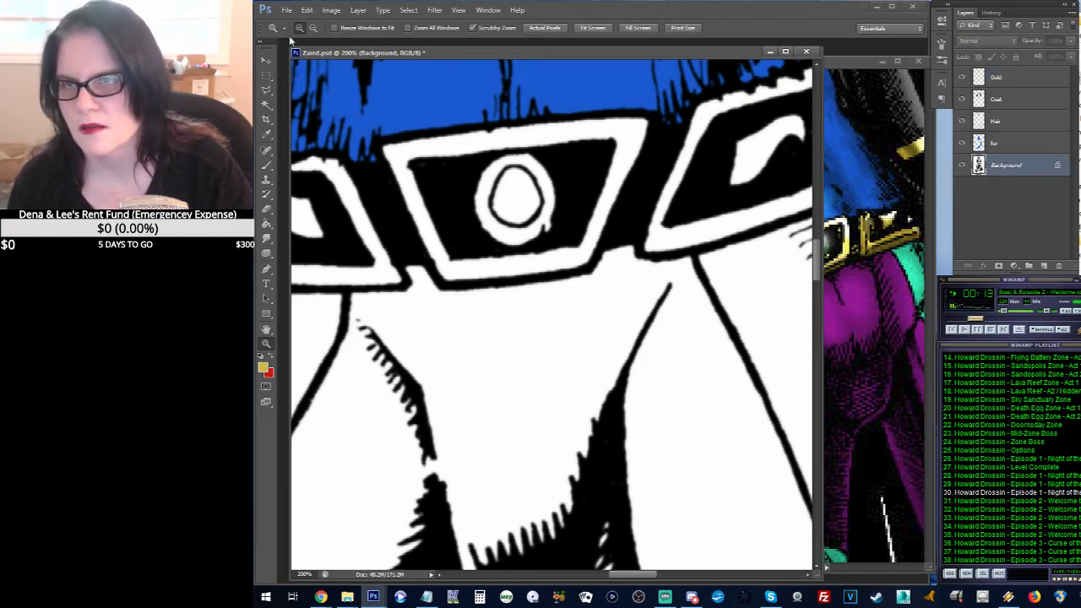
{"action": "left_click", "coordinate": [266, 75]}
{"action": "left_click", "coordinate": [494, 155]}
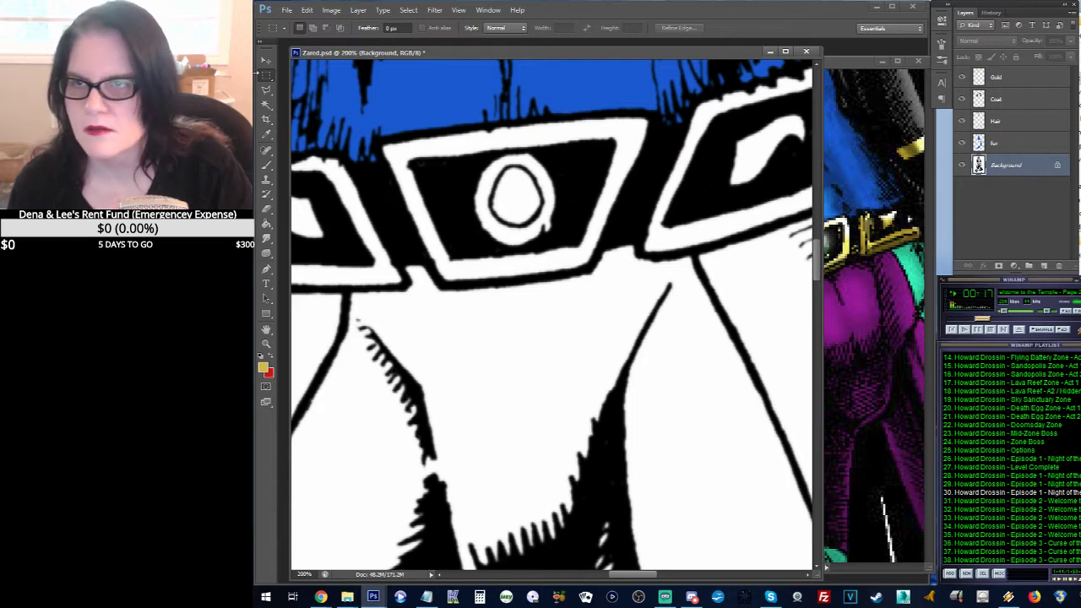
Step: Outline the white ringed gem in the center of the belt buckle with the Polygonal Lasso
{"action": "key", "text": "l"}
{"action": "left_click", "coordinate": [453, 184]}
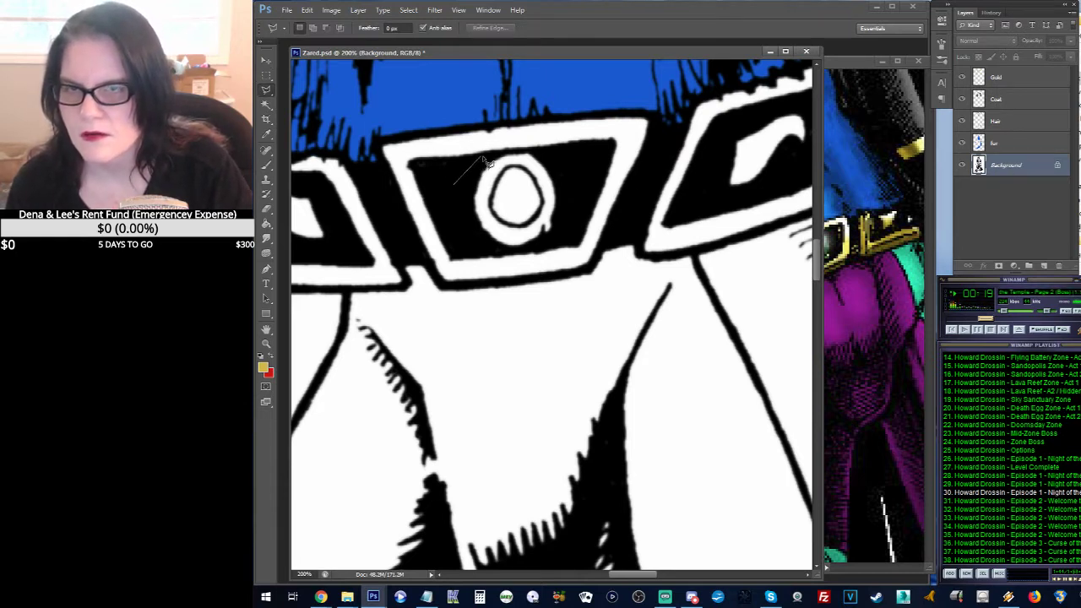
{"action": "left_click", "coordinate": [493, 156]}
{"action": "left_click", "coordinate": [544, 153]}
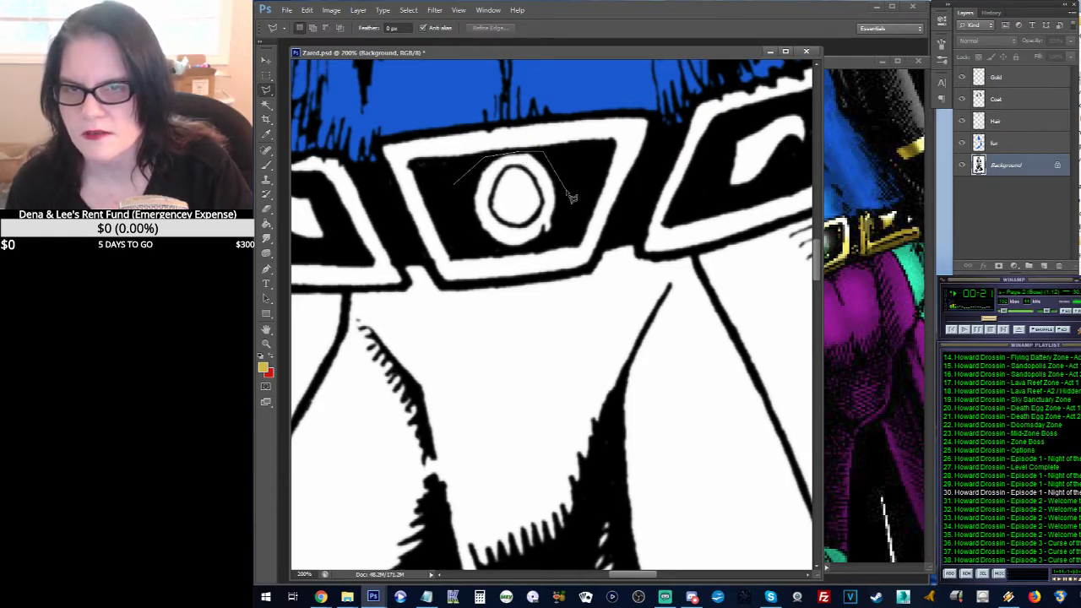
{"action": "left_click", "coordinate": [564, 192]}
{"action": "left_click", "coordinate": [552, 237]}
{"action": "left_click", "coordinate": [482, 249]}
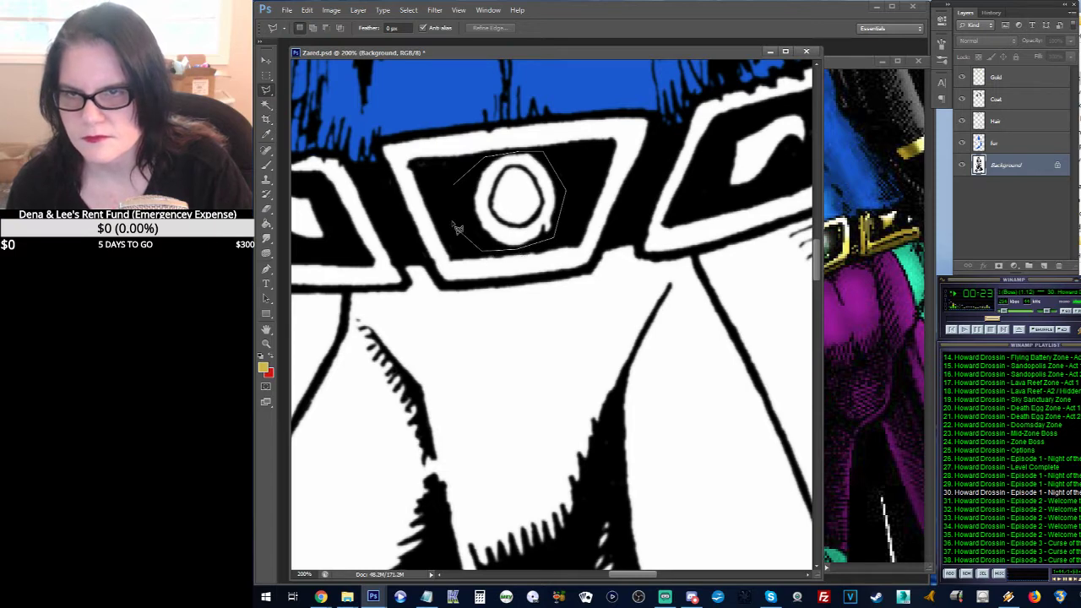
{"action": "double_click", "coordinate": [451, 215]}
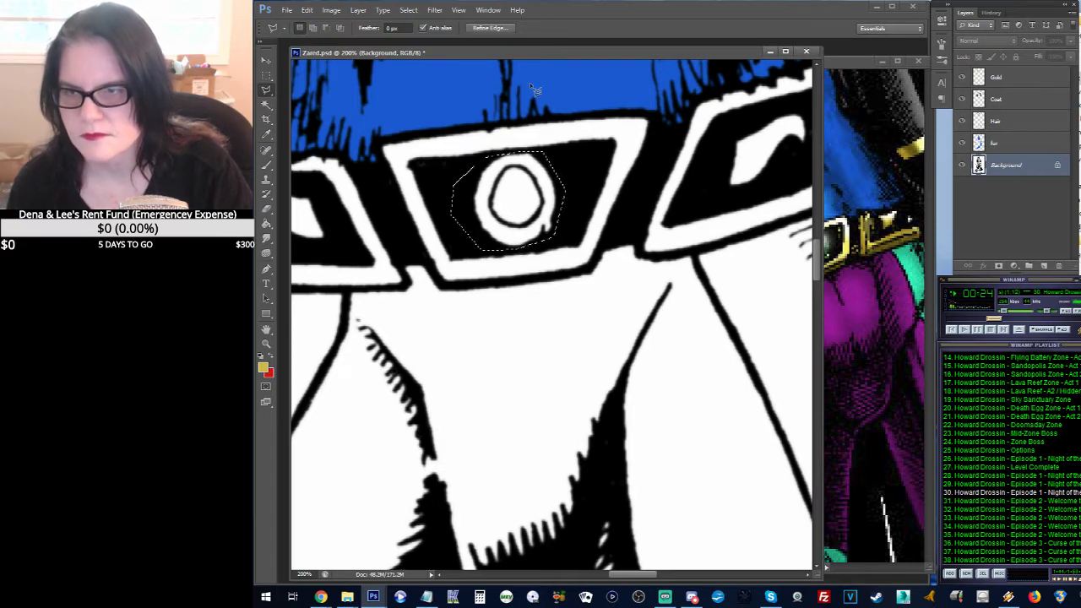
Step: Set the foreground color to black (000000), paint over the lassoed buckle gem with the Brush and deselect
{"action": "left_click", "coordinate": [264, 368]}
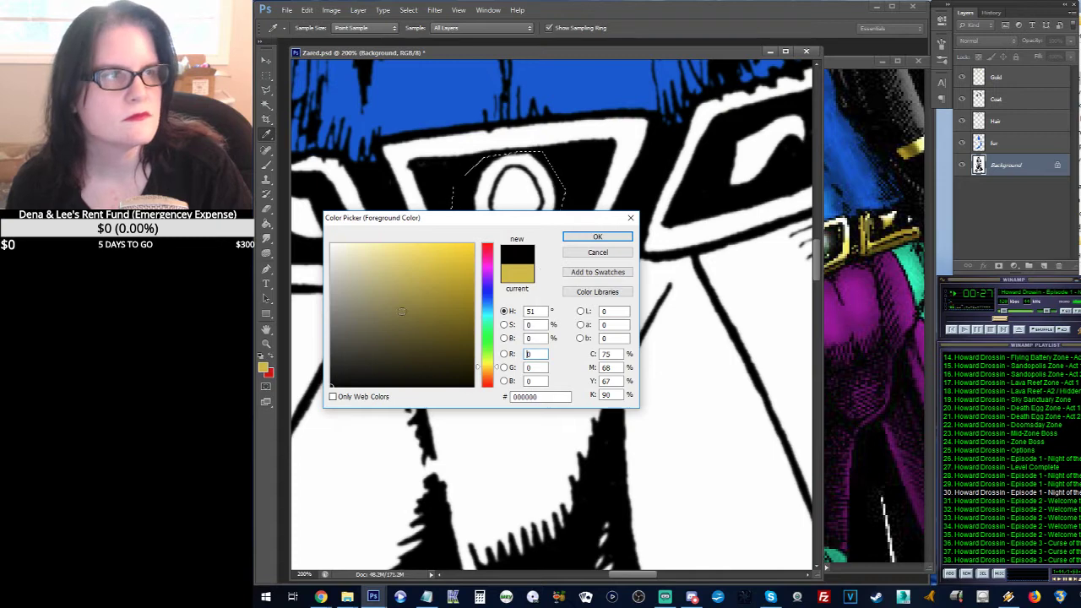
{"action": "left_click", "coordinate": [580, 238]}
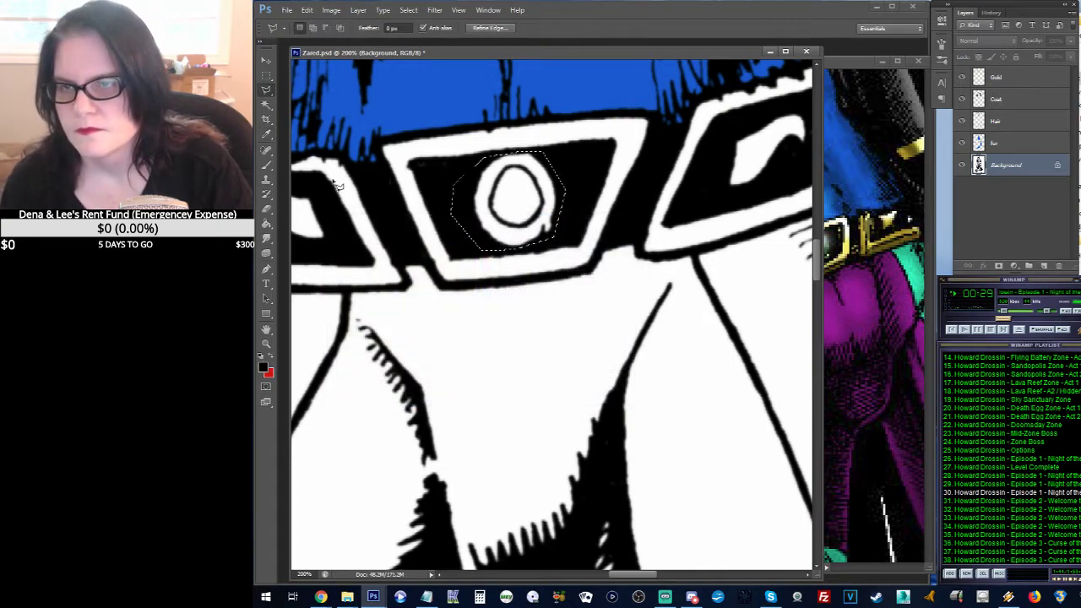
{"action": "left_click", "coordinate": [265, 166]}
{"action": "mouse_move", "coordinate": [458, 121]}
{"action": "left_mouse_down"}
{"action": "mouse_move", "coordinate": [530, 162]}
{"action": "mouse_move", "coordinate": [457, 177]}
{"action": "mouse_move", "coordinate": [545, 184]}
{"action": "mouse_move", "coordinate": [545, 204]}
{"action": "mouse_move", "coordinate": [505, 253]}
{"action": "left_mouse_up"}
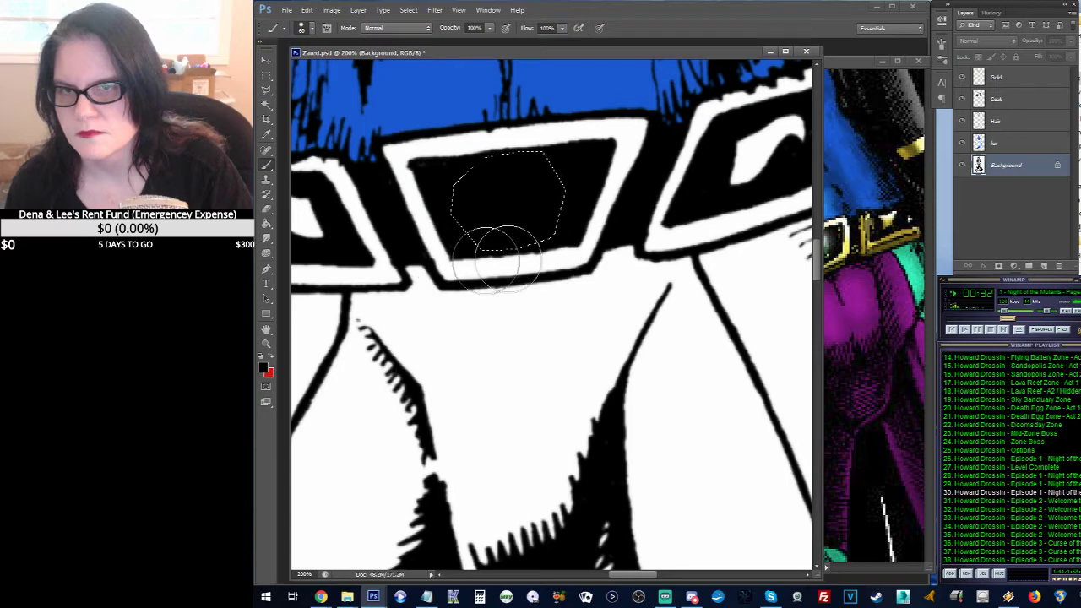
{"action": "left_click", "coordinate": [266, 75]}
{"action": "left_click", "coordinate": [466, 147]}
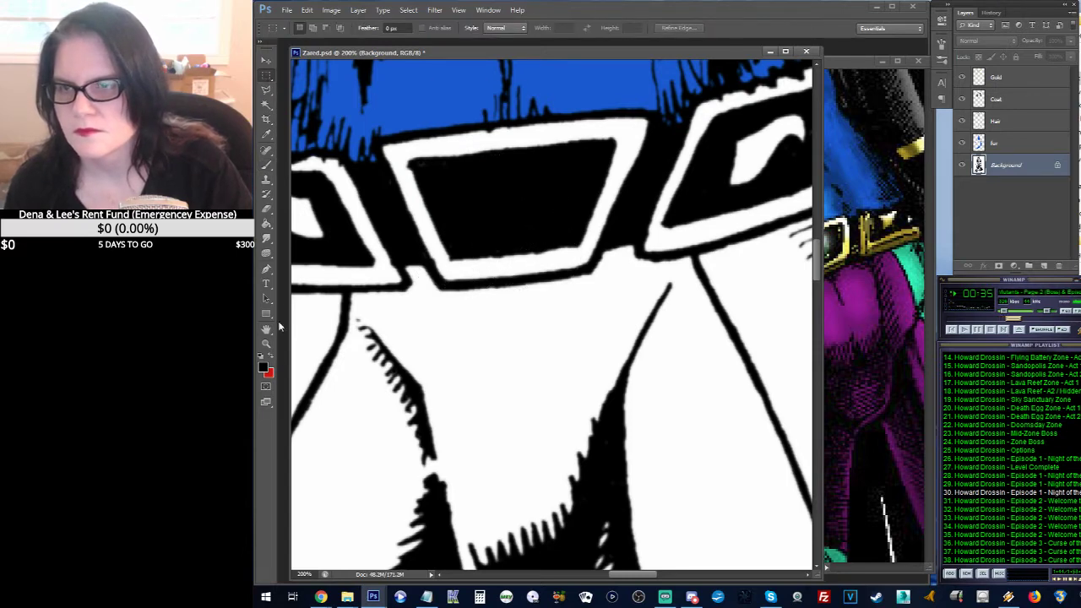
Step: Swap the foreground and background colors and set the foreground to white (ffffff) sampled from the artwork
{"action": "left_click", "coordinate": [270, 361]}
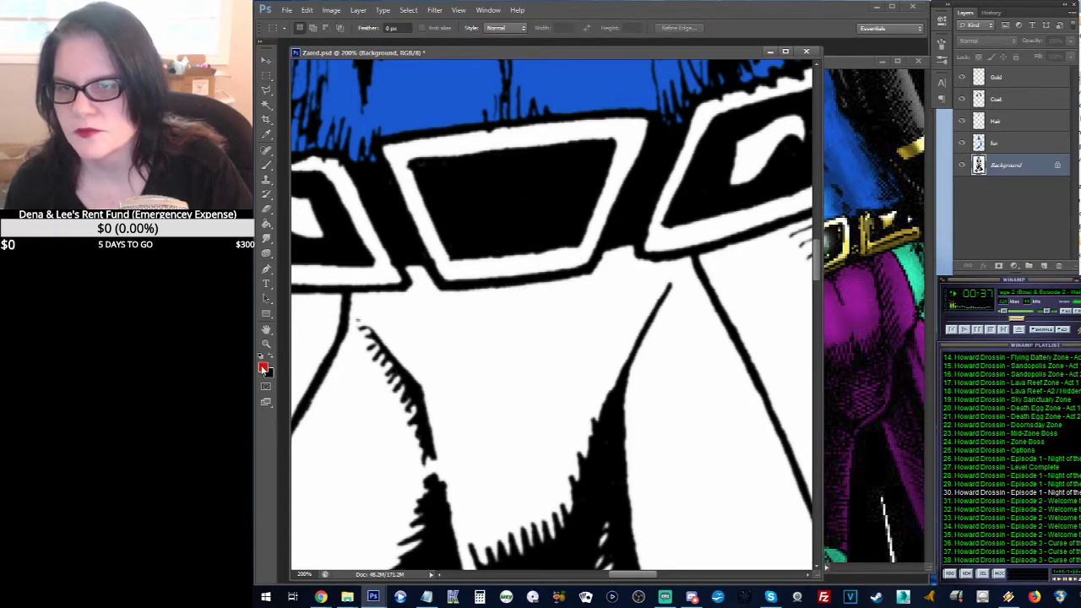
{"action": "left_click", "coordinate": [263, 365]}
{"action": "left_click", "coordinate": [301, 211]}
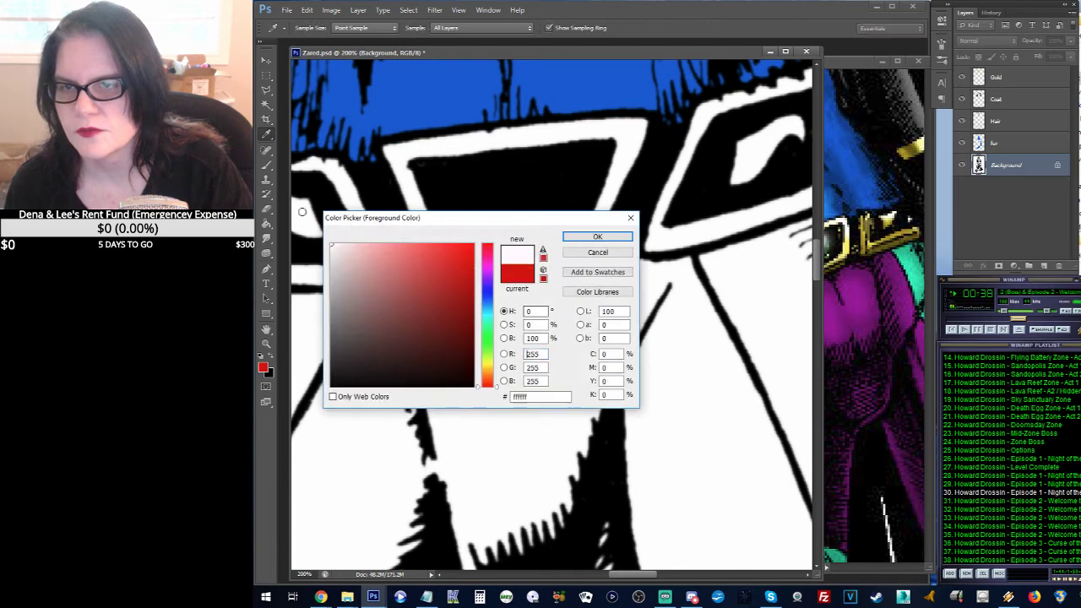
{"action": "left_click", "coordinate": [619, 239]}
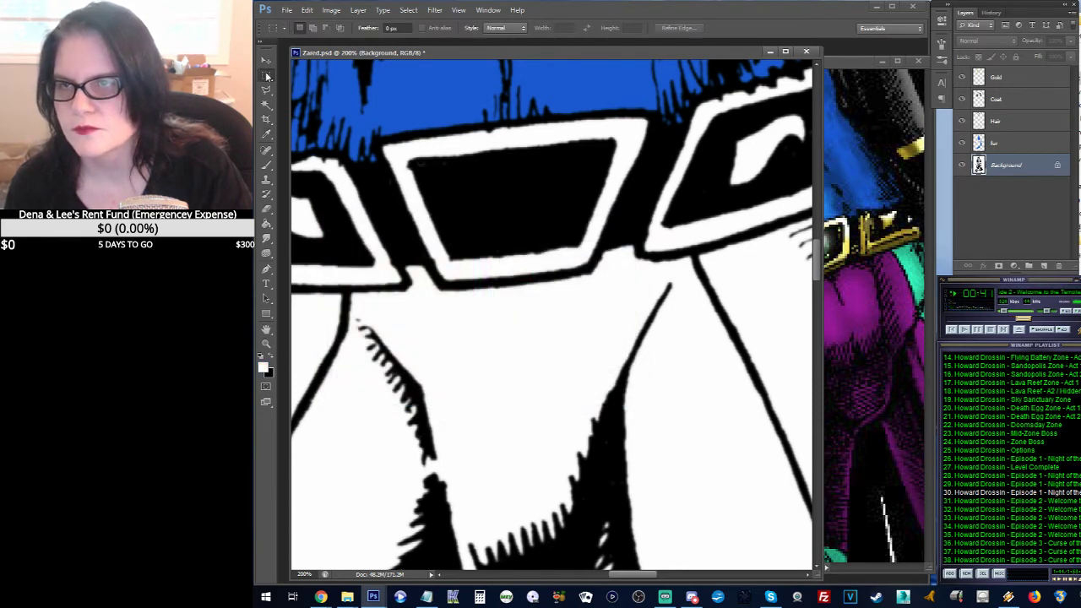
Step: Try a new round gem by placing a circular selection in the buckle's center, filling it with white and deselecting
{"action": "left_click_drag", "start_coordinate": [268, 77], "coordinate": [314, 86]}
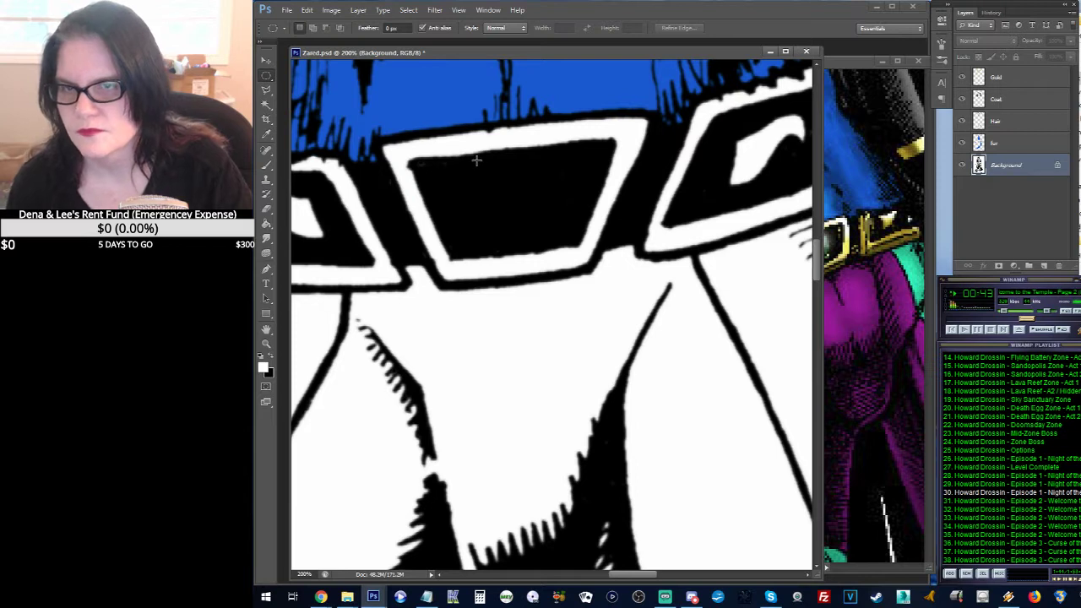
{"action": "left_click_drag", "start_coordinate": [477, 161], "coordinate": [594, 251]}
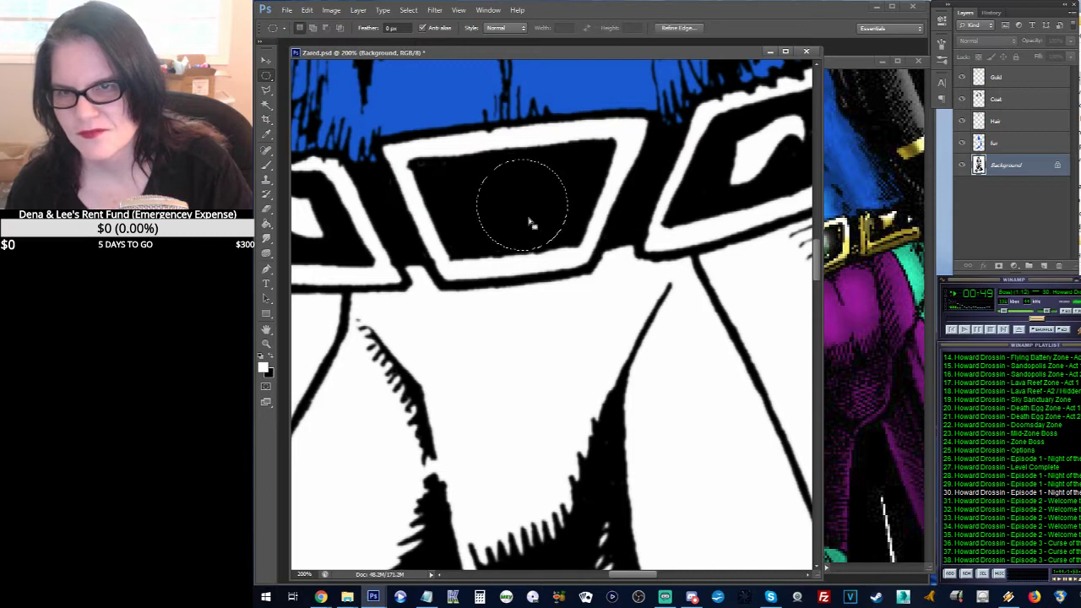
{"action": "left_click_drag", "start_coordinate": [527, 221], "coordinate": [521, 220]}
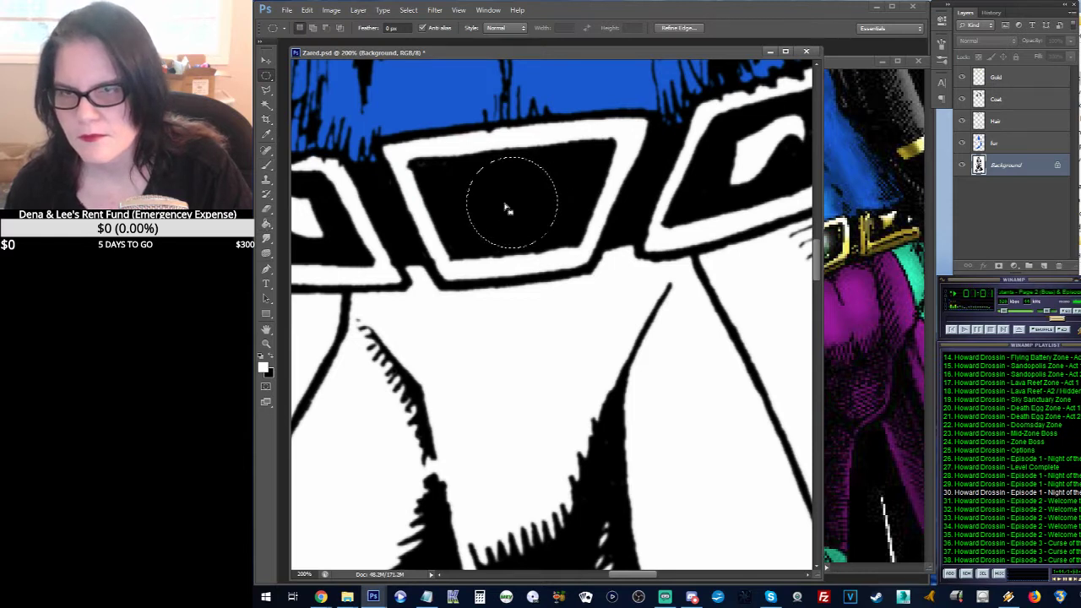
{"action": "left_click", "coordinate": [507, 209]}
{"action": "key", "text": "ctrl+z"}
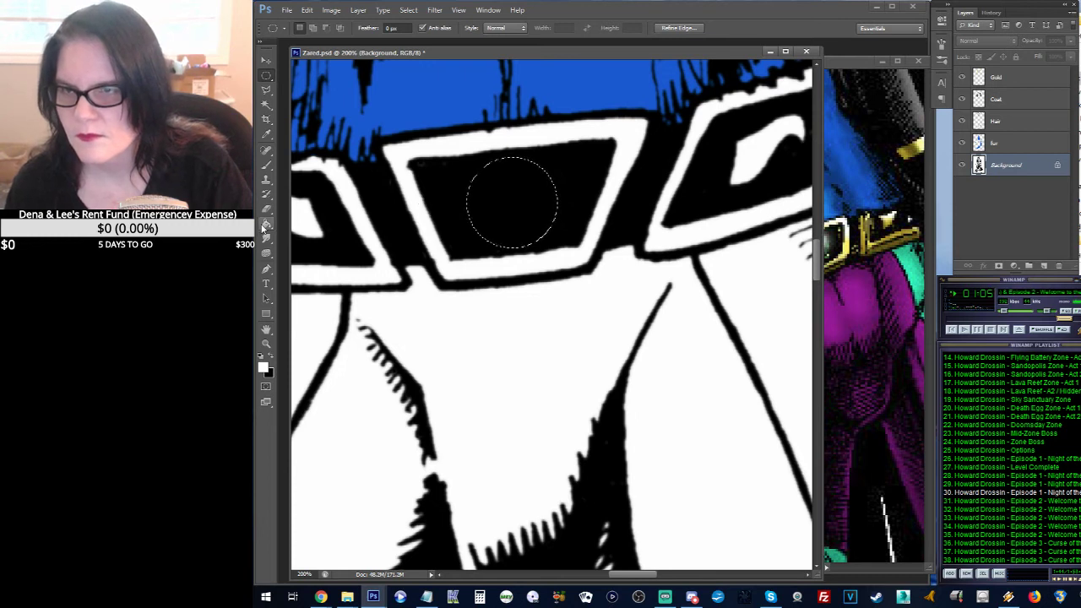
{"action": "key", "text": "g"}
{"action": "left_click", "coordinate": [497, 207]}
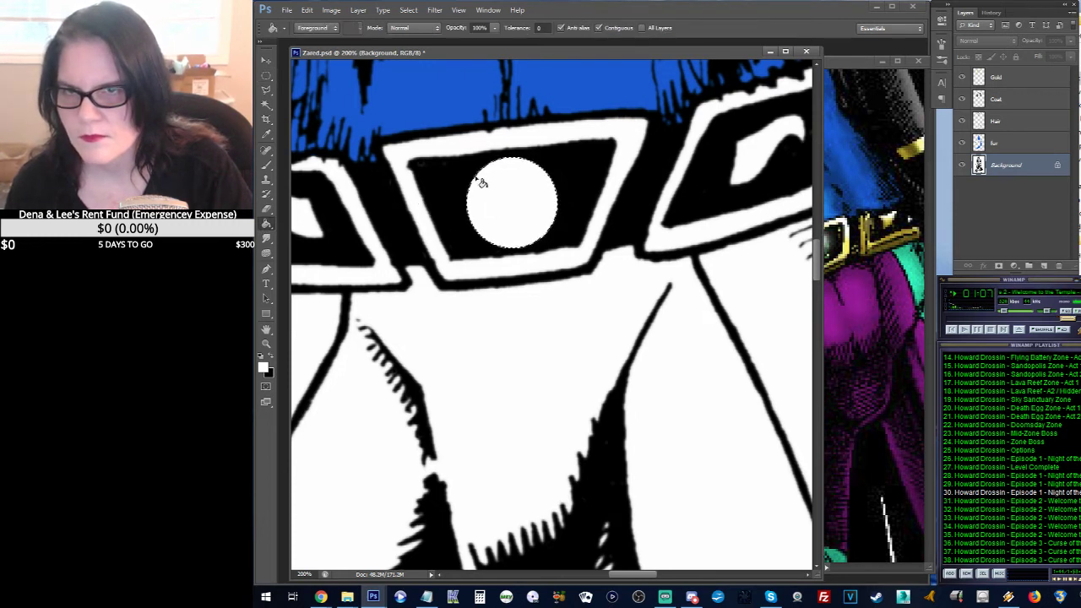
{"action": "left_click", "coordinate": [266, 76]}
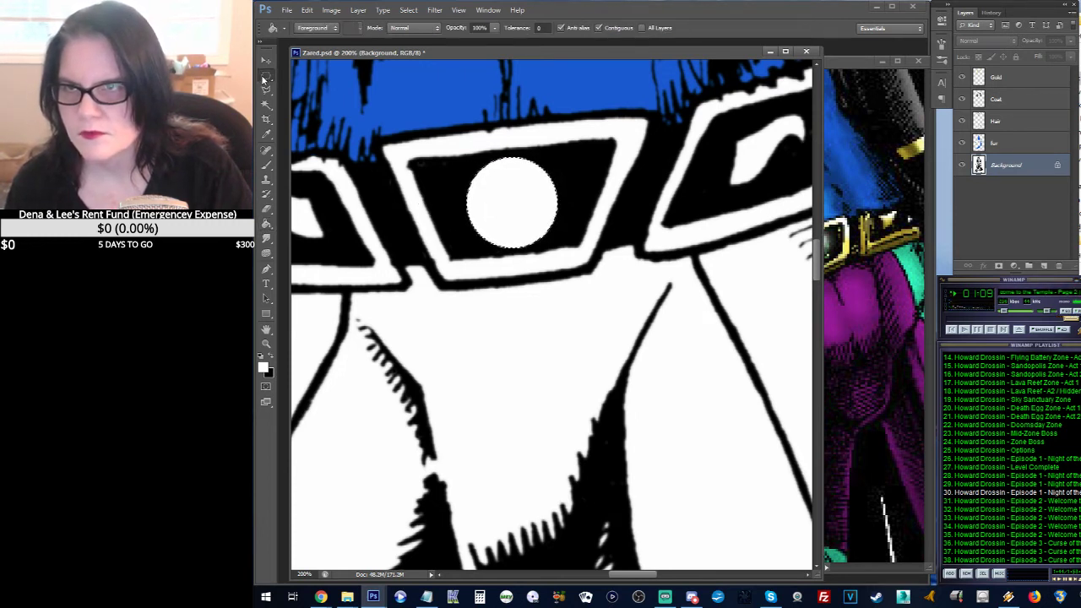
{"action": "left_click", "coordinate": [493, 179]}
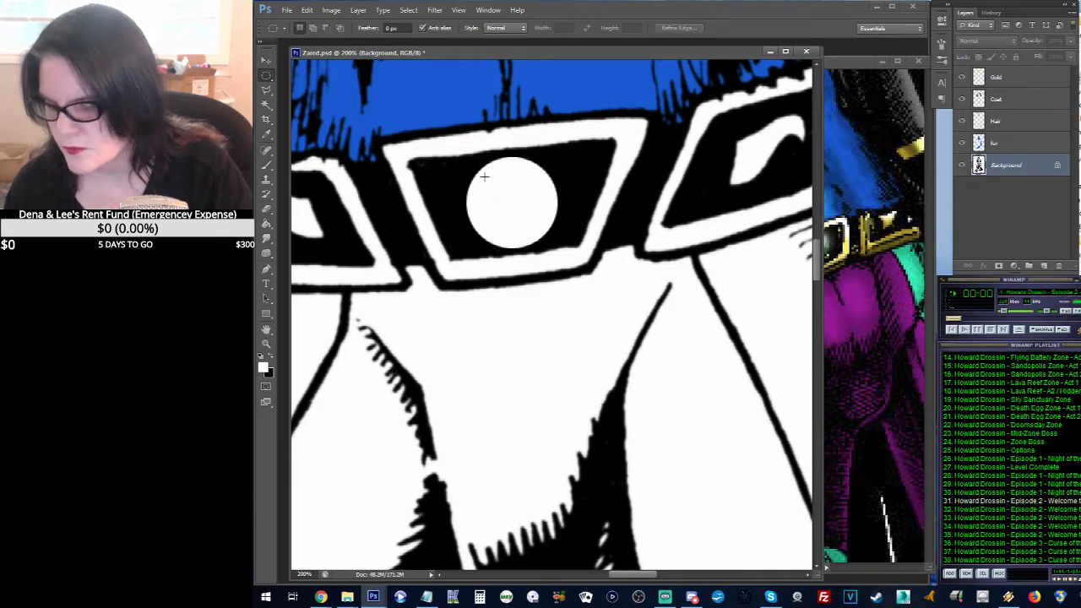
Step: Check the gem's shape in Zared1.jpg, and revert Zared.psd to the history state before the circular marquee
{"action": "left_click", "coordinate": [853, 61]}
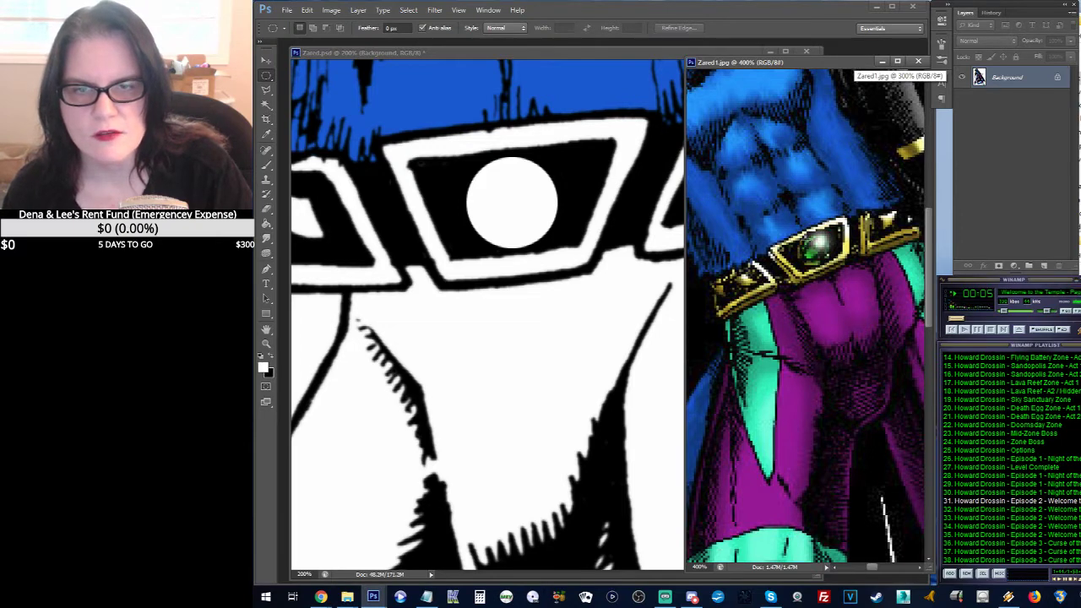
{"action": "left_click", "coordinate": [504, 49]}
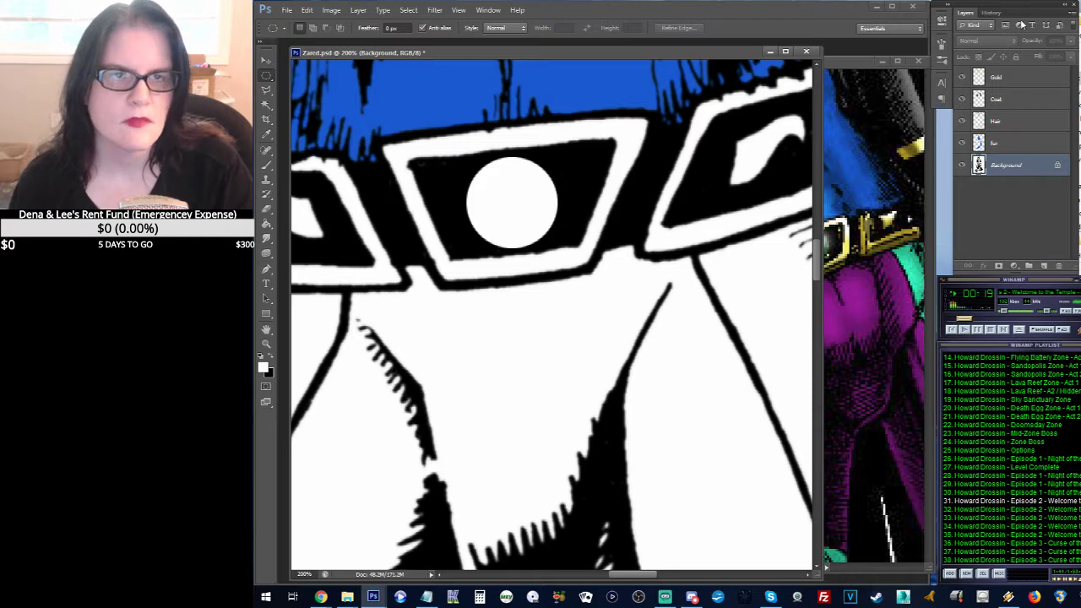
{"action": "left_click", "coordinate": [991, 13]}
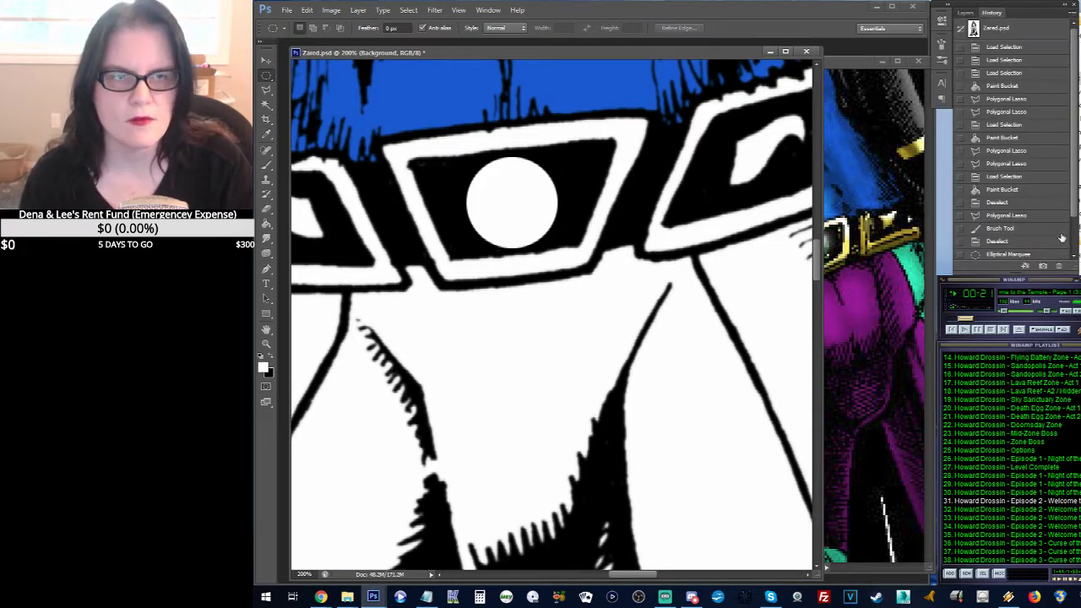
{"action": "left_click", "coordinate": [1000, 242]}
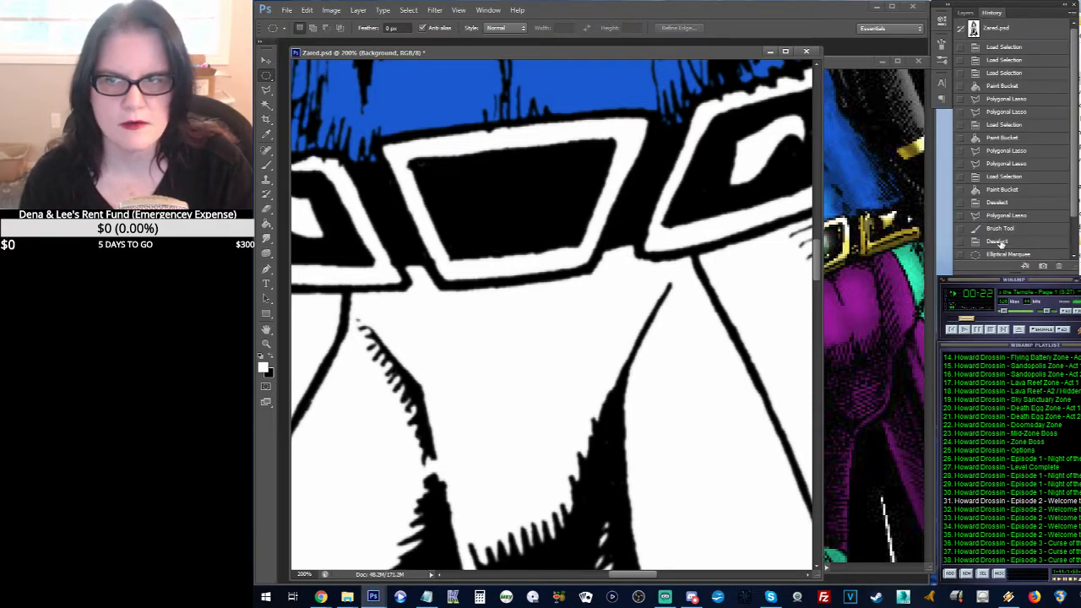
Step: Place a wide elliptical selection in the buckle's black center and move the document window so the reference buckle shows beside it
{"action": "left_click", "coordinate": [966, 13]}
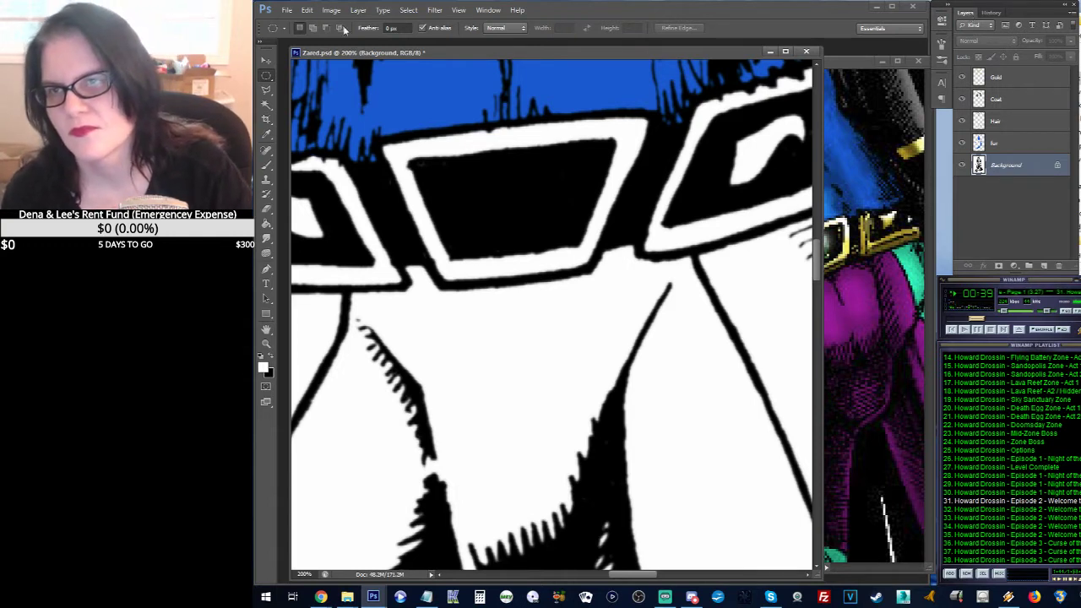
{"action": "left_click_drag", "start_coordinate": [453, 167], "coordinate": [590, 258]}
{"action": "left_click_drag", "start_coordinate": [545, 229], "coordinate": [537, 220]}
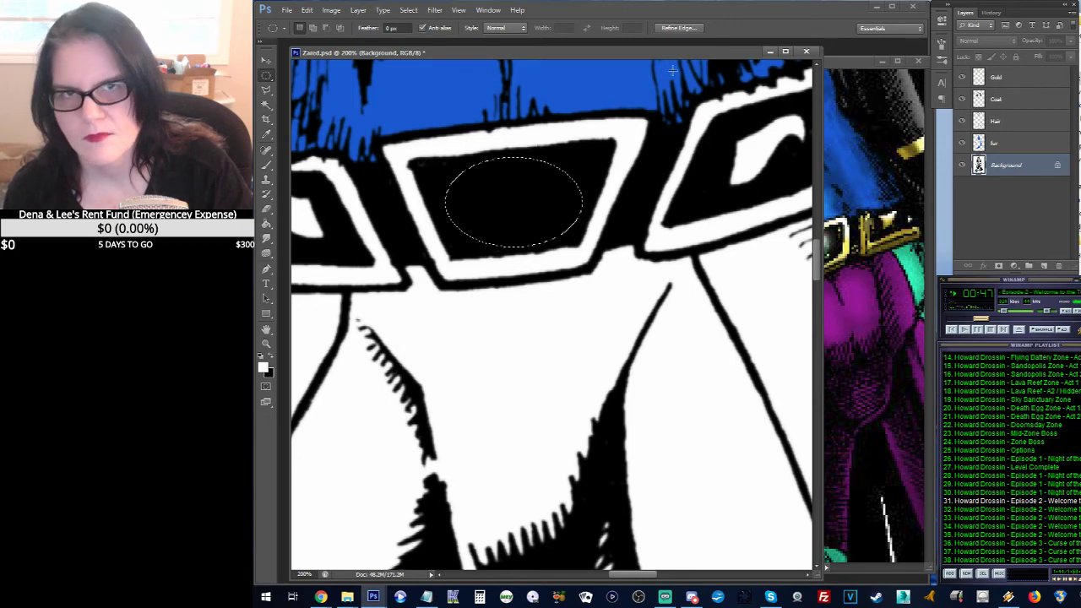
{"action": "left_click_drag", "start_coordinate": [696, 52], "coordinate": [605, 62]}
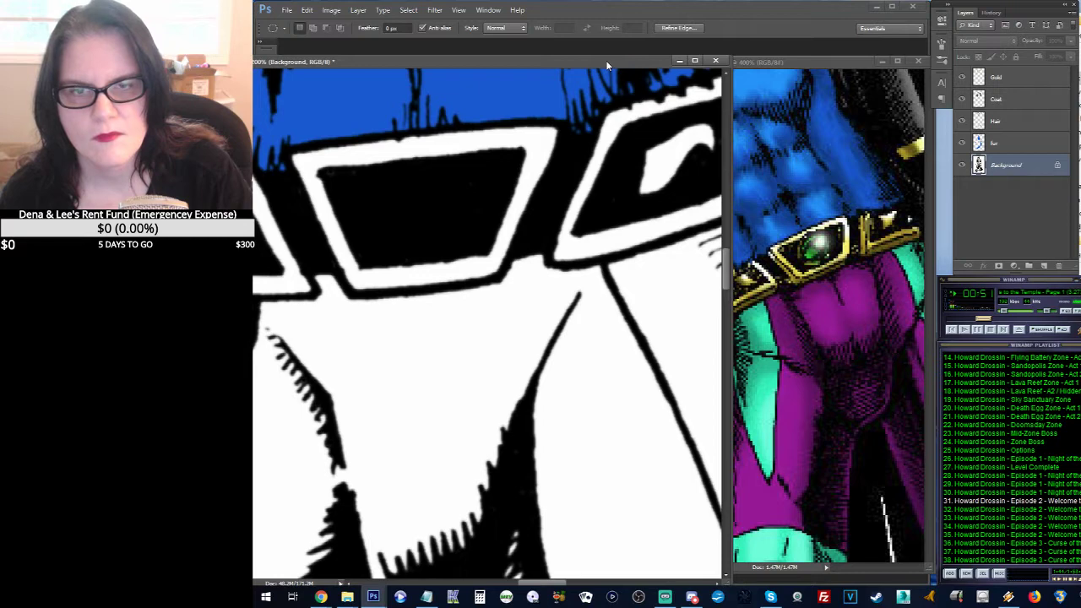
{"action": "left_click_drag", "start_coordinate": [606, 61], "coordinate": [632, 64]}
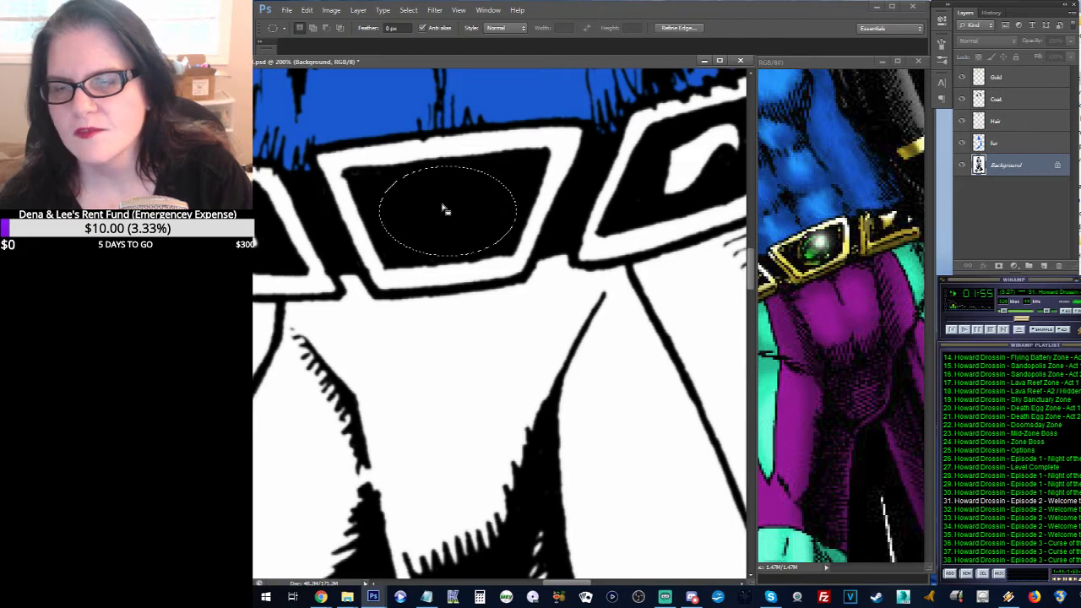
Step: Revert to the history state before the wide elliptical selection and move the Zared.psd window back over the reference image
{"action": "left_click", "coordinate": [991, 13]}
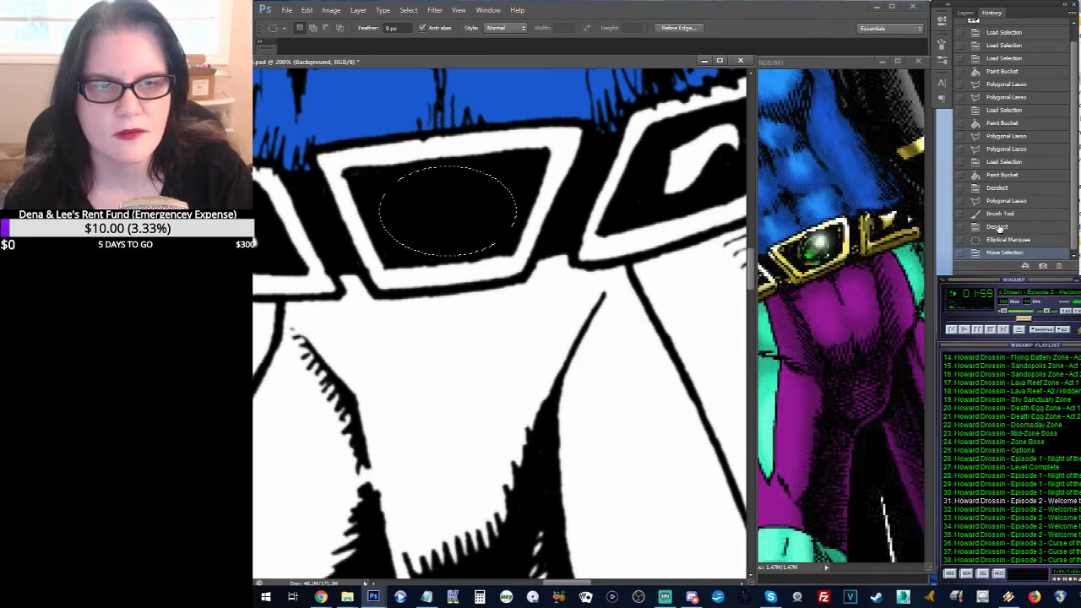
{"action": "left_click", "coordinate": [997, 226]}
{"action": "left_click", "coordinate": [967, 13]}
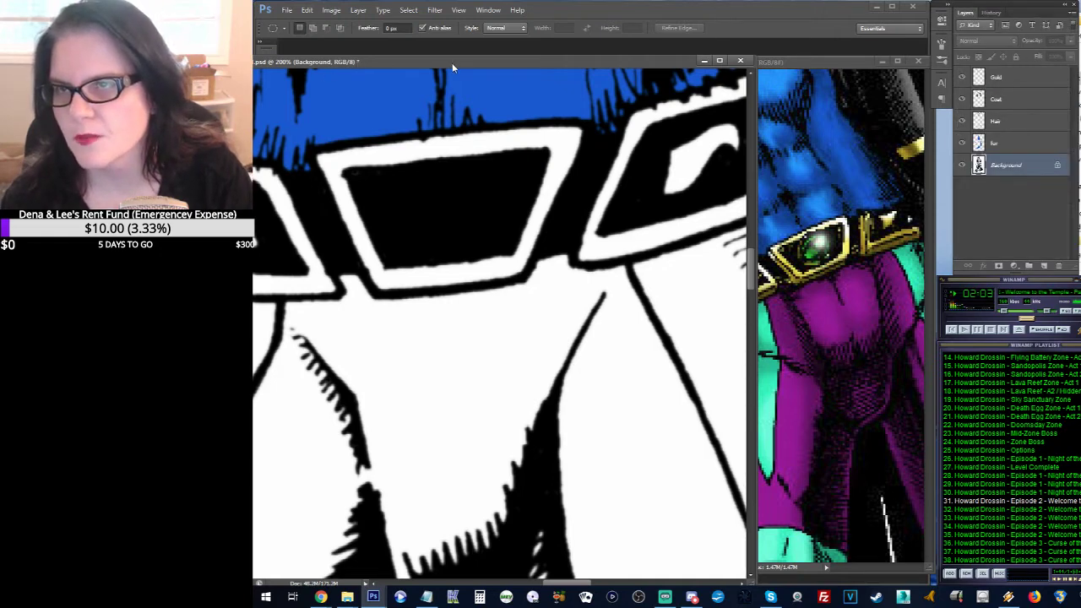
{"action": "left_click_drag", "start_coordinate": [354, 65], "coordinate": [443, 60]}
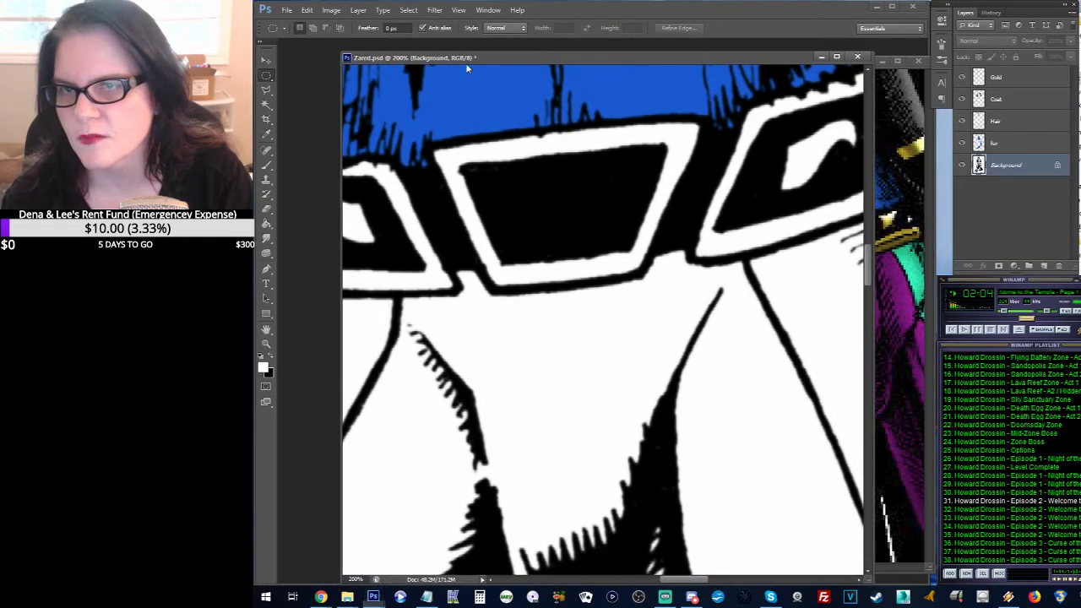
Step: Place a circular selection in the center of the buckle's black area and fill it with white
{"action": "left_click_drag", "start_coordinate": [525, 167], "coordinate": [636, 250]}
{"action": "left_click", "coordinate": [512, 158]}
{"action": "left_click_drag", "start_coordinate": [552, 212], "coordinate": [557, 214]}
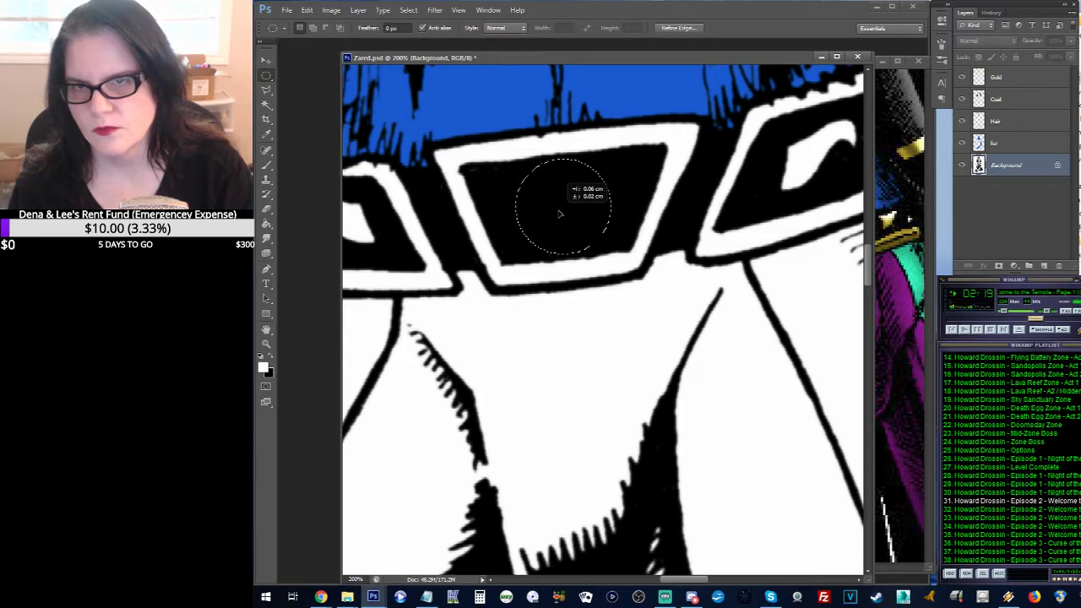
{"action": "left_click_drag", "start_coordinate": [560, 213], "coordinate": [559, 214]}
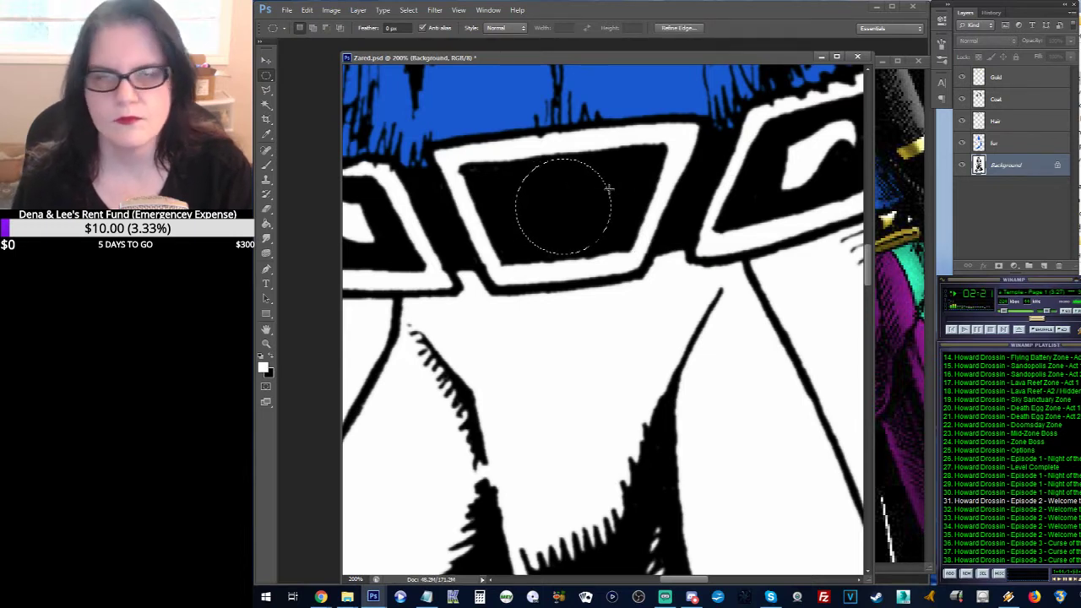
{"action": "left_click", "coordinate": [267, 224]}
{"action": "left_click", "coordinate": [538, 202]}
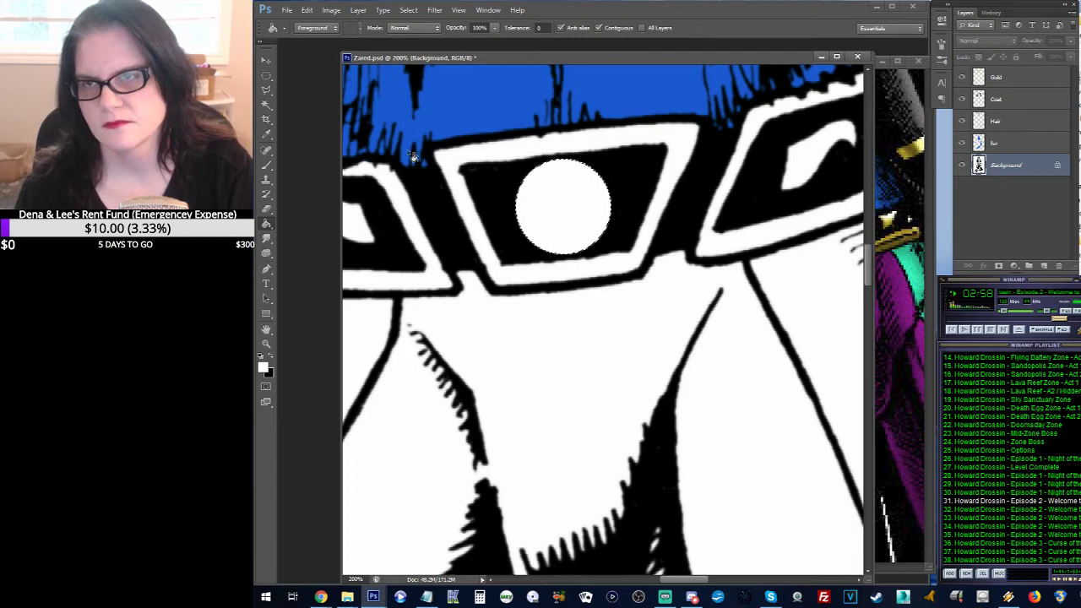
Step: Replace the selection with a smaller circle centered inside the white gem and switch the foreground color to black (000000)
{"action": "left_click", "coordinate": [266, 75]}
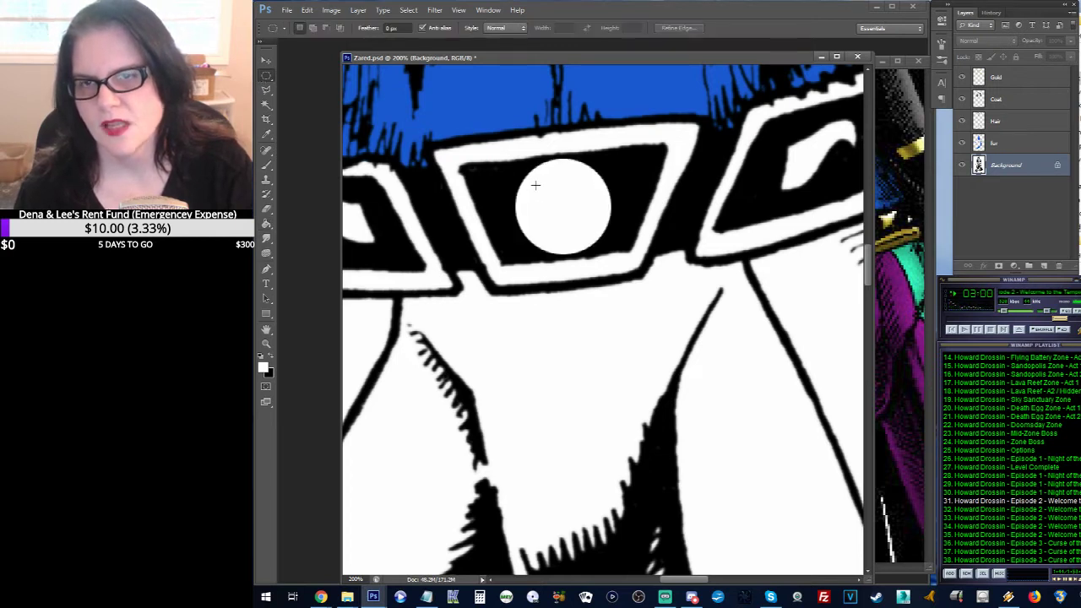
{"action": "left_click_drag", "start_coordinate": [525, 172], "coordinate": [532, 177]}
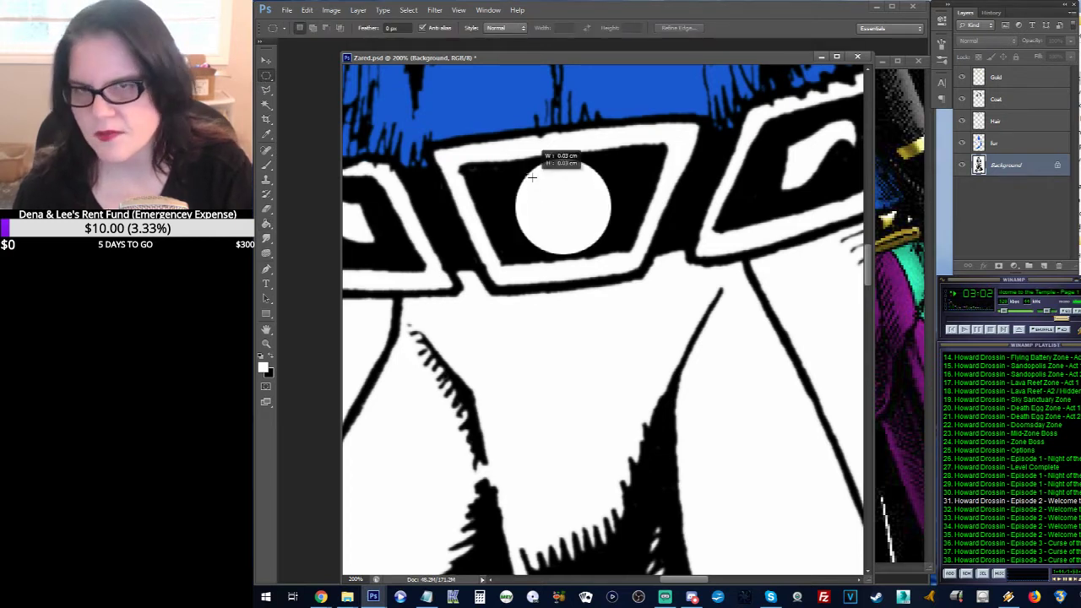
{"action": "left_click_drag", "start_coordinate": [584, 209], "coordinate": [660, 249]}
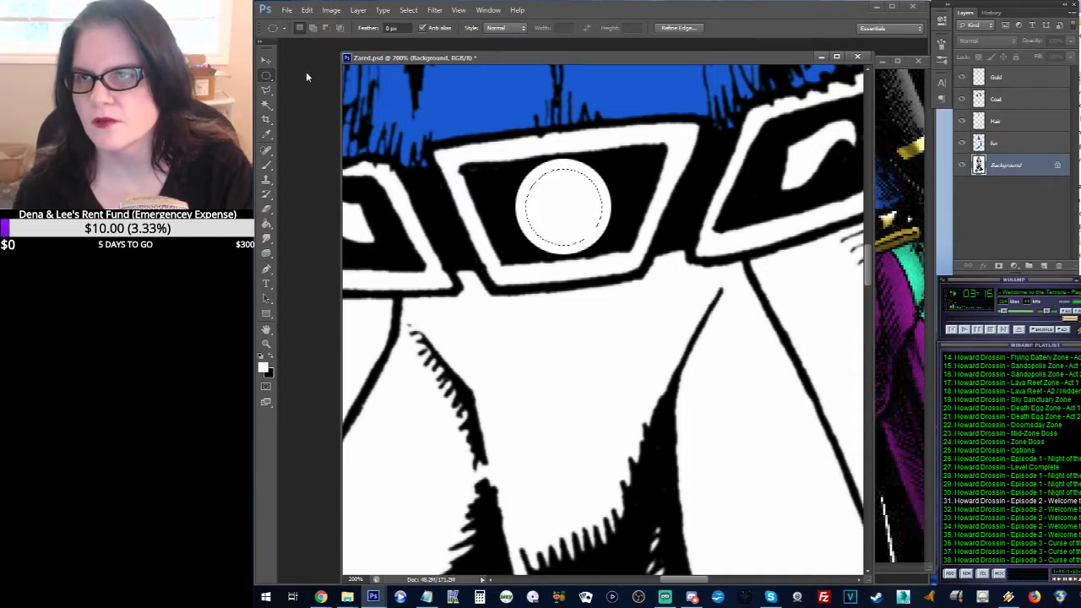
{"action": "key", "text": "x"}
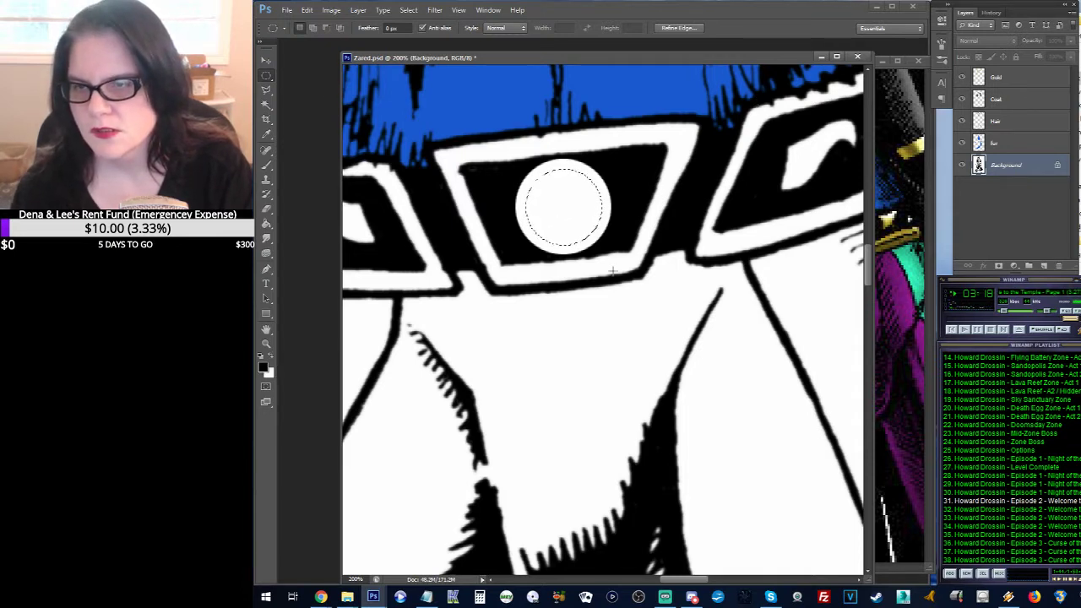
{"action": "left_click", "coordinate": [263, 366]}
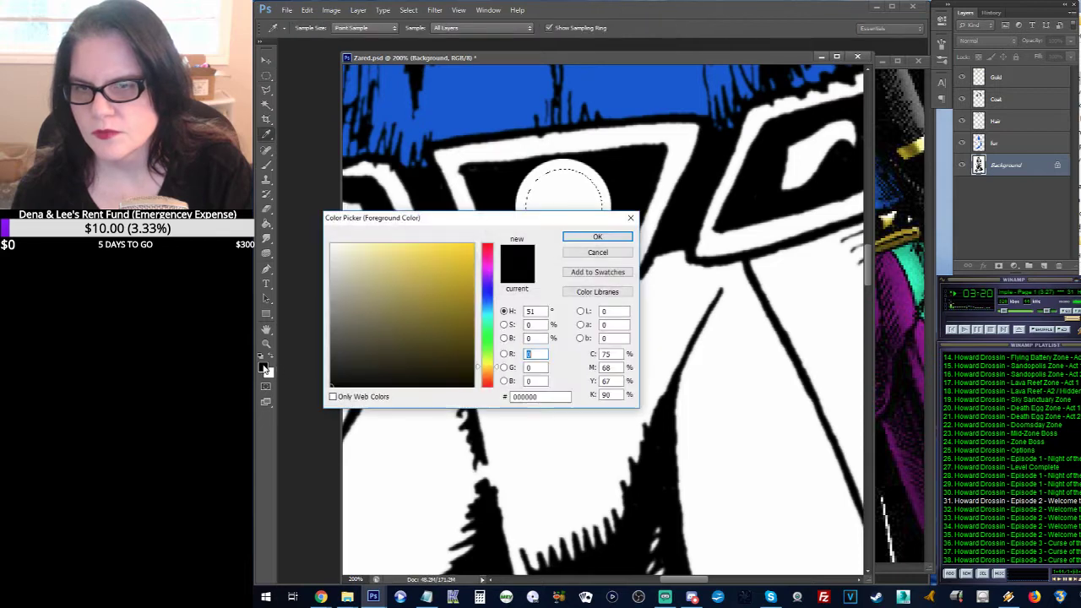
{"action": "left_click", "coordinate": [587, 237]}
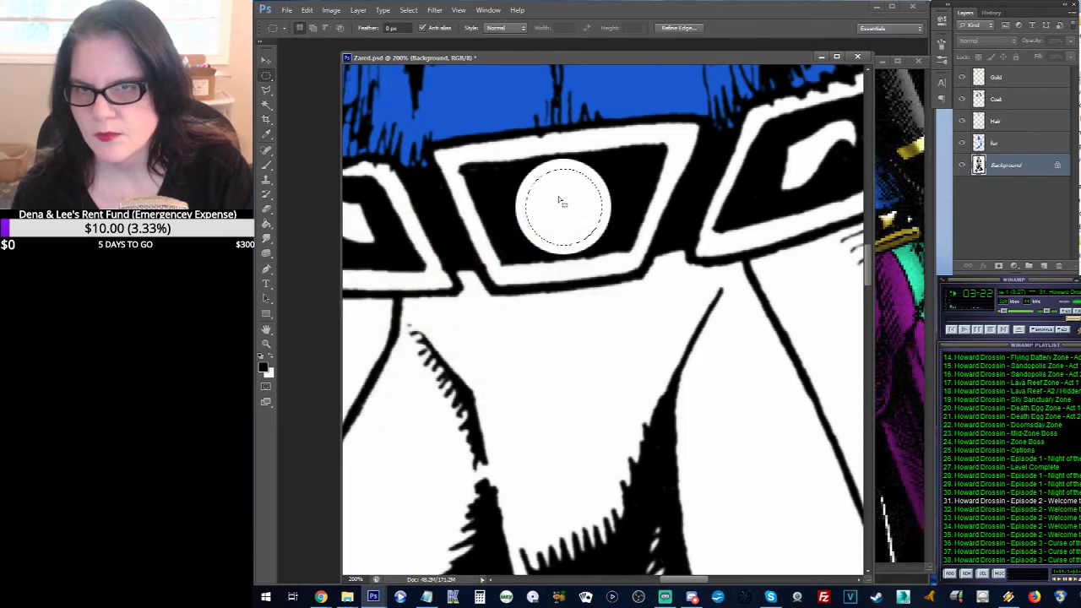
Step: Try a 5 px black stroke along the outside of the inner circular selection
{"action": "right_click", "coordinate": [557, 200]}
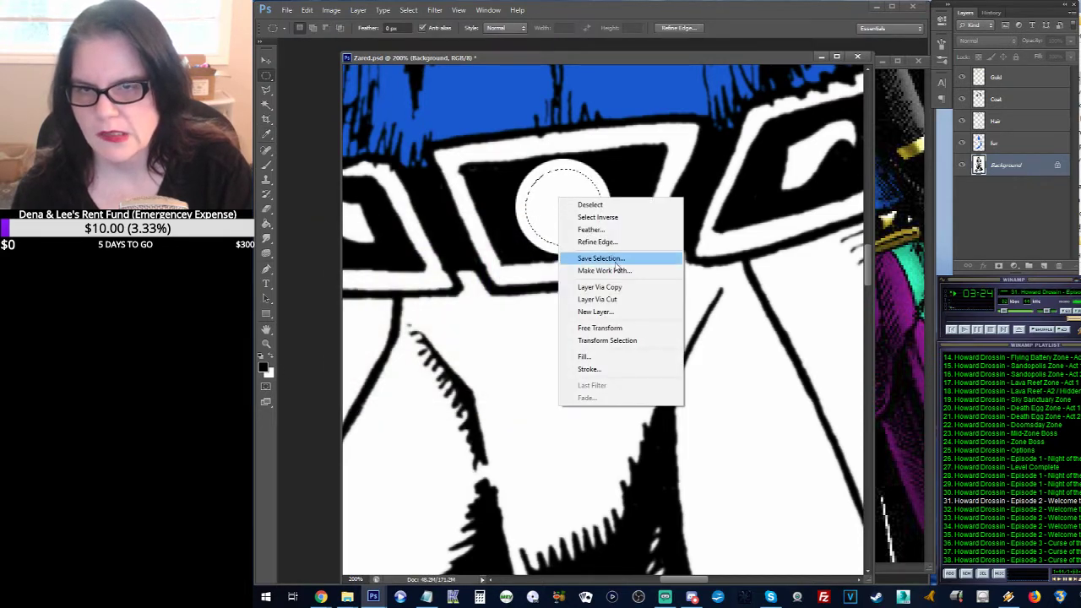
{"action": "left_click", "coordinate": [627, 368]}
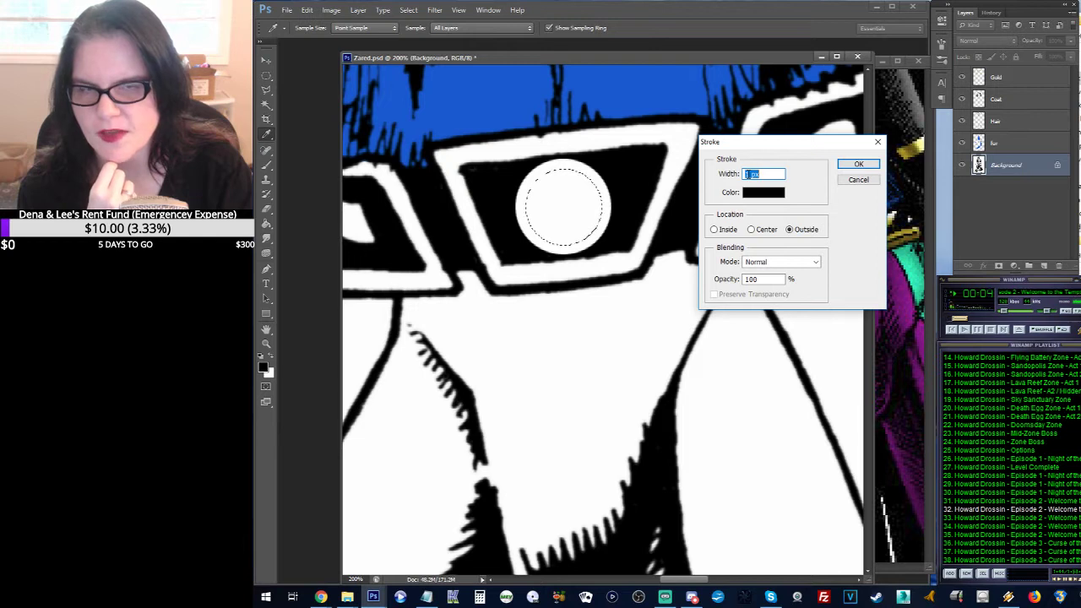
{"action": "left_click", "coordinate": [747, 174]}
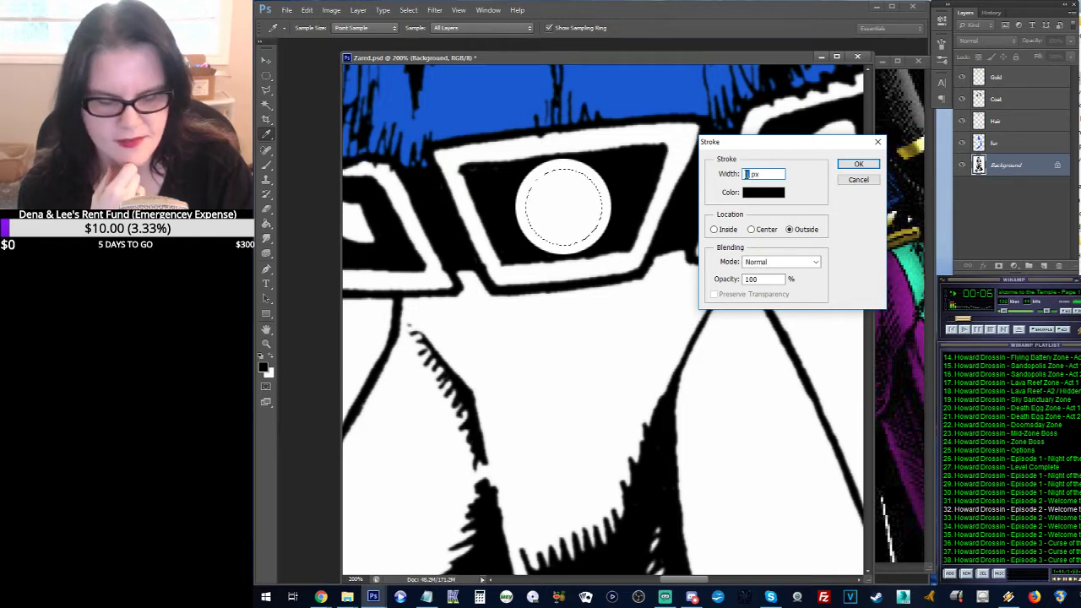
{"action": "key", "text": "BackSpace"}
{"action": "type", "text": "5"}
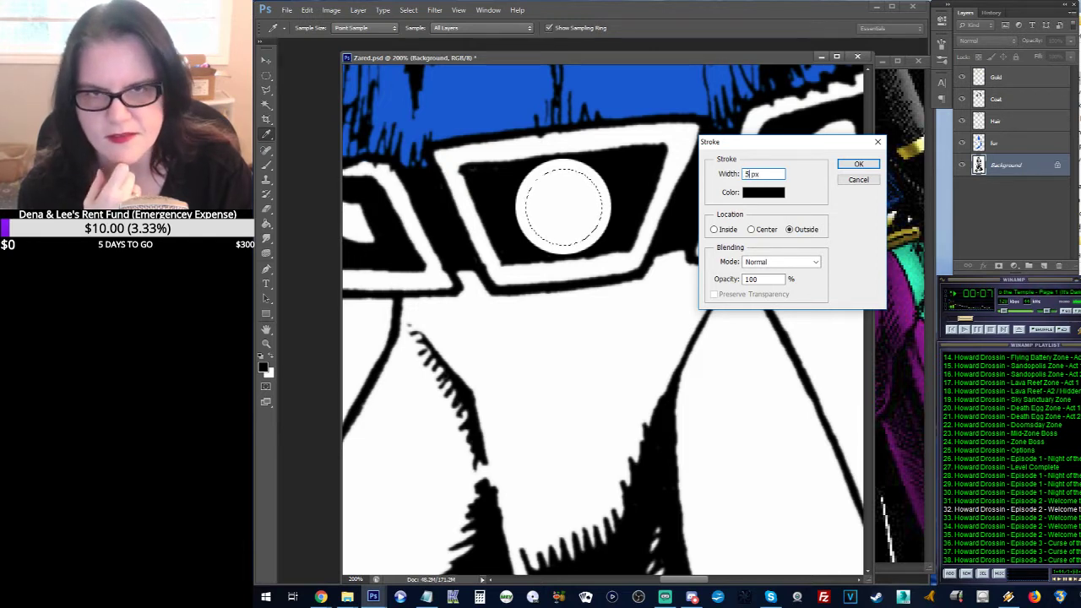
{"action": "left_click", "coordinate": [859, 164]}
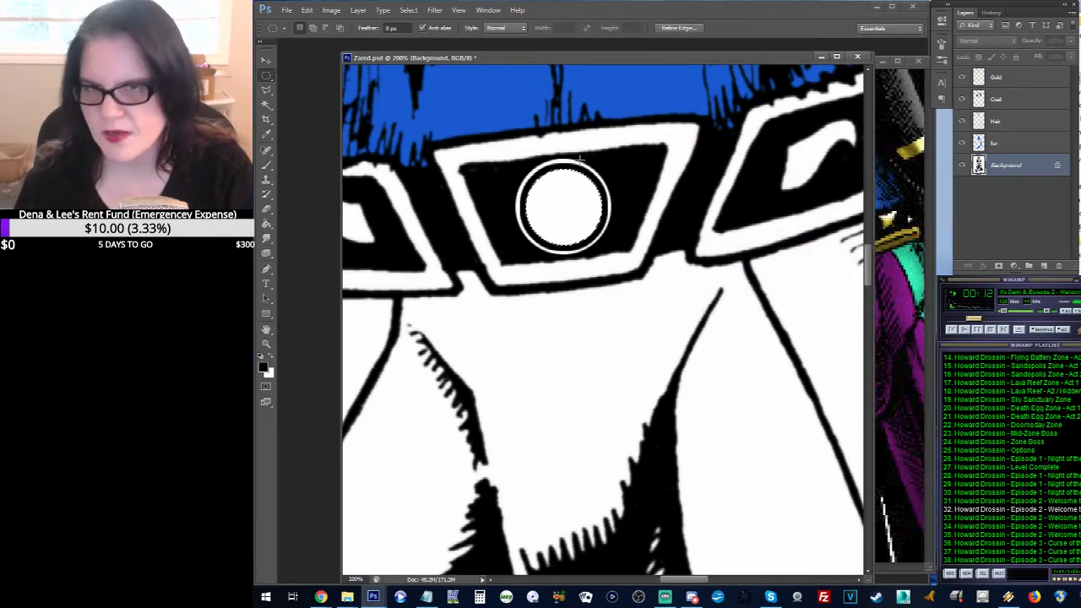
Step: Try a 5 px black stroke along the inside of the circular selection, and revert to the history state before it
{"action": "right_click", "coordinate": [577, 178]}
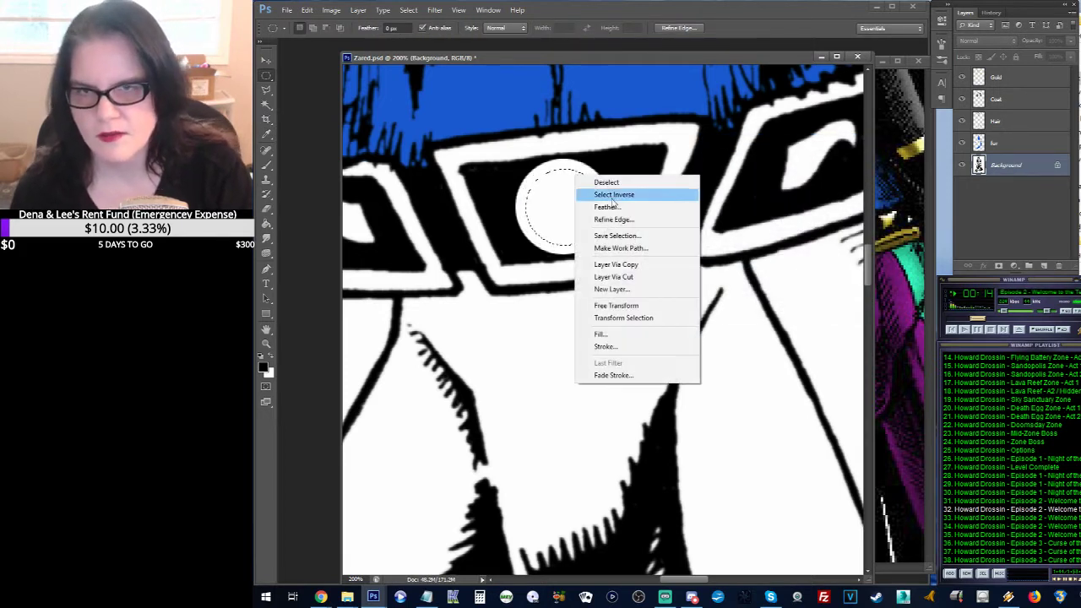
{"action": "left_click", "coordinate": [643, 345]}
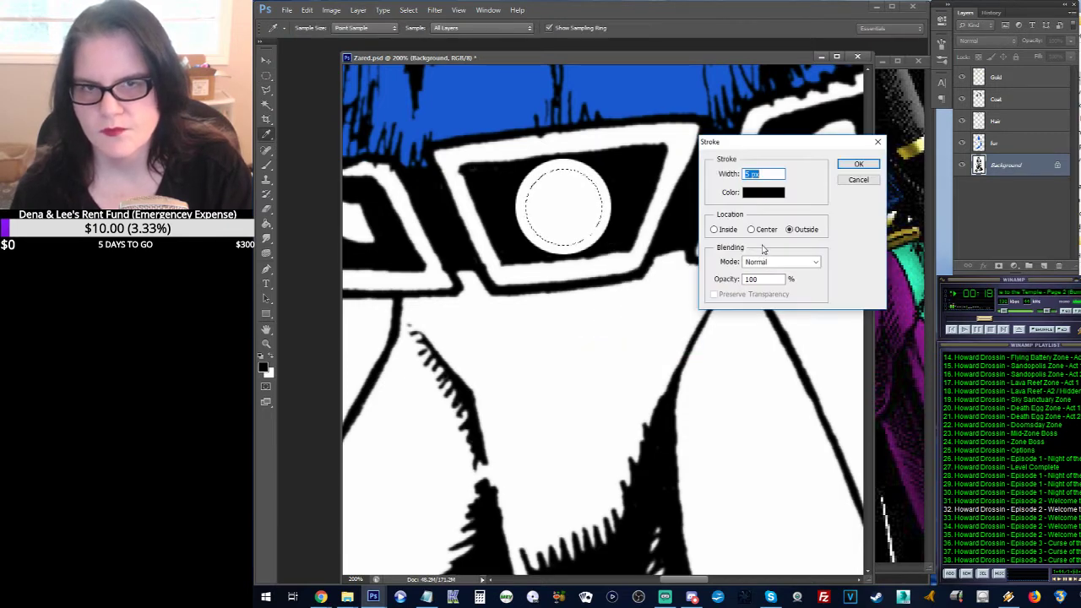
{"action": "left_click", "coordinate": [715, 230]}
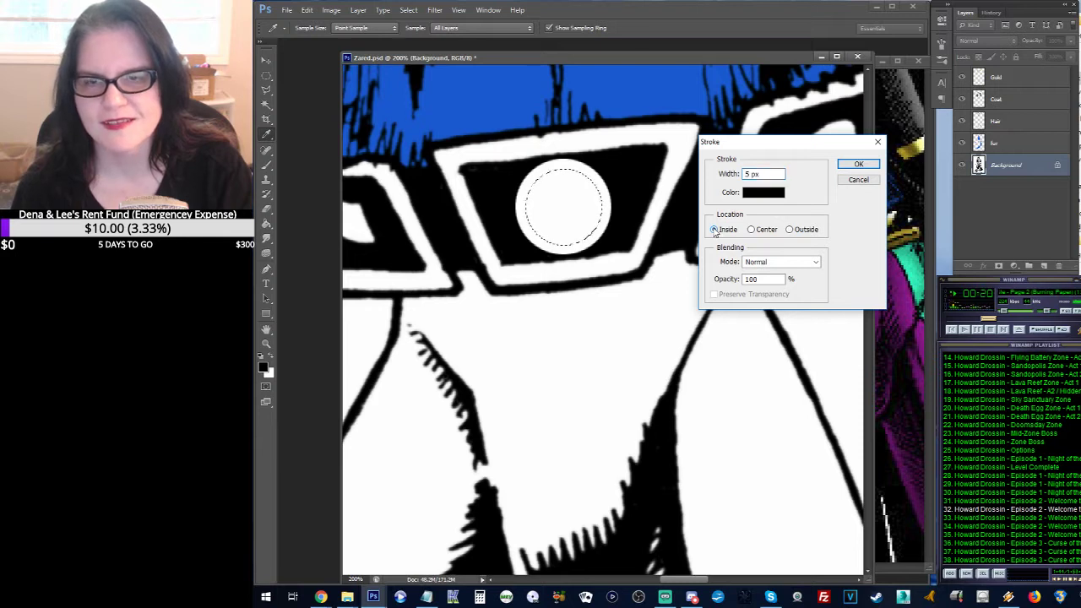
{"action": "left_click", "coordinate": [852, 166]}
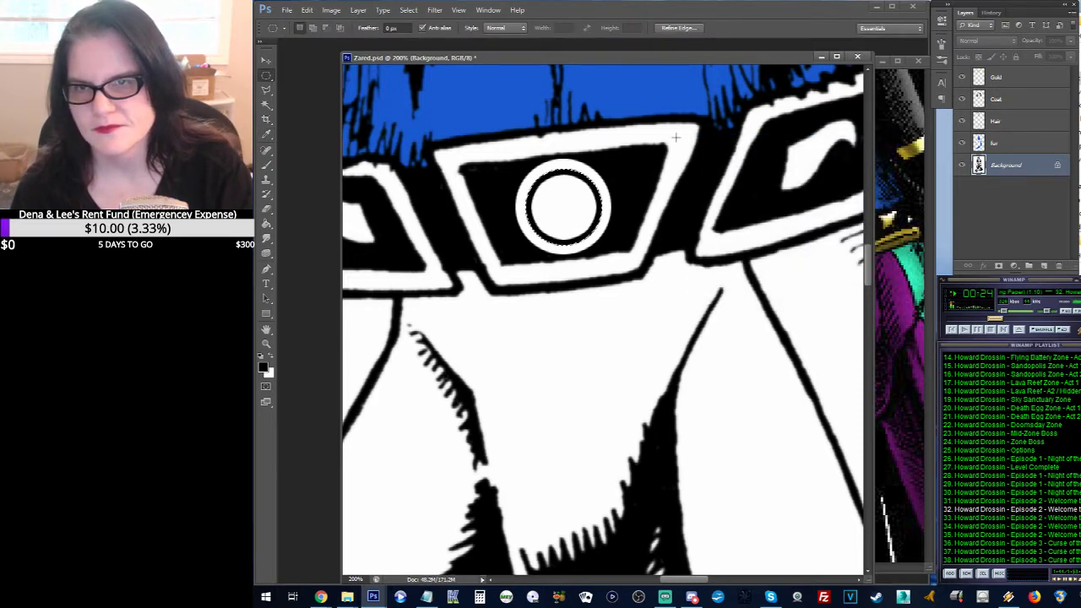
{"action": "key", "text": "ctrl+d"}
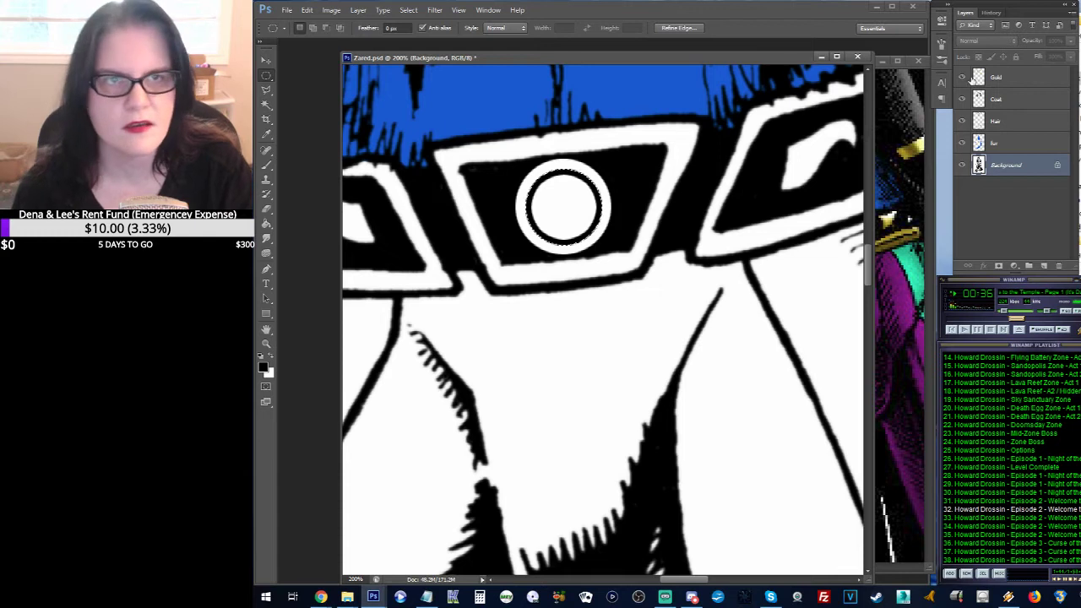
{"action": "left_click", "coordinate": [991, 12]}
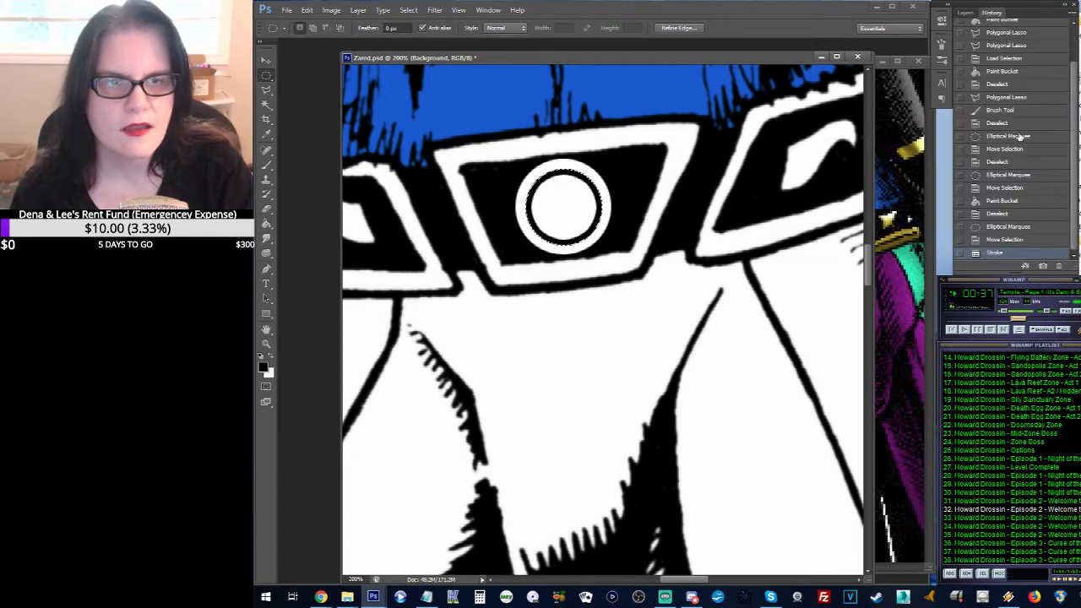
{"action": "left_click", "coordinate": [1005, 239]}
{"action": "left_click", "coordinate": [965, 13]}
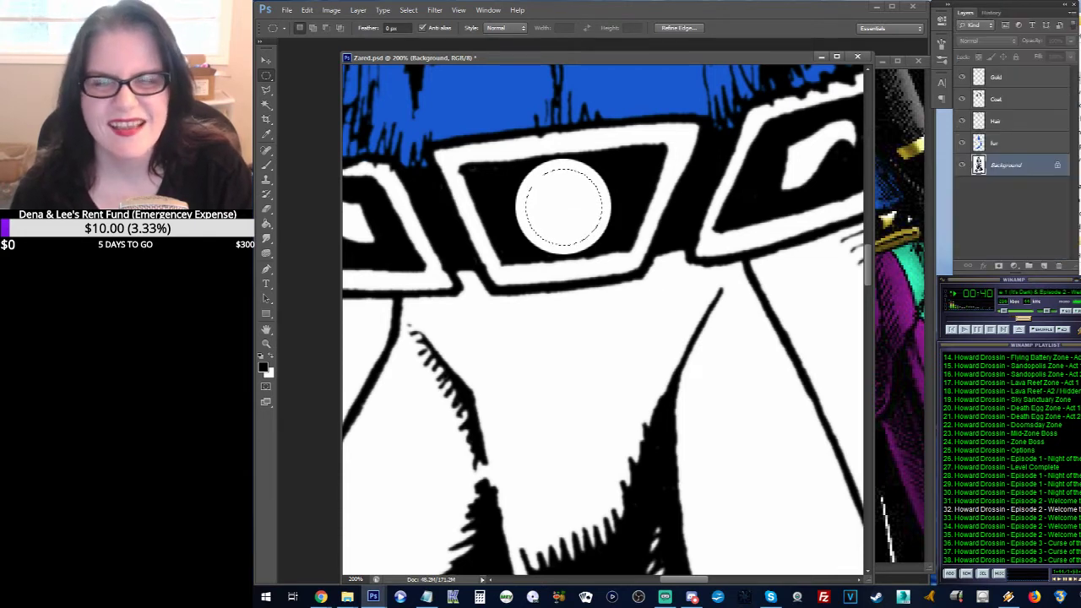
Step: Try a thinner 3 px black stroke along the inside of the gem's circular selection and undo it
{"action": "right_click", "coordinate": [552, 197]}
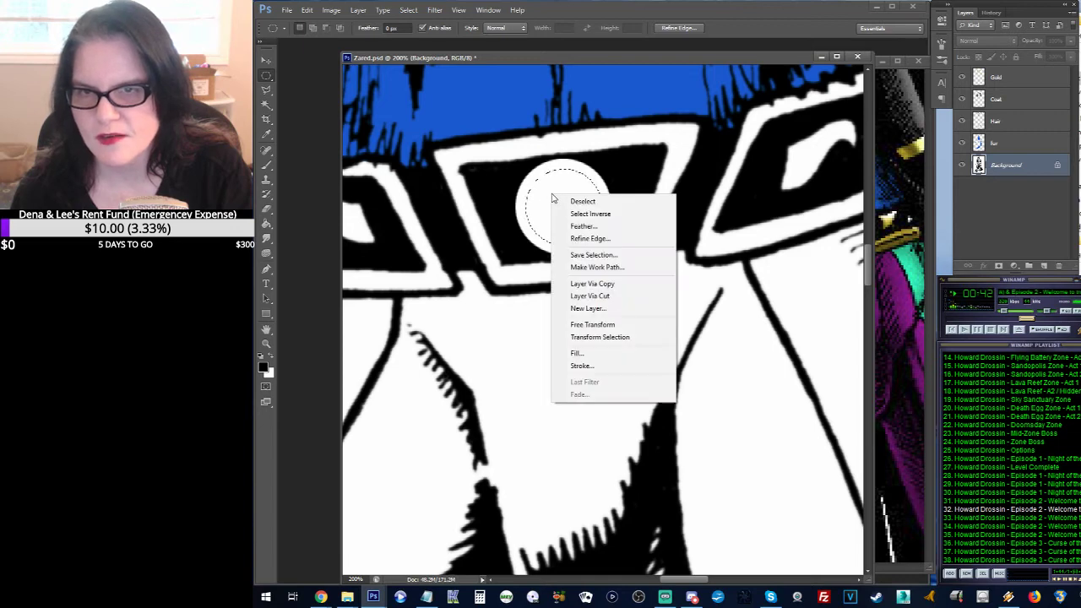
{"action": "left_click", "coordinate": [613, 365]}
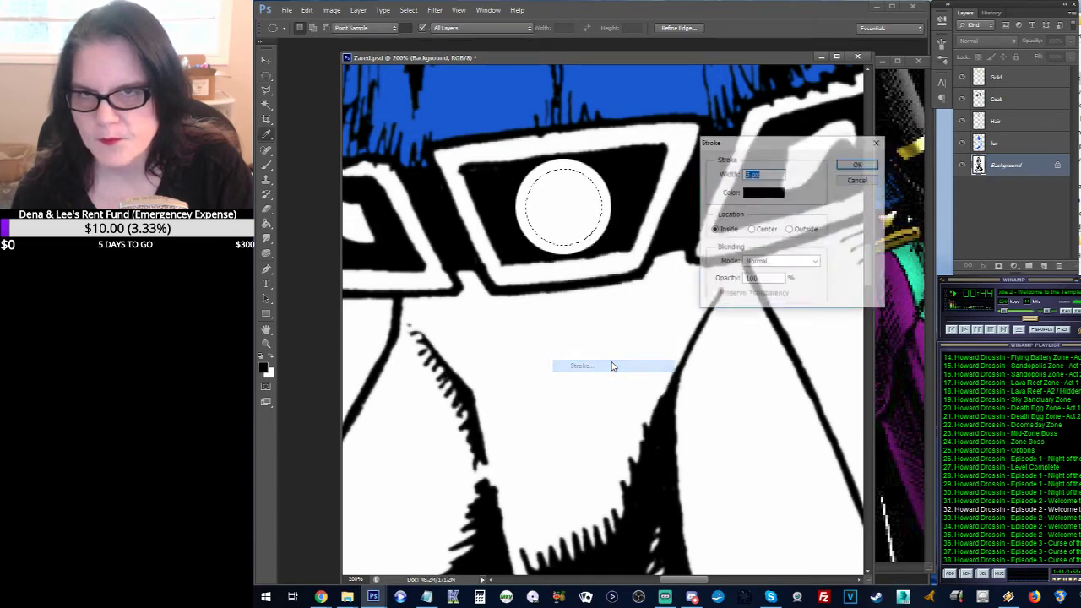
{"action": "left_click", "coordinate": [746, 173]}
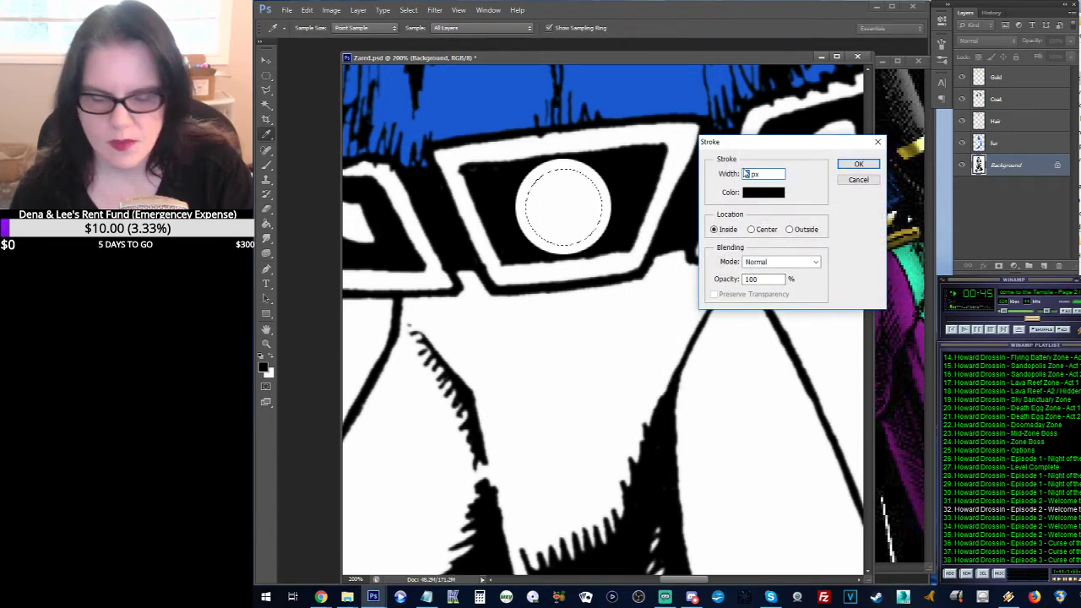
{"action": "key", "text": "Delete"}
{"action": "type", "text": "3"}
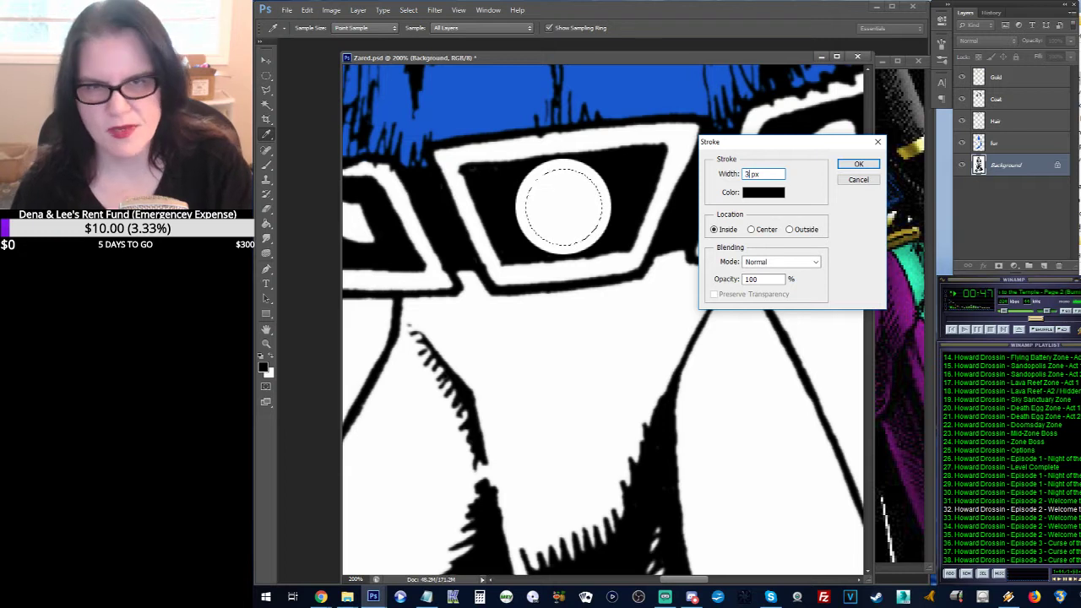
{"action": "left_click", "coordinate": [872, 167]}
{"action": "key", "text": "m"}
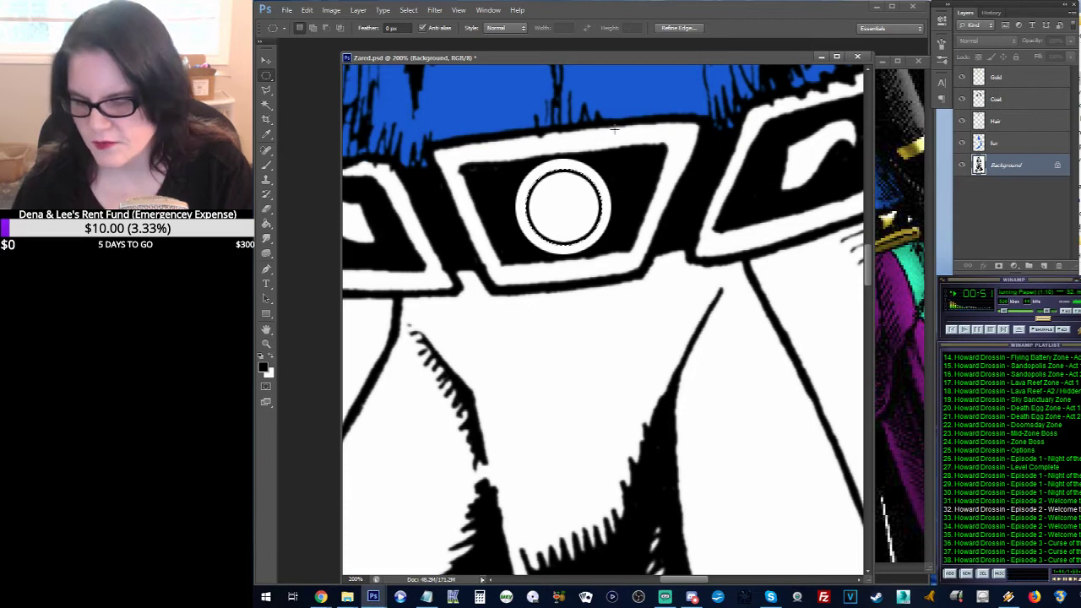
Step: Stroke the inside of the gem's circular selection with 4 px black, deselect, and view the whole belt area
{"action": "right_click", "coordinate": [580, 177]}
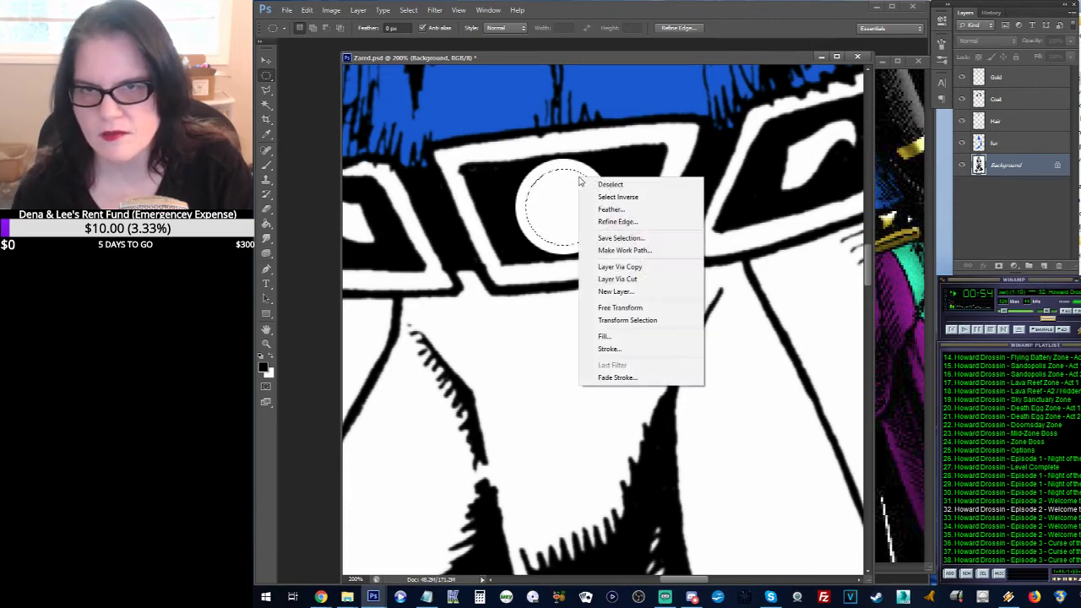
{"action": "left_click", "coordinate": [637, 349]}
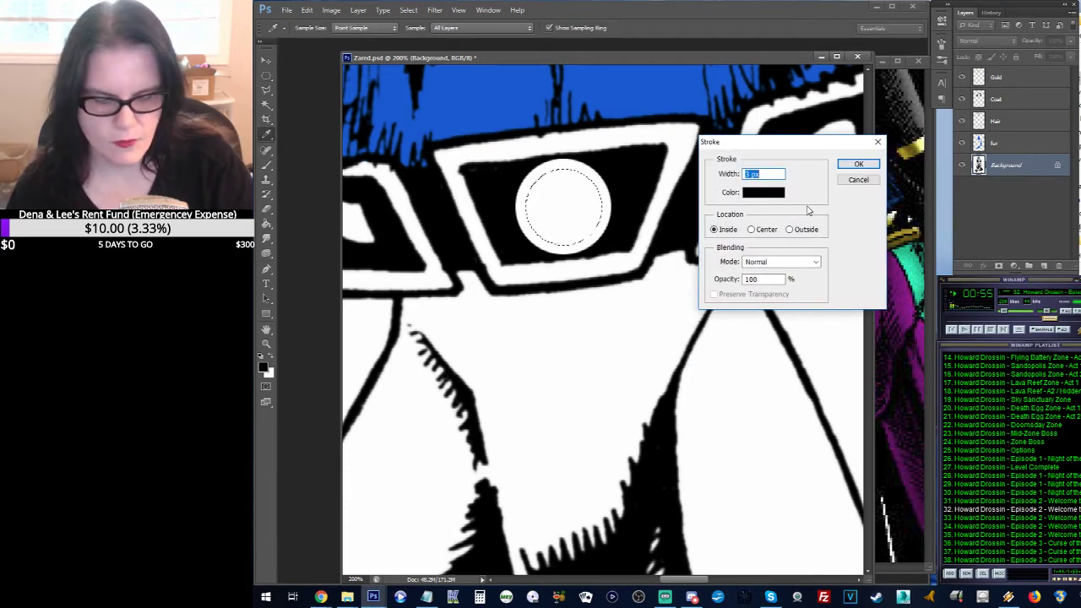
{"action": "type", "text": "4"}
{"action": "left_click", "coordinate": [862, 165]}
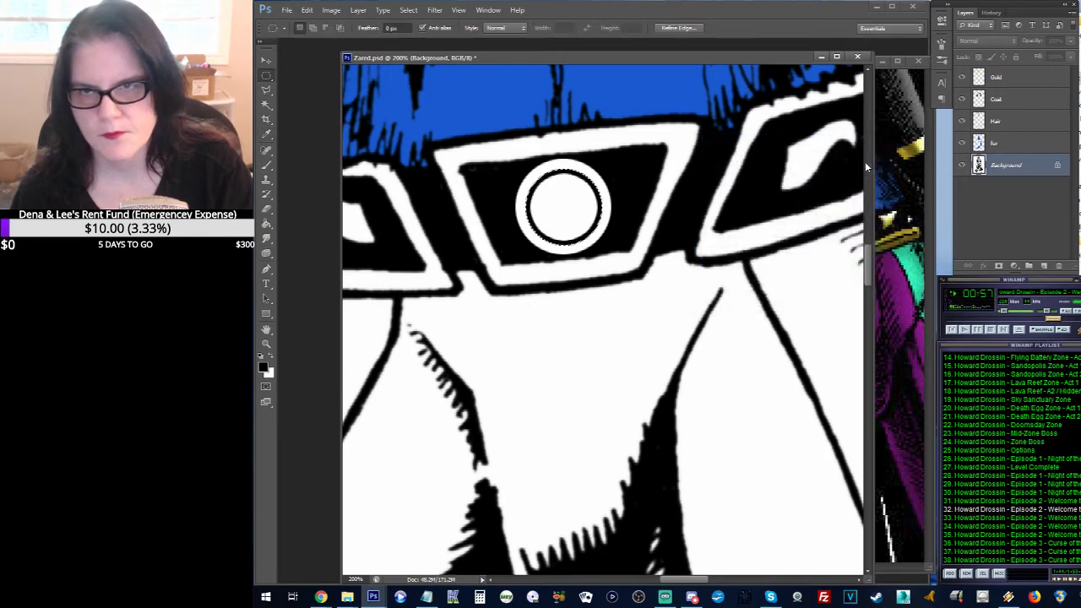
{"action": "left_click", "coordinate": [477, 100]}
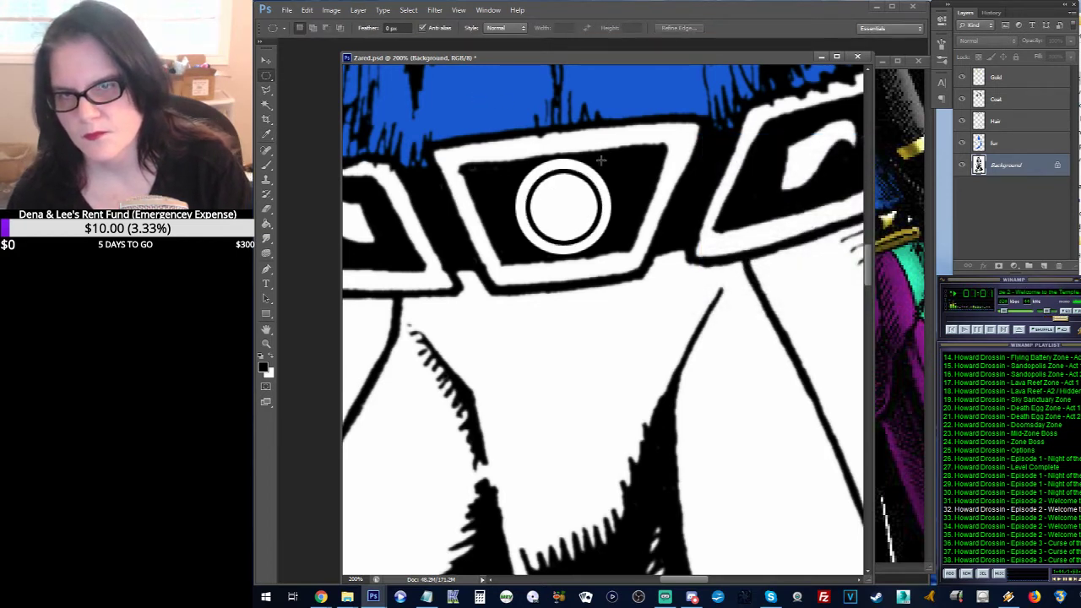
{"action": "left_click", "coordinate": [266, 343]}
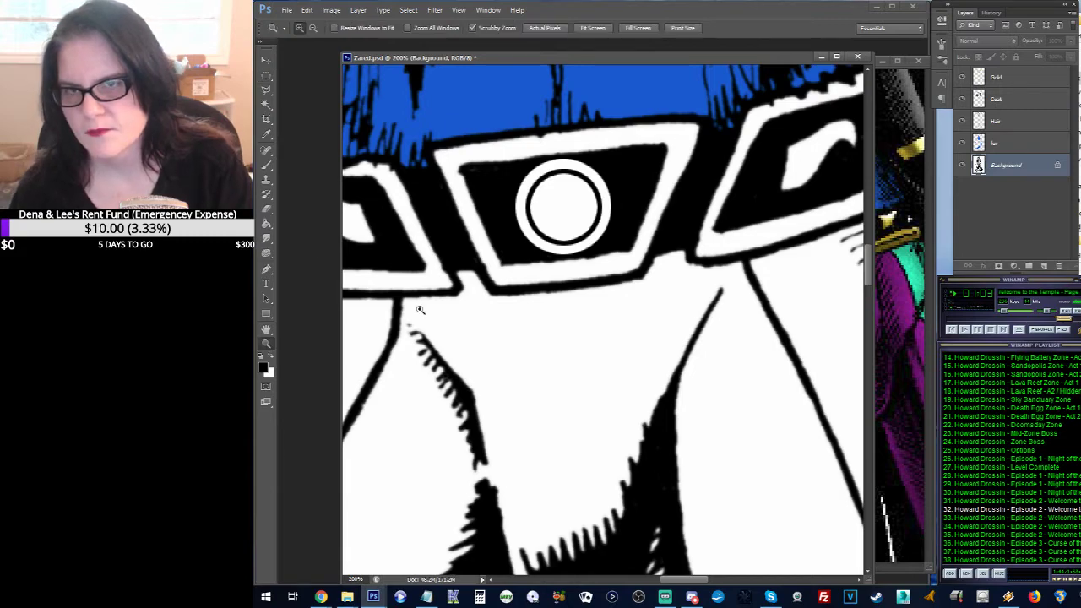
{"action": "left_click", "coordinate": [621, 227], "text": "alt"}
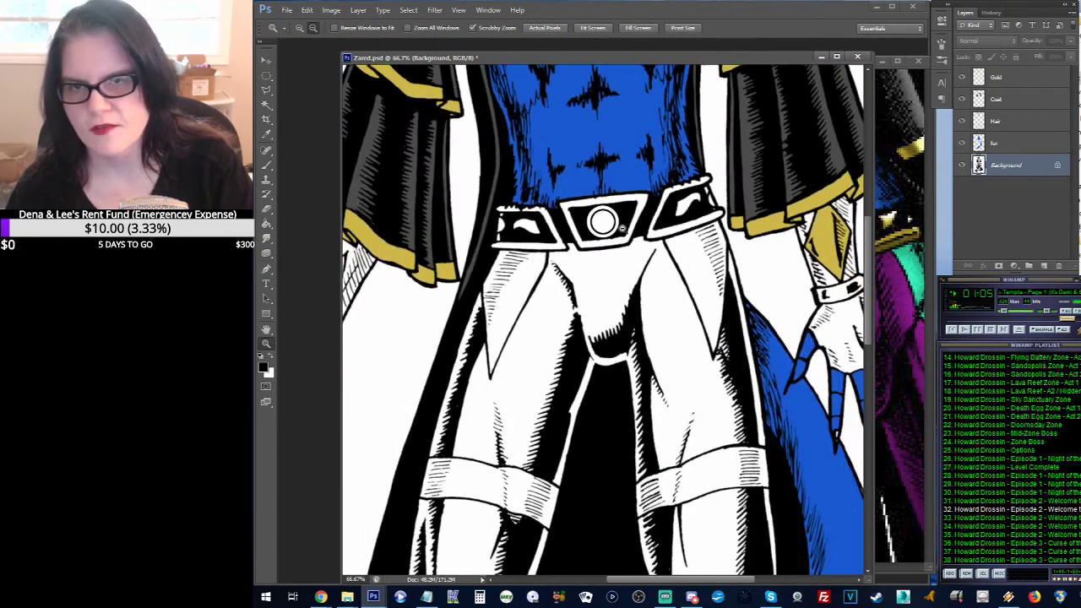
Step: View the whole figure in Zared.psd and move its window to uncover more of the reference image
{"action": "left_click", "coordinate": [621, 227], "text": "alt"}
{"action": "left_click_drag", "start_coordinate": [627, 208], "coordinate": [632, 259]}
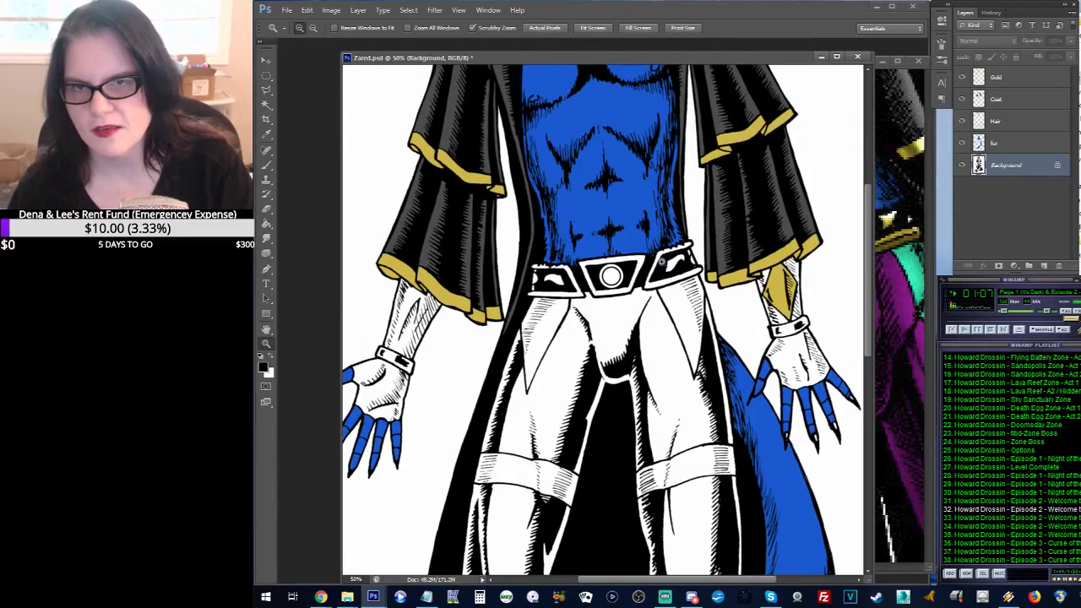
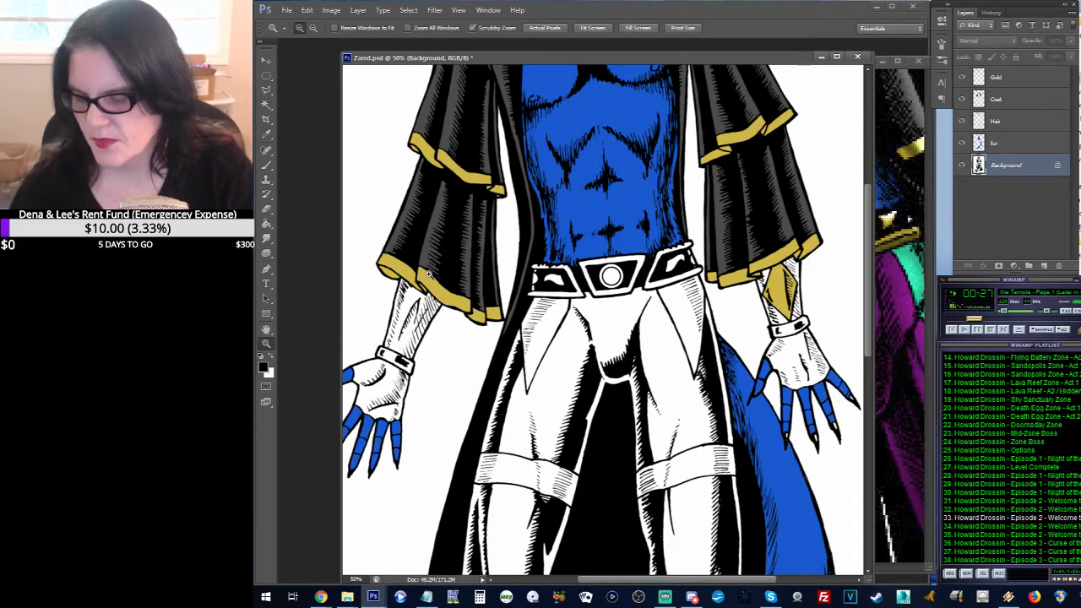
{"action": "left_click", "coordinate": [537, 341], "text": "alt"}
{"action": "left_click", "coordinate": [537, 341], "text": "alt"}
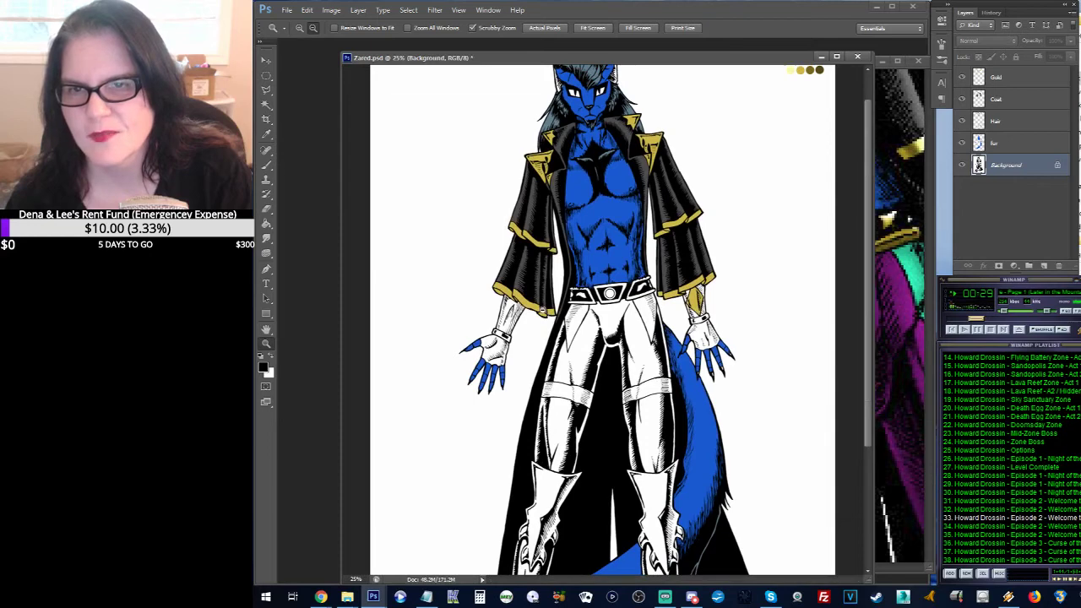
{"action": "left_click", "coordinate": [544, 311], "text": "alt"}
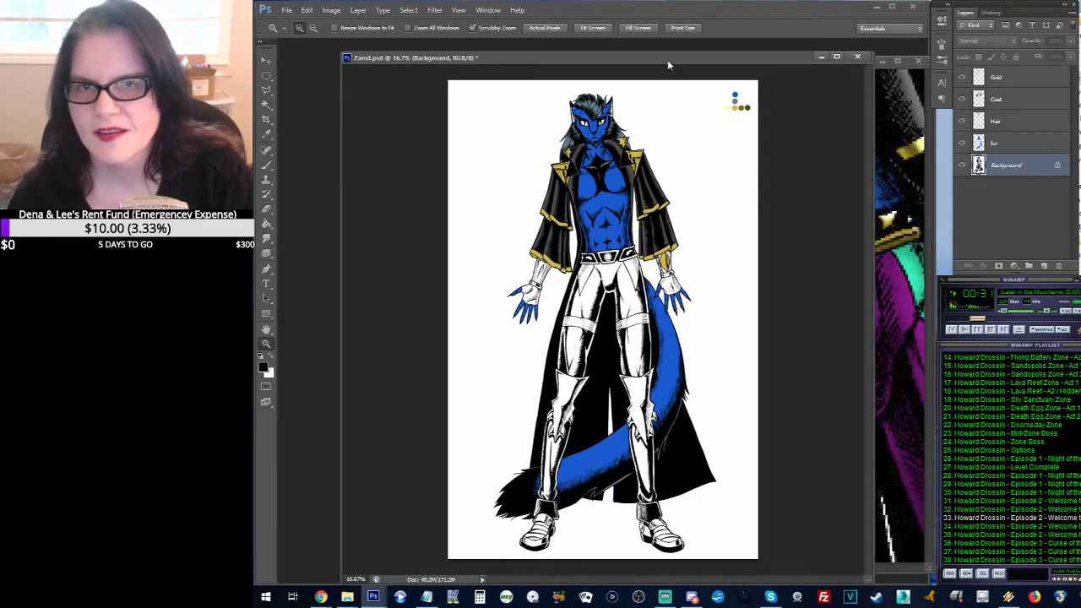
{"action": "left_click_drag", "start_coordinate": [667, 59], "coordinate": [600, 56]}
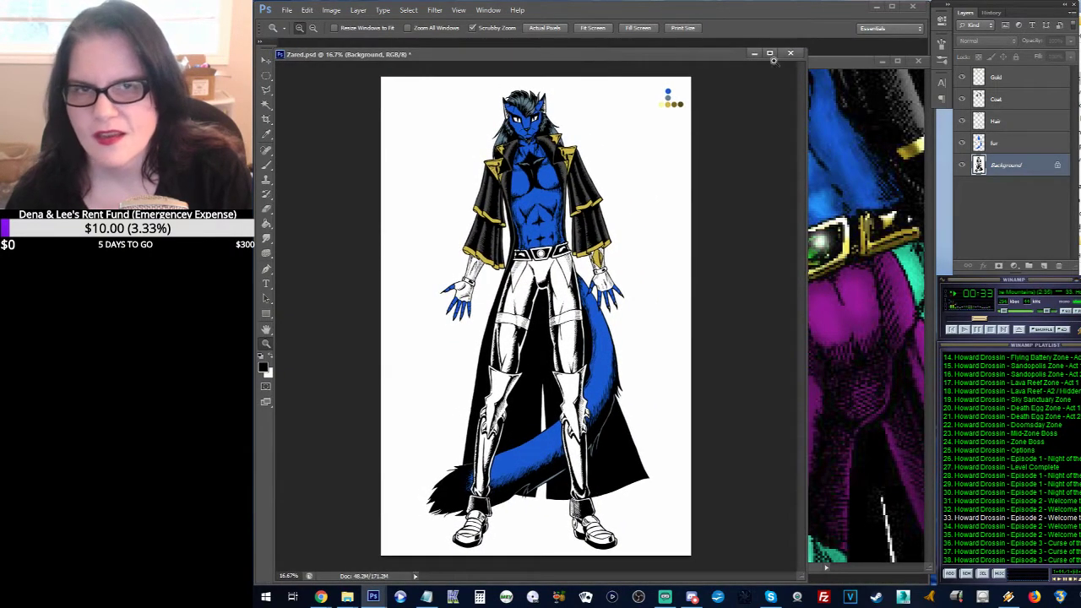
Step: Examine the whole figure in the Zared1.jpg reference image to check the colors of the belt and clothing
{"action": "left_click", "coordinate": [816, 60]}
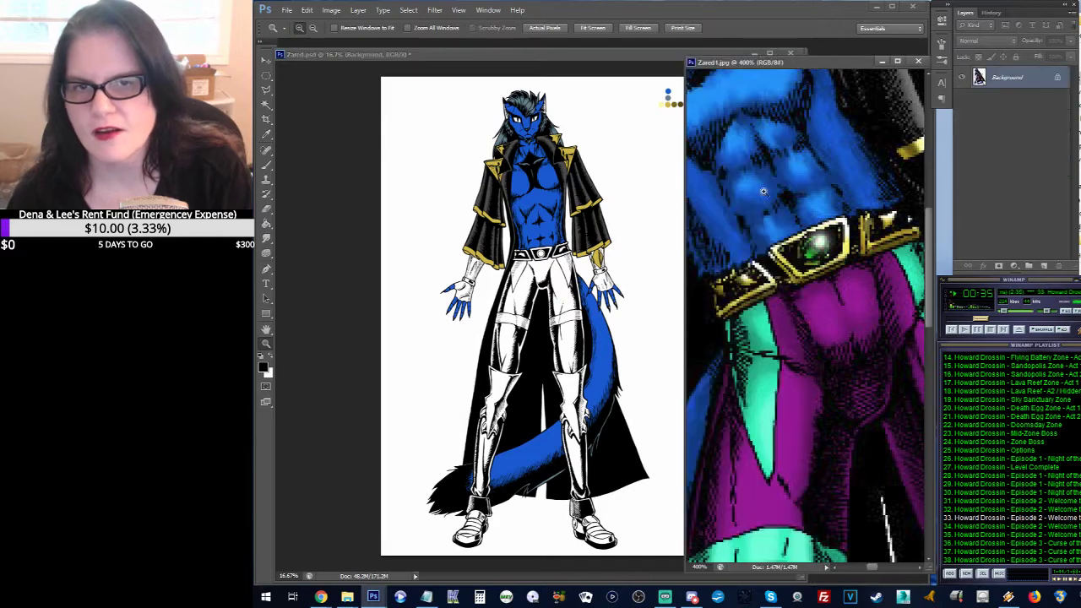
{"action": "left_click", "coordinate": [769, 267], "text": "alt"}
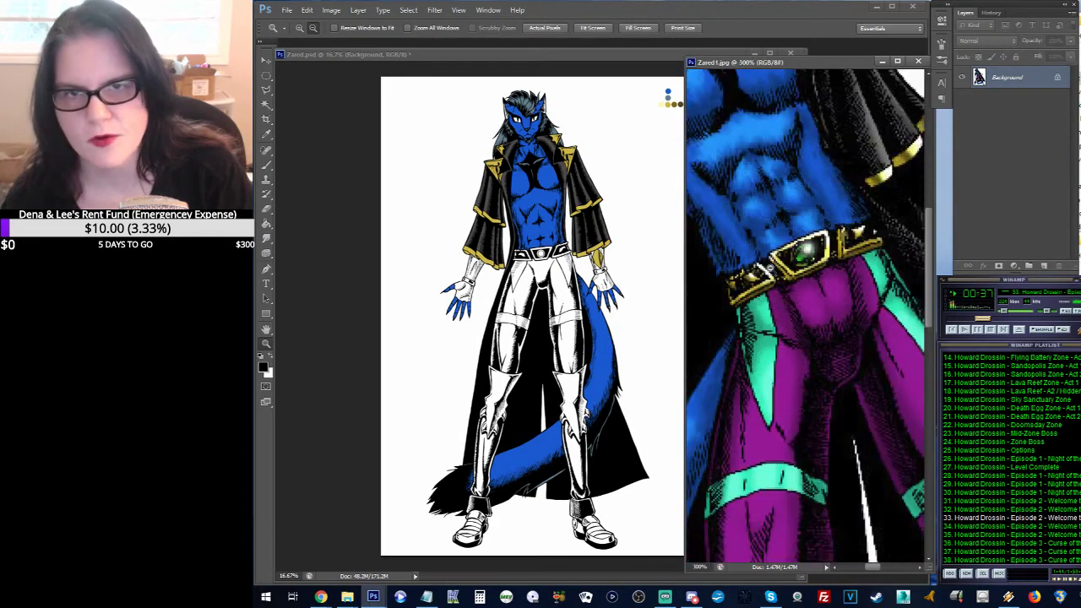
{"action": "left_click", "coordinate": [769, 267], "text": "alt"}
{"action": "left_click", "coordinate": [800, 187], "text": "alt"}
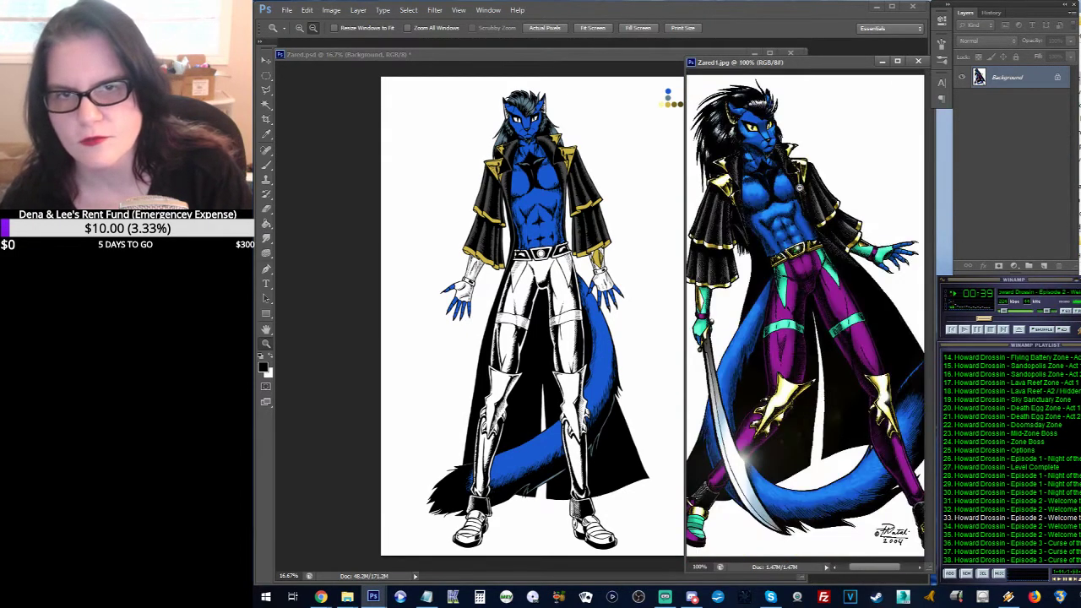
{"action": "left_click", "coordinate": [799, 187], "text": "alt"}
{"action": "left_click", "coordinate": [778, 242]}
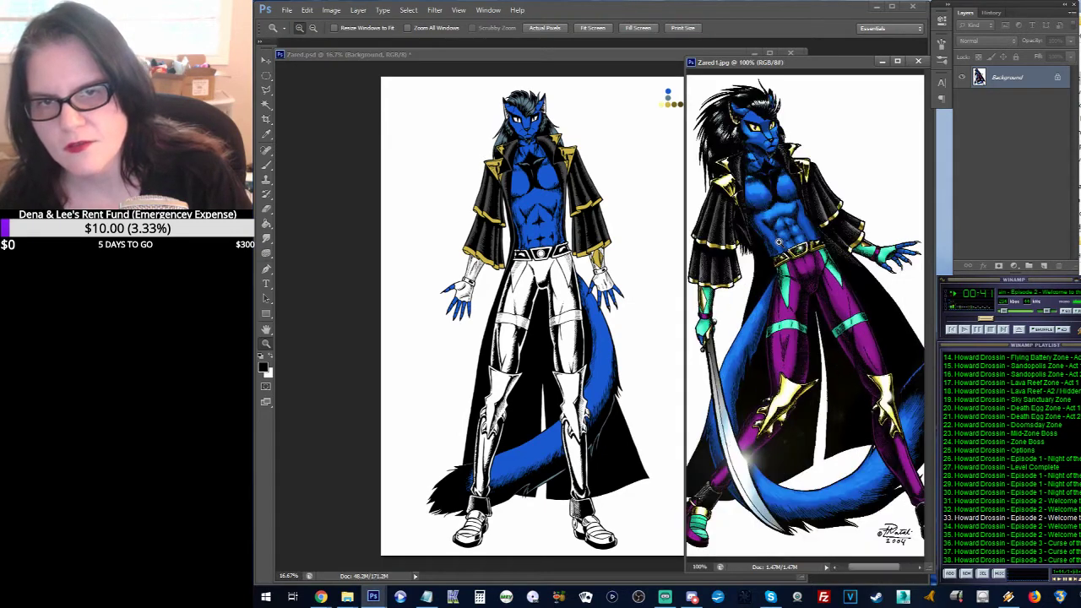
{"action": "scroll", "coordinate": [834, 234], "scroll_direction": "right", "scroll_amount": 1}
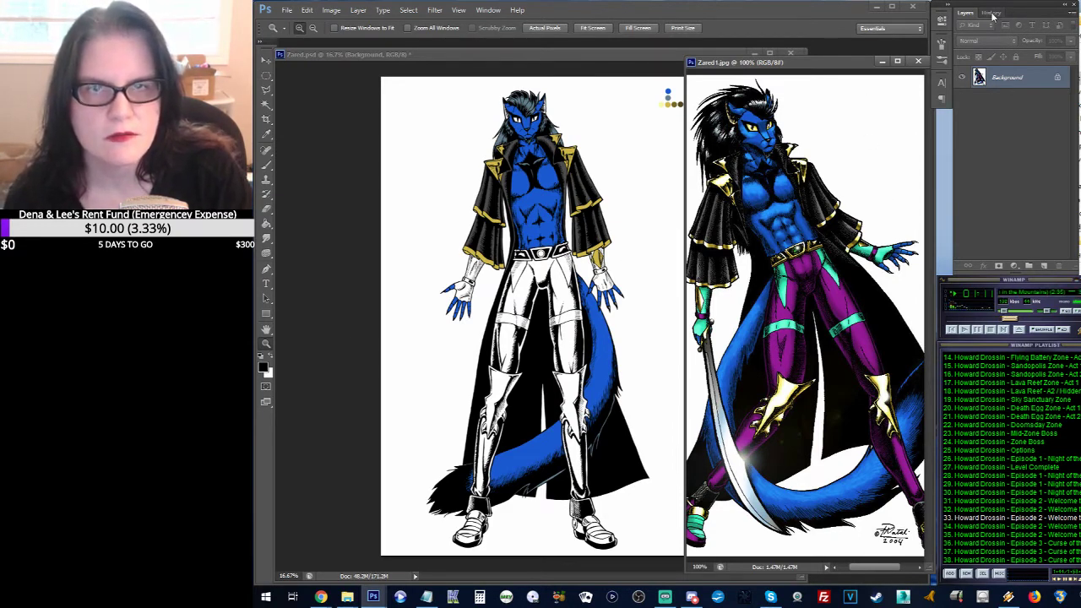
Step: On the Coat layer of Zared.psd, sample the dark gray of the coat sleeve as the foreground color
{"action": "left_click", "coordinate": [621, 56]}
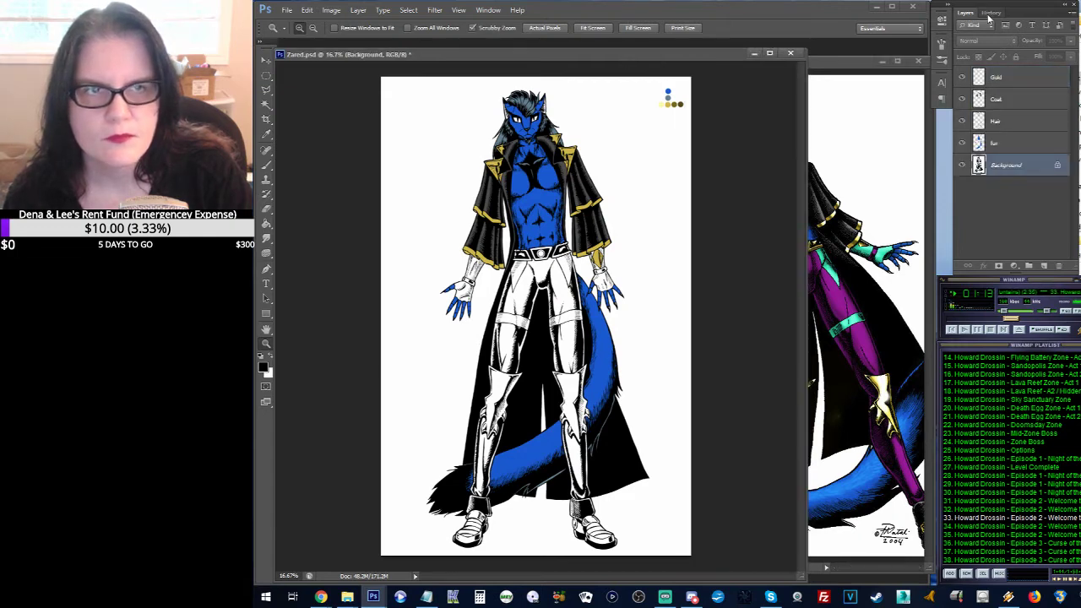
{"action": "left_click", "coordinate": [998, 99]}
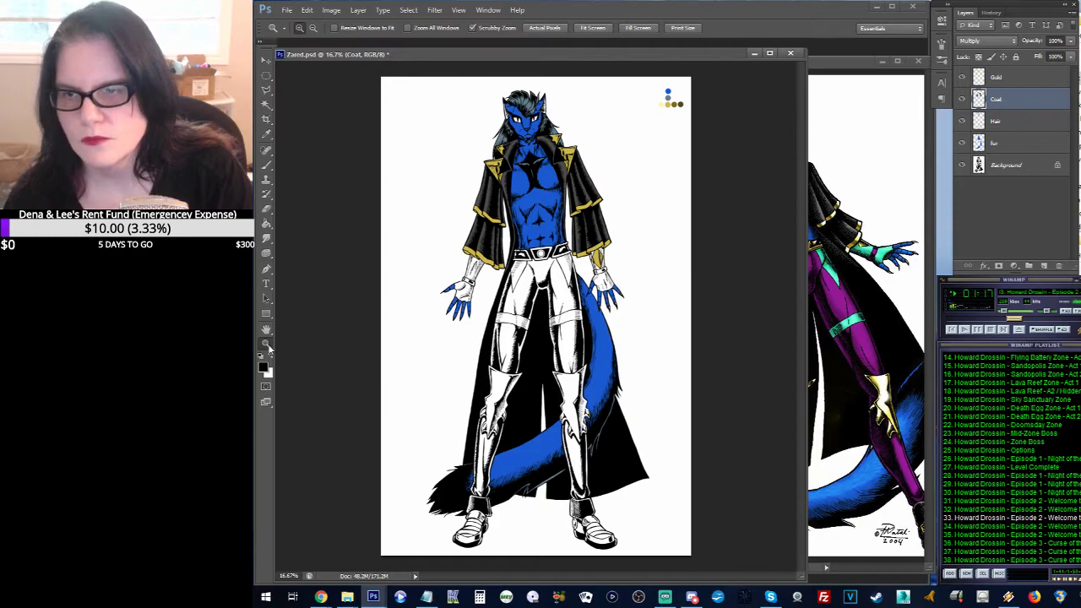
{"action": "left_click_drag", "start_coordinate": [544, 268], "coordinate": [540, 269]}
{"action": "left_click", "coordinate": [494, 76]}
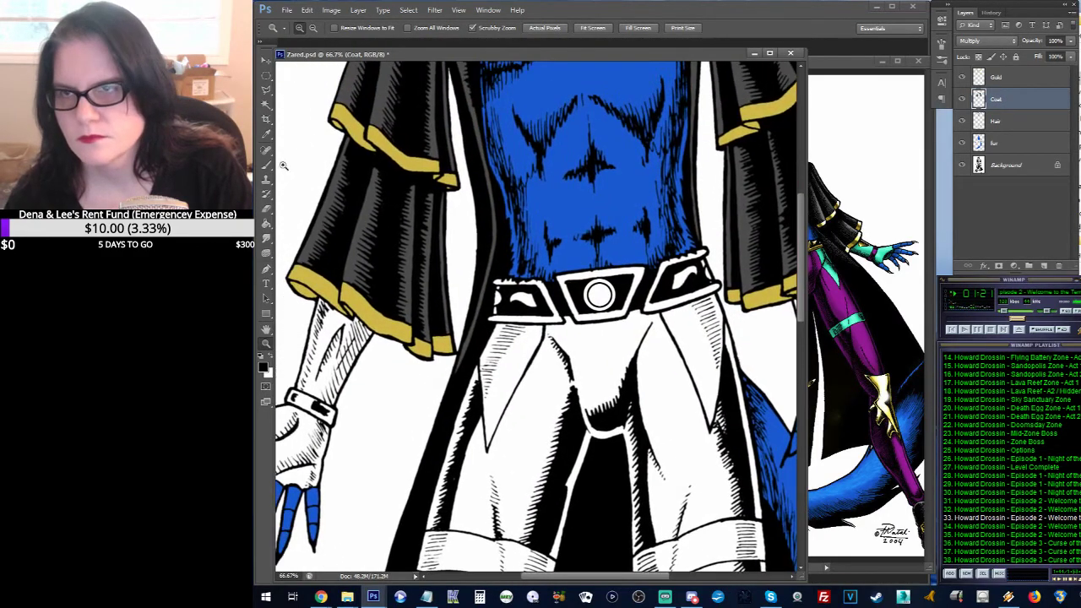
{"action": "left_click", "coordinate": [266, 135]}
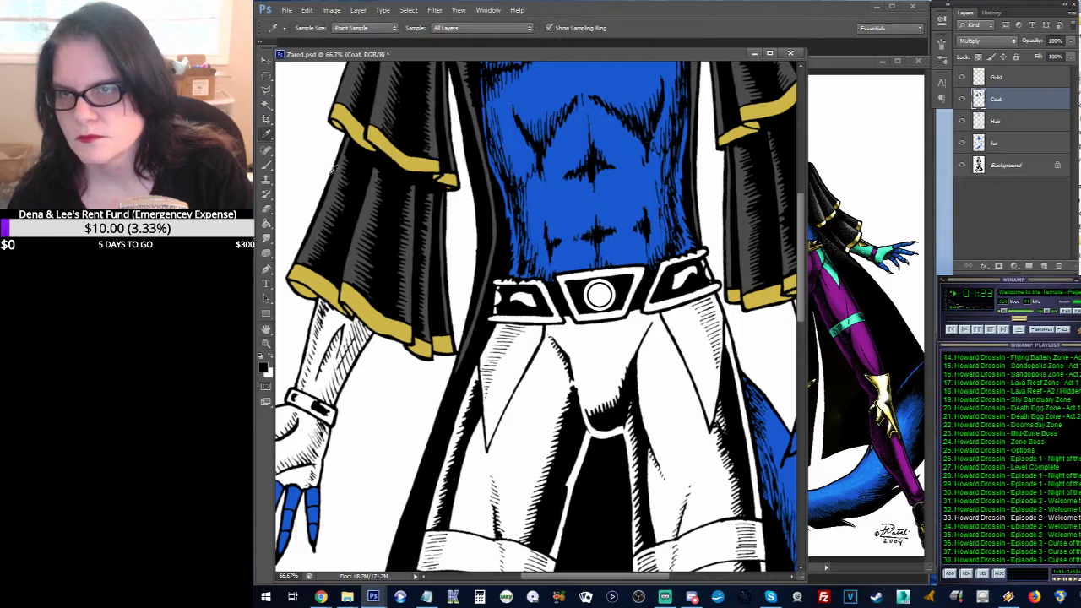
{"action": "left_click", "coordinate": [368, 203]}
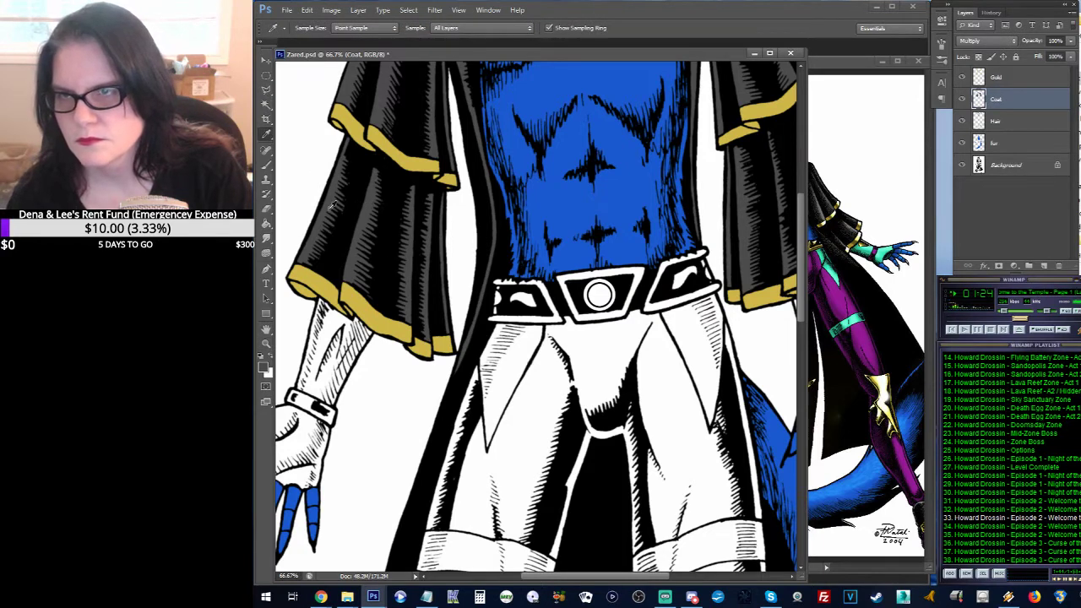
Step: Paint the two small white gaps at the outer end of the left belt segment coat gray with a 12 px brush
{"action": "left_click", "coordinate": [266, 164]}
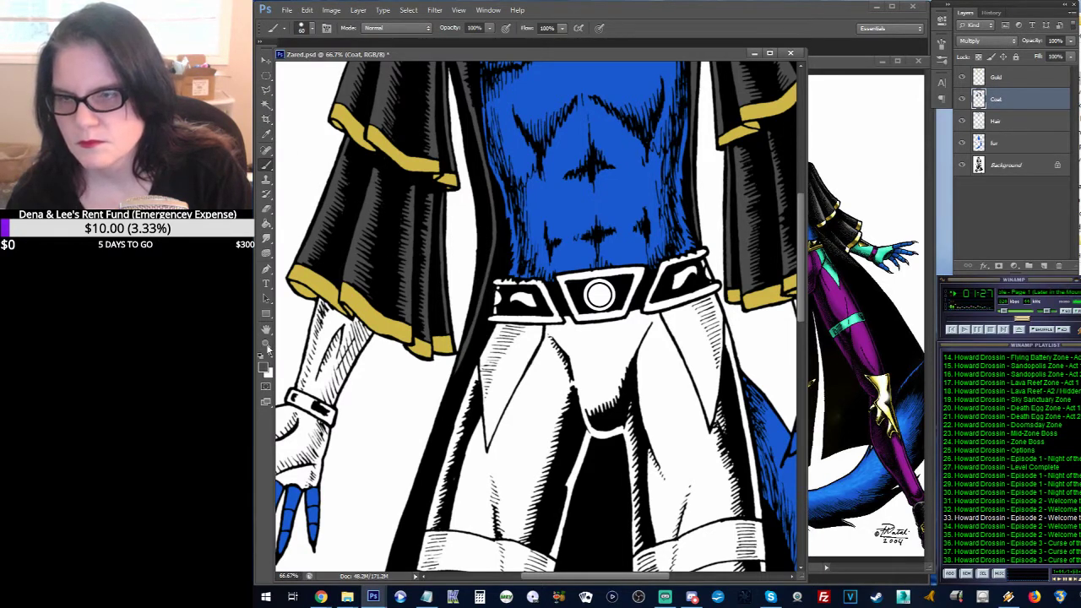
{"action": "left_click", "coordinate": [266, 342]}
{"action": "left_click", "coordinate": [510, 296]}
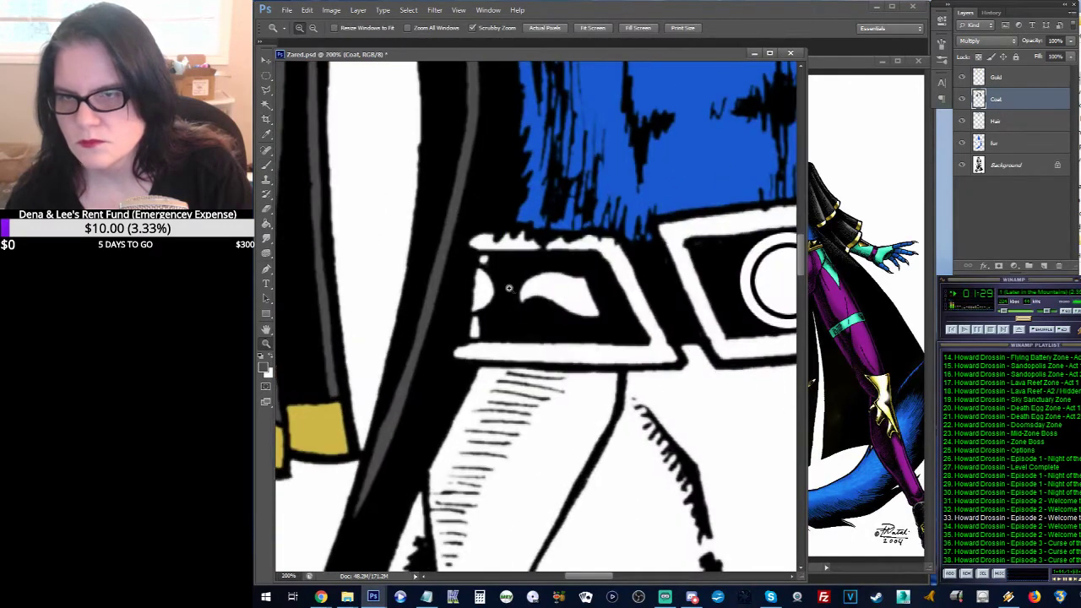
{"action": "left_click", "coordinate": [266, 165]}
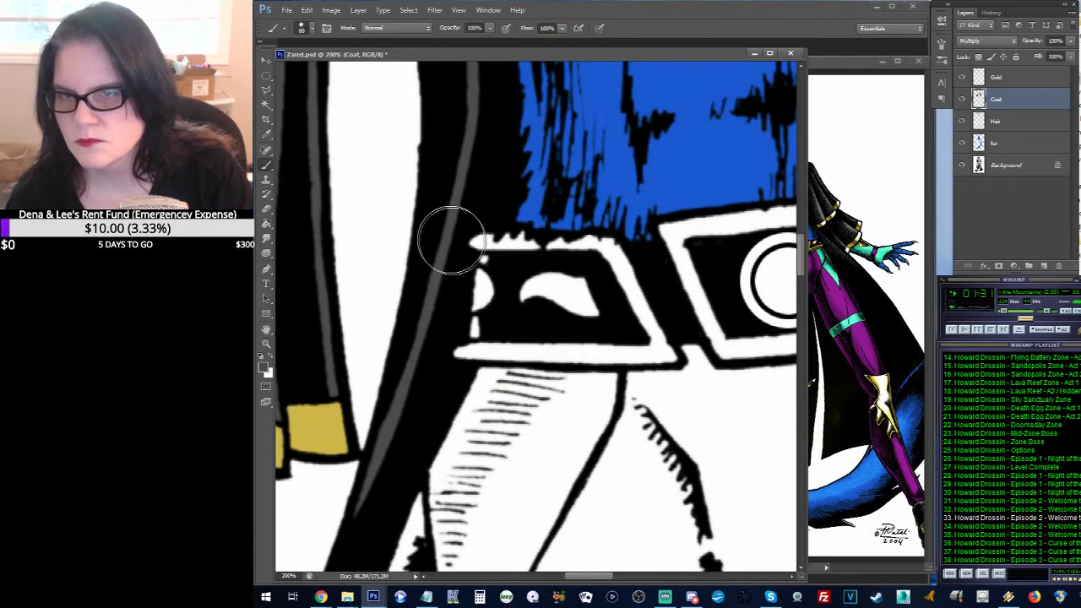
{"action": "left_click", "coordinate": [309, 28]}
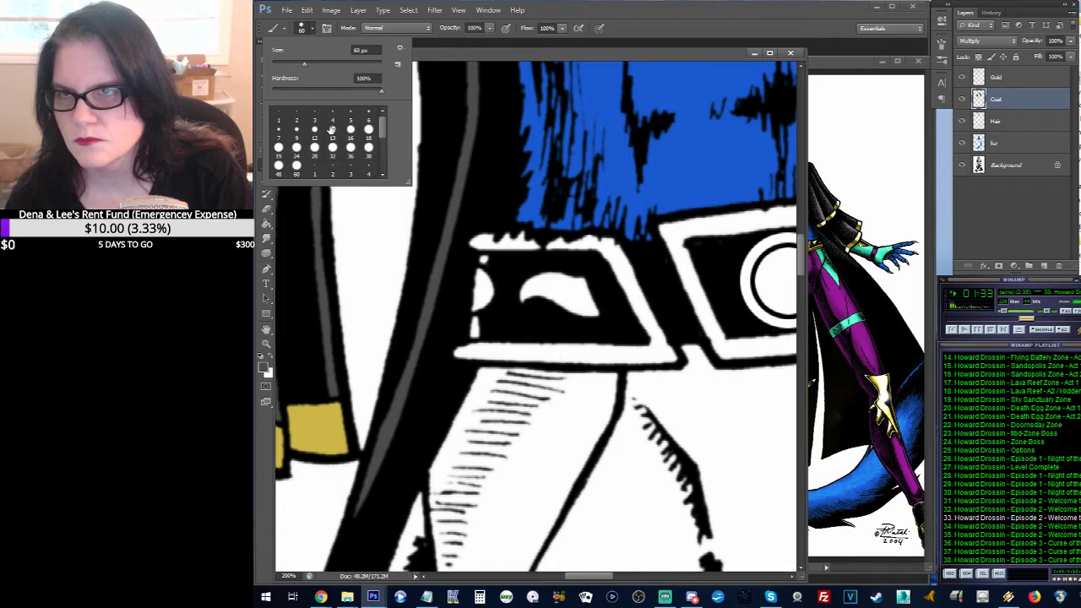
{"action": "left_click", "coordinate": [314, 131]}
{"action": "left_click", "coordinate": [487, 261]}
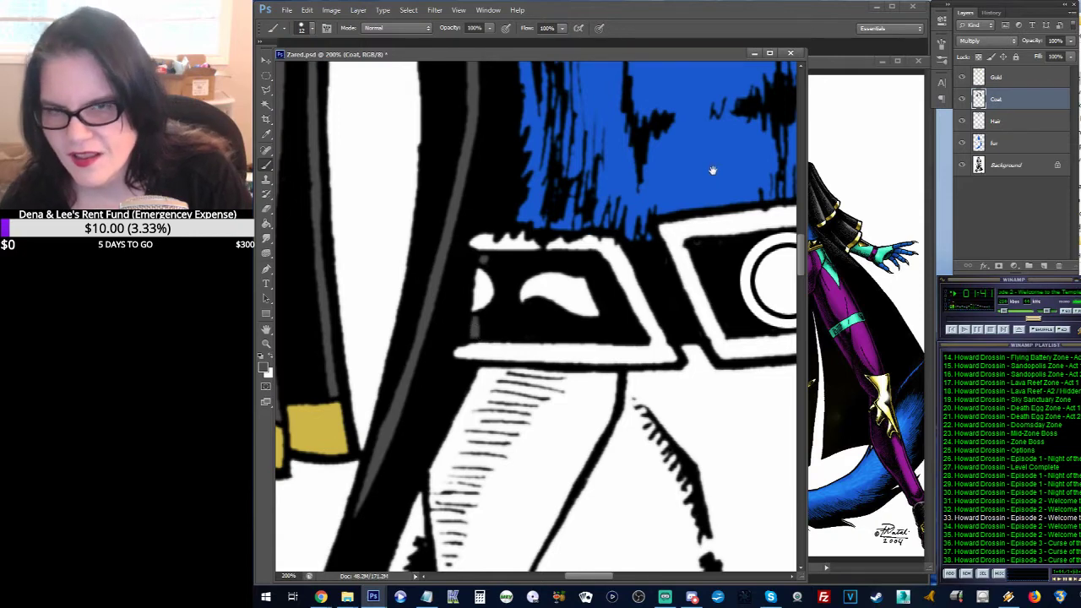
Step: Make the Gold layer active and sample the gold of the coat sleeve's trim as the foreground color
{"action": "left_click_drag", "start_coordinate": [712, 174], "coordinate": [589, 199]}
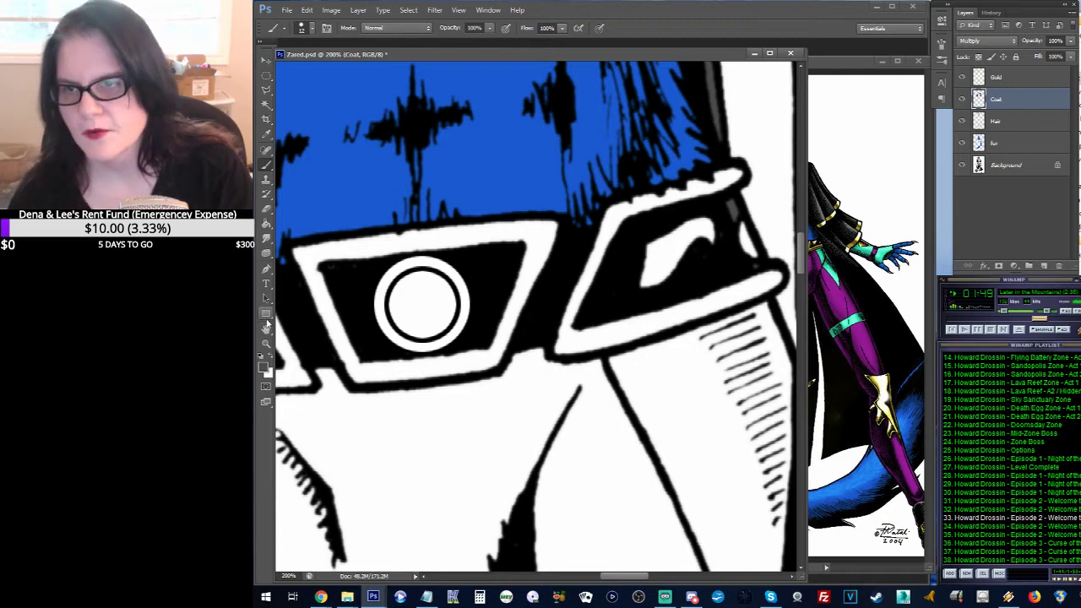
{"action": "key", "text": "z"}
{"action": "left_click", "coordinate": [538, 232], "text": "alt"}
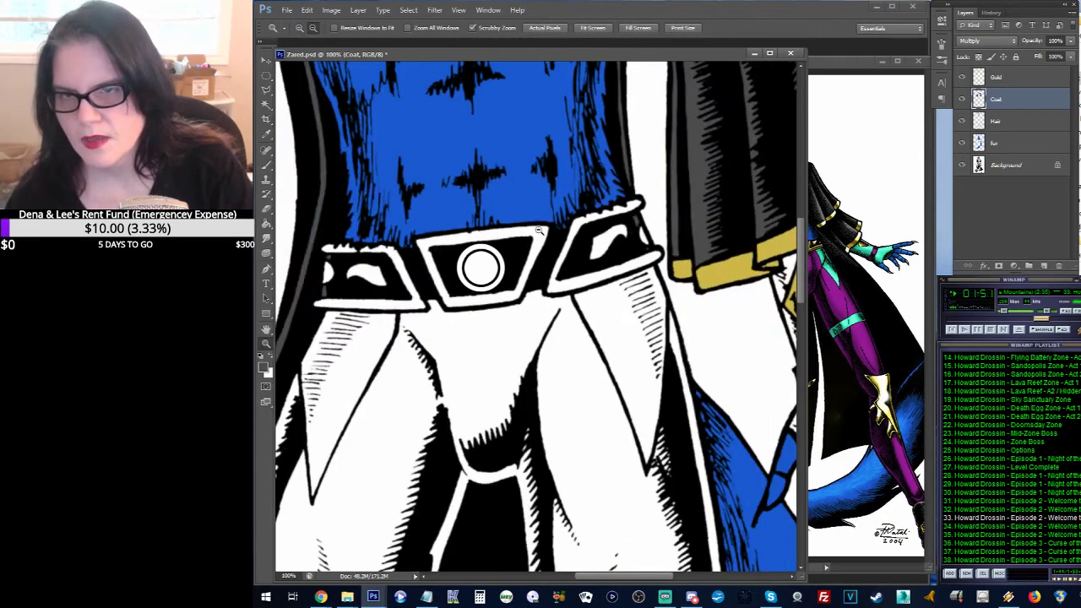
{"action": "left_click_drag", "start_coordinate": [532, 170], "coordinate": [582, 154]}
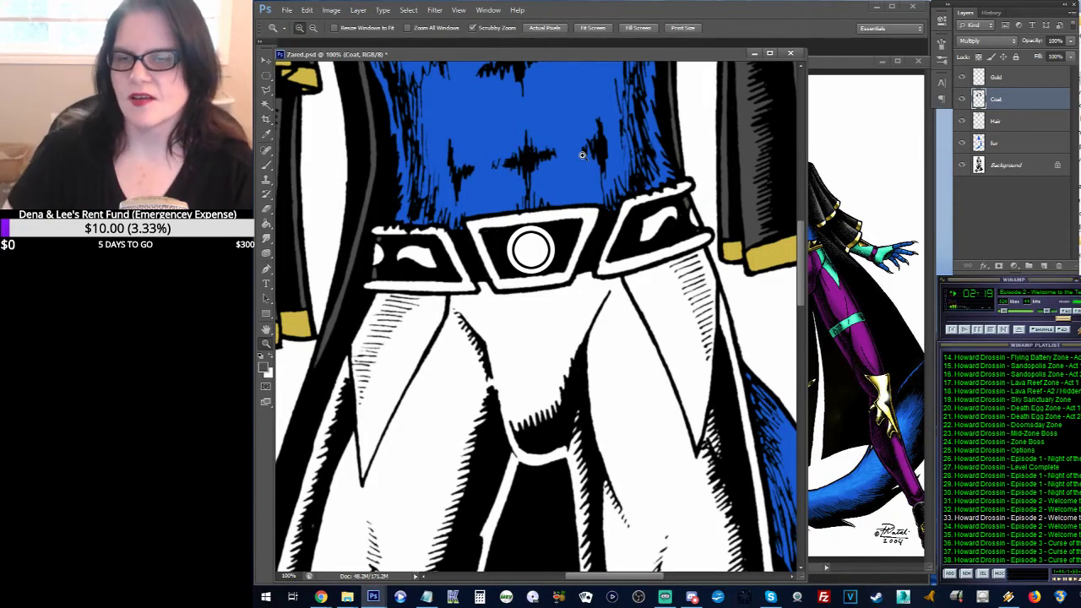
{"action": "left_click", "coordinate": [435, 255]}
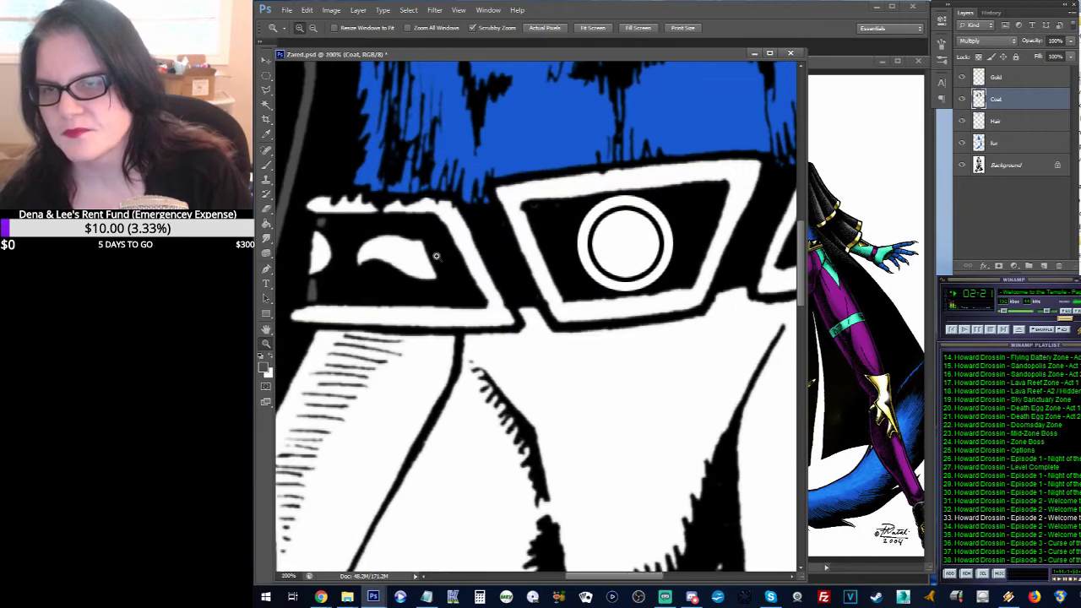
{"action": "left_click_drag", "start_coordinate": [506, 194], "coordinate": [565, 240]}
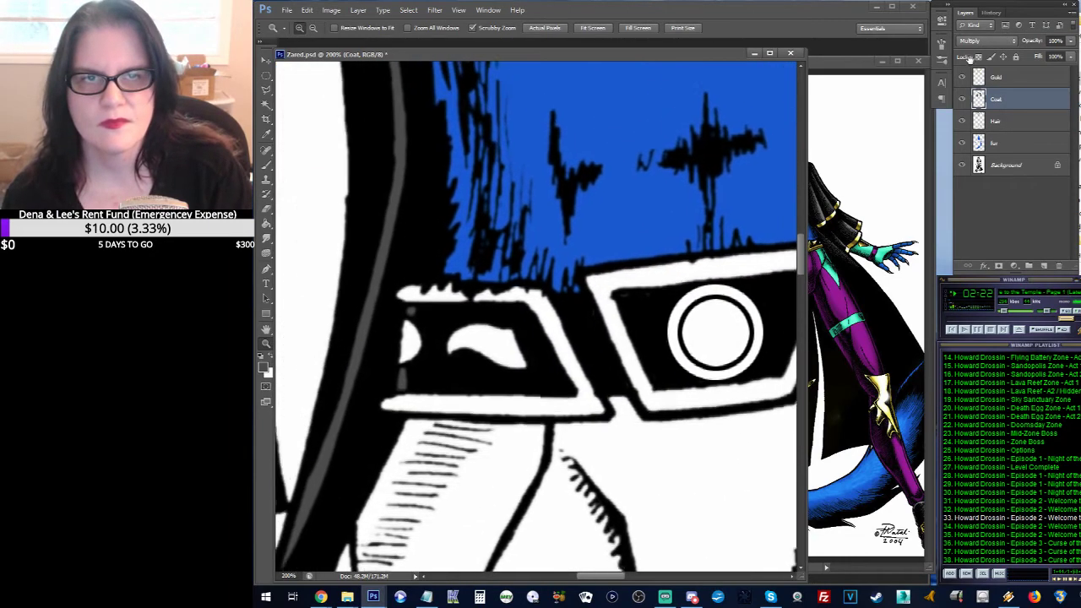
{"action": "left_click", "coordinate": [976, 78]}
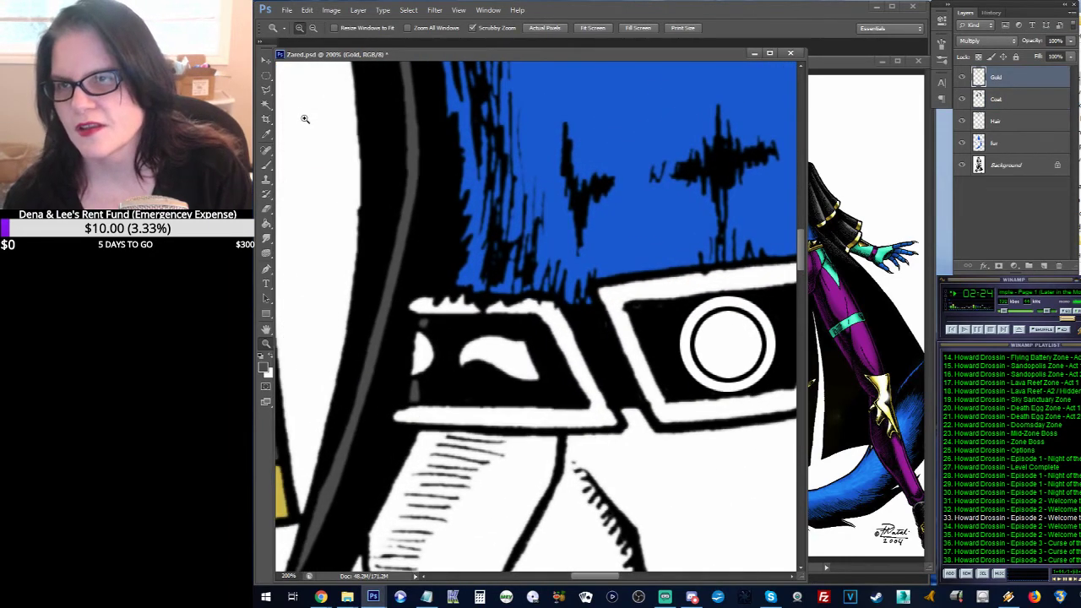
{"action": "left_click", "coordinate": [266, 135]}
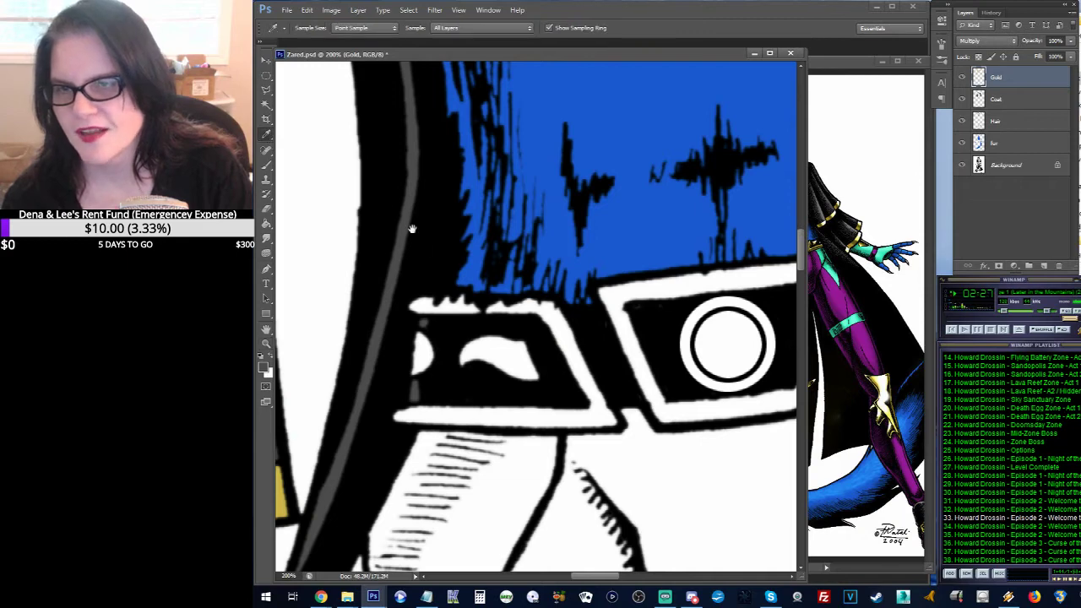
{"action": "left_click_drag", "start_coordinate": [412, 228], "coordinate": [526, 169]}
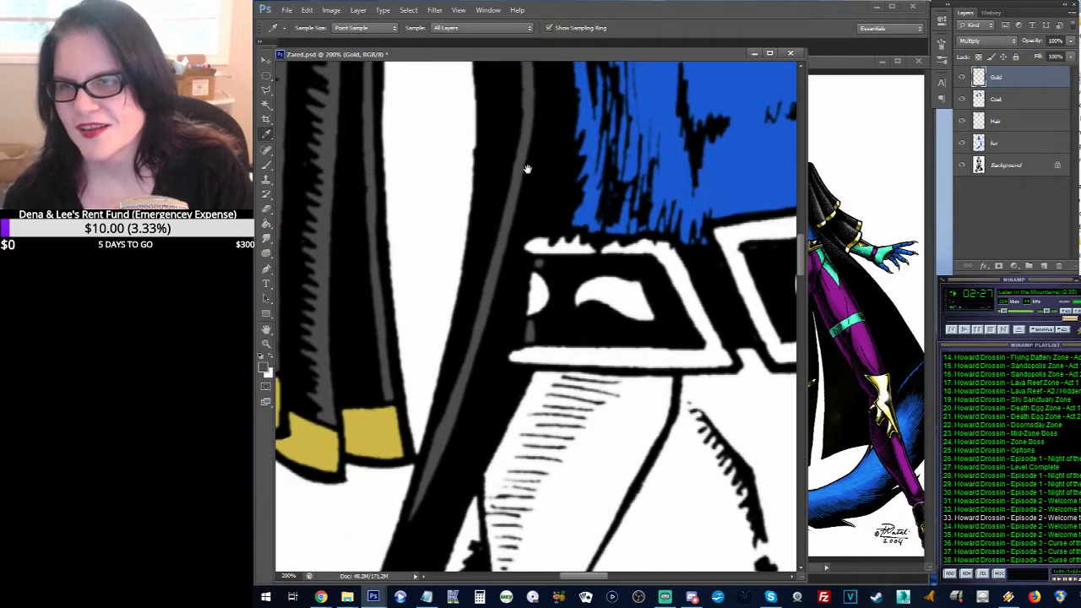
{"action": "left_click", "coordinate": [376, 421]}
{"action": "left_click_drag", "start_coordinate": [597, 281], "coordinate": [447, 283]}
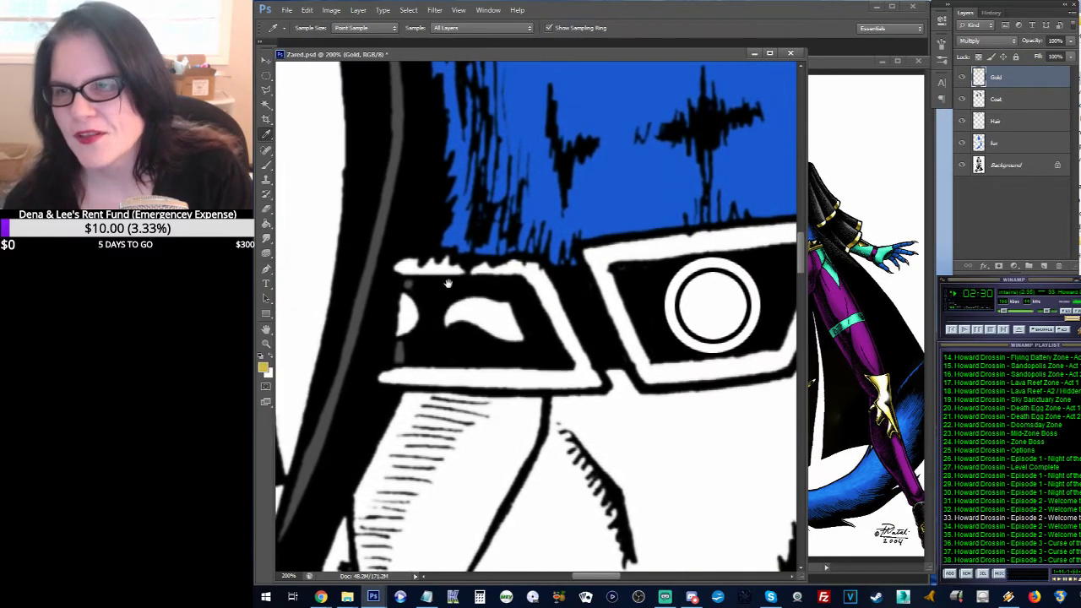
Step: Start a polygonal lasso outline around the left belt segment's outer end and lower edge, leaving the two coat-gray gaps outside
{"action": "left_click", "coordinate": [266, 90]}
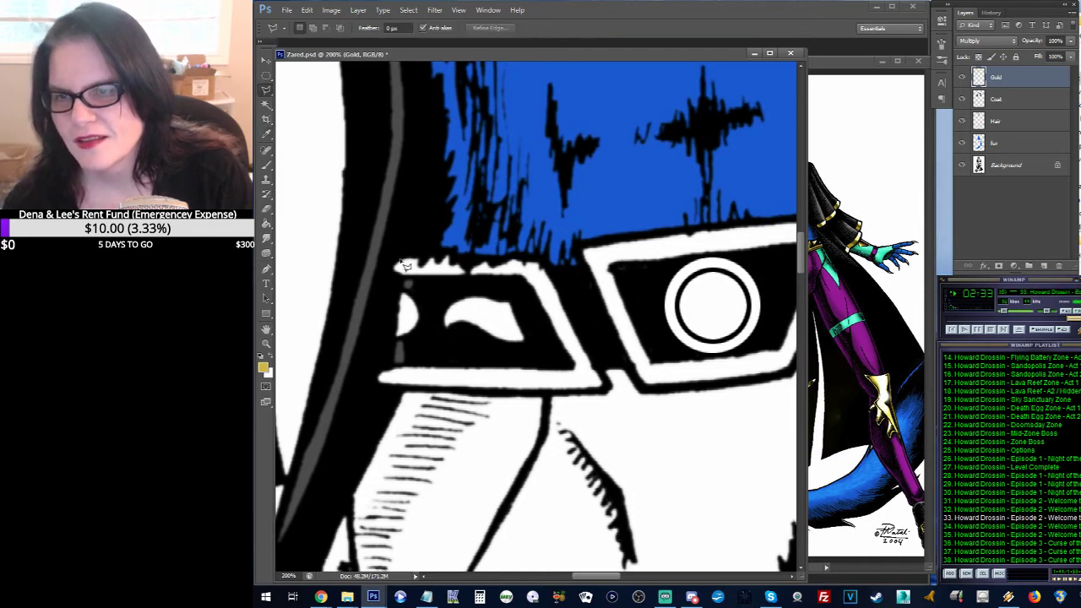
{"action": "left_click", "coordinate": [396, 276]}
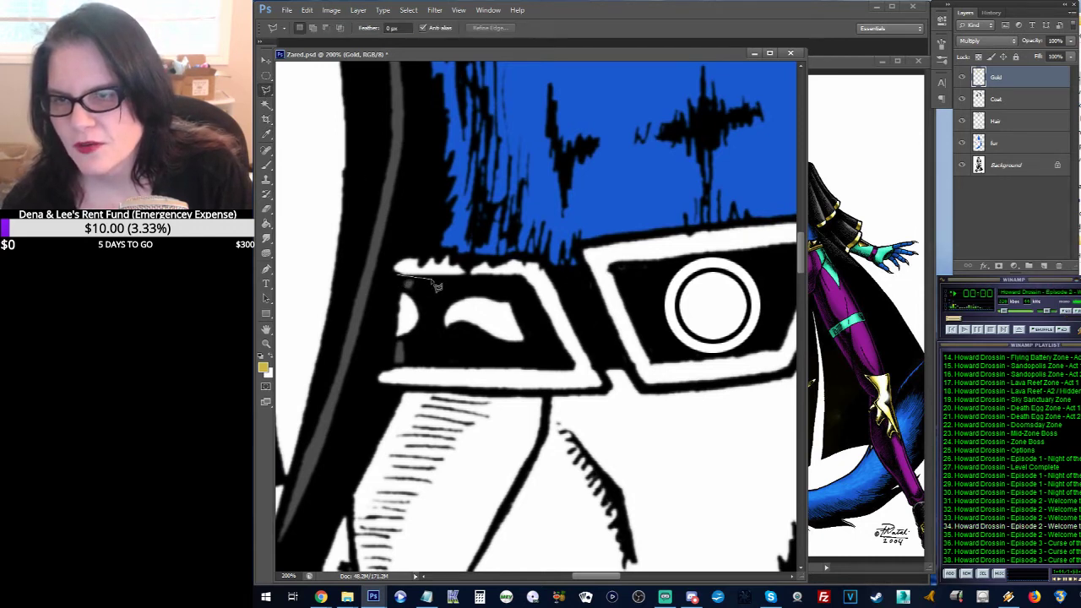
{"action": "left_click", "coordinate": [428, 281]}
{"action": "left_click", "coordinate": [421, 292]}
{"action": "left_click", "coordinate": [398, 289]}
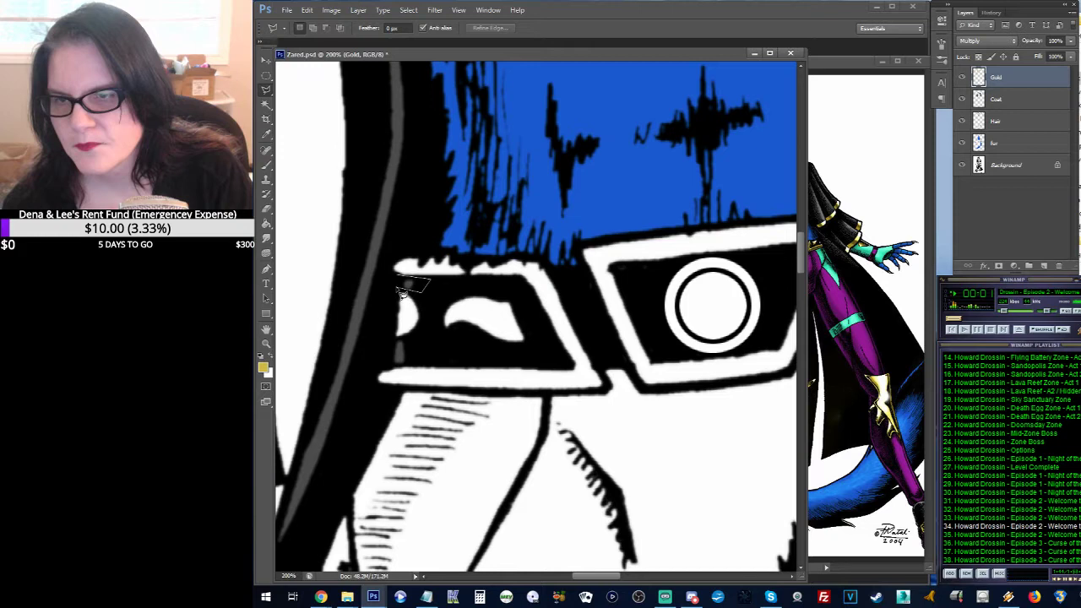
{"action": "left_click", "coordinate": [382, 334]}
{"action": "left_click", "coordinate": [415, 339]}
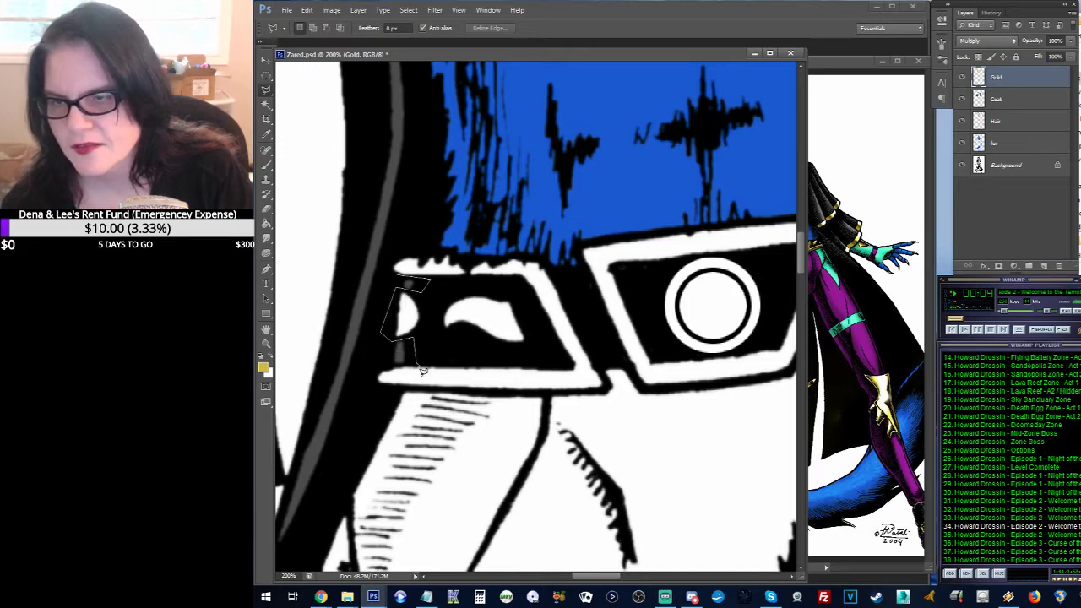
{"action": "left_click", "coordinate": [414, 362]}
{"action": "left_click", "coordinate": [365, 369]}
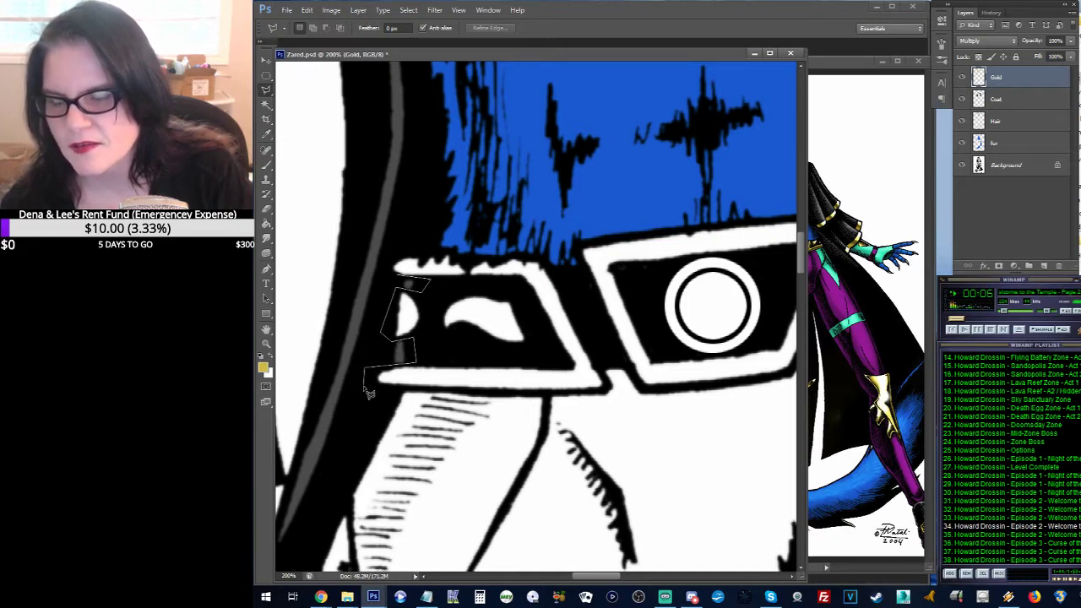
{"action": "left_click", "coordinate": [364, 386]}
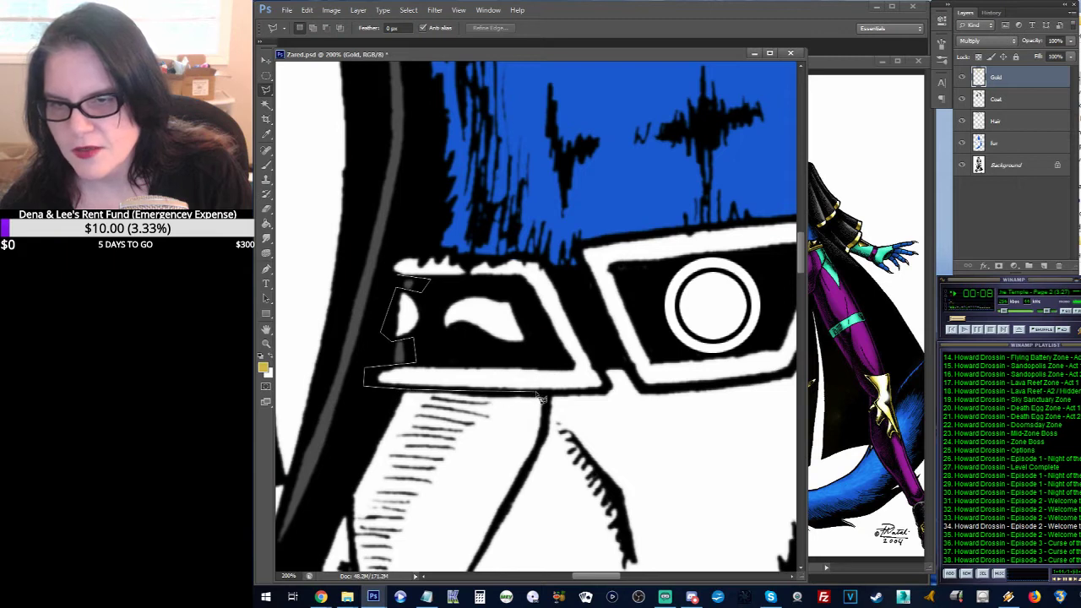
{"action": "left_click", "coordinate": [608, 391]}
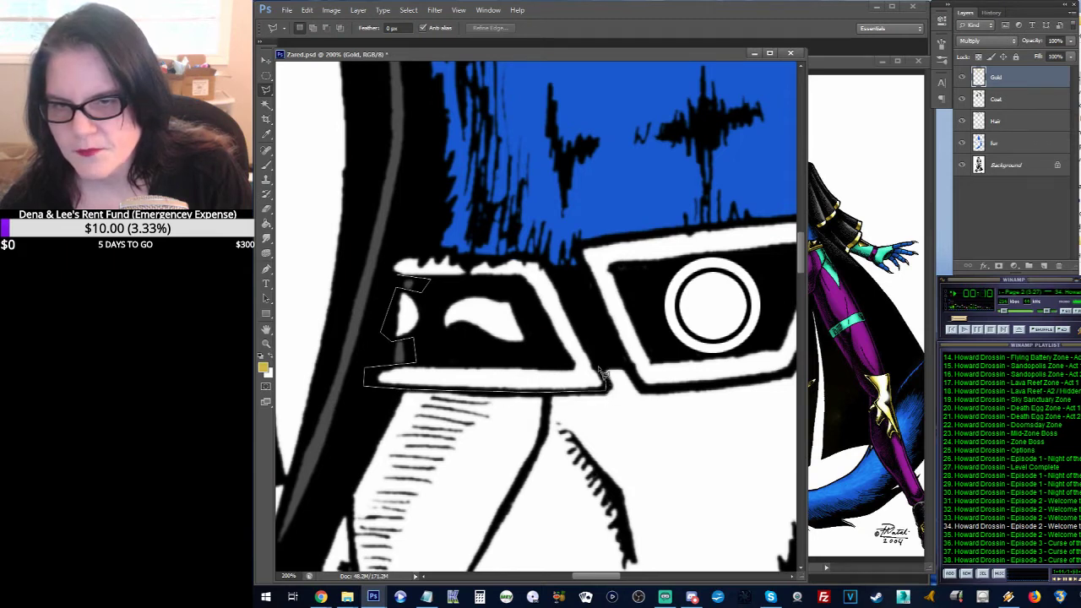
Step: Continue the lasso outline along the lower edges of the center buckle and the right belt segment, keeping the notches between them outside
{"action": "left_click", "coordinate": [600, 368]}
{"action": "left_click", "coordinate": [627, 363]}
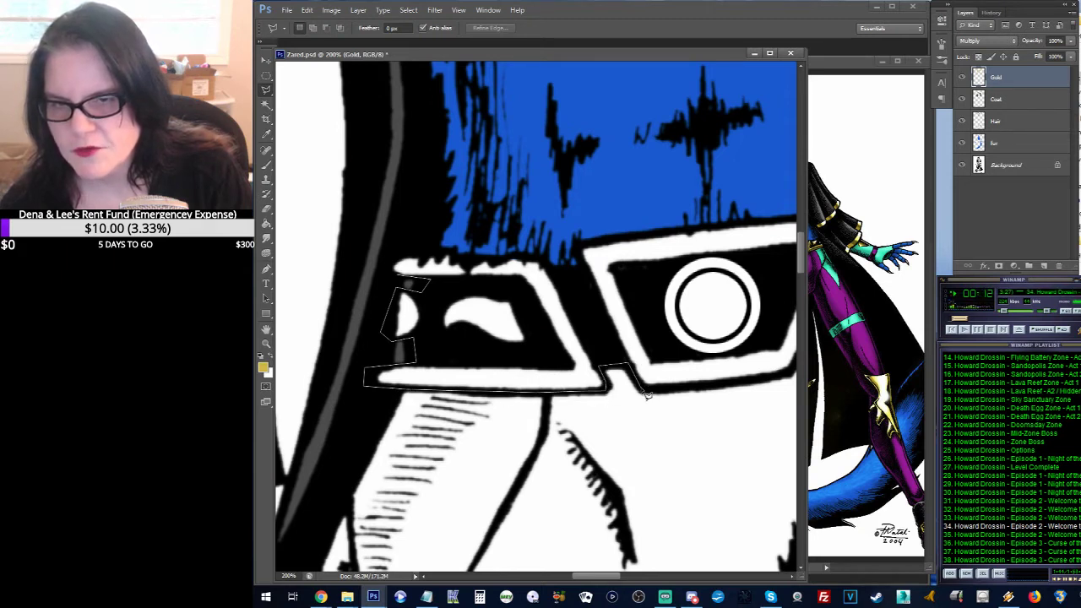
{"action": "left_click", "coordinate": [643, 391]}
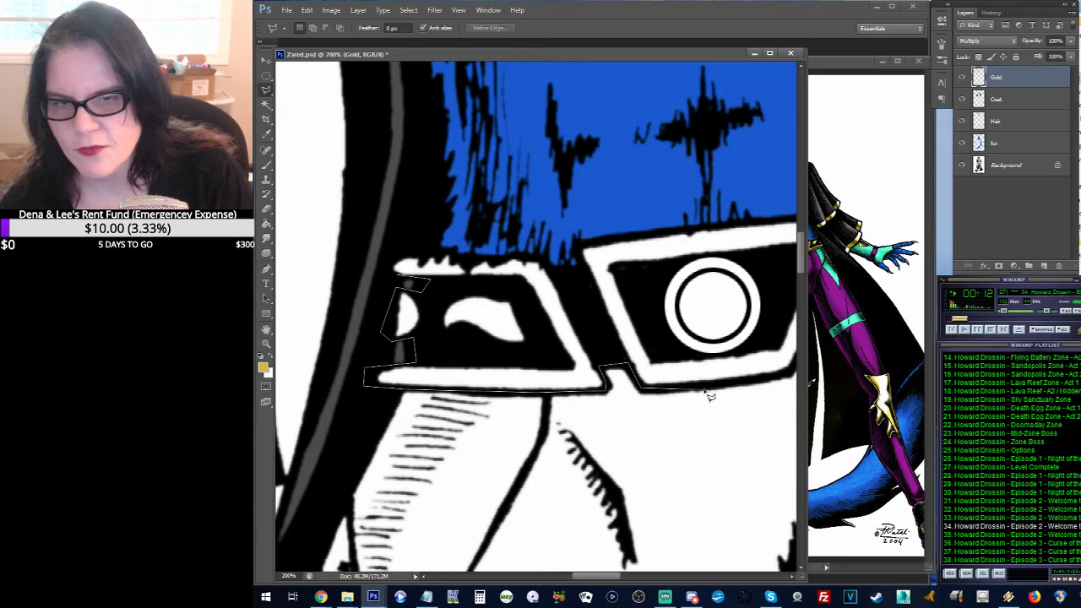
{"action": "left_click", "coordinate": [789, 376]}
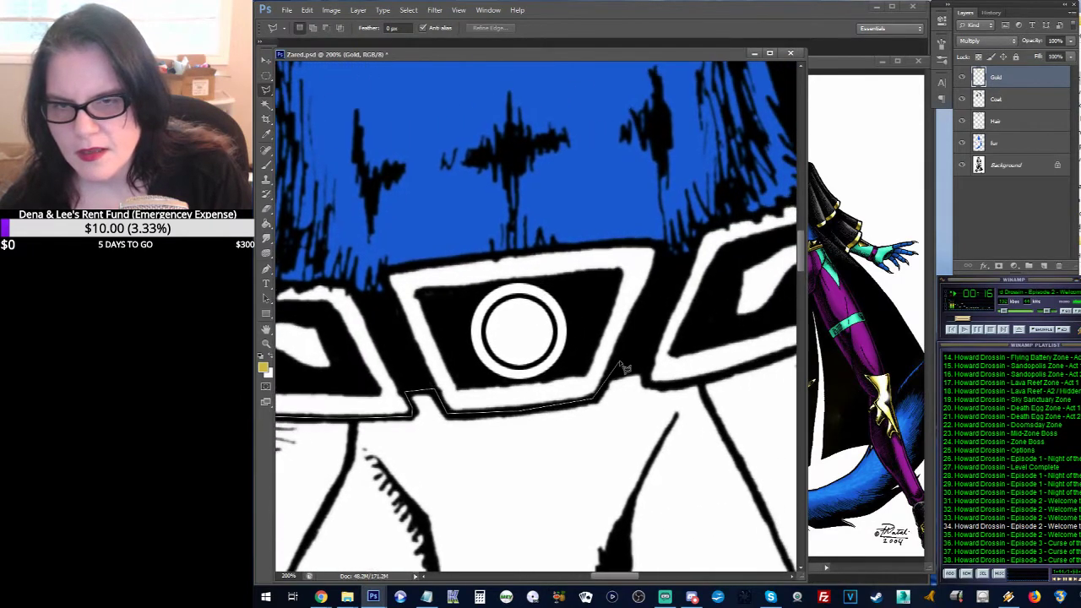
{"action": "left_click", "coordinate": [618, 365]}
{"action": "left_click", "coordinate": [645, 369]}
{"action": "left_click", "coordinate": [649, 385]}
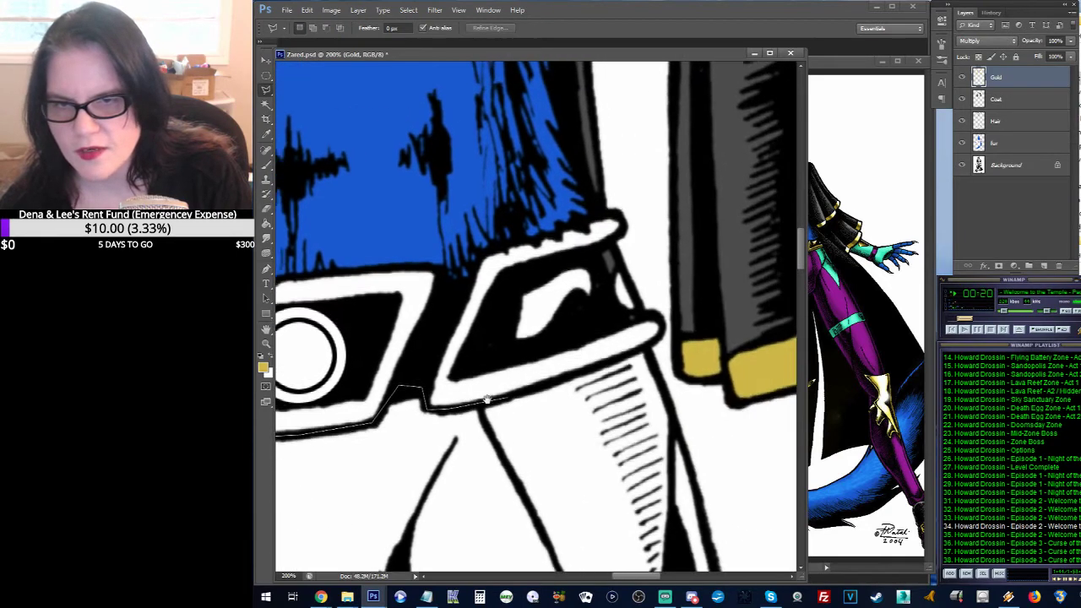
{"action": "left_click", "coordinate": [635, 353]}
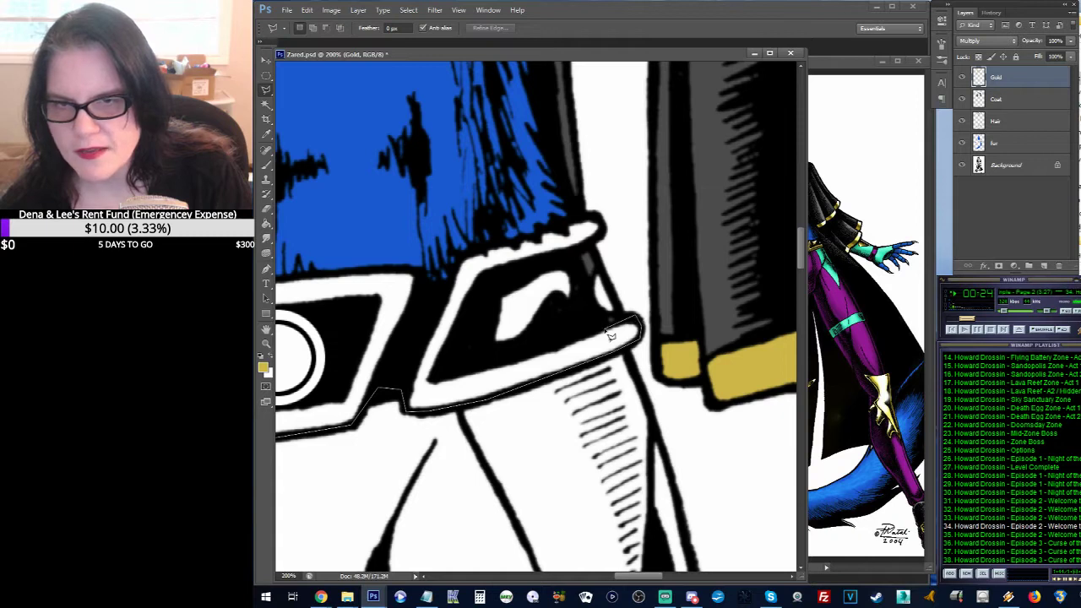
Step: Trace the lasso around the right belt segment's outer end, excluding its gray gap, and close the selection above the belt
{"action": "left_click", "coordinate": [629, 319]}
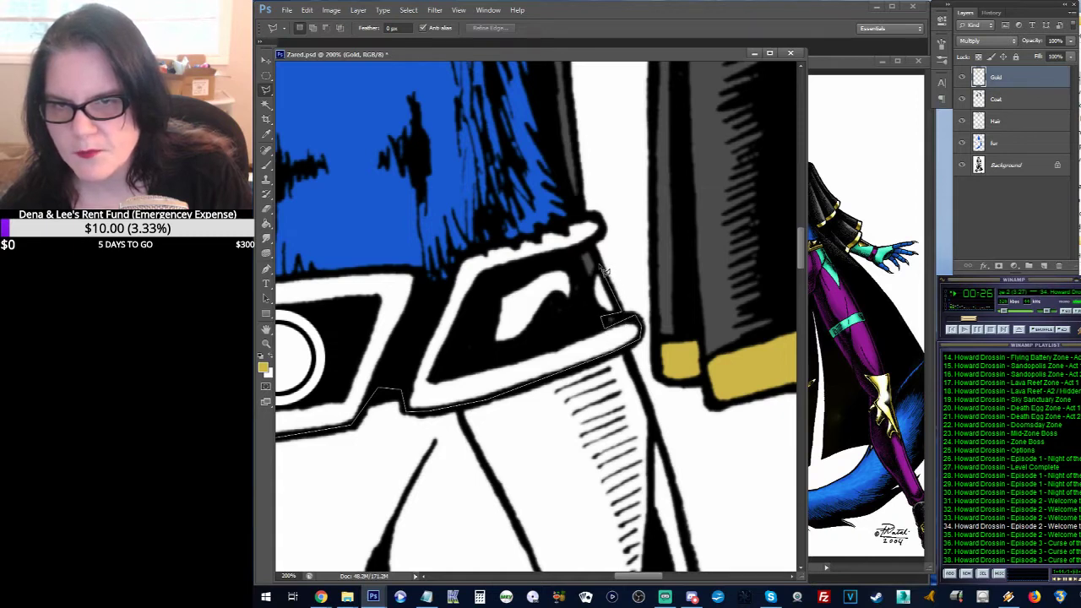
{"action": "left_click", "coordinate": [596, 272]}
{"action": "left_click", "coordinate": [574, 246]}
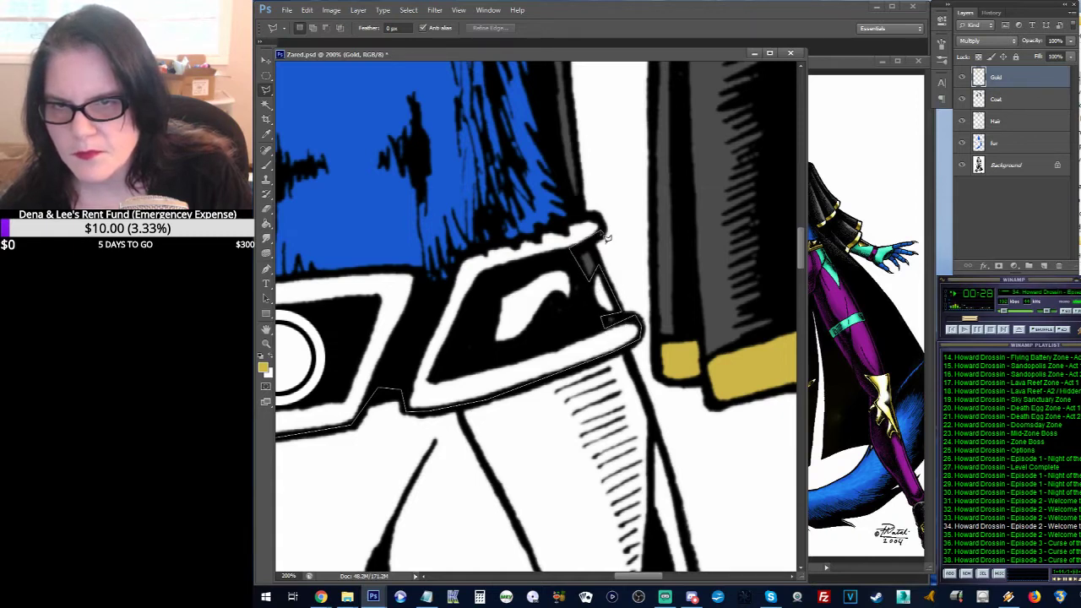
{"action": "left_click", "coordinate": [596, 221]}
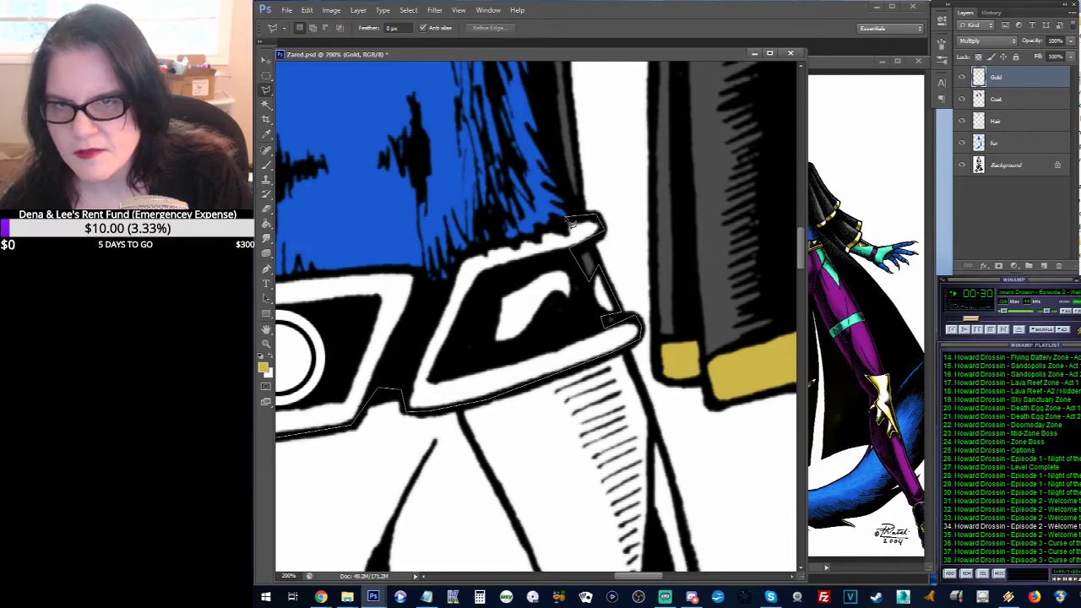
{"action": "mouse_move", "coordinate": [525, 245]}
{"action": "left_mouse_down"}
{"action": "mouse_move", "coordinate": [477, 250]}
{"action": "mouse_move", "coordinate": [436, 313]}
{"action": "mouse_move", "coordinate": [418, 272]}
{"action": "mouse_move", "coordinate": [293, 280]}
{"action": "mouse_move", "coordinate": [352, 270]}
{"action": "mouse_move", "coordinate": [361, 250]}
{"action": "mouse_move", "coordinate": [628, 254]}
{"action": "left_mouse_up"}
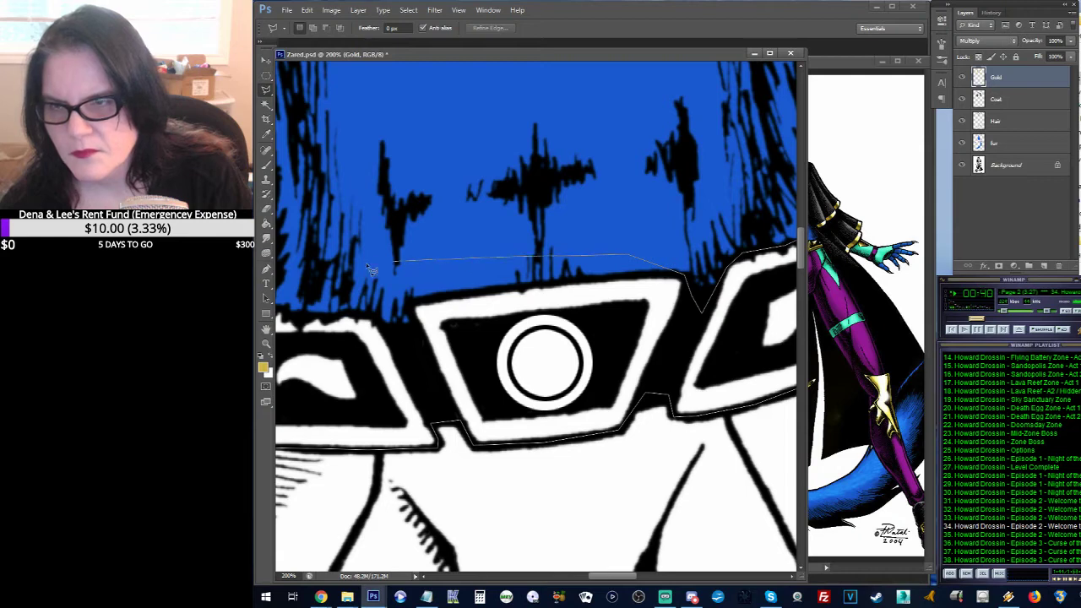
{"action": "mouse_move", "coordinate": [381, 257]}
{"action": "left_mouse_down"}
{"action": "mouse_move", "coordinate": [555, 253]}
{"action": "mouse_move", "coordinate": [478, 265]}
{"action": "mouse_move", "coordinate": [414, 292]}
{"action": "mouse_move", "coordinate": [402, 319]}
{"action": "left_mouse_up"}
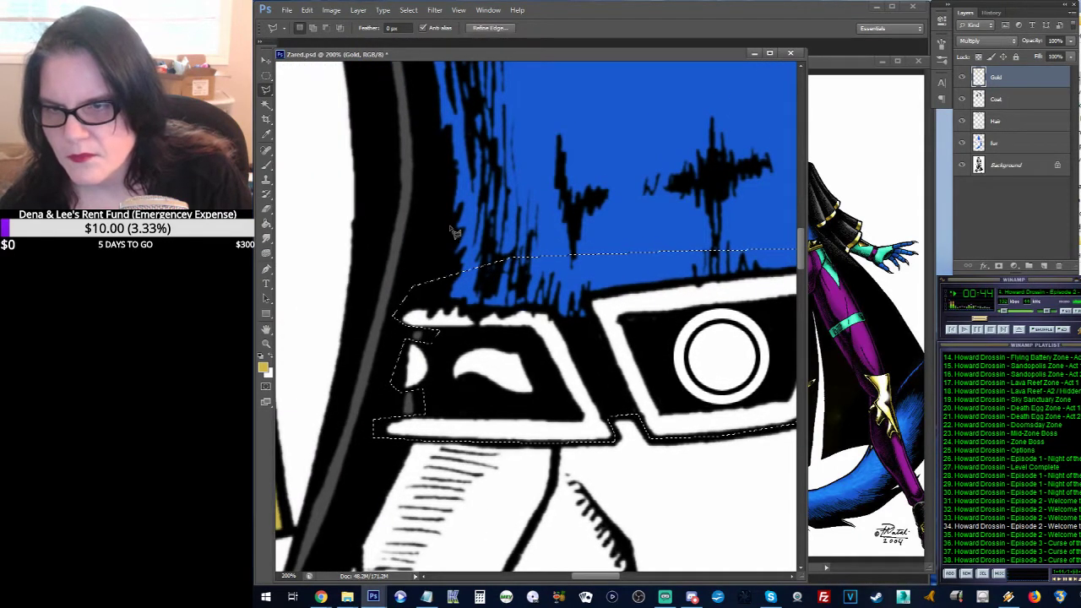
Step: Check the belt colors in Zared1.jpg, and fill the selected belt's frames and ornaments in Zared.psd with the gold foreground color
{"action": "left_click", "coordinate": [266, 345]}
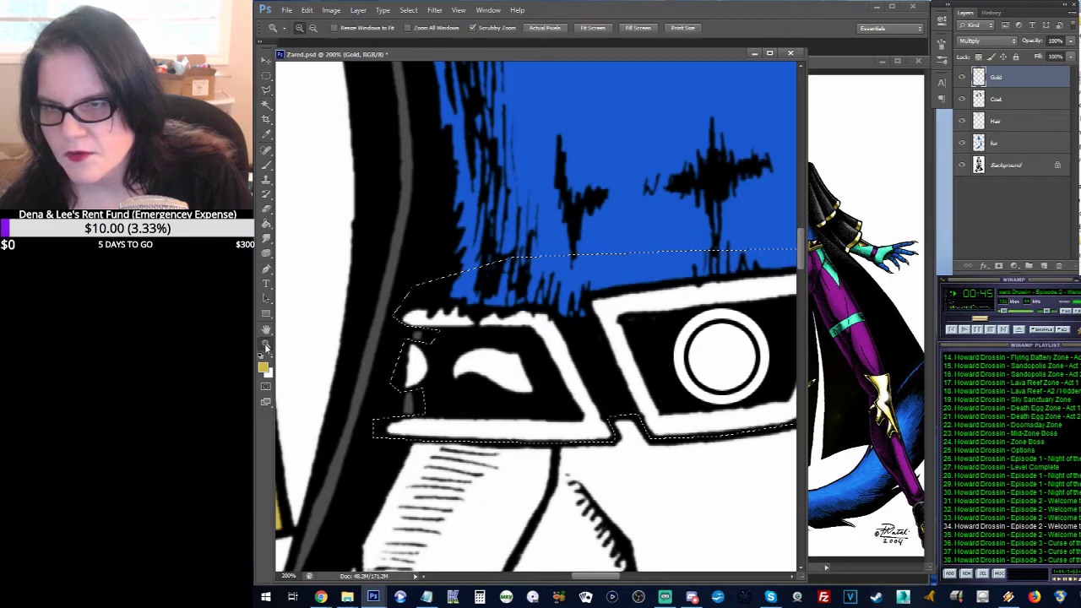
{"action": "left_click", "coordinate": [605, 243], "text": "alt"}
{"action": "left_click_drag", "start_coordinate": [629, 226], "coordinate": [525, 228]}
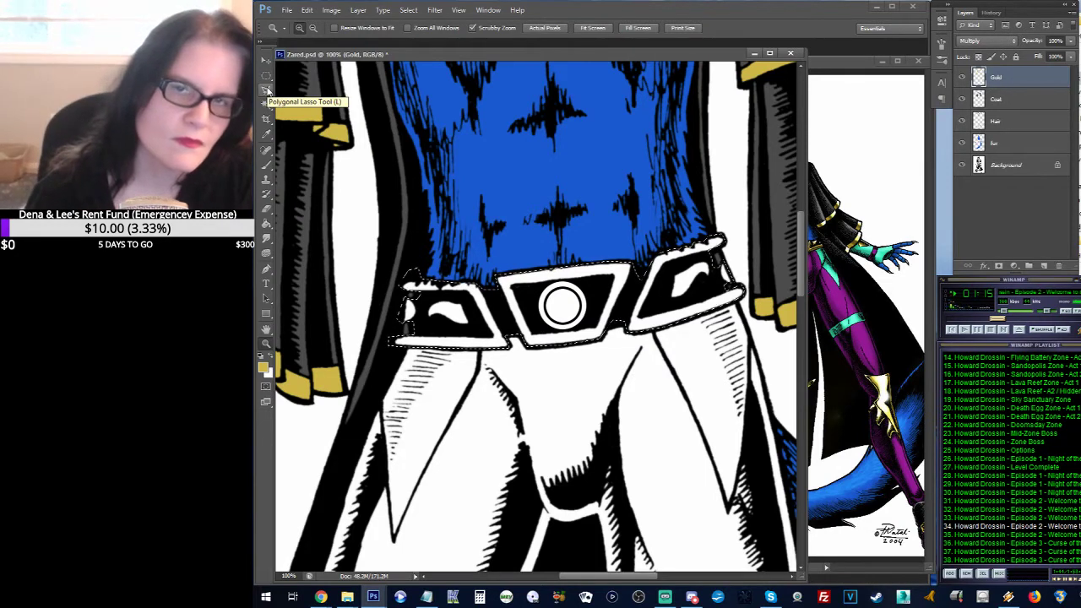
{"action": "left_click", "coordinate": [848, 59]}
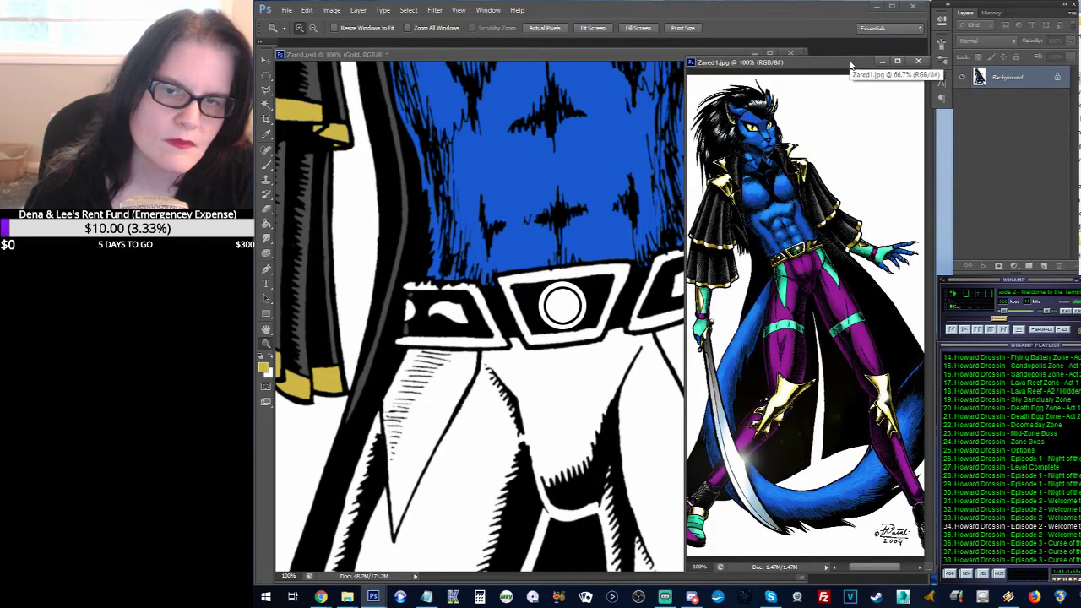
{"action": "left_click", "coordinate": [595, 52]}
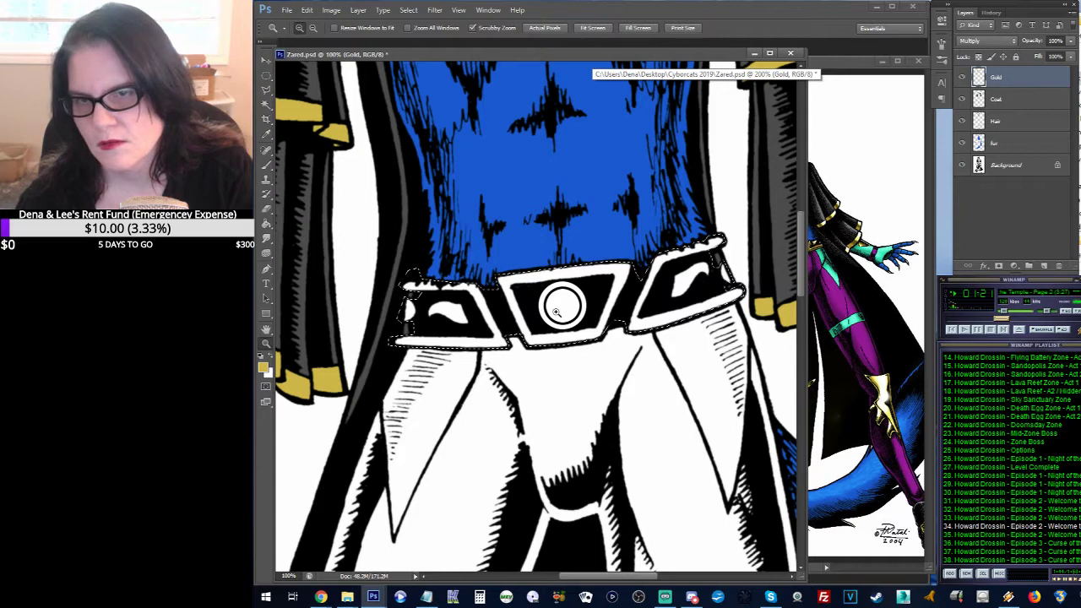
{"action": "left_click", "coordinate": [267, 226]}
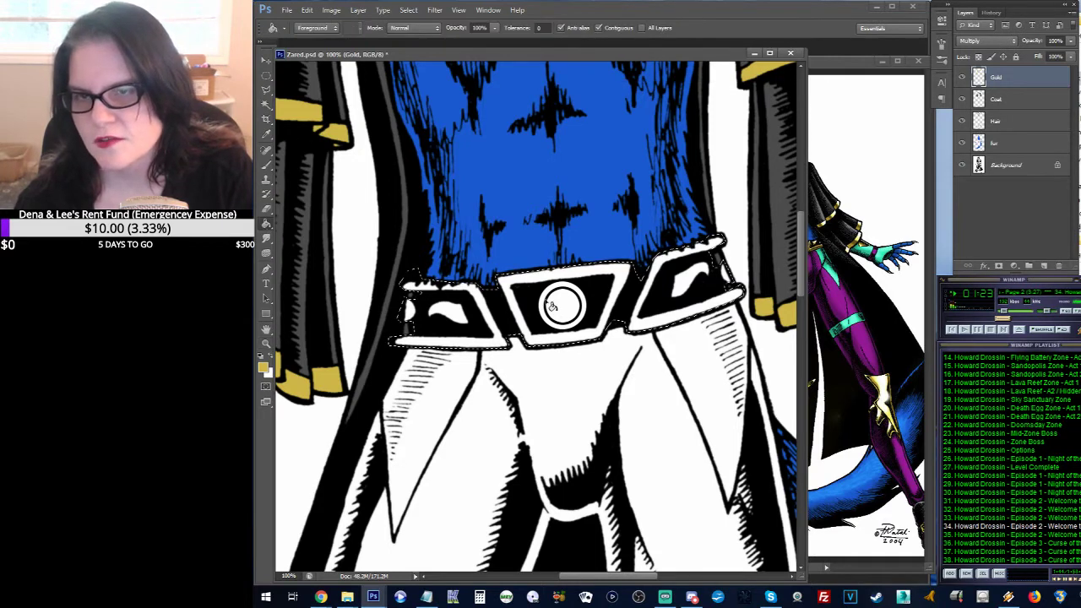
{"action": "left_click", "coordinate": [583, 293]}
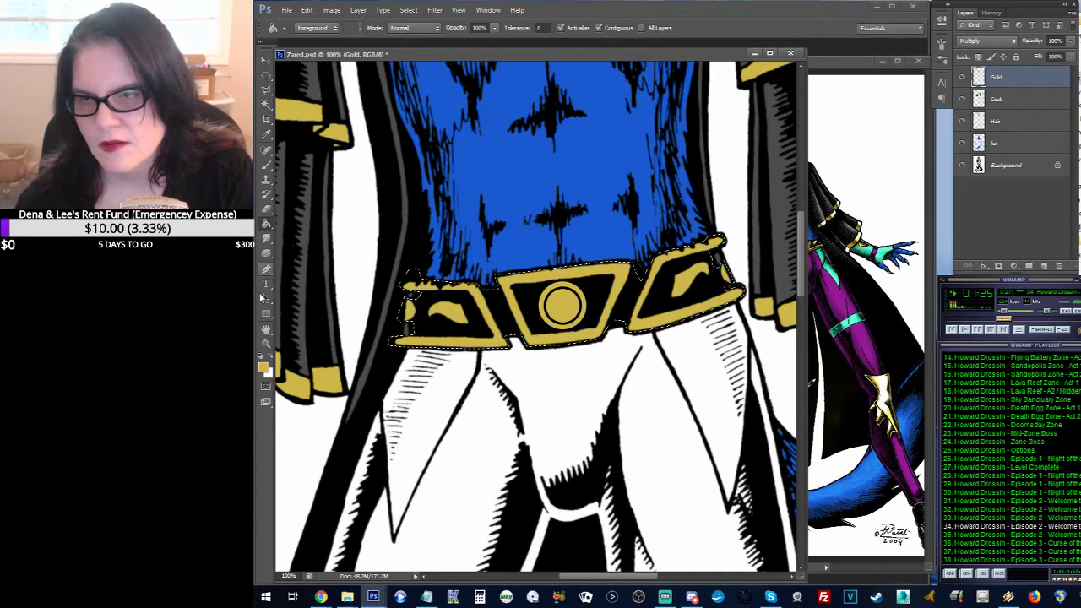
Step: Select the inner circle of the belt buckle with an elliptical marquee, delete its gold fill and deselect
{"action": "left_click", "coordinate": [266, 343]}
{"action": "left_click", "coordinate": [583, 304]}
{"action": "left_click", "coordinate": [582, 304]}
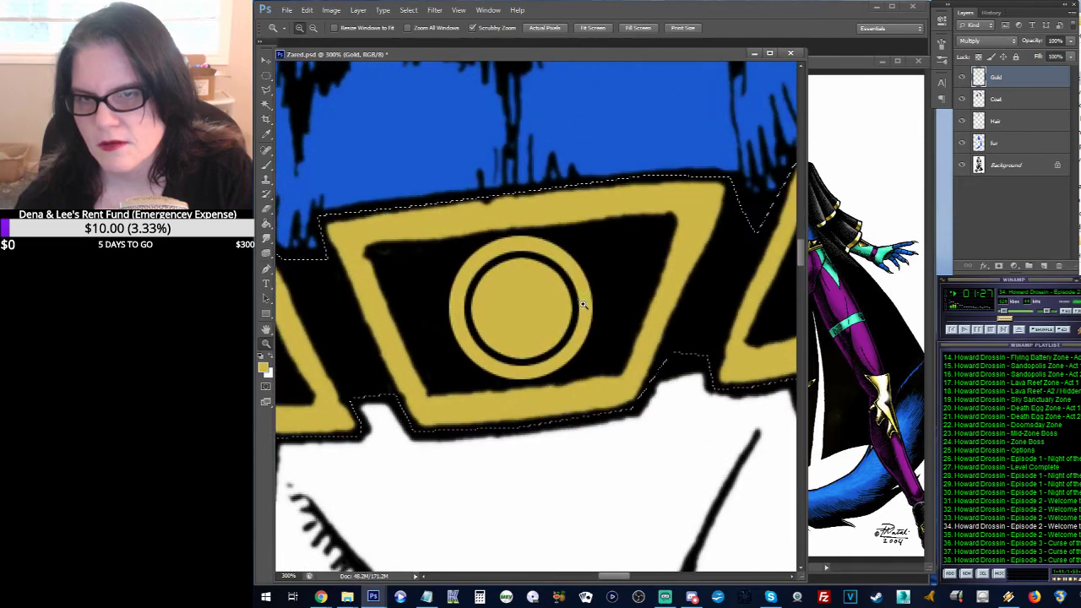
{"action": "key", "text": "m"}
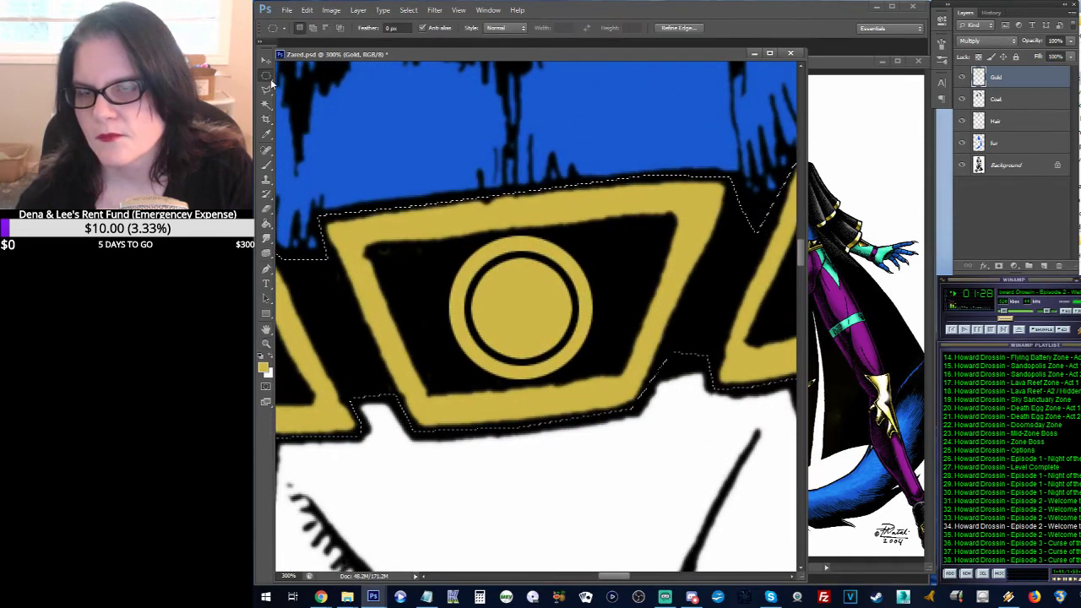
{"action": "left_click", "coordinate": [453, 255]}
{"action": "left_click_drag", "start_coordinate": [456, 255], "coordinate": [604, 361]}
{"action": "left_click_drag", "start_coordinate": [532, 314], "coordinate": [542, 314]}
{"action": "key", "text": "Delete"}
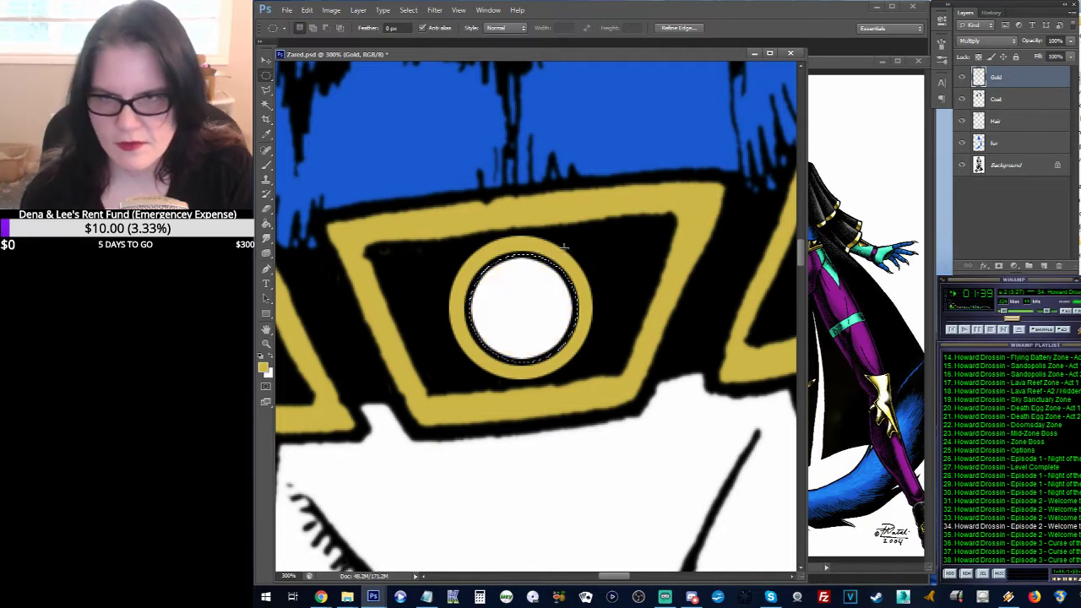
{"action": "key", "text": "ctrl+d"}
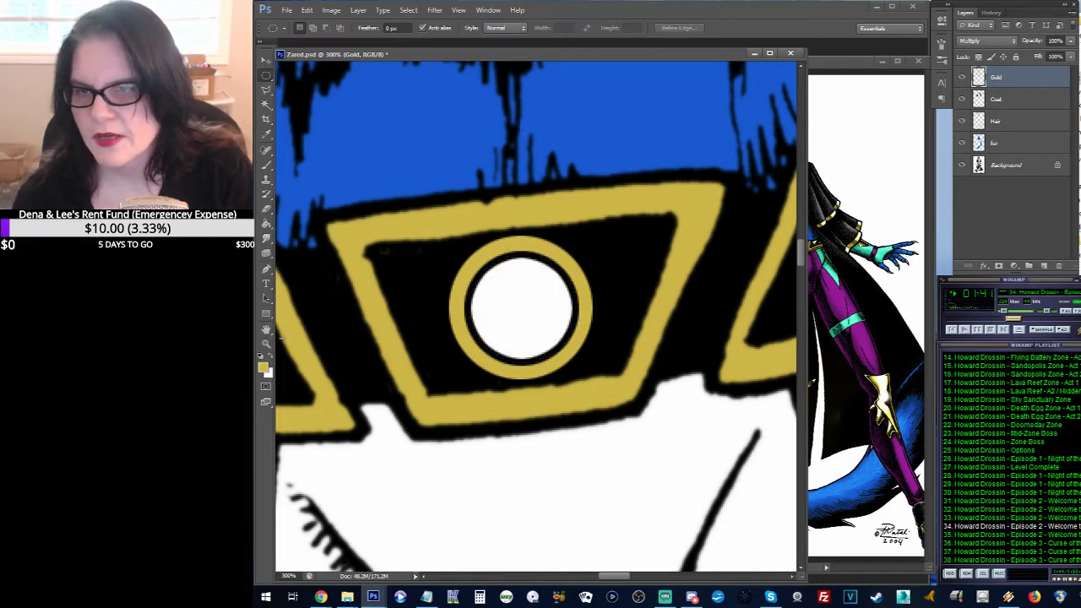
Step: Examine the whole figure in Zared.psd against the Zared1.jpg reference to find the parts that still need color
{"action": "left_click", "coordinate": [265, 344]}
{"action": "left_click", "coordinate": [664, 173], "text": "alt"}
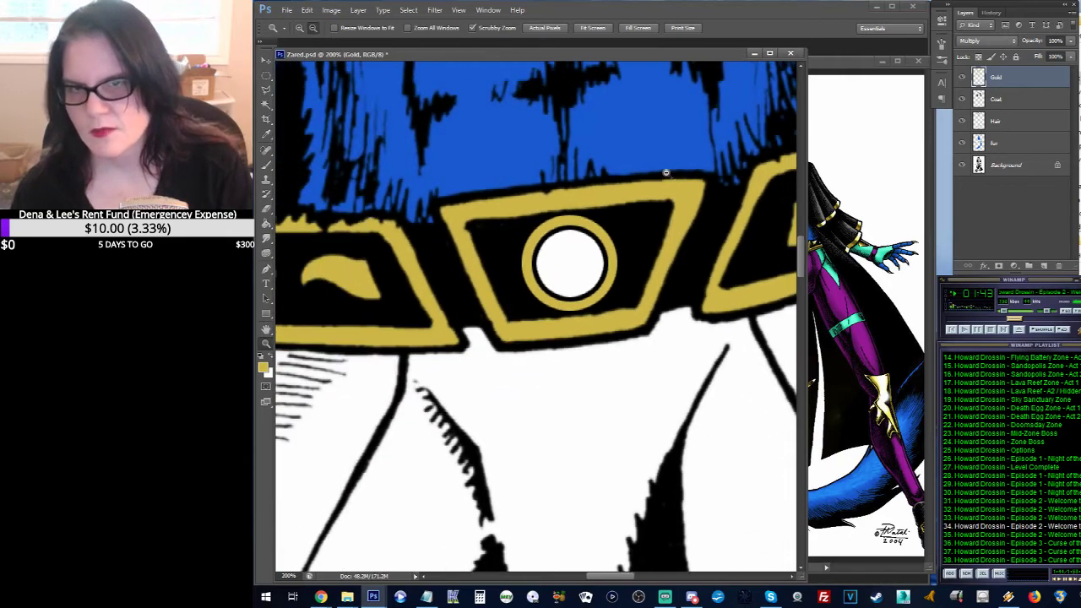
{"action": "left_click_drag", "start_coordinate": [665, 173], "coordinate": [616, 177]}
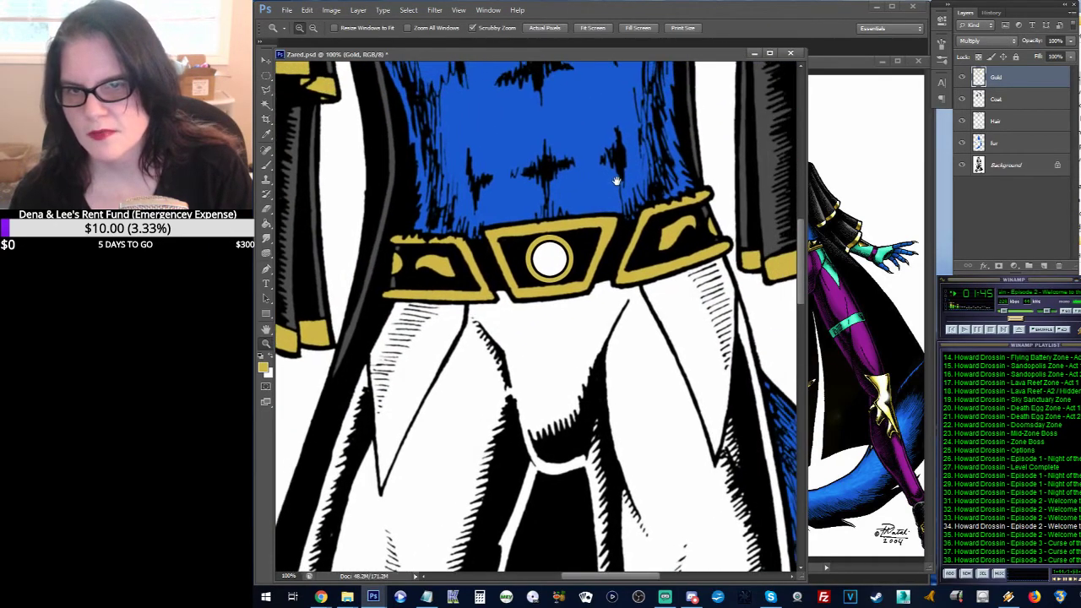
{"action": "left_click", "coordinate": [612, 225], "text": "alt"}
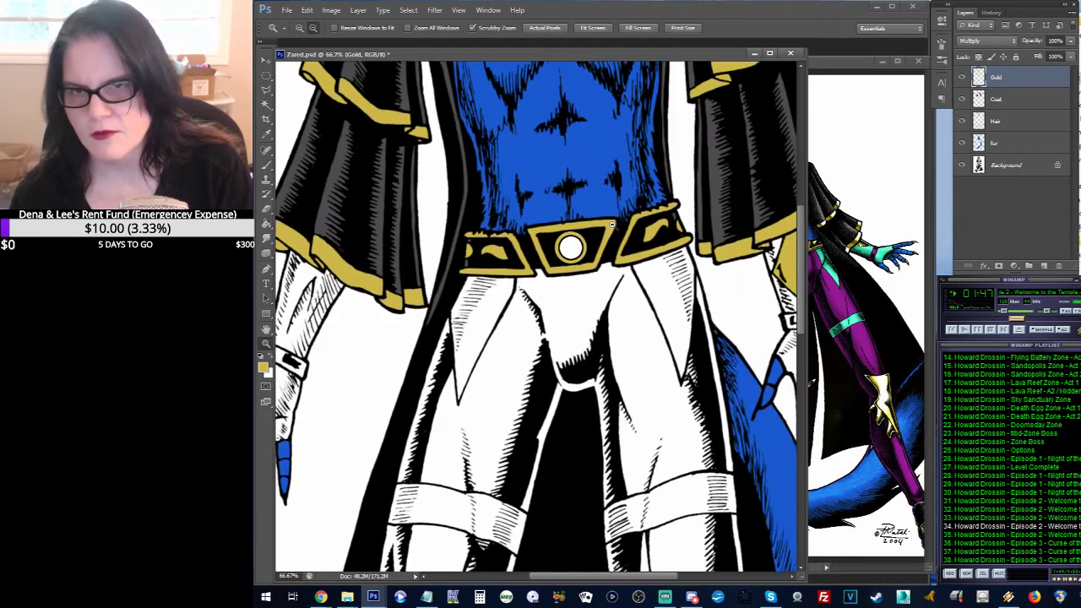
{"action": "left_click", "coordinate": [612, 225], "text": "alt"}
{"action": "left_click", "coordinate": [609, 222], "text": "alt"}
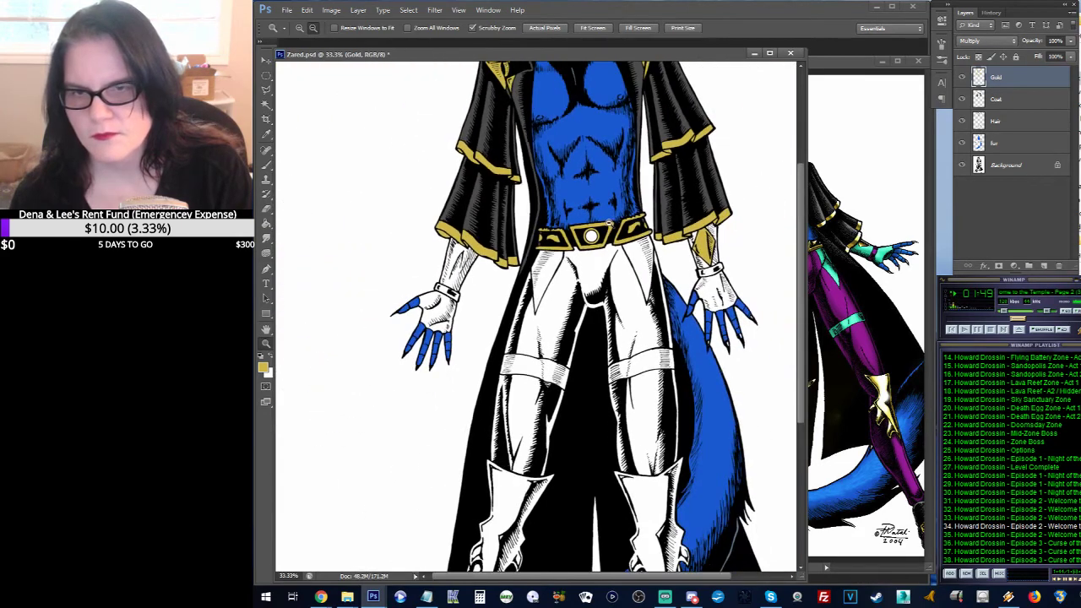
{"action": "left_click_drag", "start_coordinate": [607, 222], "coordinate": [520, 45]}
{"action": "left_click", "coordinate": [819, 63]}
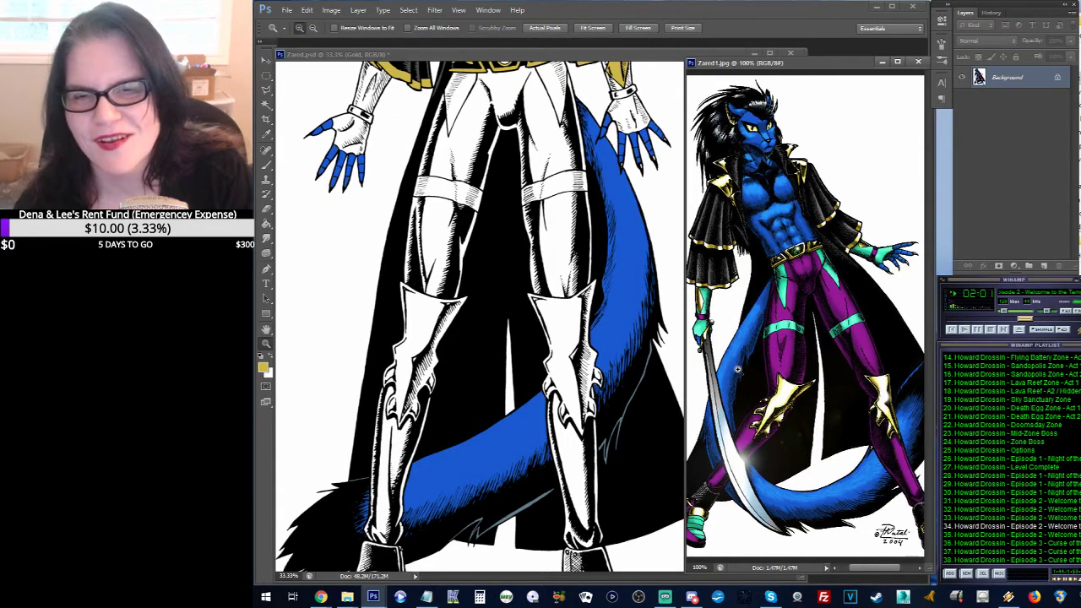
{"action": "left_click", "coordinate": [611, 56]}
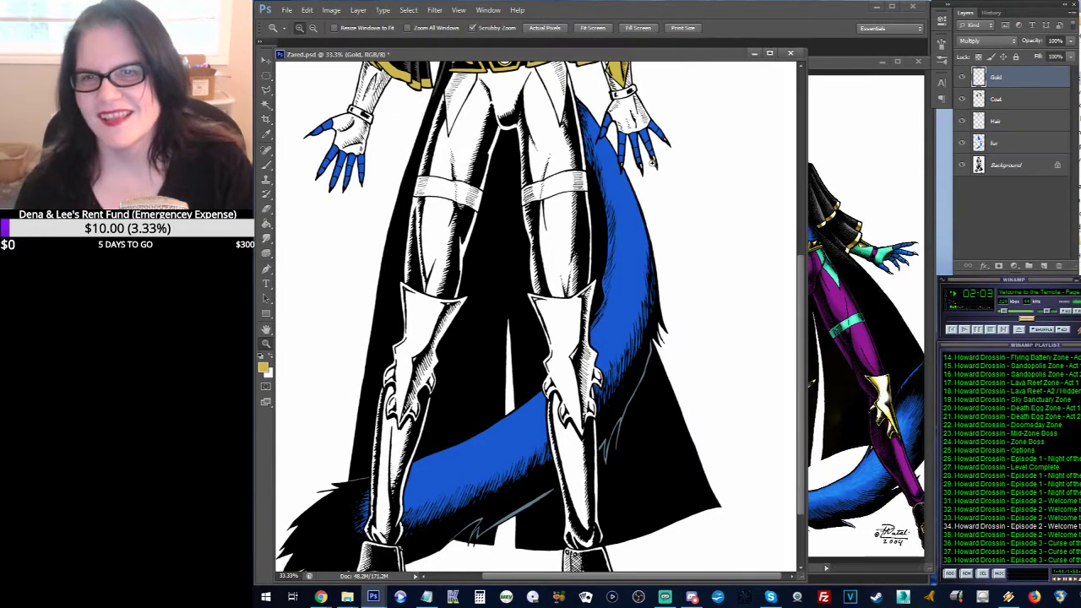
{"action": "scroll", "coordinate": [417, 201], "scroll_direction": "up", "scroll_amount": 5}
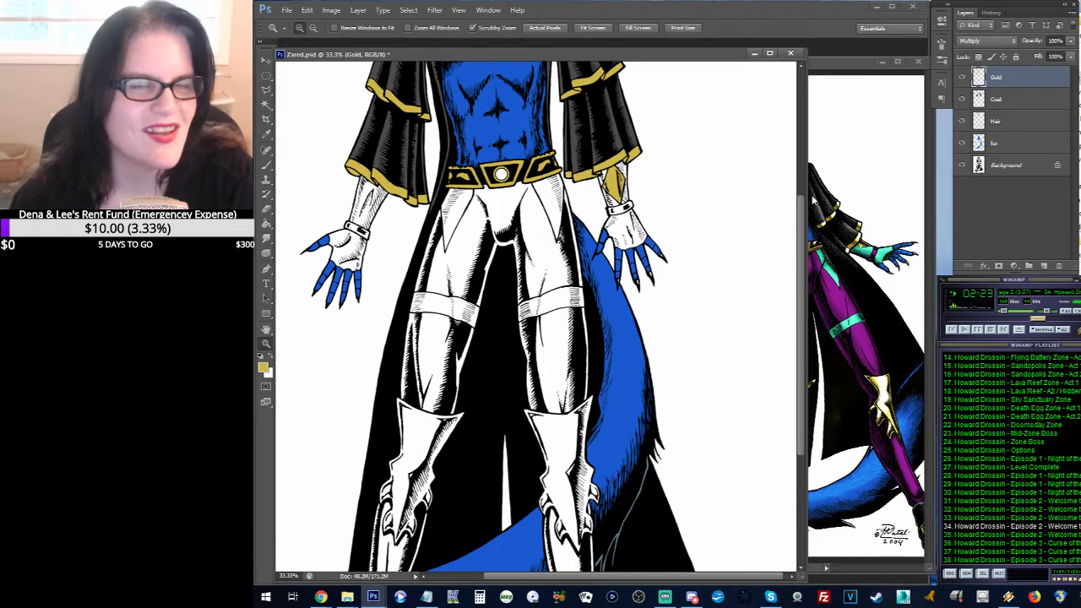
{"action": "left_click_drag", "start_coordinate": [802, 245], "coordinate": [806, 122]}
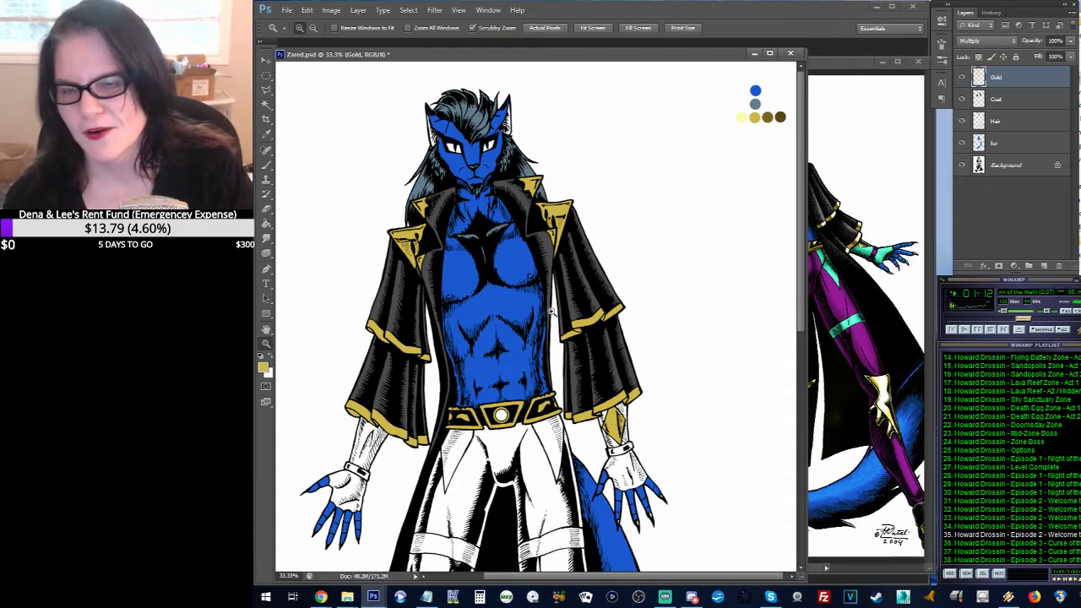
Step: Start a polygonal lasso around the knee guard at the picture's left, tracing its upper edge from one pointed corner to the other
{"action": "left_click_drag", "start_coordinate": [585, 363], "coordinate": [600, 325]}
{"action": "left_click_drag", "start_coordinate": [626, 193], "coordinate": [613, 175]}
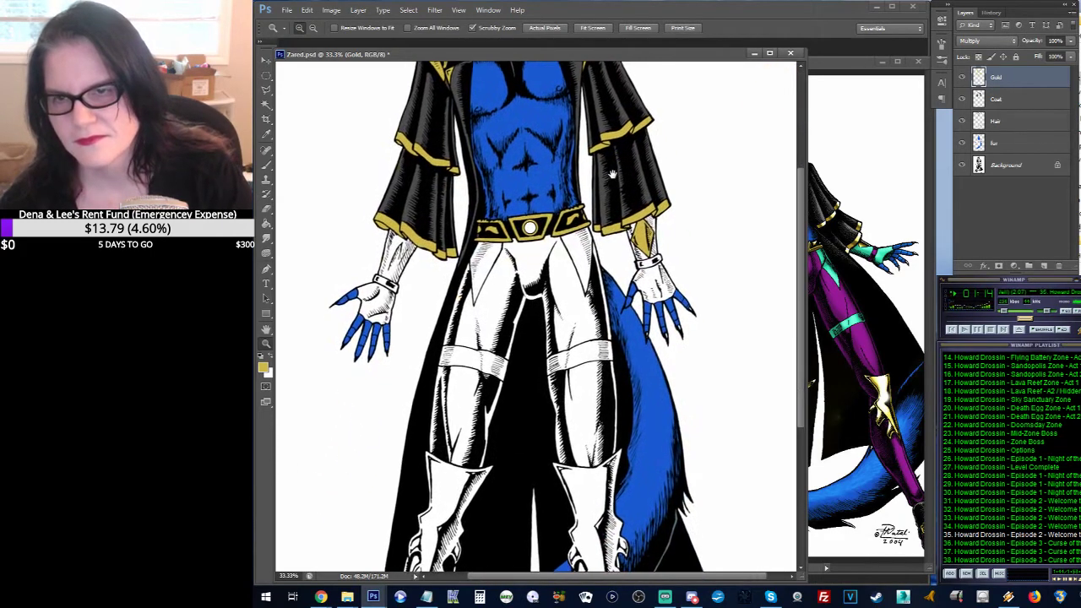
{"action": "left_click_drag", "start_coordinate": [609, 232], "coordinate": [572, 254]}
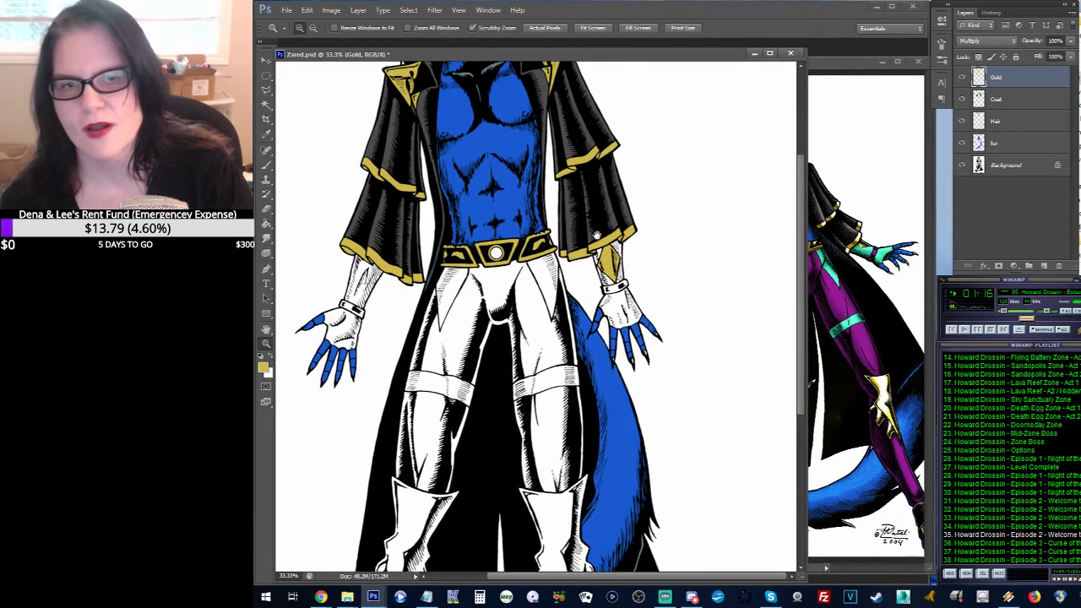
{"action": "left_click_drag", "start_coordinate": [647, 326], "coordinate": [655, 173]}
{"action": "left_click_drag", "start_coordinate": [619, 213], "coordinate": [635, 105]}
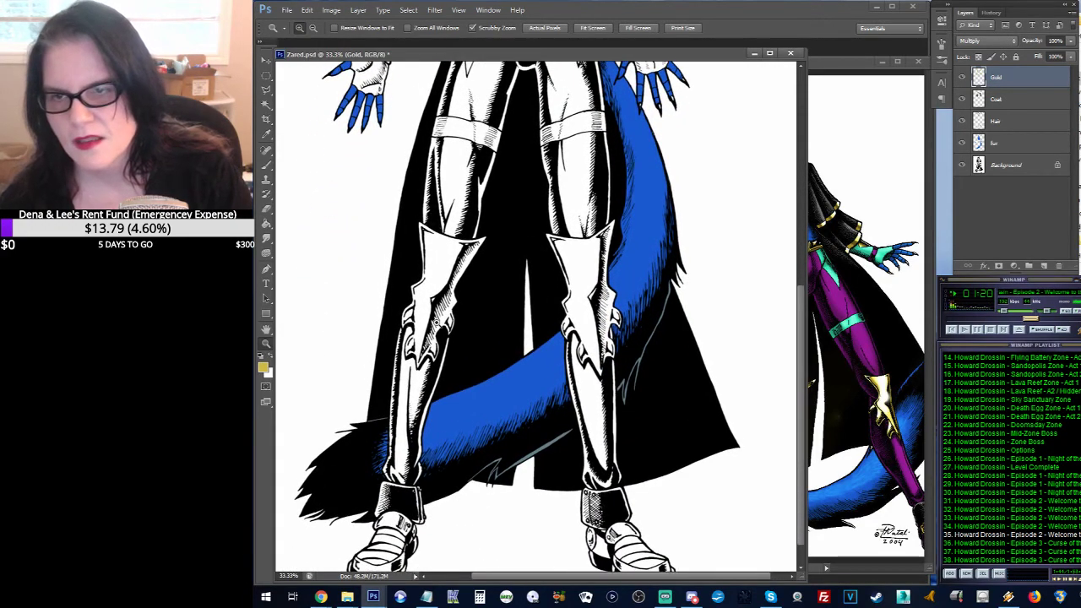
{"action": "scroll", "coordinate": [495, 317], "scroll_direction": "up", "scroll_amount": 2}
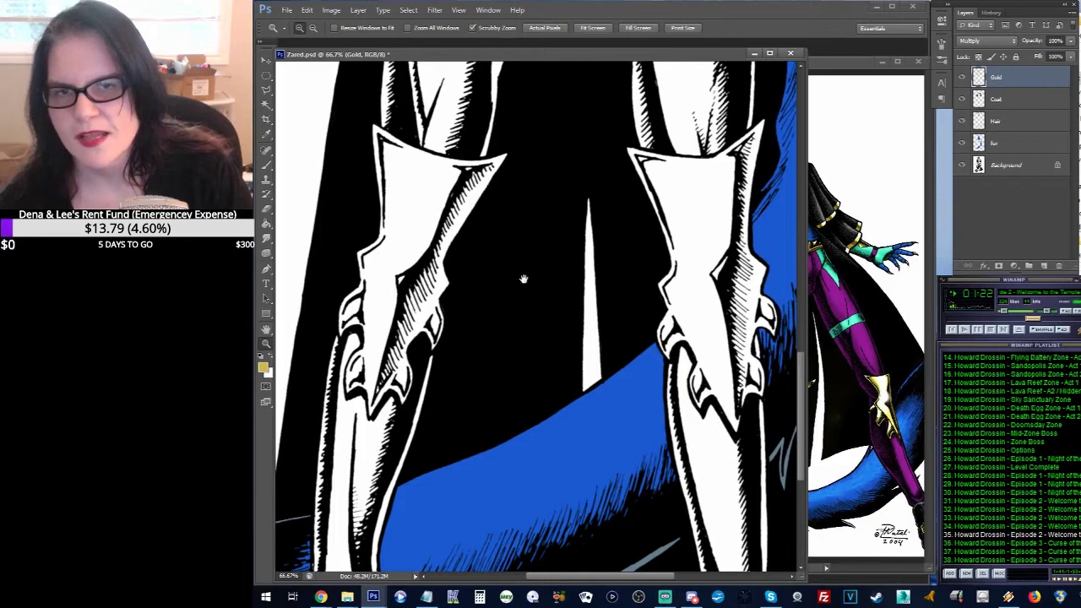
{"action": "left_click_drag", "start_coordinate": [523, 278], "coordinate": [514, 307]}
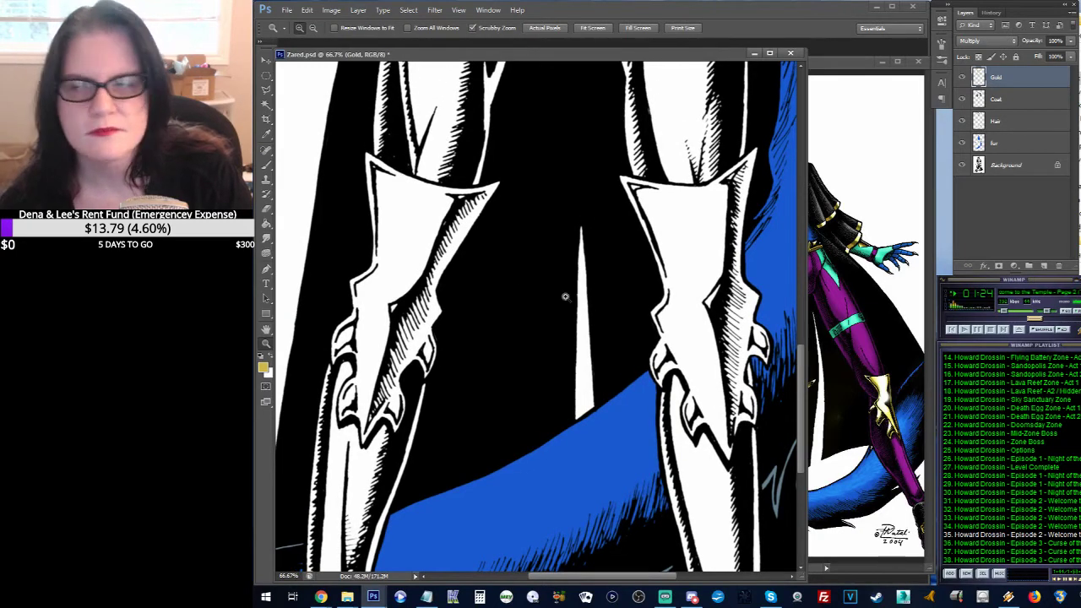
{"action": "left_click", "coordinate": [265, 89]}
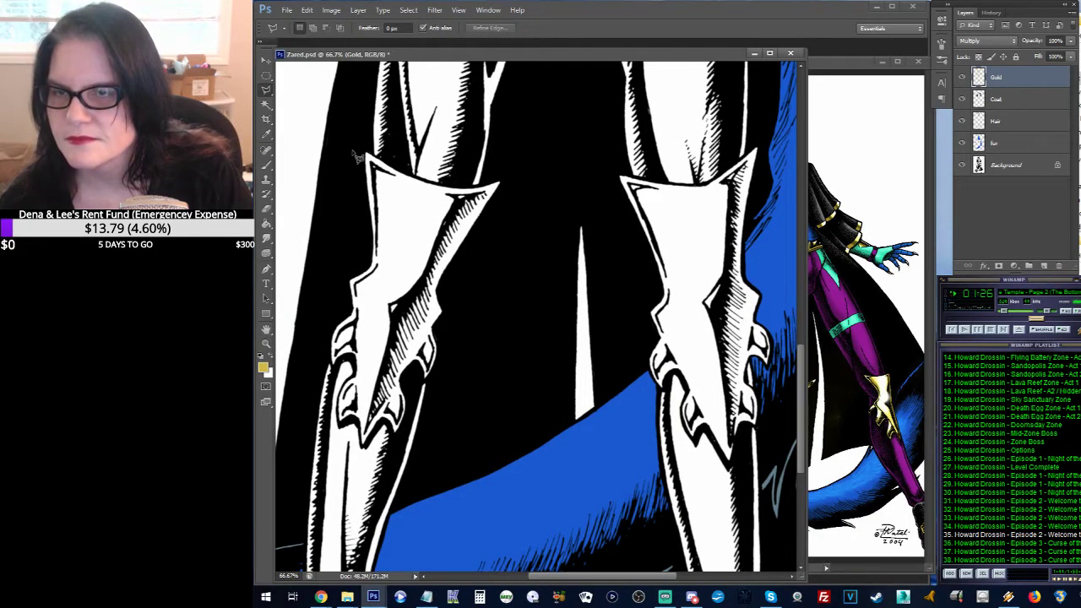
{"action": "left_click", "coordinate": [353, 151]}
{"action": "left_click", "coordinate": [364, 145]}
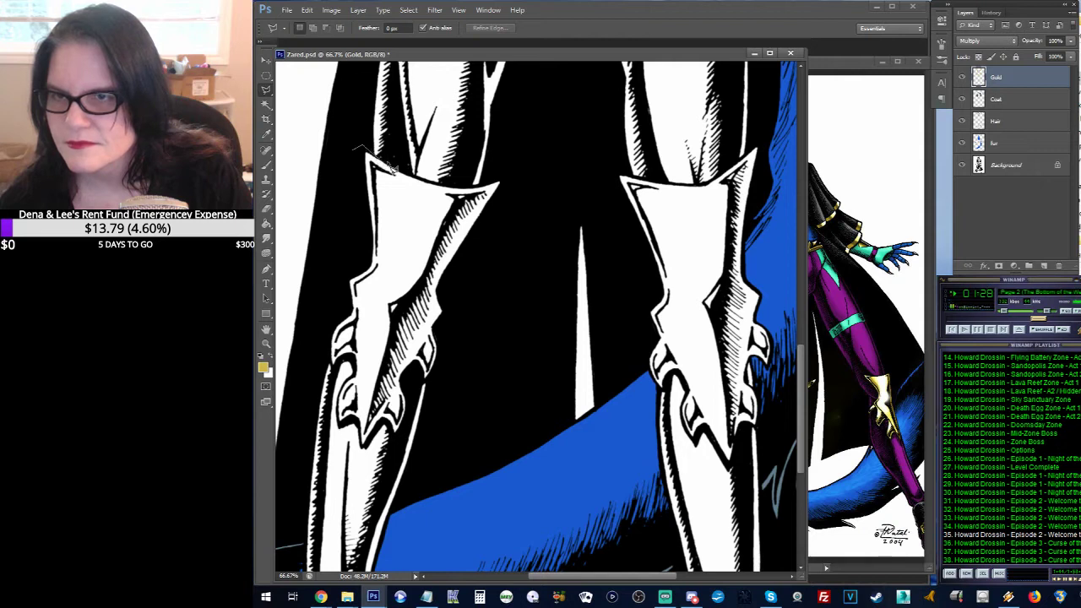
{"action": "left_click", "coordinate": [417, 183]}
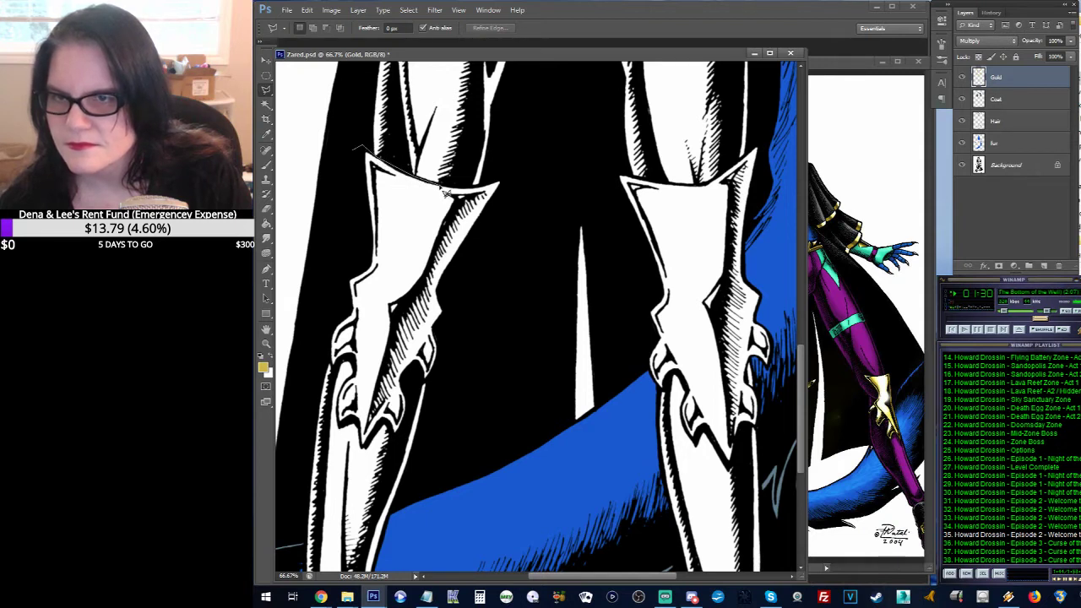
{"action": "left_click", "coordinate": [507, 178]}
Step: Trace around the left knee guard's spiked lower end, close the selection and fill it with the gold foreground color on the Gold layer
{"action": "left_click", "coordinate": [466, 316]}
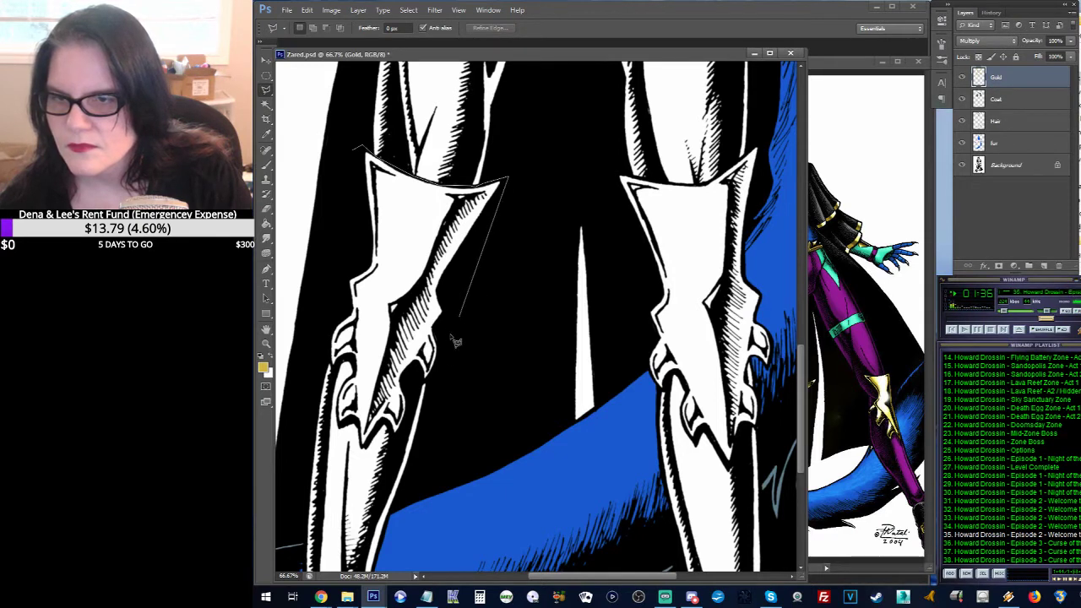
{"action": "left_click", "coordinate": [428, 385]}
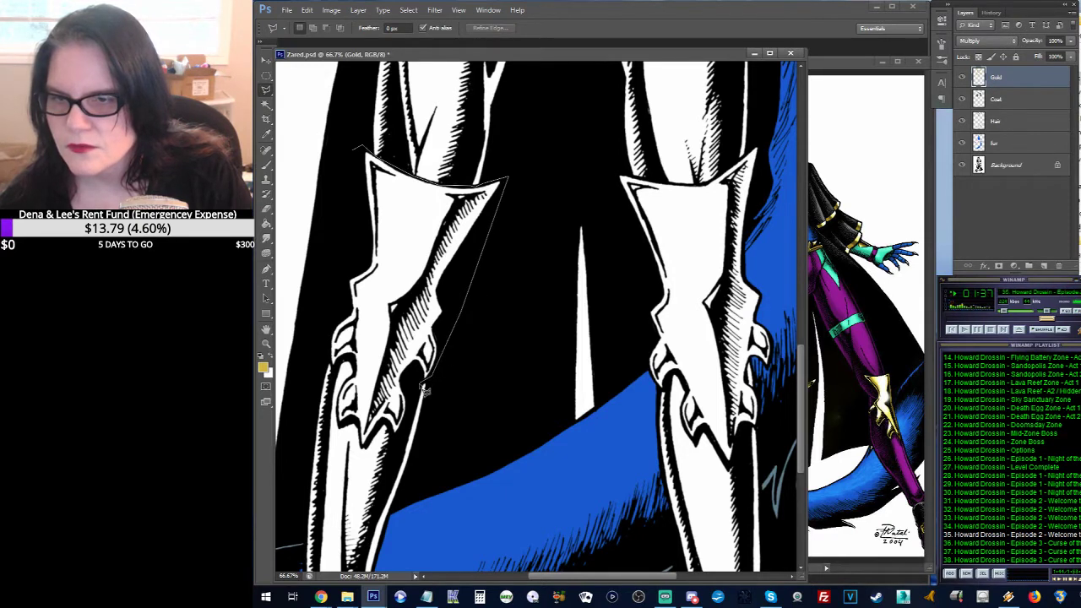
{"action": "left_click", "coordinate": [393, 429]}
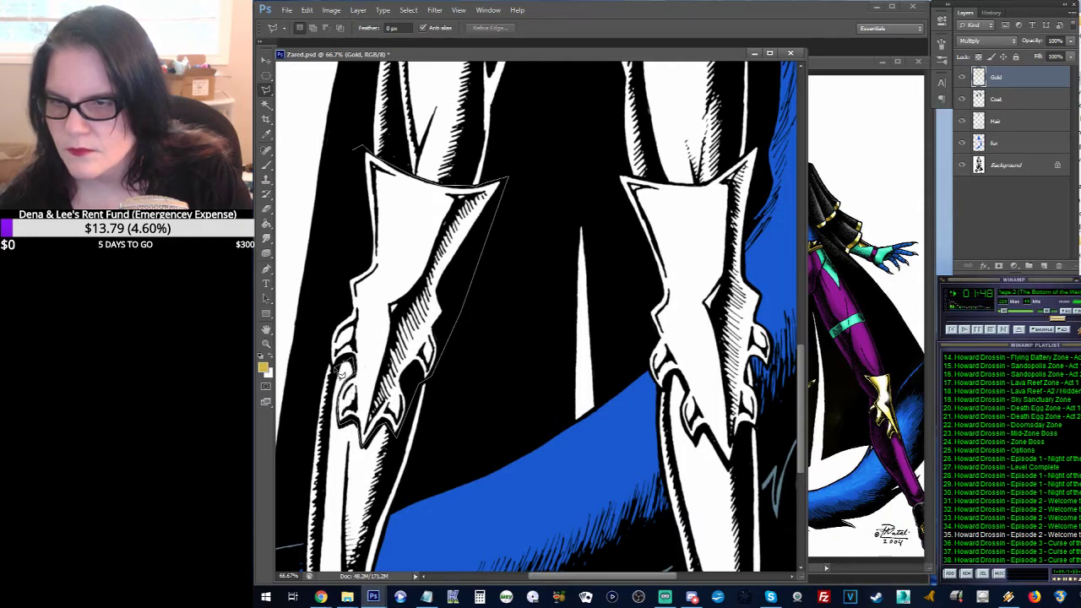
{"action": "left_click", "coordinate": [354, 150]}
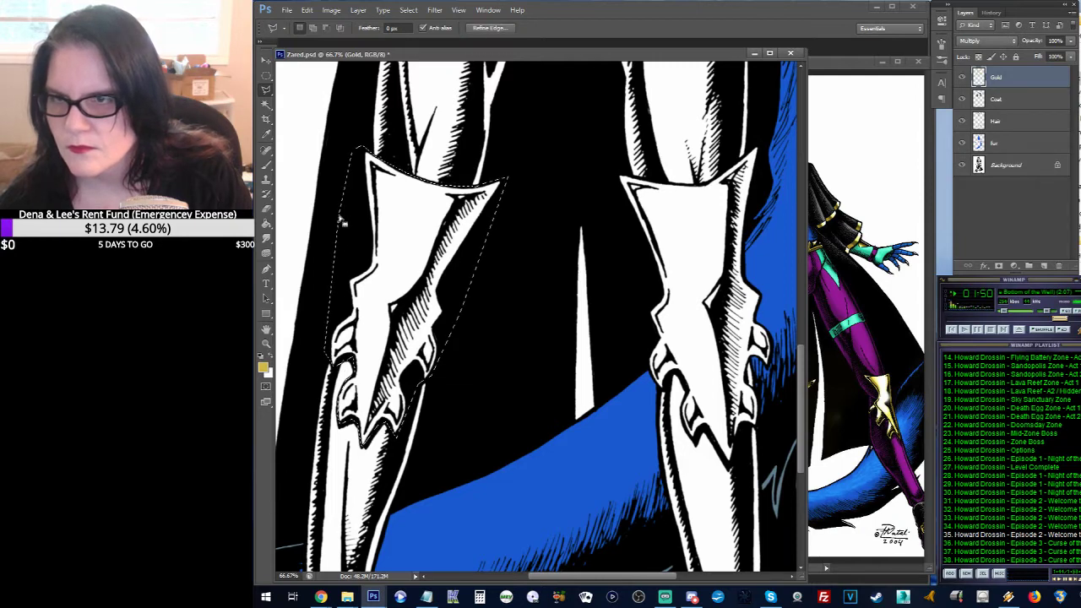
{"action": "left_click", "coordinate": [263, 225]}
{"action": "left_click", "coordinate": [397, 232]}
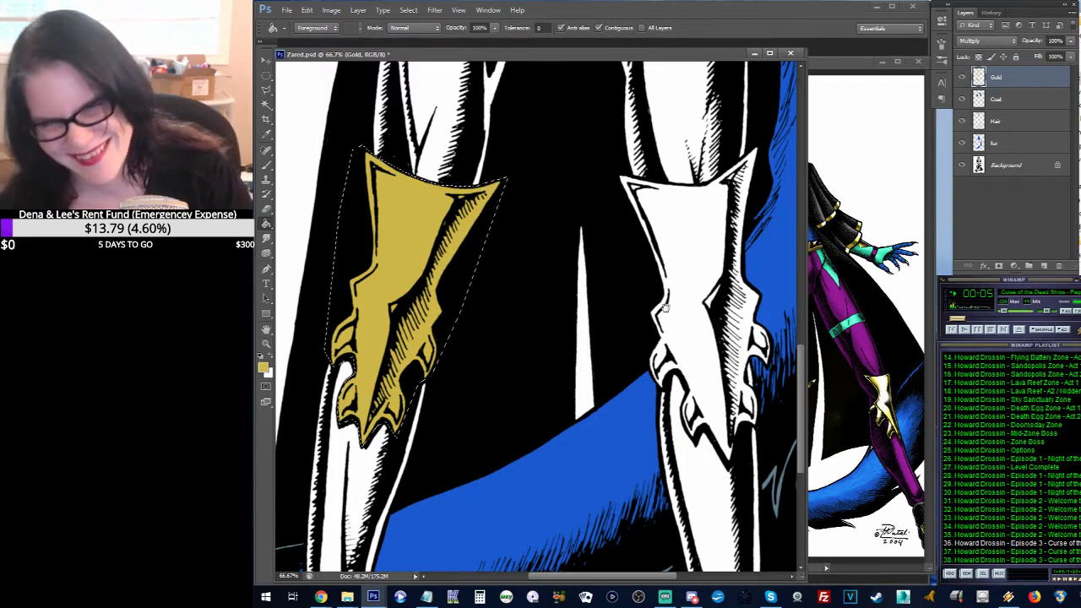
Step: Start a polygonal lasso around the knee guard at the picture's right, tracing its upper edge to the pointed outer corner
{"action": "scroll", "coordinate": [625, 314], "scroll_direction": "right", "scroll_amount": 5}
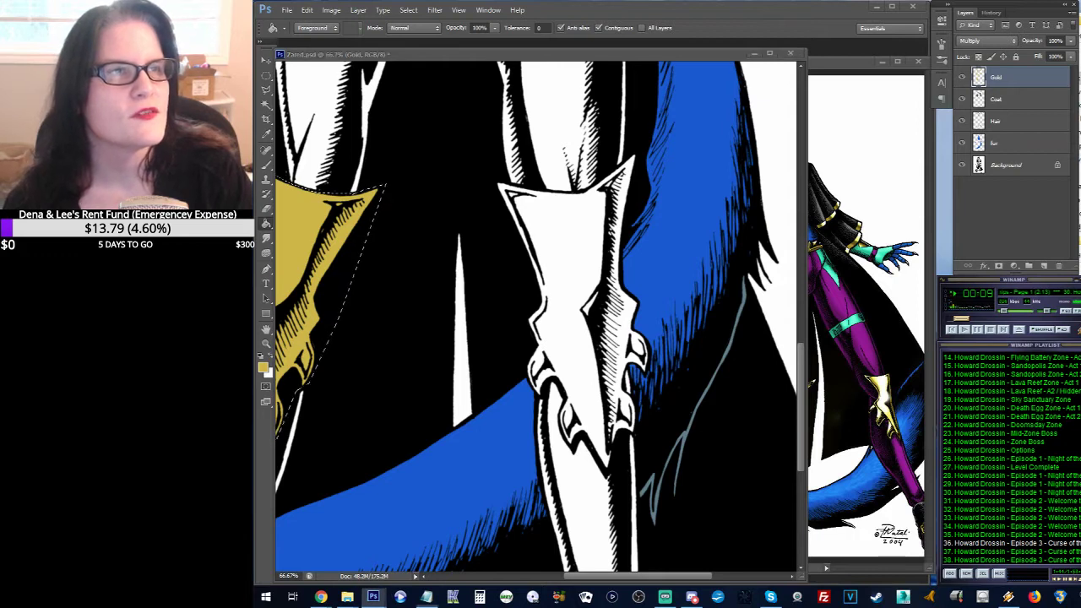
{"action": "key", "text": "alt+Tab"}
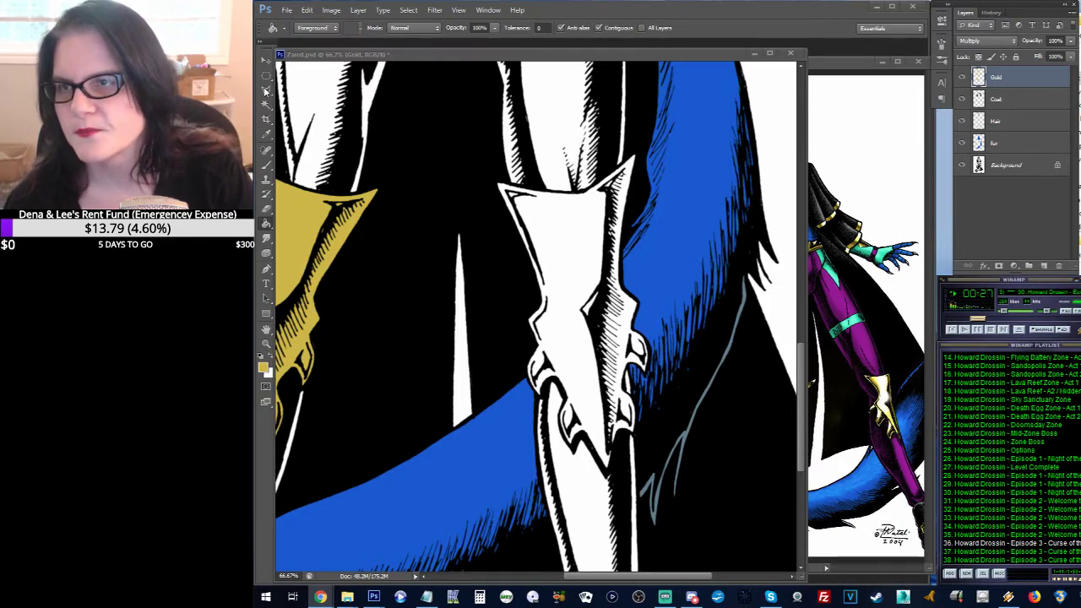
{"action": "left_click", "coordinate": [488, 184]}
{"action": "key", "text": "ctrl+d"}
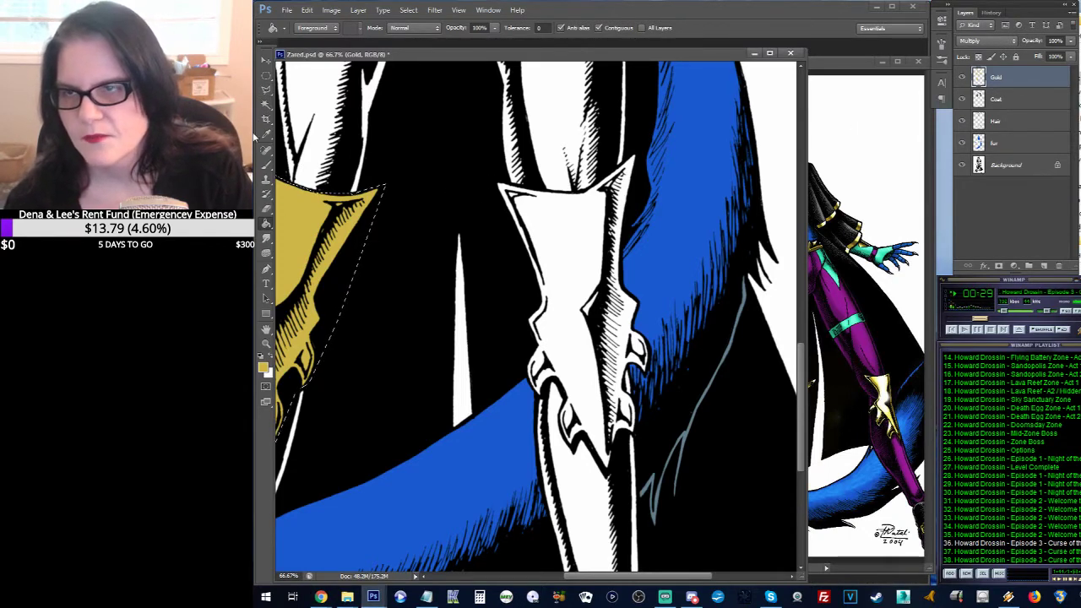
{"action": "key", "text": "l"}
{"action": "left_click", "coordinate": [490, 180]}
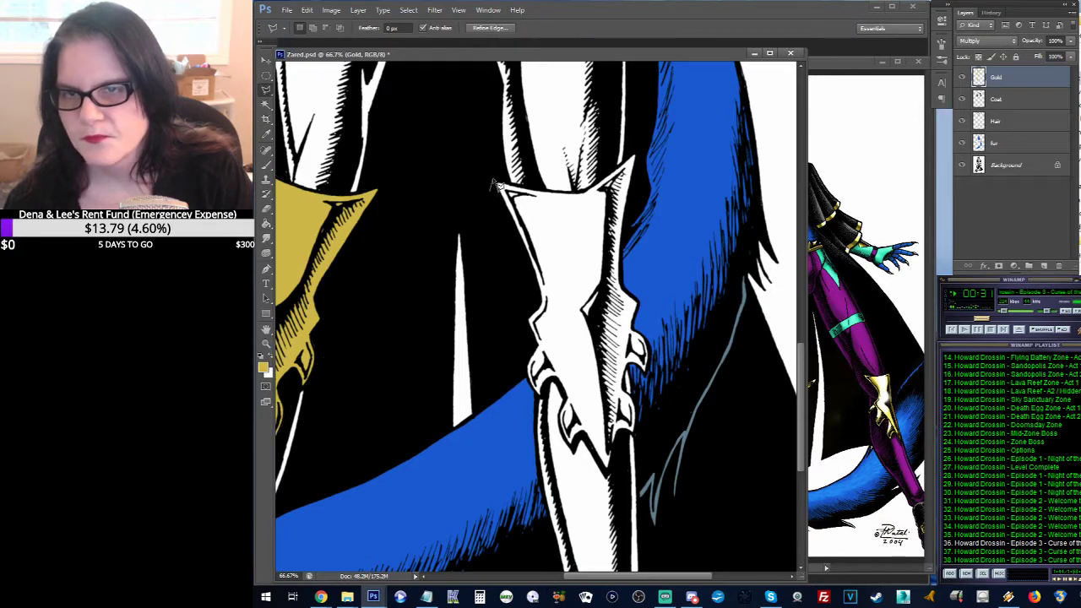
{"action": "left_click", "coordinate": [594, 194]}
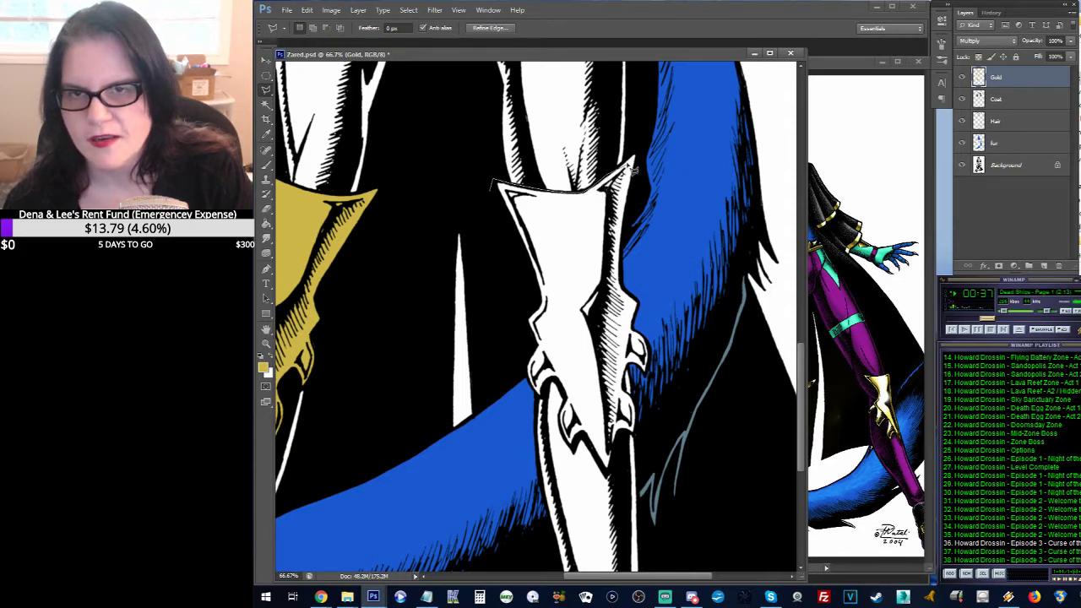
{"action": "left_click", "coordinate": [630, 159]}
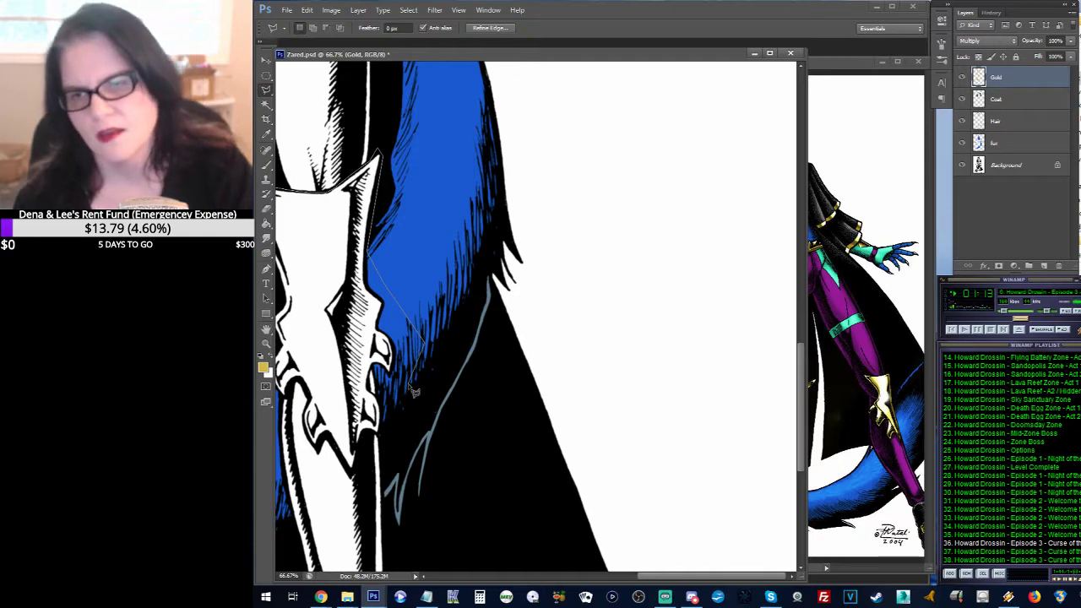
Step: Trace around the right knee guard's spiked lower end and inner side, close the selection and fill it with the gold foreground color
{"action": "left_click_drag", "start_coordinate": [414, 390], "coordinate": [593, 253]}
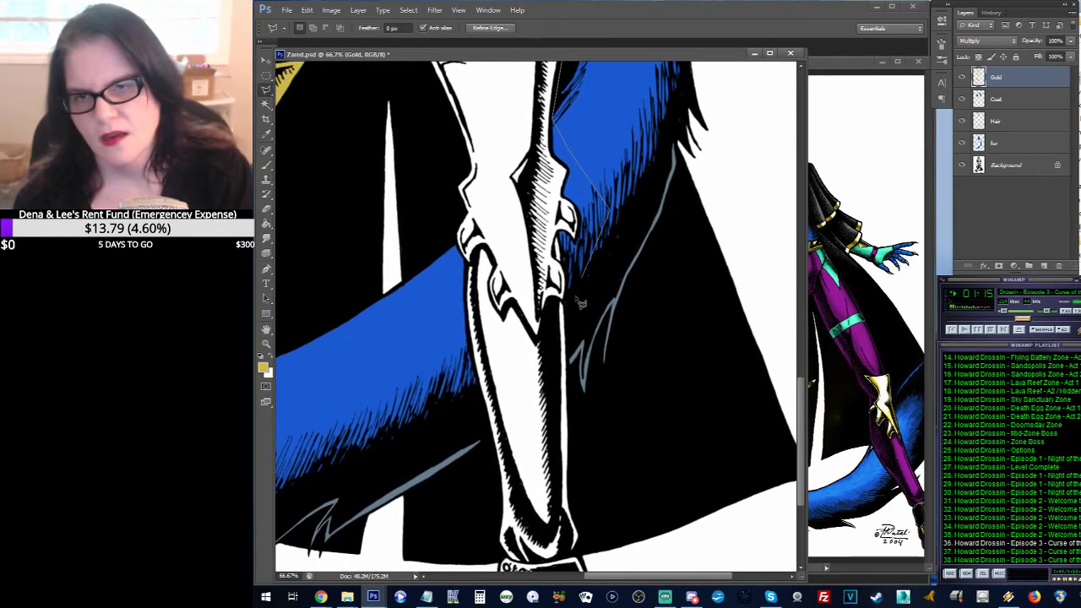
{"action": "left_click", "coordinate": [592, 250]}
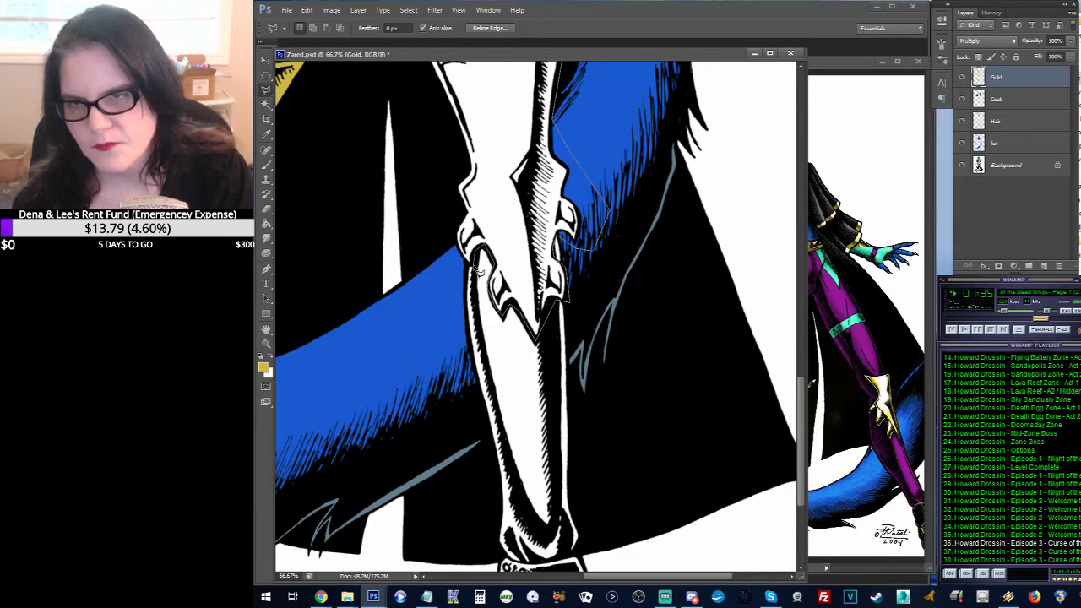
{"action": "left_click", "coordinate": [457, 246]}
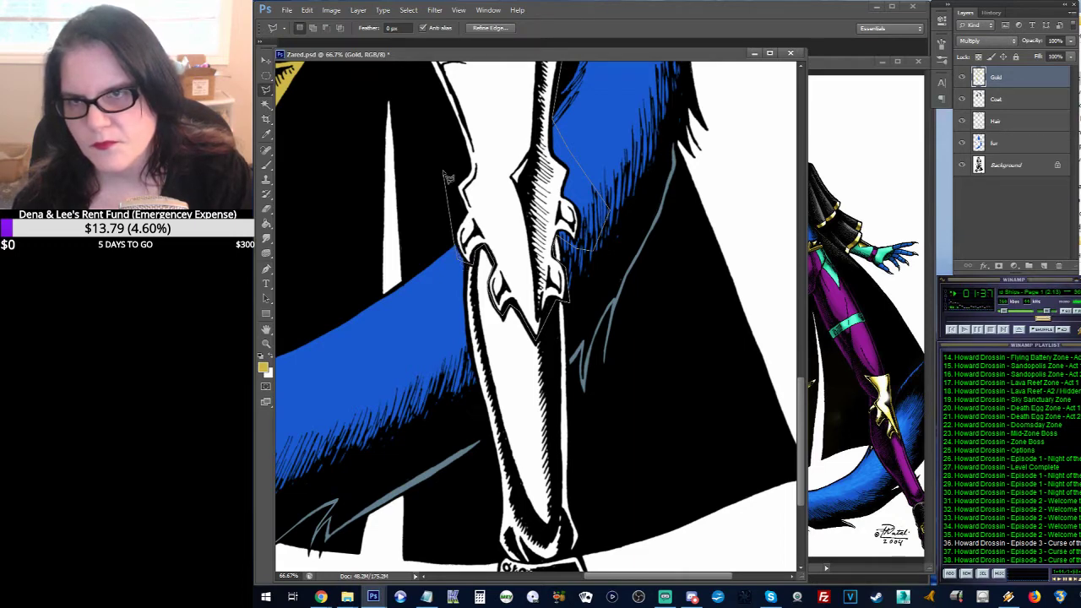
{"action": "scroll", "coordinate": [442, 171], "scroll_direction": "up", "scroll_amount": 3}
{"action": "double_click", "coordinate": [463, 290]}
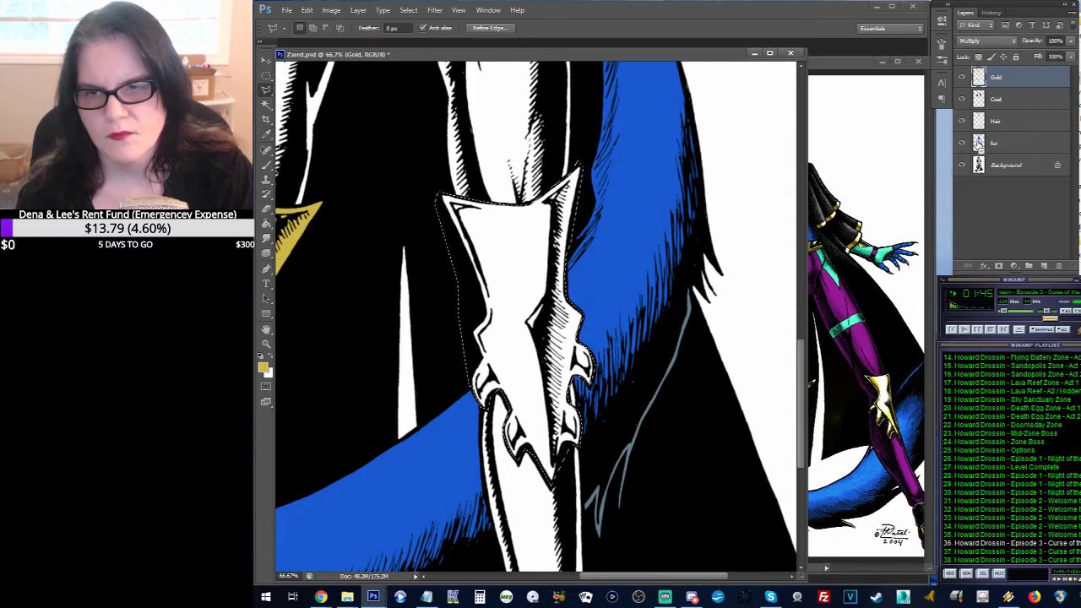
{"action": "left_click", "coordinate": [267, 225]}
{"action": "left_click", "coordinate": [486, 233]}
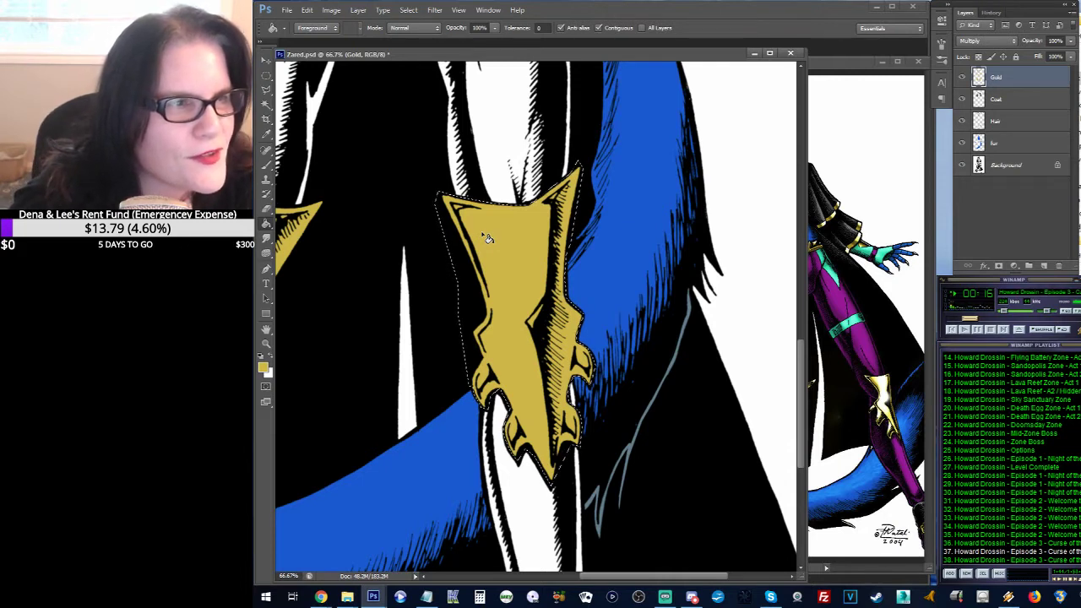
{"action": "left_click", "coordinate": [1004, 313]}
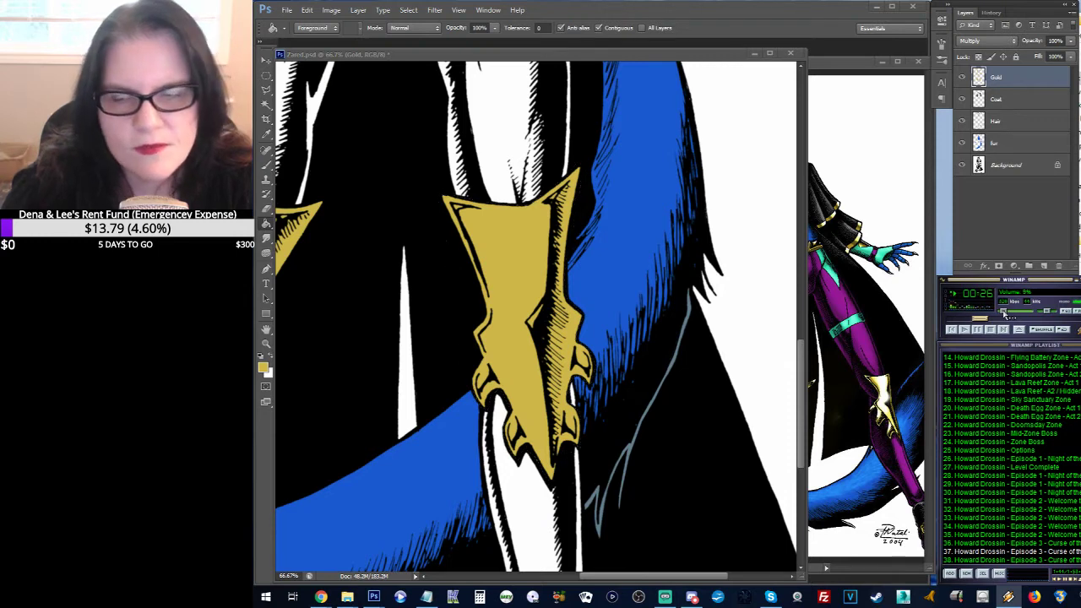
{"action": "left_click", "coordinate": [722, 56]}
{"action": "key", "text": "ctrl+d"}
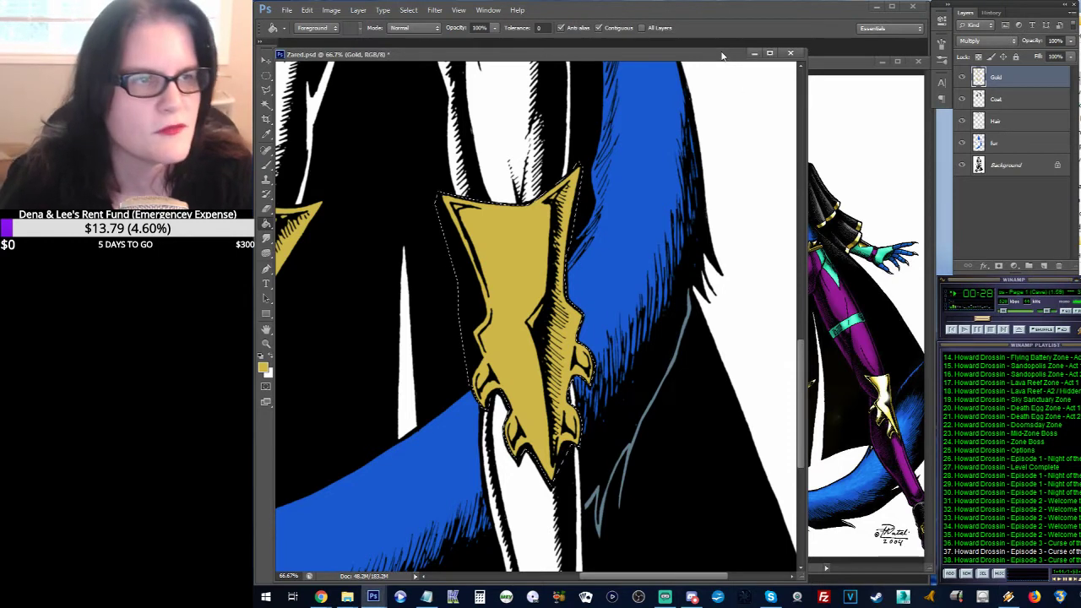
{"action": "key", "text": "ctrl+shift+d"}
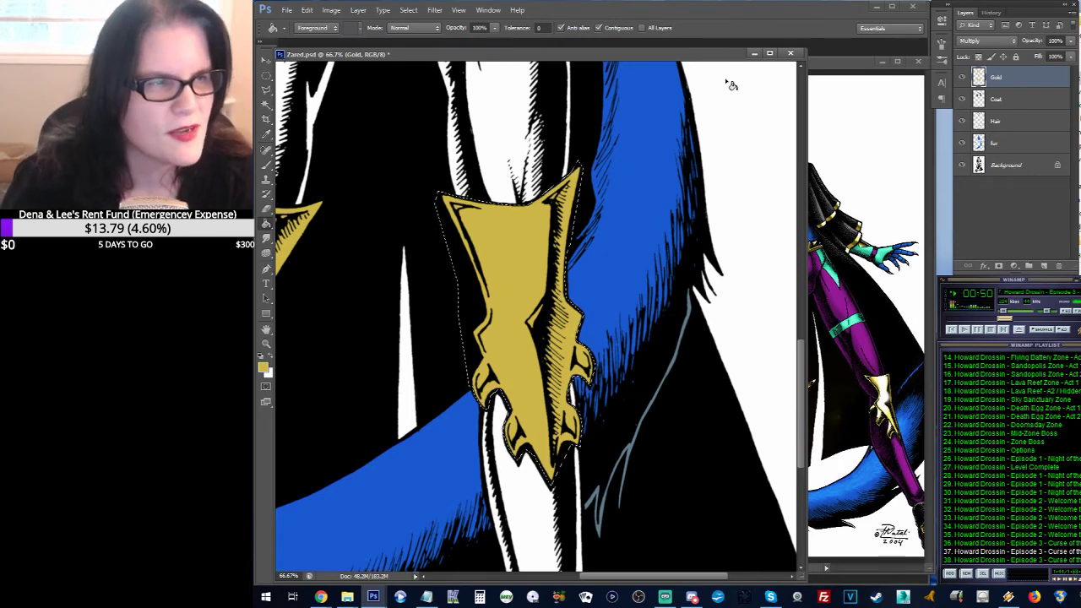
{"action": "key", "text": "alt+Tab"}
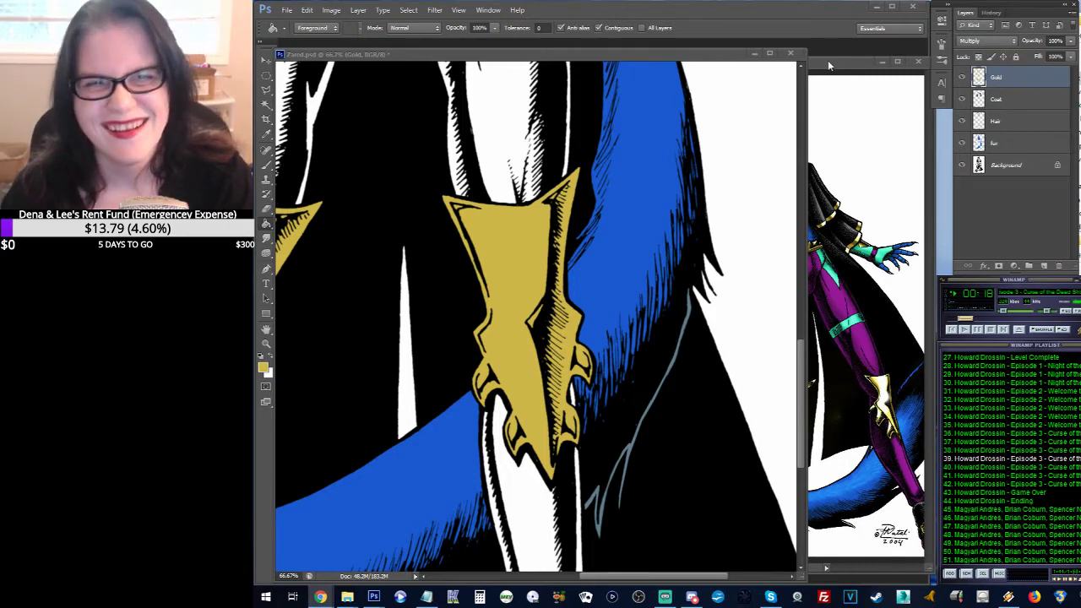
Step: Examine the boot's gold band and shoe colors up close in Zared1.jpg, and return to Zared.psd
{"action": "left_click_drag", "start_coordinate": [828, 65], "coordinate": [706, 65]}
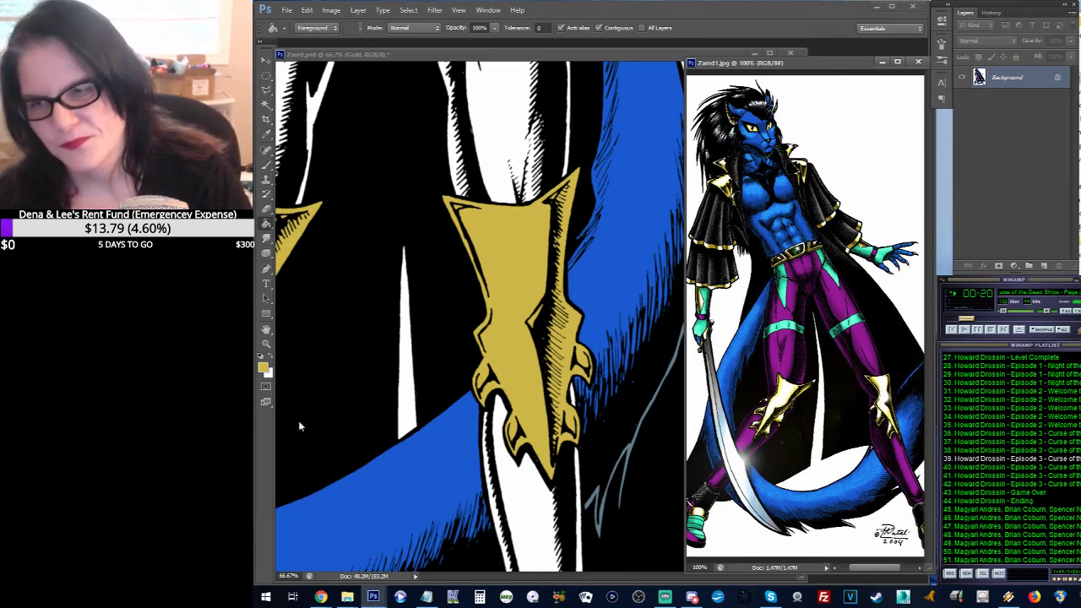
{"action": "left_click", "coordinate": [266, 343]}
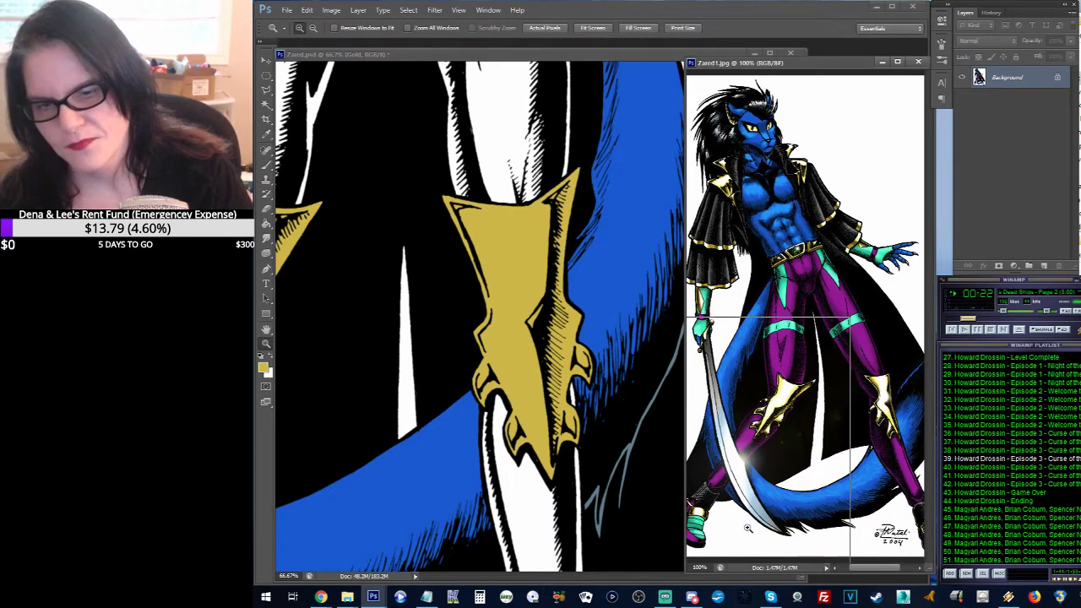
{"action": "left_click", "coordinate": [747, 527]}
{"action": "left_click_drag", "start_coordinate": [771, 441], "coordinate": [900, 381]}
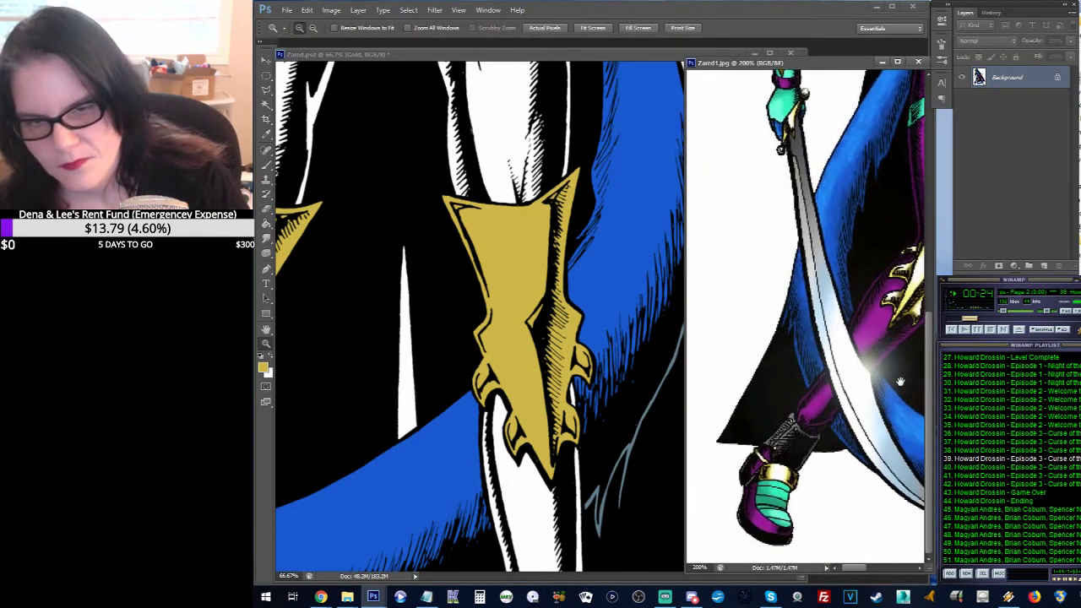
{"action": "left_click", "coordinate": [775, 461]}
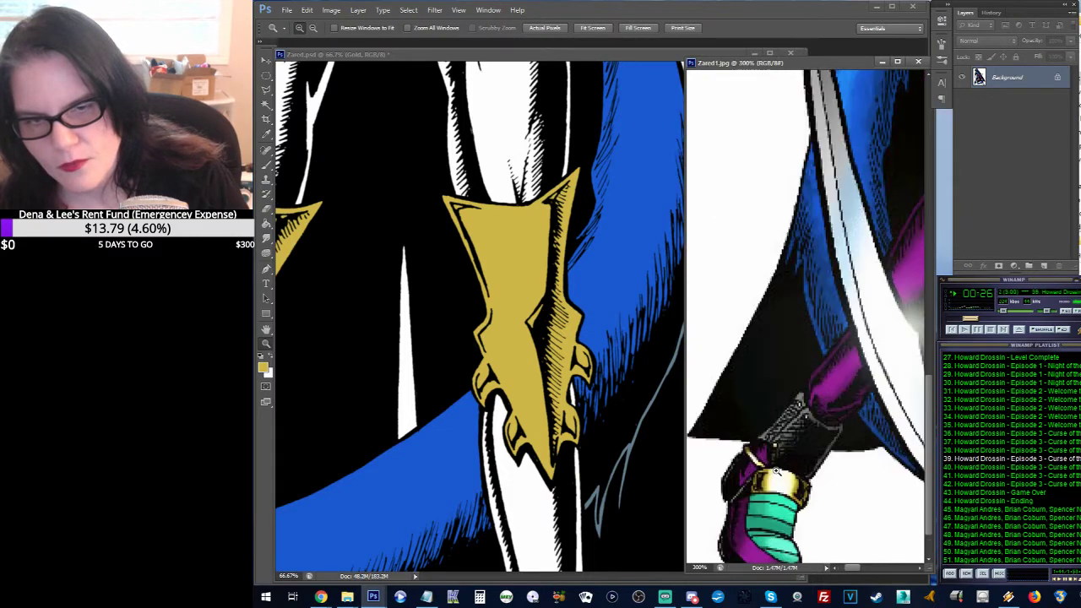
{"action": "mouse_move", "coordinate": [870, 424]}
{"action": "left_mouse_down"}
{"action": "mouse_move", "coordinate": [852, 338]}
{"action": "mouse_move", "coordinate": [849, 410]}
{"action": "mouse_move", "coordinate": [813, 410]}
{"action": "mouse_move", "coordinate": [729, 376]}
{"action": "mouse_move", "coordinate": [855, 391]}
{"action": "left_mouse_up"}
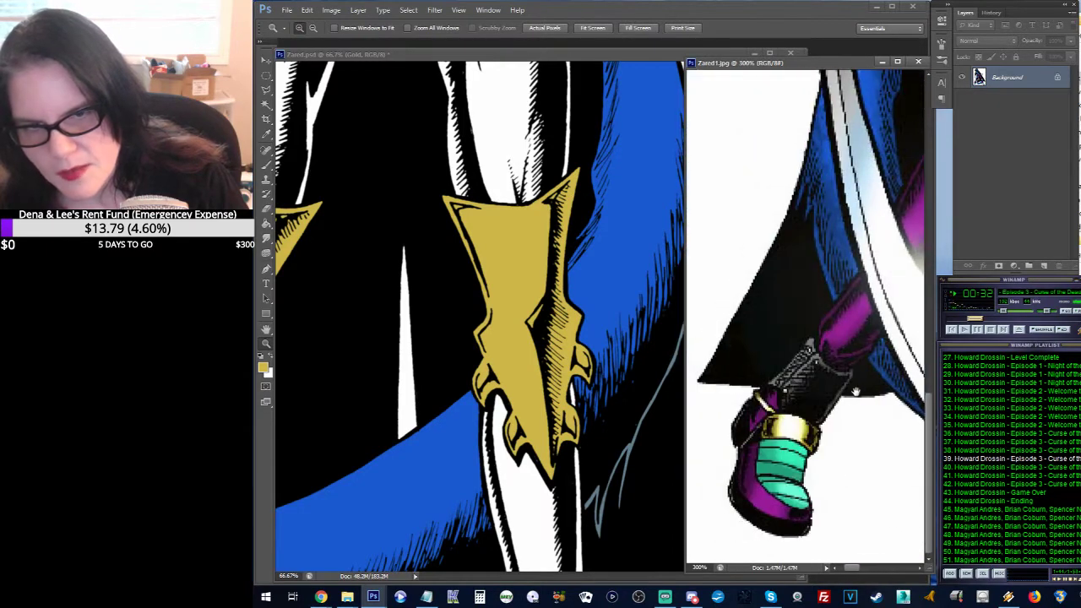
{"action": "scroll", "coordinate": [794, 390], "scroll_direction": "up", "scroll_amount": 1}
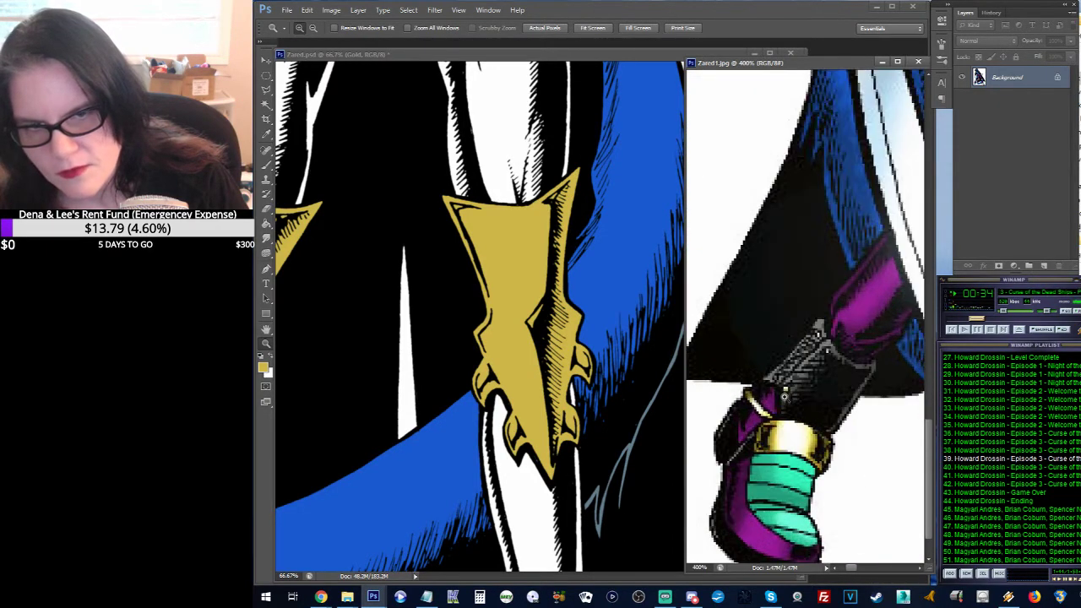
{"action": "left_click", "coordinate": [355, 55]}
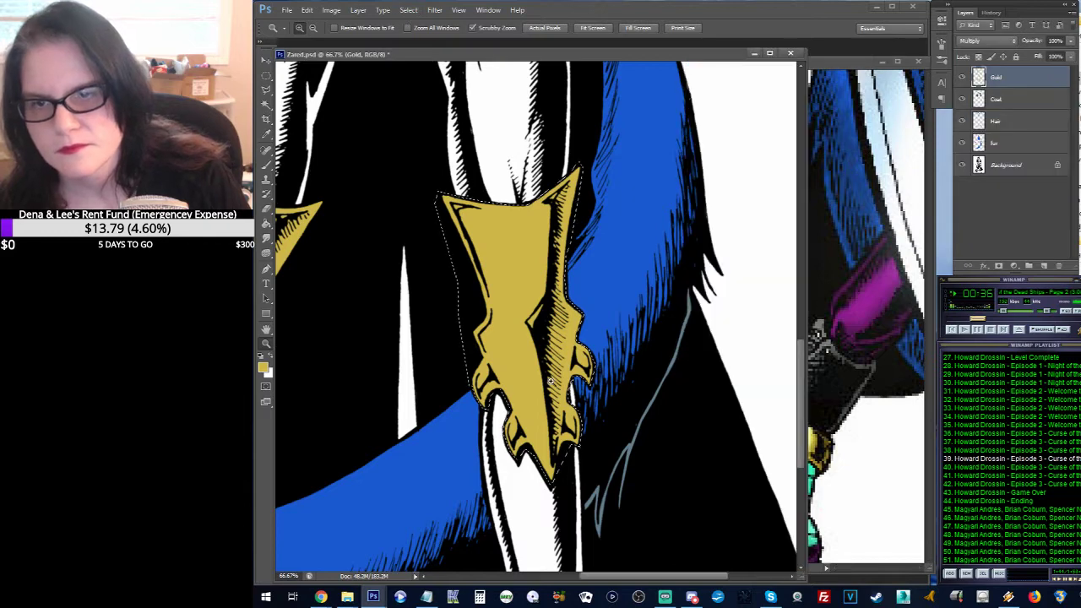
Step: Narrow the Zared.psd window and place it beside Zared1.jpg so the inked left boot sits next to the reference boot
{"action": "left_click_drag", "start_coordinate": [579, 275], "coordinate": [584, 263]}
{"action": "scroll", "coordinate": [585, 264], "scroll_direction": "down", "scroll_amount": 5}
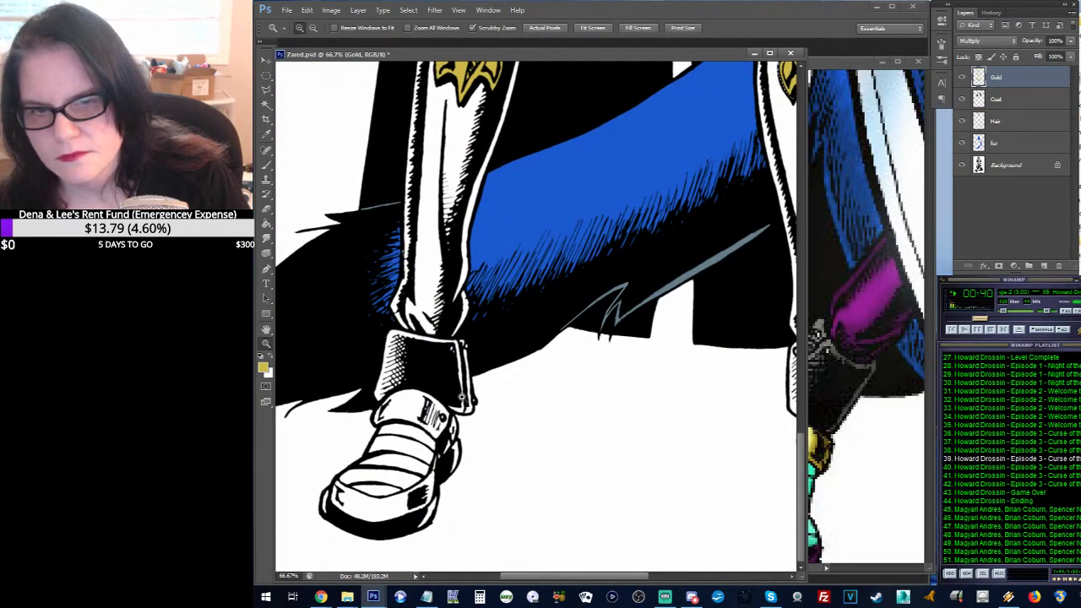
{"action": "left_click_drag", "start_coordinate": [712, 56], "coordinate": [627, 63]}
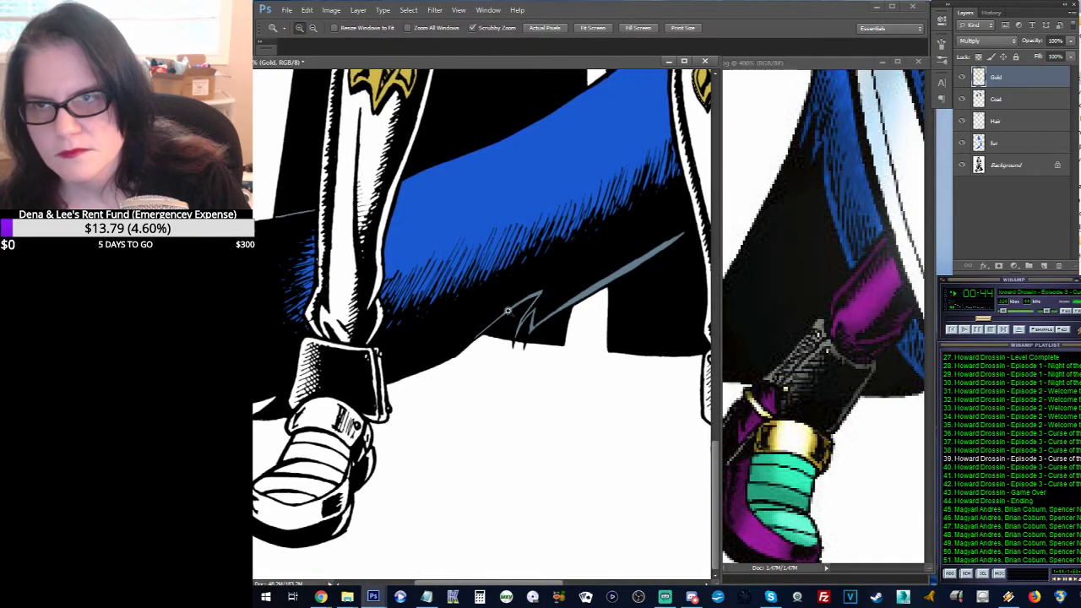
{"action": "left_click_drag", "start_coordinate": [491, 347], "coordinate": [675, 278]}
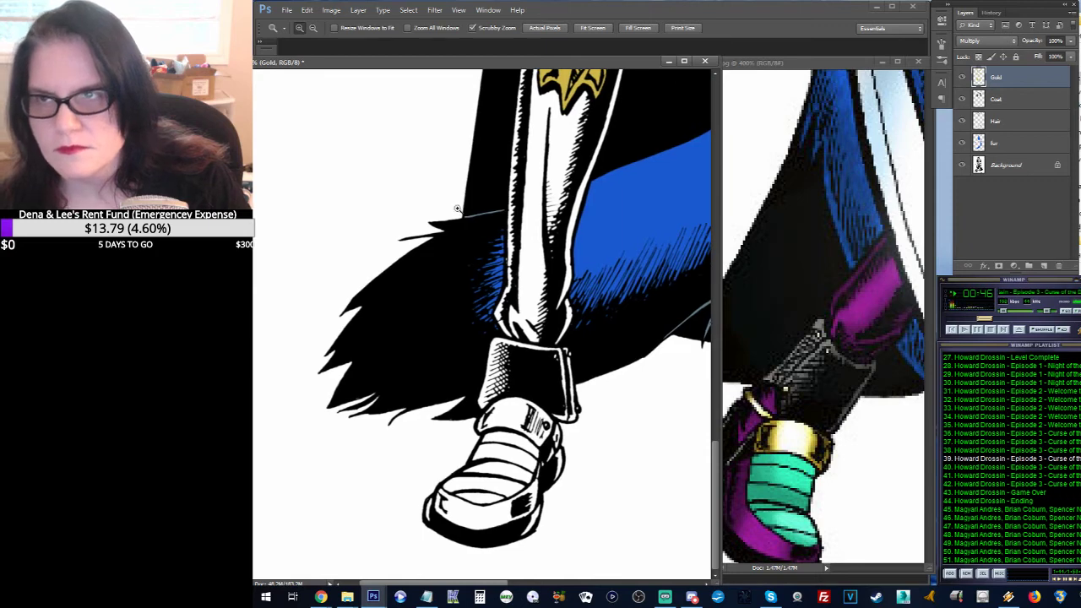
{"action": "left_click_drag", "start_coordinate": [333, 66], "coordinate": [424, 61]}
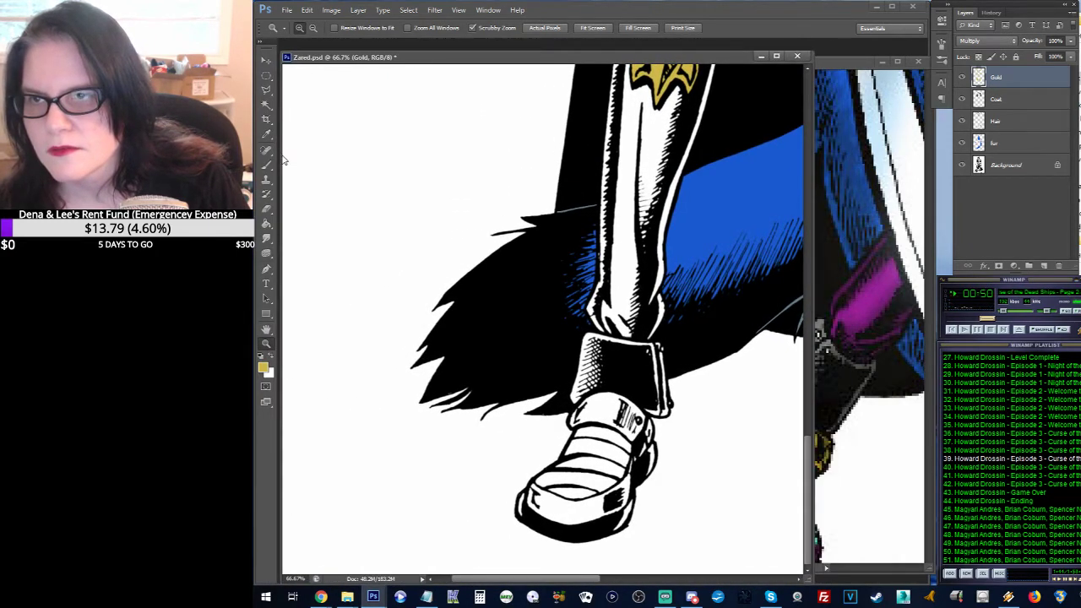
{"action": "left_click_drag", "start_coordinate": [286, 158], "coordinate": [393, 147]}
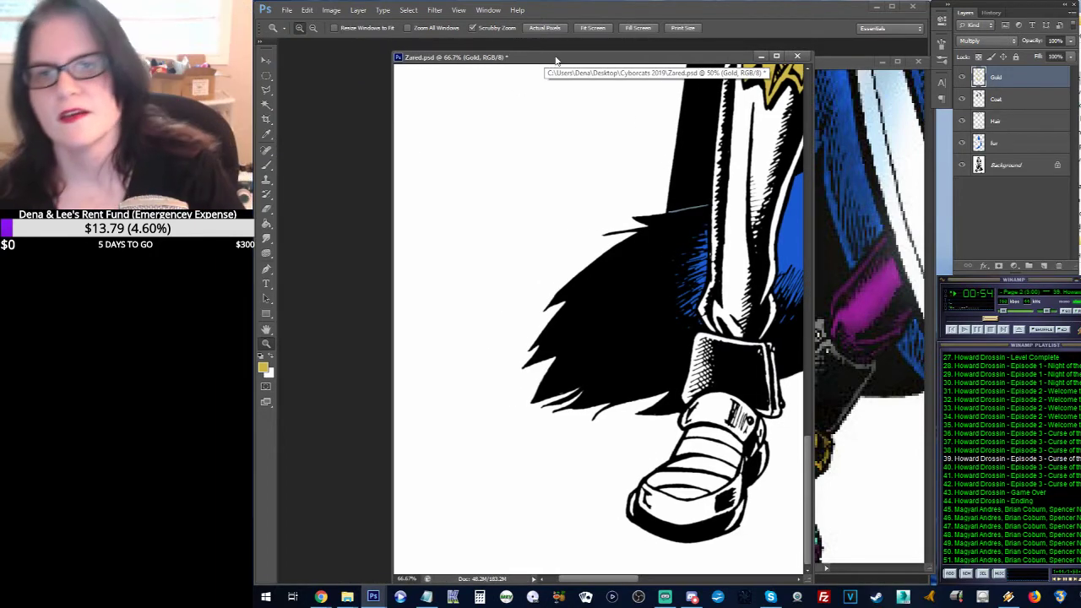
{"action": "left_click_drag", "start_coordinate": [551, 60], "coordinate": [435, 54]}
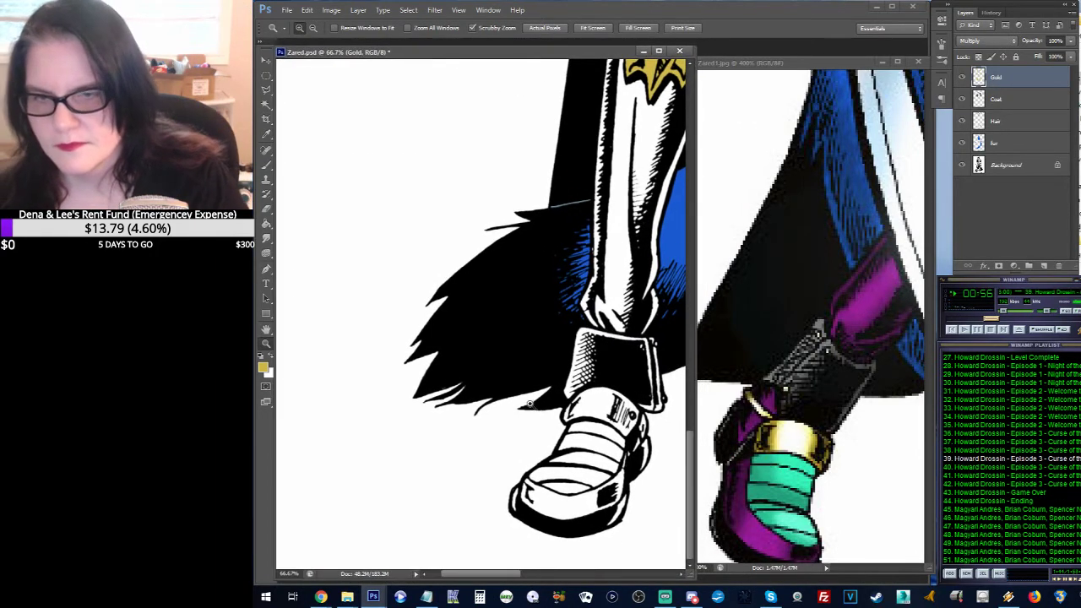
Step: Outline the ankle band of the boot at the picture's left with a closed polygonal lasso selection
{"action": "left_click", "coordinate": [530, 402]}
{"action": "left_click_drag", "start_coordinate": [613, 332], "coordinate": [437, 251]}
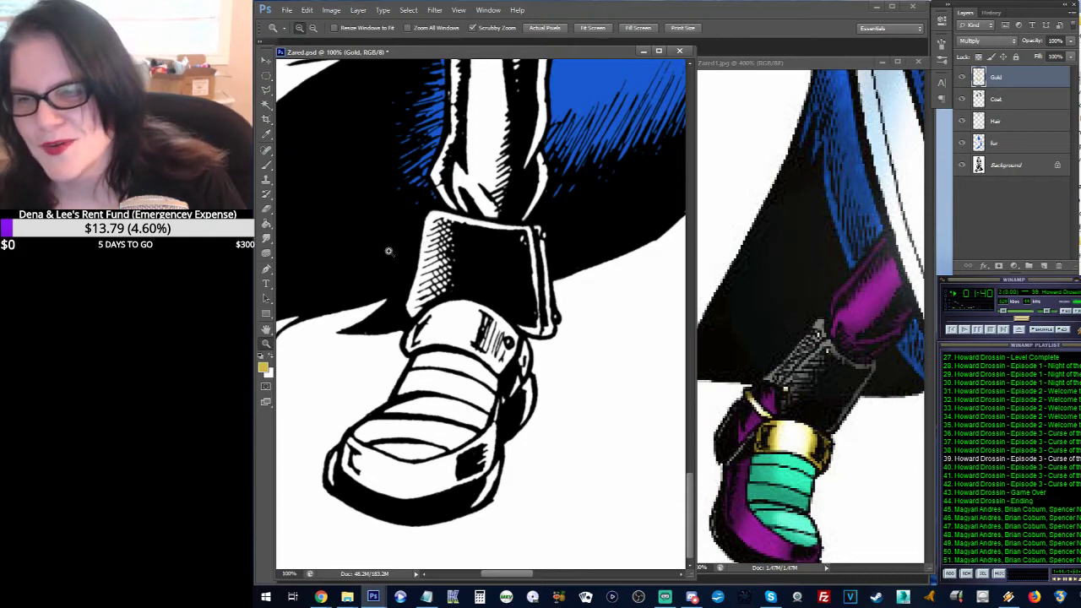
{"action": "left_click", "coordinate": [266, 89]}
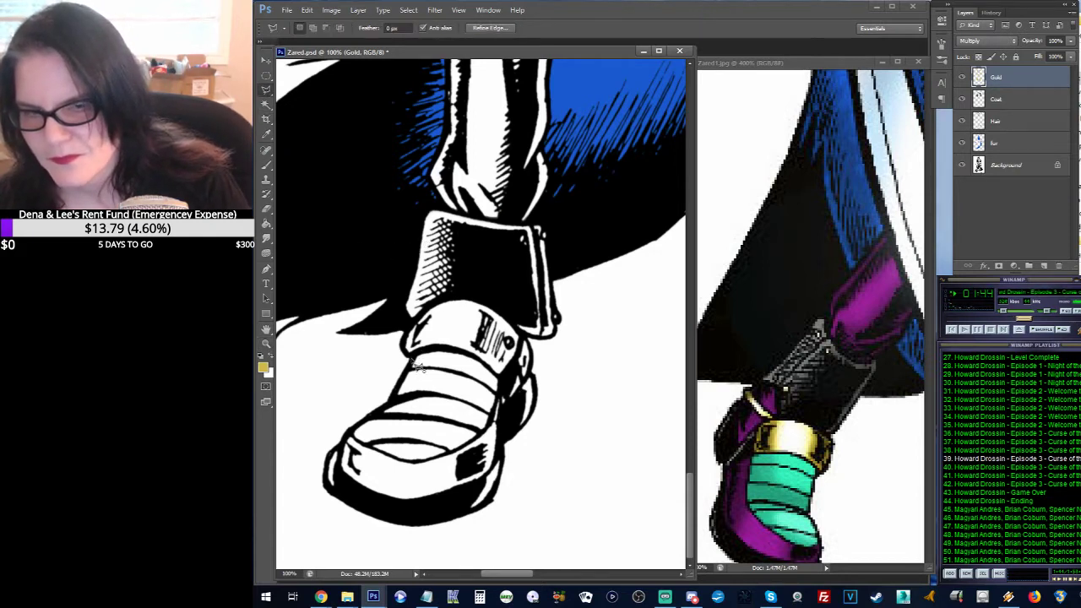
{"action": "mouse_move", "coordinate": [407, 350]}
{"action": "left_mouse_down"}
{"action": "mouse_move", "coordinate": [465, 301]}
{"action": "mouse_move", "coordinate": [497, 308]}
{"action": "mouse_move", "coordinate": [532, 340]}
{"action": "left_mouse_up"}
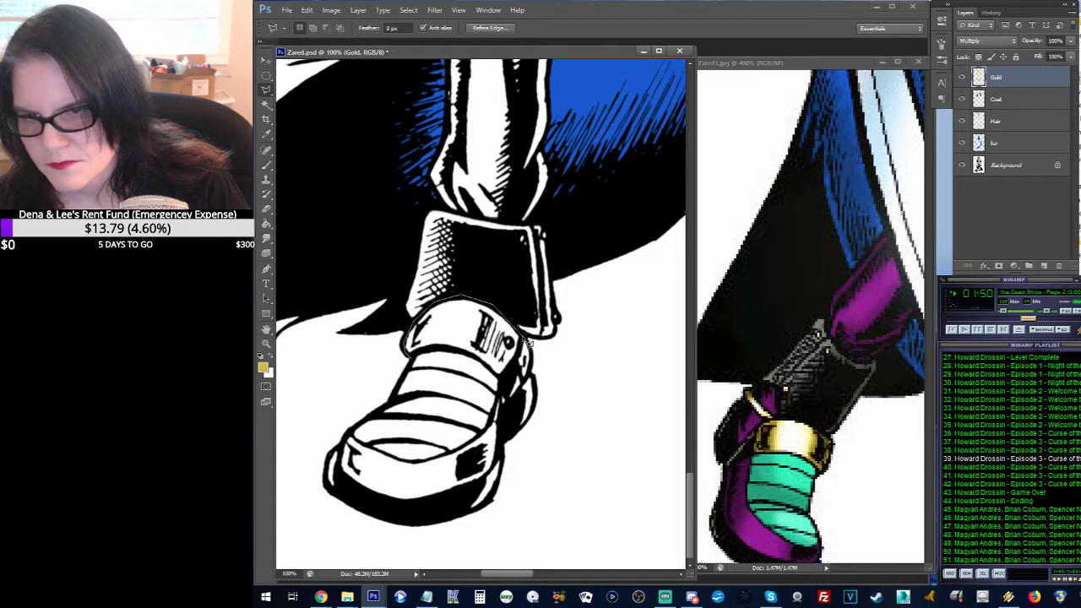
{"action": "mouse_move", "coordinate": [526, 341]}
{"action": "left_mouse_down"}
{"action": "mouse_move", "coordinate": [503, 383]}
{"action": "mouse_move", "coordinate": [477, 360]}
{"action": "mouse_move", "coordinate": [405, 351]}
{"action": "left_mouse_up"}
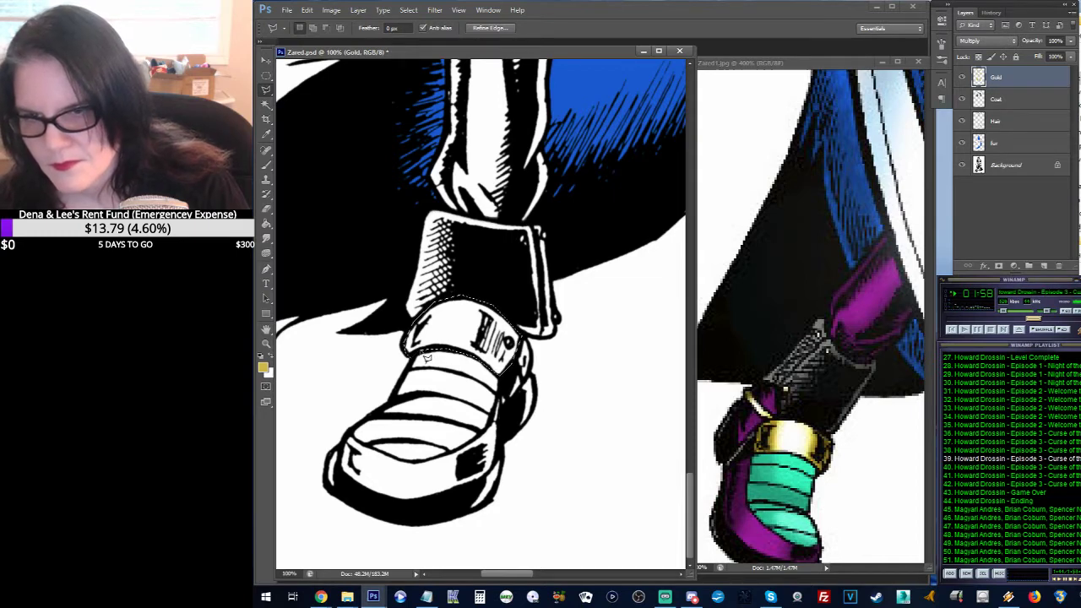
Step: Add the band's small side piece to the selection and fill the left boot's ankle band with gold on the Gold layer
{"action": "left_click_drag", "start_coordinate": [568, 293], "coordinate": [354, 266]}
{"action": "mouse_move", "coordinate": [569, 262]}
{"action": "left_mouse_down"}
{"action": "mouse_move", "coordinate": [540, 337]}
{"action": "mouse_move", "coordinate": [530, 275]}
{"action": "left_mouse_up"}
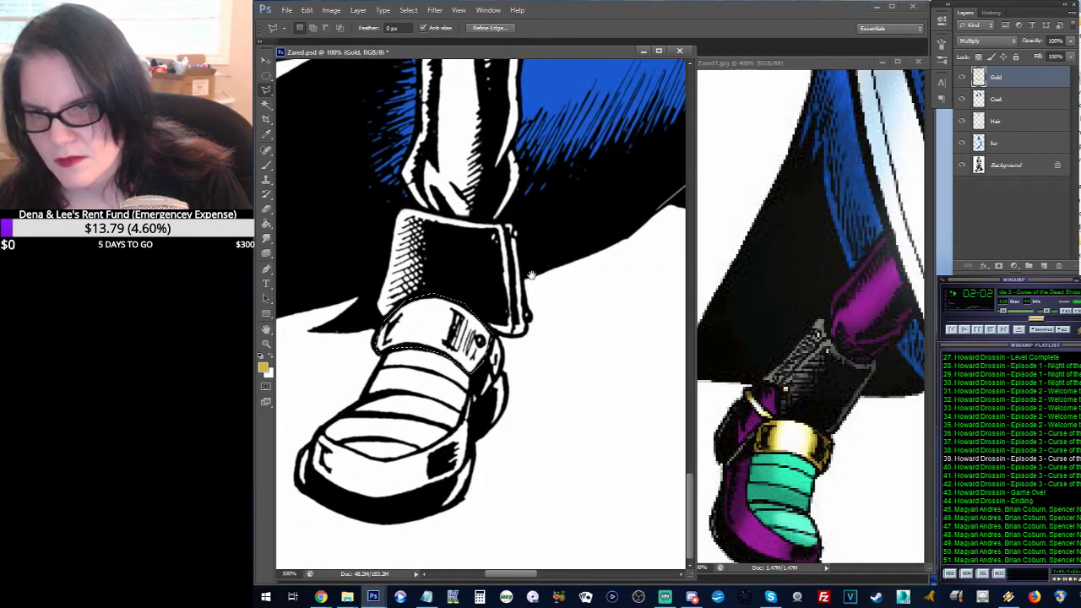
{"action": "key", "text": "shift"}
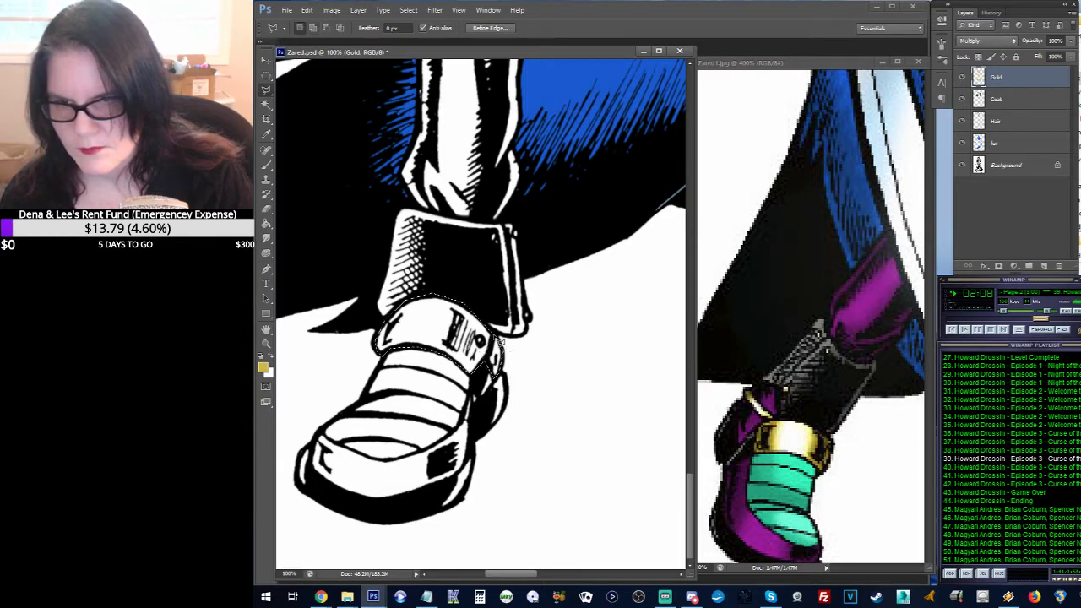
{"action": "left_click", "coordinate": [266, 223]}
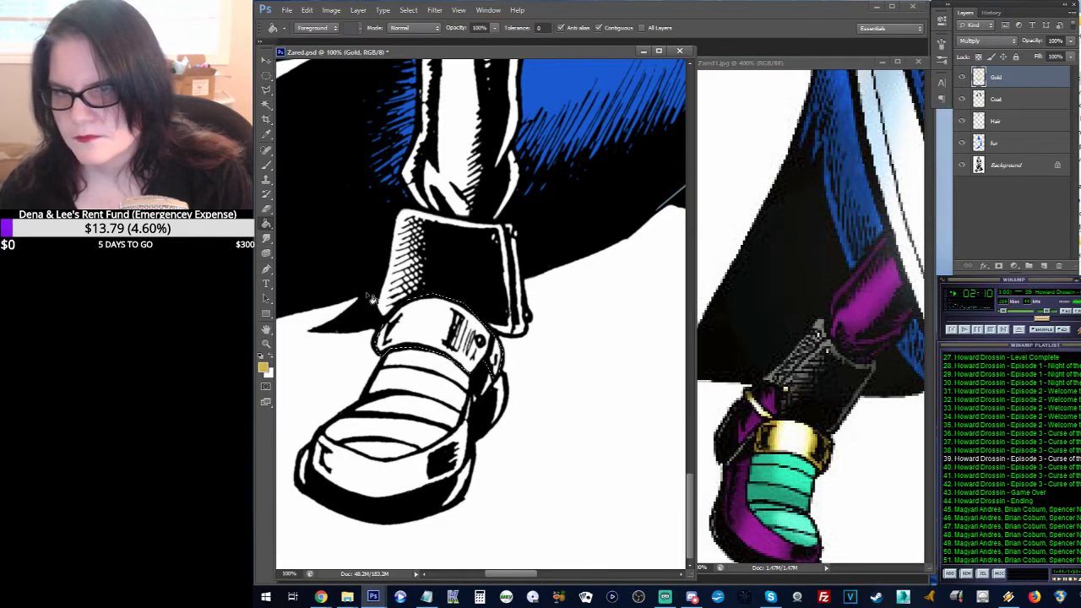
{"action": "left_click", "coordinate": [420, 319]}
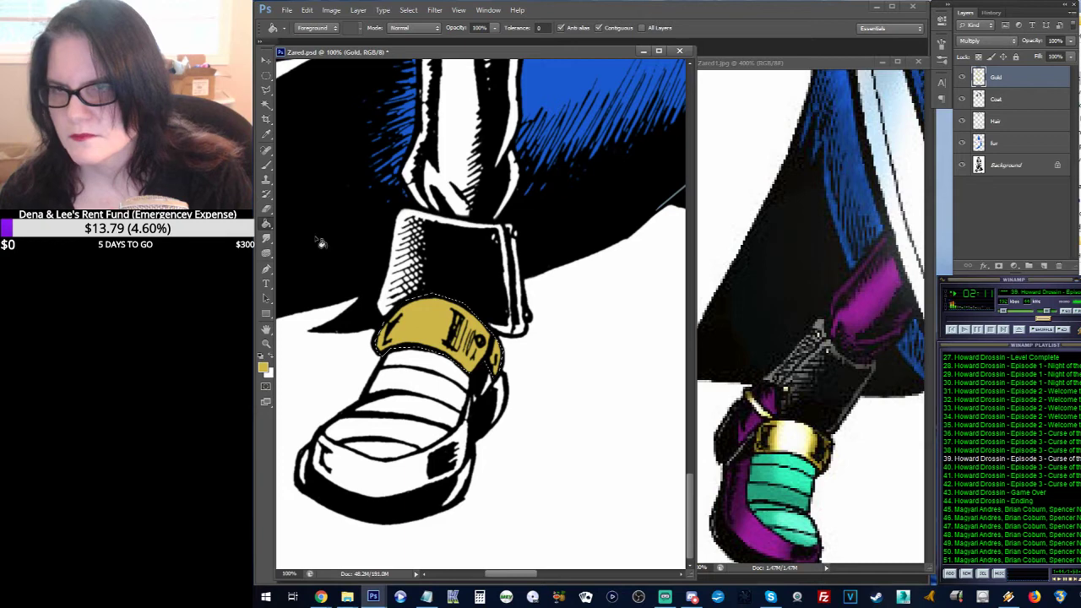
Step: Deselect the ankle band and paint the two upper rivets on the left boot's cuff gold with the Brush
{"action": "left_click", "coordinate": [267, 167]}
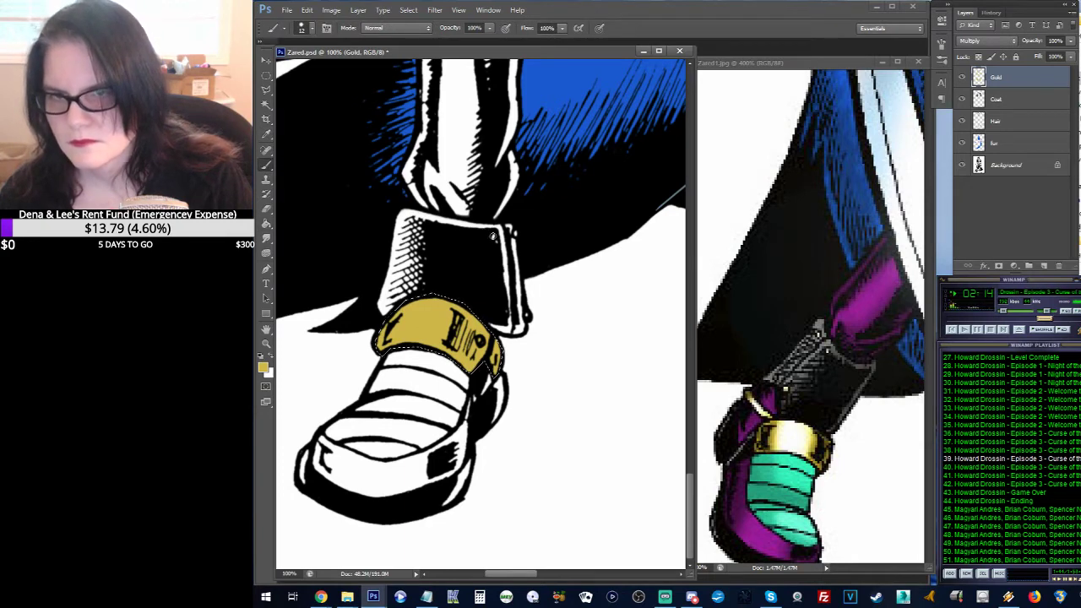
{"action": "left_click", "coordinate": [266, 76]}
{"action": "left_click", "coordinate": [406, 133]}
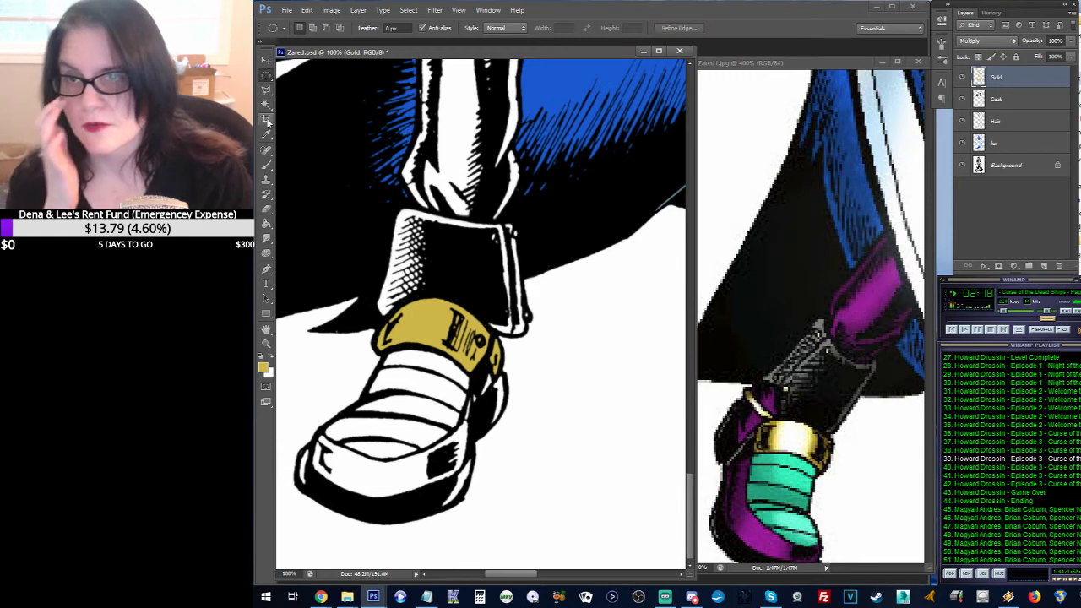
{"action": "left_click", "coordinate": [265, 165]}
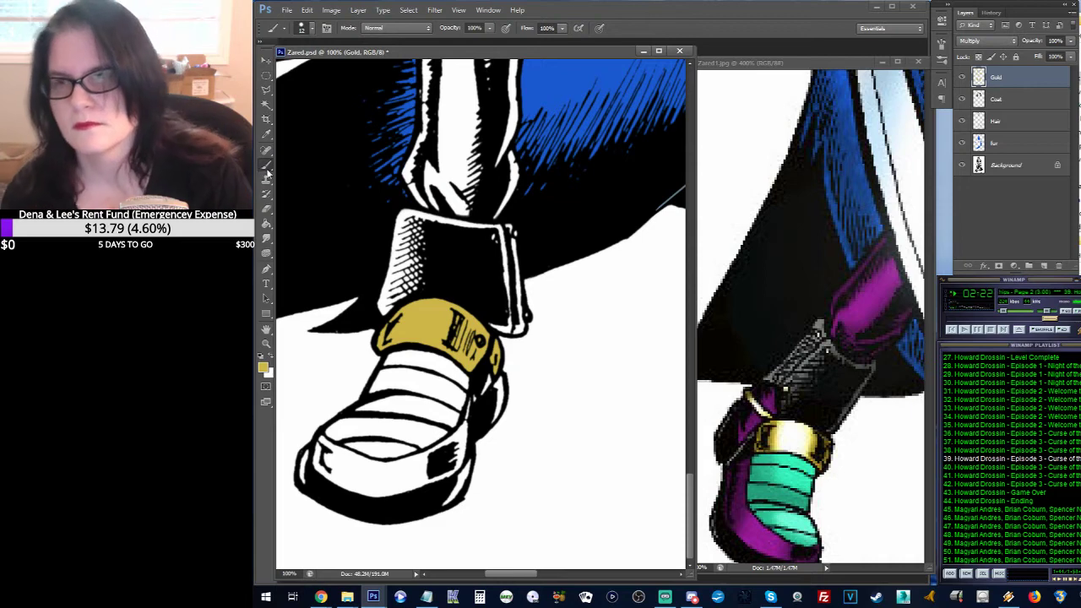
{"action": "left_click", "coordinate": [494, 237]}
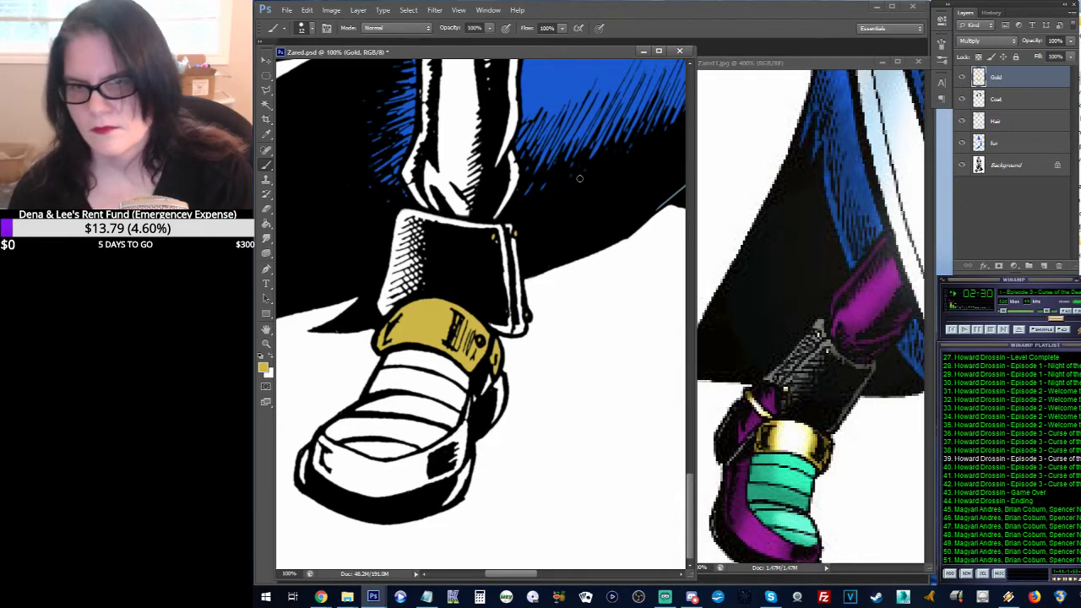
Step: Paint the four rivets on the right boot's cuff gold with the Brush
{"action": "left_click_drag", "start_coordinate": [591, 174], "coordinate": [411, 176]}
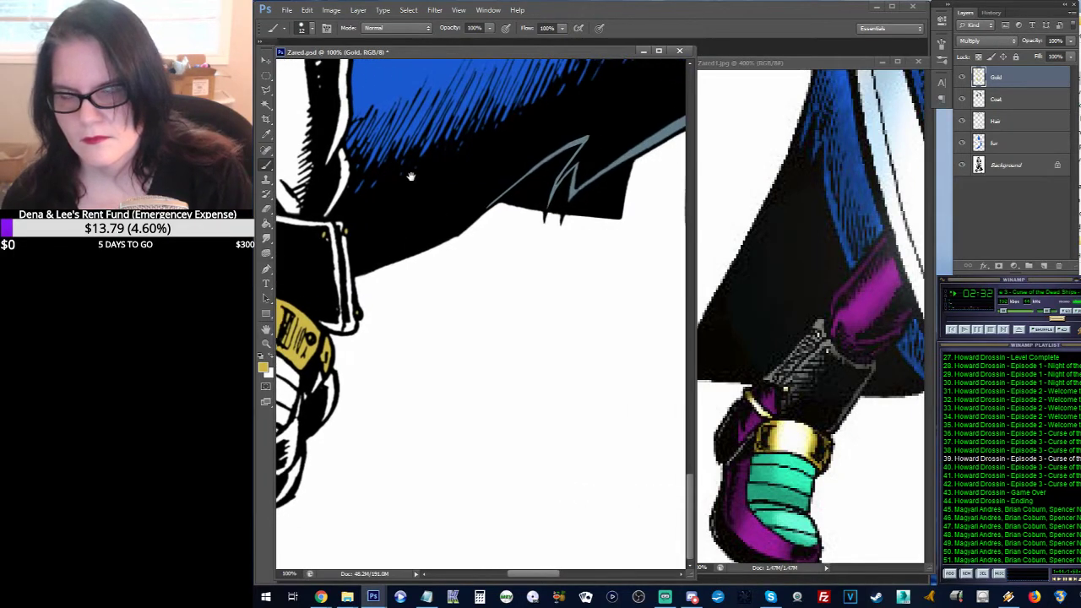
{"action": "left_click_drag", "start_coordinate": [667, 181], "coordinate": [396, 172]}
{"action": "left_click_drag", "start_coordinate": [422, 253], "coordinate": [422, 179]}
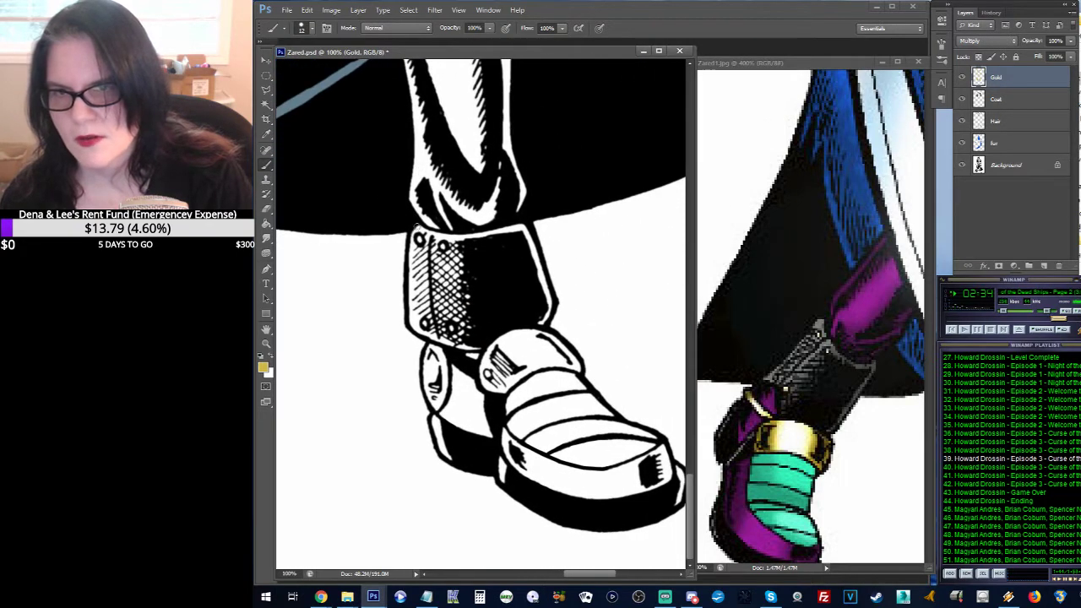
{"action": "left_click", "coordinate": [418, 240]}
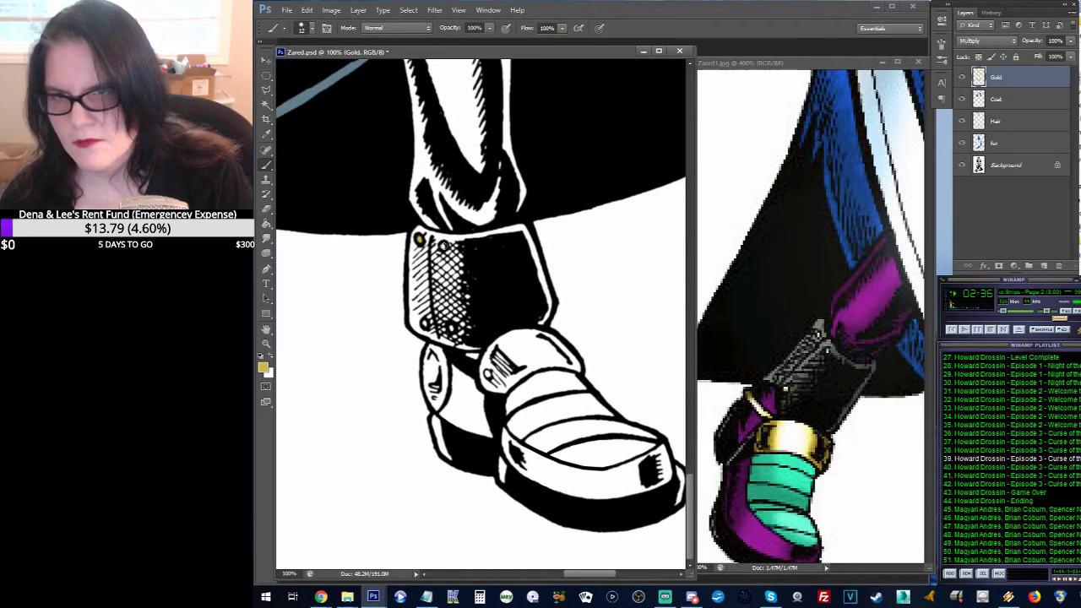
{"action": "left_click", "coordinate": [441, 246]}
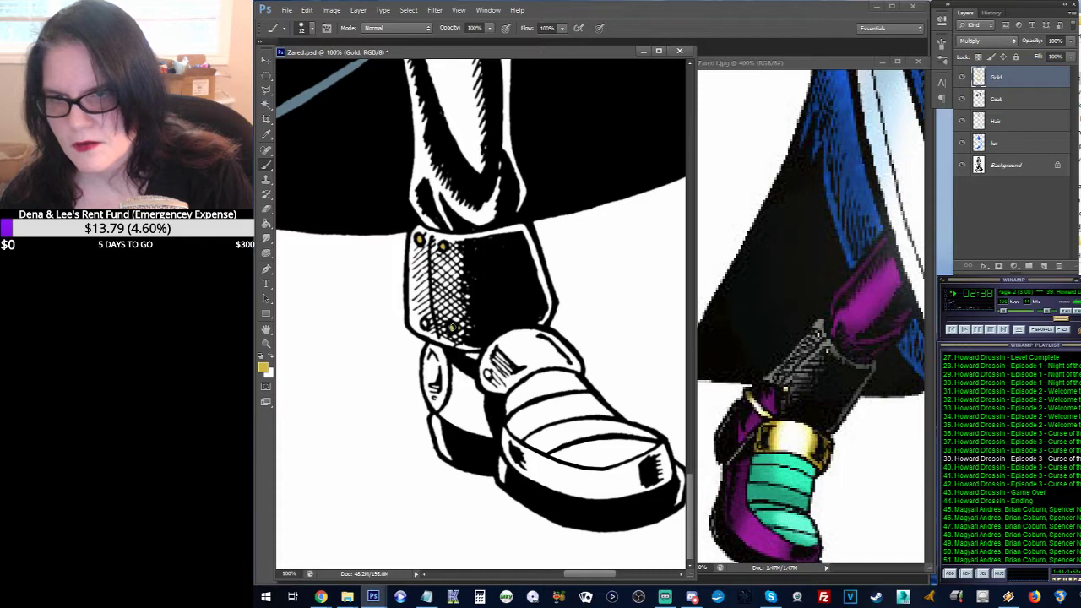
{"action": "left_click", "coordinate": [425, 323]}
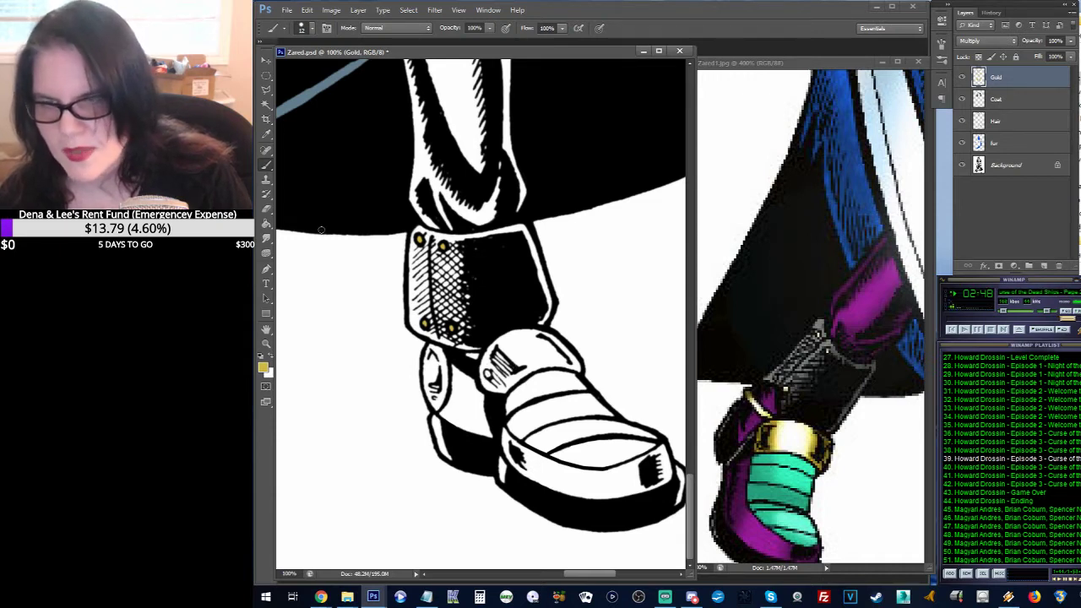
Step: Trace the oval piece above the right boot's heel with the polygonal lasso and fill it with gold
{"action": "left_click", "coordinate": [265, 89]}
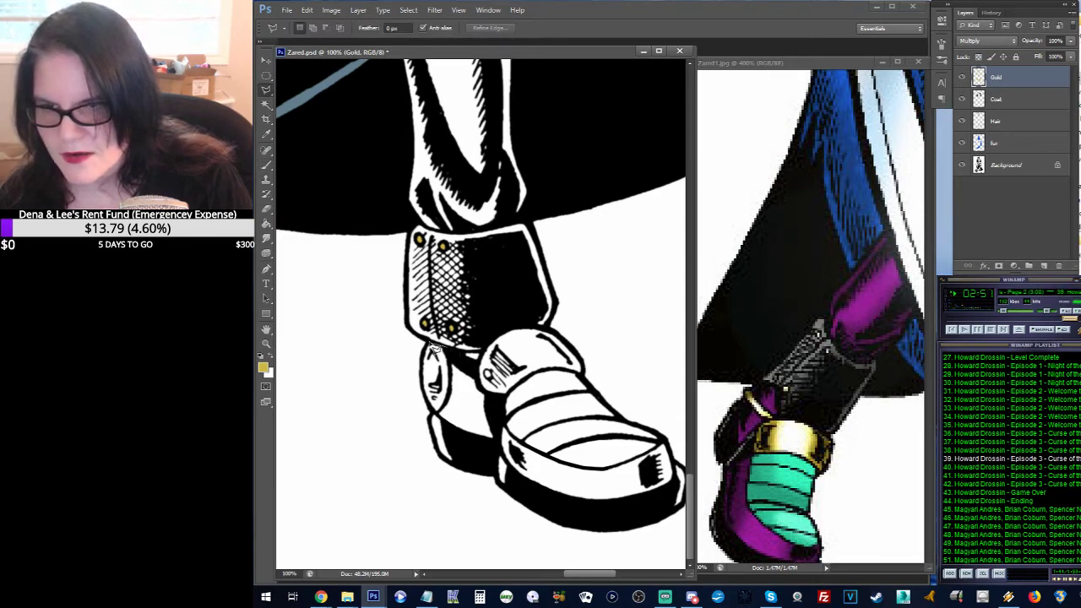
{"action": "mouse_move", "coordinate": [432, 349]}
{"action": "left_mouse_down"}
{"action": "mouse_move", "coordinate": [420, 383]}
{"action": "mouse_move", "coordinate": [440, 422]}
{"action": "mouse_move", "coordinate": [454, 365]}
{"action": "left_mouse_up"}
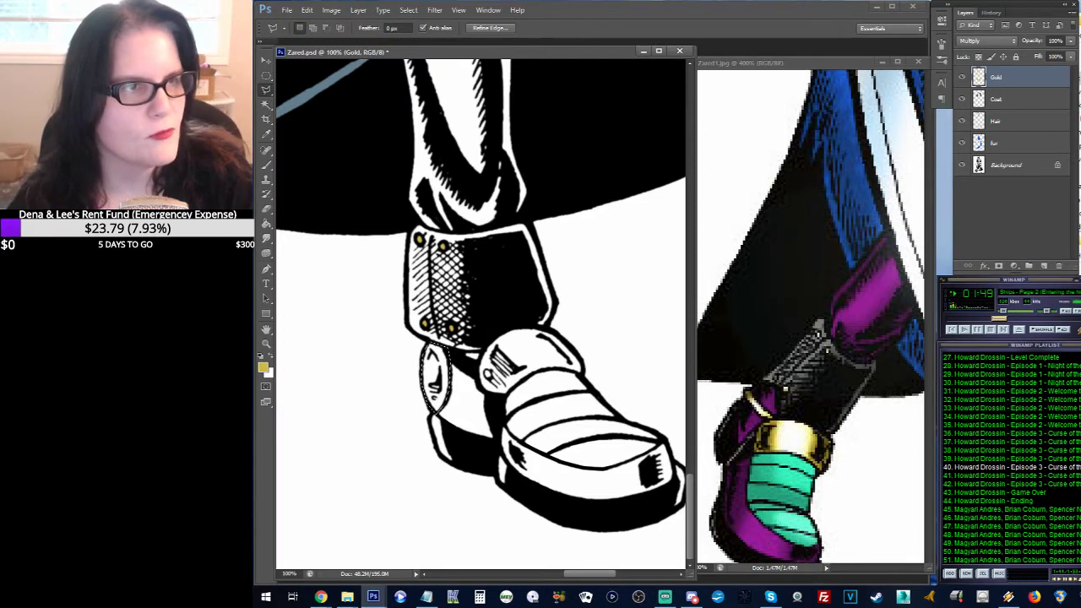
{"action": "key", "text": "alt+Tab"}
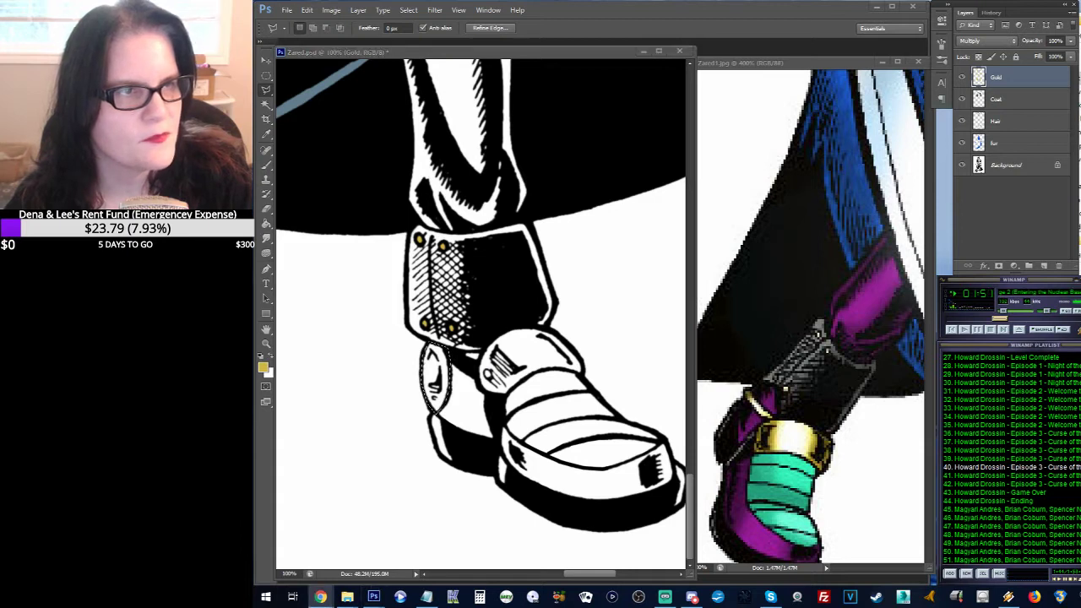
{"action": "key", "text": "ctrl+d"}
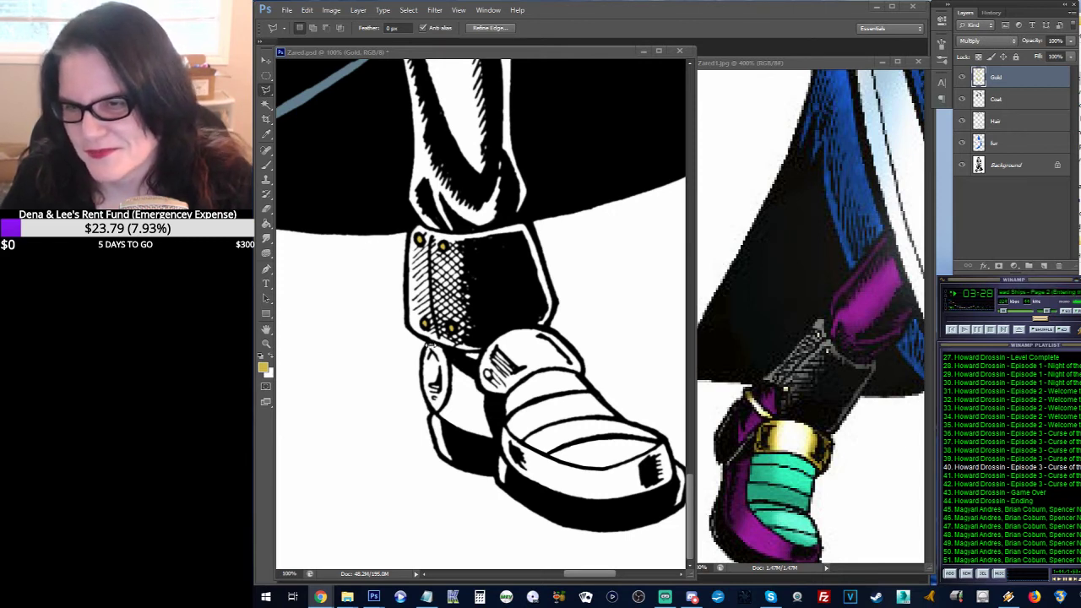
{"action": "mouse_move", "coordinate": [429, 346]}
{"action": "left_mouse_down"}
{"action": "mouse_move", "coordinate": [450, 389]}
{"action": "mouse_move", "coordinate": [421, 371]}
{"action": "mouse_move", "coordinate": [428, 347]}
{"action": "left_mouse_up"}
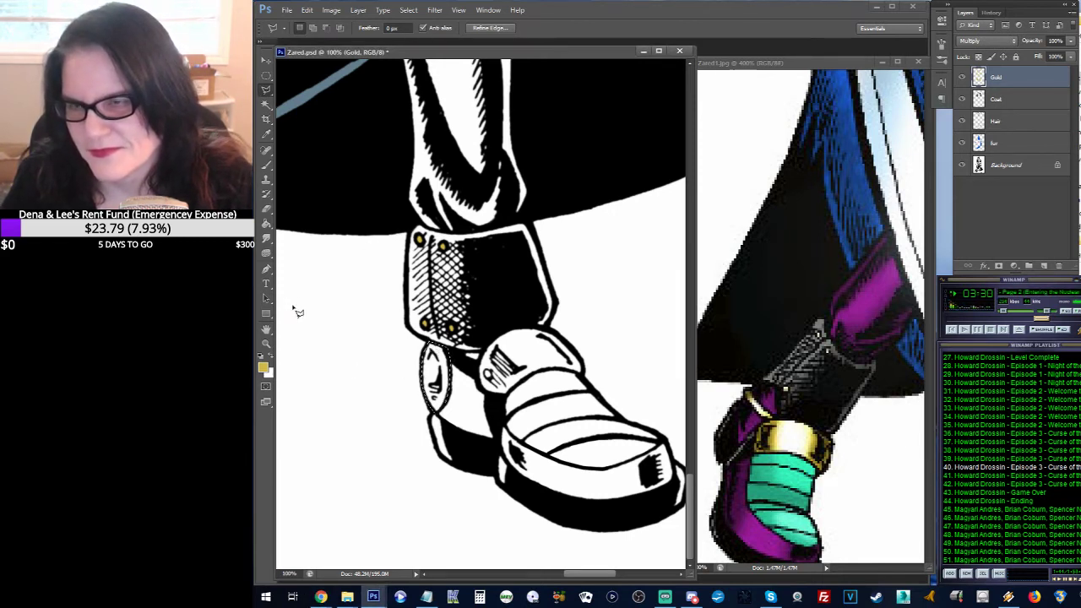
{"action": "left_click", "coordinate": [266, 224]}
{"action": "left_click", "coordinate": [434, 375]}
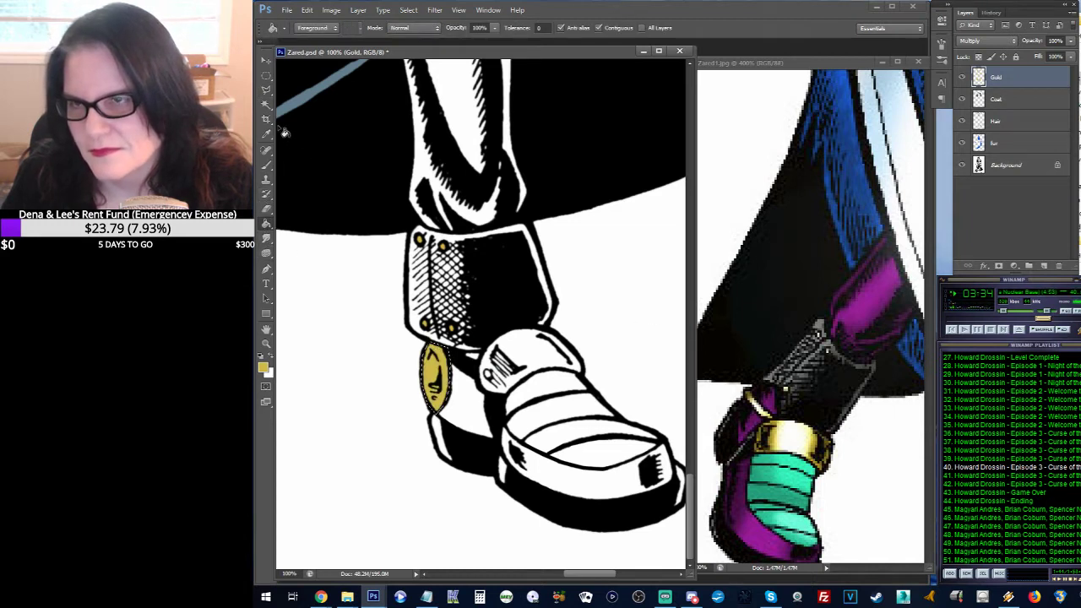
Step: Trace the right boot's ankle band with the polygonal lasso, fill it with gold and clear the selection
{"action": "left_click", "coordinate": [266, 89]}
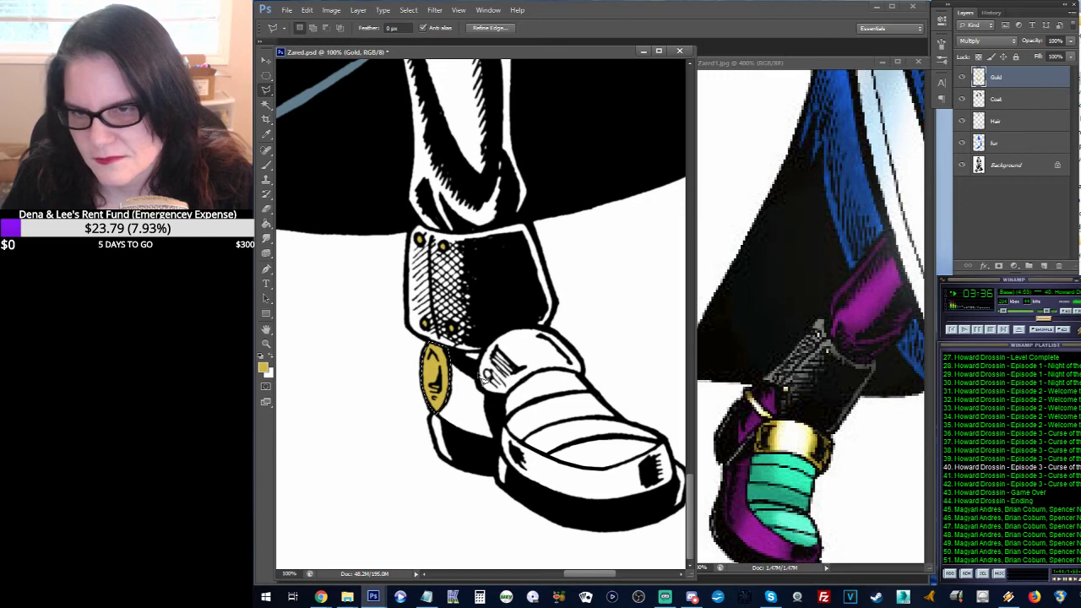
{"action": "mouse_move", "coordinate": [483, 377]}
{"action": "left_mouse_down"}
{"action": "mouse_move", "coordinate": [512, 405]}
{"action": "mouse_move", "coordinate": [555, 374]}
{"action": "mouse_move", "coordinate": [585, 383]}
{"action": "mouse_move", "coordinate": [590, 370]}
{"action": "mouse_move", "coordinate": [564, 339]}
{"action": "mouse_move", "coordinate": [524, 324]}
{"action": "mouse_move", "coordinate": [505, 325]}
{"action": "mouse_move", "coordinate": [478, 378]}
{"action": "left_mouse_up"}
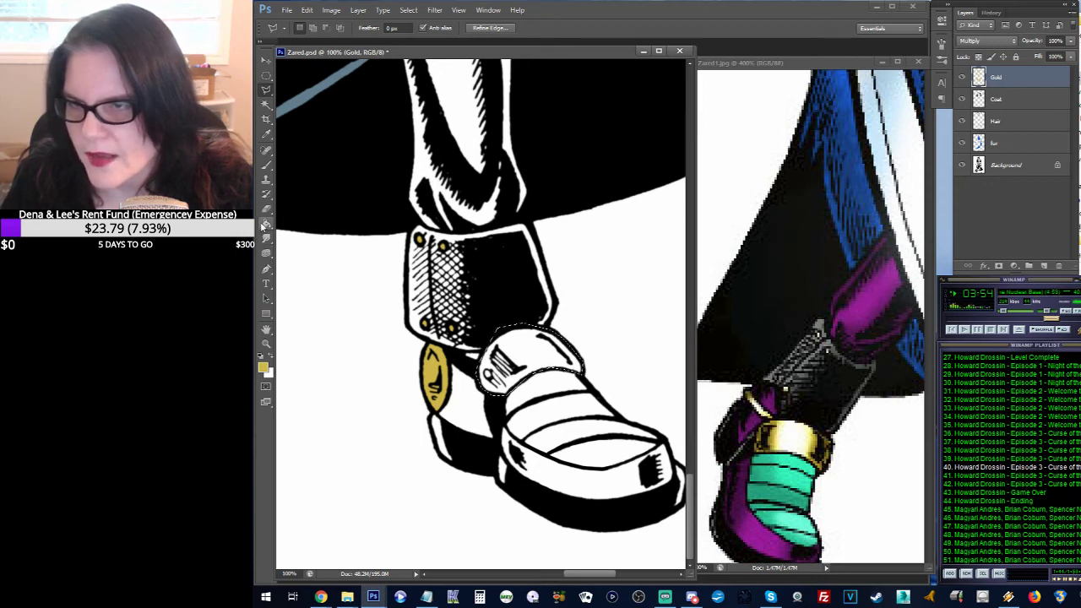
{"action": "left_click", "coordinate": [264, 225]}
{"action": "left_click", "coordinate": [525, 349]}
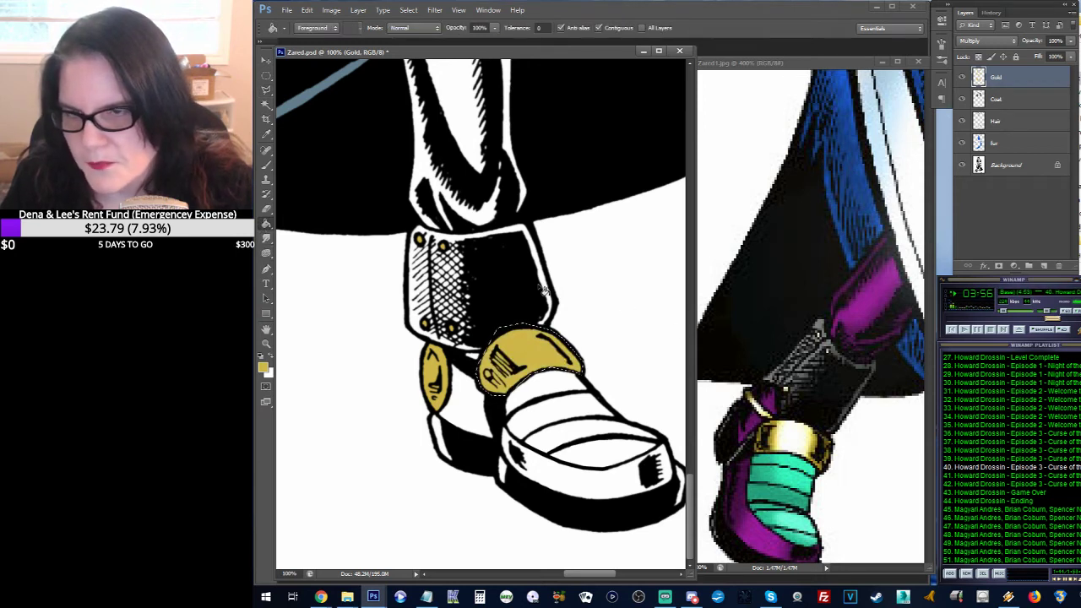
{"action": "left_click", "coordinate": [266, 76]}
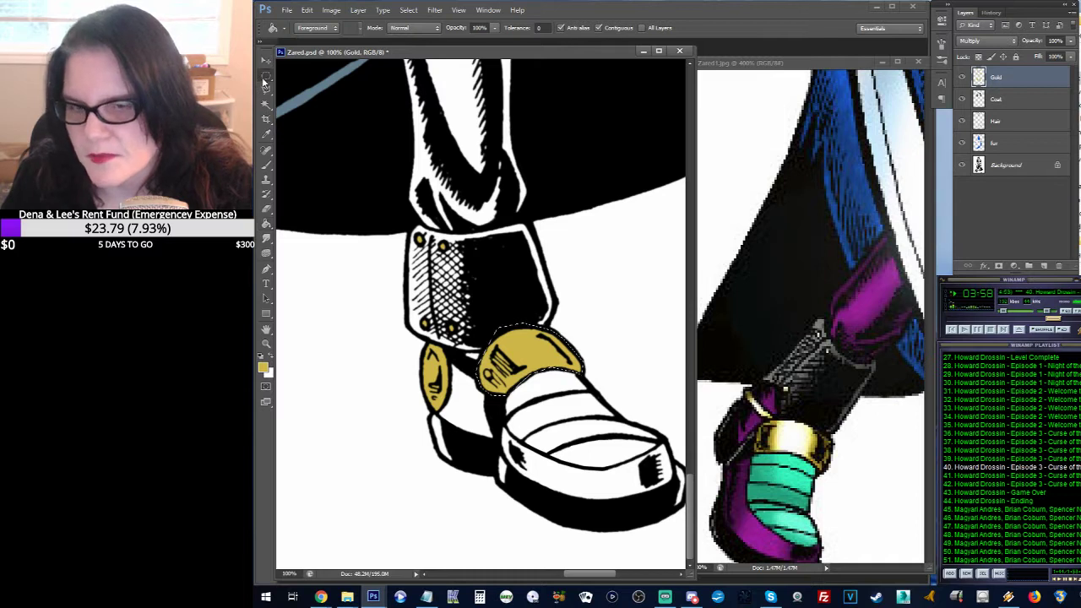
{"action": "left_click", "coordinate": [397, 203]}
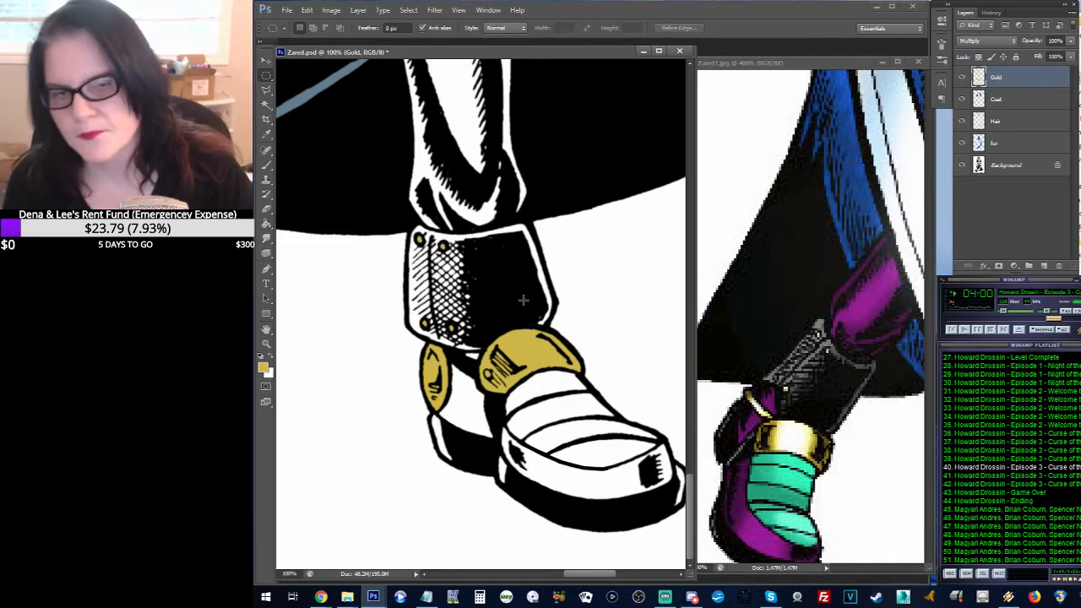
{"action": "left_click", "coordinate": [265, 344]}
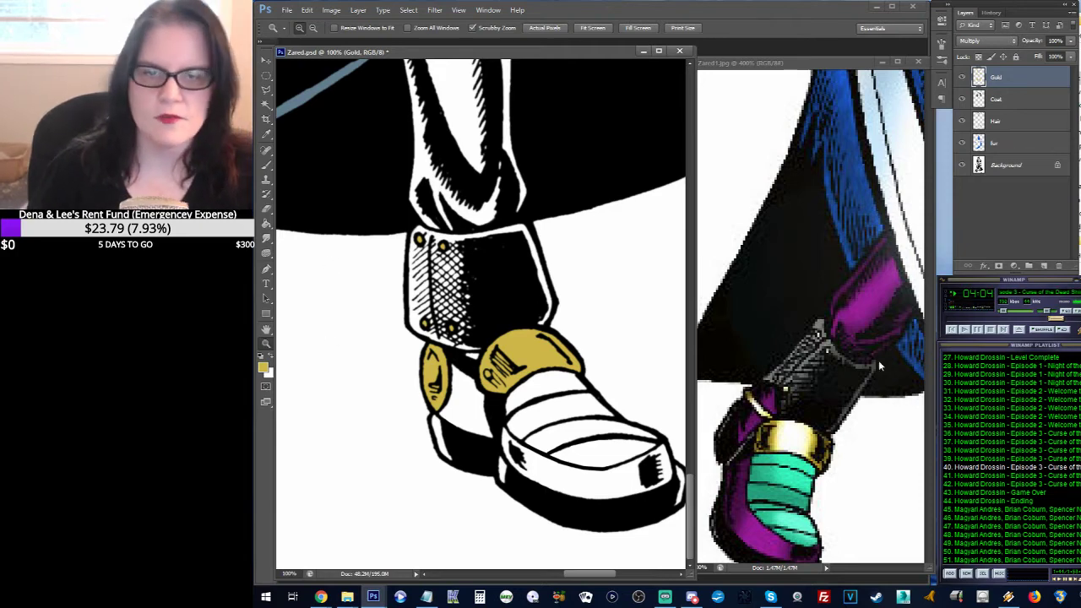
Step: Examine the coloring of the left boot's cuff, ankle band and sole in the Zared1.jpg reference
{"action": "left_click", "coordinate": [871, 296]}
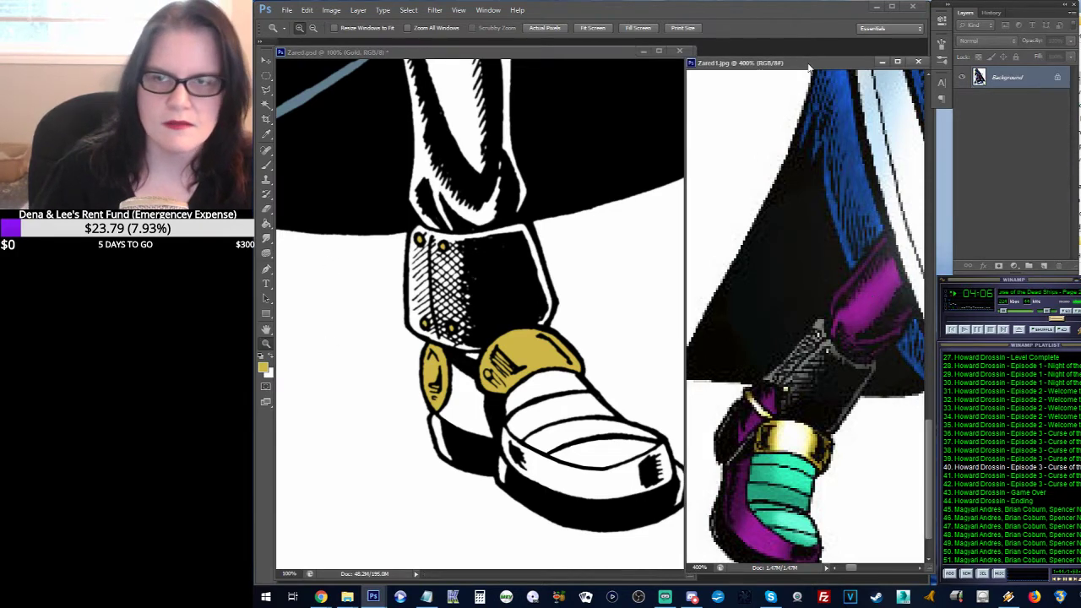
{"action": "scroll", "coordinate": [844, 253], "scroll_direction": "up", "scroll_amount": 5}
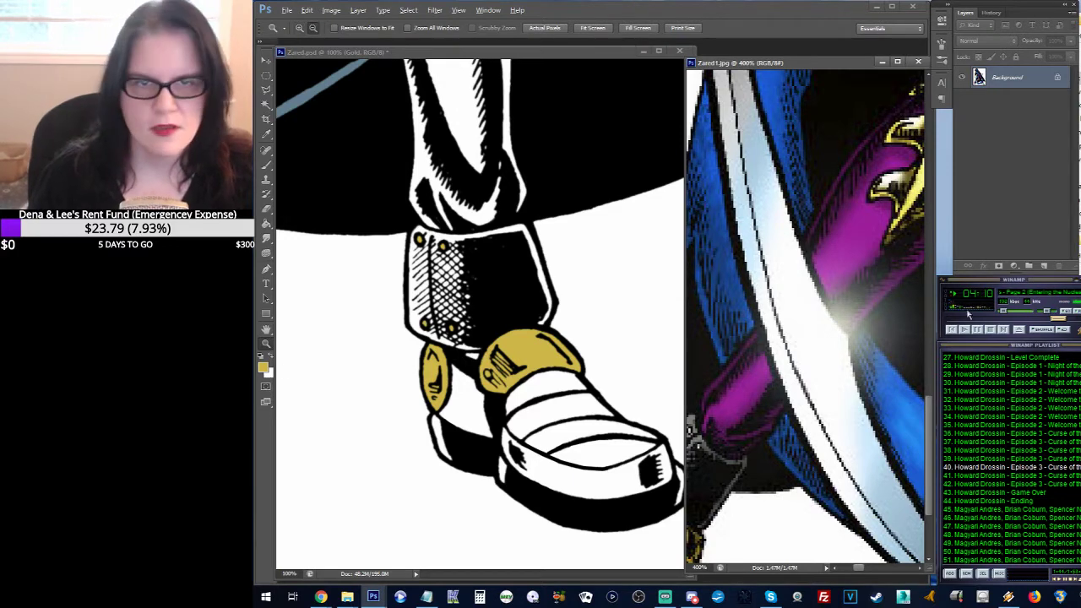
{"action": "left_click", "coordinate": [858, 283], "text": "alt"}
{"action": "left_click", "coordinate": [858, 284], "text": "alt"}
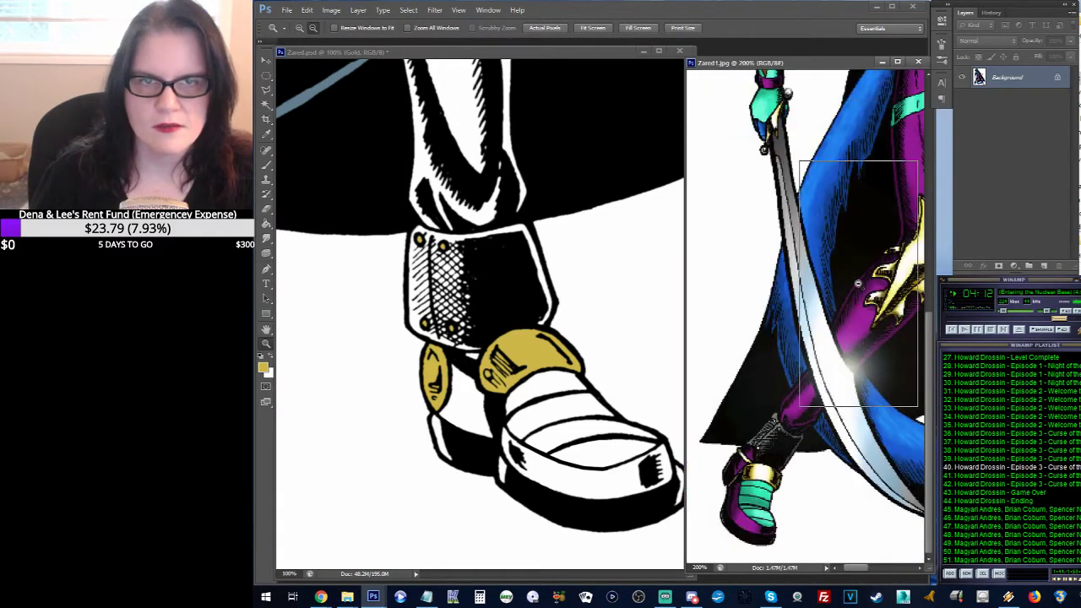
{"action": "left_click", "coordinate": [860, 276], "text": "alt"}
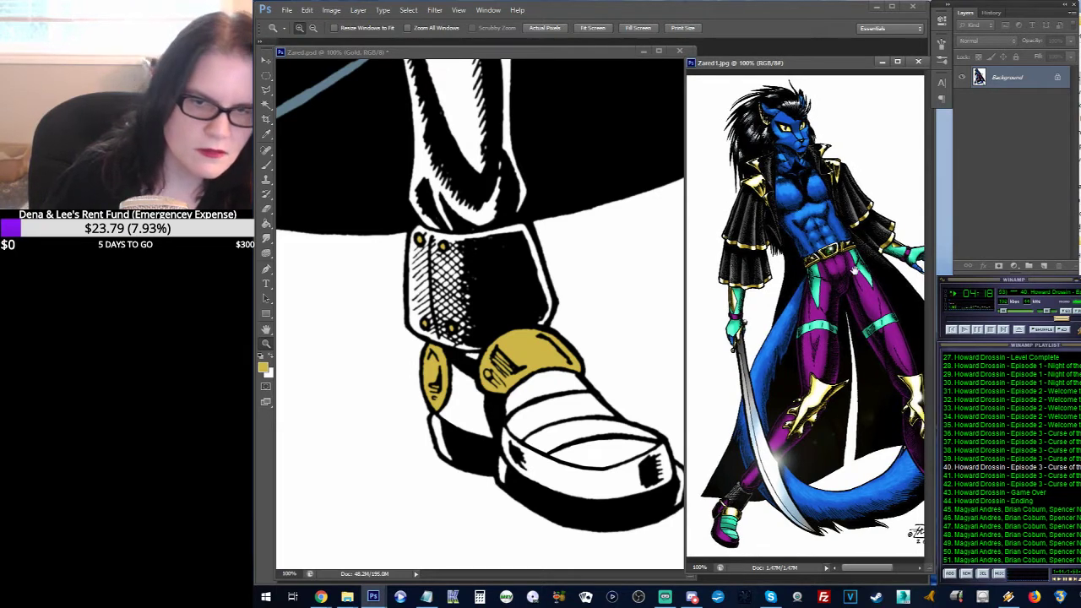
{"action": "left_click", "coordinate": [761, 488]}
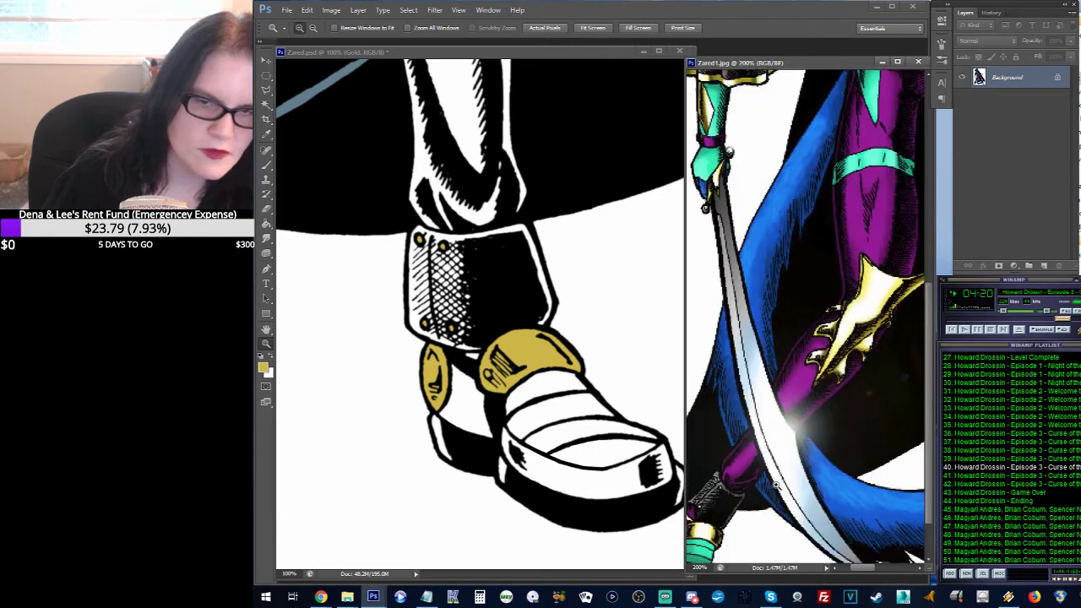
{"action": "left_click", "coordinate": [872, 354]}
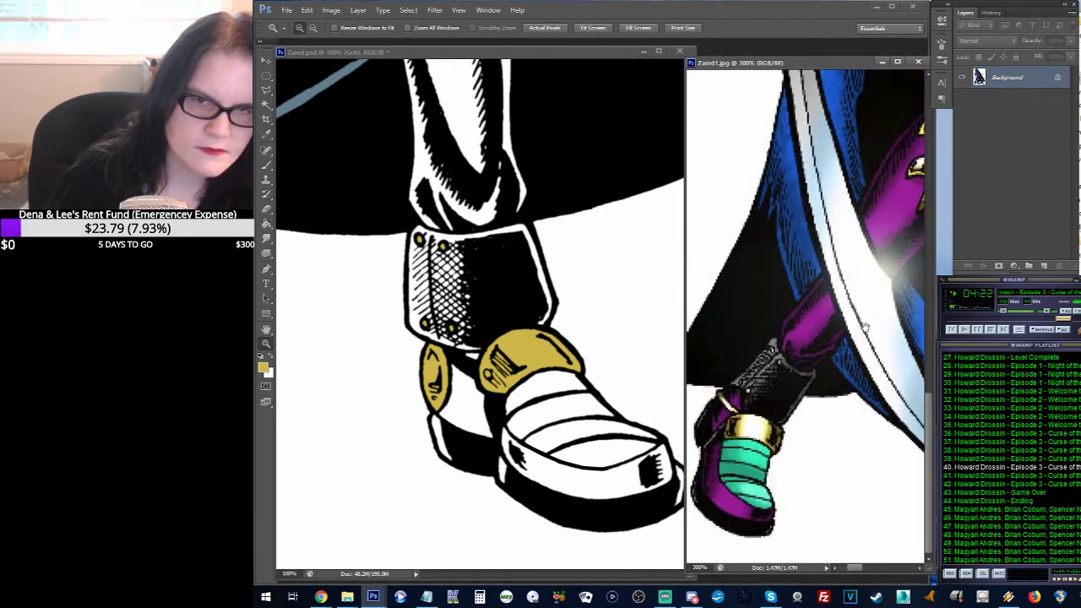
{"action": "left_click", "coordinate": [816, 390]}
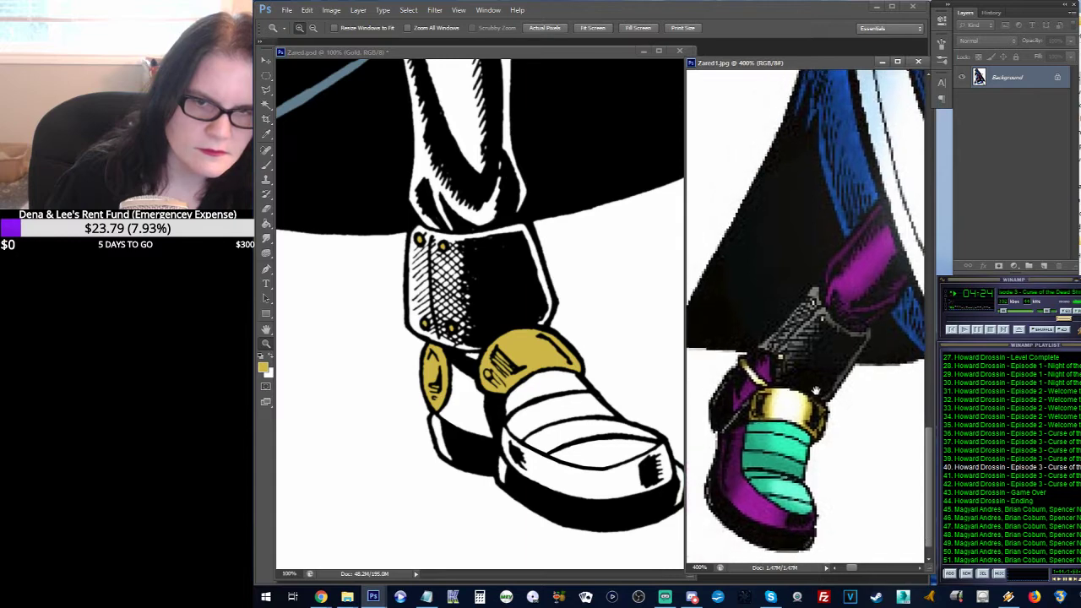
{"action": "left_click_drag", "start_coordinate": [815, 390], "coordinate": [834, 368]}
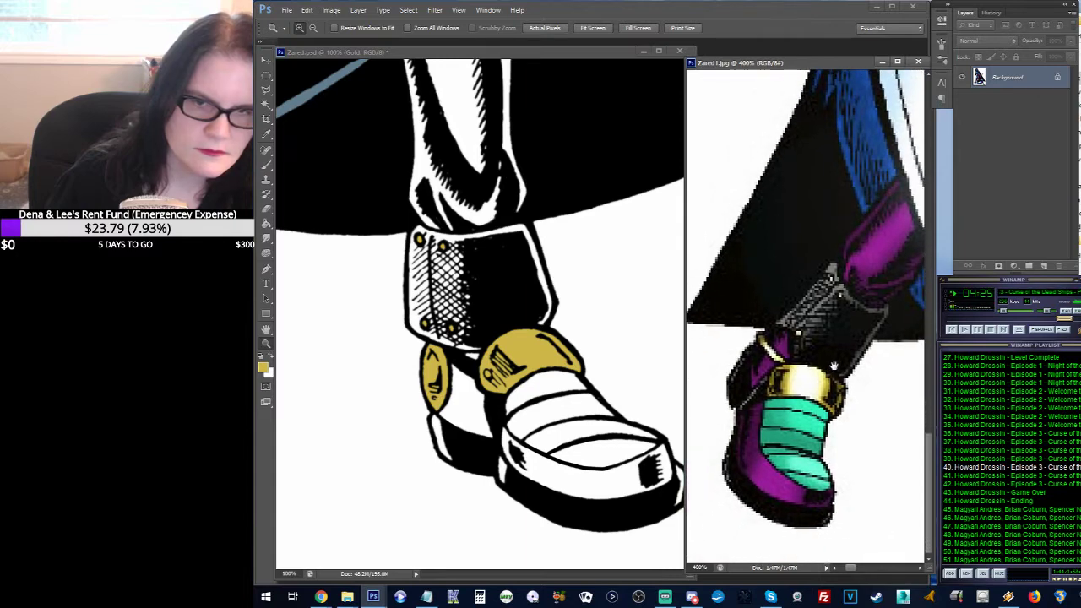
Step: Activate the Coat layer in Zared.psd and sample the coat sleeve's dark gray as the foreground color
{"action": "left_click", "coordinate": [506, 287]}
{"action": "left_click_drag", "start_coordinate": [495, 236], "coordinate": [618, 424]}
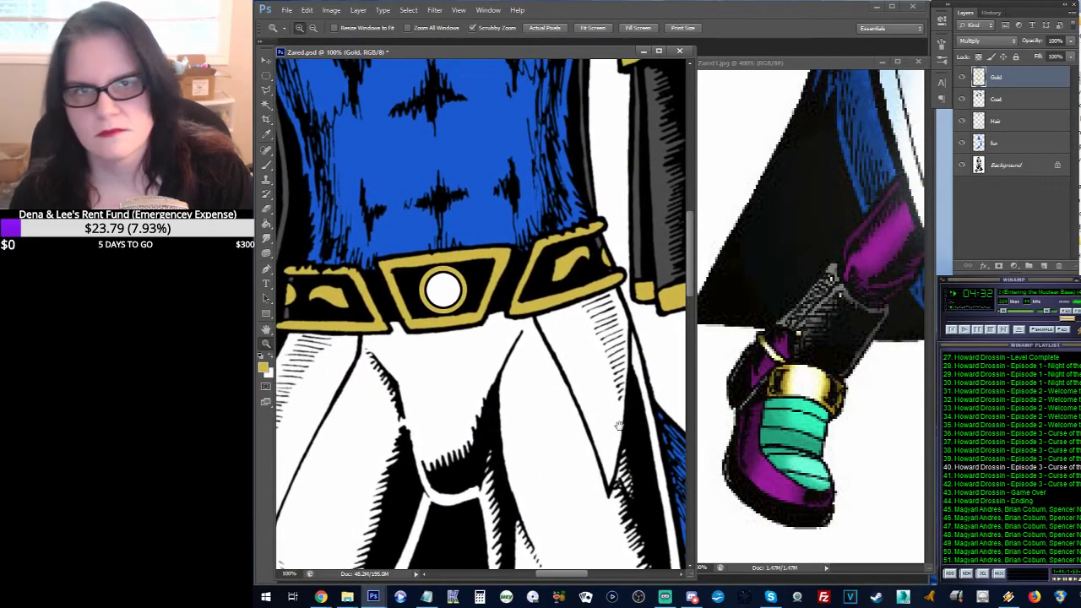
{"action": "left_click", "coordinate": [977, 100]}
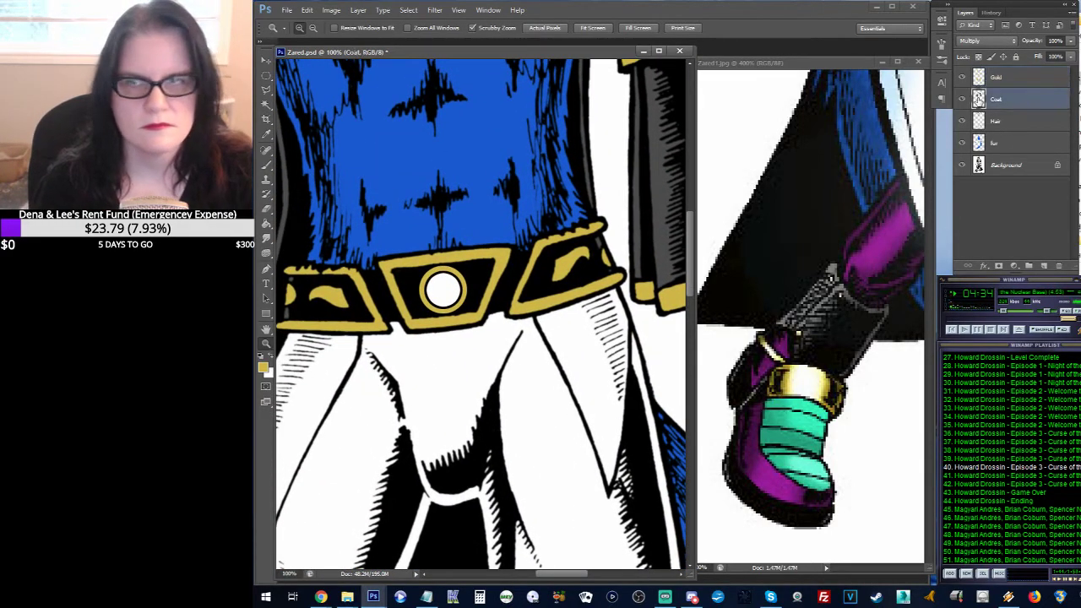
{"action": "left_click", "coordinate": [266, 134]}
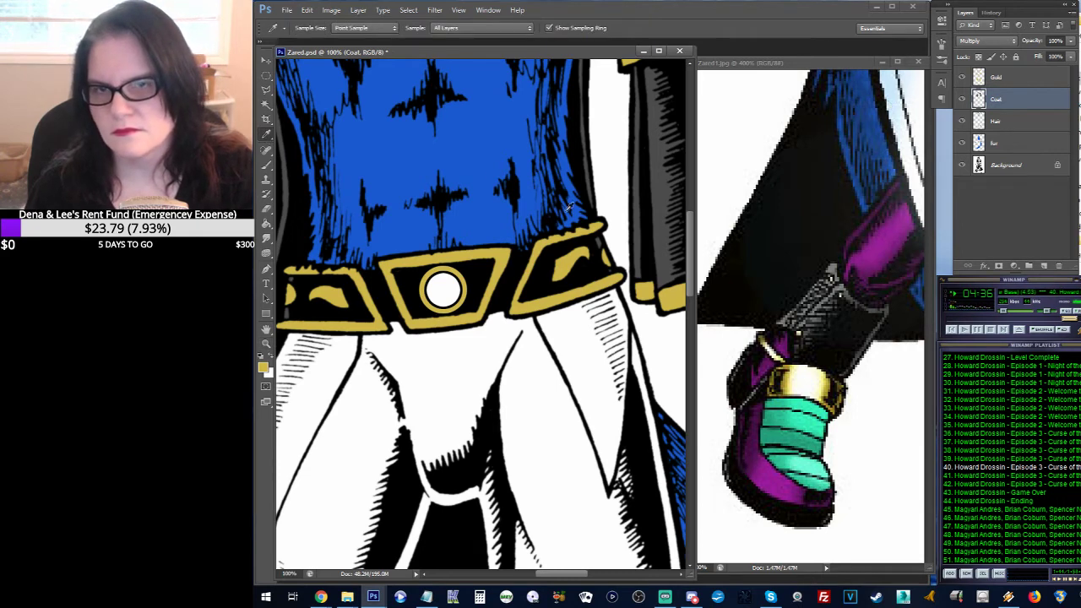
{"action": "left_click", "coordinate": [663, 218]}
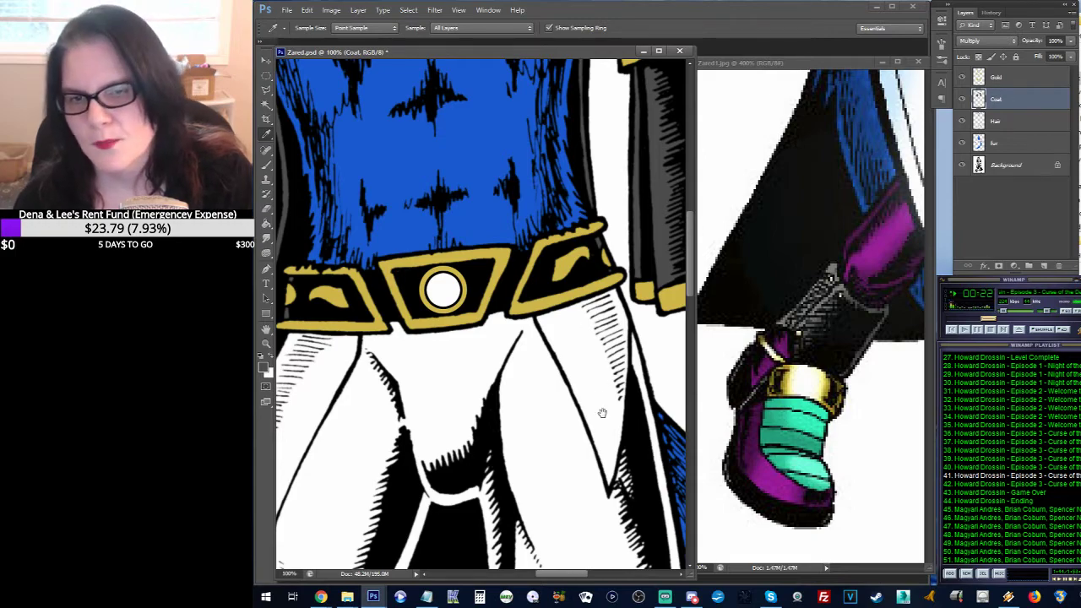
Step: Outline the left boot's cuff with the polygonal lasso on the Coat layer
{"action": "left_click_drag", "start_coordinate": [602, 412], "coordinate": [625, 253]}
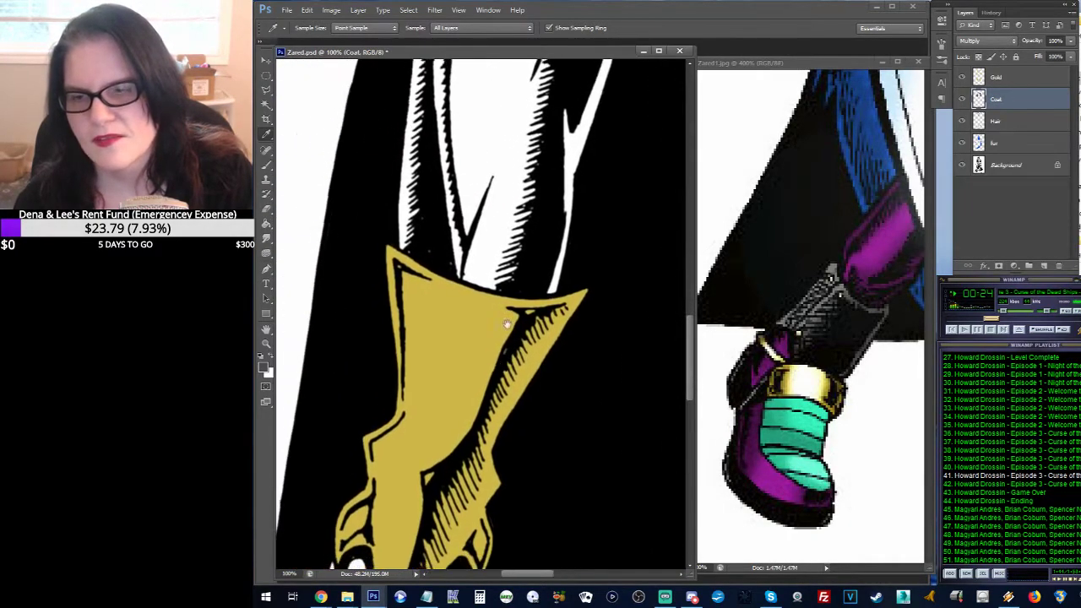
{"action": "left_click_drag", "start_coordinate": [591, 523], "coordinate": [582, 135]}
{"action": "left_click_drag", "start_coordinate": [540, 540], "coordinate": [532, 152]}
{"action": "left_click_drag", "start_coordinate": [515, 355], "coordinate": [518, 116]}
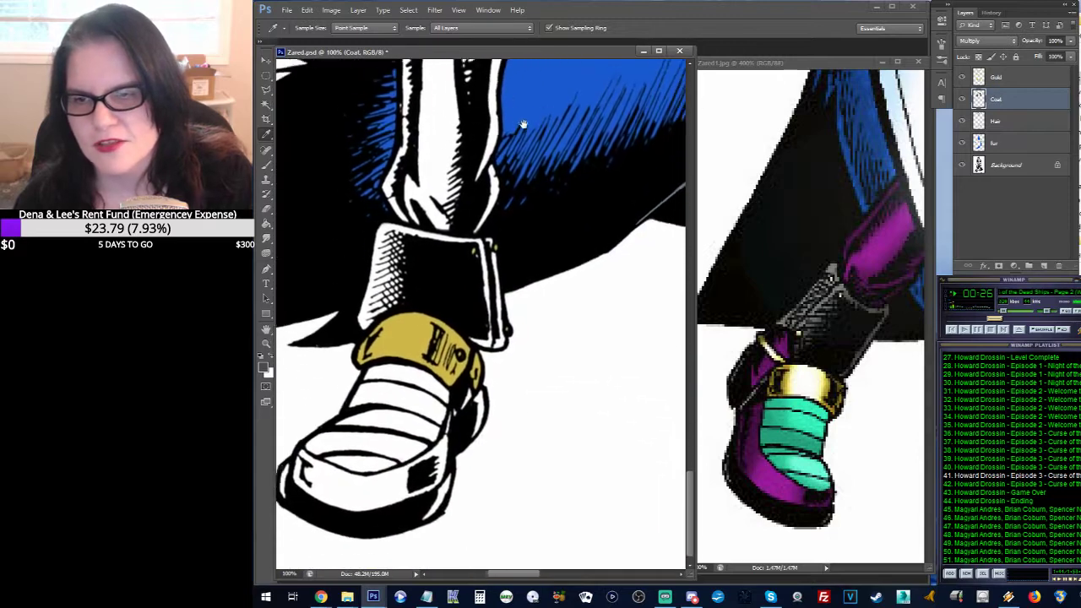
{"action": "left_click_drag", "start_coordinate": [546, 174], "coordinate": [526, 193]}
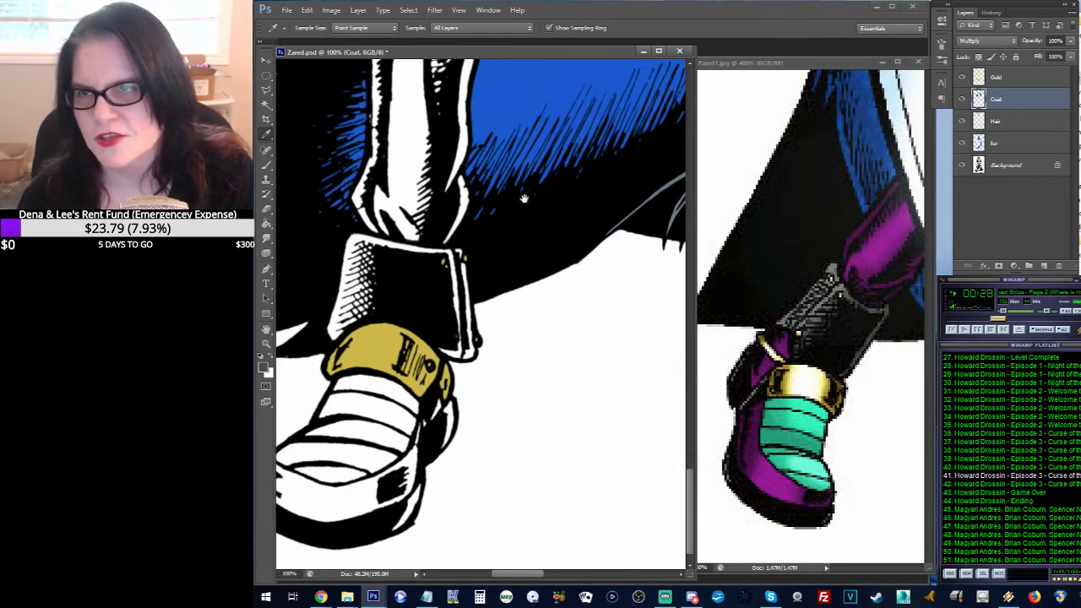
{"action": "left_click", "coordinate": [266, 90]}
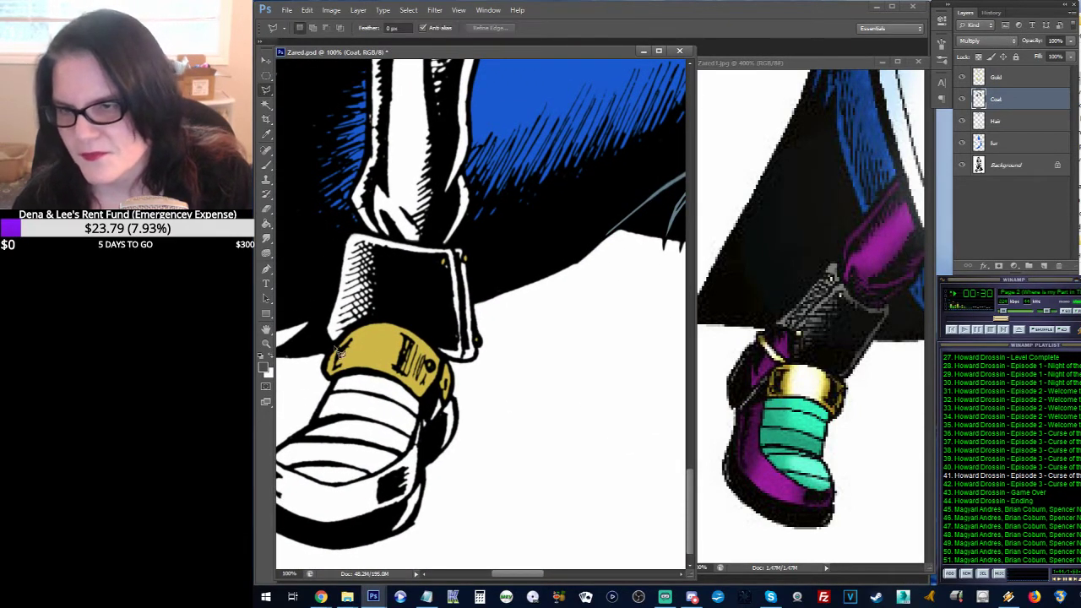
{"action": "left_click", "coordinate": [336, 348]}
{"action": "left_click", "coordinate": [320, 333]}
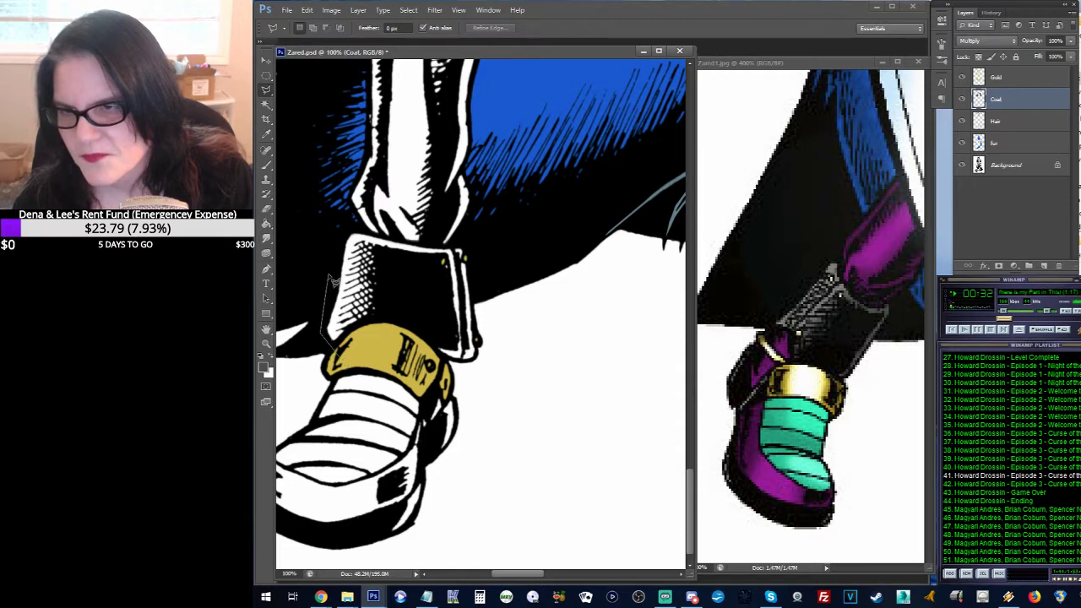
{"action": "left_click", "coordinate": [342, 227]}
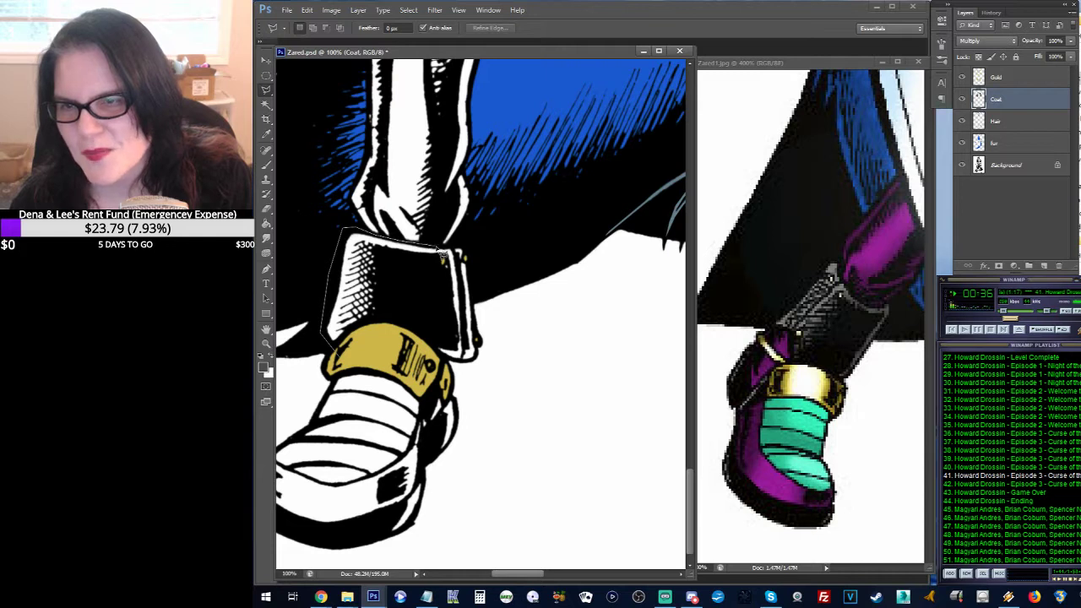
{"action": "left_click", "coordinate": [472, 249]}
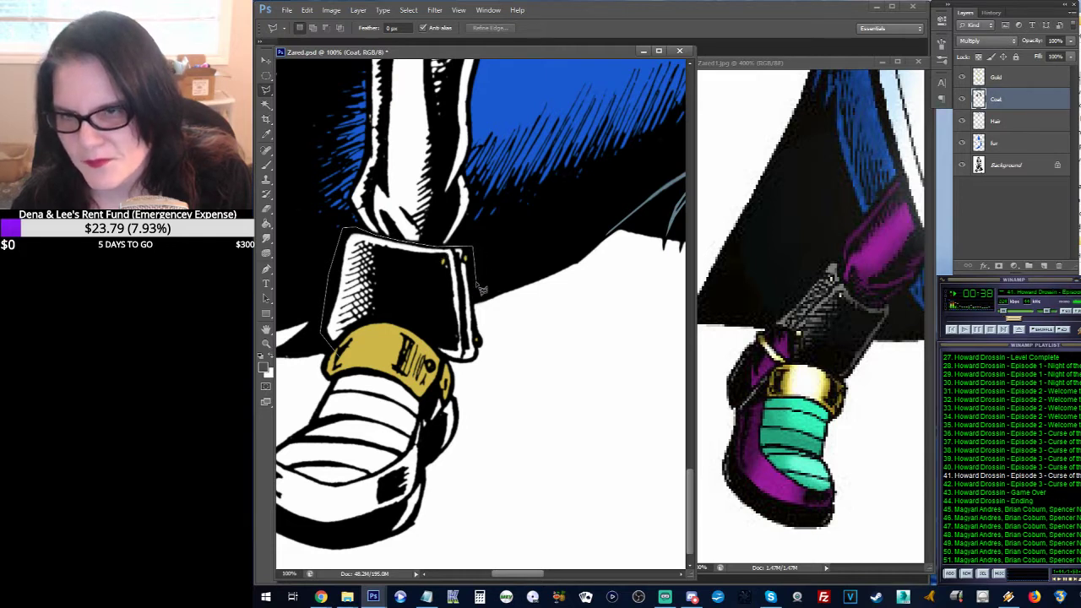
{"action": "left_click", "coordinate": [476, 360]}
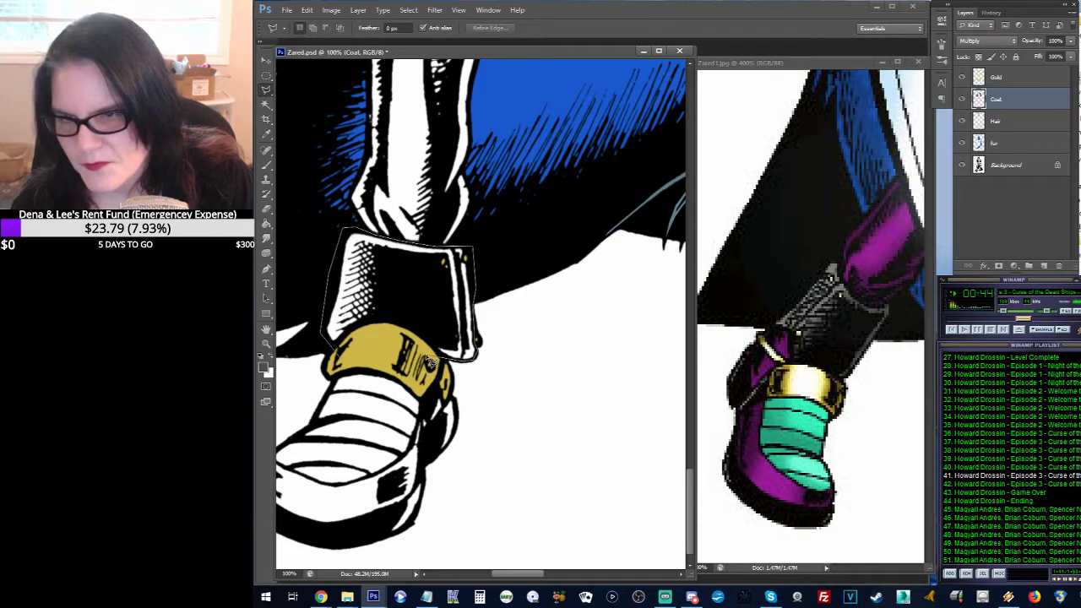
{"action": "double_click", "coordinate": [430, 361]}
Step: Add the left boot's sole edges and heel to the cuff selection, excluding the gold parts, and fill it with dark gray
{"action": "mouse_move", "coordinate": [427, 303]}
{"action": "left_mouse_down"}
{"action": "mouse_move", "coordinate": [445, 276]}
{"action": "mouse_move", "coordinate": [464, 281]}
{"action": "left_mouse_up"}
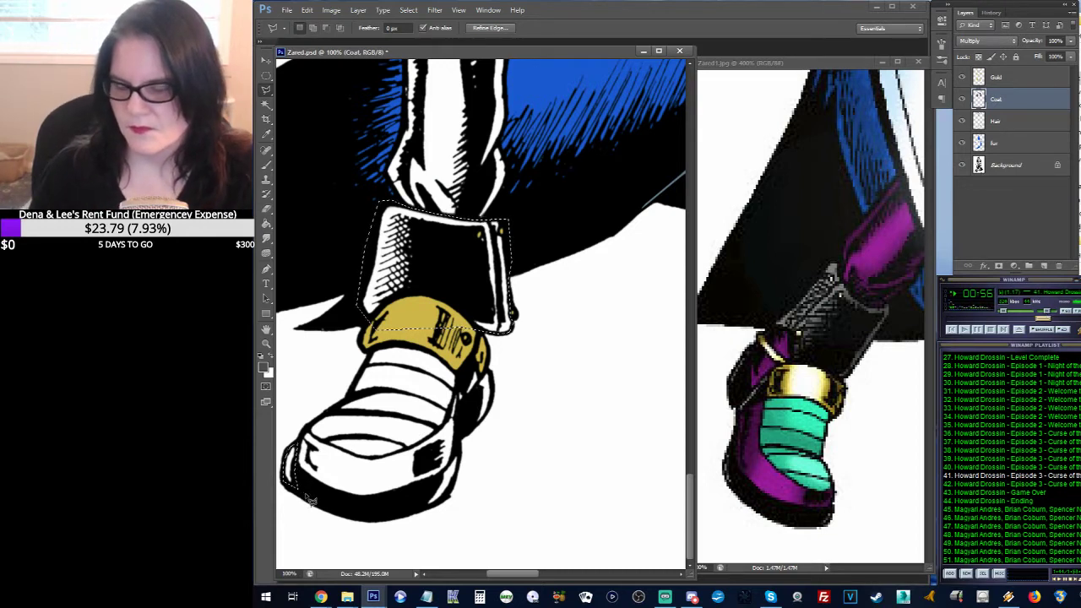
{"action": "left_click", "coordinate": [418, 511]}
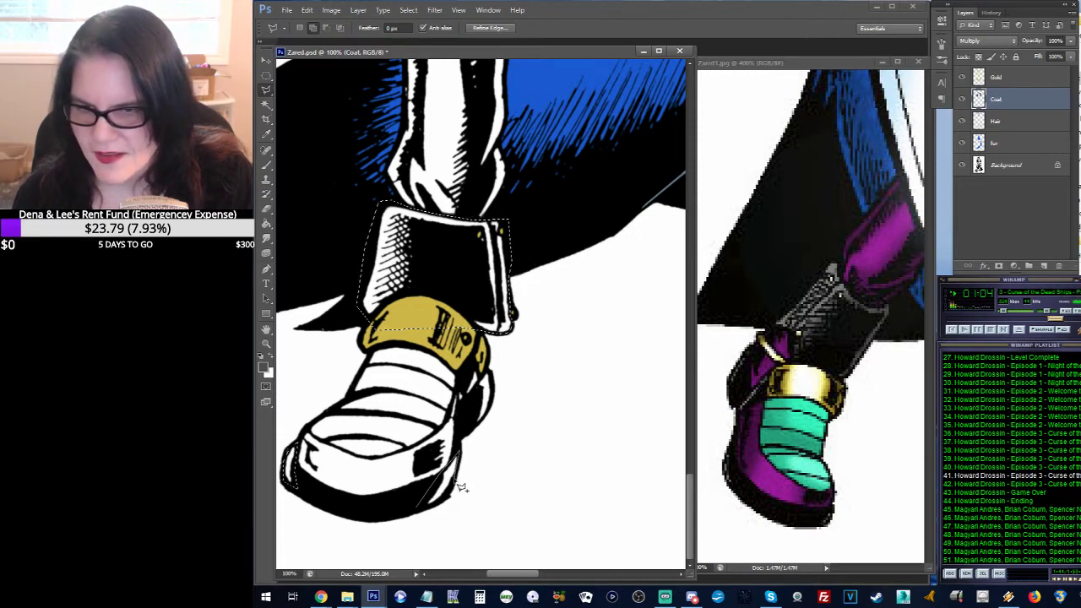
{"action": "left_click", "coordinate": [425, 511]}
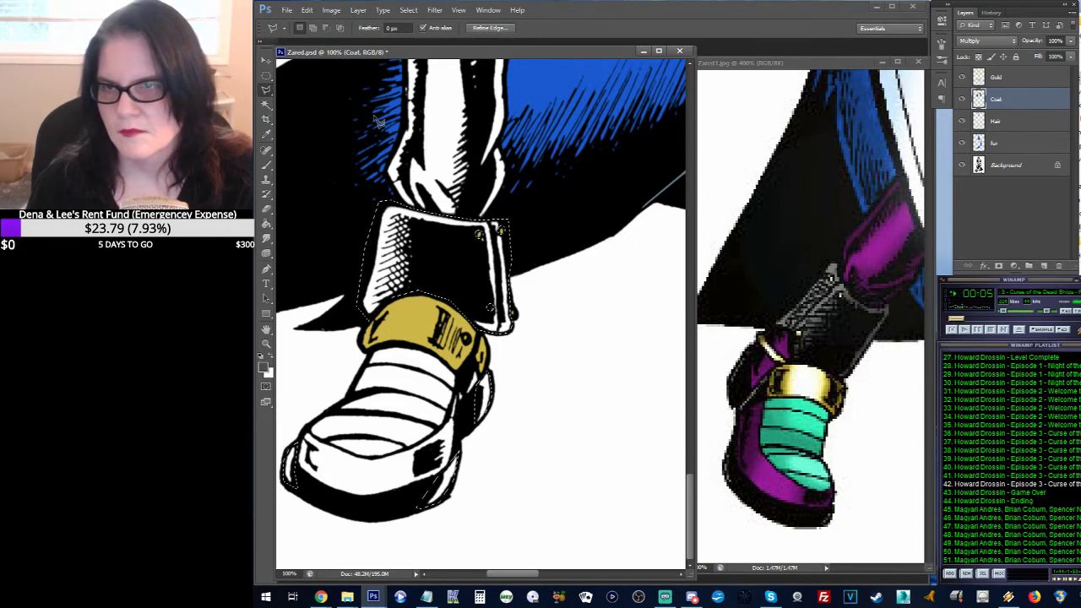
{"action": "left_click", "coordinate": [267, 224]}
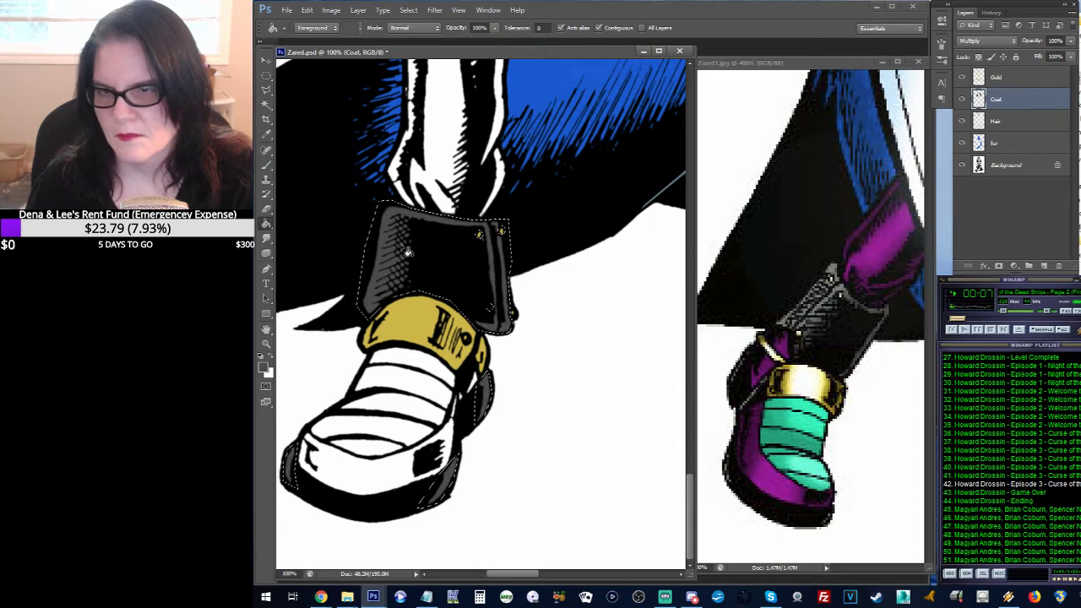
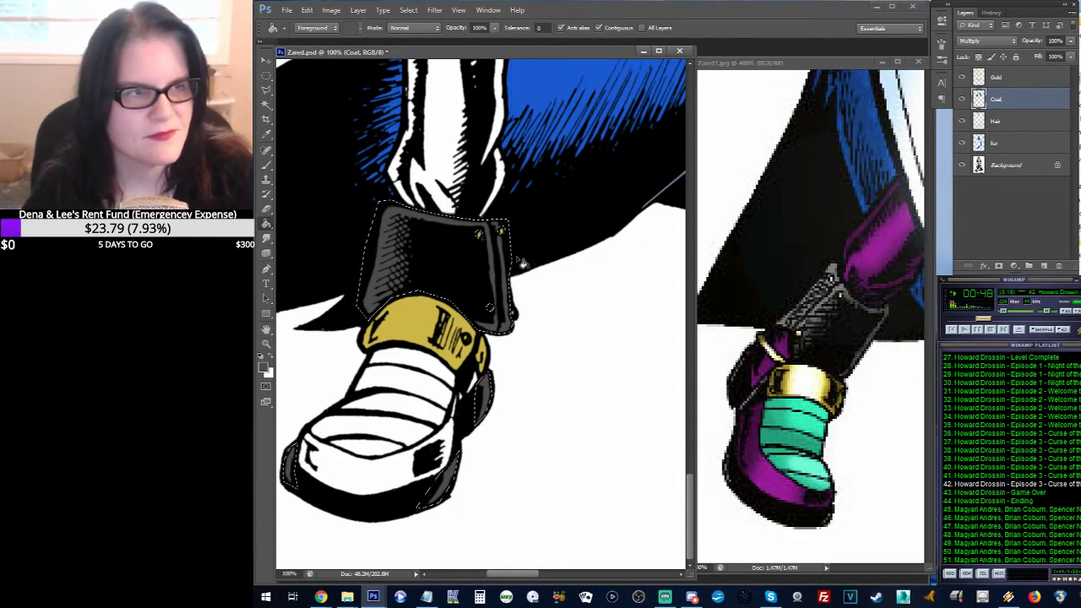
{"action": "key", "text": "ctrl+d"}
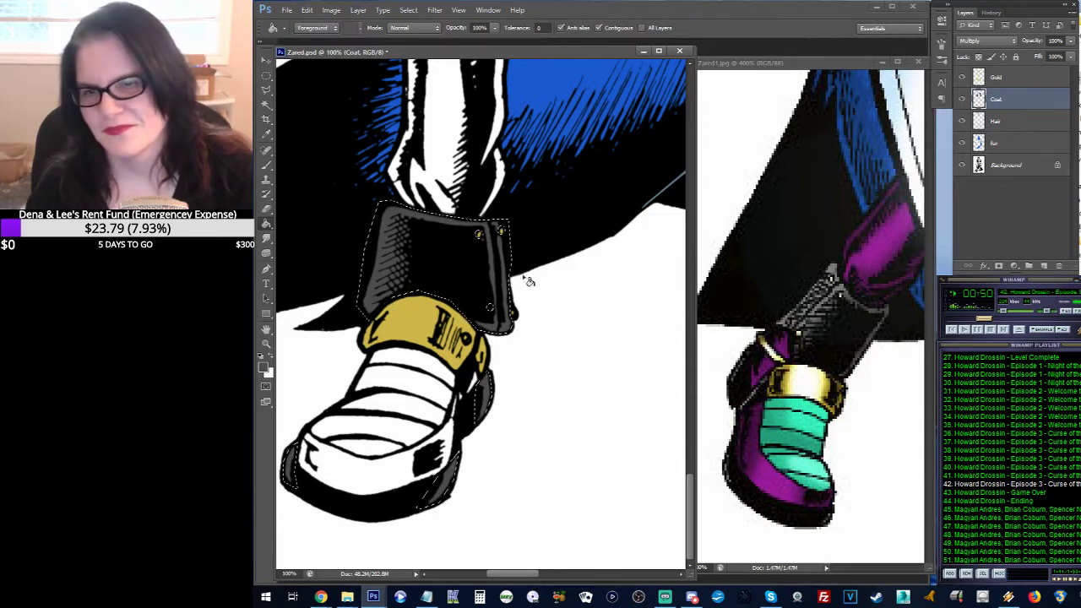
Step: Select the right boot's cuff and sole edges with the polygonal lasso, leaving out the gold rivets and ankle band
{"action": "mouse_move", "coordinate": [589, 255]}
{"action": "left_mouse_down"}
{"action": "mouse_move", "coordinate": [531, 234]}
{"action": "mouse_move", "coordinate": [458, 229]}
{"action": "mouse_move", "coordinate": [570, 209]}
{"action": "mouse_move", "coordinate": [379, 212]}
{"action": "left_mouse_up"}
{"action": "left_click_drag", "start_coordinate": [643, 211], "coordinate": [345, 221]}
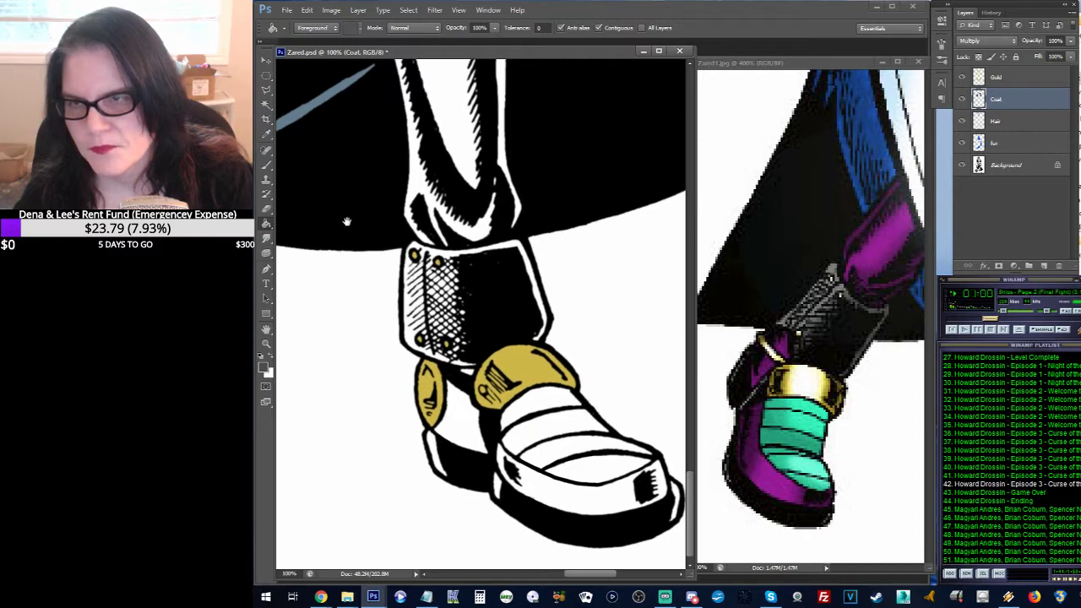
{"action": "left_click", "coordinate": [266, 90]}
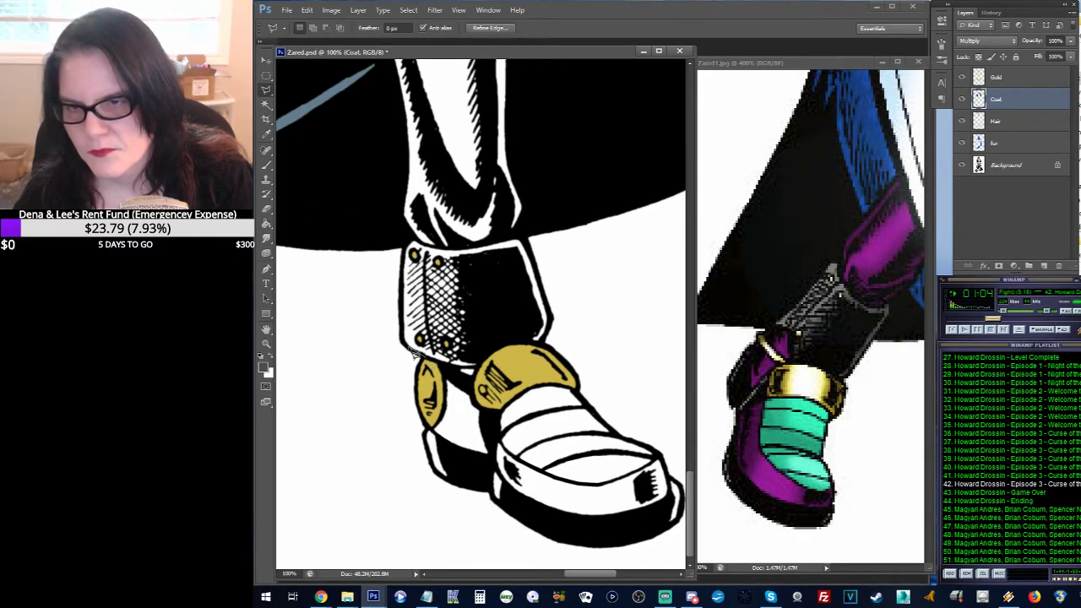
{"action": "mouse_move", "coordinate": [405, 344]}
{"action": "left_mouse_down"}
{"action": "mouse_move", "coordinate": [414, 245]}
{"action": "mouse_move", "coordinate": [472, 253]}
{"action": "mouse_move", "coordinate": [525, 240]}
{"action": "mouse_move", "coordinate": [557, 321]}
{"action": "mouse_move", "coordinate": [544, 353]}
{"action": "mouse_move", "coordinate": [470, 375]}
{"action": "mouse_move", "coordinate": [444, 368]}
{"action": "left_mouse_up"}
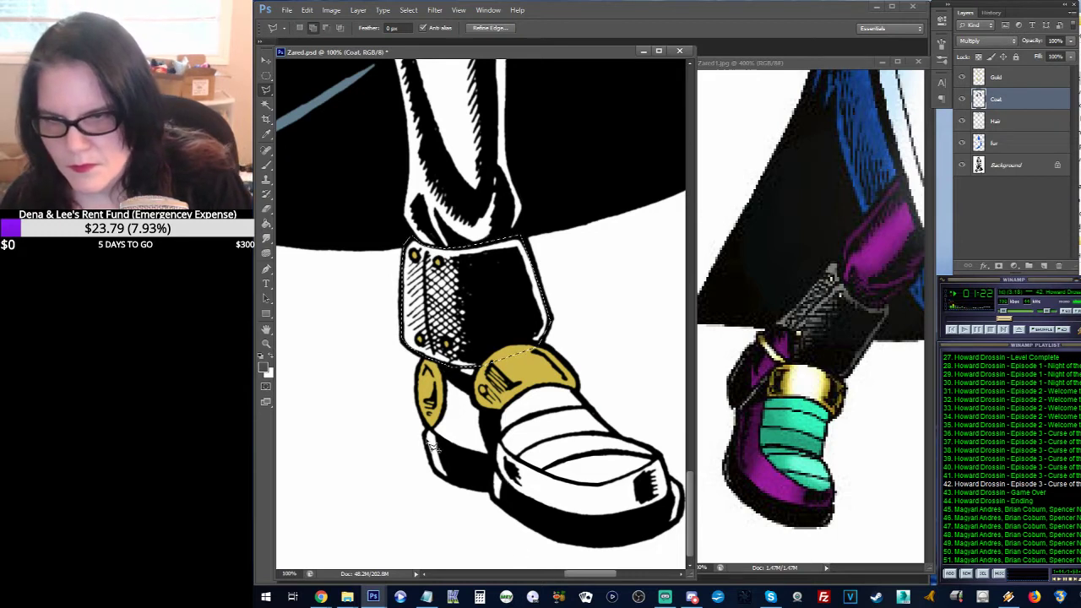
{"action": "left_click_drag", "start_coordinate": [428, 428], "coordinate": [462, 491]}
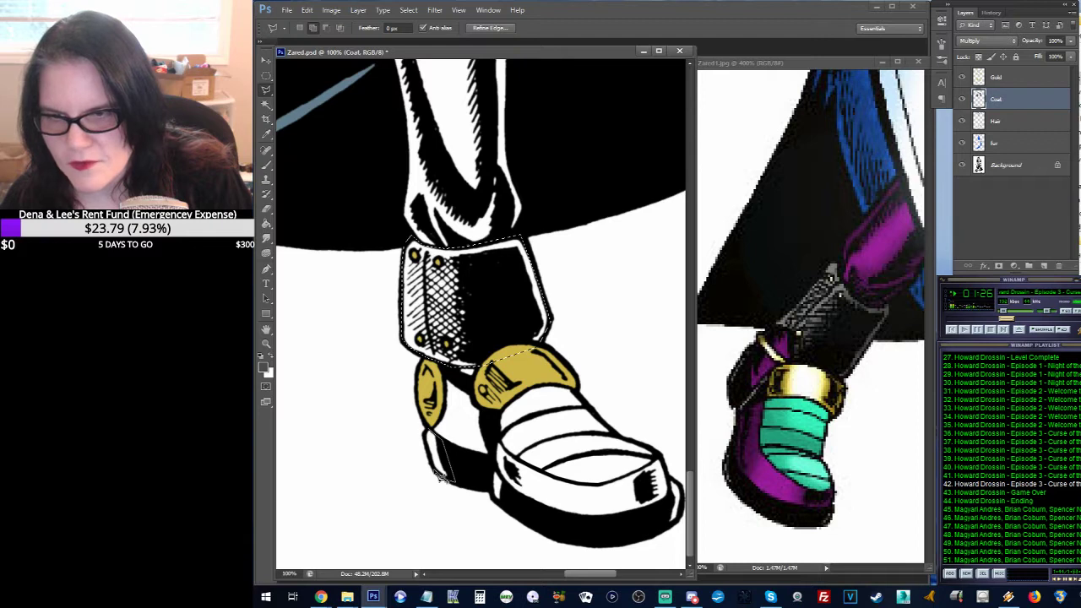
{"action": "left_click", "coordinate": [439, 478]}
{"action": "left_click", "coordinate": [428, 429]}
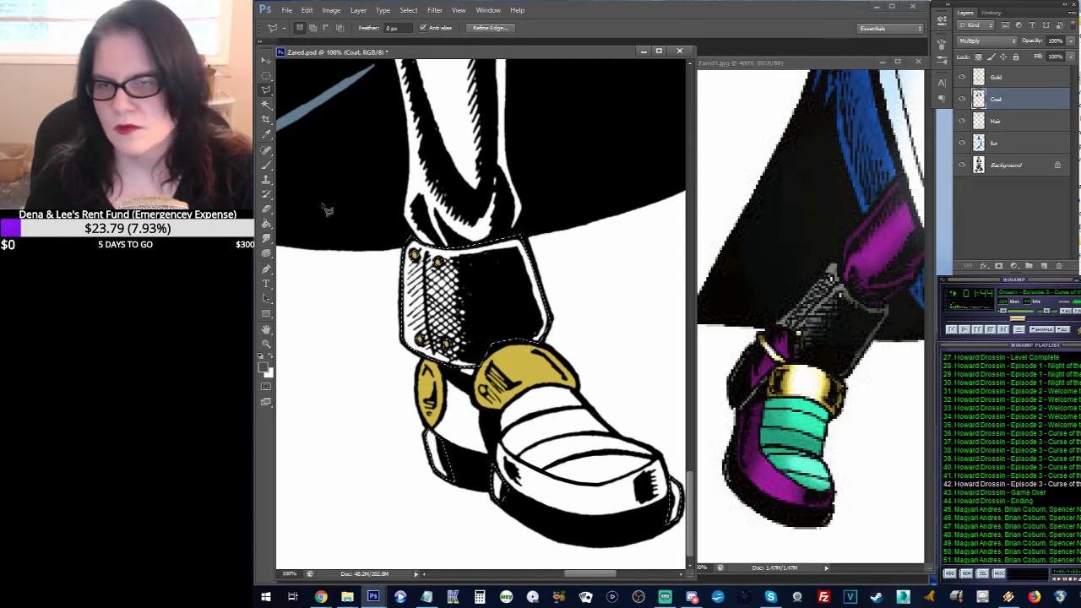
Step: Fill the selected cuff and sole pieces of the right boot with dark gray and clear the selection
{"action": "left_click", "coordinate": [266, 224]}
{"action": "left_click", "coordinate": [498, 283]}
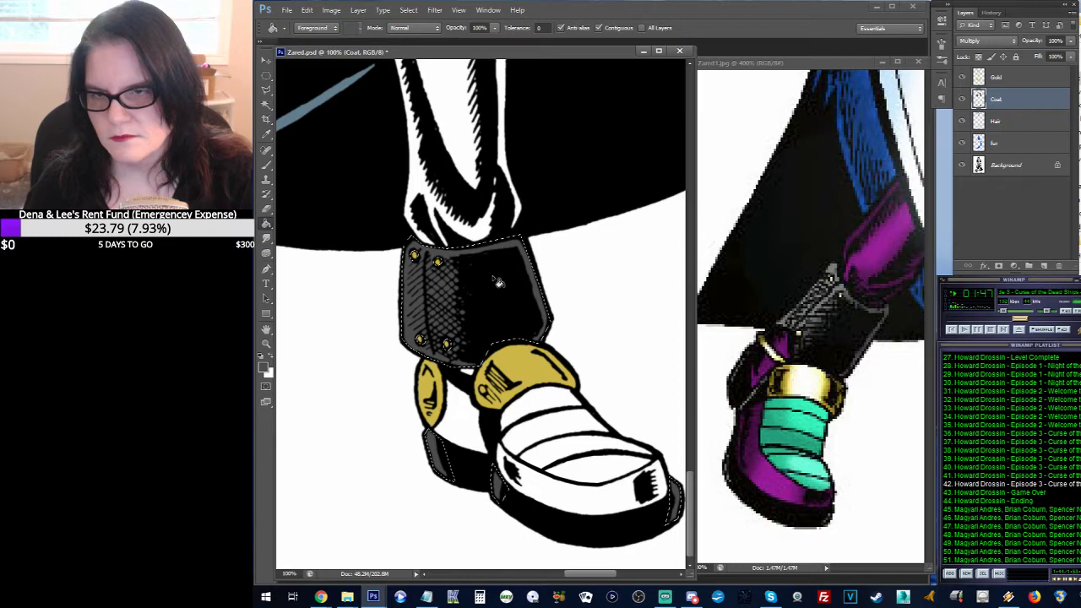
{"action": "left_click", "coordinate": [266, 76]}
{"action": "left_click", "coordinate": [332, 127]}
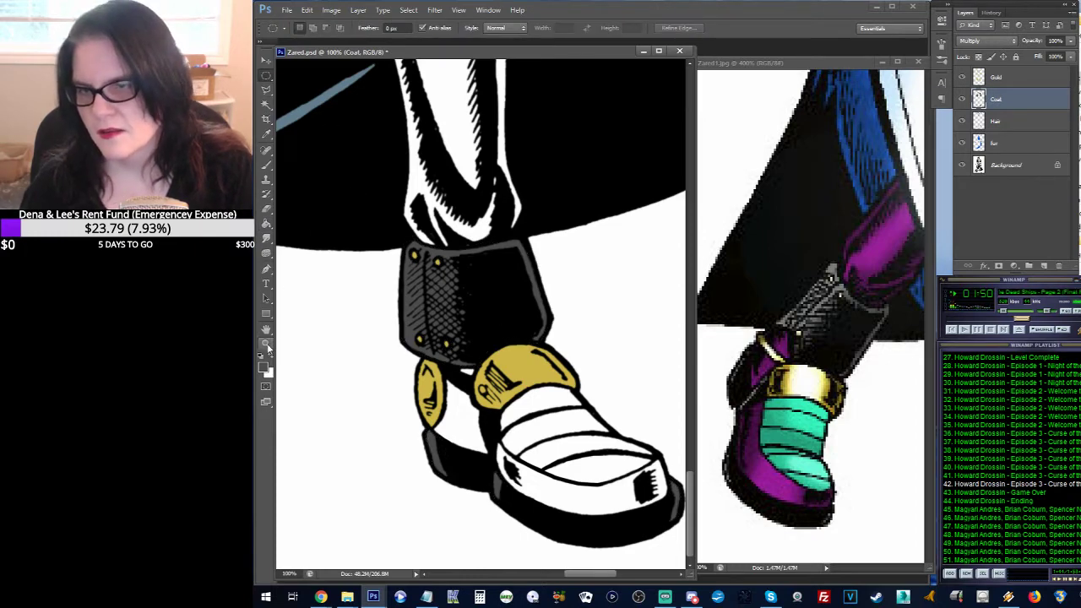
Step: Bring the whole figure into view to review the colors applied so far
{"action": "left_click", "coordinate": [265, 344]}
{"action": "left_click", "coordinate": [453, 236], "text": "alt"}
{"action": "left_click", "coordinate": [452, 235], "text": "alt"}
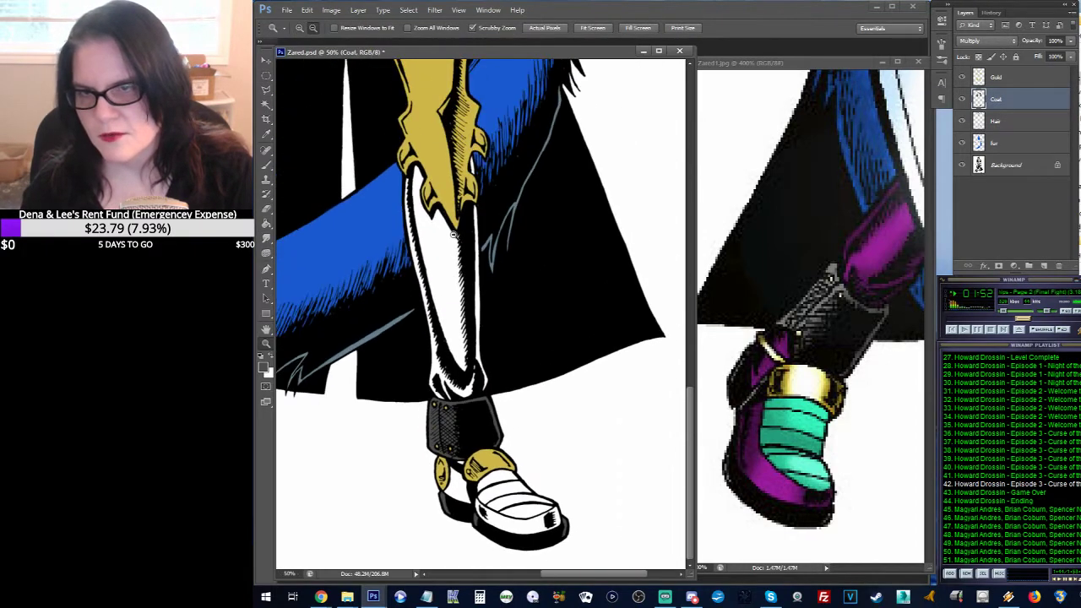
{"action": "left_click", "coordinate": [453, 236], "text": "alt"}
{"action": "left_click", "coordinate": [453, 236], "text": "alt"}
{"action": "left_click", "coordinate": [452, 235], "text": "alt"}
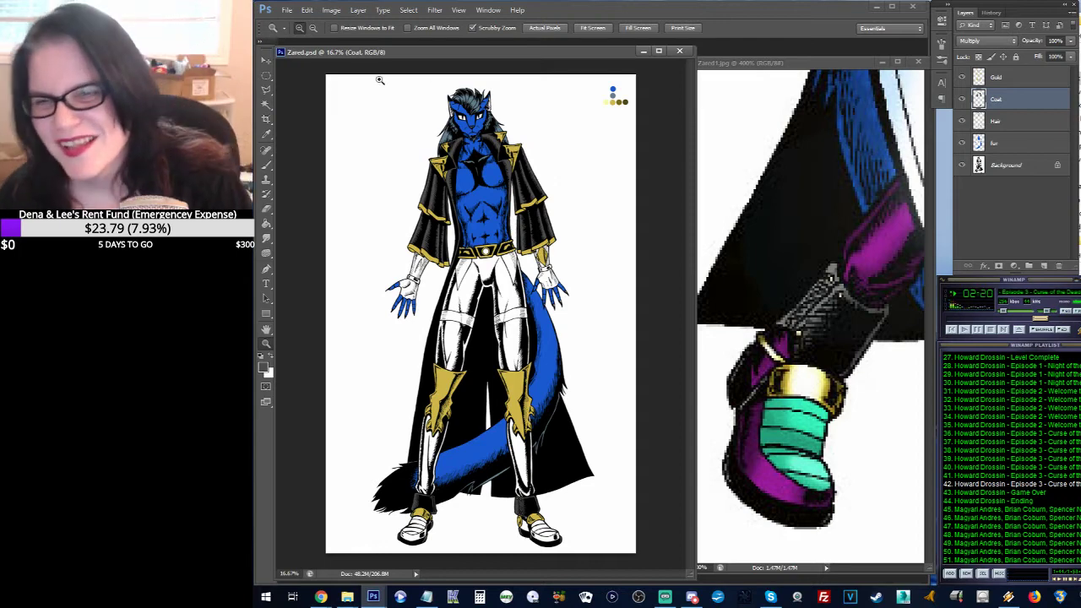
Step: Compare the uncolored wrists, hands and legs of the drawing with the glove and sleeve area of Zared1.jpg
{"action": "left_click", "coordinate": [463, 288]}
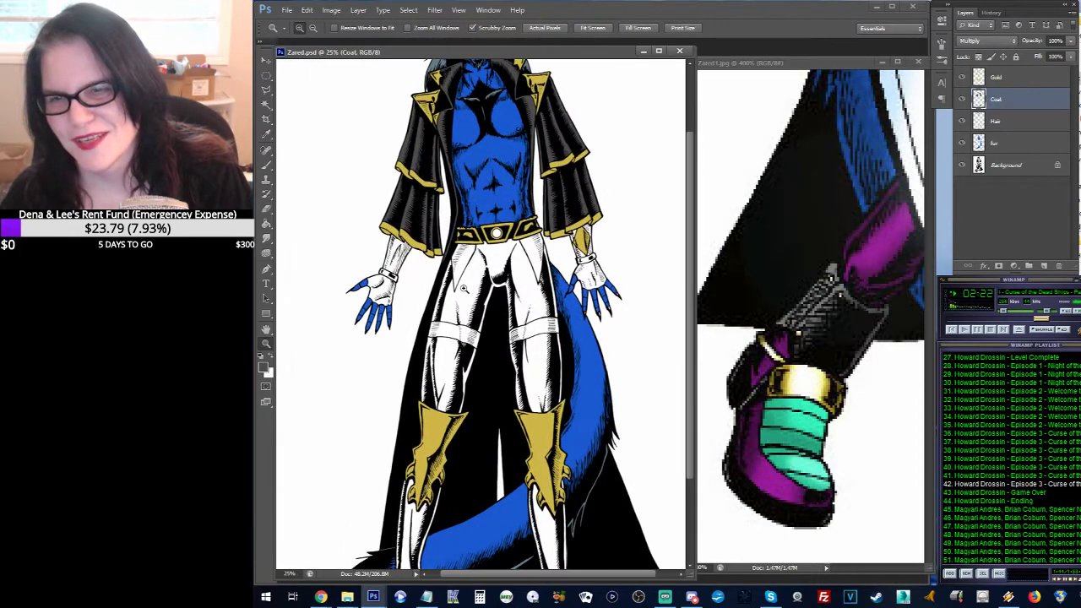
{"action": "left_click", "coordinate": [462, 288]}
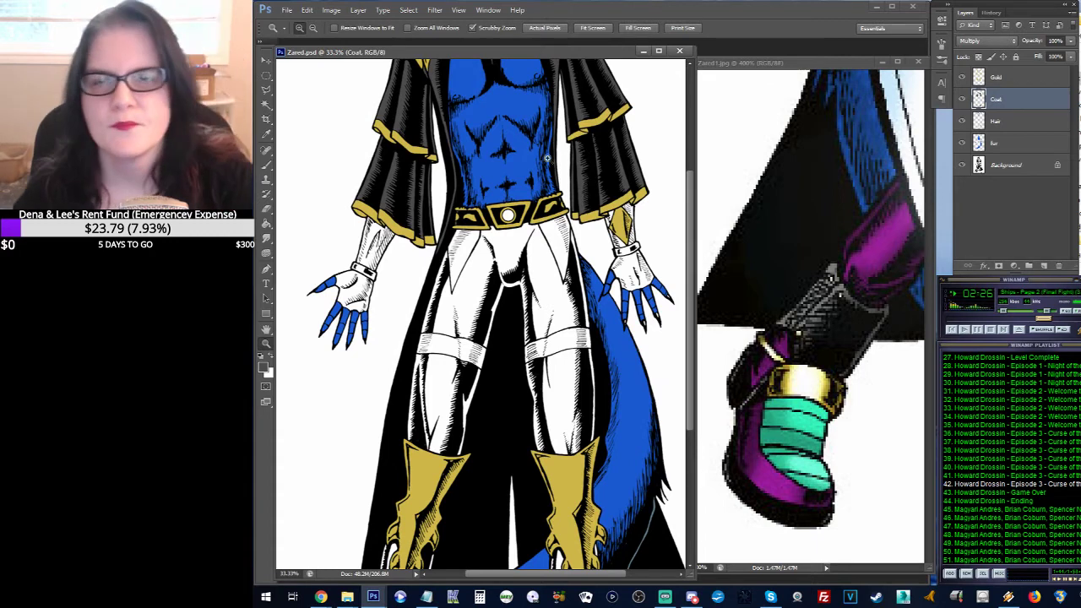
{"action": "left_click", "coordinate": [779, 80]}
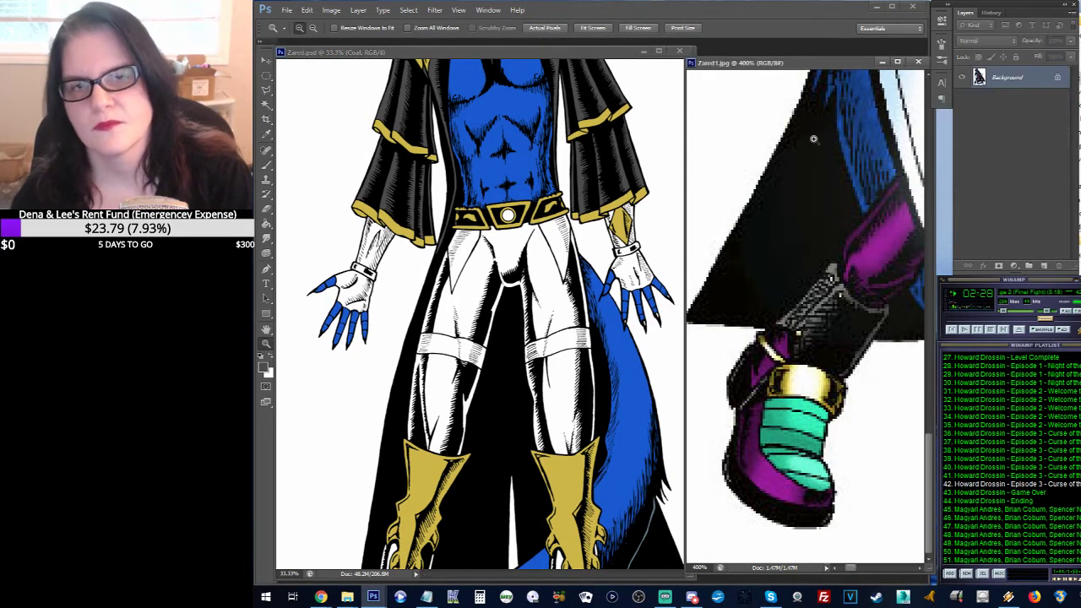
{"action": "left_click_drag", "start_coordinate": [819, 122], "coordinate": [774, 335]}
{"action": "left_click_drag", "start_coordinate": [862, 191], "coordinate": [799, 380]}
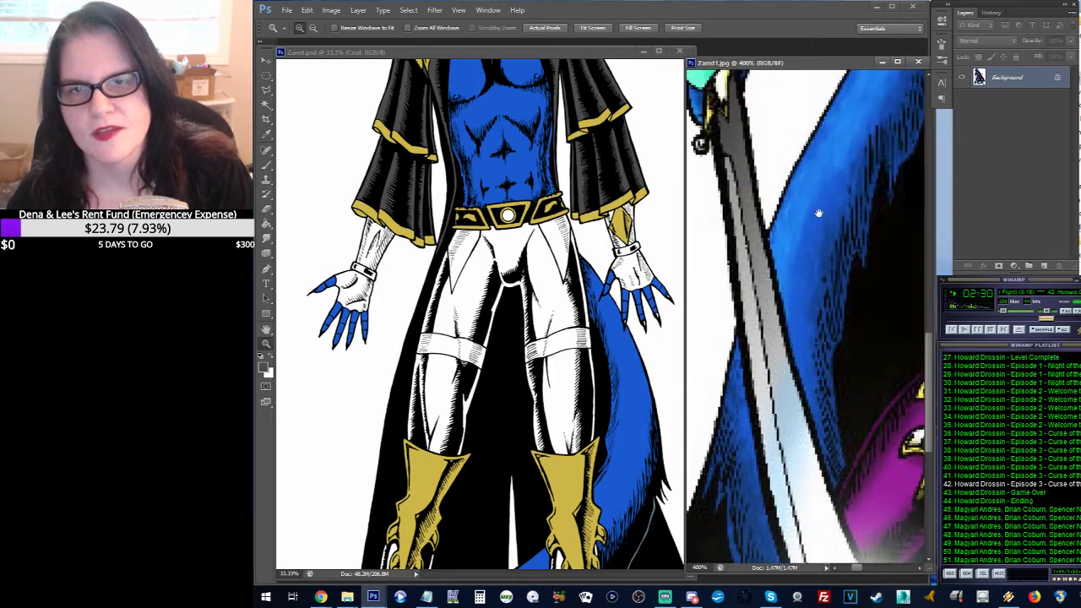
{"action": "left_click_drag", "start_coordinate": [818, 213], "coordinate": [828, 336]}
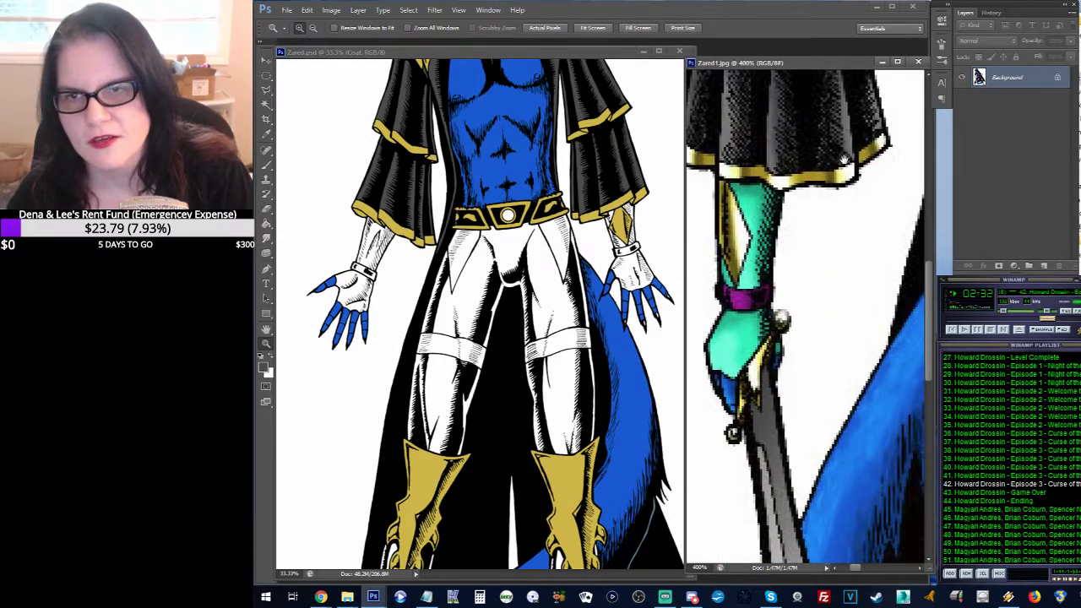
{"action": "left_click_drag", "start_coordinate": [842, 101], "coordinate": [836, 176]}
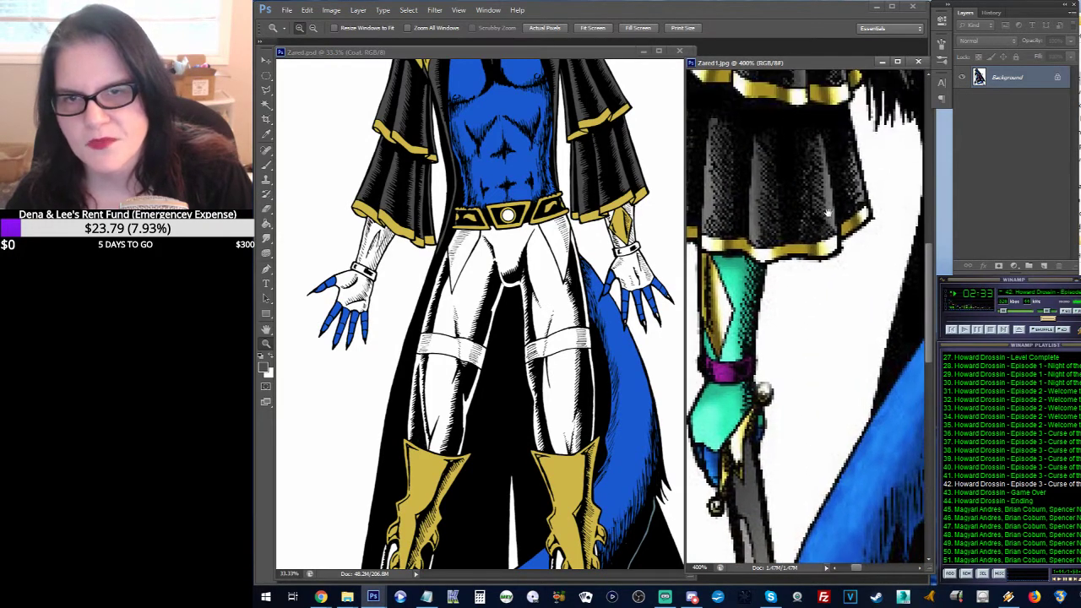
{"action": "left_click", "coordinate": [613, 55]}
{"action": "left_click_drag", "start_coordinate": [644, 104], "coordinate": [499, 386]}
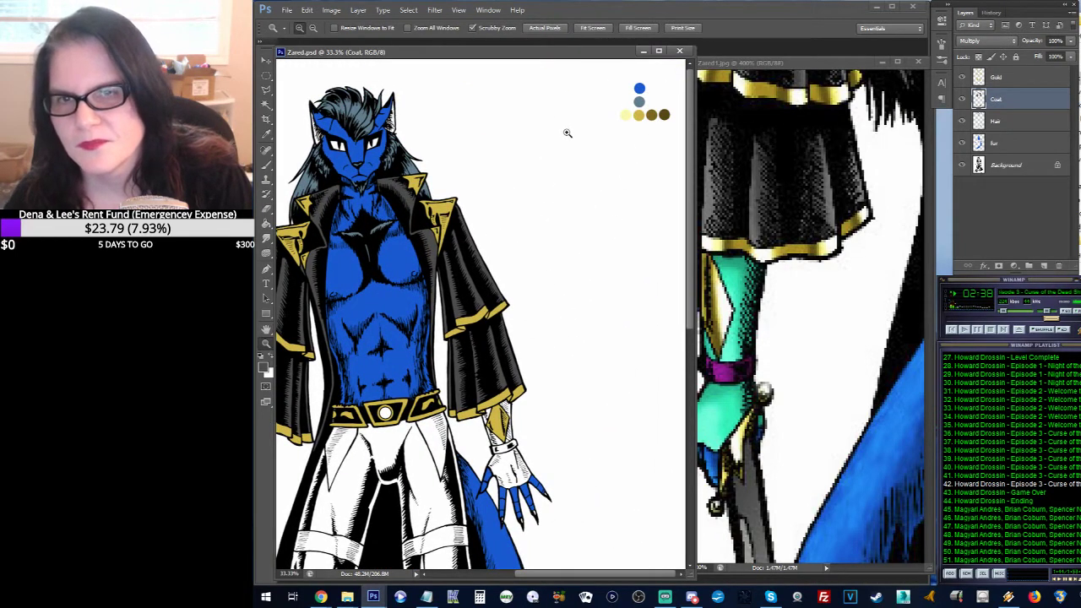
{"action": "left_click_drag", "start_coordinate": [495, 193], "coordinate": [529, 84]}
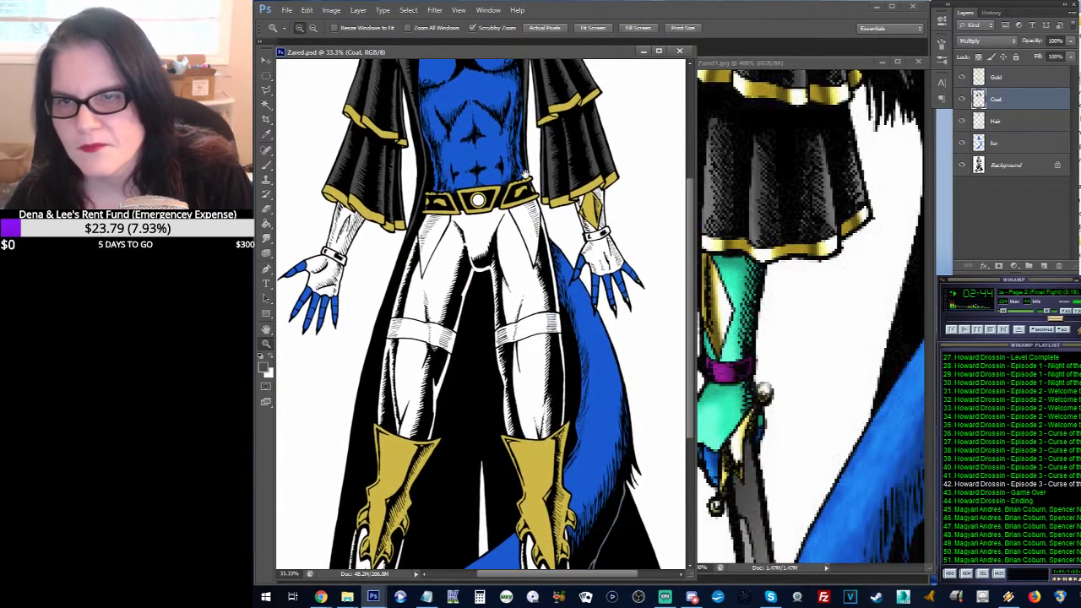
{"action": "left_click_drag", "start_coordinate": [528, 176], "coordinate": [526, 132]}
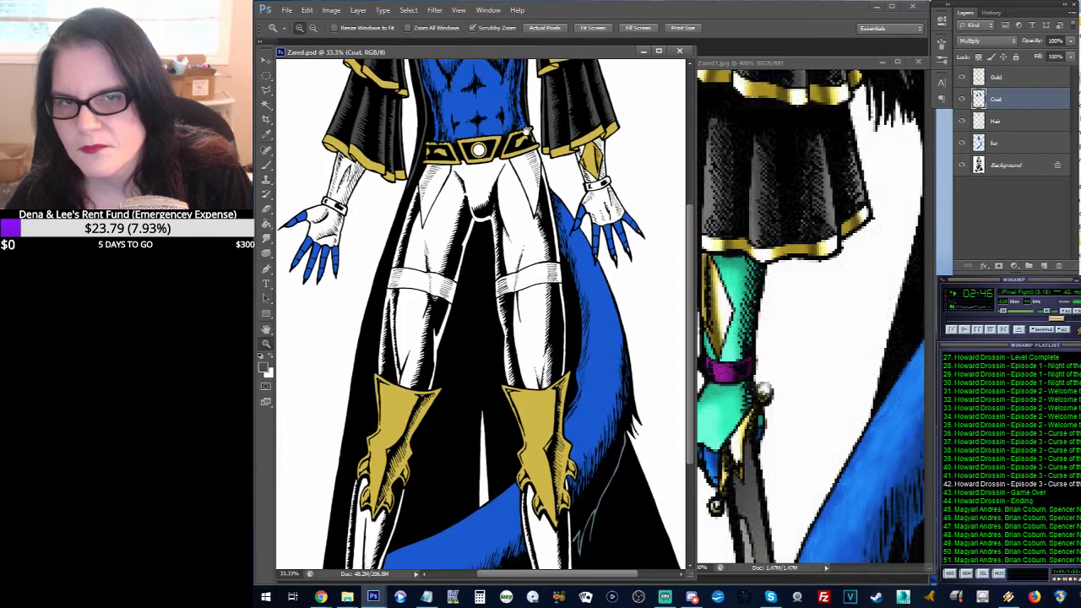
Step: Examine the belt and pants colors in Zared1.jpg and review the uncolored areas on the whole figure in Zared.psd
{"action": "left_click", "coordinate": [870, 169]}
{"action": "left_click_drag", "start_coordinate": [882, 167], "coordinate": [798, 406]}
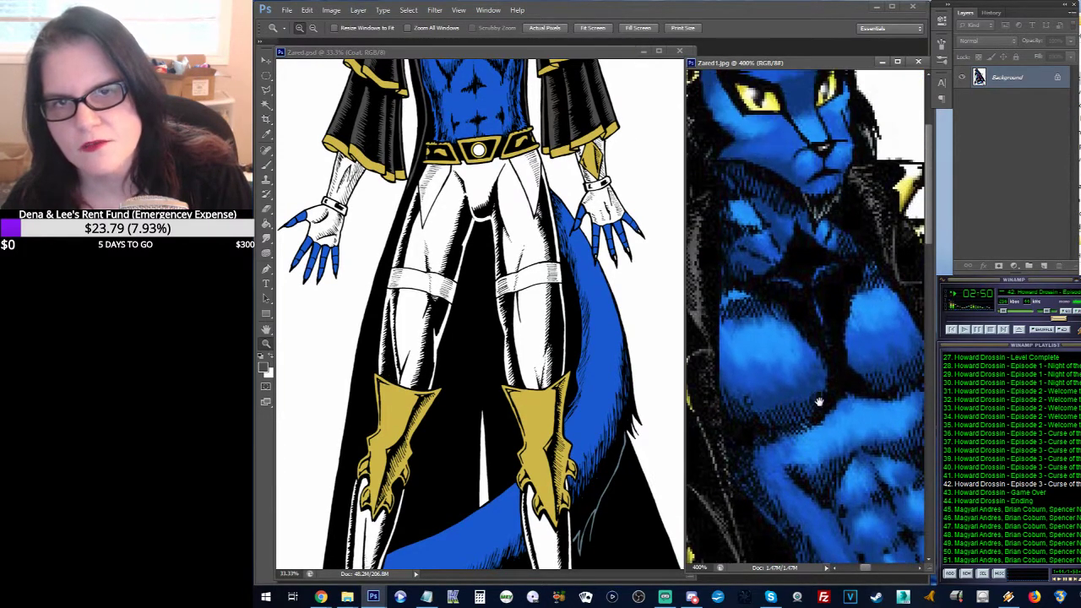
{"action": "left_click_drag", "start_coordinate": [797, 506], "coordinate": [764, 151]}
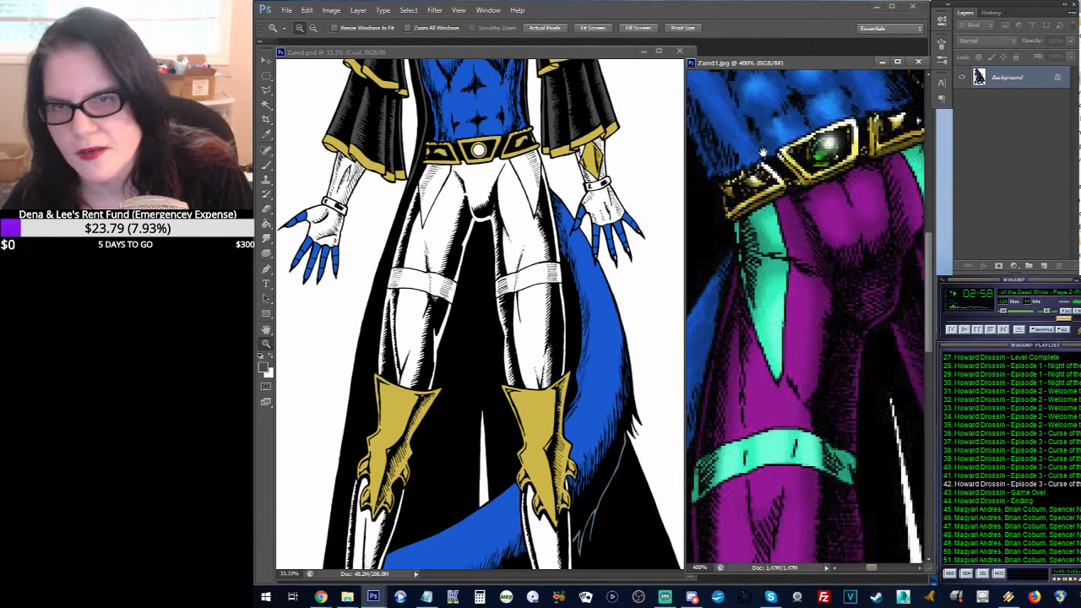
{"action": "left_click", "coordinate": [595, 61]}
{"action": "left_click_drag", "start_coordinate": [663, 118], "coordinate": [531, 426]}
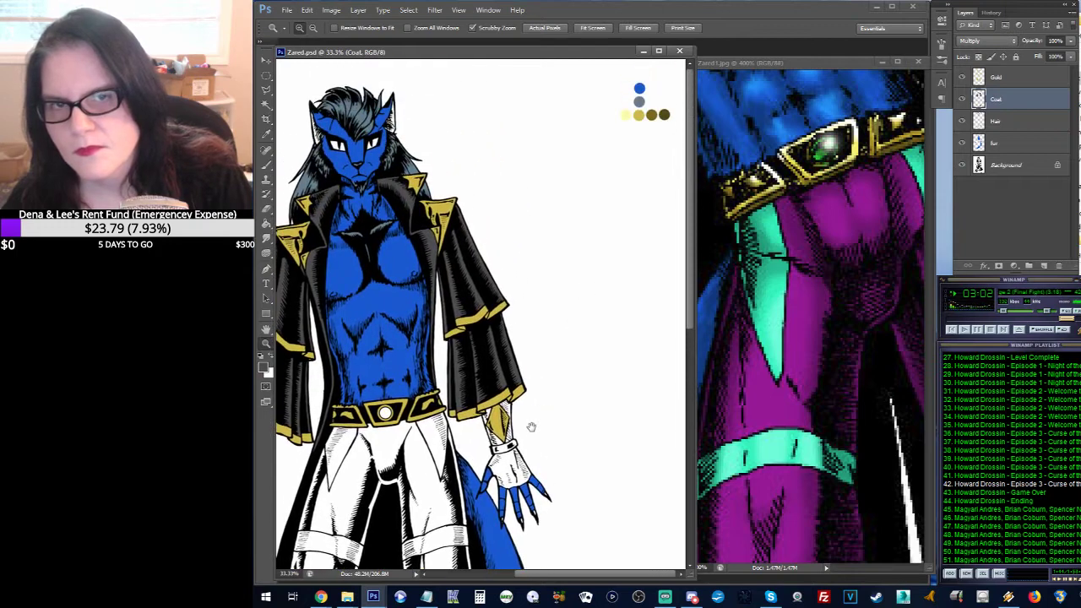
{"action": "key", "text": "z"}
{"action": "left_click", "coordinate": [424, 348]}
{"action": "left_click", "coordinate": [423, 348], "text": "alt"}
{"action": "left_click", "coordinate": [424, 348], "text": "alt"}
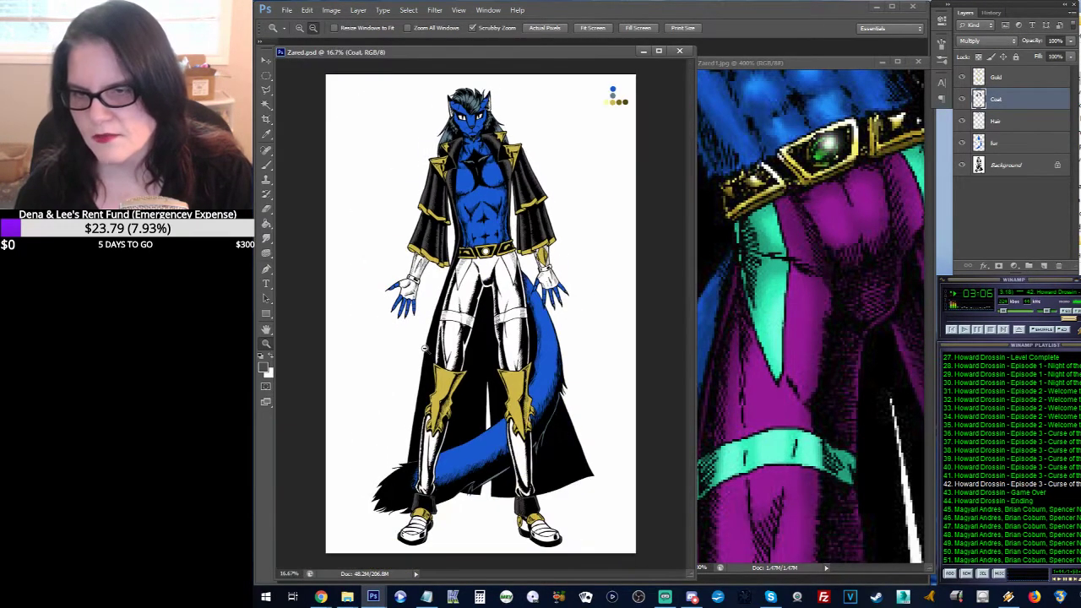
{"action": "left_click", "coordinate": [667, 356]}
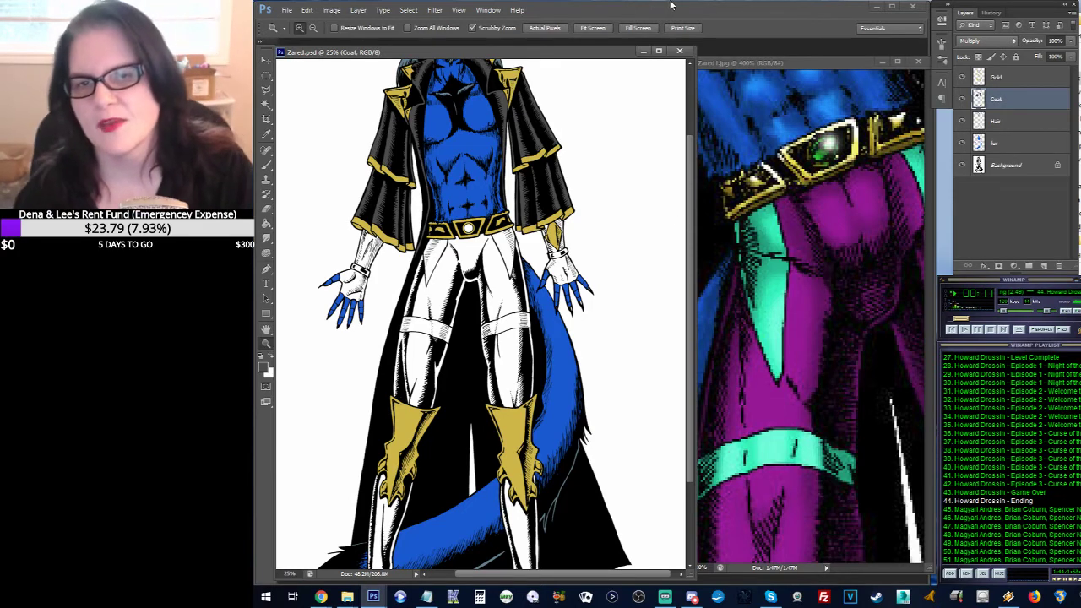
{"action": "scroll", "coordinate": [694, 160], "scroll_direction": "up", "scroll_amount": 3}
{"action": "scroll", "coordinate": [694, 160], "scroll_direction": "up", "scroll_amount": 2}
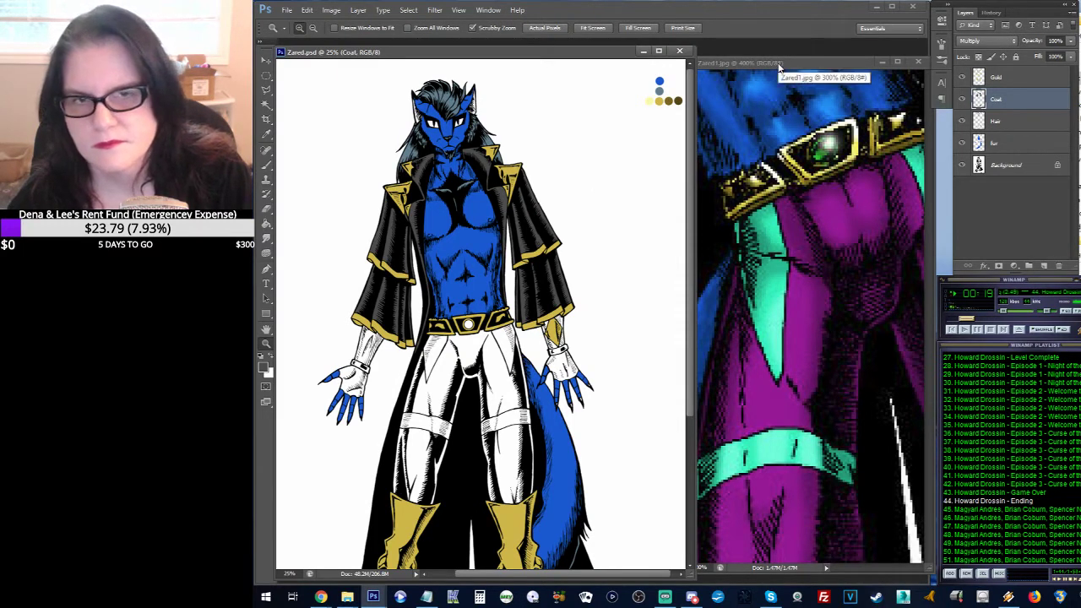
Step: Sample a dark purple from the reference's pants and paint a 60 px swatch of it below the gold palette swatches
{"action": "left_click", "coordinate": [268, 137]}
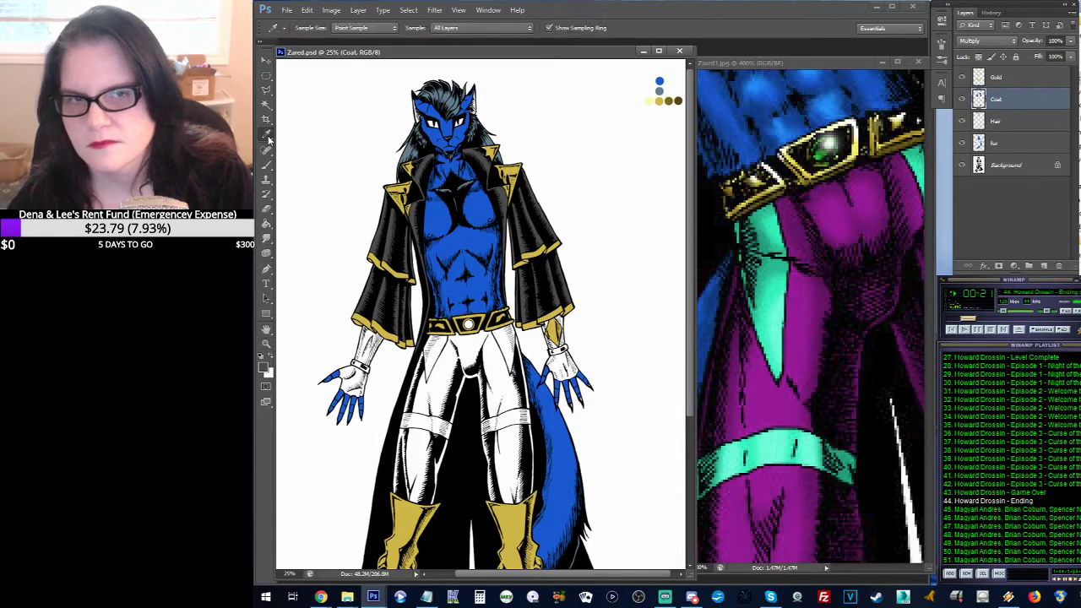
{"action": "left_click", "coordinate": [797, 229]}
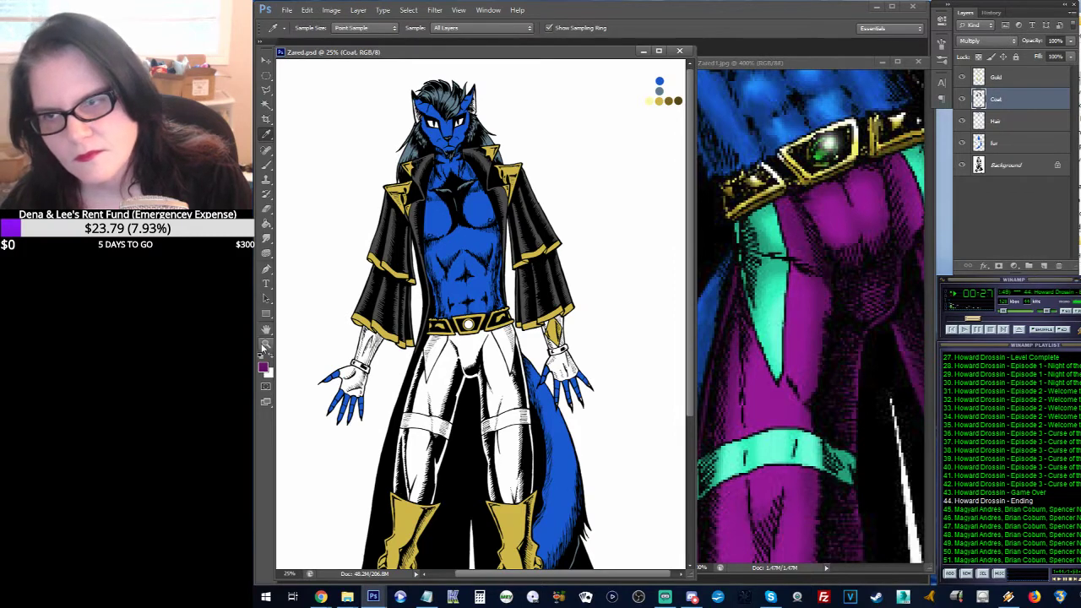
{"action": "left_click", "coordinate": [266, 343]}
{"action": "left_click", "coordinate": [663, 126]}
{"action": "left_click", "coordinate": [663, 127]}
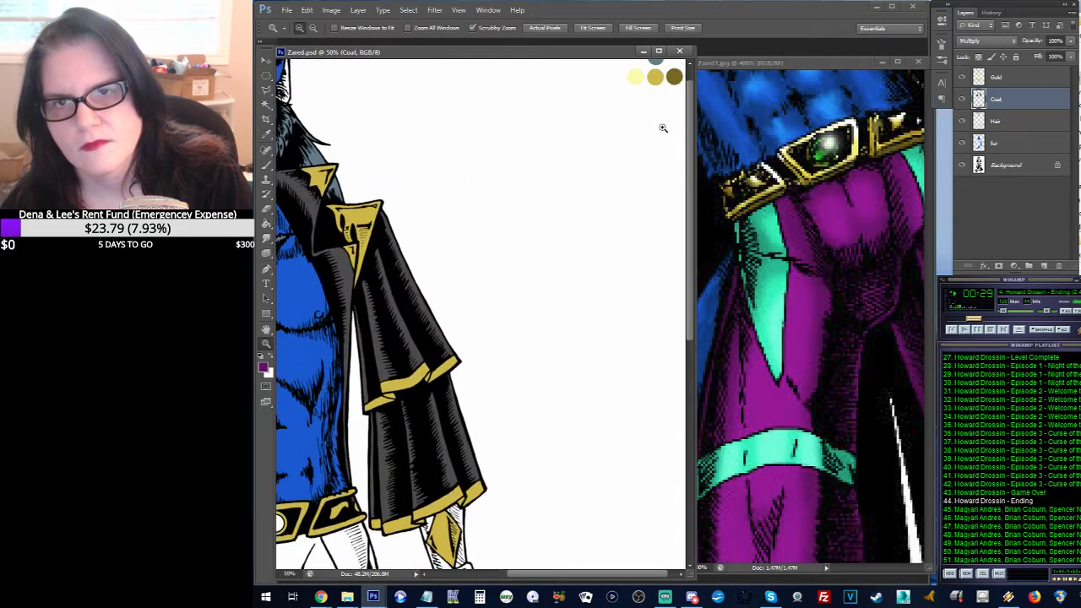
{"action": "left_click_drag", "start_coordinate": [661, 118], "coordinate": [597, 221]}
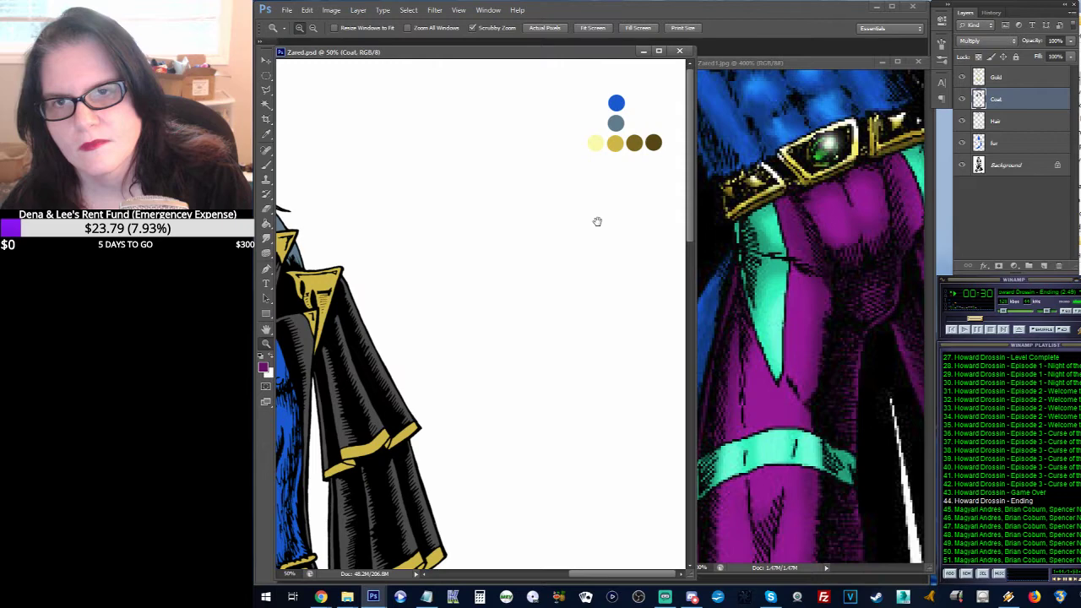
{"action": "left_click", "coordinate": [267, 167]}
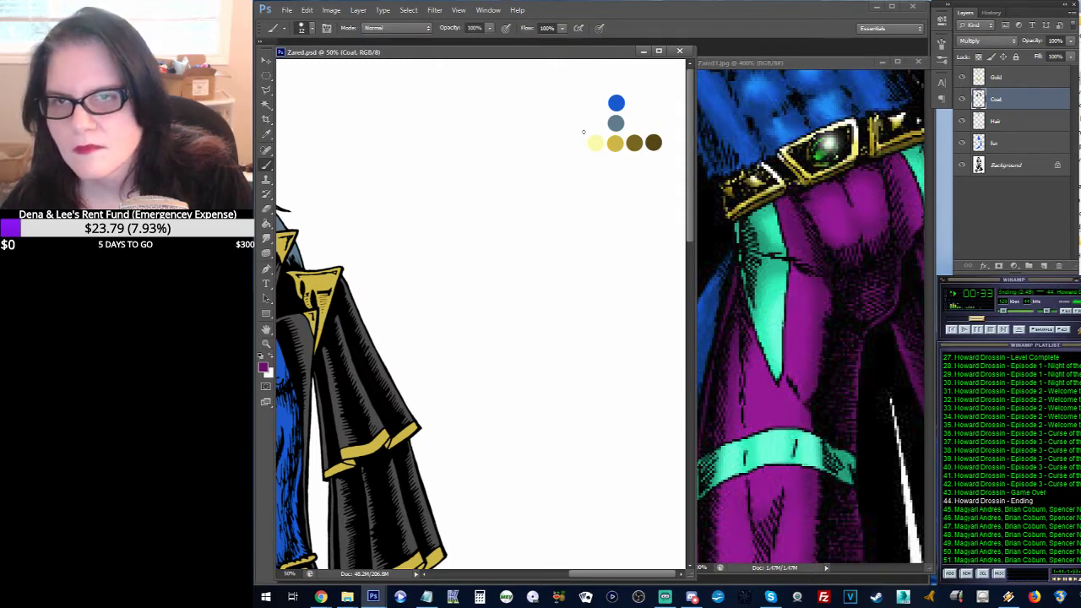
{"action": "left_click_drag", "start_coordinate": [351, 56], "coordinate": [391, 60]}
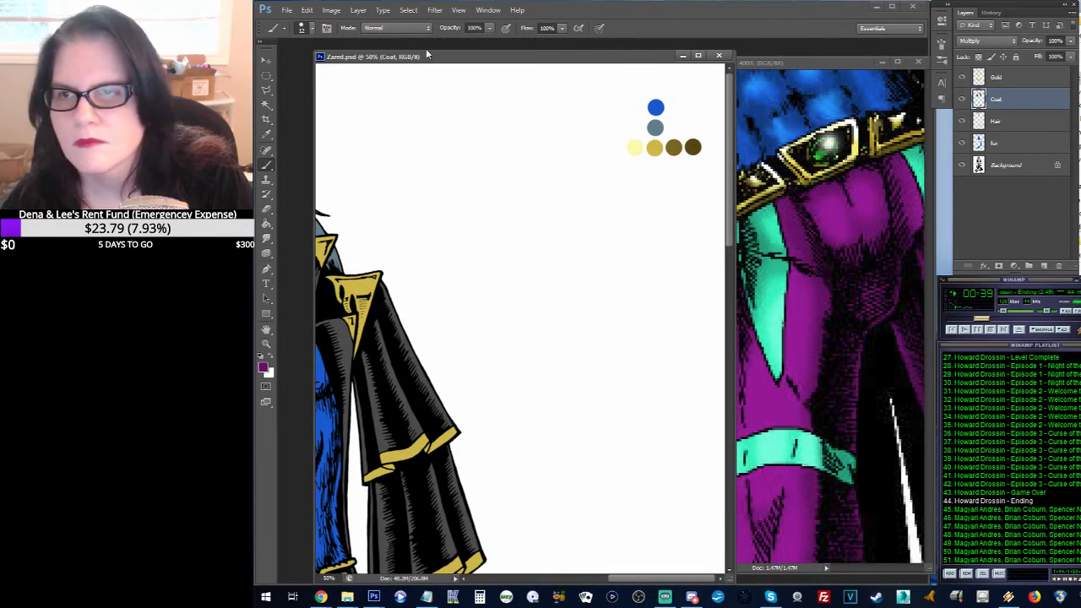
{"action": "left_click", "coordinate": [314, 28]}
{"action": "left_click", "coordinate": [297, 167]}
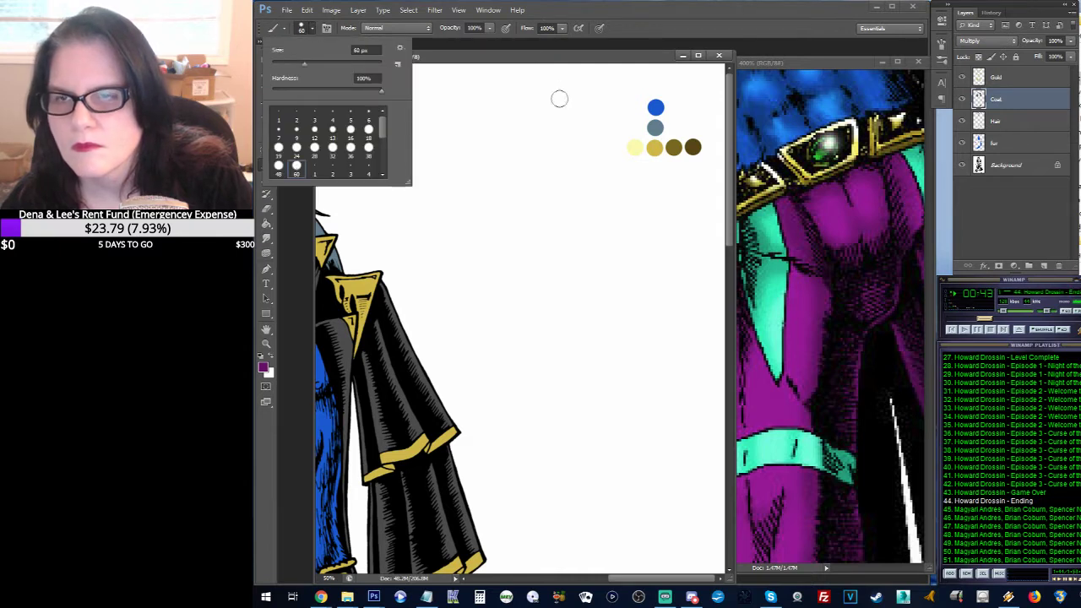
{"action": "left_click", "coordinate": [566, 54]}
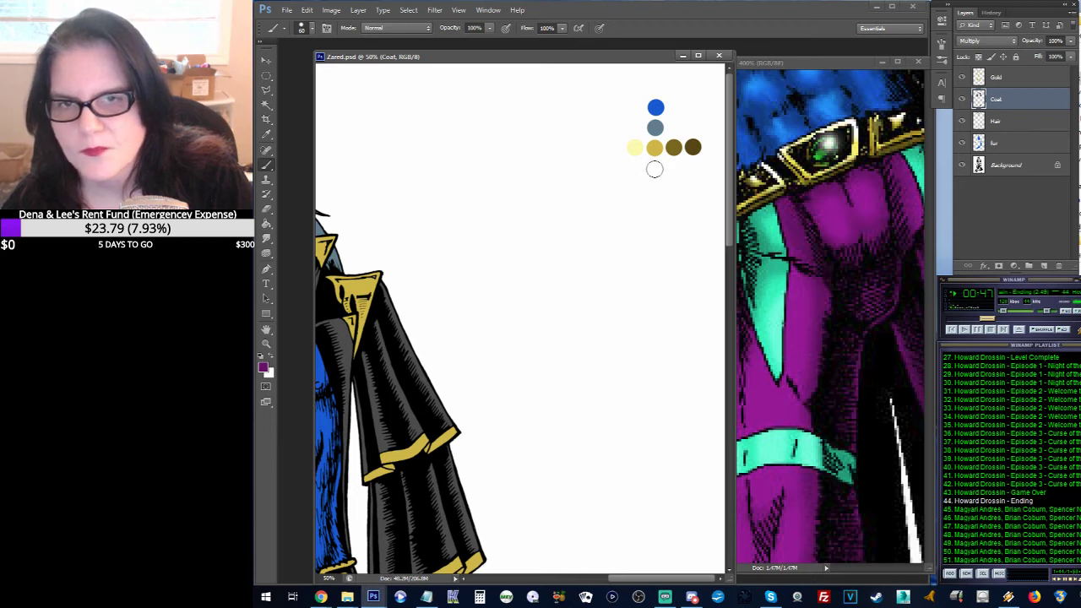
{"action": "left_click", "coordinate": [654, 168]}
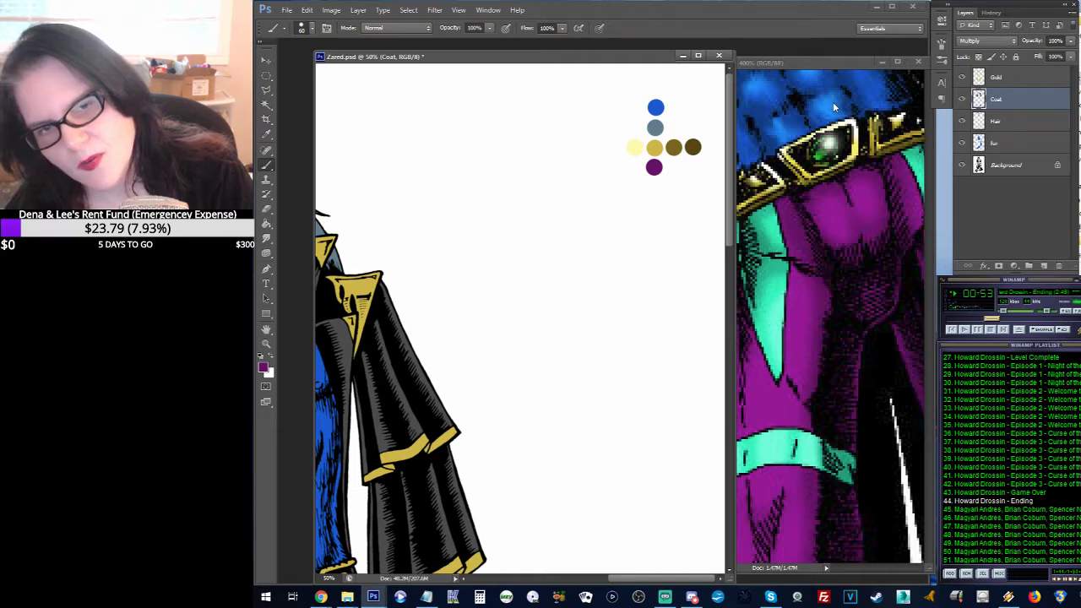
Step: Sample a brighter purple from the reference's pants and paint over the dark purple palette swatch with it
{"action": "left_click", "coordinate": [785, 64]}
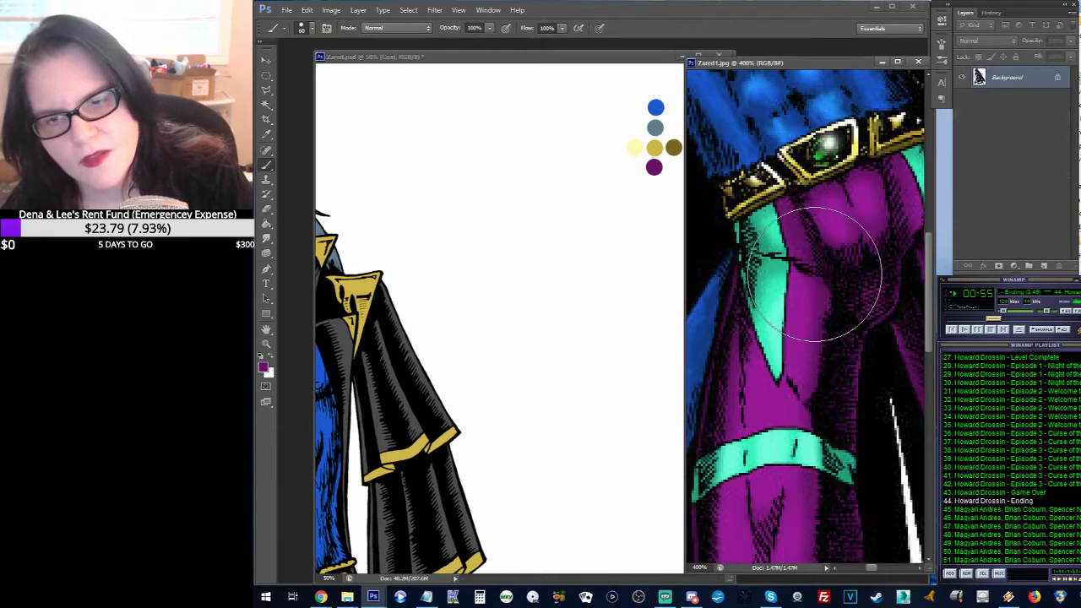
{"action": "left_click_drag", "start_coordinate": [789, 306], "coordinate": [788, 137]}
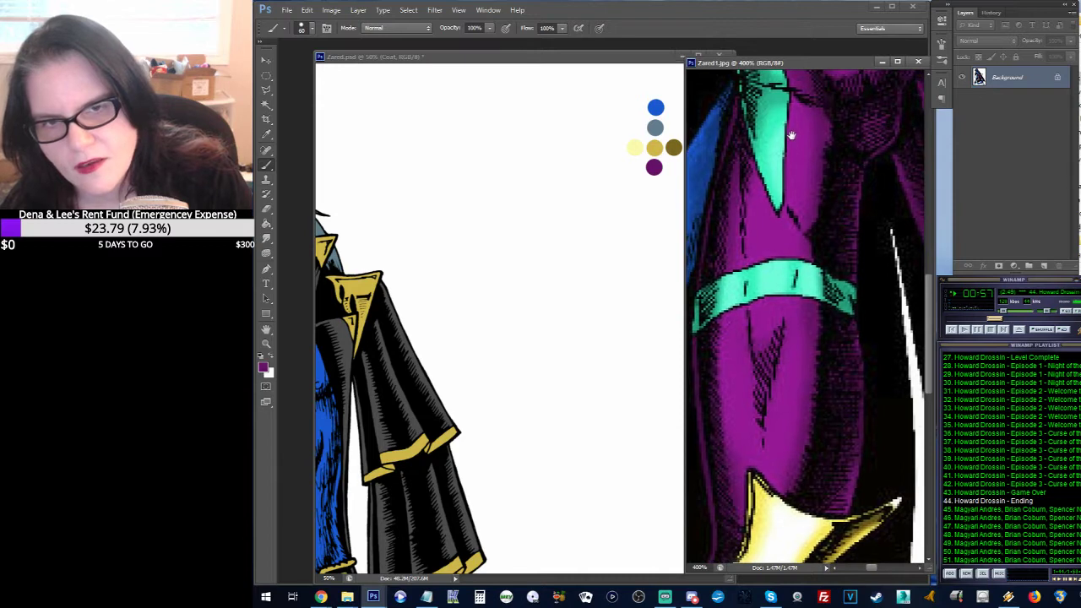
{"action": "left_click", "coordinate": [266, 133]}
{"action": "left_click", "coordinate": [768, 228]}
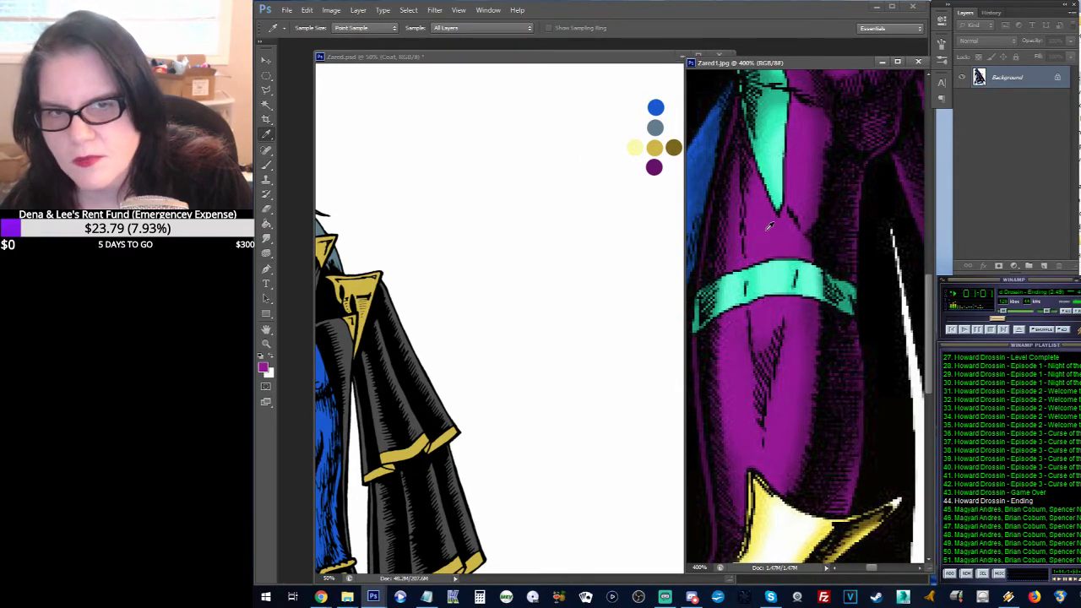
{"action": "left_click_drag", "start_coordinate": [706, 206], "coordinate": [713, 354]}
{"action": "left_click_drag", "start_coordinate": [769, 280], "coordinate": [751, 295]}
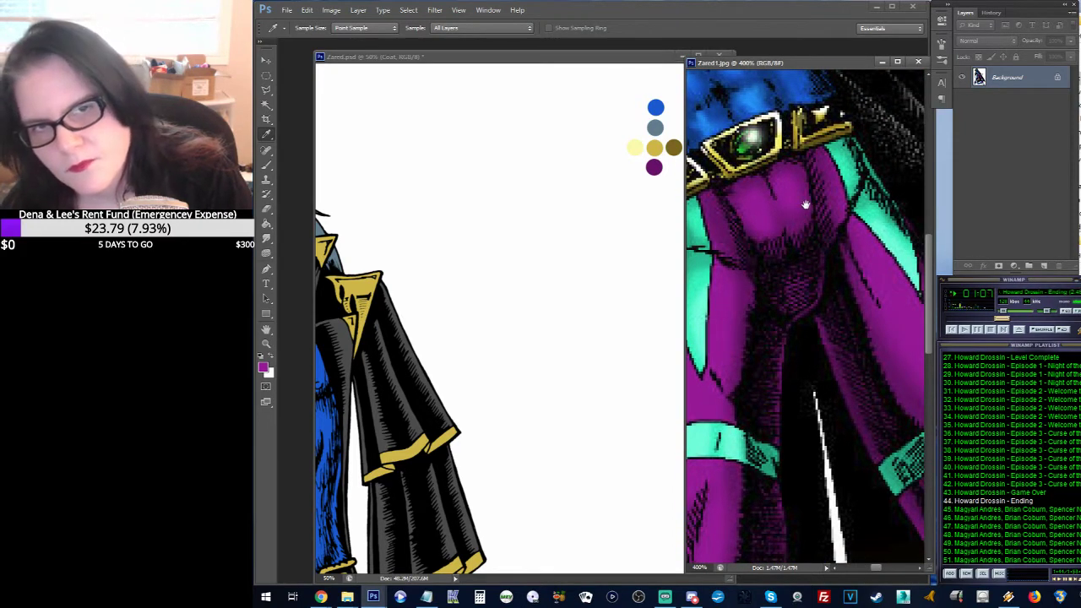
{"action": "left_click_drag", "start_coordinate": [803, 207], "coordinate": [749, 215]}
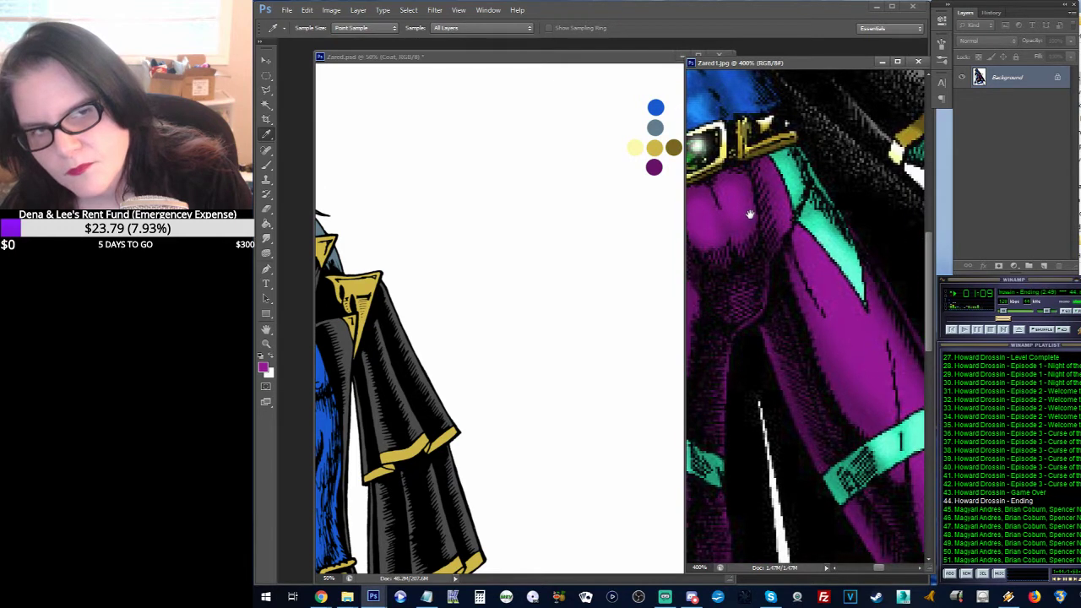
{"action": "left_click_drag", "start_coordinate": [749, 214], "coordinate": [831, 256]}
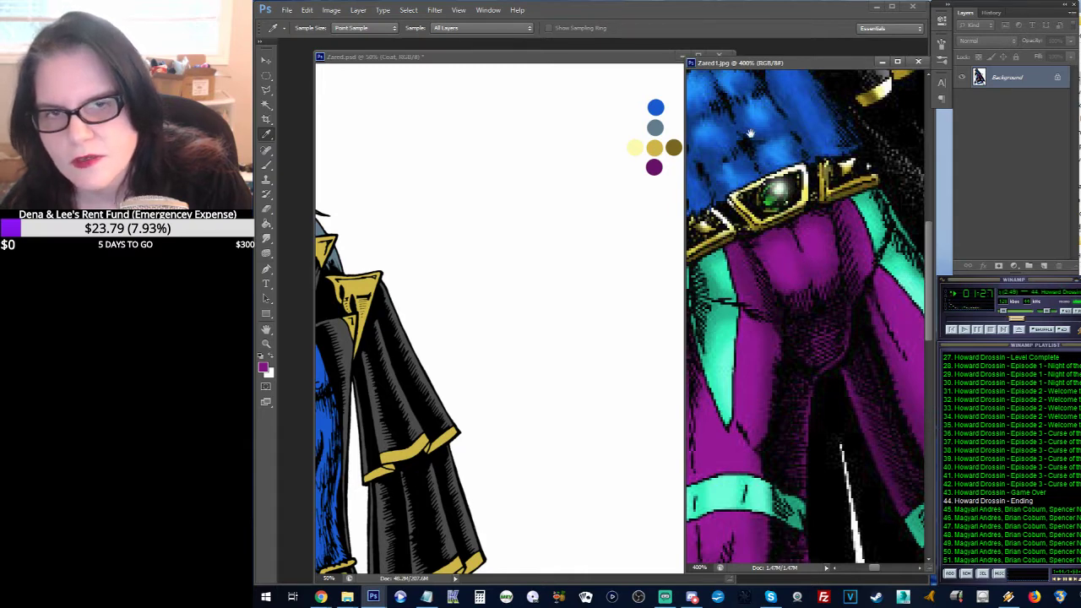
{"action": "left_click_drag", "start_coordinate": [745, 128], "coordinate": [821, 133]}
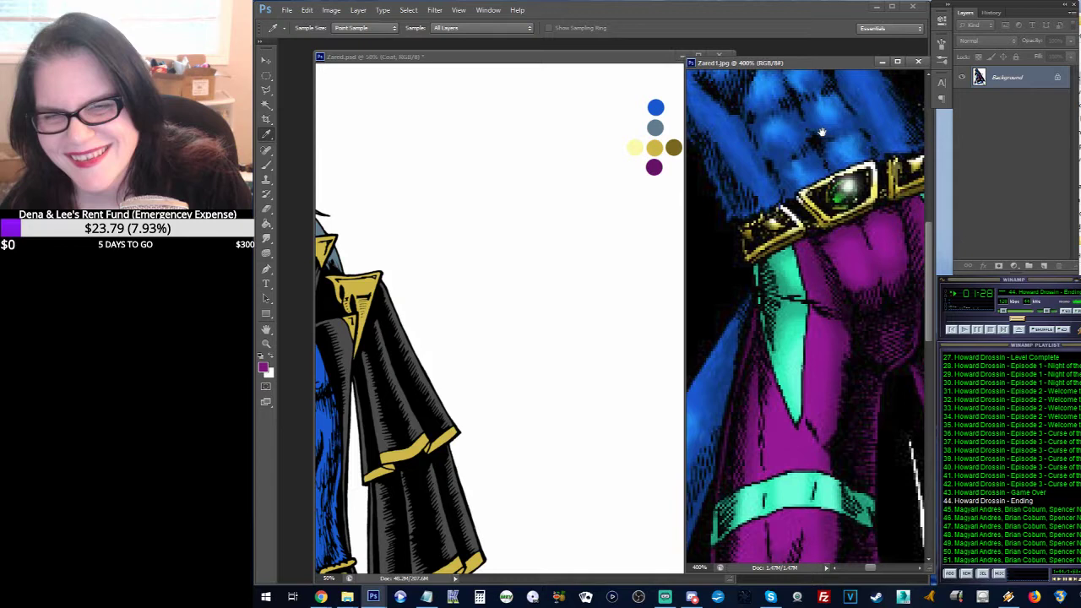
{"action": "left_click", "coordinate": [495, 65]}
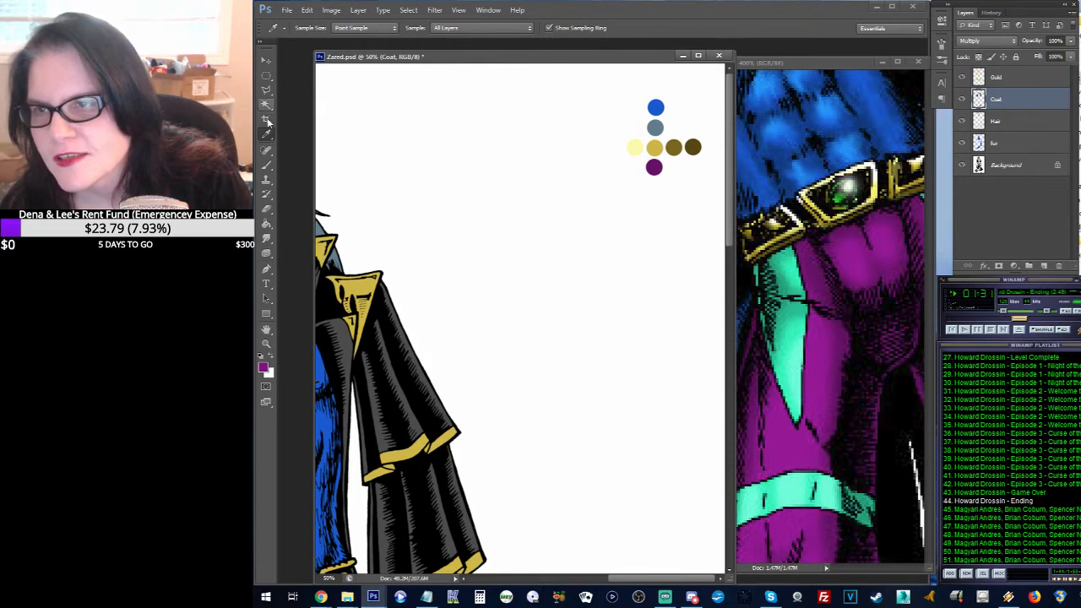
{"action": "left_click", "coordinate": [267, 164]}
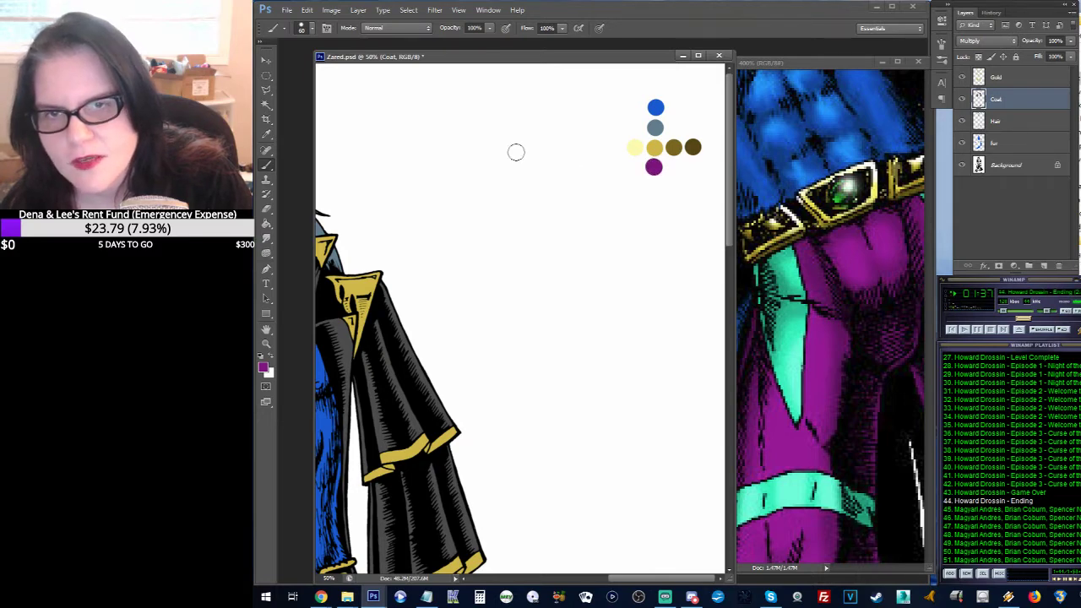
Step: Review the uncolored hand and legs in Zared.psd and find the matching glove and wristband in Zared1.jpg
{"action": "scroll", "coordinate": [511, 149], "scroll_direction": "left", "scroll_amount": 5}
{"action": "scroll", "coordinate": [512, 149], "scroll_direction": "down", "scroll_amount": 2}
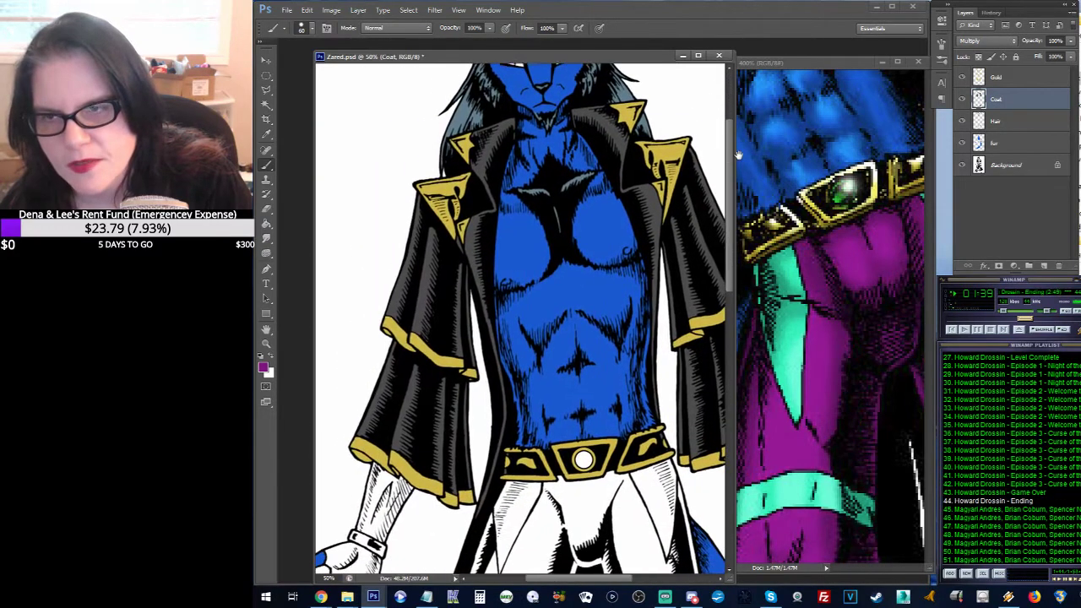
{"action": "scroll", "coordinate": [737, 154], "scroll_direction": "down", "scroll_amount": 3}
{"action": "scroll", "coordinate": [737, 154], "scroll_direction": "left", "scroll_amount": 1}
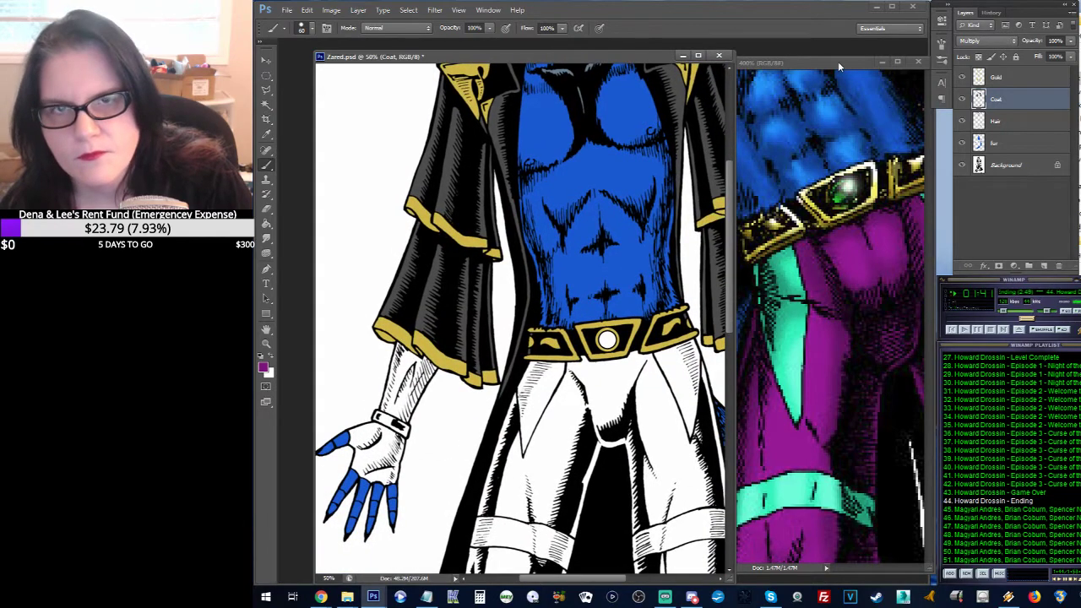
{"action": "left_click", "coordinate": [837, 61]}
{"action": "scroll", "coordinate": [779, 181], "scroll_direction": "left", "scroll_amount": 5}
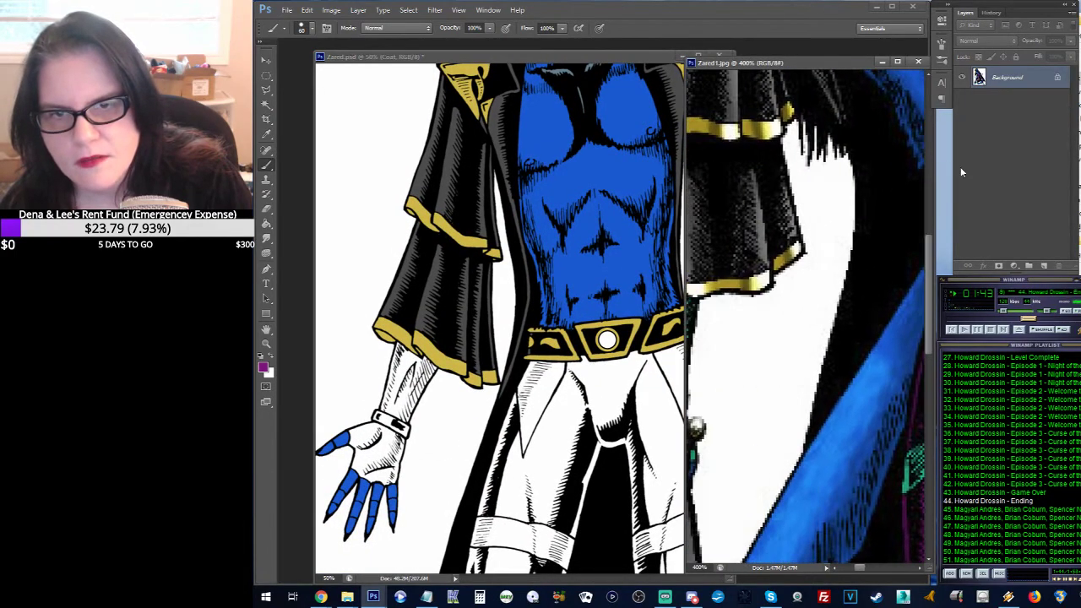
{"action": "scroll", "coordinate": [844, 178], "scroll_direction": "left", "scroll_amount": 3}
{"action": "scroll", "coordinate": [844, 179], "scroll_direction": "down", "scroll_amount": 2}
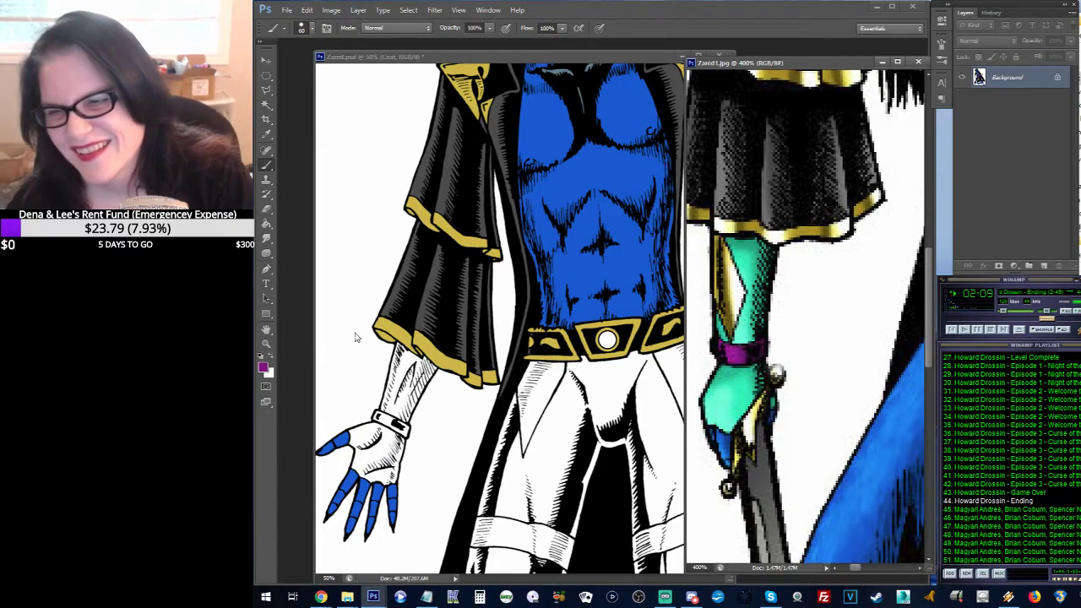
Step: Examine the drawing's open hand and wristband at 100% against the glove colors in the reference
{"action": "left_click", "coordinate": [394, 59]}
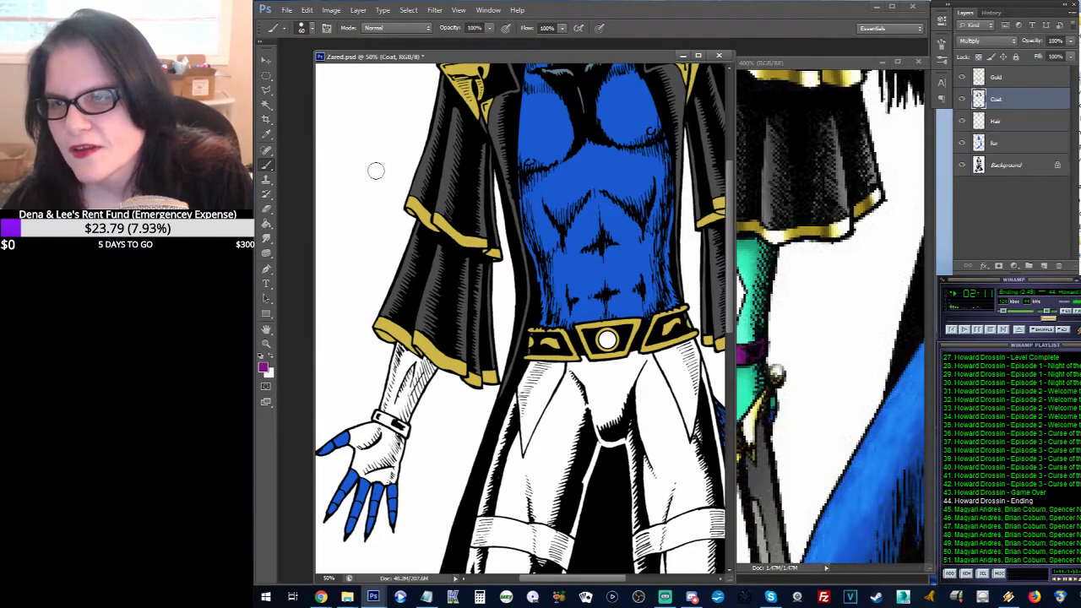
{"action": "left_click_drag", "start_coordinate": [363, 347], "coordinate": [416, 176]}
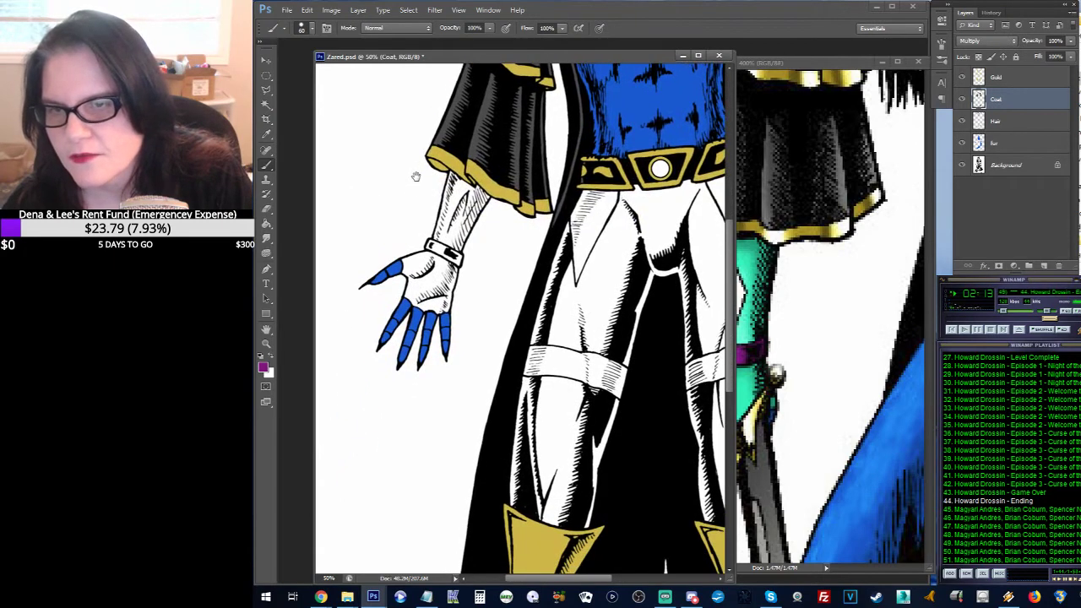
{"action": "left_click", "coordinate": [266, 342]}
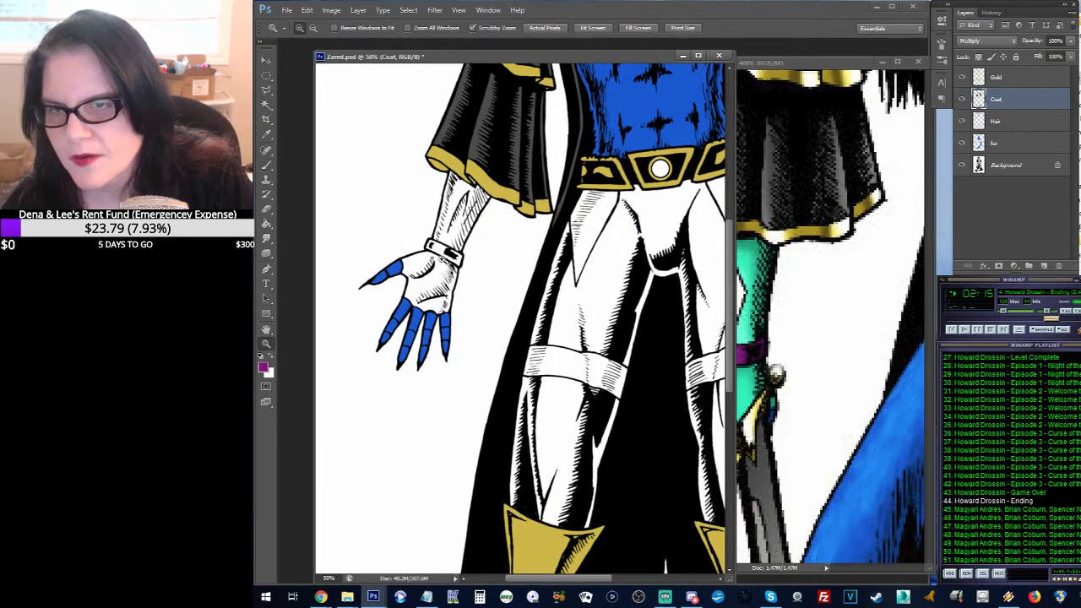
{"action": "left_click", "coordinate": [441, 260]}
{"action": "left_click", "coordinate": [441, 260]}
{"action": "left_click_drag", "start_coordinate": [468, 234], "coordinate": [431, 283]}
{"action": "left_click", "coordinate": [806, 67]}
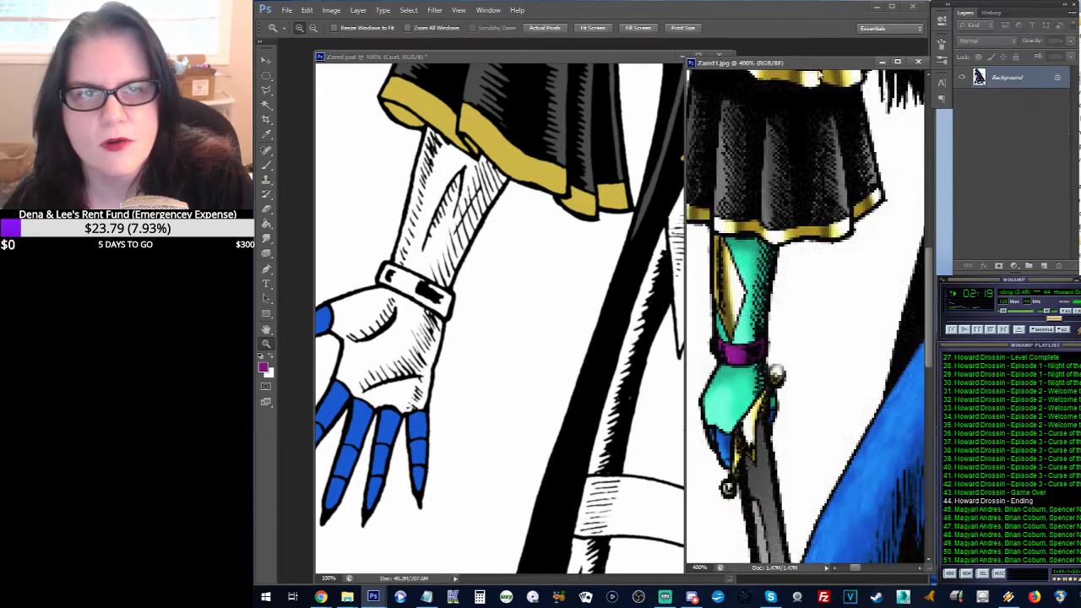
{"action": "left_click", "coordinate": [644, 56]}
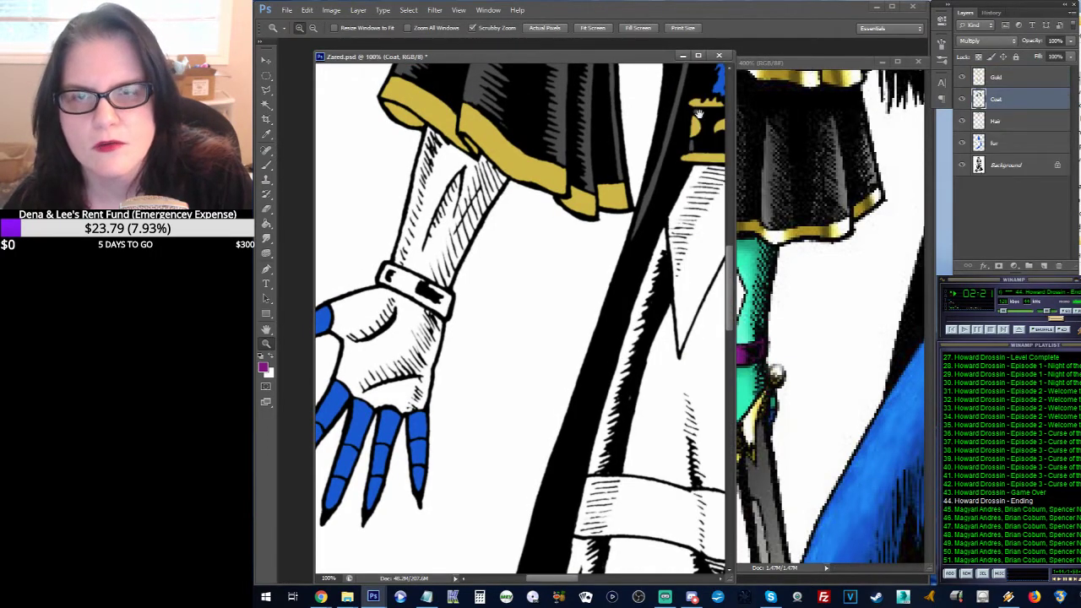
Step: Delete the purple palette swatch from the Coat layer with an elliptical selection and deselect
{"action": "scroll", "coordinate": [537, 209], "scroll_direction": "up", "scroll_amount": 10}
{"action": "scroll", "coordinate": [536, 210], "scroll_direction": "up", "scroll_amount": 5}
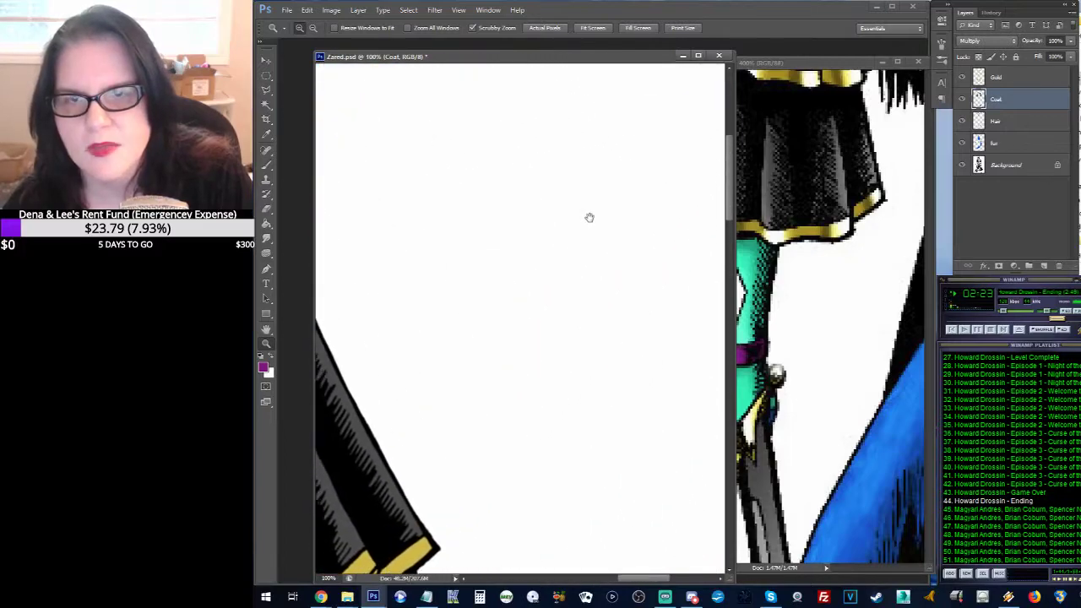
{"action": "left_click_drag", "start_coordinate": [585, 217], "coordinate": [445, 364]}
{"action": "left_click_drag", "start_coordinate": [540, 254], "coordinate": [464, 338]}
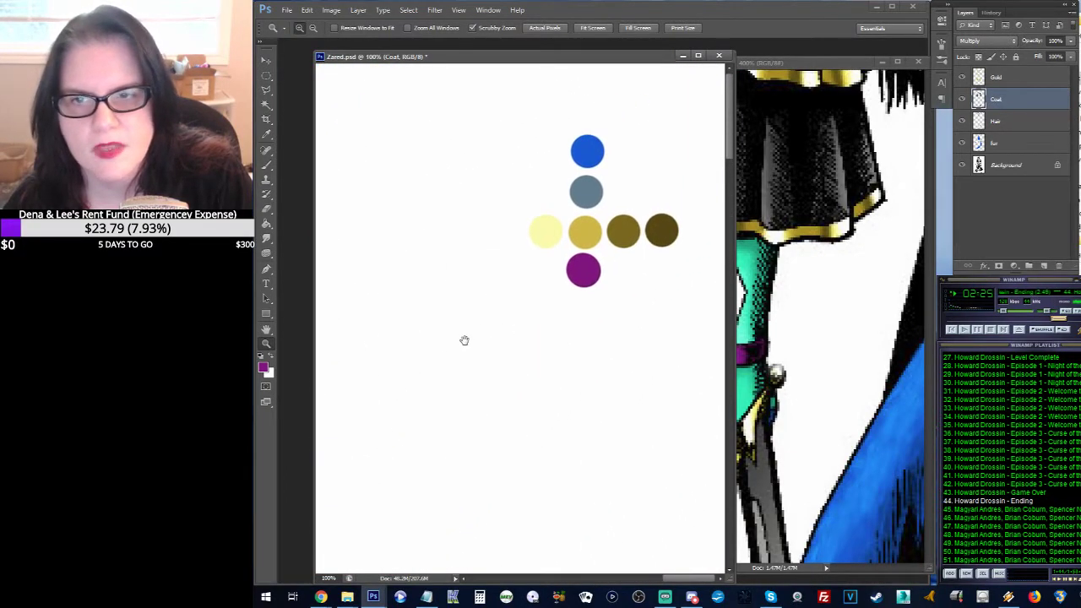
{"action": "left_click", "coordinate": [266, 76]}
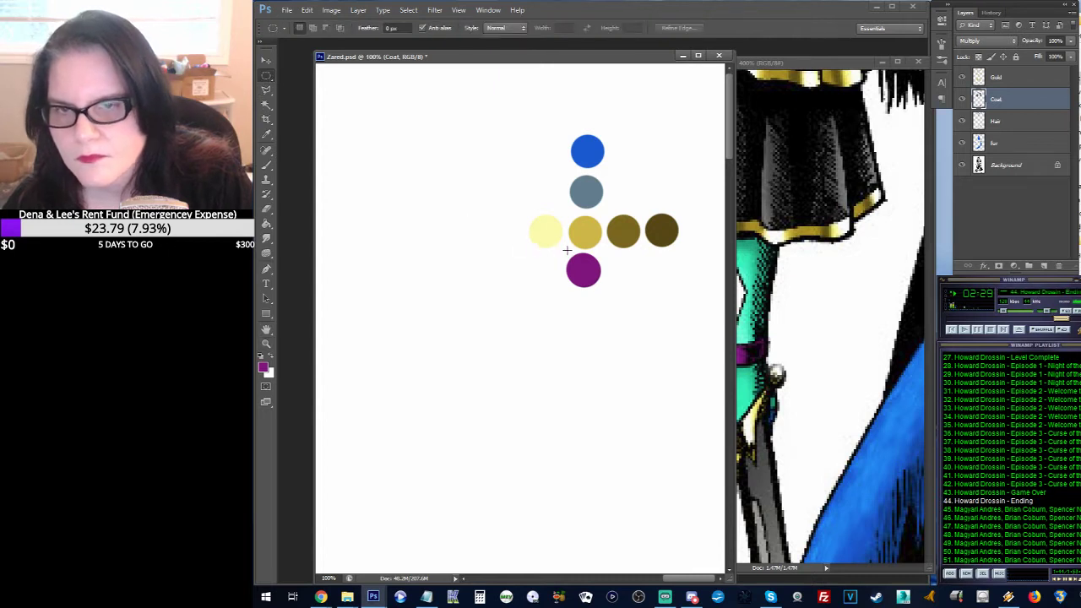
{"action": "left_click_drag", "start_coordinate": [567, 250], "coordinate": [620, 301]}
{"action": "left_click_drag", "start_coordinate": [603, 279], "coordinate": [602, 279]}
{"action": "left_click_drag", "start_coordinate": [601, 279], "coordinate": [603, 281]}
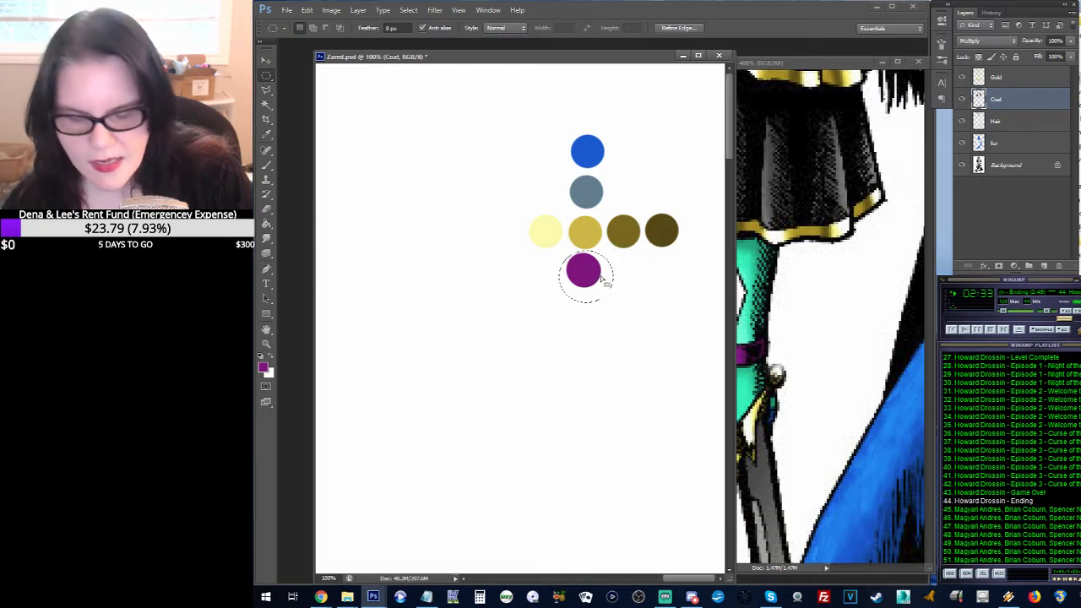
{"action": "key", "text": "Delete"}
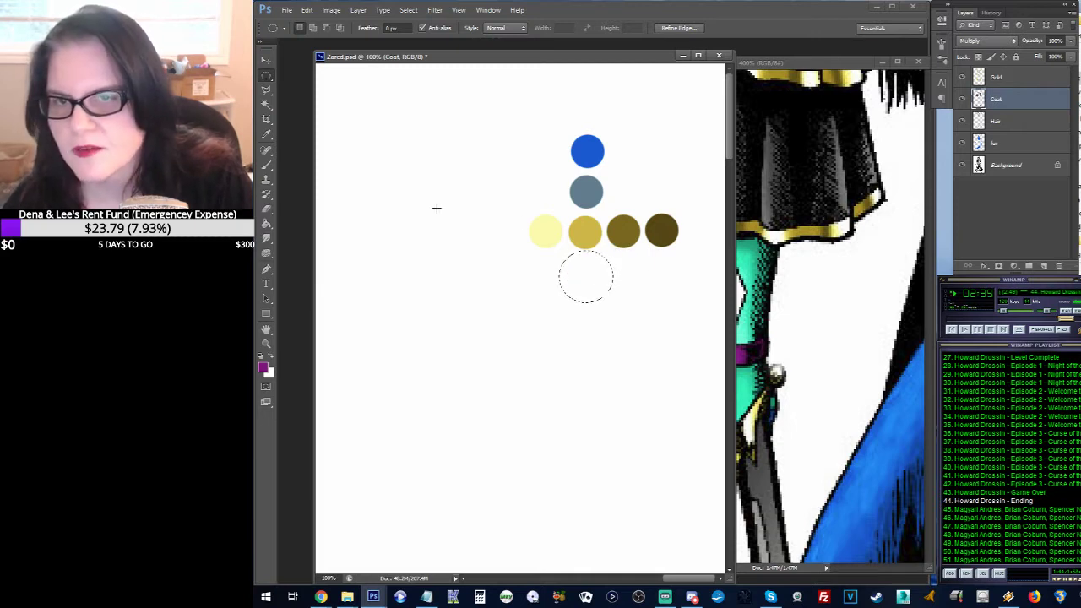
{"action": "key", "text": "ctrl+d"}
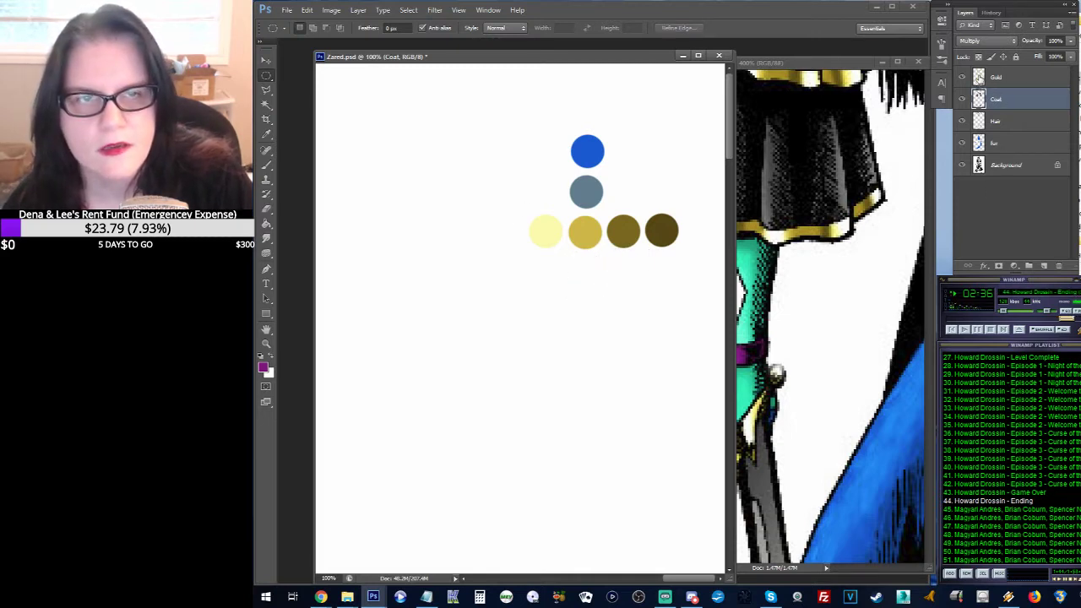
Step: Create a layer named Purple above Gold and paint a 60 px purple swatch on it below the gold swatches
{"action": "left_click", "coordinate": [981, 77]}
{"action": "left_click", "coordinate": [358, 10]}
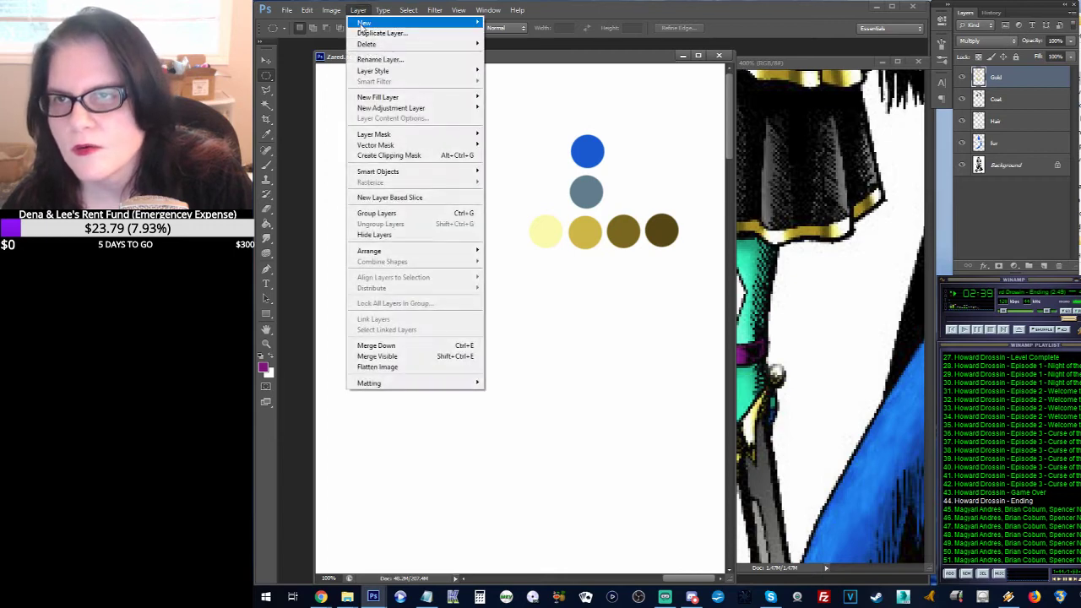
{"action": "mouse_move", "coordinate": [363, 24]}
{"action": "left_click", "coordinate": [497, 24]}
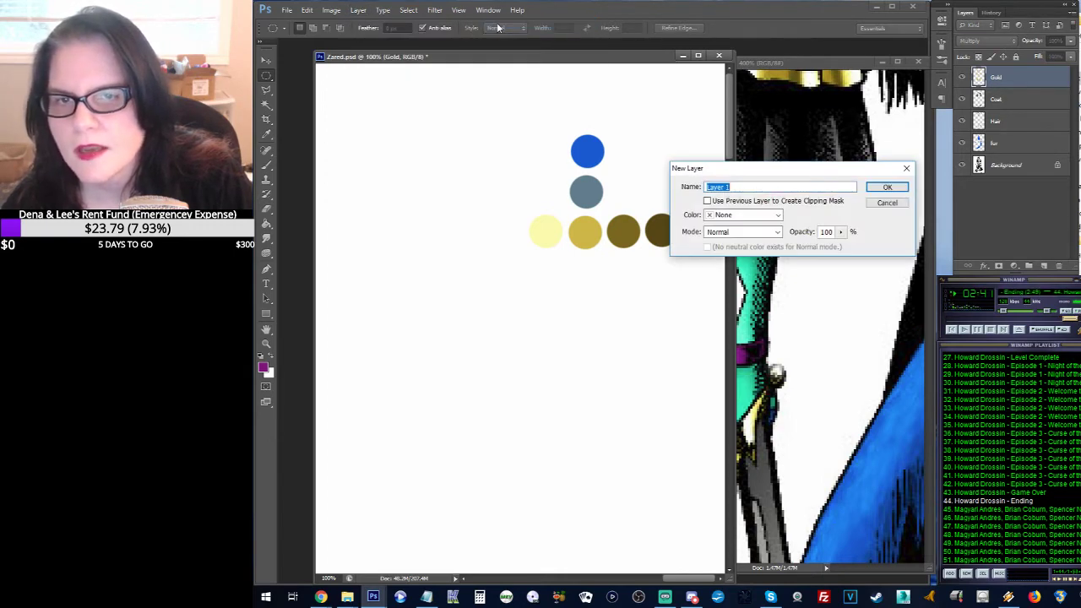
{"action": "type", "text": "P"}
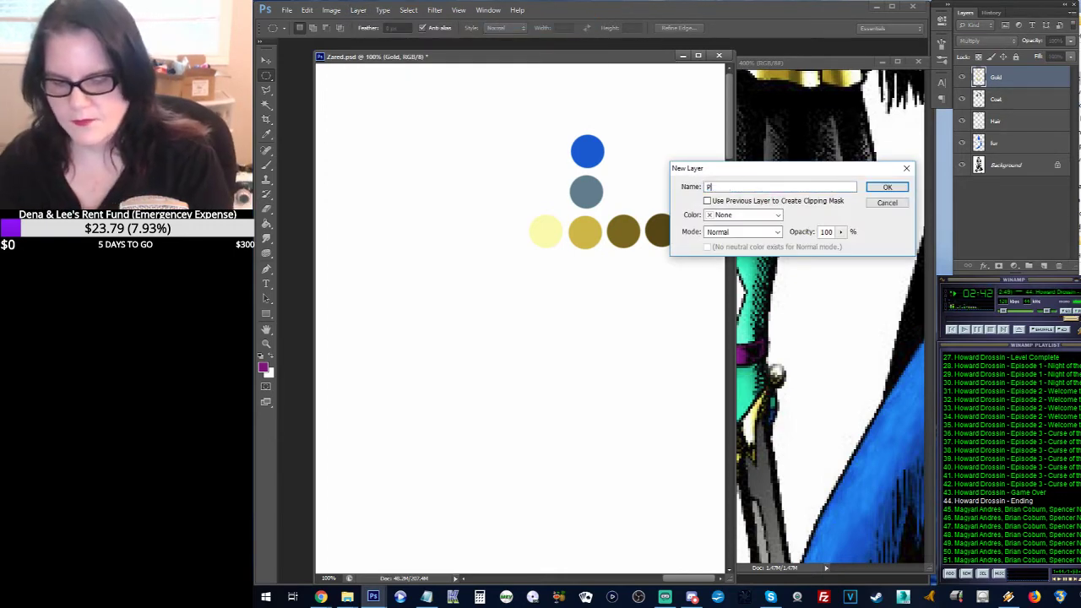
{"action": "type", "text": "urple"}
{"action": "key", "text": "Return"}
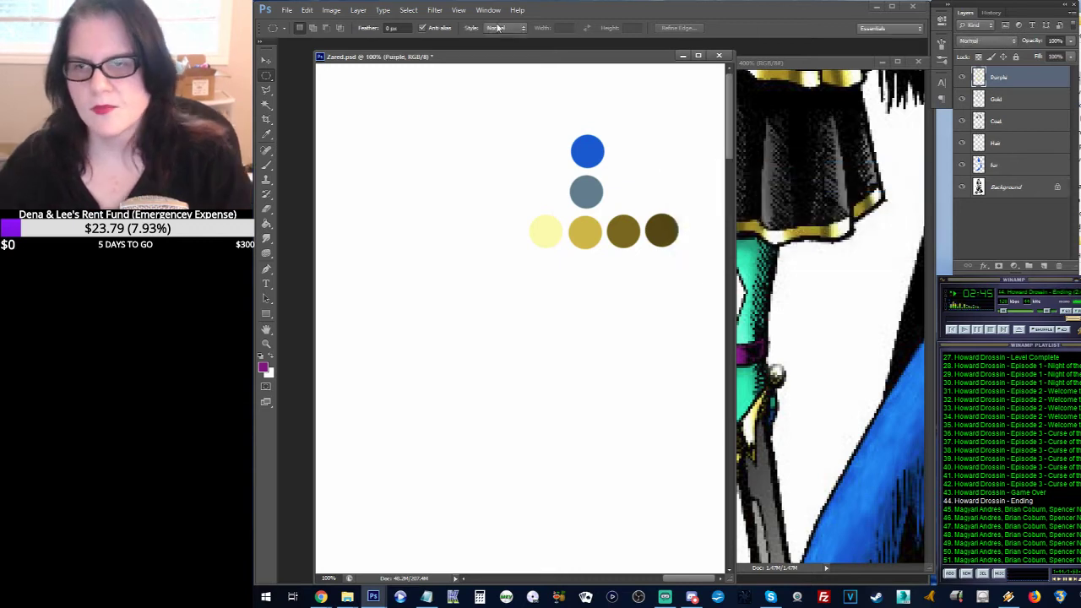
{"action": "key", "text": "b"}
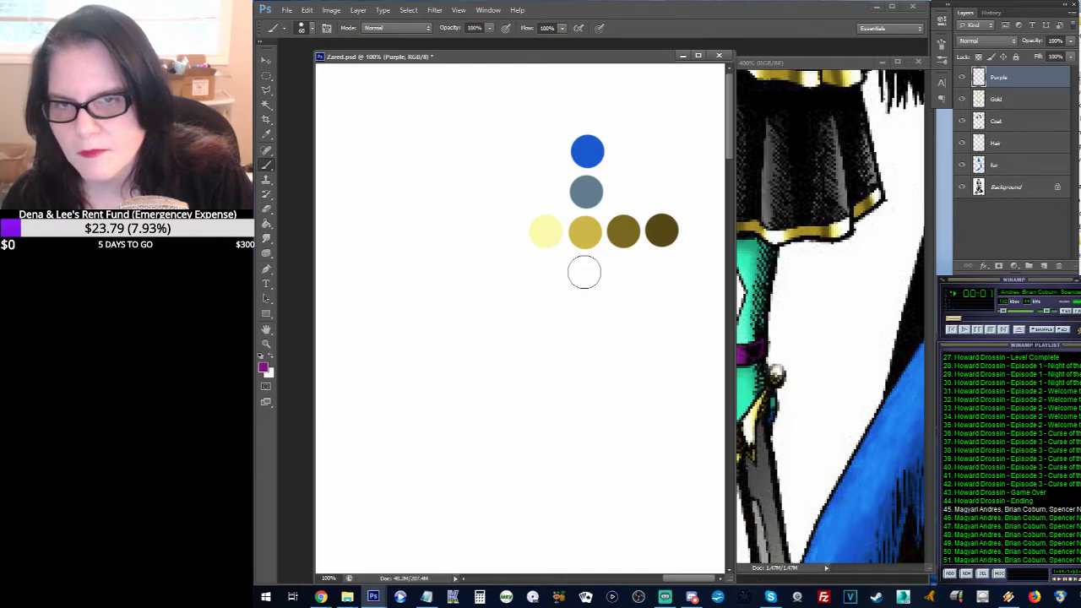
{"action": "left_click", "coordinate": [584, 272]}
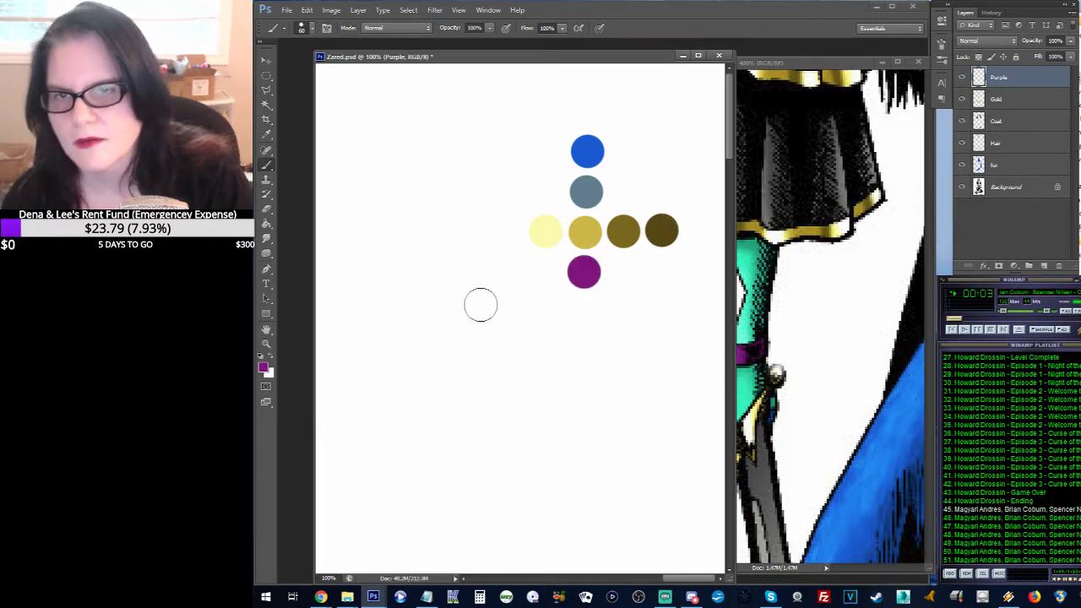
Step: Outline the wristband on the palm-up hand, fill it with purple and set the Purple layer to Multiply
{"action": "left_click_drag", "start_coordinate": [480, 305], "coordinate": [503, 202]}
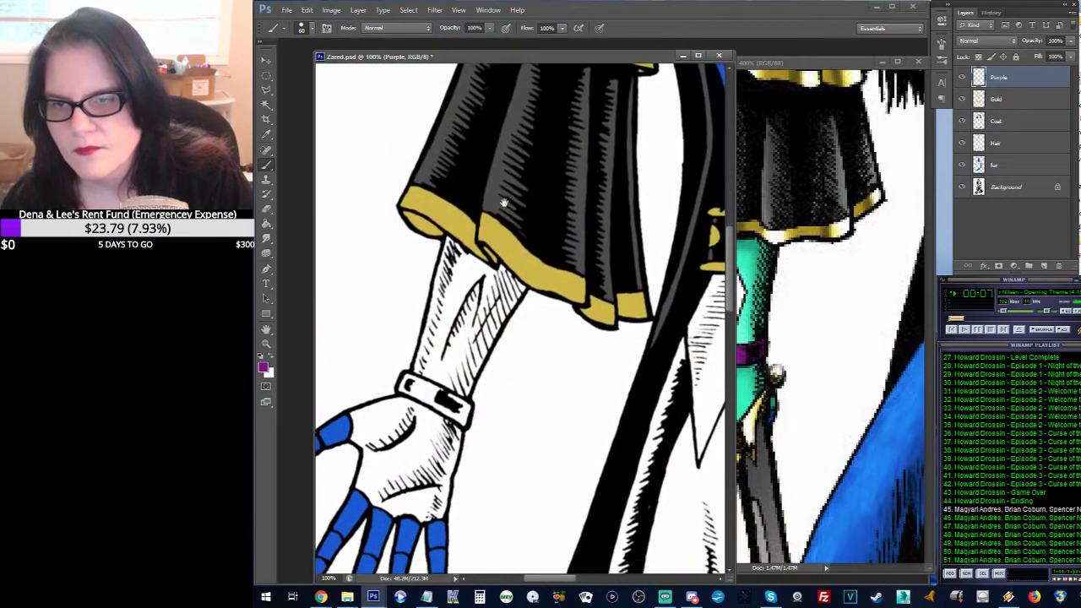
{"action": "scroll", "coordinate": [504, 203], "scroll_direction": "down", "scroll_amount": 4}
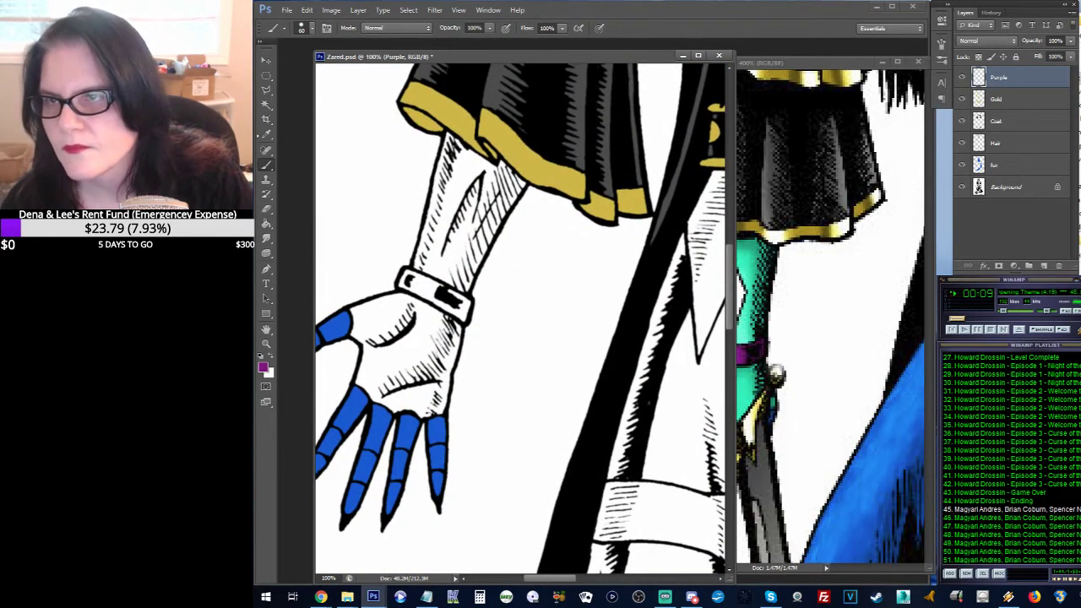
{"action": "key", "text": "l"}
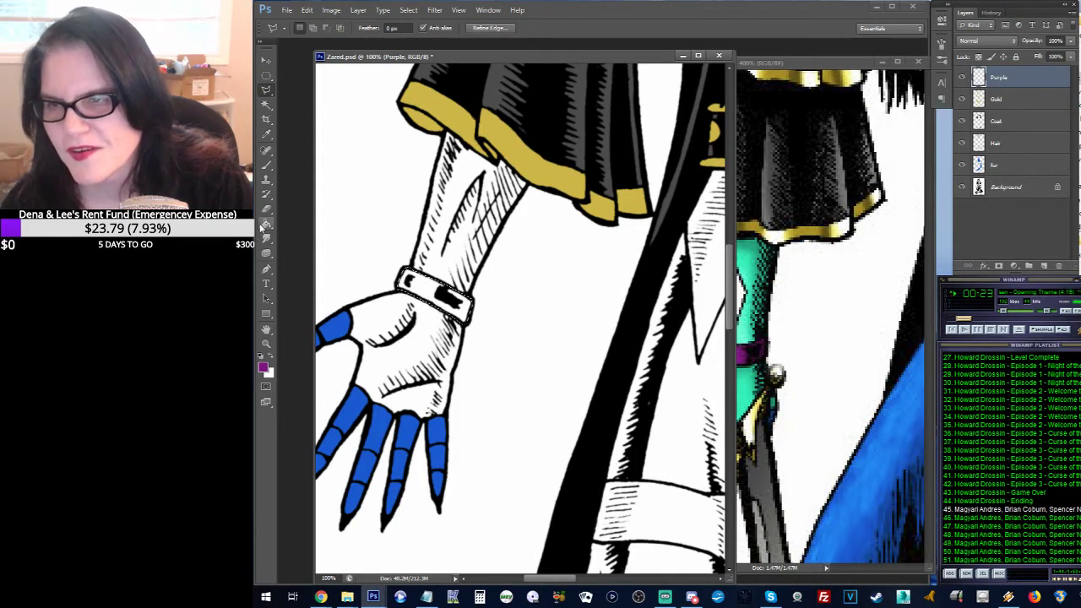
{"action": "key", "text": "g"}
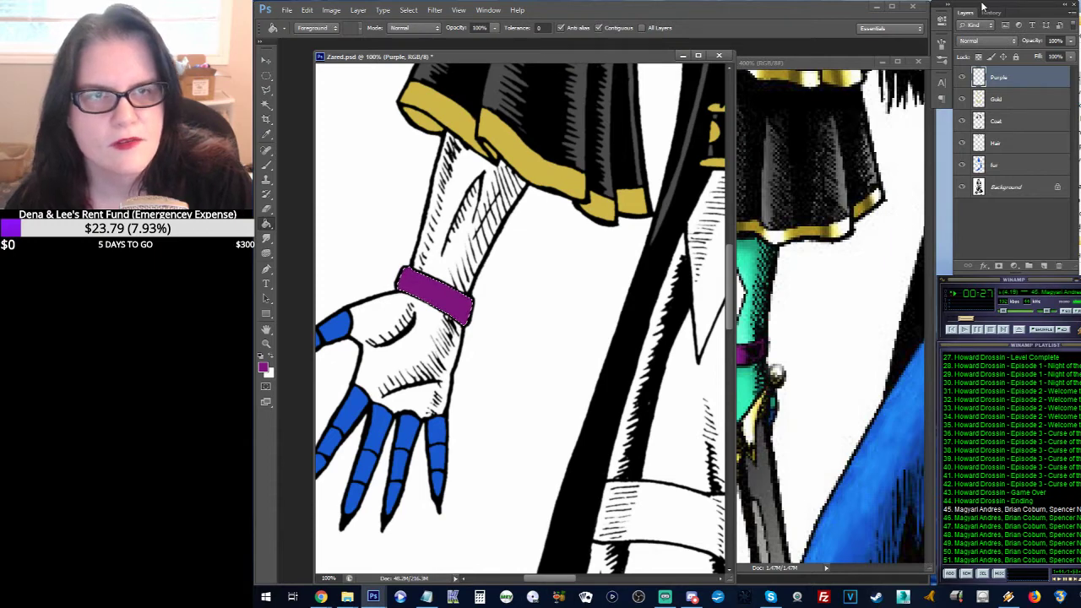
{"action": "left_click", "coordinate": [1015, 42]}
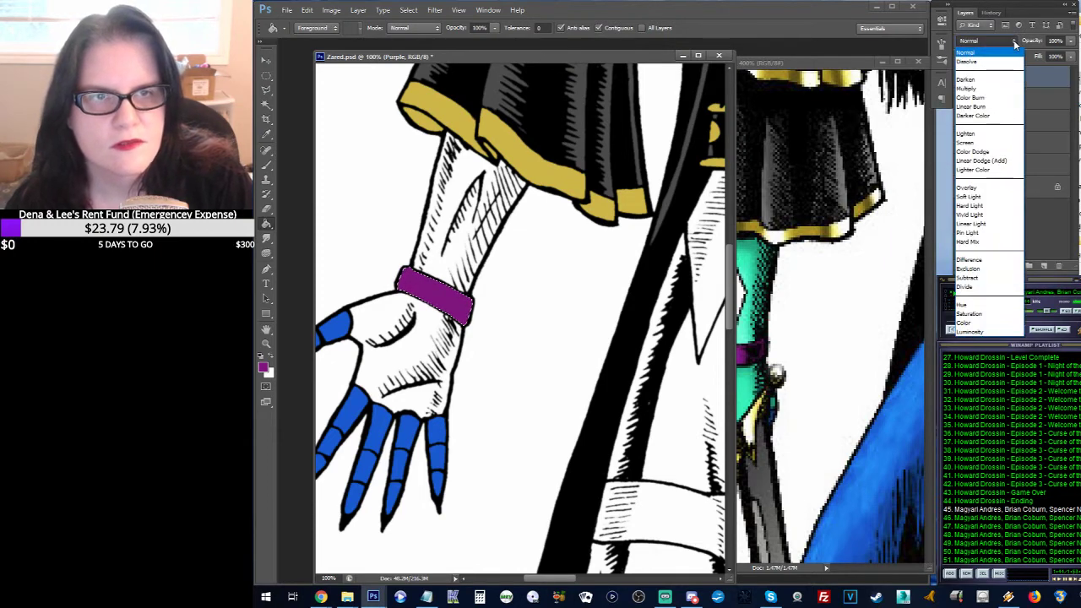
{"action": "left_click", "coordinate": [971, 84]}
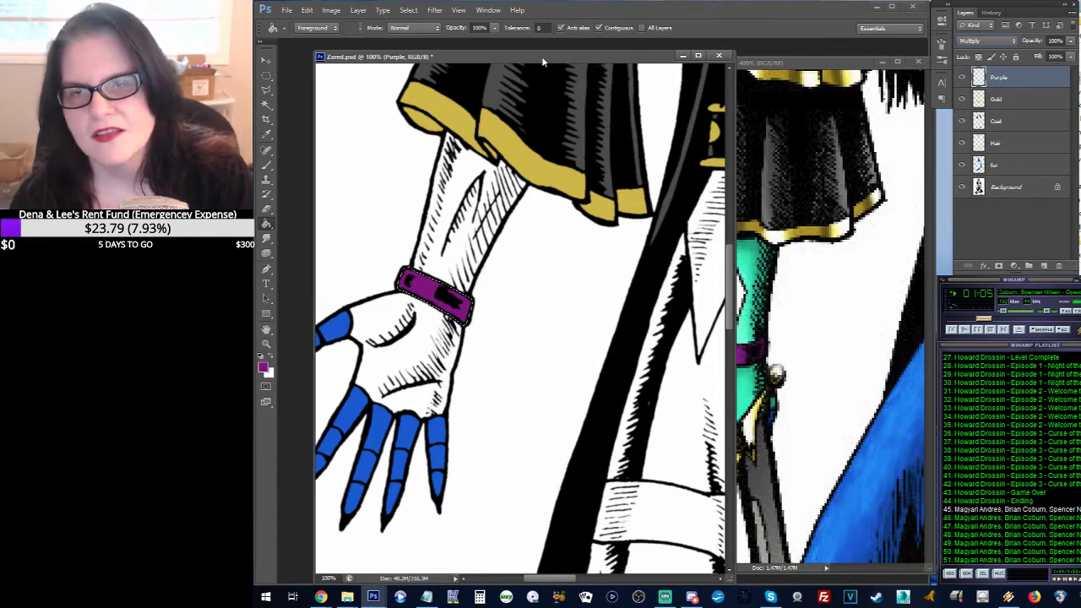
Step: Outline the wristband on the other hand, below the gold diamond, and fill it with the same purple
{"action": "left_click_drag", "start_coordinate": [591, 236], "coordinate": [462, 243]}
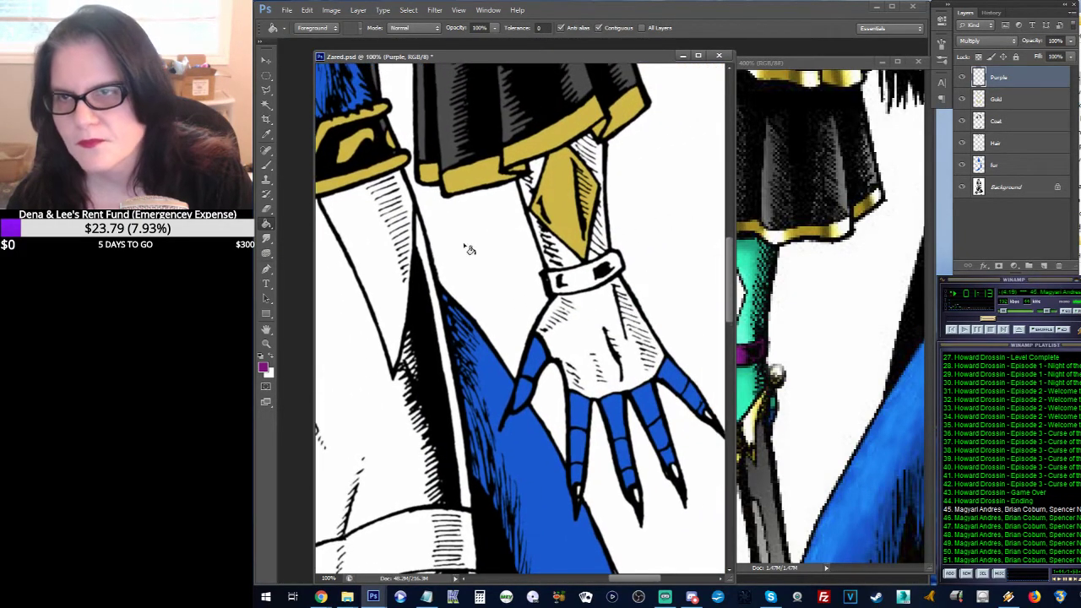
{"action": "left_click", "coordinate": [267, 91]}
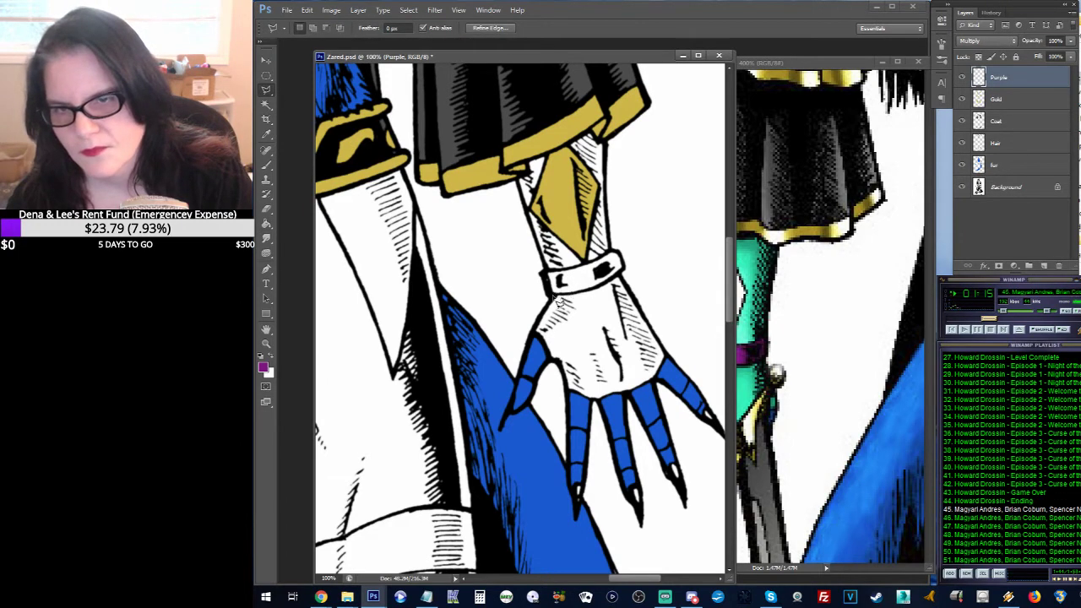
{"action": "mouse_move", "coordinate": [551, 278]}
{"action": "left_mouse_down"}
{"action": "mouse_move", "coordinate": [619, 257]}
{"action": "mouse_move", "coordinate": [630, 271]}
{"action": "mouse_move", "coordinate": [574, 302]}
{"action": "mouse_move", "coordinate": [546, 280]}
{"action": "left_mouse_up"}
{"action": "left_click", "coordinate": [266, 222]}
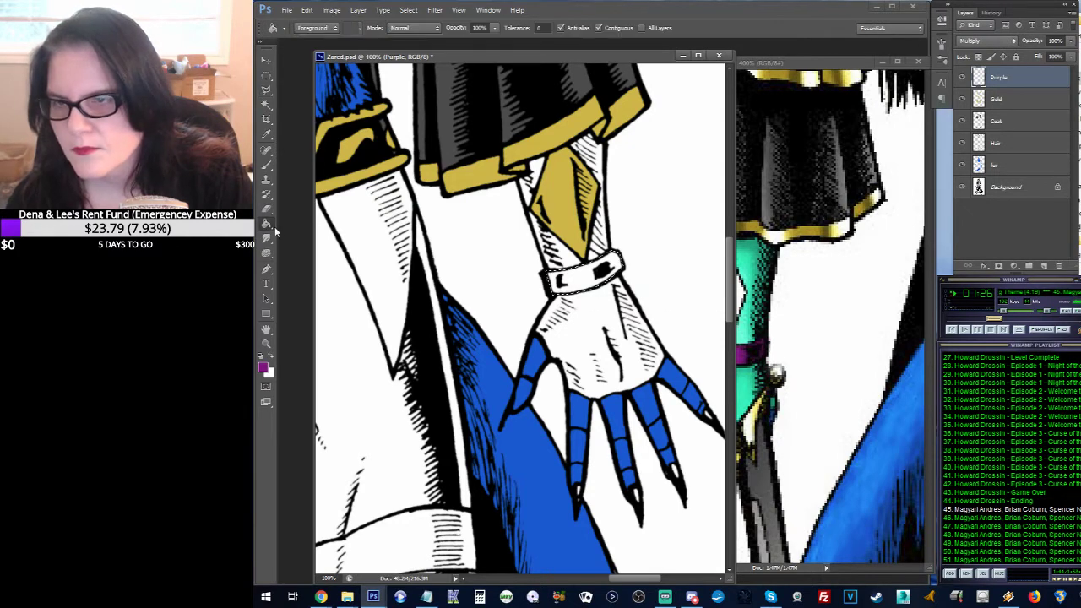
{"action": "left_click", "coordinate": [603, 271]}
Step: Compare the drawing's uncolored pants and thigh bands with the purple and teal areas of Zared1.jpg at 200%
{"action": "left_click_drag", "start_coordinate": [511, 251], "coordinate": [716, 161]}
{"action": "left_click_drag", "start_coordinate": [471, 170], "coordinate": [581, 207]}
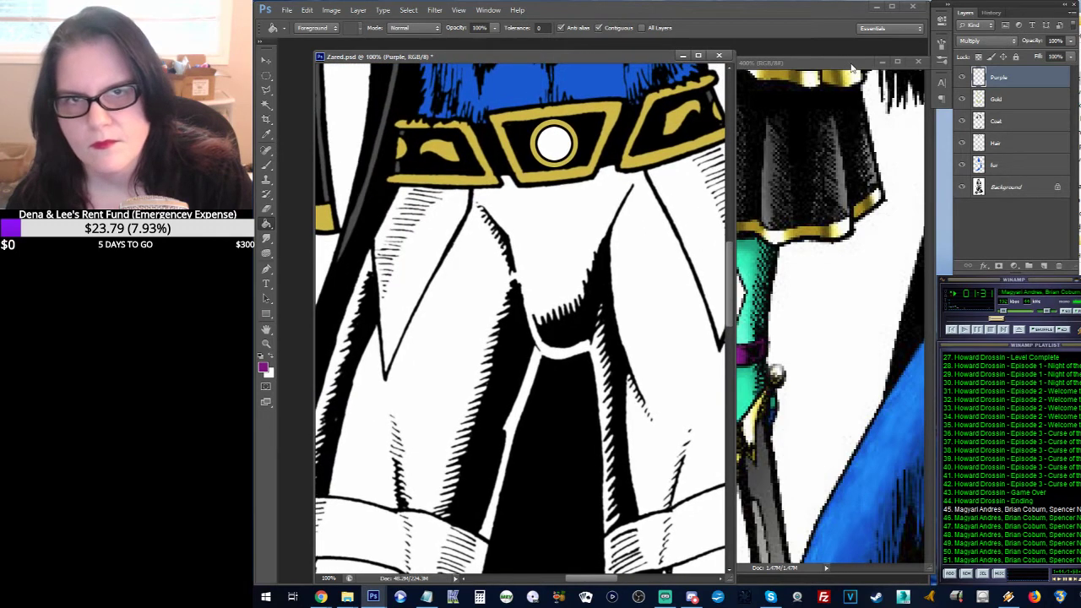
{"action": "left_click", "coordinate": [853, 67]}
{"action": "left_click", "coordinate": [267, 343]}
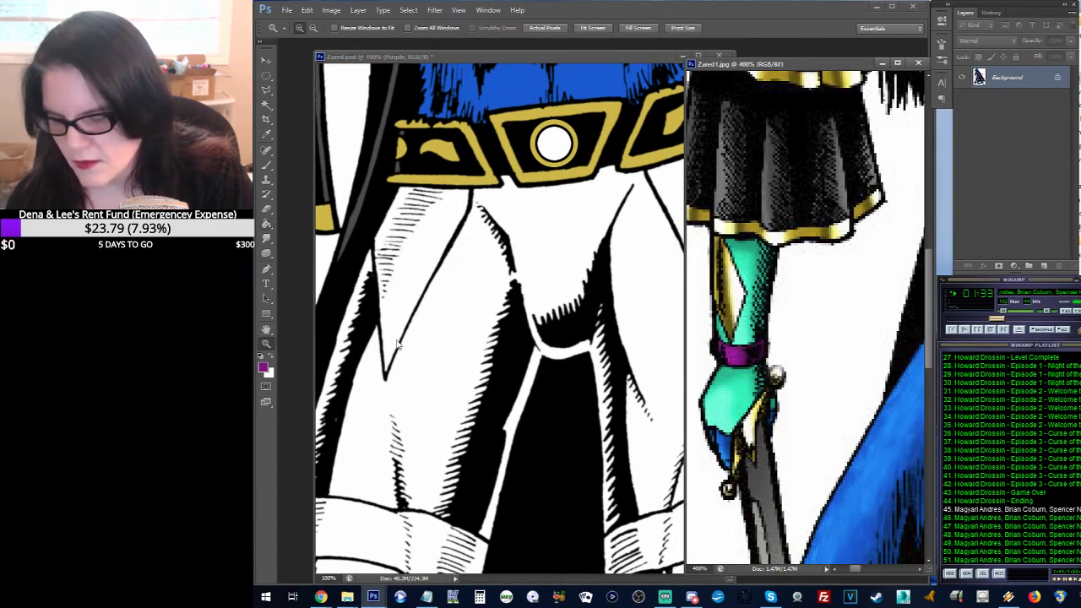
{"action": "left_click", "coordinate": [860, 310], "text": "alt"}
{"action": "left_click", "coordinate": [860, 309], "text": "alt"}
{"action": "left_click_drag", "start_coordinate": [900, 290], "coordinate": [708, 206]}
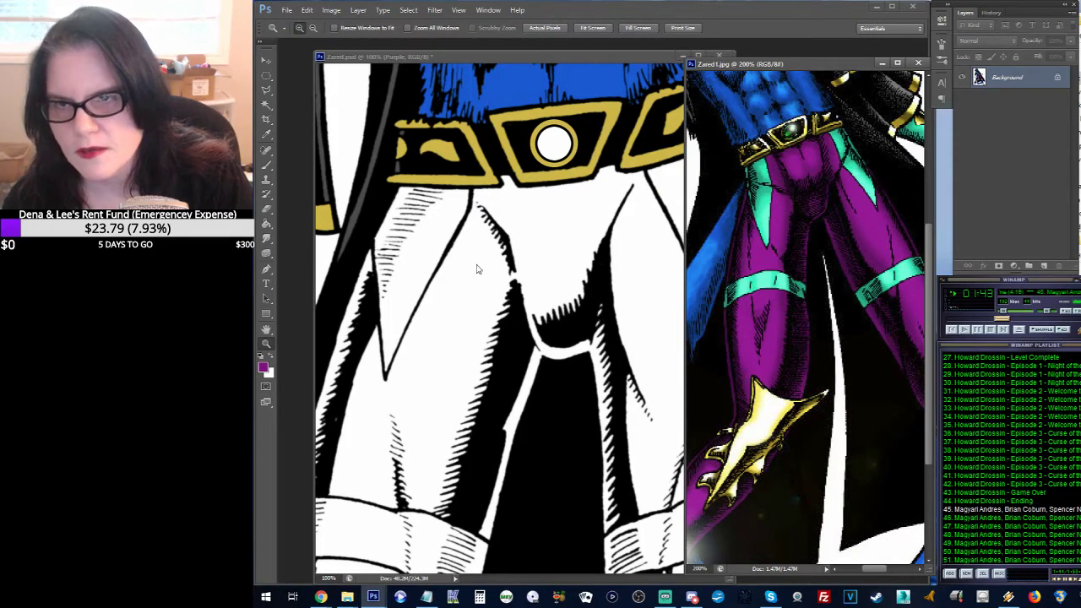
{"action": "left_click", "coordinate": [519, 56]}
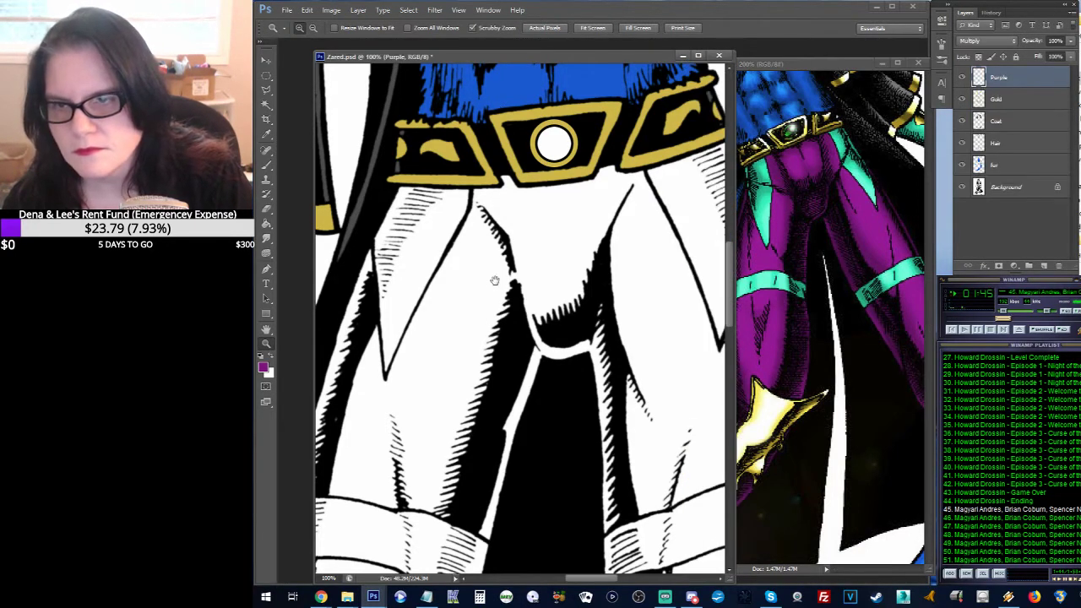
{"action": "left_click_drag", "start_coordinate": [495, 278], "coordinate": [526, 235]}
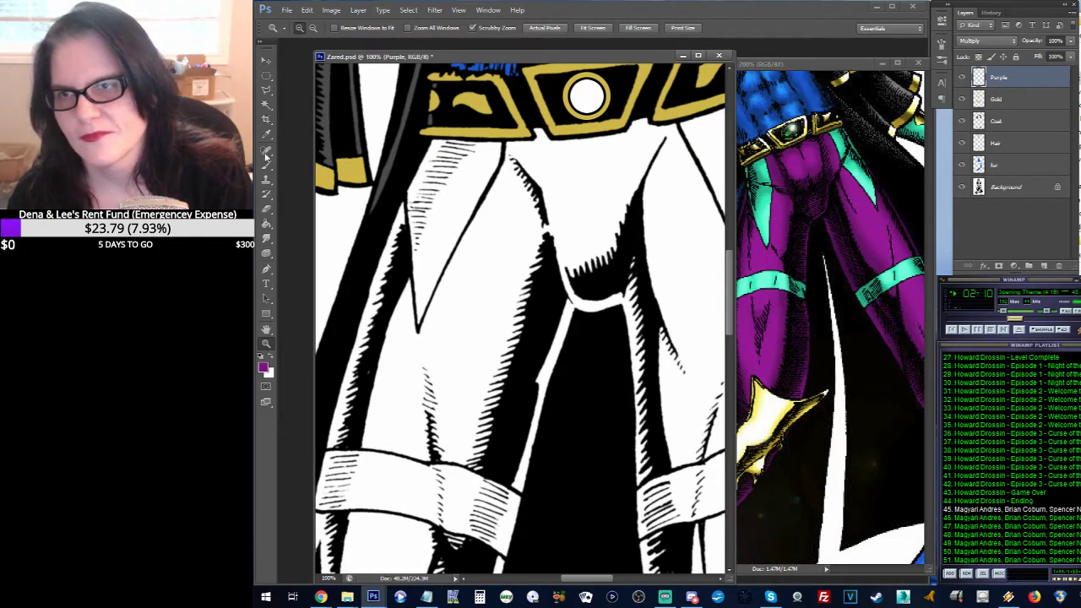
Step: Outline the upper pants from the thigh bands to the belt with the Polygonal Lasso, leaving out the pointed hip panels
{"action": "left_click", "coordinate": [267, 91]}
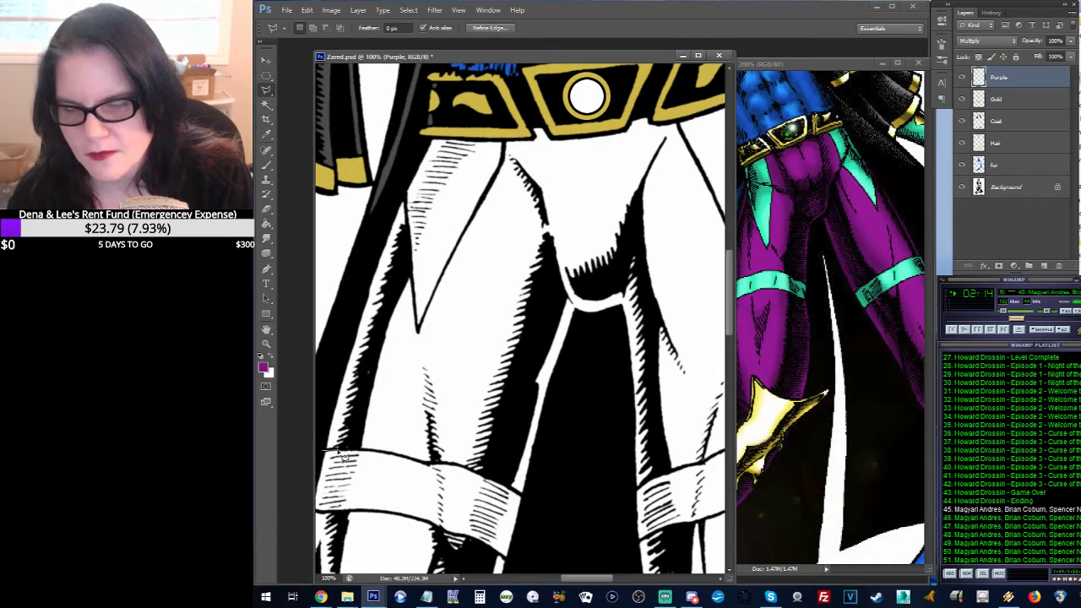
{"action": "mouse_move", "coordinate": [342, 456]}
{"action": "left_mouse_down"}
{"action": "mouse_move", "coordinate": [453, 467]}
{"action": "mouse_move", "coordinate": [535, 499]}
{"action": "mouse_move", "coordinate": [632, 496]}
{"action": "mouse_move", "coordinate": [700, 472]}
{"action": "mouse_move", "coordinate": [696, 461]}
{"action": "mouse_move", "coordinate": [532, 460]}
{"action": "mouse_move", "coordinate": [592, 441]}
{"action": "mouse_move", "coordinate": [666, 436]}
{"action": "mouse_move", "coordinate": [672, 329]}
{"action": "mouse_move", "coordinate": [646, 220]}
{"action": "mouse_move", "coordinate": [627, 210]}
{"action": "mouse_move", "coordinate": [611, 140]}
{"action": "mouse_move", "coordinate": [612, 211]}
{"action": "mouse_move", "coordinate": [586, 297]}
{"action": "mouse_move", "coordinate": [509, 125]}
{"action": "mouse_move", "coordinate": [488, 117]}
{"action": "left_mouse_up"}
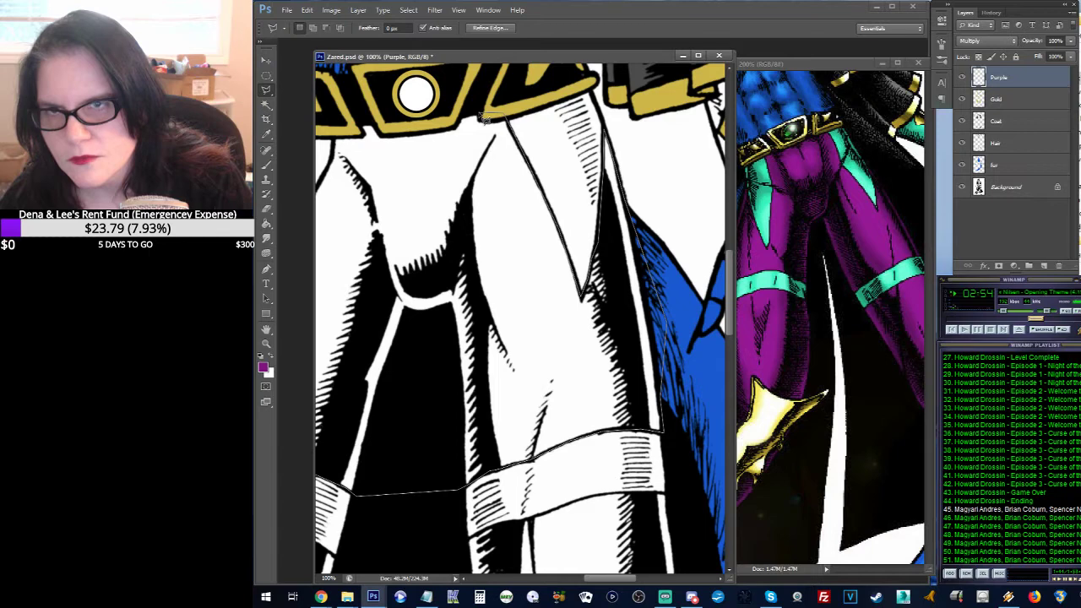
{"action": "mouse_move", "coordinate": [485, 118]}
{"action": "left_mouse_down"}
{"action": "mouse_move", "coordinate": [355, 125]}
{"action": "mouse_move", "coordinate": [582, 123]}
{"action": "left_mouse_up"}
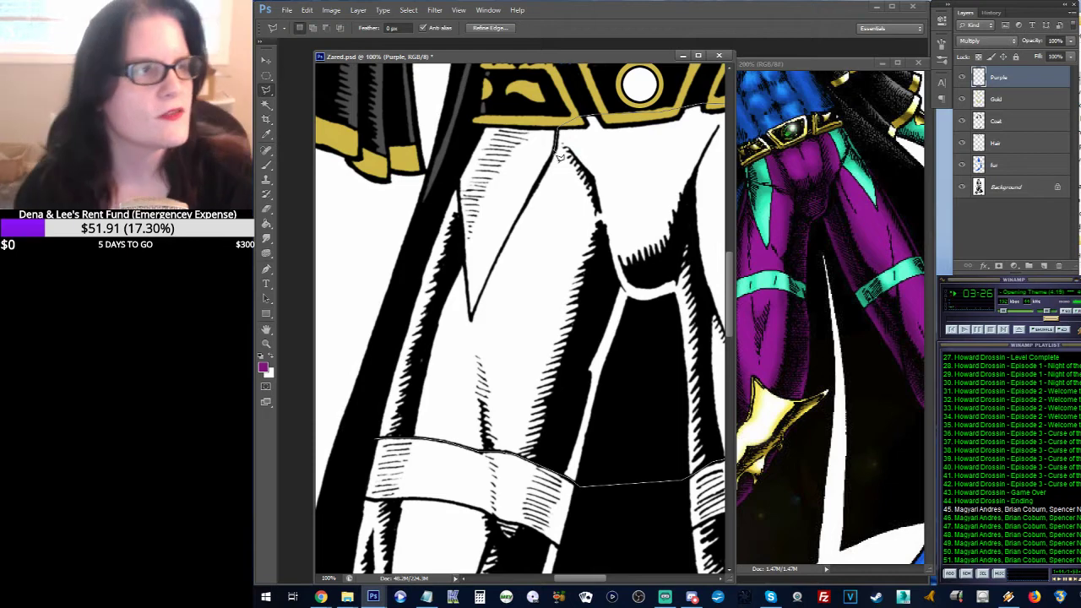
{"action": "mouse_move", "coordinate": [559, 156]}
{"action": "left_mouse_down"}
{"action": "mouse_move", "coordinate": [329, 287]}
{"action": "mouse_move", "coordinate": [623, 301]}
{"action": "left_mouse_up"}
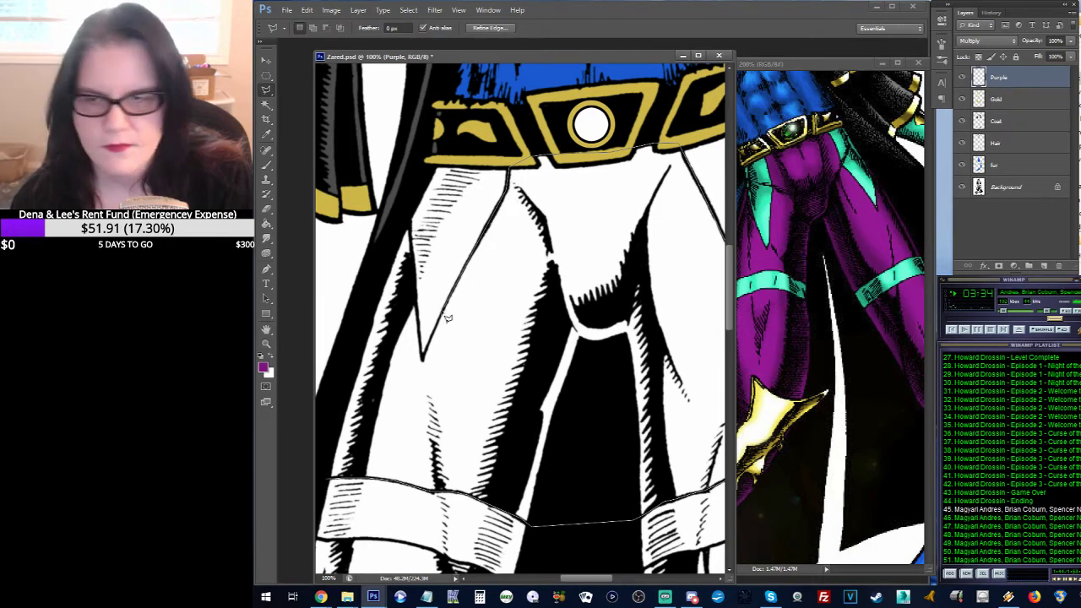
{"action": "left_click", "coordinate": [422, 359]}
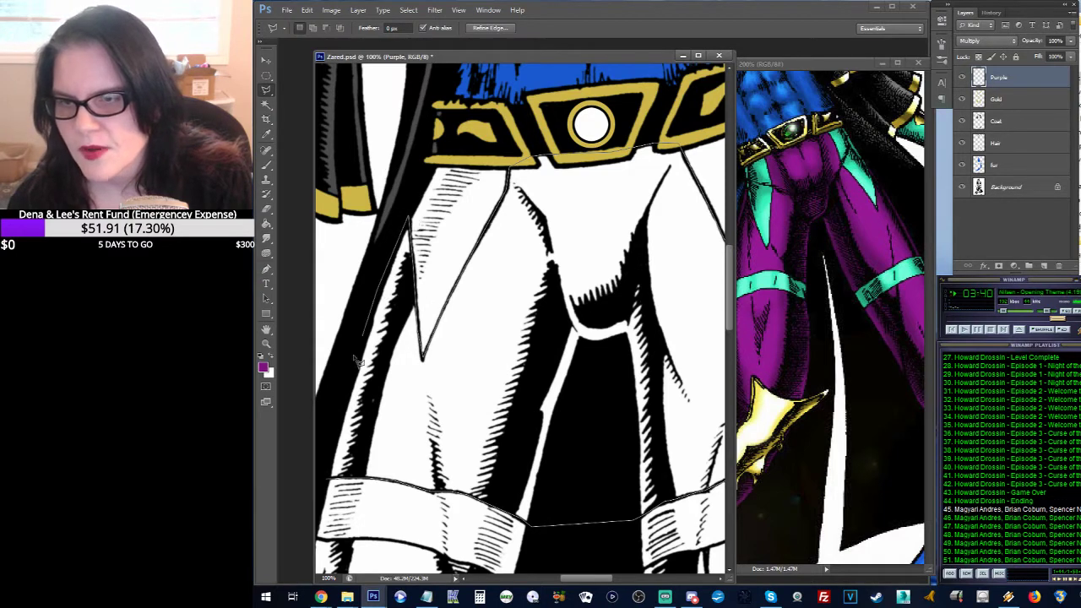
{"action": "left_click", "coordinate": [331, 475]}
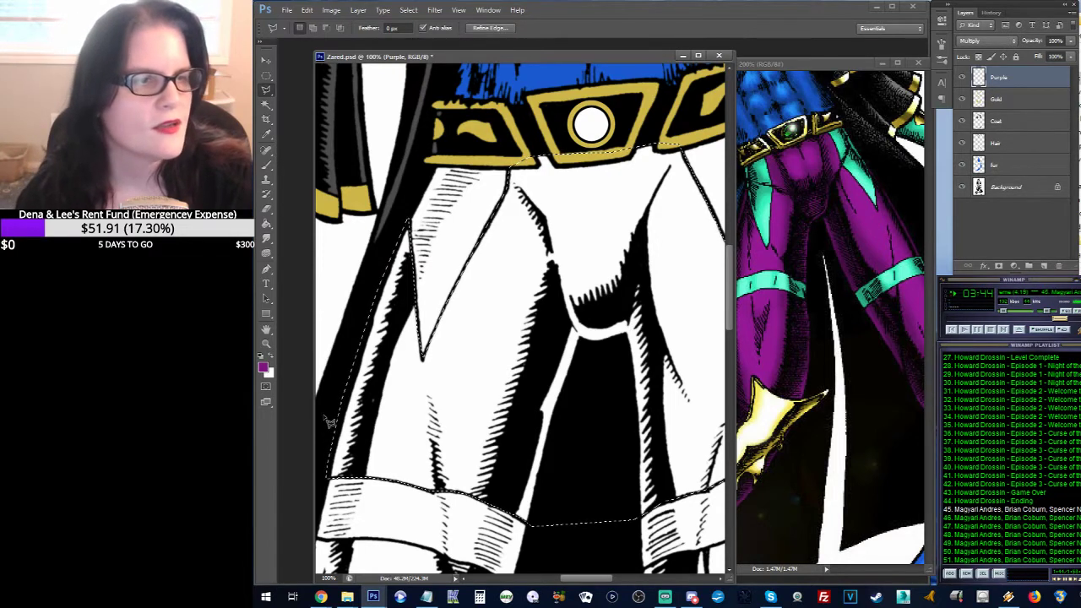
Step: Subtract the gap between the thighs and the gold belt from the selection, and fill the upper pants with purple
{"action": "left_click", "coordinate": [265, 343]}
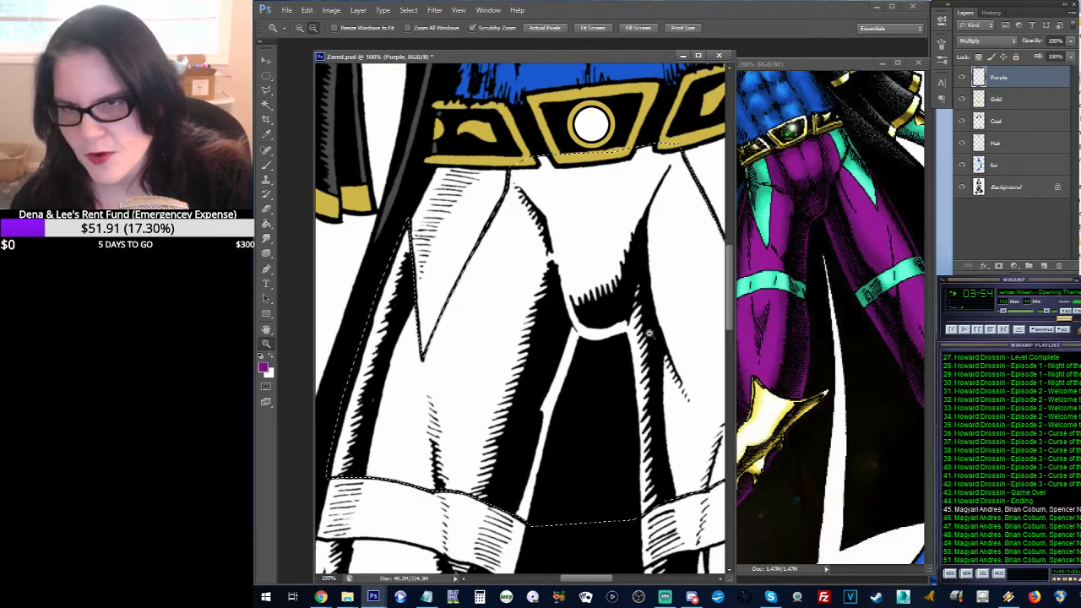
{"action": "left_click", "coordinate": [623, 328], "text": "alt"}
{"action": "left_click_drag", "start_coordinate": [641, 304], "coordinate": [571, 267]}
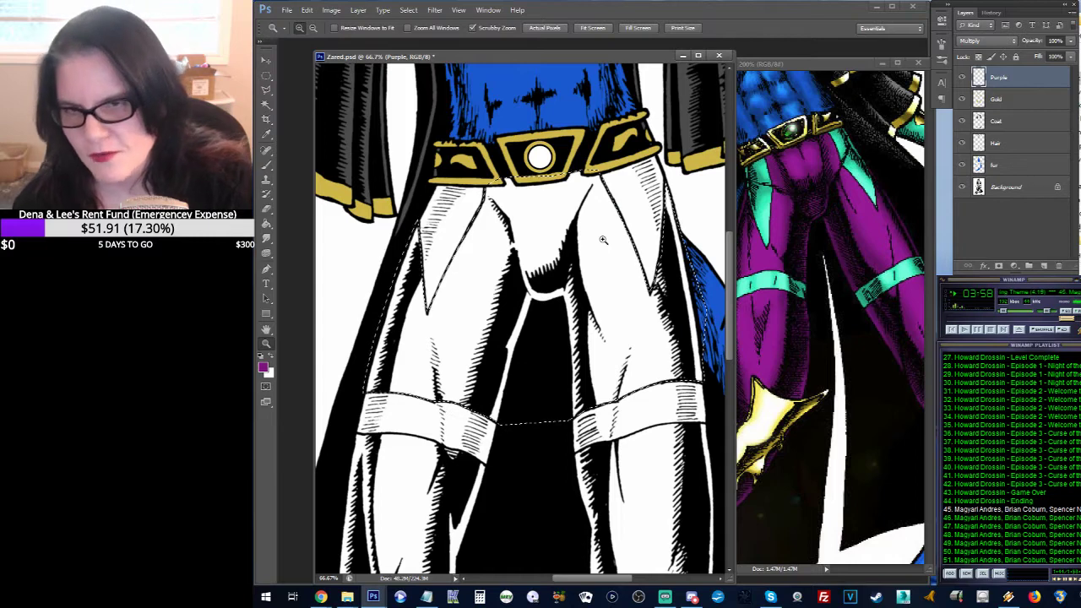
{"action": "left_click", "coordinate": [265, 90]}
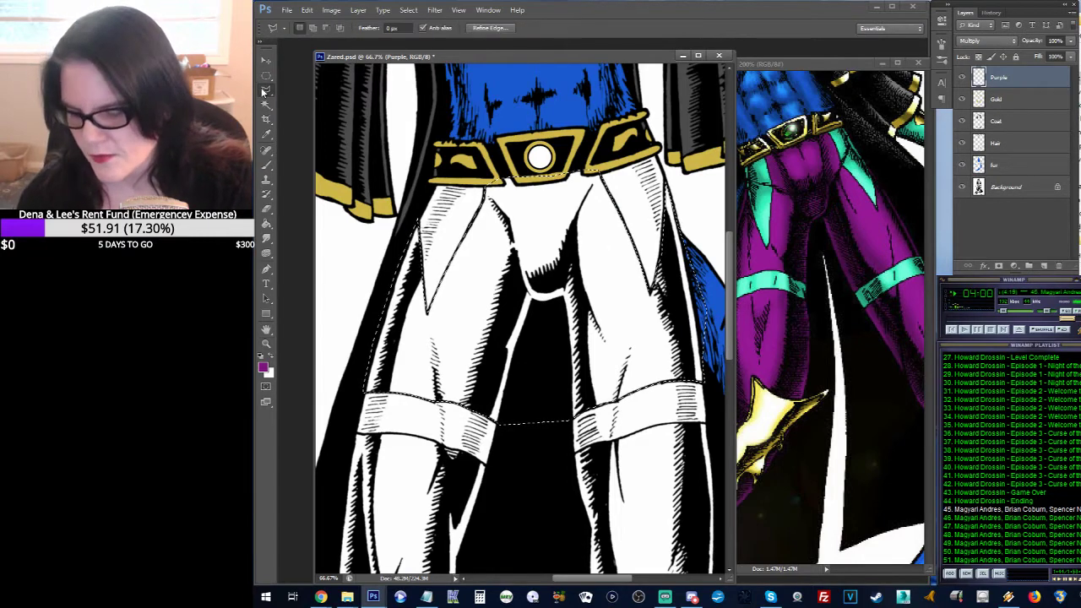
{"action": "left_click", "coordinate": [500, 460]}
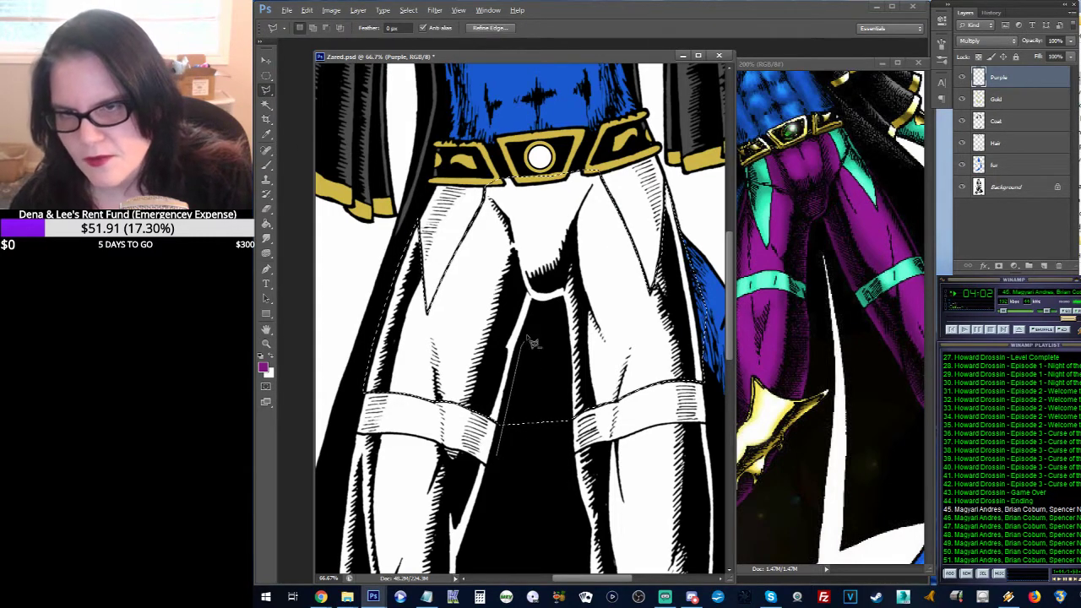
{"action": "left_click", "coordinate": [534, 306]}
{"action": "left_click", "coordinate": [558, 308]}
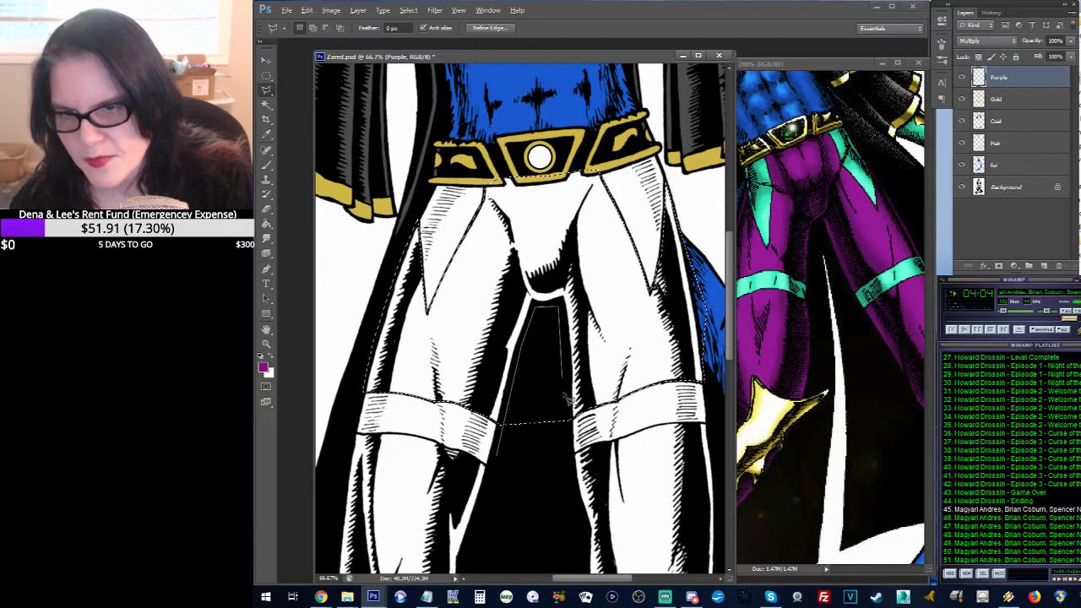
{"action": "double_click", "coordinate": [565, 452]}
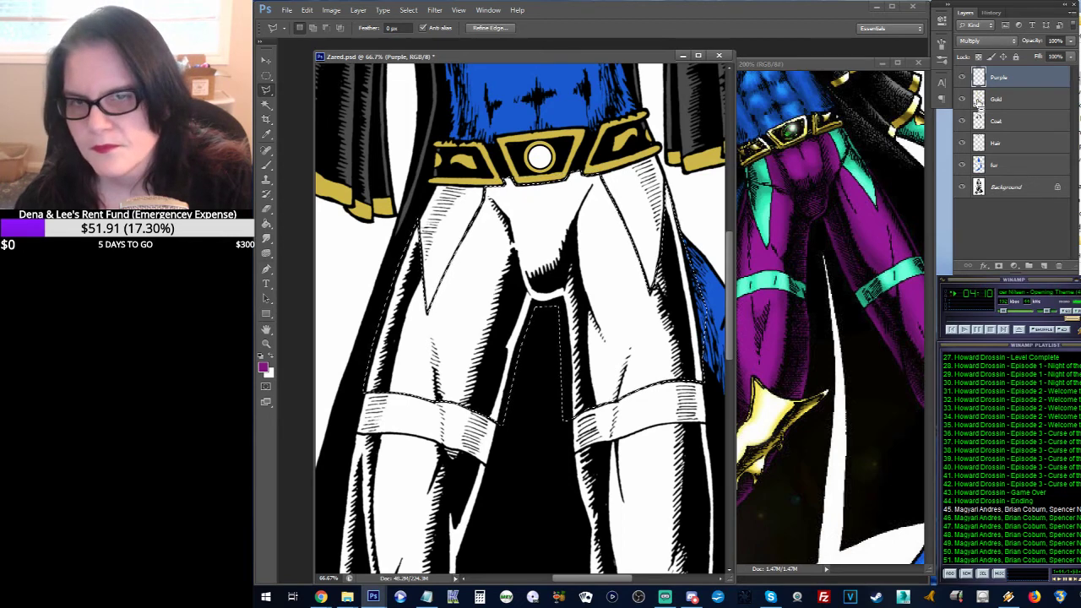
{"action": "left_click", "coordinate": [266, 224]}
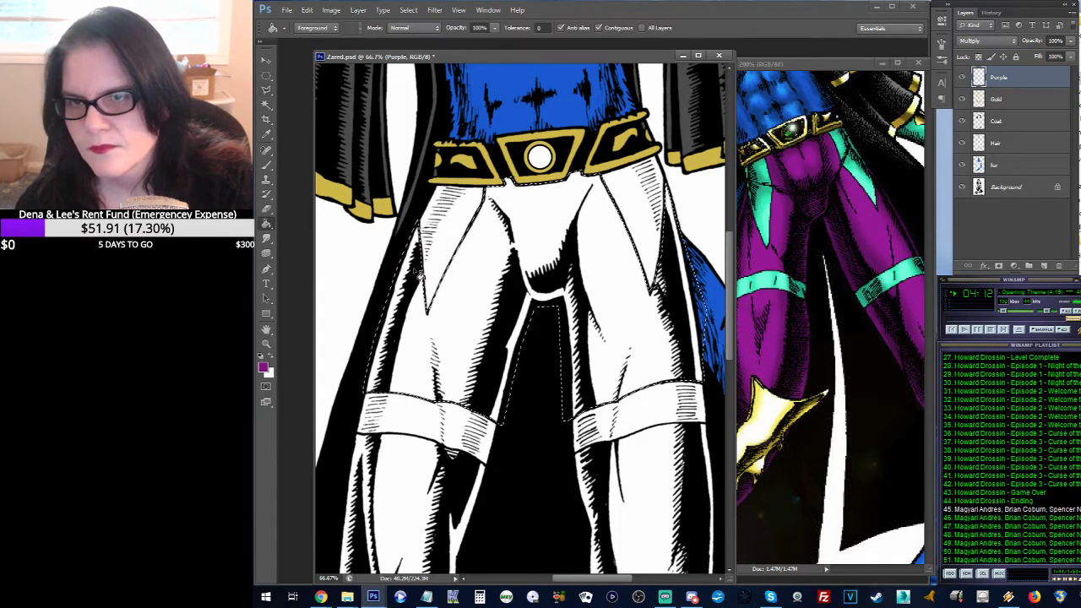
{"action": "left_click", "coordinate": [460, 303]}
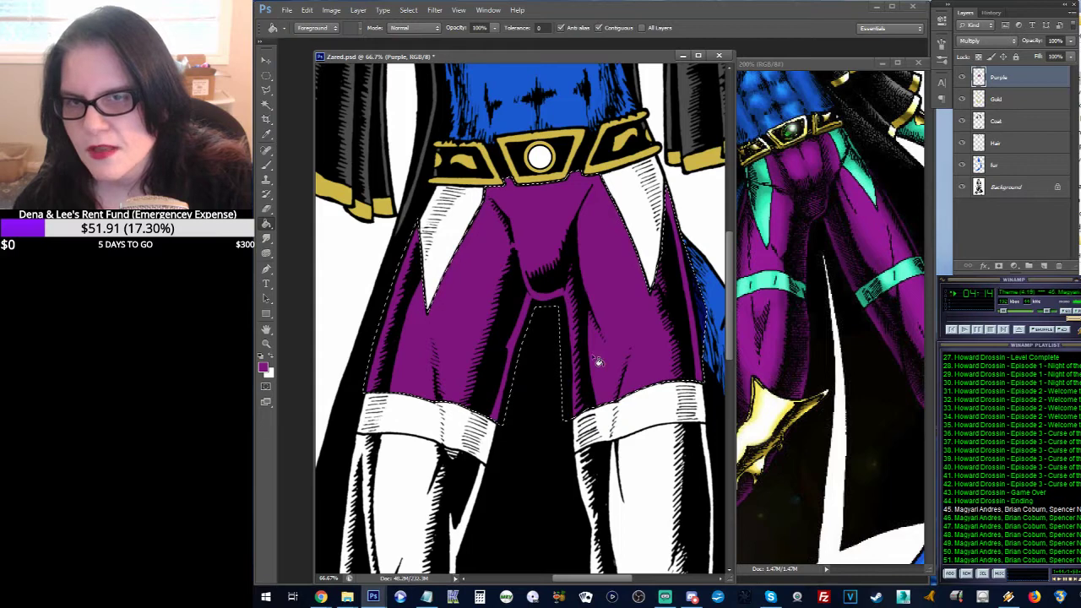
Step: Outline the first leg's uncolored section between its thigh band and gold knee guard with the Polygonal Lasso
{"action": "left_click_drag", "start_coordinate": [590, 388], "coordinate": [589, 159]}
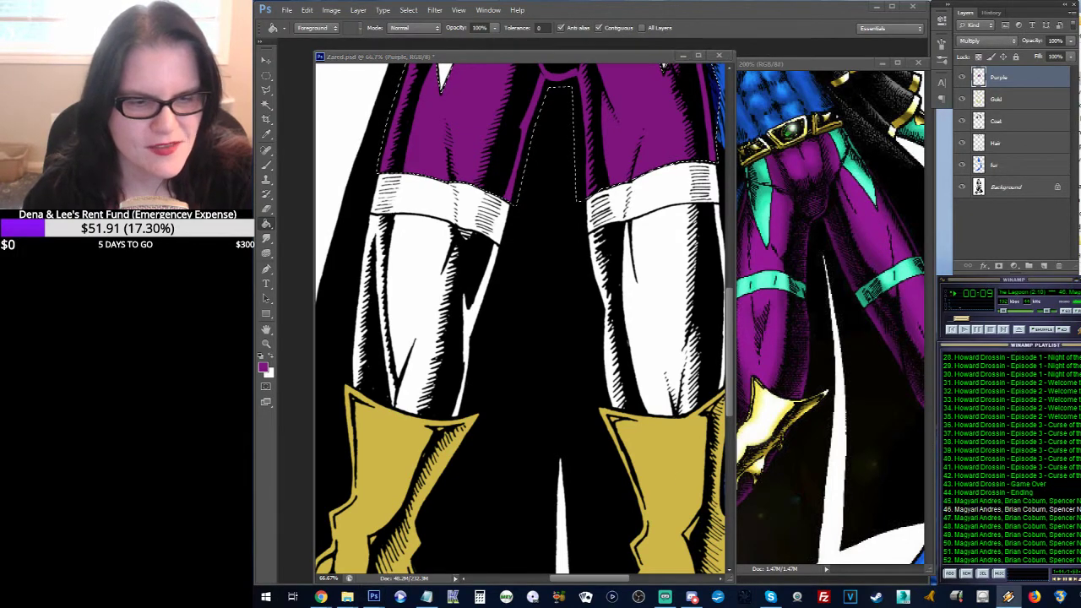
{"action": "key", "text": "ctrl+d"}
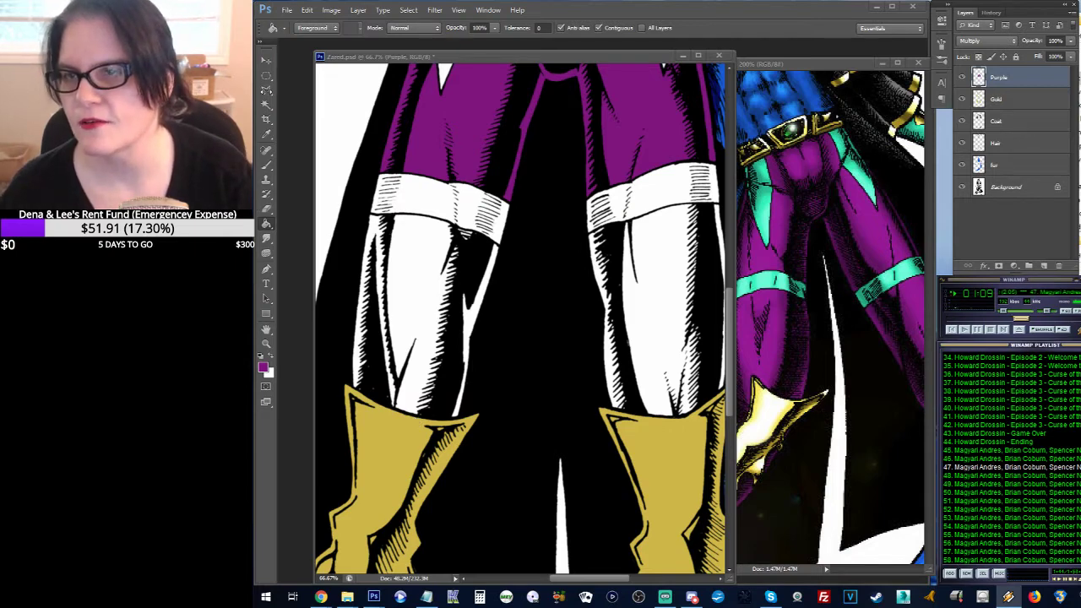
{"action": "key", "text": "ctrl+shift+d"}
{"action": "left_click", "coordinate": [266, 90]}
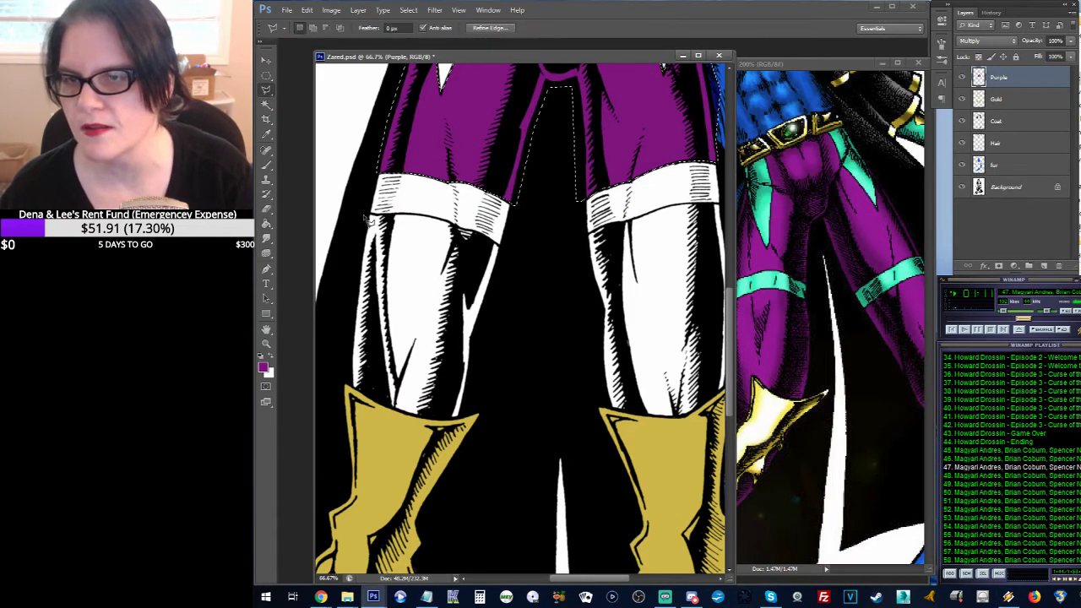
{"action": "left_click", "coordinate": [369, 217]}
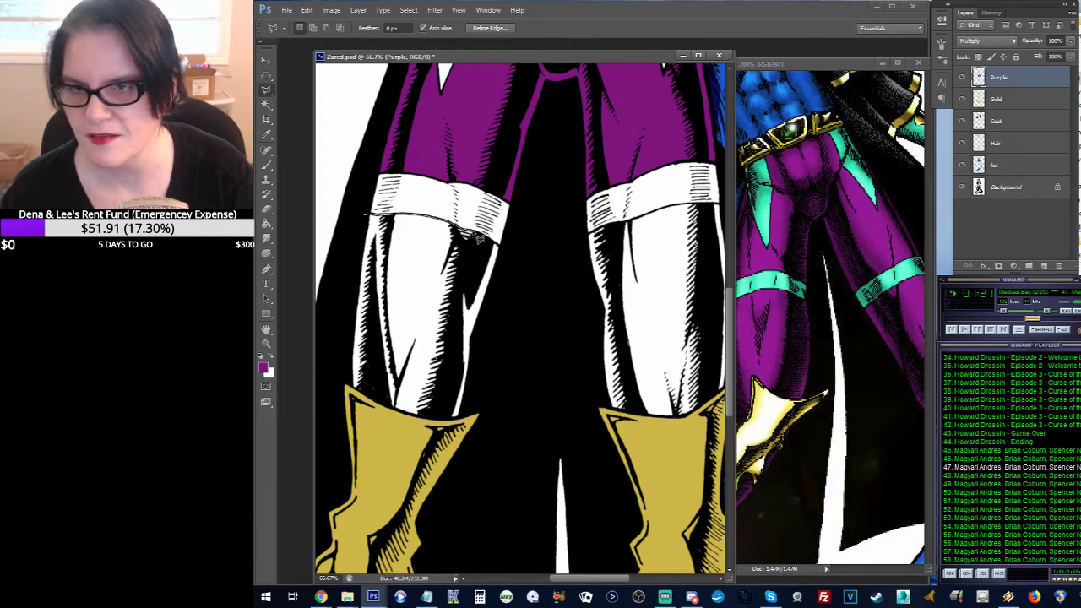
{"action": "left_click", "coordinate": [502, 248]}
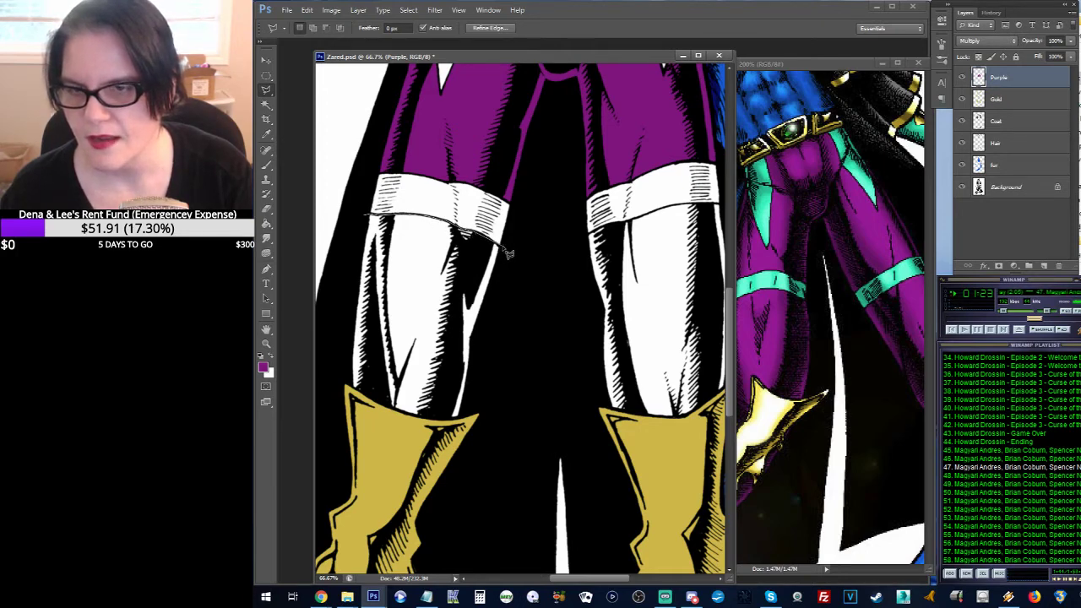
{"action": "left_click", "coordinate": [463, 416]}
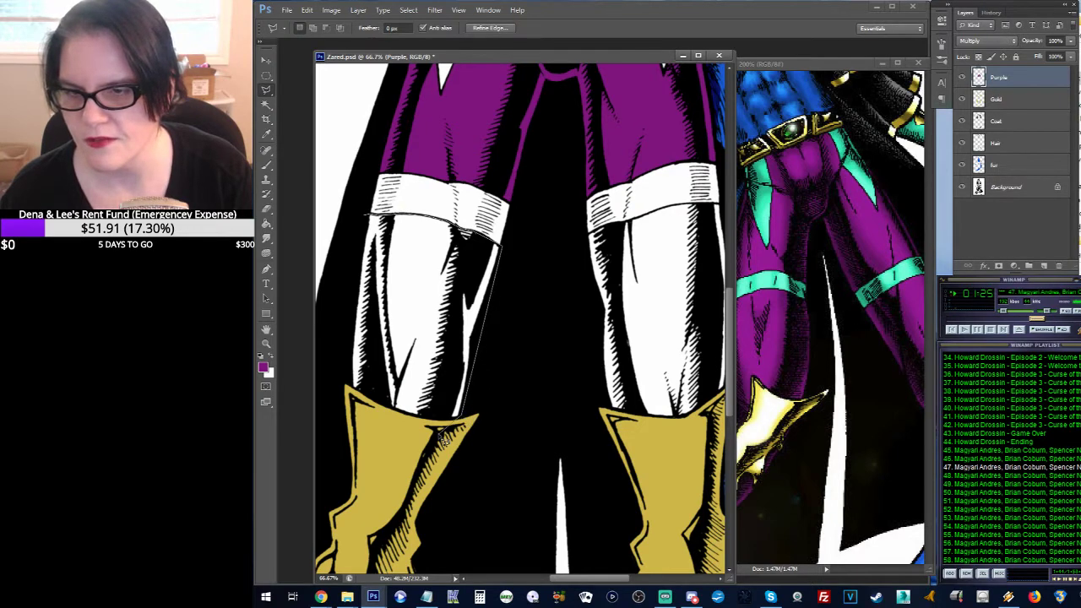
{"action": "left_click", "coordinate": [352, 401]}
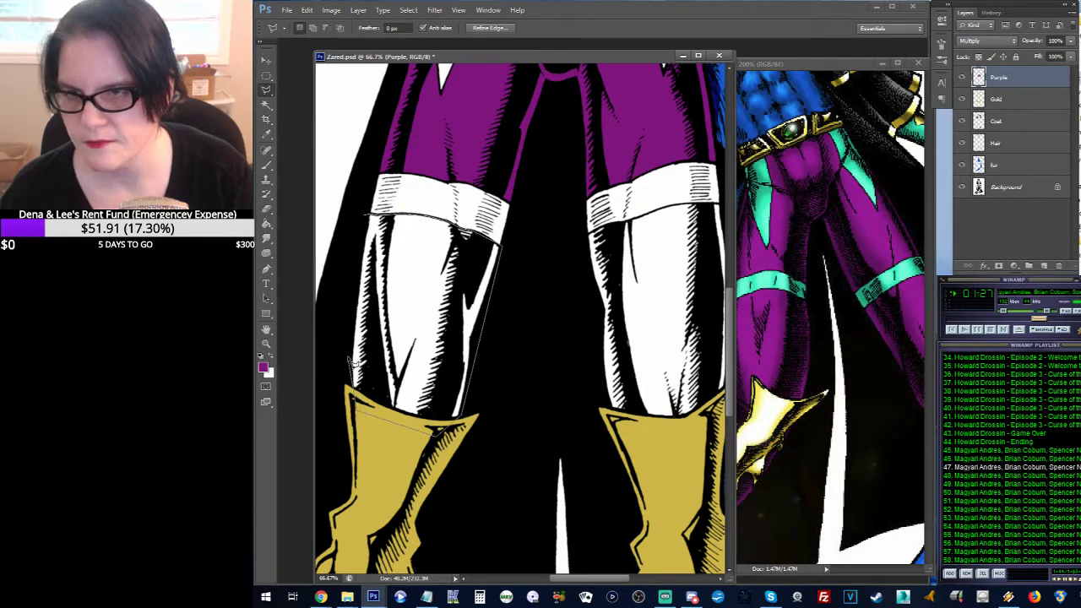
{"action": "double_click", "coordinate": [348, 309]}
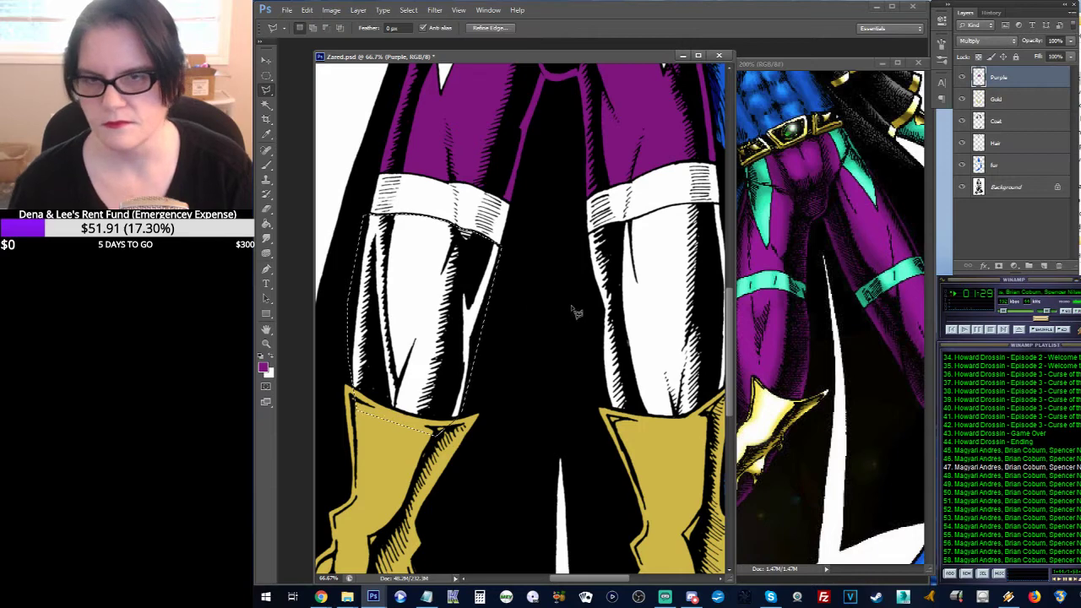
Step: Add the other leg's section below the thigh band to the selection, exclude the gold knee guards, and fill both with purple
{"action": "left_click_drag", "start_coordinate": [574, 309], "coordinate": [531, 312]}
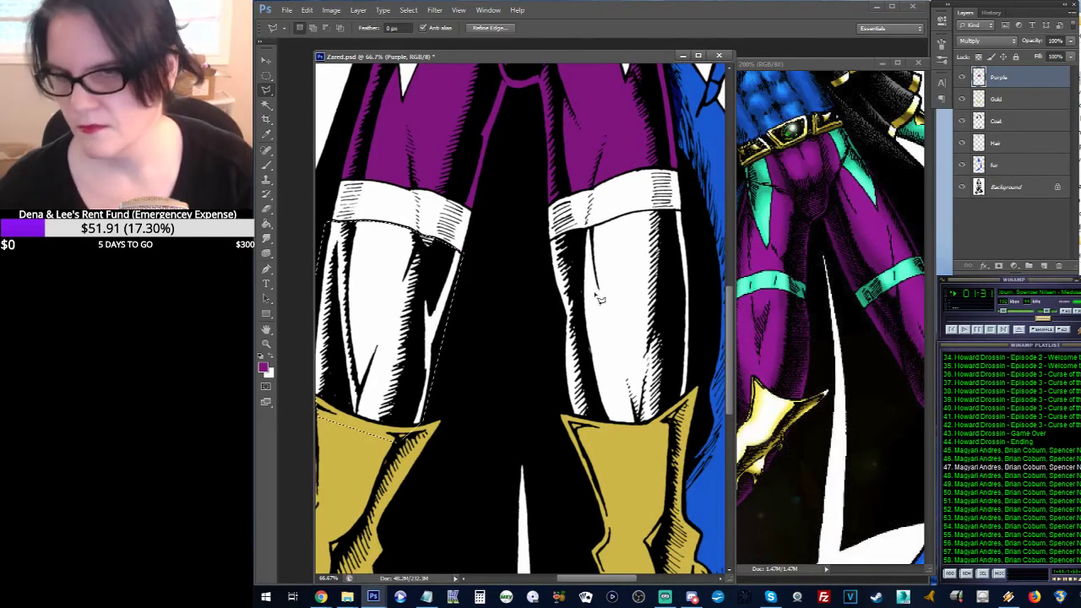
{"action": "left_click", "coordinate": [536, 264]}
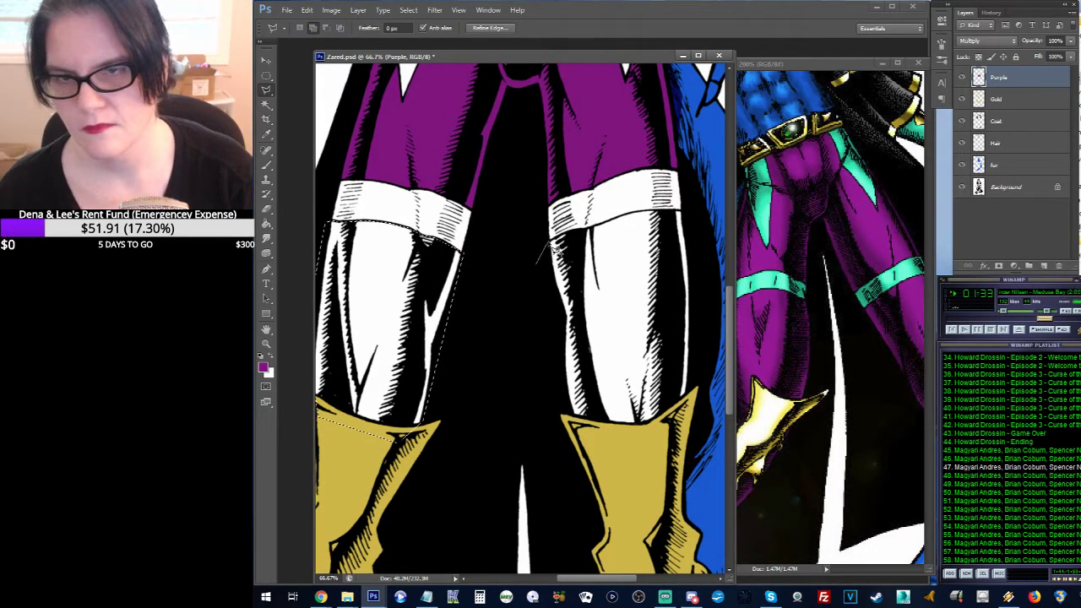
{"action": "left_click", "coordinate": [562, 239]}
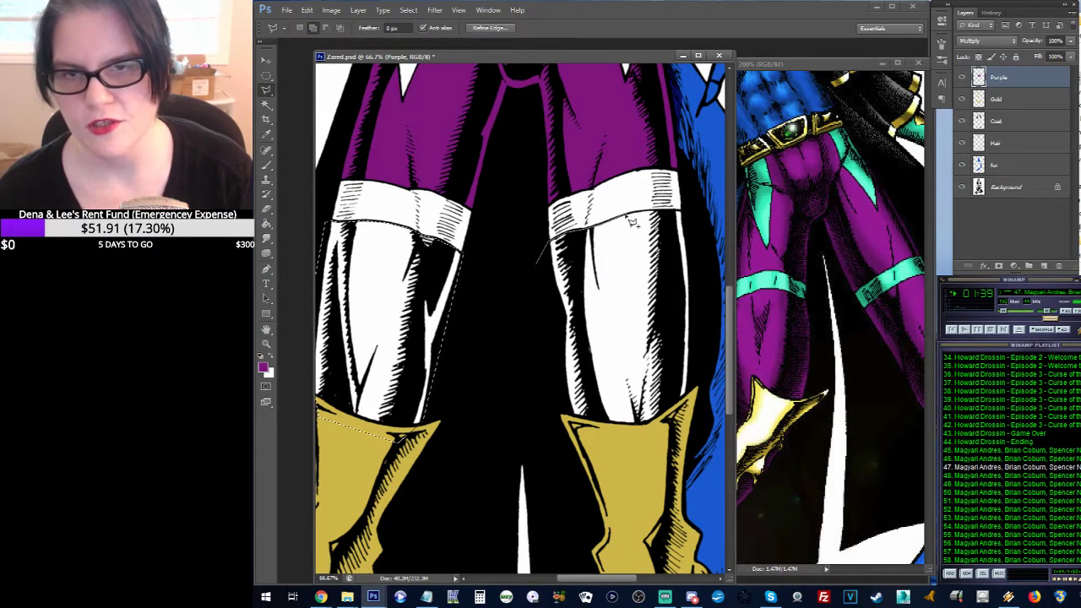
{"action": "left_click", "coordinate": [682, 211]}
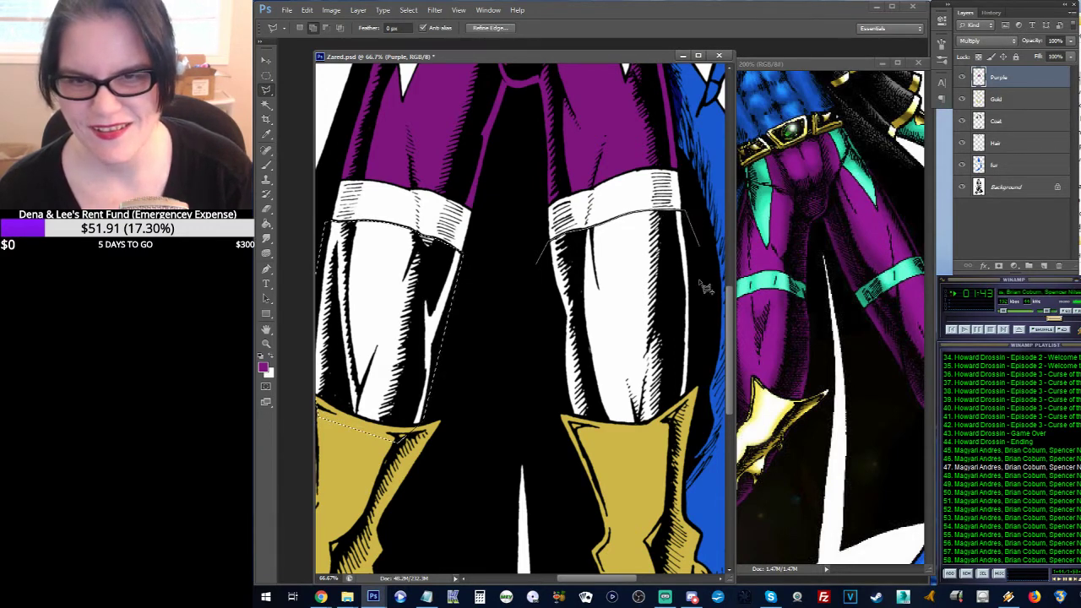
{"action": "left_click", "coordinate": [686, 422]}
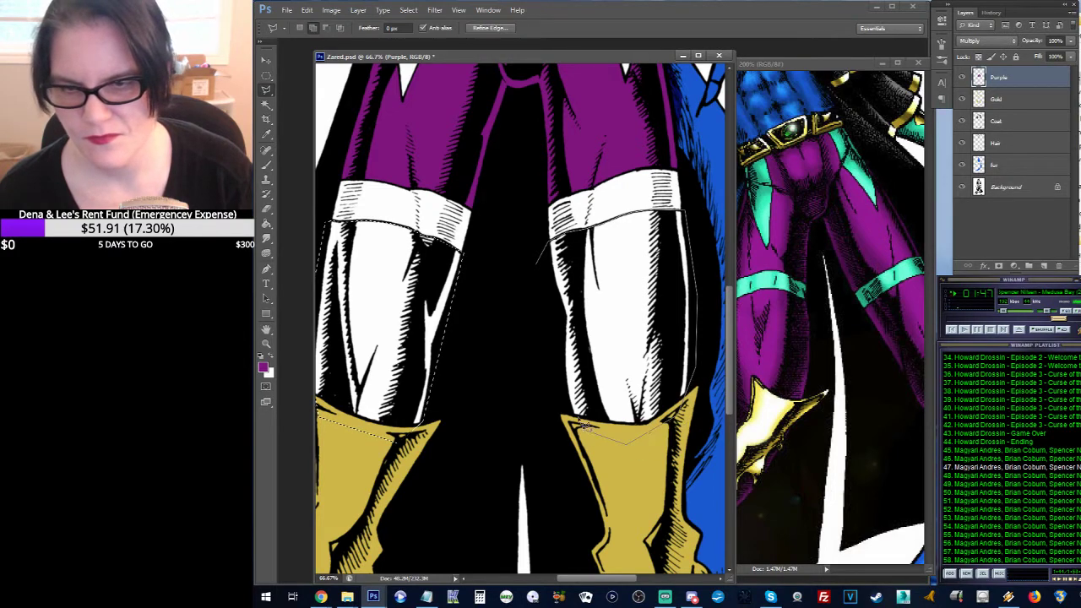
{"action": "double_click", "coordinate": [567, 412]}
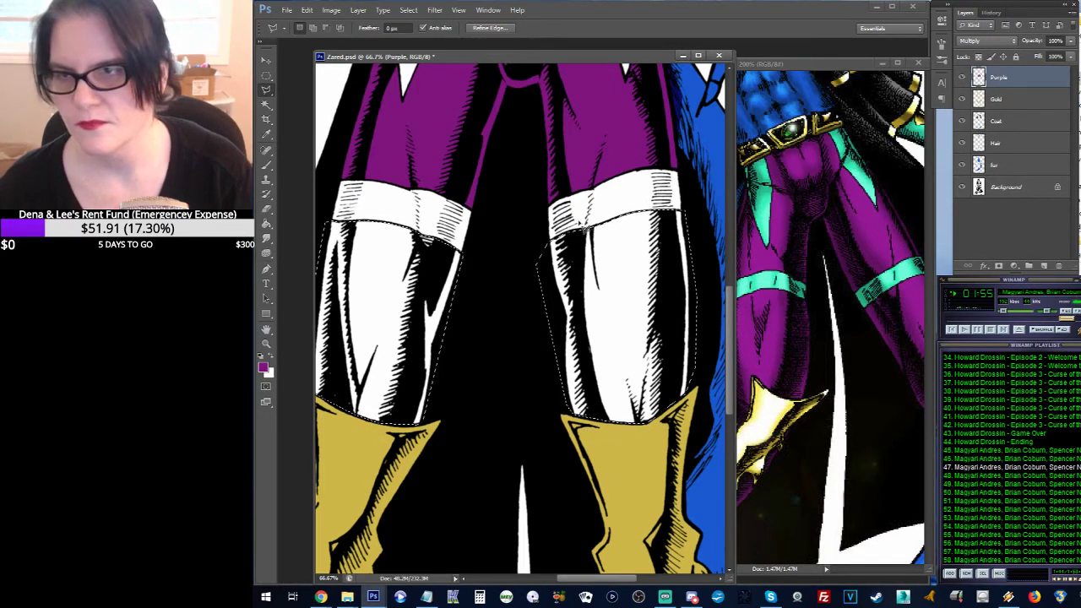
{"action": "key", "text": "g"}
{"action": "left_click", "coordinate": [362, 302]}
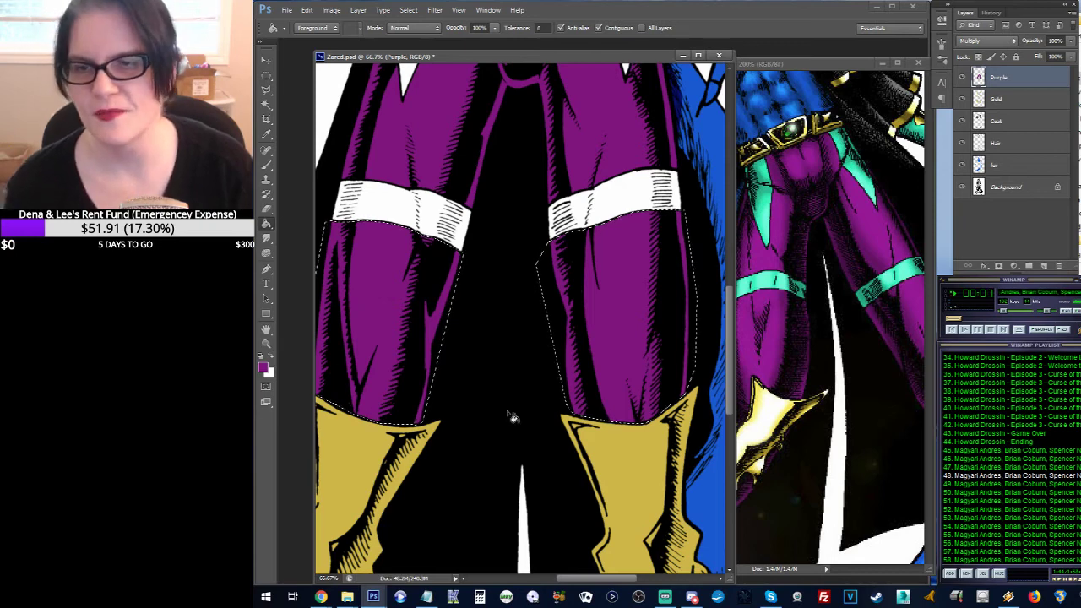
Step: Compare the uncolored shins below the gold knee guards with the lower legs and boots in Zared1.jpg
{"action": "left_click_drag", "start_coordinate": [533, 404], "coordinate": [611, 199]}
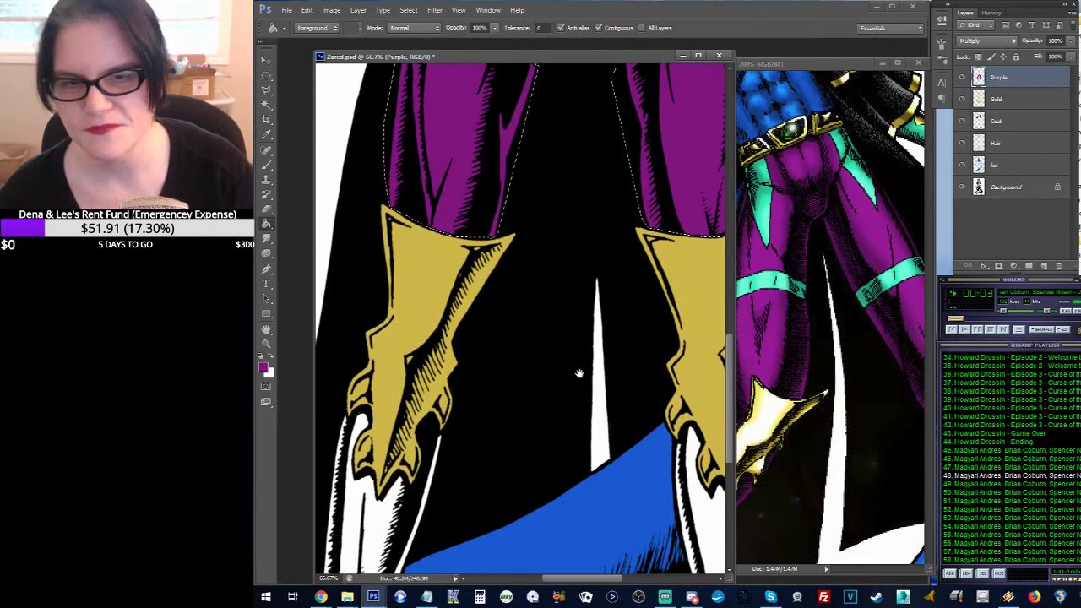
{"action": "left_click", "coordinate": [861, 149]}
{"action": "left_click_drag", "start_coordinate": [810, 338], "coordinate": [932, 166]}
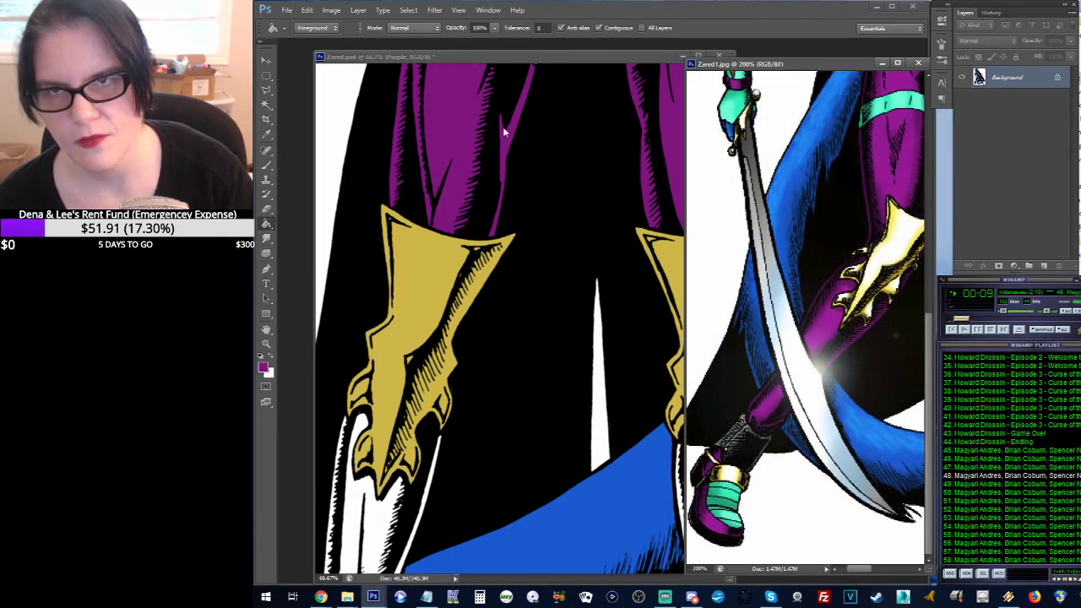
{"action": "left_click", "coordinate": [543, 67]}
{"action": "left_click_drag", "start_coordinate": [543, 352], "coordinate": [581, 145]}
{"action": "left_click_drag", "start_coordinate": [533, 318], "coordinate": [519, 265]}
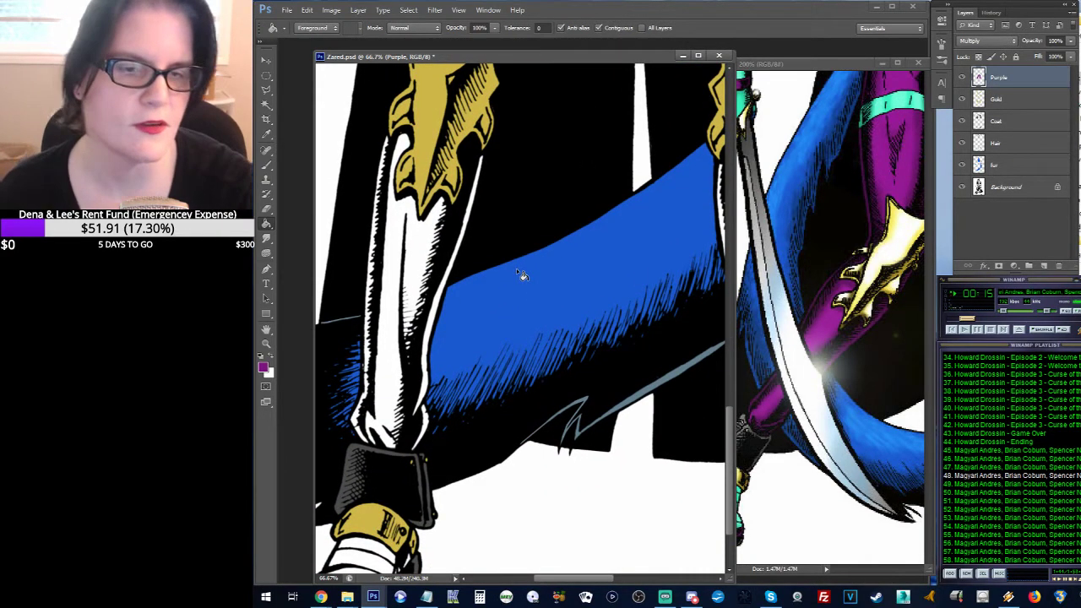
{"action": "left_click", "coordinate": [1005, 311]}
{"action": "left_click_drag", "start_coordinate": [1005, 312], "coordinate": [1013, 315]}
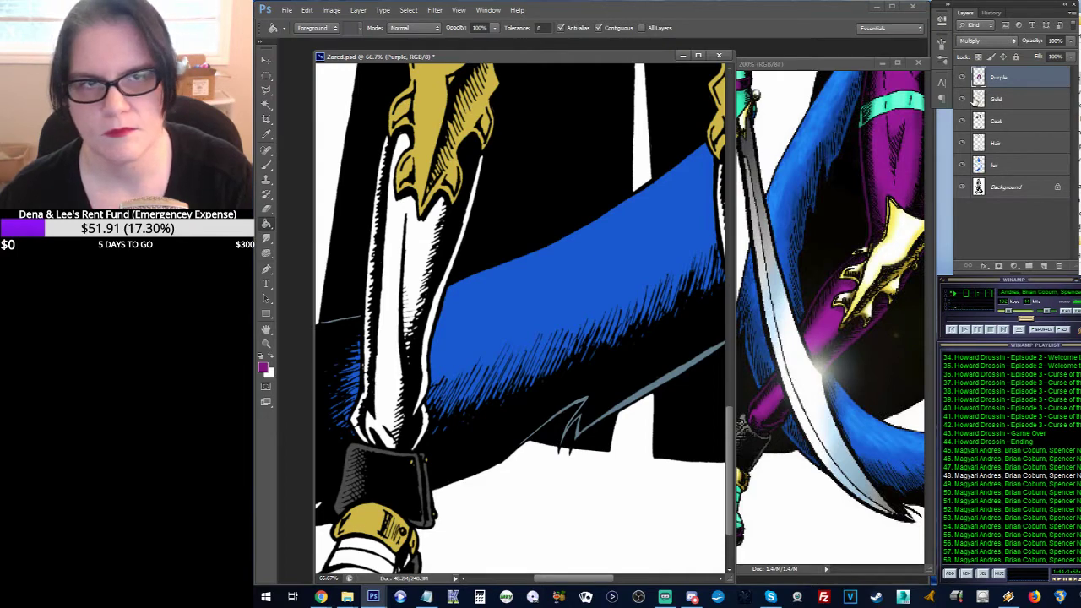
Step: Hide the Background layer to check the flat colors around the shin and tail, and show it again
{"action": "left_click", "coordinate": [961, 187]}
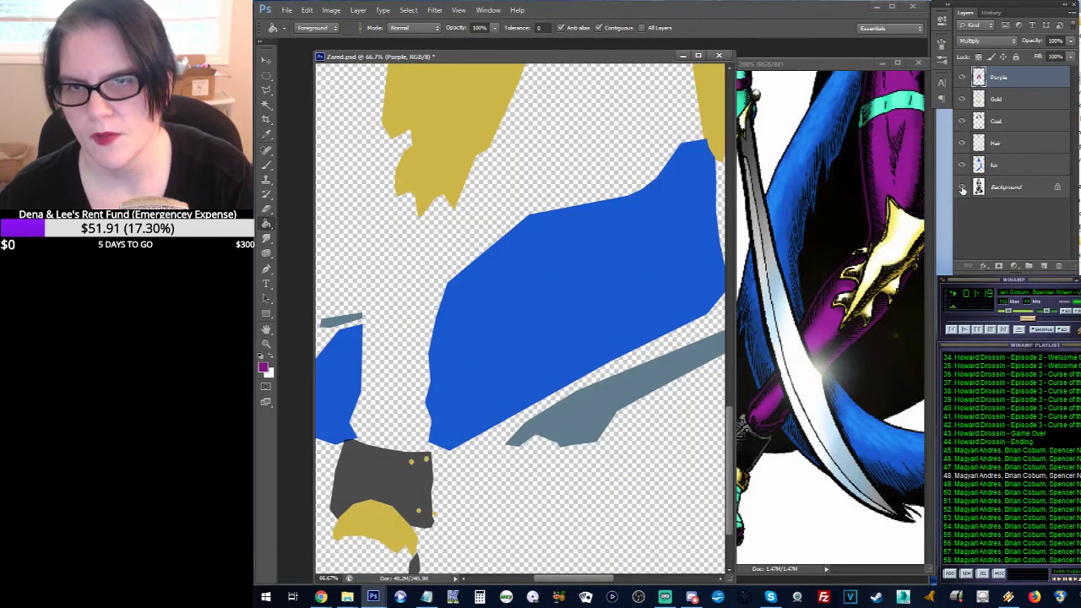
{"action": "left_click", "coordinate": [961, 188]}
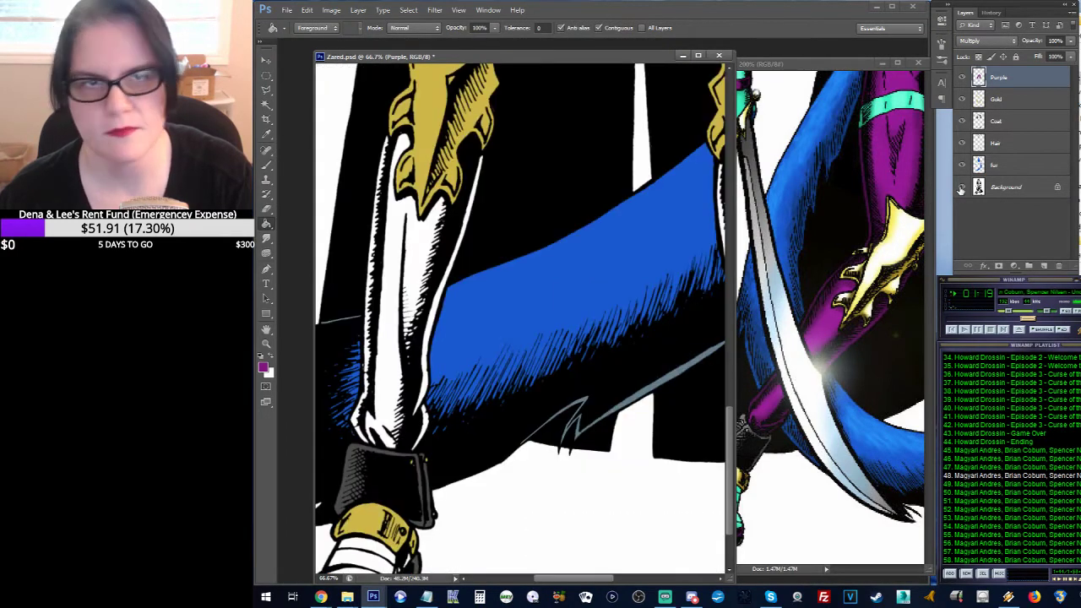
Step: Outline the shin between the gold knee guard and dark boot cuff with the Polygonal Lasso, exclude the already colored areas, and fill it with purple
{"action": "left_click", "coordinate": [266, 90]}
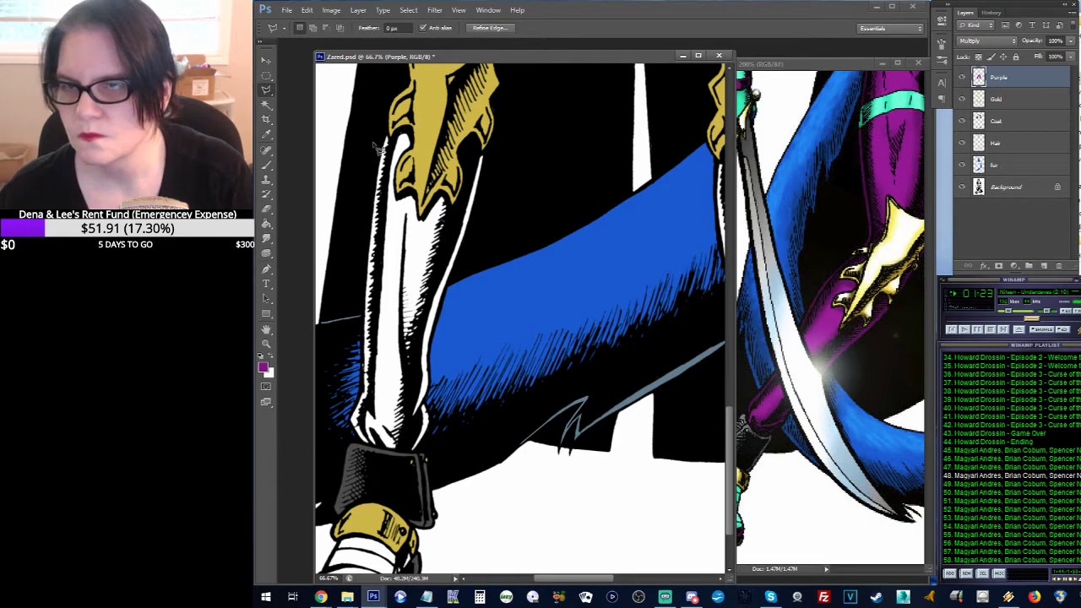
{"action": "left_click", "coordinate": [376, 144]}
{"action": "left_click", "coordinate": [456, 105]}
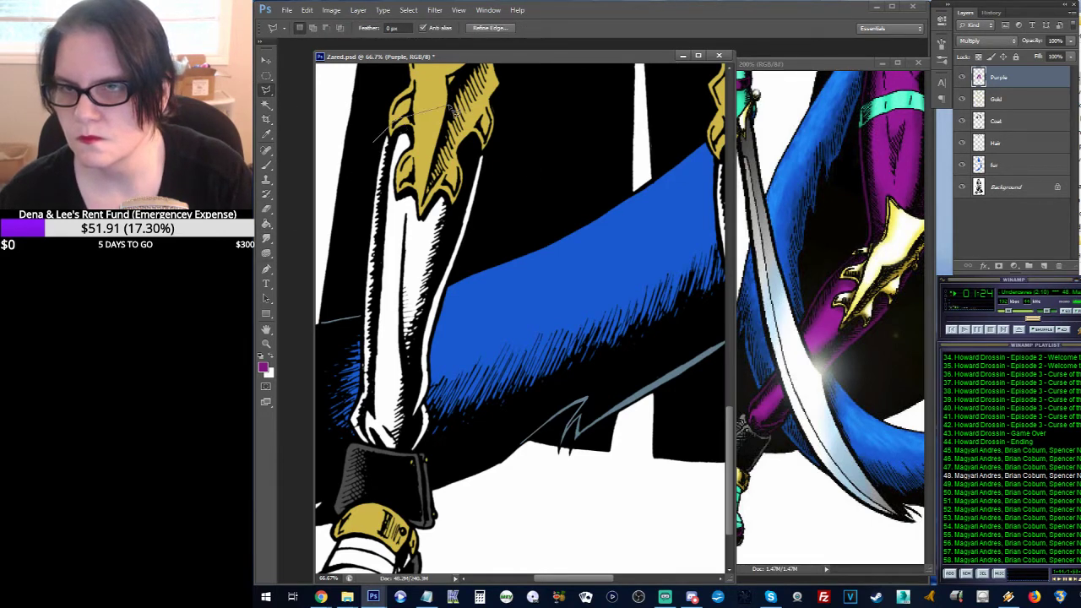
{"action": "left_click", "coordinate": [488, 152]}
{"action": "left_click", "coordinate": [494, 189]}
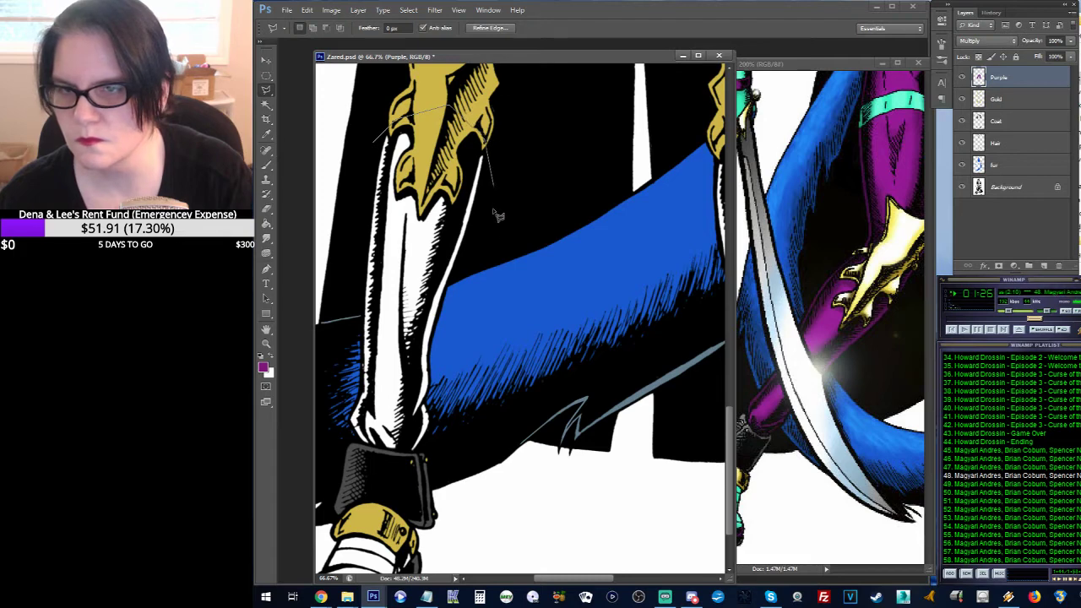
{"action": "left_click", "coordinate": [448, 288]}
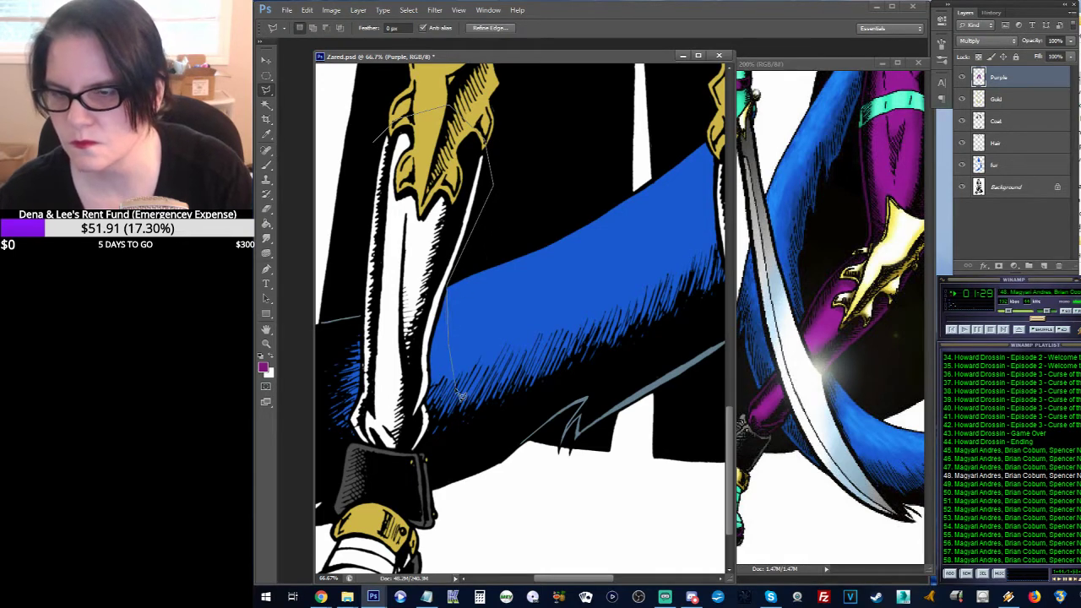
{"action": "left_click", "coordinate": [455, 426]}
{"action": "left_click", "coordinate": [425, 456]}
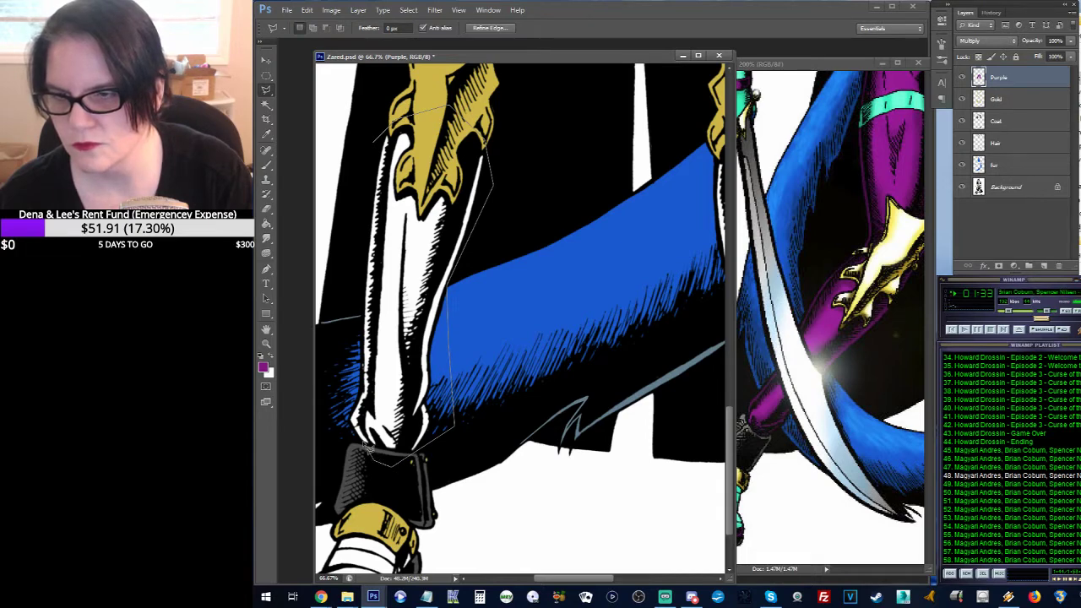
{"action": "left_click", "coordinate": [340, 434]}
{"action": "left_click", "coordinate": [339, 377]}
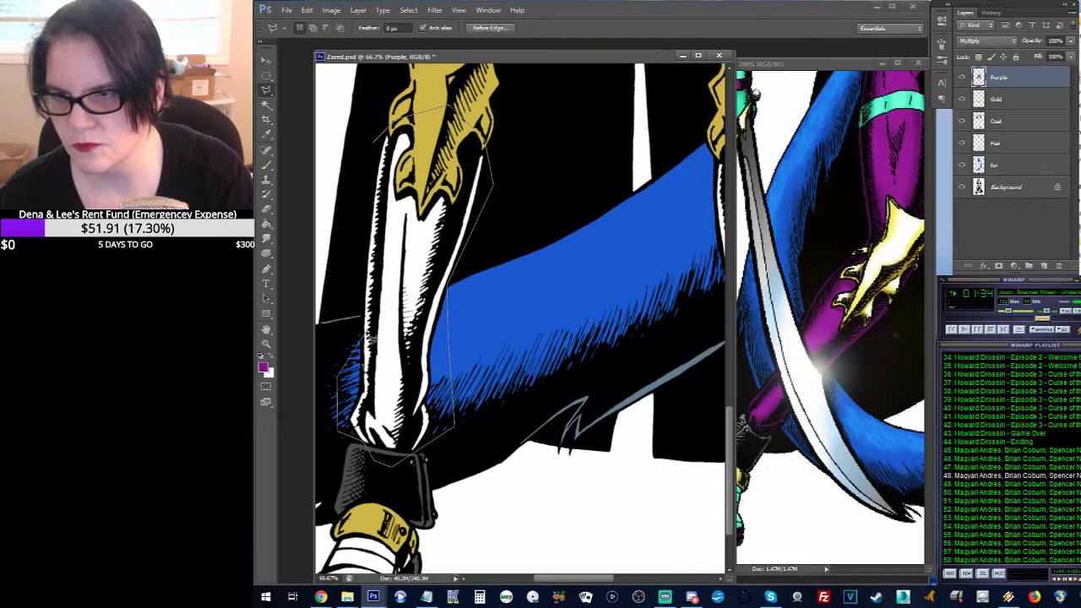
{"action": "double_click", "coordinate": [360, 274]}
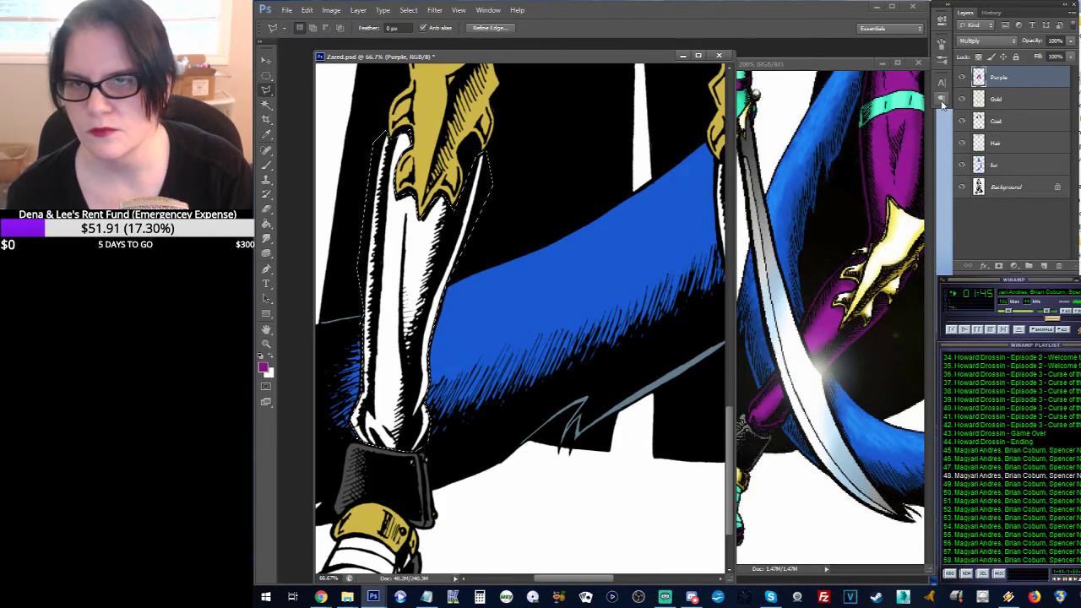
{"action": "left_click", "coordinate": [266, 223]}
{"action": "left_click", "coordinate": [394, 243]}
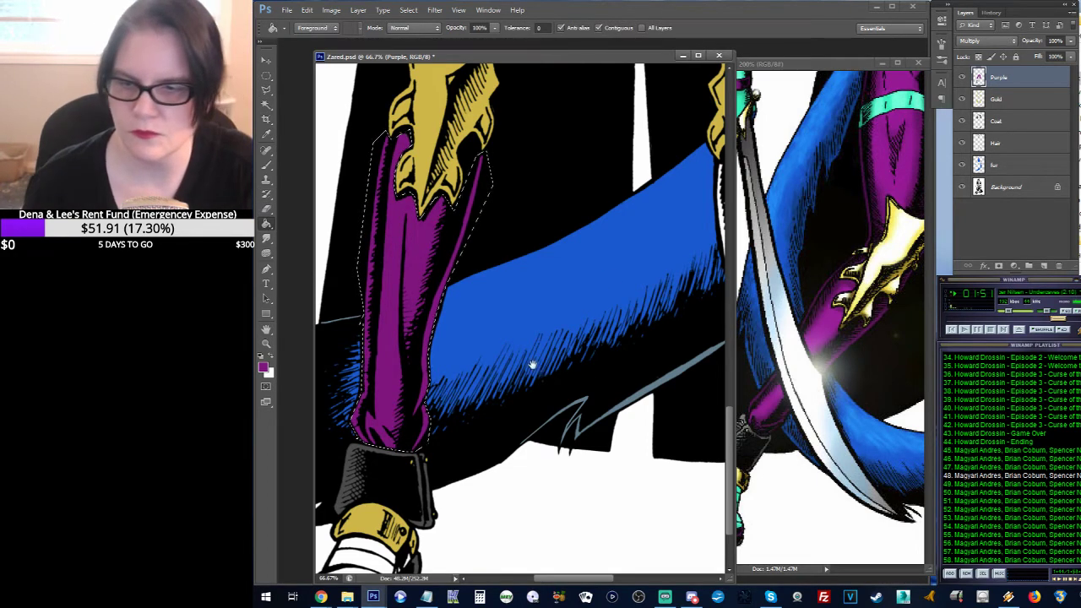
Step: Check the shoe colors in Zared1.jpg, outline the same leg's shoe body around the white straps in Zared.psd, and fill it with purple
{"action": "scroll", "coordinate": [531, 362], "scroll_direction": "down", "scroll_amount": 5}
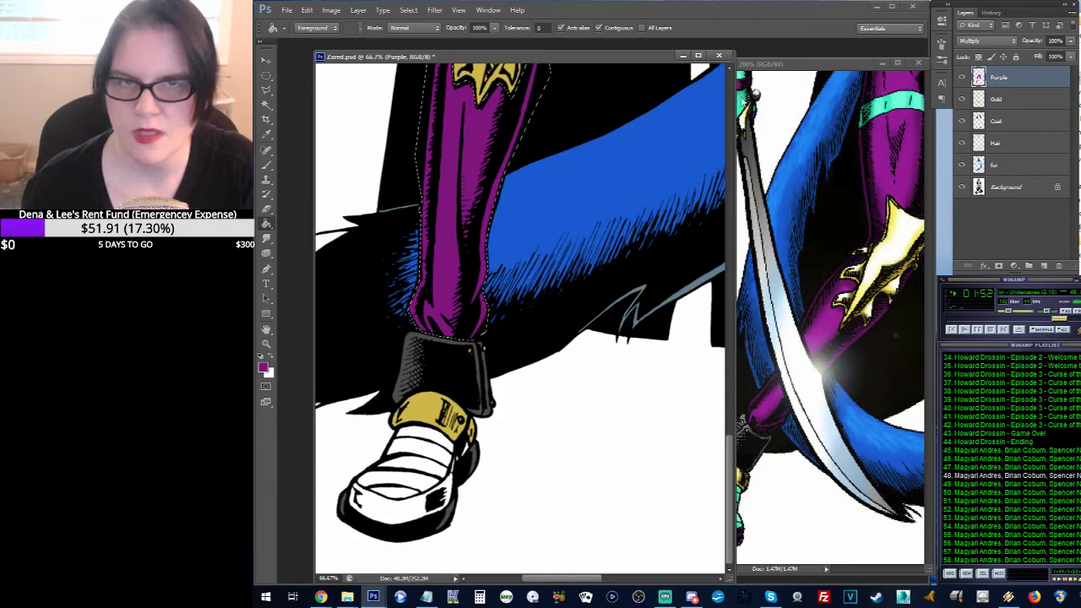
{"action": "left_click", "coordinate": [790, 67]}
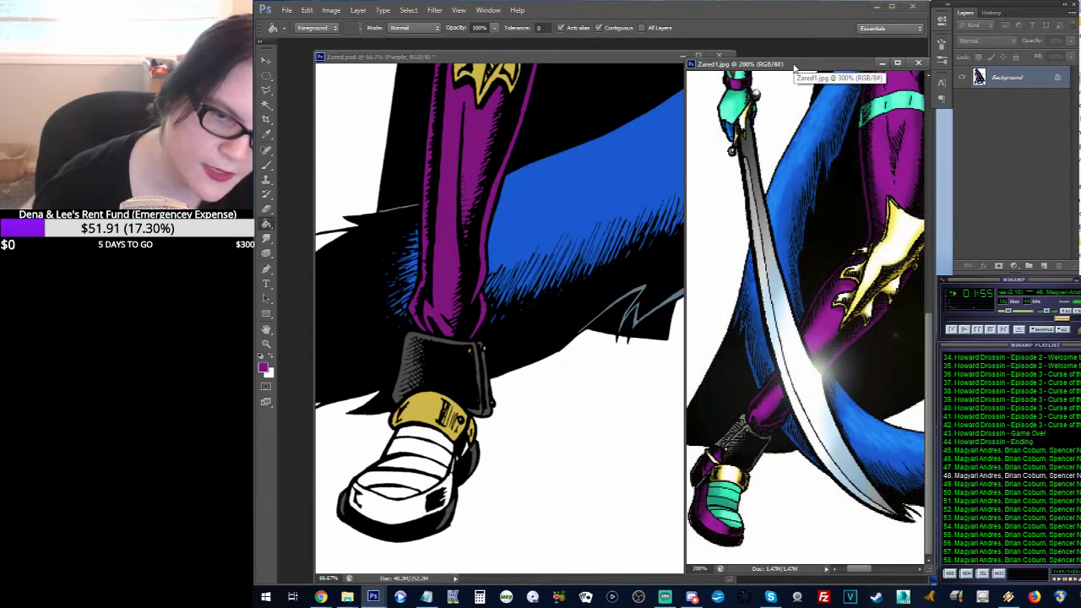
{"action": "left_click", "coordinate": [529, 59]}
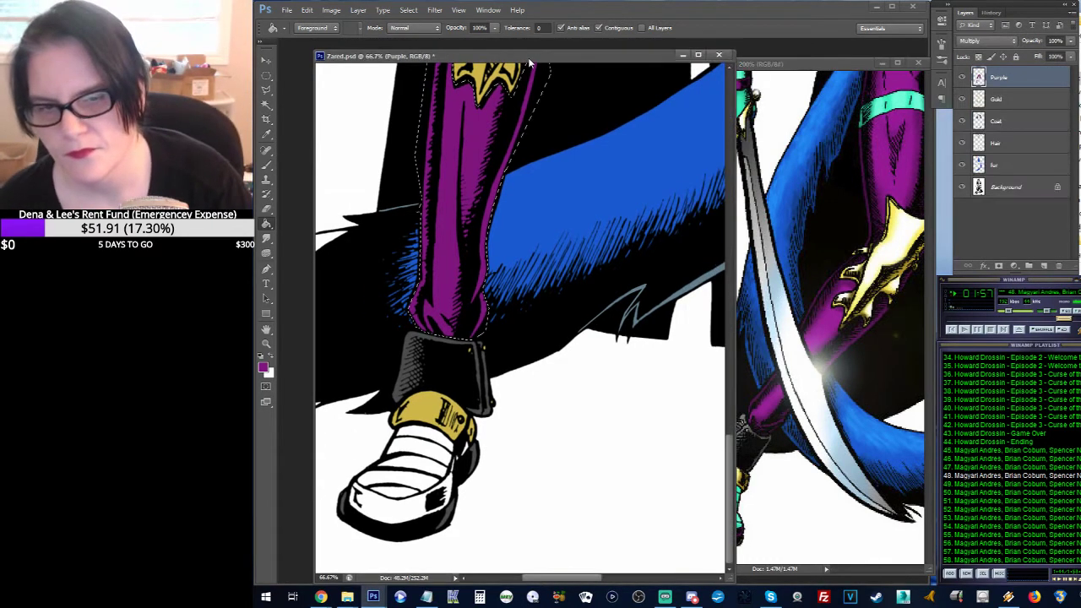
{"action": "left_click", "coordinate": [266, 90]}
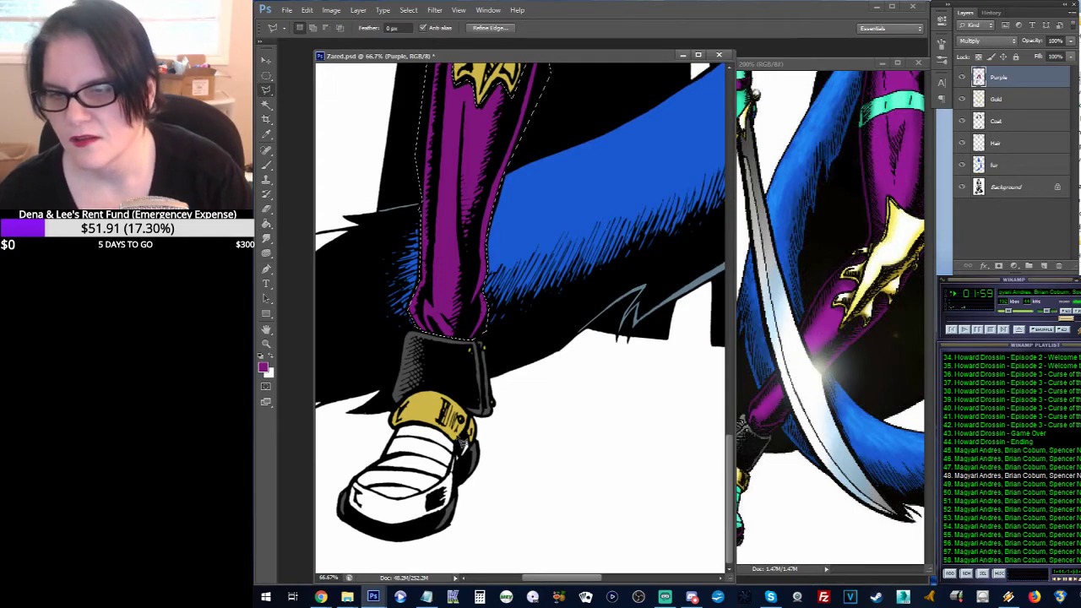
{"action": "left_click", "coordinate": [355, 500]}
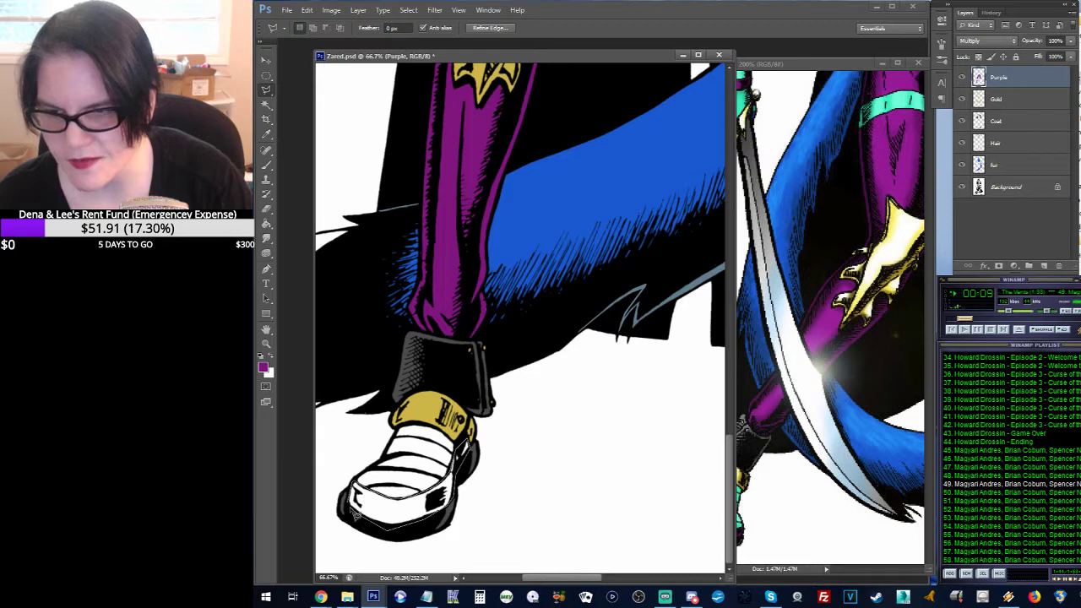
{"action": "left_click", "coordinate": [266, 224]}
{"action": "left_click", "coordinate": [390, 511]}
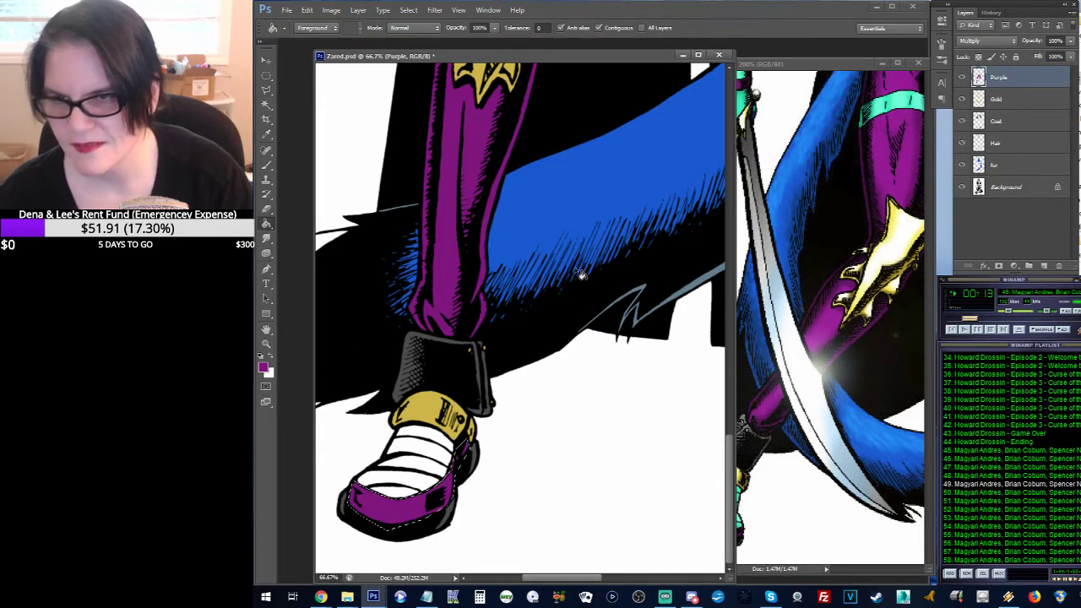
Step: Outline the other leg's uncolored shin between its gold knee guard and dark boot cuff with the Polygonal Lasso
{"action": "scroll", "coordinate": [650, 243], "scroll_direction": "up", "scroll_amount": 10}
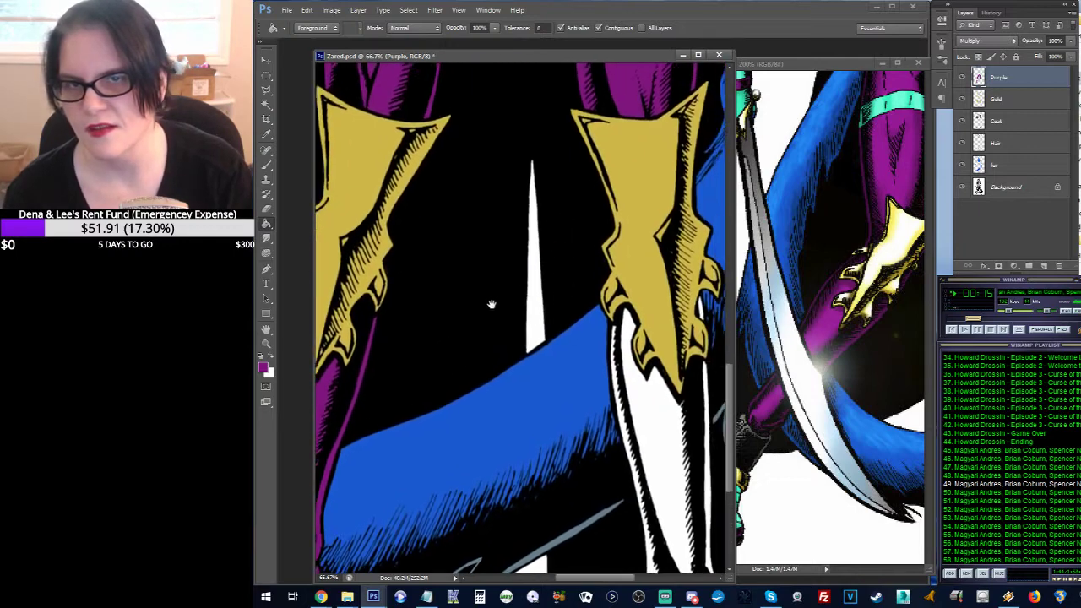
{"action": "left_click_drag", "start_coordinate": [667, 248], "coordinate": [551, 183]}
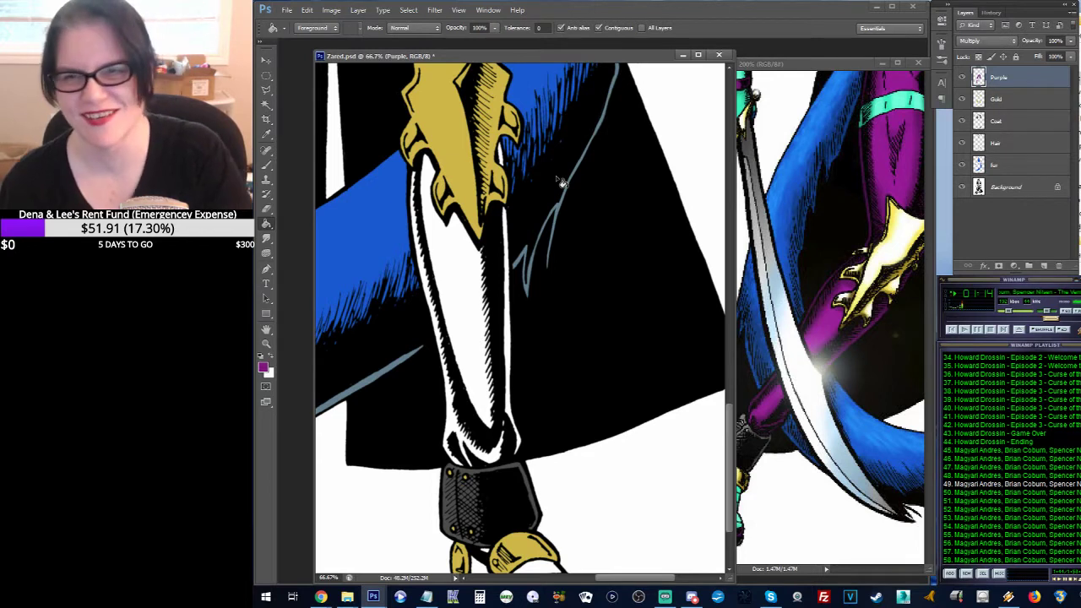
{"action": "left_click", "coordinate": [266, 89]}
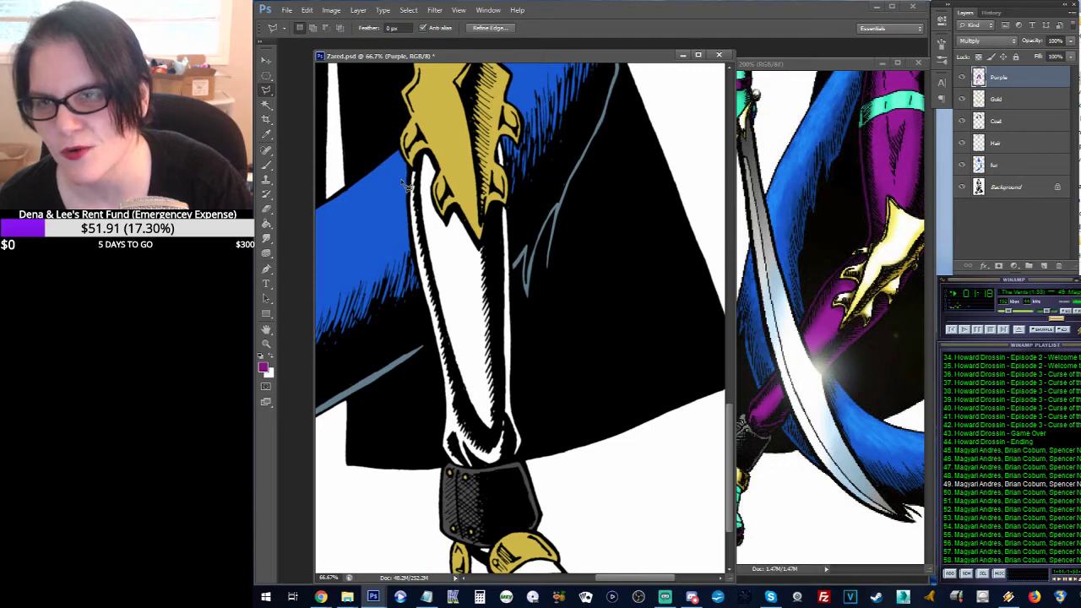
{"action": "left_click", "coordinate": [427, 127]}
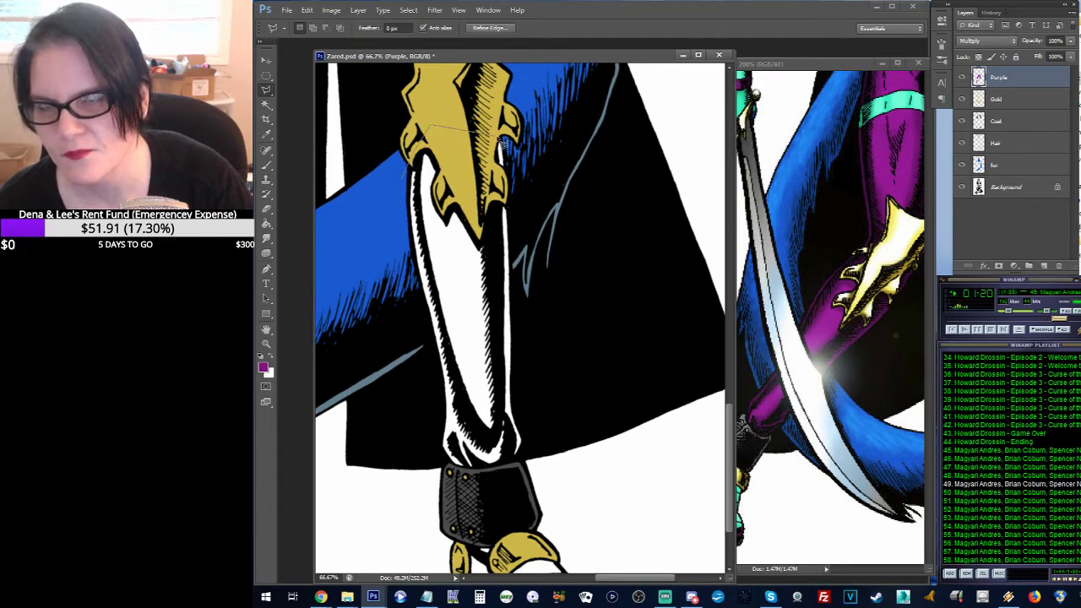
{"action": "left_click", "coordinate": [503, 142]}
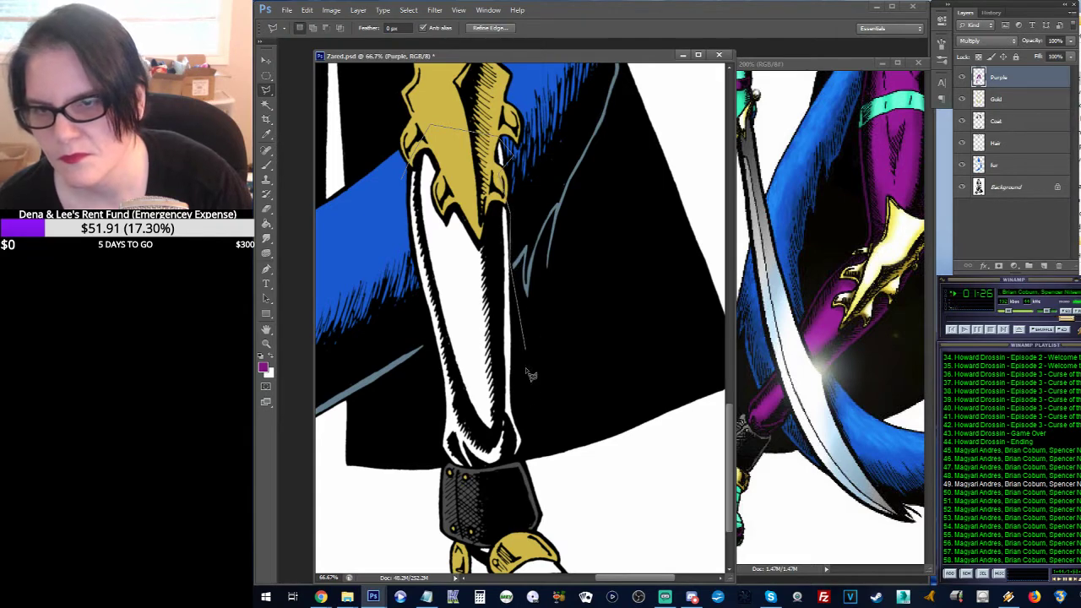
{"action": "left_click", "coordinate": [526, 461]}
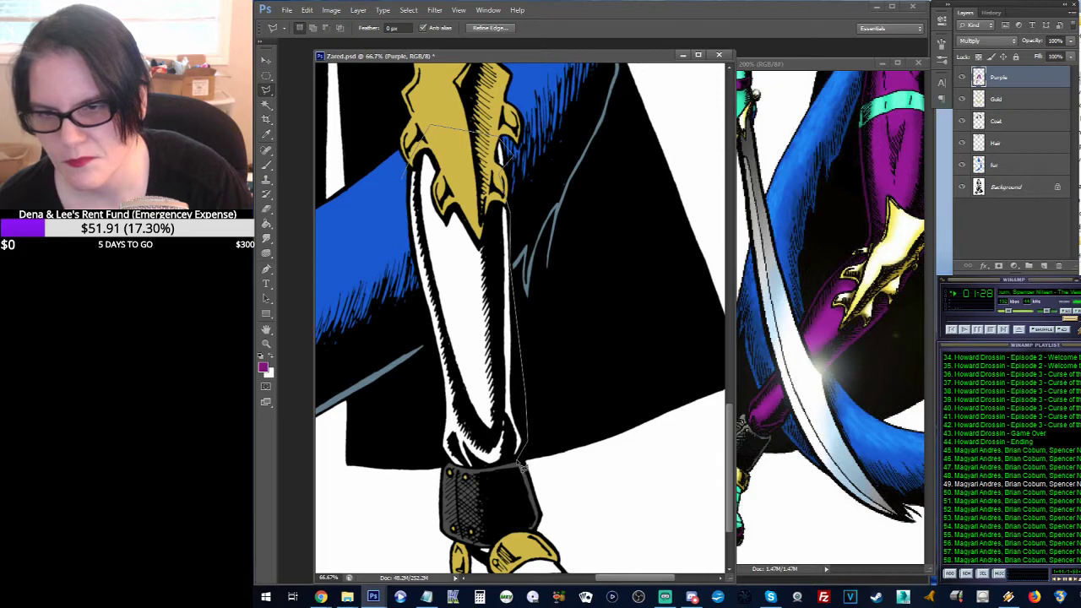
{"action": "left_click", "coordinate": [480, 475]}
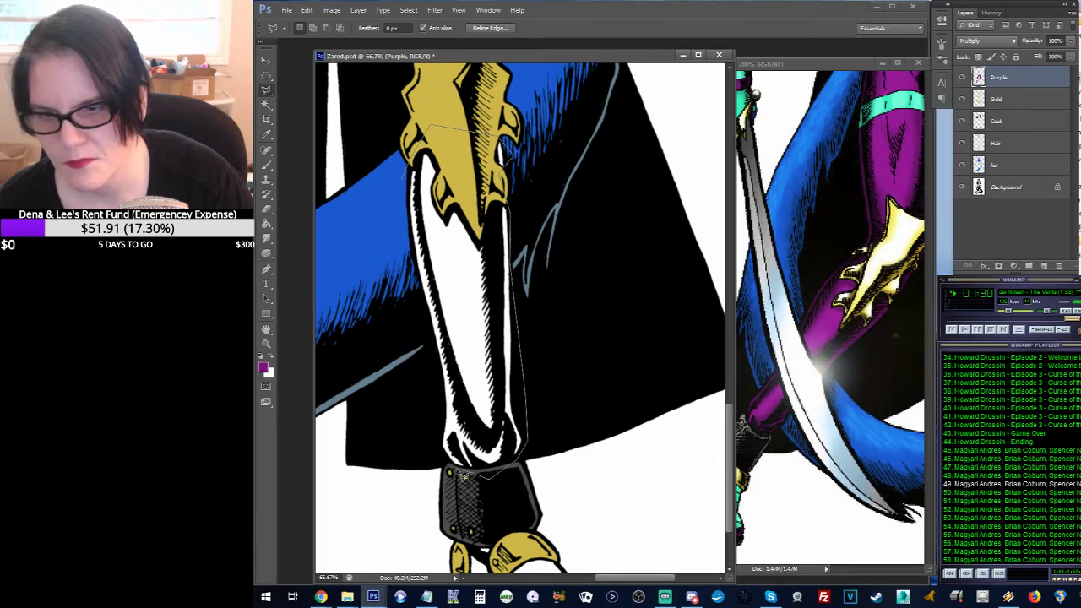
{"action": "left_click", "coordinate": [442, 454]}
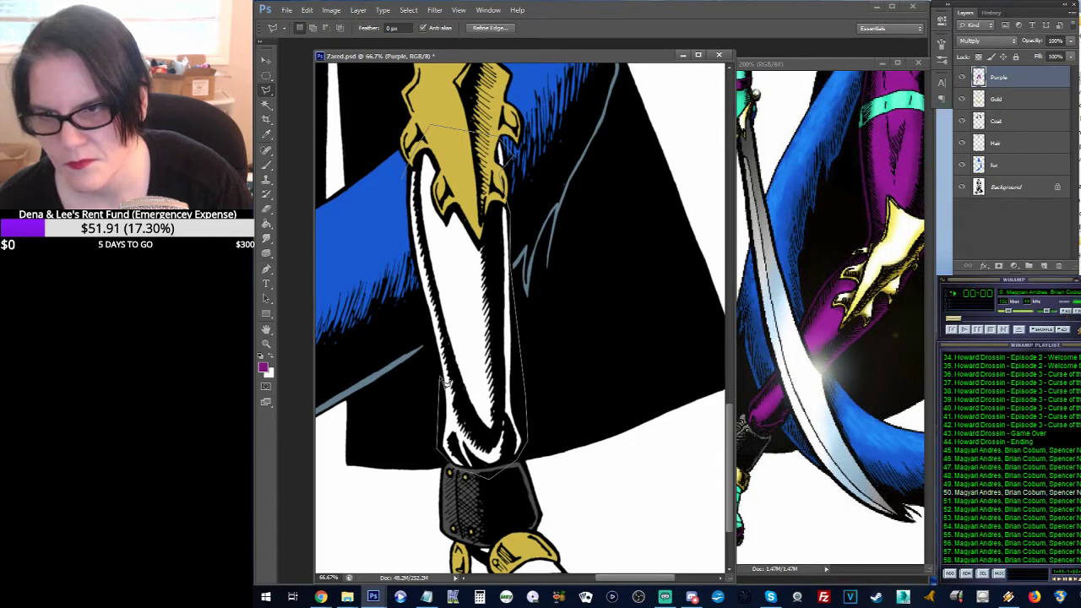
Step: Finish outlining the lower leg beneath the gold knee guard and fill it with purple on the Purple layer
{"action": "left_click", "coordinate": [425, 291]}
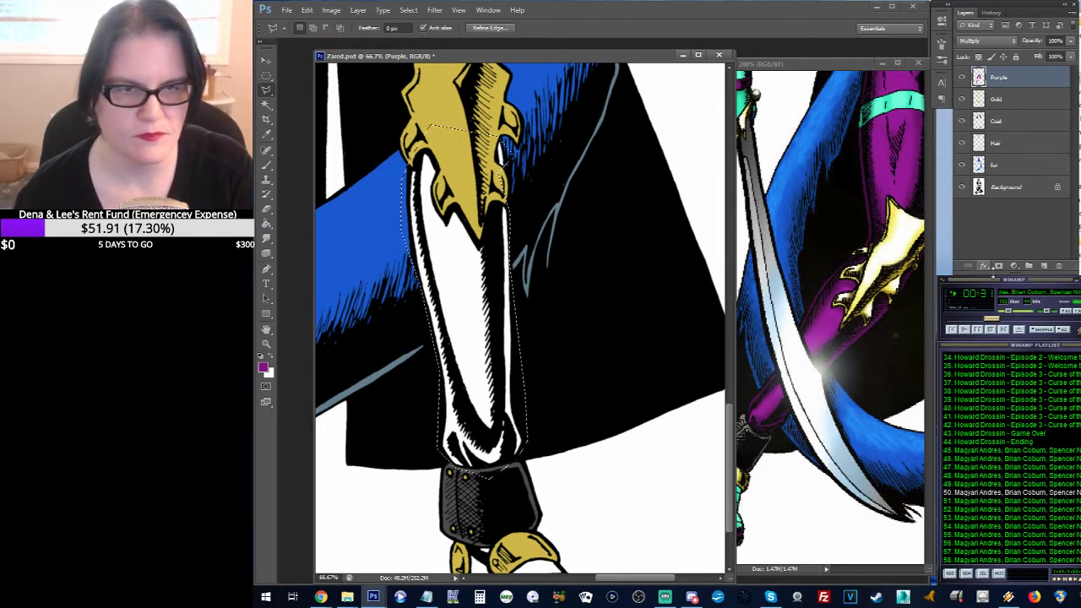
{"action": "left_click_drag", "start_coordinate": [1011, 316], "coordinate": [1006, 313]}
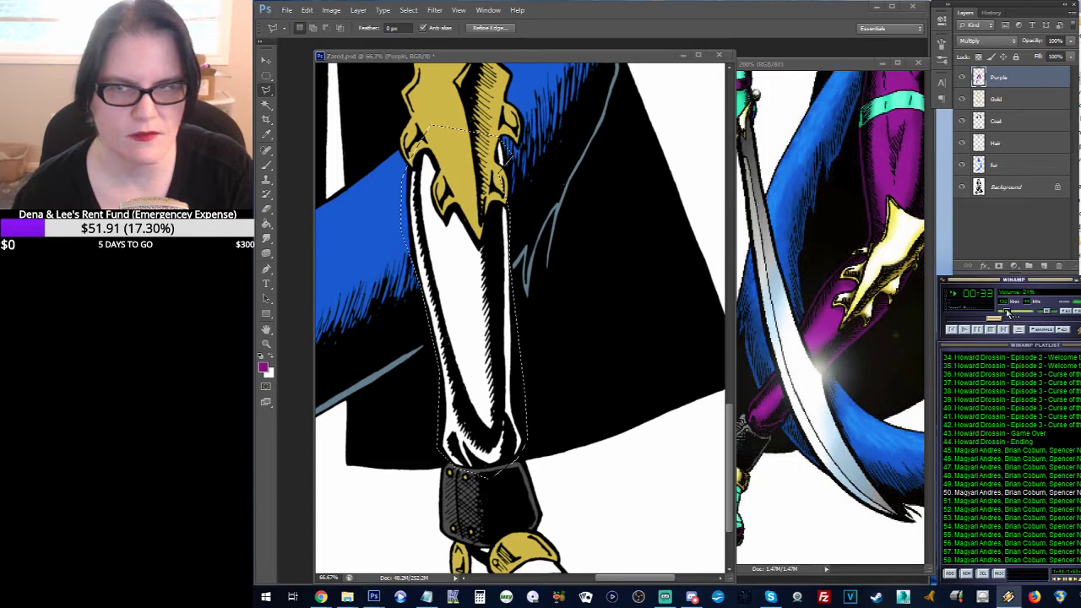
{"action": "left_click", "coordinate": [570, 54]}
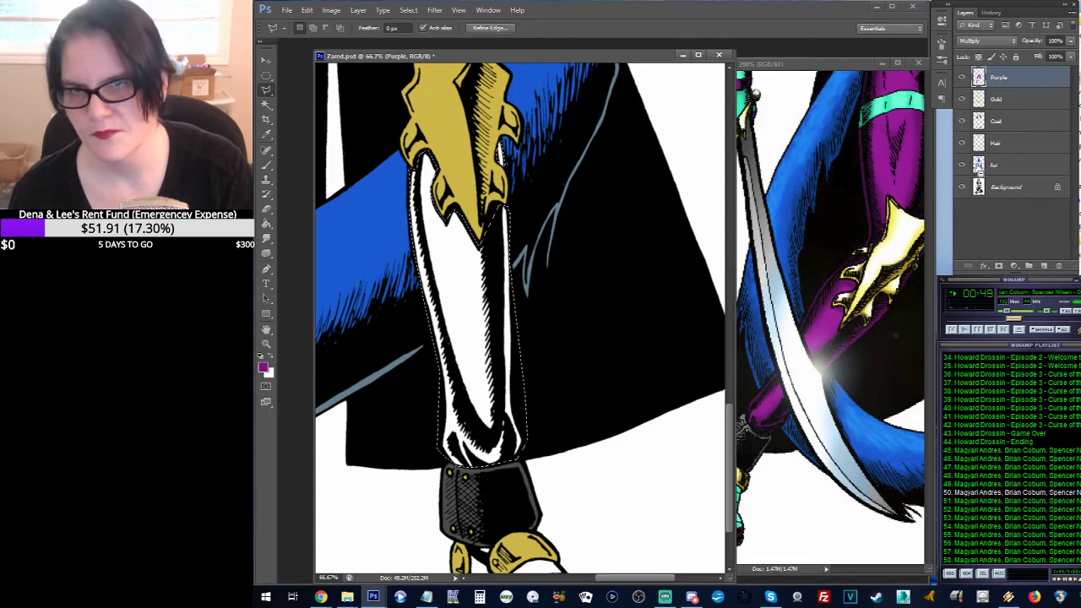
{"action": "left_click", "coordinate": [266, 224]}
{"action": "left_click", "coordinate": [461, 240]}
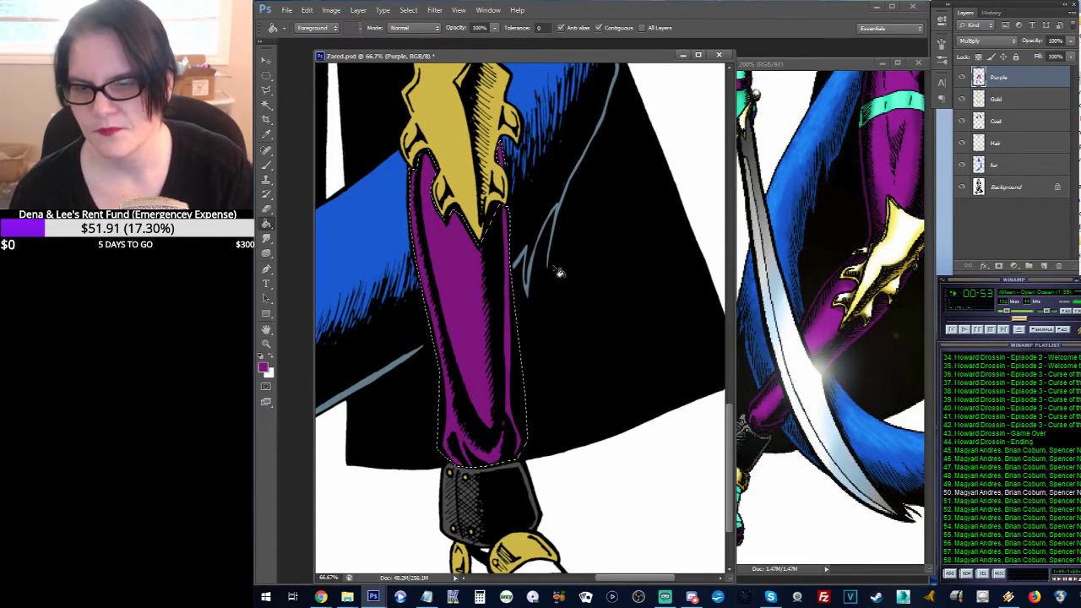
Step: Clear the leg selection and outline the side and heel areas of the shoe above the black sole with the Polygonal Lasso
{"action": "left_click_drag", "start_coordinate": [571, 296], "coordinate": [535, 126]}
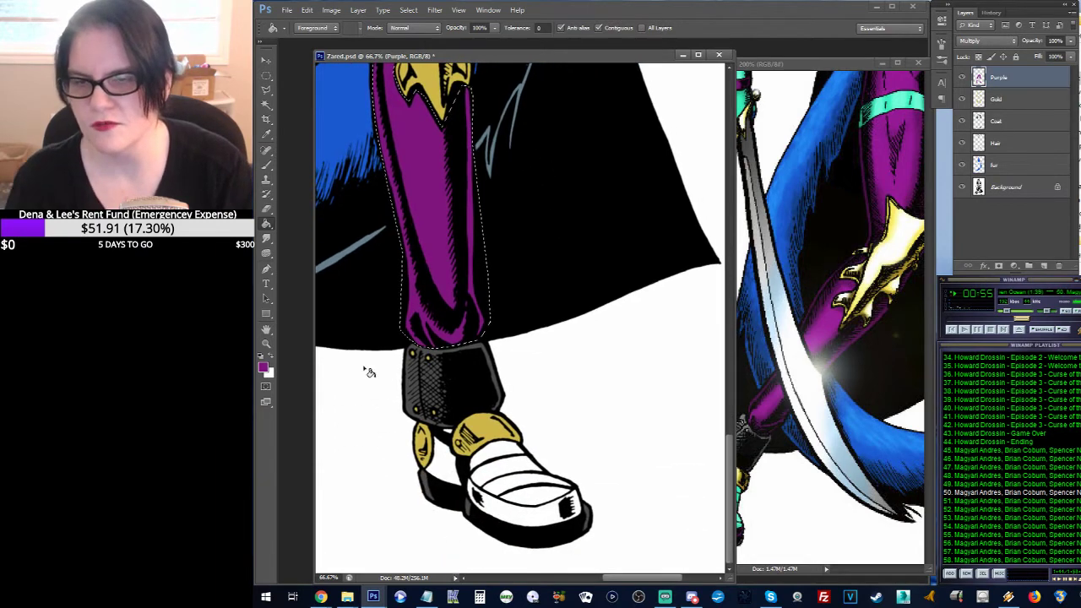
{"action": "key", "text": "l"}
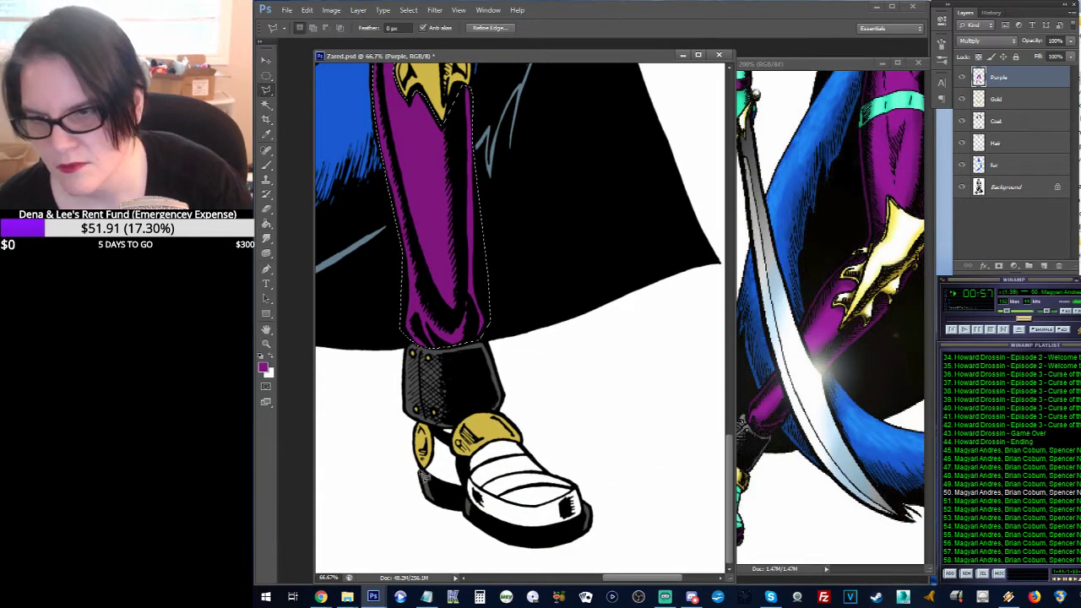
{"action": "key", "text": "ctrl+d"}
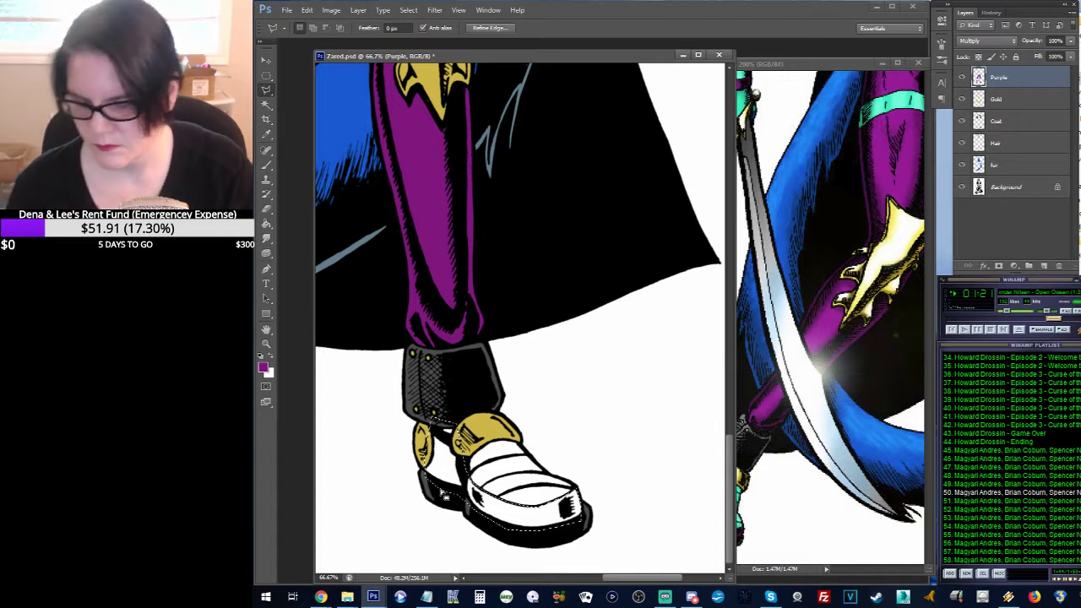
{"action": "double_click", "coordinate": [465, 505]}
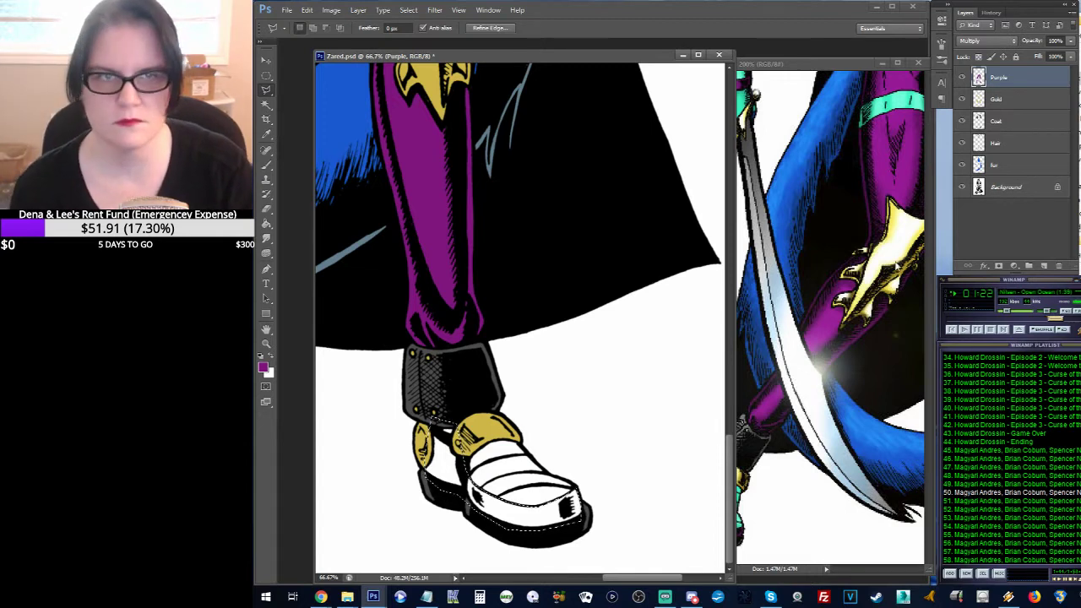
Step: Try to fill the outlined shoe areas with the Purple, Gold and Coat layers selected together
{"action": "left_click", "coordinate": [995, 101], "text": "shift"}
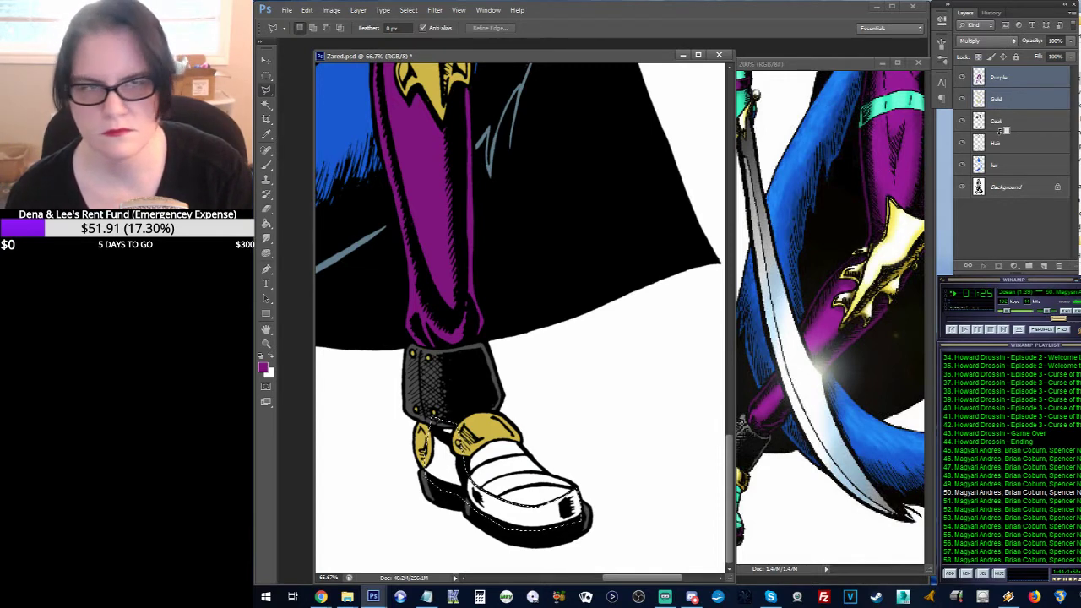
{"action": "left_click", "coordinate": [996, 125], "text": "shift"}
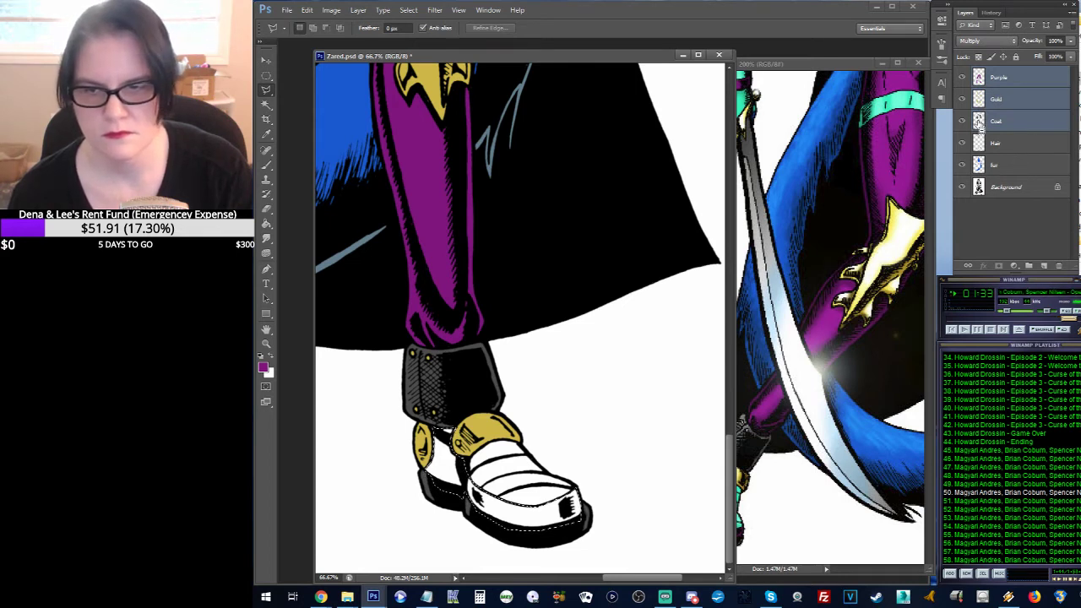
{"action": "left_click", "coordinate": [267, 225]}
{"action": "left_click", "coordinate": [443, 466]}
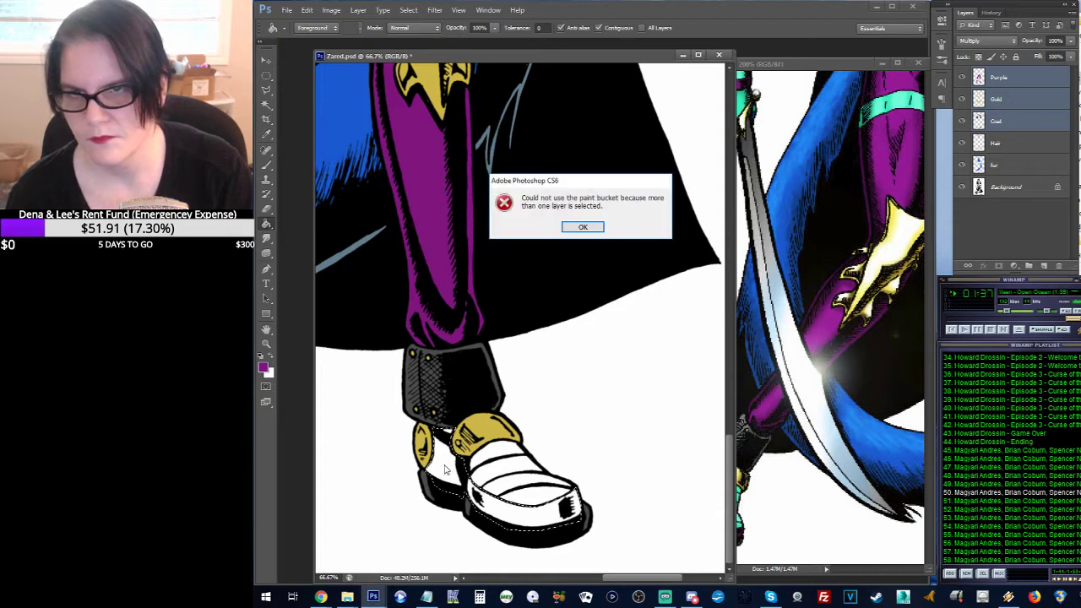
{"action": "left_click", "coordinate": [581, 228]}
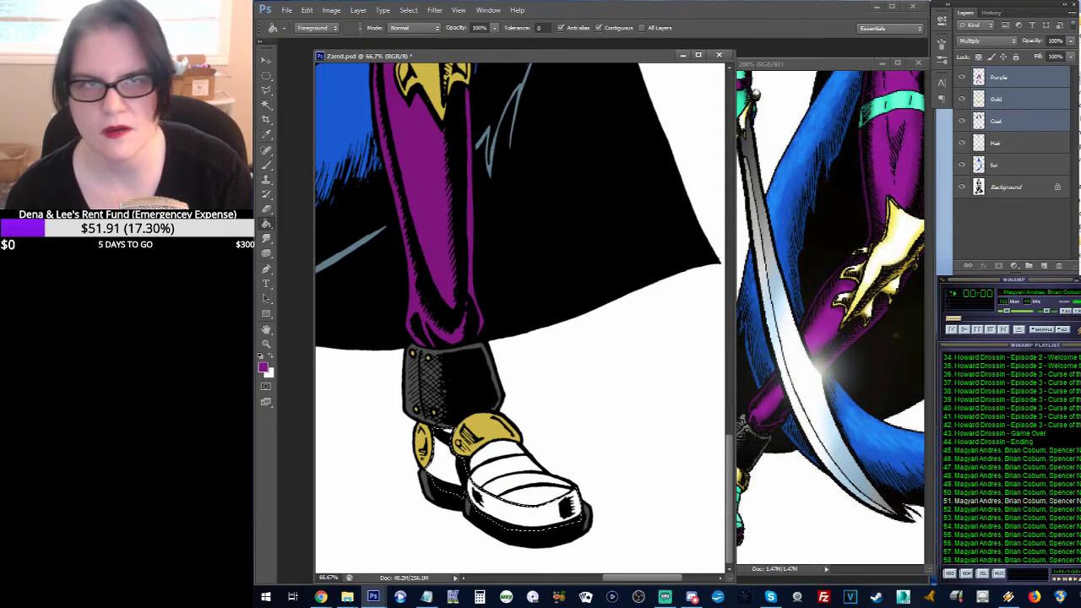
Step: Fill the outlined shoe areas with purple on the Purple layer alone and clear the selection
{"action": "left_click", "coordinate": [996, 79]}
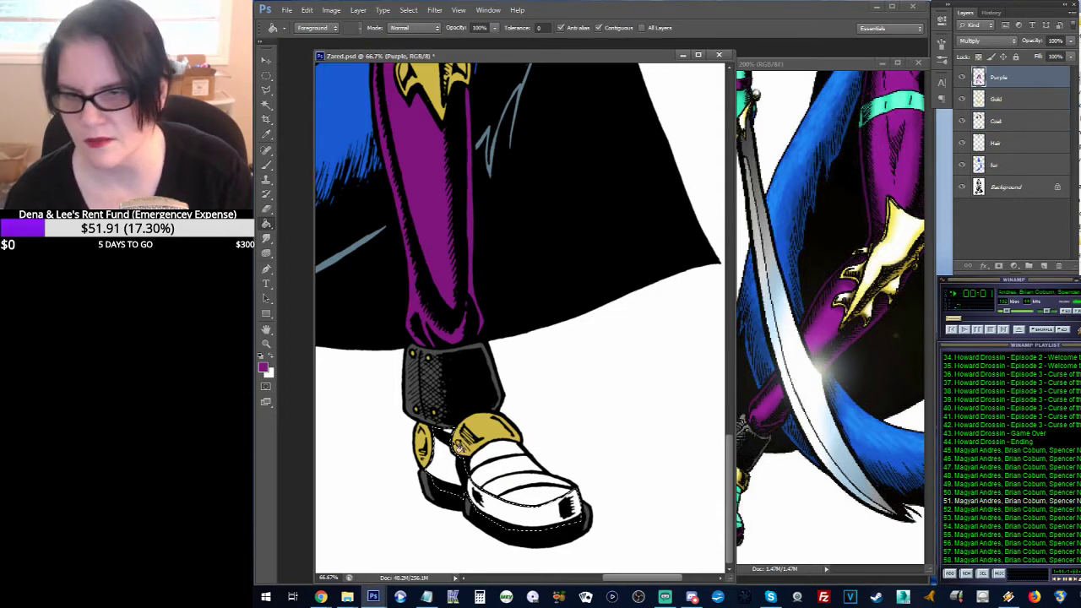
{"action": "left_click", "coordinate": [266, 75]}
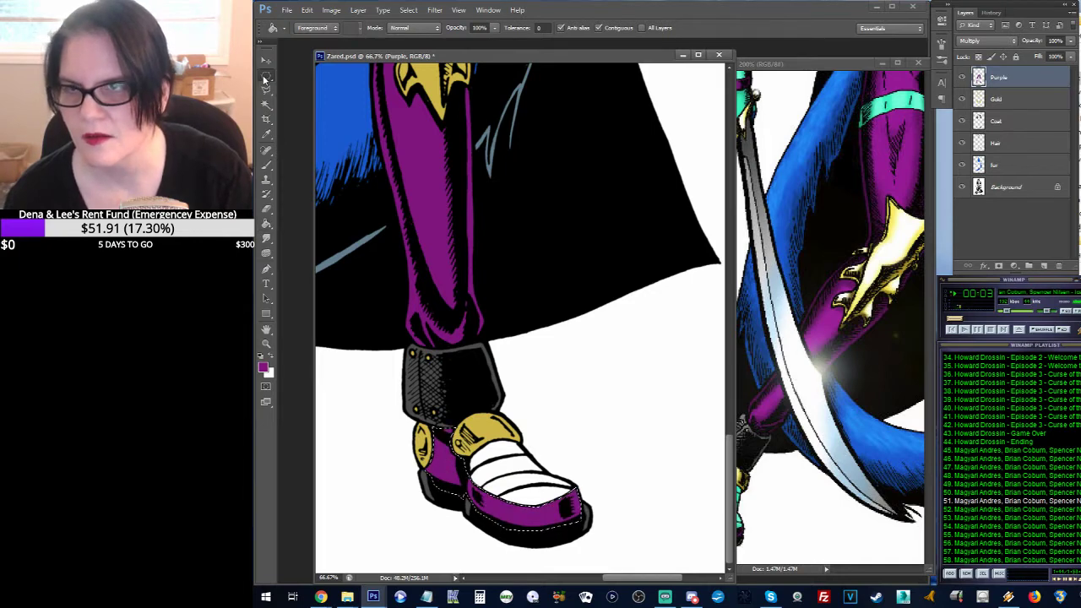
Step: Examine the whole figure from head to shoes for areas that still lack colour, including the gloves, hips and thigh bands
{"action": "left_click", "coordinate": [266, 343]}
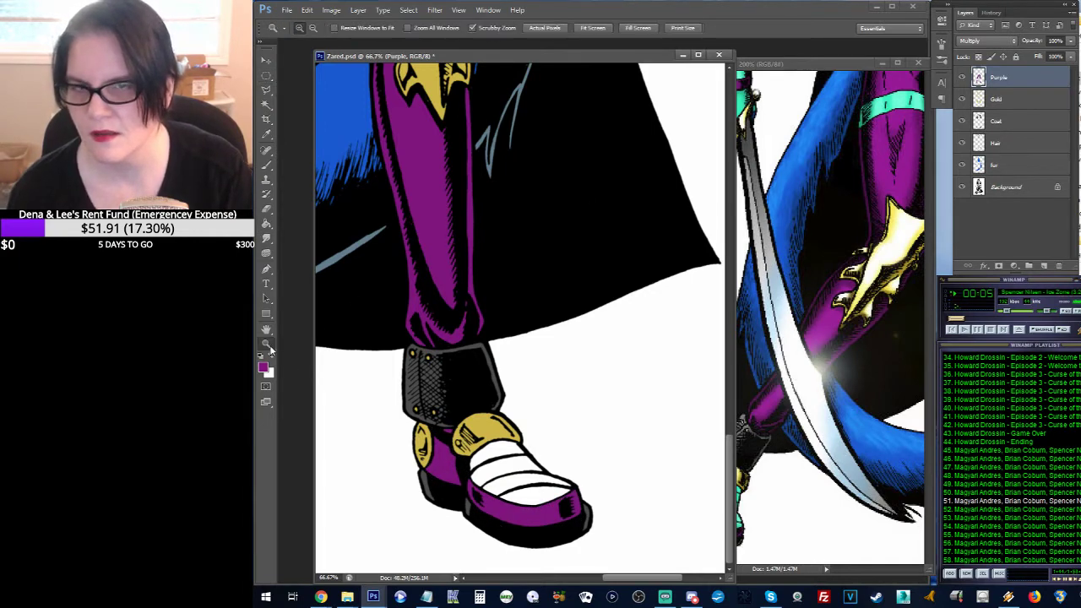
{"action": "left_click", "coordinate": [535, 264], "text": "alt"}
{"action": "left_click", "coordinate": [535, 264], "text": "alt"}
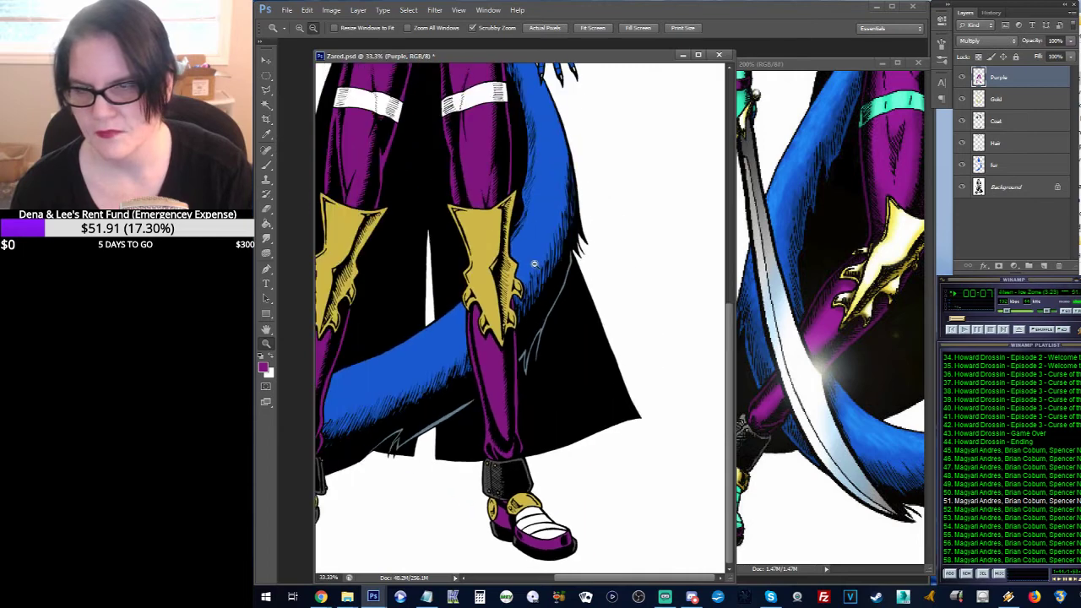
{"action": "left_click", "coordinate": [534, 264], "text": "alt"}
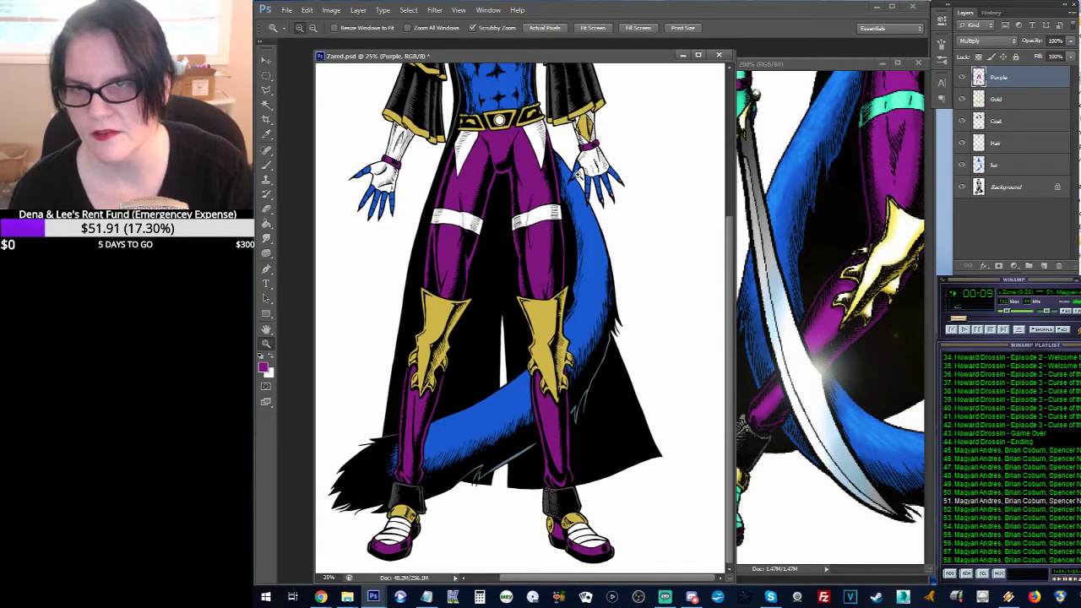
{"action": "scroll", "coordinate": [519, 320], "scroll_direction": "up", "scroll_amount": 5}
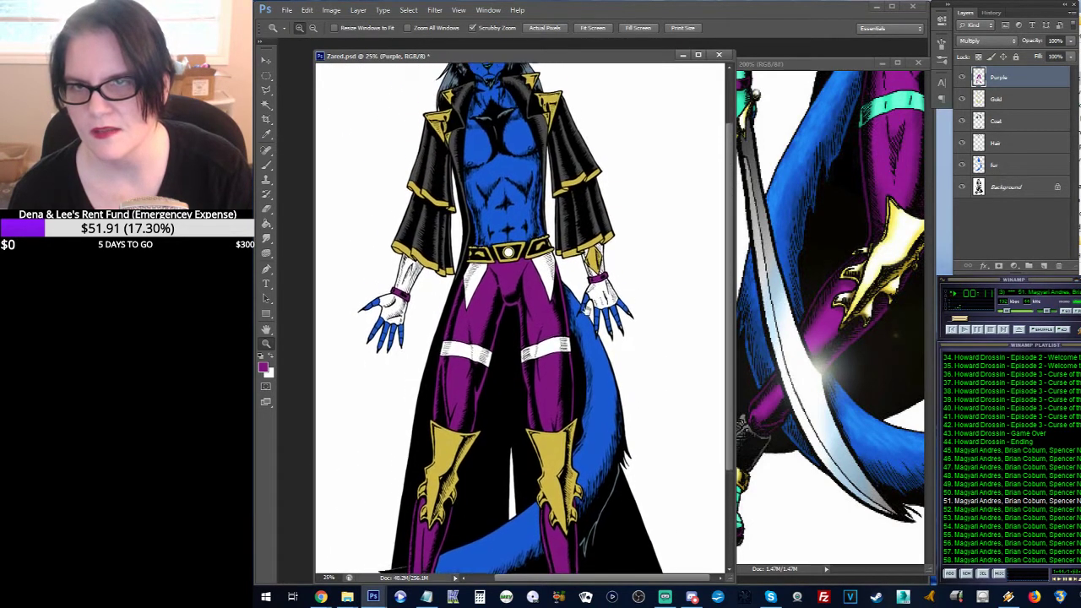
{"action": "scroll", "coordinate": [519, 319], "scroll_direction": "up", "scroll_amount": 1}
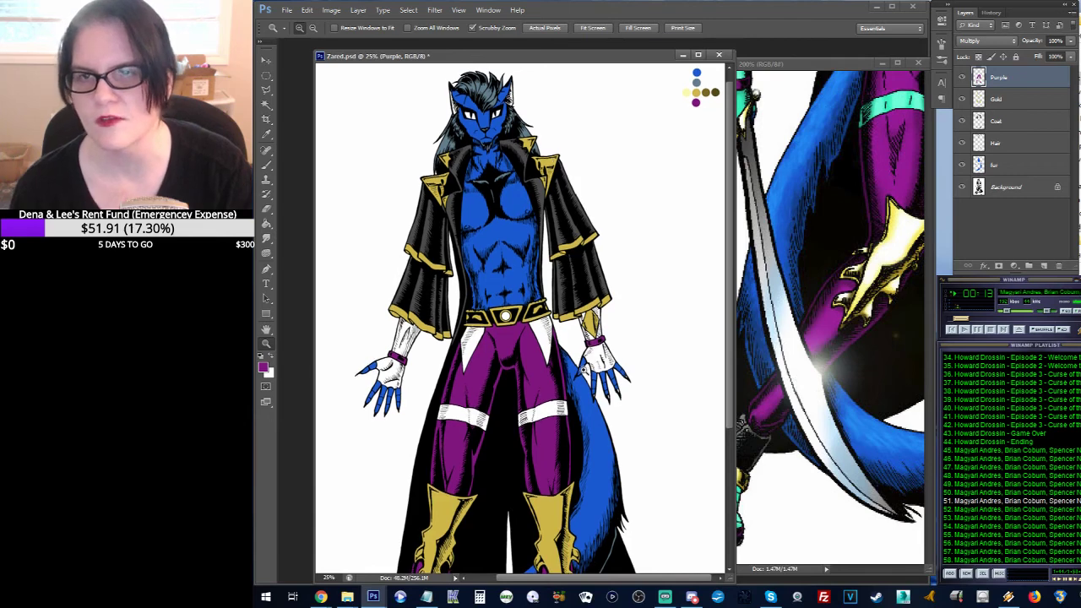
{"action": "left_click_drag", "start_coordinate": [583, 382], "coordinate": [546, 279]}
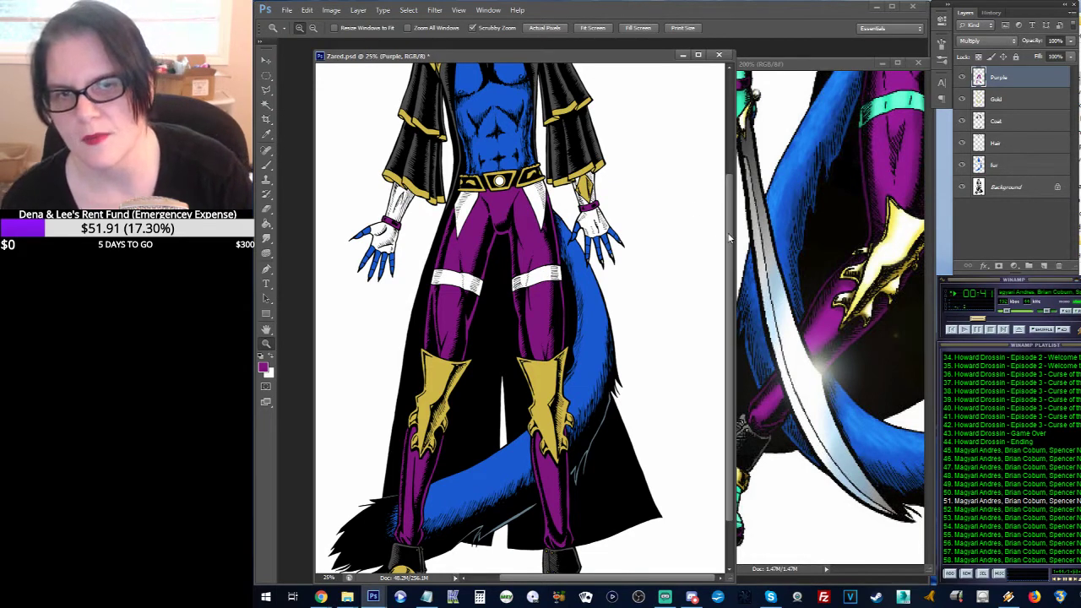
{"action": "left_click_drag", "start_coordinate": [730, 238], "coordinate": [726, 202]}
{"action": "left_click", "coordinate": [439, 264]}
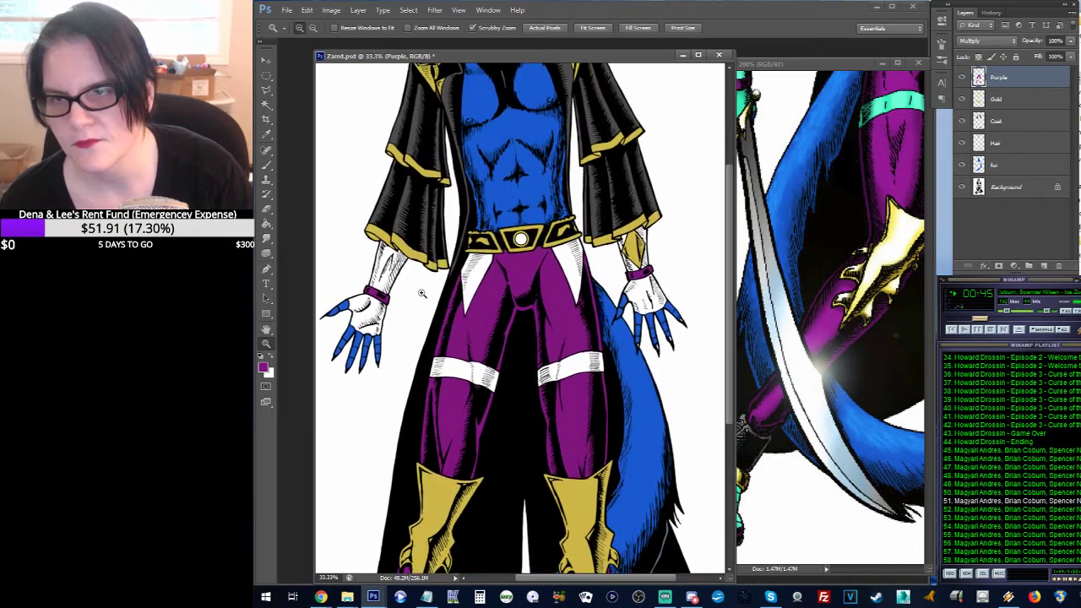
{"action": "left_click", "coordinate": [421, 293]}
{"action": "left_click_drag", "start_coordinate": [655, 159], "coordinate": [383, 396]}
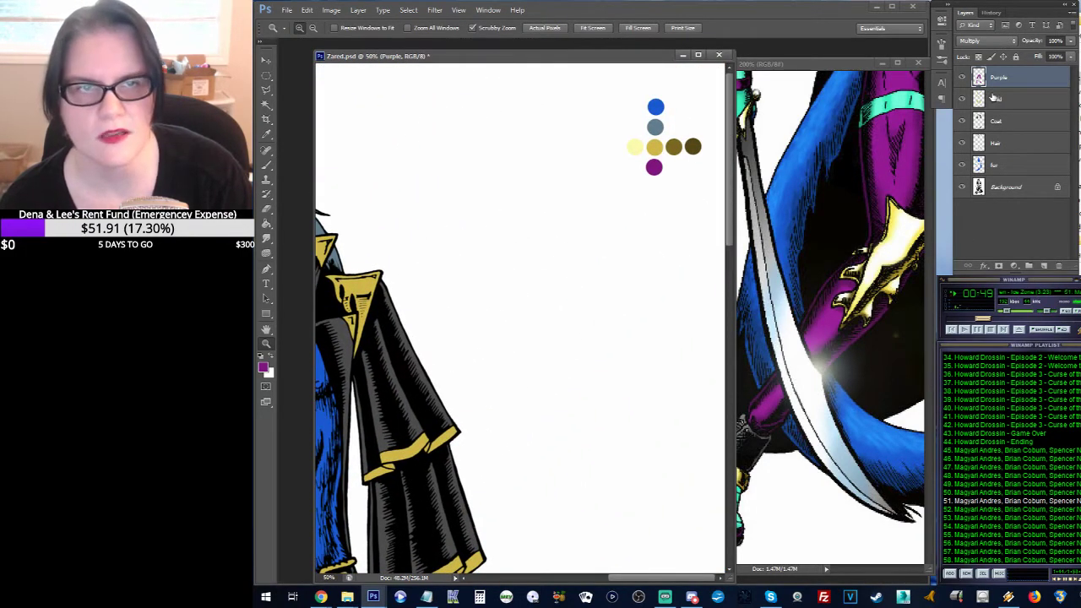
Step: Create a new layer named Teal above the Purple layer
{"action": "left_click", "coordinate": [356, 12]}
{"action": "mouse_move", "coordinate": [363, 19]}
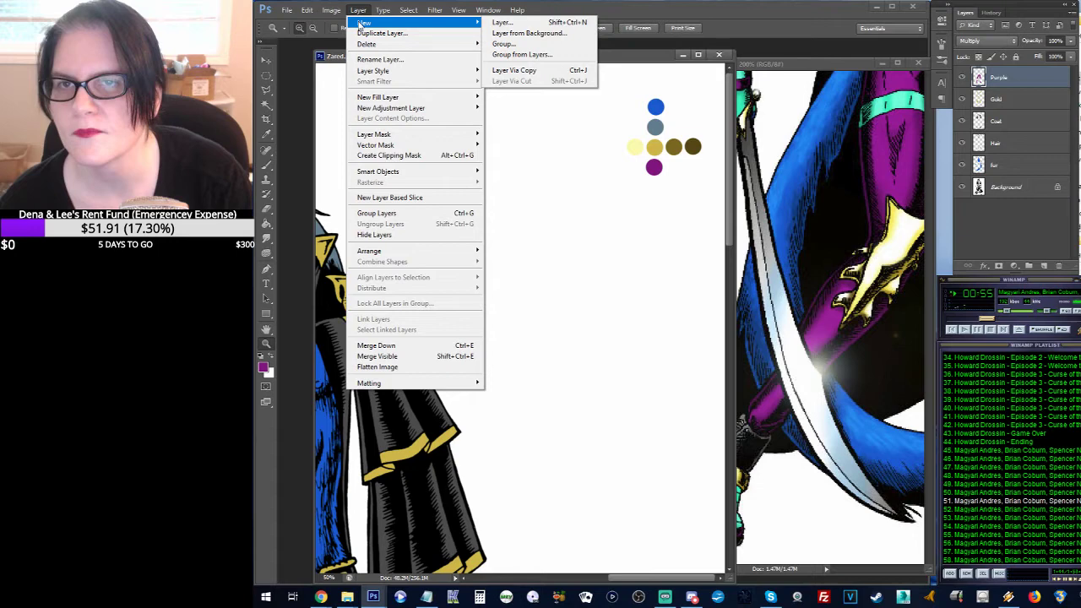
{"action": "left_click", "coordinate": [498, 21]}
{"action": "type", "text": "Tea"}
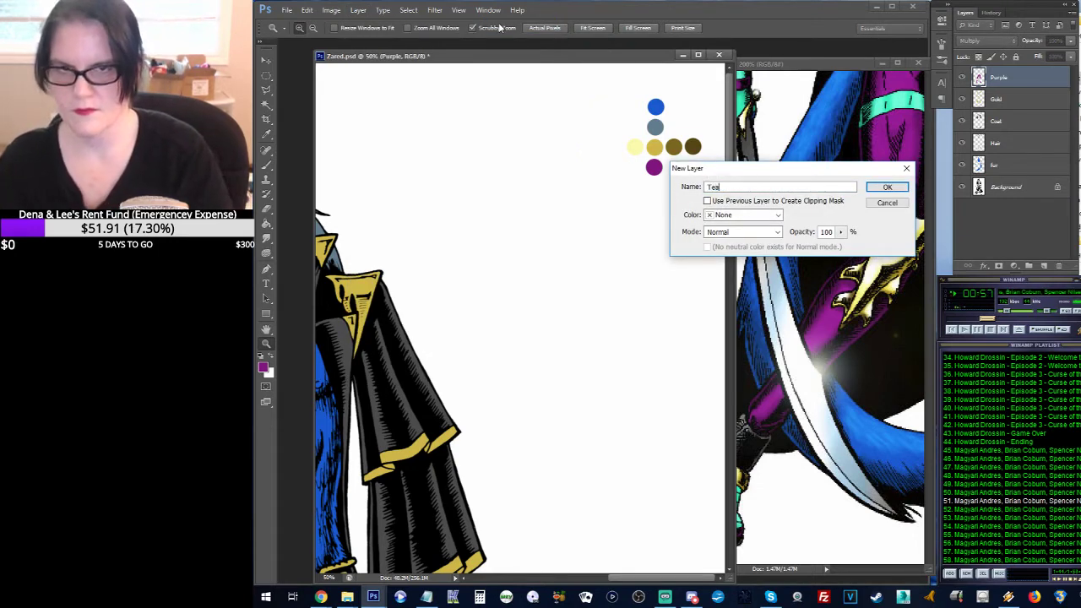
{"action": "type", "text": "l"}
{"action": "key", "text": "Return"}
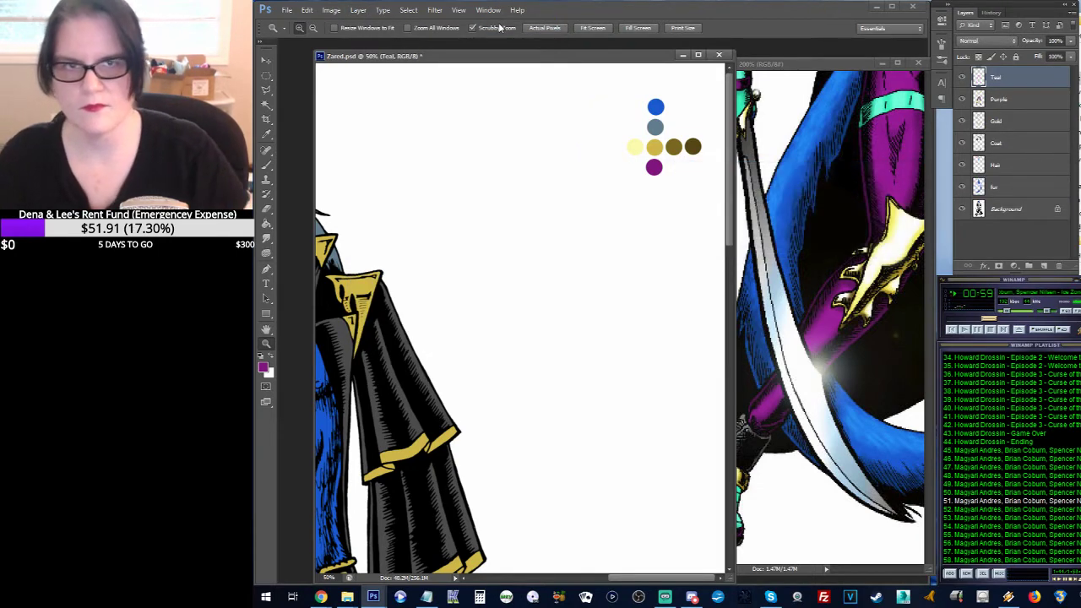
Step: Sample the teal of the costume trim from the Zared1.jpg reference image as the foreground colour
{"action": "left_click", "coordinate": [817, 64]}
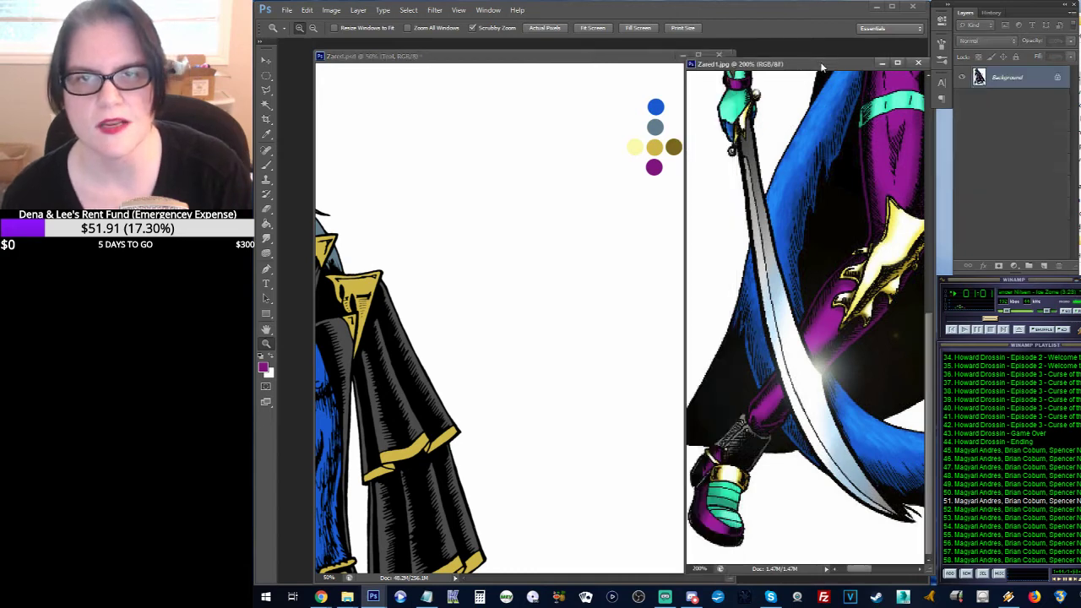
{"action": "left_click_drag", "start_coordinate": [856, 129], "coordinate": [845, 210]}
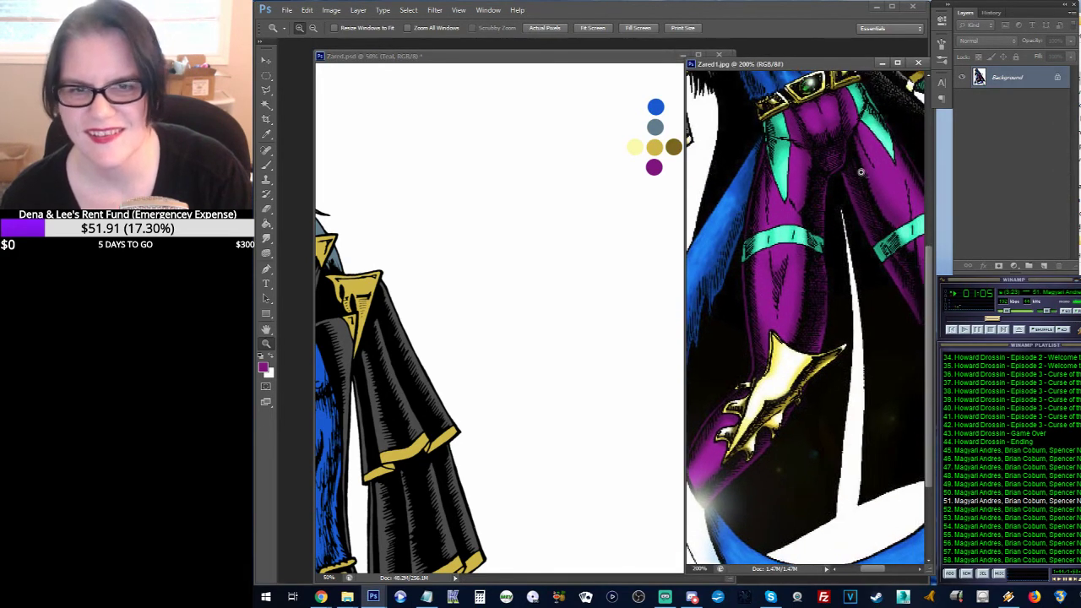
{"action": "left_click", "coordinate": [266, 135]}
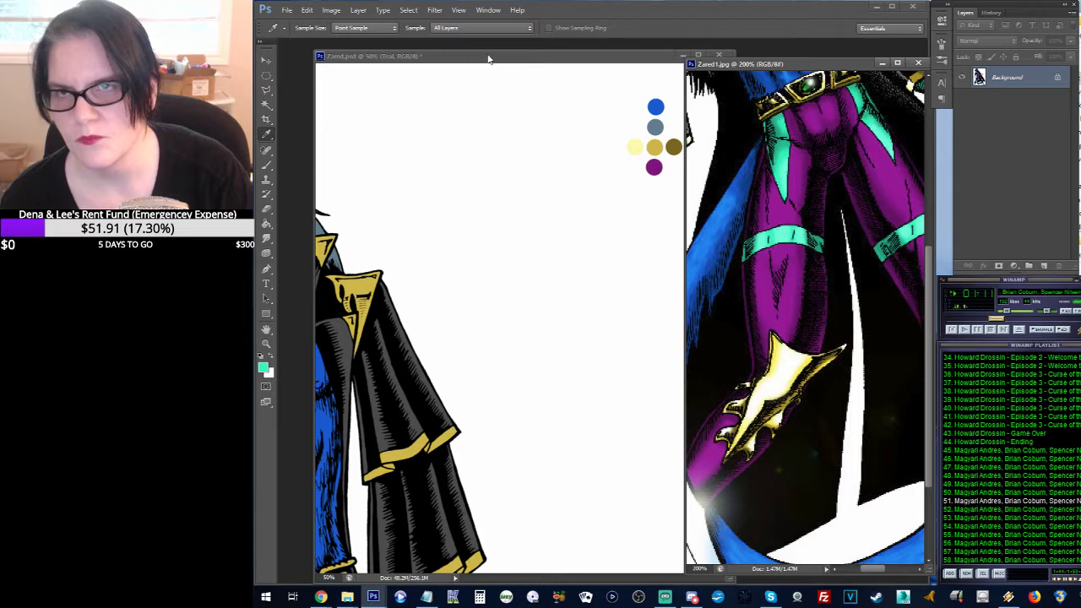
Step: Outline the forearm and palm of the open hand in Zared.psd as a selection, excluding the cuff, fingers and sleeve trim already coloured
{"action": "left_click", "coordinate": [488, 57]}
{"action": "left_click_drag", "start_coordinate": [466, 208], "coordinate": [666, 22]}
{"action": "left_click", "coordinate": [266, 342]}
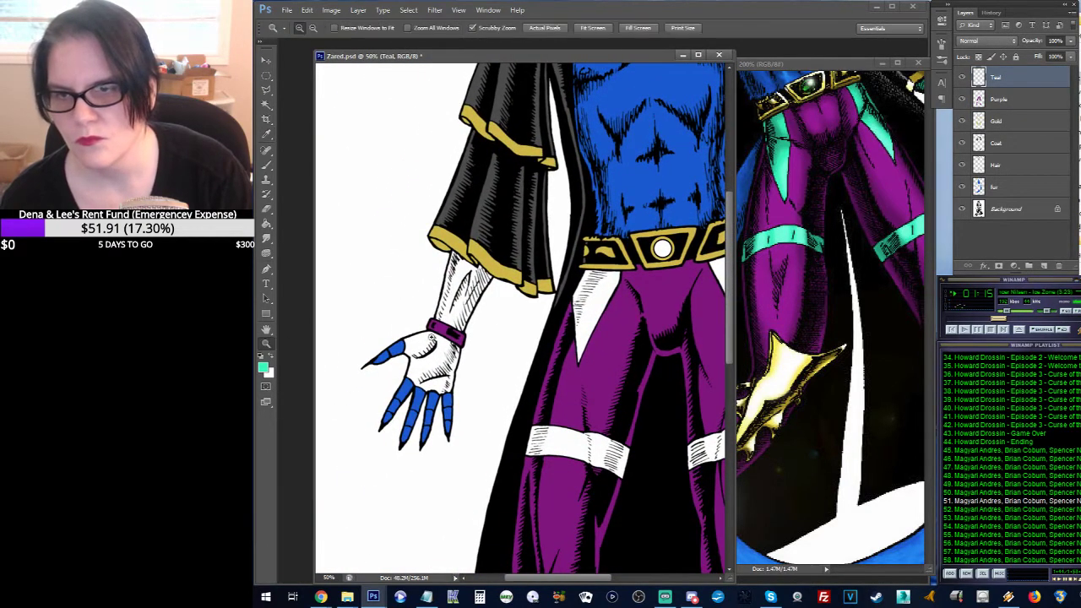
{"action": "left_click", "coordinate": [431, 338]}
{"action": "left_click", "coordinate": [431, 338]}
{"action": "left_click_drag", "start_coordinate": [475, 309], "coordinate": [490, 282]}
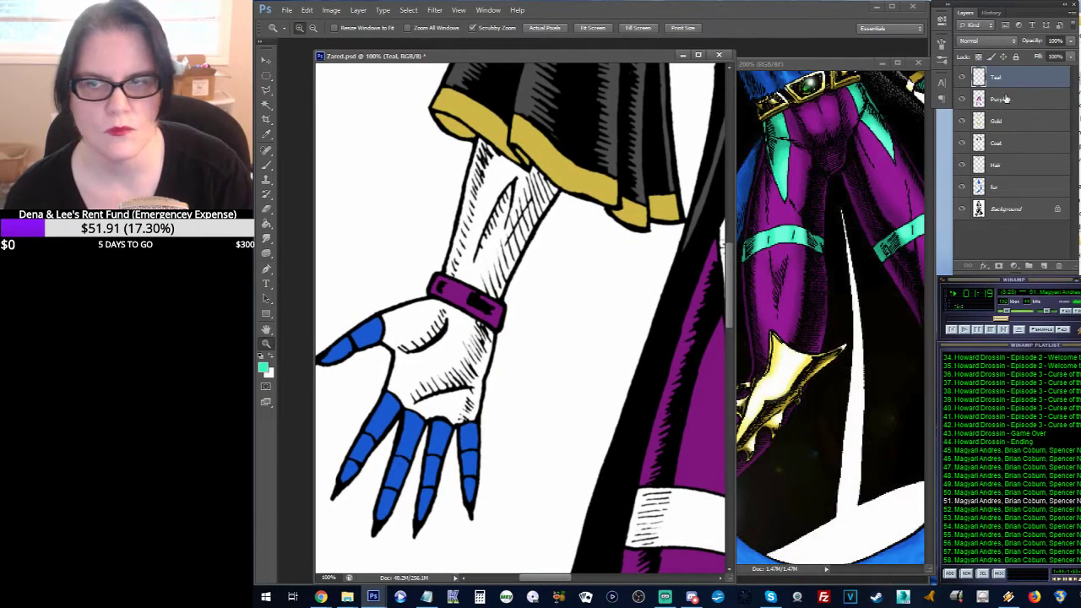
{"action": "left_click", "coordinate": [267, 91]}
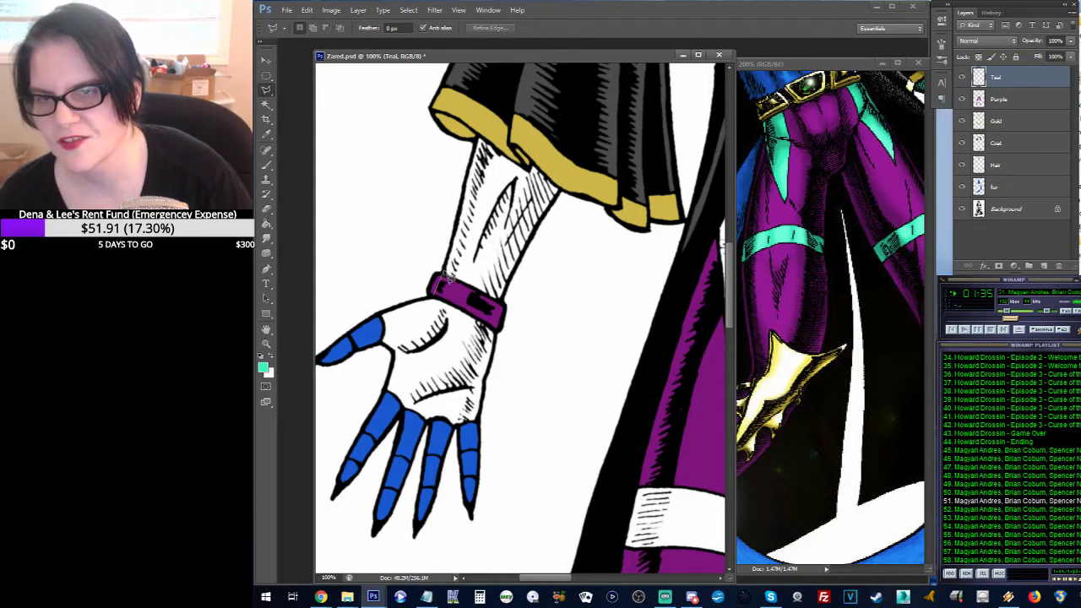
{"action": "left_click", "coordinate": [478, 132]}
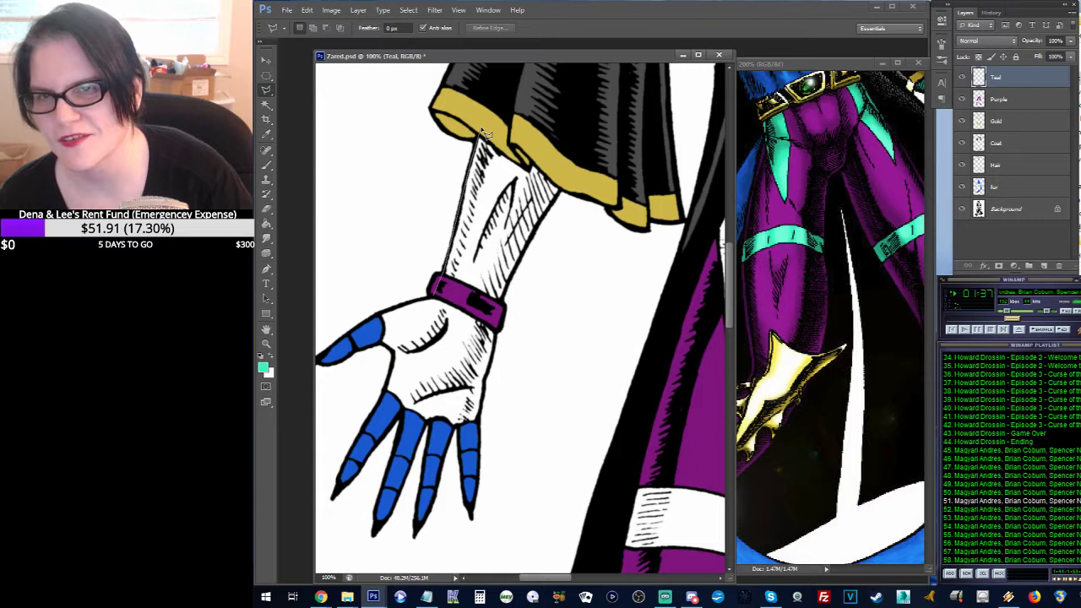
{"action": "left_click", "coordinate": [563, 196]}
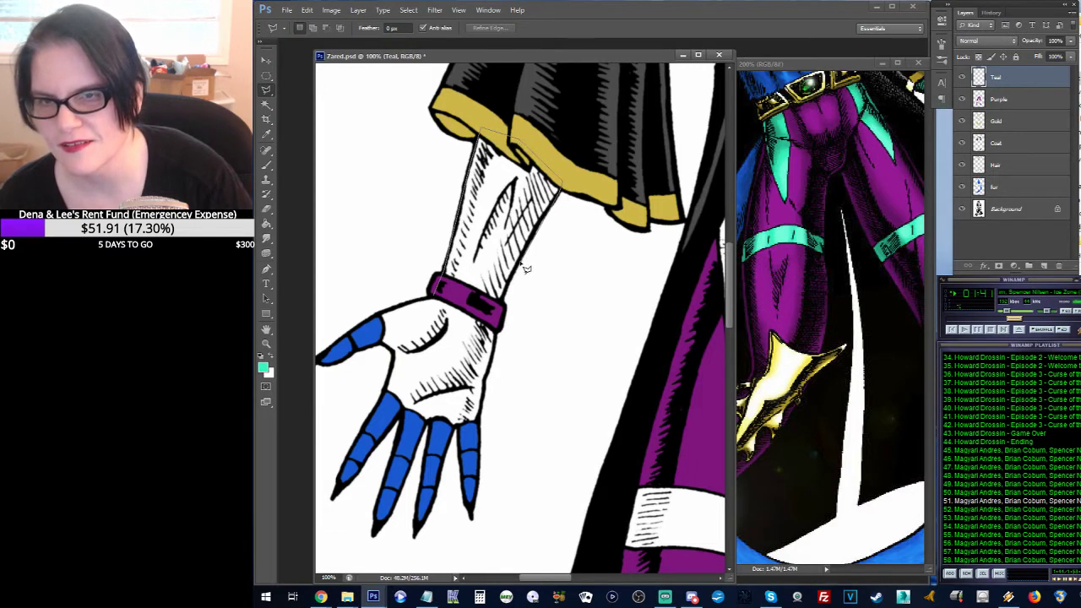
{"action": "left_click", "coordinate": [502, 310]}
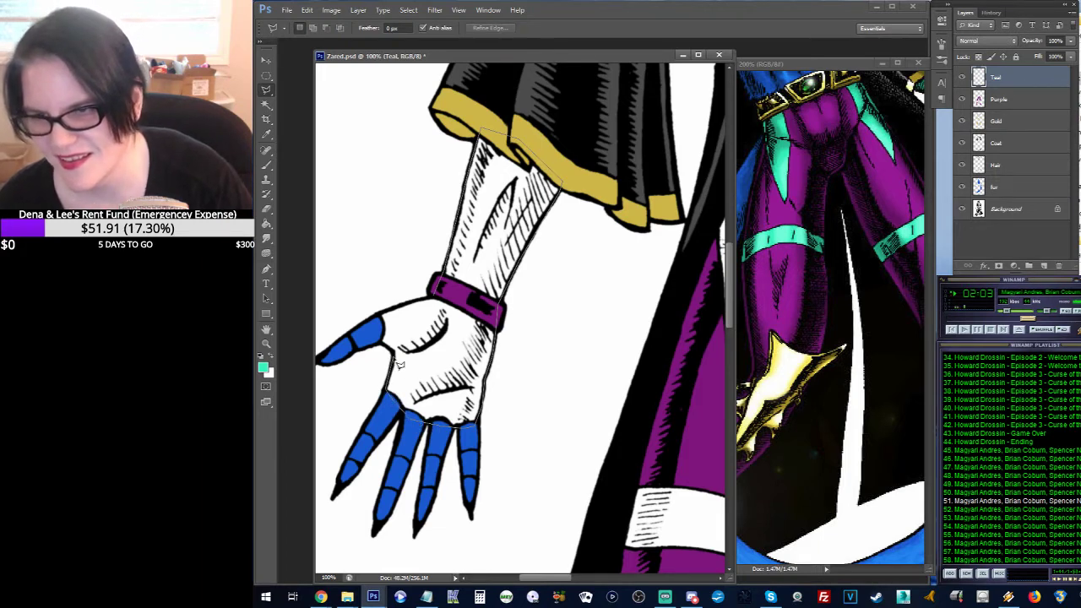
{"action": "left_click", "coordinate": [380, 315]}
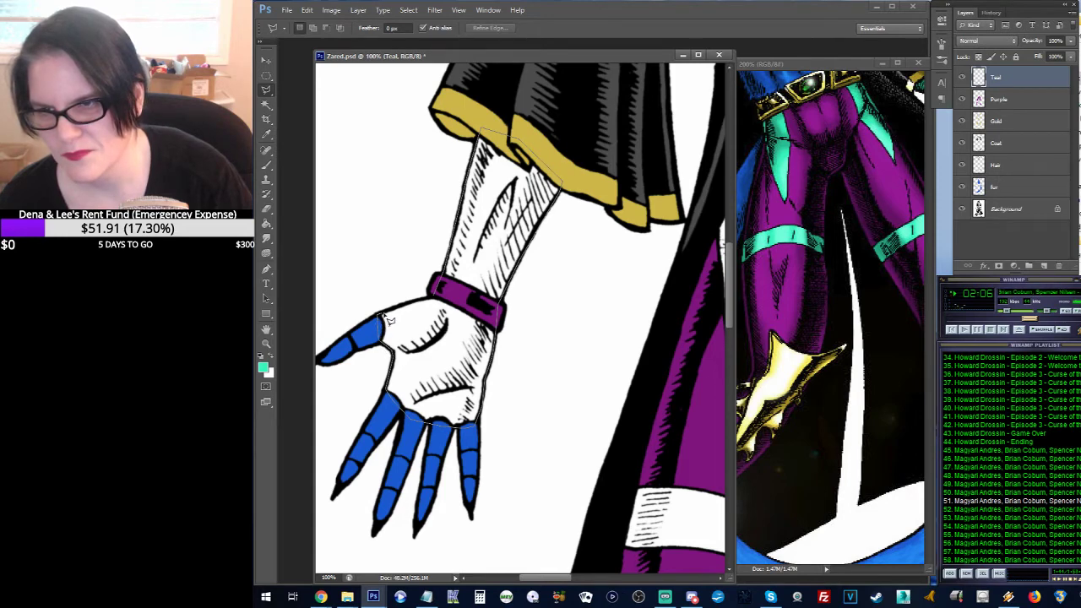
{"action": "double_click", "coordinate": [437, 301]}
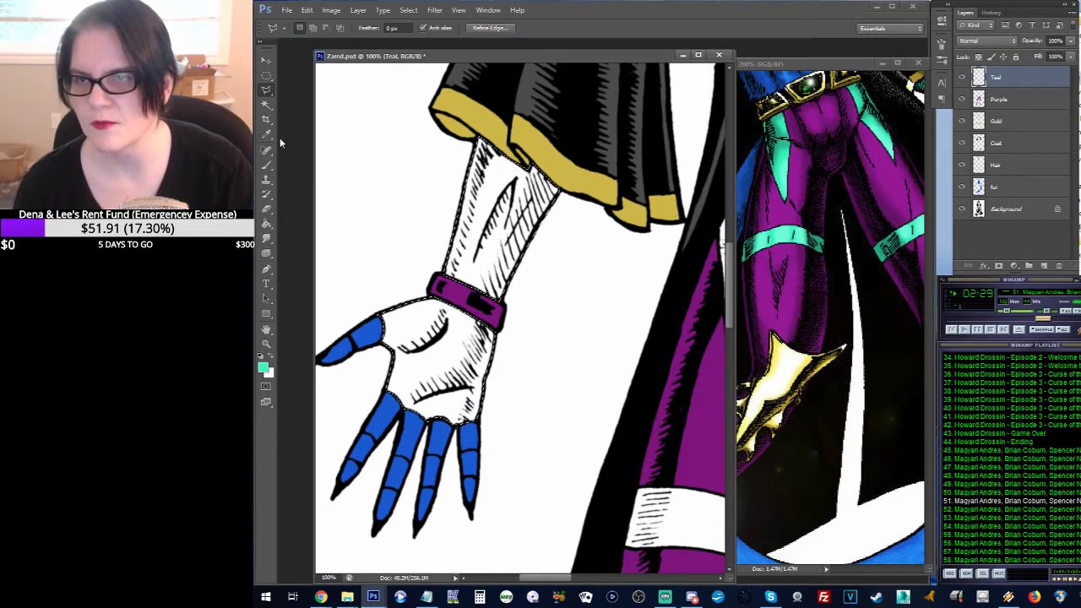
Step: Fill the selected forearm and palm with teal and set the Teal layer's blend mode to Multiply
{"action": "left_click", "coordinate": [266, 225]}
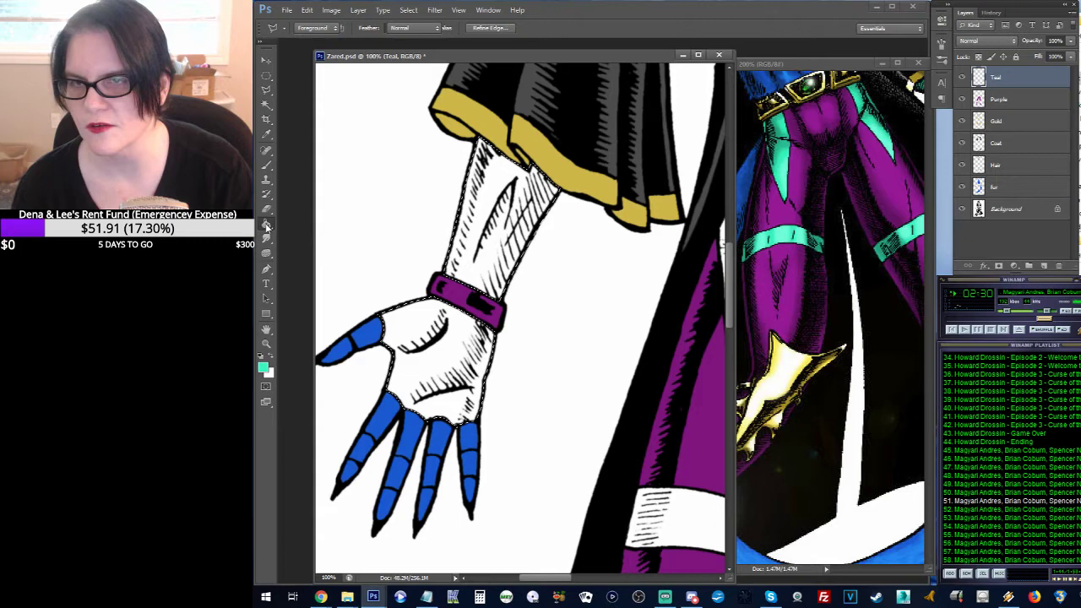
{"action": "left_click", "coordinate": [515, 190]}
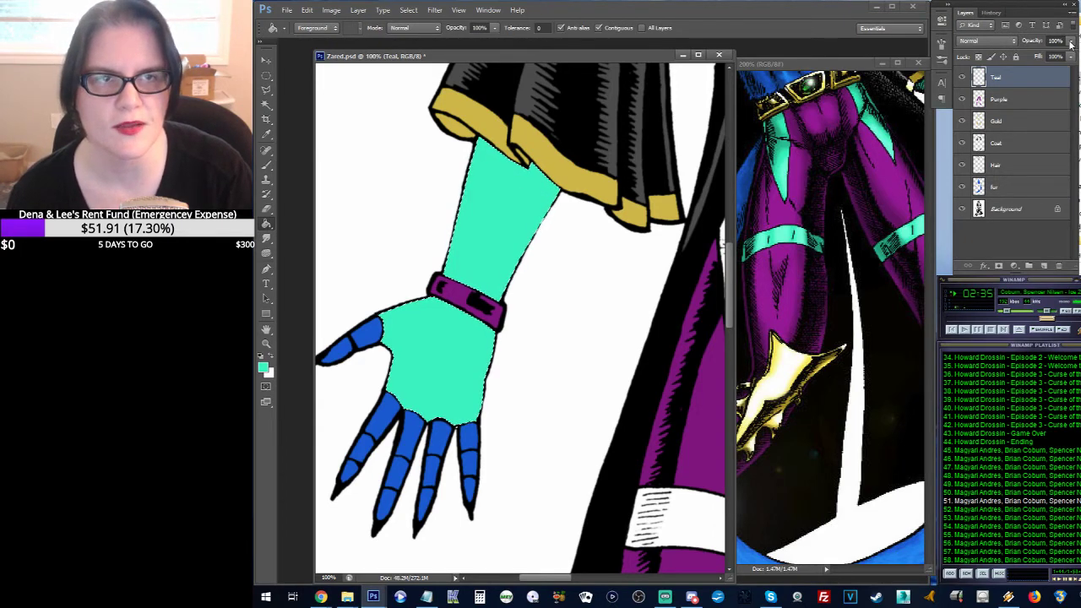
{"action": "left_click", "coordinate": [1013, 41]}
{"action": "left_click", "coordinate": [971, 87]}
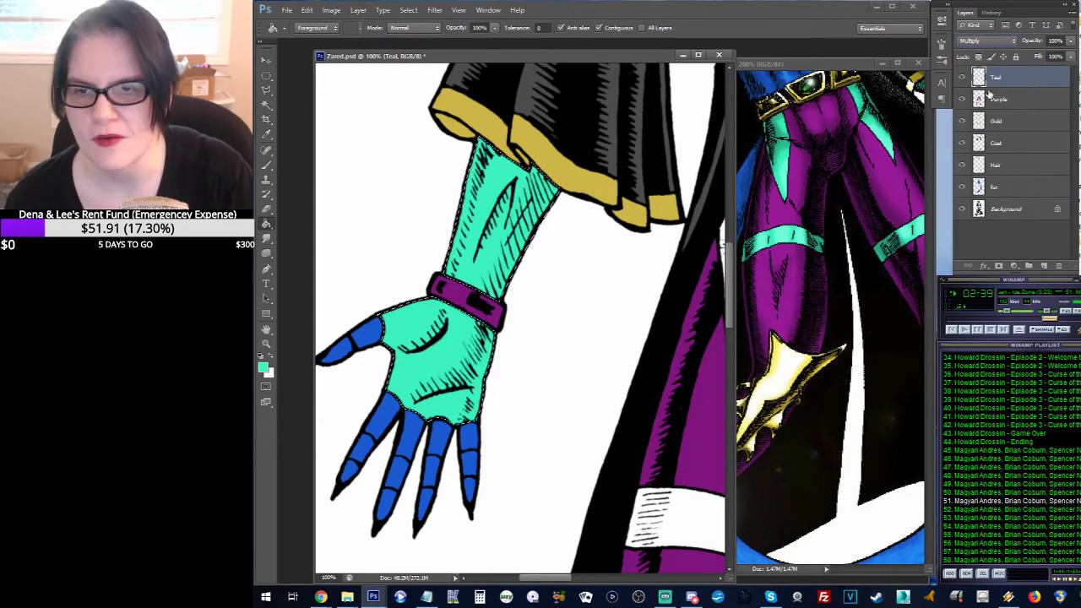
Step: Select the white pointed hip panel on the drawing's left, excluding the surrounding purple, and fill it with teal
{"action": "left_click_drag", "start_coordinate": [629, 150], "coordinate": [520, 231]}
{"action": "left_click_drag", "start_coordinate": [602, 161], "coordinate": [418, 163]}
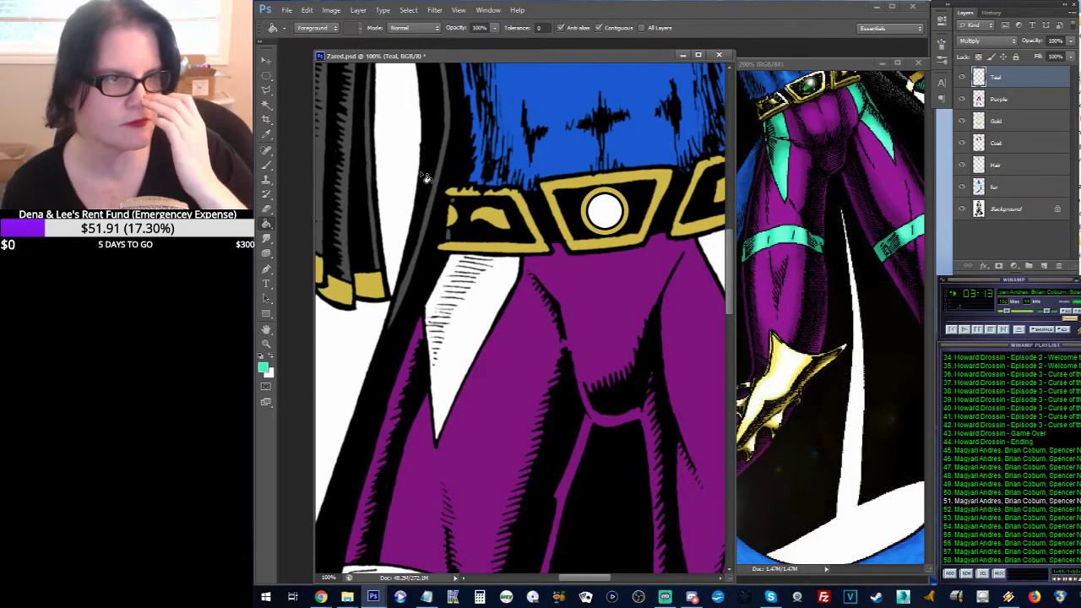
{"action": "left_click", "coordinate": [267, 90]}
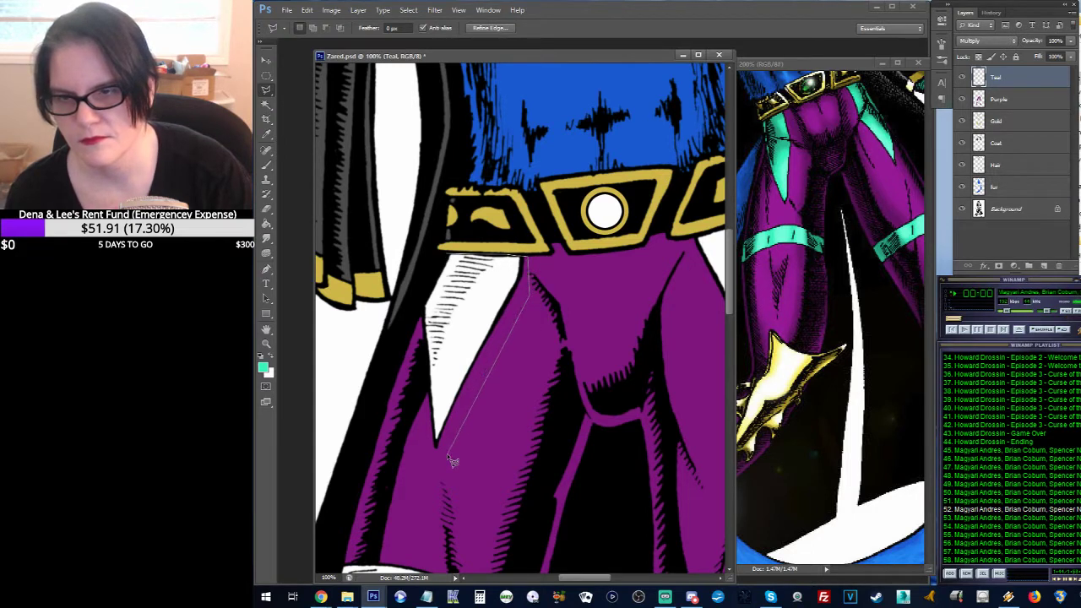
{"action": "mouse_move", "coordinate": [426, 470]}
{"action": "left_mouse_down"}
{"action": "mouse_move", "coordinate": [424, 333]}
{"action": "mouse_move", "coordinate": [446, 255]}
{"action": "left_mouse_up"}
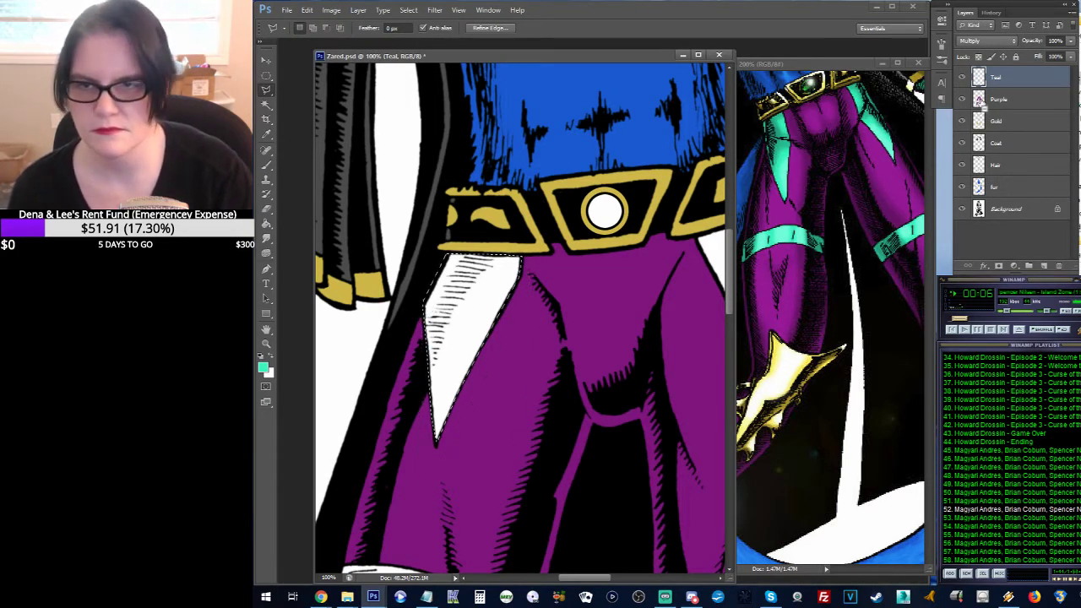
{"action": "left_click", "coordinate": [266, 224]}
{"action": "left_click", "coordinate": [456, 285]}
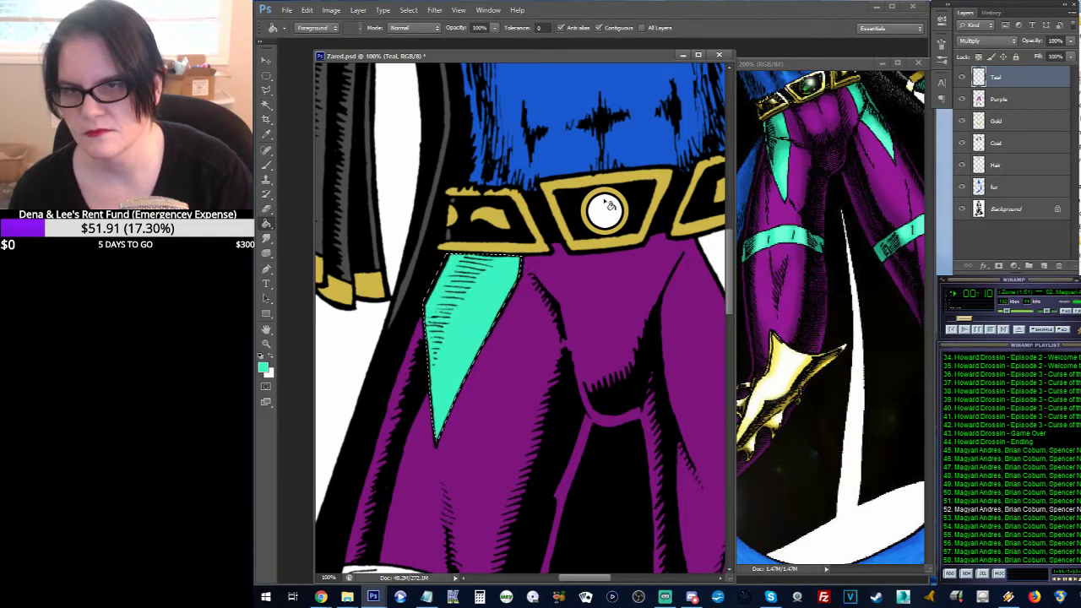
Step: Outline the white hip panel on the drawing's right, subtract the Purple layer's areas from the selection, and fill it with teal
{"action": "left_click_drag", "start_coordinate": [656, 180], "coordinate": [464, 187]}
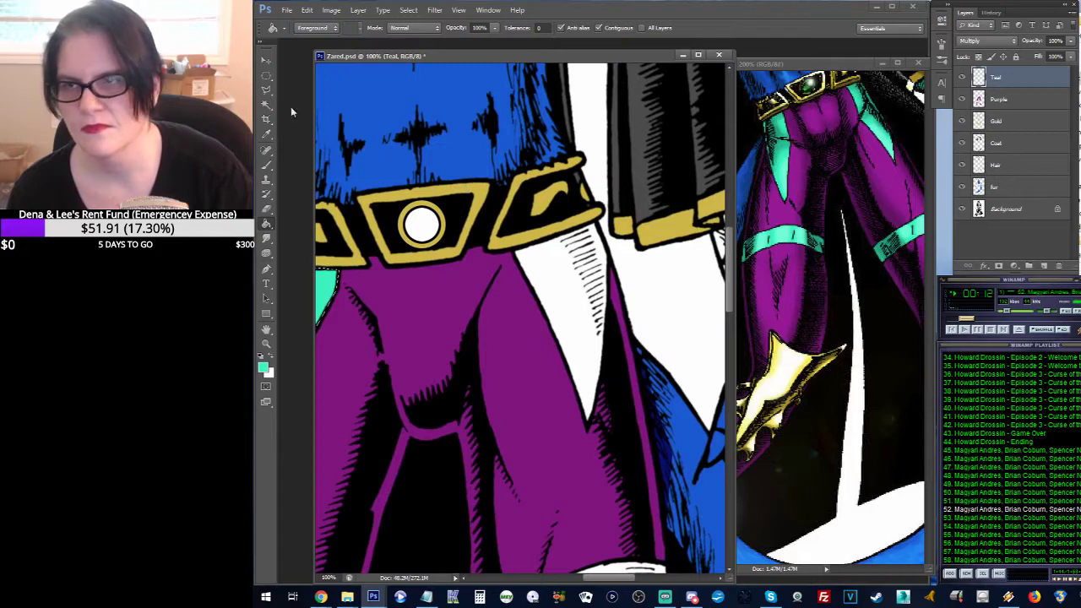
{"action": "left_click", "coordinate": [265, 91]}
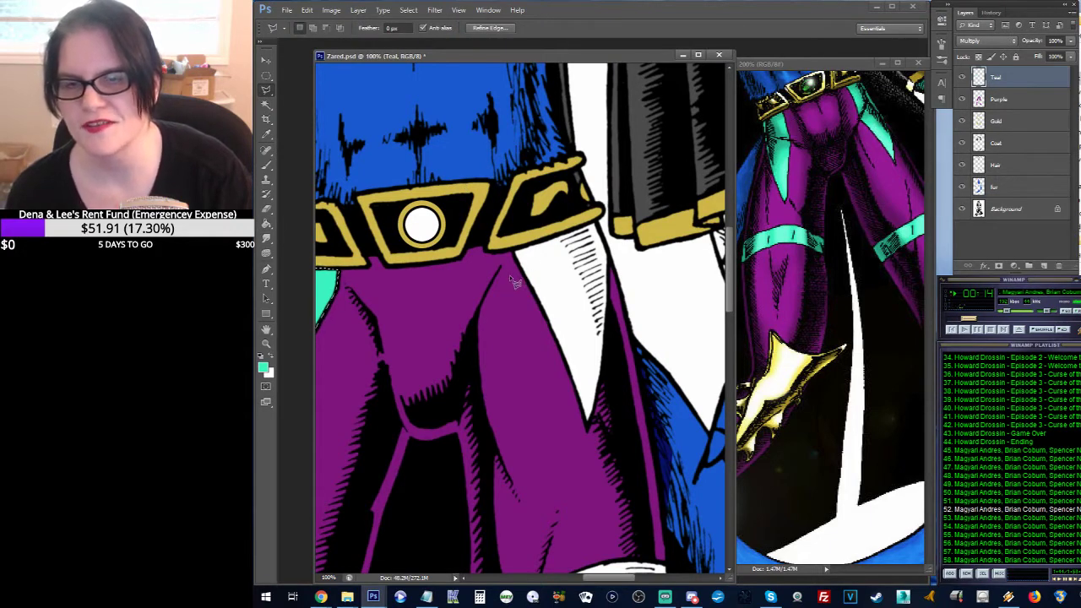
{"action": "left_click", "coordinate": [511, 251]}
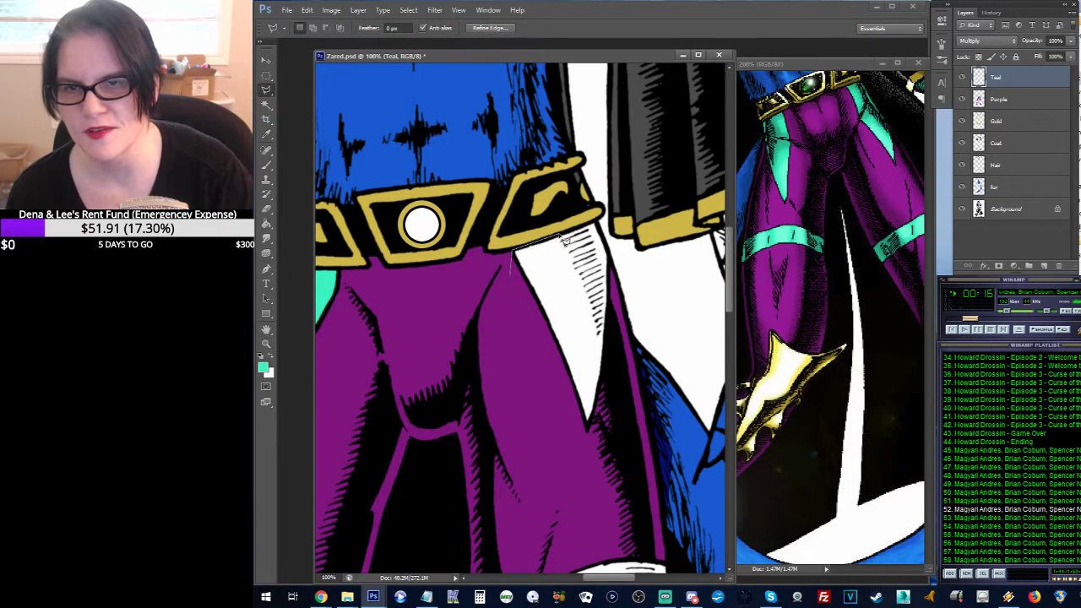
{"action": "left_click", "coordinate": [601, 226]}
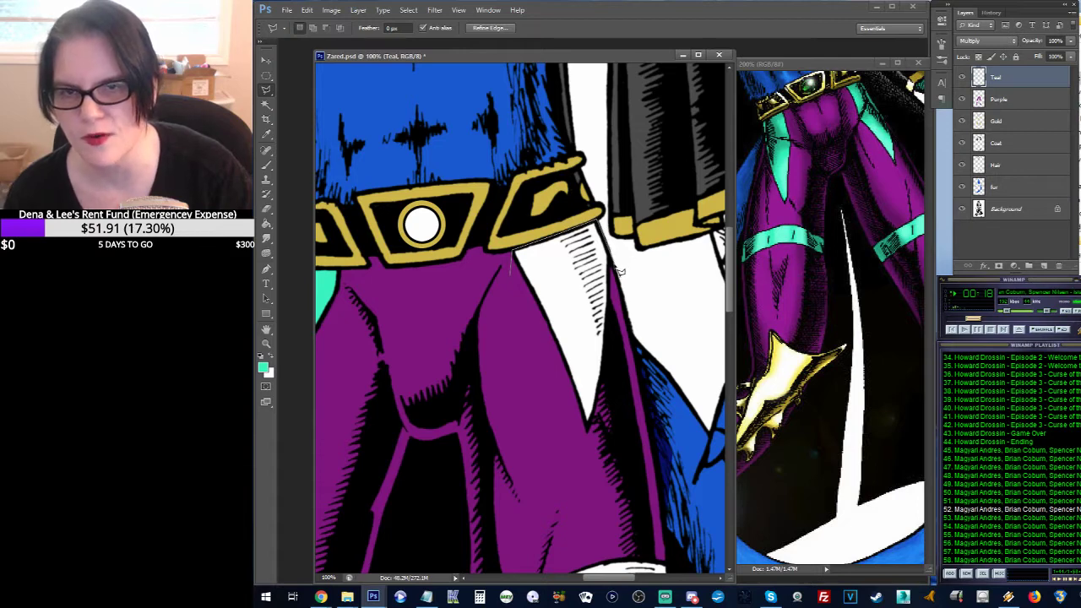
{"action": "left_click", "coordinate": [621, 372]}
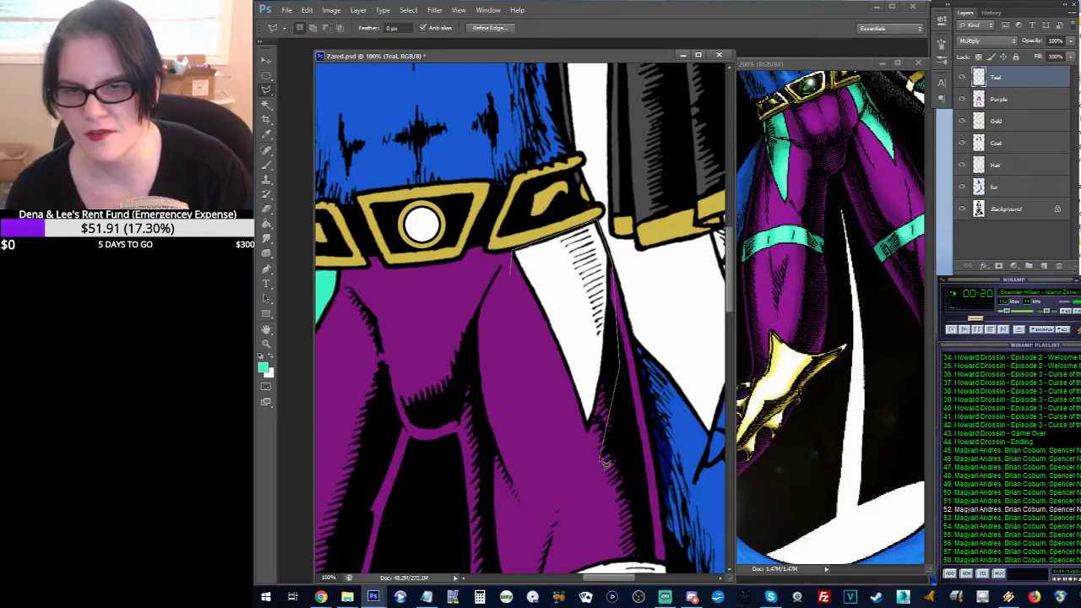
{"action": "left_click", "coordinate": [599, 456]}
{"action": "double_click", "coordinate": [534, 454]}
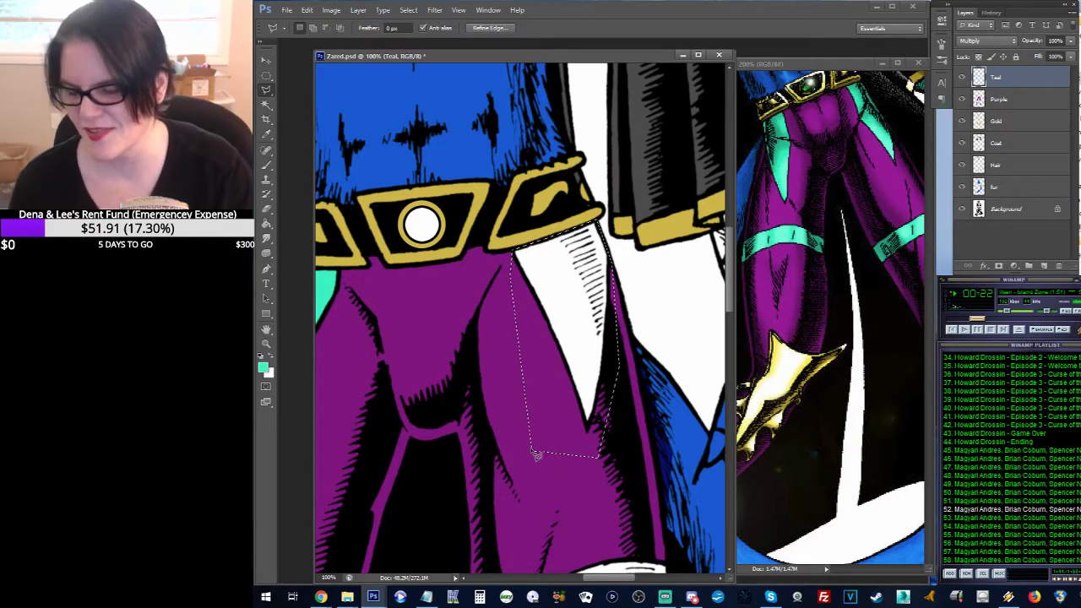
{"action": "left_click", "coordinate": [980, 99], "text": "ctrl+alt"}
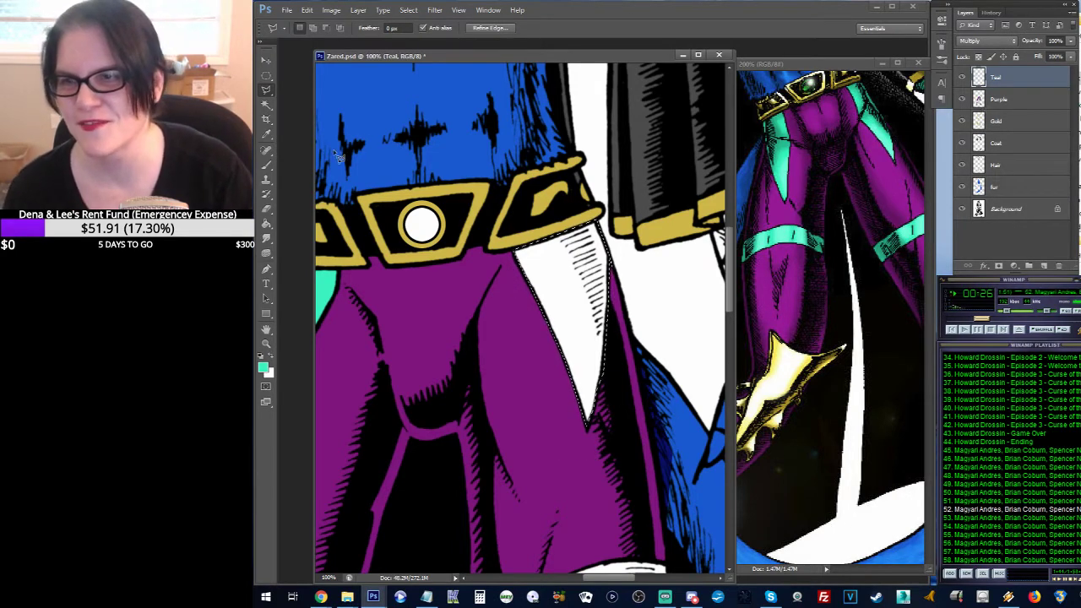
{"action": "key", "text": "g"}
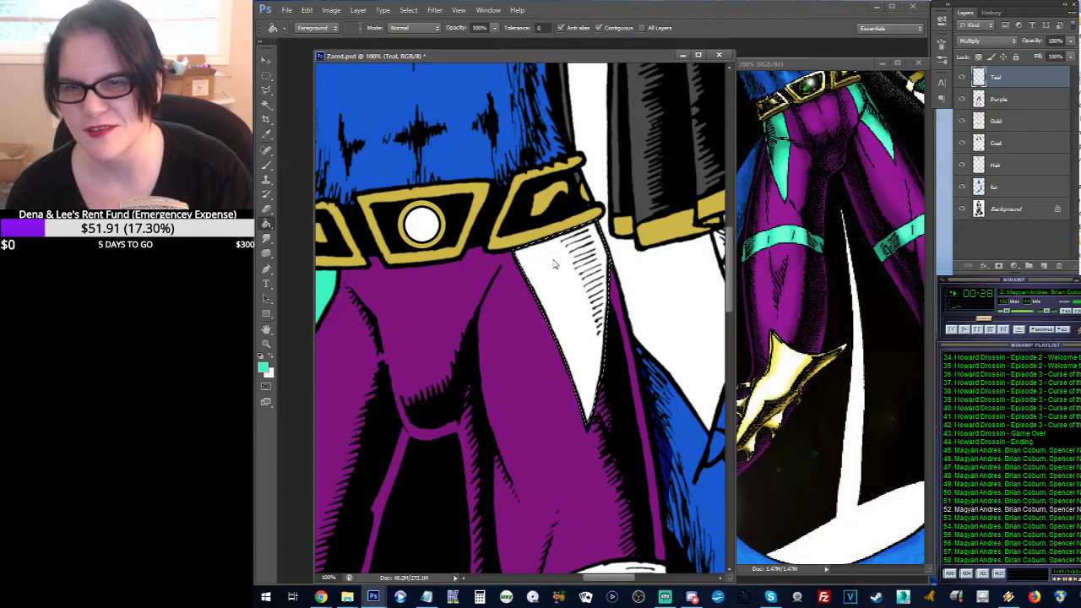
{"action": "left_click", "coordinate": [536, 247]}
Step: Select the white thigh band on the drawing's left, leaving out the surrounding purple, and fill it with teal
{"action": "left_click_drag", "start_coordinate": [566, 295], "coordinate": [637, 91]}
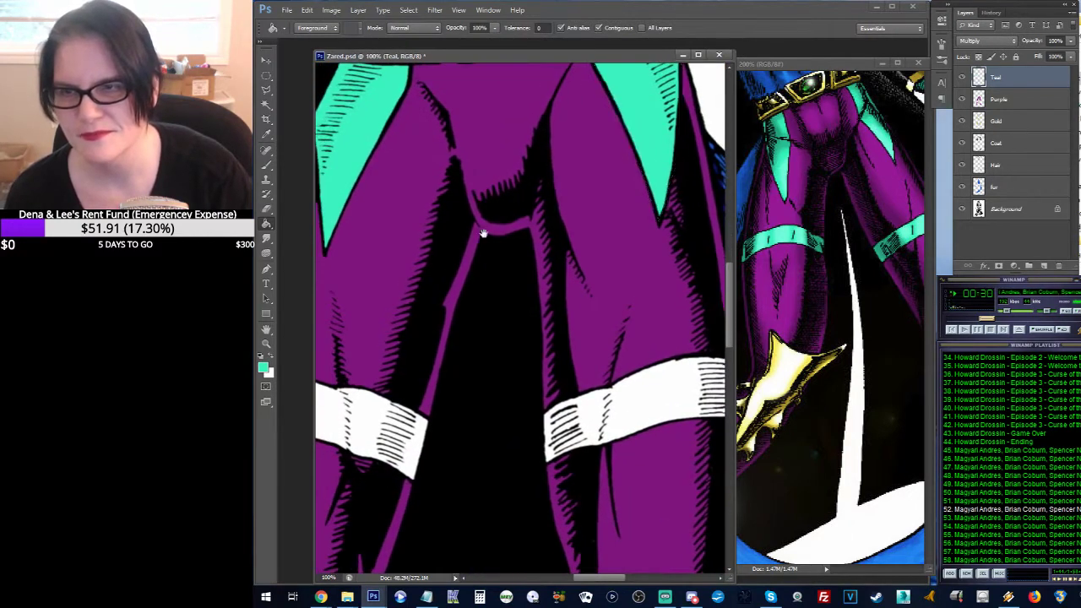
{"action": "left_click_drag", "start_coordinate": [482, 234], "coordinate": [606, 150]}
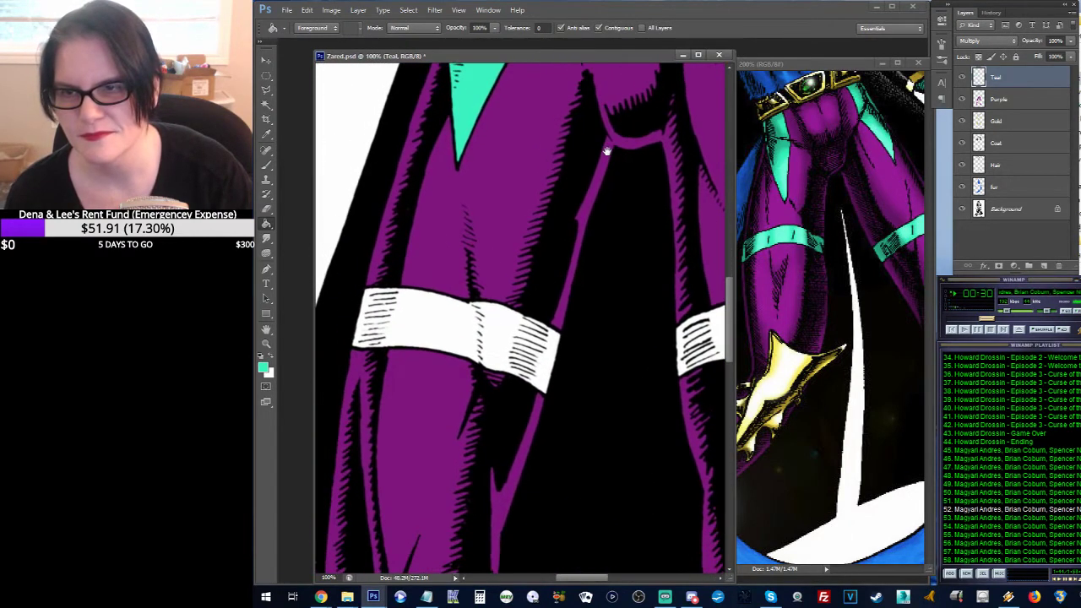
{"action": "left_click", "coordinate": [266, 90]}
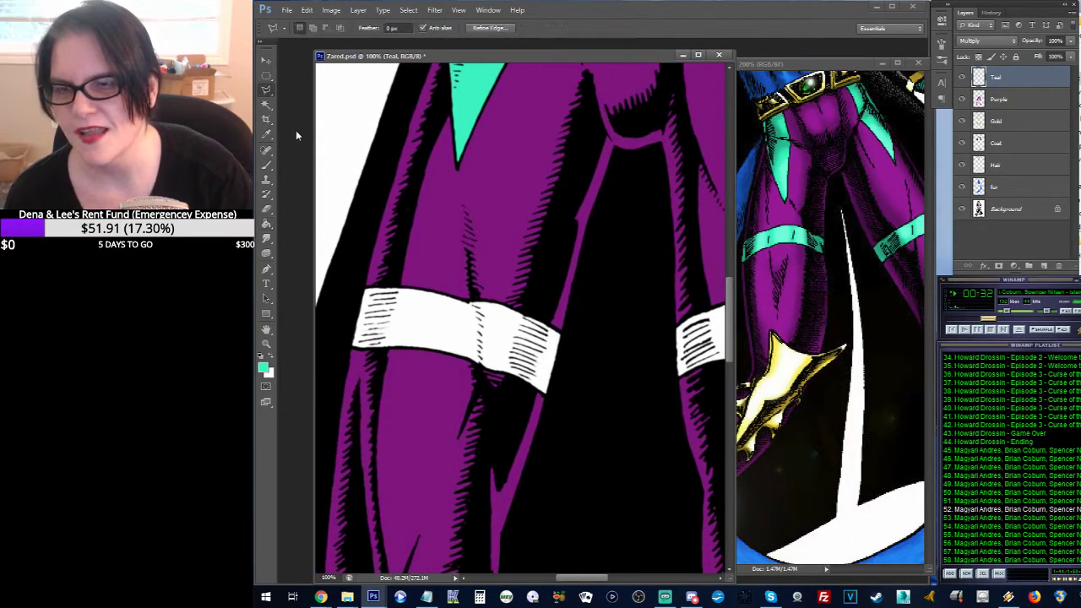
{"action": "left_click", "coordinate": [351, 347]}
{"action": "left_click", "coordinate": [364, 289]}
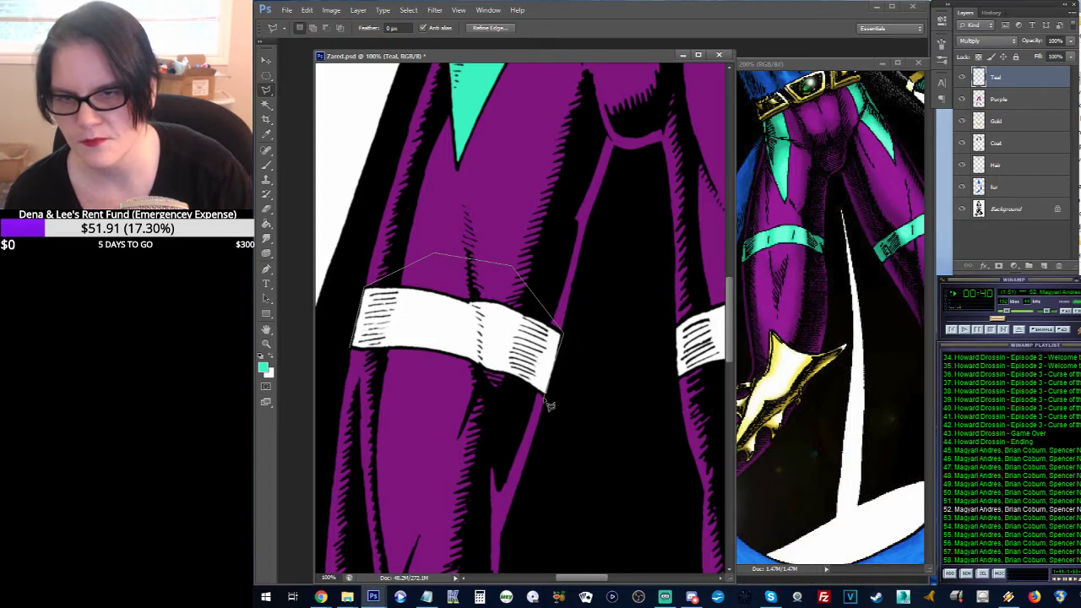
{"action": "left_click", "coordinate": [485, 407]}
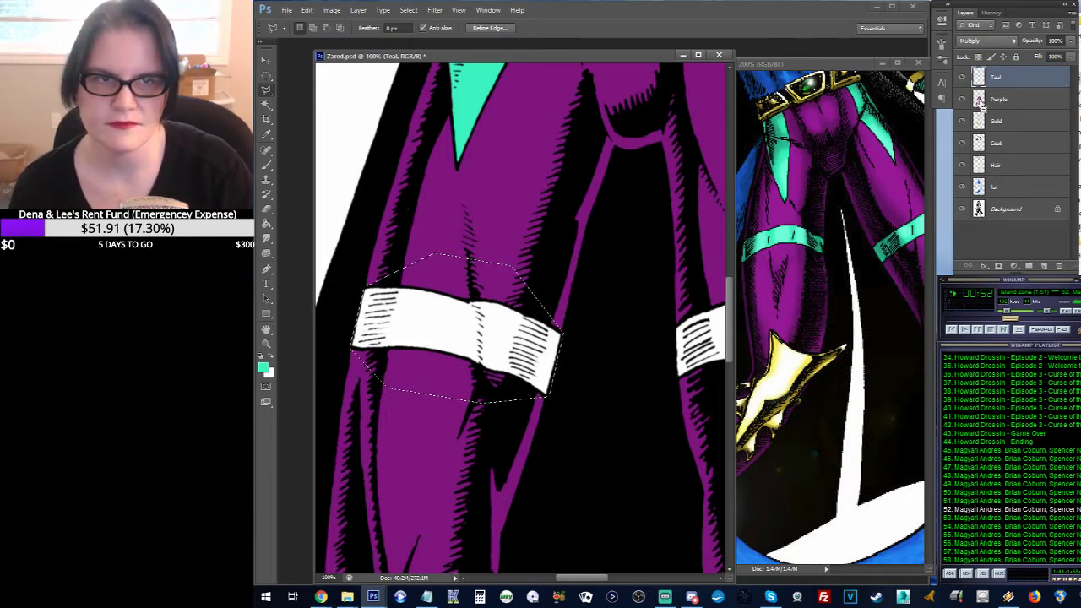
{"action": "left_click", "coordinate": [268, 224]}
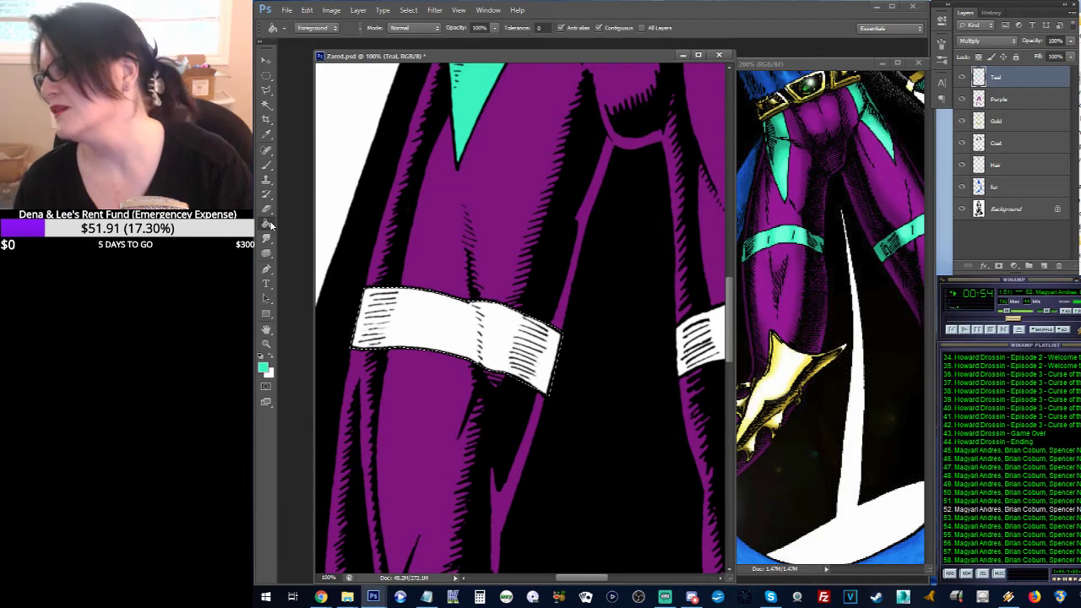
{"action": "left_click", "coordinate": [424, 334]}
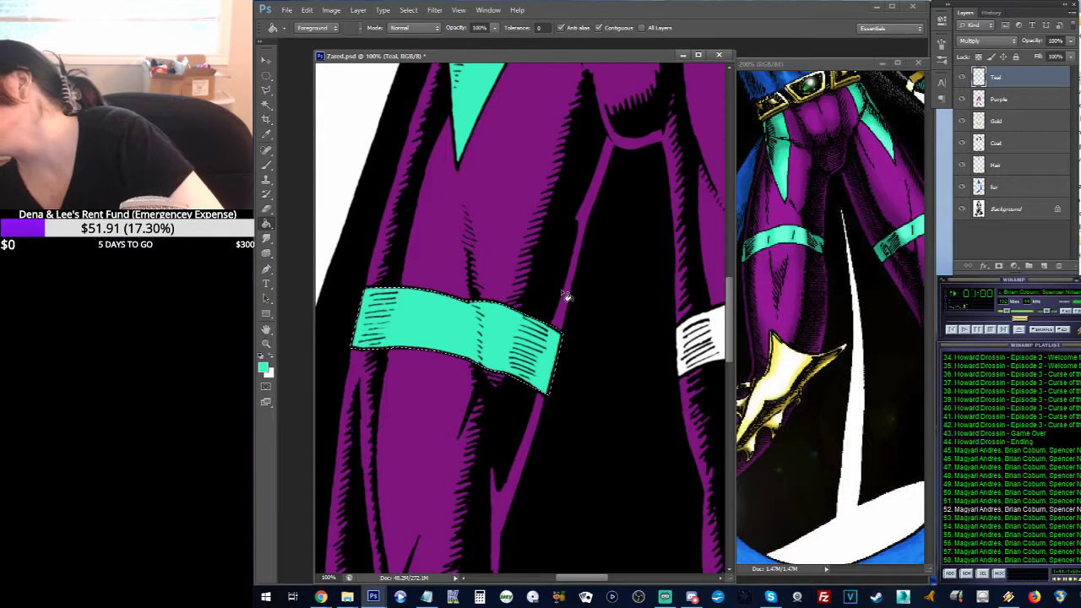
Step: Outline the white thigh band on the drawing's right and subtract the Purple layer's areas from the selection
{"action": "left_click_drag", "start_coordinate": [627, 251], "coordinate": [419, 329]}
{"action": "left_click", "coordinate": [268, 91]}
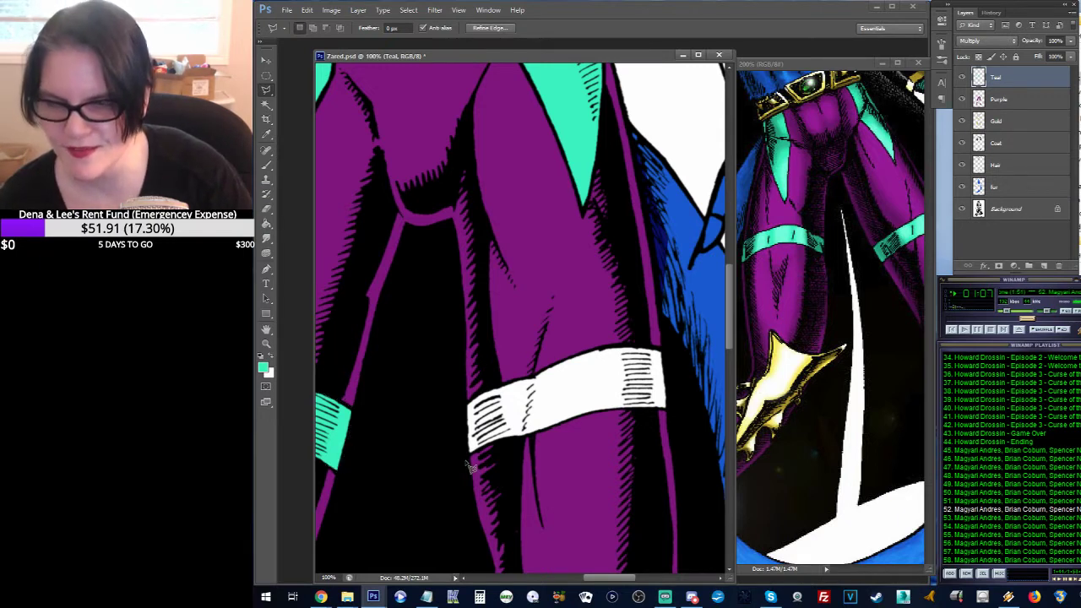
{"action": "left_click", "coordinate": [466, 394]}
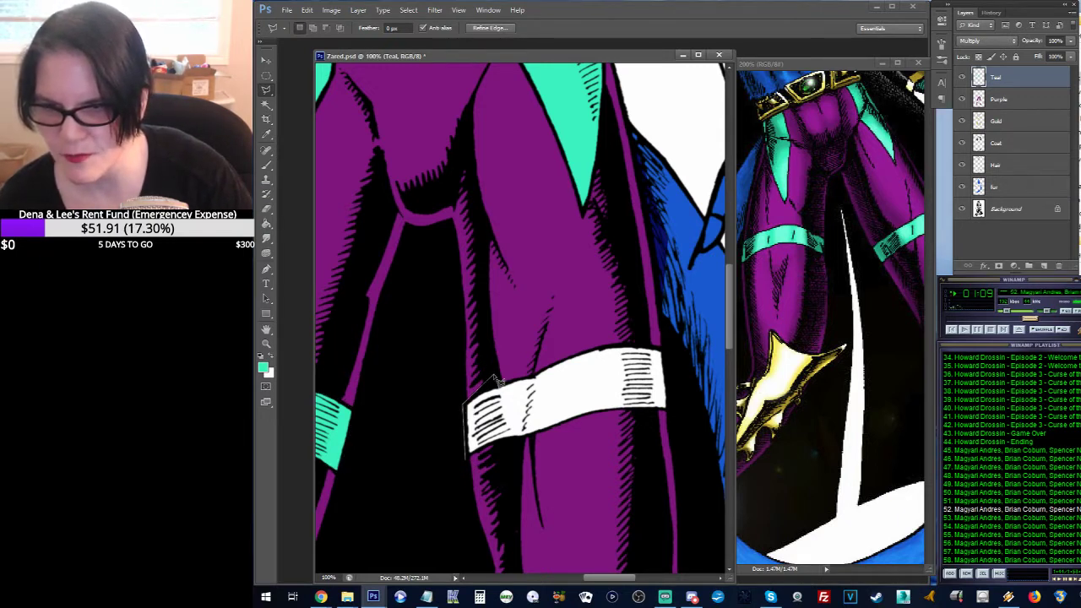
{"action": "left_click", "coordinate": [585, 318]}
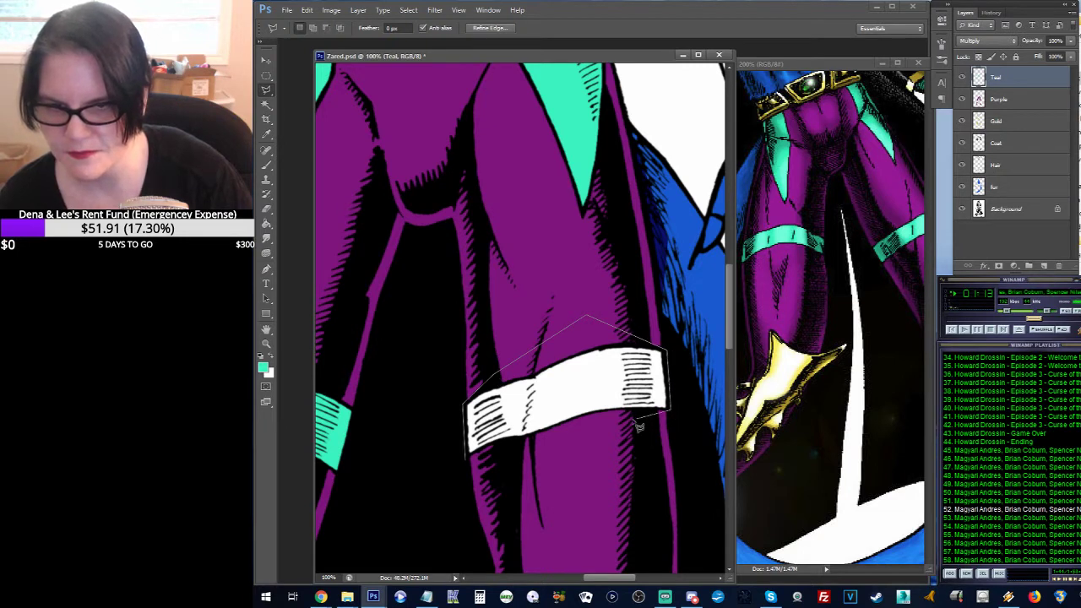
{"action": "double_click", "coordinate": [491, 466]}
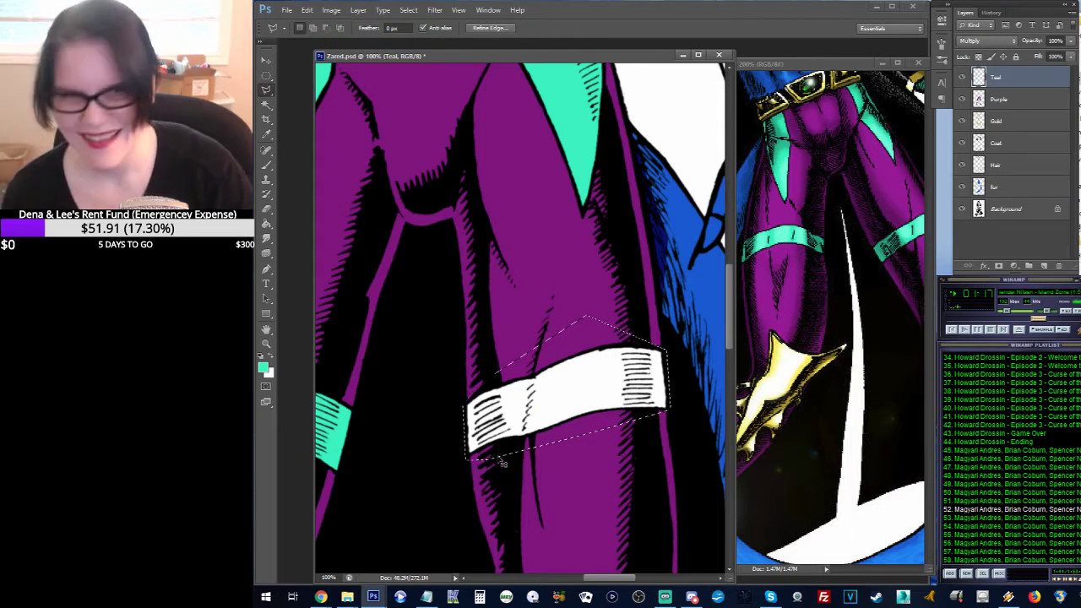
{"action": "left_click", "coordinate": [978, 101], "text": "ctrl+alt"}
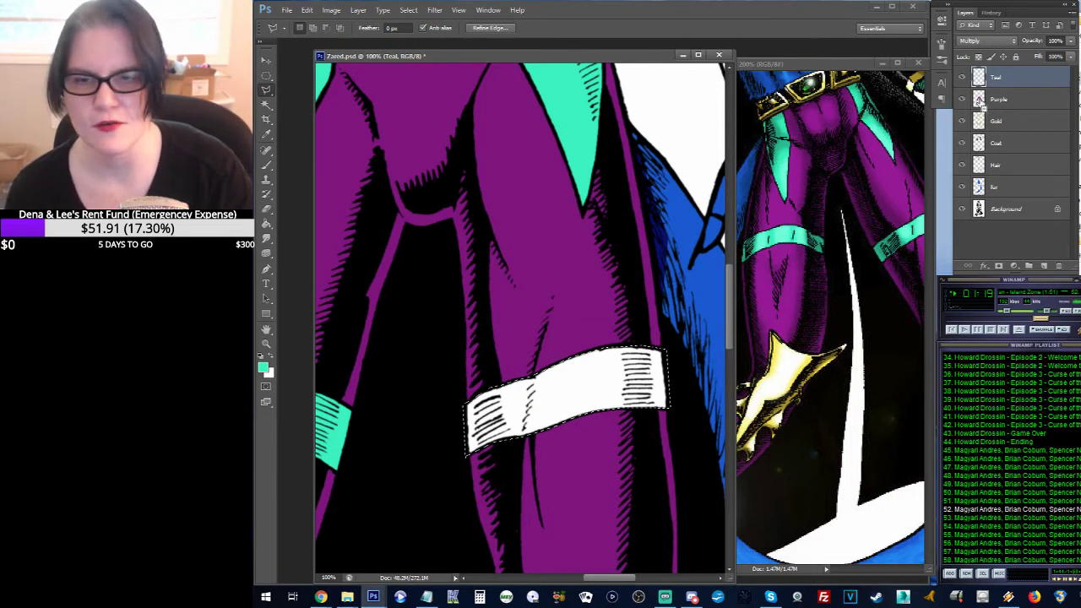
Step: Fill the selected thigh band on the drawing's right with teal
{"action": "left_click", "coordinate": [266, 224]}
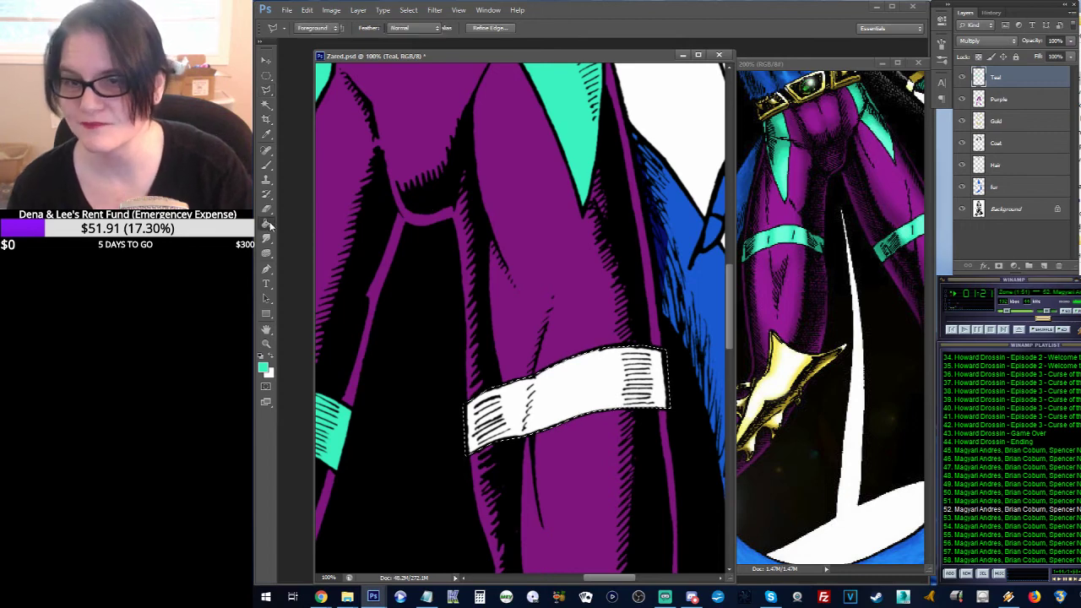
{"action": "left_click", "coordinate": [580, 374]}
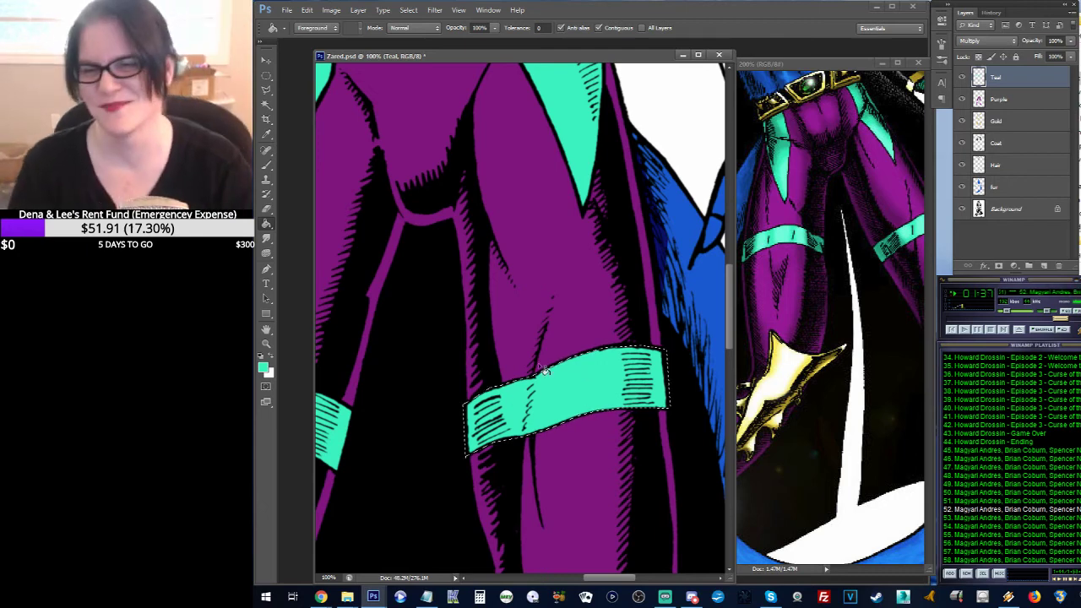
Step: Select the white glove and forearm on the drawing's right, excluding the gold diamond, purple bracelet and blue fingers, and fill it with teal
{"action": "left_click_drag", "start_coordinate": [546, 335], "coordinate": [649, 200]}
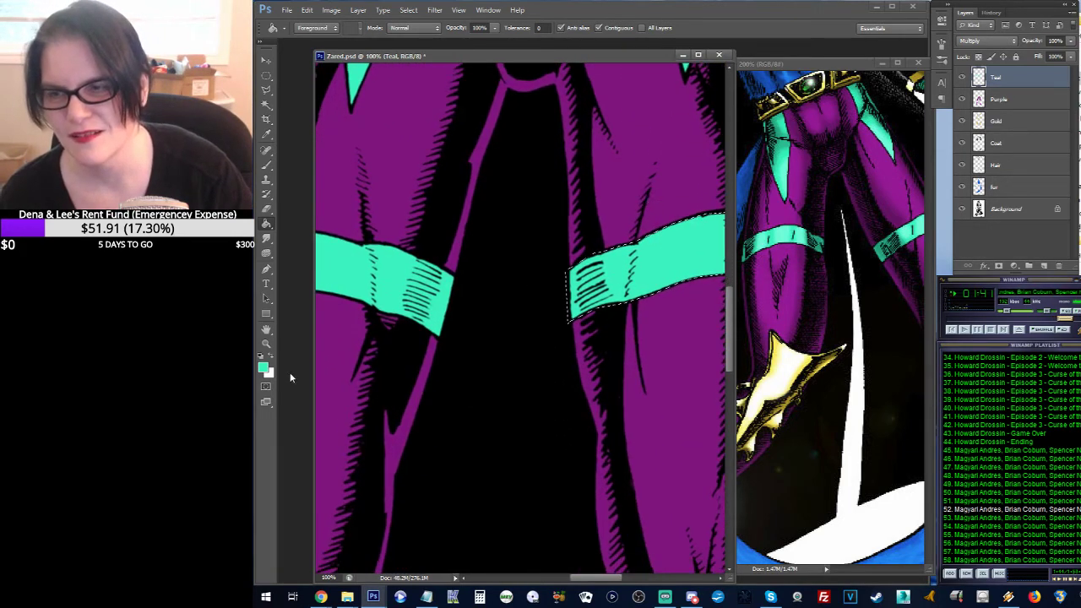
{"action": "left_click", "coordinate": [266, 344]}
{"action": "left_click", "coordinate": [497, 311], "text": "alt"}
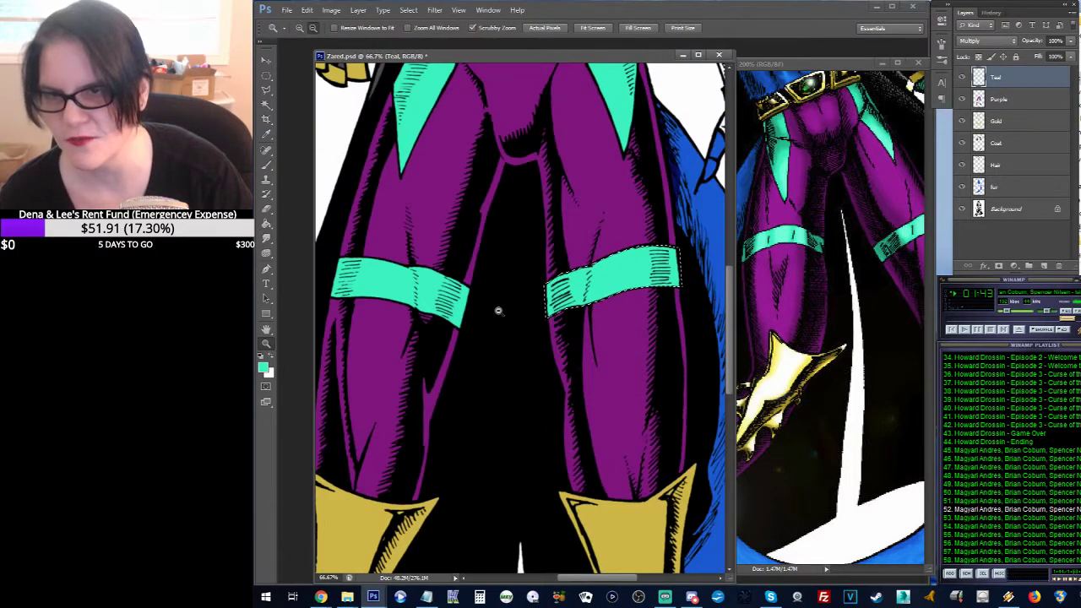
{"action": "left_click", "coordinate": [497, 310], "text": "alt"}
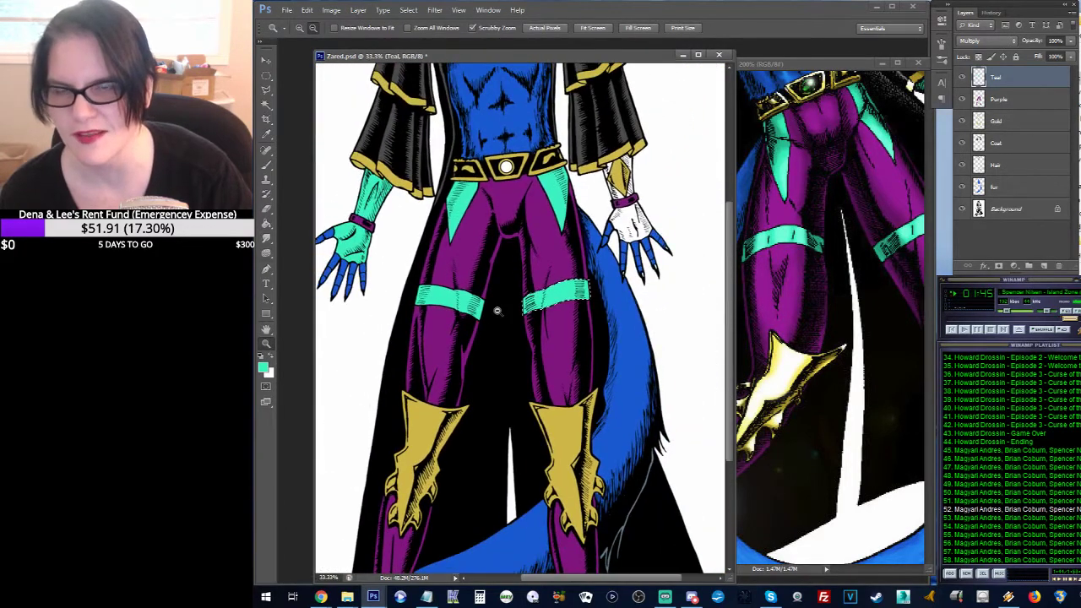
{"action": "left_click_drag", "start_coordinate": [541, 271], "coordinate": [496, 428]}
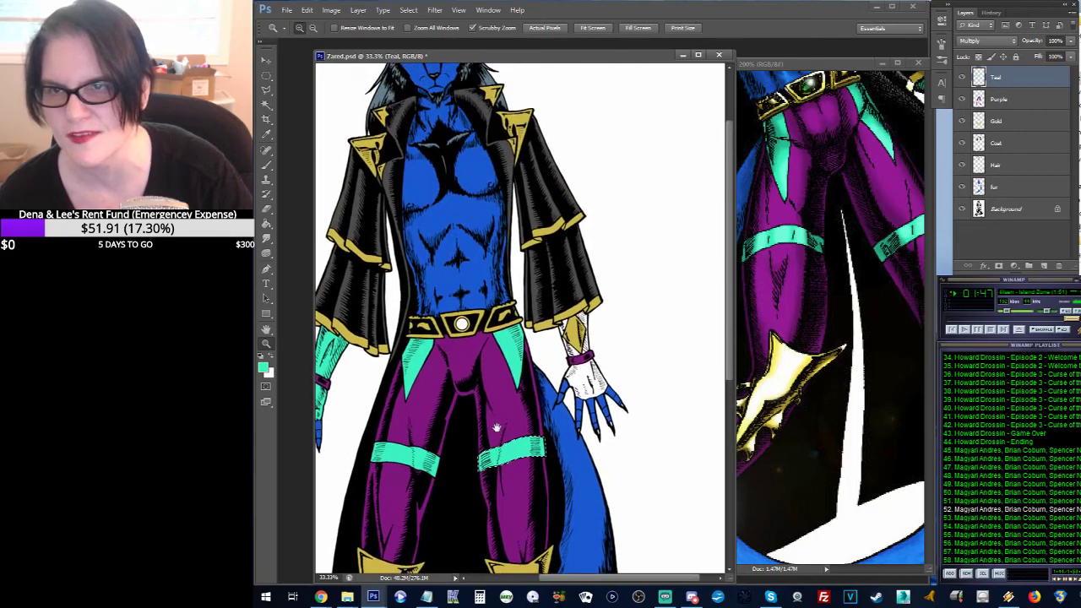
{"action": "left_click", "coordinate": [547, 370]}
{"action": "left_click", "coordinate": [579, 374]}
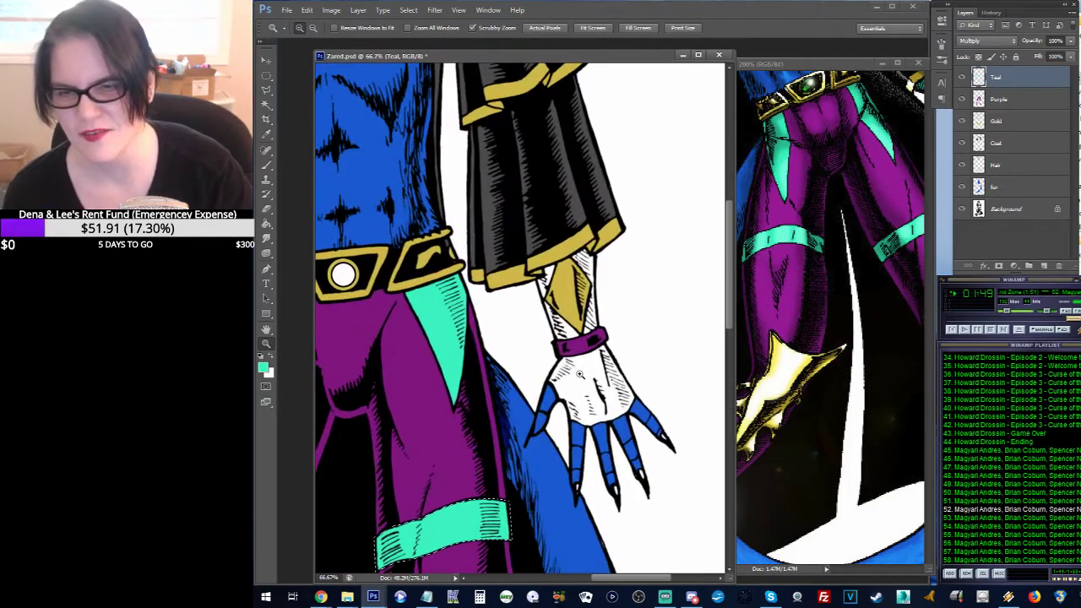
{"action": "left_click", "coordinate": [579, 374]}
{"action": "left_click_drag", "start_coordinate": [577, 339], "coordinate": [525, 358]}
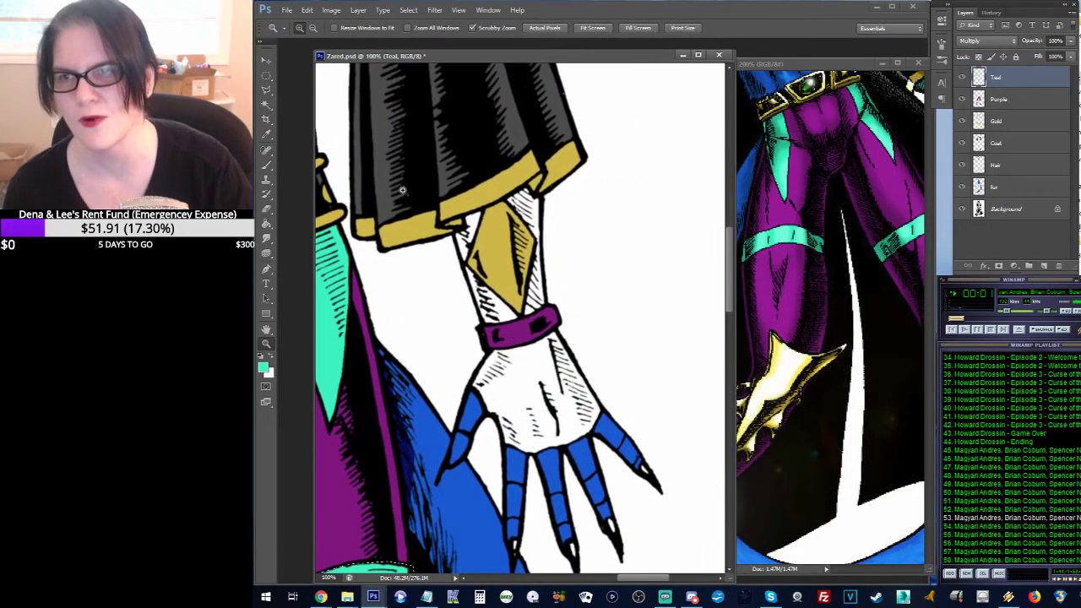
{"action": "key", "text": "l"}
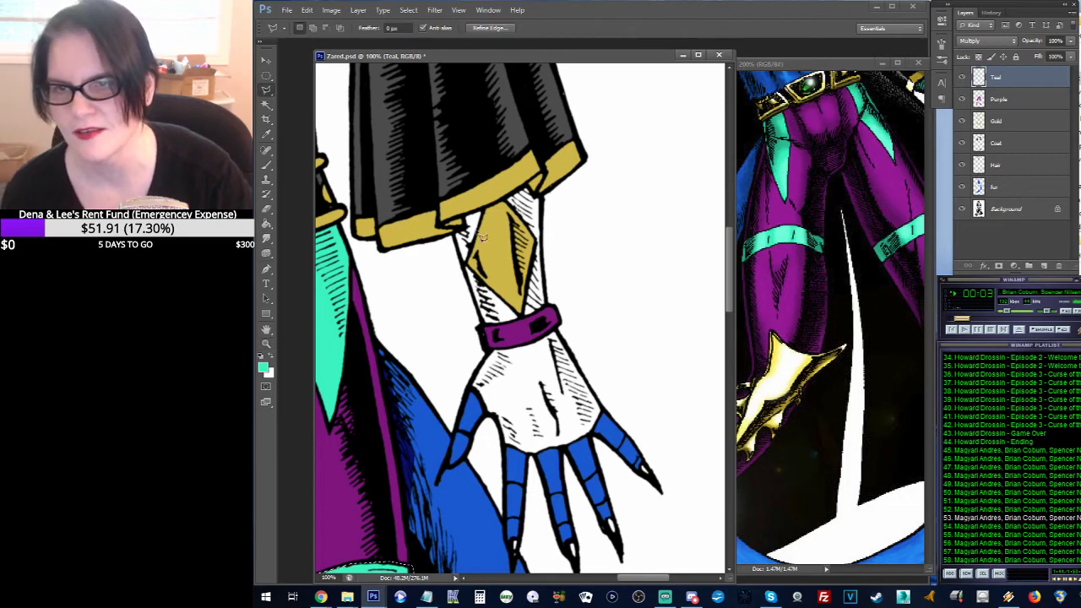
{"action": "left_click", "coordinate": [454, 218]}
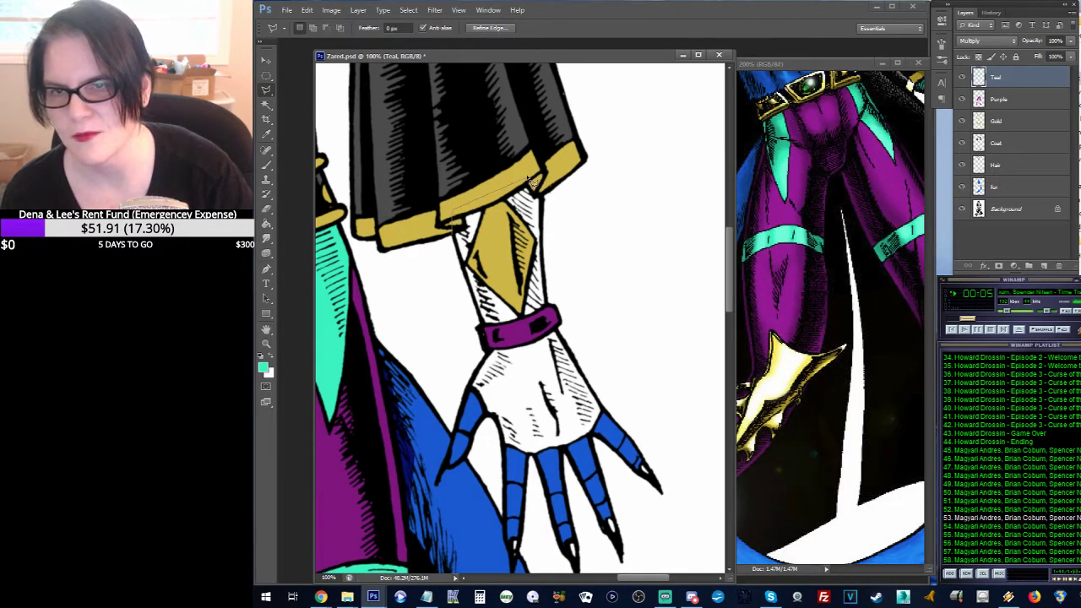
{"action": "left_click", "coordinate": [532, 178]}
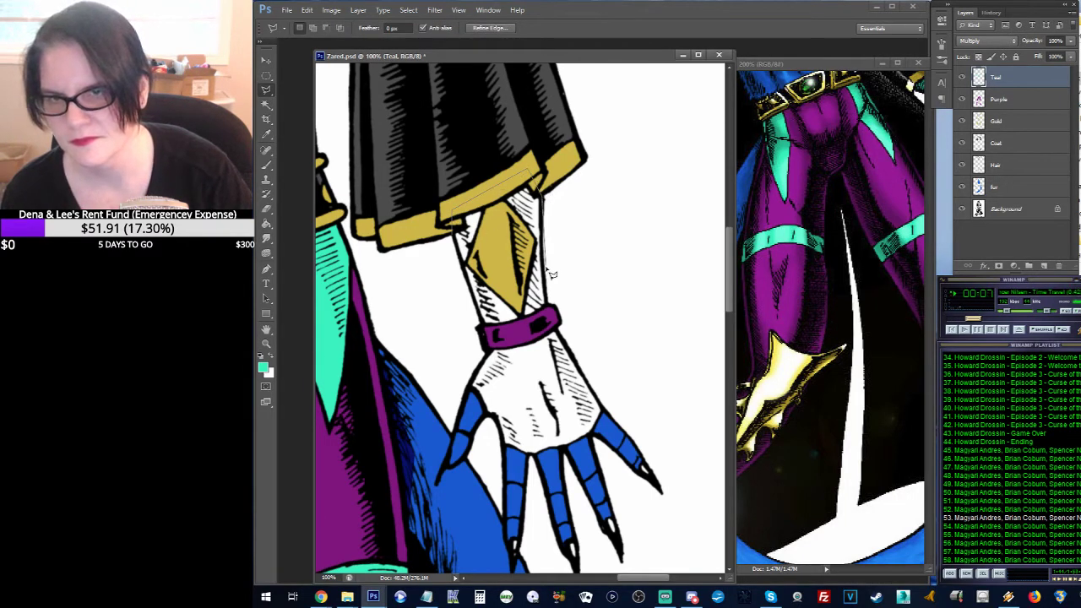
{"action": "left_click", "coordinate": [560, 336]}
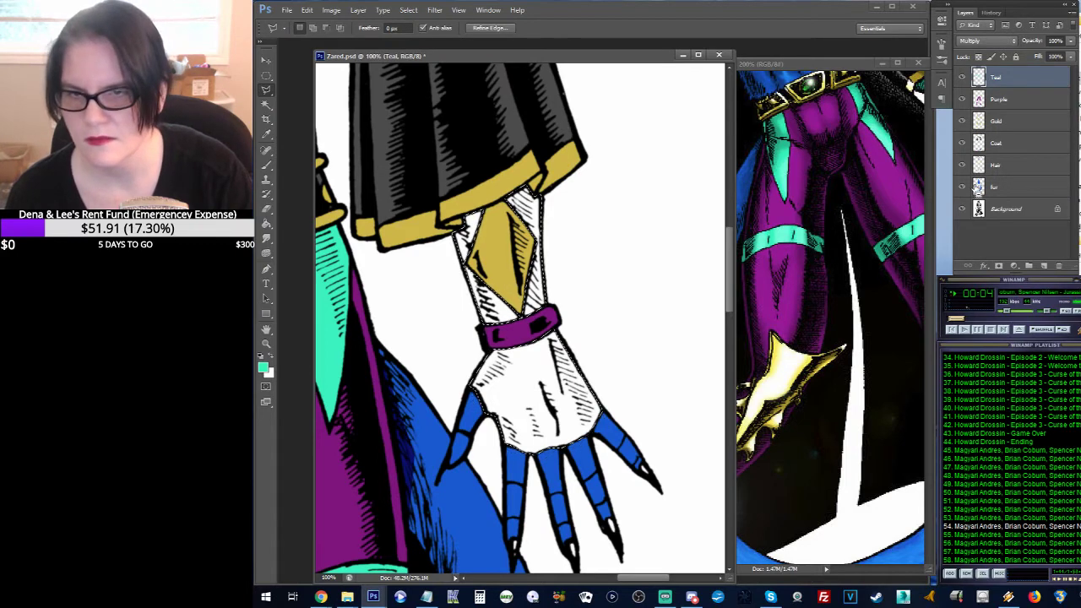
{"action": "left_click", "coordinate": [267, 224]}
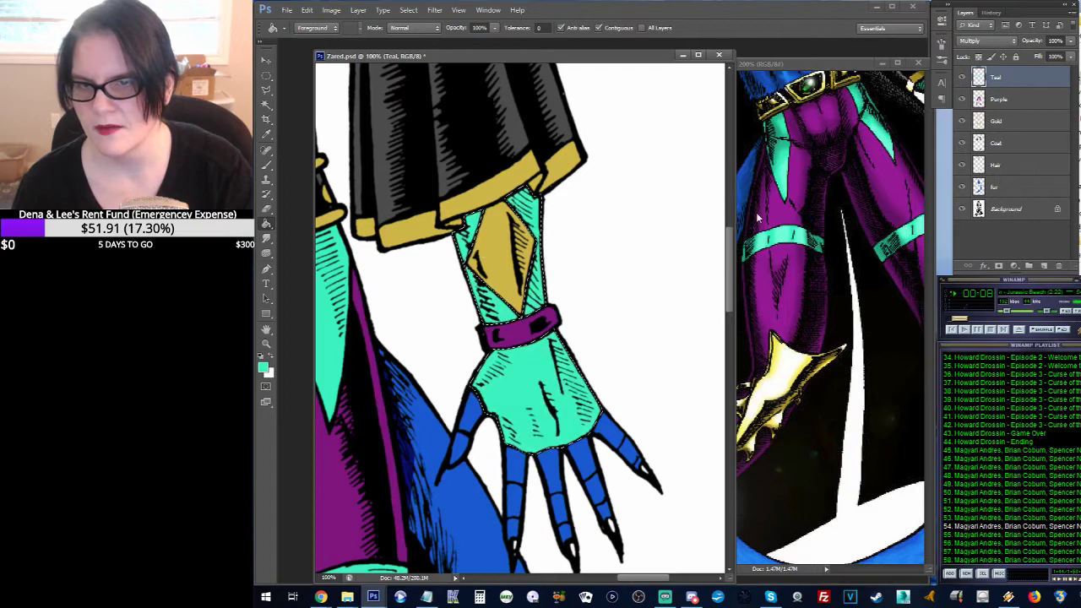
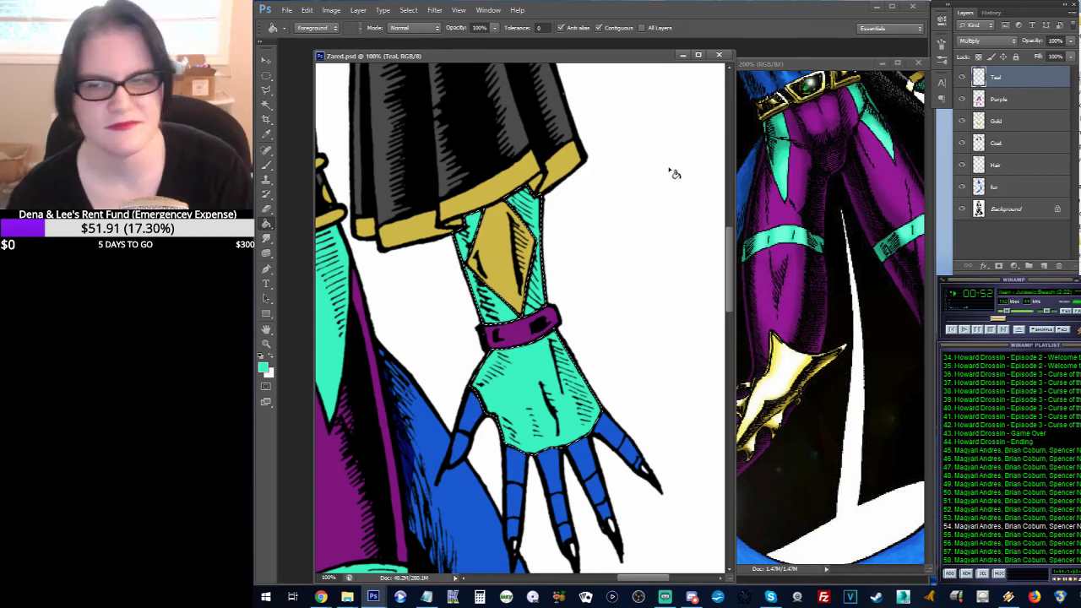
Step: Select the white striped upper of the shoe on the drawing's left, excluding the surrounding purple and gold, and fill it with teal
{"action": "left_click", "coordinate": [266, 343]}
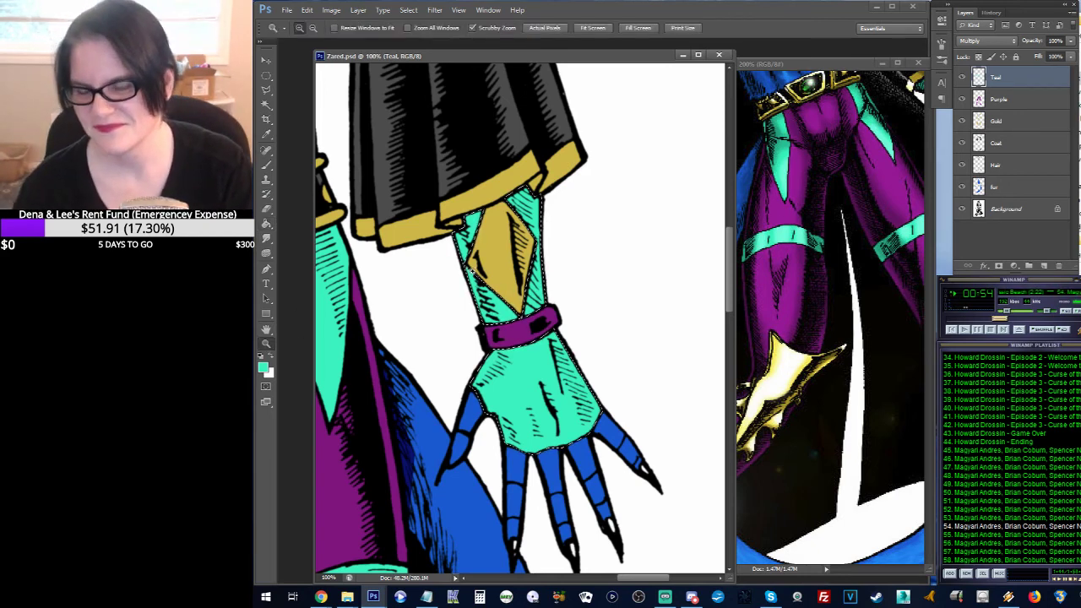
{"action": "left_click", "coordinate": [496, 244], "text": "alt"}
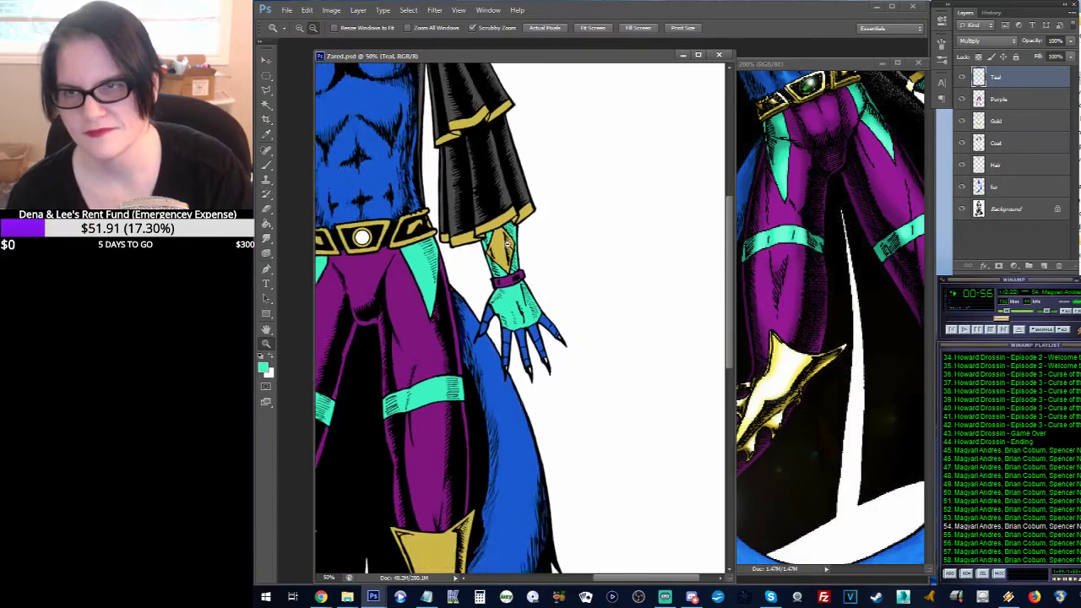
{"action": "left_click_drag", "start_coordinate": [450, 125], "coordinate": [569, 303]}
{"action": "scroll", "coordinate": [569, 302], "scroll_direction": "down", "scroll_amount": 10}
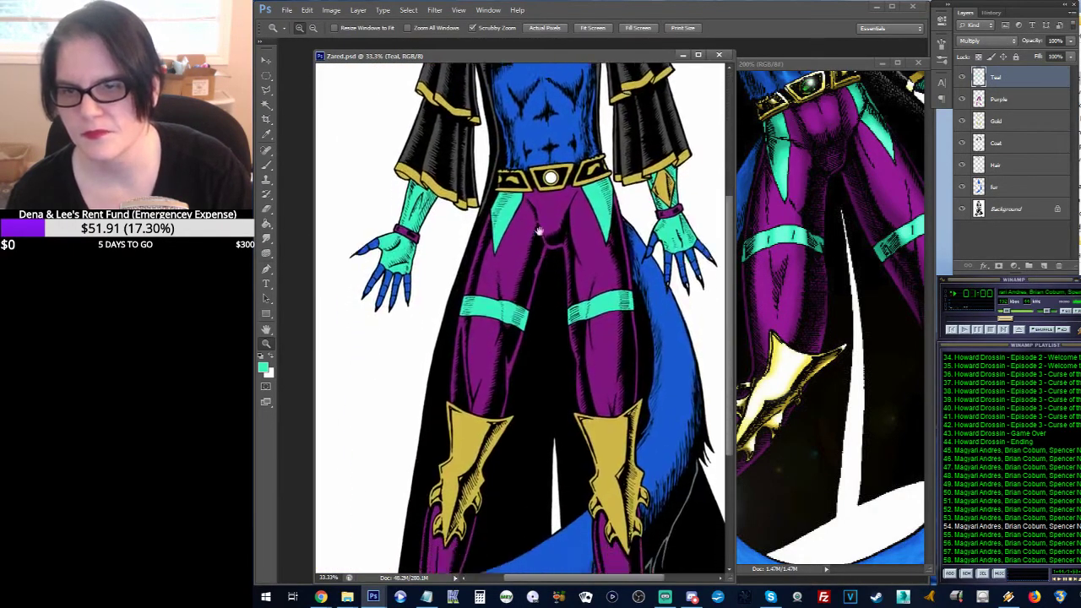
{"action": "scroll", "coordinate": [564, 261], "scroll_direction": "down", "scroll_amount": 3}
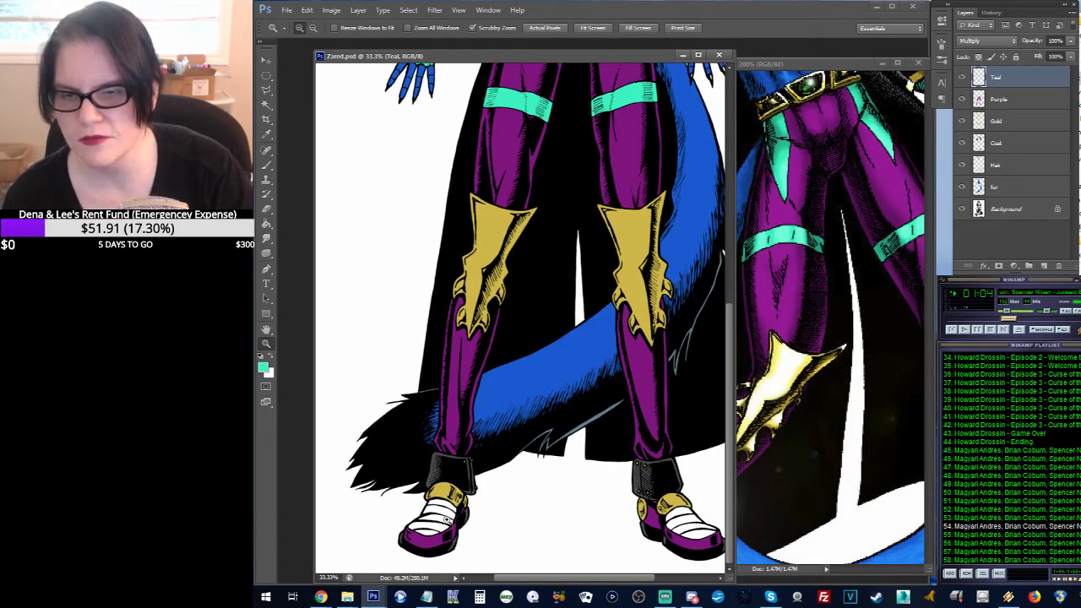
{"action": "left_click_drag", "start_coordinate": [445, 518], "coordinate": [474, 407]}
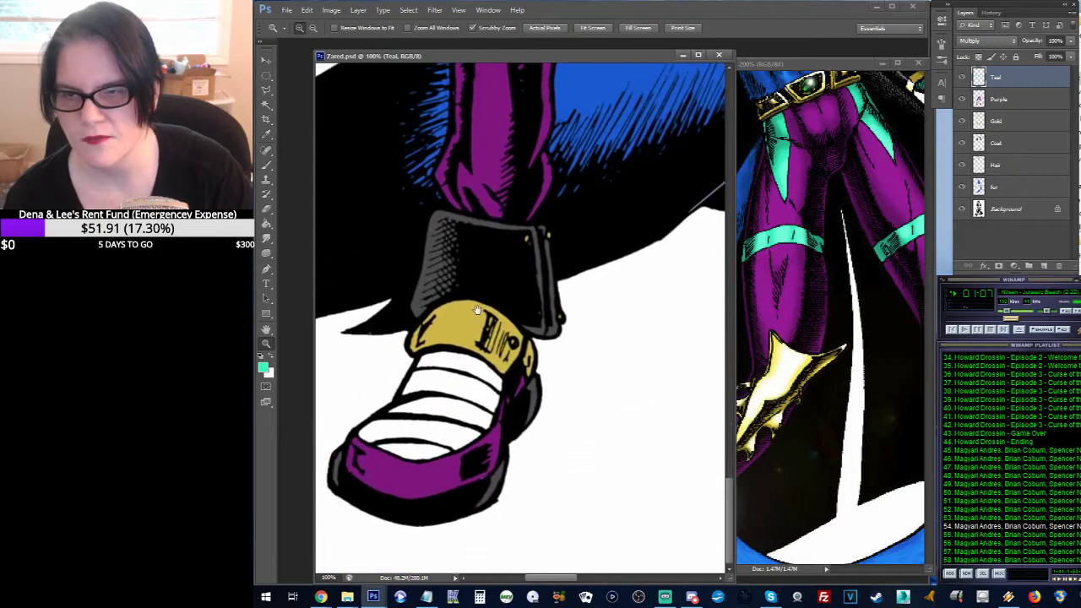
{"action": "left_click", "coordinate": [267, 91]}
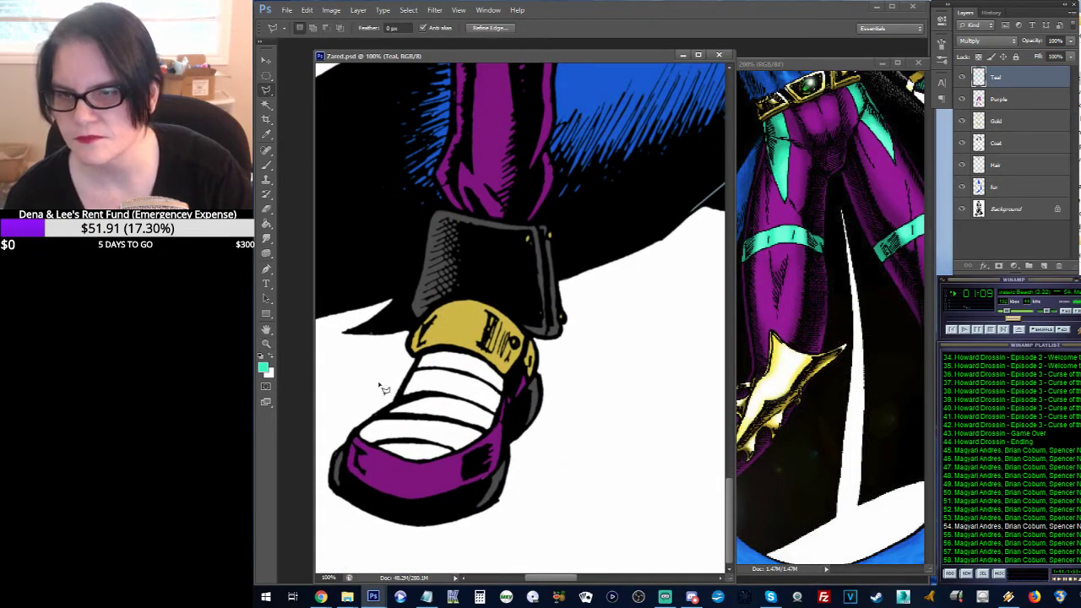
{"action": "left_click", "coordinate": [358, 443]}
{"action": "left_click", "coordinate": [369, 463]}
{"action": "left_click", "coordinate": [434, 476]}
{"action": "left_click", "coordinate": [487, 458]}
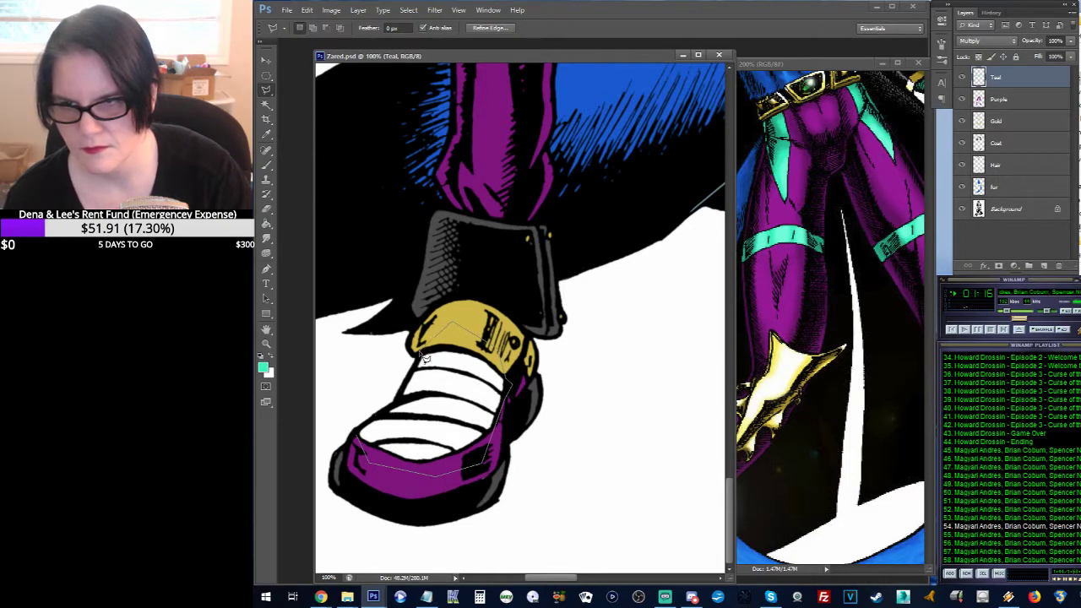
{"action": "left_click", "coordinate": [414, 385]}
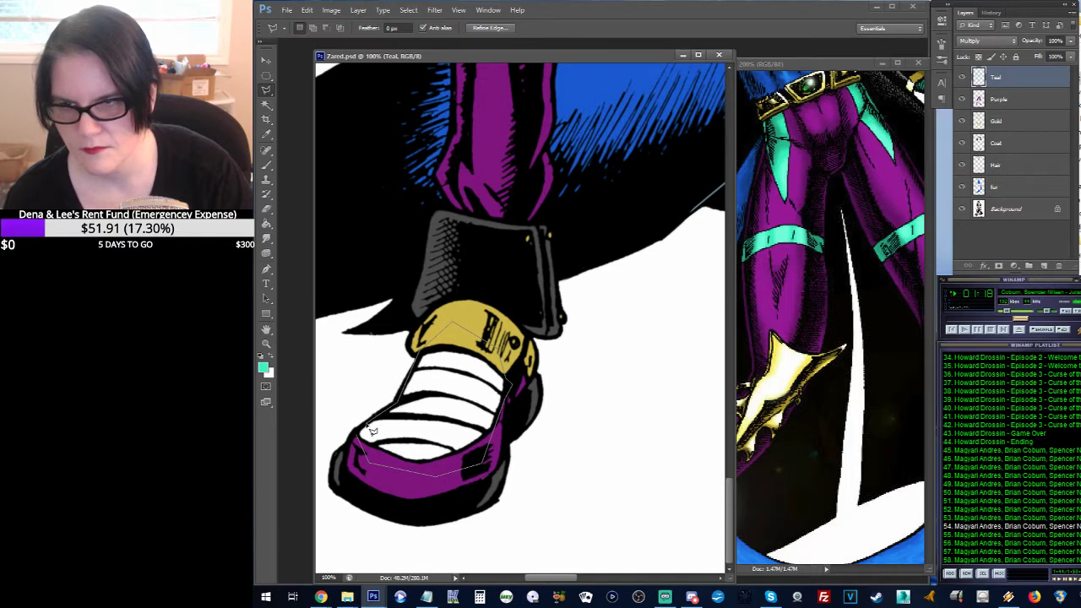
{"action": "left_click", "coordinate": [361, 441]}
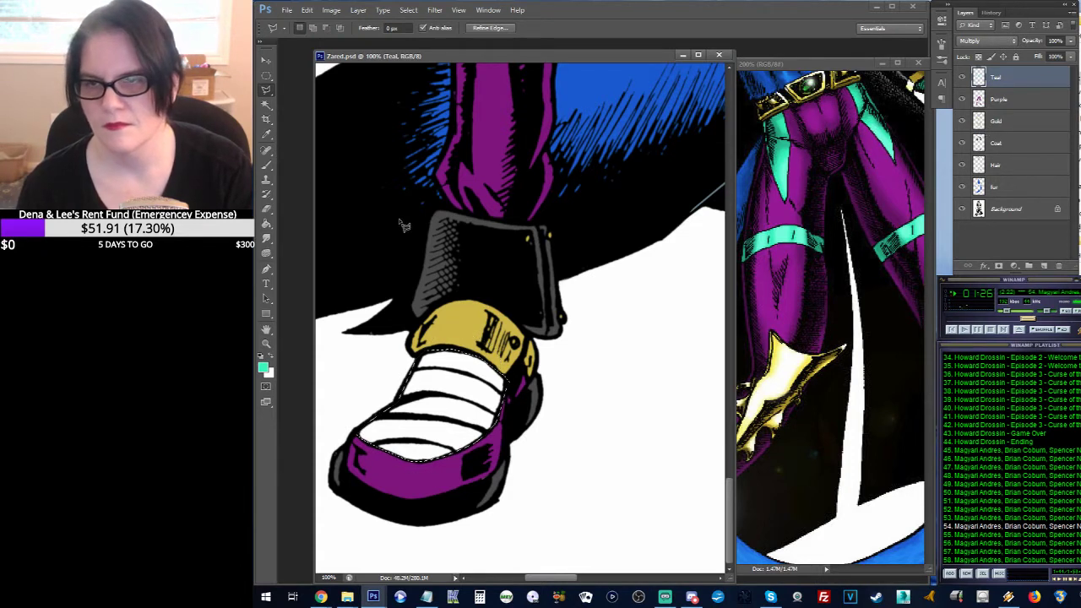
{"action": "left_click", "coordinate": [266, 224]}
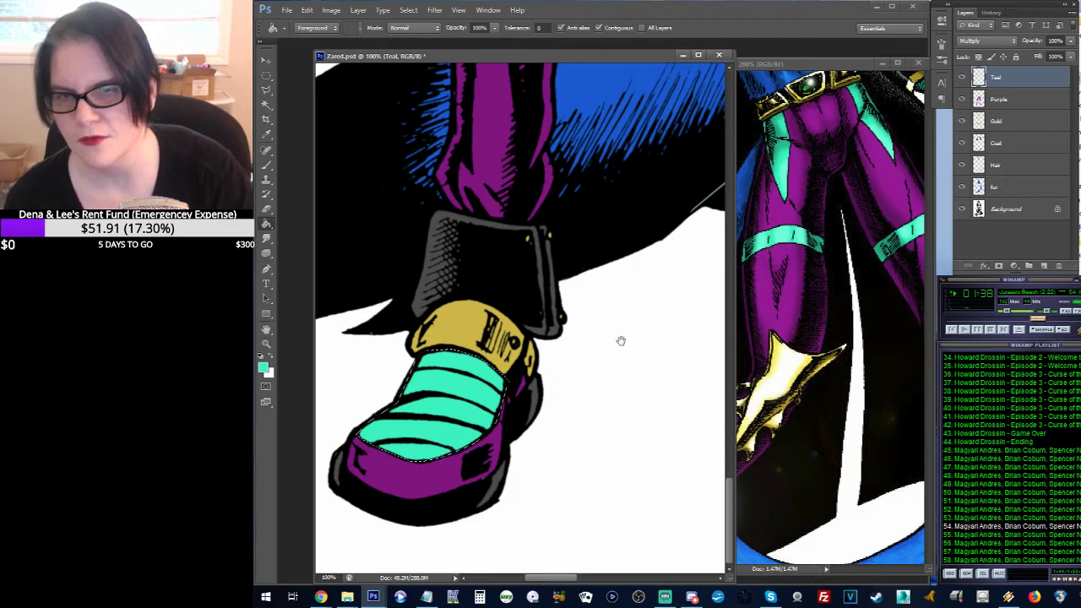
Step: Outline the white striped upper of the shoe on the drawing's right and remove the surrounding purple and gold areas from the selection
{"action": "left_click_drag", "start_coordinate": [620, 340], "coordinate": [537, 339]}
{"action": "left_click_drag", "start_coordinate": [645, 374], "coordinate": [518, 340]}
{"action": "left_click_drag", "start_coordinate": [615, 330], "coordinate": [498, 330]}
{"action": "mouse_move", "coordinate": [582, 333]}
{"action": "left_mouse_down"}
{"action": "mouse_move", "coordinate": [463, 333]}
{"action": "mouse_move", "coordinate": [412, 295]}
{"action": "left_mouse_up"}
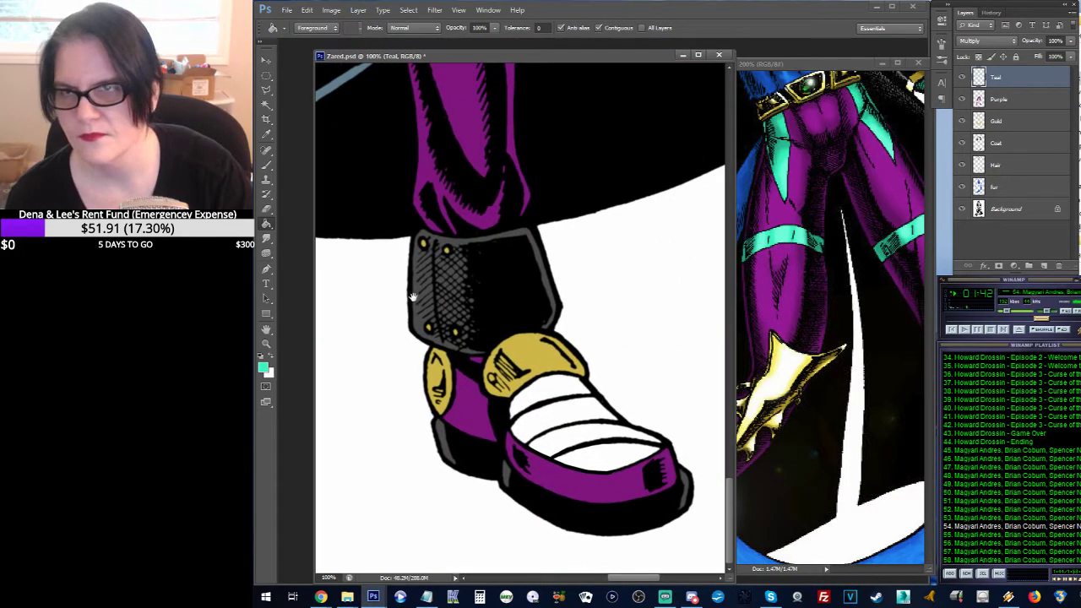
{"action": "left_click", "coordinate": [267, 91]}
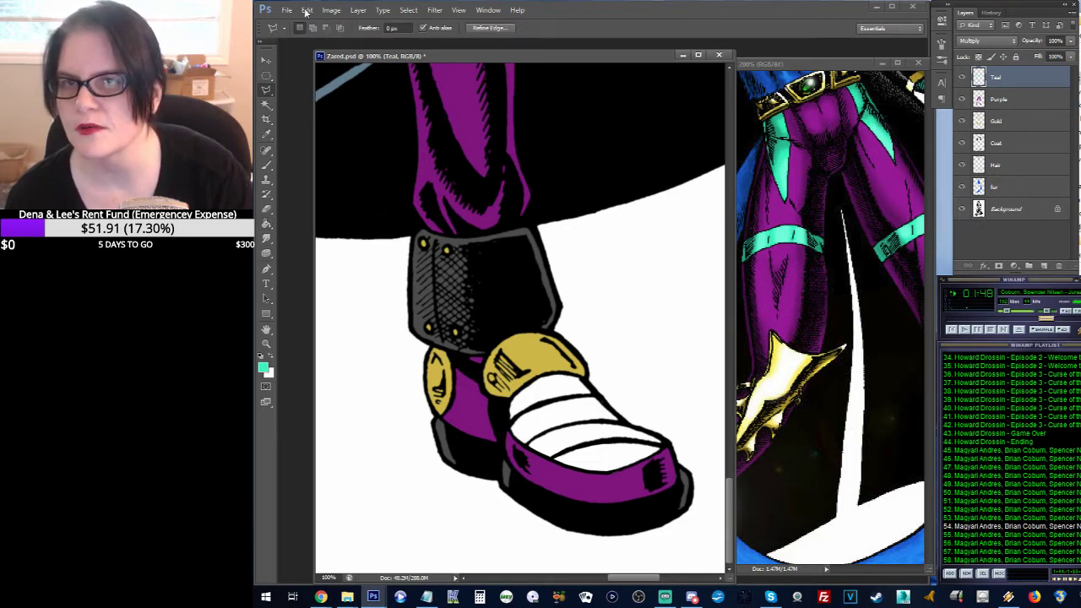
{"action": "left_click", "coordinate": [518, 10]}
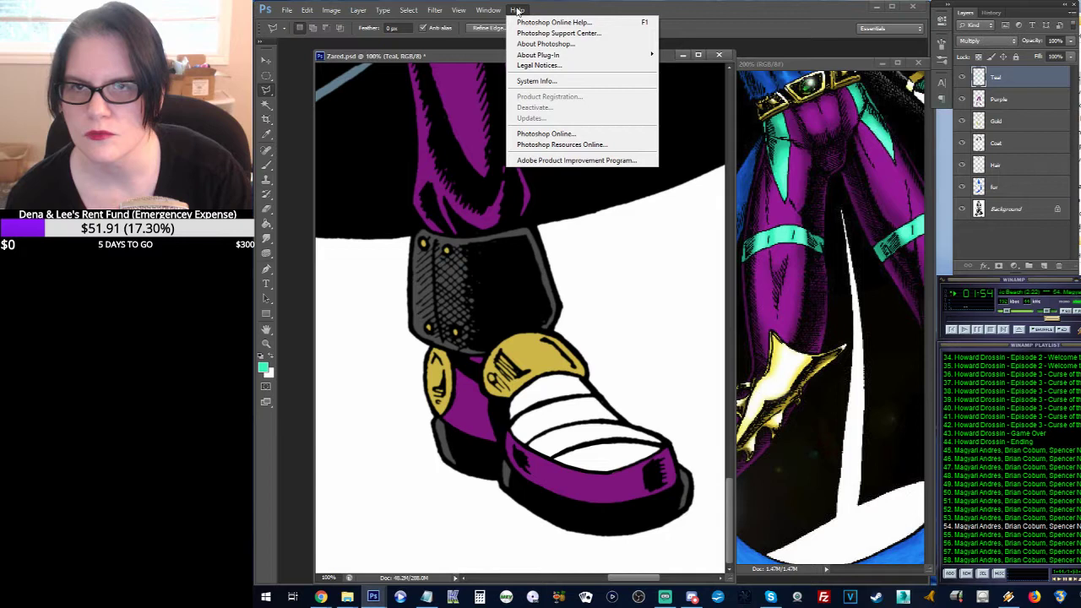
{"action": "left_click", "coordinate": [547, 8]}
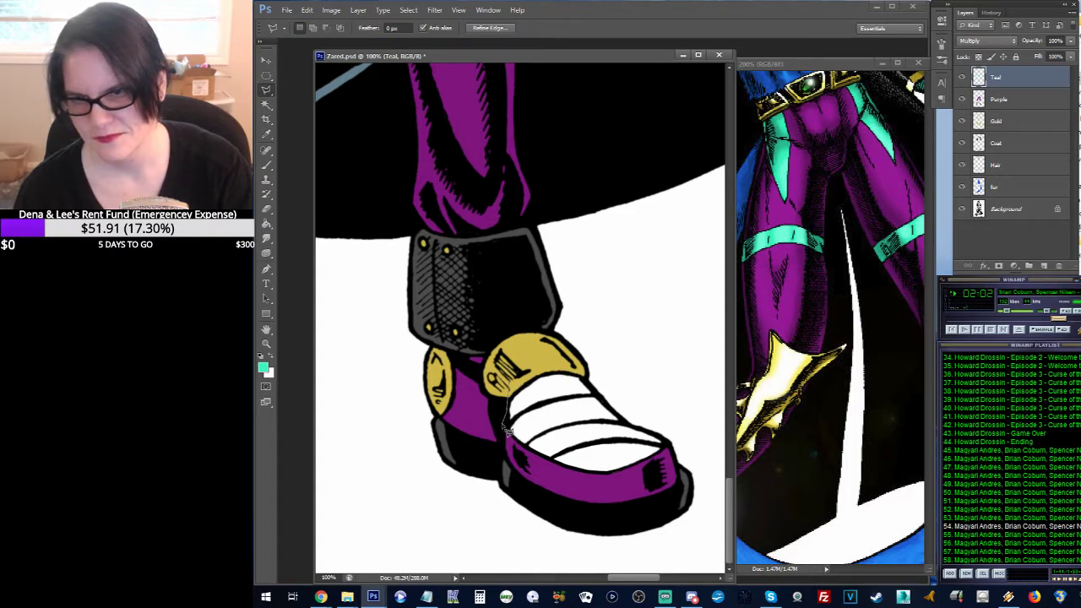
{"action": "left_click", "coordinate": [596, 488]}
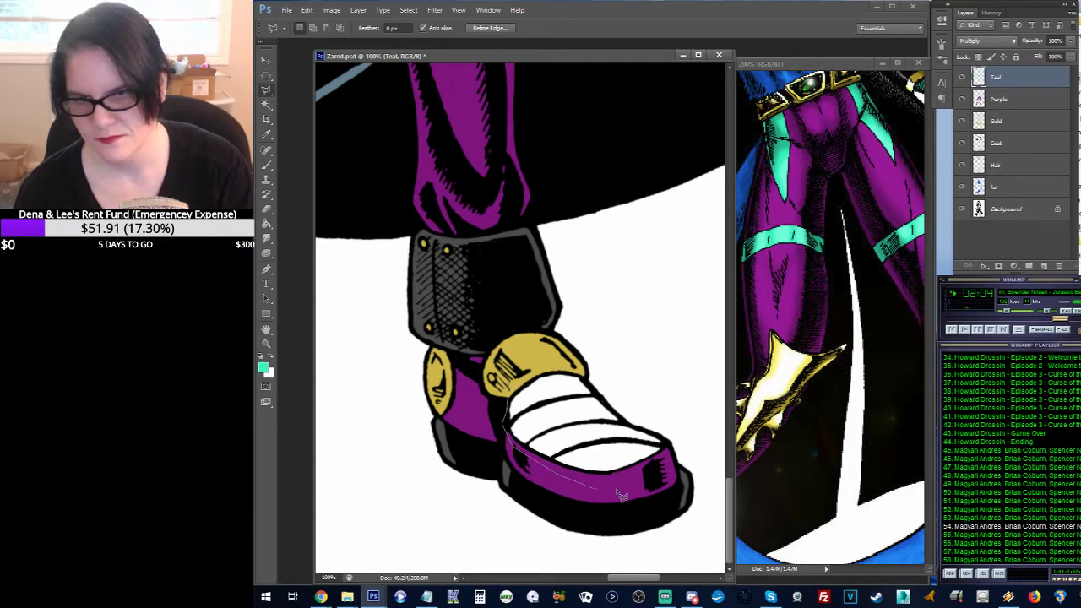
{"action": "left_click", "coordinate": [648, 478]}
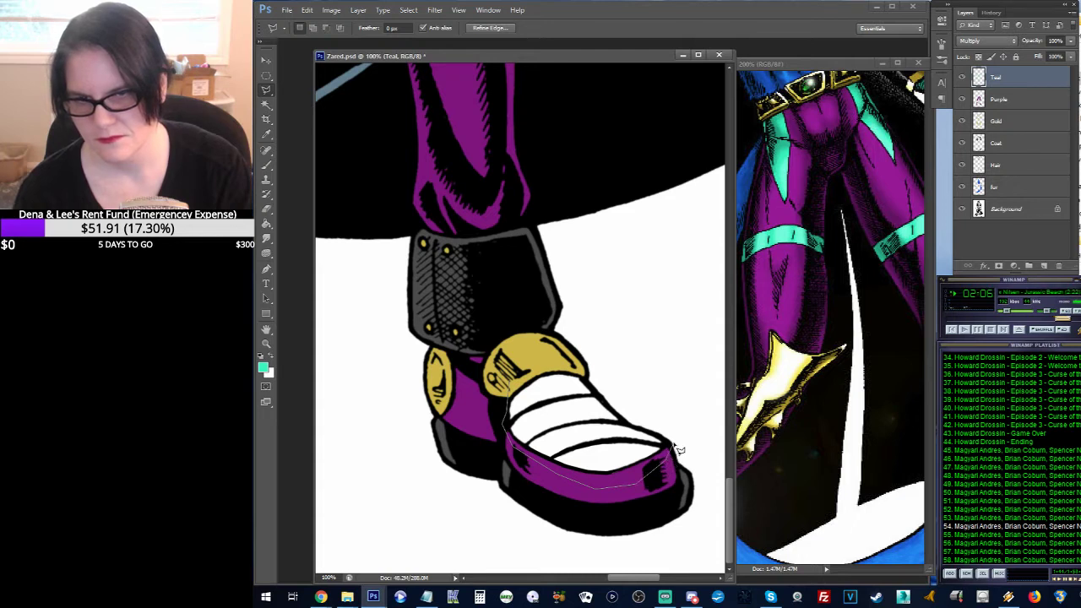
{"action": "left_click", "coordinate": [661, 441]}
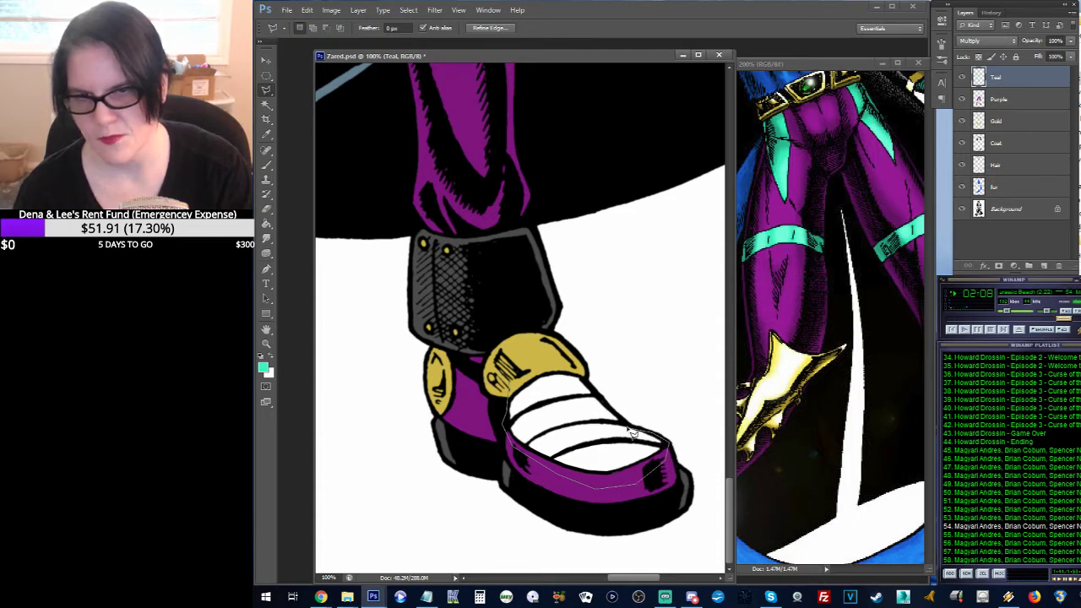
{"action": "left_click", "coordinate": [576, 370]}
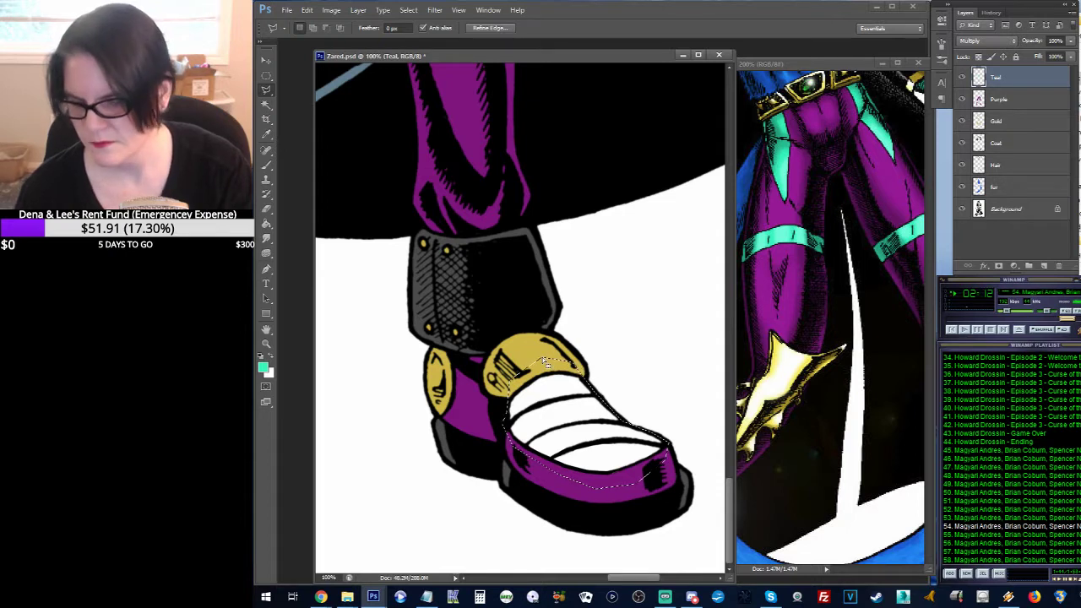
{"action": "double_click", "coordinate": [540, 363]}
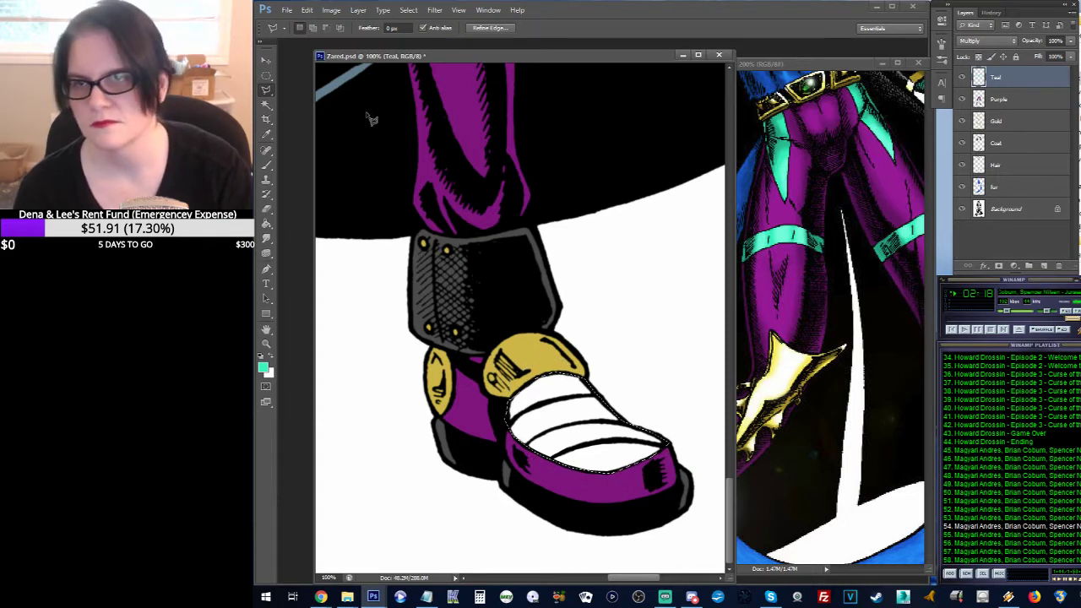
Step: Fill the selected shoe upper on the drawing's right with teal and clear the selection
{"action": "left_click", "coordinate": [266, 224]}
{"action": "left_click", "coordinate": [564, 411]}
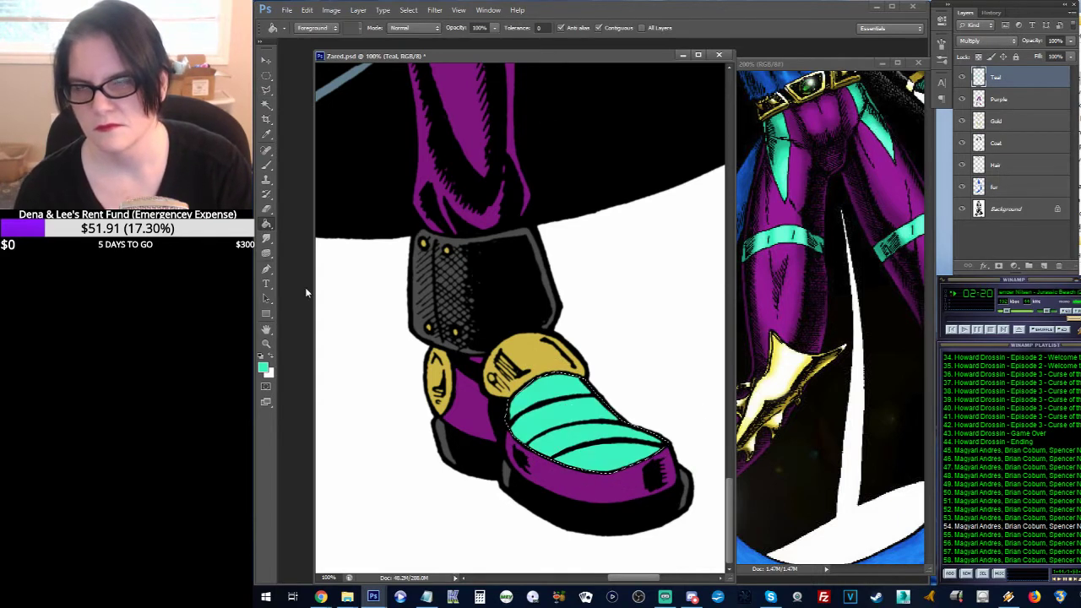
{"action": "key", "text": "ctrl+d"}
{"action": "key", "text": "m"}
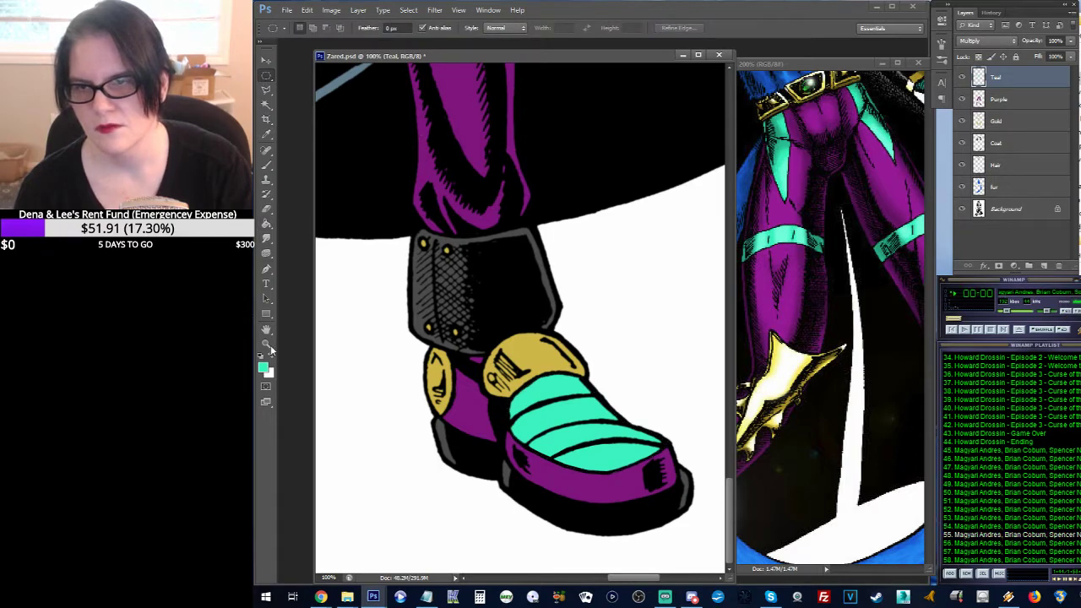
Step: Review the coloured figure from the shoes up to the head and inspect the white round jewel in the belt buckle
{"action": "left_click", "coordinate": [266, 343]}
{"action": "left_click", "coordinate": [581, 234], "text": "alt"}
{"action": "left_click", "coordinate": [579, 238], "text": "alt"}
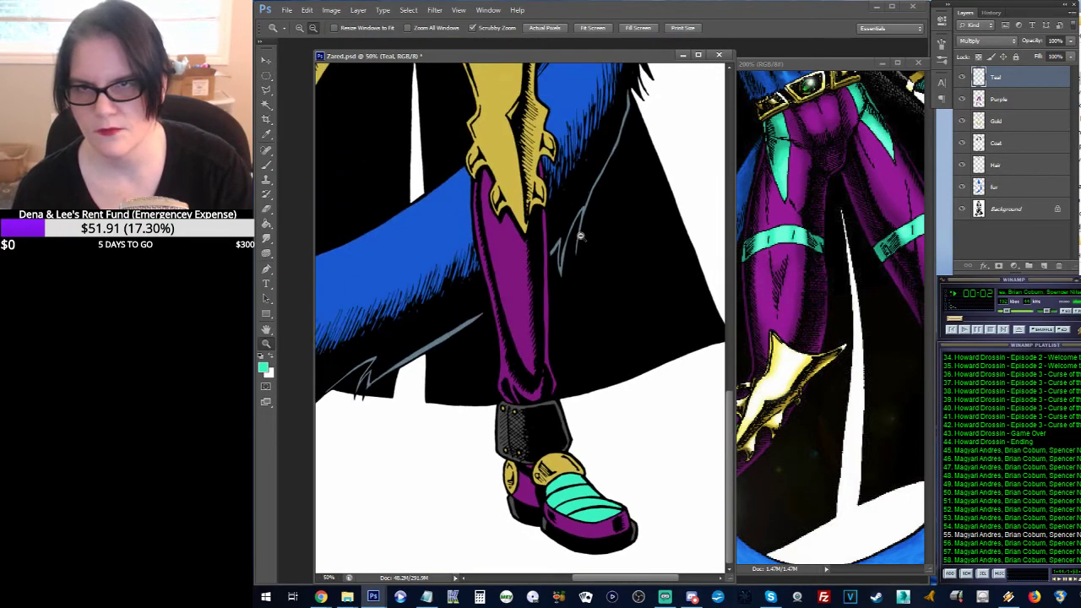
{"action": "left_click", "coordinate": [579, 237], "text": "alt"}
{"action": "left_click", "coordinate": [579, 236], "text": "alt"}
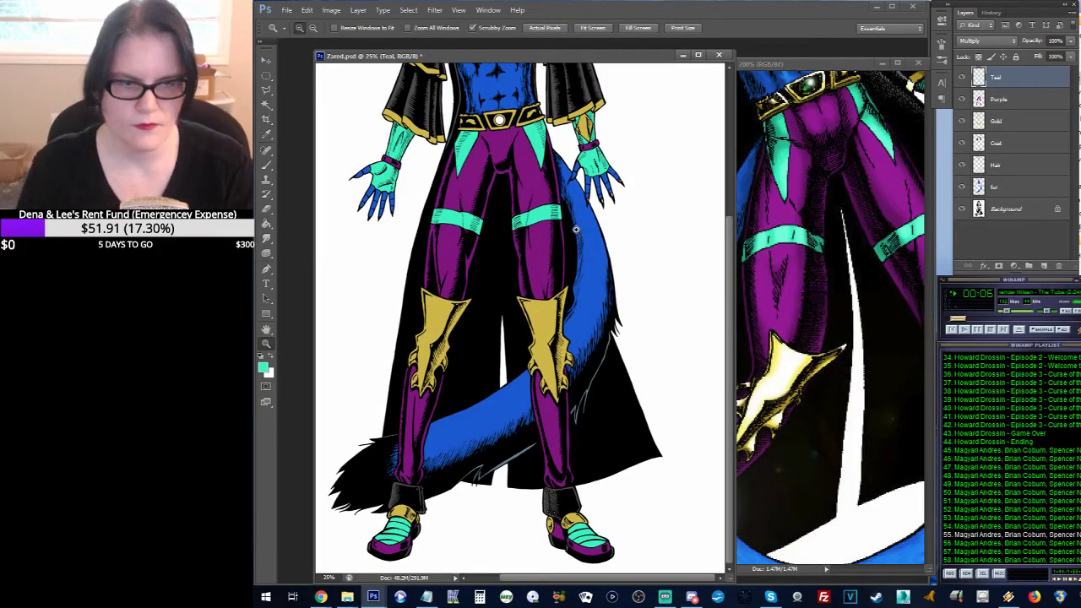
{"action": "left_click_drag", "start_coordinate": [577, 204], "coordinate": [594, 410]}
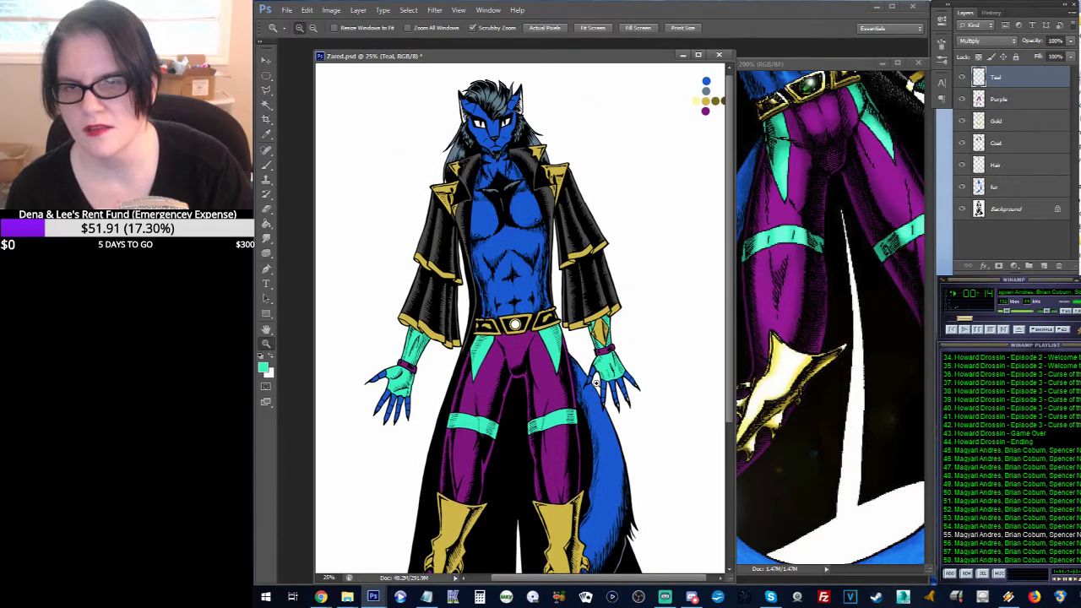
{"action": "left_click", "coordinate": [525, 332]}
{"action": "left_click", "coordinate": [525, 332]}
{"action": "left_click", "coordinate": [524, 332]}
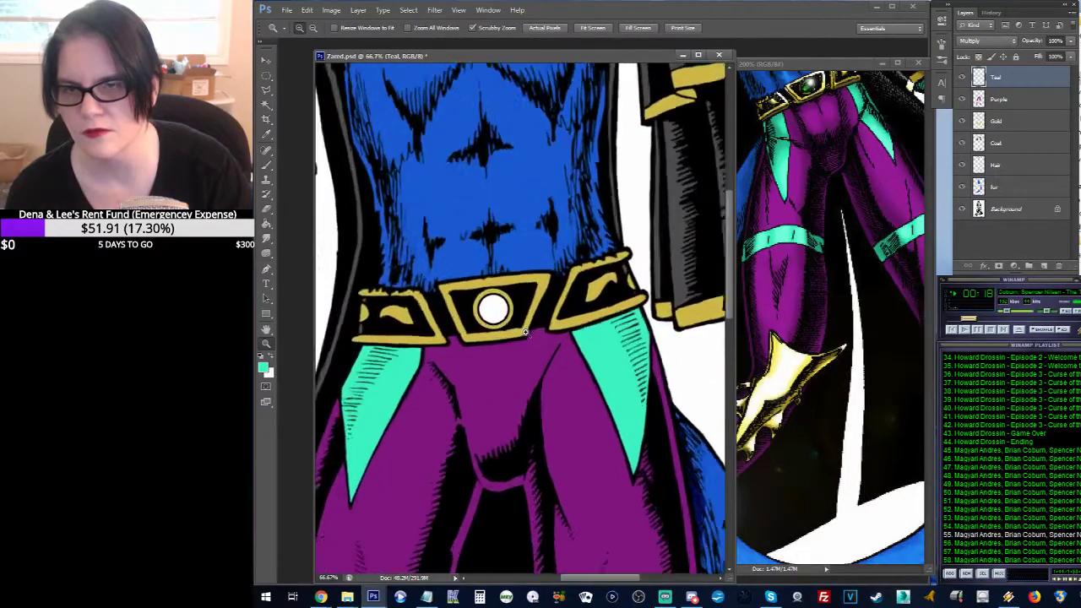
{"action": "left_click", "coordinate": [524, 332]}
{"action": "left_click", "coordinate": [524, 332]}
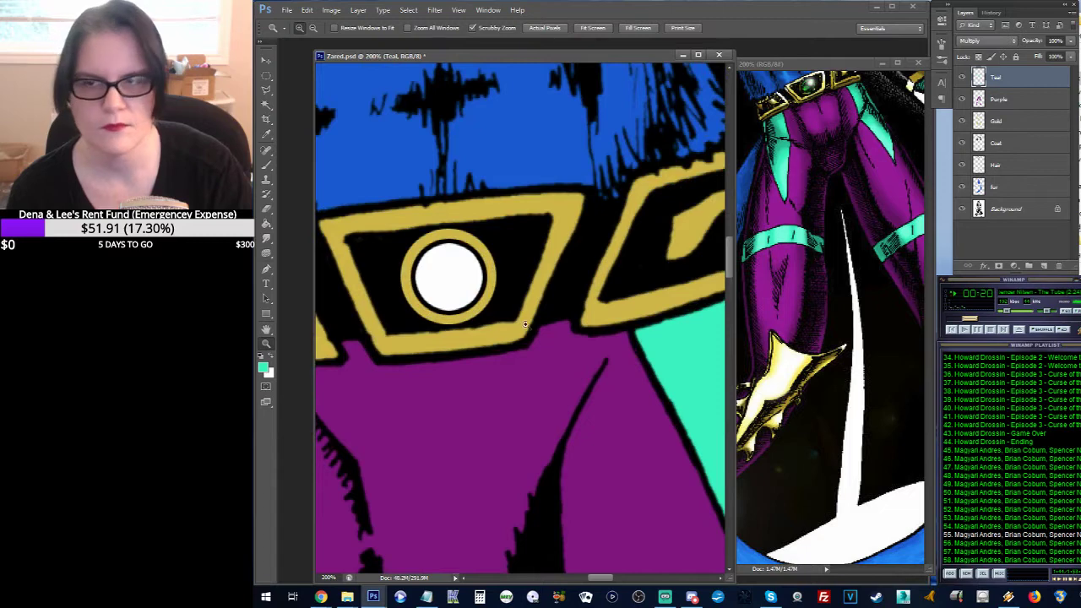
{"action": "left_click_drag", "start_coordinate": [525, 288], "coordinate": [598, 333]}
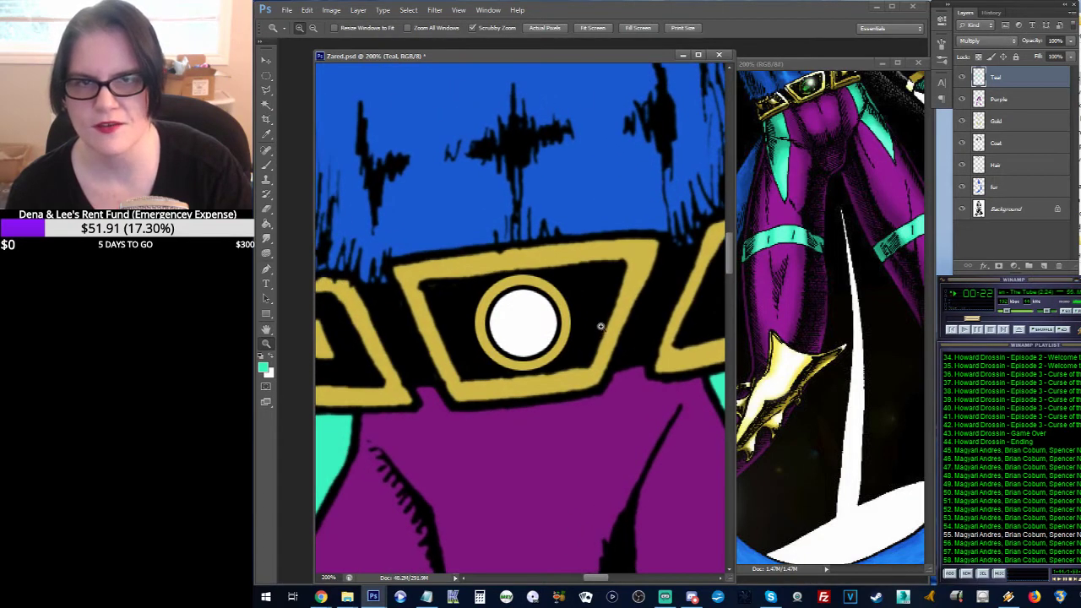
Step: Sample the green of the belt jewel in the Zared1.jpg reference as the foreground colour
{"action": "left_click", "coordinate": [834, 122]}
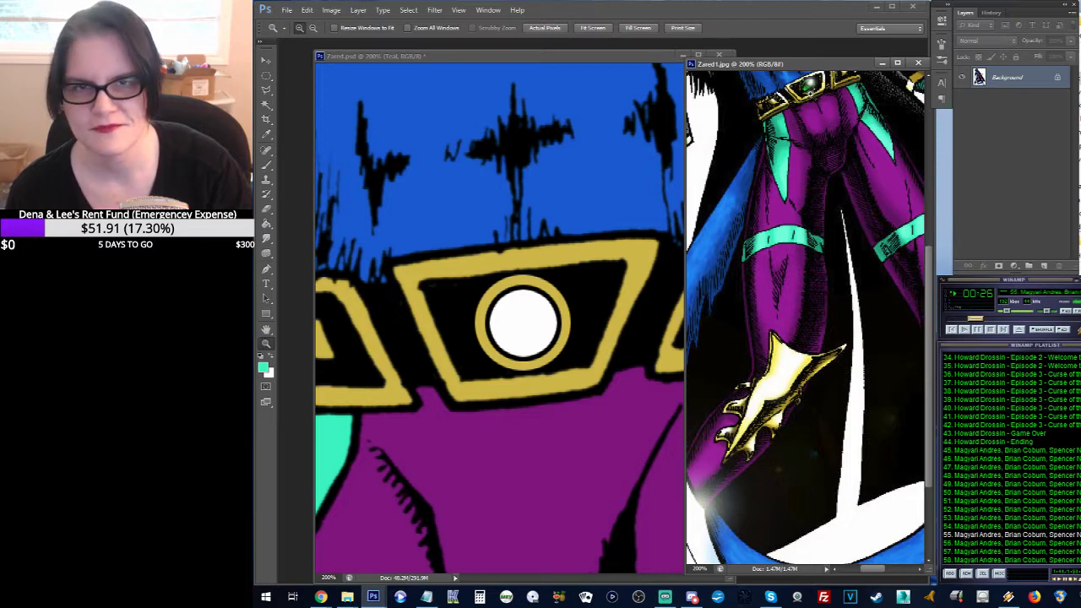
{"action": "left_click", "coordinate": [812, 96]}
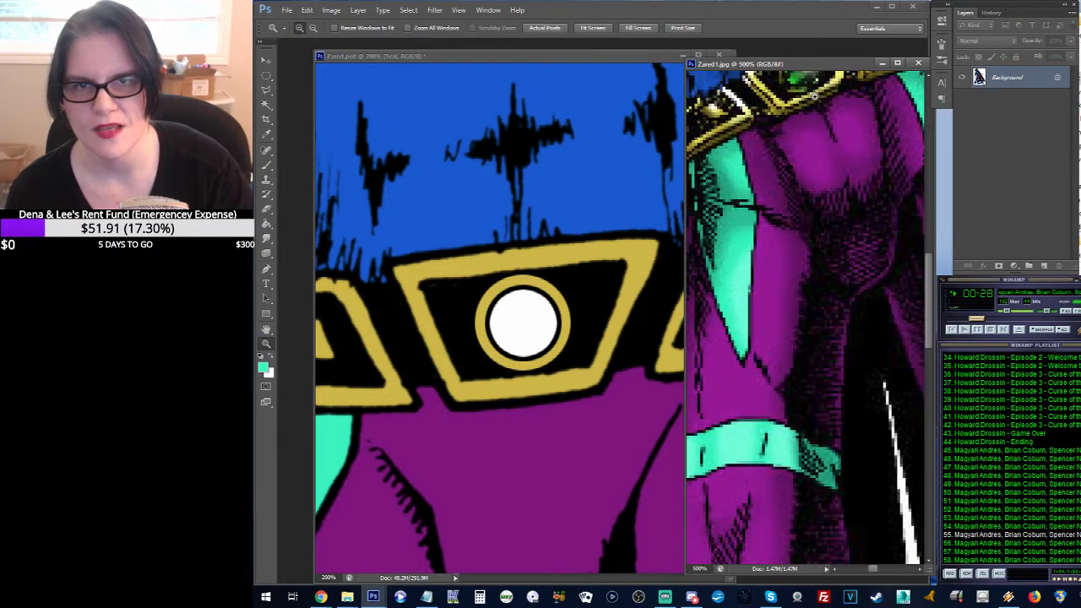
{"action": "left_click", "coordinate": [814, 96]}
{"action": "left_click", "coordinate": [792, 221]}
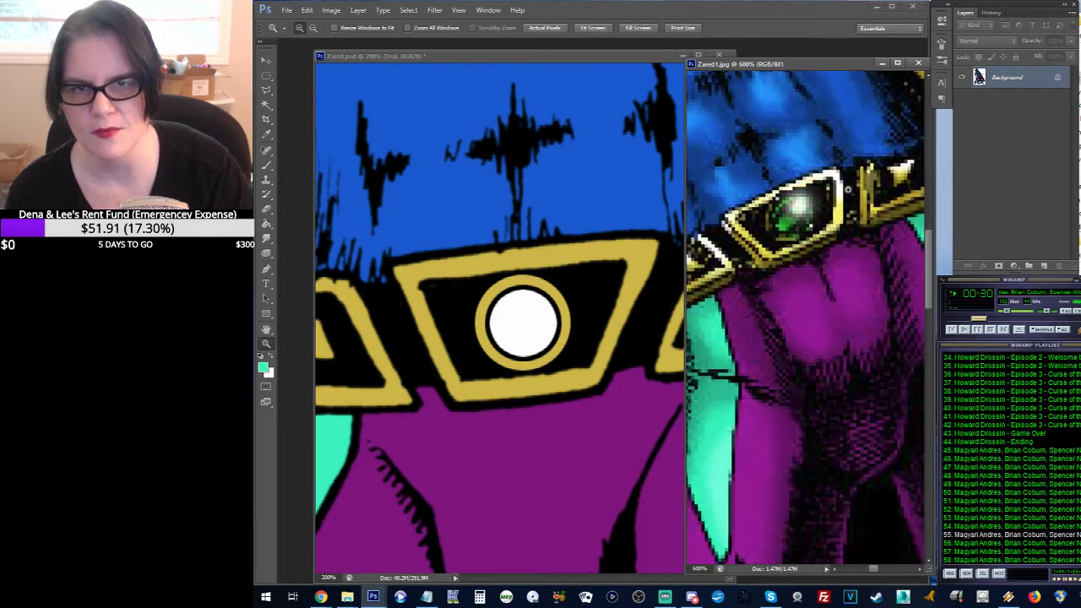
{"action": "left_click", "coordinate": [266, 134]}
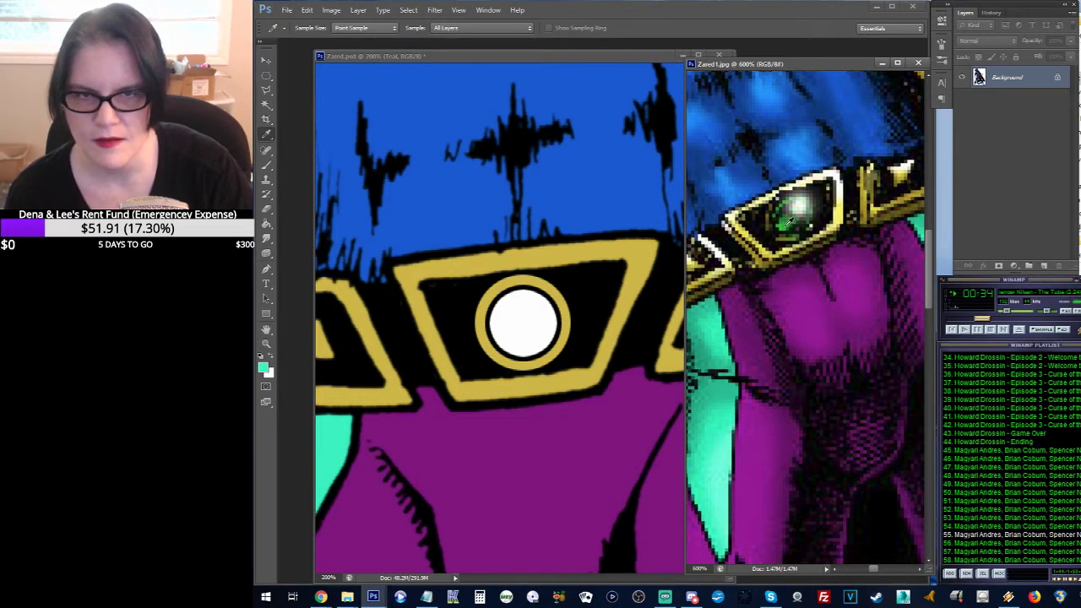
Step: Add a new layer named "green jewel" above the Teal layer in Zared.psd
{"action": "left_click", "coordinate": [596, 56]}
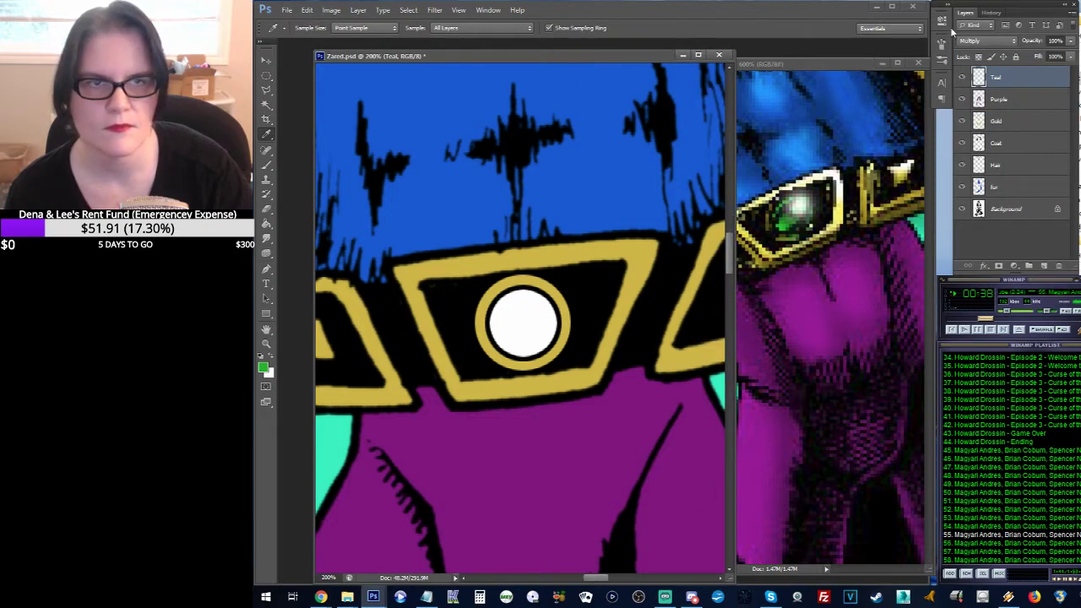
{"action": "left_click", "coordinate": [358, 10]}
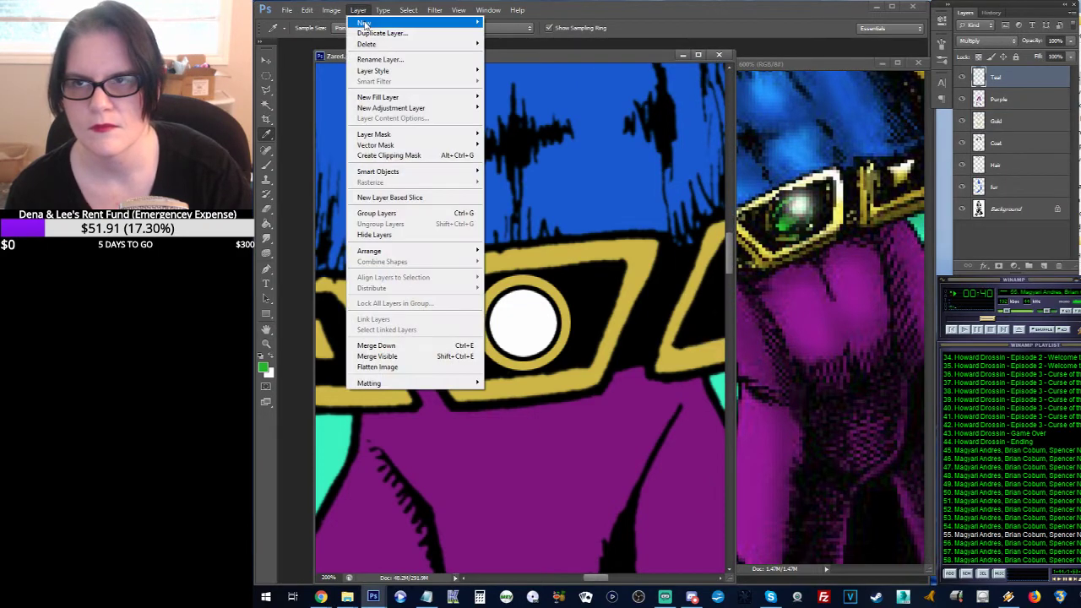
{"action": "mouse_move", "coordinate": [371, 20]}
{"action": "left_click", "coordinate": [528, 23]}
{"action": "type", "text": "green jewel"}
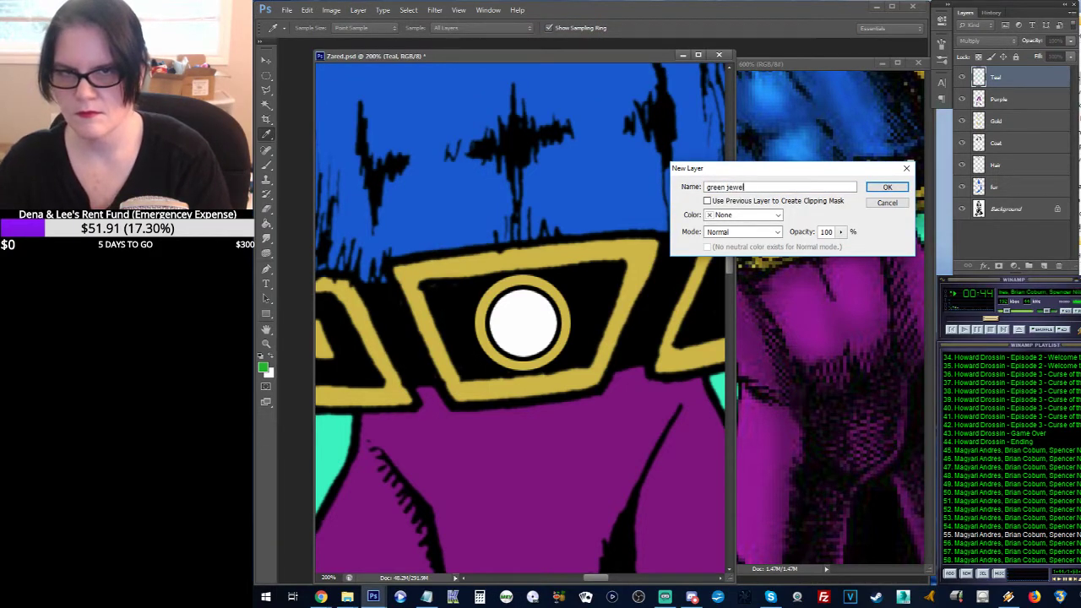
{"action": "key", "text": "Return"}
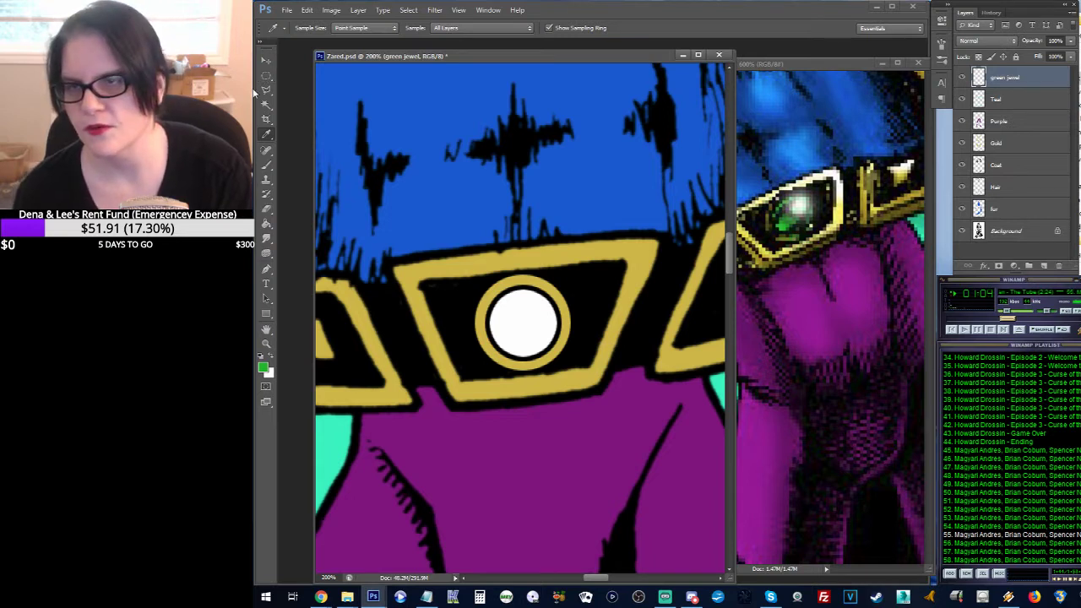
Step: Select the white round jewel in the belt buckle with an elliptical selection and fill it with the sampled green
{"action": "left_click", "coordinate": [266, 76]}
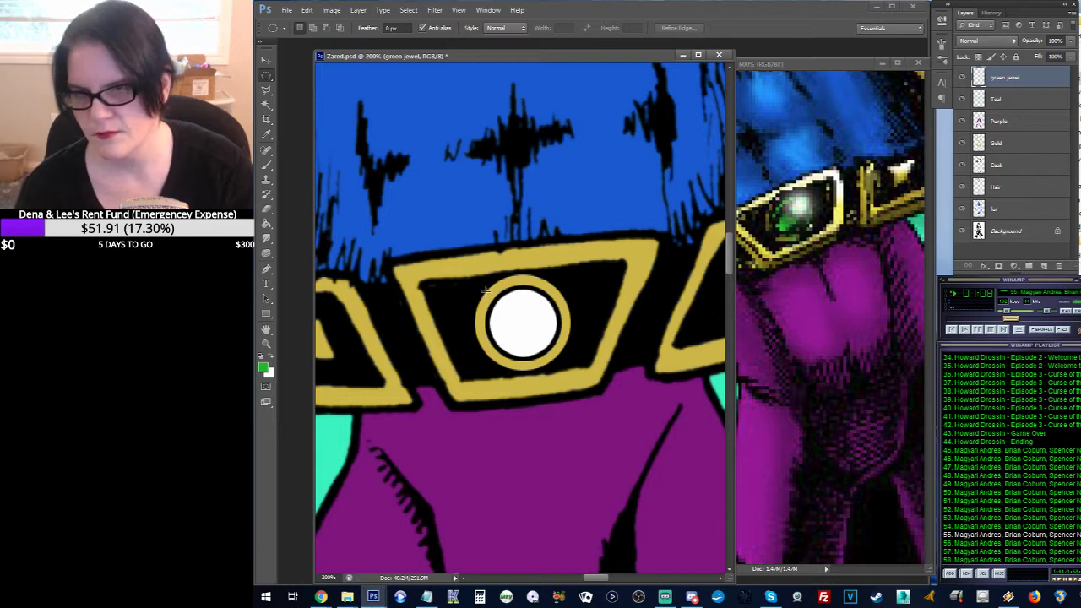
{"action": "left_click_drag", "start_coordinate": [485, 289], "coordinate": [596, 369]}
{"action": "left_click_drag", "start_coordinate": [530, 348], "coordinate": [527, 335]}
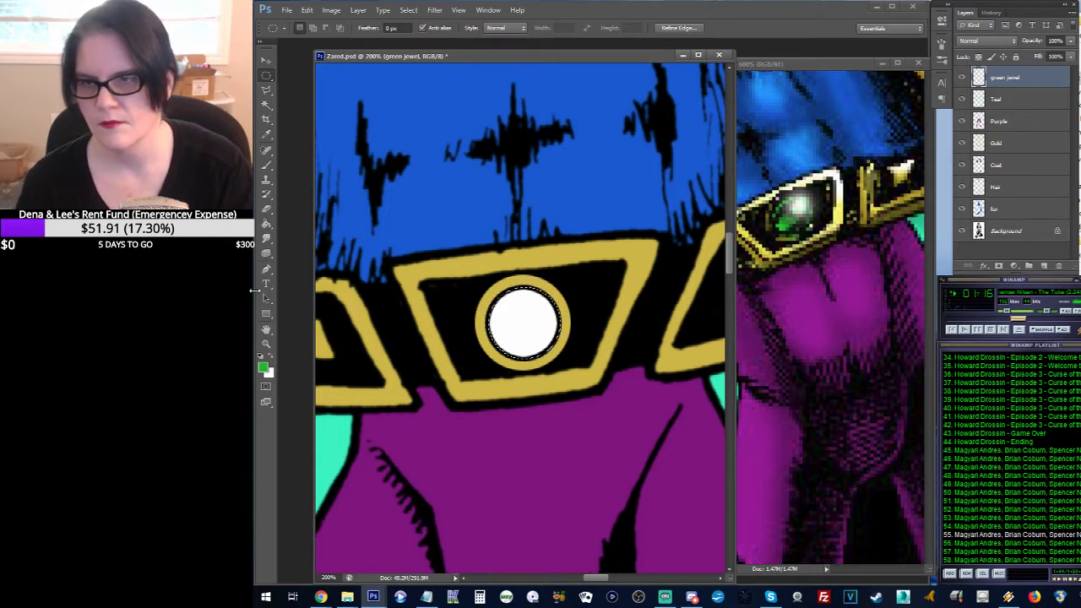
{"action": "left_click", "coordinate": [266, 223]}
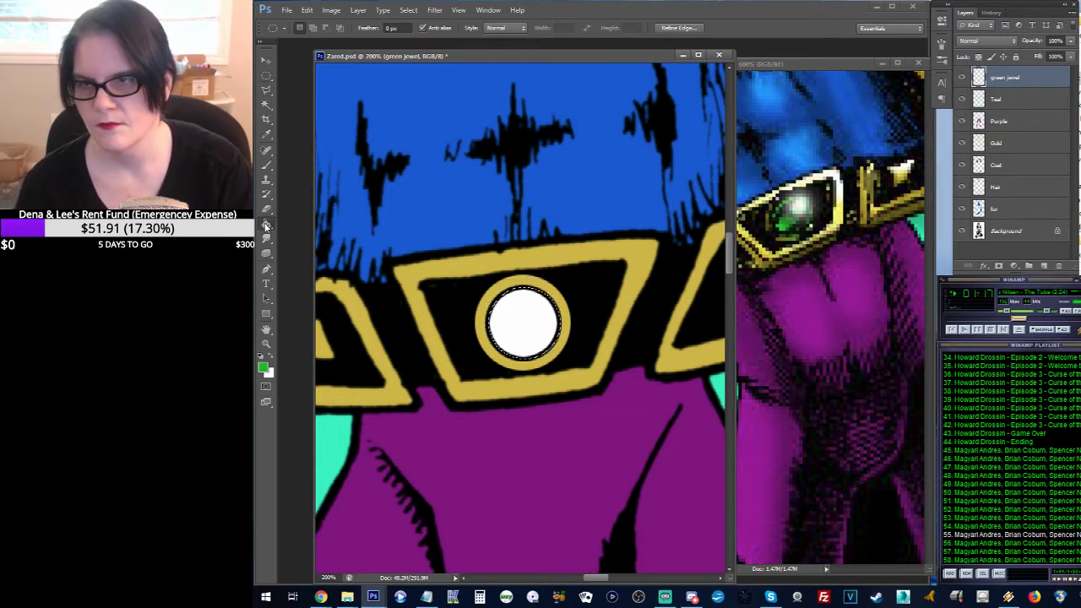
{"action": "left_click", "coordinate": [515, 317]}
Step: Set the green jewel layer's blend mode to Multiply and clear the selection
{"action": "left_click", "coordinate": [1013, 40]}
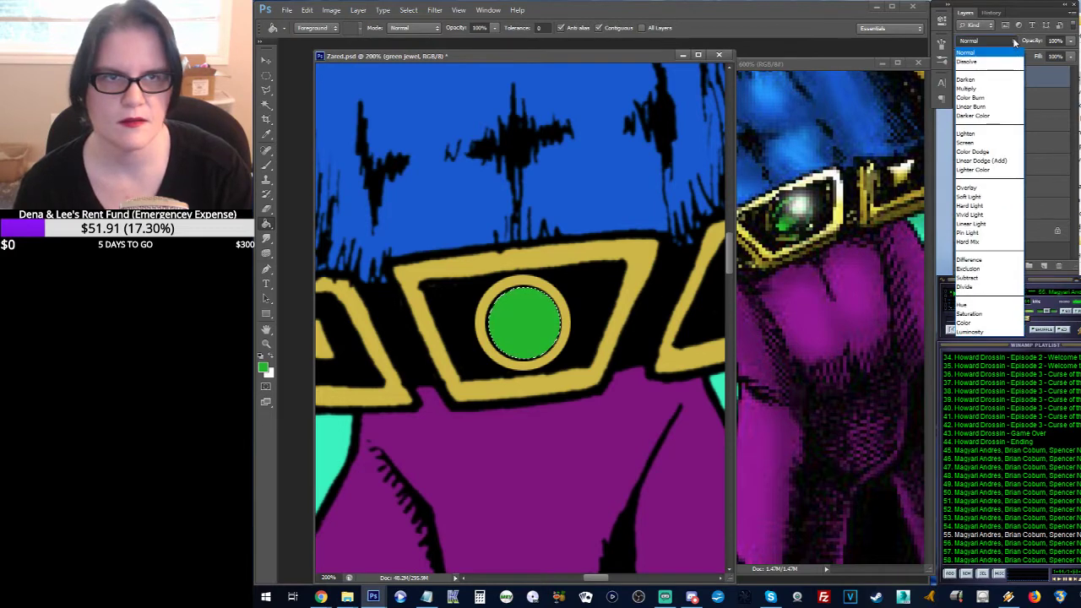
{"action": "left_click", "coordinate": [979, 89]}
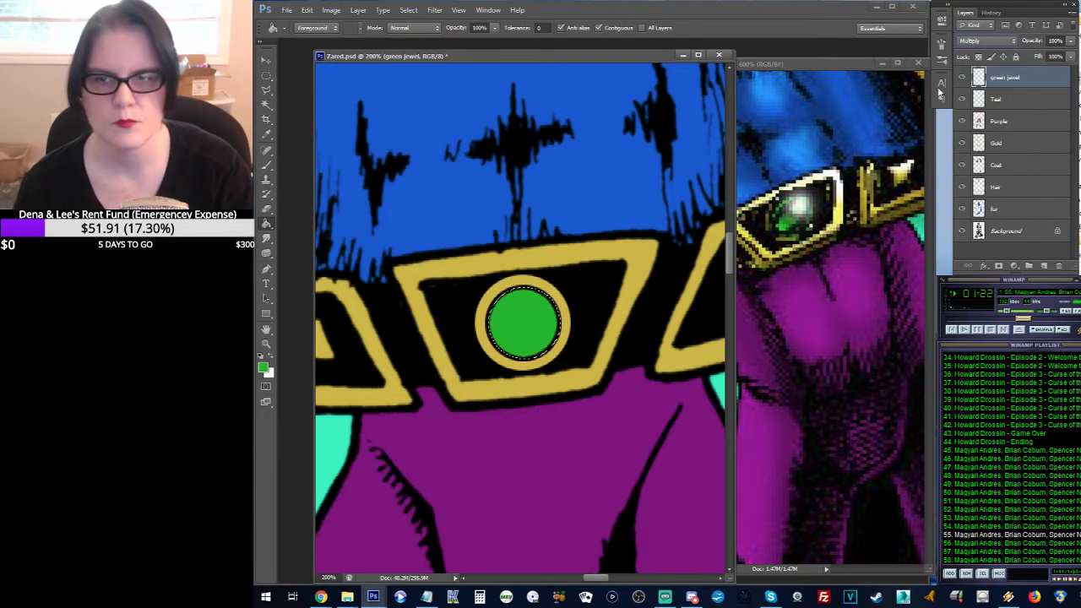
{"action": "left_click", "coordinate": [267, 77]}
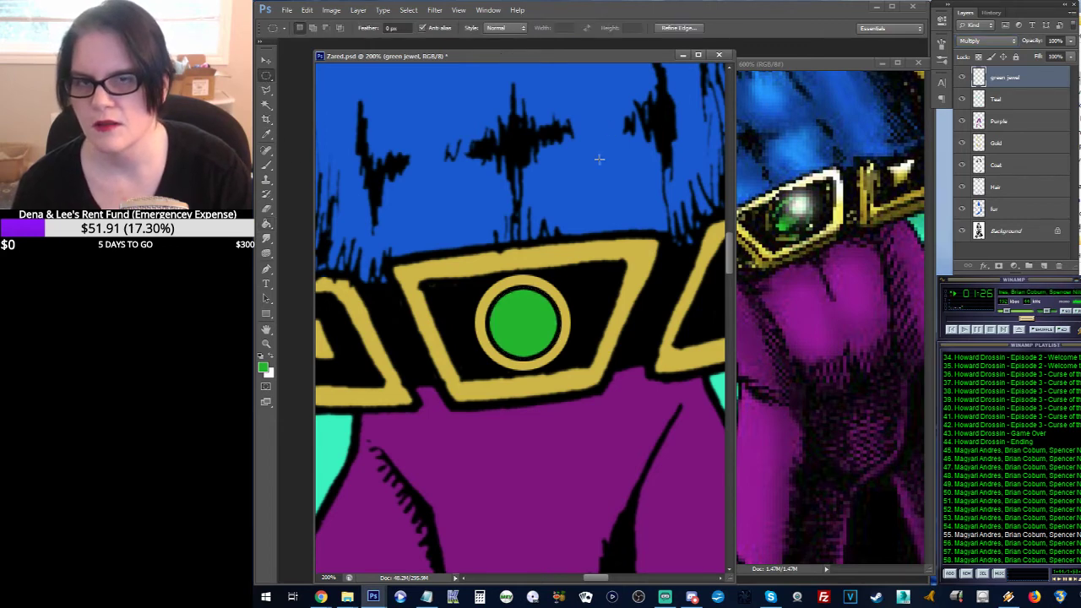
Step: Paint a round green swatch below the purple one in the colour palette beside the figure, using a size 60 brush
{"action": "left_click_drag", "start_coordinate": [598, 157], "coordinate": [671, 200]}
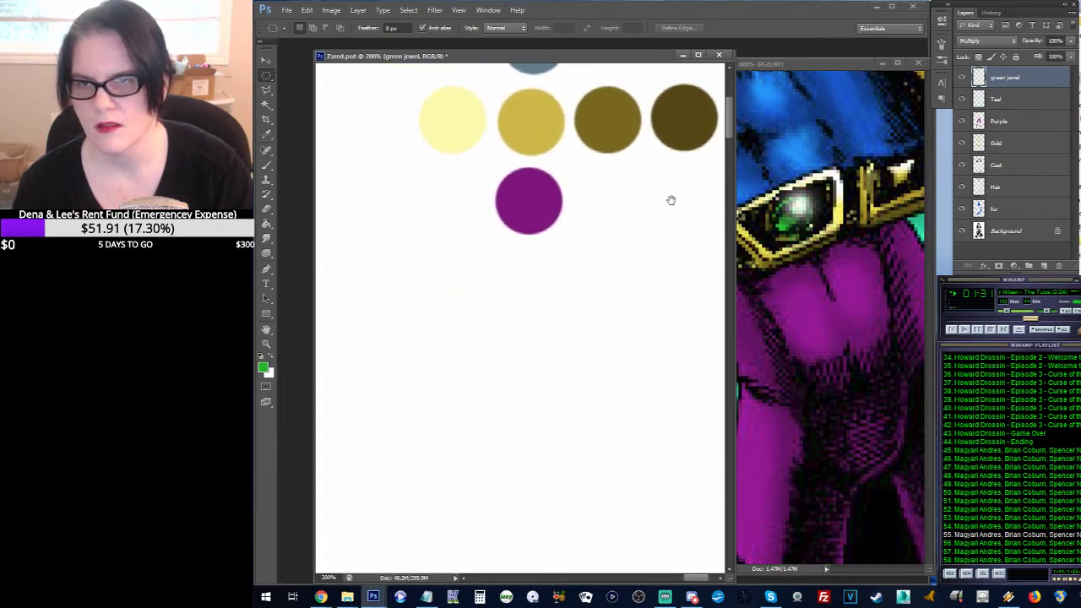
{"action": "left_click", "coordinate": [267, 166]}
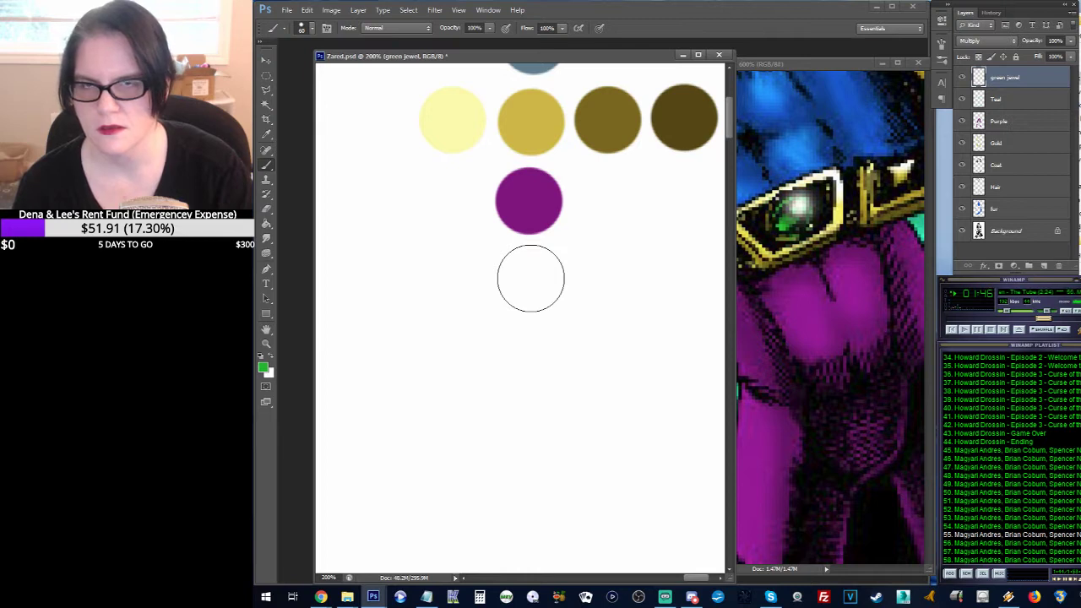
{"action": "left_click", "coordinate": [530, 278]}
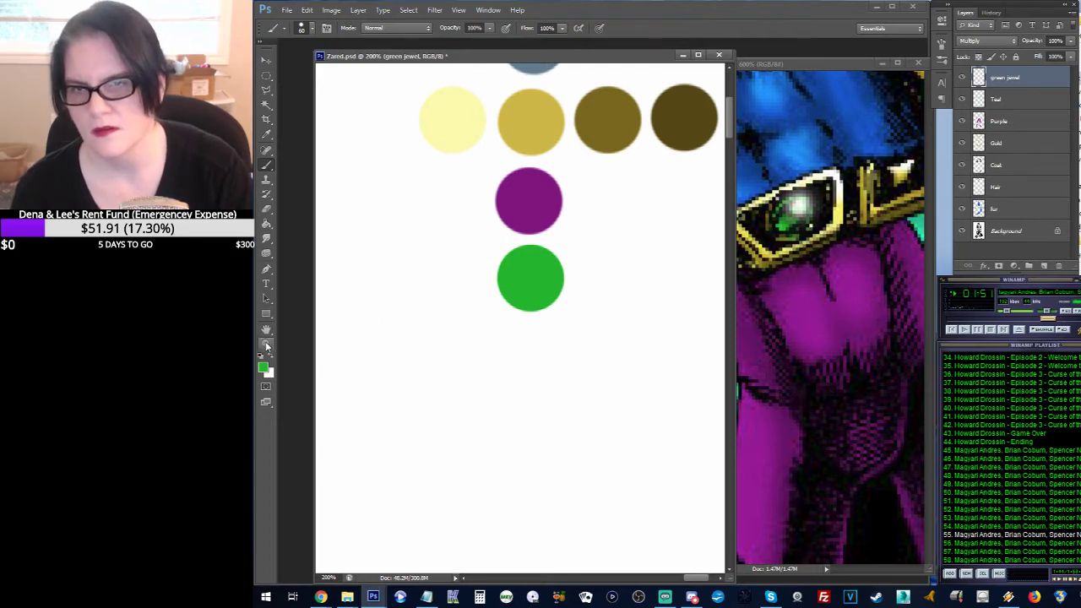
Step: Sample the yellow of the eye in the Zared1.jpg reference as the foreground colour
{"action": "left_click", "coordinate": [266, 344]}
{"action": "left_click", "coordinate": [516, 265], "text": "alt"}
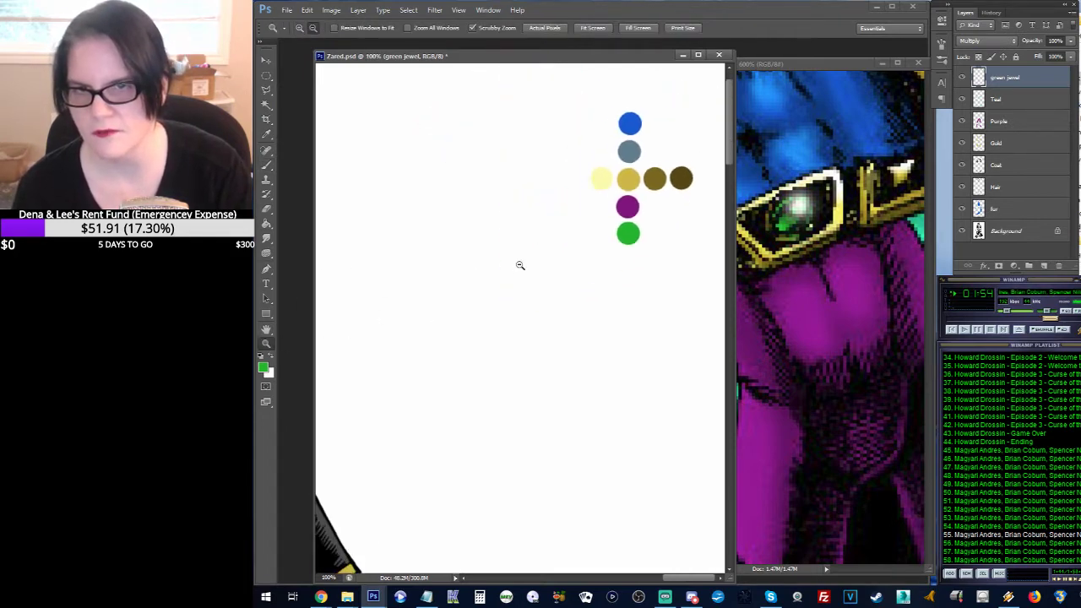
{"action": "left_click_drag", "start_coordinate": [519, 265], "coordinate": [547, 402]}
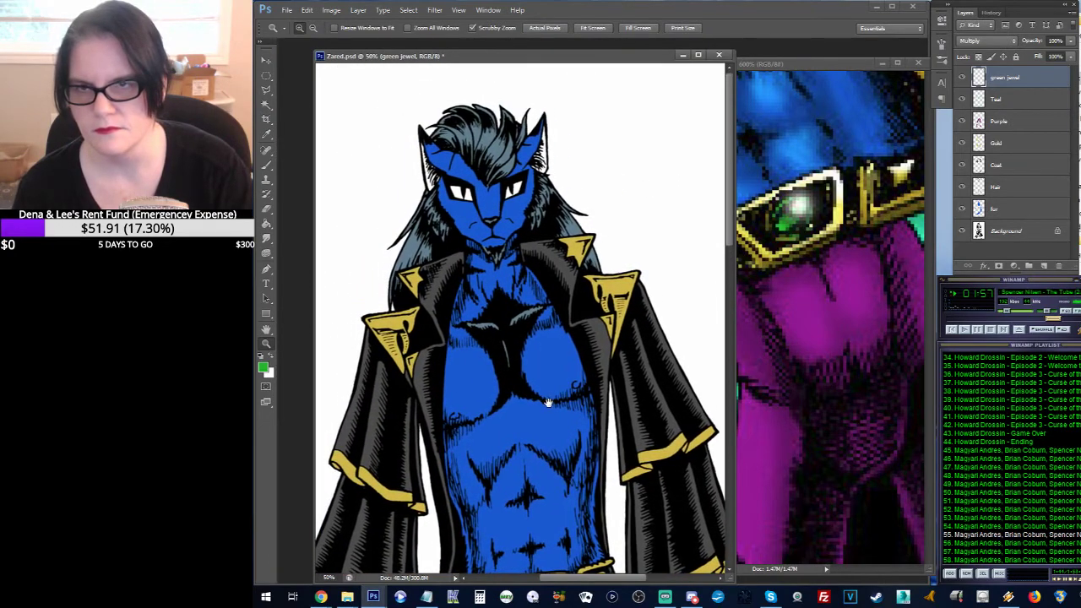
{"action": "left_click", "coordinate": [501, 209]}
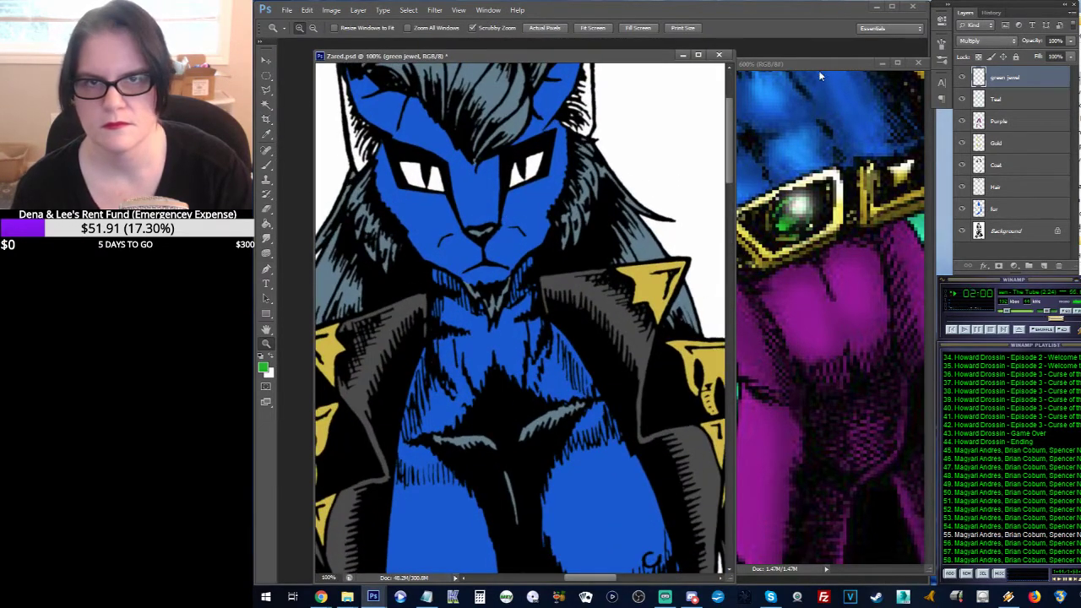
{"action": "left_click", "coordinate": [823, 63]}
{"action": "mouse_move", "coordinate": [817, 129]}
{"action": "left_mouse_down"}
{"action": "mouse_move", "coordinate": [814, 272]}
{"action": "mouse_move", "coordinate": [830, 283]}
{"action": "mouse_move", "coordinate": [831, 347]}
{"action": "left_mouse_up"}
{"action": "left_click_drag", "start_coordinate": [768, 247], "coordinate": [790, 410]}
{"action": "left_click_drag", "start_coordinate": [782, 269], "coordinate": [796, 339]}
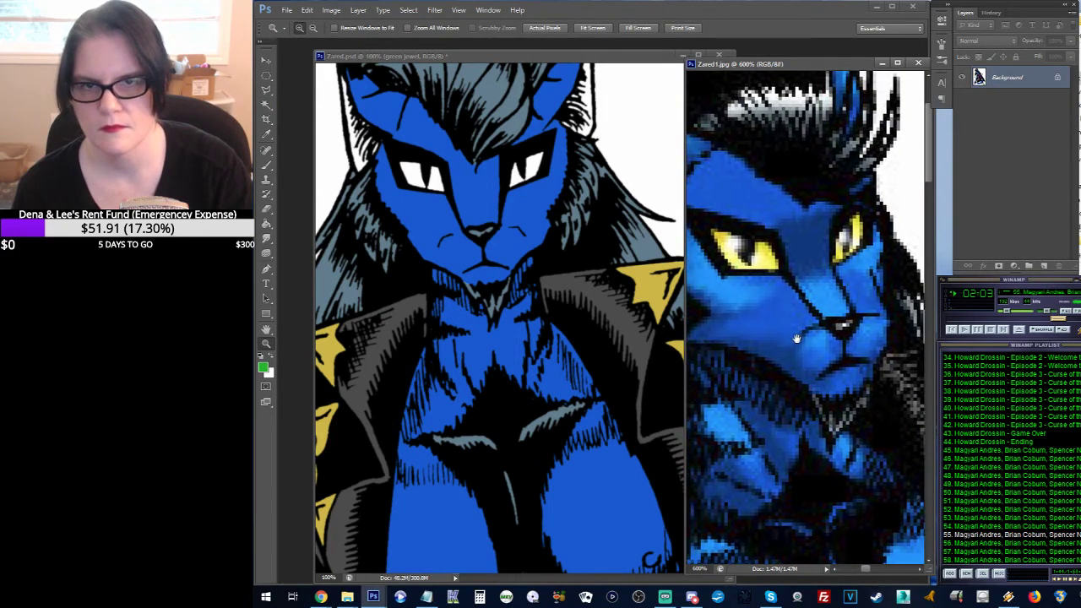
{"action": "left_click", "coordinate": [267, 135]}
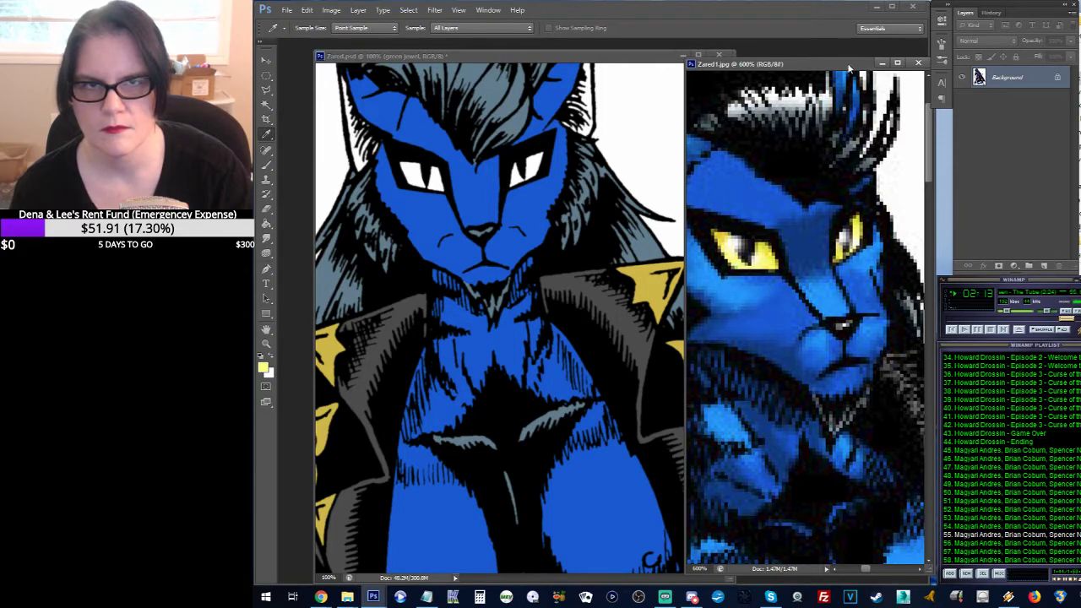
{"action": "mouse_move", "coordinate": [849, 69]}
{"action": "left_mouse_down"}
{"action": "mouse_move", "coordinate": [848, 122]}
{"action": "mouse_move", "coordinate": [843, 63]}
{"action": "left_mouse_up"}
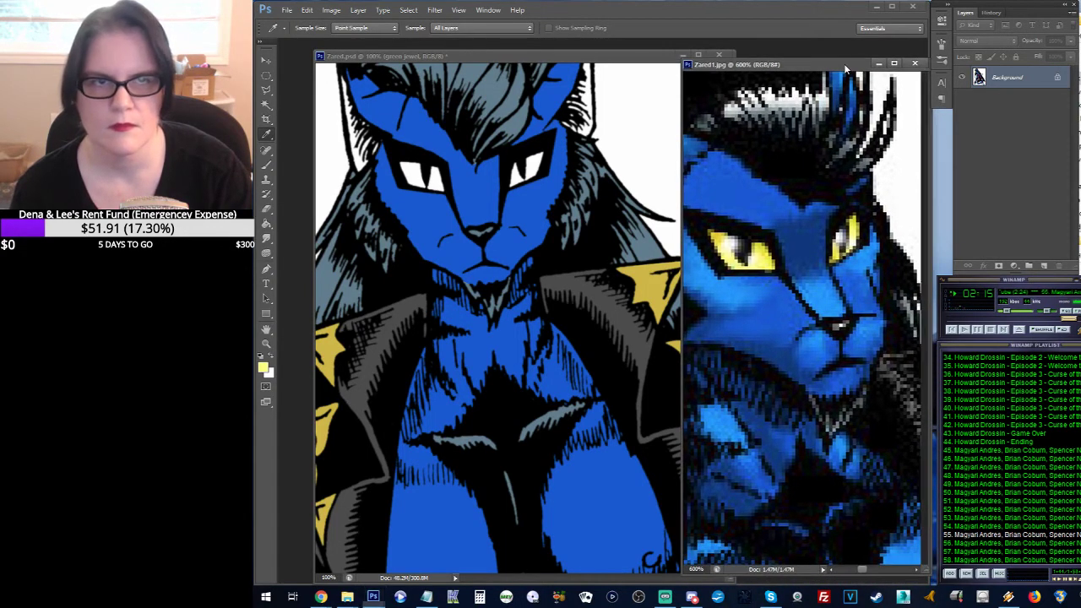
Step: Add a new layer named "eyes" above the green jewel layer in Zared.psd
{"action": "key", "text": "ctrl+Tab"}
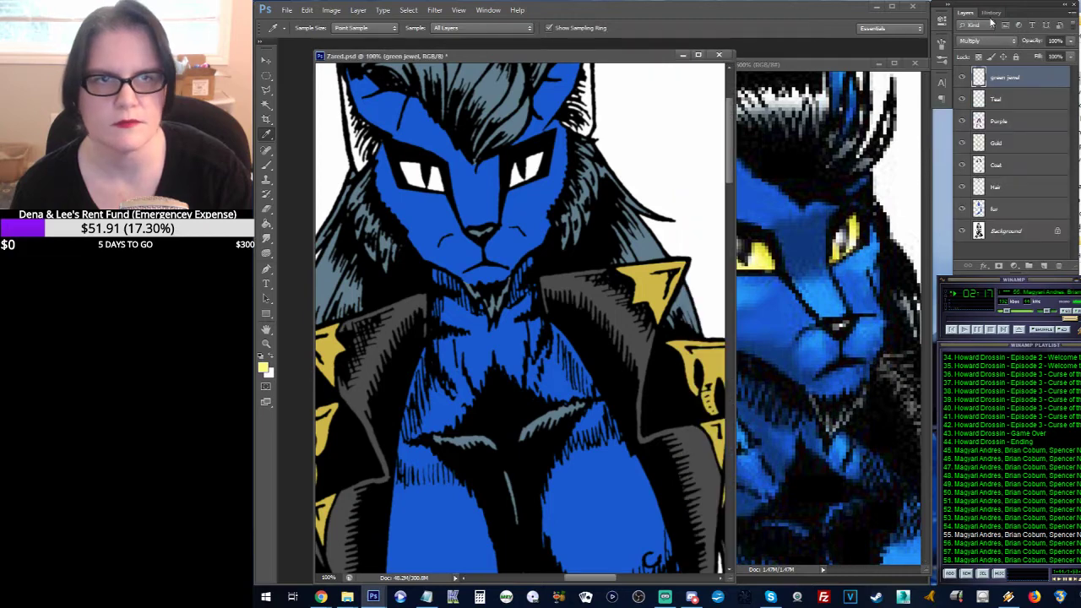
{"action": "left_click", "coordinate": [357, 10]}
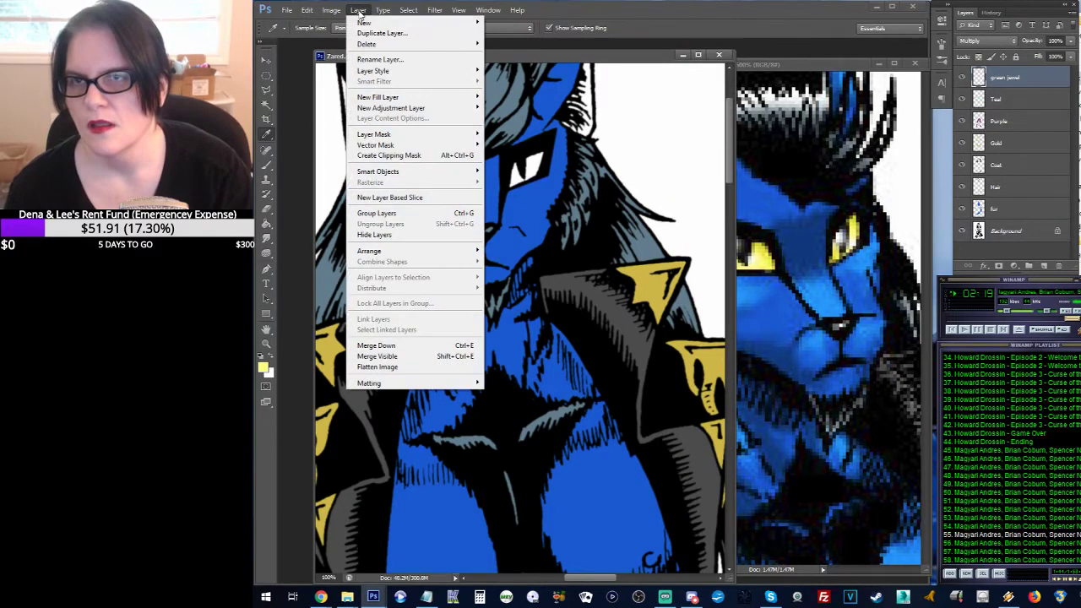
{"action": "mouse_move", "coordinate": [364, 24]}
{"action": "left_click", "coordinate": [499, 21]}
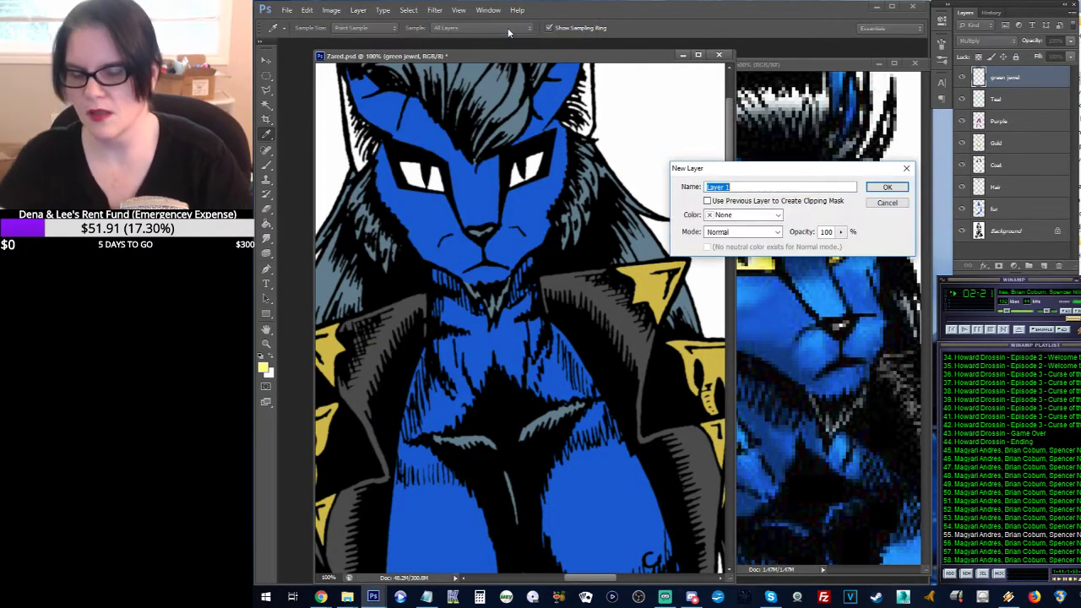
{"action": "type", "text": "e"}
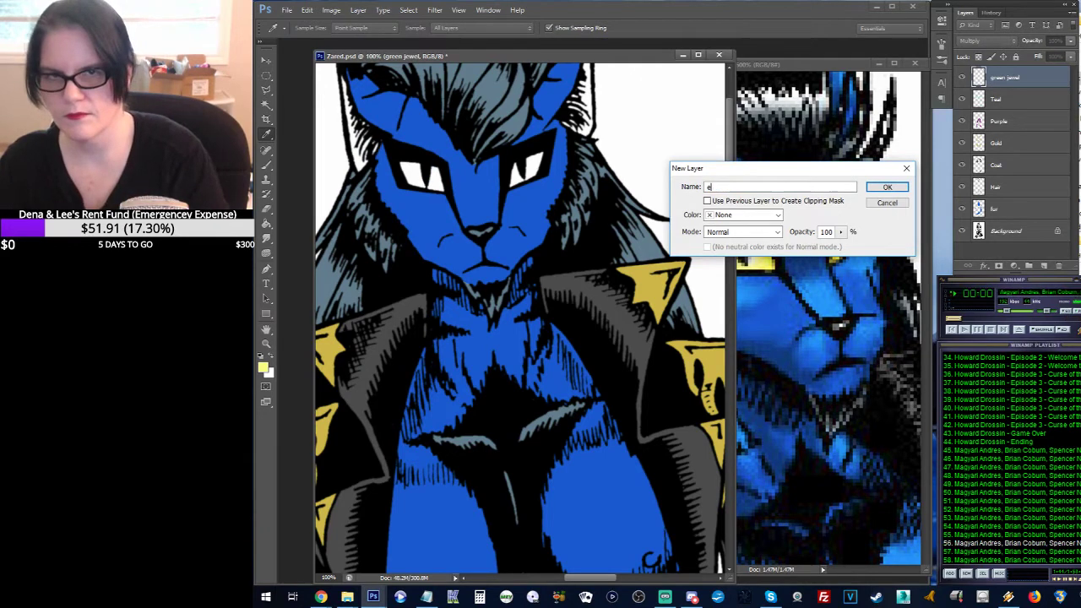
{"action": "type", "text": "yes"}
{"action": "key", "text": "Return"}
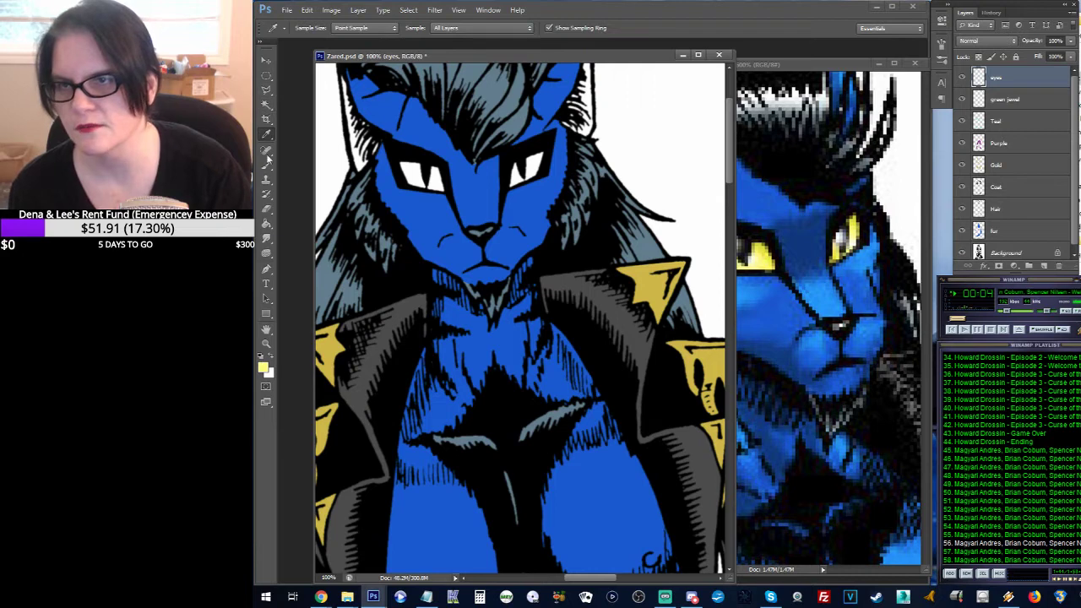
Step: Select both eye openings with the Polygonal Lasso, excluding the areas covered by the fur layer
{"action": "left_click", "coordinate": [265, 344]}
{"action": "left_click", "coordinate": [468, 212]}
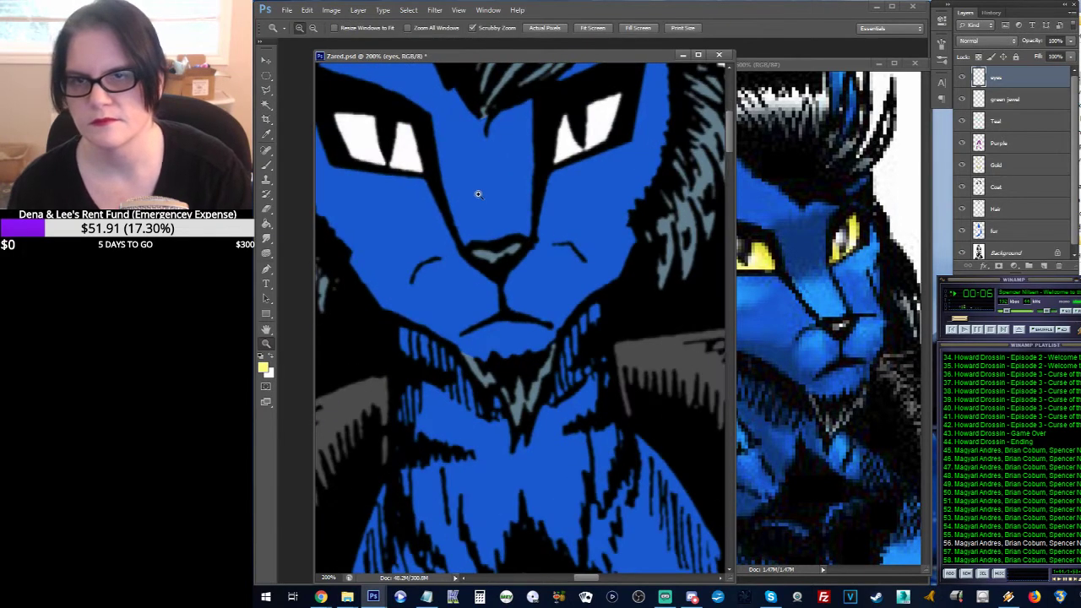
{"action": "left_click_drag", "start_coordinate": [519, 153], "coordinate": [549, 233]}
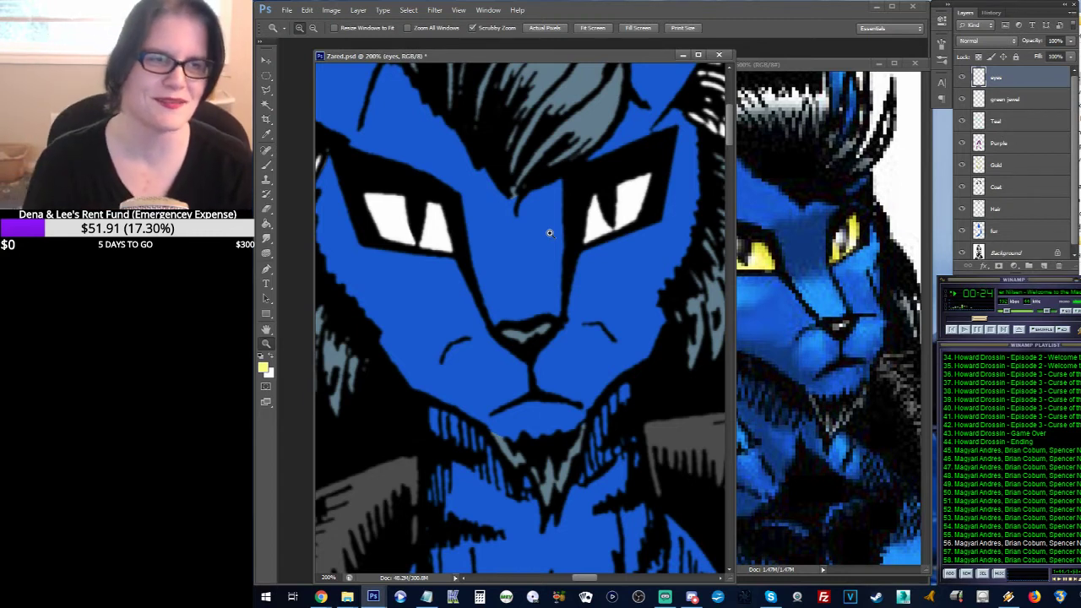
{"action": "left_click", "coordinate": [265, 91]}
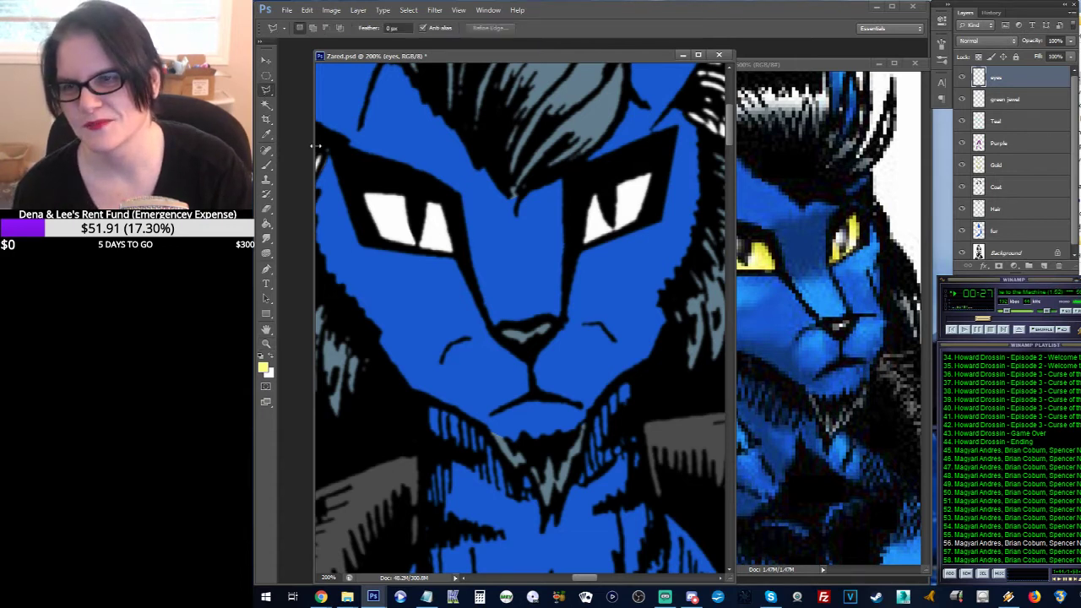
{"action": "left_click", "coordinate": [337, 193]}
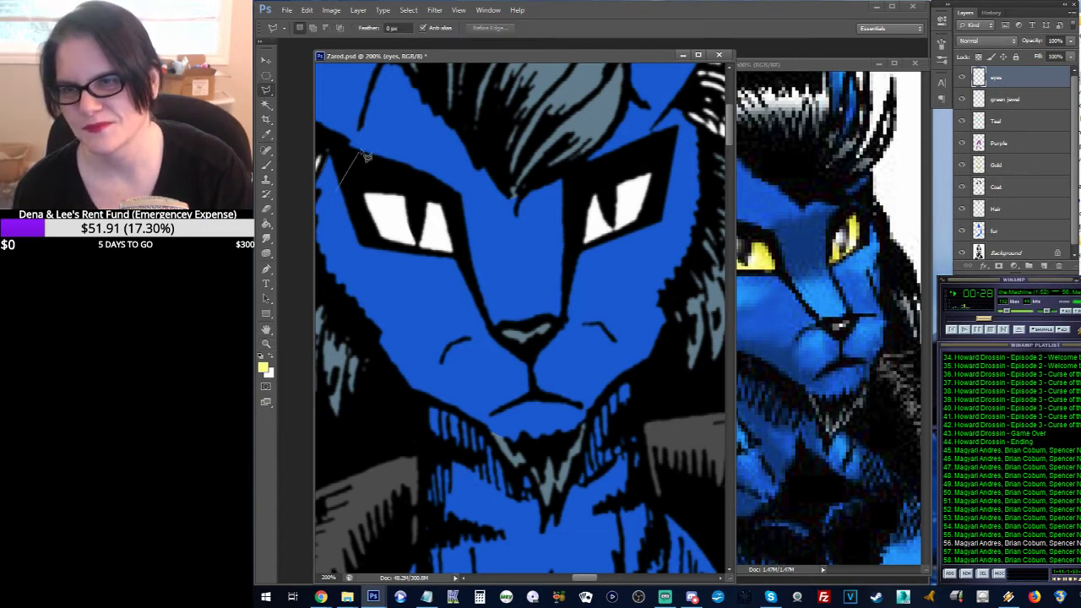
{"action": "left_click", "coordinate": [515, 222]}
{"action": "left_click", "coordinate": [622, 152]}
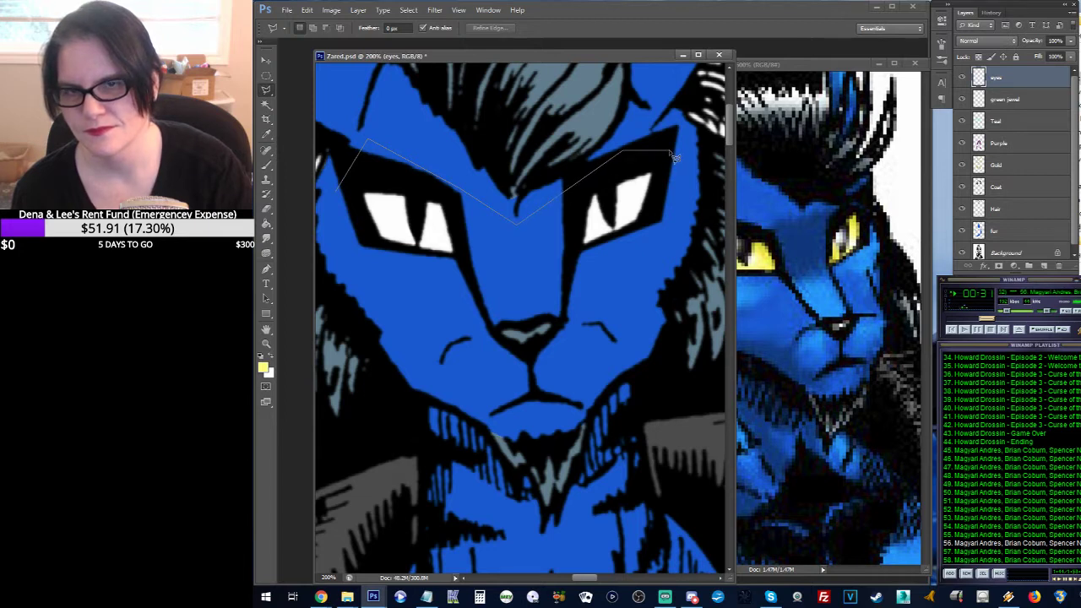
{"action": "left_click", "coordinate": [664, 227]}
{"action": "left_click", "coordinate": [607, 261]}
{"action": "double_click", "coordinate": [365, 269]}
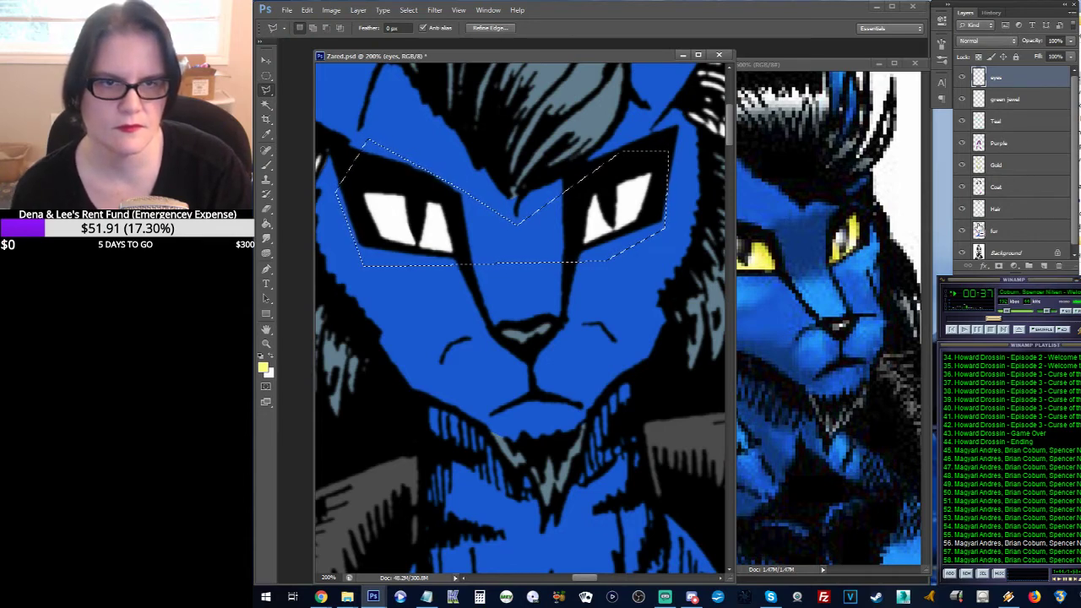
{"action": "key", "text": "ctrl+shift+i"}
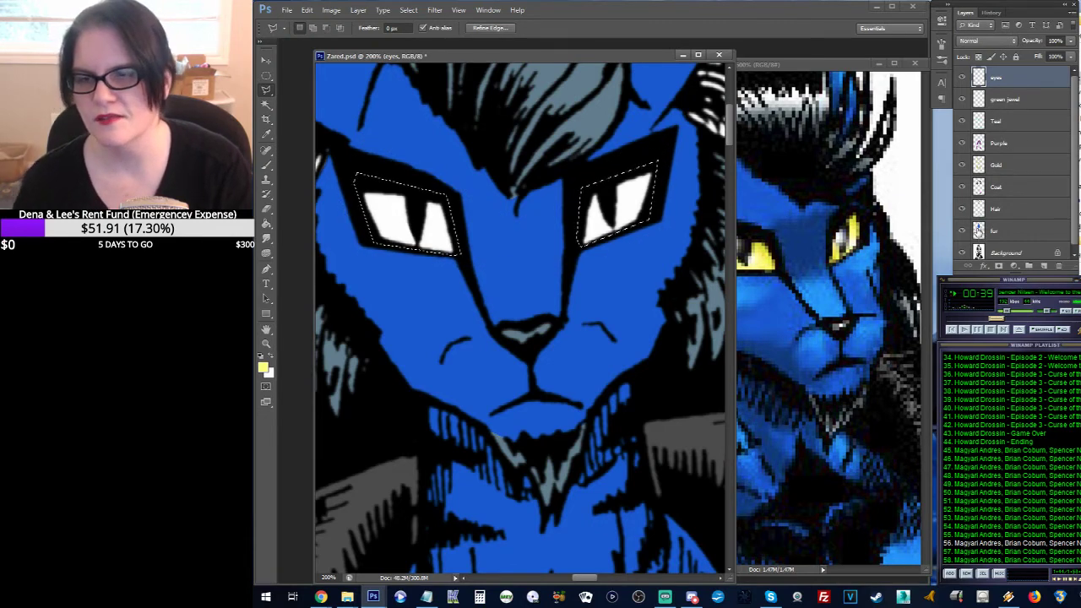
Step: Fill the selected eye shapes on the eyes layer with the sampled yellow
{"action": "left_click", "coordinate": [266, 225]}
{"action": "key", "text": "alt+BackSpace"}
{"action": "key", "text": "ctrl+d"}
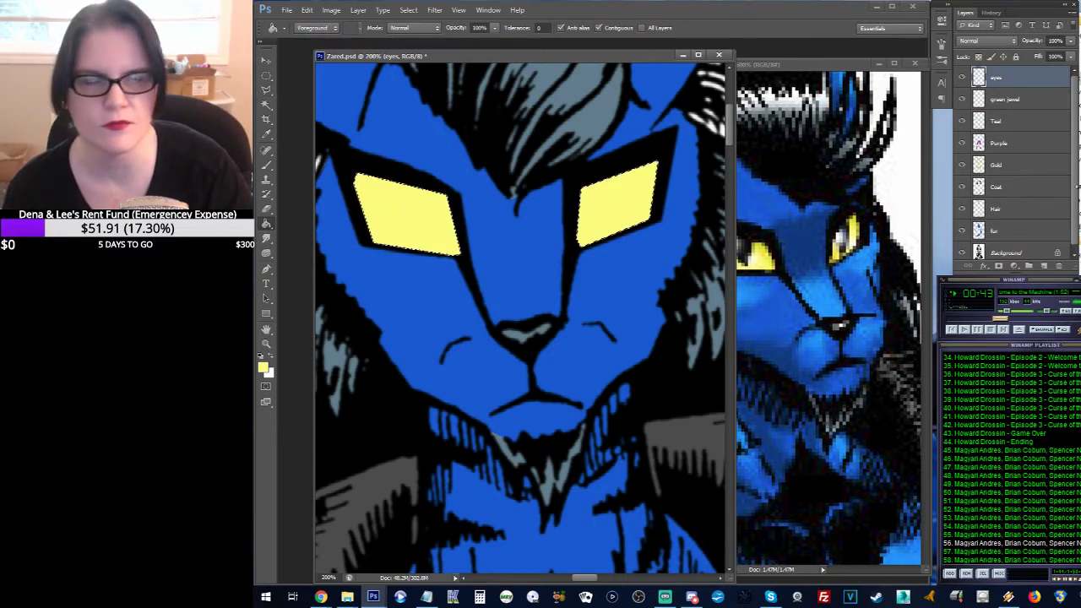
Step: Set the eyes layer's blend mode to Multiply and clear the selection
{"action": "left_click", "coordinate": [1014, 41]}
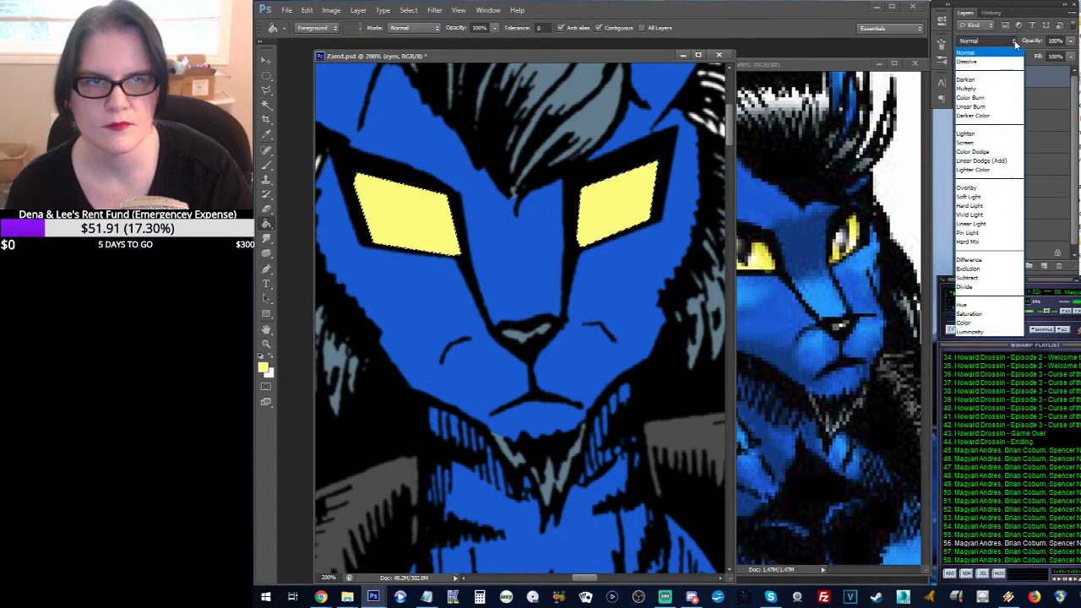
{"action": "left_click", "coordinate": [967, 89]}
{"action": "key", "text": "ctrl+shift+d"}
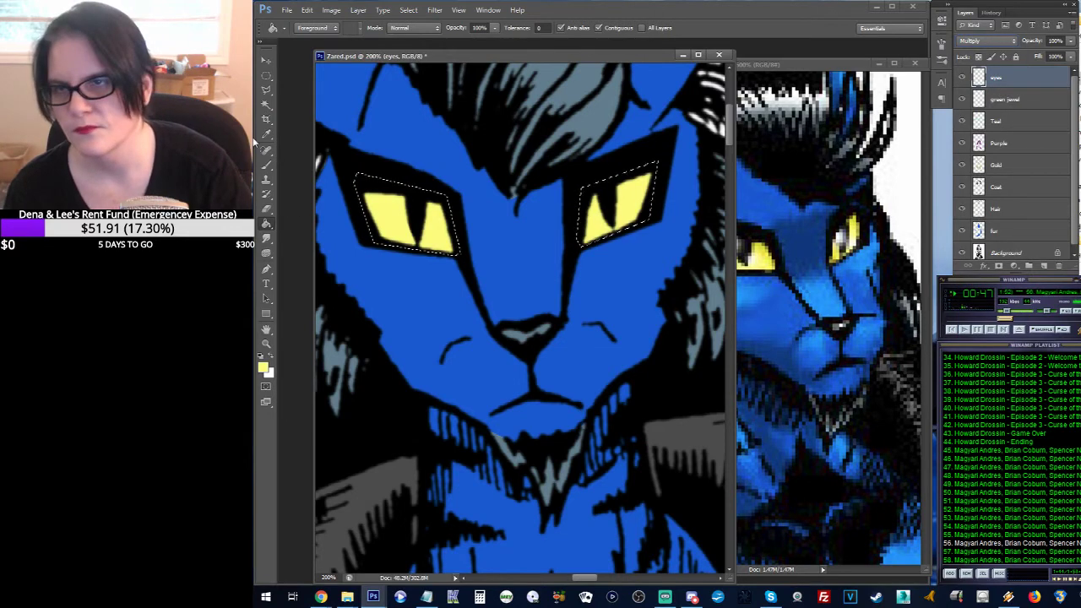
{"action": "left_click", "coordinate": [266, 75]}
{"action": "left_click", "coordinate": [527, 149]}
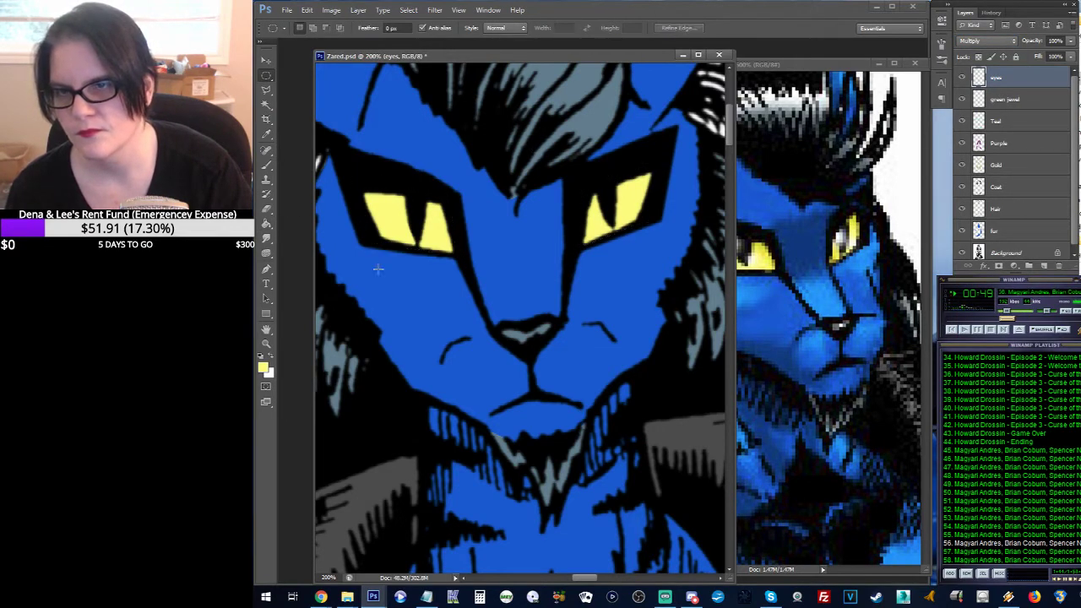
Step: Outline the inner part of the figure's left-hand ear with the Polygonal Lasso
{"action": "left_click", "coordinate": [266, 343]}
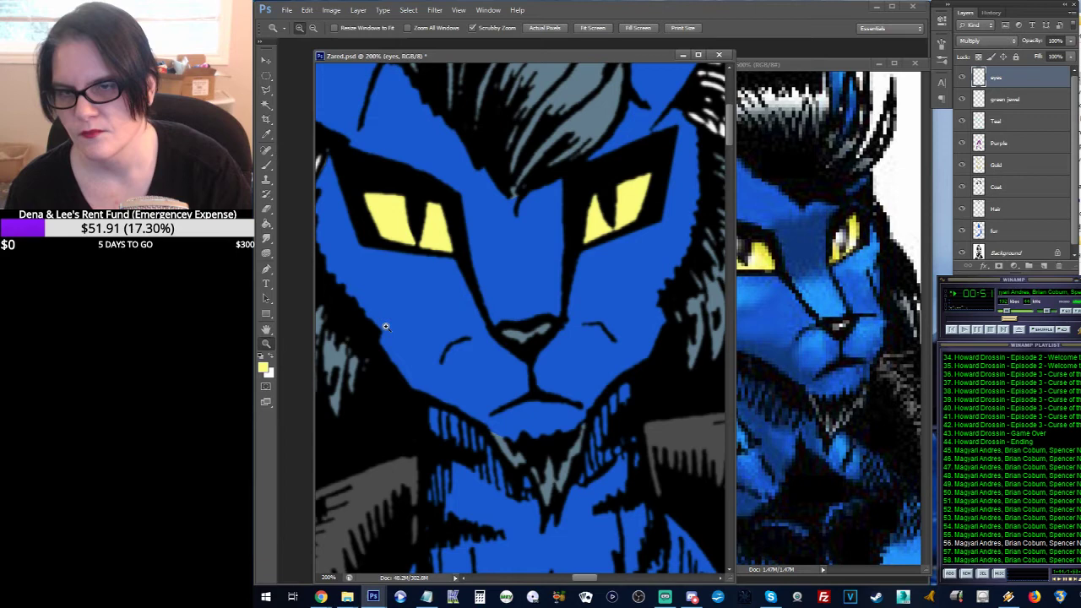
{"action": "left_click", "coordinate": [566, 273], "text": "alt"}
{"action": "left_click_drag", "start_coordinate": [559, 242], "coordinate": [554, 283]}
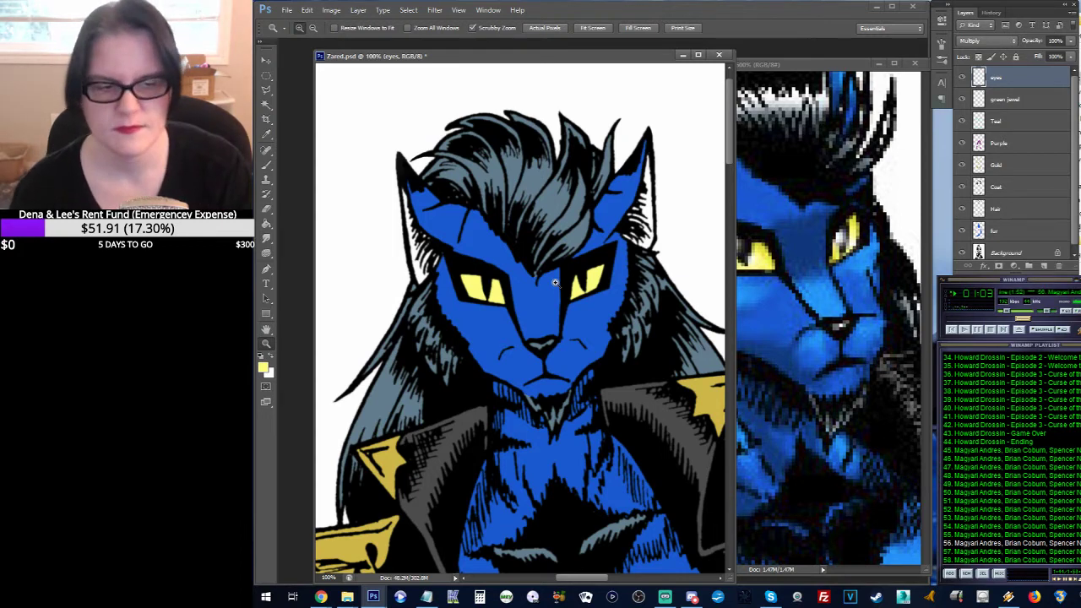
{"action": "left_click", "coordinate": [420, 253]}
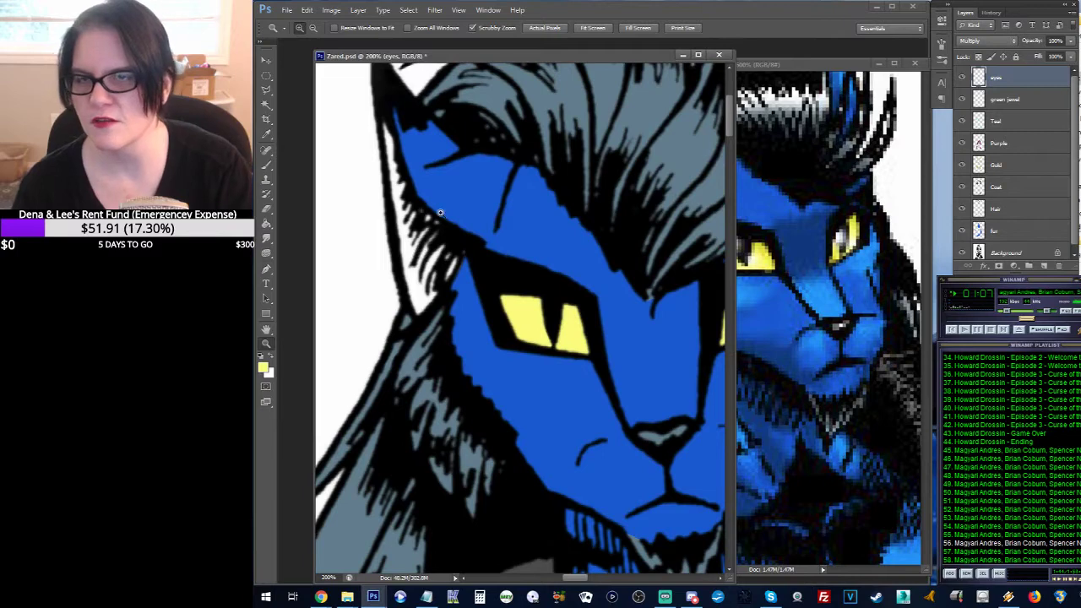
{"action": "left_click_drag", "start_coordinate": [448, 212], "coordinate": [434, 260]}
{"action": "left_click", "coordinate": [438, 268]}
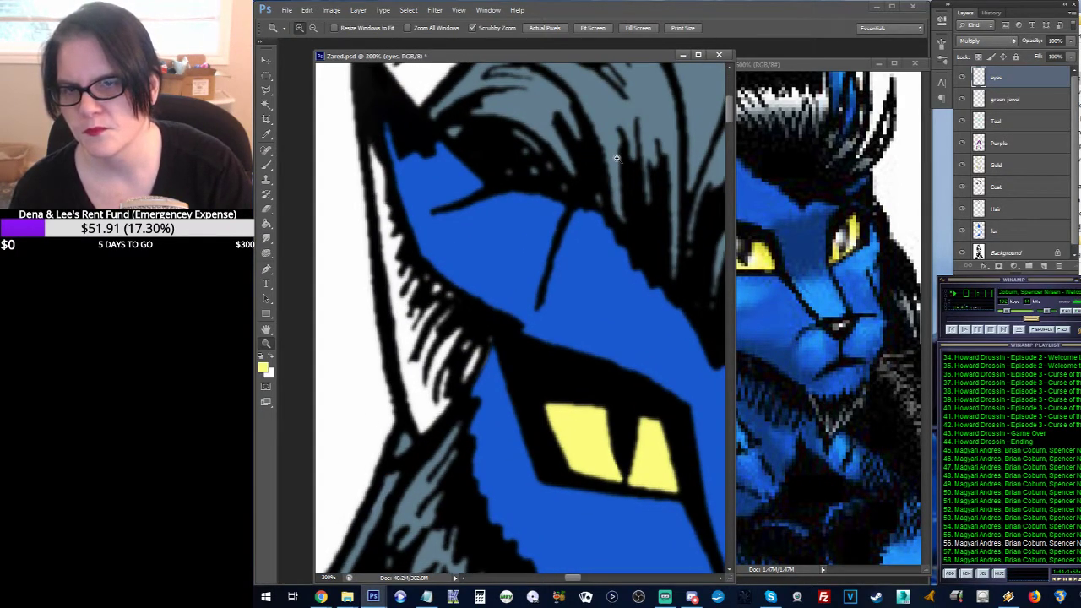
{"action": "left_click", "coordinate": [266, 89]}
{"action": "mouse_move", "coordinate": [363, 100]}
{"action": "left_mouse_down"}
{"action": "mouse_move", "coordinate": [381, 317]}
{"action": "mouse_move", "coordinate": [412, 432]}
{"action": "mouse_move", "coordinate": [466, 424]}
{"action": "mouse_move", "coordinate": [481, 385]}
{"action": "mouse_move", "coordinate": [512, 354]}
{"action": "mouse_move", "coordinate": [523, 280]}
{"action": "left_mouse_up"}
{"action": "left_click_drag", "start_coordinate": [410, 148], "coordinate": [364, 102]}
{"action": "mouse_move", "coordinate": [663, 116]}
{"action": "left_mouse_down"}
{"action": "mouse_move", "coordinate": [427, 144]}
{"action": "mouse_move", "coordinate": [507, 161]}
{"action": "mouse_move", "coordinate": [431, 207]}
{"action": "mouse_move", "coordinate": [488, 199]}
{"action": "left_mouse_up"}
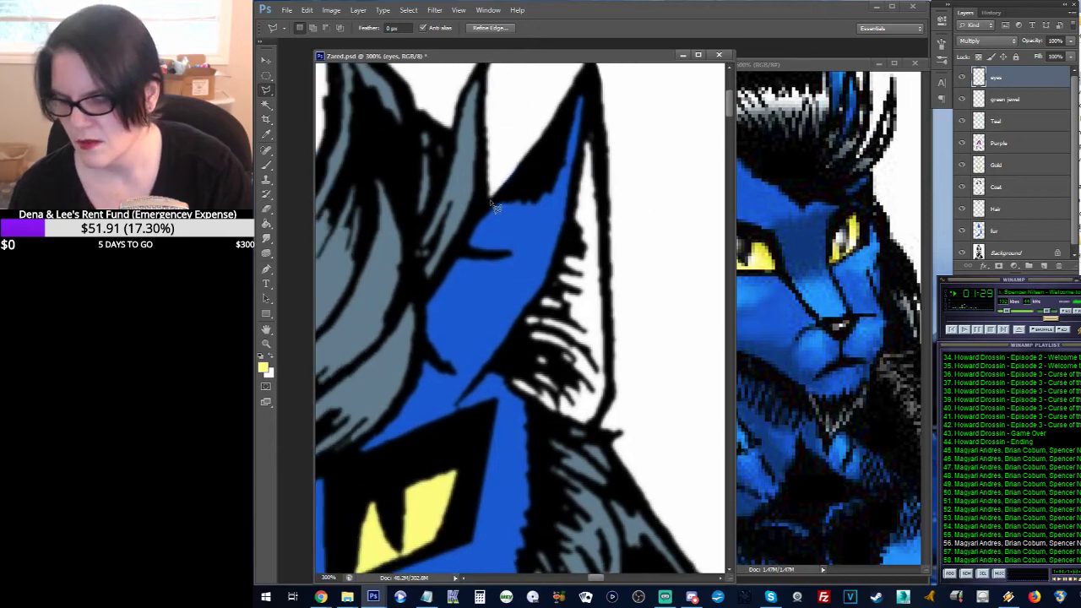
Step: Add the inner part of the right-hand ear to the selection and subtract the fur layer's area from it
{"action": "left_click", "coordinate": [471, 344]}
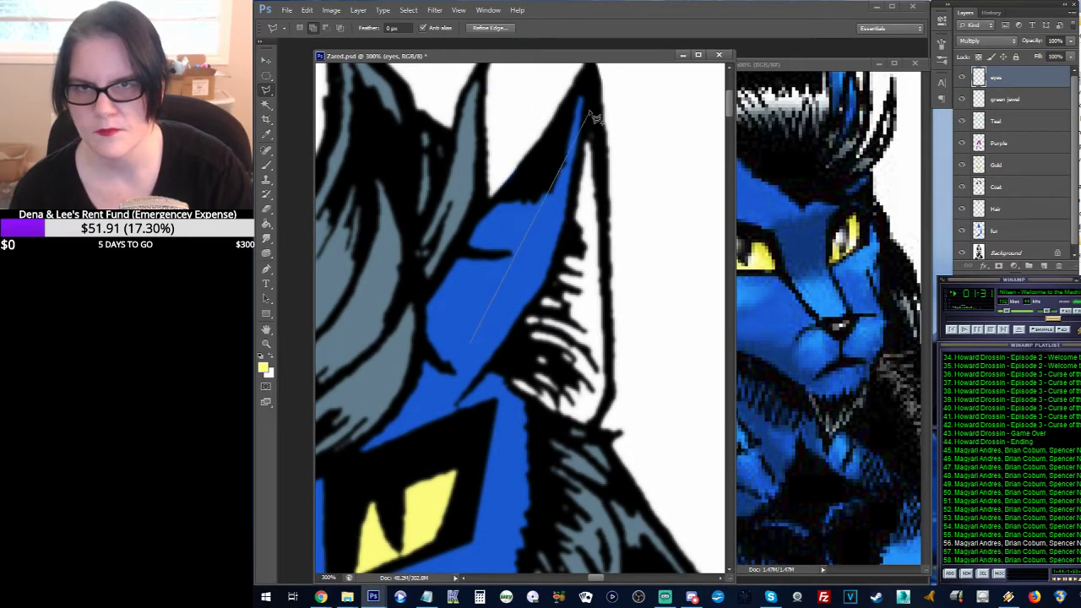
{"action": "left_click", "coordinate": [591, 105]}
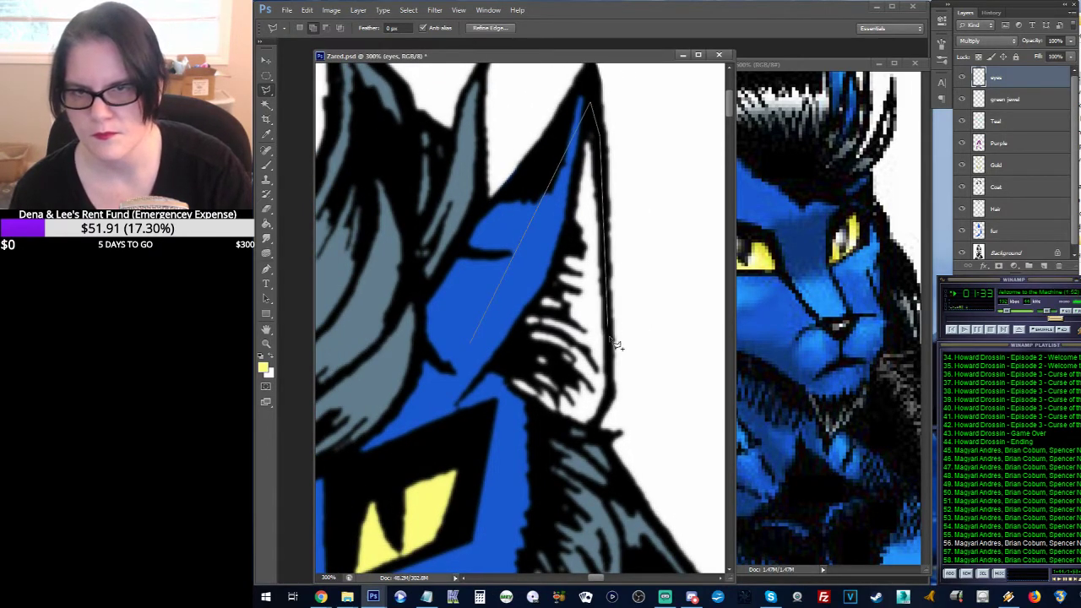
{"action": "left_click", "coordinate": [611, 396]}
{"action": "left_click", "coordinate": [584, 432]}
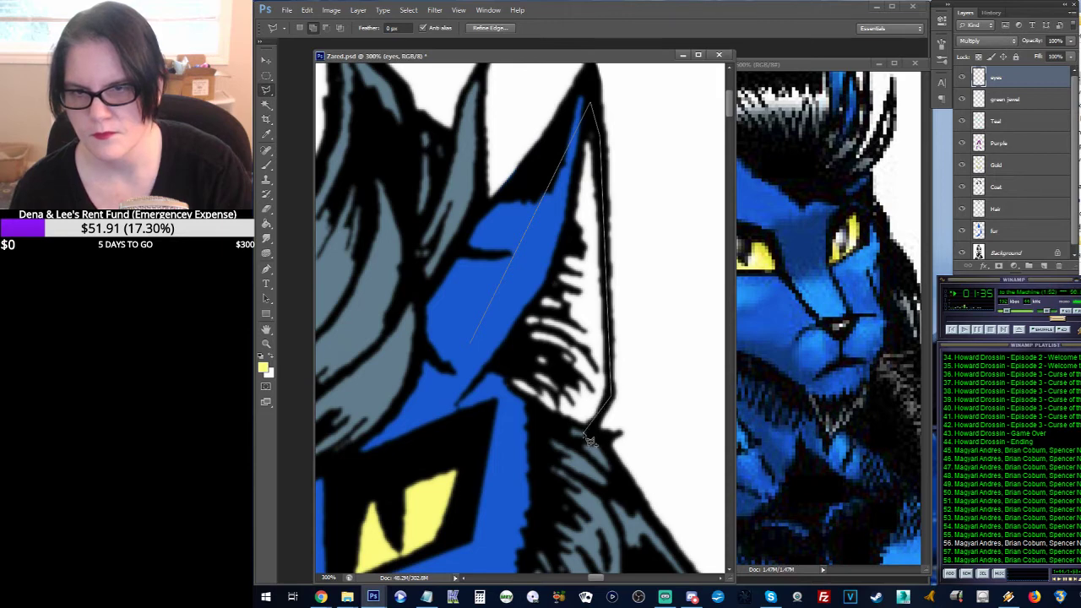
{"action": "double_click", "coordinate": [462, 398]}
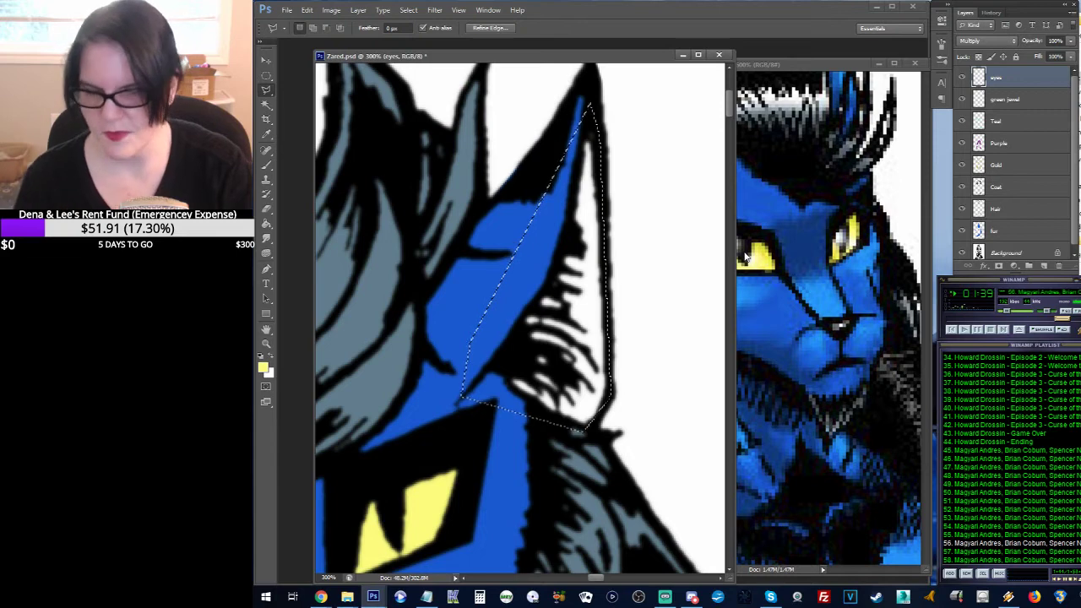
{"action": "left_click", "coordinate": [979, 230], "text": "ctrl"}
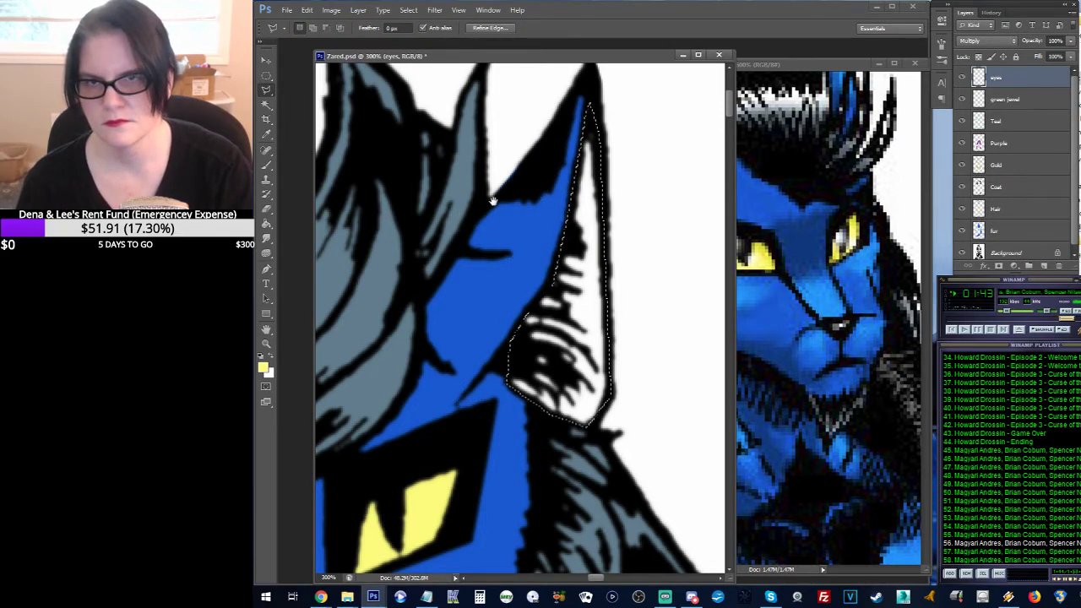
{"action": "left_click_drag", "start_coordinate": [726, 203], "coordinate": [666, 127]}
{"action": "left_click_drag", "start_coordinate": [548, 191], "coordinate": [489, 186]}
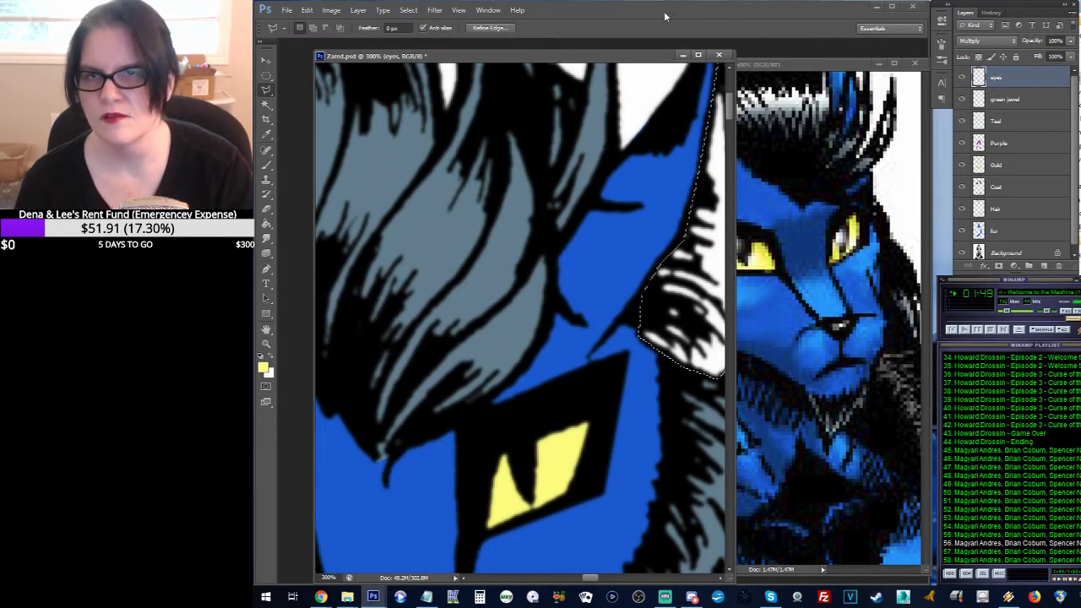
{"action": "key", "text": "ctrl+n"}
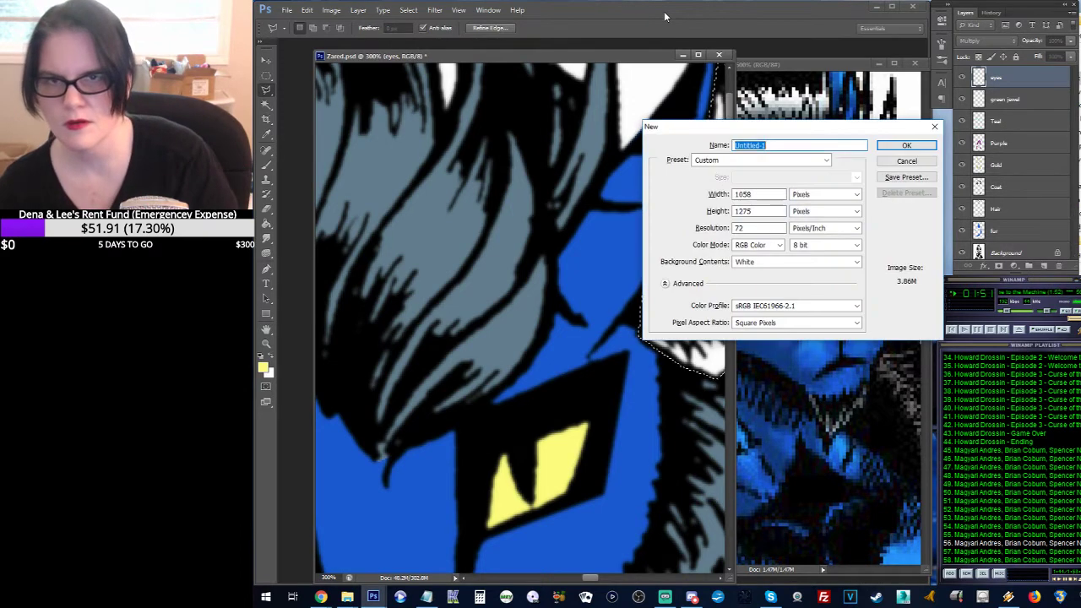
{"action": "key", "text": "Return"}
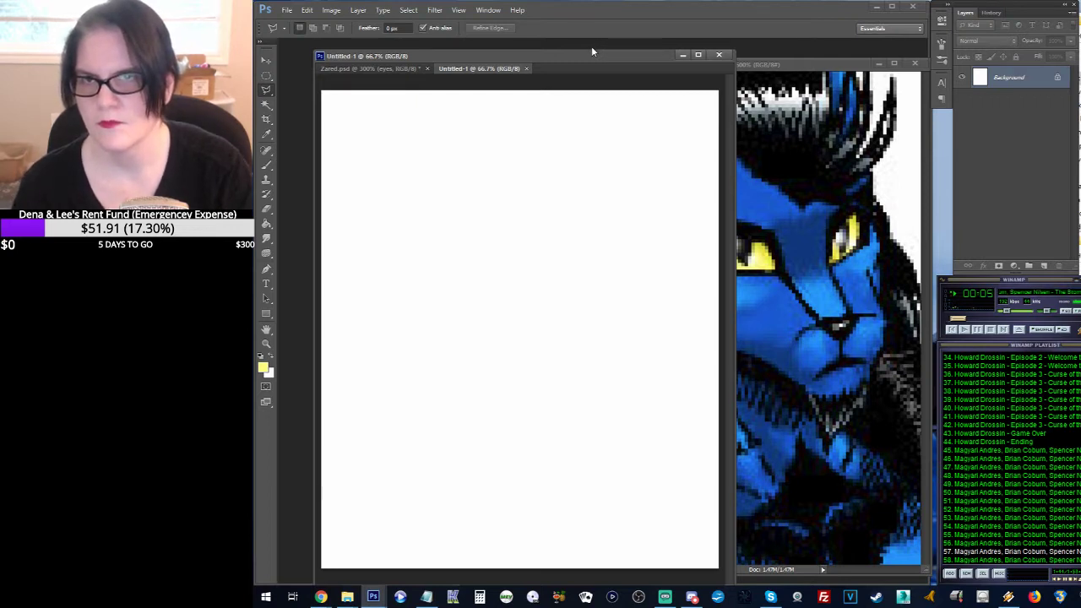
{"action": "left_click", "coordinate": [526, 68]}
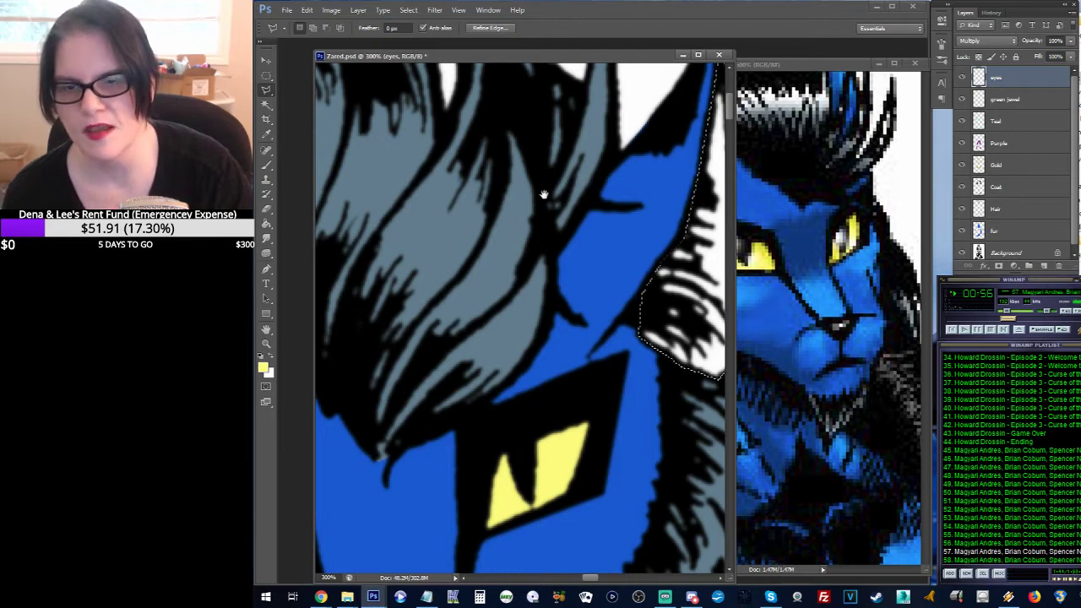
Step: Create a new document, paste the copied Sheba outfit reference into it, and float it in its own window over Zared.psd
{"action": "mouse_move", "coordinate": [353, 209]}
{"action": "left_mouse_down"}
{"action": "mouse_move", "coordinate": [504, 190]}
{"action": "mouse_move", "coordinate": [716, 258]}
{"action": "mouse_move", "coordinate": [694, 233]}
{"action": "left_mouse_up"}
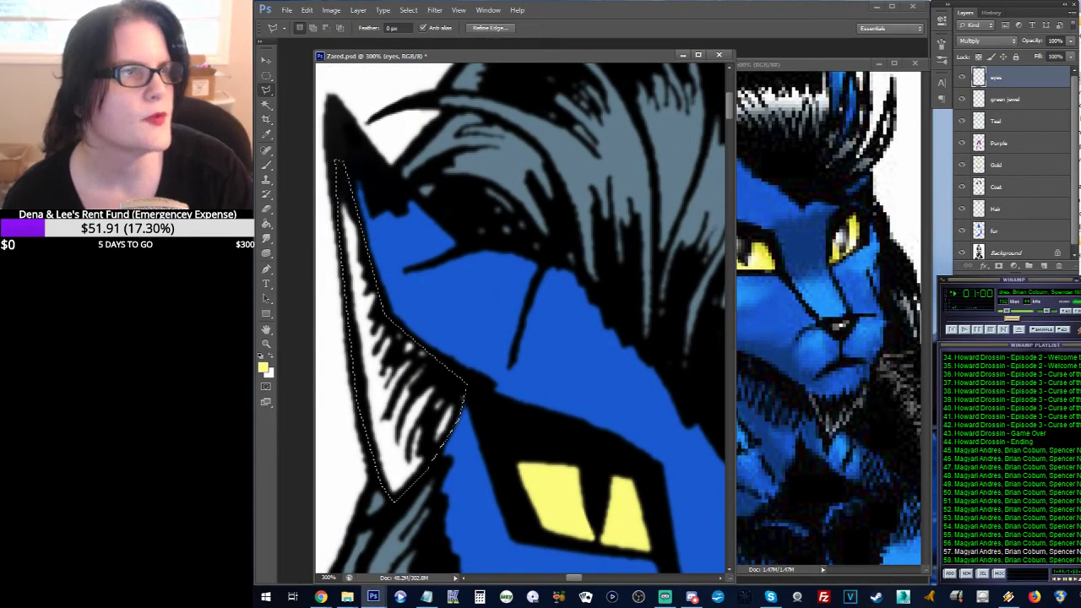
{"action": "key", "text": "alt+Tab"}
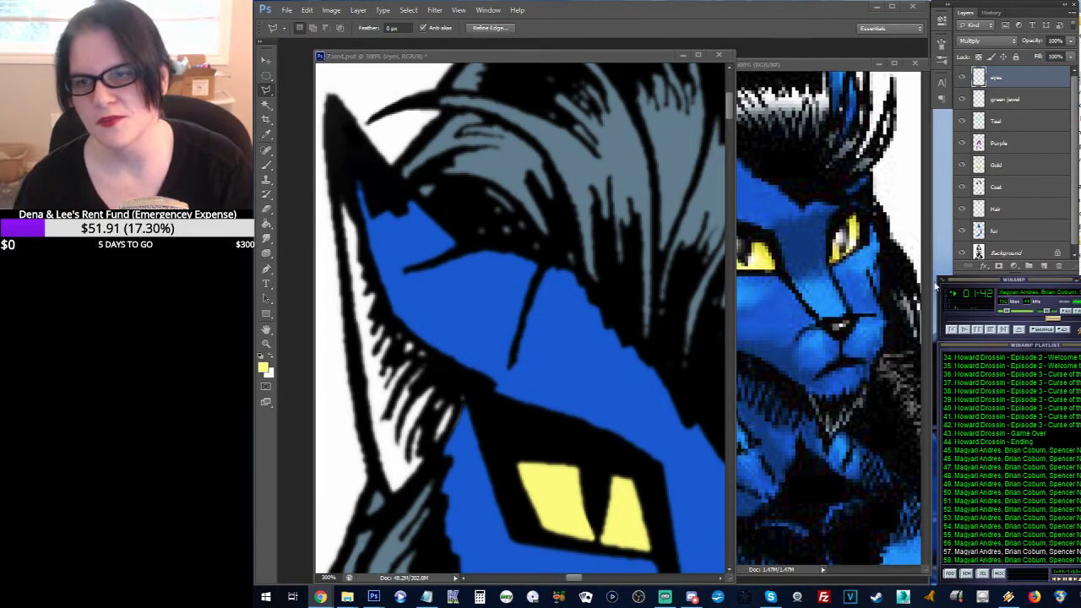
{"action": "left_click", "coordinate": [443, 64]}
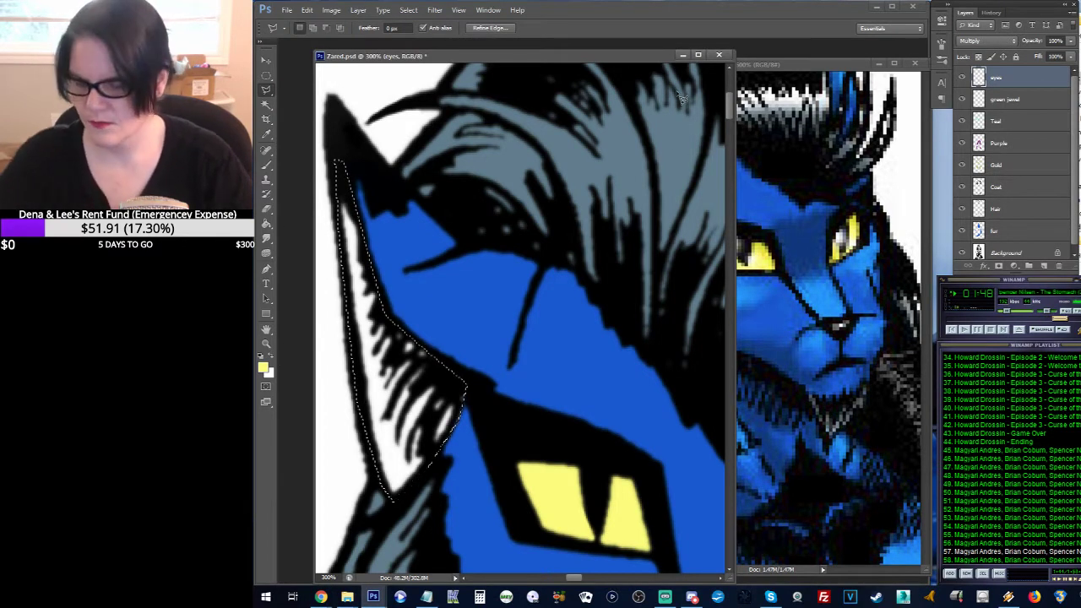
{"action": "key", "text": "ctrl+n"}
{"action": "key", "text": "Return"}
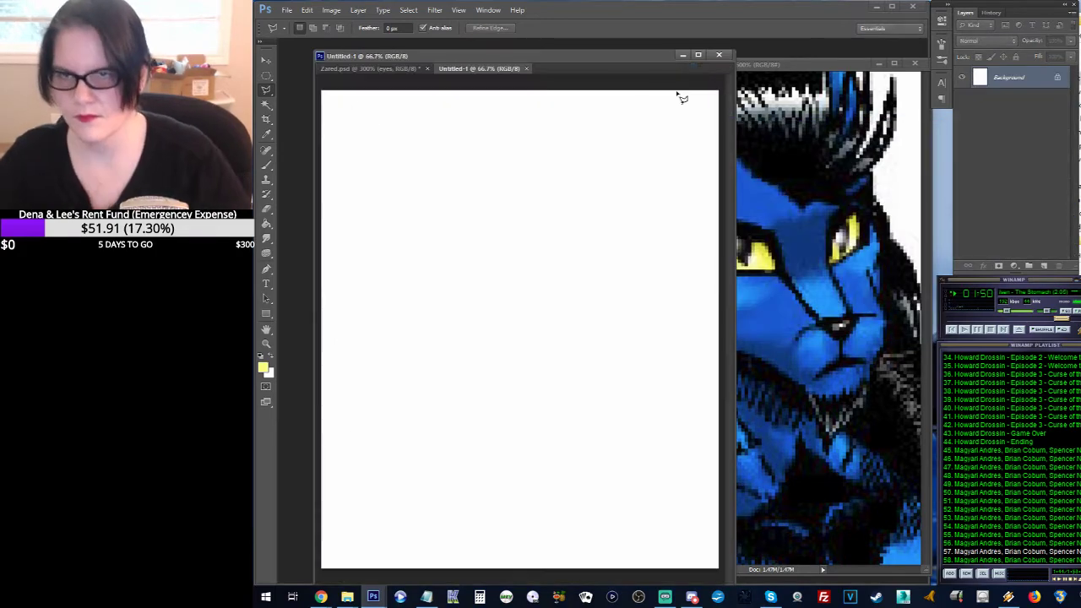
{"action": "key", "text": "ctrl+v"}
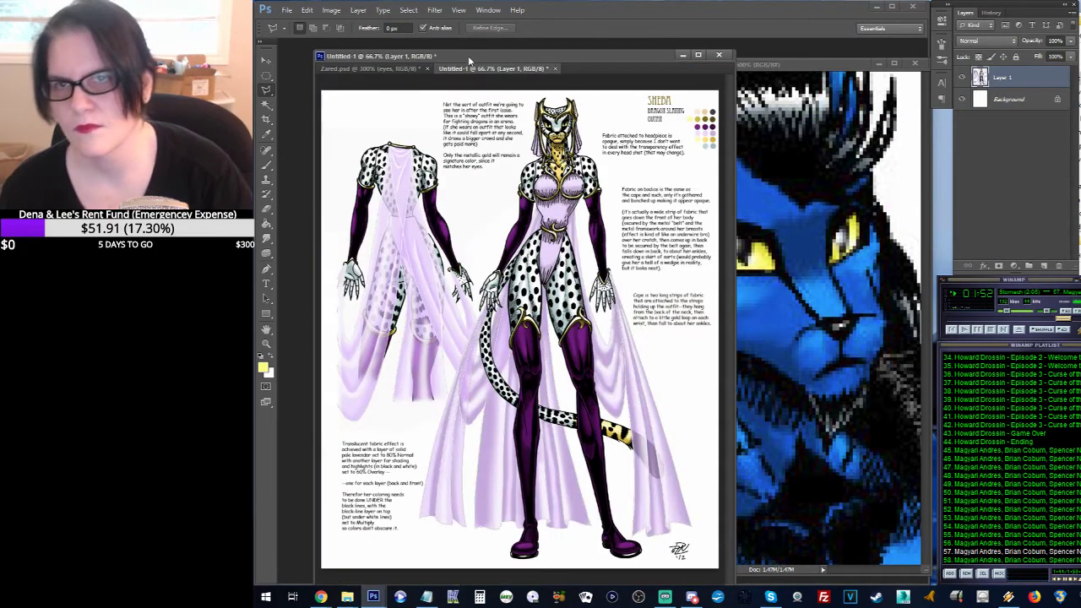
{"action": "left_click_drag", "start_coordinate": [467, 68], "coordinate": [571, 108]}
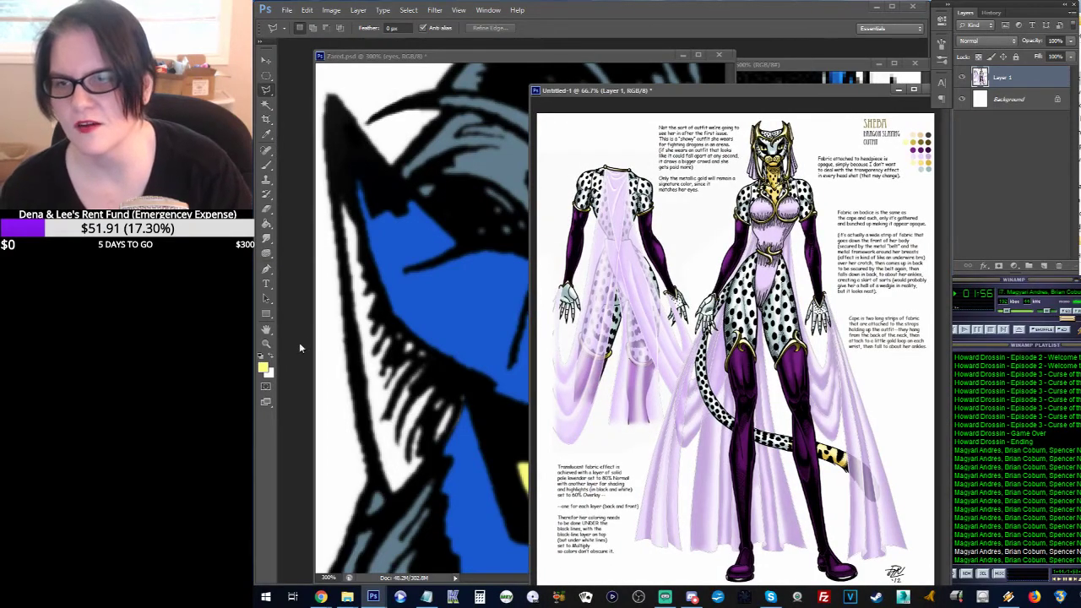
Step: Sample the pale peach and tan swatches in the Sheba reference's palette as background and foreground colours
{"action": "left_click", "coordinate": [266, 342]}
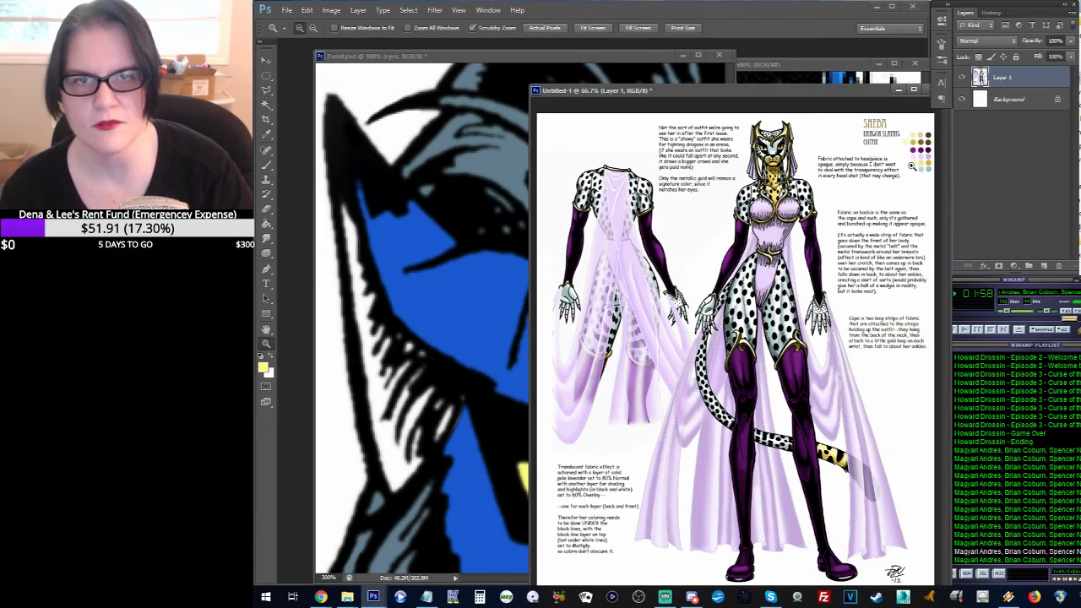
{"action": "left_click_drag", "start_coordinate": [912, 165], "coordinate": [834, 243]}
{"action": "left_click", "coordinate": [881, 194]}
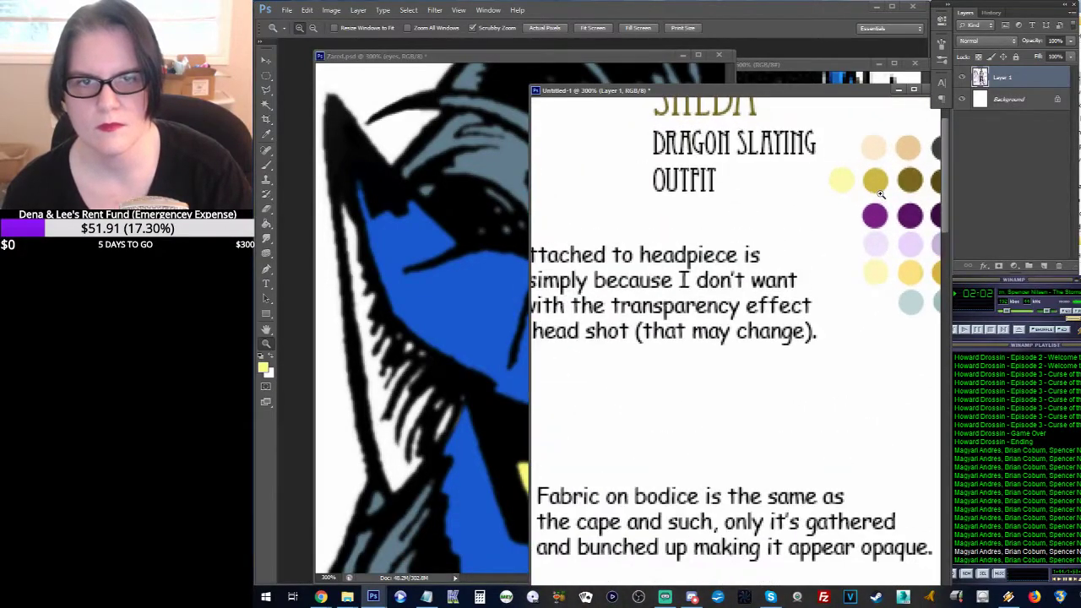
{"action": "left_click", "coordinate": [267, 134]}
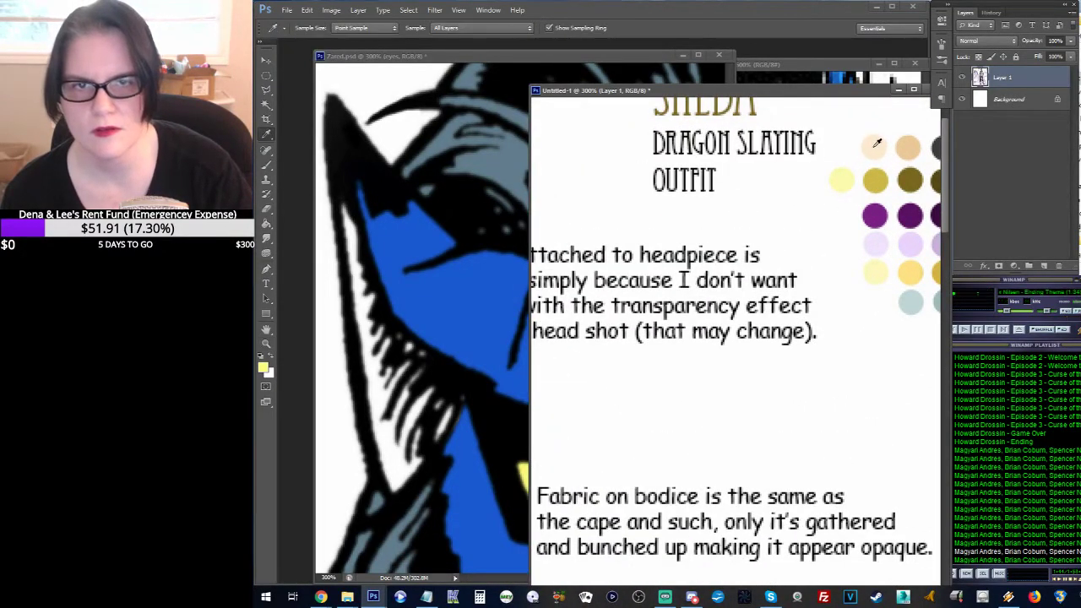
{"action": "left_click", "coordinate": [873, 146]}
{"action": "left_click", "coordinate": [272, 359]}
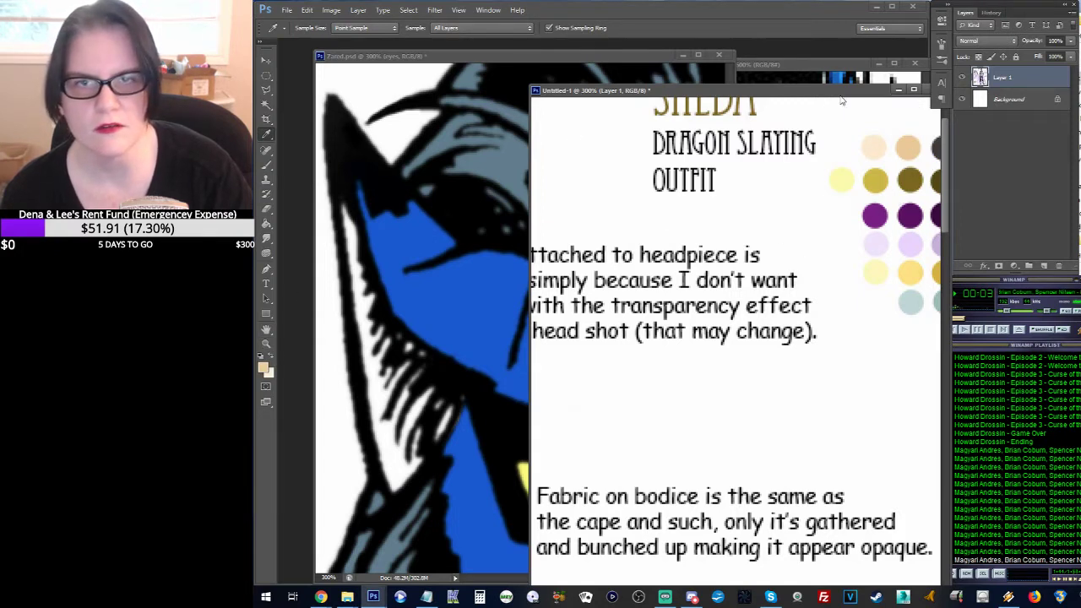
Step: Minimize the Sheba reference window and fill the selected inner ears with the pale peach colour on the eyes layer
{"action": "left_click", "coordinate": [896, 91]}
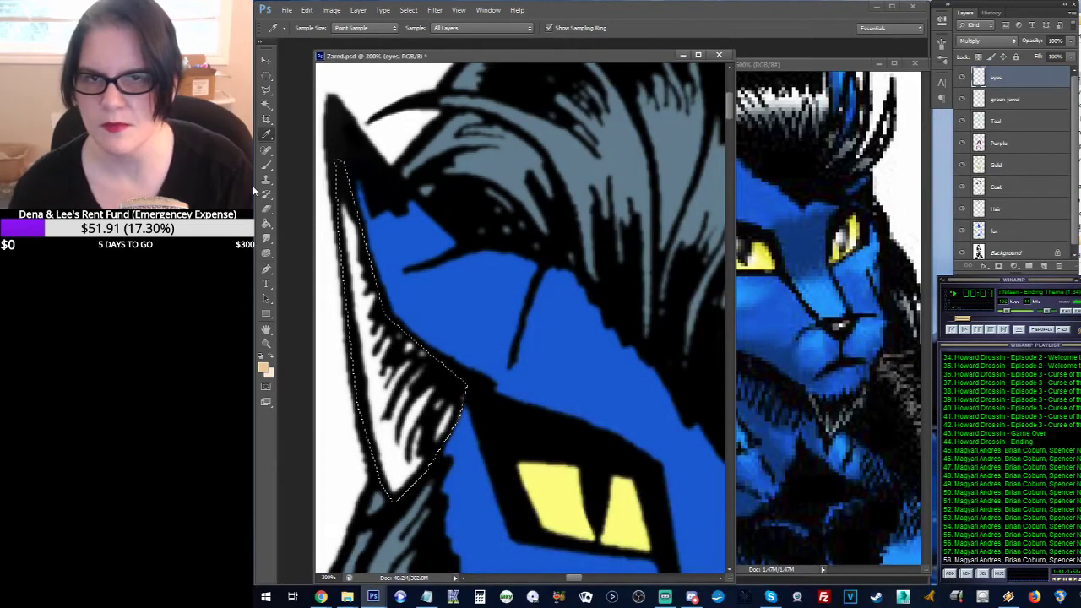
{"action": "left_click_drag", "start_coordinate": [616, 223], "coordinate": [655, 178]}
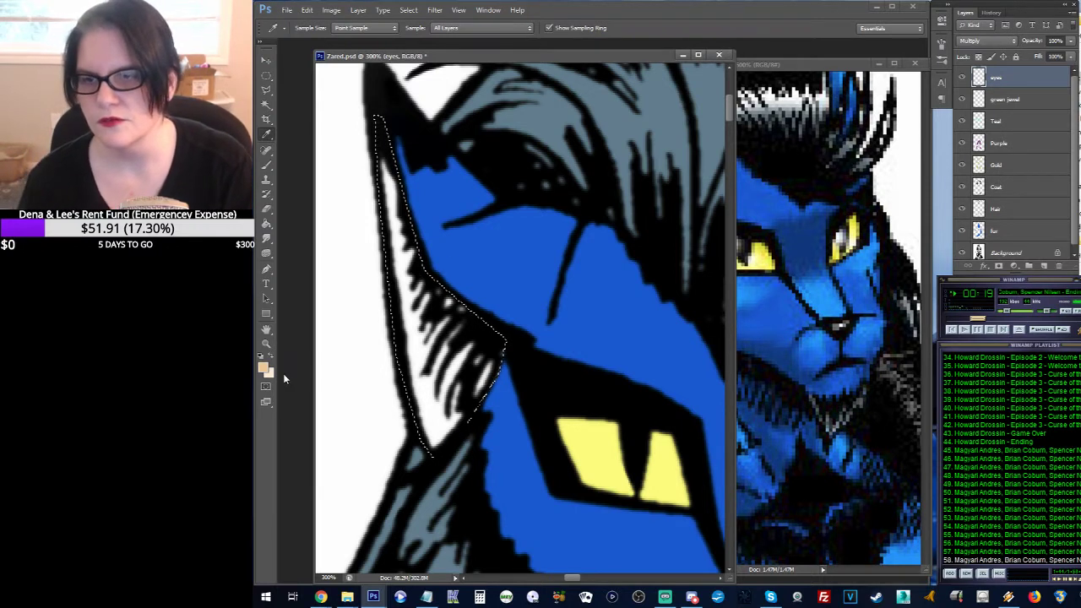
{"action": "left_click_drag", "start_coordinate": [637, 193], "coordinate": [538, 243]}
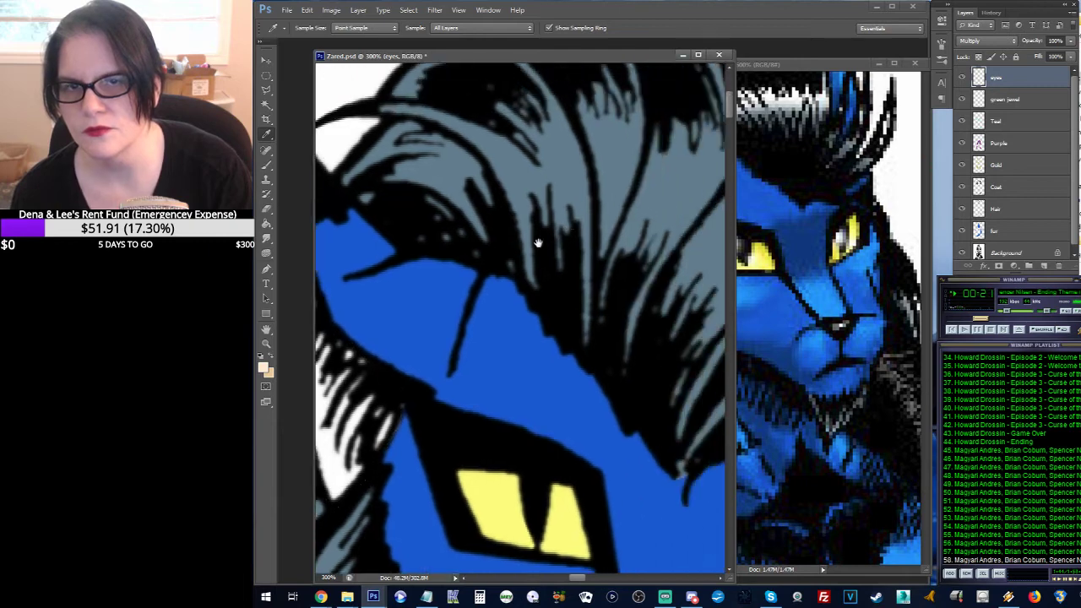
{"action": "scroll", "coordinate": [538, 243], "scroll_direction": "up", "scroll_amount": 10}
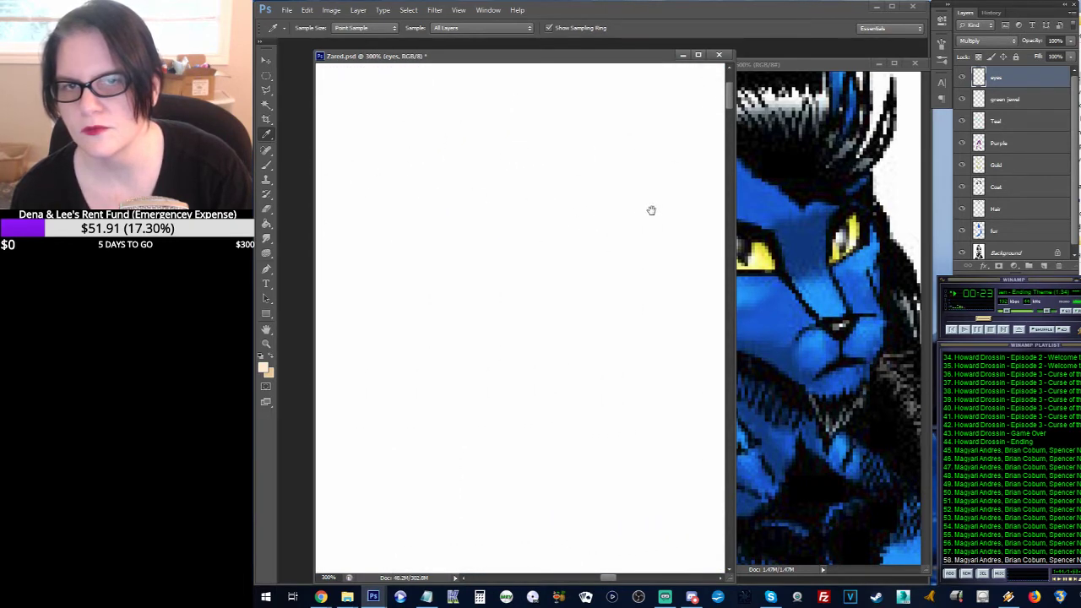
{"action": "left_click_drag", "start_coordinate": [651, 210], "coordinate": [520, 238]}
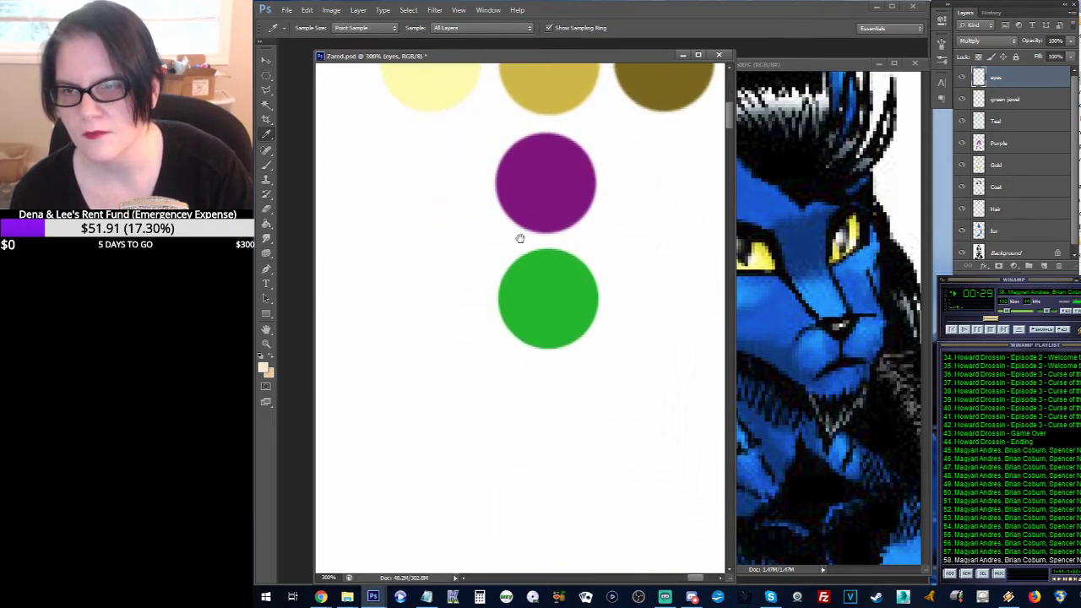
{"action": "left_click", "coordinate": [266, 165]}
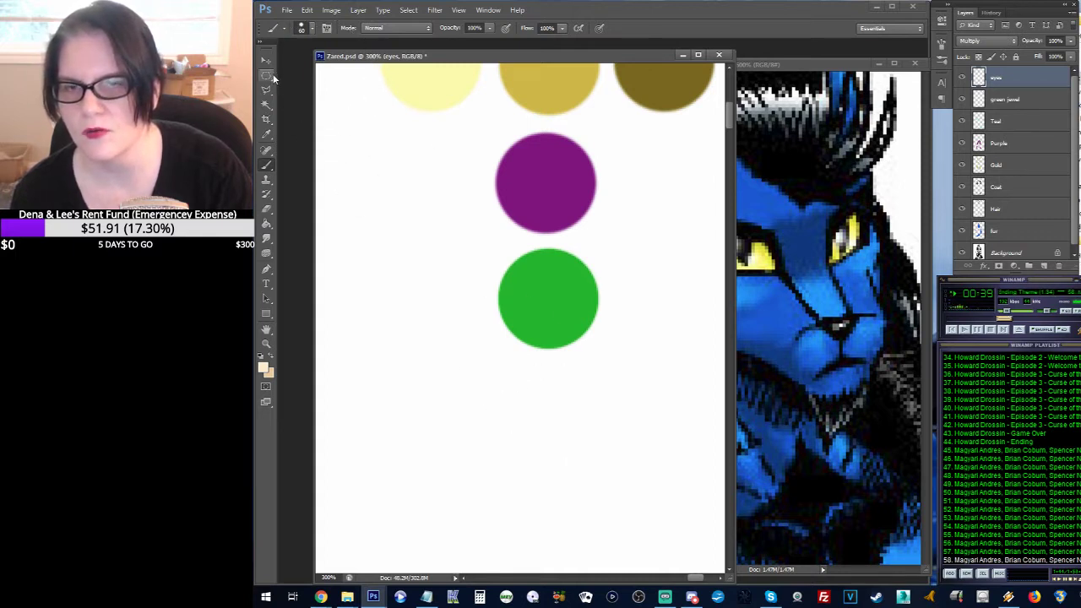
{"action": "left_click_drag", "start_coordinate": [381, 246], "coordinate": [680, 254]}
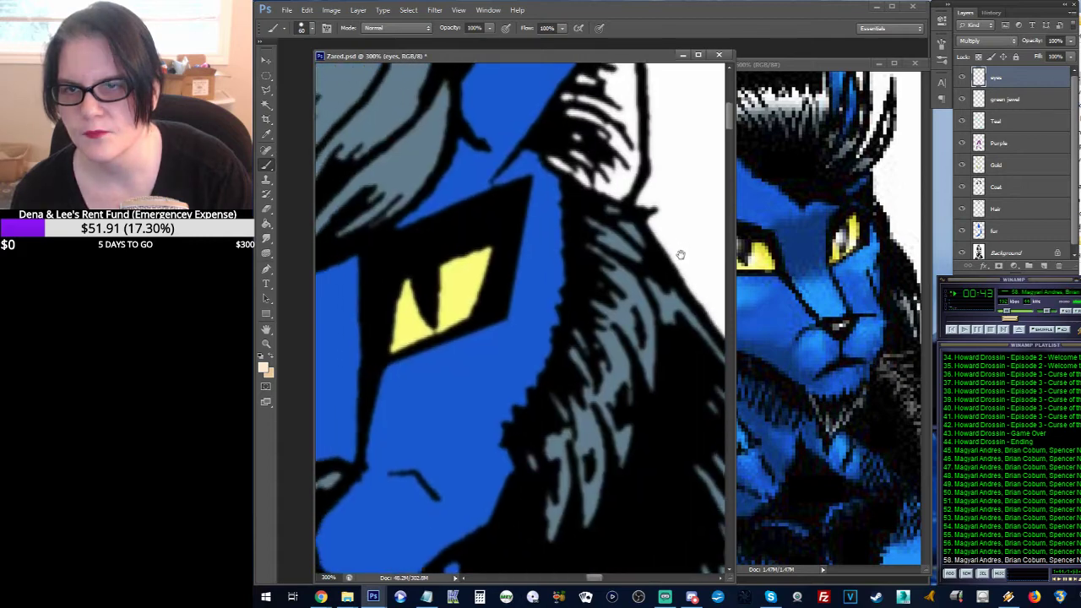
{"action": "left_click_drag", "start_coordinate": [501, 224], "coordinate": [683, 341]}
{"action": "mouse_move", "coordinate": [603, 244]}
{"action": "left_mouse_down"}
{"action": "mouse_move", "coordinate": [362, 206]}
{"action": "mouse_move", "coordinate": [457, 186]}
{"action": "left_mouse_up"}
{"action": "left_click", "coordinate": [266, 224]}
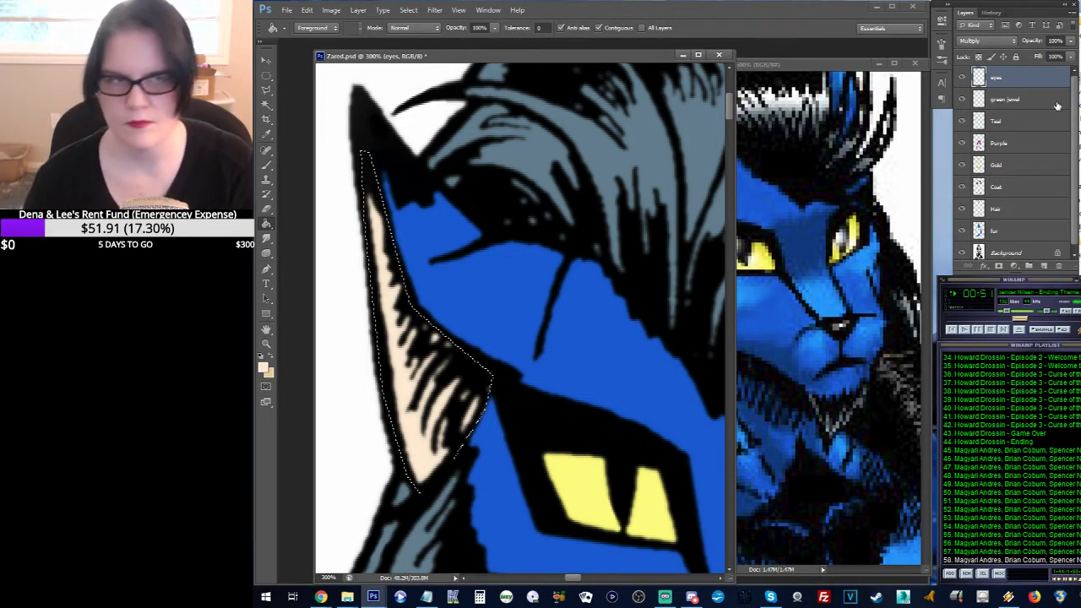
Step: Rename the eyes layer to "eyes and ears"
{"action": "double_click", "coordinate": [997, 78]}
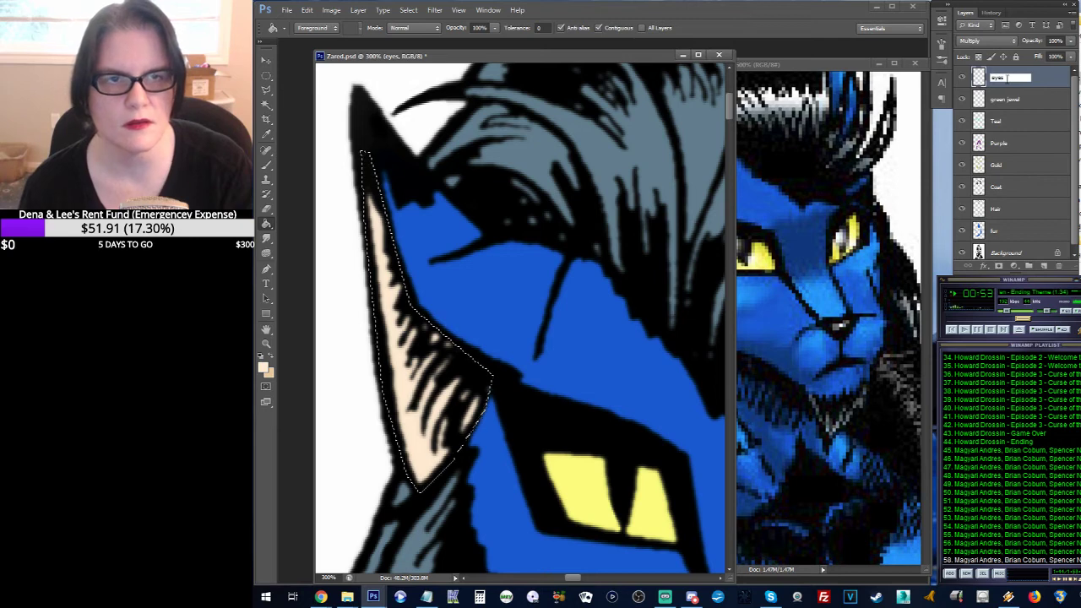
{"action": "type", "text": "and"}
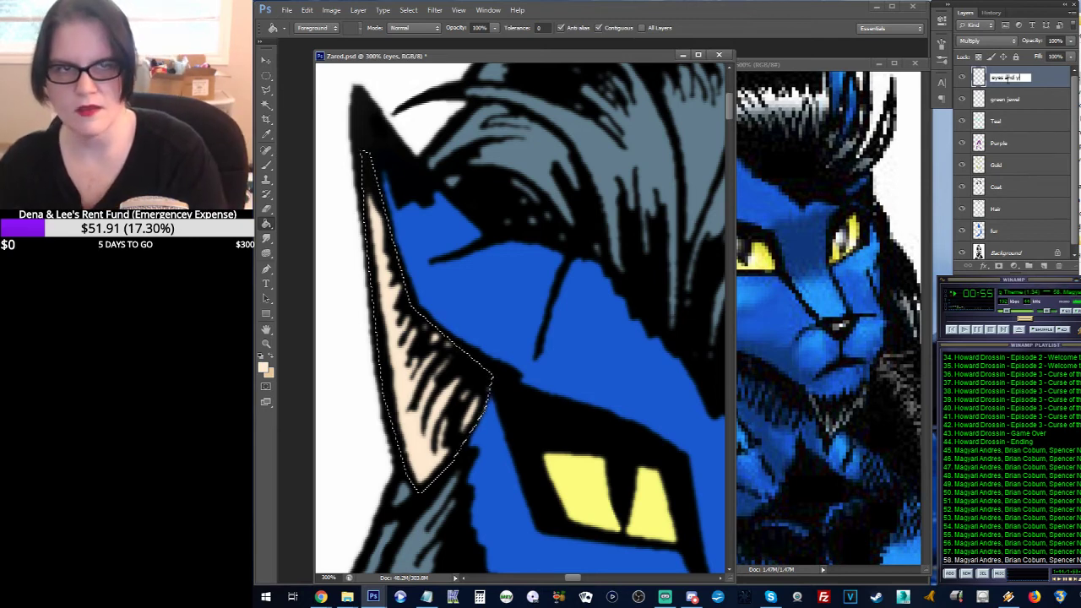
{"action": "type", "text": " ears"}
{"action": "key", "text": "Return"}
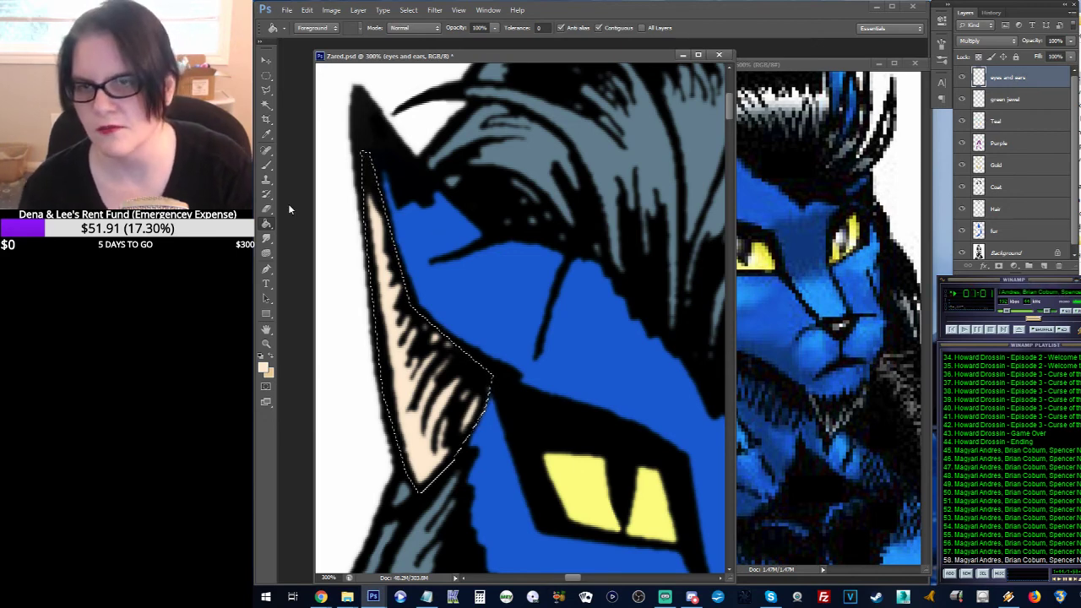
Step: Deselect the inner ears and paint a pale peach swatch with the 60-pixel brush below the green one in the palette
{"action": "key", "text": "z"}
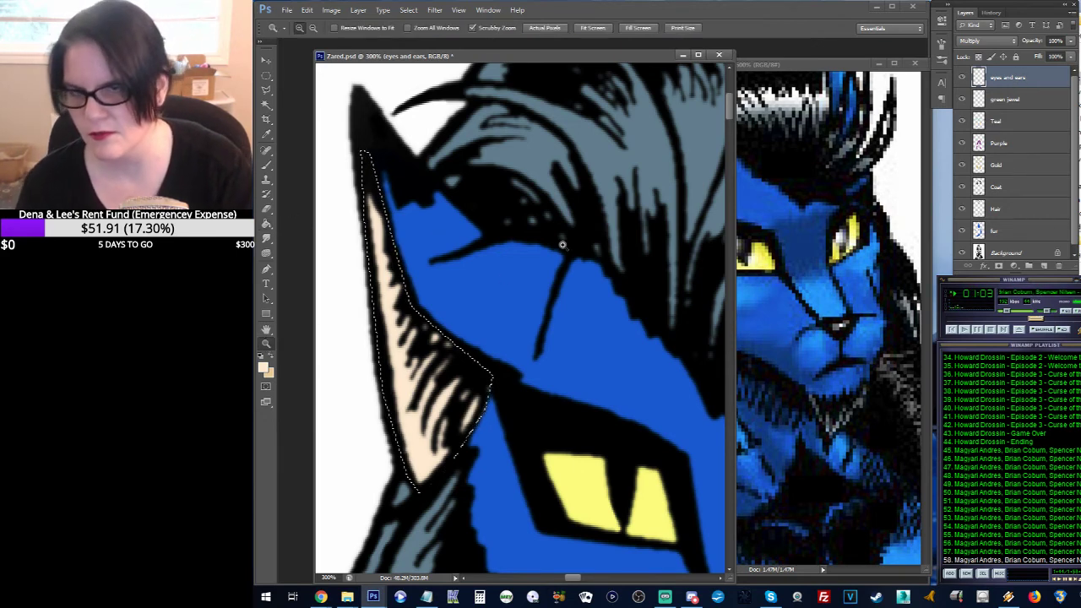
{"action": "left_click", "coordinate": [473, 291], "text": "alt"}
{"action": "left_click", "coordinate": [558, 243], "text": "alt"}
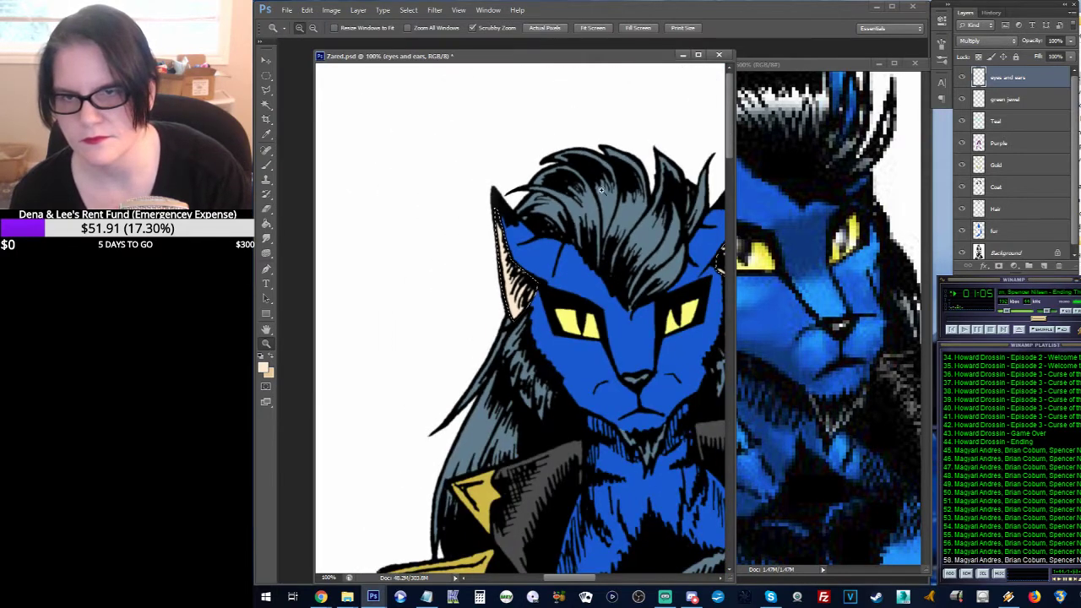
{"action": "left_click_drag", "start_coordinate": [558, 243], "coordinate": [429, 243]}
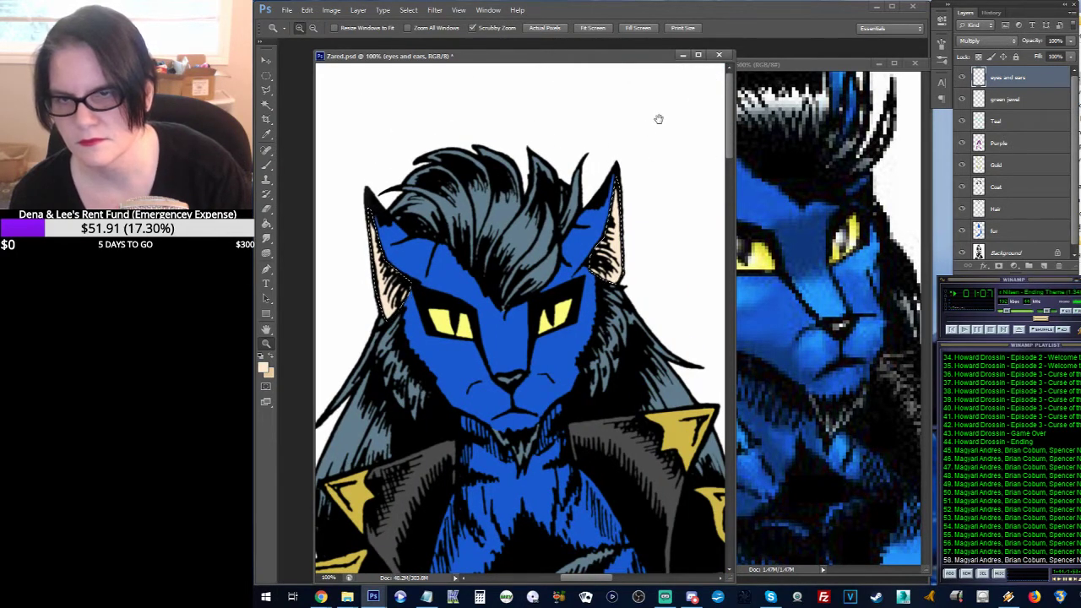
{"action": "left_click_drag", "start_coordinate": [656, 116], "coordinate": [467, 255]}
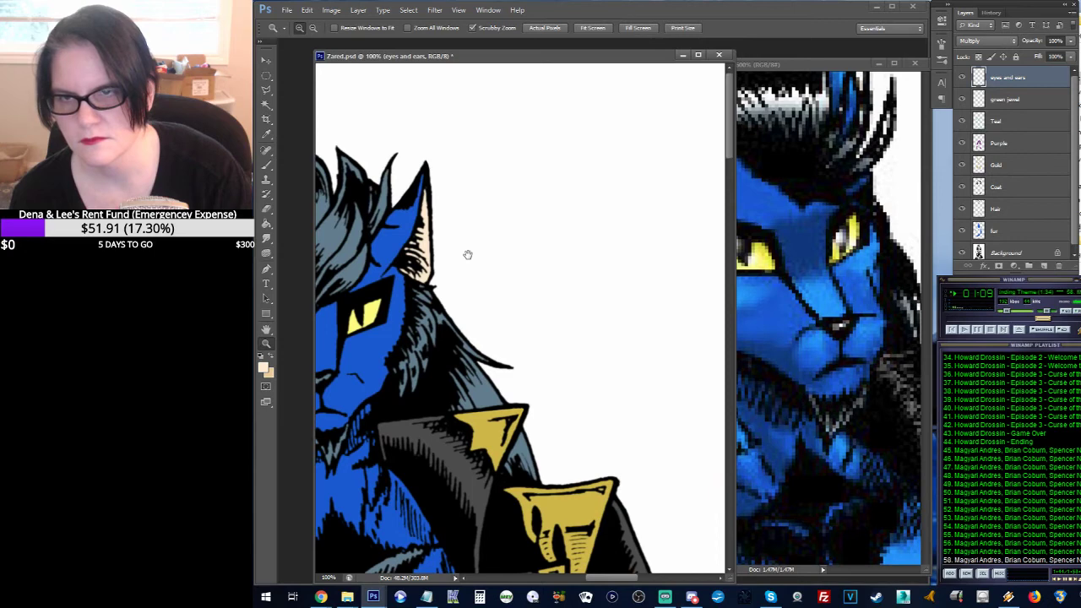
{"action": "scroll", "coordinate": [621, 179], "scroll_direction": "right", "scroll_amount": 10}
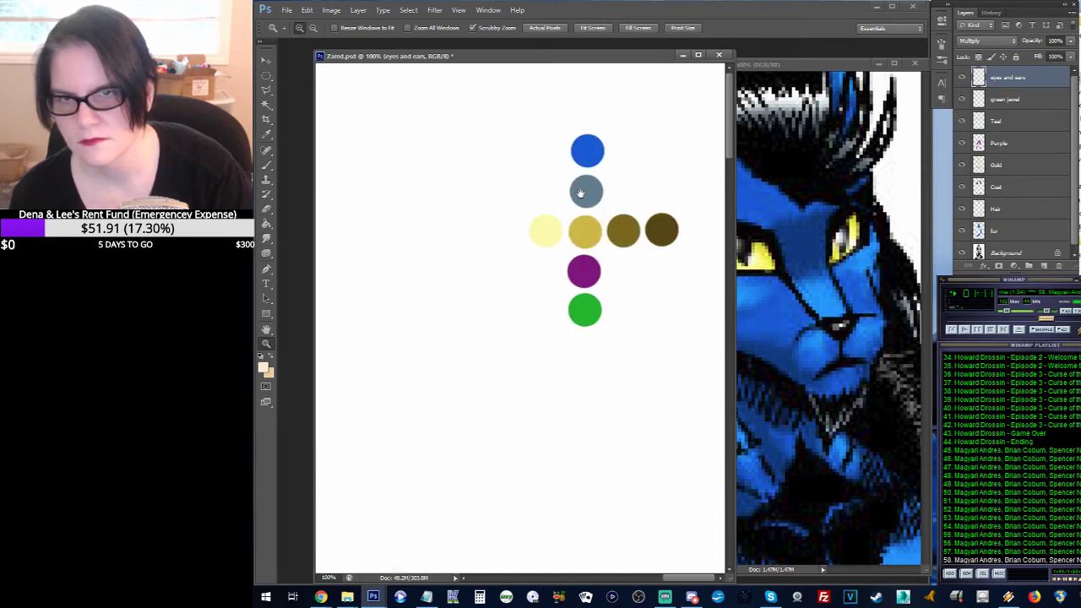
{"action": "left_click", "coordinate": [266, 75]}
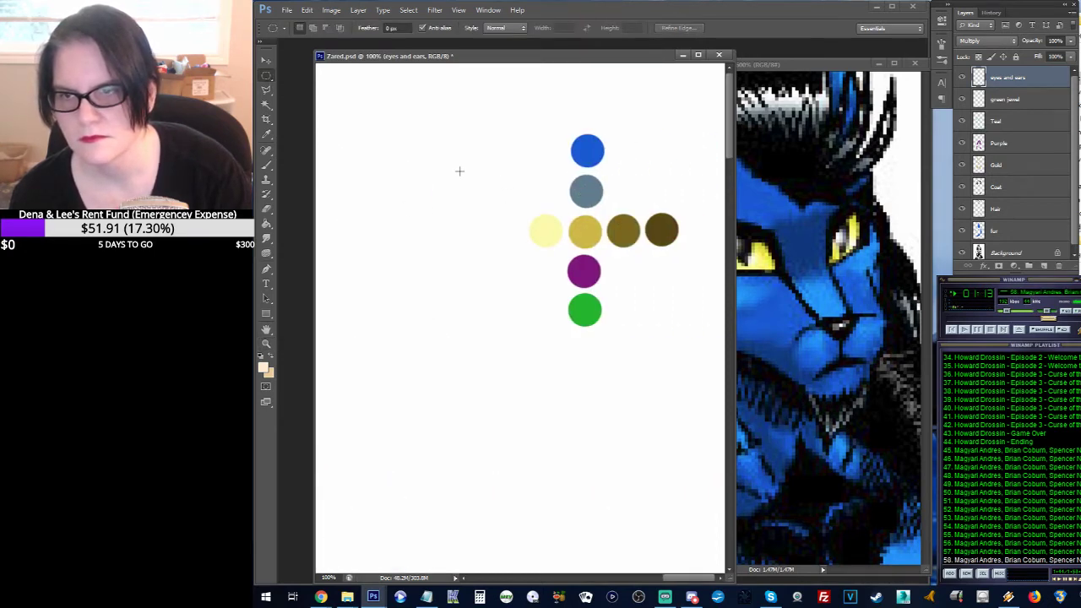
{"action": "left_click", "coordinate": [266, 164]}
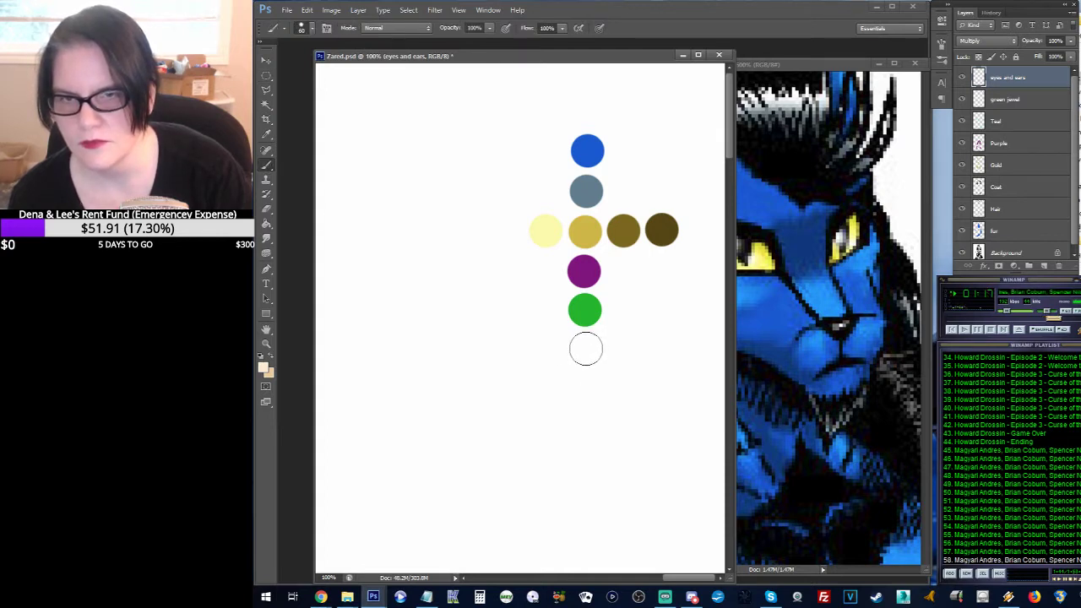
{"action": "left_click", "coordinate": [586, 349]}
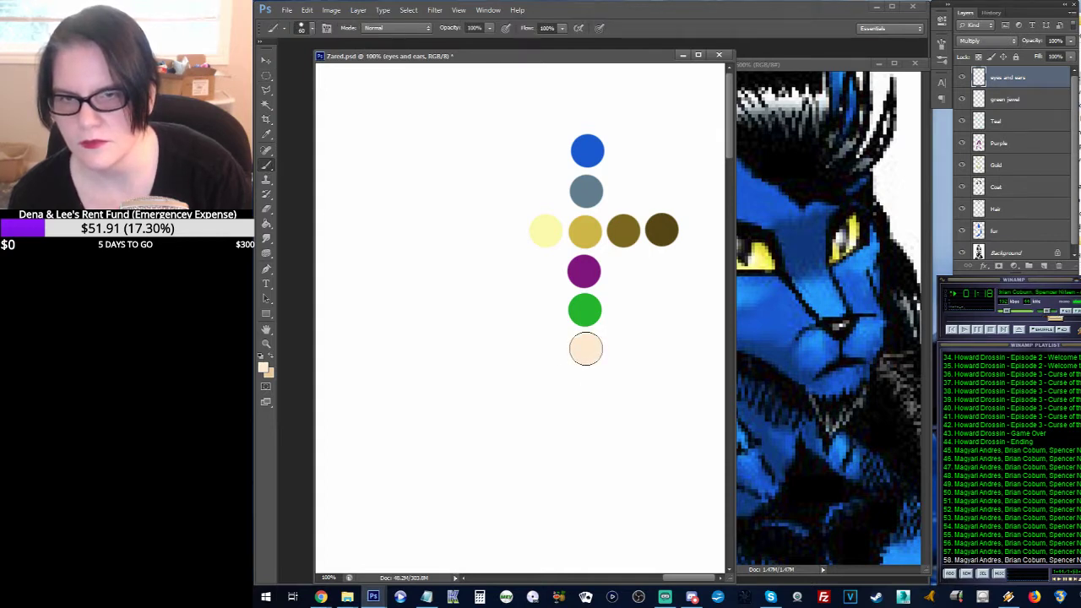
Step: Paint a tan swatch beside the pale peach one in the palette and save the document
{"action": "left_click", "coordinate": [271, 358]}
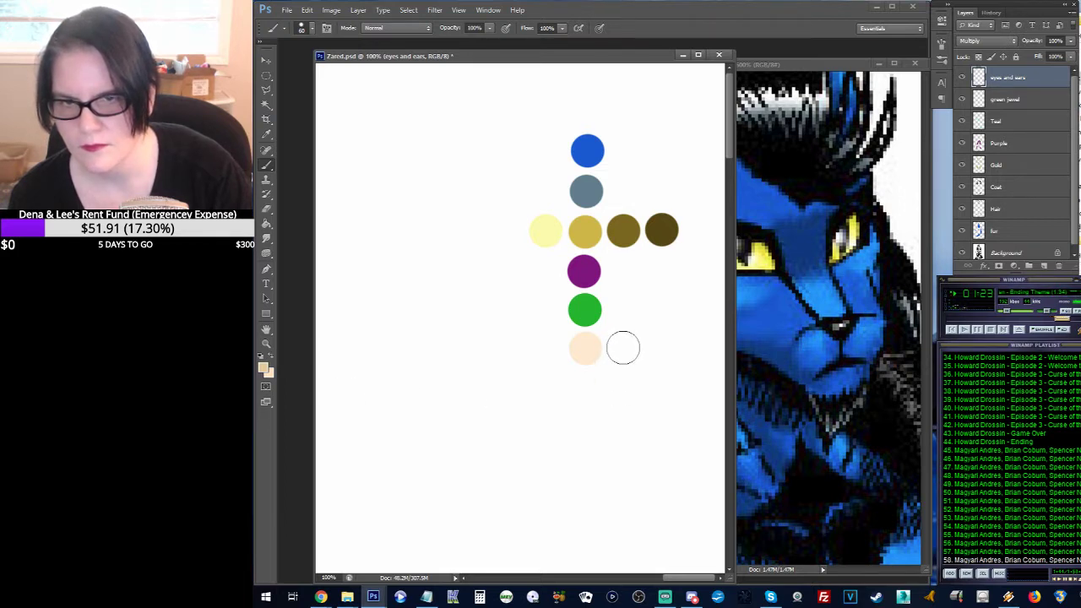
{"action": "left_click", "coordinate": [624, 347]}
{"action": "key", "text": "ctrl+s"}
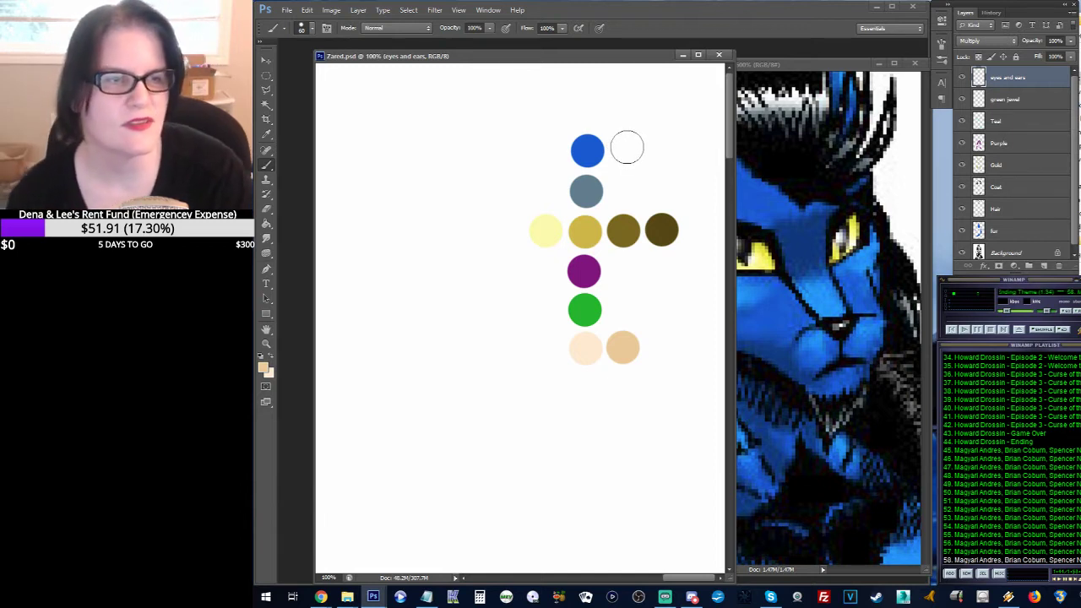
{"action": "left_click", "coordinate": [266, 342]}
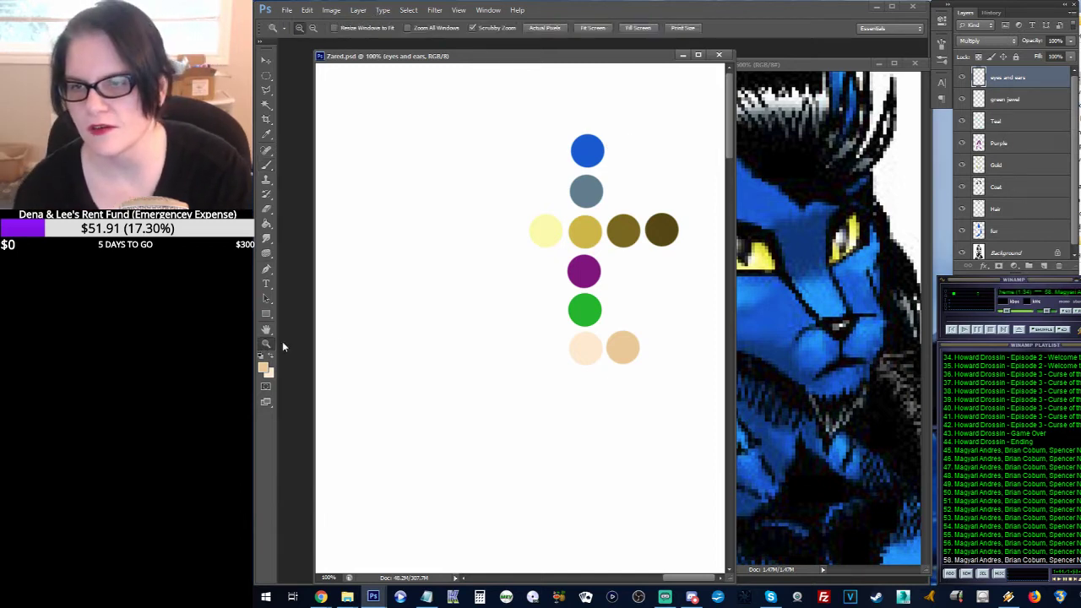
{"action": "left_click", "coordinate": [488, 287], "text": "alt"}
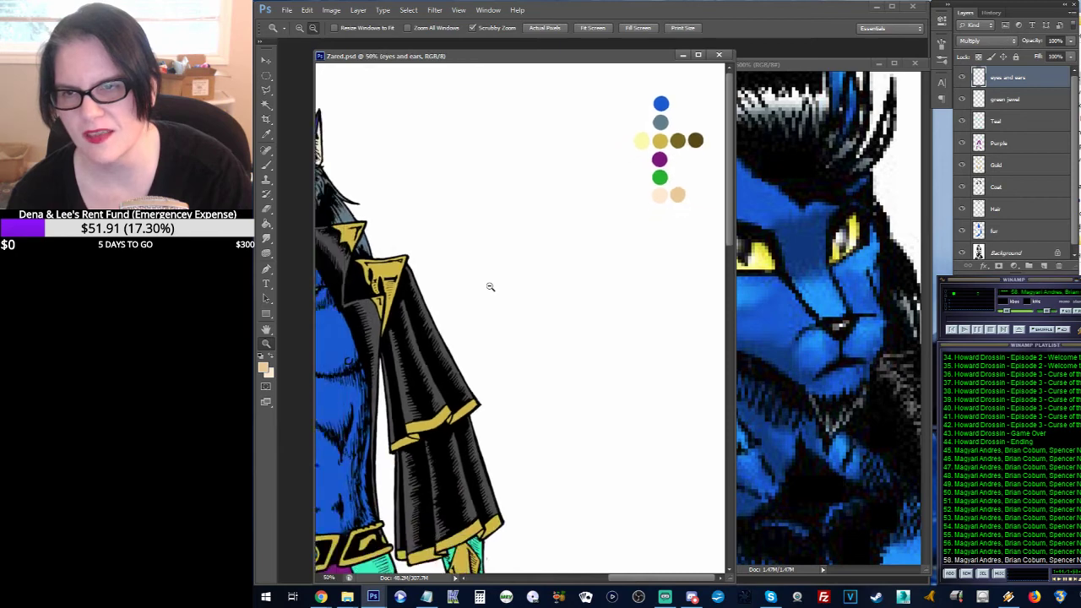
{"action": "left_click", "coordinate": [488, 287], "text": "alt"}
{"action": "left_click", "coordinate": [487, 287], "text": "alt"}
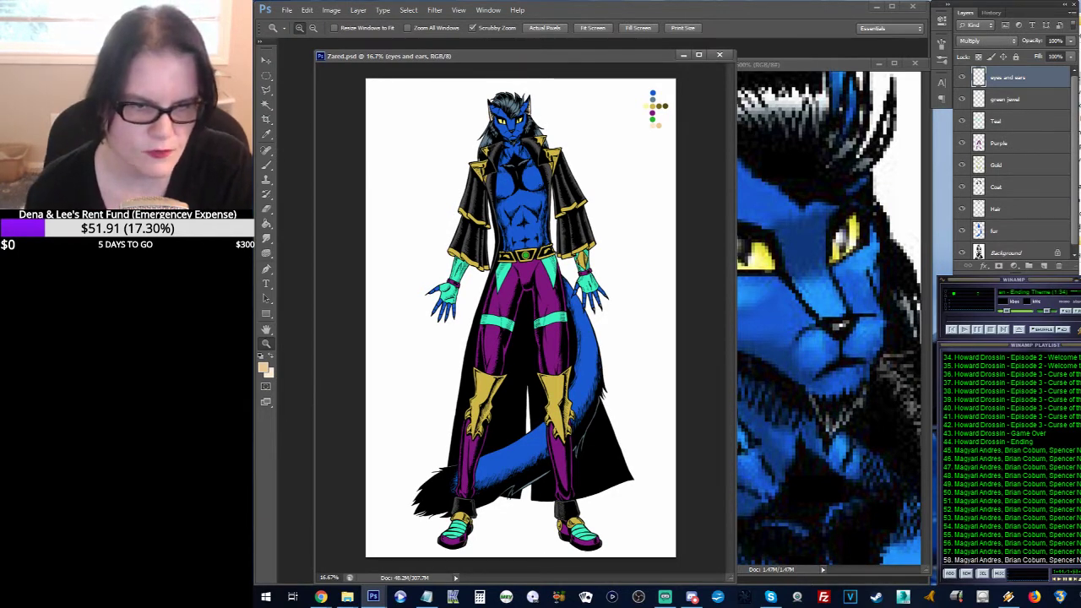
Step: Switch to Winamp, play ABADOX1 from the start of the playlist, and raise the volume slightly
{"action": "scroll", "coordinate": [965, 390], "scroll_direction": "up", "scroll_amount": 10}
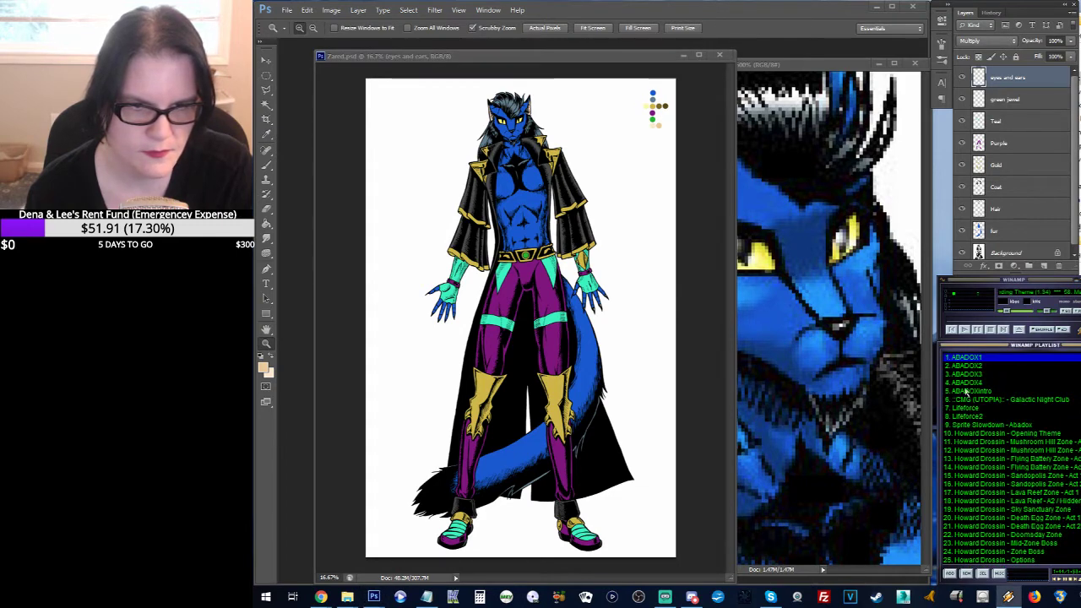
{"action": "double_click", "coordinate": [979, 358]}
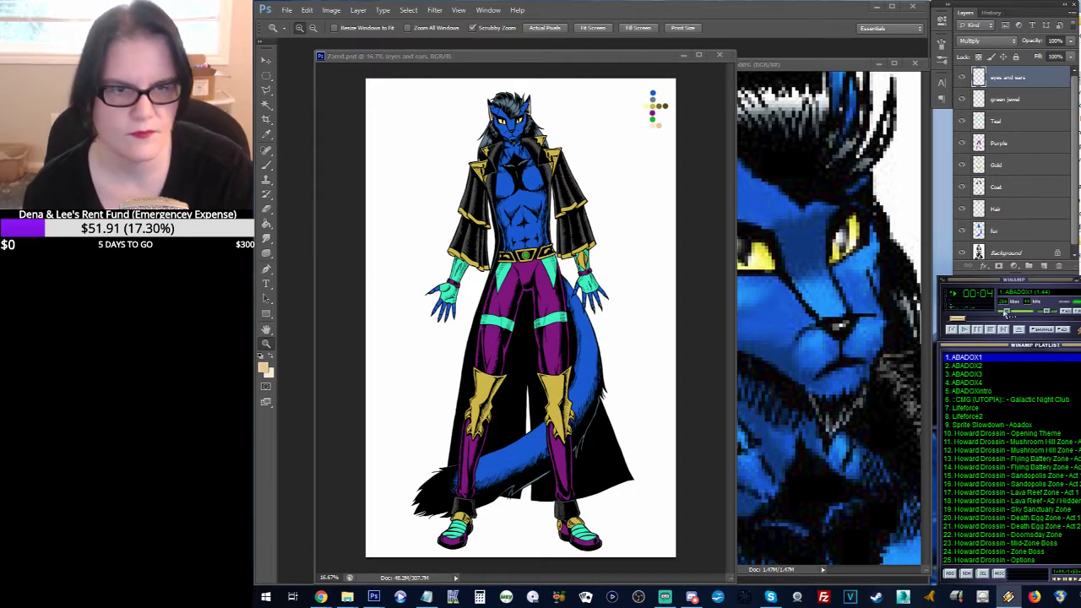
{"action": "left_click_drag", "start_coordinate": [1004, 312], "coordinate": [1014, 313]}
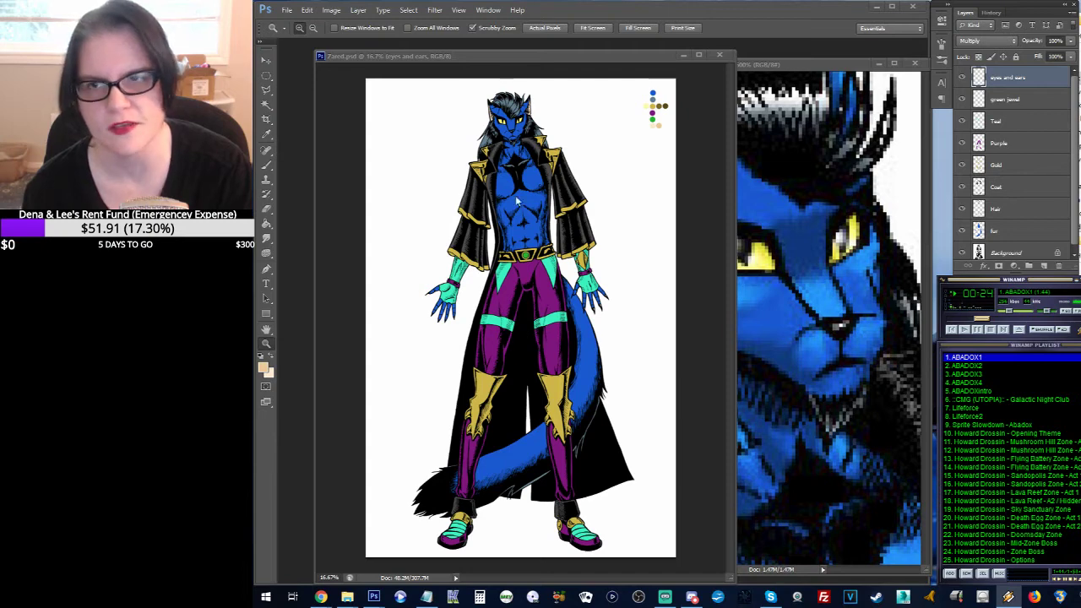
Step: Make the fur layer active for work on the figure's blue fur
{"action": "left_click", "coordinate": [509, 135]}
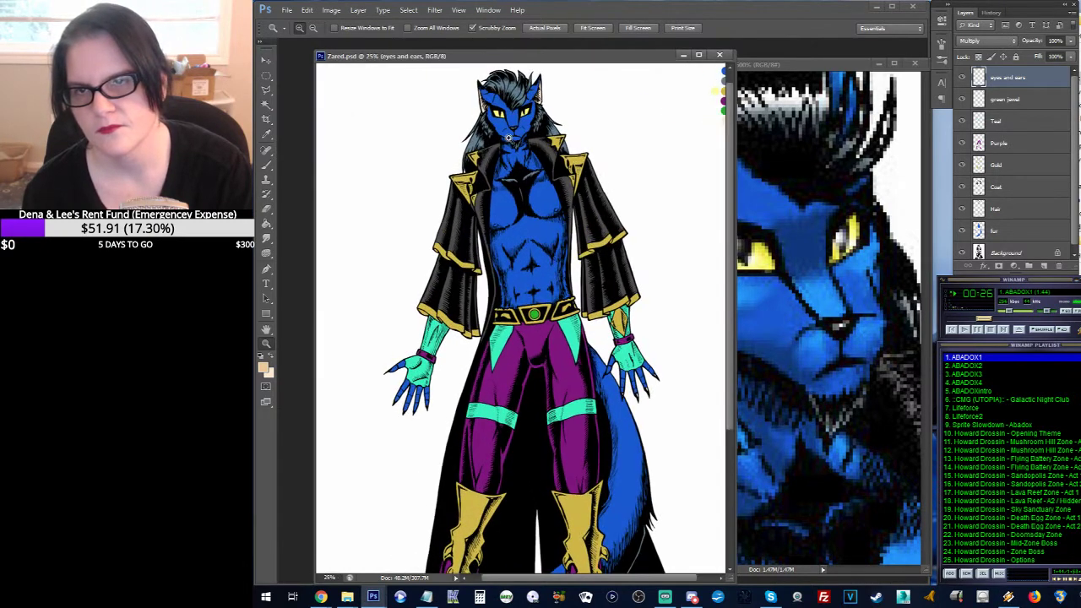
{"action": "left_click", "coordinate": [509, 135]}
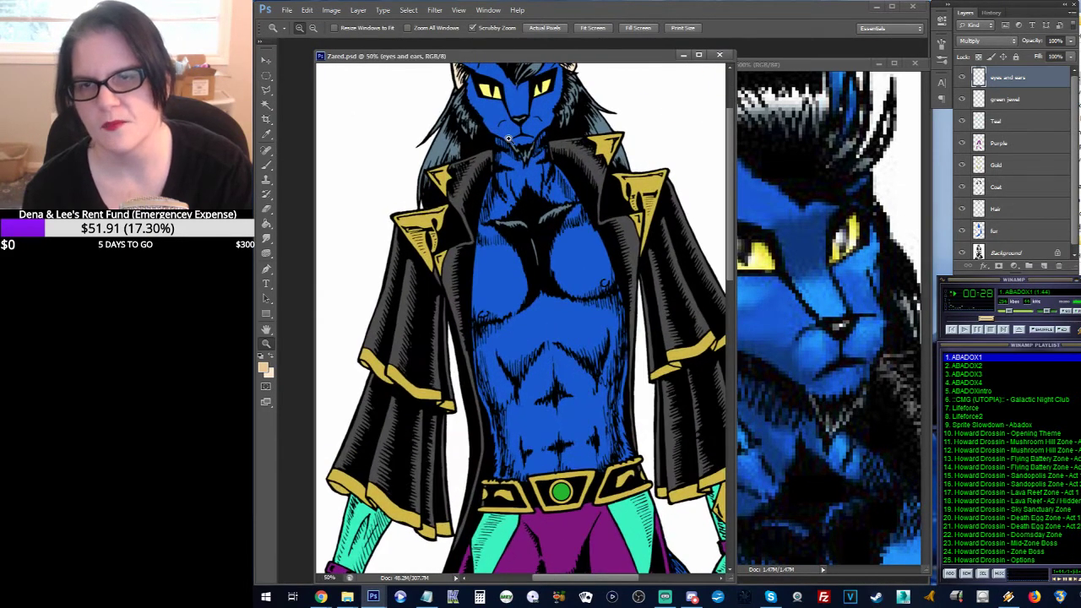
{"action": "scroll", "coordinate": [556, 165], "scroll_direction": "up", "scroll_amount": 3}
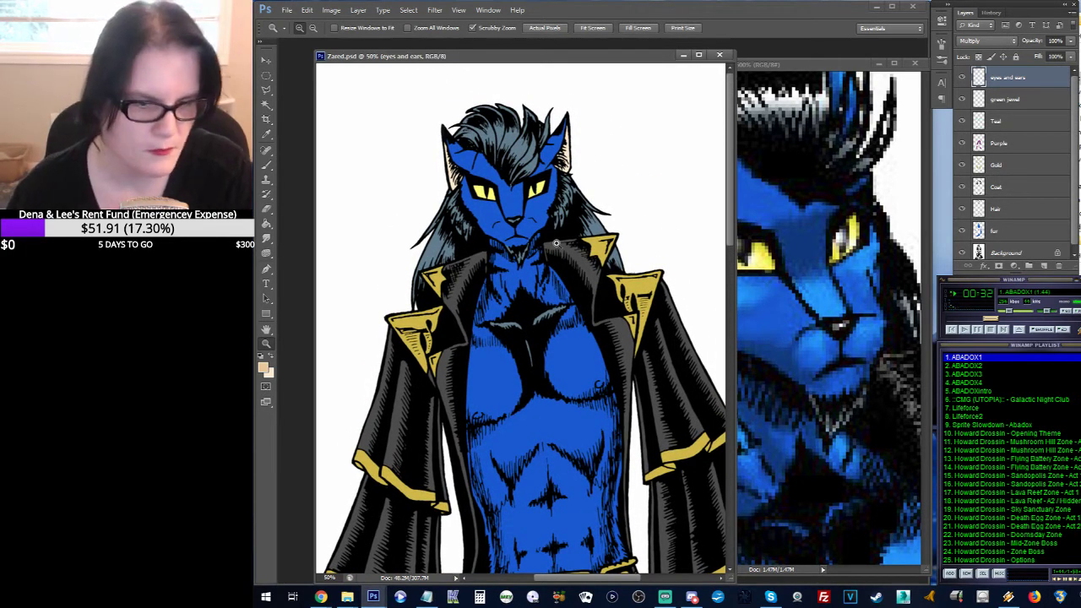
{"action": "left_click_drag", "start_coordinate": [549, 253], "coordinate": [554, 279]}
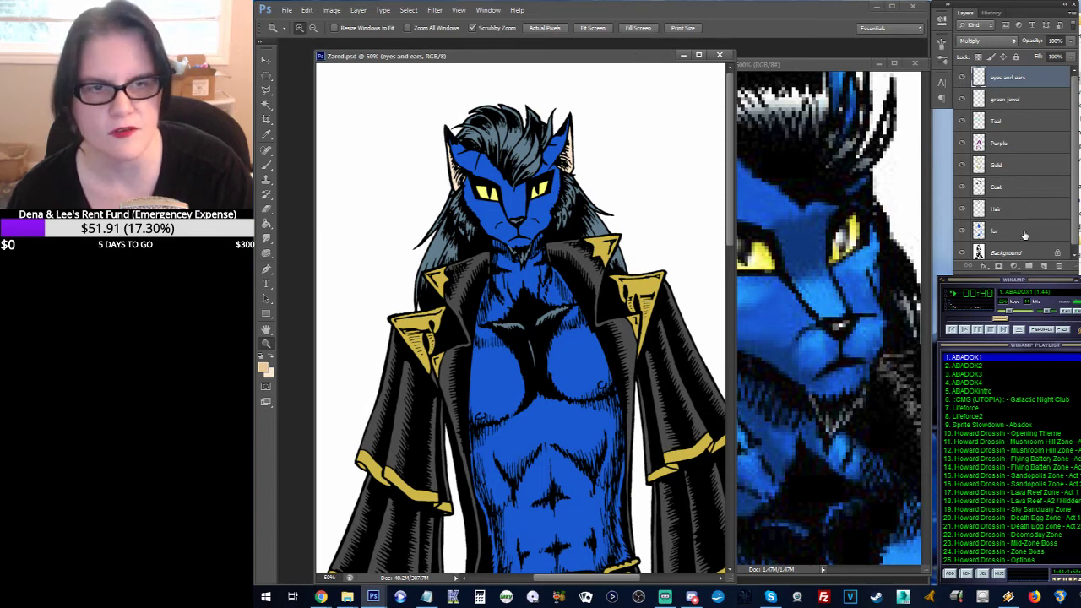
{"action": "key", "text": "alt+["}
{"action": "key", "text": "alt+["}
{"action": "key", "text": "alt+["}
{"action": "key", "text": "alt+["}
{"action": "key", "text": "alt+["}
{"action": "key", "text": "alt+["}
{"action": "key", "text": "alt+["}
Step: Sample the dark blue fur shadow between the eyes in Zared1.jpg and swap it into the background colour
{"action": "scroll", "coordinate": [644, 133], "scroll_direction": "right", "scroll_amount": 5}
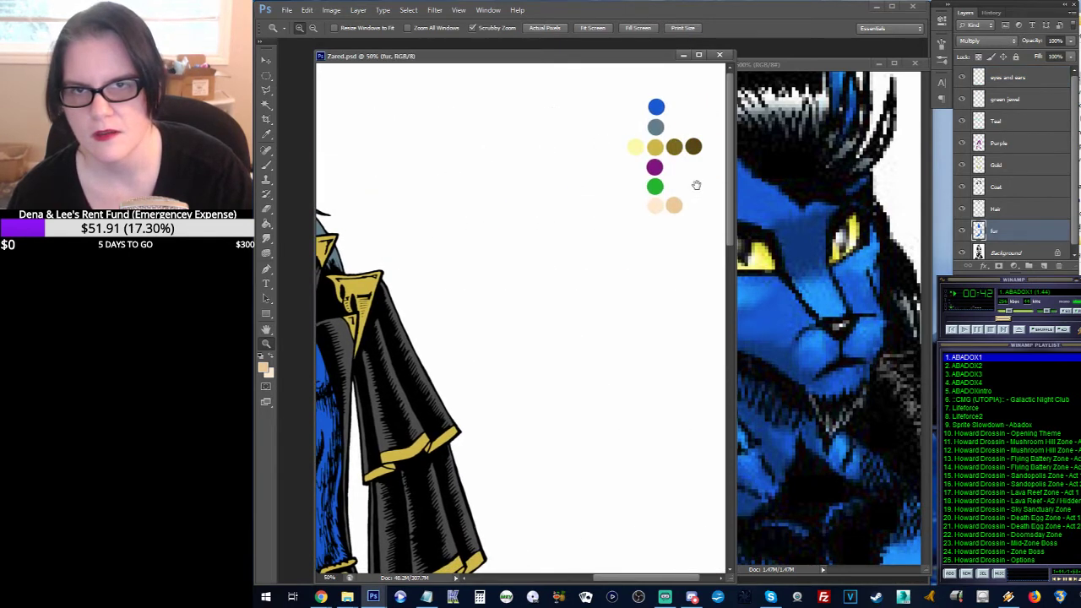
{"action": "left_click", "coordinate": [806, 68]}
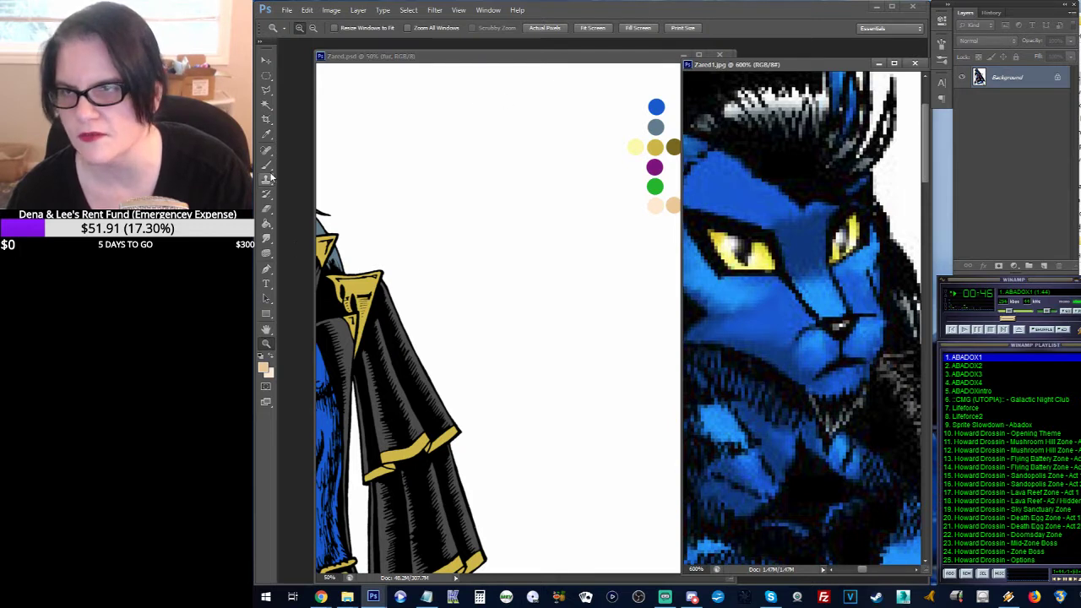
{"action": "left_click", "coordinate": [266, 134]}
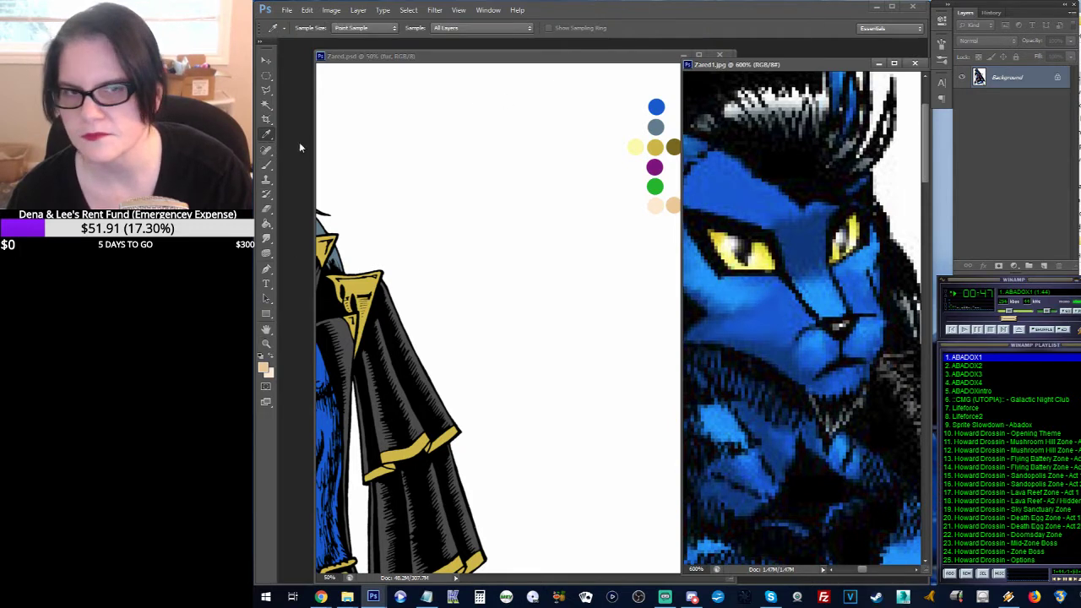
{"action": "left_click", "coordinate": [802, 241]}
{"action": "left_click", "coordinate": [272, 357]}
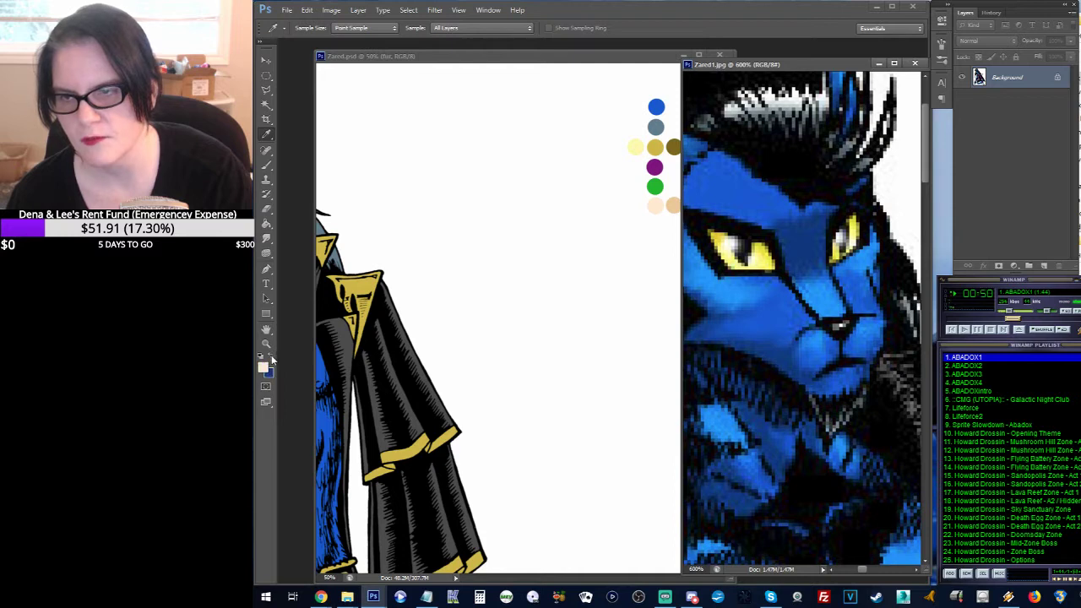
Step: Sample the light blue cheek fur in Zared1.jpg and paint light and dark blue swatches on either side of the blue one in Zared.psd
{"action": "left_click", "coordinate": [730, 293]}
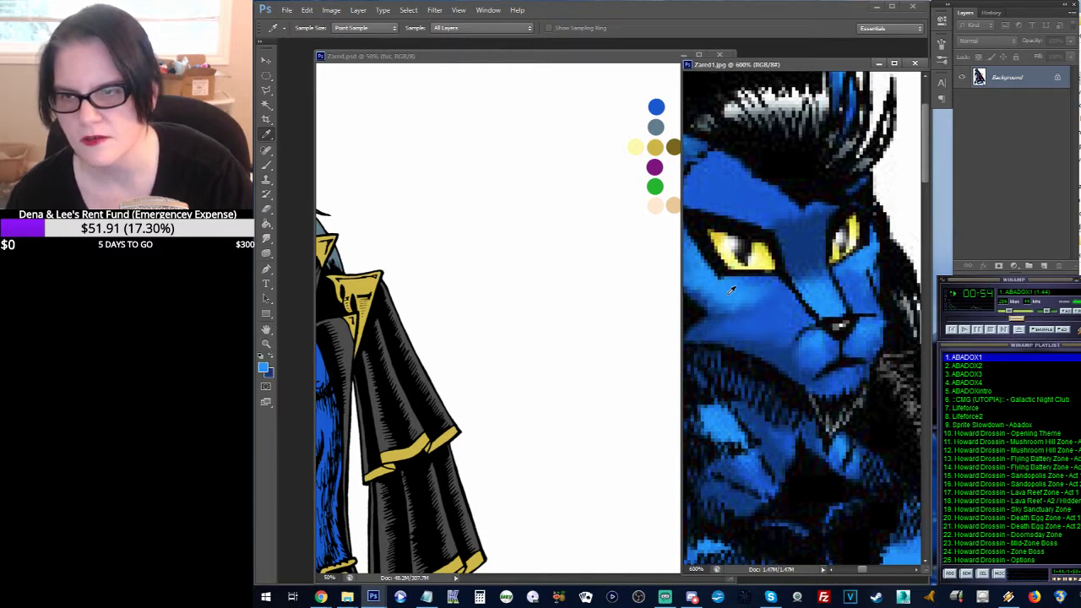
{"action": "left_click", "coordinate": [644, 61]}
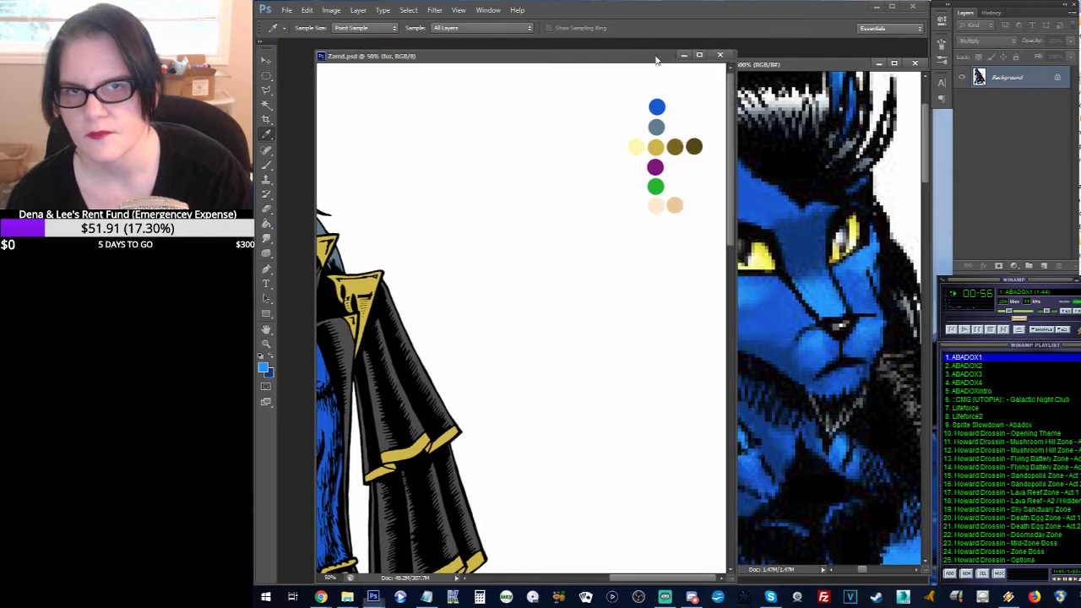
{"action": "left_click", "coordinate": [268, 166]}
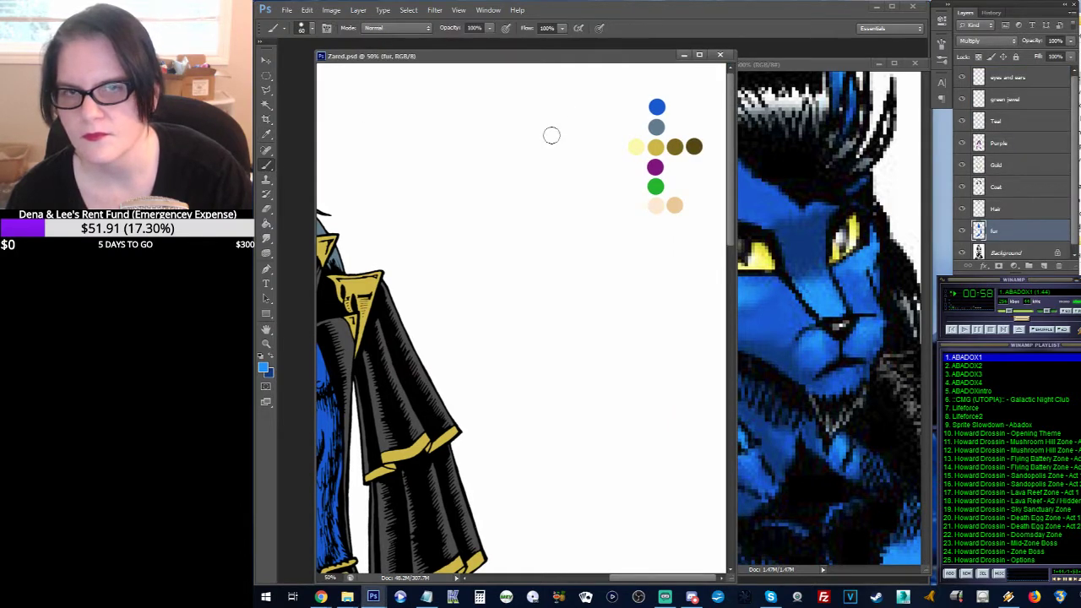
{"action": "left_click", "coordinate": [636, 108]}
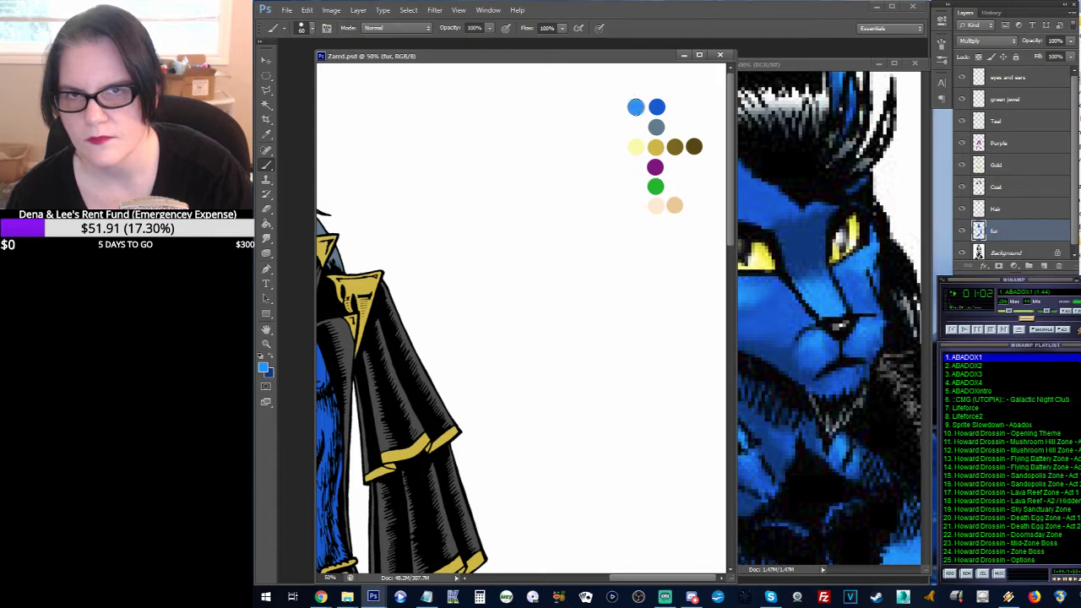
{"action": "left_click", "coordinate": [270, 358]}
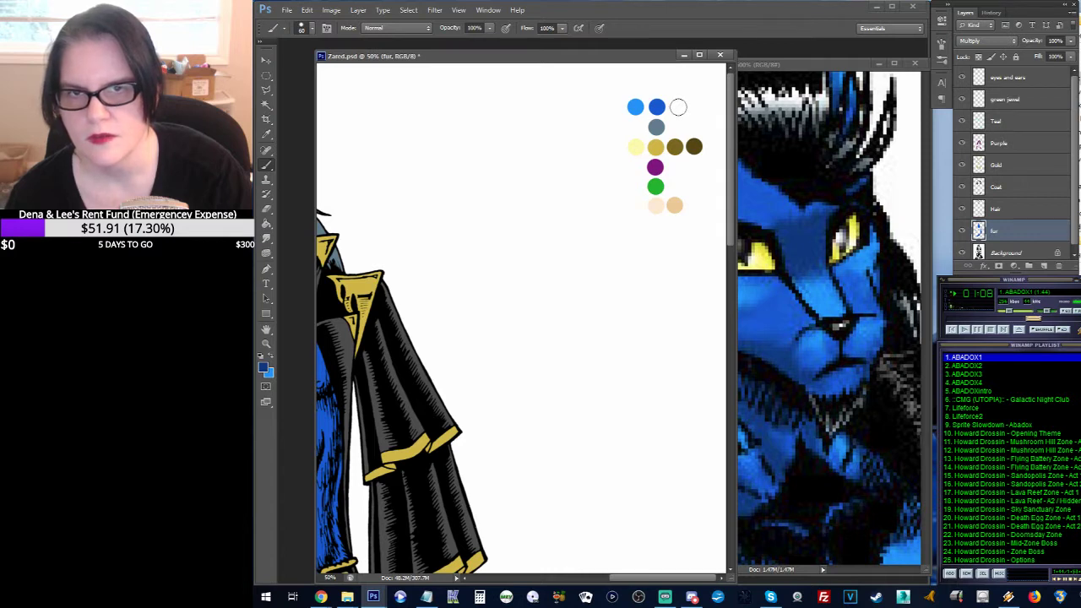
{"action": "left_click", "coordinate": [677, 107]}
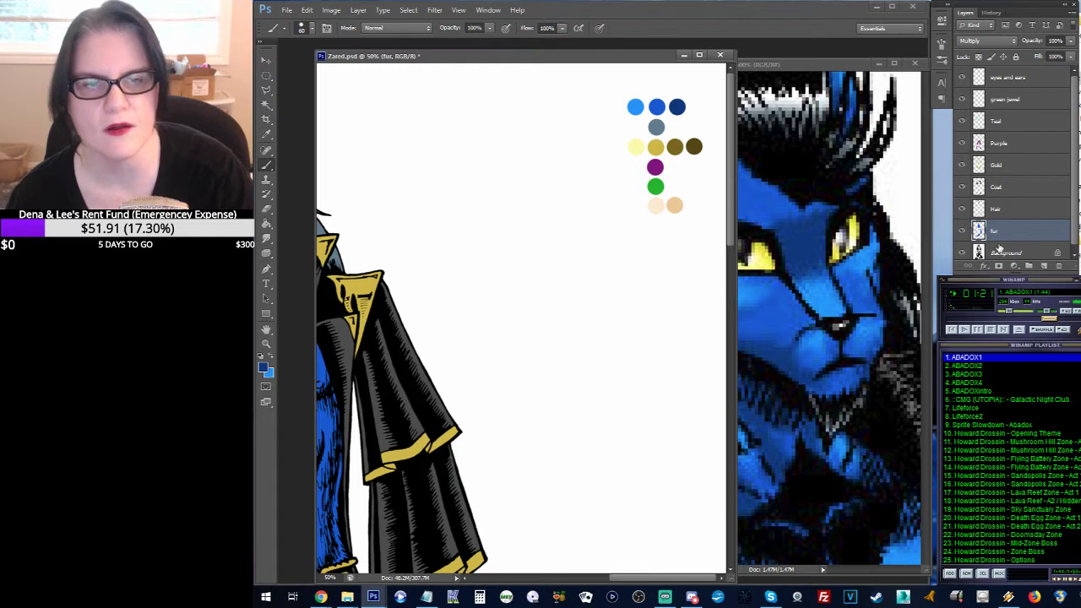
Step: On the Hair layer, sample the figure's slate hair colour and darken the foreground colour to #32424b
{"action": "left_click", "coordinate": [997, 211]}
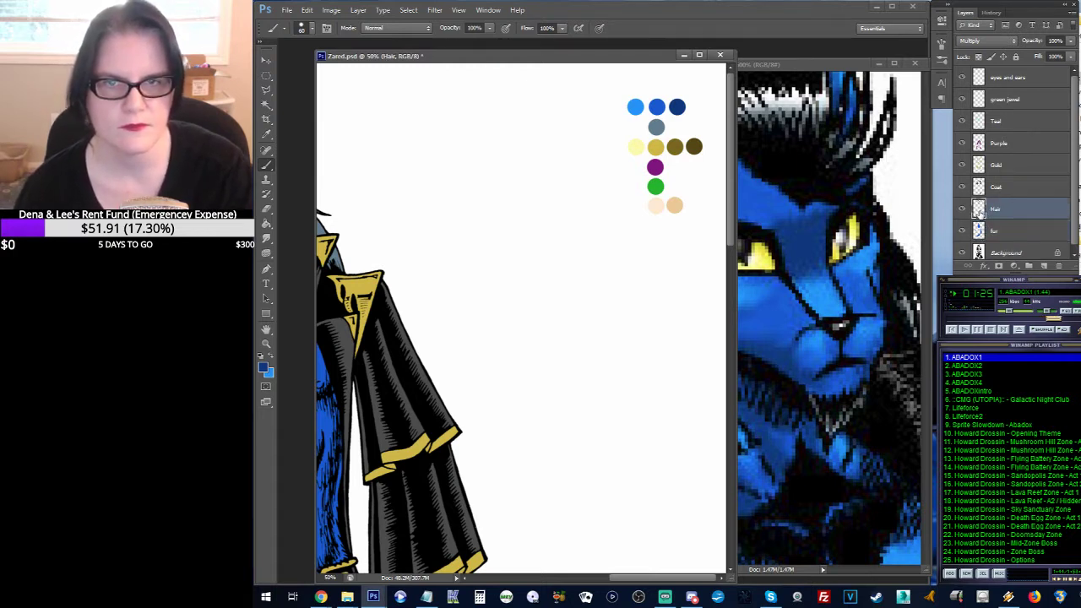
{"action": "left_click", "coordinate": [767, 137]}
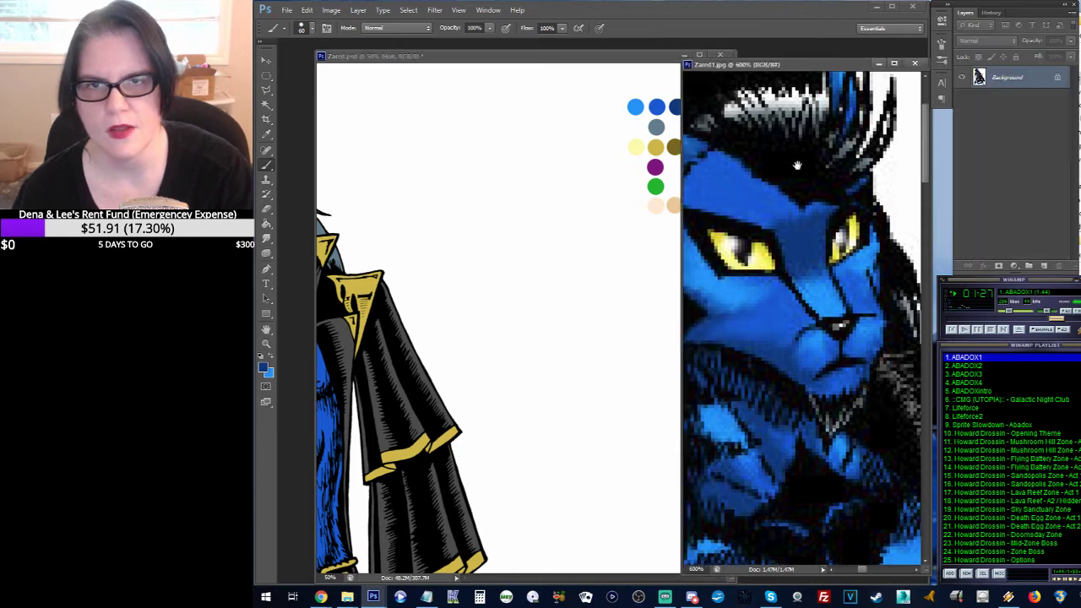
{"action": "left_click", "coordinate": [455, 189]}
{"action": "left_click_drag", "start_coordinate": [442, 174], "coordinate": [641, 216]}
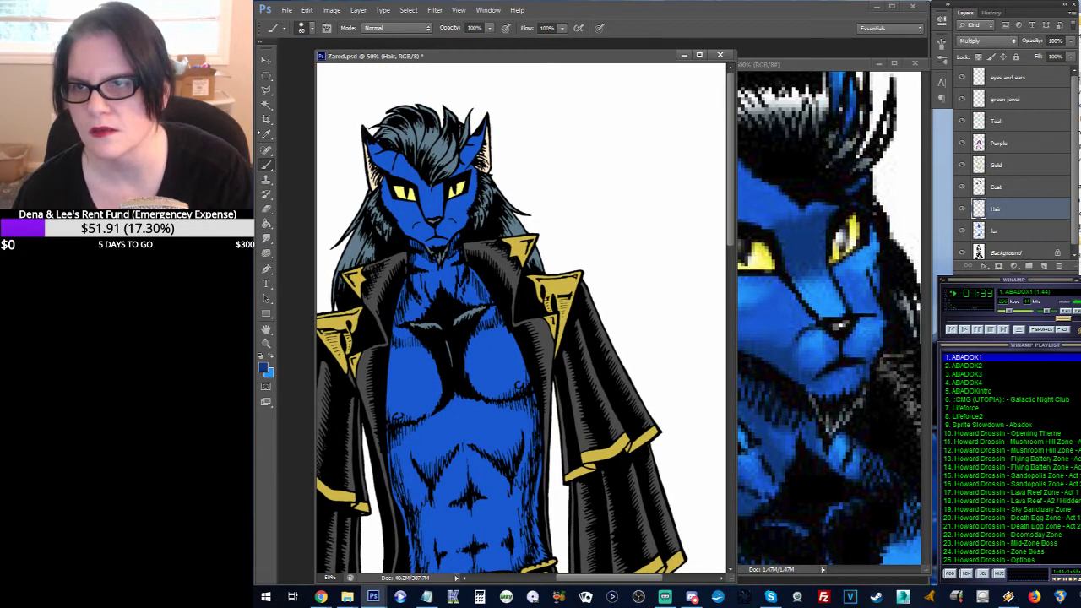
{"action": "left_click", "coordinate": [265, 133]}
{"action": "left_click", "coordinate": [432, 139]}
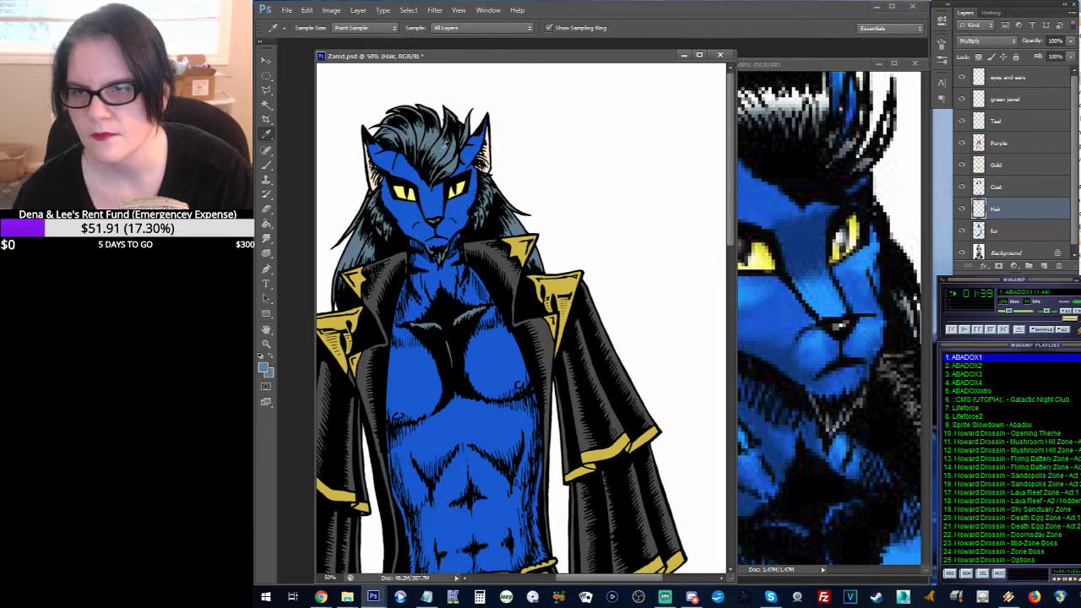
{"action": "left_click", "coordinate": [264, 366]}
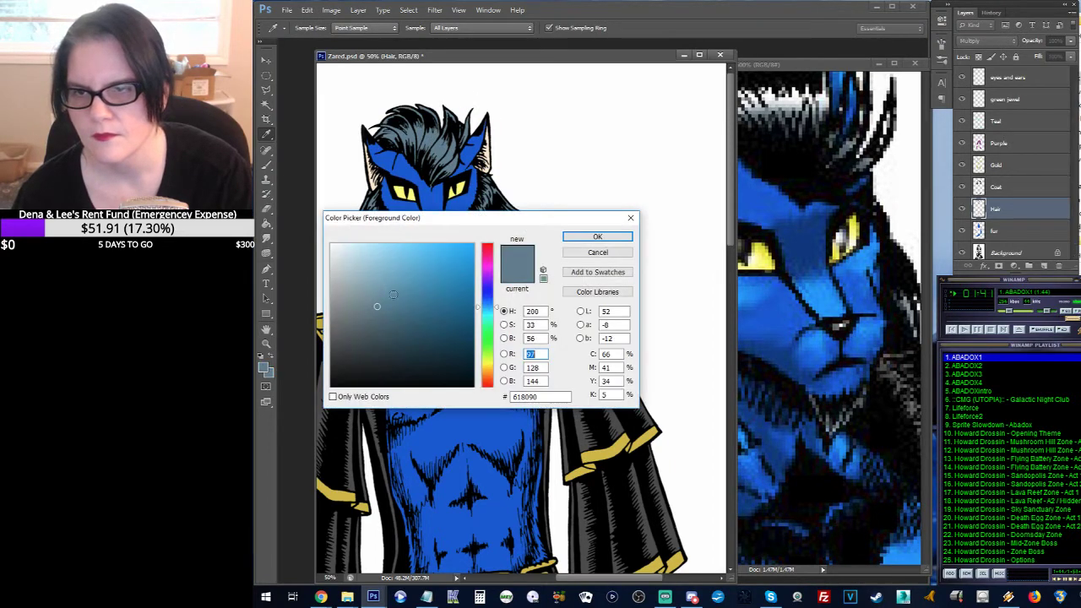
{"action": "left_click_drag", "start_coordinate": [378, 324], "coordinate": [378, 342]}
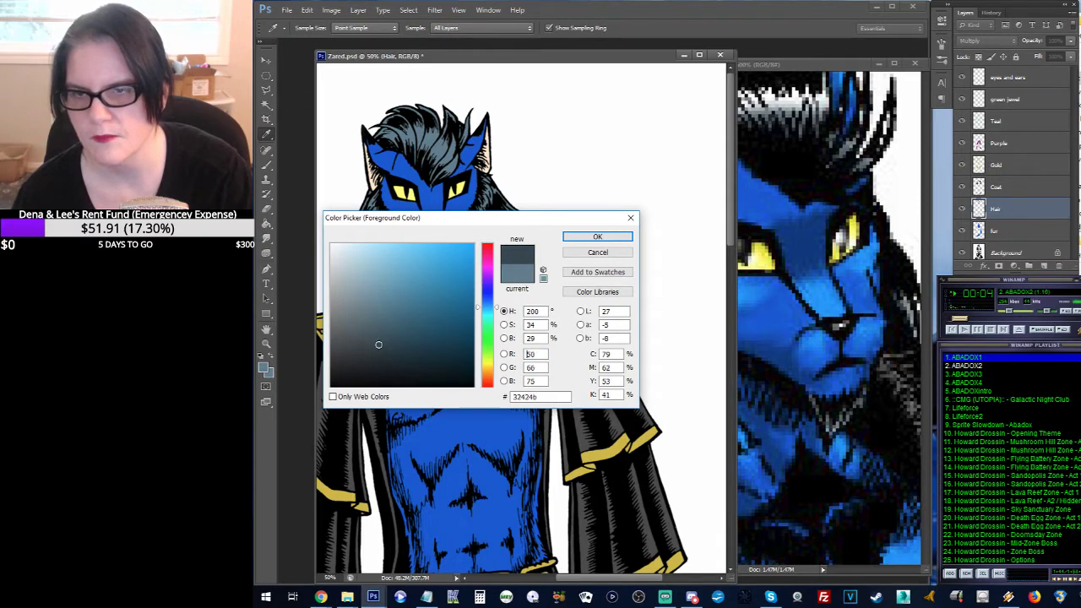
{"action": "left_click", "coordinate": [591, 237]}
Step: Paint the dark slate colour as a swatch beside the slate-blue hair swatch in the palette
{"action": "left_click_drag", "start_coordinate": [686, 161], "coordinate": [482, 210]}
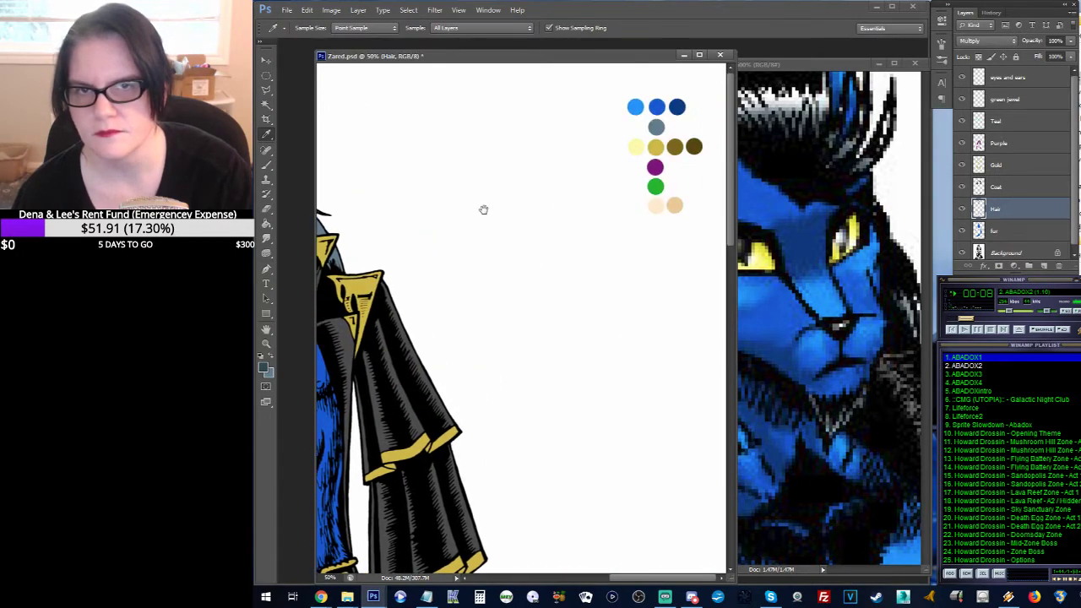
{"action": "left_click", "coordinate": [269, 168]}
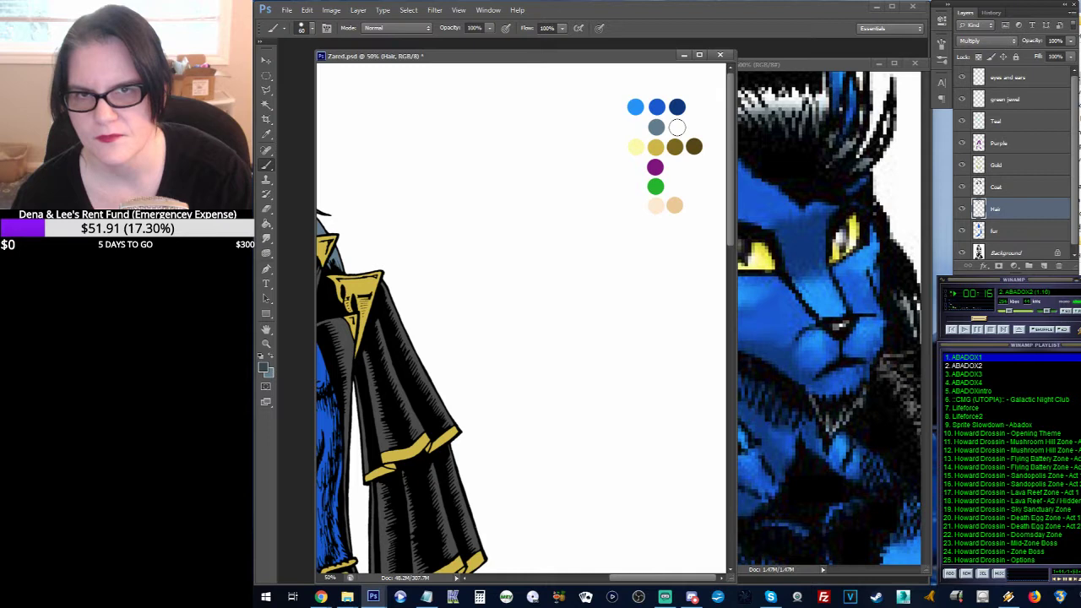
{"action": "left_click", "coordinate": [677, 126]}
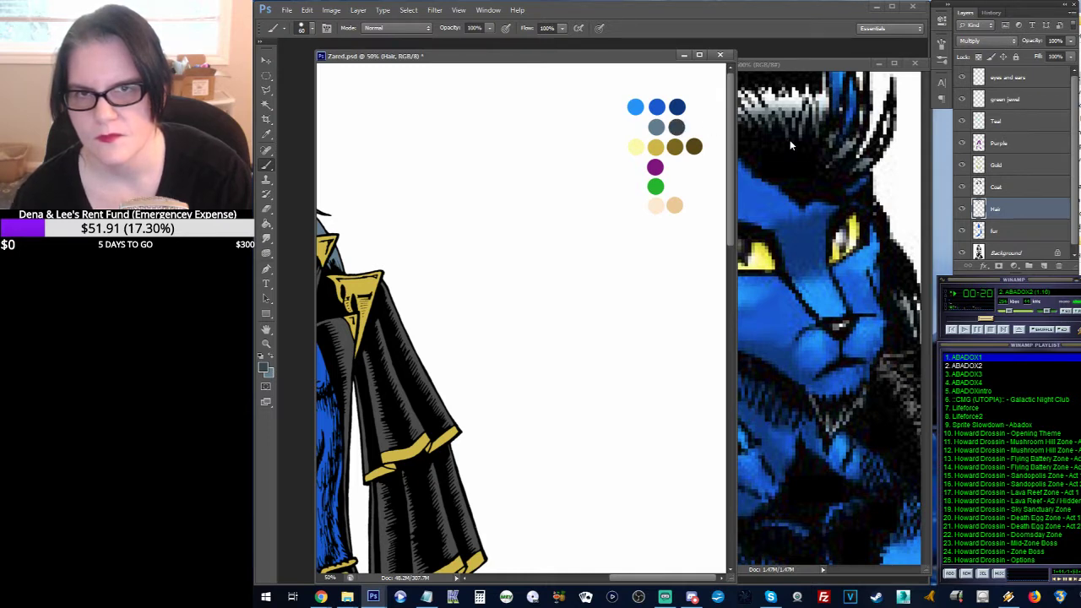
Step: Make the Coat layer active and toggle its visibility to check which areas it colours
{"action": "left_click", "coordinate": [996, 189]}
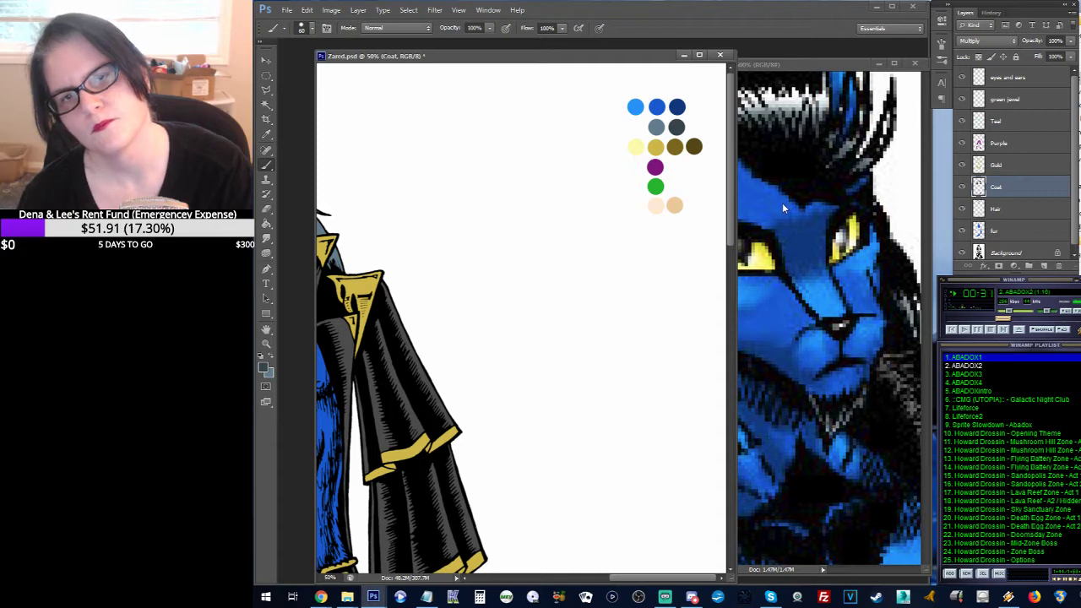
{"action": "left_click", "coordinate": [961, 188]}
{"action": "left_click", "coordinate": [962, 187]}
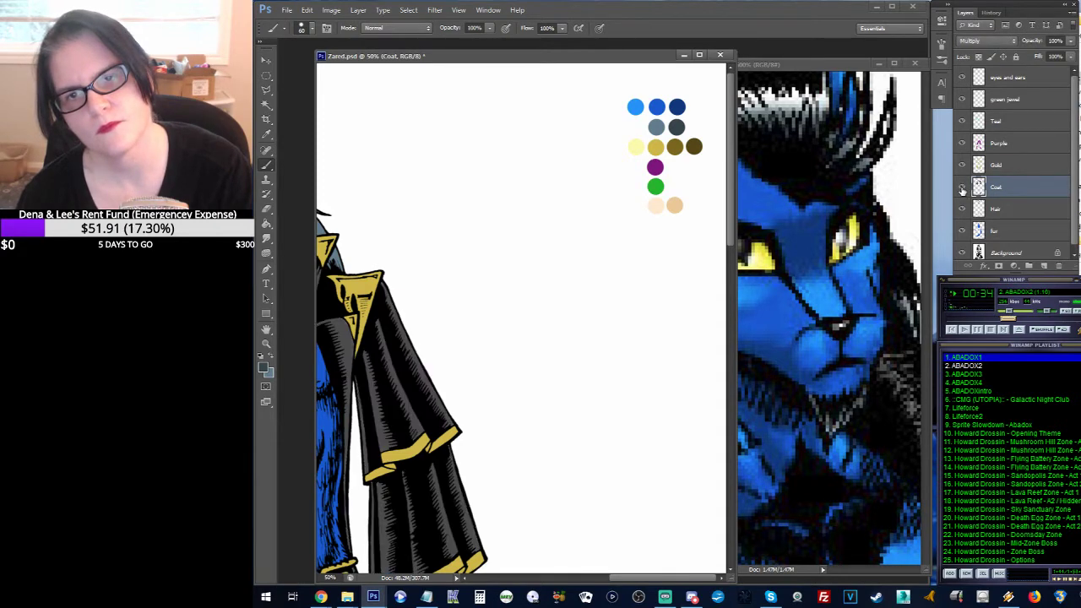
{"action": "left_click", "coordinate": [961, 187]}
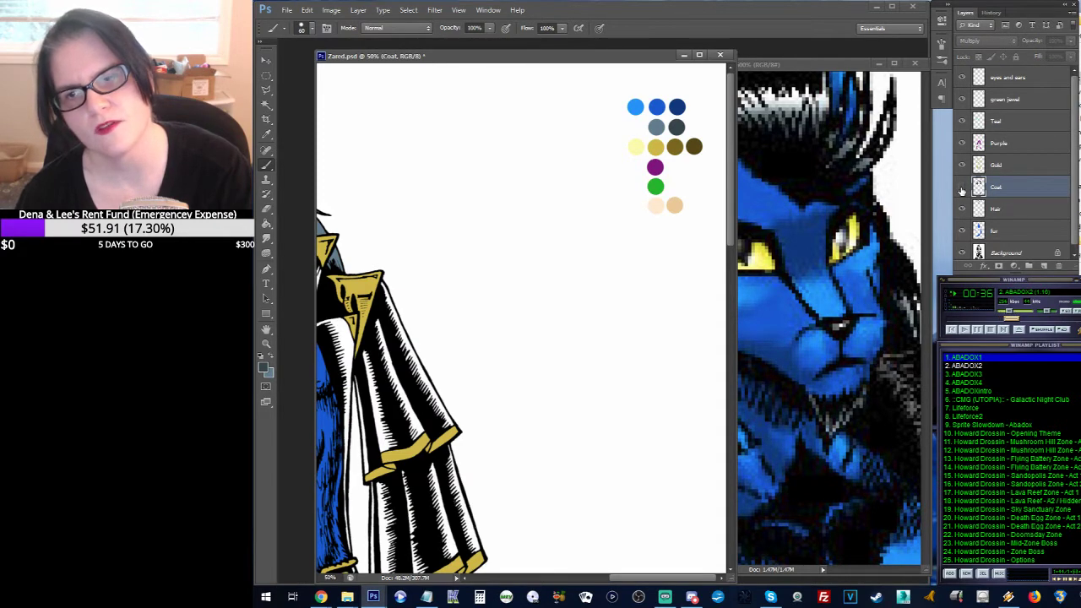
{"action": "left_click", "coordinate": [962, 187]}
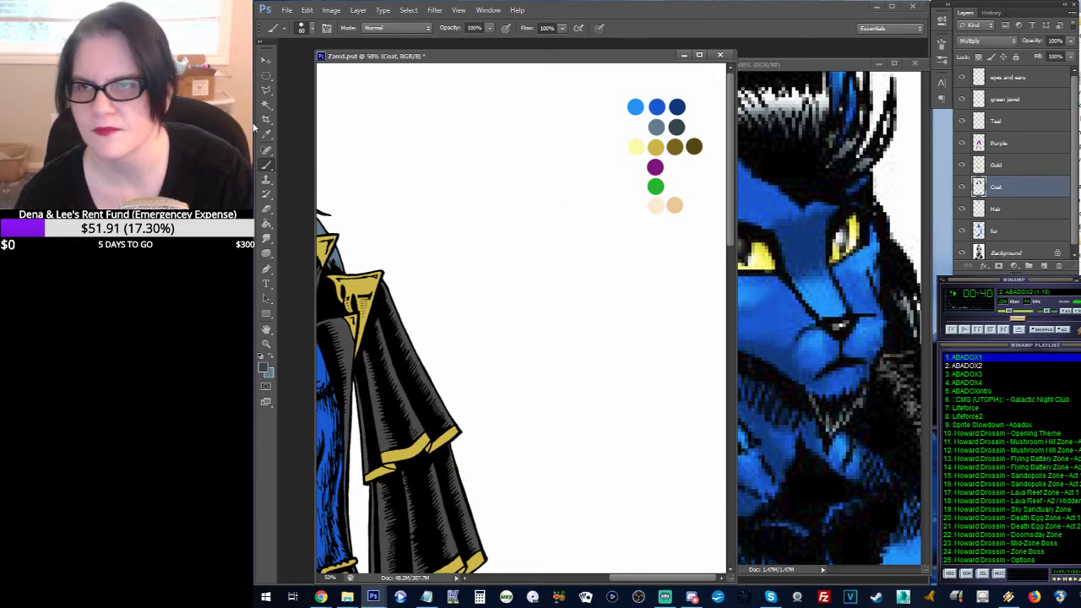
Step: Select the lower palette swatches with the Rectangular Marquee and move the Gold layer's swatches down one row
{"action": "left_click", "coordinate": [266, 77]}
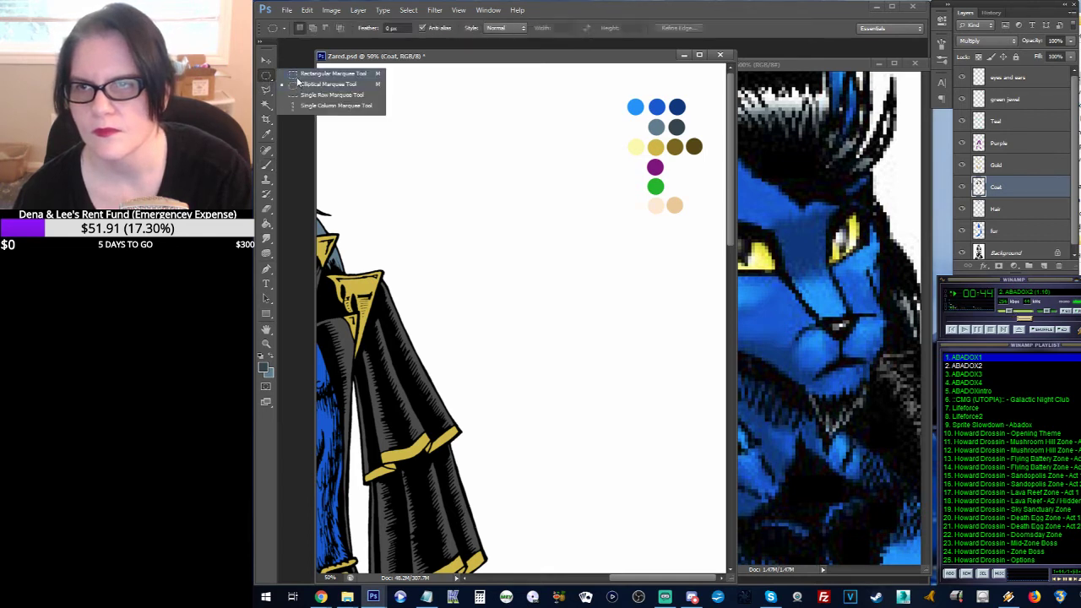
{"action": "left_click", "coordinate": [295, 75]}
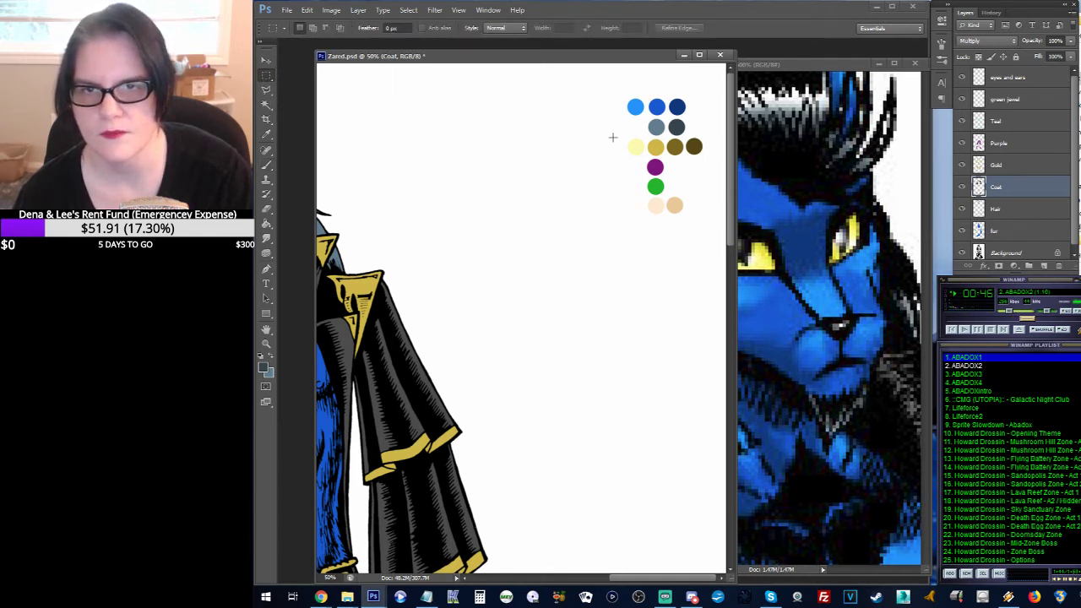
{"action": "left_click_drag", "start_coordinate": [612, 138], "coordinate": [710, 229]}
{"action": "left_click_drag", "start_coordinate": [612, 129], "coordinate": [713, 232]}
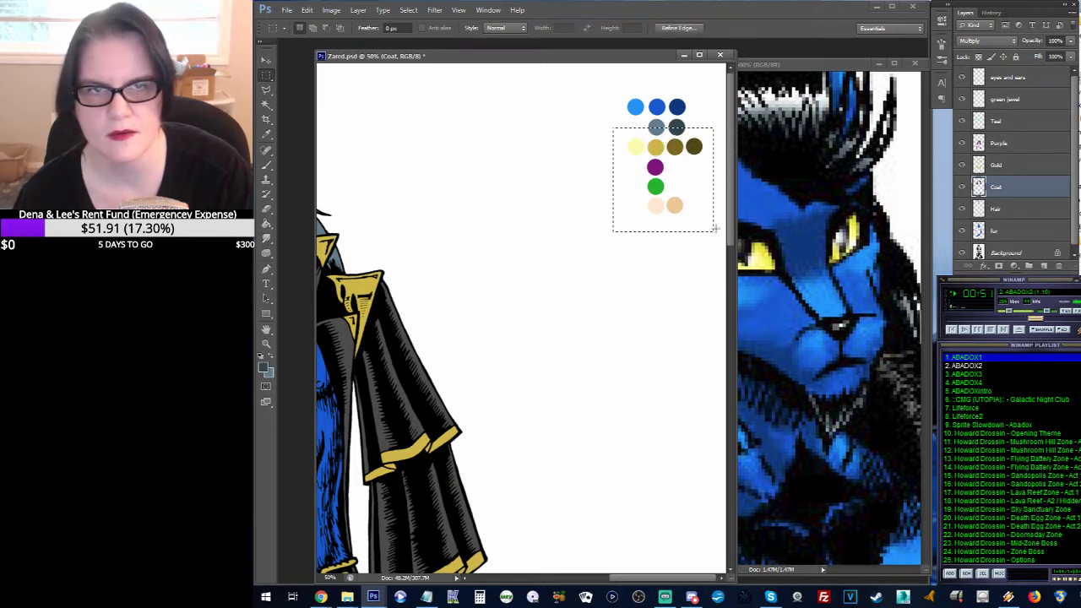
{"action": "left_click", "coordinate": [996, 164]}
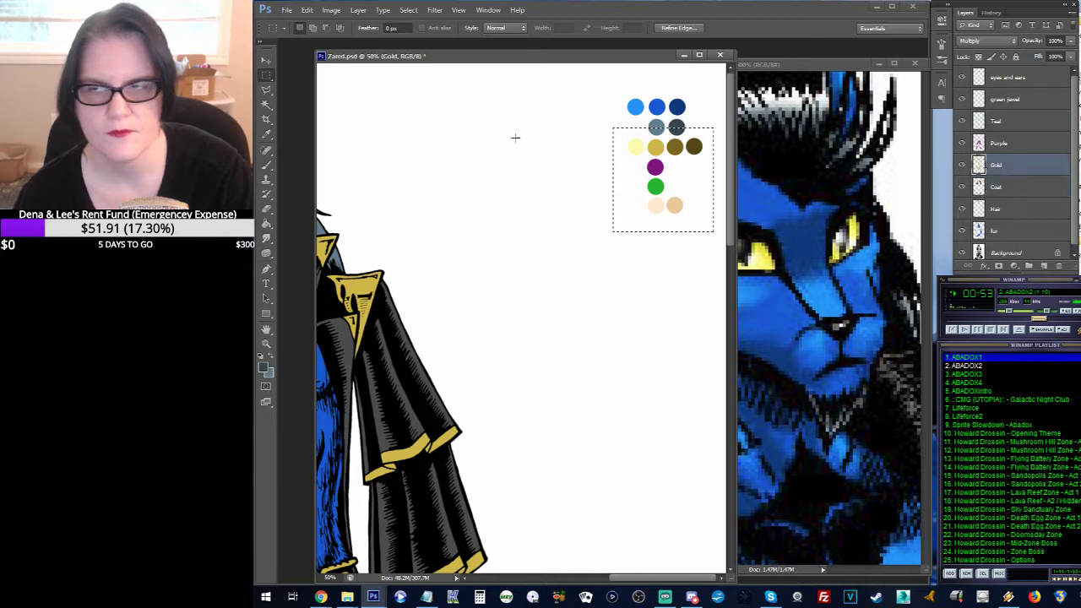
{"action": "left_click", "coordinate": [267, 64]}
{"action": "left_click_drag", "start_coordinate": [657, 165], "coordinate": [678, 169]}
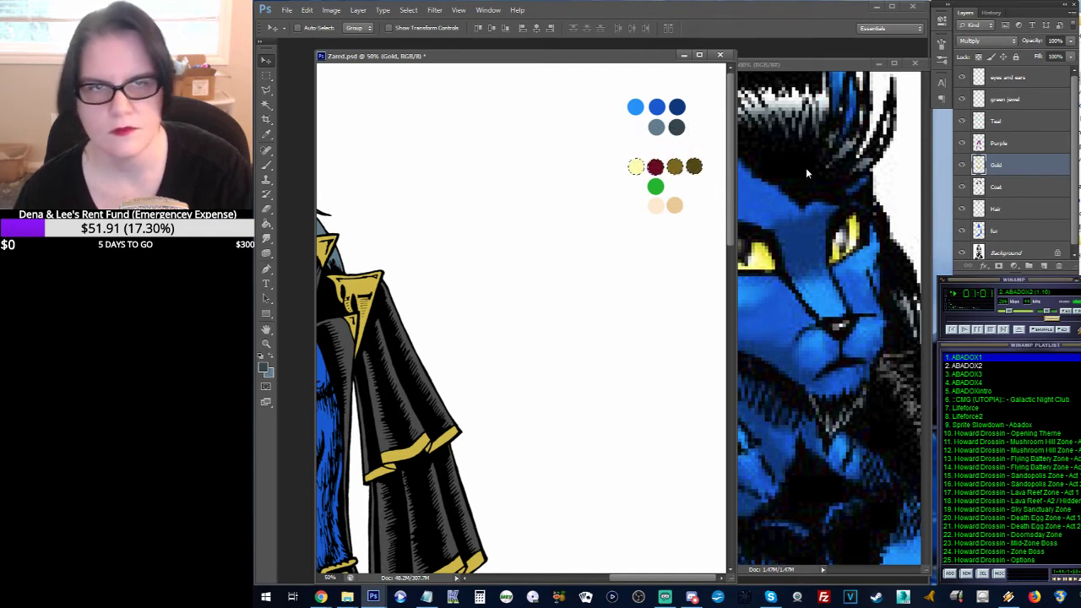
Step: Select the purple swatch on the Purple layer and move it down one row onto the green one
{"action": "key", "text": "alt+bracketright"}
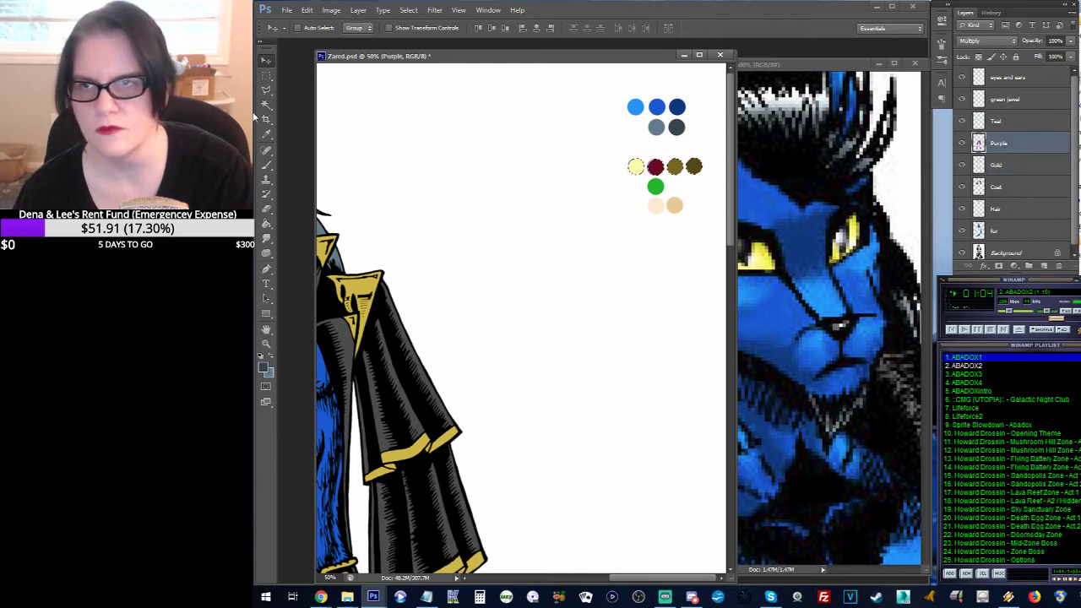
{"action": "left_click", "coordinate": [266, 75]}
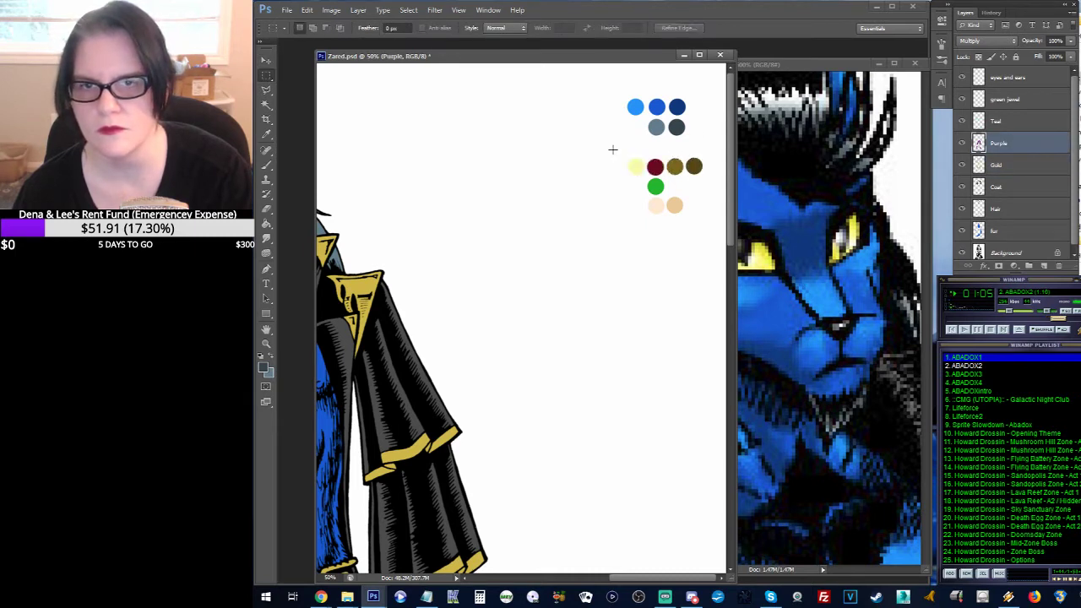
{"action": "left_click_drag", "start_coordinate": [613, 150], "coordinate": [689, 227]}
{"action": "left_click", "coordinate": [266, 64]}
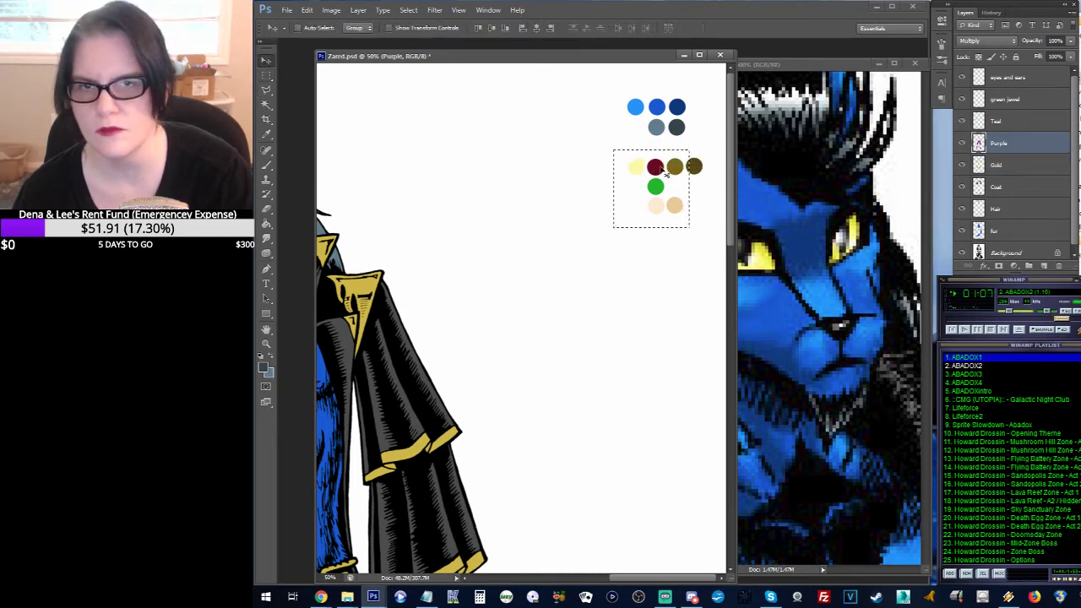
{"action": "left_click_drag", "start_coordinate": [663, 171], "coordinate": [663, 190]}
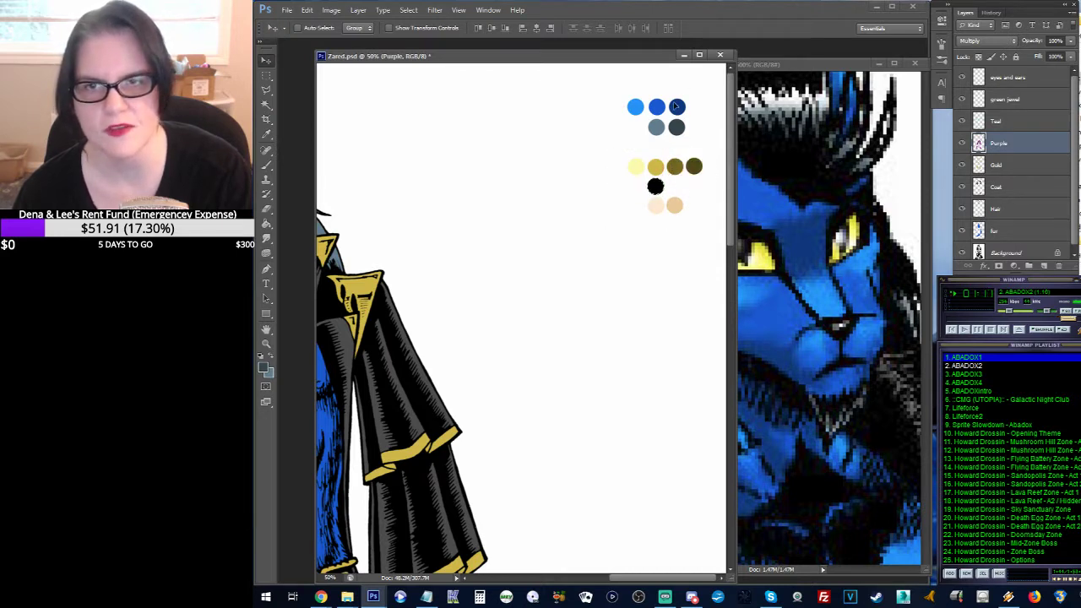
Step: Marquee-select the area around the overlapping purple and green swatches and try to move its content on the Teal layer
{"action": "left_click", "coordinate": [996, 123]}
{"action": "left_click", "coordinate": [266, 75]}
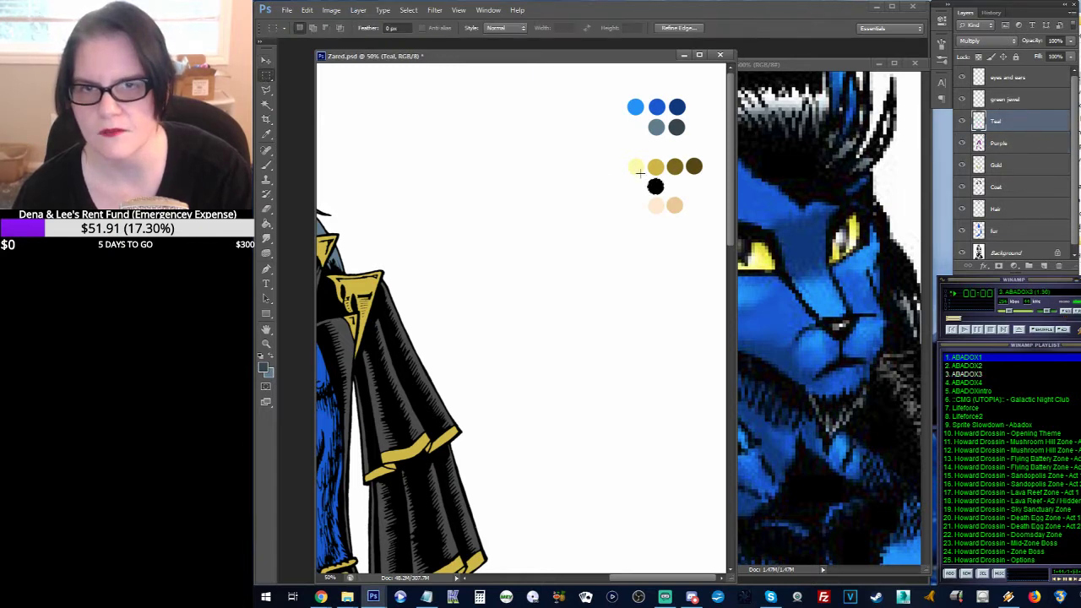
{"action": "left_click_drag", "start_coordinate": [639, 172], "coordinate": [683, 206]}
{"action": "left_click", "coordinate": [266, 59]}
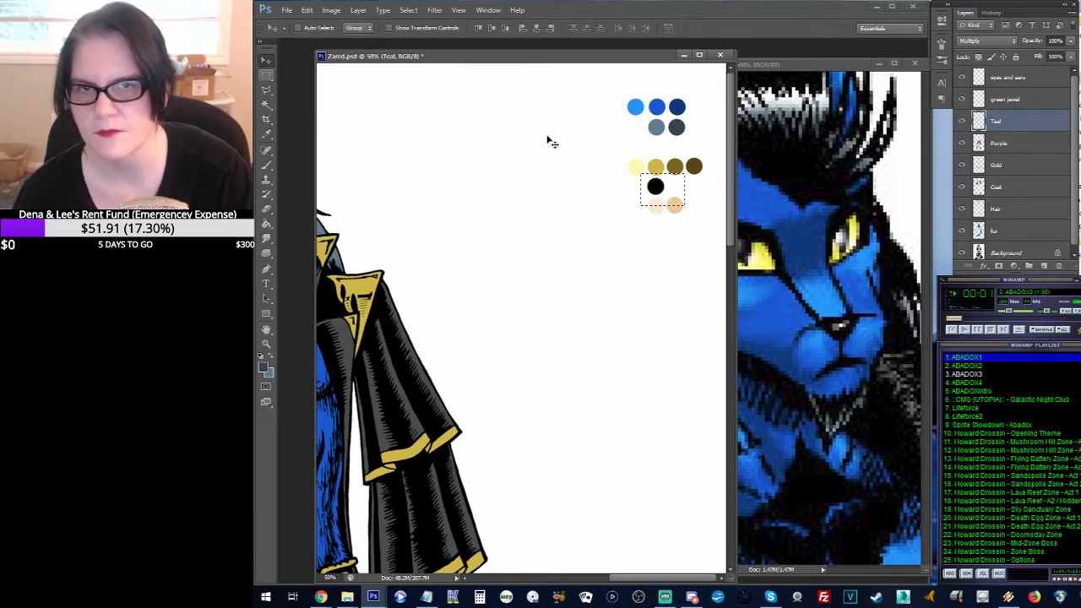
{"action": "left_click", "coordinate": [658, 190]}
{"action": "left_click", "coordinate": [574, 227]}
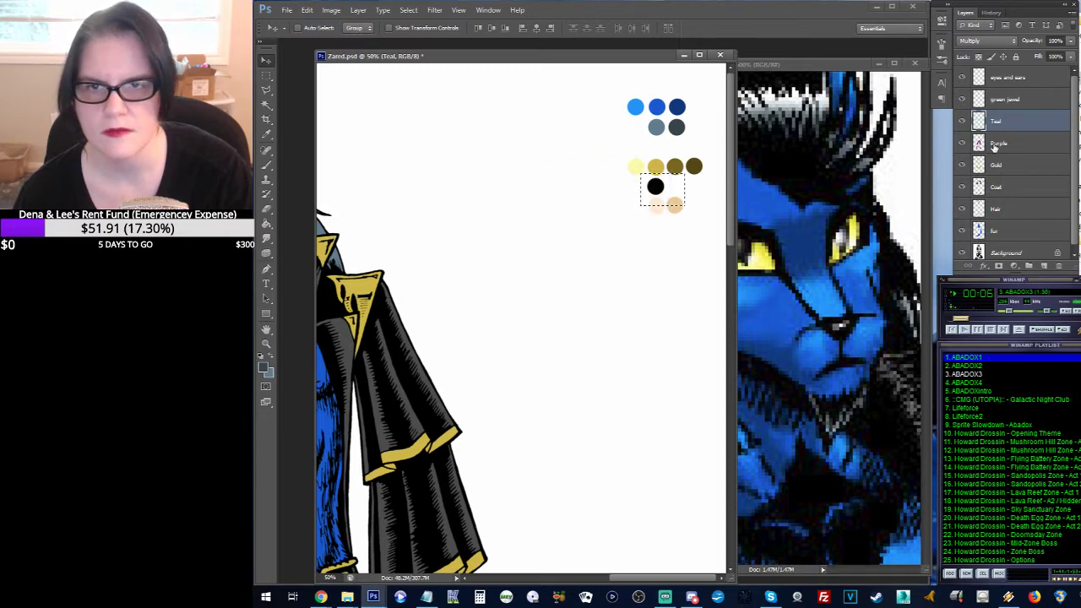
{"action": "left_click", "coordinate": [656, 189]}
{"action": "left_click", "coordinate": [576, 229]}
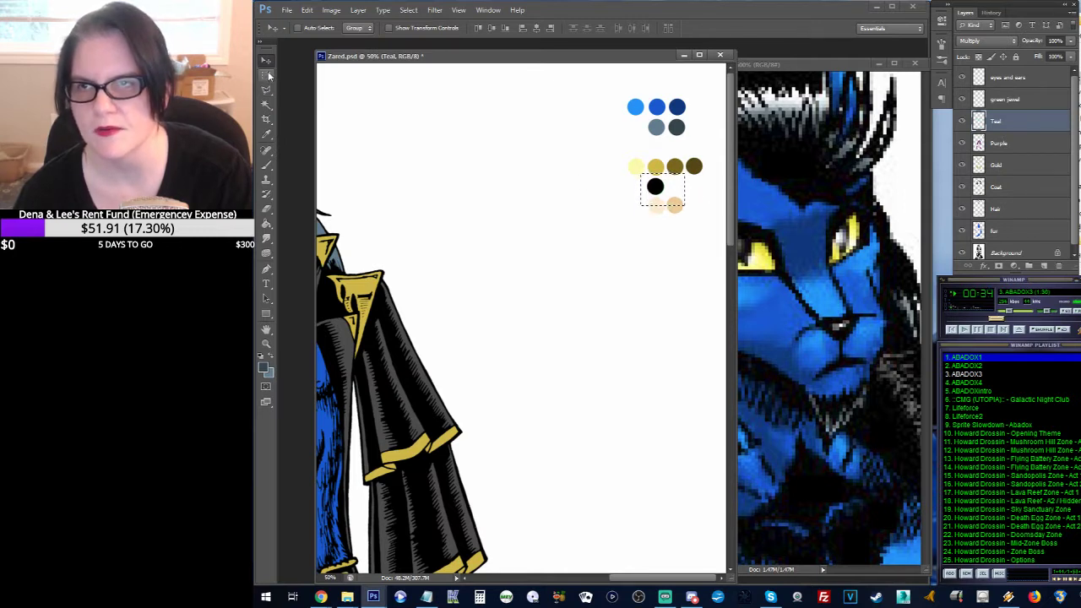
Step: Move the selected green swatch on the green jewel layer down to below the peach and tan swatches
{"action": "left_click", "coordinate": [1007, 100]}
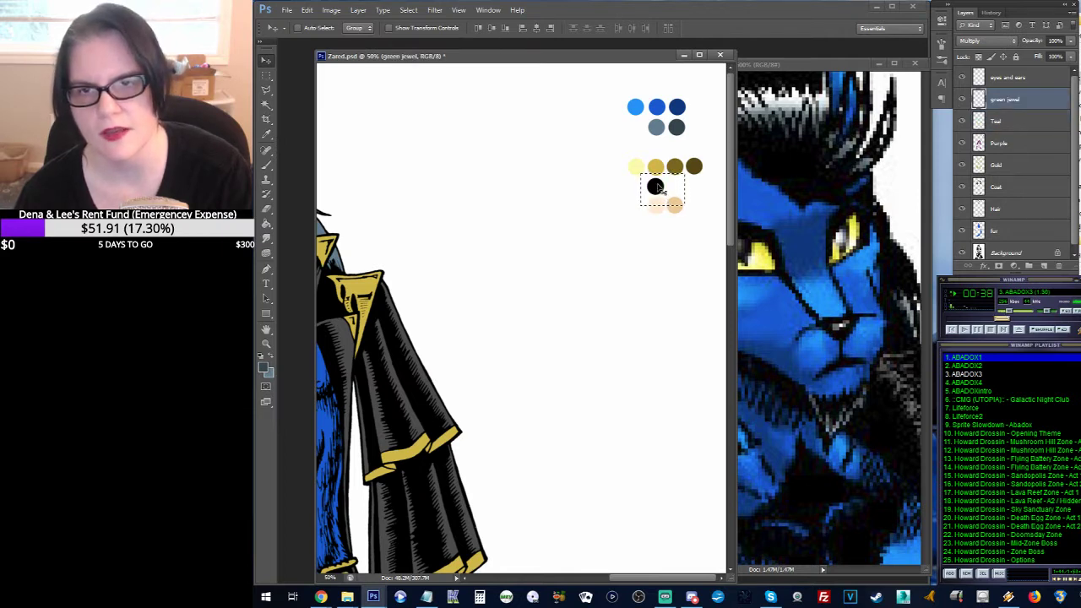
{"action": "left_click_drag", "start_coordinate": [656, 187], "coordinate": [657, 208]}
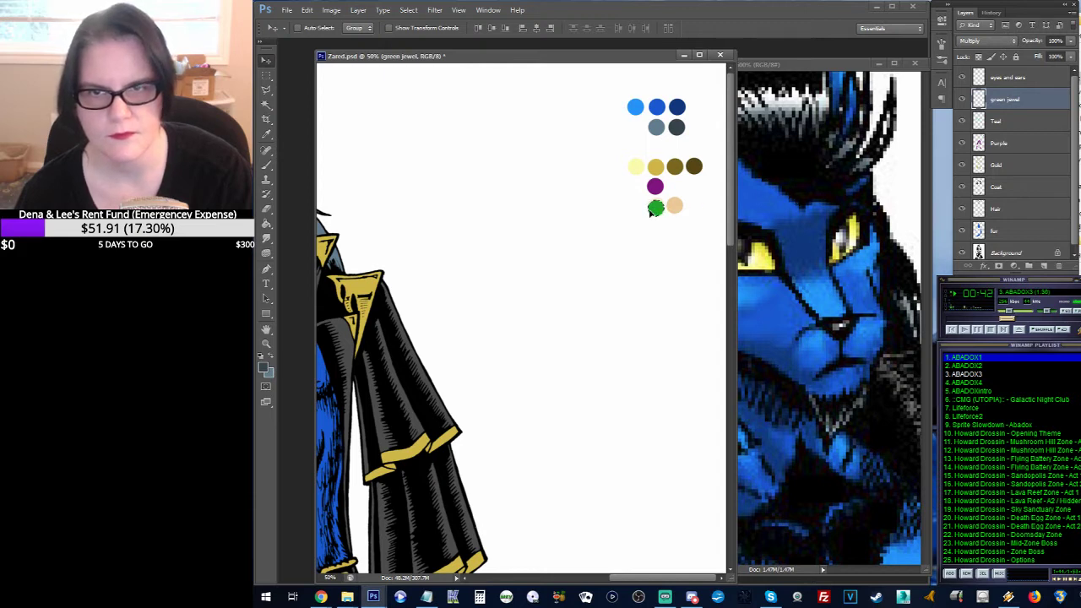
{"action": "left_click_drag", "start_coordinate": [658, 211], "coordinate": [658, 245]}
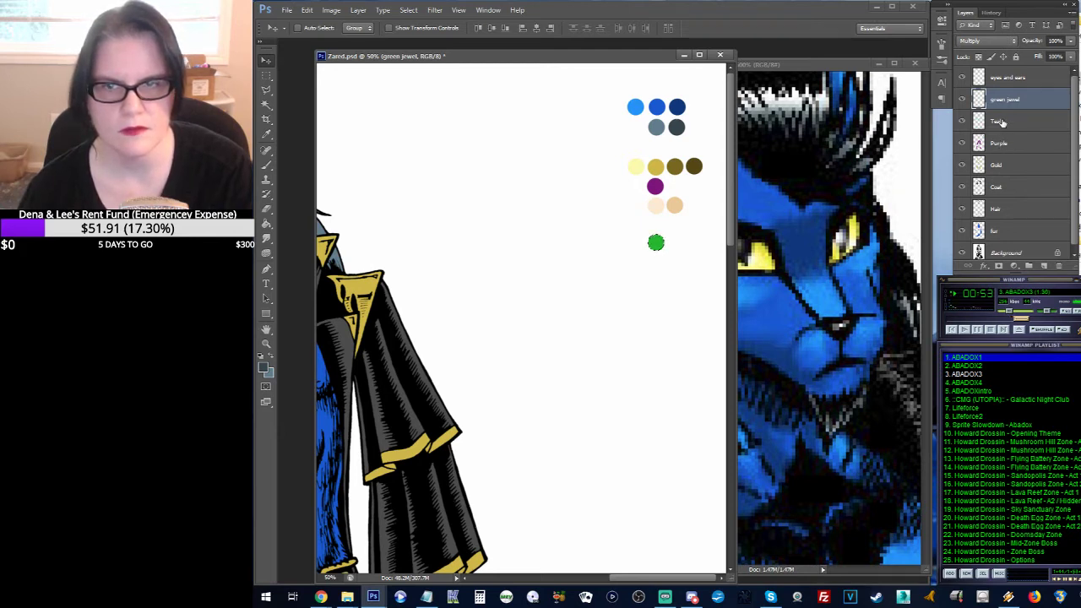
Step: Move the green swatch up beneath the peach row, and shift the eyes and ears layer's peach and tan swatches below it, clearing the selection
{"action": "left_click_drag", "start_coordinate": [656, 244], "coordinate": [656, 224]}
{"action": "left_click", "coordinate": [1016, 79]}
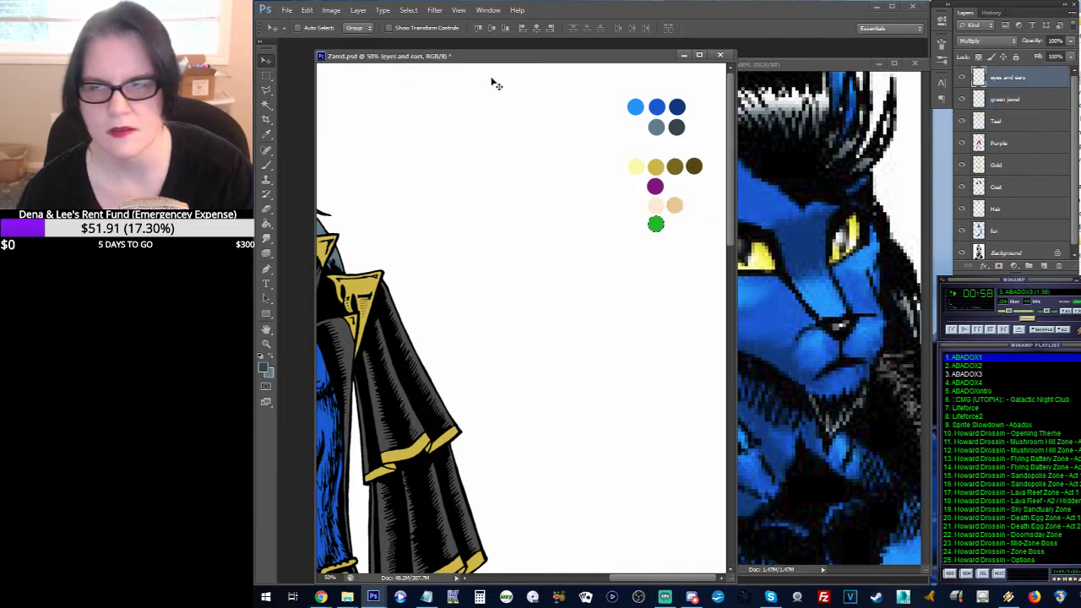
{"action": "left_click", "coordinate": [265, 78]}
{"action": "left_click_drag", "start_coordinate": [697, 183], "coordinate": [619, 221]}
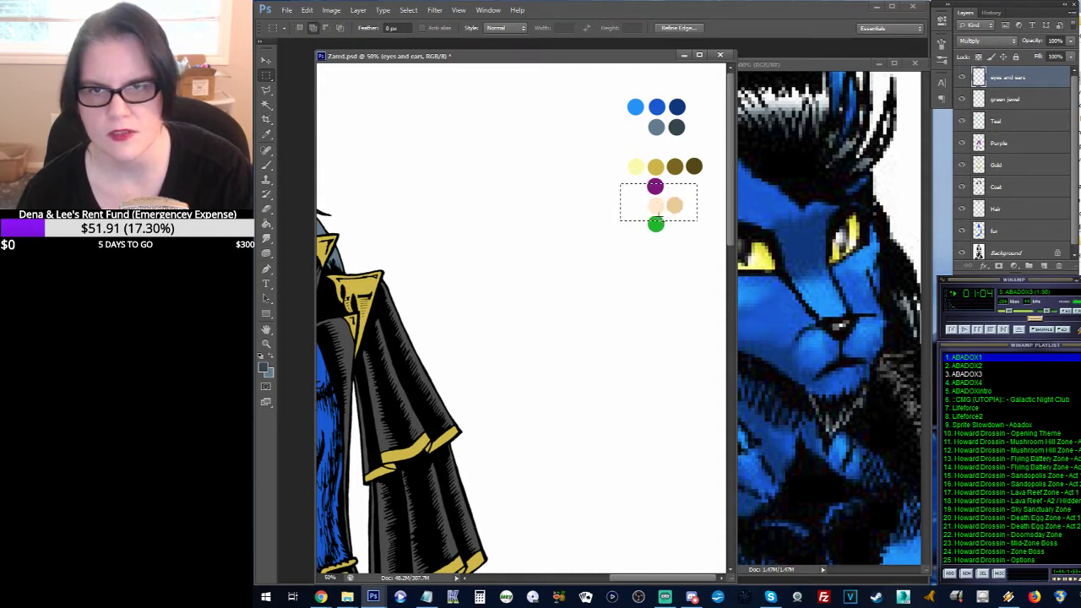
{"action": "left_click", "coordinate": [265, 60]}
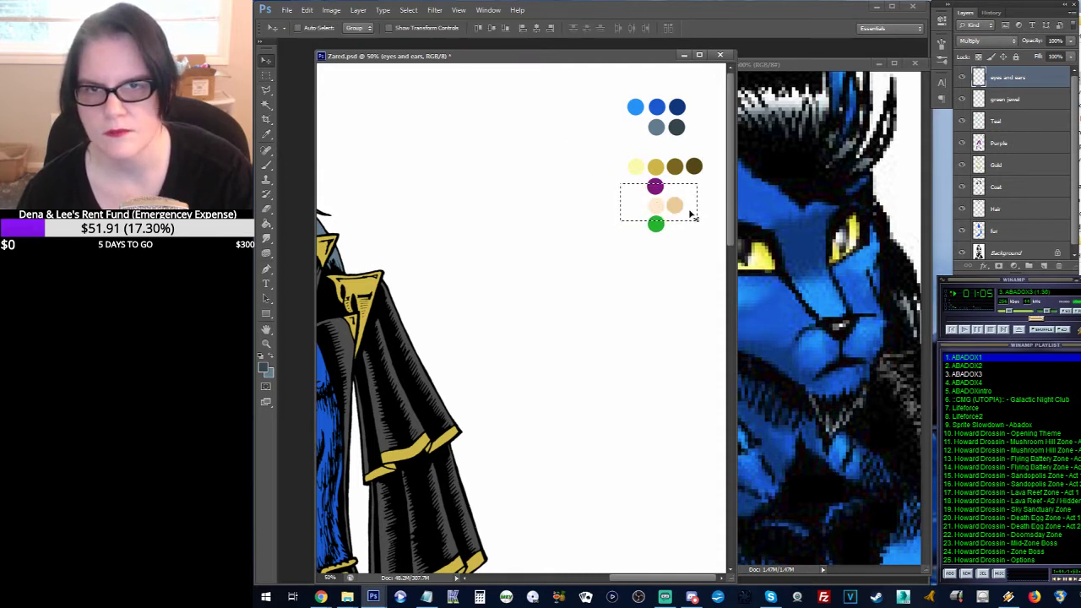
{"action": "left_click_drag", "start_coordinate": [678, 211], "coordinate": [678, 248]}
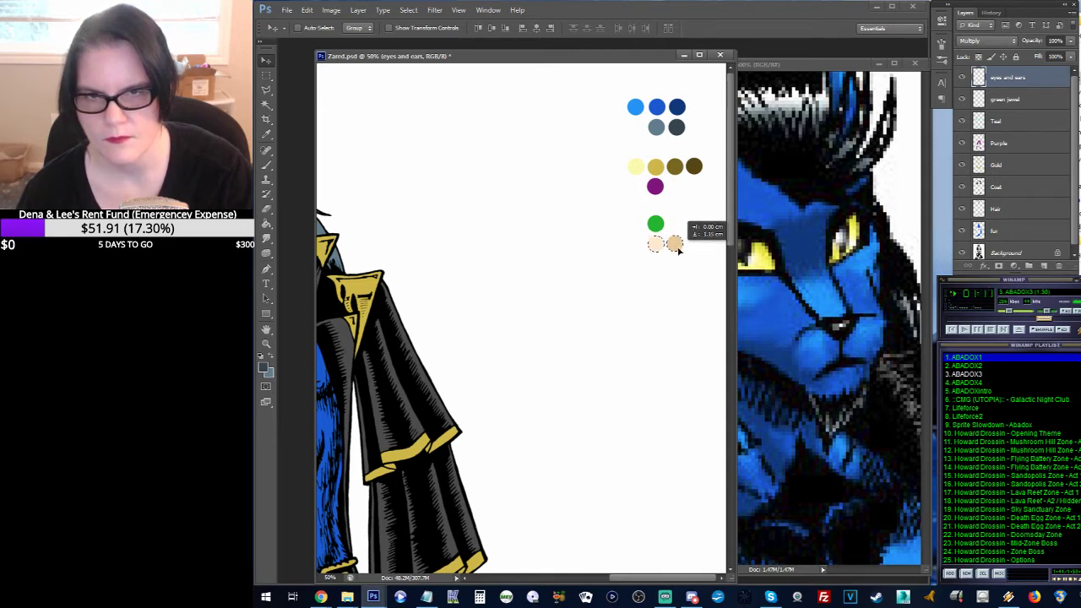
{"action": "left_click_drag", "start_coordinate": [677, 249], "coordinate": [678, 248]}
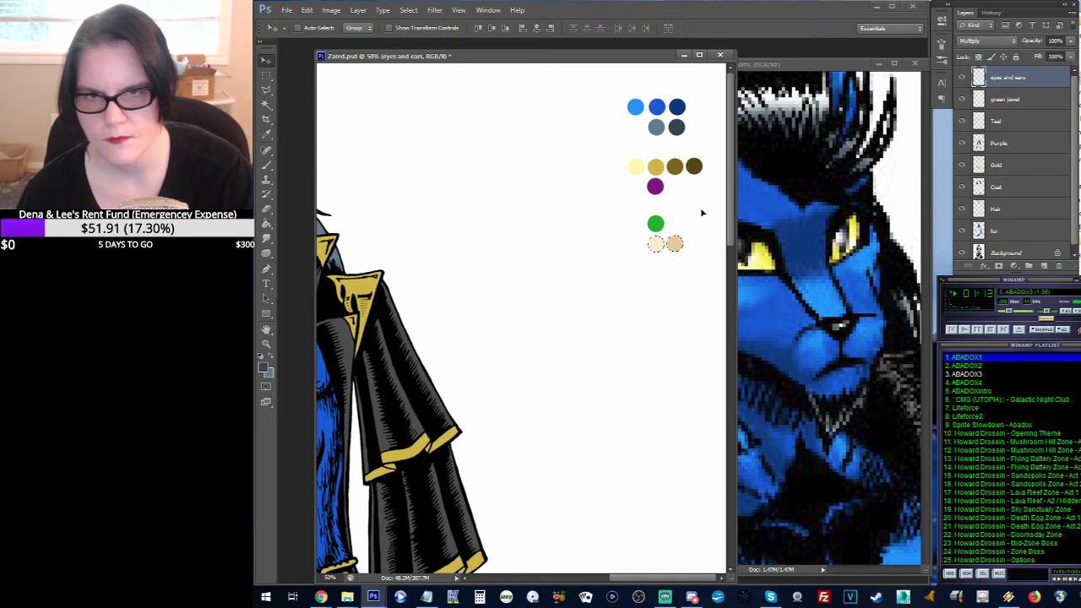
{"action": "key", "text": "m"}
{"action": "key", "text": "ctrl+d"}
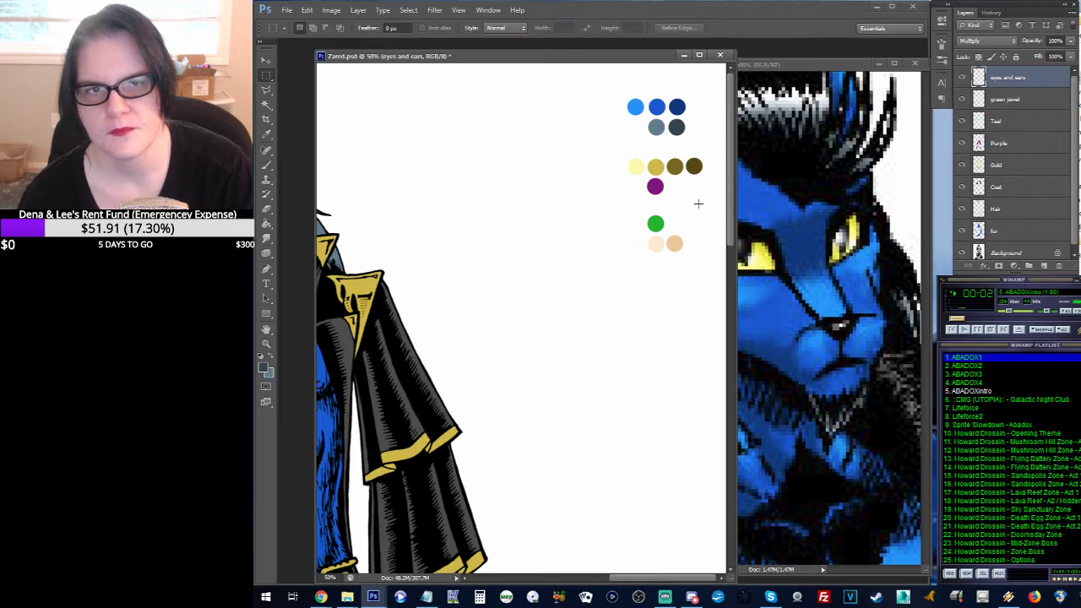
Step: Sample the teal of the character's costume and paint a swatch of it on the Teal layer between the purple and green swatches
{"action": "left_click", "coordinate": [997, 121]}
{"action": "left_click_drag", "start_coordinate": [463, 267], "coordinate": [652, 63]}
{"action": "left_click", "coordinate": [267, 134]}
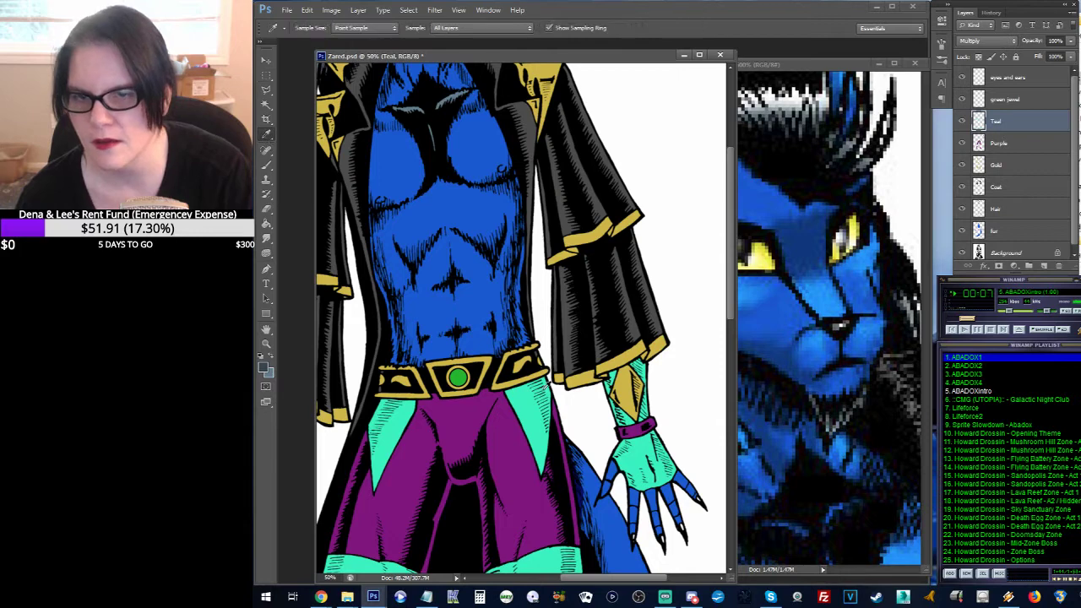
{"action": "left_click", "coordinate": [528, 409]}
{"action": "left_click_drag", "start_coordinate": [609, 197], "coordinate": [420, 424]}
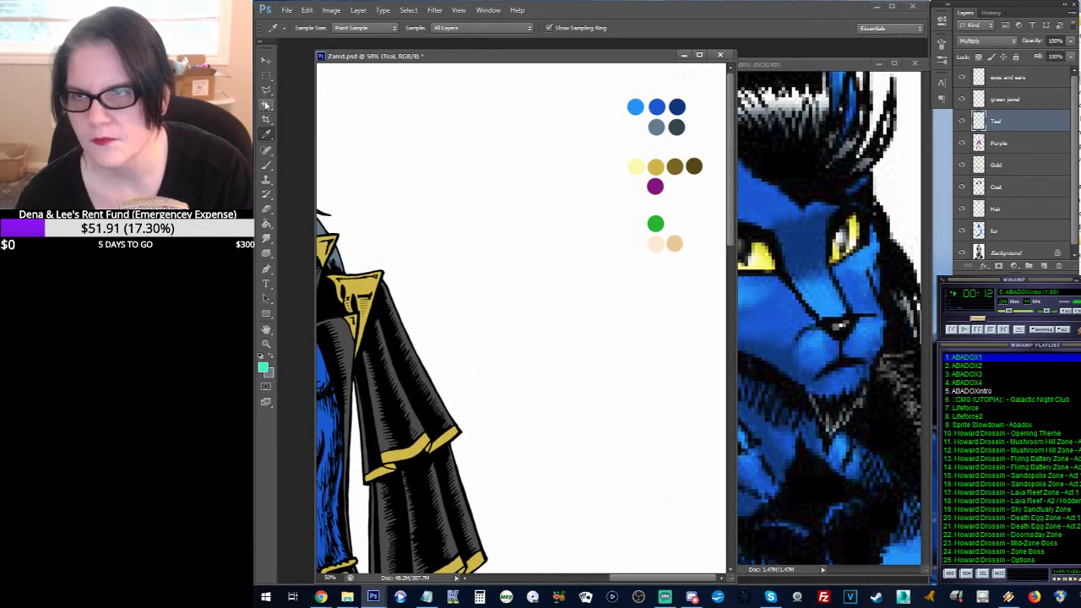
{"action": "left_click", "coordinate": [266, 164]}
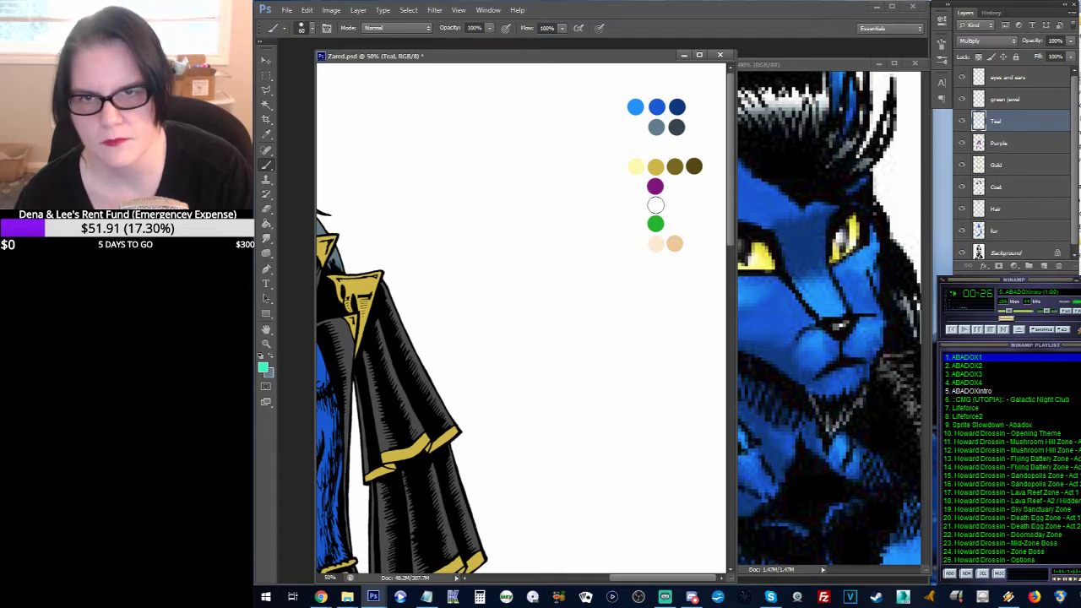
{"action": "left_click", "coordinate": [655, 204]}
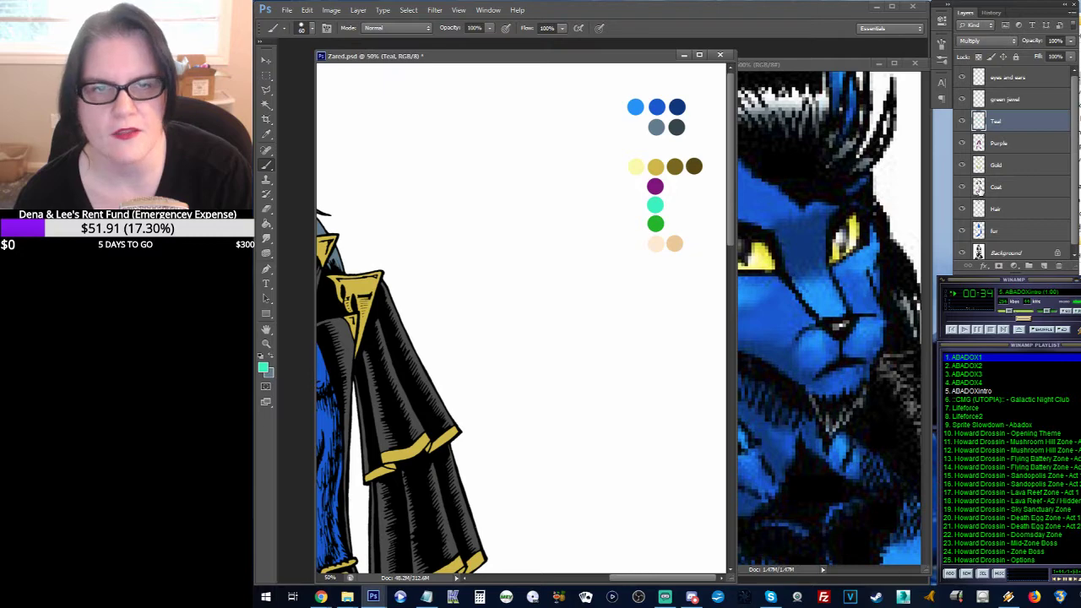
Step: Sample the coat's dark grey and paint a swatch of it on the Coat layer between the hair and gold palette rows
{"action": "left_click", "coordinate": [979, 189]}
{"action": "left_click_drag", "start_coordinate": [436, 212], "coordinate": [621, 134]}
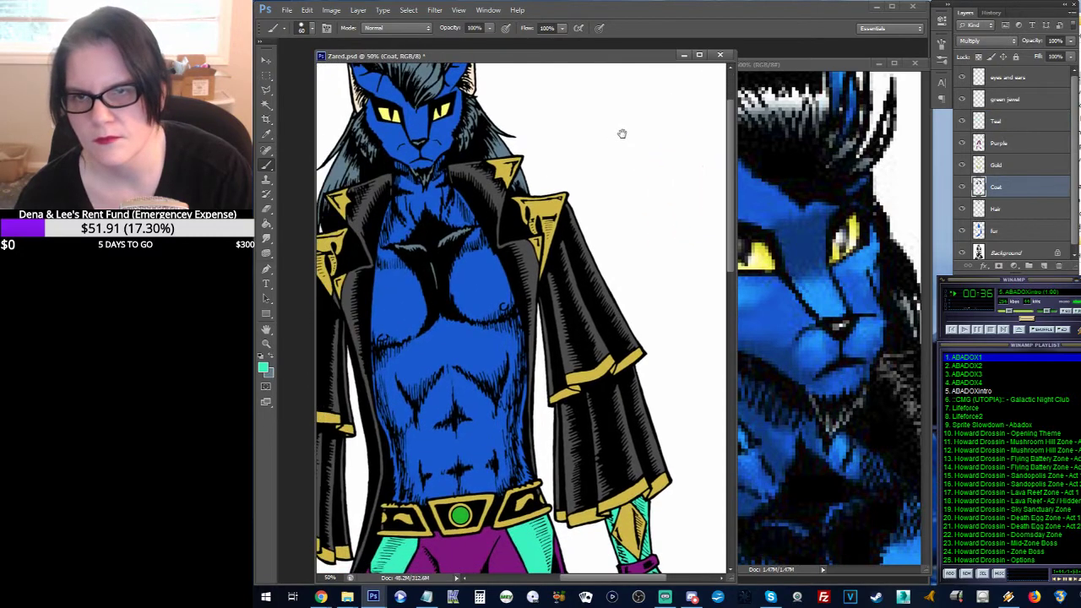
{"action": "left_click", "coordinate": [266, 134]}
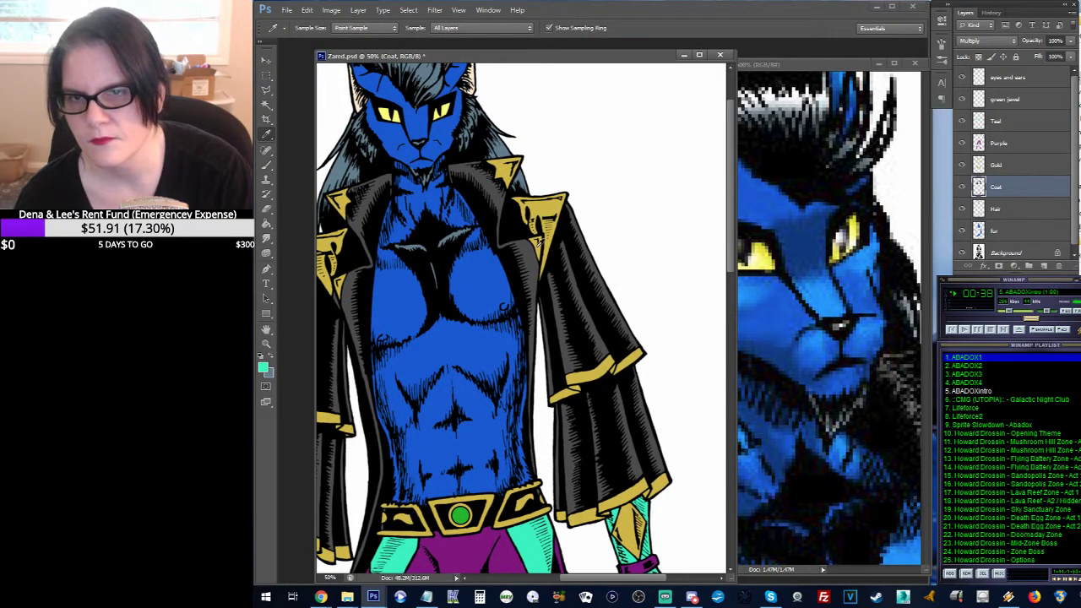
{"action": "left_click", "coordinate": [528, 245]}
{"action": "left_click_drag", "start_coordinate": [643, 133], "coordinate": [447, 265]}
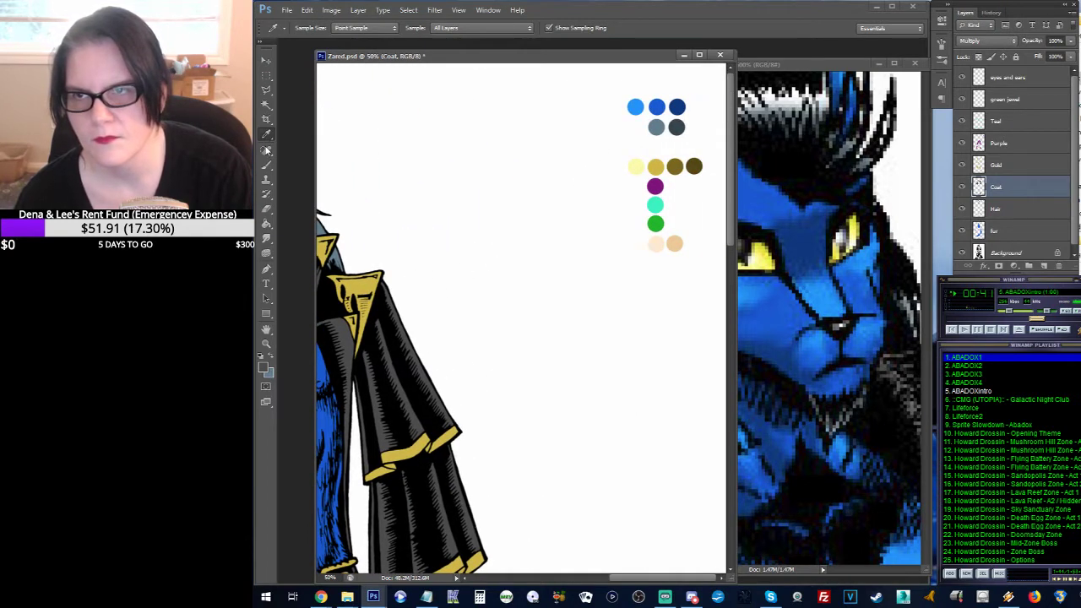
{"action": "left_click", "coordinate": [266, 165]}
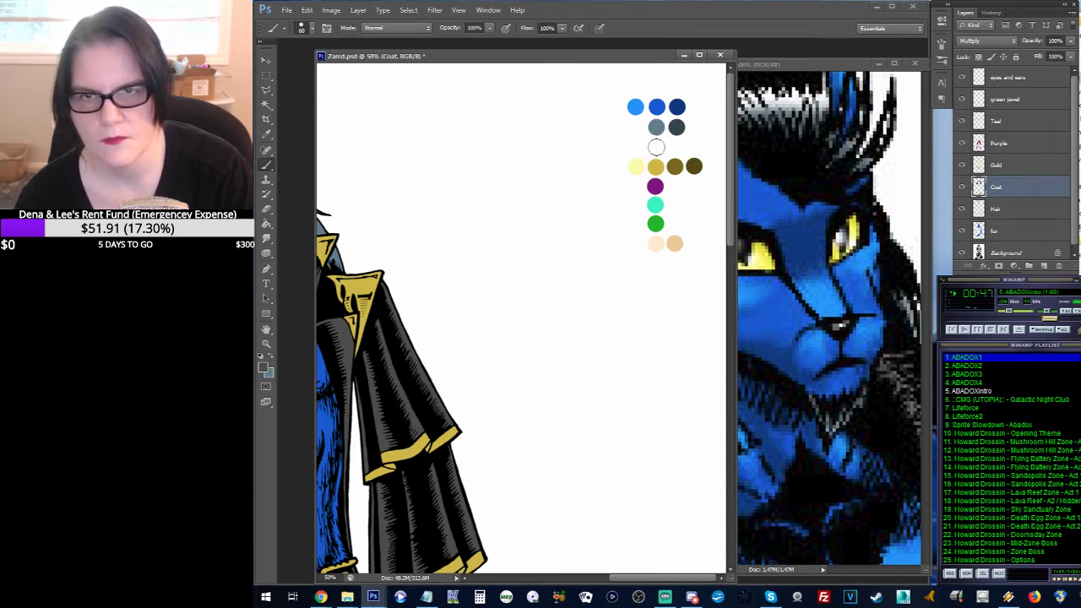
{"action": "left_click", "coordinate": [656, 147]}
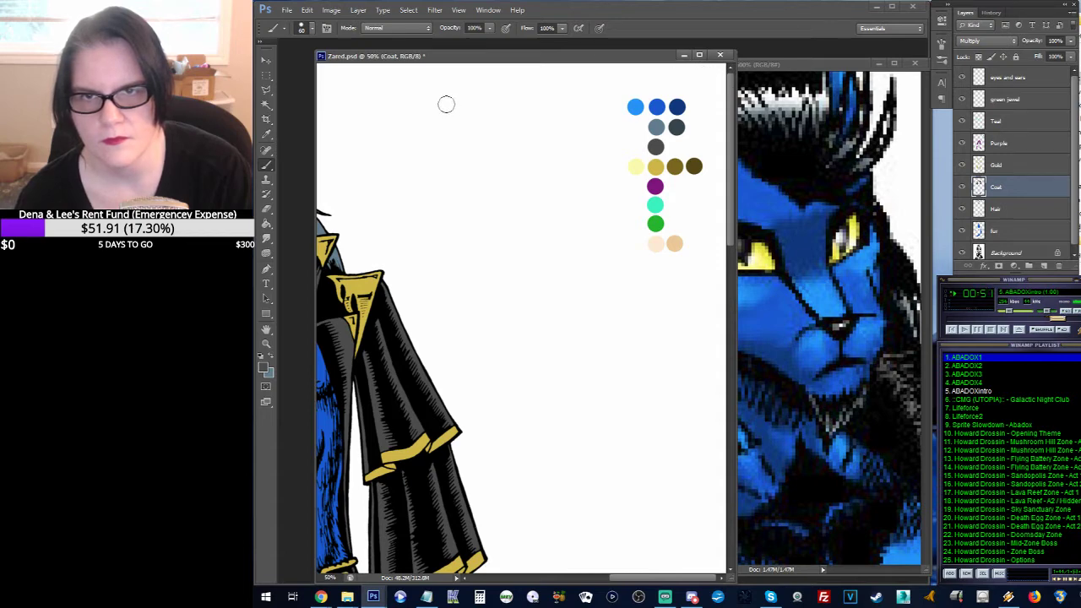
Step: Find the teal boot in the Zared1.jpg reference image and sample its darker teal shading with the Eyedropper
{"action": "left_click", "coordinate": [802, 66]}
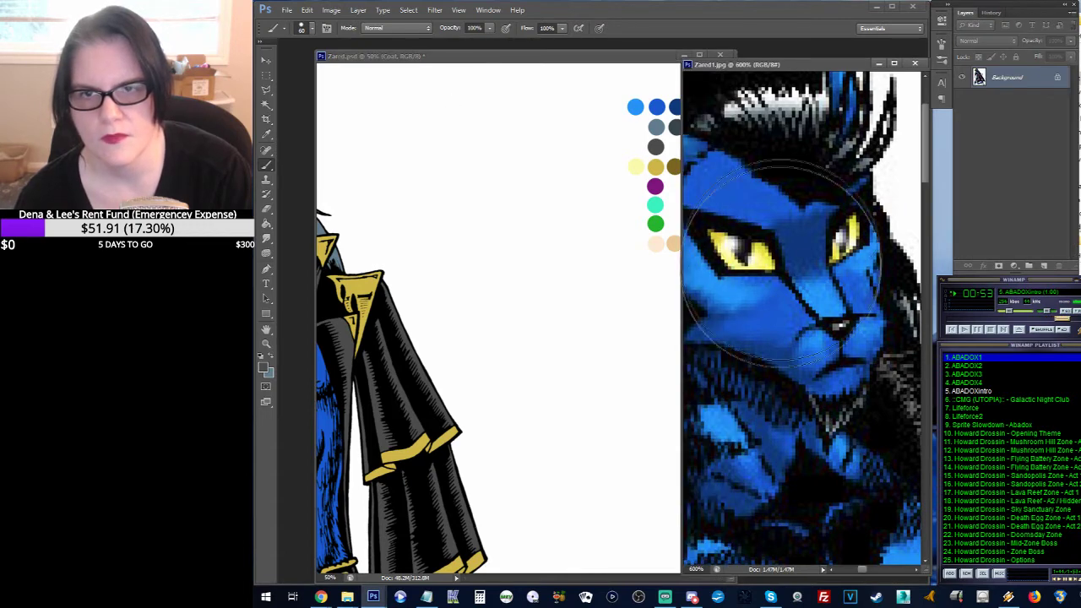
{"action": "scroll", "coordinate": [764, 345], "scroll_direction": "down", "scroll_amount": 5}
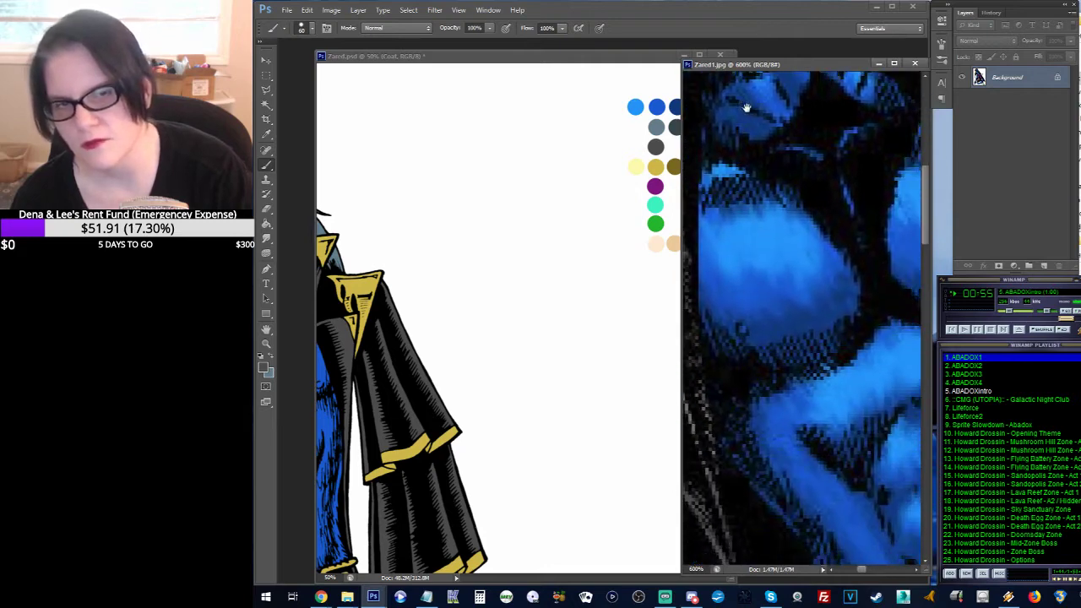
{"action": "scroll", "coordinate": [768, 263], "scroll_direction": "down", "scroll_amount": 6}
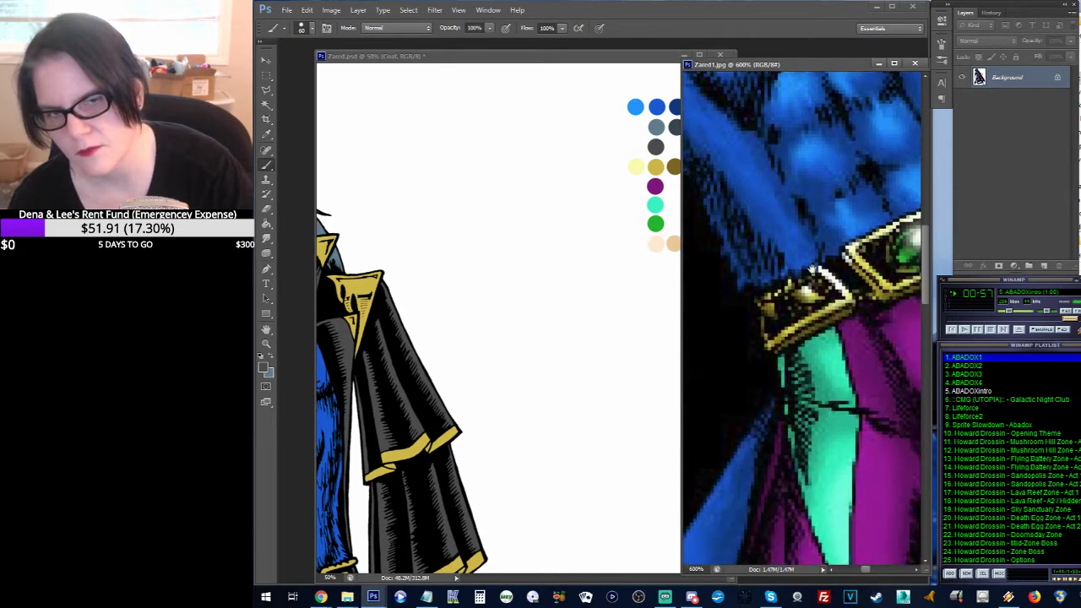
{"action": "scroll", "coordinate": [768, 181], "scroll_direction": "down", "scroll_amount": 6}
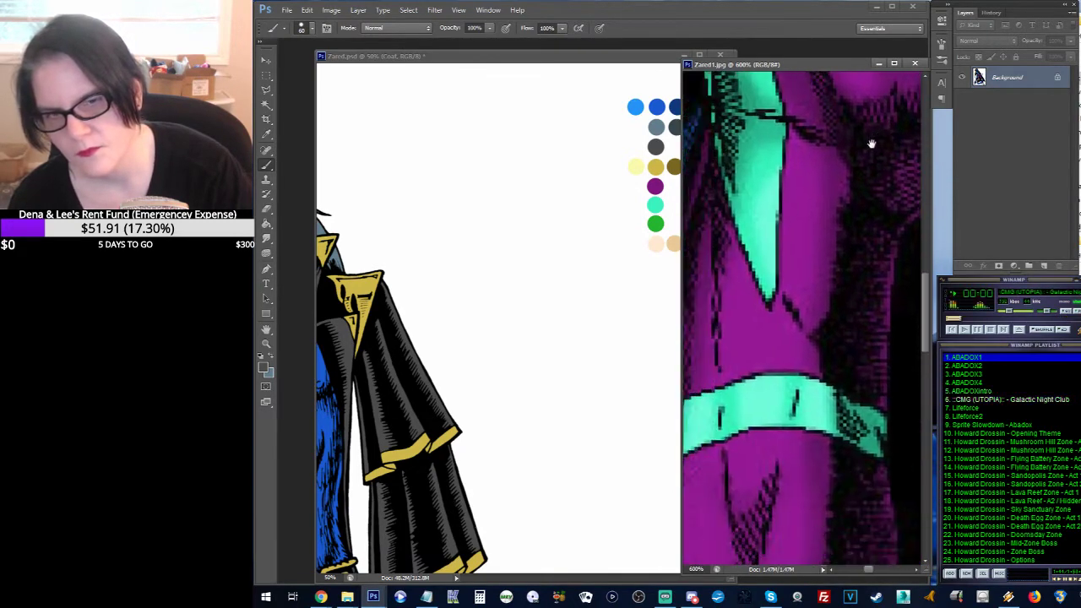
{"action": "scroll", "coordinate": [849, 219], "scroll_direction": "down", "scroll_amount": 3}
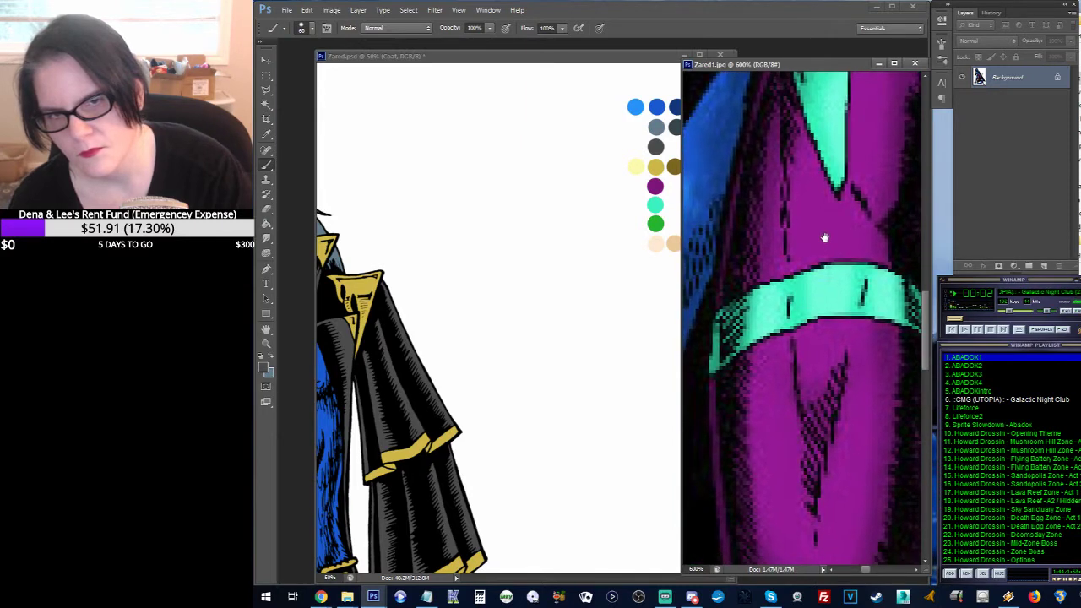
{"action": "left_click_drag", "start_coordinate": [824, 236], "coordinate": [791, 150]}
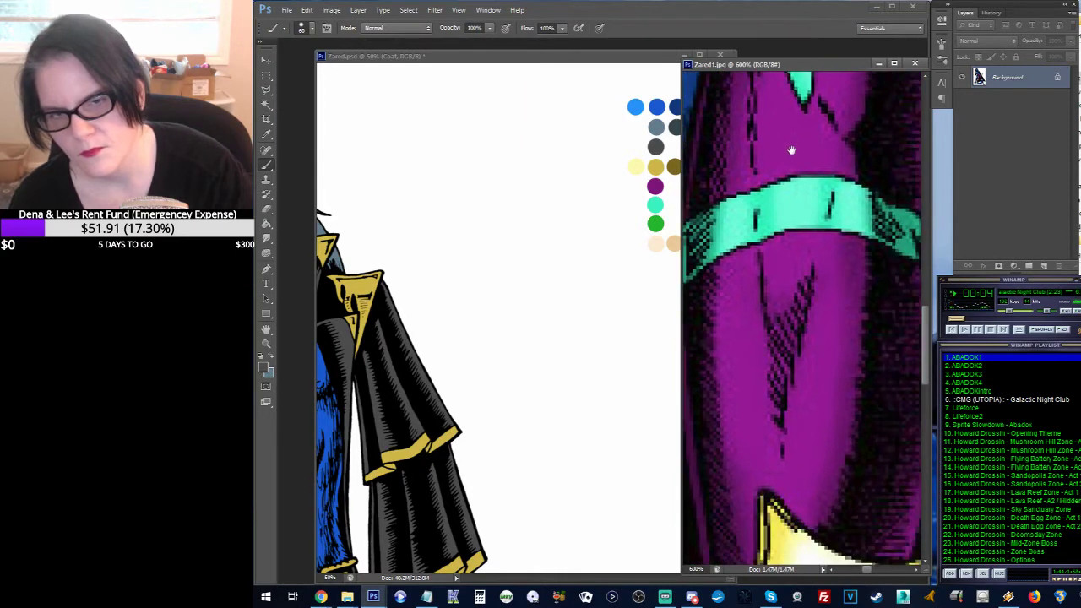
{"action": "left_click", "coordinate": [266, 344]}
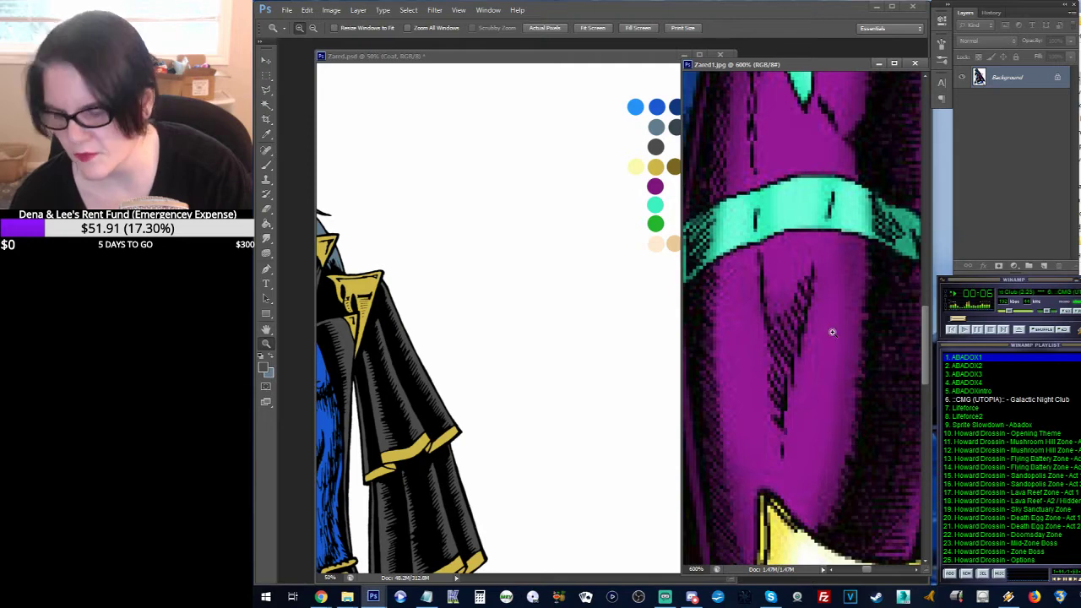
{"action": "left_click", "coordinate": [831, 332], "text": "alt"}
{"action": "left_click", "coordinate": [831, 332], "text": "alt"}
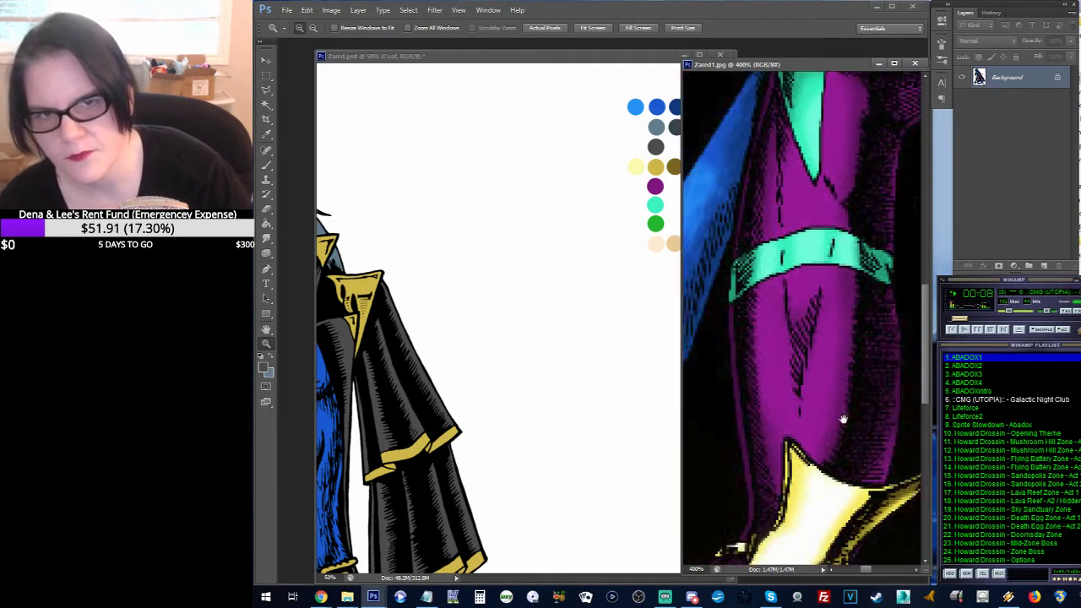
{"action": "left_click_drag", "start_coordinate": [842, 422], "coordinate": [839, 248]}
{"action": "left_click_drag", "start_coordinate": [836, 453], "coordinate": [905, 232]}
{"action": "left_click_drag", "start_coordinate": [844, 473], "coordinate": [941, 281]}
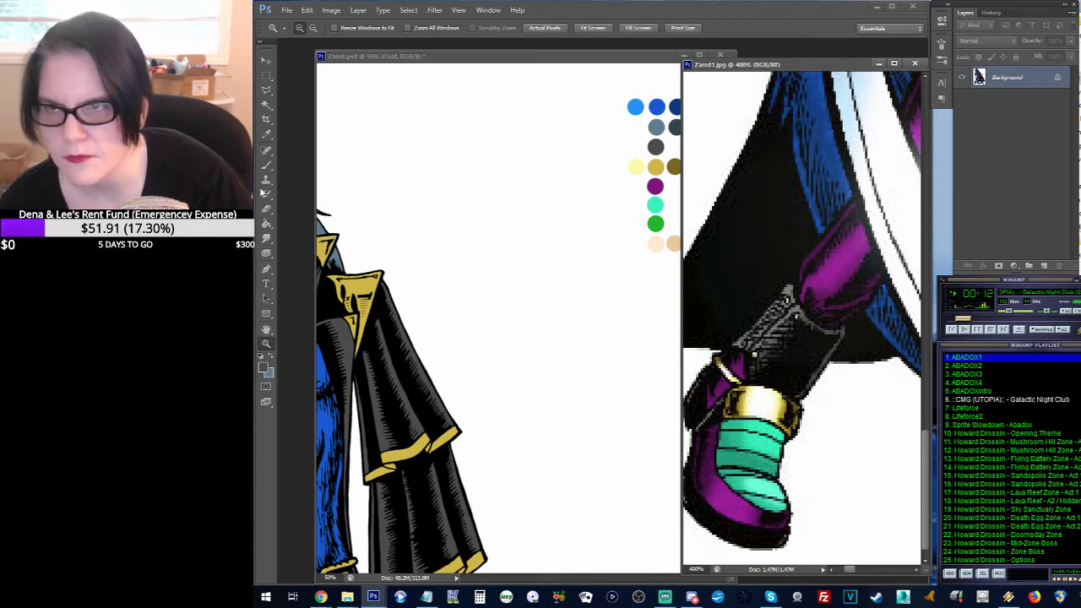
{"action": "left_click", "coordinate": [265, 138]}
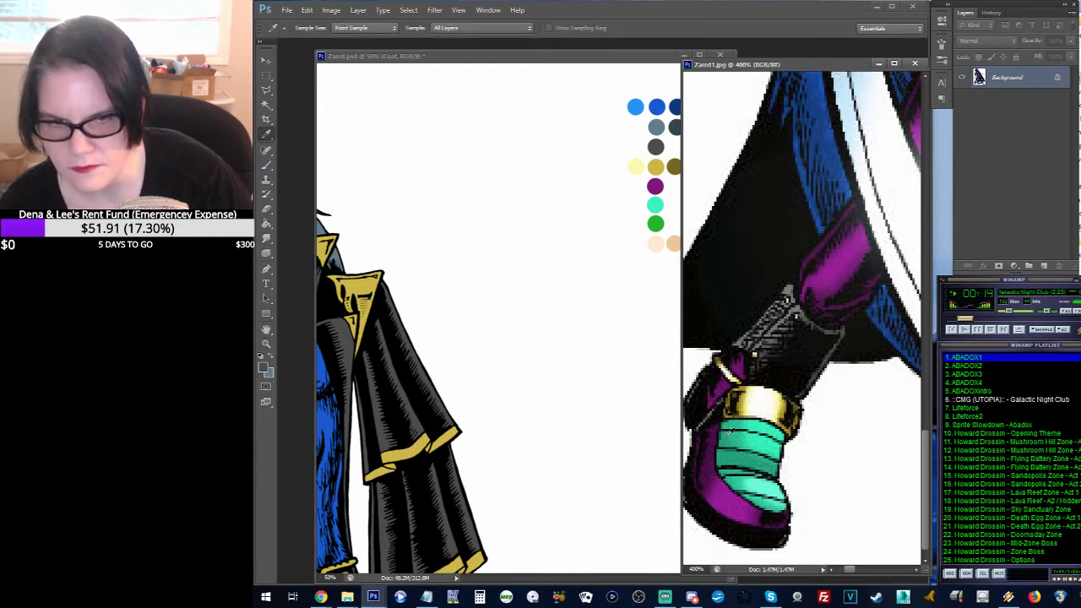
{"action": "left_click", "coordinate": [731, 435]}
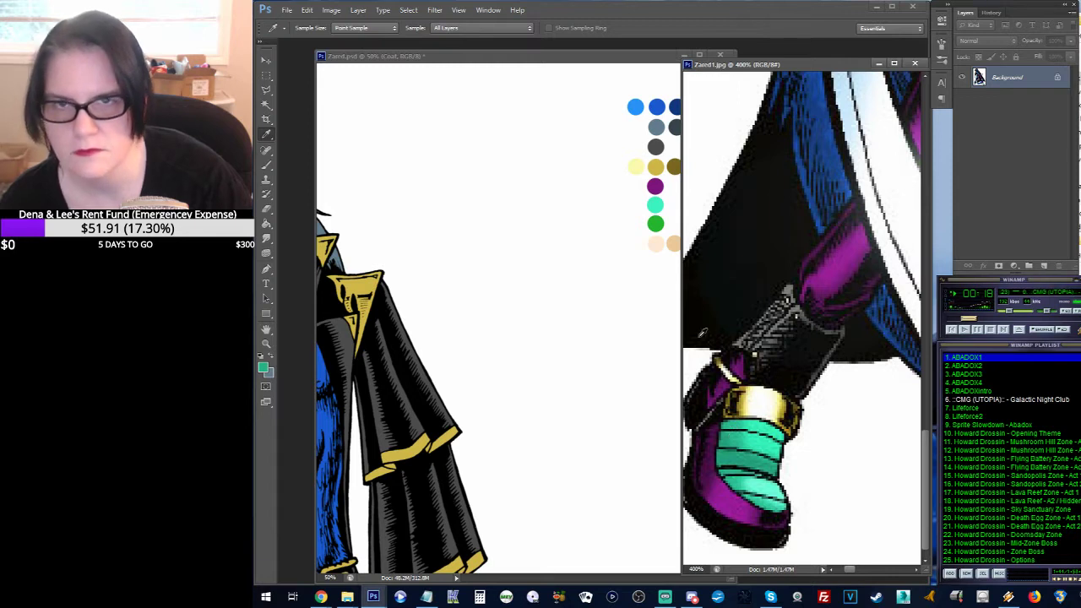
Step: Paint the sampled dark teal as a shading swatch right of the teal swatch on the Teal layer of Zared.psd
{"action": "left_click", "coordinate": [626, 59]}
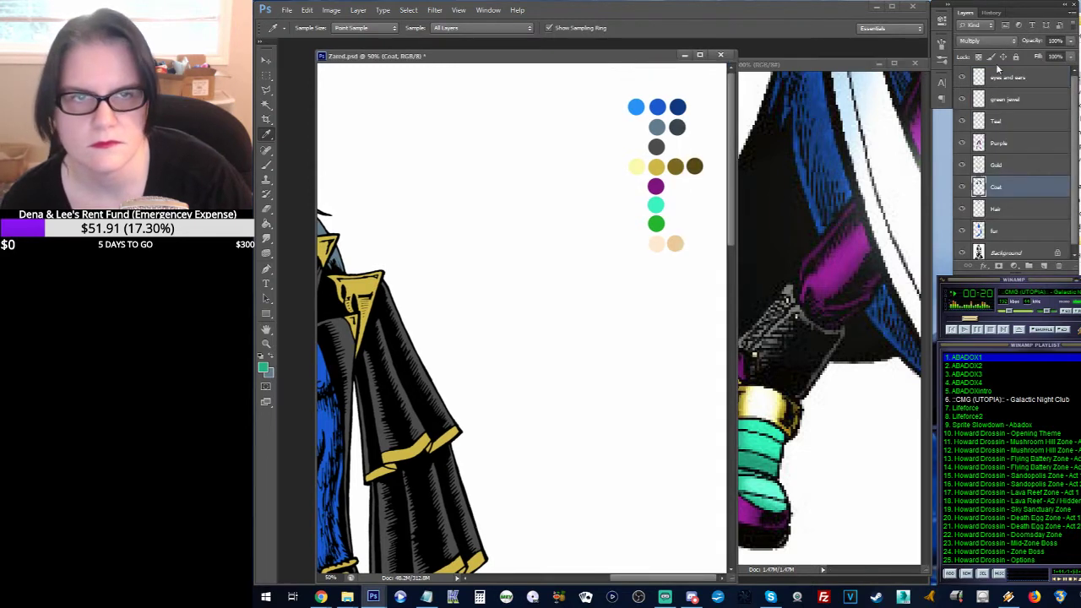
{"action": "left_click", "coordinate": [1000, 125]}
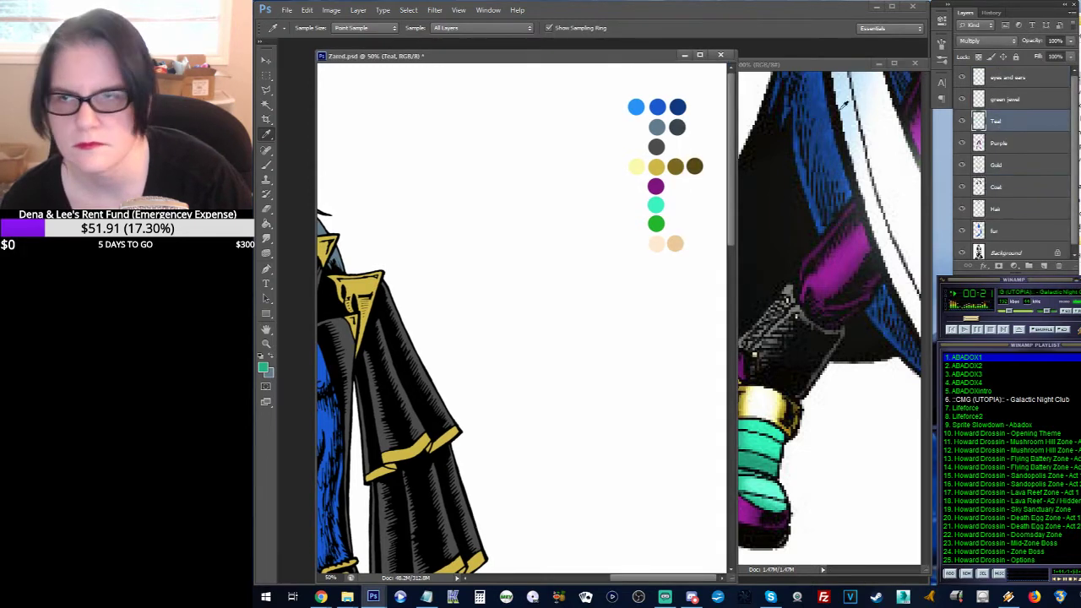
{"action": "left_click", "coordinate": [266, 164]}
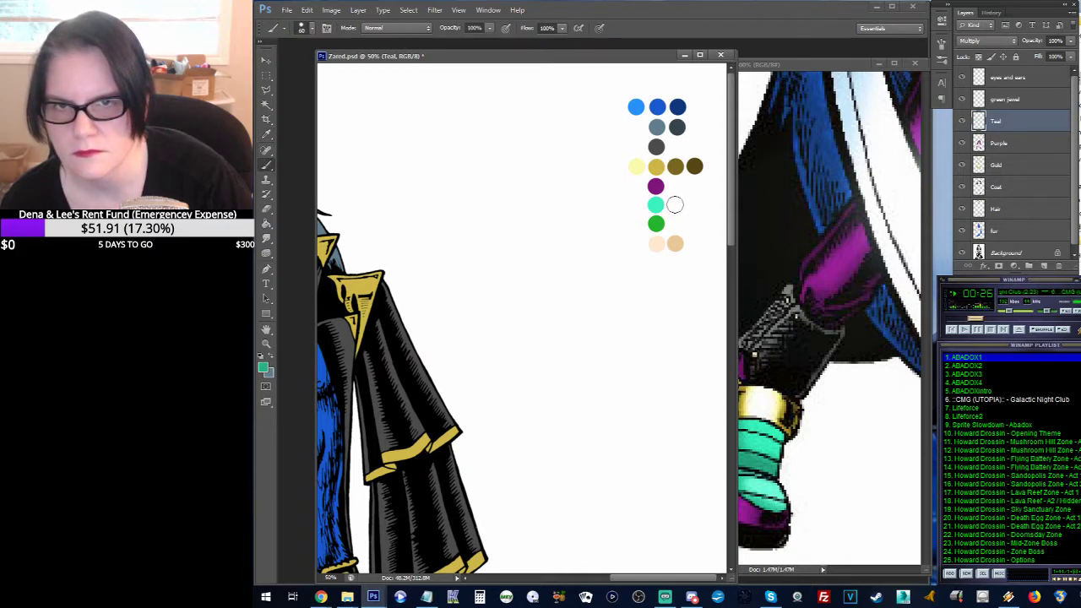
{"action": "left_click", "coordinate": [674, 204]}
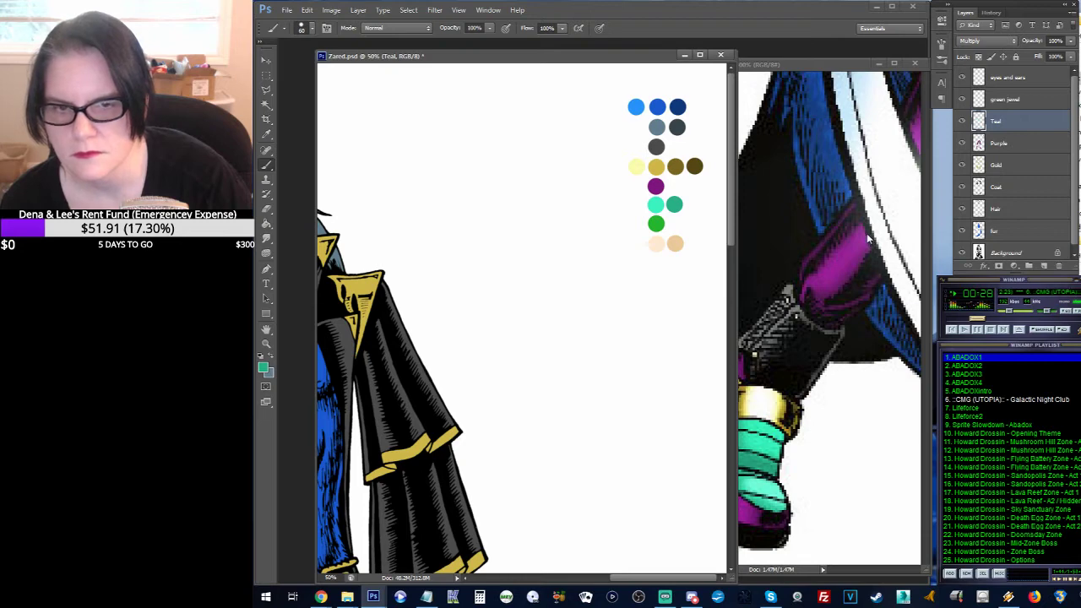
Step: Find the teal leg band in the Zared1.jpg reference and sample its light teal highlight with the Eyedropper
{"action": "left_click", "coordinate": [851, 150]}
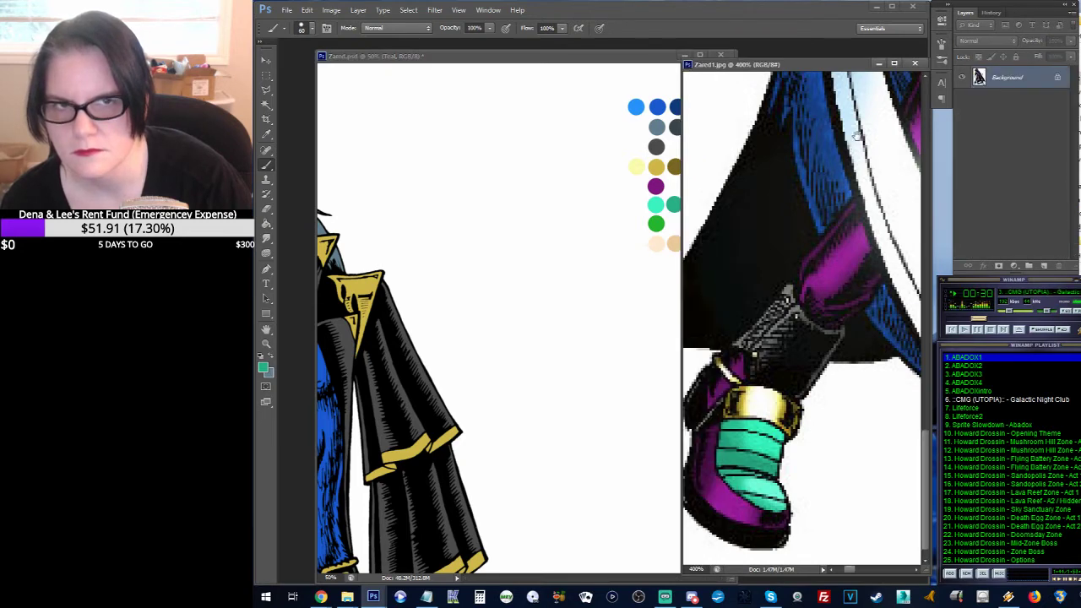
{"action": "left_click_drag", "start_coordinate": [851, 150], "coordinate": [753, 411]}
{"action": "left_click_drag", "start_coordinate": [786, 294], "coordinate": [793, 381]}
{"action": "left_click", "coordinate": [267, 134]}
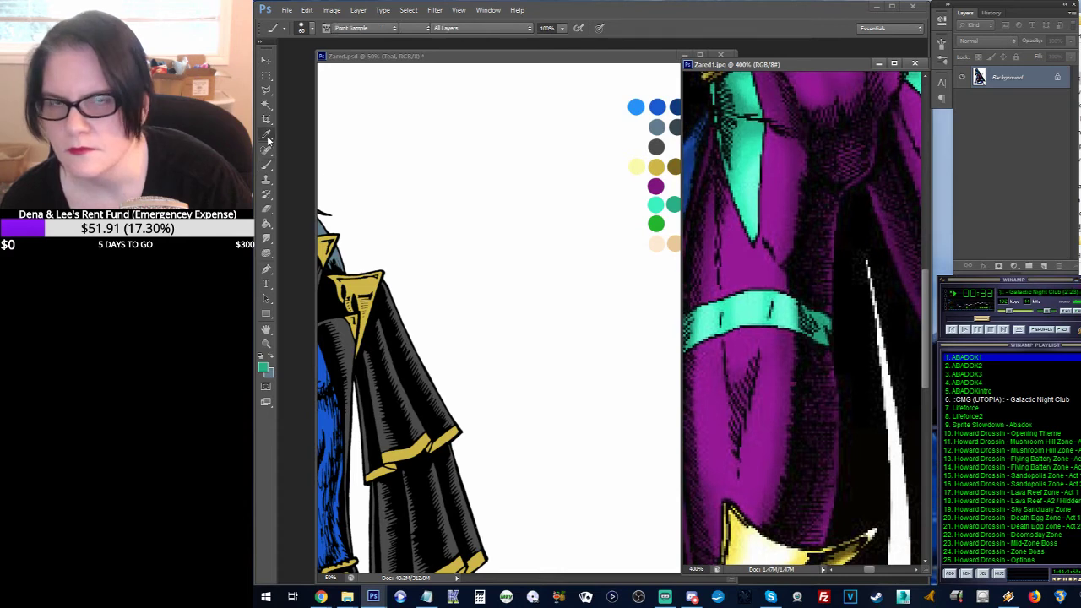
{"action": "left_click", "coordinate": [752, 303]}
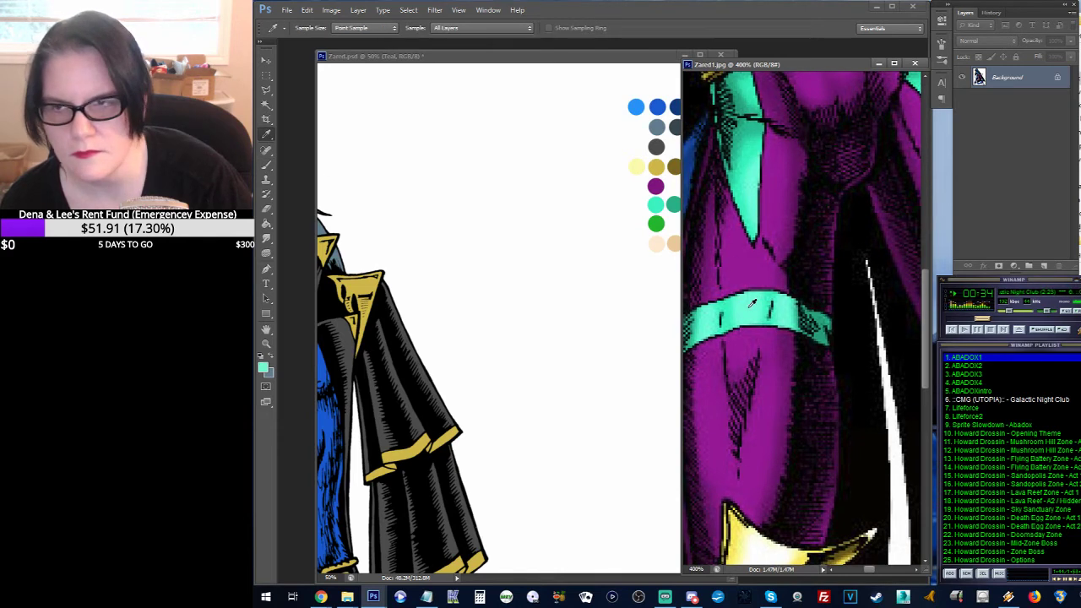
Step: Paint a light teal highlight swatch left of the teal swatch on Zared.psd's Teal layer, lightening its colour to #91fee3
{"action": "left_click", "coordinate": [582, 61]}
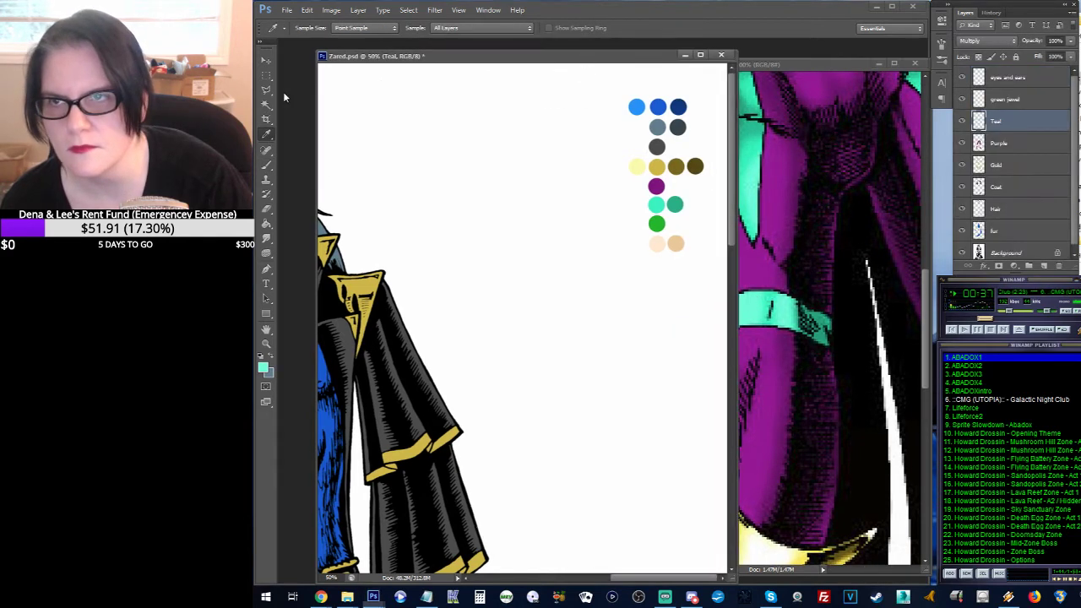
{"action": "left_click", "coordinate": [267, 164]}
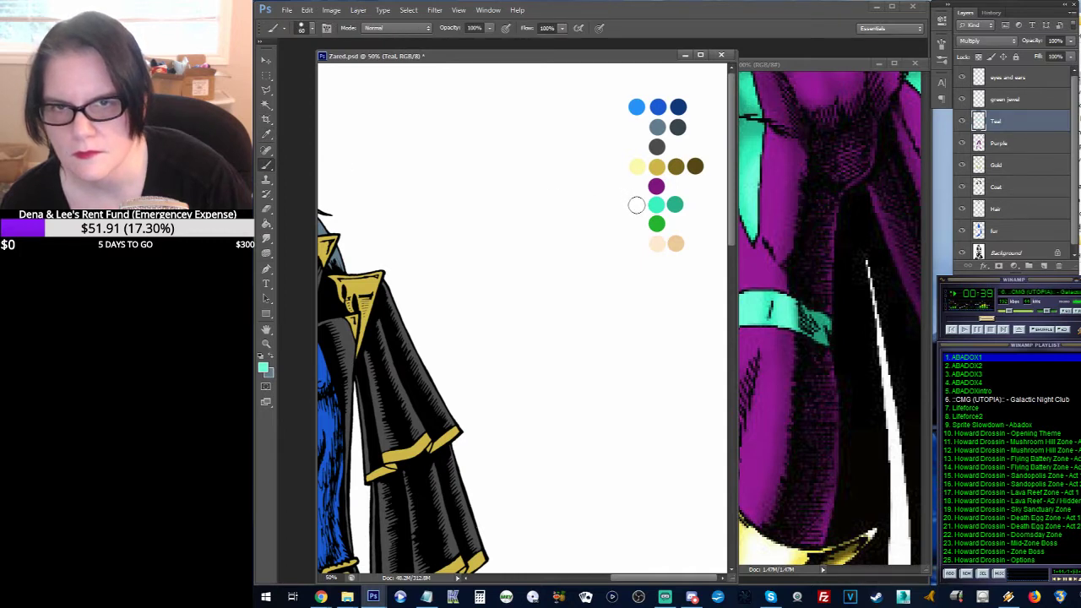
{"action": "left_click", "coordinate": [636, 206]}
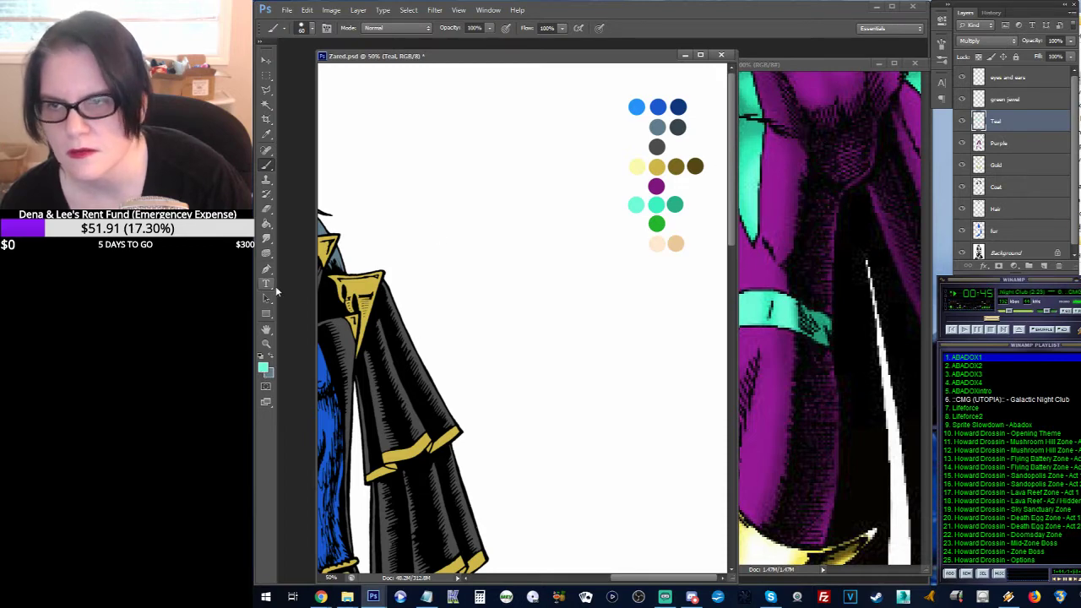
{"action": "left_click", "coordinate": [263, 366]}
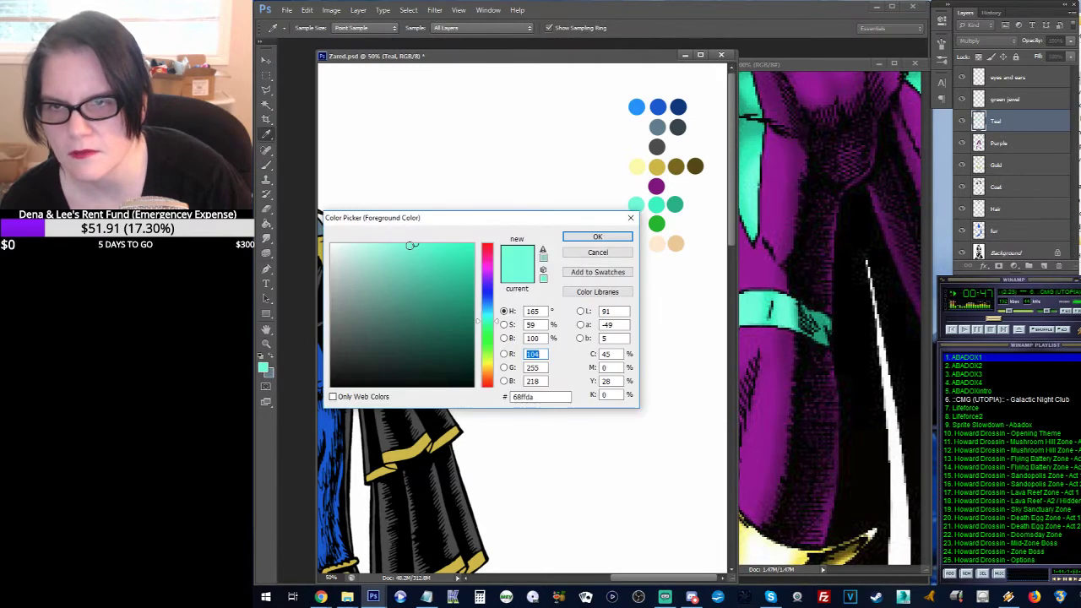
{"action": "left_click_drag", "start_coordinate": [411, 245], "coordinate": [391, 244]}
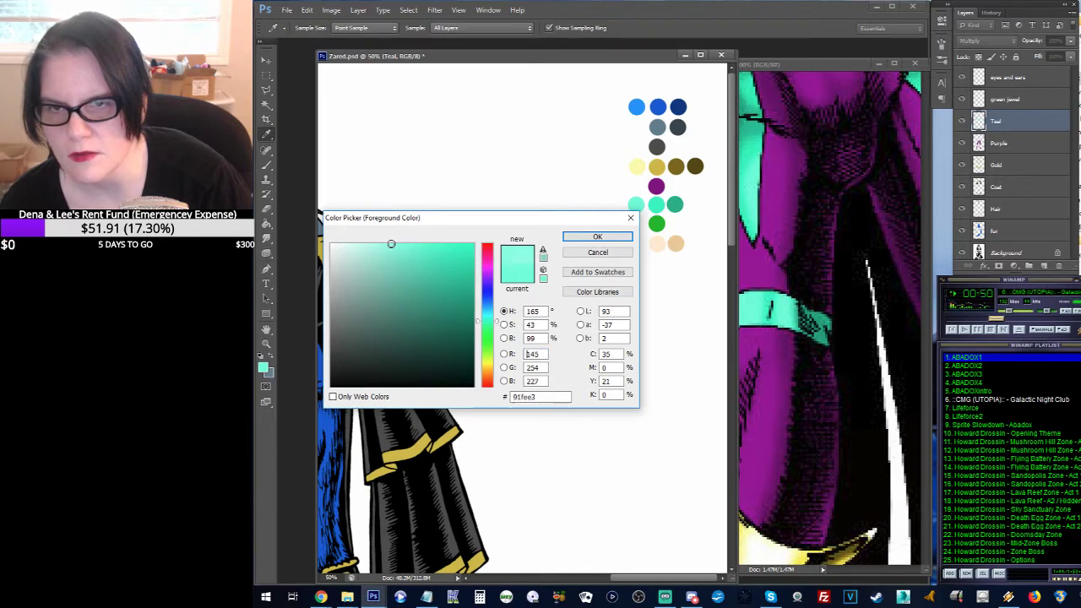
{"action": "left_click", "coordinate": [596, 237]}
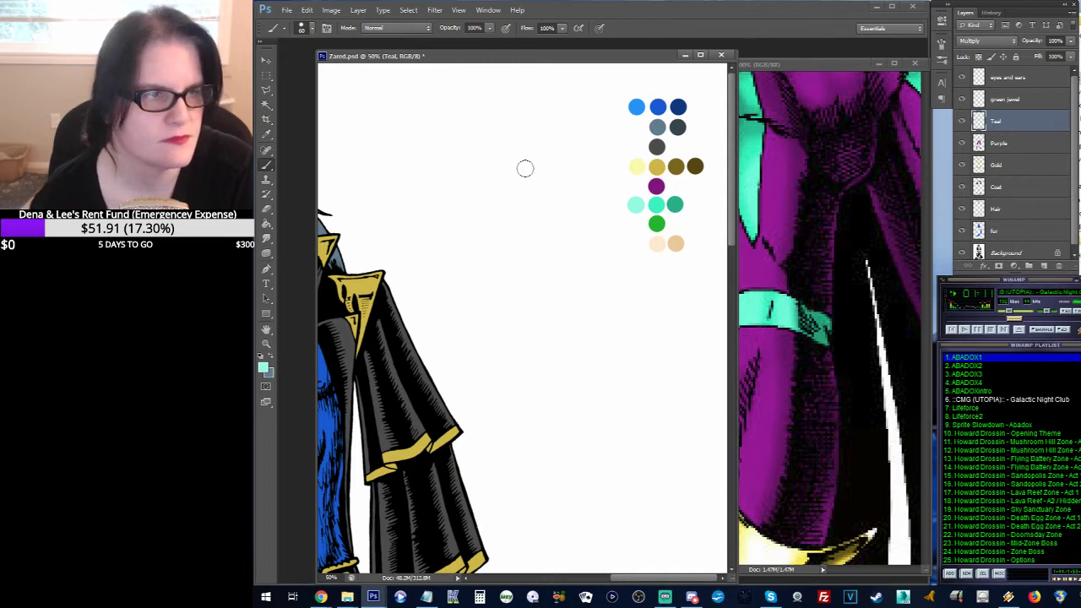
Step: Adjust the playback volume in Winamp and return to Zared.psd in Photoshop
{"action": "left_click", "coordinate": [1009, 313]}
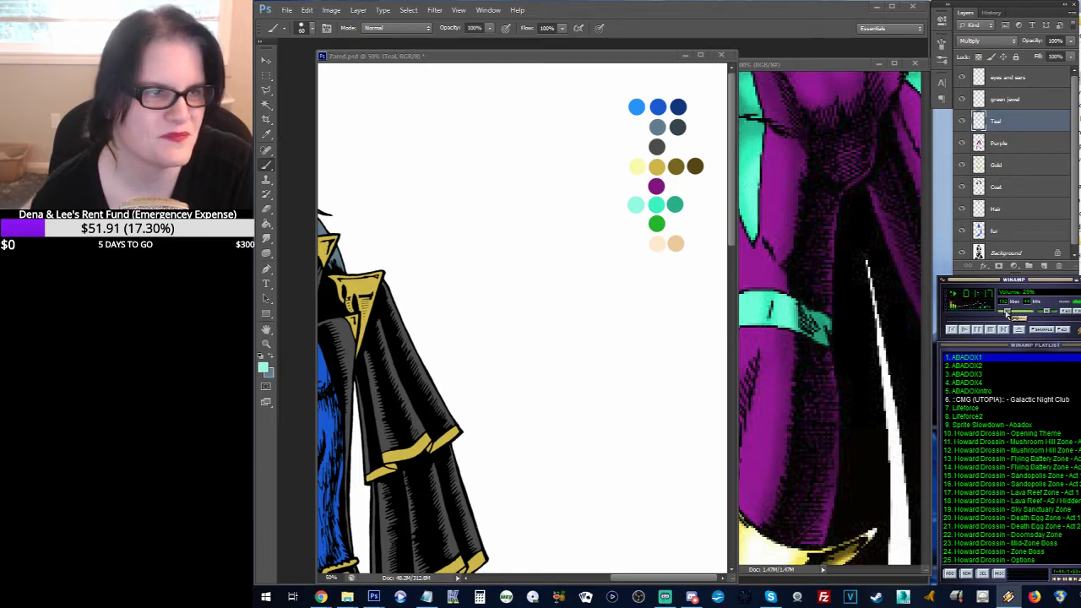
{"action": "left_click", "coordinate": [636, 63]}
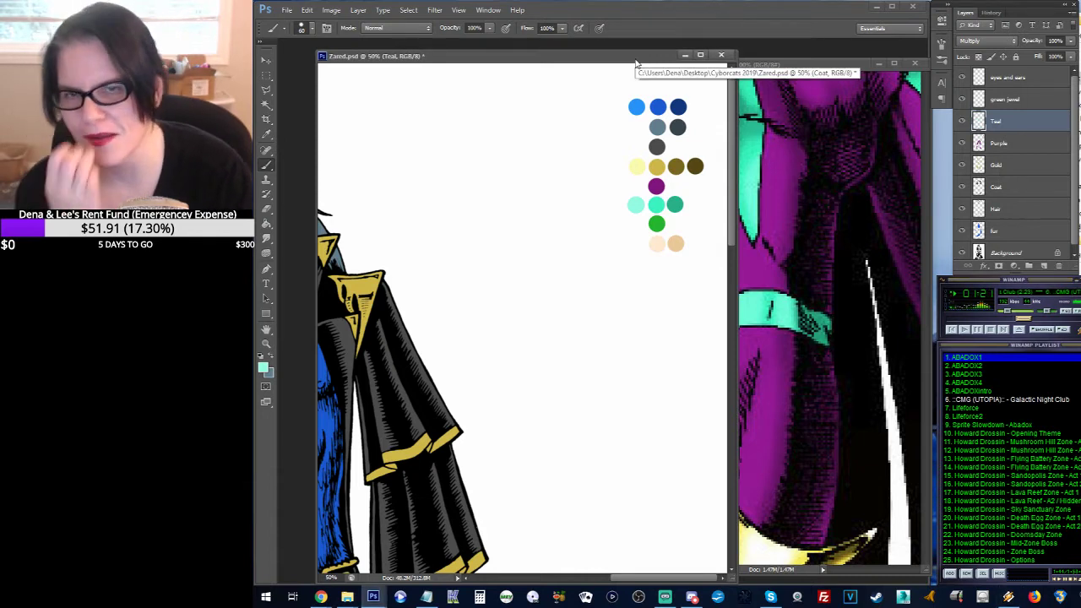
Step: Find the purple leg in the Zared1.jpg reference and sample its bright purple with the Eyedropper
{"action": "left_click", "coordinate": [798, 216]}
{"action": "left_click_drag", "start_coordinate": [801, 220], "coordinate": [741, 239]}
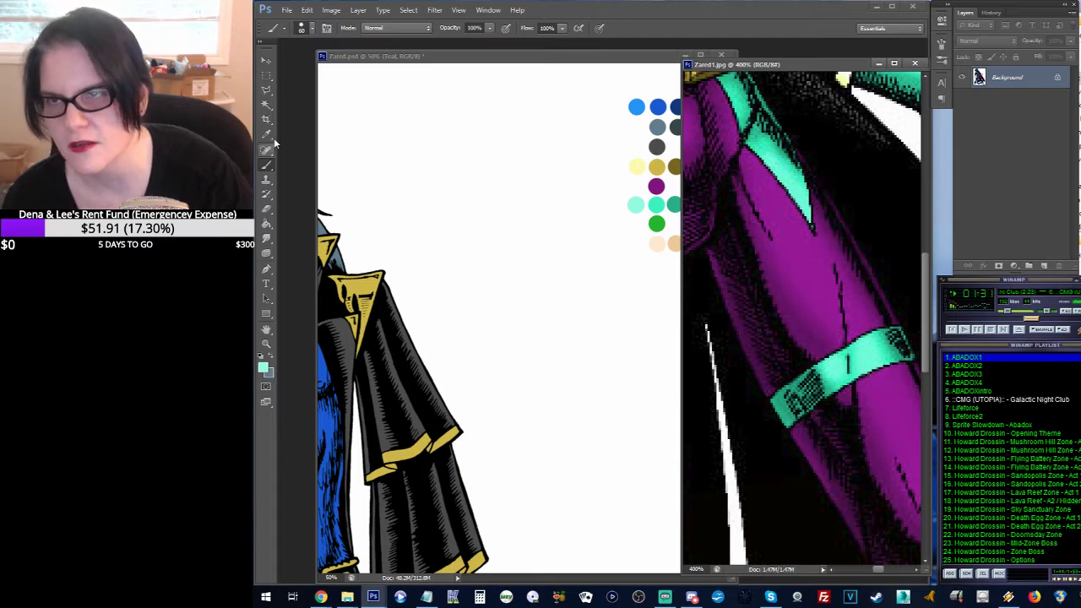
{"action": "key", "text": "i"}
{"action": "left_click", "coordinate": [802, 247]}
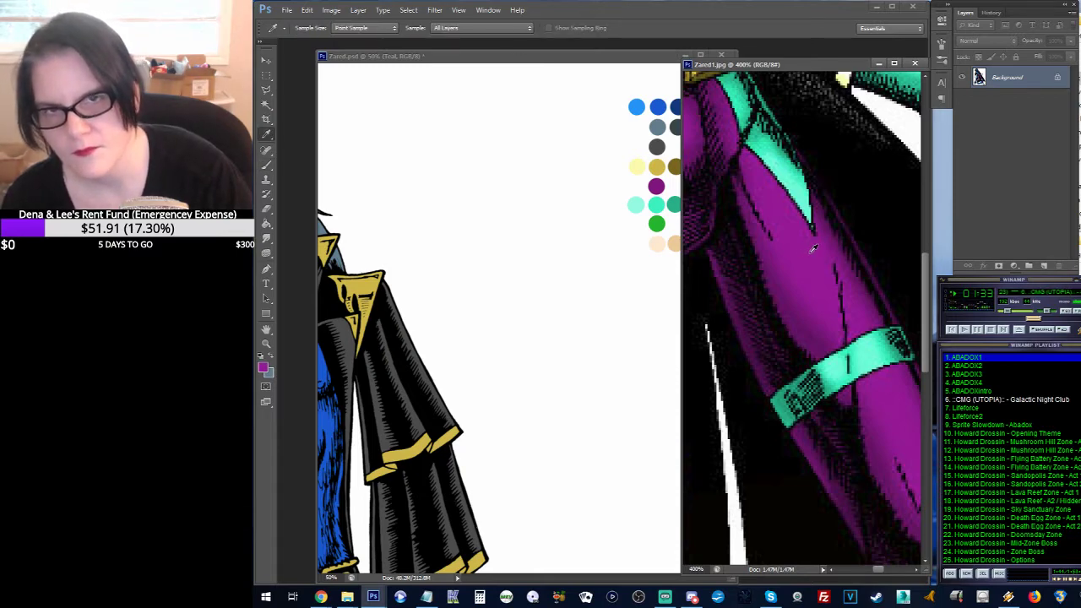
Step: Keep the bright purple as the background colour and sample the dark purple shading above the boot in Zared1.jpg as the foreground colour
{"action": "left_click_drag", "start_coordinate": [815, 250], "coordinate": [880, 245]}
{"action": "scroll", "coordinate": [880, 245], "scroll_direction": "down", "scroll_amount": 10}
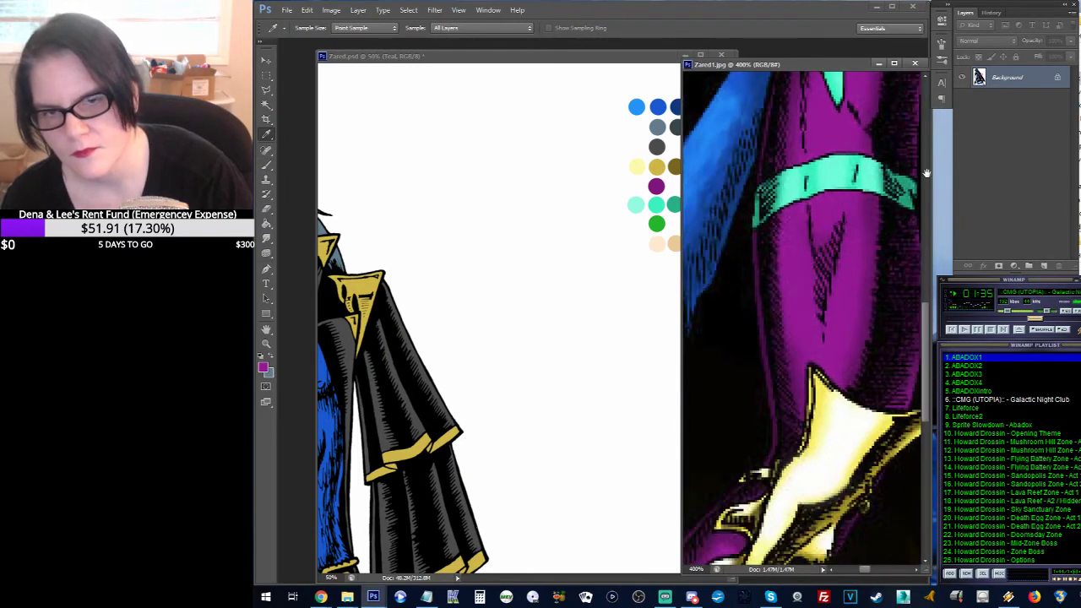
{"action": "scroll", "coordinate": [828, 281], "scroll_direction": "down", "scroll_amount": 10}
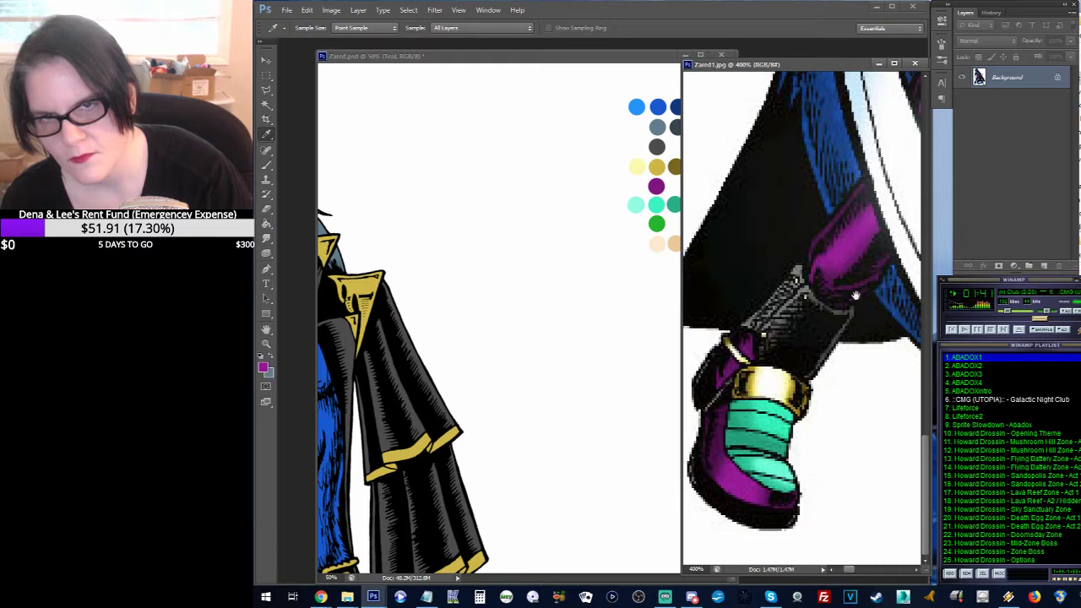
{"action": "left_click", "coordinate": [269, 357]}
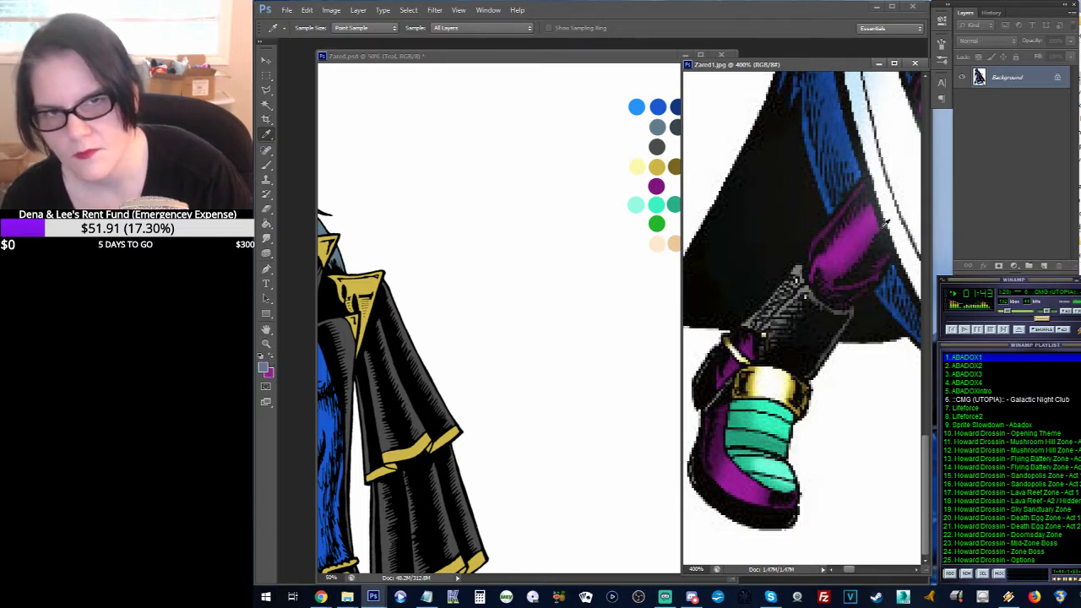
{"action": "left_click", "coordinate": [829, 224]}
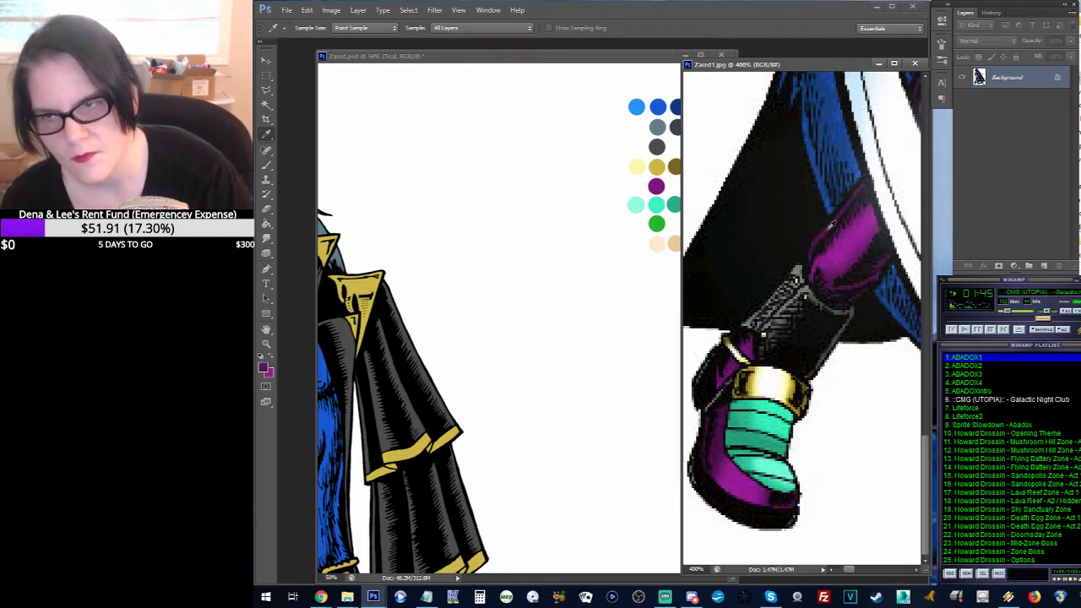
Step: On Zared.psd's Purple layer, paint a dark purple shading swatch right of the purple swatch and a bright purple highlight swatch left of it
{"action": "left_click", "coordinate": [573, 59]}
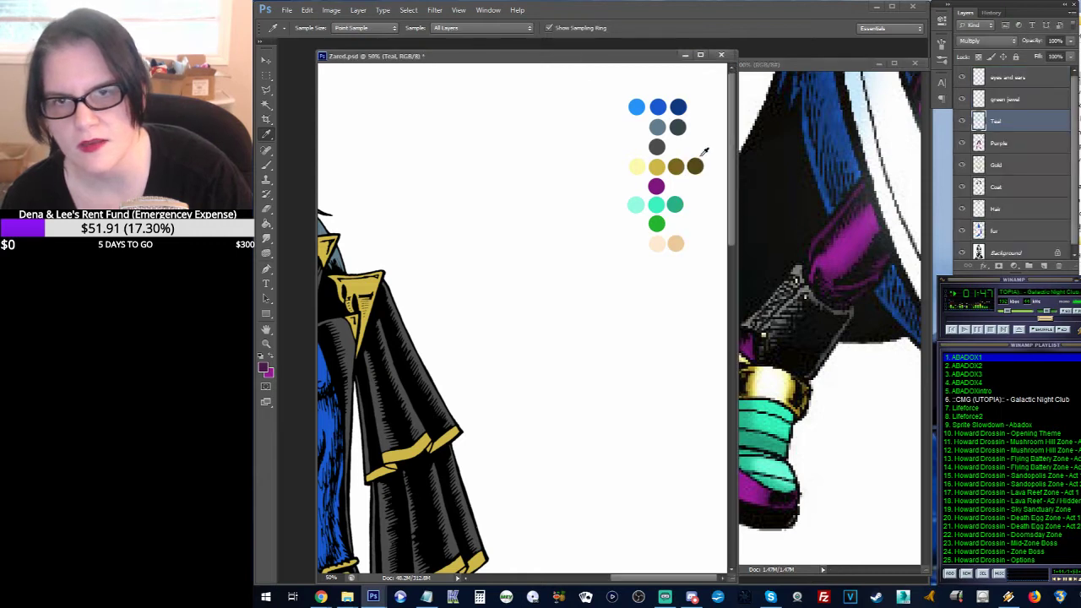
{"action": "left_click", "coordinate": [1000, 143]}
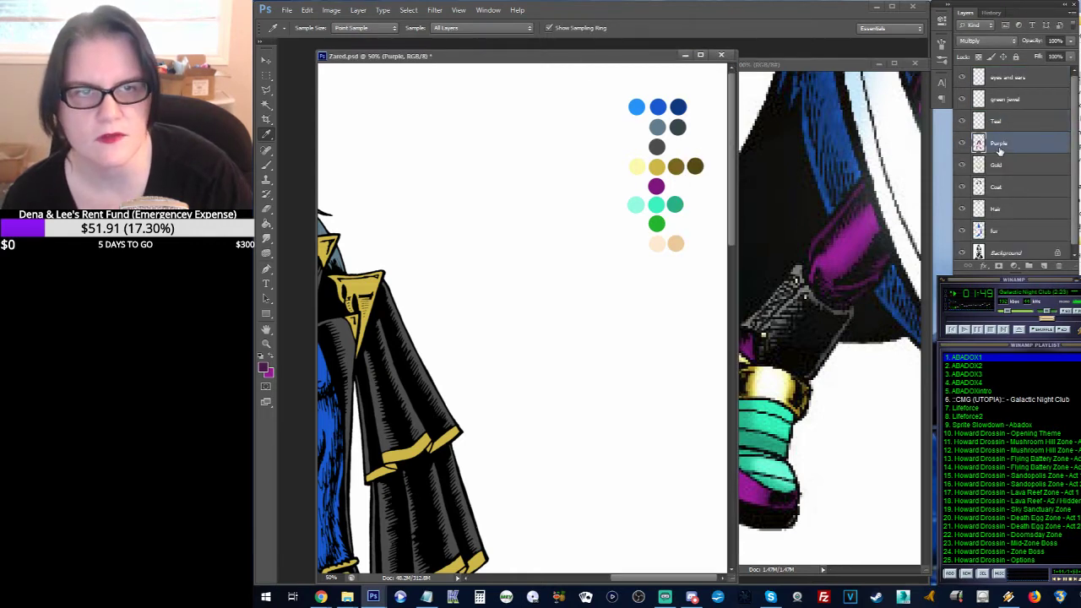
{"action": "left_click", "coordinate": [265, 164]}
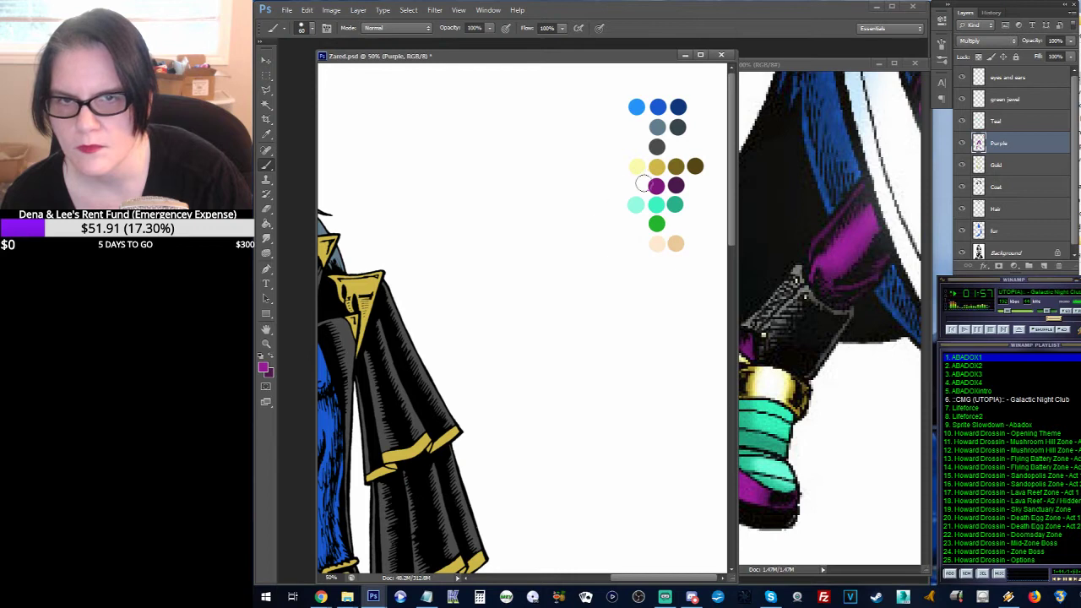
{"action": "left_click", "coordinate": [635, 186]}
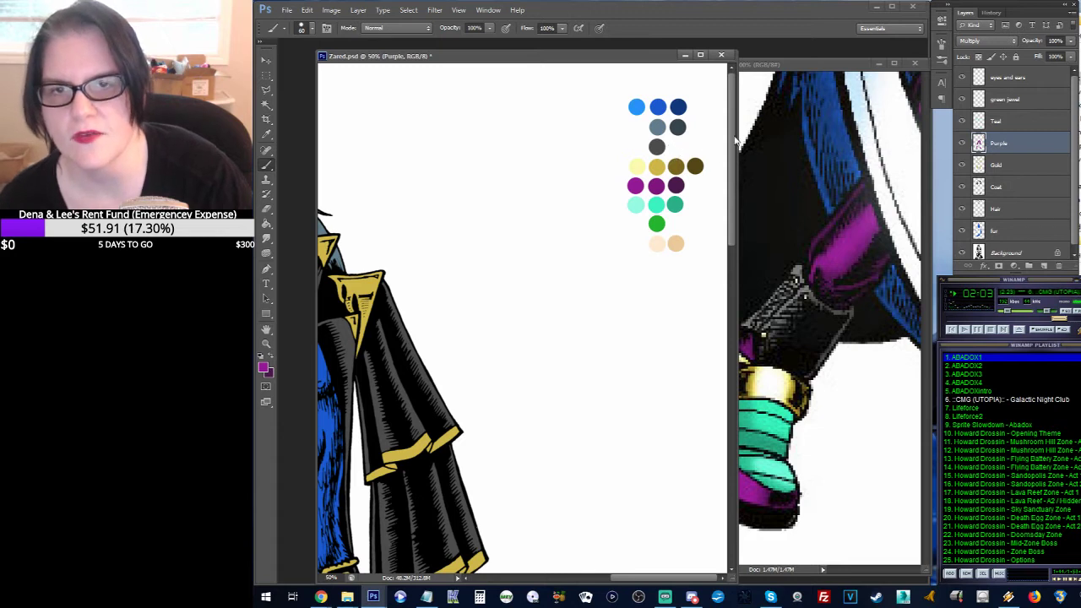
Step: Examine the shading and highlights of the hair and coat in the Zared1.jpg reference
{"action": "left_click", "coordinate": [828, 61]}
{"action": "left_click_drag", "start_coordinate": [832, 139], "coordinate": [828, 334]}
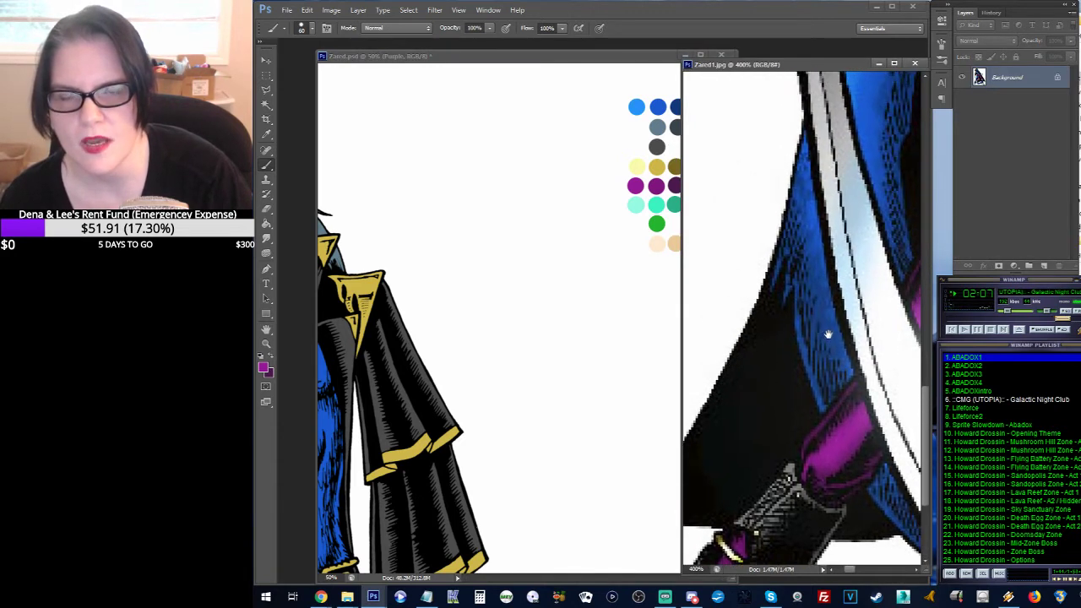
{"action": "mouse_move", "coordinate": [864, 150]}
{"action": "left_mouse_down"}
{"action": "mouse_move", "coordinate": [744, 405]}
{"action": "mouse_move", "coordinate": [780, 427]}
{"action": "left_mouse_up"}
{"action": "mouse_move", "coordinate": [790, 245]}
{"action": "left_mouse_down"}
{"action": "mouse_move", "coordinate": [794, 386]}
{"action": "mouse_move", "coordinate": [813, 301]}
{"action": "mouse_move", "coordinate": [817, 381]}
{"action": "left_mouse_up"}
{"action": "left_click_drag", "start_coordinate": [817, 223], "coordinate": [810, 328]}
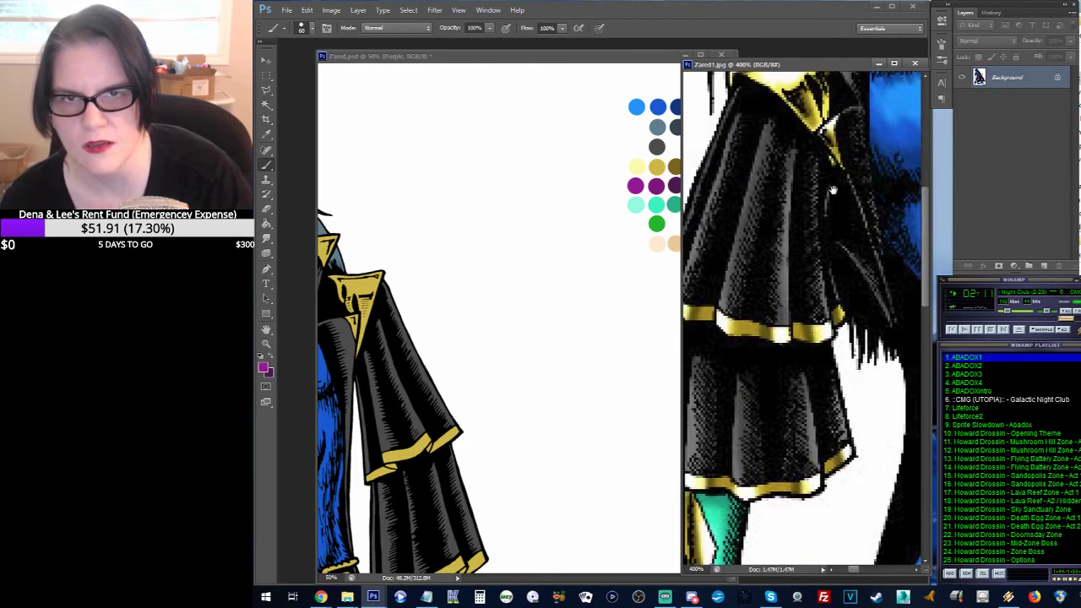
{"action": "mouse_move", "coordinate": [833, 191]}
{"action": "left_mouse_down"}
{"action": "mouse_move", "coordinate": [805, 319]}
{"action": "mouse_move", "coordinate": [819, 295]}
{"action": "mouse_move", "coordinate": [816, 365]}
{"action": "left_mouse_up"}
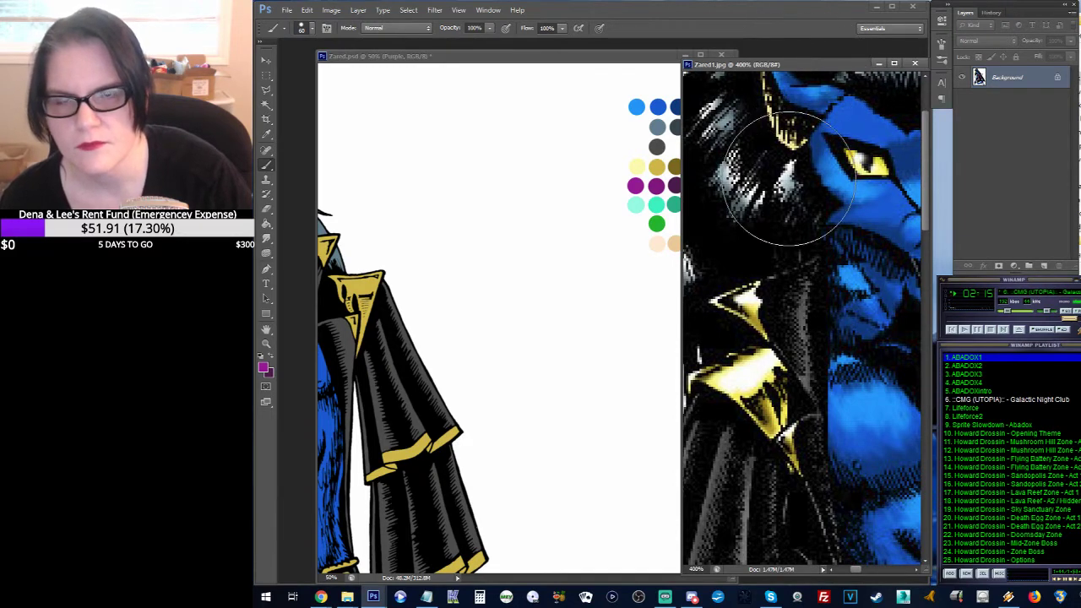
{"action": "left_click_drag", "start_coordinate": [751, 173], "coordinate": [778, 267]}
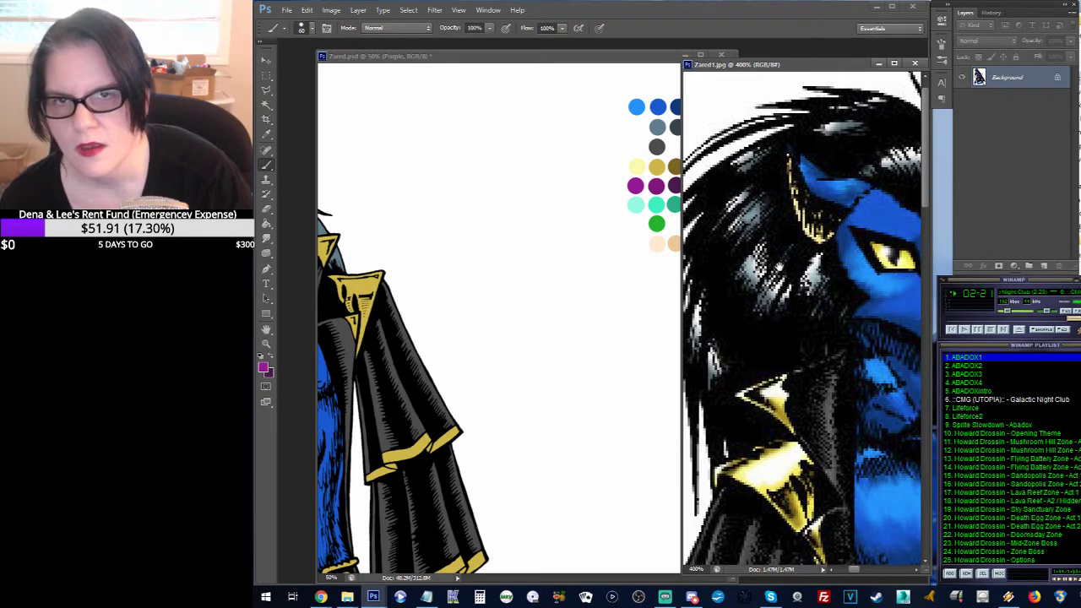
{"action": "scroll", "coordinate": [787, 291], "scroll_direction": "down", "scroll_amount": 8}
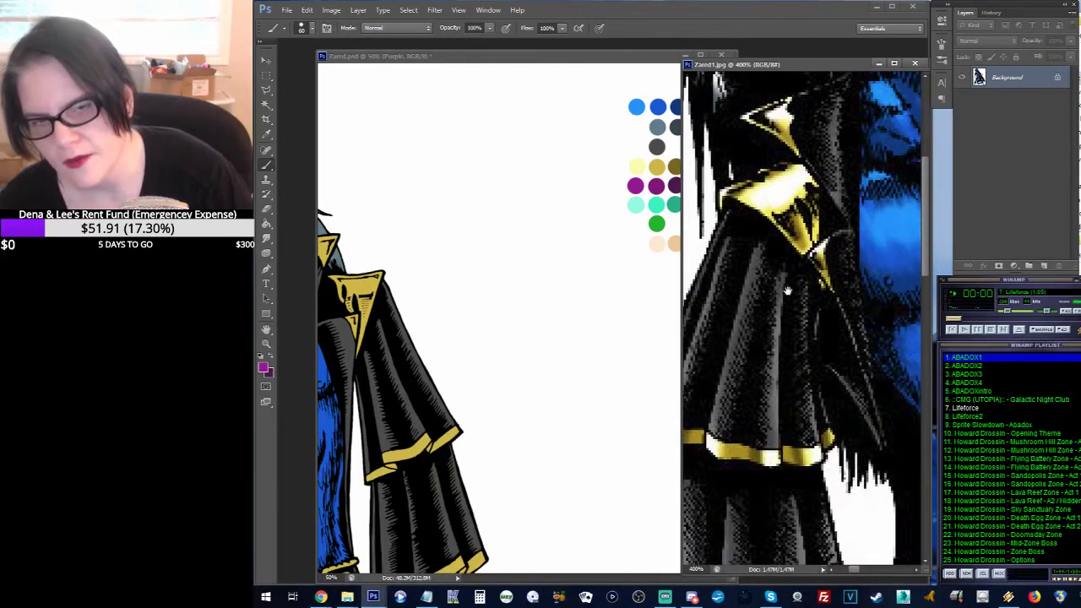
{"action": "scroll", "coordinate": [787, 292], "scroll_direction": "down", "scroll_amount": 3}
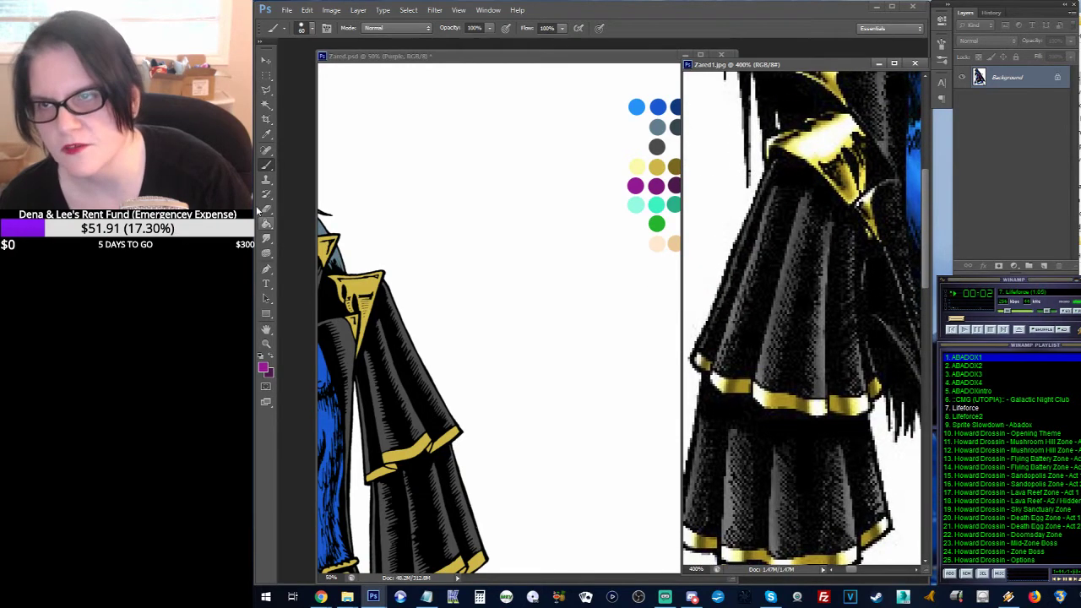
Step: Sample the coat's dark grey from the Zared.psd artwork and darken the foreground colour to #272727
{"action": "left_click", "coordinate": [266, 134]}
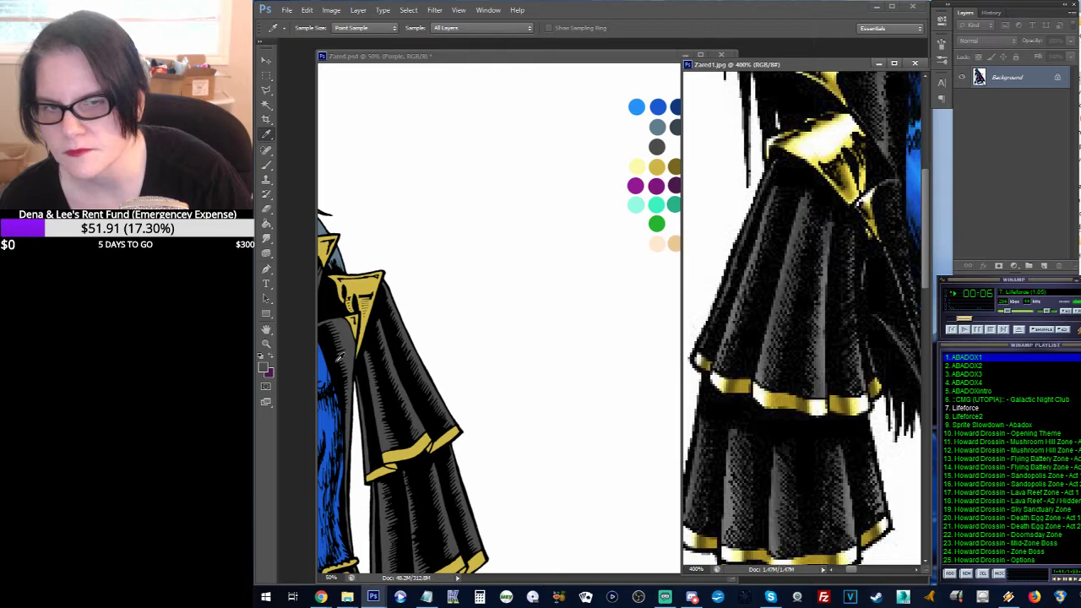
{"action": "left_click", "coordinate": [264, 369]}
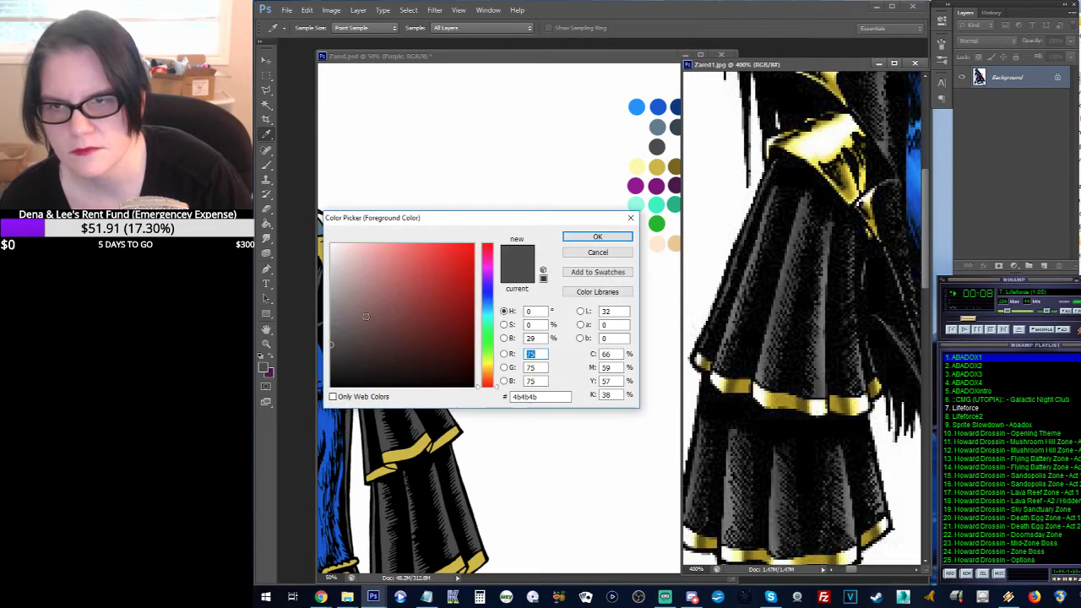
{"action": "left_click", "coordinate": [331, 360]}
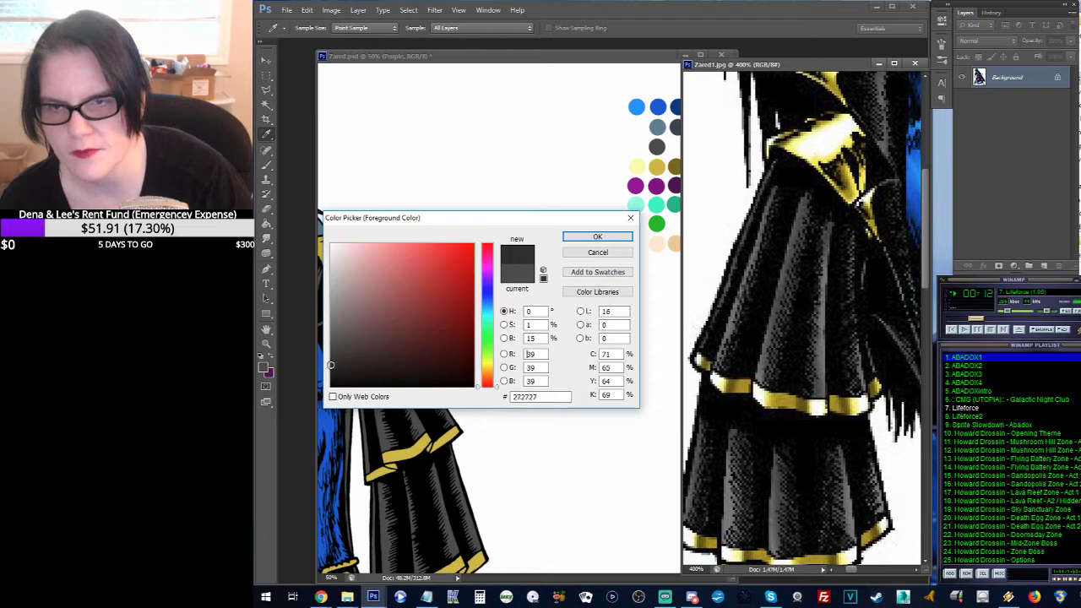
{"action": "left_click", "coordinate": [597, 236]}
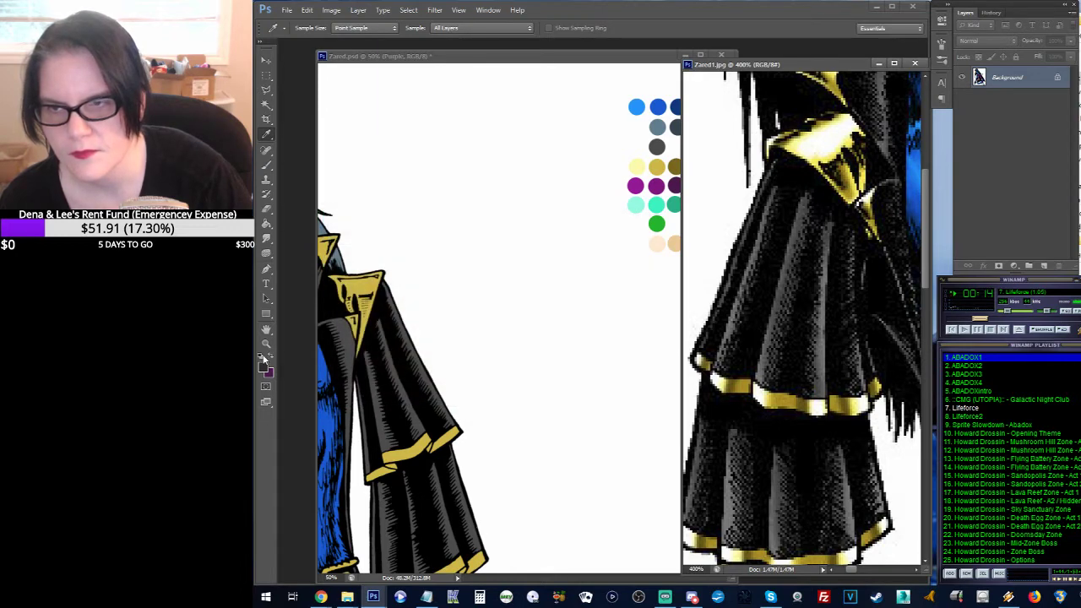
Step: Keep the darkened grey as the background colour and set the foreground to #7F7F7F, lightened from the coat's grey swatch
{"action": "left_click", "coordinate": [264, 368]}
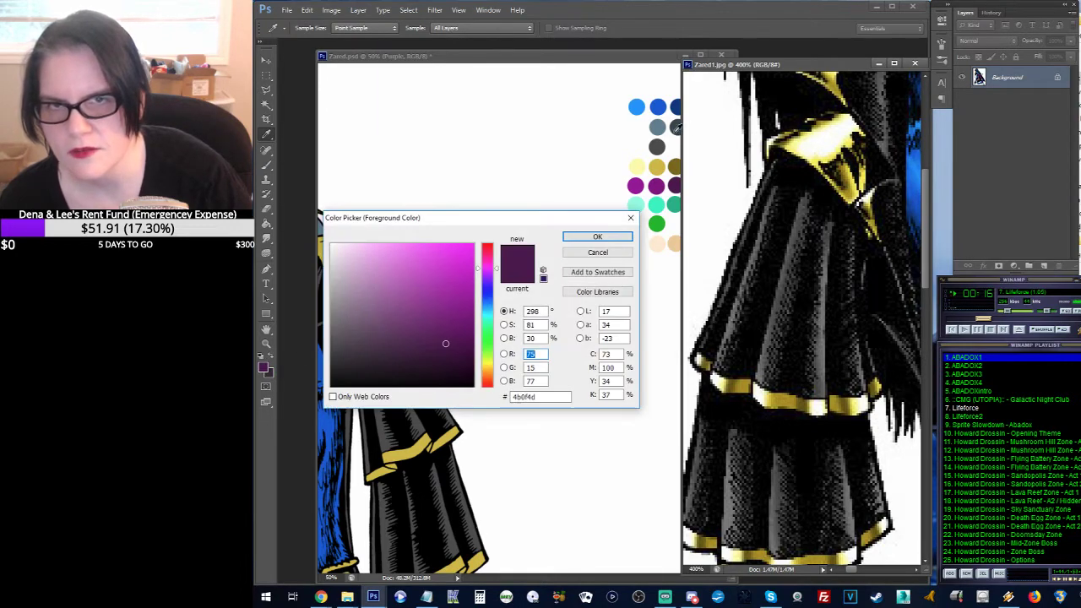
{"action": "left_click", "coordinate": [652, 149]}
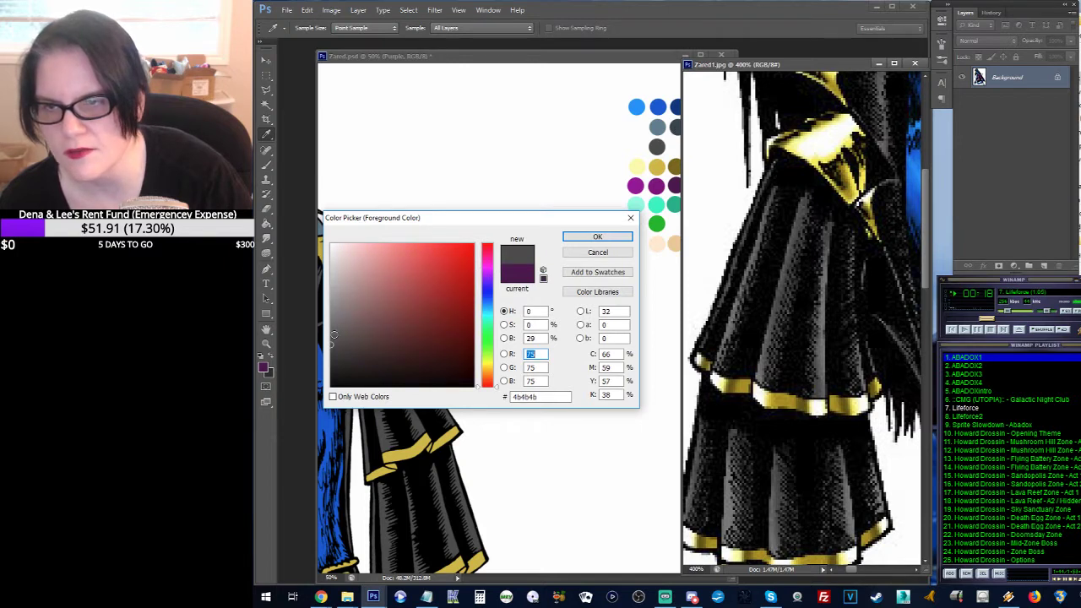
{"action": "left_click_drag", "start_coordinate": [334, 334], "coordinate": [329, 321]}
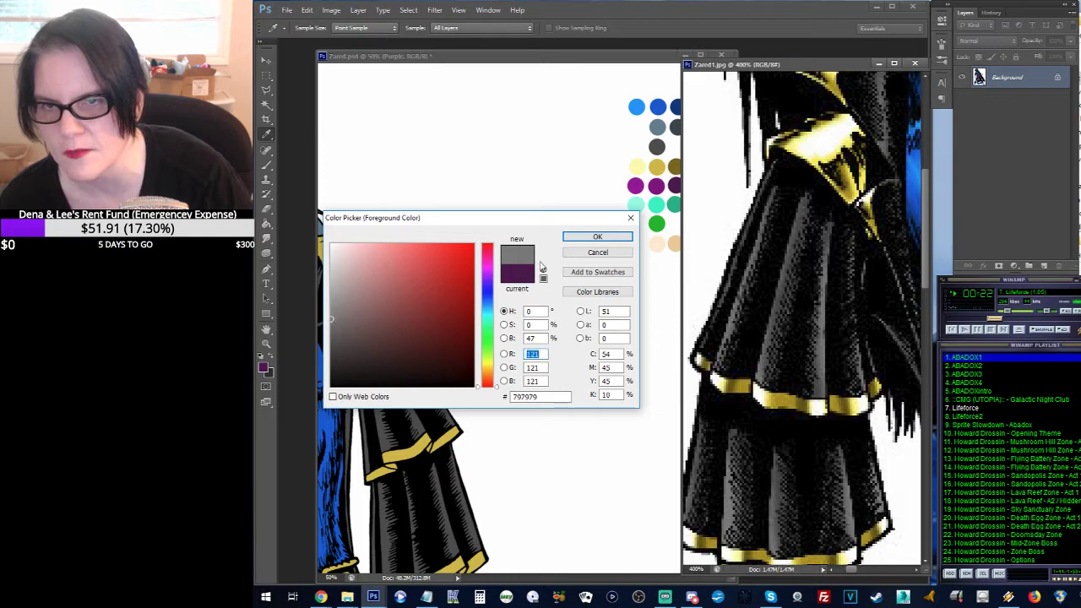
{"action": "left_click_drag", "start_coordinate": [329, 319], "coordinate": [328, 315]}
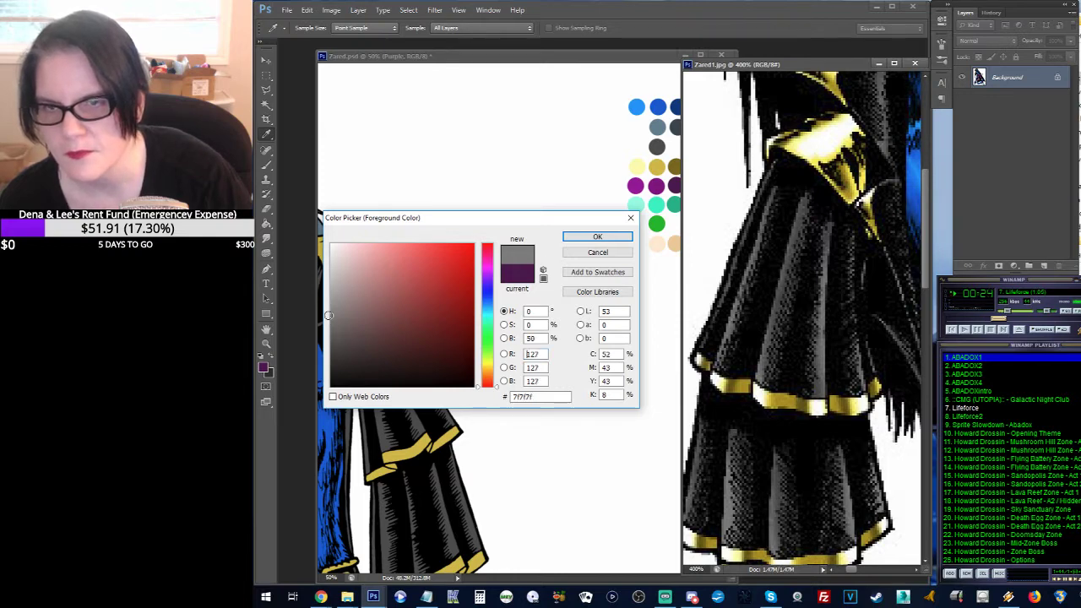
{"action": "left_click", "coordinate": [591, 237]}
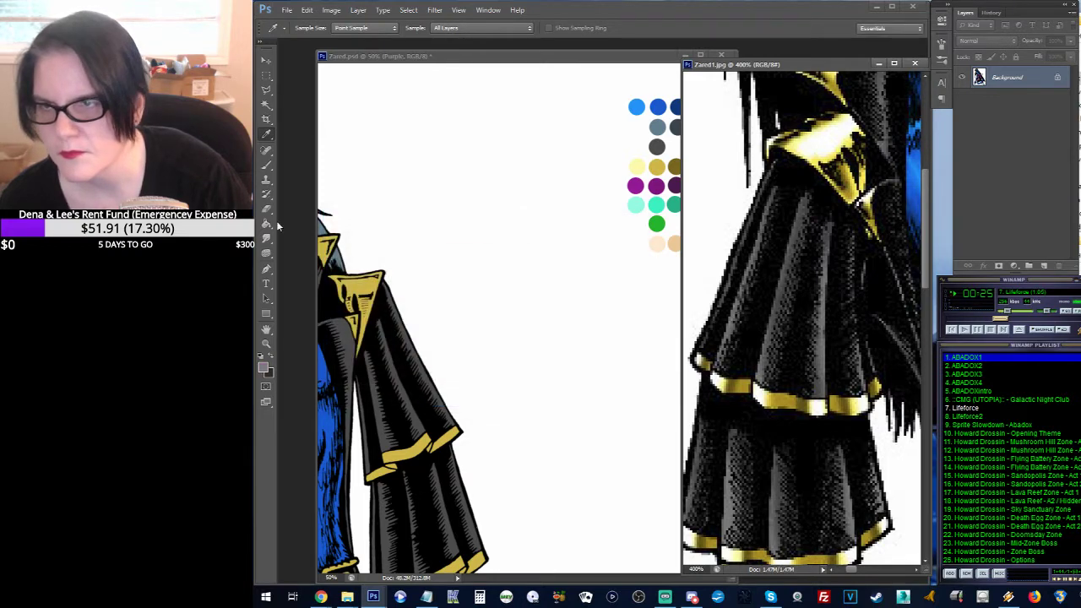
Step: On Zared.psd's Purple layer, paint a light grey highlight swatch left of the coat's grey swatch and a dark grey shading swatch right of it
{"action": "left_click", "coordinate": [267, 166]}
{"action": "left_click", "coordinate": [633, 147]}
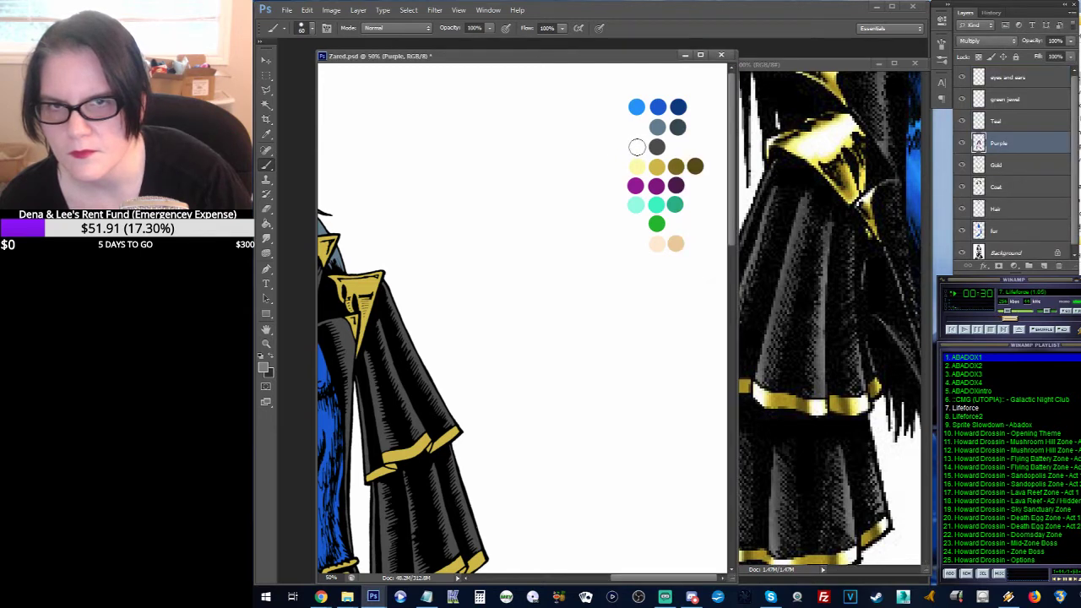
{"action": "left_click", "coordinate": [636, 147]}
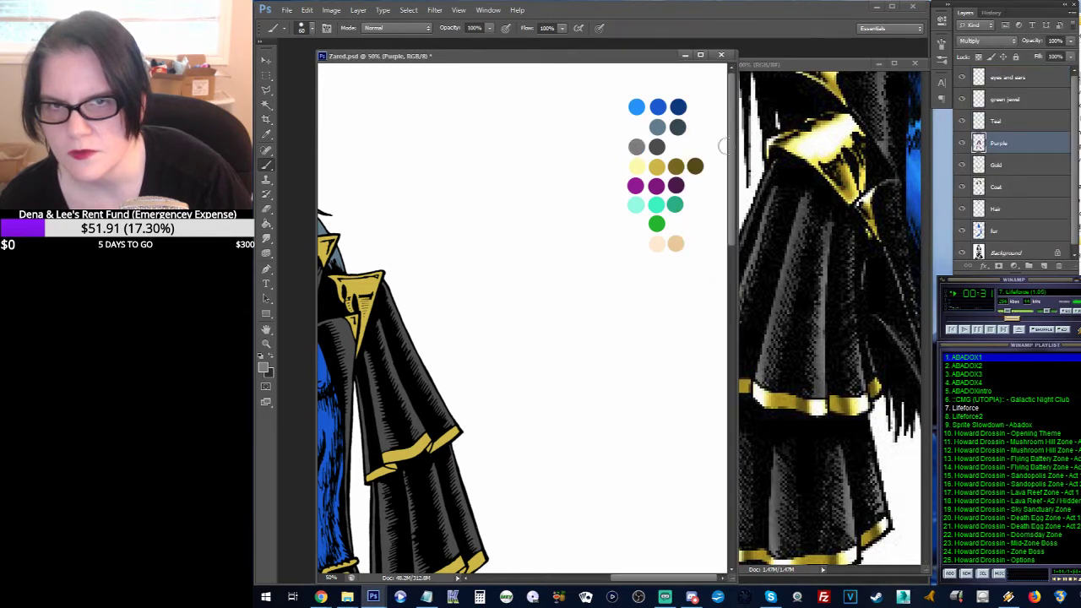
{"action": "left_click", "coordinate": [271, 358]}
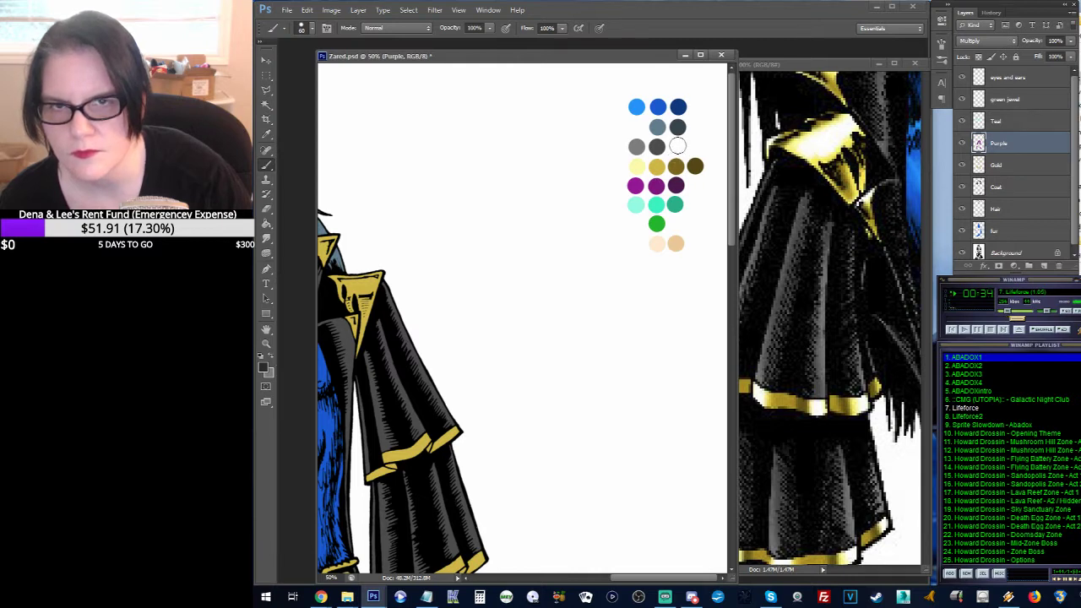
{"action": "left_click", "coordinate": [677, 146]}
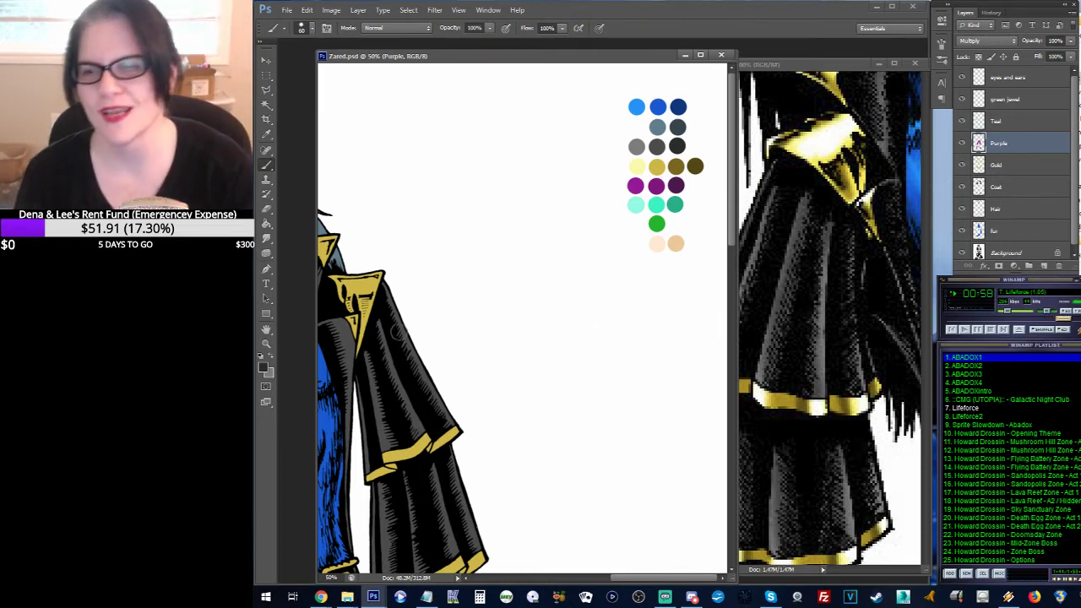
Step: Make the fur layer of Zared.psd active and load its painted pixels as a selection
{"action": "key", "text": "z"}
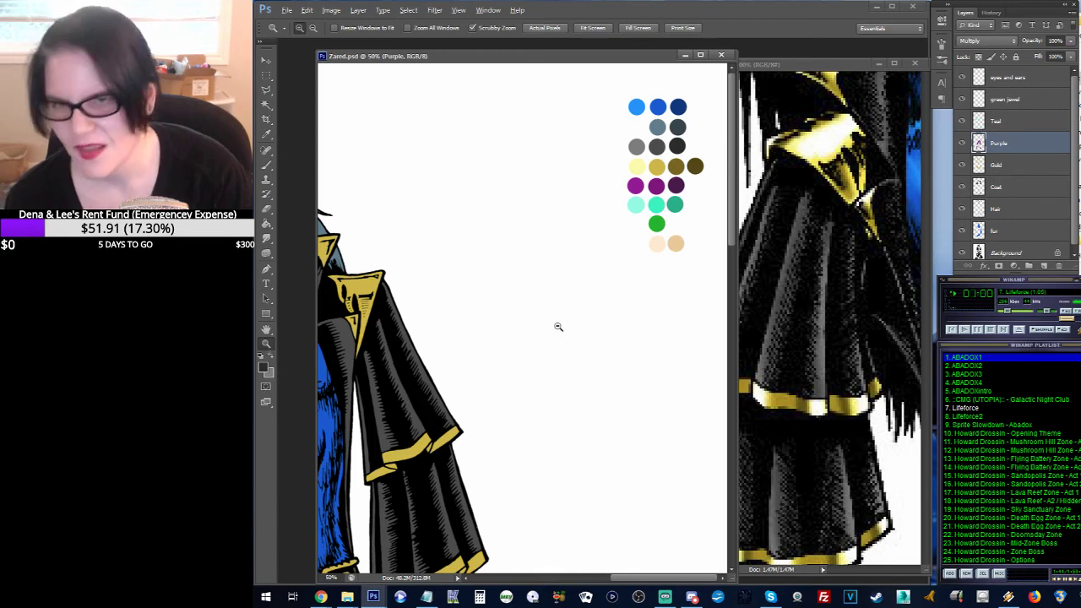
{"action": "left_click", "coordinate": [557, 326], "text": "alt"}
{"action": "left_click", "coordinate": [557, 325], "text": "alt"}
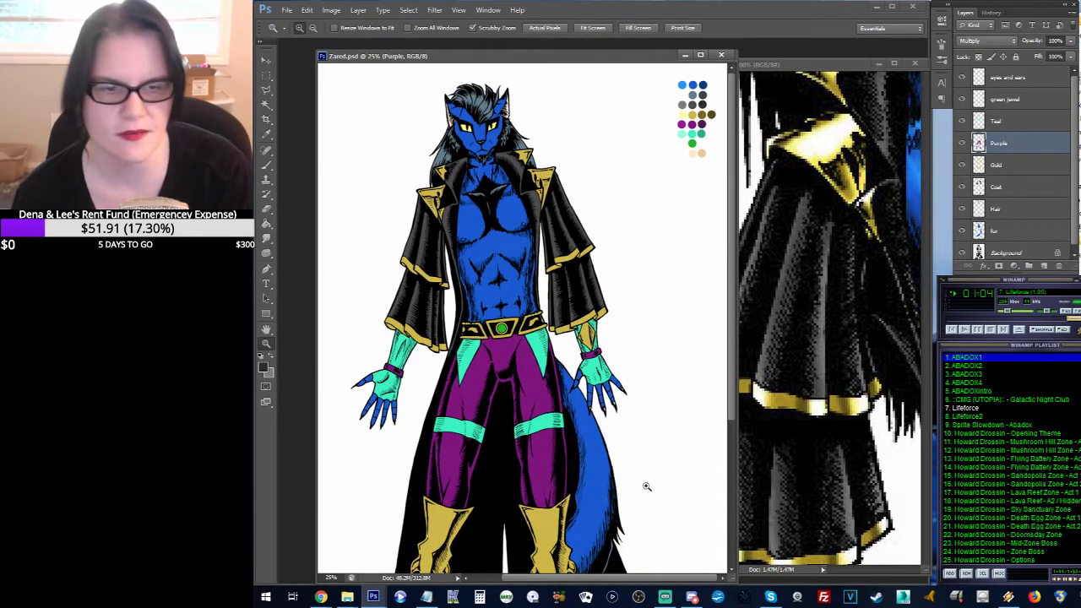
{"action": "left_click_drag", "start_coordinate": [645, 486], "coordinate": [626, 259]}
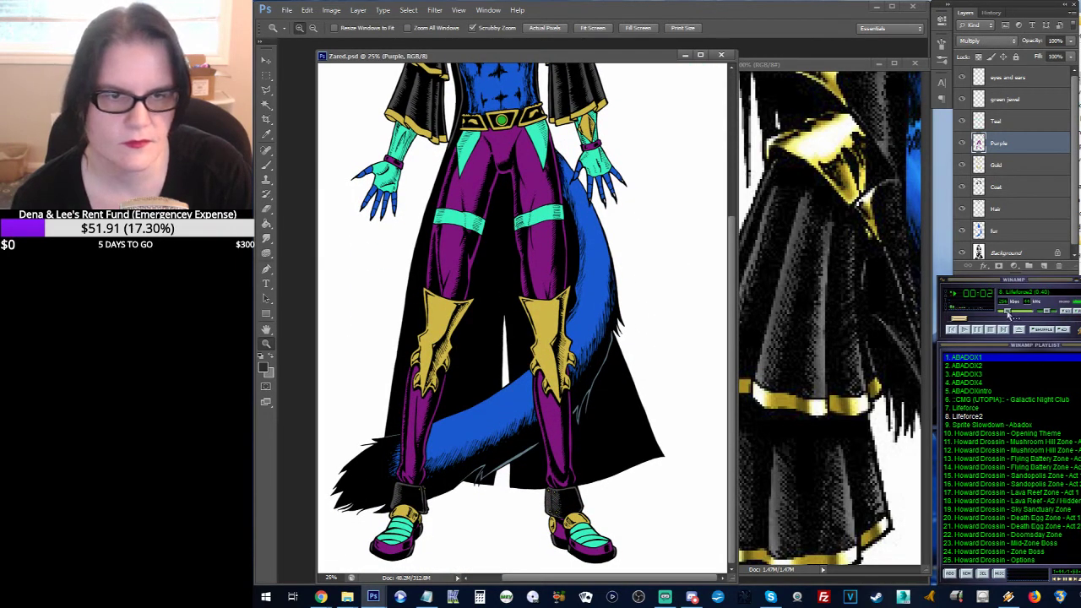
{"action": "left_click_drag", "start_coordinate": [1007, 313], "coordinate": [1009, 314]}
{"action": "left_click", "coordinate": [732, 450]}
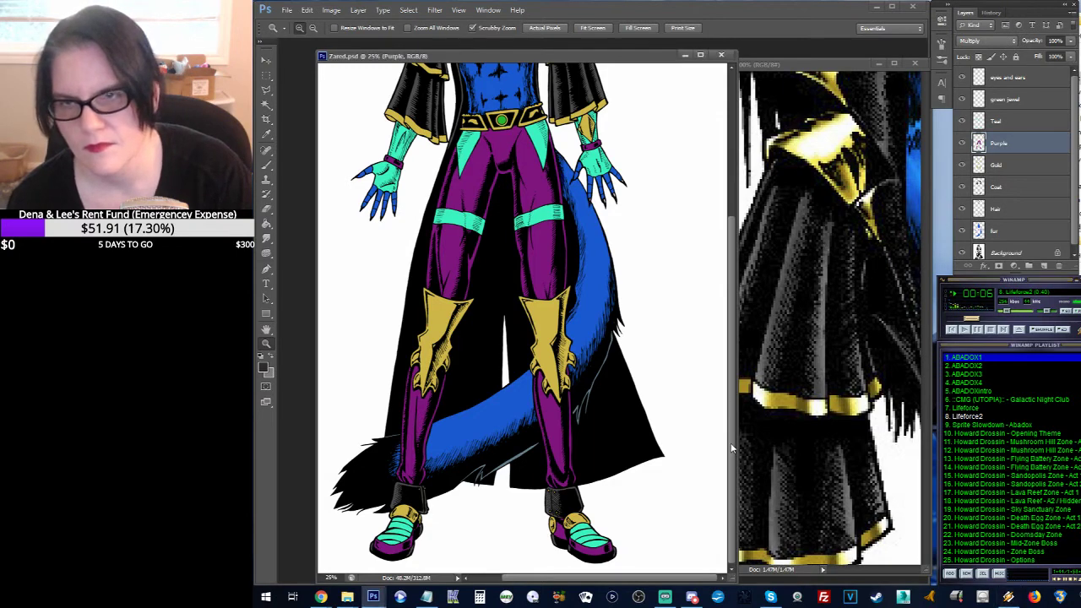
{"action": "left_click_drag", "start_coordinate": [731, 415], "coordinate": [732, 283]}
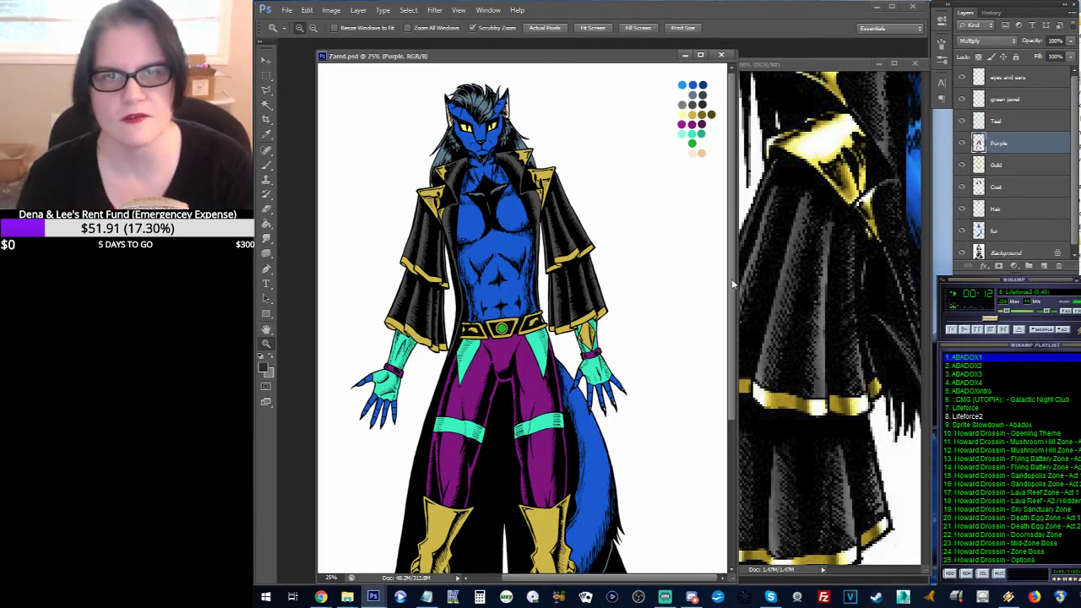
{"action": "left_click", "coordinate": [993, 233]}
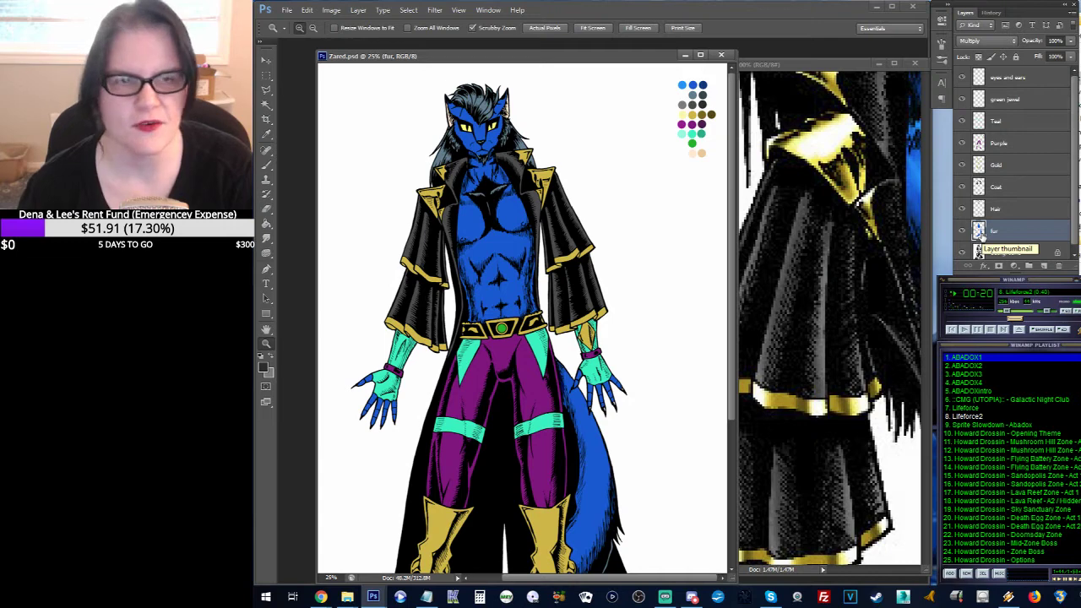
{"action": "left_click", "coordinate": [978, 230], "text": "ctrl"}
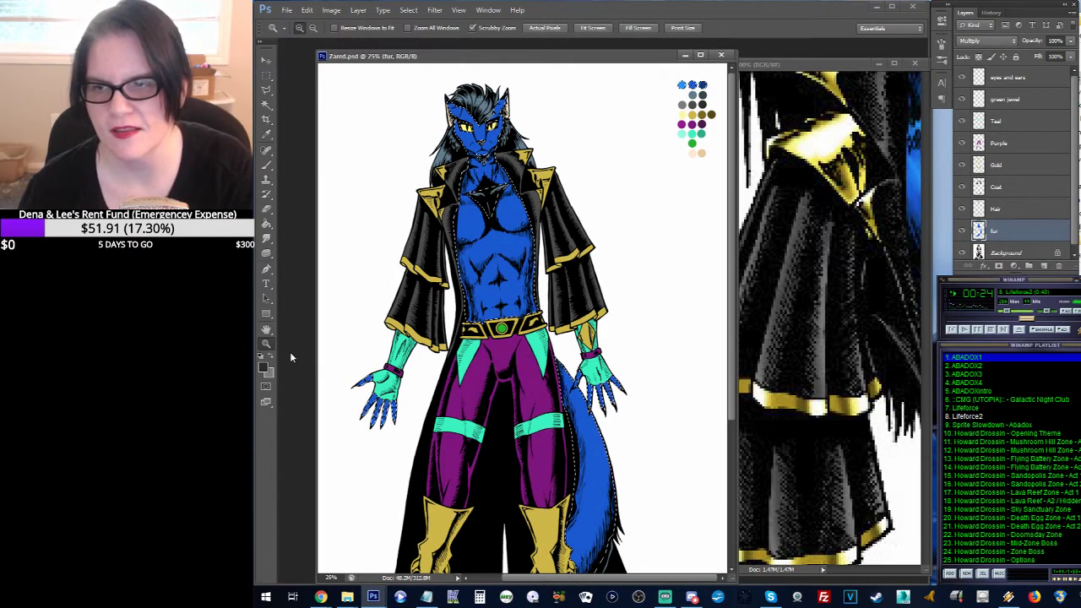
Step: Sample the fur's light blue highlight swatch as the background colour and its dark blue shading swatch as the foreground colour
{"action": "left_click", "coordinate": [462, 172]}
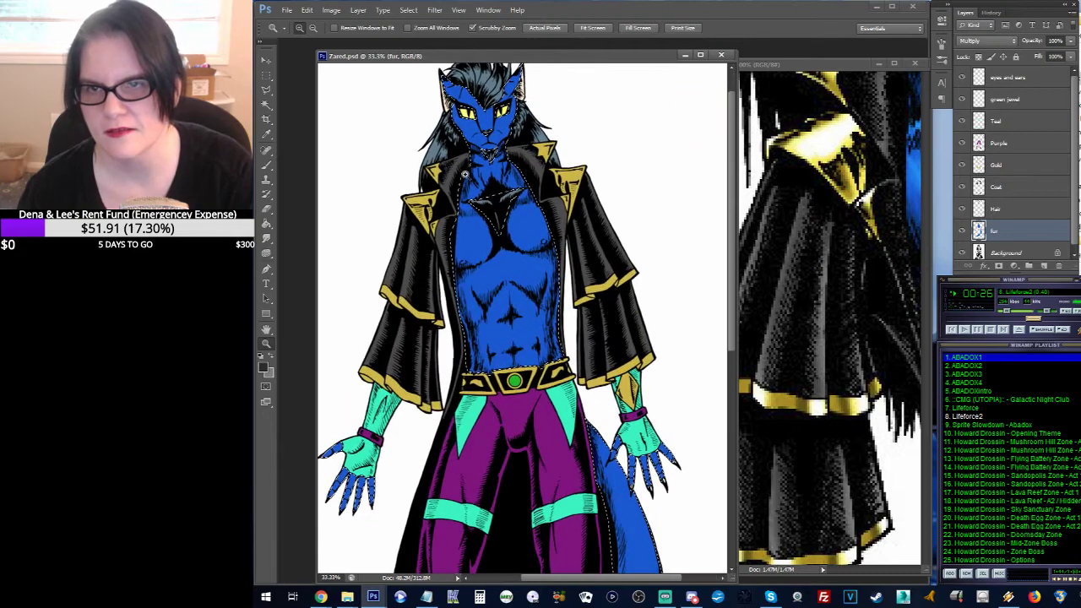
{"action": "left_click", "coordinate": [498, 181]}
{"action": "scroll", "coordinate": [501, 181], "scroll_direction": "up", "scroll_amount": 3}
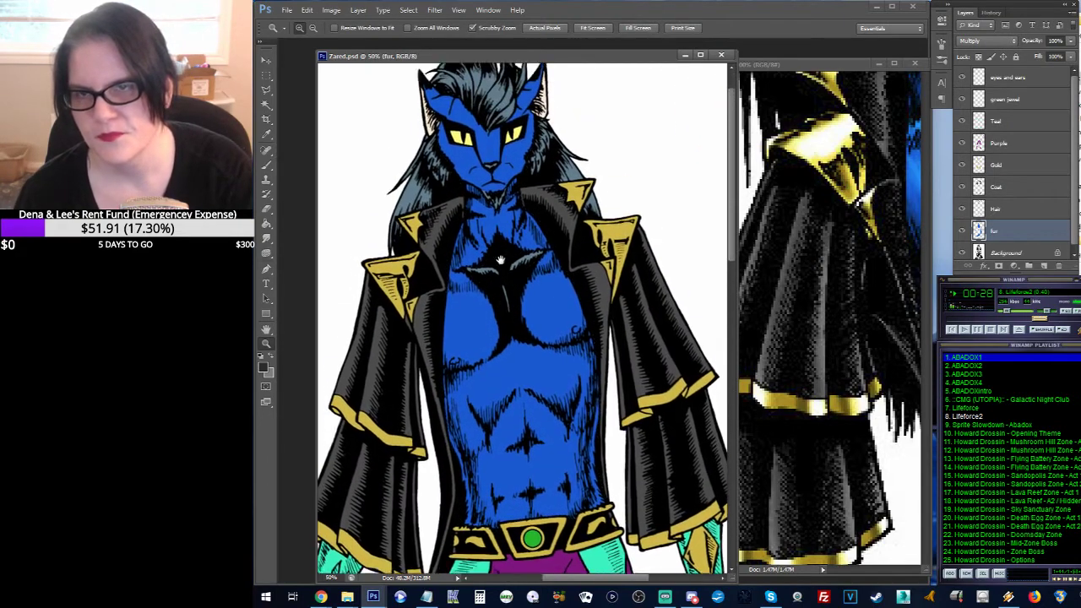
{"action": "left_click", "coordinate": [486, 218]}
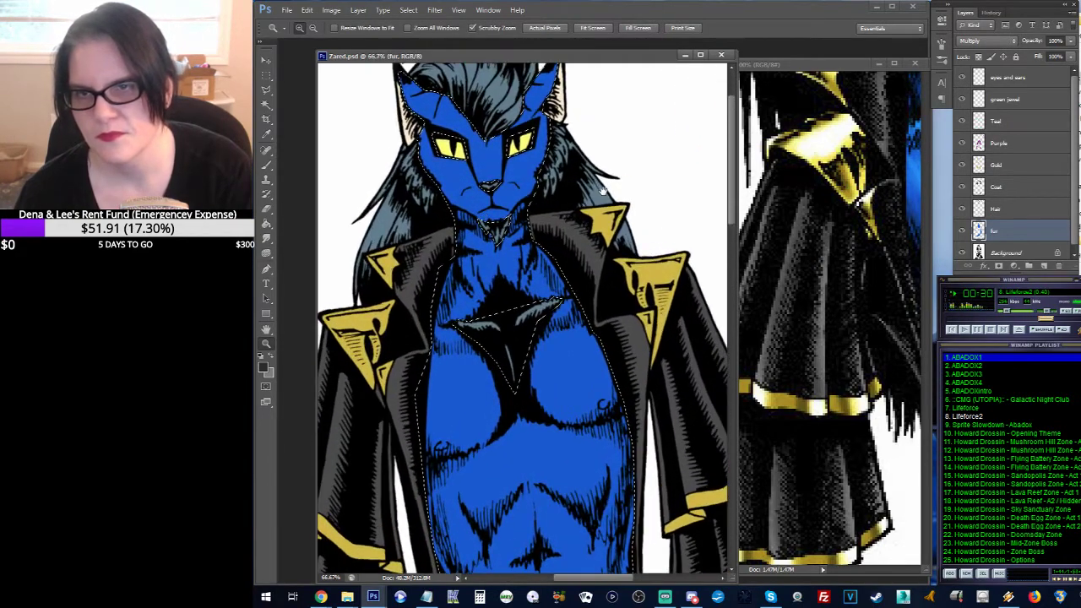
{"action": "scroll", "coordinate": [492, 244], "scroll_direction": "right", "scroll_amount": 5}
{"action": "scroll", "coordinate": [496, 261], "scroll_direction": "up", "scroll_amount": 2}
{"action": "left_click_drag", "start_coordinate": [589, 239], "coordinate": [523, 241]}
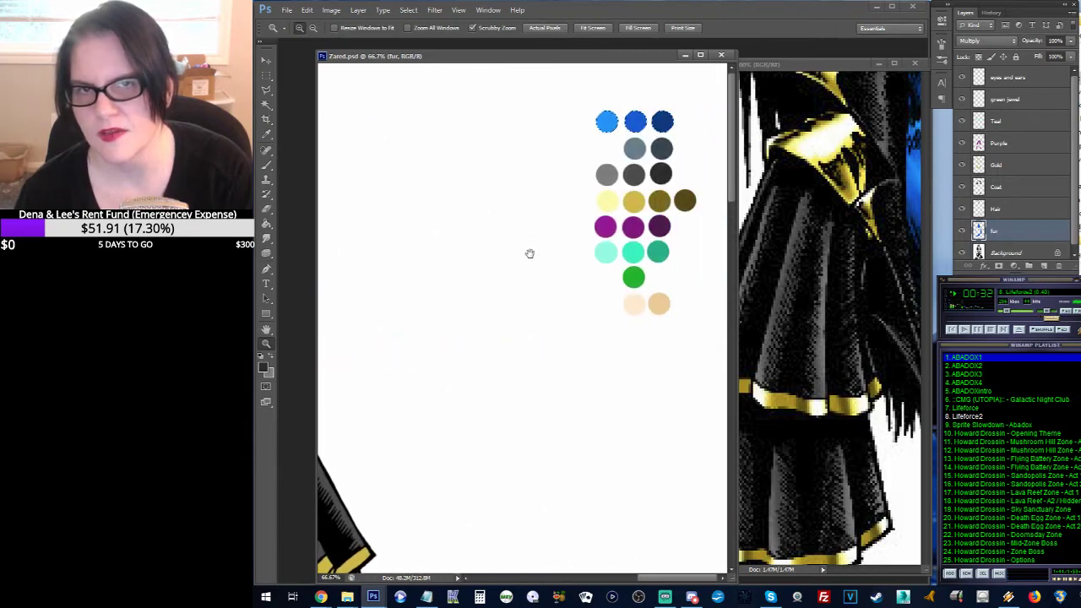
{"action": "key", "text": "i"}
{"action": "left_click", "coordinate": [606, 122]}
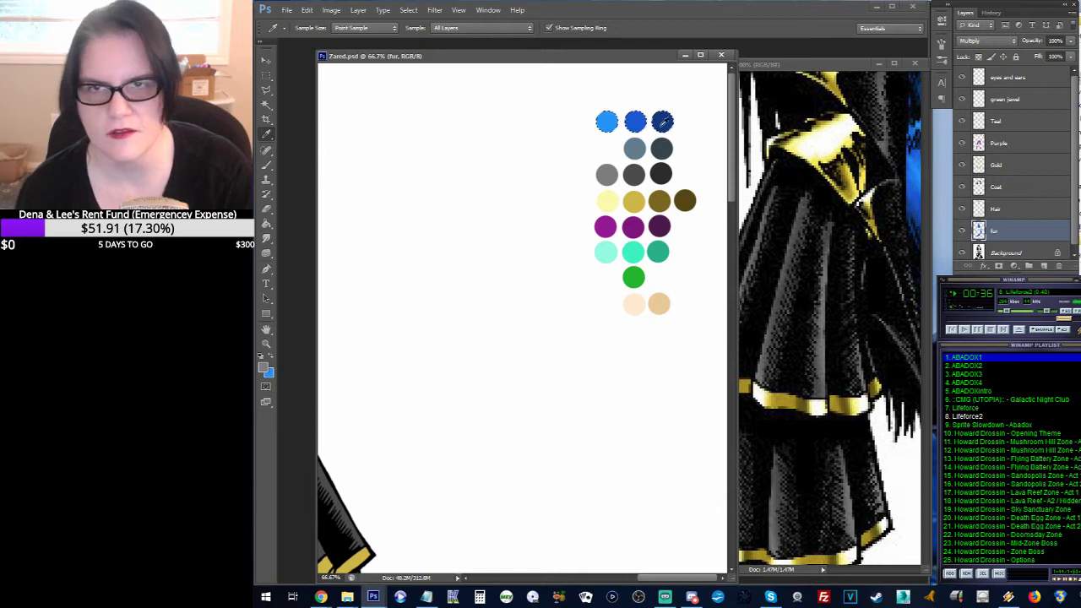
{"action": "left_click", "coordinate": [635, 121]}
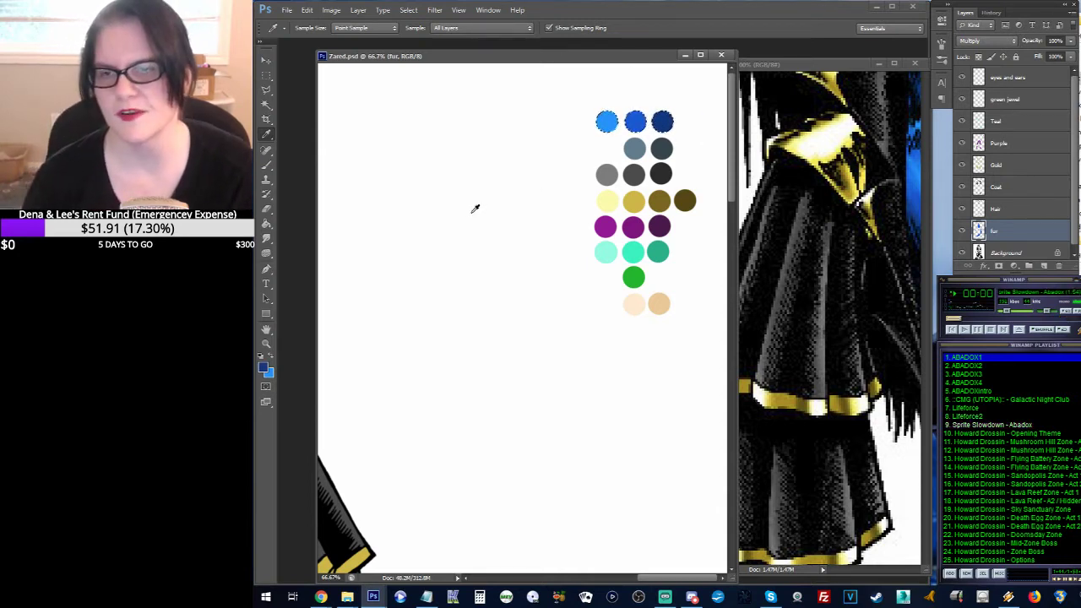
Step: Try a dark blue shading stroke across the character's nose and cheek with the hard 60 px brush, and undo it
{"action": "left_click_drag", "start_coordinate": [416, 265], "coordinate": [675, 245]}
{"action": "left_click_drag", "start_coordinate": [996, 313], "coordinate": [1004, 315]}
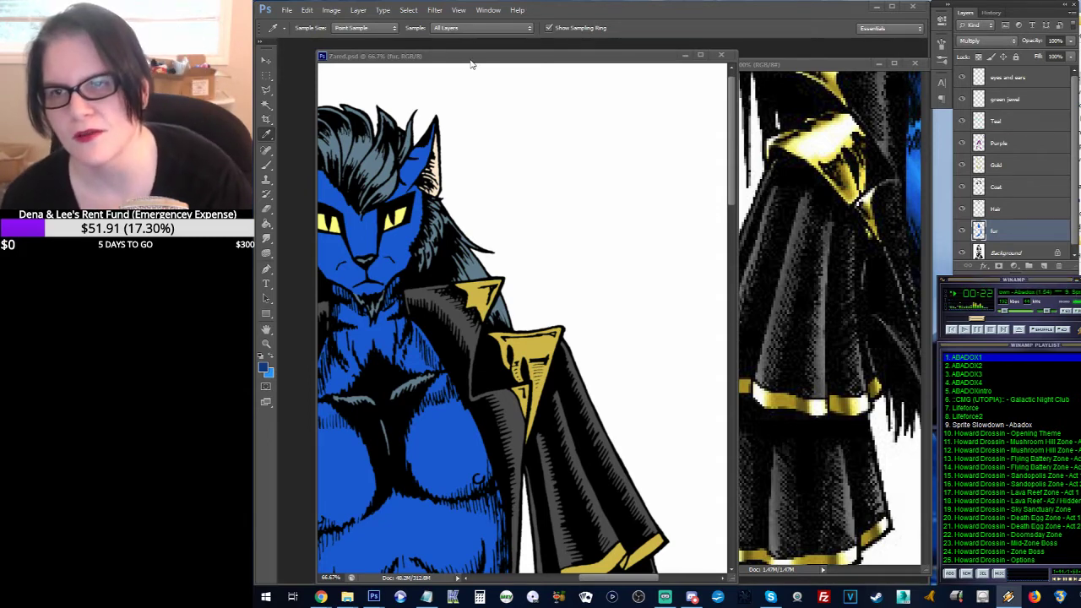
{"action": "left_click", "coordinate": [460, 154]}
{"action": "left_click_drag", "start_coordinate": [338, 321], "coordinate": [451, 317]}
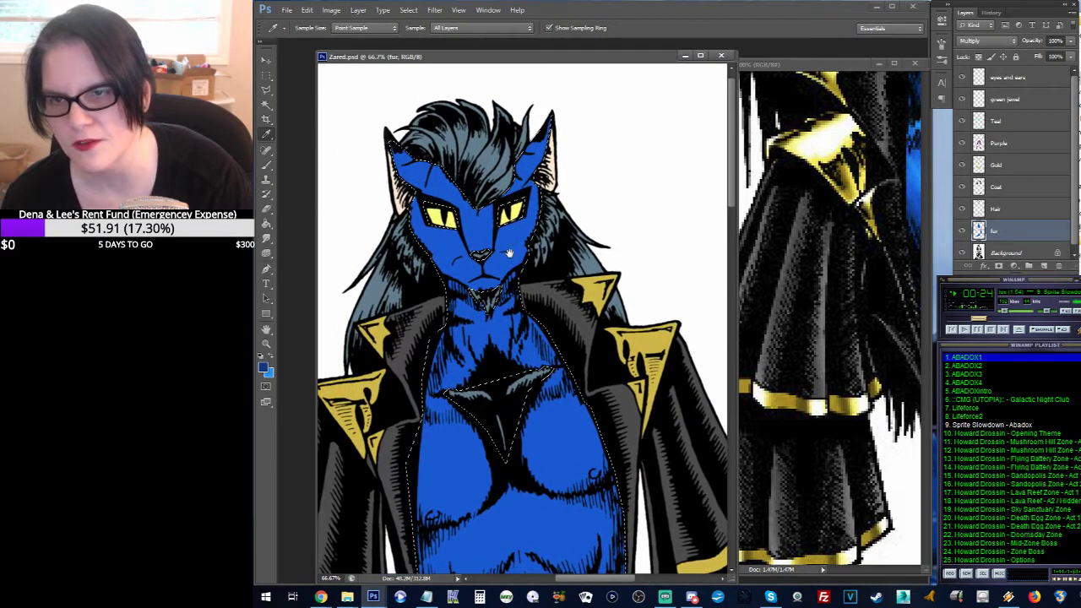
{"action": "key", "text": "z"}
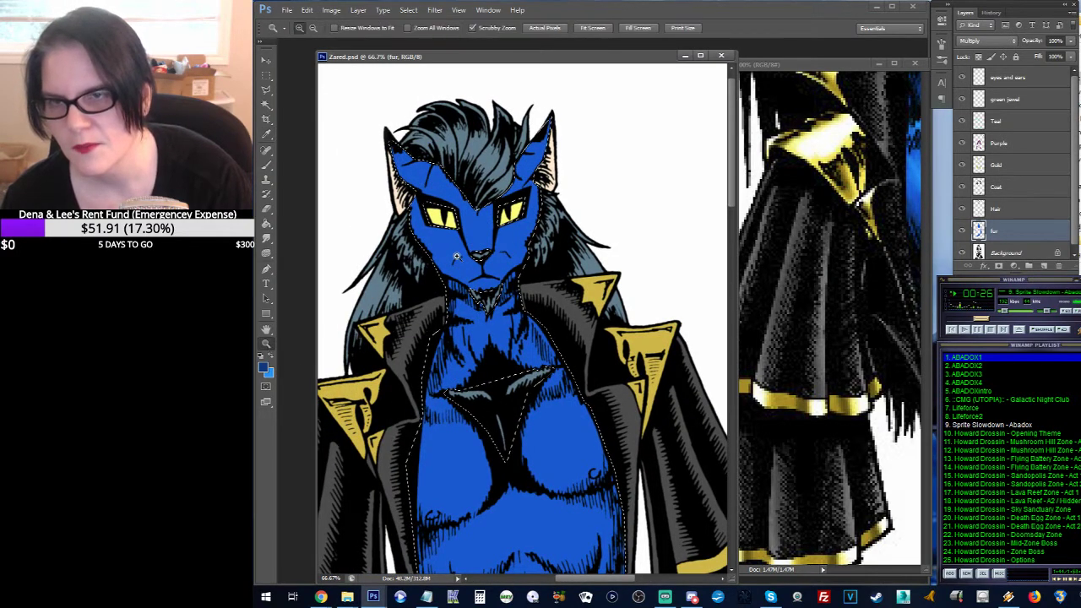
{"action": "left_click", "coordinate": [456, 255]}
{"action": "scroll", "coordinate": [523, 230], "scroll_direction": "down", "scroll_amount": 2}
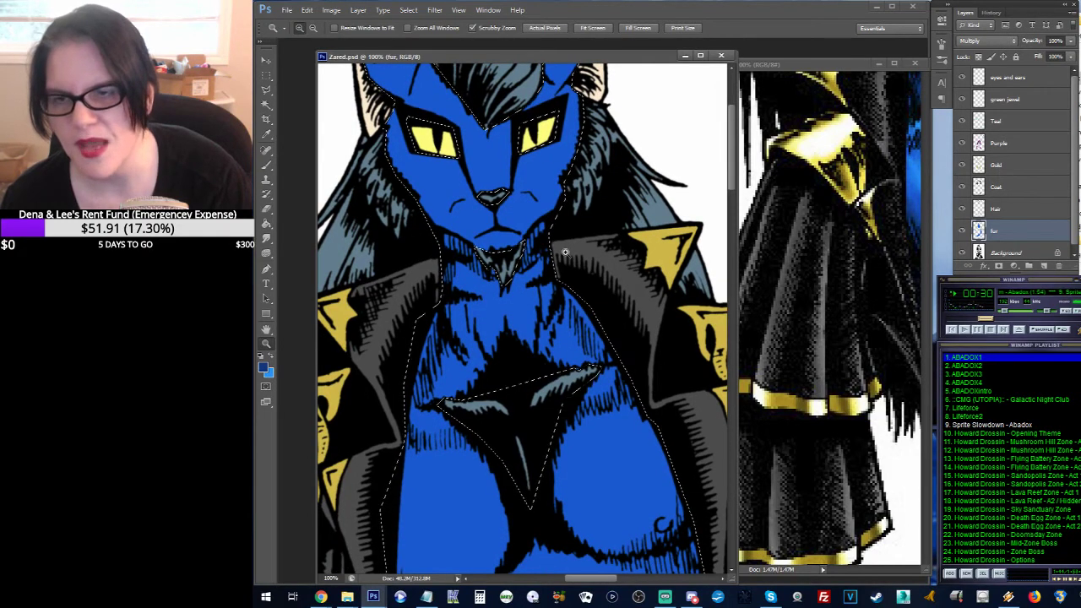
{"action": "mouse_move", "coordinate": [564, 250]}
{"action": "left_mouse_down"}
{"action": "mouse_move", "coordinate": [562, 290]}
{"action": "mouse_move", "coordinate": [564, 244]}
{"action": "left_mouse_up"}
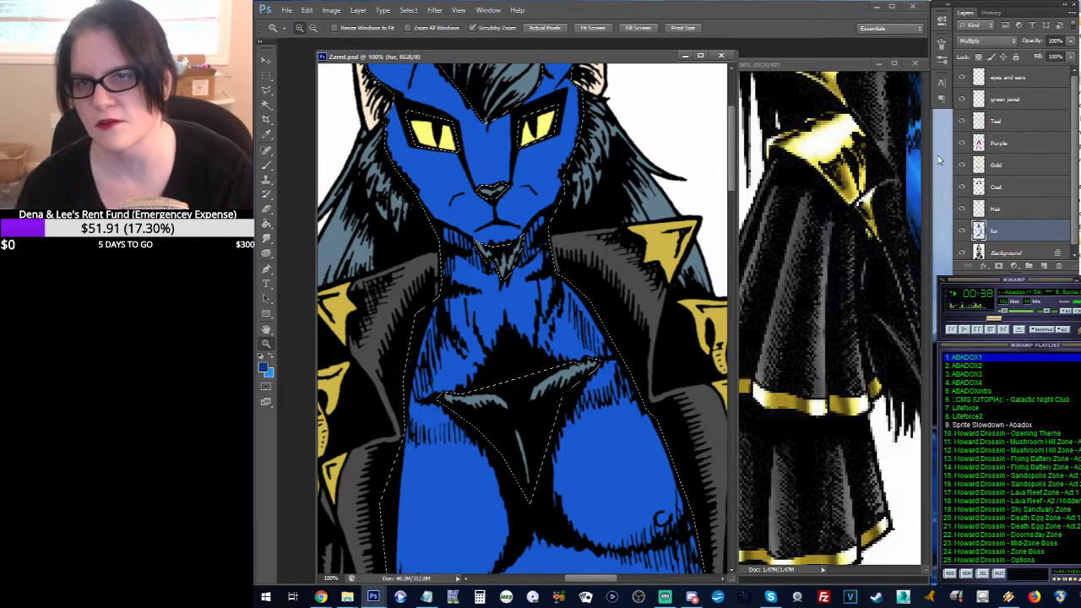
{"action": "left_click", "coordinate": [267, 165]}
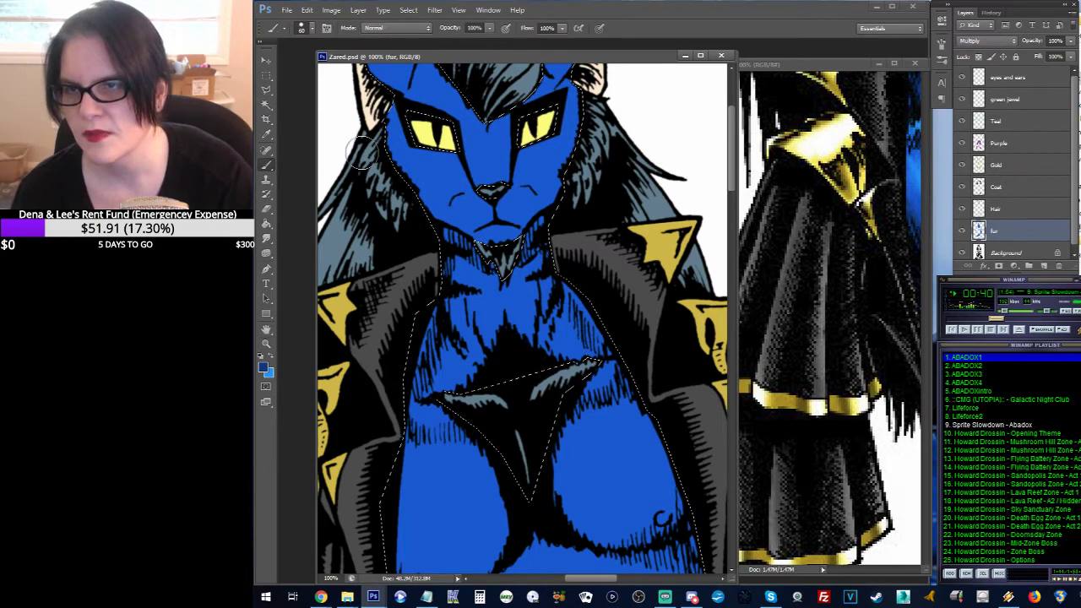
{"action": "left_click_drag", "start_coordinate": [494, 154], "coordinate": [458, 176]}
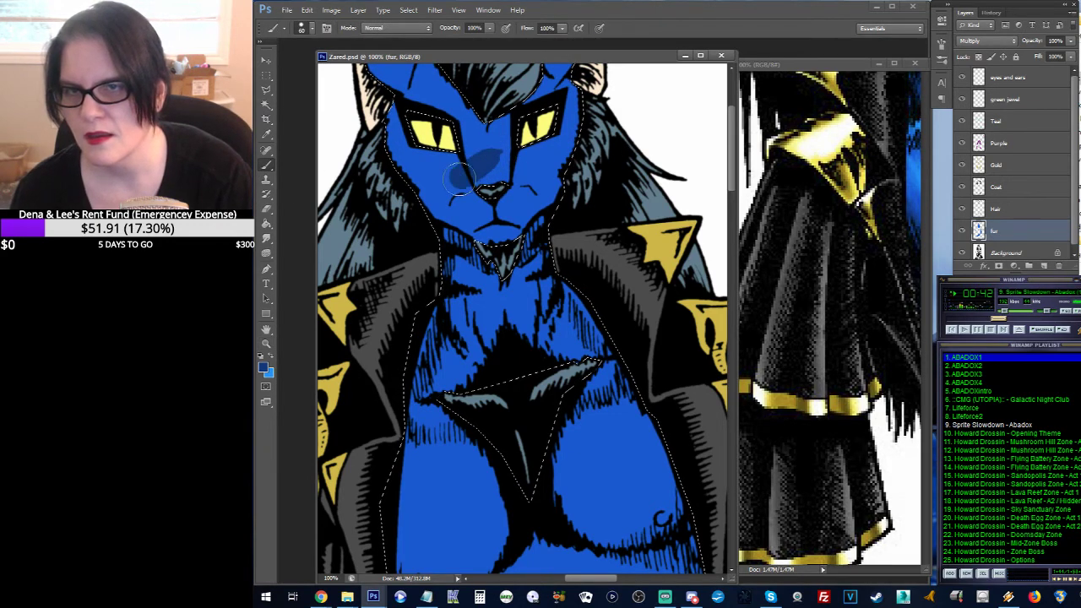
{"action": "key", "text": "ctrl+z"}
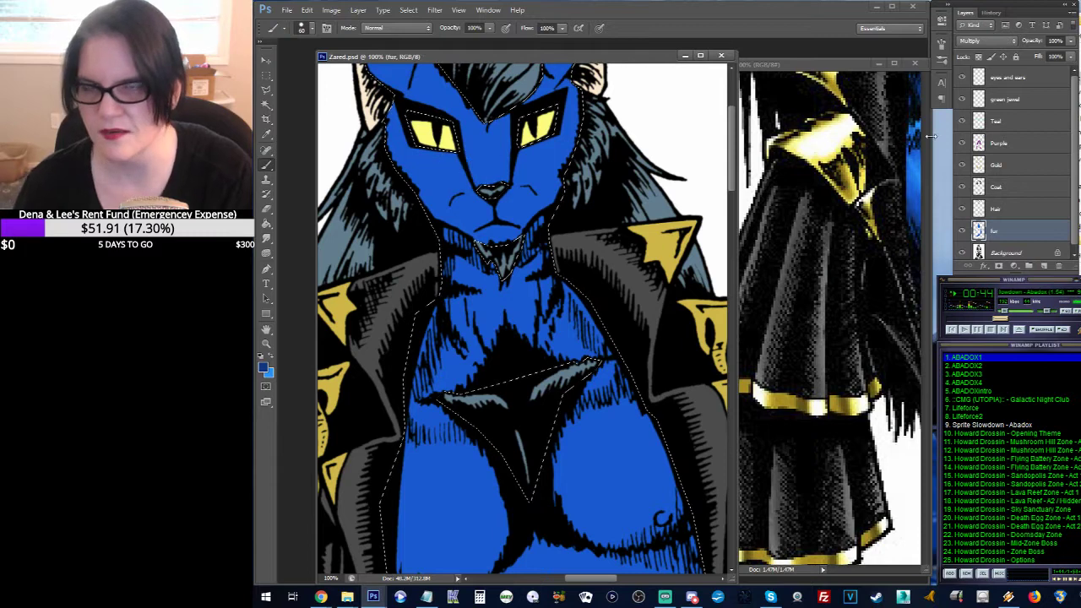
Step: Switch the Brush tool to the soft round 65 px preset with 0% hardness for shading the face
{"action": "left_click", "coordinate": [310, 28]}
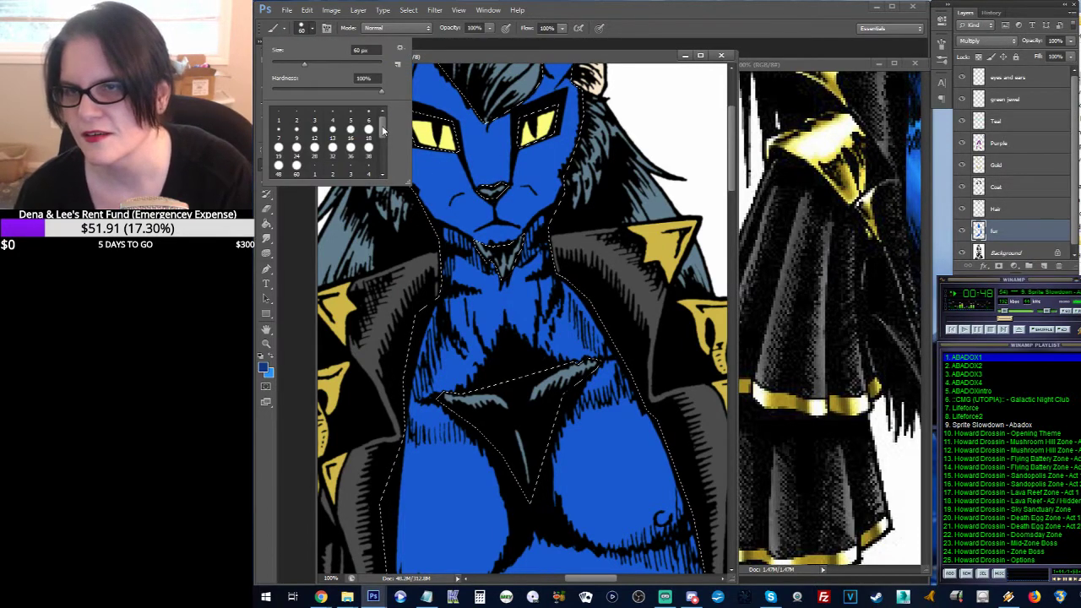
{"action": "left_click_drag", "start_coordinate": [382, 128], "coordinate": [383, 151]}
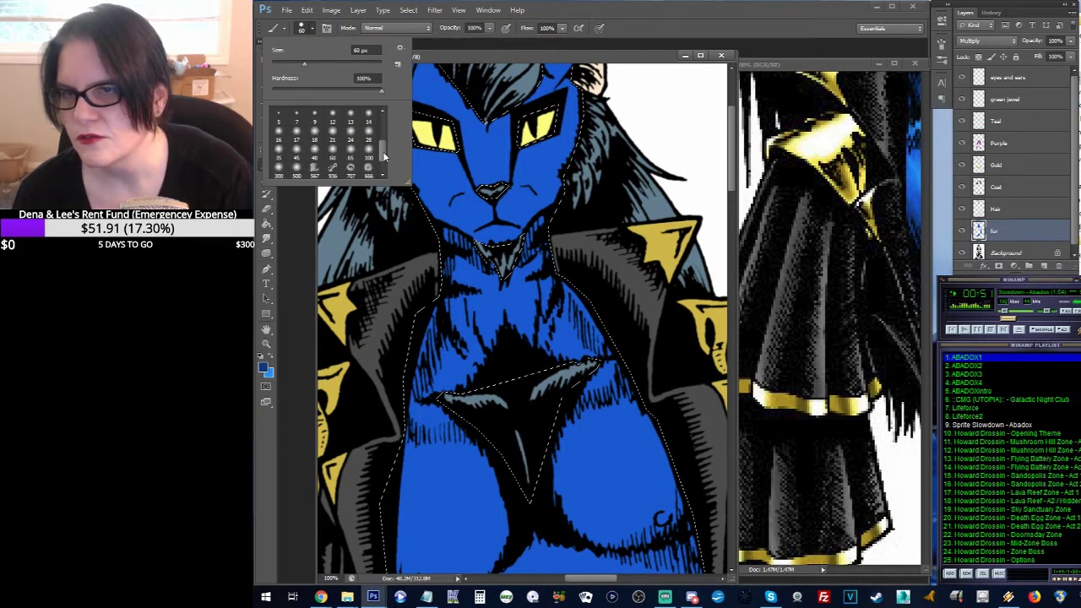
{"action": "left_click", "coordinate": [332, 137]}
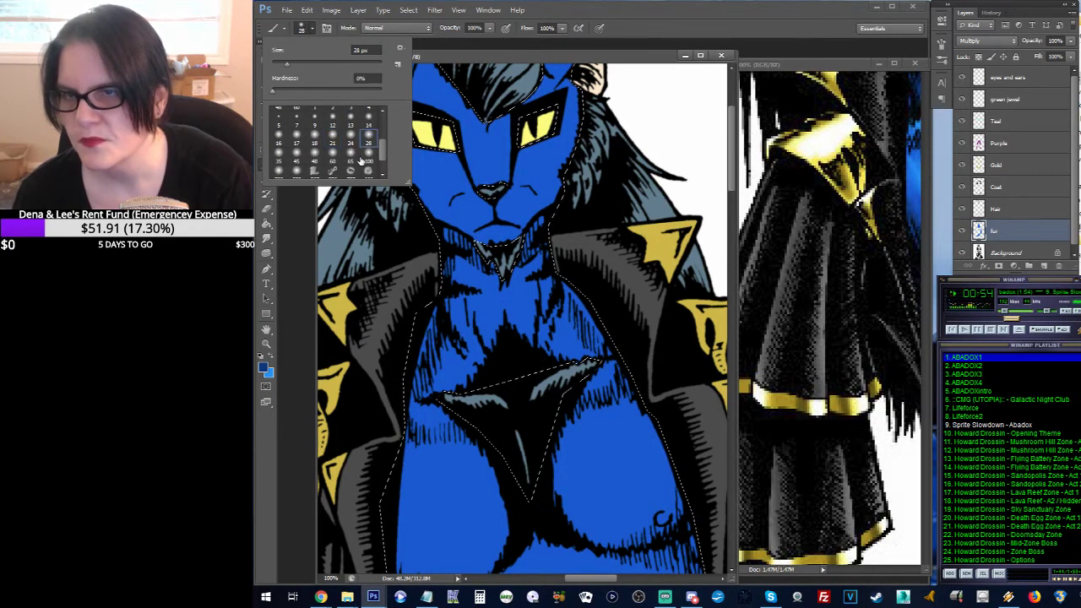
{"action": "left_click", "coordinate": [352, 160]}
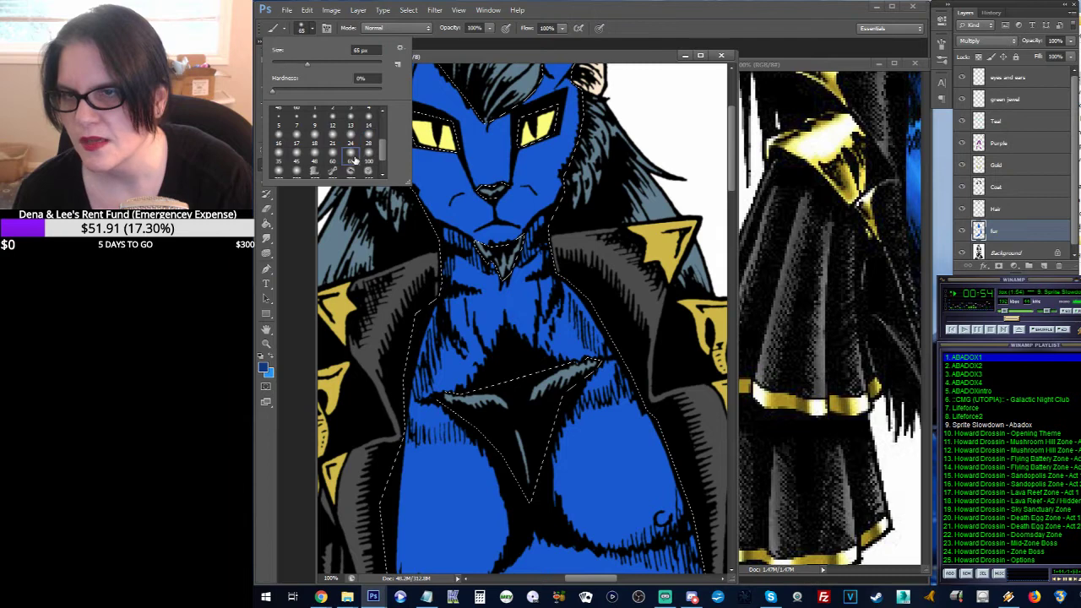
{"action": "left_click", "coordinate": [460, 59]}
{"action": "key", "text": "ctrl+d"}
{"action": "scroll", "coordinate": [517, 182], "scroll_direction": "up", "scroll_amount": 2}
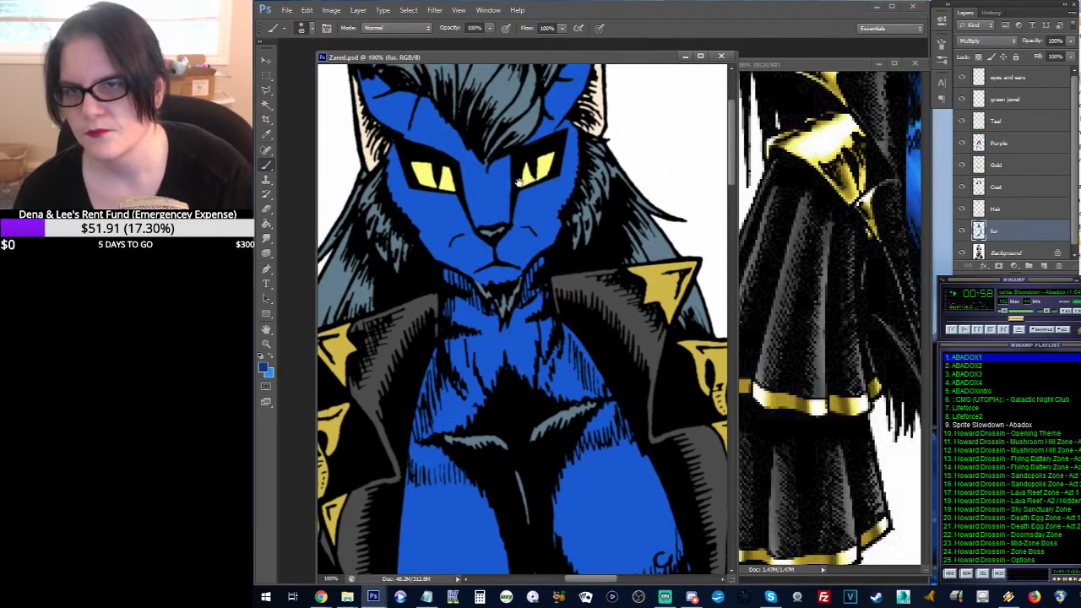
Step: Reselect the fur area and shade the cheeks, the outer edges of the face and the ears in soft dark blue
{"action": "scroll", "coordinate": [518, 182], "scroll_direction": "up", "scroll_amount": 2}
{"action": "key", "text": "ctrl+shift+d"}
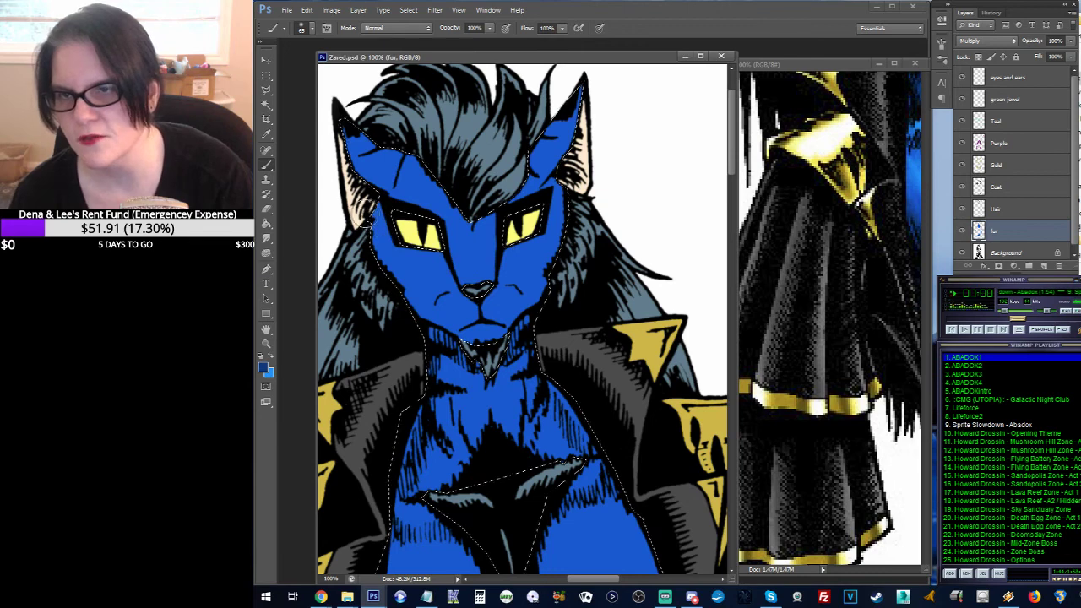
{"action": "mouse_move", "coordinate": [365, 221]}
{"action": "left_mouse_down"}
{"action": "mouse_move", "coordinate": [377, 216]}
{"action": "mouse_move", "coordinate": [361, 238]}
{"action": "mouse_move", "coordinate": [393, 286]}
{"action": "mouse_move", "coordinate": [423, 300]}
{"action": "mouse_move", "coordinate": [397, 328]}
{"action": "left_mouse_up"}
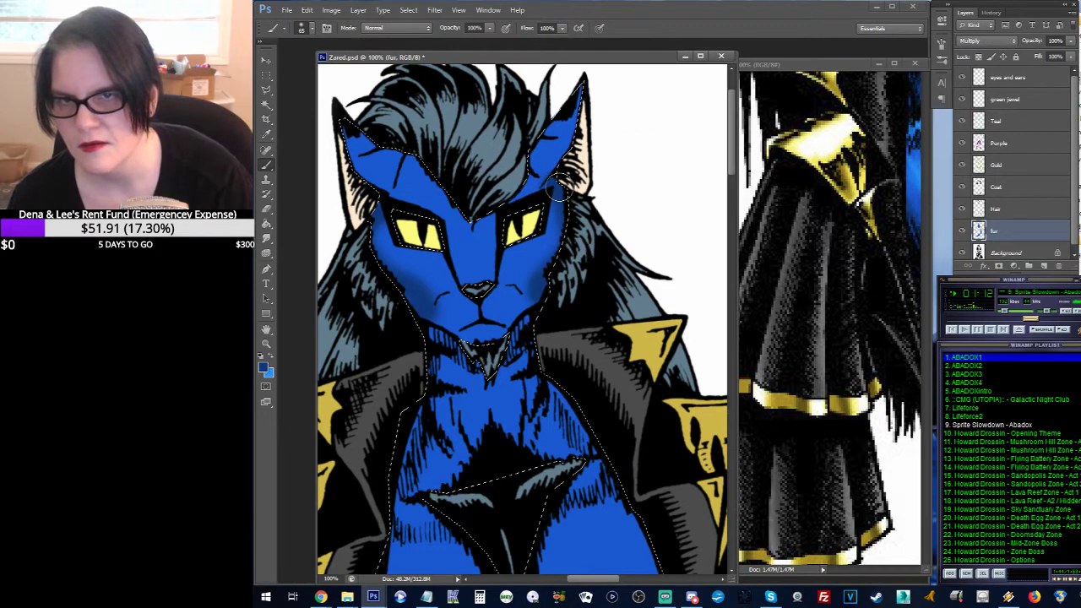
{"action": "key", "text": "ctrl+d"}
{"action": "left_click_drag", "start_coordinate": [511, 163], "coordinate": [523, 214]}
{"action": "left_click", "coordinate": [608, 208]}
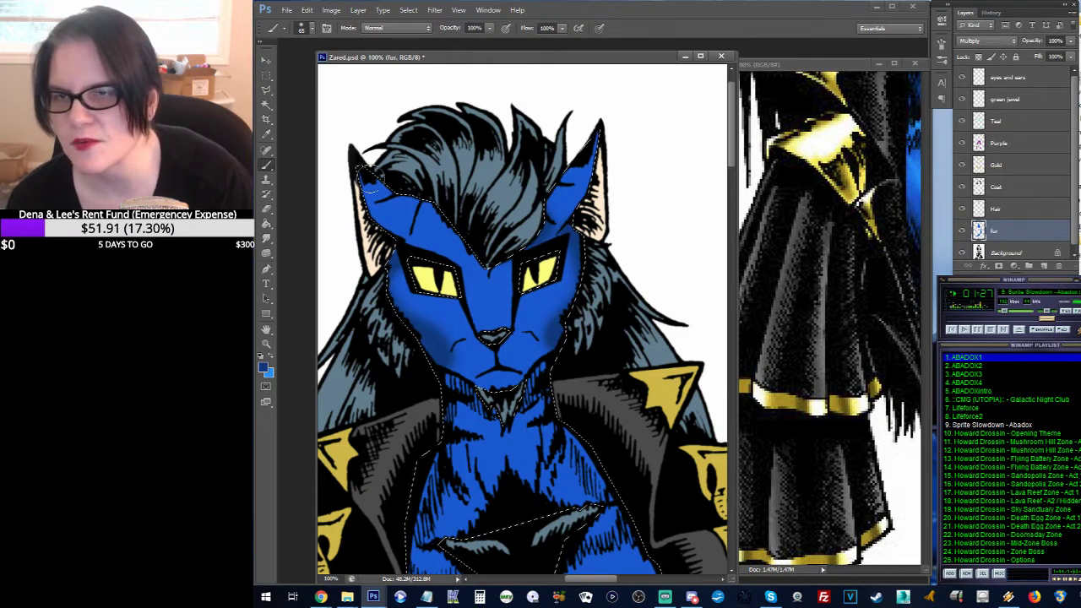
{"action": "mouse_move", "coordinate": [370, 178]}
{"action": "left_mouse_down"}
{"action": "mouse_move", "coordinate": [393, 196]}
{"action": "mouse_move", "coordinate": [372, 211]}
{"action": "mouse_move", "coordinate": [368, 200]}
{"action": "mouse_move", "coordinate": [384, 192]}
{"action": "mouse_move", "coordinate": [364, 203]}
{"action": "mouse_move", "coordinate": [358, 173]}
{"action": "left_mouse_up"}
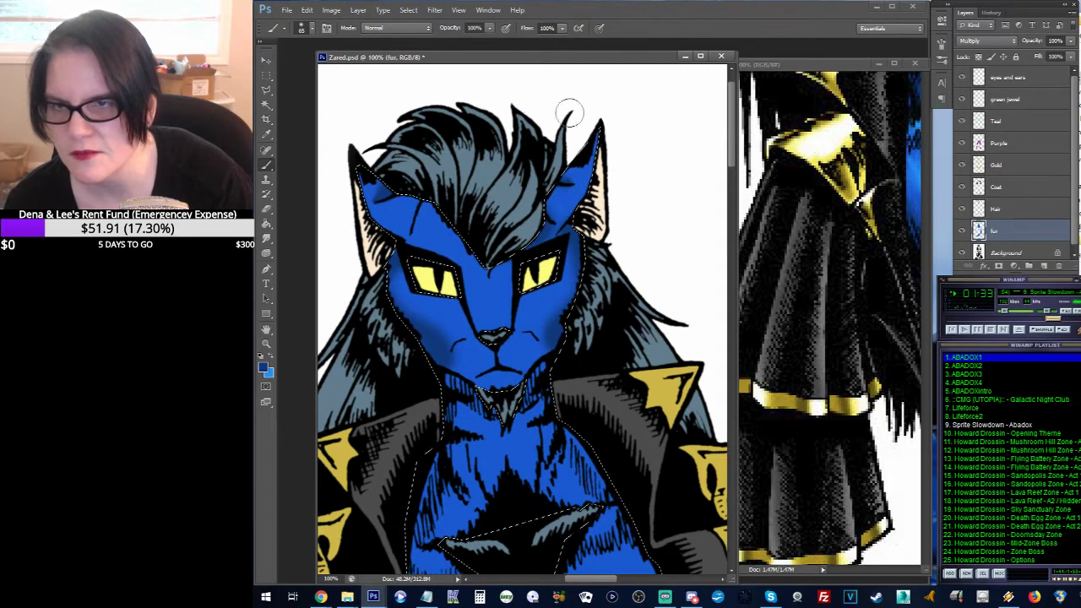
Step: Sample the fur's base blue from the ear and touch up the shading on both ears with it
{"action": "left_click", "coordinate": [271, 363]}
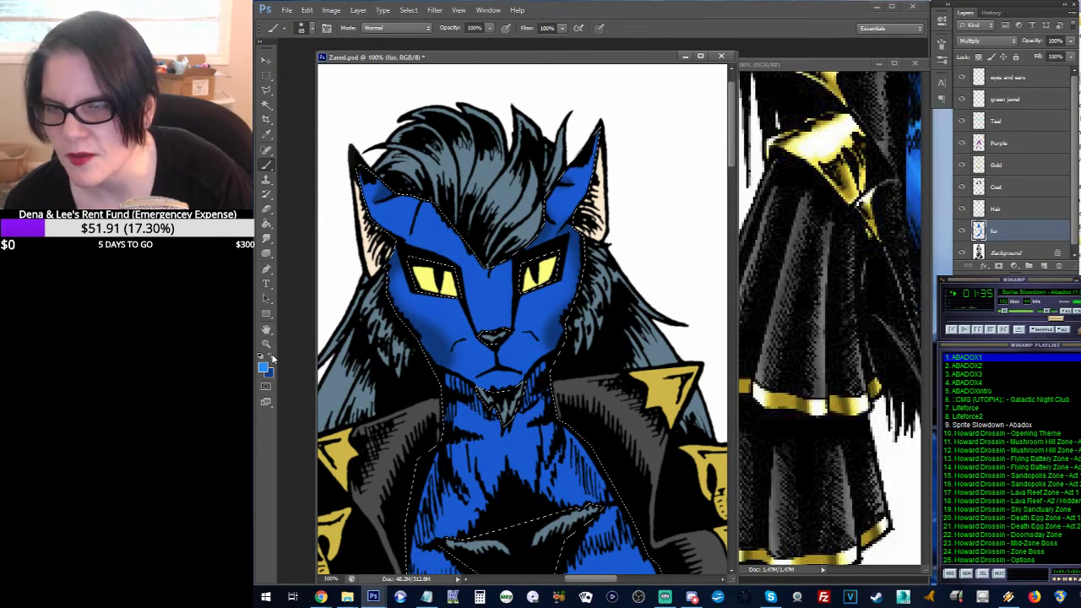
{"action": "mouse_move", "coordinate": [363, 226]}
{"action": "left_mouse_down"}
{"action": "mouse_move", "coordinate": [367, 174]}
{"action": "mouse_move", "coordinate": [375, 188]}
{"action": "mouse_move", "coordinate": [362, 176]}
{"action": "mouse_move", "coordinate": [364, 195]}
{"action": "left_mouse_up"}
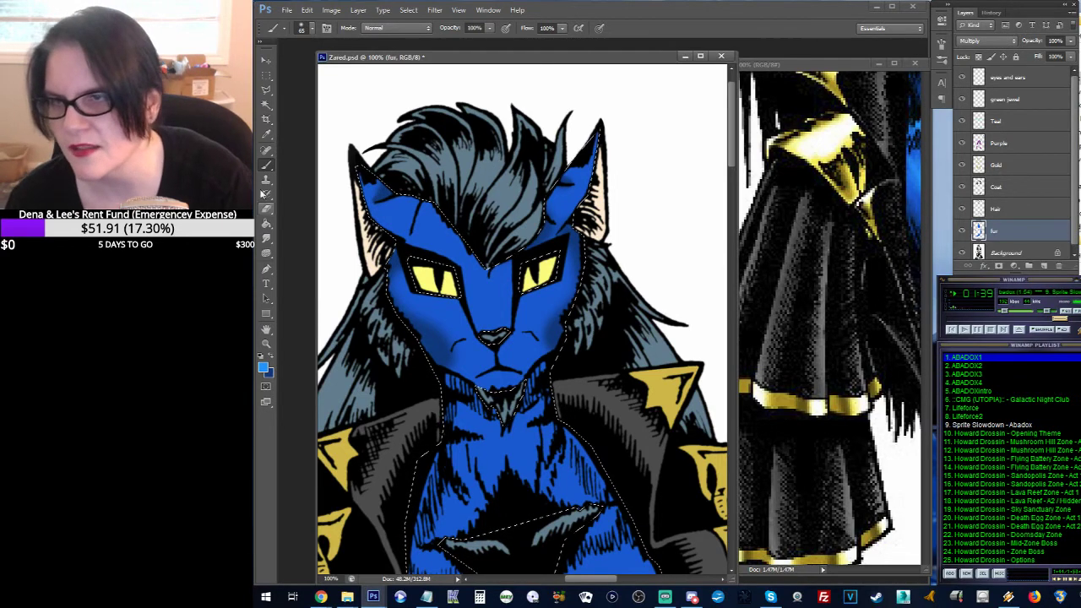
{"action": "left_click", "coordinate": [266, 135]}
{"action": "left_click", "coordinate": [363, 186]}
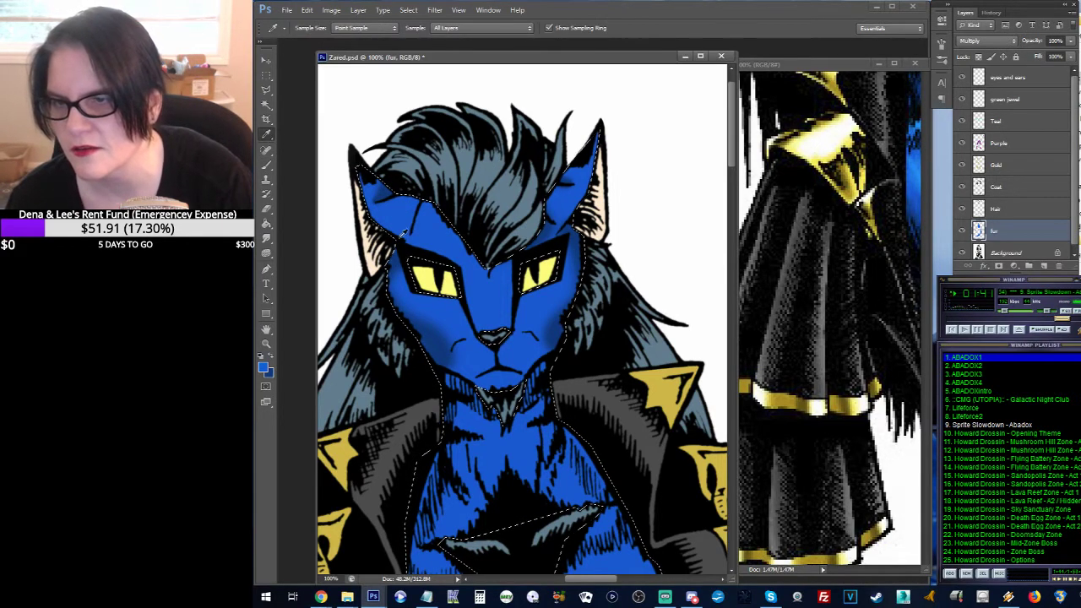
{"action": "key", "text": "b"}
{"action": "left_click_drag", "start_coordinate": [374, 181], "coordinate": [366, 215]}
{"action": "left_click_drag", "start_coordinate": [612, 150], "coordinate": [574, 173]}
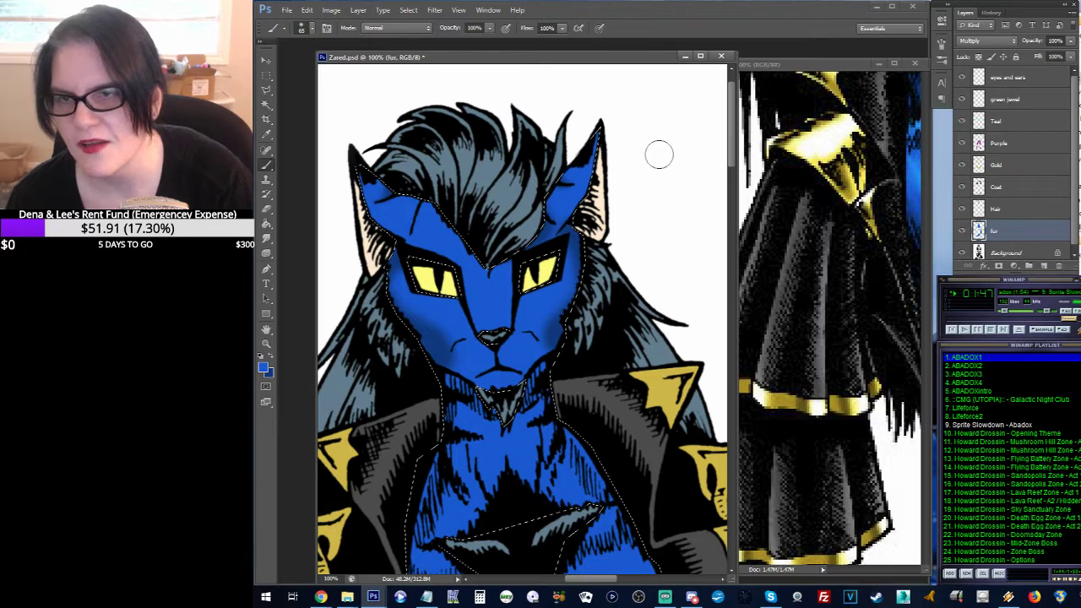
Step: Make dark blue the foreground colour again and softly shade the lower face and the neck beneath the chin
{"action": "left_click_drag", "start_coordinate": [597, 285], "coordinate": [574, 179]}
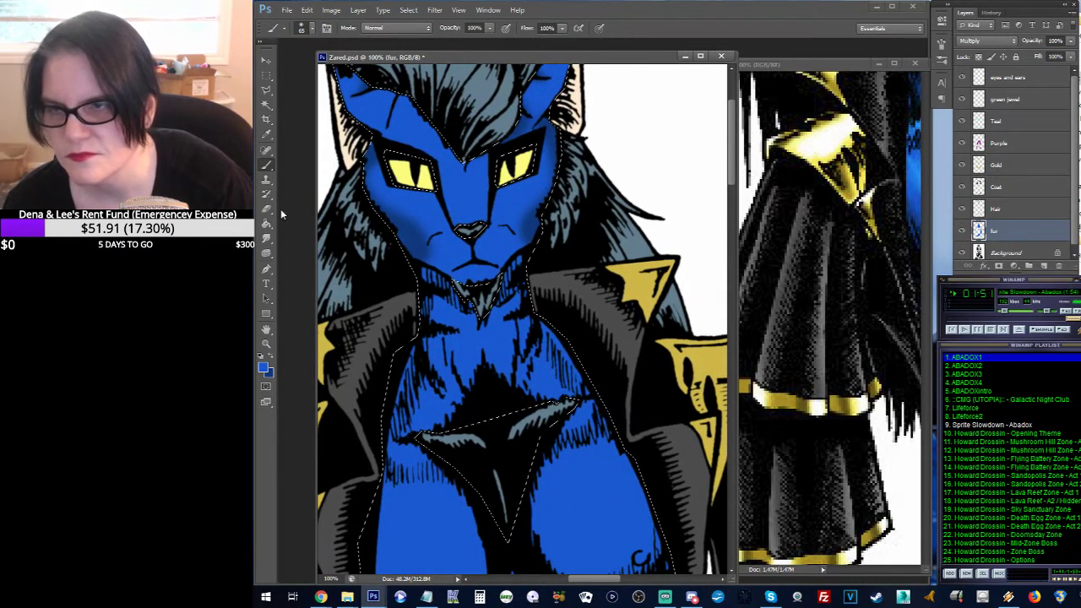
{"action": "left_click", "coordinate": [272, 358]}
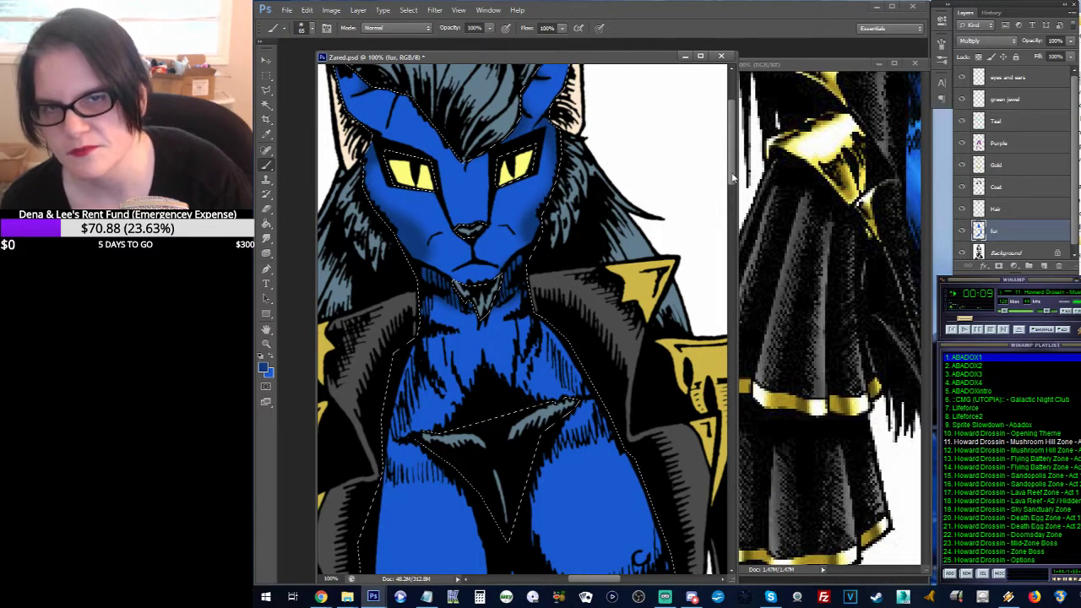
{"action": "scroll", "coordinate": [718, 176], "scroll_direction": "up", "scroll_amount": 3}
{"action": "left_click_drag", "start_coordinate": [611, 188], "coordinate": [658, 181]}
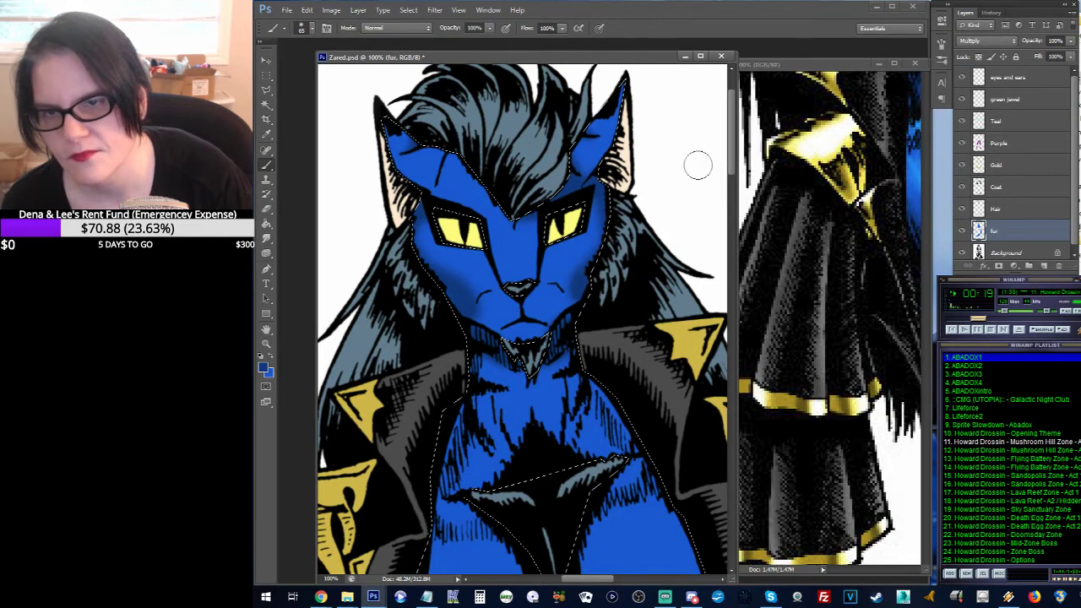
{"action": "key", "text": "ctrl+d"}
{"action": "left_click_drag", "start_coordinate": [651, 217], "coordinate": [652, 140]}
{"action": "key", "text": "ctrl+shift+d"}
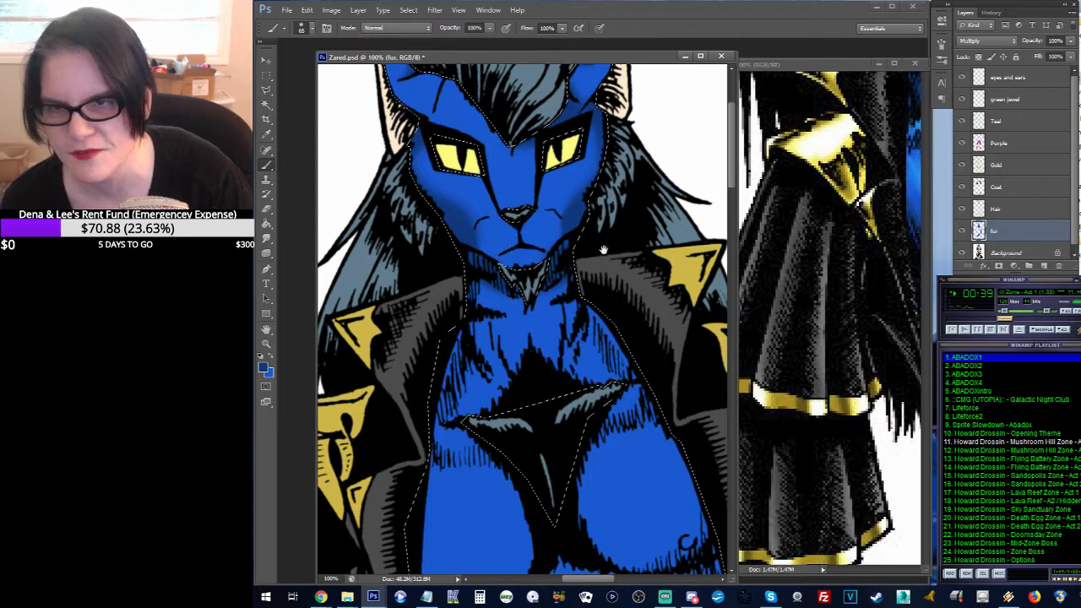
{"action": "key", "text": "ctrl+d"}
{"action": "left_click_drag", "start_coordinate": [593, 243], "coordinate": [577, 165]}
{"action": "key", "text": "ctrl+z"}
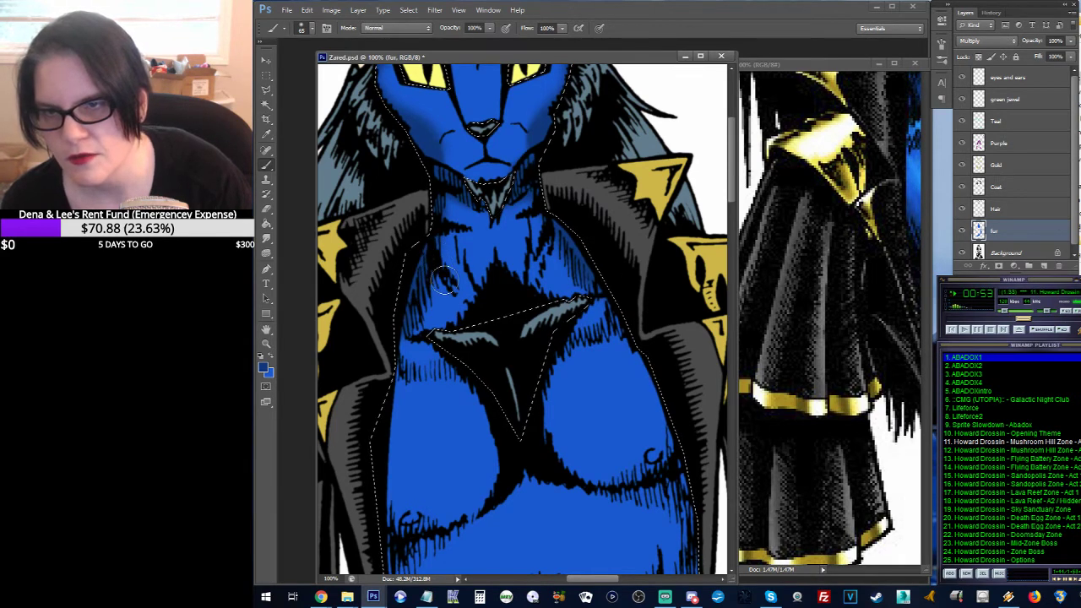
{"action": "left_click_drag", "start_coordinate": [618, 454], "coordinate": [586, 298]}
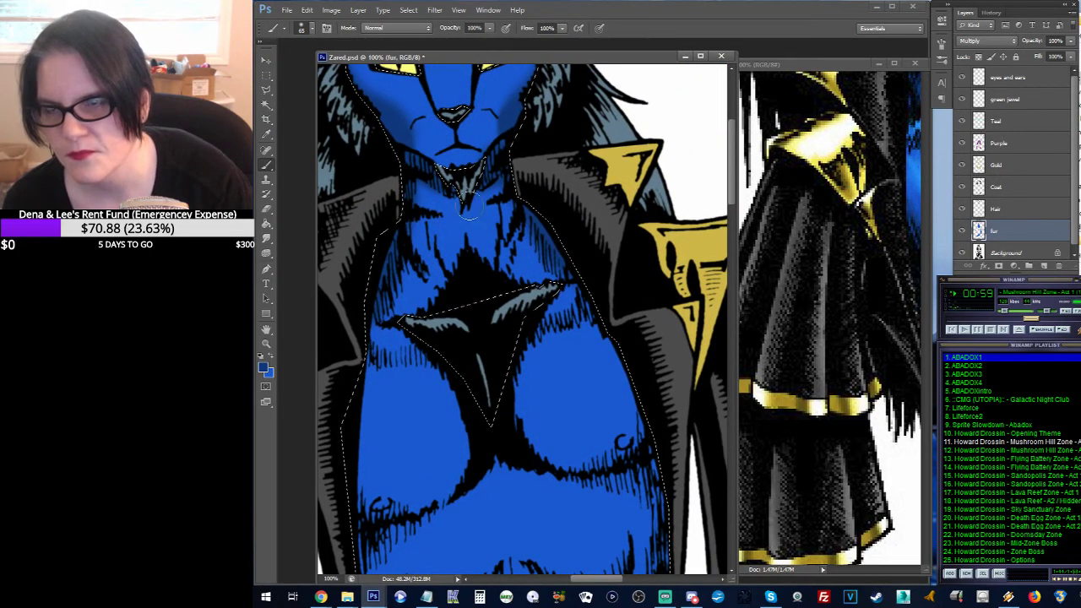
Step: Try soft 65 px shading strokes on the upper chest and the pectoral
{"action": "left_click_drag", "start_coordinate": [467, 209], "coordinate": [407, 262]}
{"action": "mouse_move", "coordinate": [411, 386]}
{"action": "left_mouse_down"}
{"action": "mouse_move", "coordinate": [428, 422]}
{"action": "mouse_move", "coordinate": [428, 412]}
{"action": "mouse_move", "coordinate": [399, 422]}
{"action": "mouse_move", "coordinate": [433, 418]}
{"action": "left_mouse_up"}
{"action": "left_click", "coordinate": [271, 358]}
{"action": "left_click", "coordinate": [271, 358]}
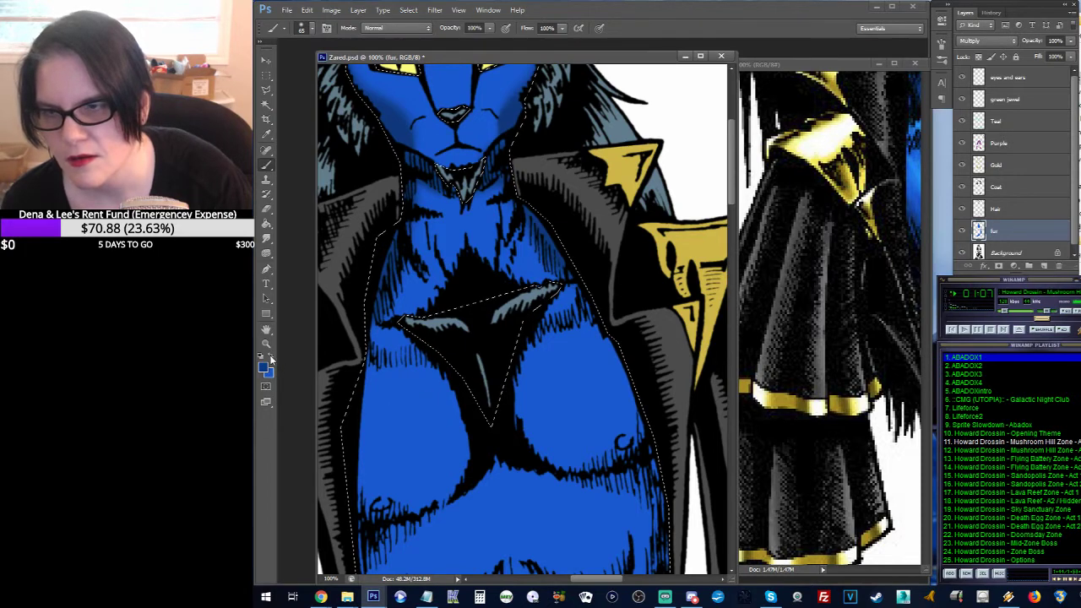
Step: Switch the Brush tool to the hard round 13 px preset with 100% hardness
{"action": "left_click", "coordinate": [312, 28]}
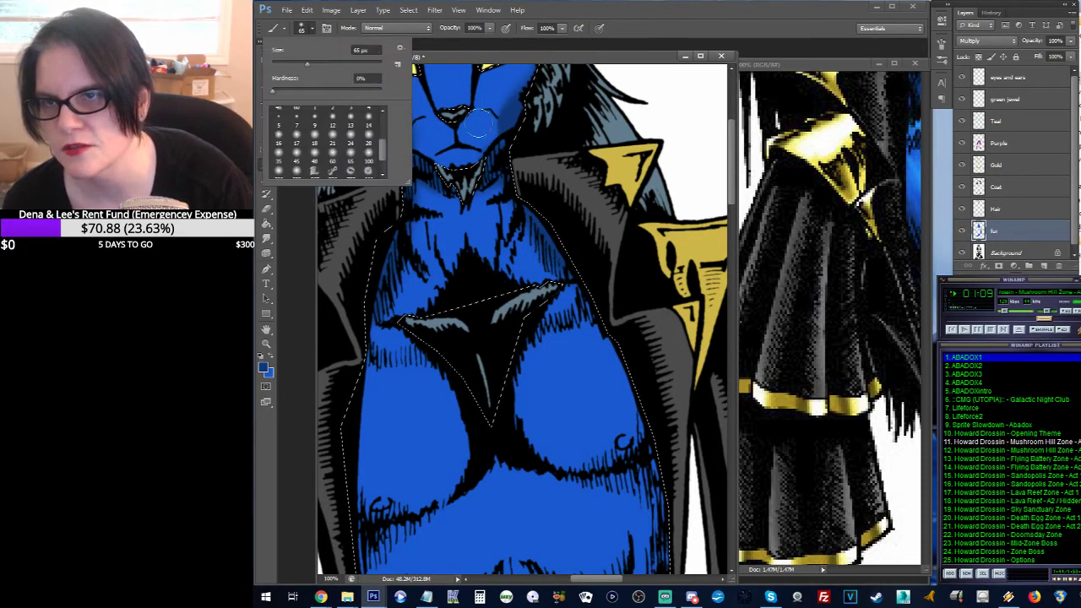
{"action": "left_click_drag", "start_coordinate": [385, 145], "coordinate": [394, 125]}
{"action": "left_click", "coordinate": [335, 136]}
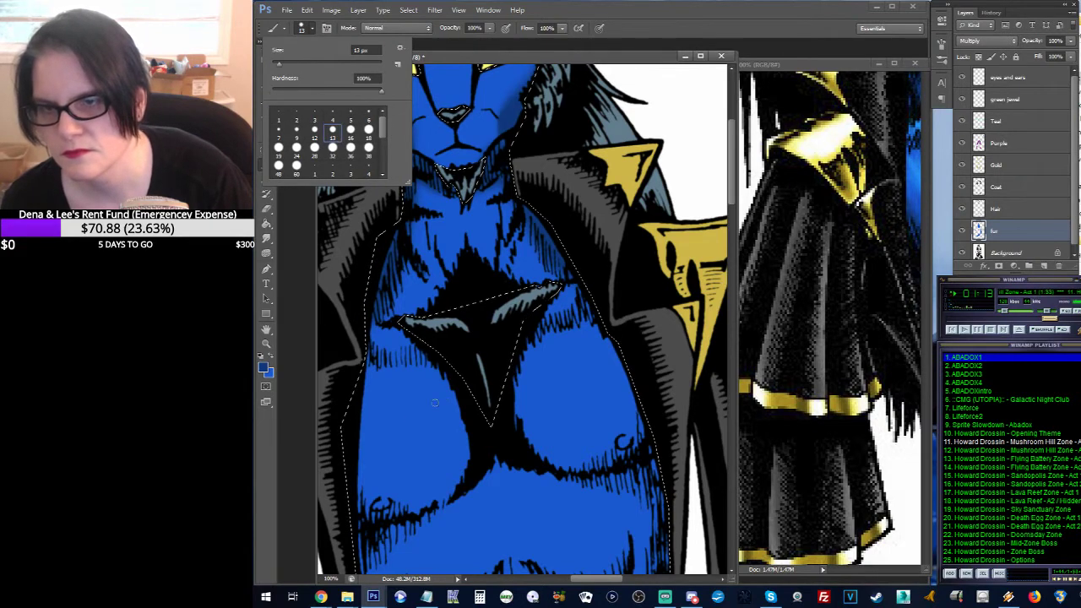
{"action": "left_click", "coordinate": [457, 115]}
Step: Paint dark blue shading along the hatched ink lines of the upper chest and the tops of both pectorals
{"action": "mouse_move", "coordinate": [414, 411]}
{"action": "left_mouse_down"}
{"action": "mouse_move", "coordinate": [383, 437]}
{"action": "mouse_move", "coordinate": [428, 400]}
{"action": "mouse_move", "coordinate": [401, 443]}
{"action": "mouse_move", "coordinate": [430, 431]}
{"action": "mouse_move", "coordinate": [423, 412]}
{"action": "mouse_move", "coordinate": [406, 420]}
{"action": "left_mouse_up"}
{"action": "left_click", "coordinate": [271, 358]}
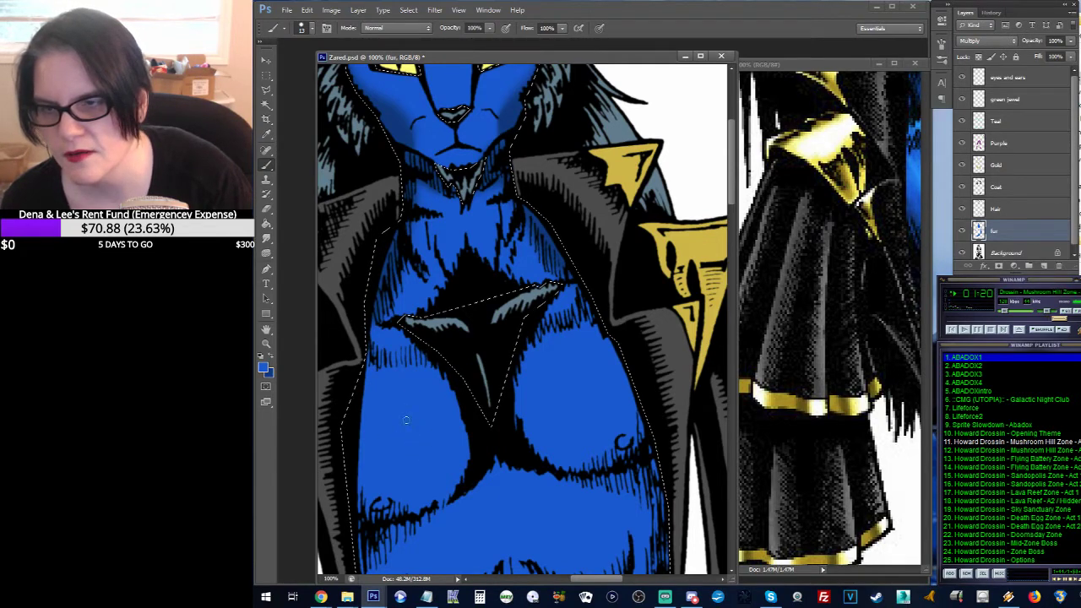
{"action": "left_click", "coordinate": [272, 359]}
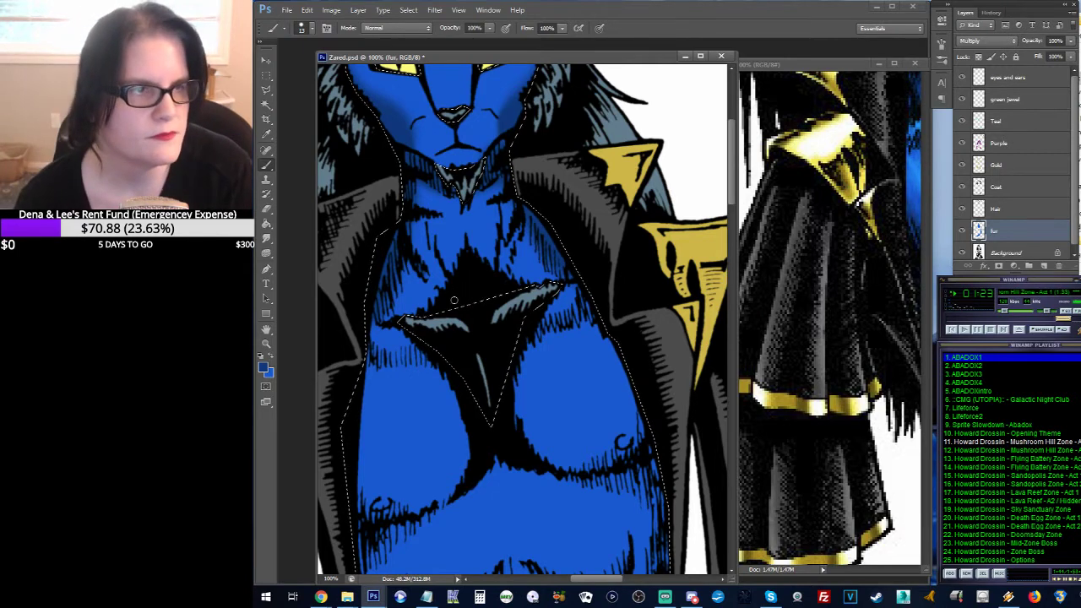
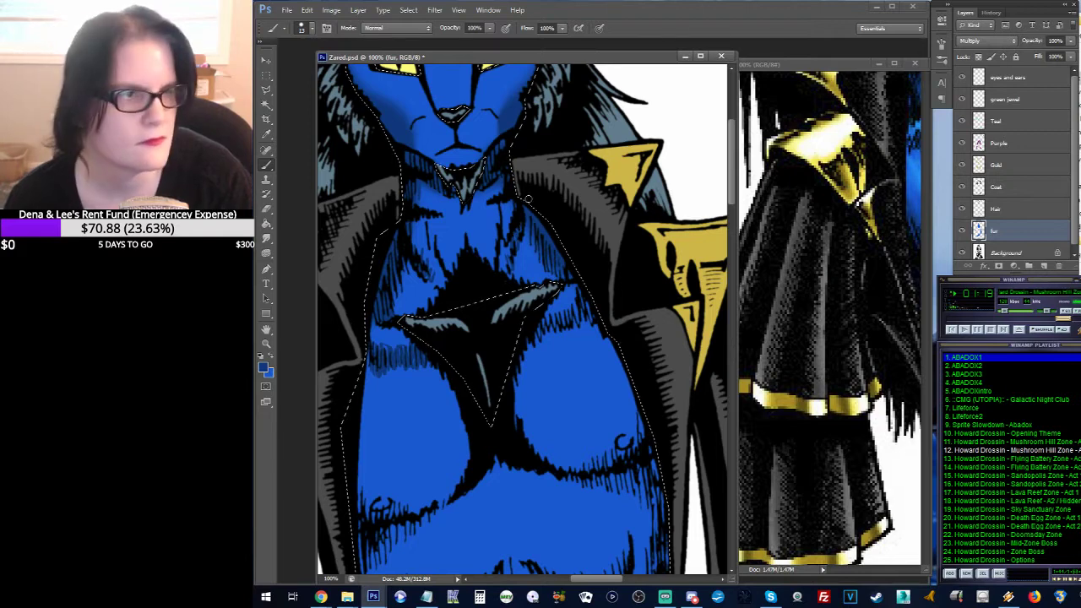
{"action": "left_click_drag", "start_coordinate": [534, 203], "coordinate": [529, 206]}
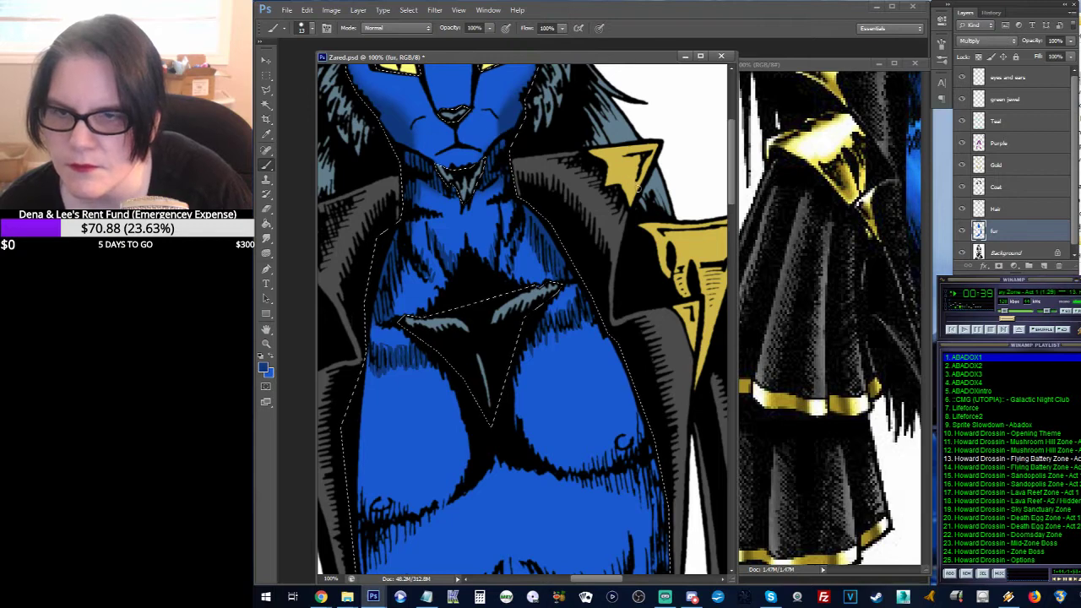
Step: Examine the blue fur shading on the chest and face in the Zared1.jpg reference, and return to Zared.psd
{"action": "left_click_drag", "start_coordinate": [641, 187], "coordinate": [659, 125]}
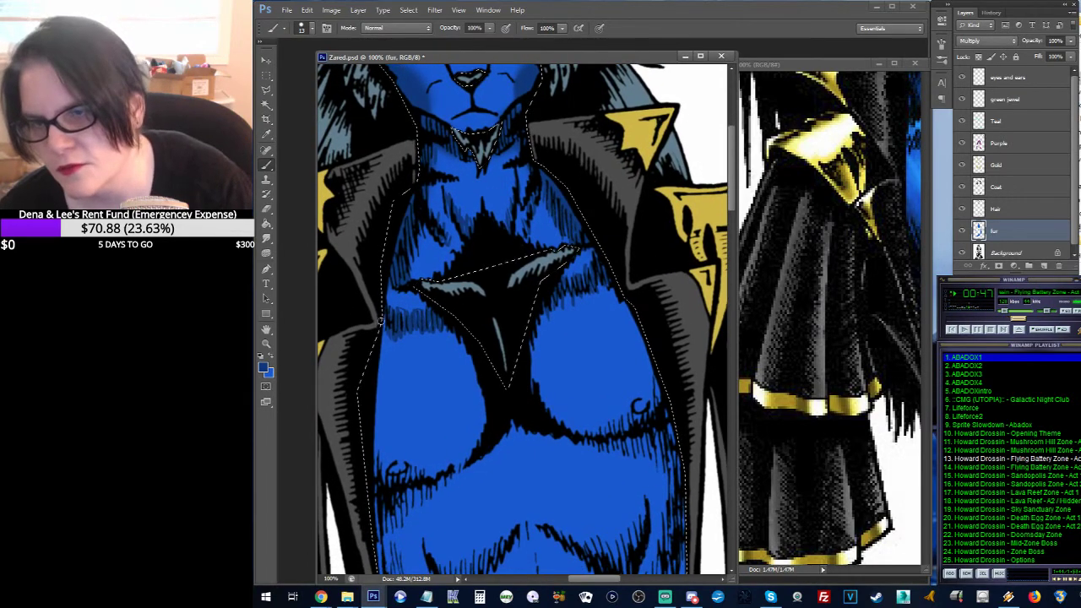
{"action": "left_click", "coordinate": [762, 160]}
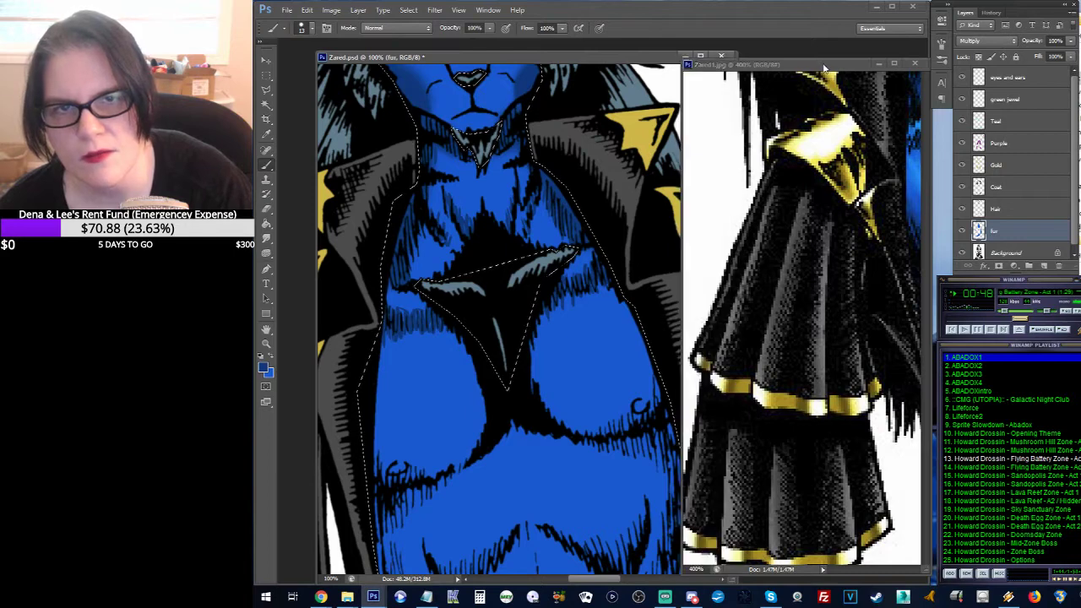
{"action": "left_click_drag", "start_coordinate": [887, 170], "coordinate": [752, 197]}
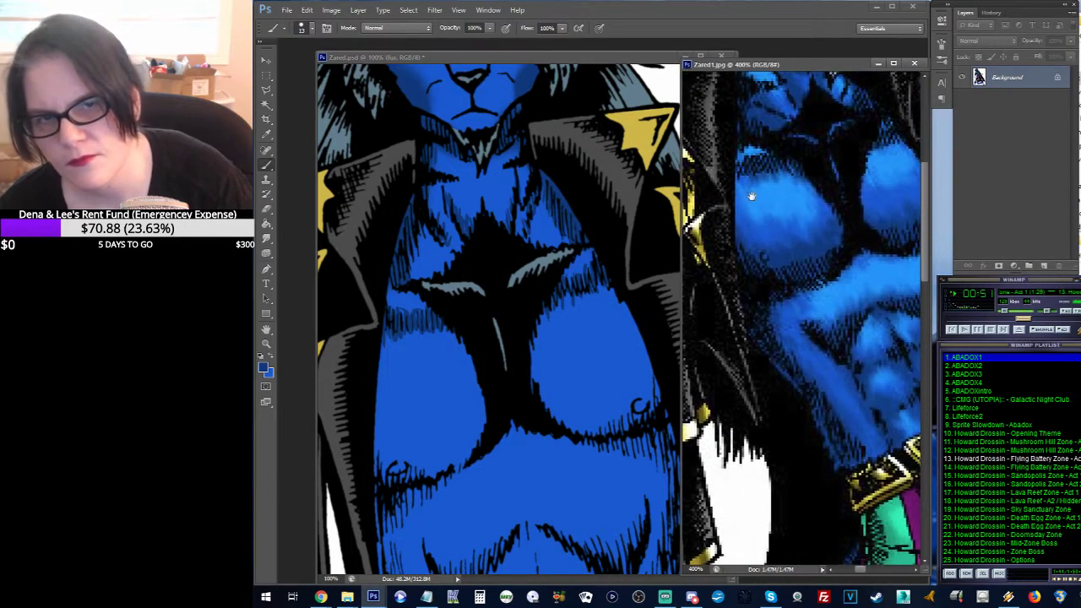
{"action": "left_click_drag", "start_coordinate": [857, 206], "coordinate": [794, 301]}
{"action": "left_click", "coordinate": [580, 59]}
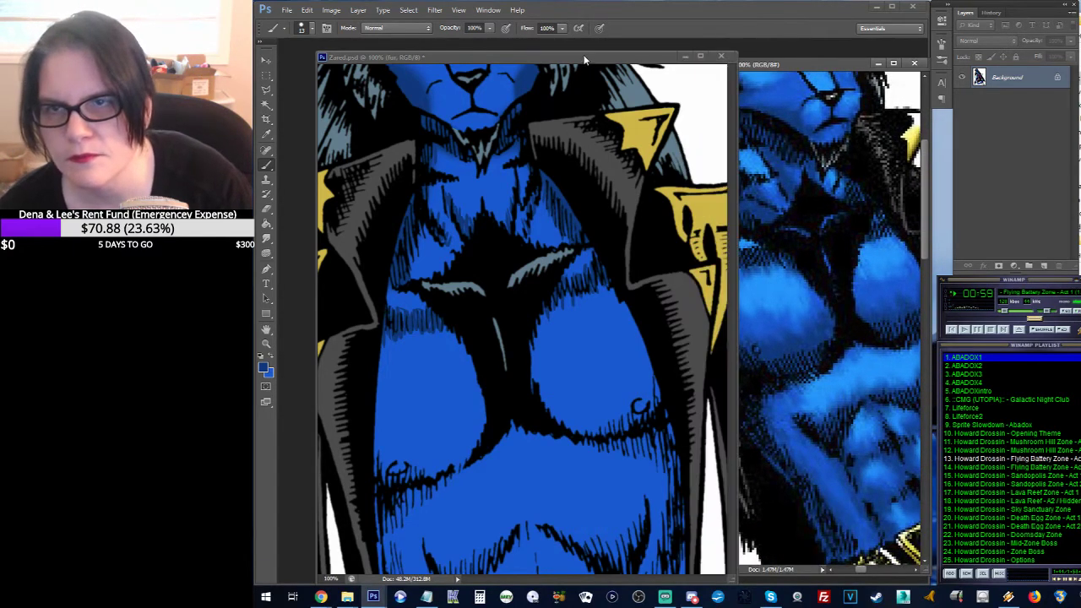
{"action": "scroll", "coordinate": [555, 176], "scroll_direction": "down", "scroll_amount": 2}
{"action": "scroll", "coordinate": [566, 194], "scroll_direction": "up", "scroll_amount": 4}
{"action": "scroll", "coordinate": [582, 217], "scroll_direction": "down", "scroll_amount": 2}
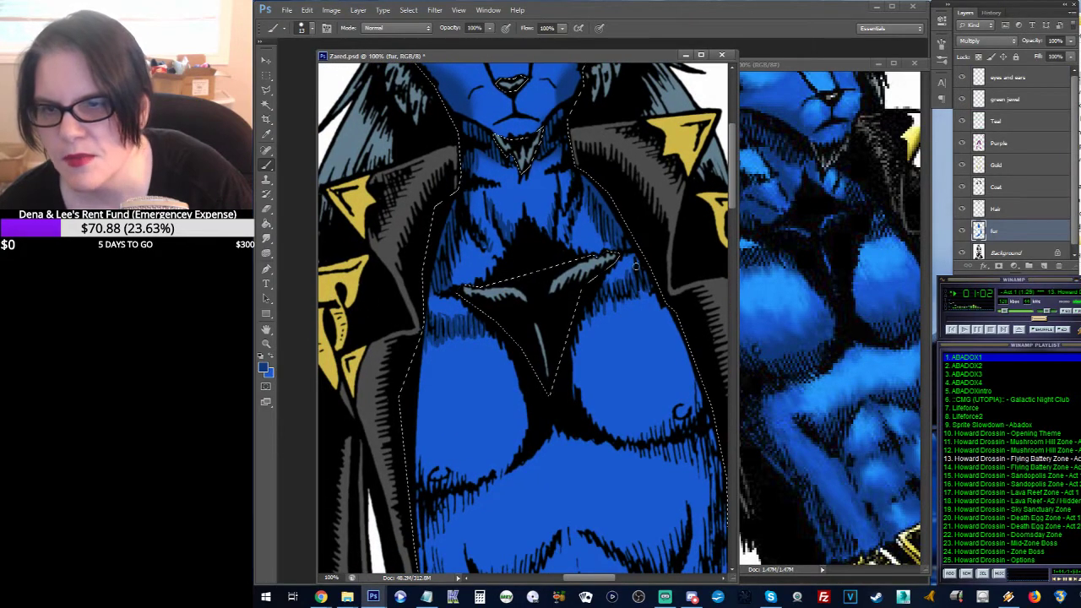
Step: Shade beneath the pectorals and along the image-left side of the abdomen in dark blue with the 13 px brush
{"action": "left_click", "coordinate": [266, 239]}
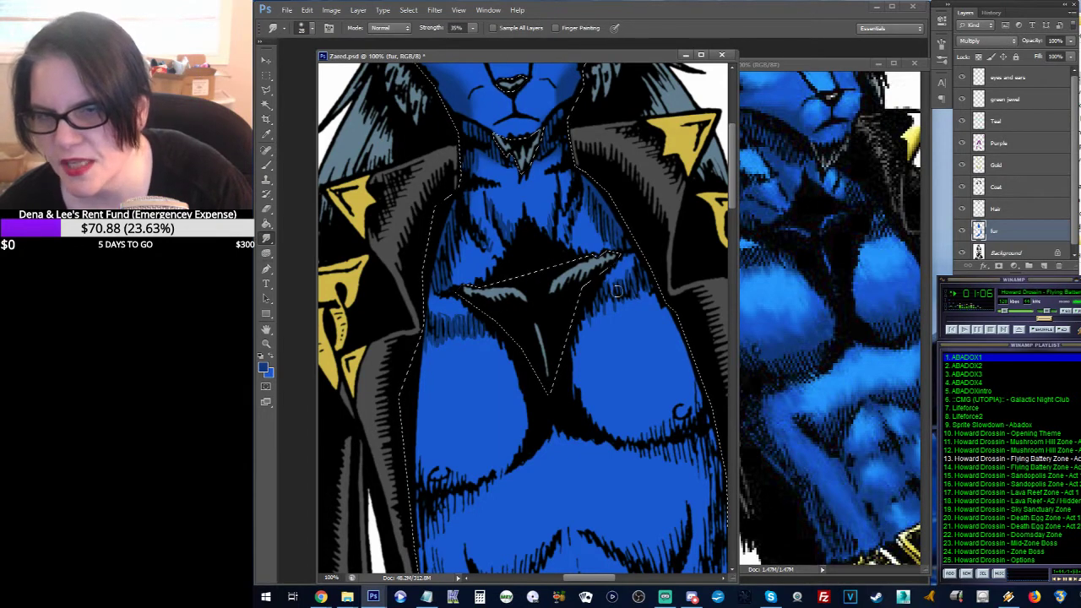
{"action": "left_click_drag", "start_coordinate": [602, 326], "coordinate": [526, 195]}
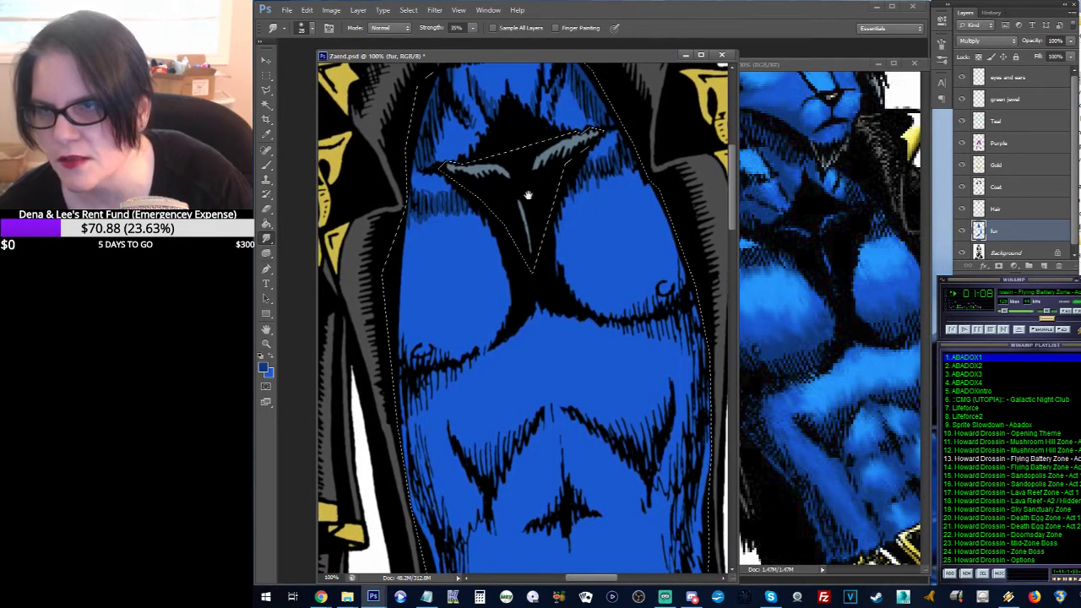
{"action": "key", "text": "b"}
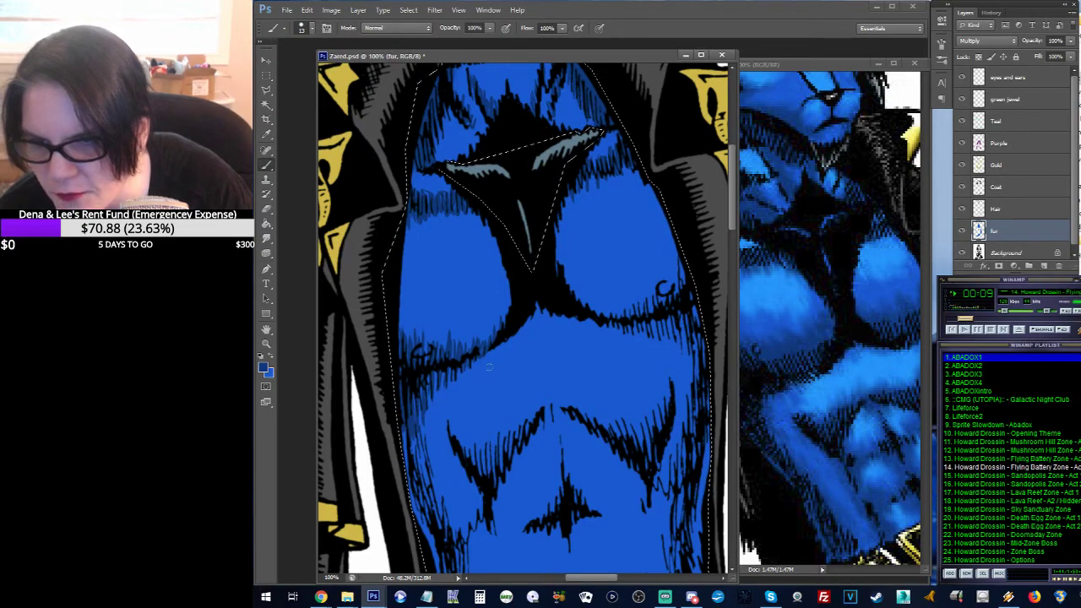
{"action": "mouse_move", "coordinate": [535, 367]}
{"action": "left_mouse_down"}
{"action": "mouse_move", "coordinate": [503, 302]}
{"action": "mouse_move", "coordinate": [500, 230]}
{"action": "left_mouse_up"}
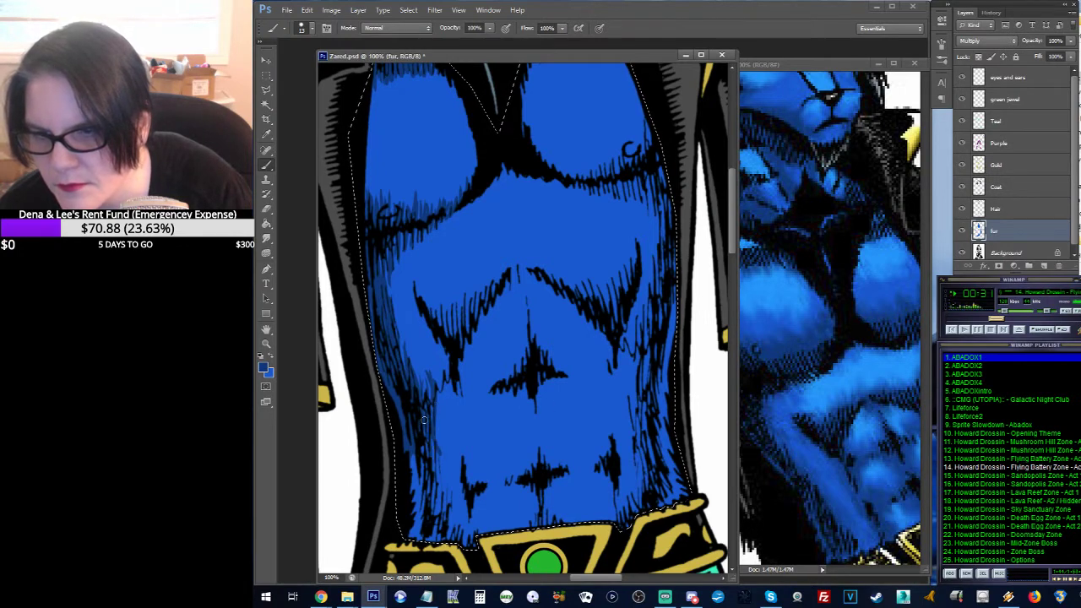
{"action": "mouse_move", "coordinate": [430, 475]}
{"action": "left_mouse_down"}
{"action": "mouse_move", "coordinate": [439, 449]}
{"action": "mouse_move", "coordinate": [438, 494]}
{"action": "left_mouse_up"}
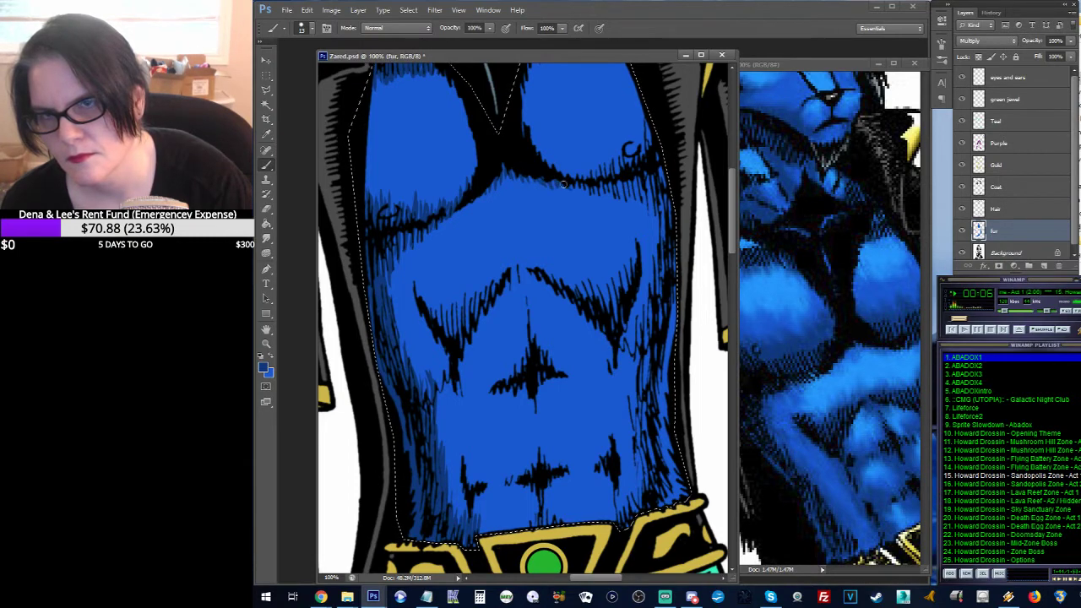
Step: Shade under the image-right pectoral and down that side of the abdomen to the belt in dark blue
{"action": "mouse_move", "coordinate": [564, 183]}
{"action": "left_mouse_down"}
{"action": "mouse_move", "coordinate": [610, 266]}
{"action": "mouse_move", "coordinate": [601, 317]}
{"action": "left_mouse_up"}
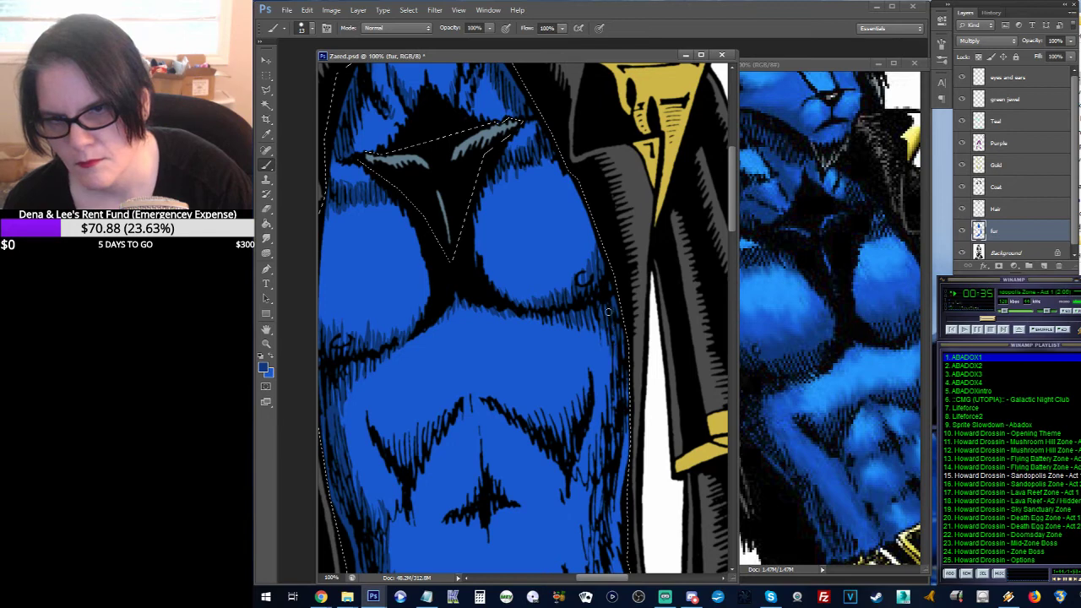
{"action": "scroll", "coordinate": [650, 175], "scroll_direction": "down", "scroll_amount": 3}
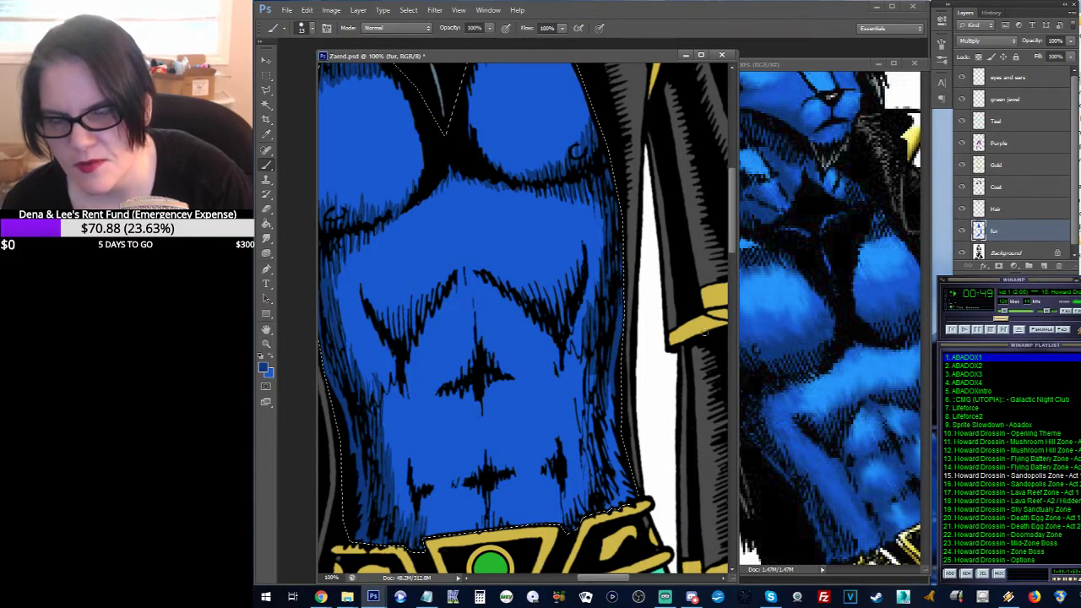
{"action": "mouse_move", "coordinate": [592, 351]}
{"action": "left_mouse_down"}
{"action": "mouse_move", "coordinate": [610, 241]}
{"action": "mouse_move", "coordinate": [590, 219]}
{"action": "left_mouse_up"}
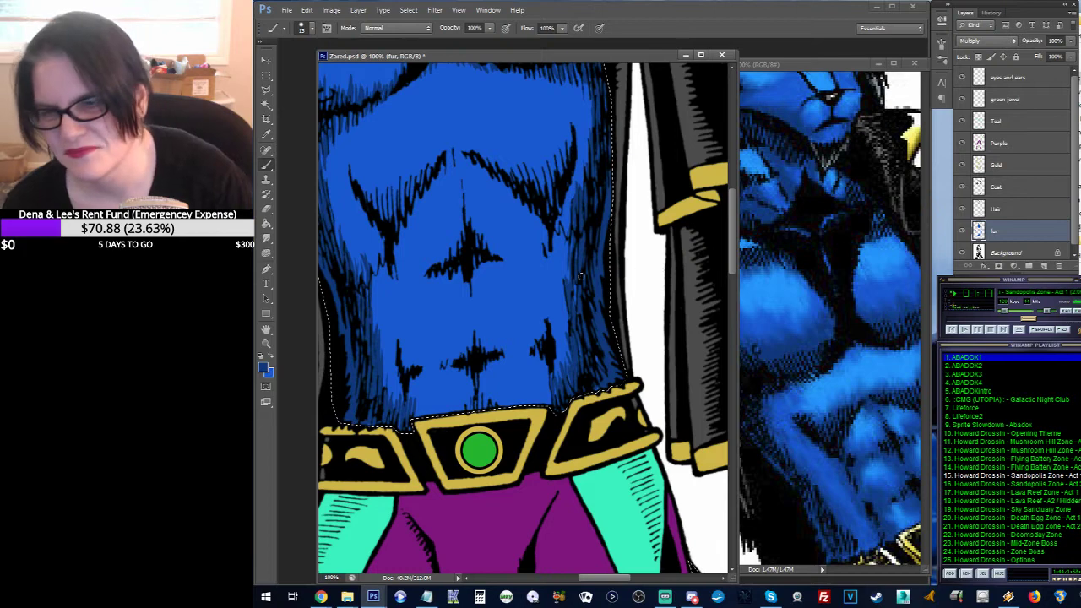
{"action": "left_click_drag", "start_coordinate": [581, 276], "coordinate": [639, 339]}
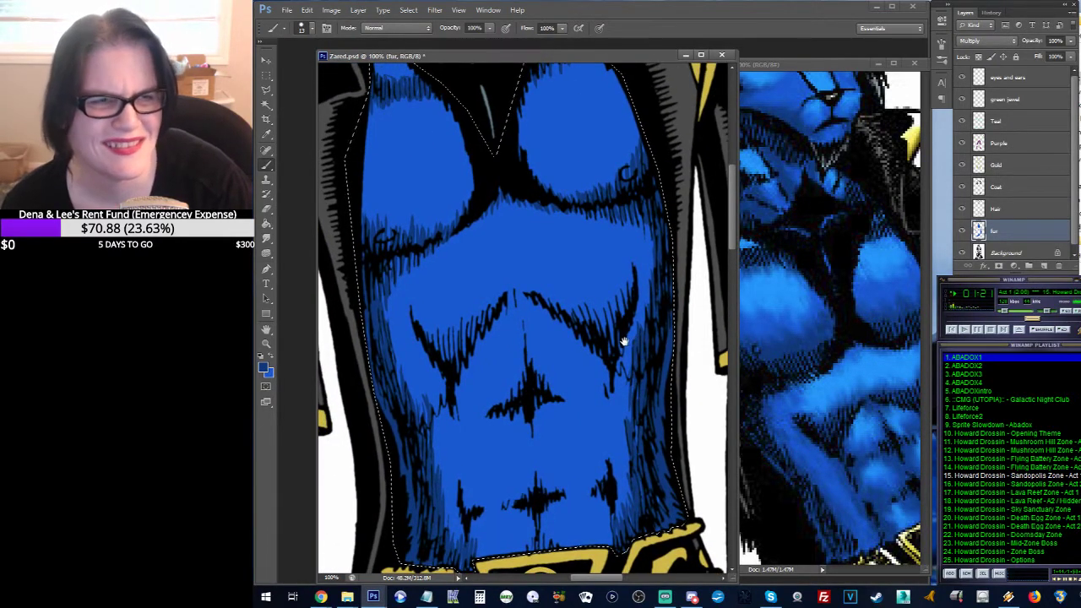
Step: Shade the hatched undersides of both rib-cage arches and the fur just below their tips in dark blue
{"action": "left_click_drag", "start_coordinate": [528, 254], "coordinate": [537, 293]}
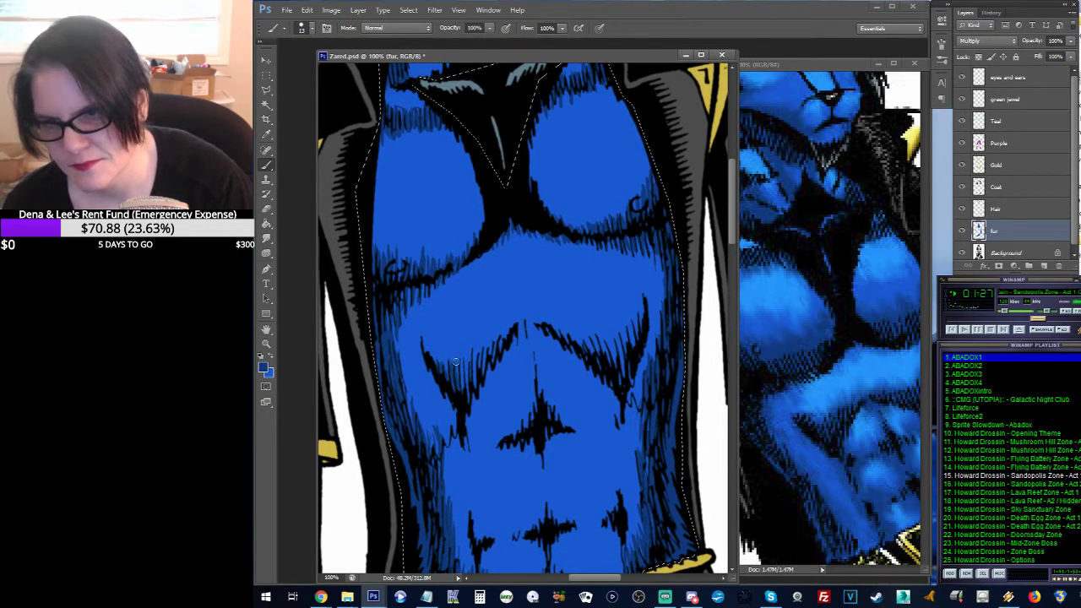
{"action": "mouse_move", "coordinate": [455, 359]}
{"action": "left_mouse_down"}
{"action": "mouse_move", "coordinate": [463, 385]}
{"action": "mouse_move", "coordinate": [461, 349]}
{"action": "mouse_move", "coordinate": [464, 402]}
{"action": "mouse_move", "coordinate": [461, 339]}
{"action": "mouse_move", "coordinate": [466, 384]}
{"action": "mouse_move", "coordinate": [476, 343]}
{"action": "mouse_move", "coordinate": [475, 383]}
{"action": "left_mouse_up"}
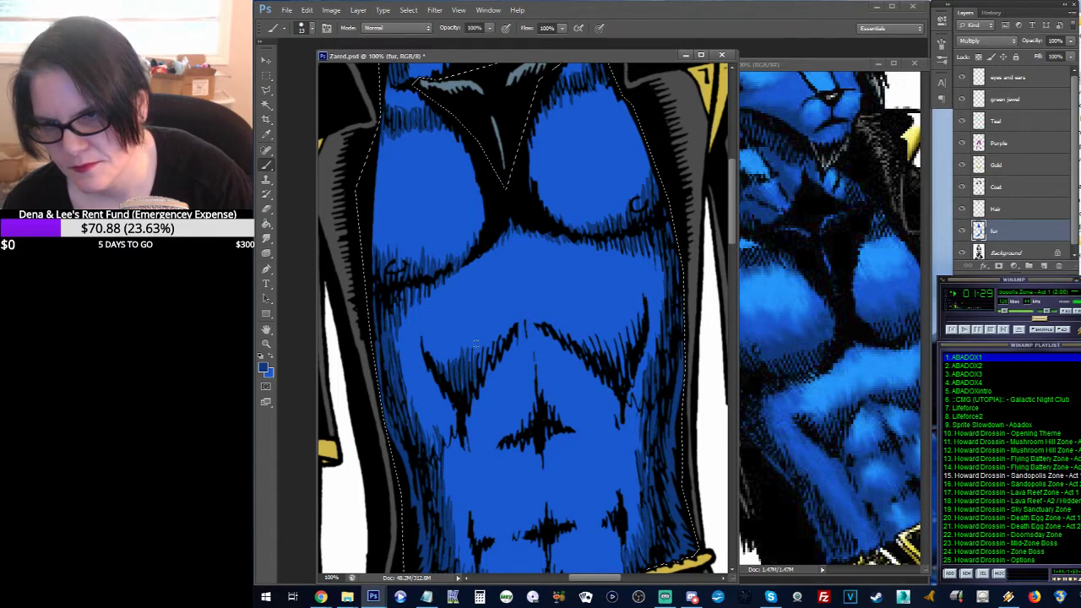
{"action": "mouse_move", "coordinate": [476, 344]}
{"action": "left_mouse_down"}
{"action": "mouse_move", "coordinate": [508, 332]}
{"action": "mouse_move", "coordinate": [477, 371]}
{"action": "mouse_move", "coordinate": [499, 348]}
{"action": "mouse_move", "coordinate": [678, 252]}
{"action": "mouse_move", "coordinate": [564, 342]}
{"action": "mouse_move", "coordinate": [551, 324]}
{"action": "mouse_move", "coordinate": [597, 358]}
{"action": "left_mouse_up"}
{"action": "mouse_move", "coordinate": [590, 321]}
{"action": "left_mouse_down"}
{"action": "mouse_move", "coordinate": [607, 362]}
{"action": "mouse_move", "coordinate": [598, 355]}
{"action": "left_mouse_up"}
{"action": "left_click_drag", "start_coordinate": [589, 314], "coordinate": [623, 373]}
{"action": "mouse_move", "coordinate": [617, 327]}
{"action": "left_mouse_down"}
{"action": "mouse_move", "coordinate": [631, 356]}
{"action": "mouse_move", "coordinate": [638, 349]}
{"action": "left_mouse_up"}
{"action": "mouse_move", "coordinate": [628, 304]}
{"action": "left_mouse_down"}
{"action": "mouse_move", "coordinate": [638, 341]}
{"action": "mouse_move", "coordinate": [645, 319]}
{"action": "mouse_move", "coordinate": [638, 356]}
{"action": "mouse_move", "coordinate": [621, 336]}
{"action": "left_mouse_up"}
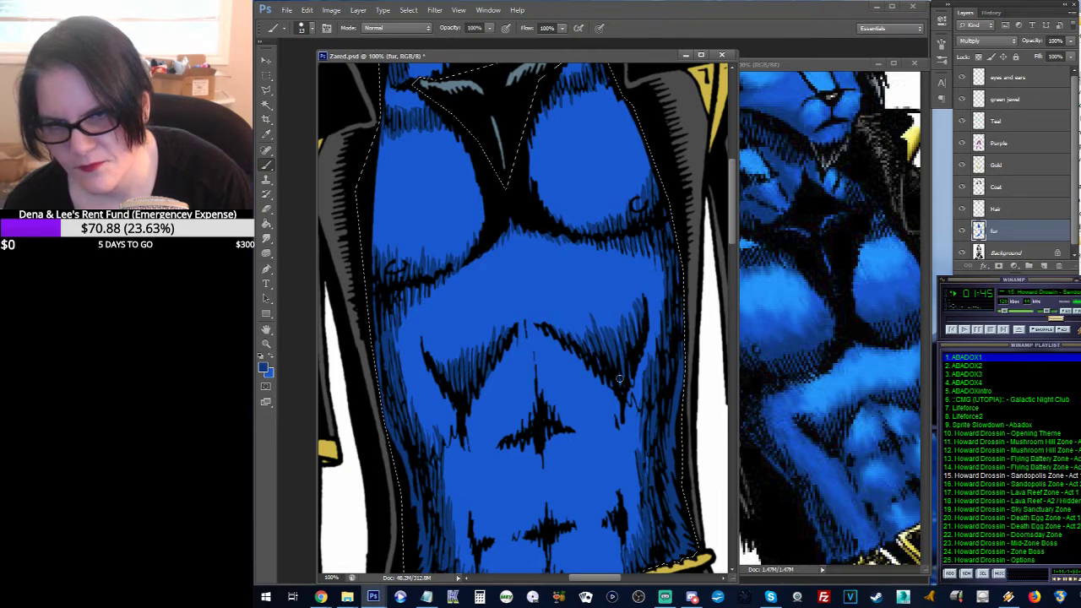
{"action": "left_click_drag", "start_coordinate": [619, 379], "coordinate": [643, 442]}
{"action": "mouse_move", "coordinate": [437, 427]}
{"action": "left_mouse_down"}
{"action": "mouse_move", "coordinate": [447, 462]}
{"action": "mouse_move", "coordinate": [454, 453]}
{"action": "left_mouse_up"}
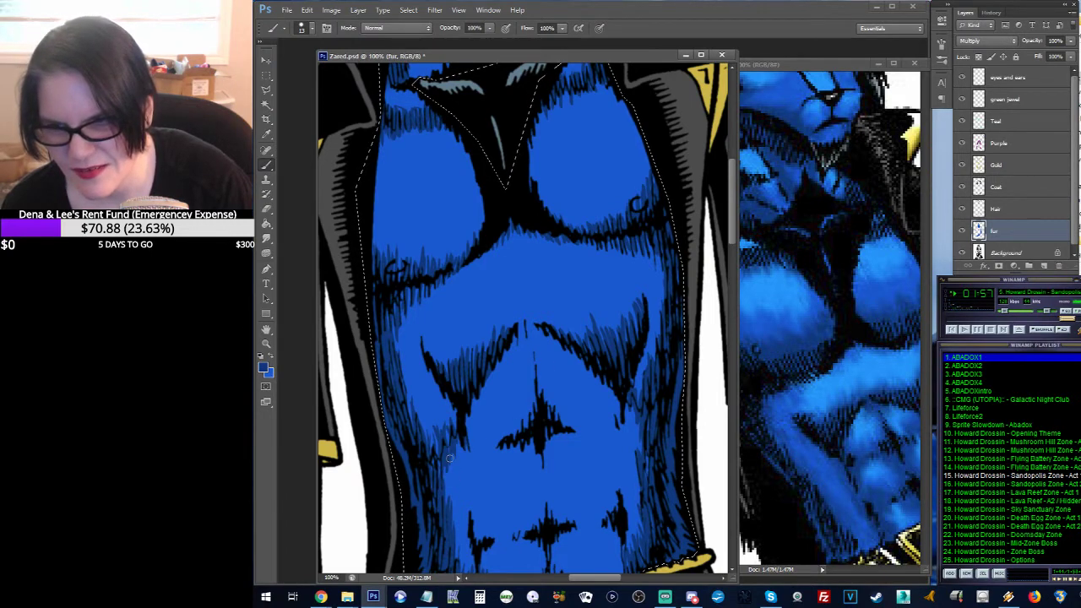
{"action": "left_click", "coordinate": [272, 361]}
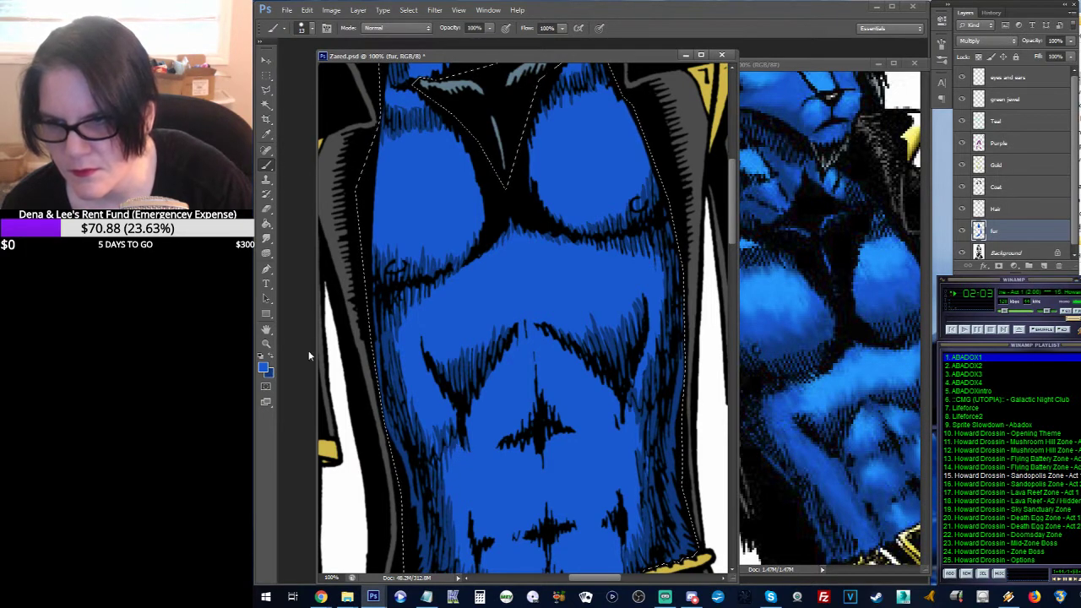
{"action": "left_click", "coordinate": [266, 344]}
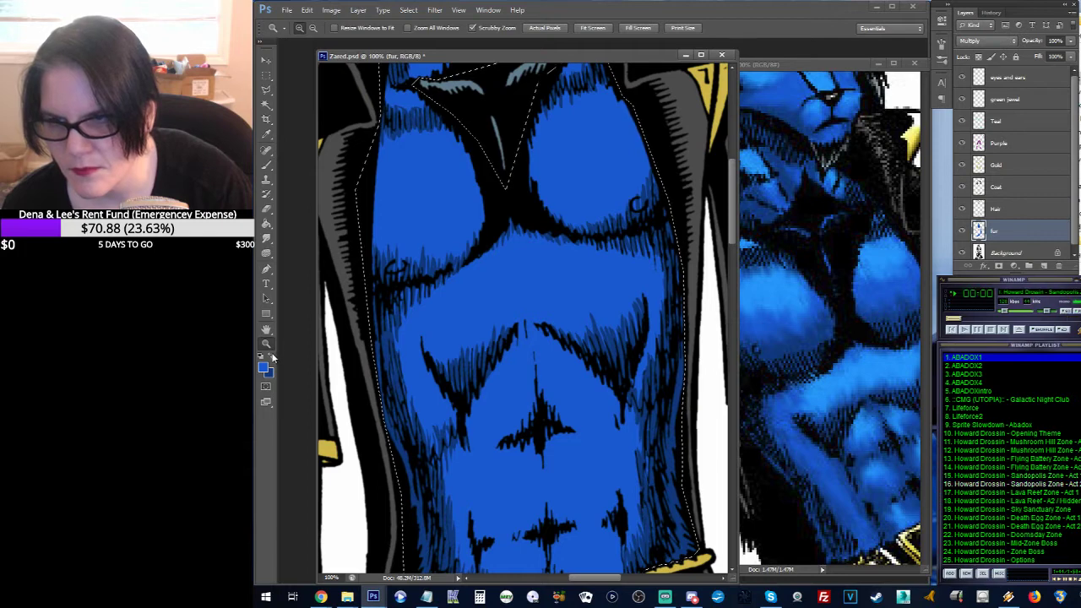
{"action": "left_click", "coordinate": [267, 165]}
{"action": "key", "text": "ctrl+d"}
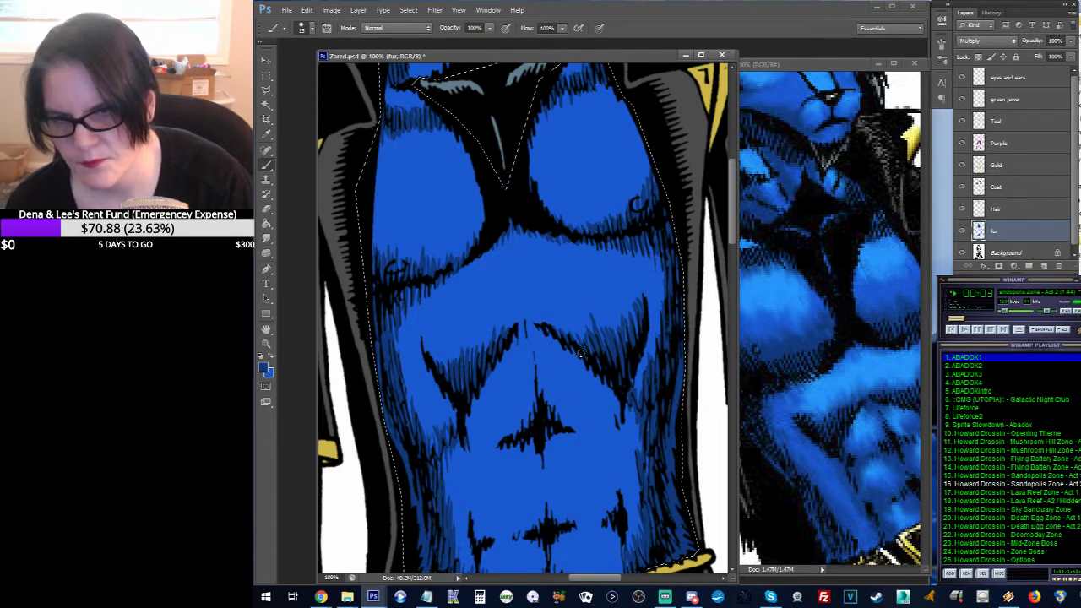
{"action": "left_click_drag", "start_coordinate": [591, 333], "coordinate": [554, 201]}
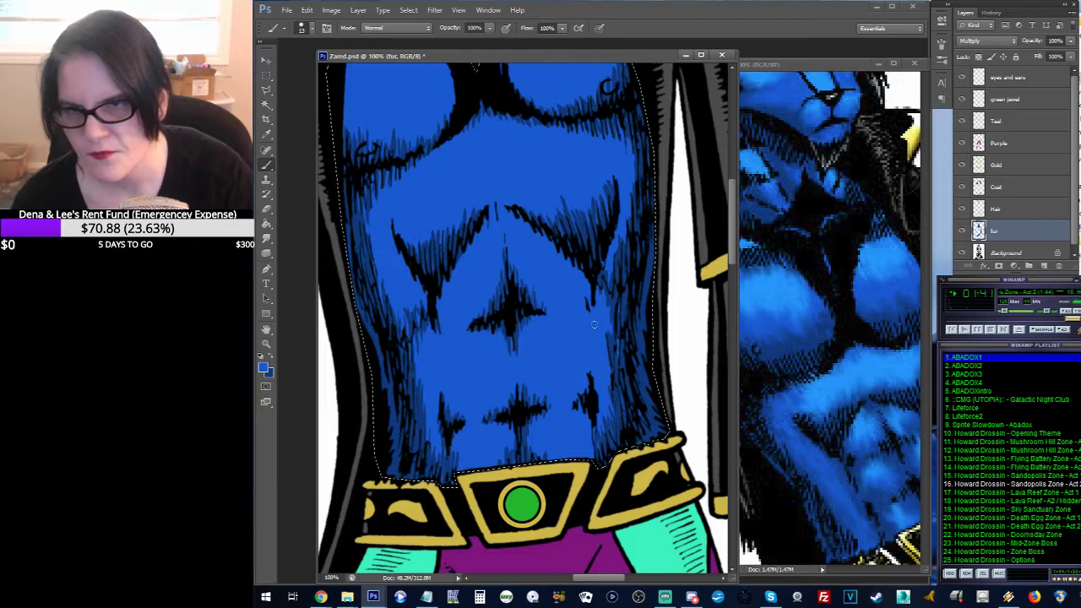
Step: Sample the light blue from the top row of colour swatches beside the character as the foreground colour
{"action": "left_click_drag", "start_coordinate": [545, 209], "coordinate": [562, 364]}
{"action": "left_click_drag", "start_coordinate": [557, 245], "coordinate": [563, 352]}
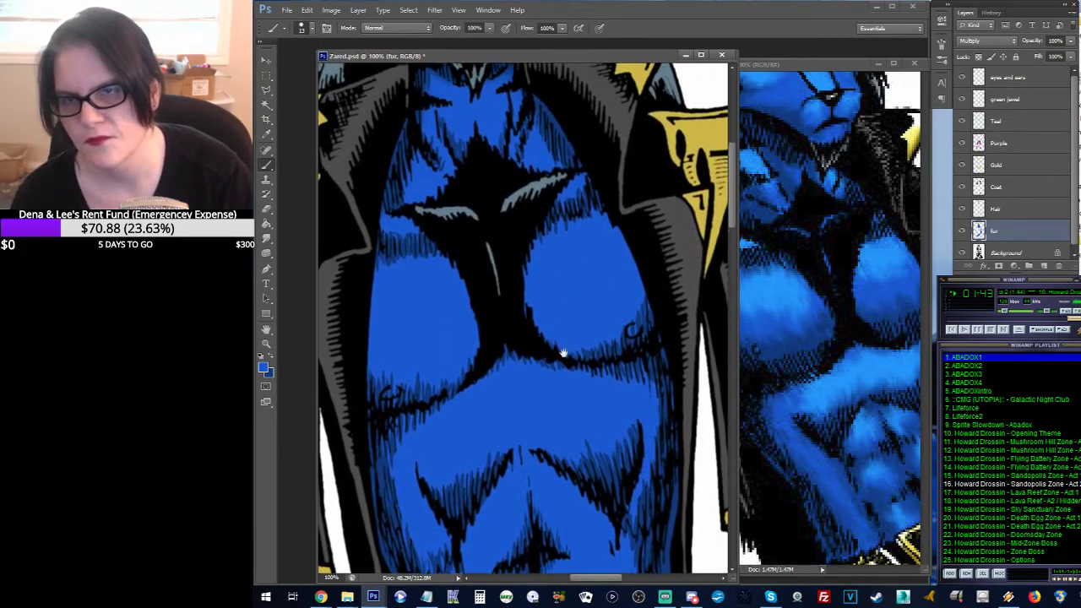
{"action": "left_click_drag", "start_coordinate": [552, 297], "coordinate": [556, 419]}
{"action": "left_click_drag", "start_coordinate": [555, 339], "coordinate": [556, 417]}
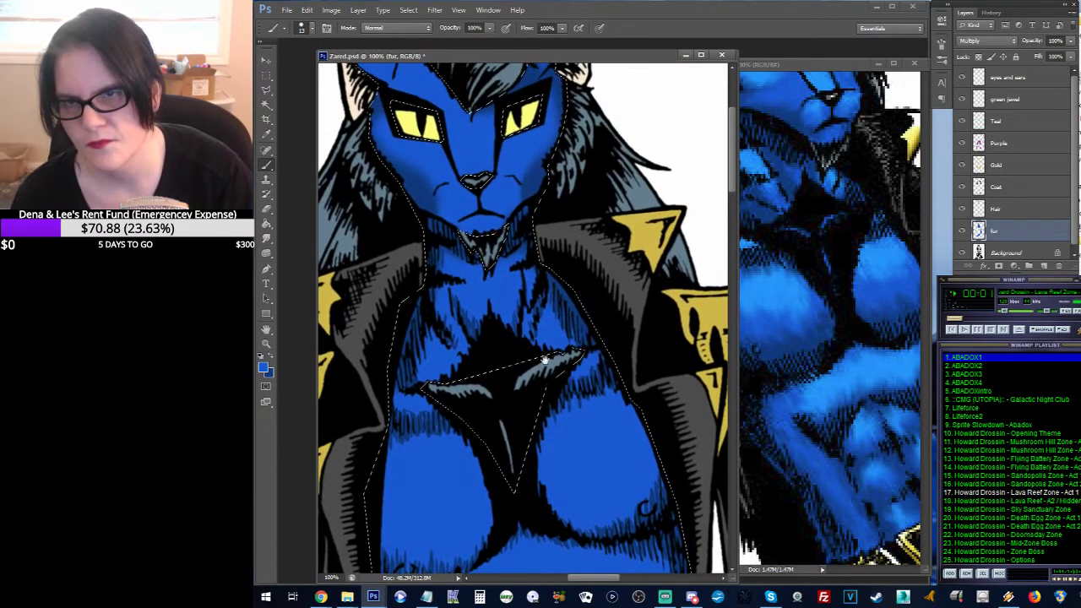
{"action": "left_click_drag", "start_coordinate": [540, 357], "coordinate": [557, 414]}
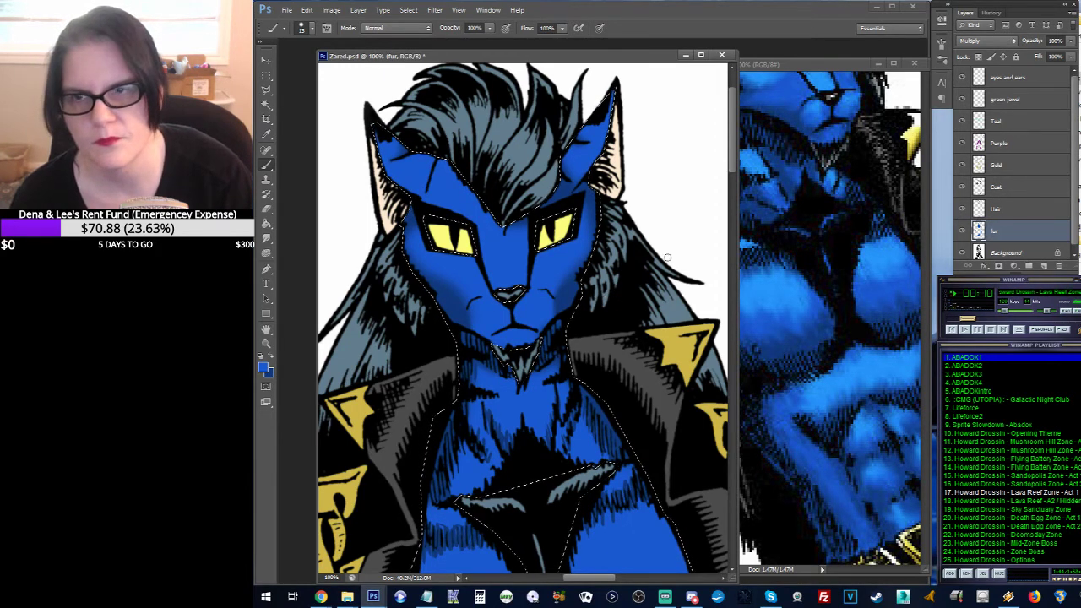
{"action": "left_click_drag", "start_coordinate": [654, 144], "coordinate": [511, 268]}
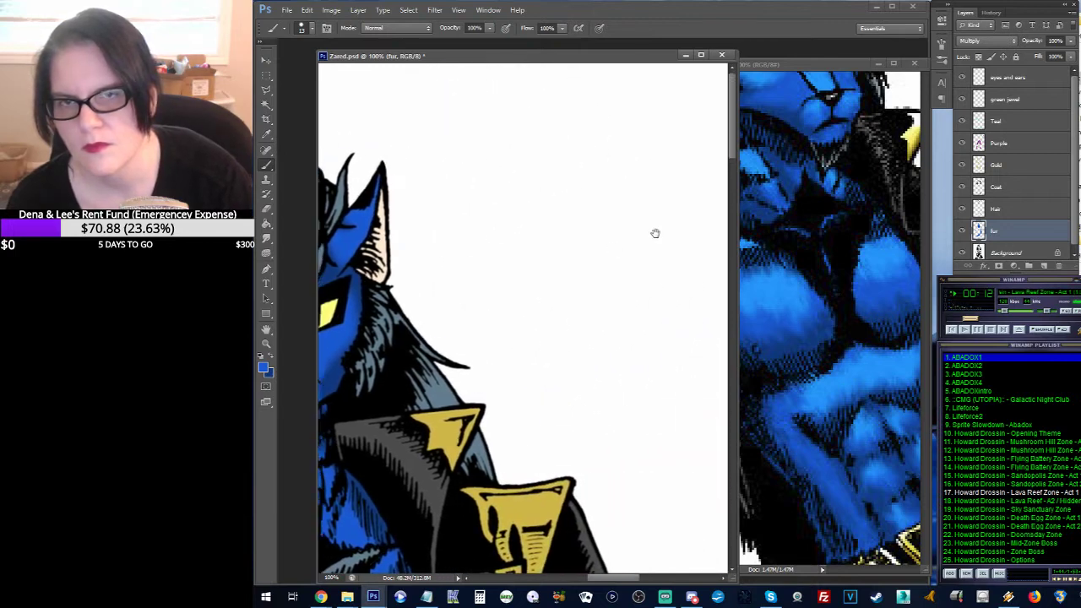
{"action": "left_click_drag", "start_coordinate": [654, 234], "coordinate": [499, 292]}
{"action": "left_click_drag", "start_coordinate": [596, 276], "coordinate": [494, 296]}
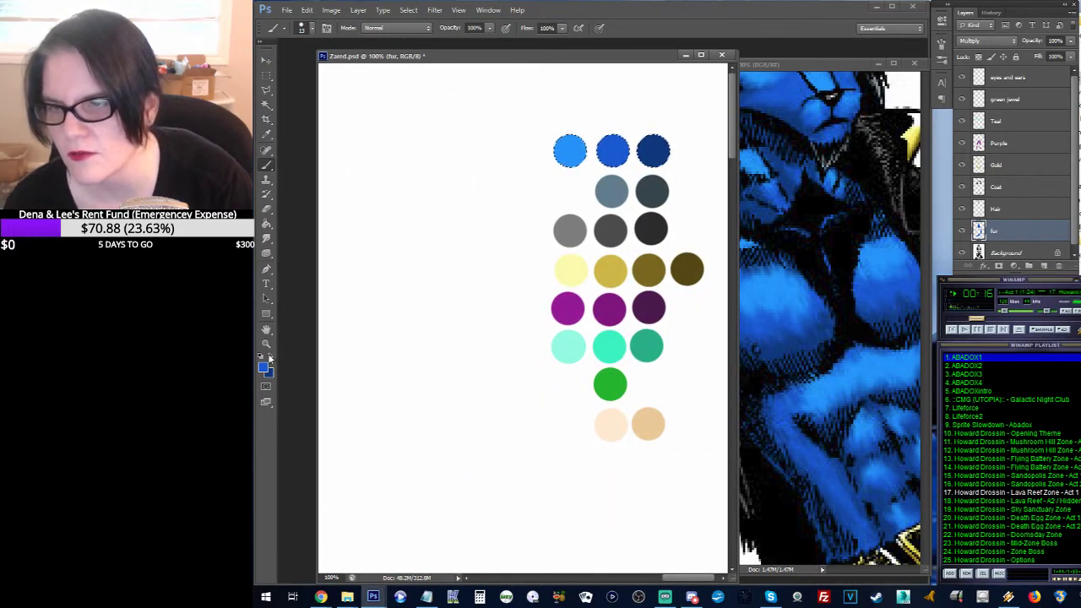
{"action": "left_click", "coordinate": [267, 135]}
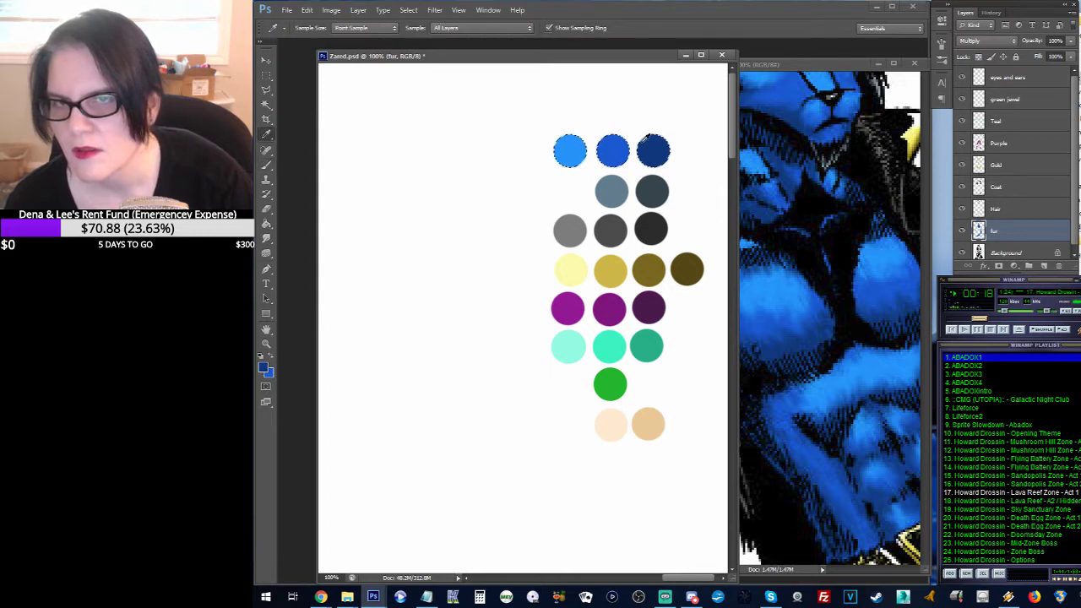
{"action": "left_click", "coordinate": [570, 148]}
Step: Load the fur layer's outline as a selection and choose the soft 45 px brush for highlighting the face
{"action": "left_click_drag", "start_coordinate": [442, 276], "coordinate": [410, 265]}
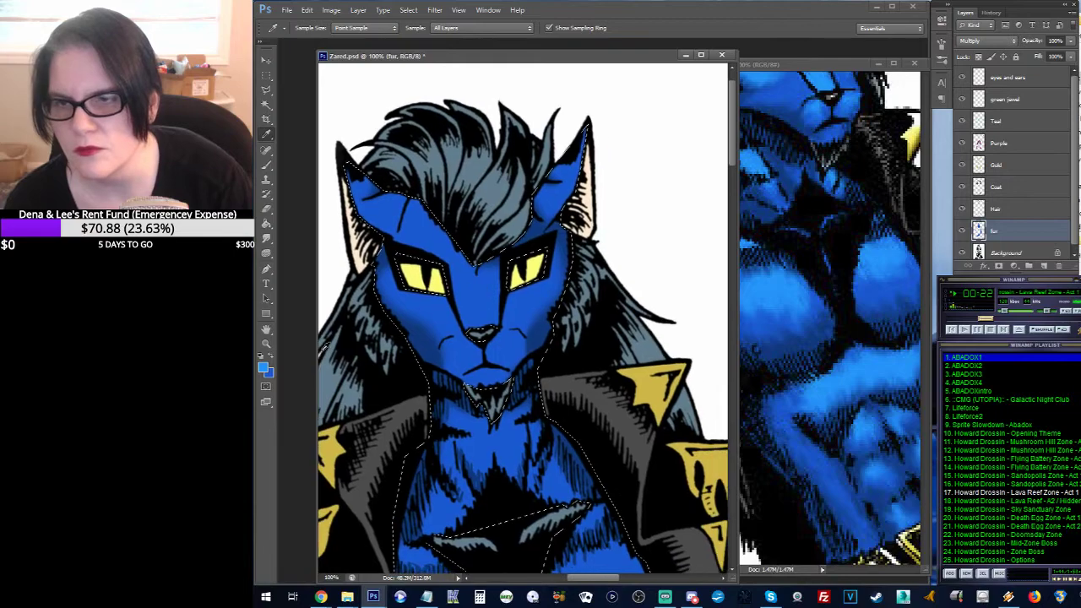
{"action": "key", "text": "z"}
{"action": "left_click", "coordinate": [483, 298]}
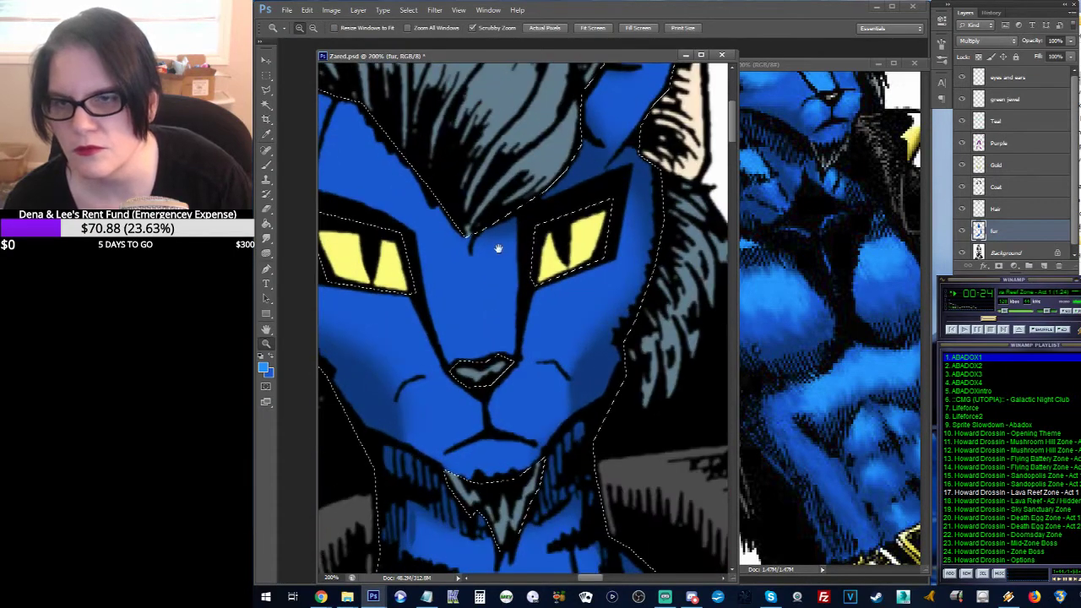
{"action": "left_click_drag", "start_coordinate": [495, 242], "coordinate": [596, 206]}
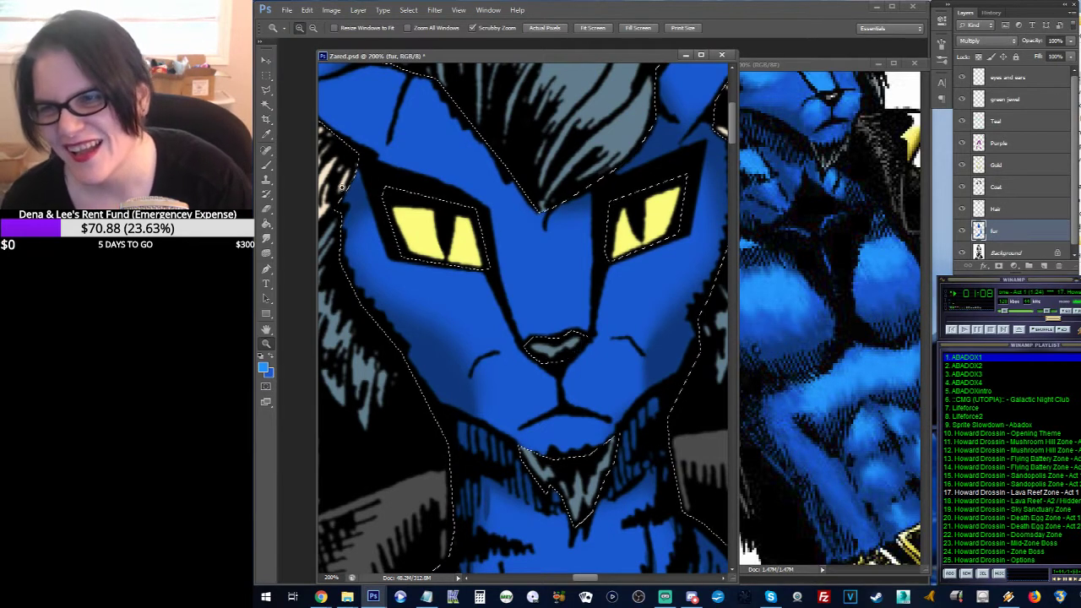
{"action": "left_click", "coordinate": [266, 163]}
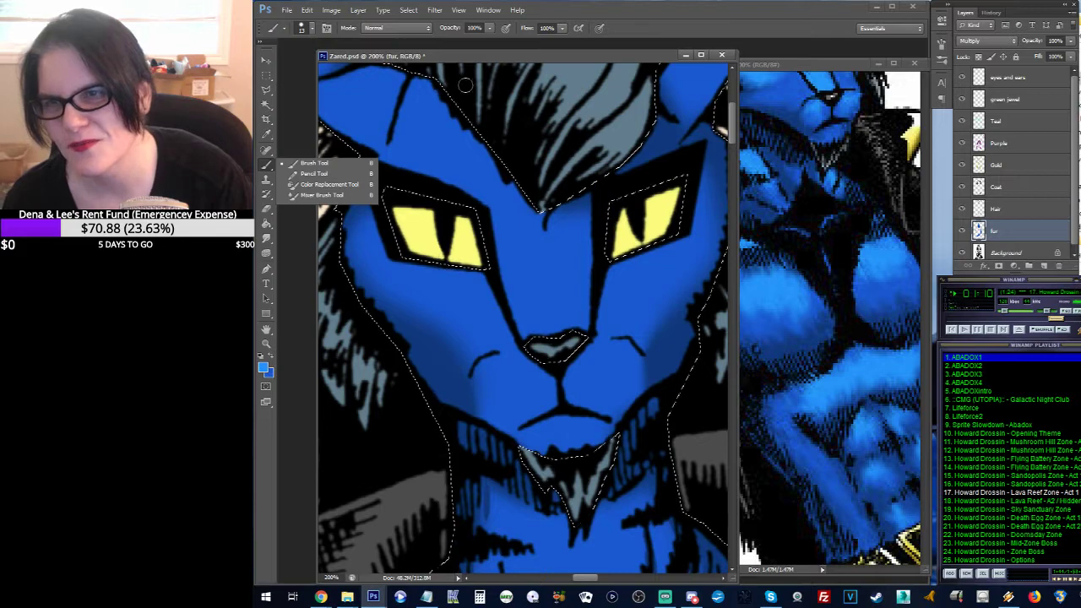
{"action": "key", "text": "ctrl+d"}
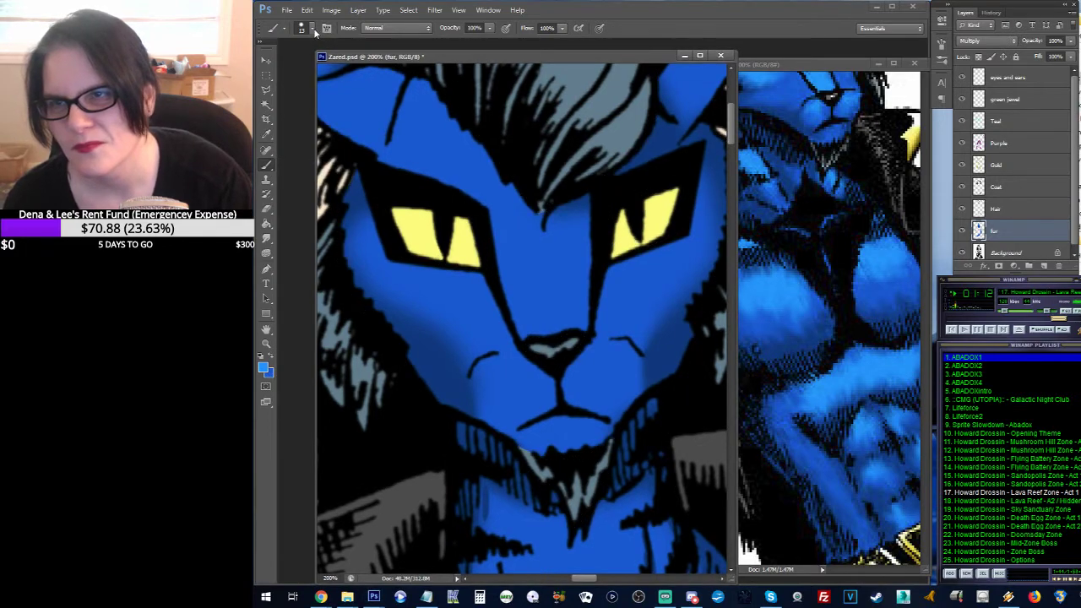
{"action": "left_click", "coordinate": [313, 29]}
{"action": "left_click", "coordinate": [368, 172]}
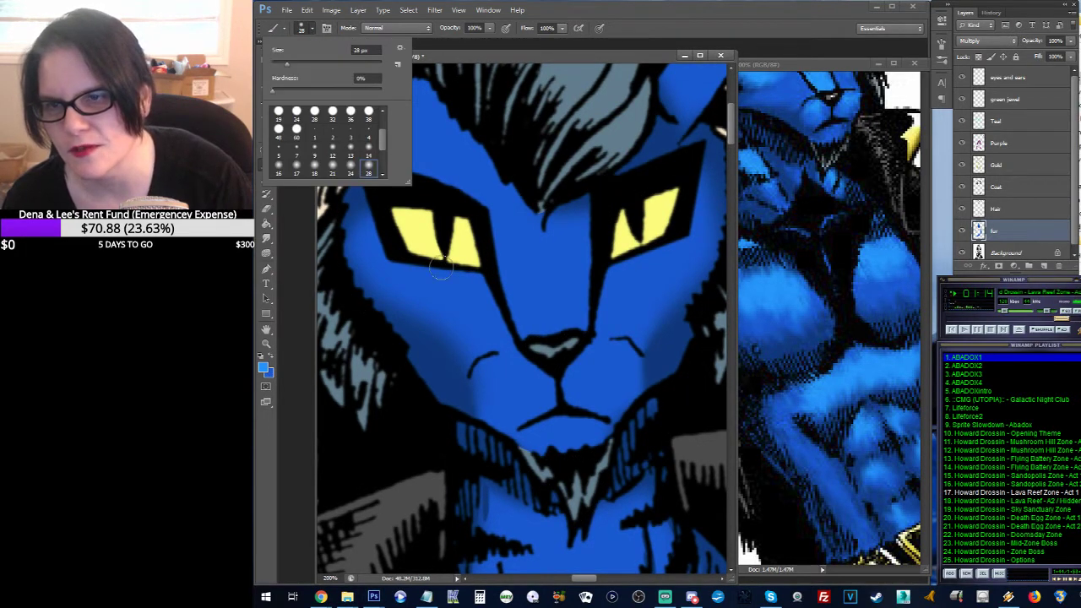
{"action": "left_click", "coordinate": [498, 57]}
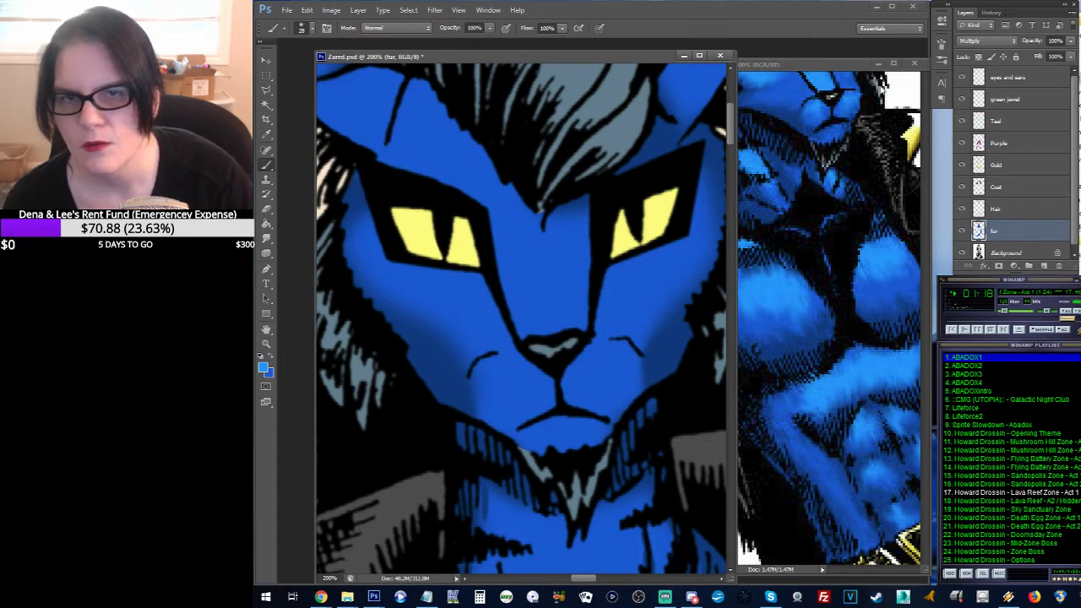
{"action": "left_click", "coordinate": [977, 232], "text": "ctrl"}
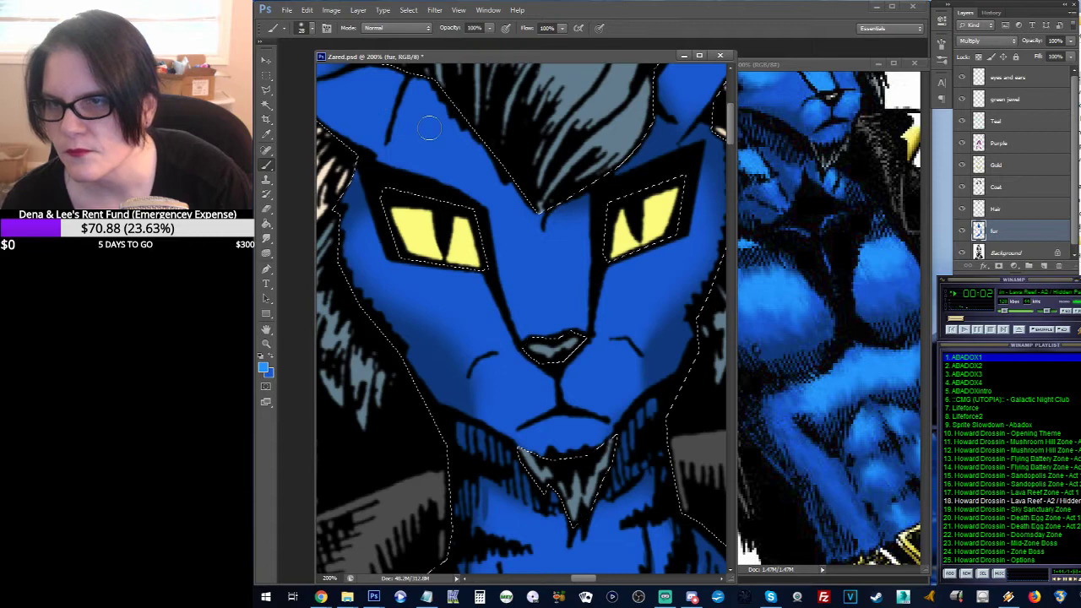
{"action": "left_click", "coordinate": [312, 29]}
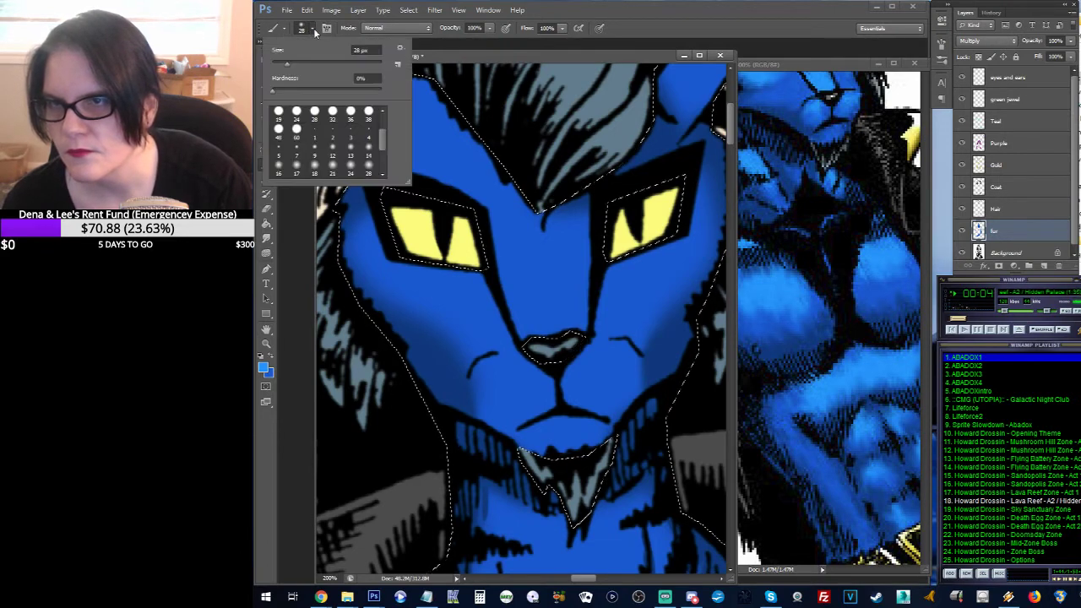
{"action": "scroll", "coordinate": [303, 160], "scroll_direction": "down", "scroll_amount": 2}
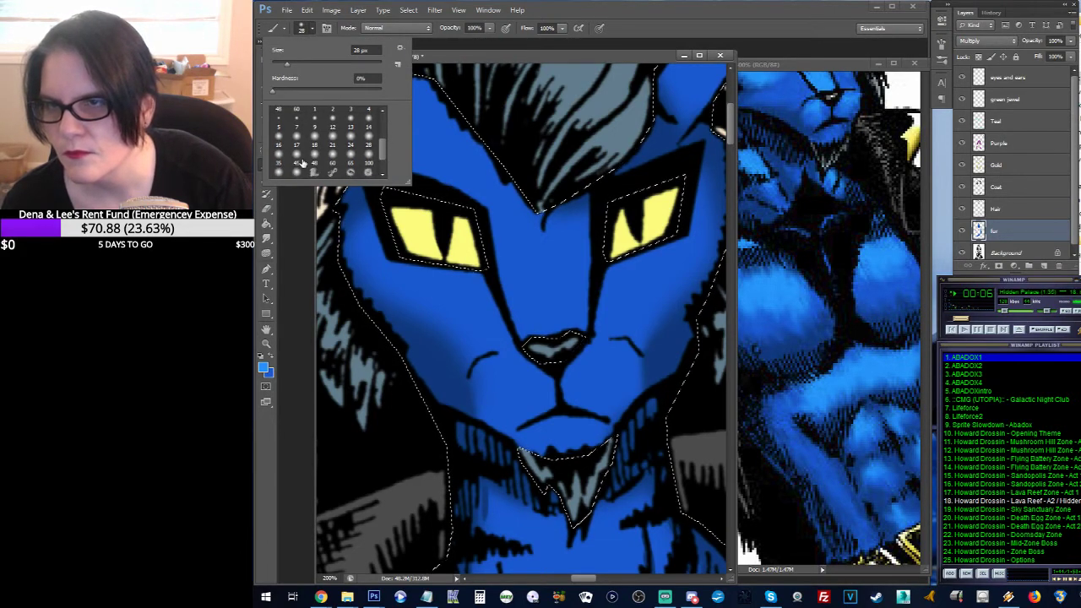
{"action": "left_click", "coordinate": [298, 159]}
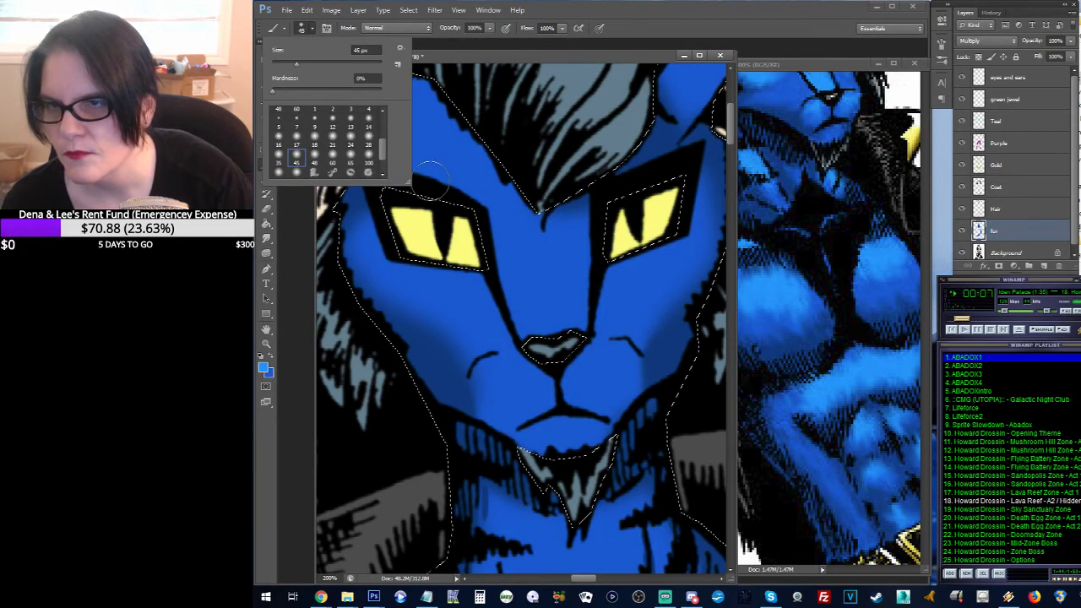
Step: Paint light blue highlights under both eyes, on the bridge of the nose and on both sides of the muzzle
{"action": "left_click", "coordinate": [398, 273]}
{"action": "left_click_drag", "start_coordinate": [397, 272], "coordinate": [394, 281]}
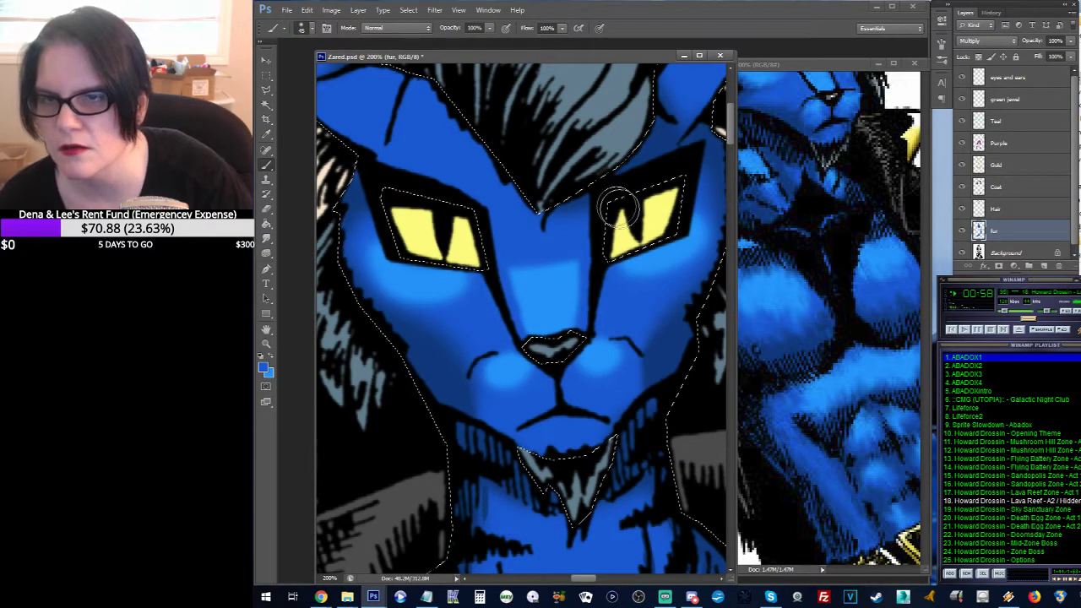
{"action": "key", "text": "ctrl+d"}
{"action": "left_click_drag", "start_coordinate": [630, 230], "coordinate": [694, 282]}
{"action": "key", "text": "ctrl+shift+d"}
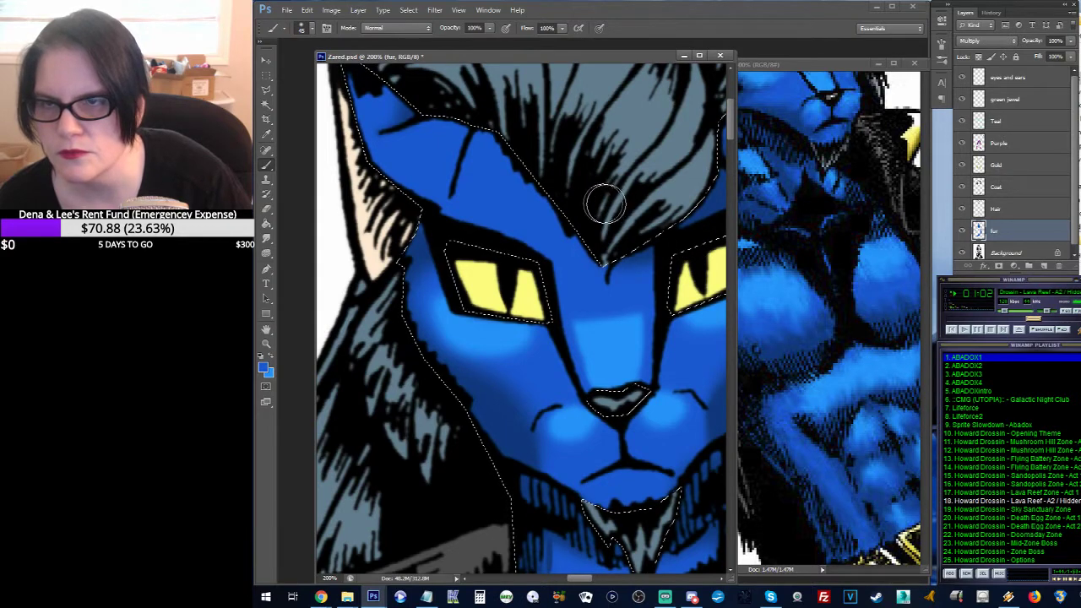
Step: Paint a light blue highlight at the base of the image-left ear, and ready the Smudge tool for the image-right ear
{"action": "left_click", "coordinate": [270, 360]}
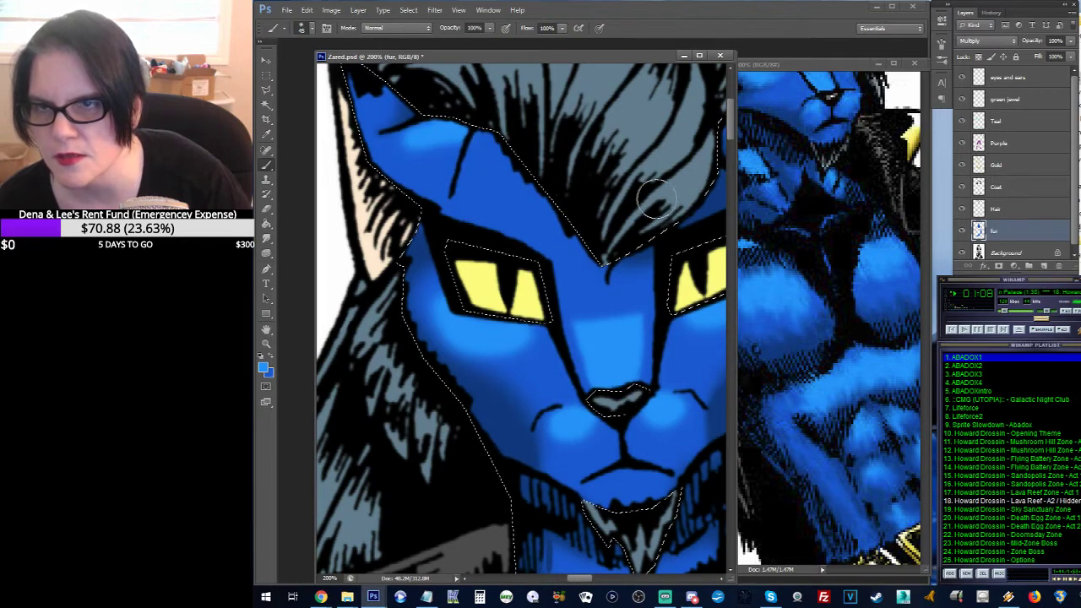
{"action": "left_click_drag", "start_coordinate": [266, 238], "coordinate": [312, 272]}
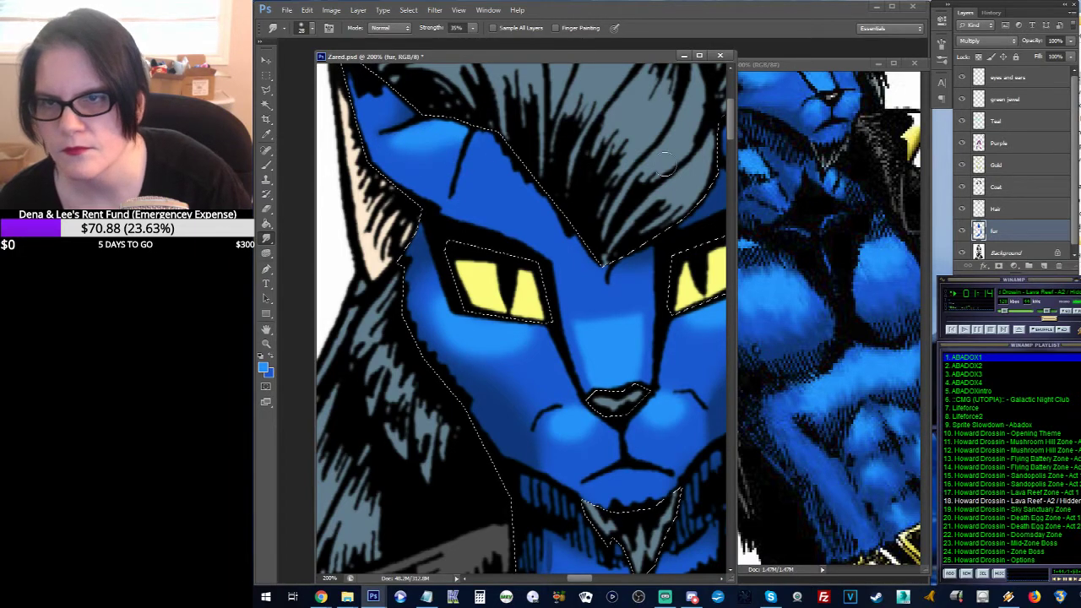
{"action": "left_click_drag", "start_coordinate": [668, 167], "coordinate": [473, 239]}
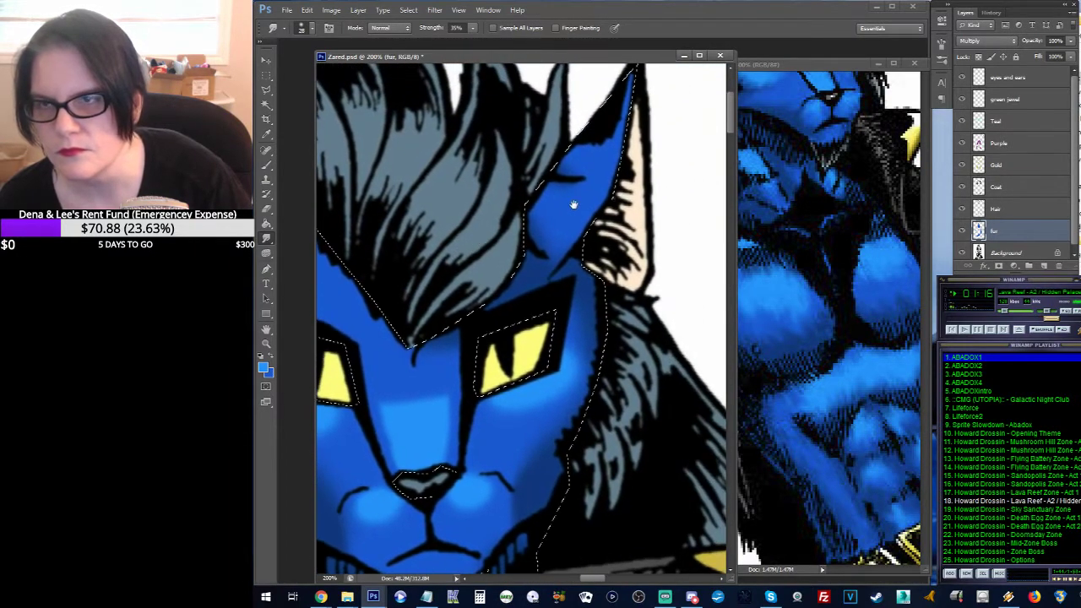
Step: Paint a light blue highlight on the ear below the dark fur mark and blend it with the Smudge tool at 35% strength
{"action": "left_click", "coordinate": [264, 165]}
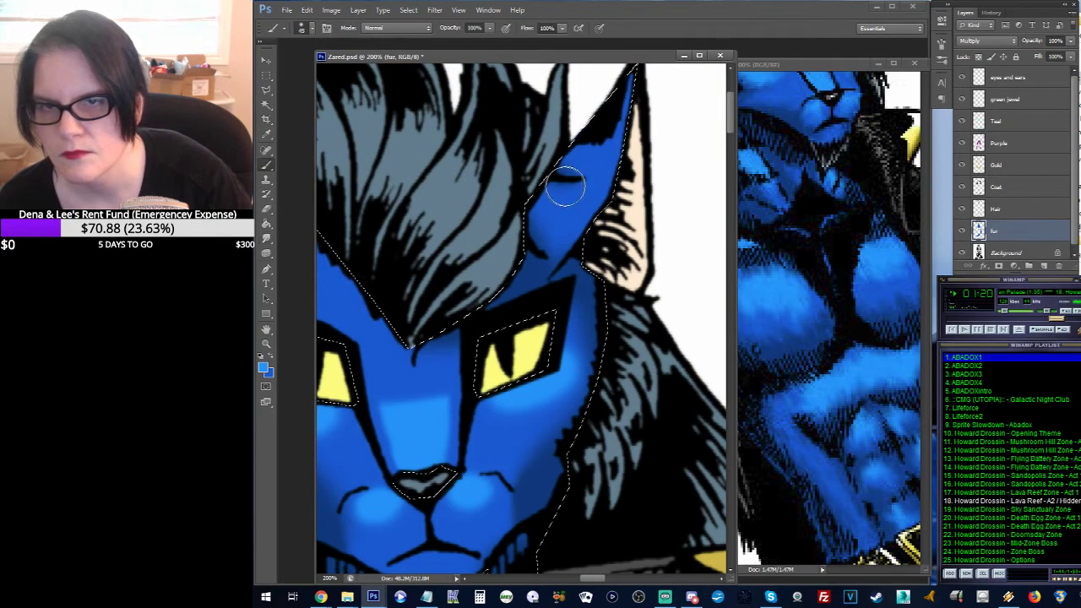
{"action": "left_click_drag", "start_coordinate": [569, 186], "coordinate": [556, 189]}
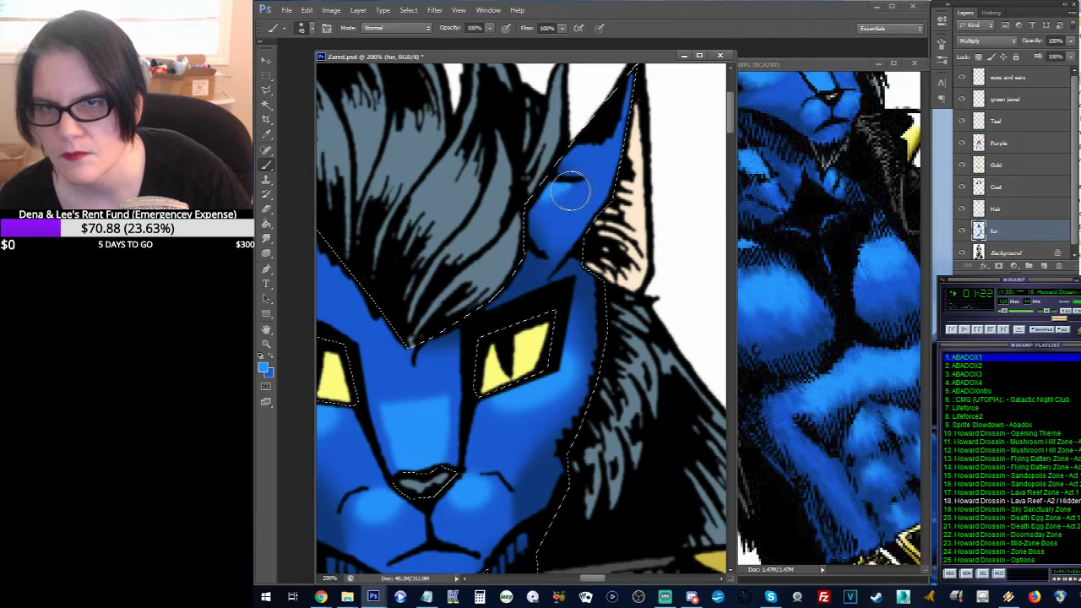
{"action": "left_click", "coordinate": [267, 240]}
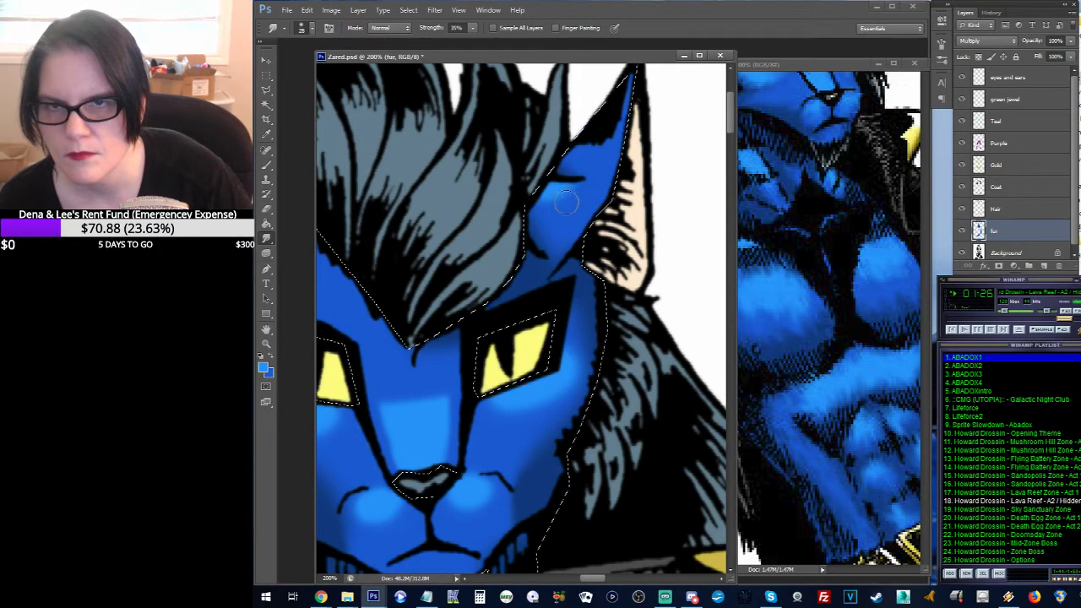
{"action": "left_click_drag", "start_coordinate": [566, 201], "coordinate": [623, 194]}
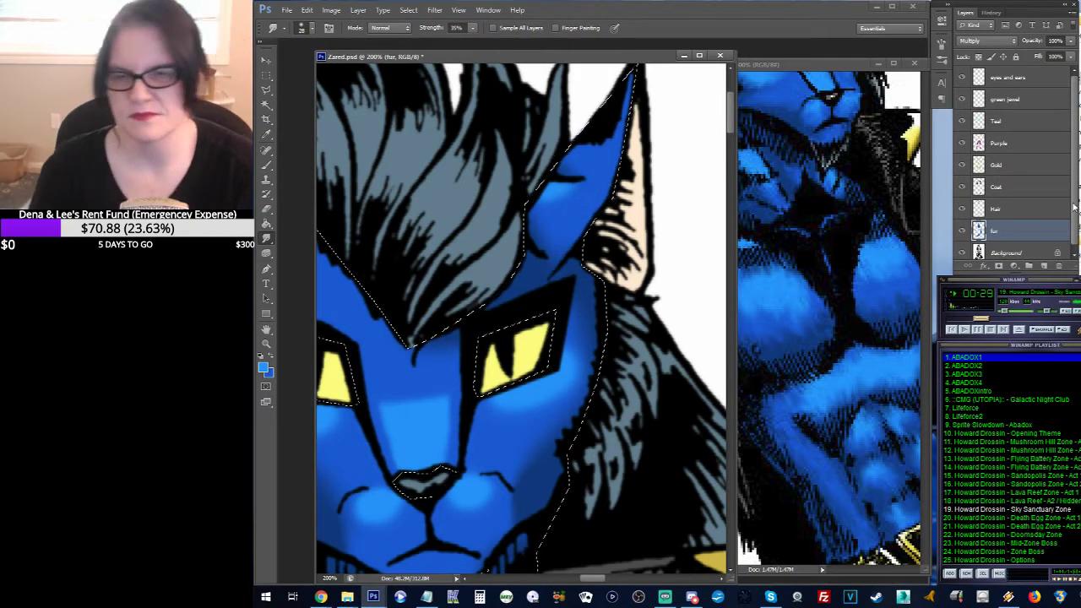
Step: Sample the darkest blue swatch from the colour palette beside the drawing as the painting colour
{"action": "left_click_drag", "start_coordinate": [554, 277], "coordinate": [658, 212]}
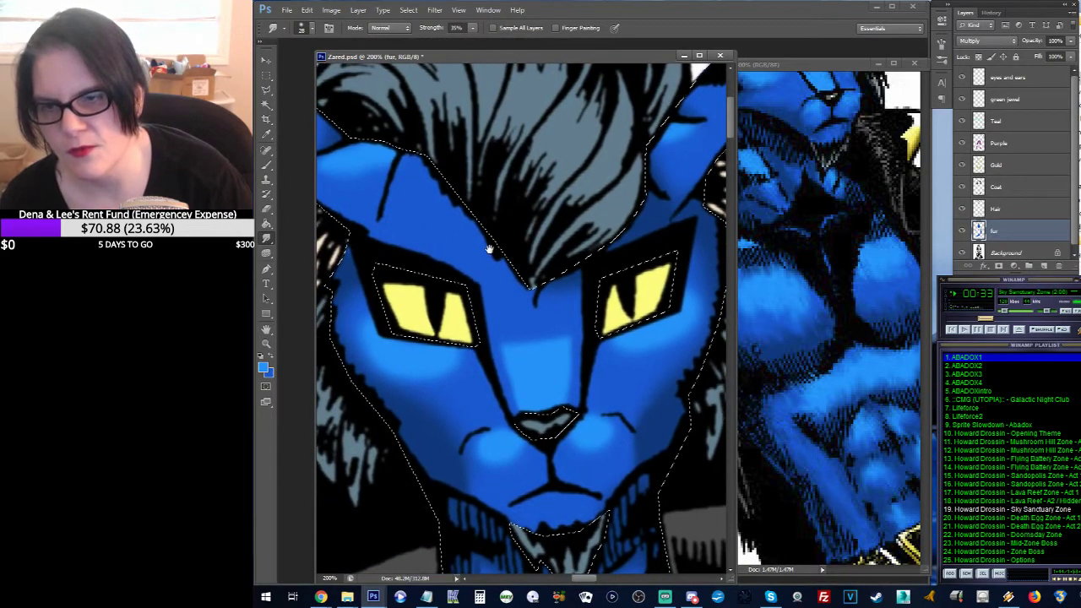
{"action": "left_click_drag", "start_coordinate": [489, 244], "coordinate": [524, 137]}
{"action": "key", "text": "ctrl+h"}
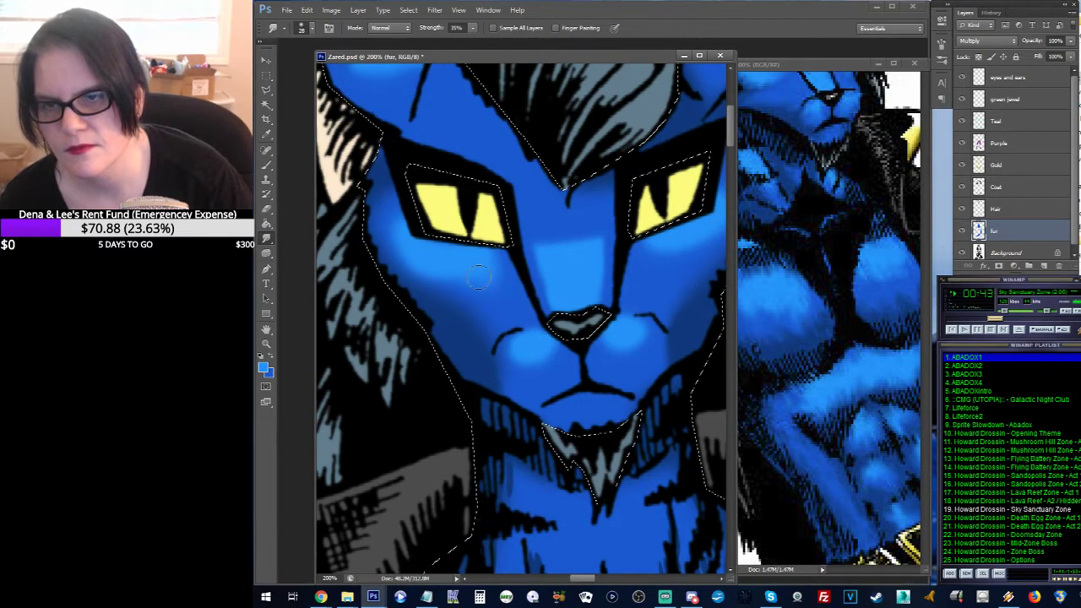
{"action": "left_click_drag", "start_coordinate": [655, 244], "coordinate": [617, 257]}
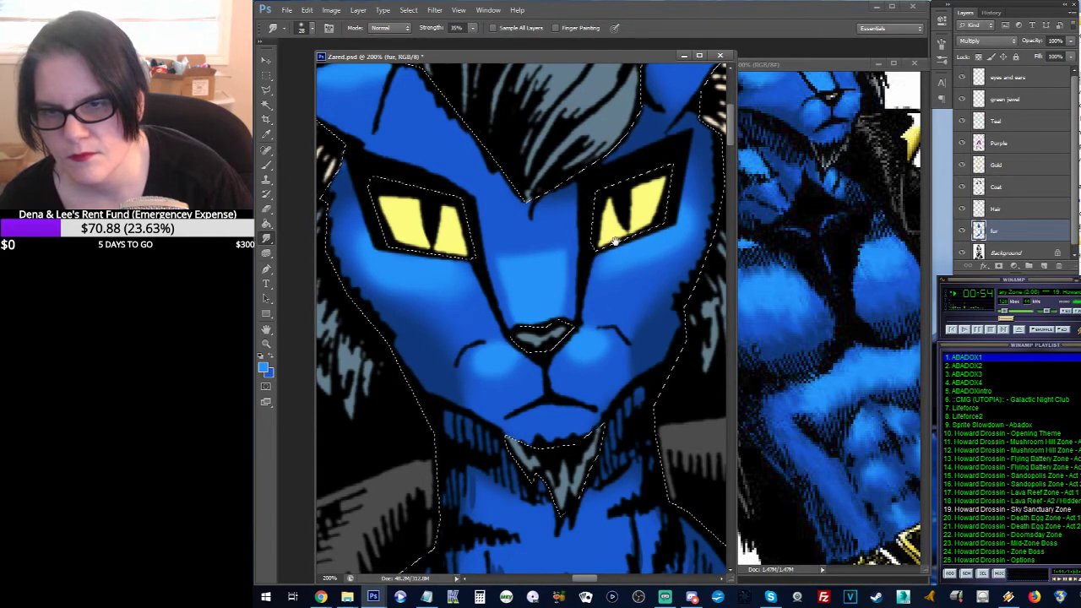
{"action": "left_click_drag", "start_coordinate": [621, 248], "coordinate": [608, 264]}
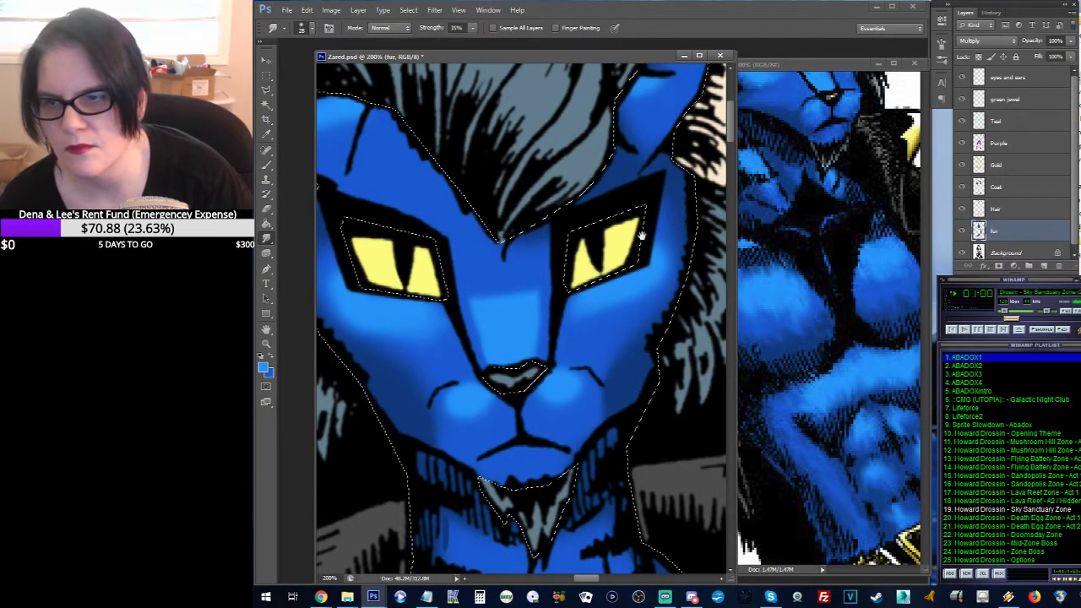
{"action": "left_click_drag", "start_coordinate": [680, 224], "coordinate": [656, 248]}
{"action": "left_click_drag", "start_coordinate": [520, 273], "coordinate": [586, 292]}
{"action": "left_click", "coordinate": [267, 133]}
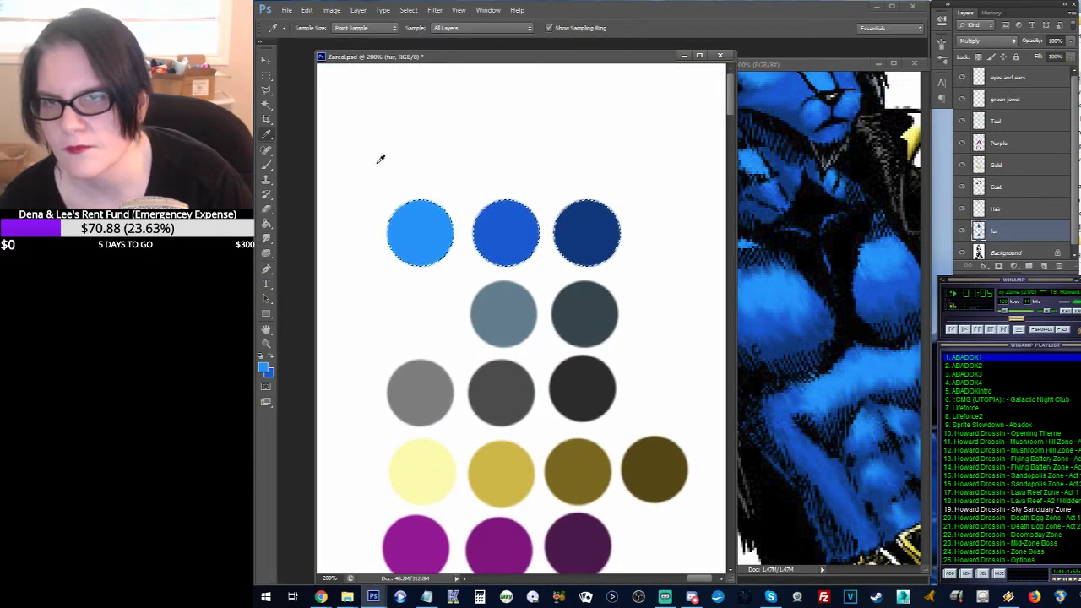
{"action": "left_click", "coordinate": [581, 230]}
Step: Restore the fur selection and brush a dark blue shadow on the forehead between the eyes, down to the light nose bridge
{"action": "left_click_drag", "start_coordinate": [473, 320], "coordinate": [675, 246]}
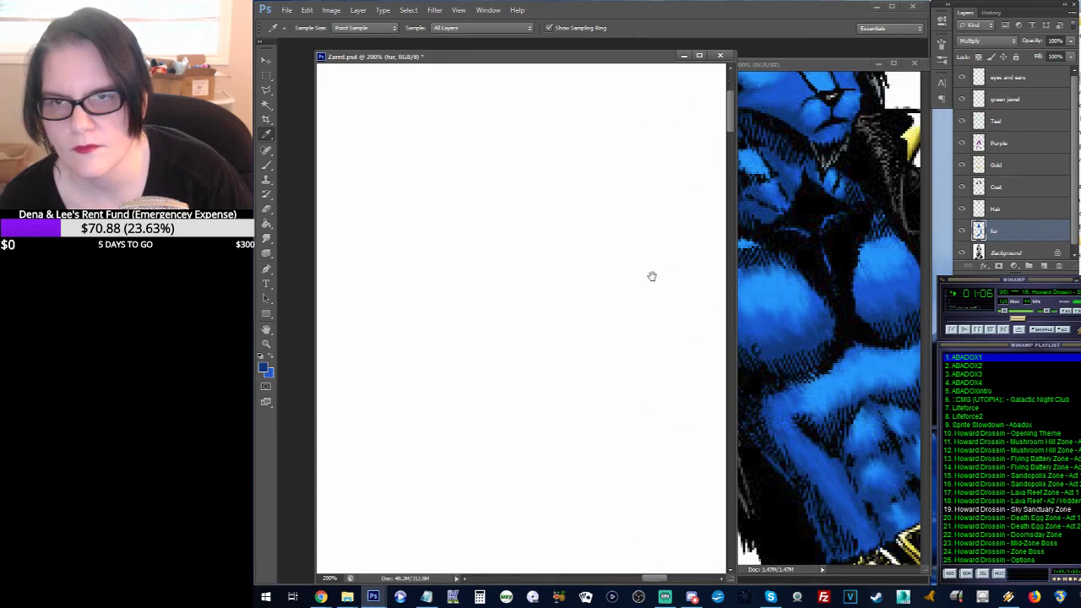
{"action": "left_click_drag", "start_coordinate": [518, 309], "coordinate": [442, 357]}
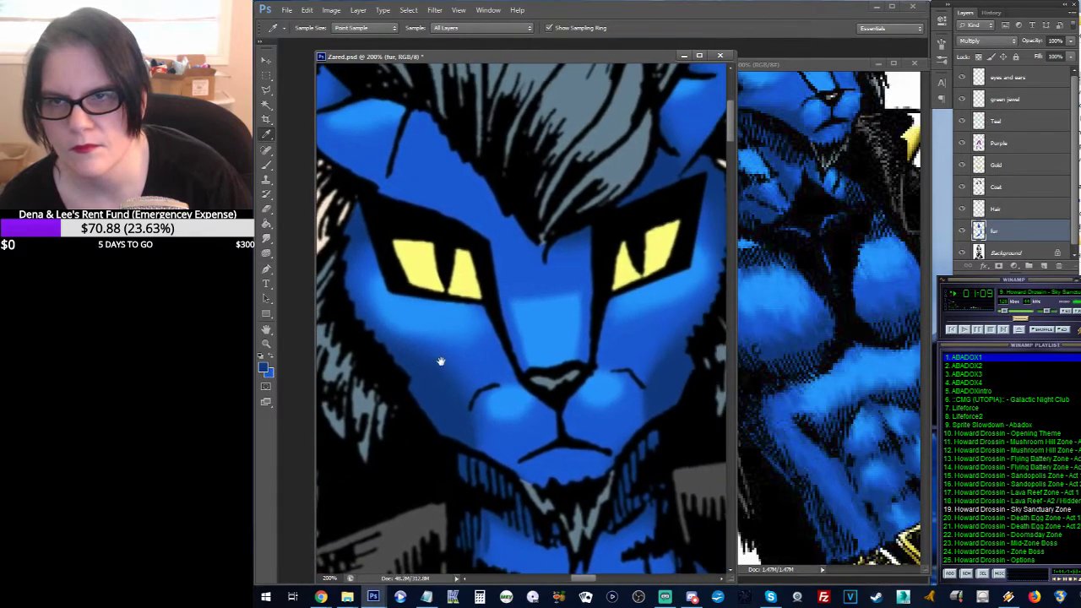
{"action": "key", "text": "ctrl+shift+d"}
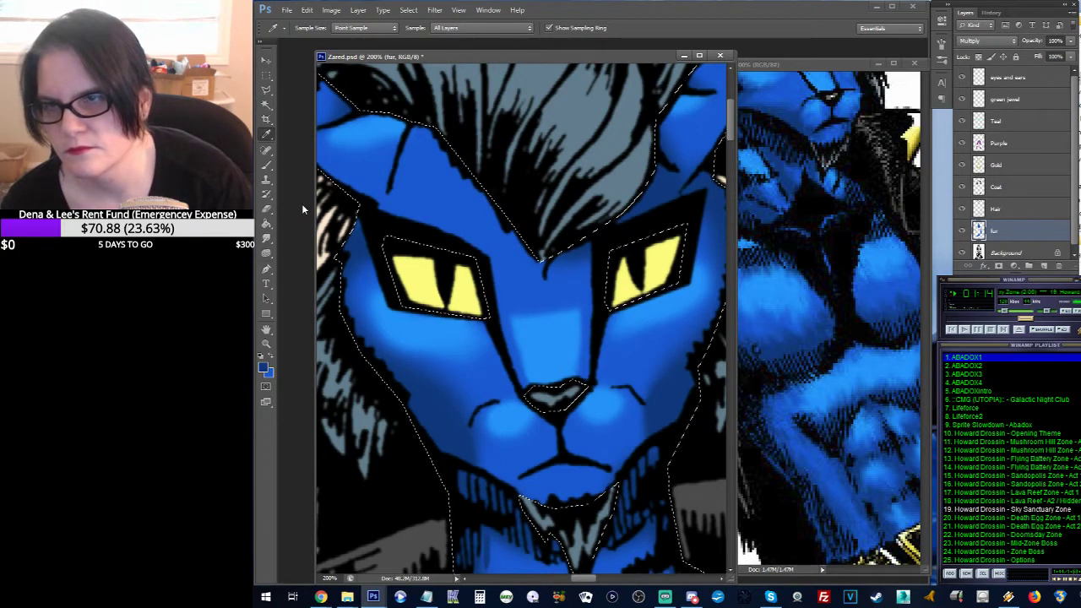
{"action": "left_click", "coordinate": [267, 164]}
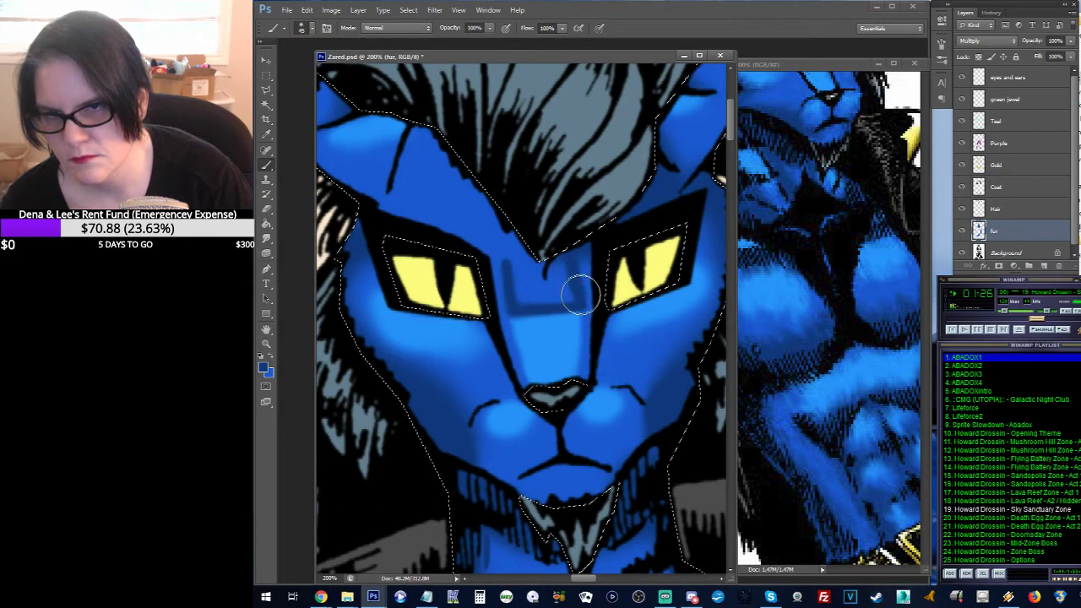
{"action": "mouse_move", "coordinate": [577, 255]}
{"action": "left_mouse_down"}
{"action": "mouse_move", "coordinate": [569, 299]}
{"action": "mouse_move", "coordinate": [561, 266]}
{"action": "mouse_move", "coordinate": [554, 285]}
{"action": "mouse_move", "coordinate": [526, 298]}
{"action": "mouse_move", "coordinate": [554, 273]}
{"action": "mouse_move", "coordinate": [520, 270]}
{"action": "mouse_move", "coordinate": [522, 288]}
{"action": "mouse_move", "coordinate": [518, 273]}
{"action": "mouse_move", "coordinate": [586, 255]}
{"action": "mouse_move", "coordinate": [535, 287]}
{"action": "left_mouse_up"}
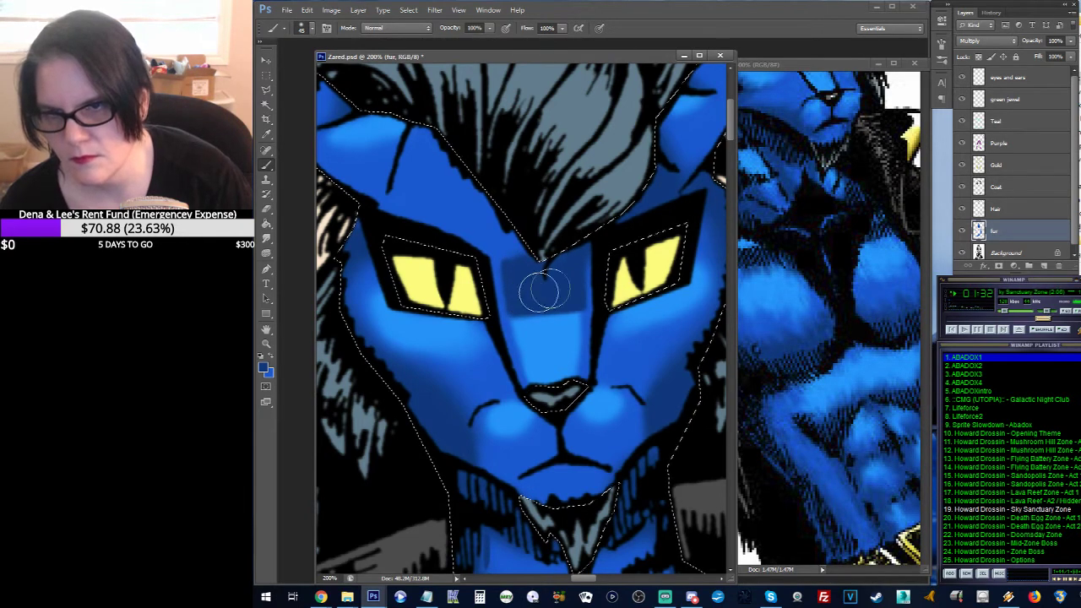
Step: Check the face in the Zared1.jpg reference and smudge the forehead shadow softly into the nose bridge and surrounding blue fur
{"action": "left_click", "coordinate": [845, 65]}
{"action": "scroll", "coordinate": [853, 152], "scroll_direction": "up", "scroll_amount": 5}
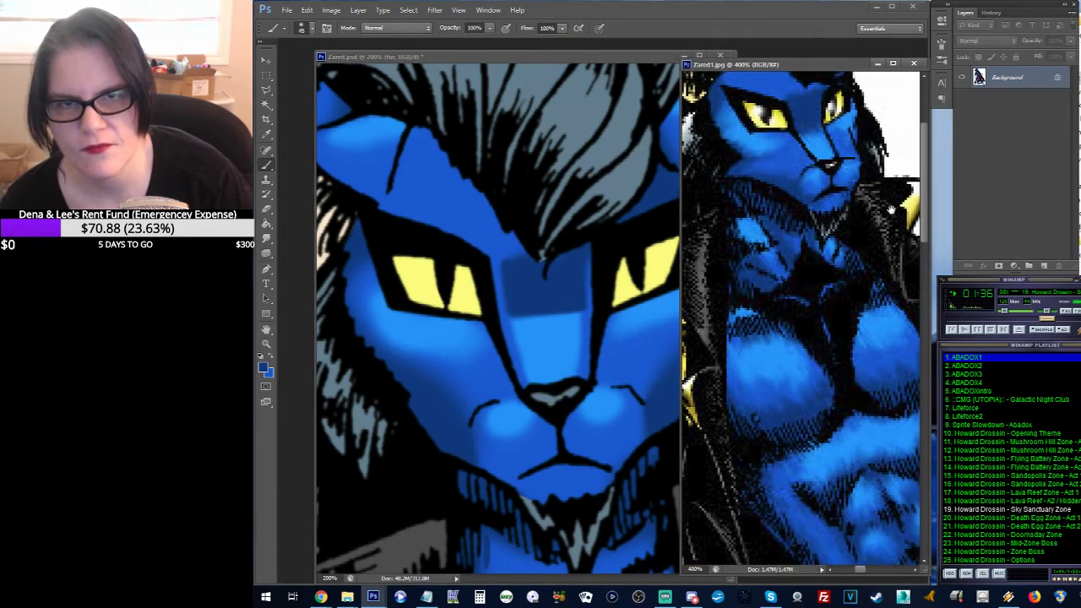
{"action": "left_click", "coordinate": [574, 56]}
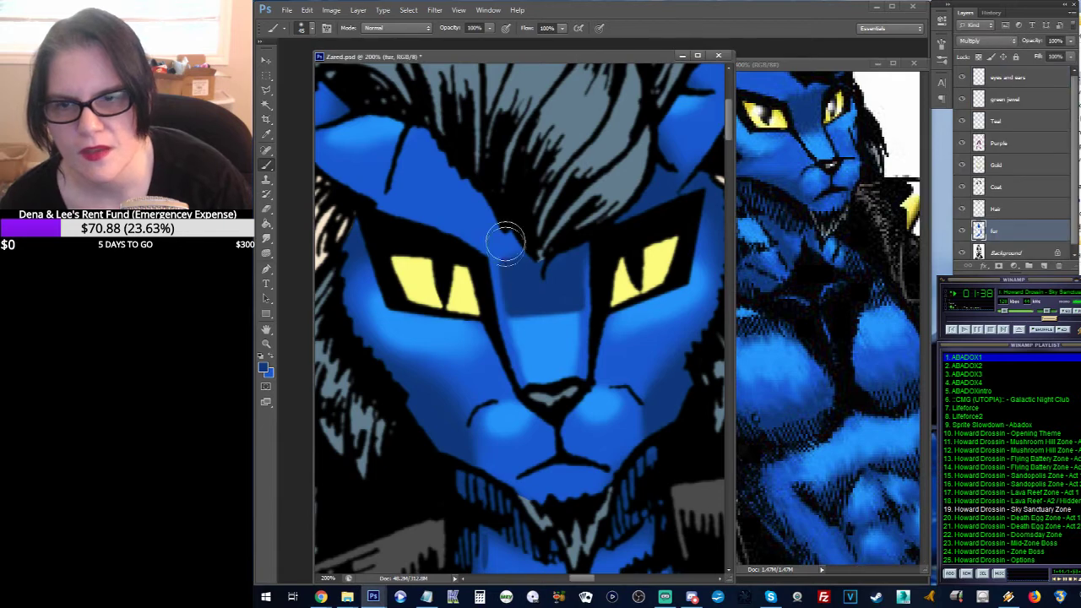
{"action": "left_click_drag", "start_coordinate": [518, 302], "coordinate": [516, 331]}
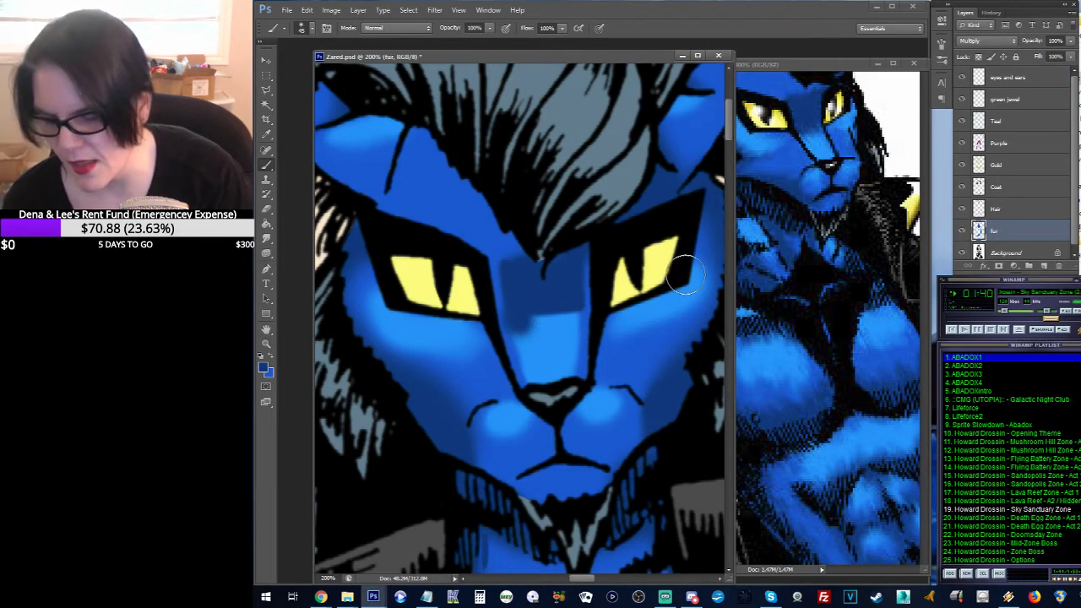
{"action": "left_click", "coordinate": [267, 239]}
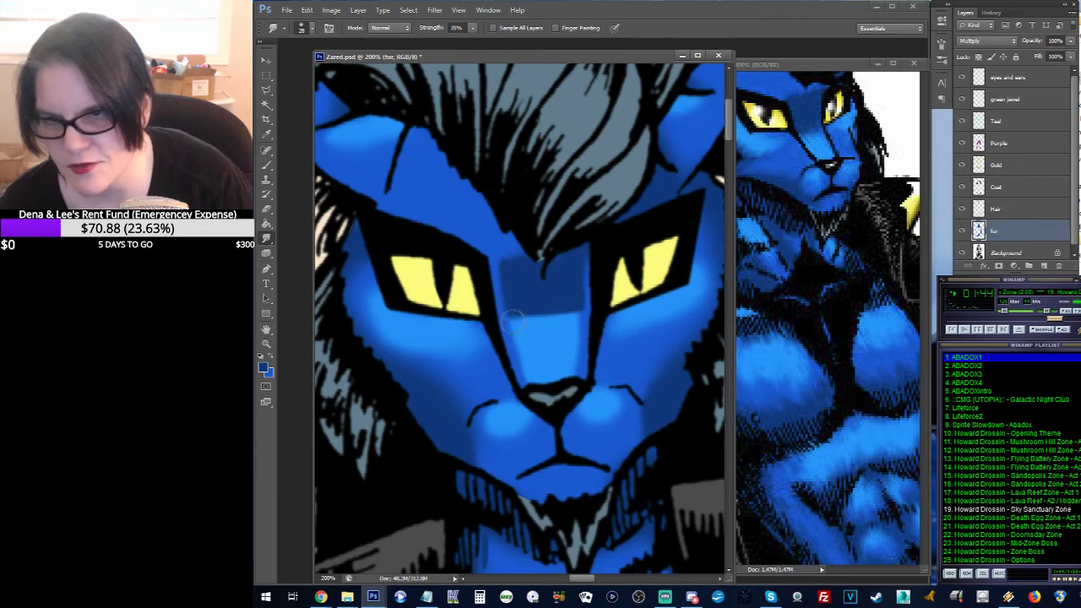
{"action": "mouse_move", "coordinate": [512, 320]}
{"action": "left_mouse_down"}
{"action": "mouse_move", "coordinate": [580, 315]}
{"action": "mouse_move", "coordinate": [516, 314]}
{"action": "mouse_move", "coordinate": [549, 307]}
{"action": "mouse_move", "coordinate": [505, 323]}
{"action": "left_mouse_up"}
{"action": "mouse_move", "coordinate": [480, 228]}
{"action": "left_mouse_down"}
{"action": "mouse_move", "coordinate": [506, 257]}
{"action": "mouse_move", "coordinate": [498, 234]}
{"action": "mouse_move", "coordinate": [515, 253]}
{"action": "mouse_move", "coordinate": [493, 244]}
{"action": "mouse_move", "coordinate": [534, 238]}
{"action": "mouse_move", "coordinate": [544, 262]}
{"action": "mouse_move", "coordinate": [543, 249]}
{"action": "mouse_move", "coordinate": [572, 252]}
{"action": "left_mouse_up"}
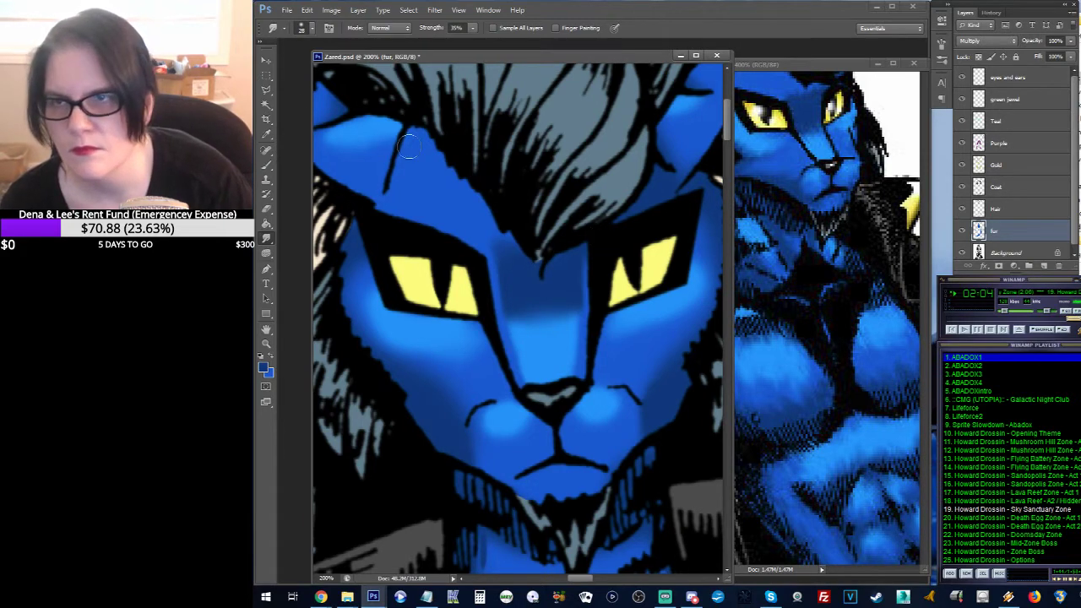
{"action": "left_click", "coordinate": [266, 75]}
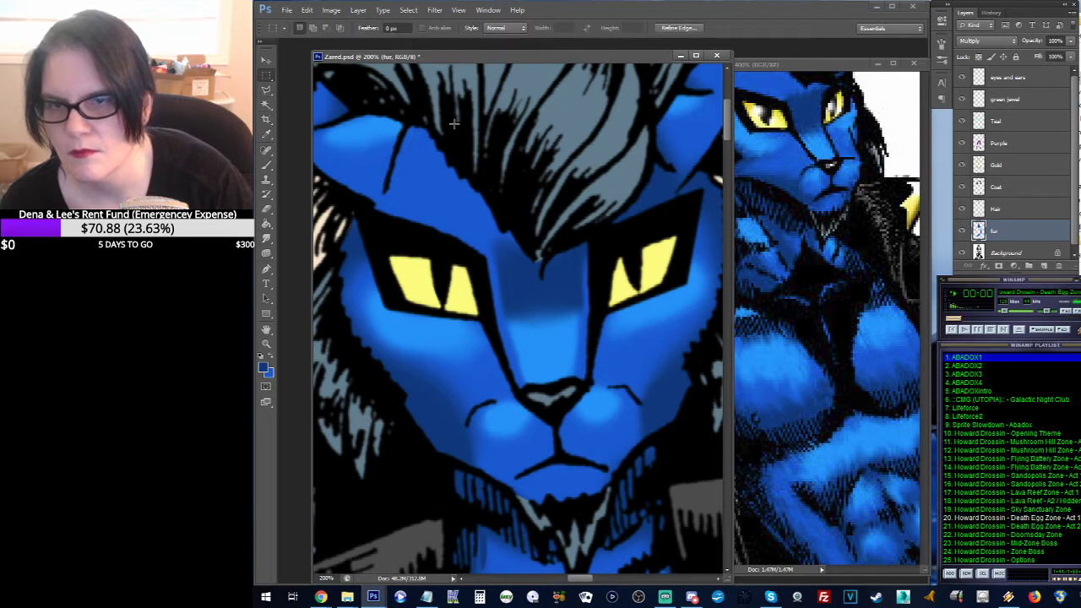
{"action": "left_click", "coordinate": [266, 239]}
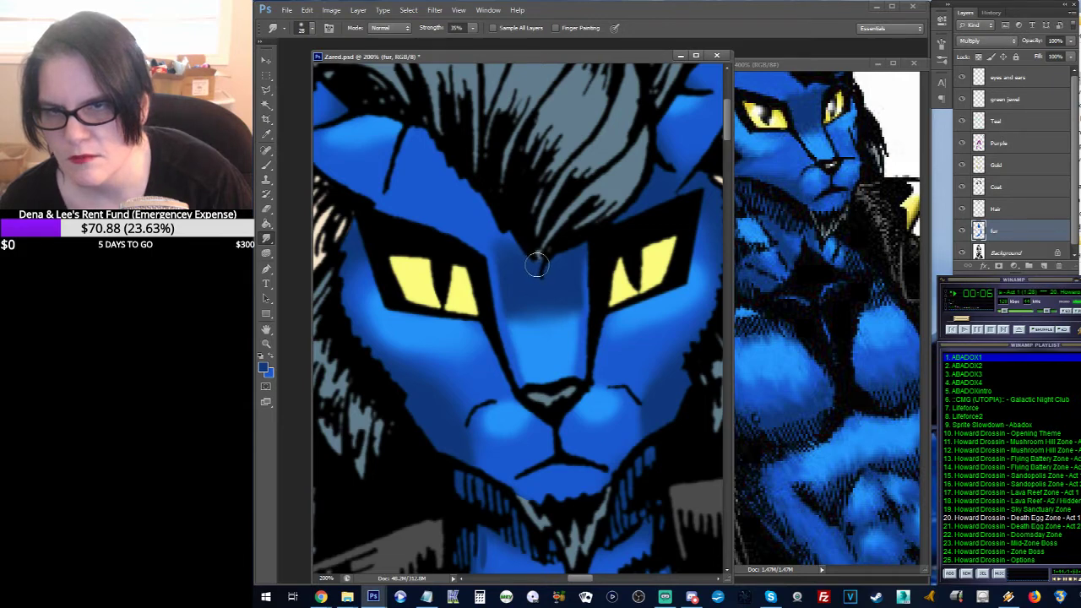
{"action": "left_click_drag", "start_coordinate": [538, 266], "coordinate": [541, 257]}
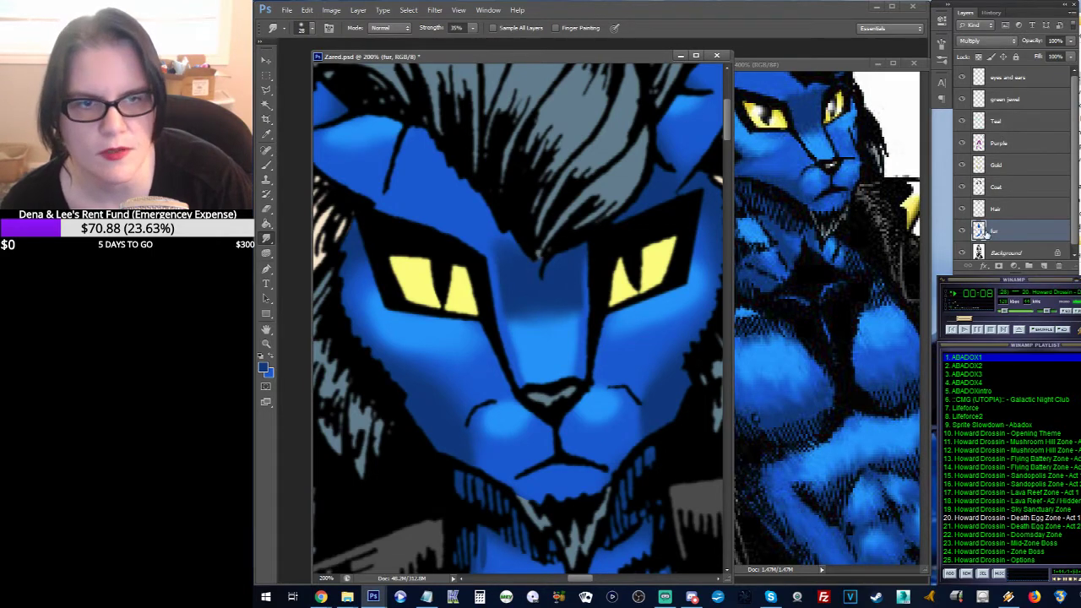
Step: Select the fur layer's painted area and brush dark blue along the side edges of the forehead and nose bridge
{"action": "left_click", "coordinate": [979, 232], "text": "ctrl"}
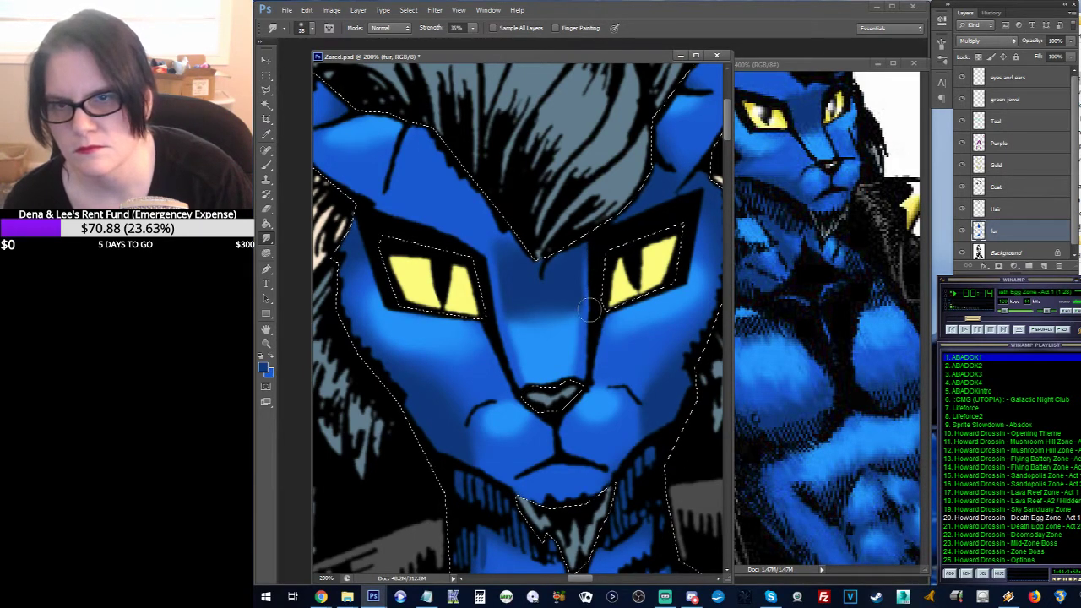
{"action": "left_click_drag", "start_coordinate": [589, 311], "coordinate": [551, 235]}
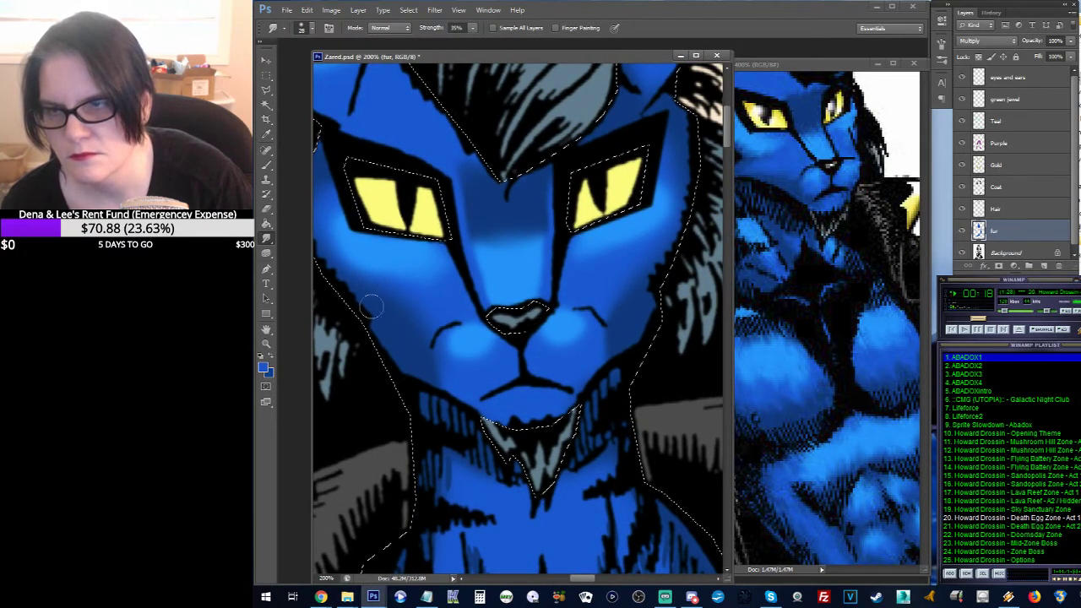
{"action": "left_click", "coordinate": [267, 164]}
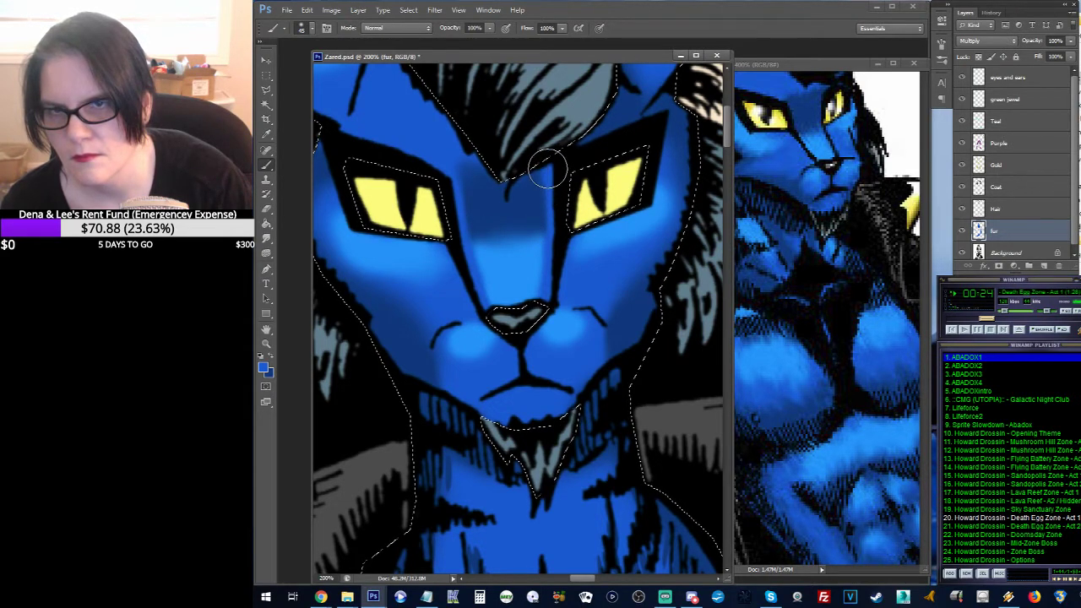
{"action": "left_click", "coordinate": [272, 357]}
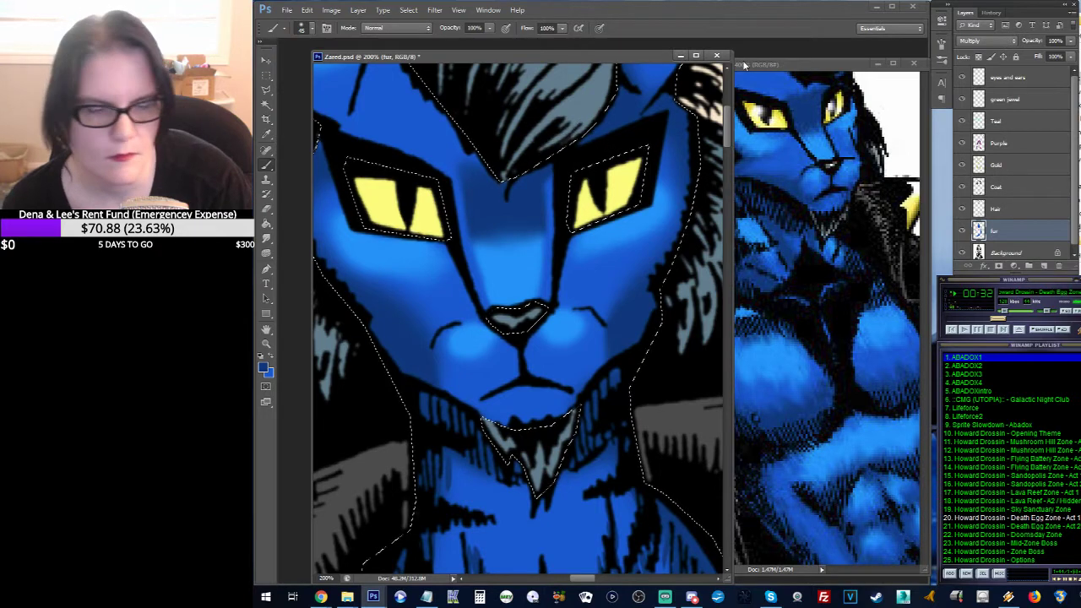
{"action": "mouse_move", "coordinate": [701, 93]}
{"action": "left_mouse_down"}
{"action": "mouse_move", "coordinate": [709, 81]}
{"action": "mouse_move", "coordinate": [698, 86]}
{"action": "left_mouse_up"}
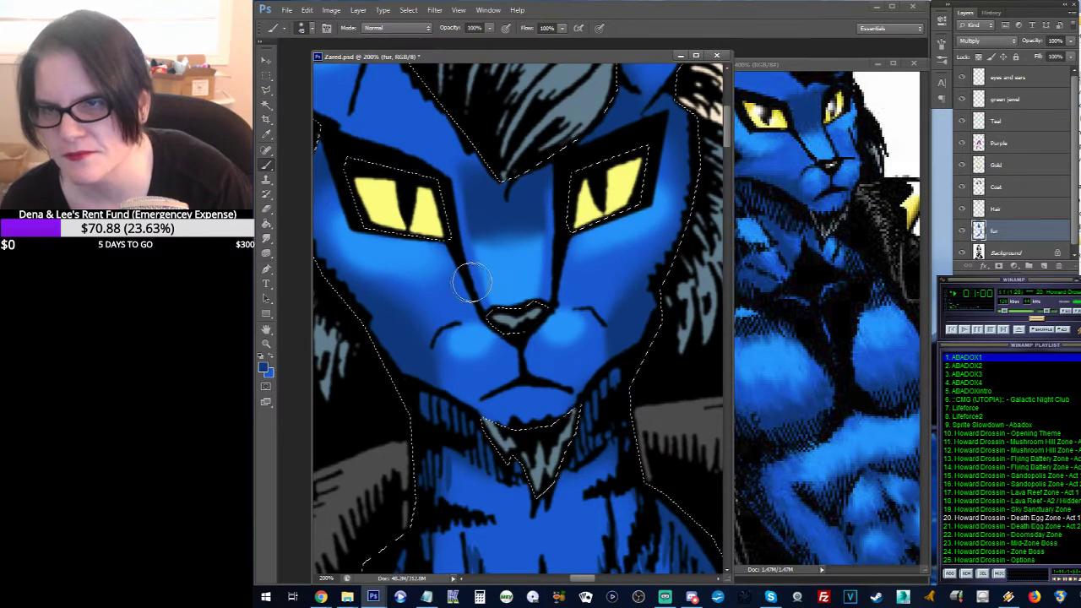
Step: Smudge the forehead shadow out to the black line beside the eye so it covers the mid-blue strip
{"action": "left_click", "coordinate": [265, 344]}
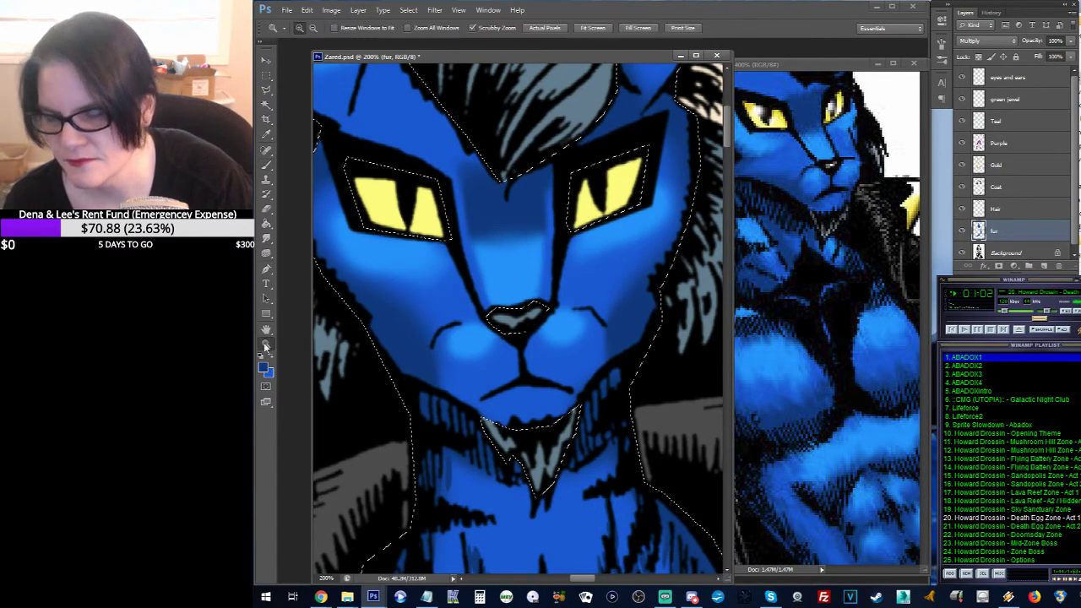
{"action": "left_click", "coordinate": [661, 204], "text": "alt"}
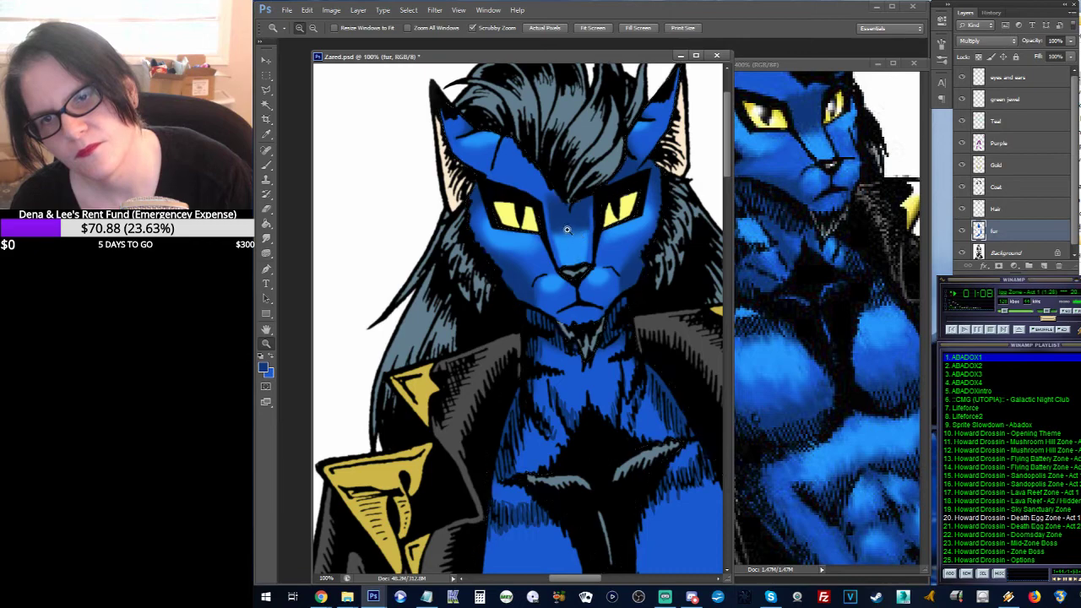
{"action": "left_click", "coordinate": [576, 231]}
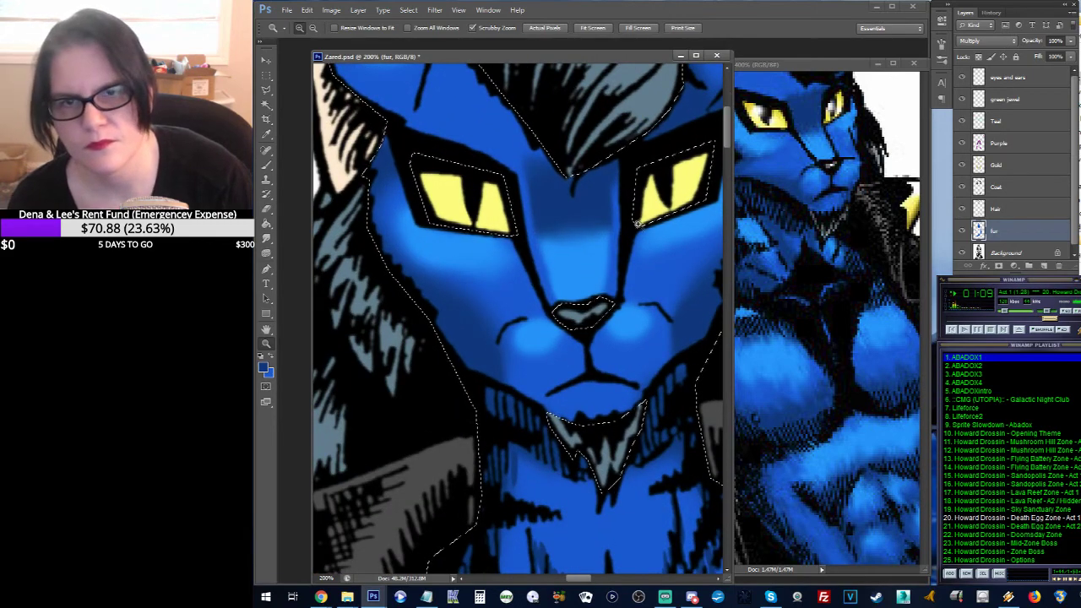
{"action": "left_click", "coordinate": [267, 239]}
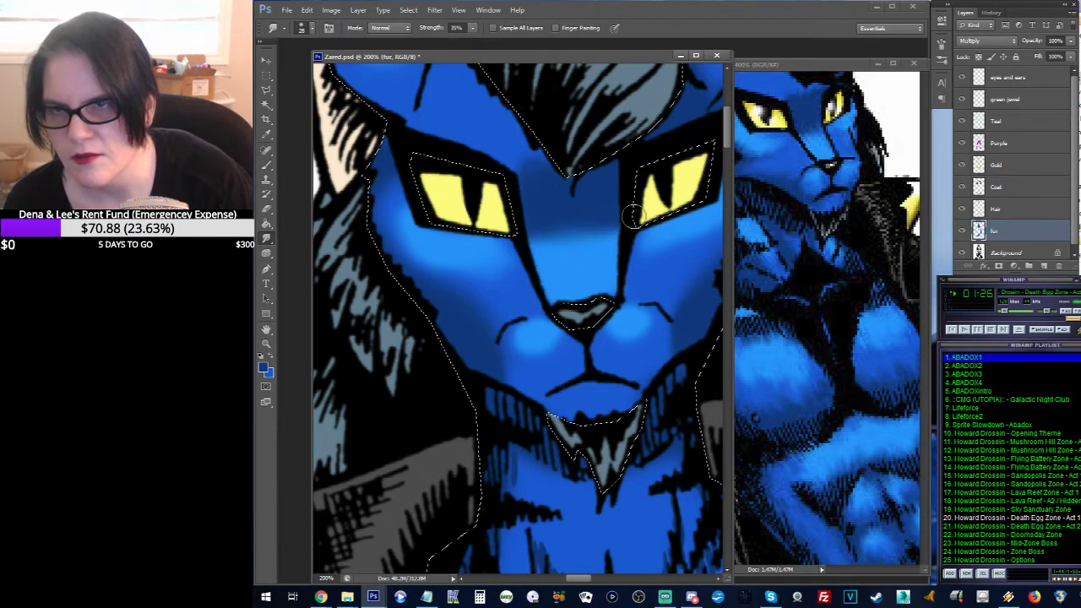
Step: Review the shaded face together with the ears and chest at 100% zoom
{"action": "left_click", "coordinate": [266, 343]}
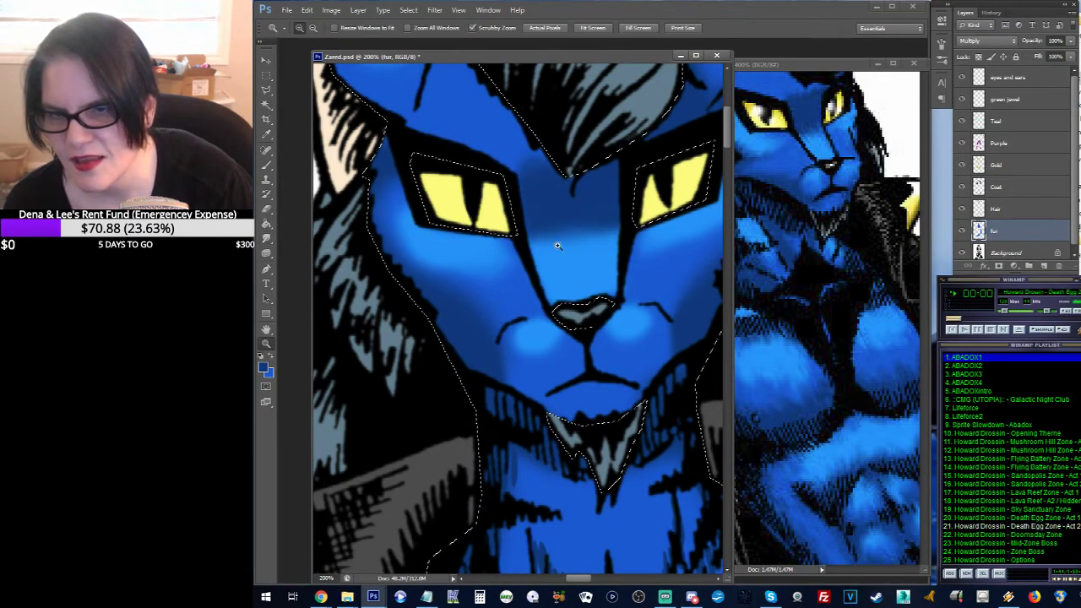
{"action": "left_click", "coordinate": [265, 166]}
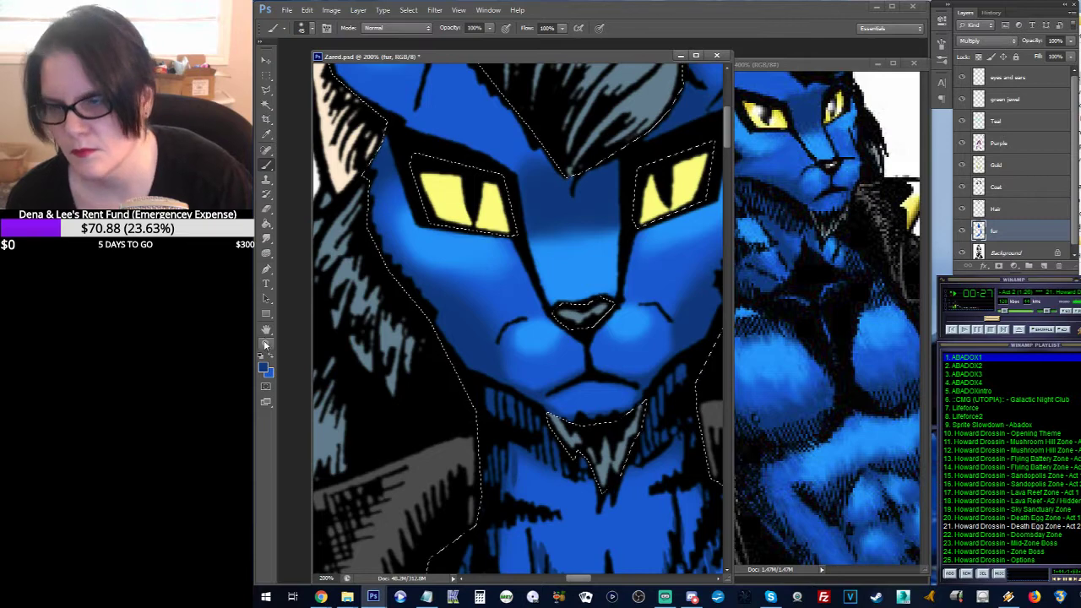
{"action": "key", "text": "z"}
{"action": "left_click", "coordinate": [646, 320], "text": "alt"}
{"action": "left_click", "coordinate": [646, 321], "text": "alt"}
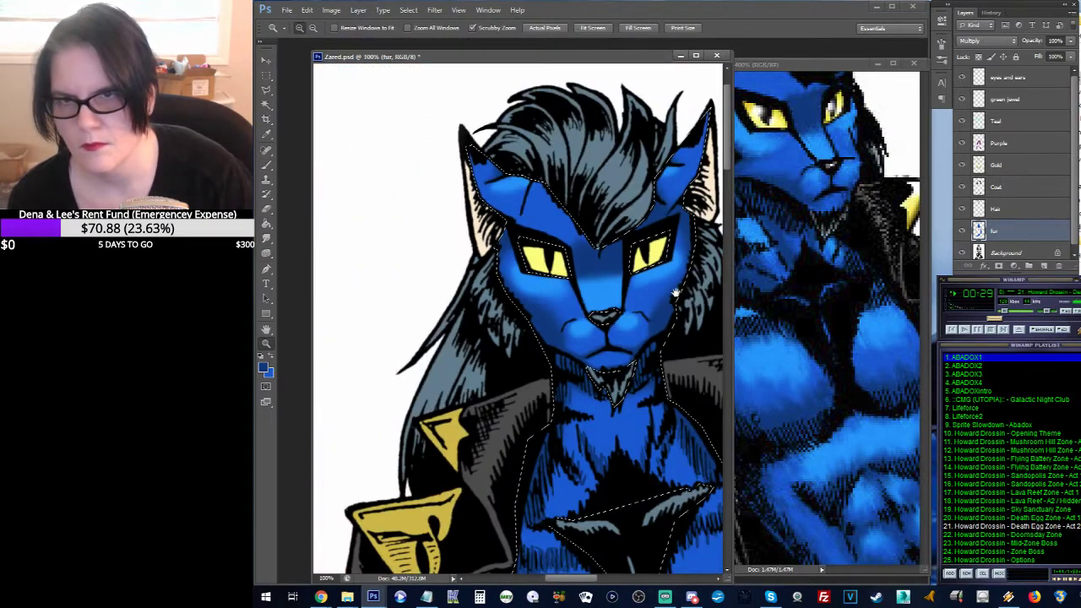
{"action": "left_click", "coordinate": [574, 258]}
{"action": "key", "text": "ctrl+shift+d"}
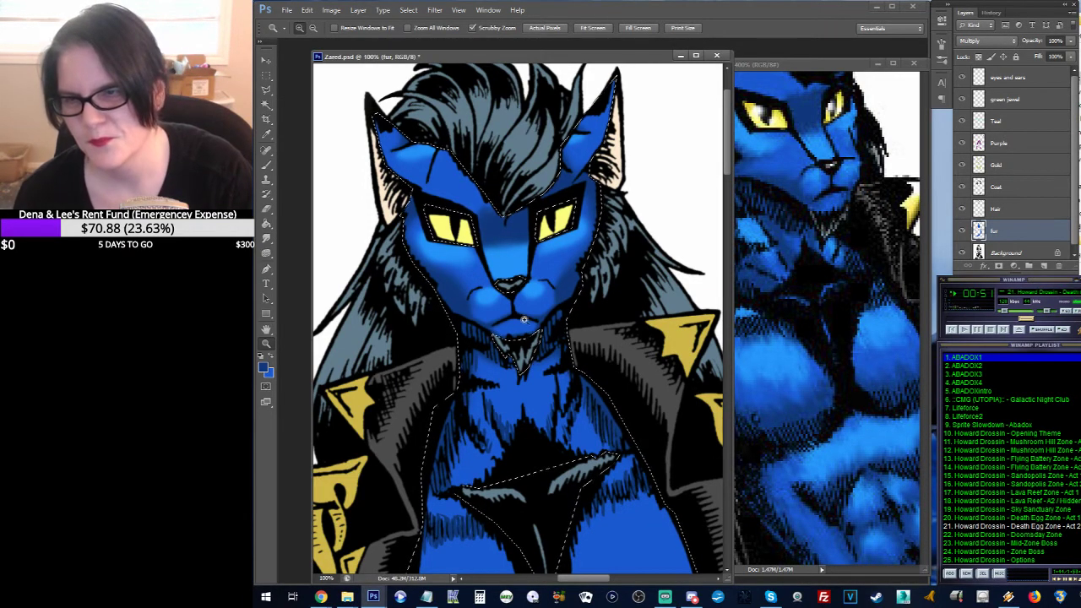
Step: Sample the light blue of the face highlights as the foreground colour for the chest fur
{"action": "scroll", "coordinate": [480, 373], "scroll_direction": "up", "scroll_amount": 1}
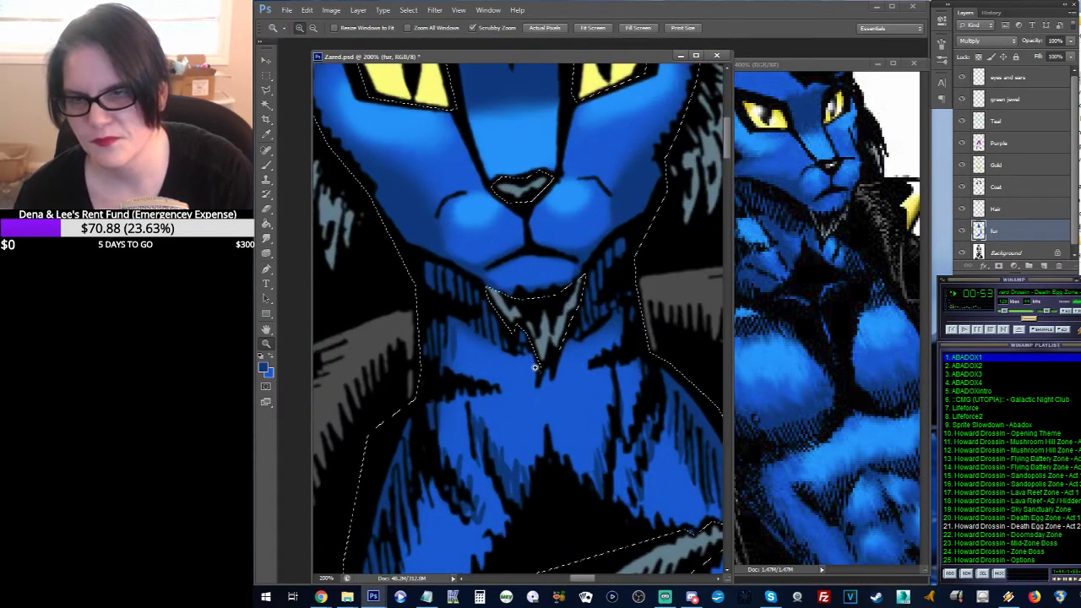
{"action": "left_click_drag", "start_coordinate": [522, 329], "coordinate": [599, 263]}
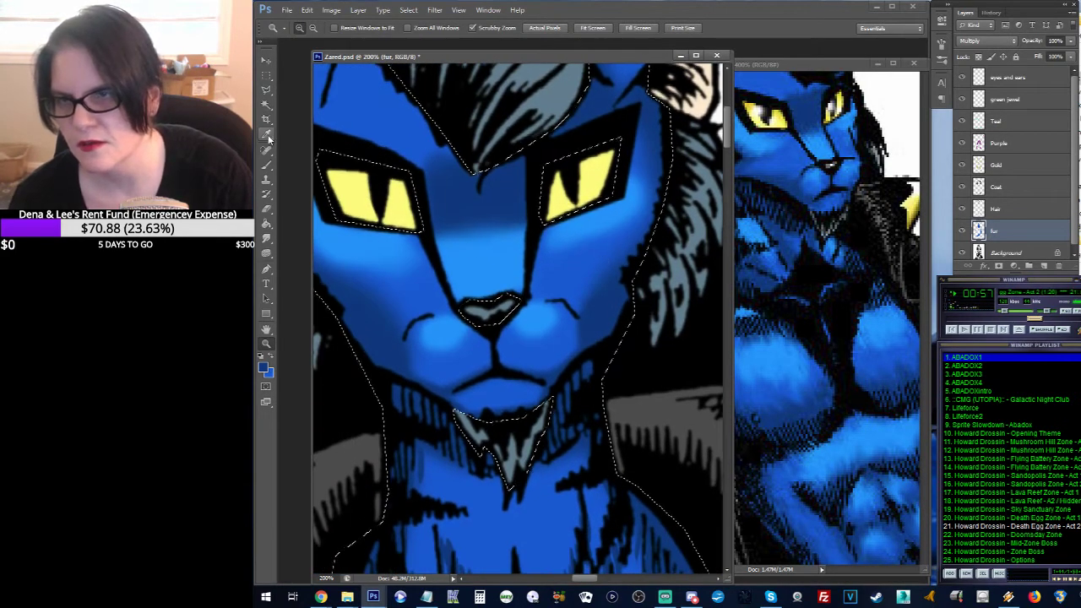
{"action": "key", "text": "i"}
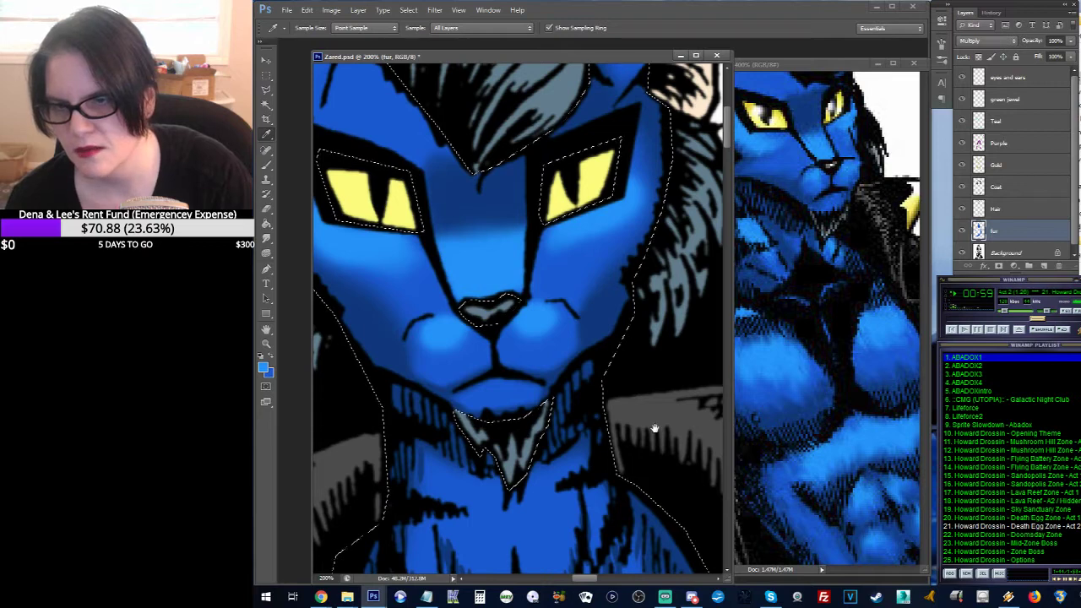
{"action": "left_click_drag", "start_coordinate": [651, 430], "coordinate": [667, 216]}
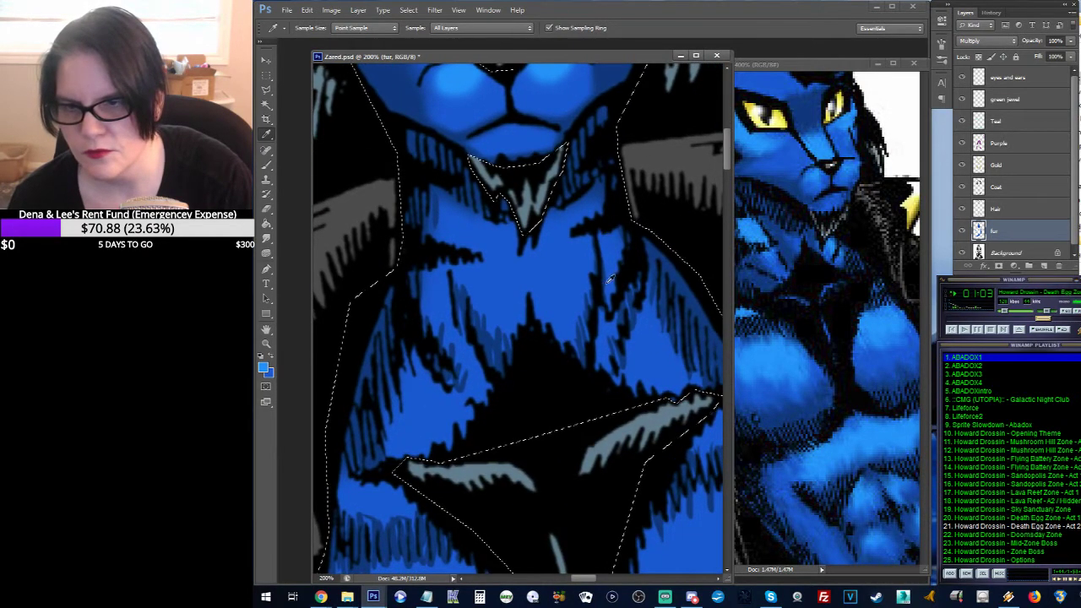
{"action": "key", "text": "ctrl+d"}
{"action": "left_click_drag", "start_coordinate": [593, 297], "coordinate": [583, 316]}
{"action": "key", "text": "ctrl+z"}
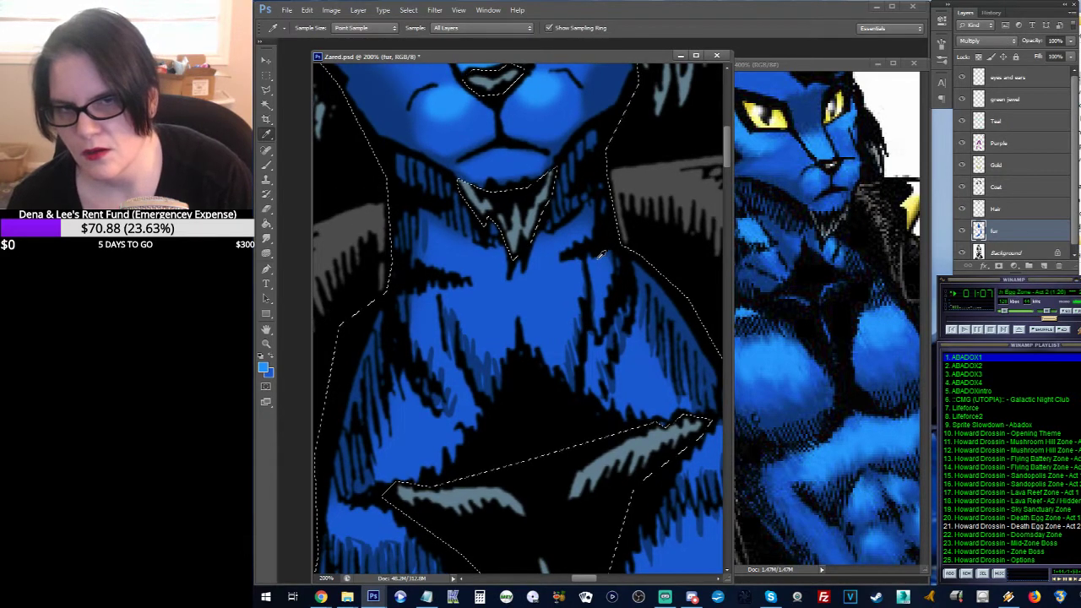
Step: Choose the hard round 12 px brush and paint thin light-blue fur strokes beside the black lines on both sides of the upper chest
{"action": "left_click", "coordinate": [266, 165]}
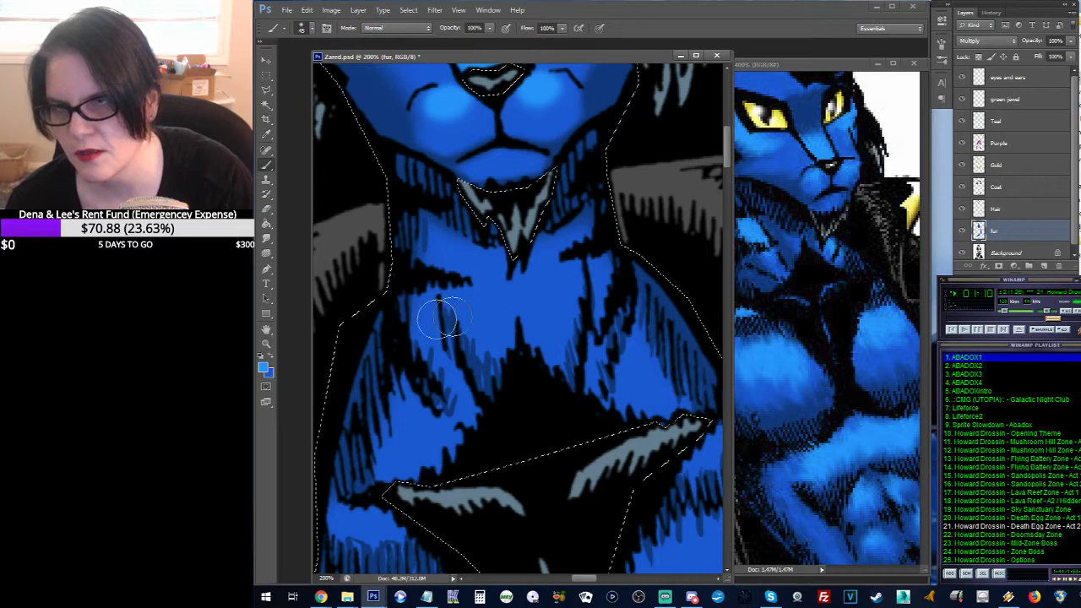
{"action": "left_click", "coordinate": [302, 28]}
{"action": "scroll", "coordinate": [381, 148], "scroll_direction": "up", "scroll_amount": 4}
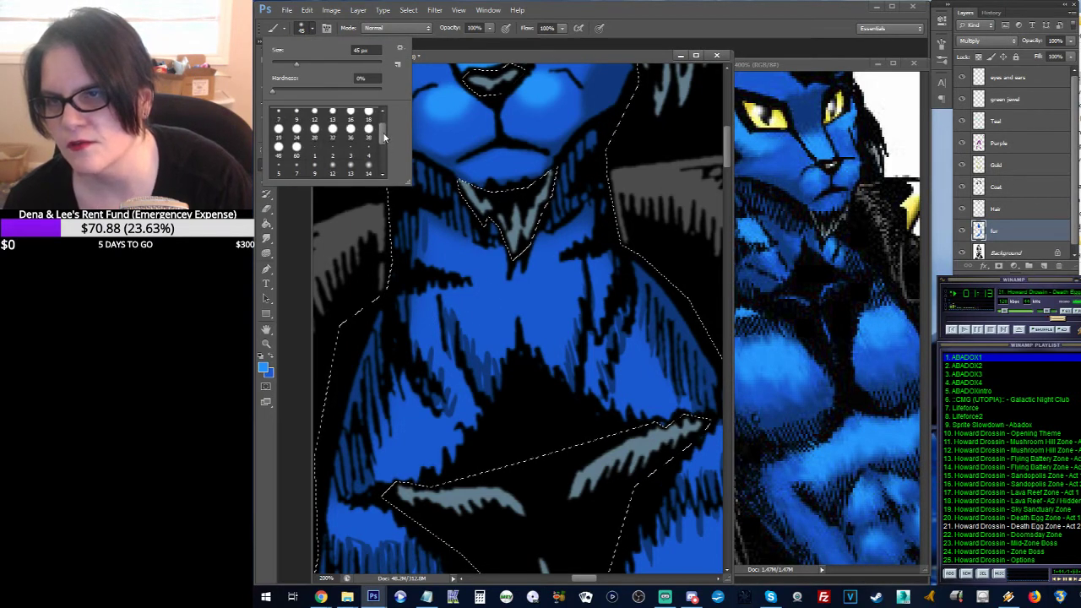
{"action": "left_click", "coordinate": [314, 129]}
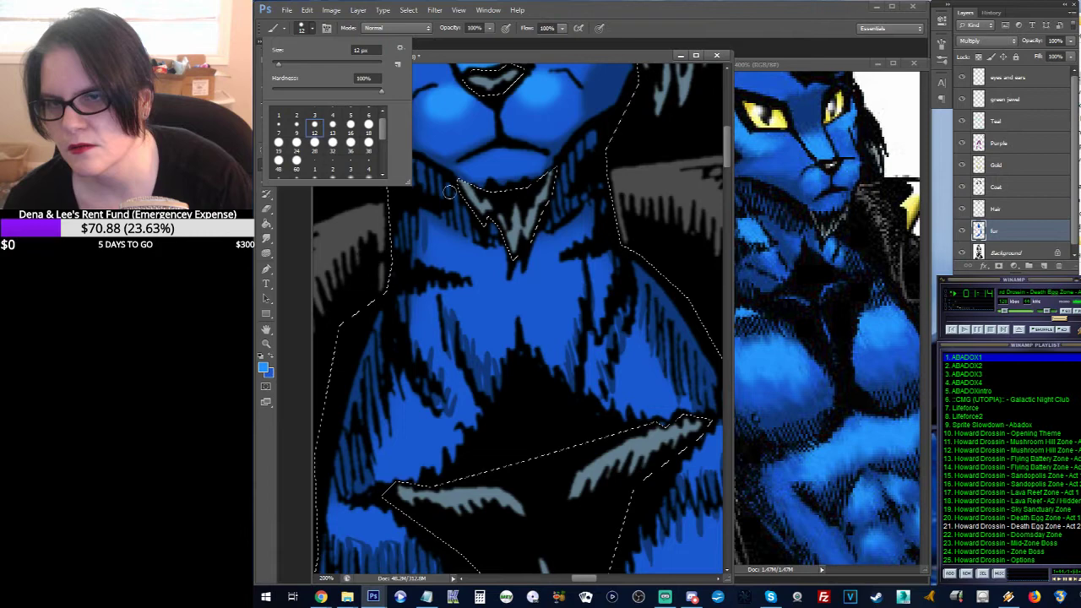
{"action": "left_click", "coordinate": [439, 244]}
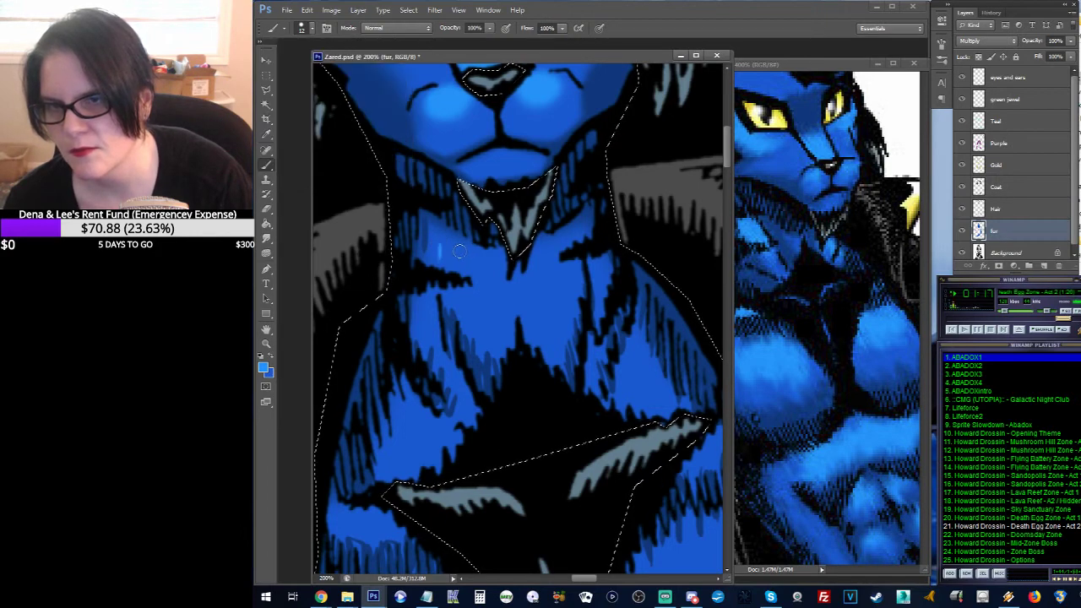
{"action": "left_click_drag", "start_coordinate": [527, 214], "coordinate": [471, 302]}
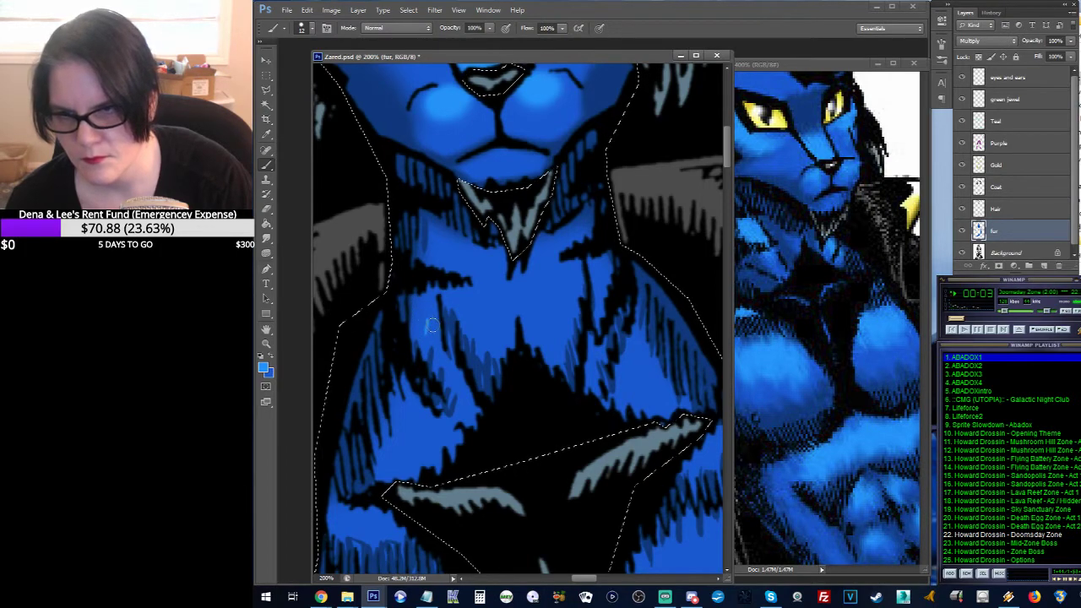
{"action": "mouse_move", "coordinate": [431, 326]}
{"action": "left_mouse_down"}
{"action": "mouse_move", "coordinate": [430, 357]}
{"action": "mouse_move", "coordinate": [435, 328]}
{"action": "left_mouse_up"}
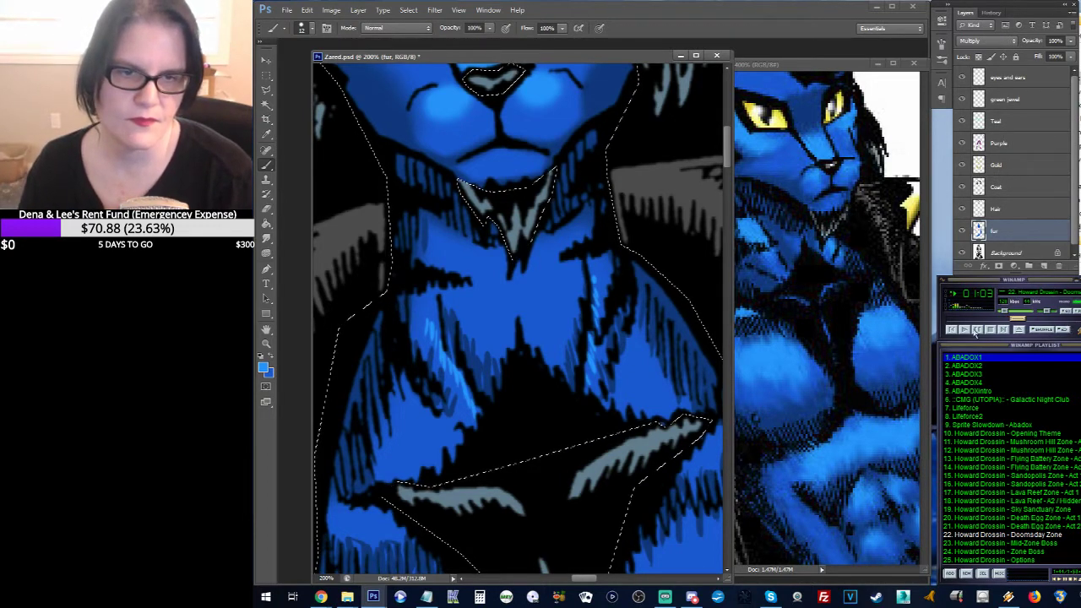
Step: Pause and resume the music in Winamp and return to the Zared.psd drawing
{"action": "key", "text": "ctrl+d"}
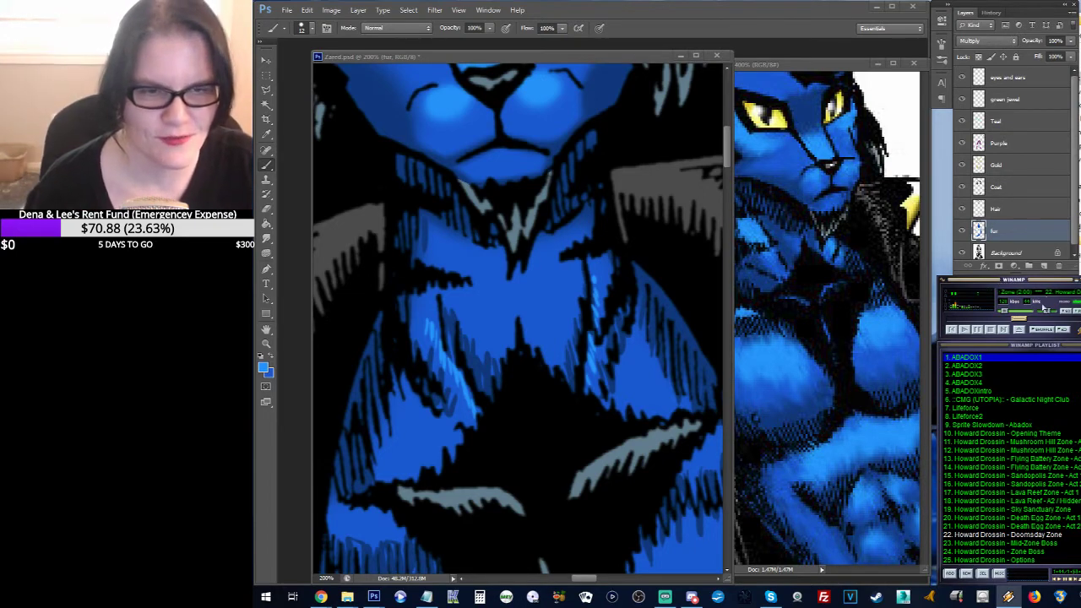
{"action": "left_click", "coordinate": [977, 330]}
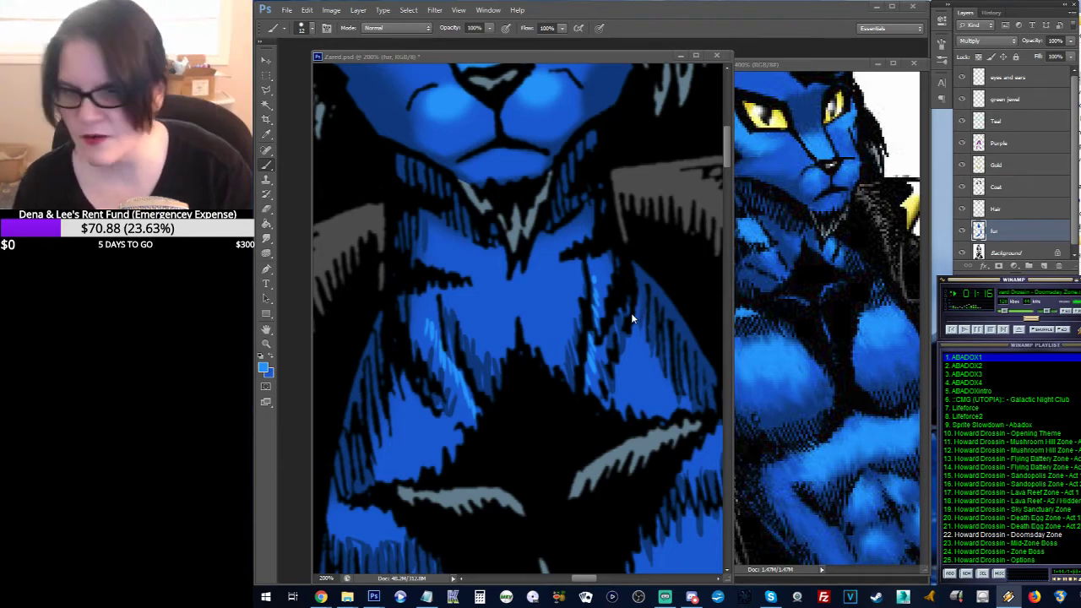
{"action": "left_click", "coordinate": [592, 51]}
Step: Paint short light-blue fur strokes on the narrow fur bands just above both pectorals, beside the ends of the grey-blue hair tufts
{"action": "key", "text": "ctrl+d"}
{"action": "left_click_drag", "start_coordinate": [618, 309], "coordinate": [616, 180]}
{"action": "key", "text": "ctrl+shift+d"}
{"action": "left_click_drag", "start_coordinate": [596, 237], "coordinate": [603, 227]}
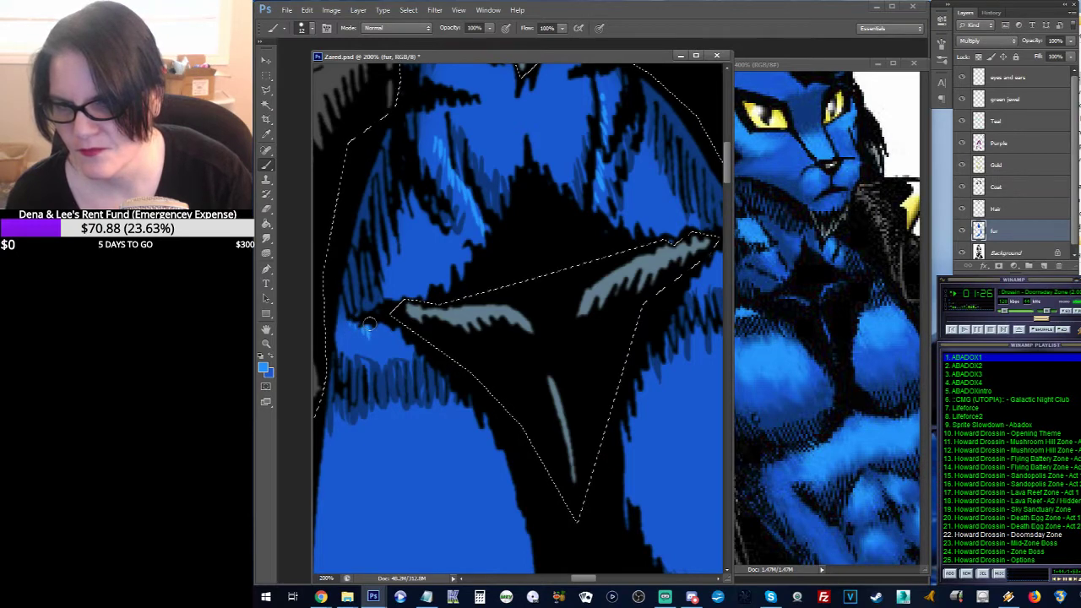
{"action": "left_click_drag", "start_coordinate": [359, 328], "coordinate": [390, 333]}
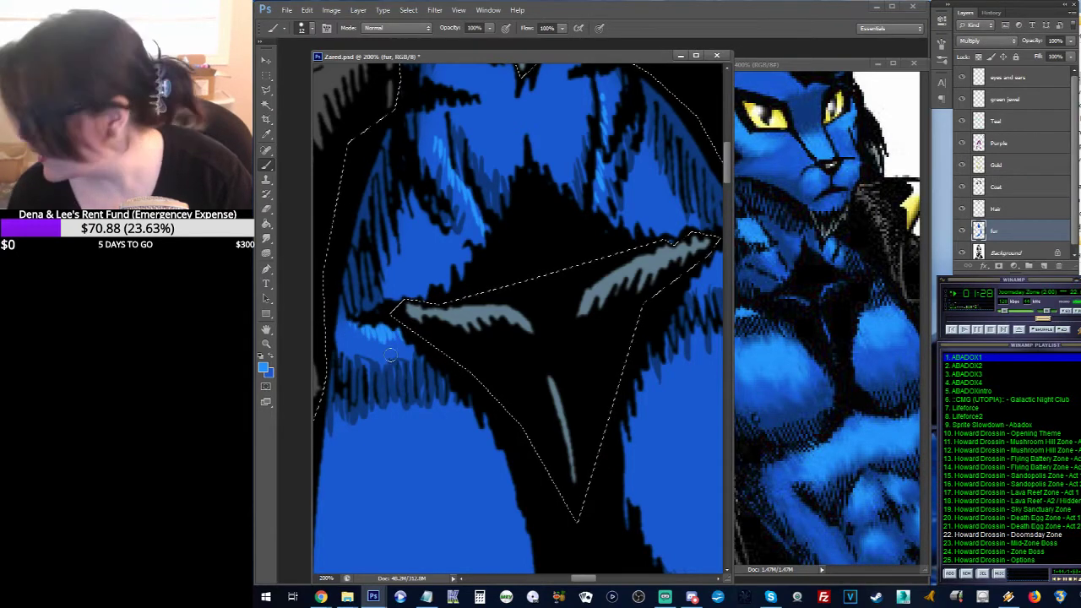
{"action": "left_click_drag", "start_coordinate": [564, 282], "coordinate": [490, 296]}
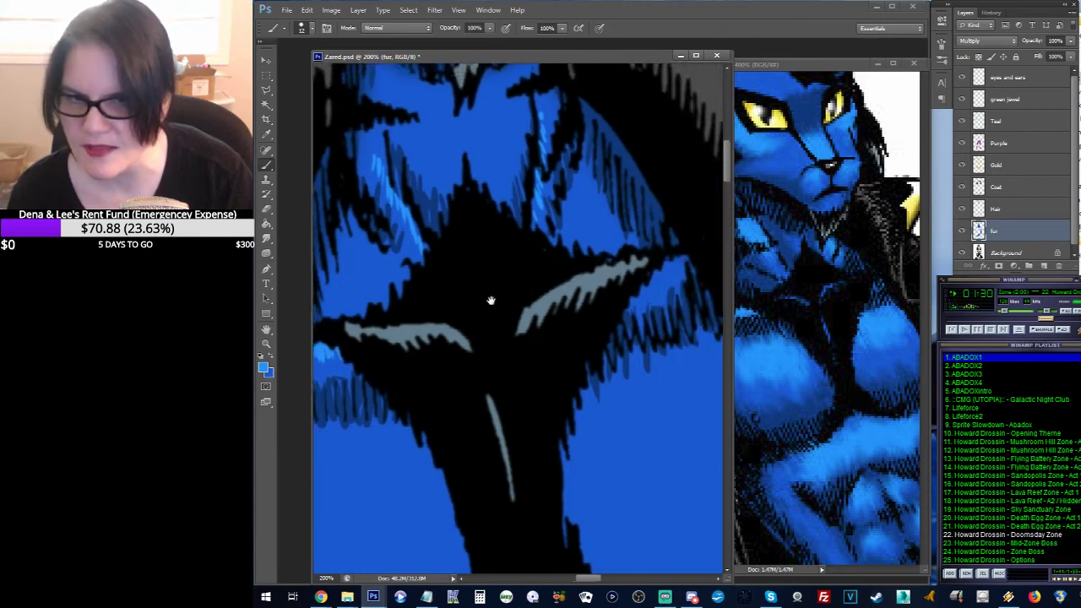
{"action": "mouse_move", "coordinate": [625, 266]}
{"action": "left_mouse_down"}
{"action": "mouse_move", "coordinate": [562, 282]}
{"action": "mouse_move", "coordinate": [581, 295]}
{"action": "mouse_move", "coordinate": [597, 287]}
{"action": "left_mouse_up"}
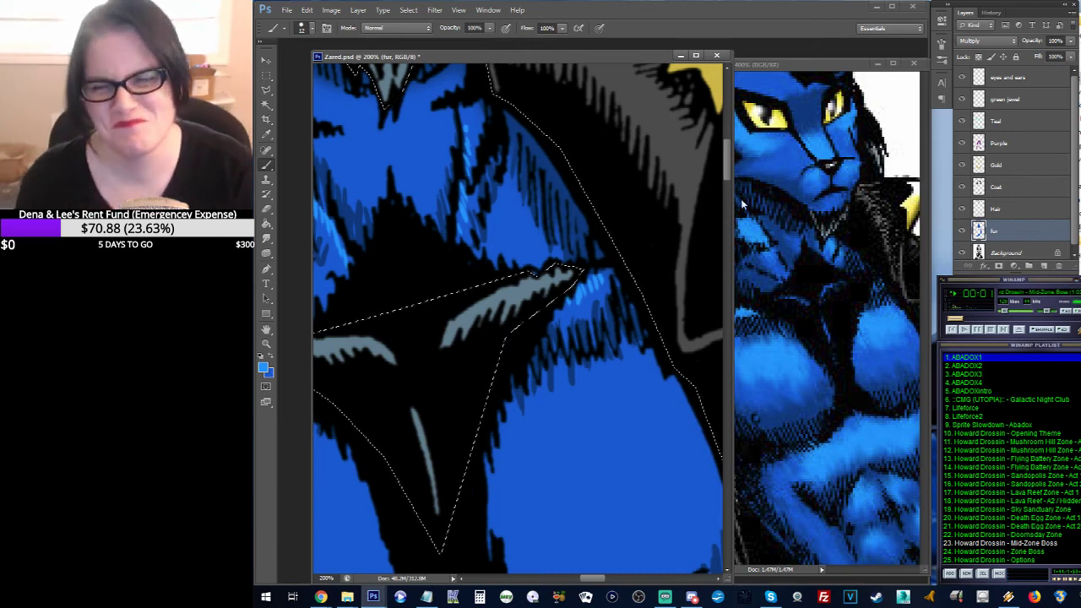
Step: Paint a row of vertical light-blue fur strokes across the upper part of the left-hand pectoral
{"action": "mouse_move", "coordinate": [534, 268]}
{"action": "left_mouse_down"}
{"action": "mouse_move", "coordinate": [639, 197]}
{"action": "mouse_move", "coordinate": [598, 233]}
{"action": "mouse_move", "coordinate": [554, 193]}
{"action": "mouse_move", "coordinate": [566, 169]}
{"action": "mouse_move", "coordinate": [591, 176]}
{"action": "left_mouse_up"}
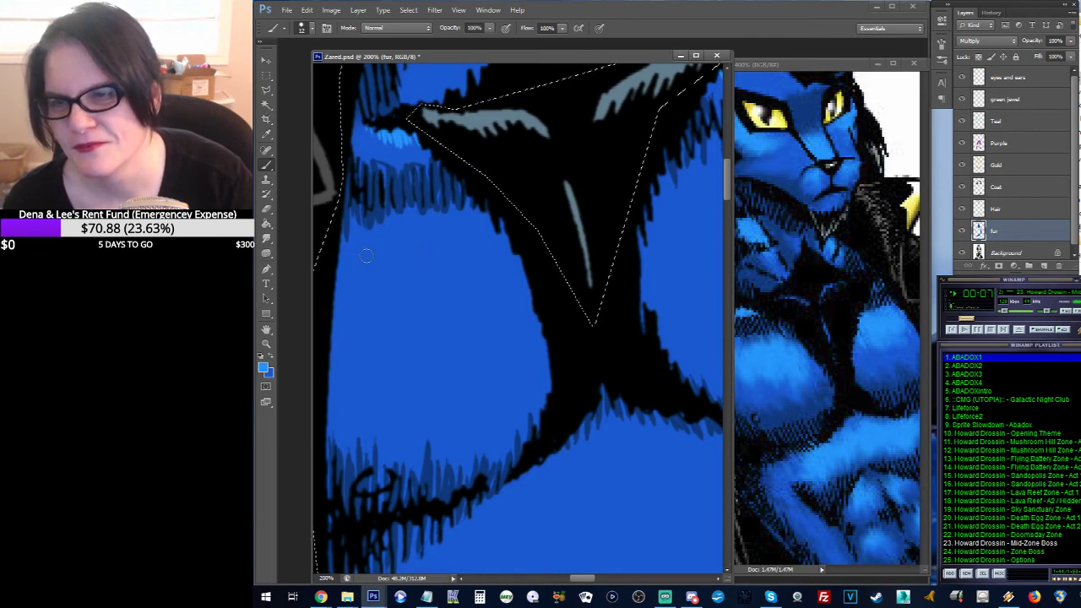
{"action": "mouse_move", "coordinate": [361, 248]}
{"action": "left_mouse_down"}
{"action": "mouse_move", "coordinate": [374, 279]}
{"action": "mouse_move", "coordinate": [410, 271]}
{"action": "mouse_move", "coordinate": [433, 280]}
{"action": "left_mouse_up"}
{"action": "left_click_drag", "start_coordinate": [441, 240], "coordinate": [449, 285]}
{"action": "left_click_drag", "start_coordinate": [478, 239], "coordinate": [484, 275]}
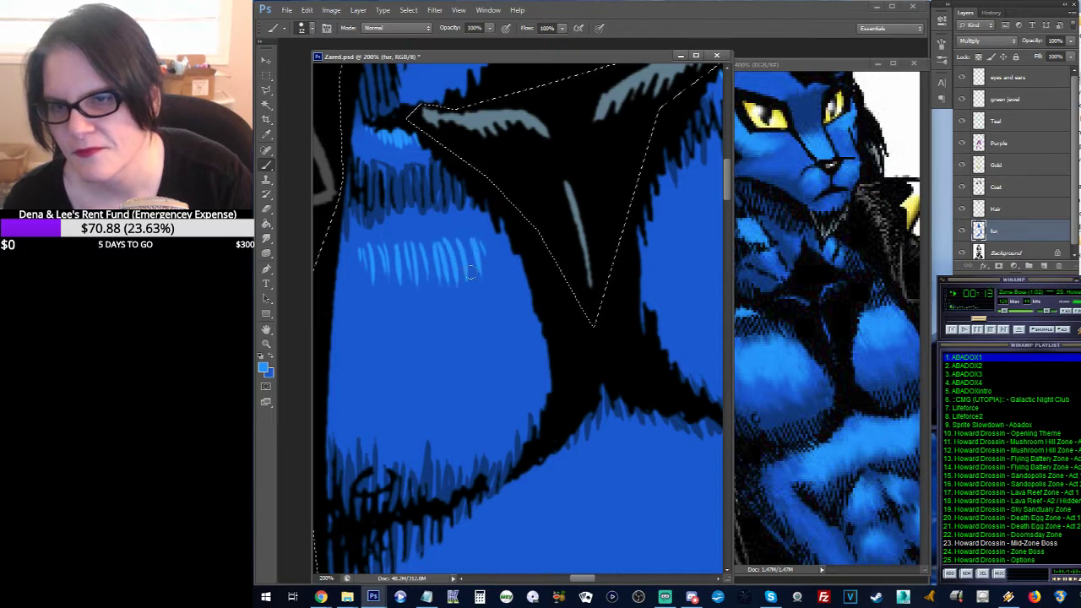
{"action": "left_click_drag", "start_coordinate": [395, 241], "coordinate": [387, 295]}
{"action": "left_click_drag", "start_coordinate": [389, 242], "coordinate": [357, 302]}
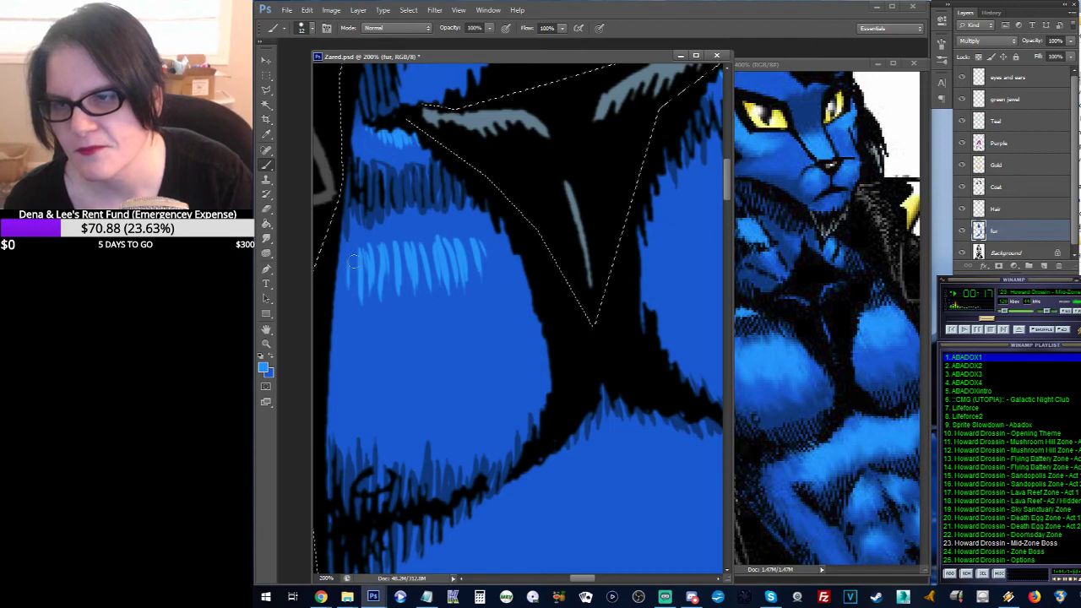
Step: Paint a matching slanted row of light-blue fur strokes across the upper part of the right-hand pectoral
{"action": "mouse_move", "coordinate": [687, 229]}
{"action": "left_mouse_down"}
{"action": "mouse_move", "coordinate": [453, 273]}
{"action": "mouse_move", "coordinate": [469, 264]}
{"action": "mouse_move", "coordinate": [471, 282]}
{"action": "mouse_move", "coordinate": [486, 234]}
{"action": "left_mouse_up"}
{"action": "left_click_drag", "start_coordinate": [488, 285], "coordinate": [512, 226]}
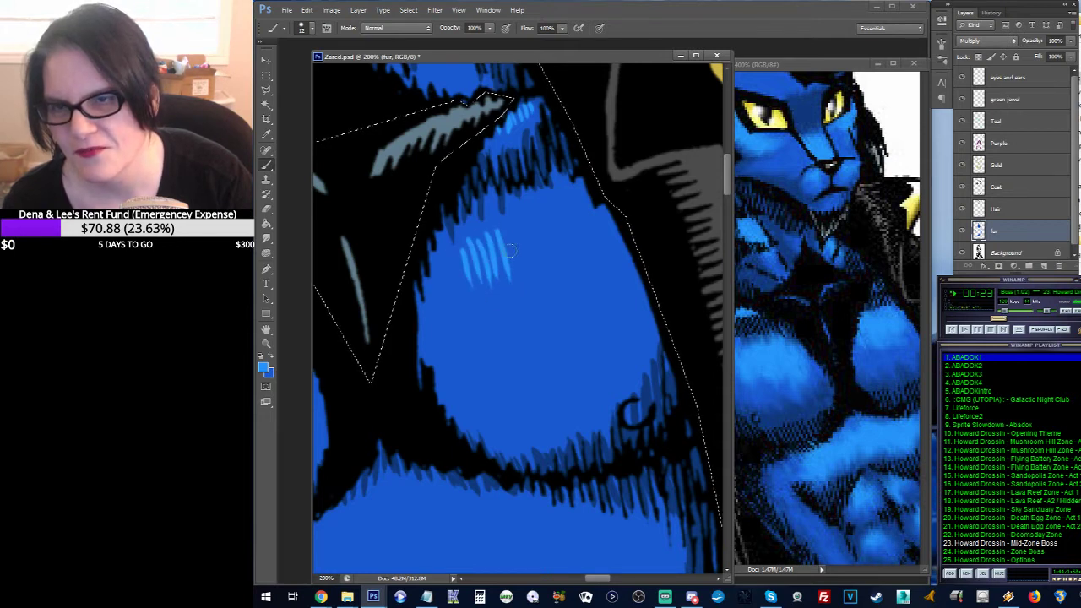
{"action": "mouse_move", "coordinate": [516, 269]}
{"action": "left_mouse_down"}
{"action": "mouse_move", "coordinate": [523, 221]}
{"action": "mouse_move", "coordinate": [540, 211]}
{"action": "left_mouse_up"}
{"action": "mouse_move", "coordinate": [542, 248]}
{"action": "left_mouse_down"}
{"action": "mouse_move", "coordinate": [552, 208]}
{"action": "mouse_move", "coordinate": [579, 209]}
{"action": "left_mouse_up"}
{"action": "left_click_drag", "start_coordinate": [587, 253], "coordinate": [613, 193]}
{"action": "left_click_drag", "start_coordinate": [456, 282], "coordinate": [463, 250]}
{"action": "left_click_drag", "start_coordinate": [451, 300], "coordinate": [458, 271]}
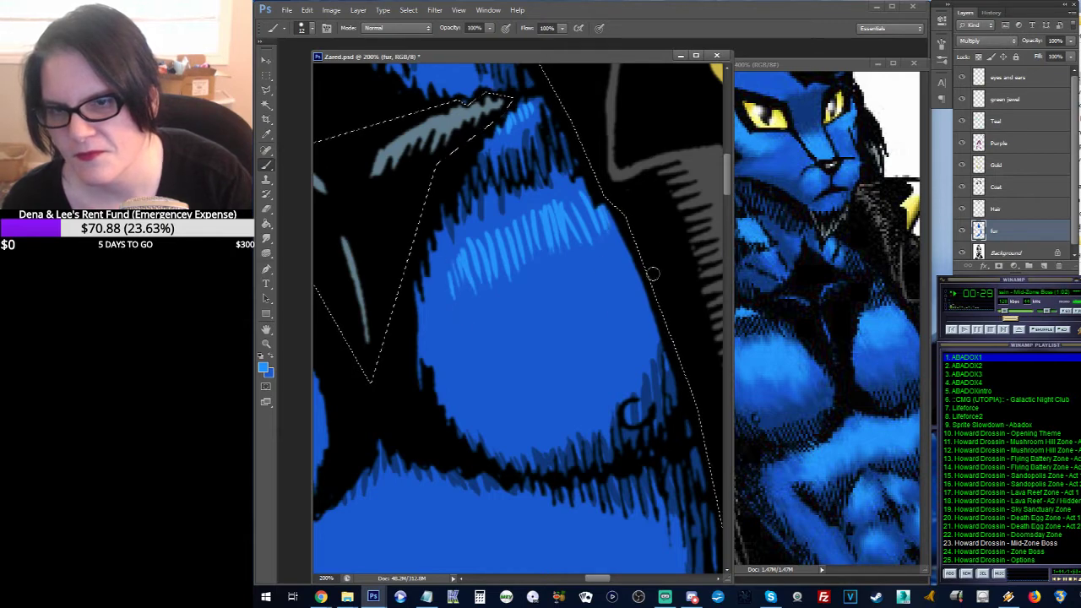
Step: Paint a rising row of light-blue fur strokes on the ribcage below the left-hand pectoral
{"action": "mouse_move", "coordinate": [583, 315]}
{"action": "left_mouse_down"}
{"action": "mouse_move", "coordinate": [574, 214]}
{"action": "mouse_move", "coordinate": [605, 166]}
{"action": "mouse_move", "coordinate": [651, 157]}
{"action": "mouse_move", "coordinate": [640, 157]}
{"action": "left_mouse_up"}
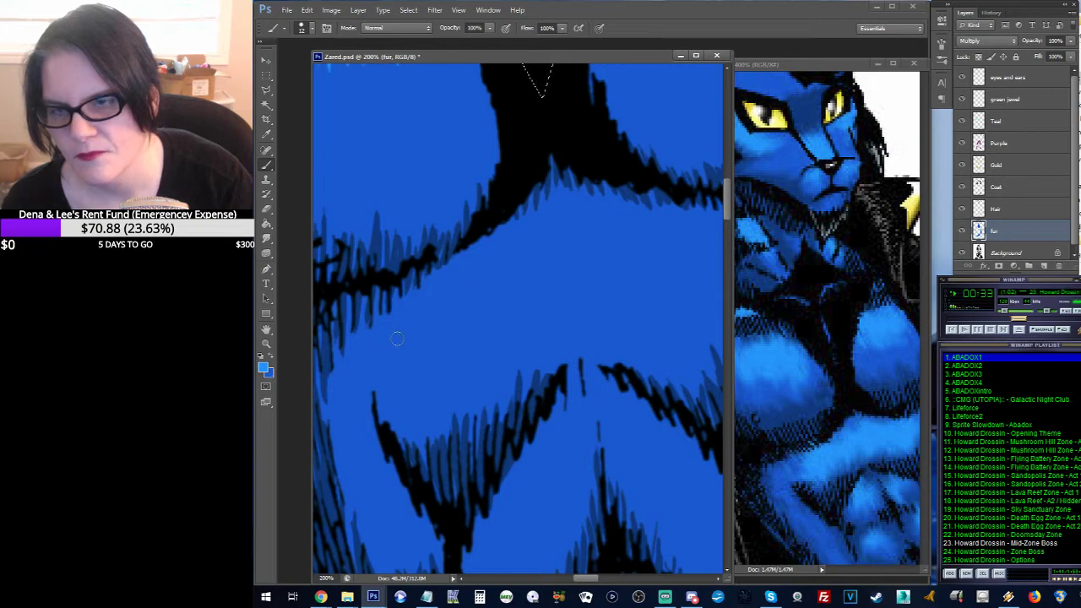
{"action": "left_click_drag", "start_coordinate": [395, 361], "coordinate": [392, 327]}
{"action": "mouse_move", "coordinate": [412, 366]}
{"action": "left_mouse_down"}
{"action": "mouse_move", "coordinate": [432, 303]}
{"action": "mouse_move", "coordinate": [465, 279]}
{"action": "left_mouse_up"}
{"action": "mouse_move", "coordinate": [471, 317]}
{"action": "left_mouse_down"}
{"action": "mouse_move", "coordinate": [476, 277]}
{"action": "mouse_move", "coordinate": [508, 247]}
{"action": "left_mouse_up"}
{"action": "left_click_drag", "start_coordinate": [515, 288], "coordinate": [519, 248]}
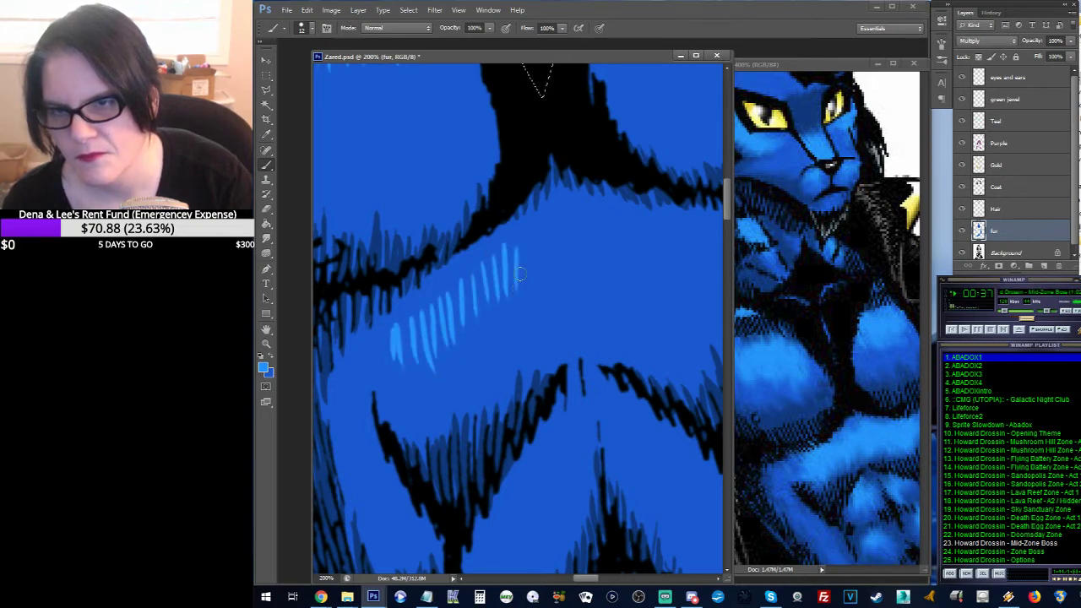
Step: Paint a row of light-blue fur strokes across the ribcage below the right-hand pectoral
{"action": "left_click_drag", "start_coordinate": [667, 226], "coordinate": [518, 240]}
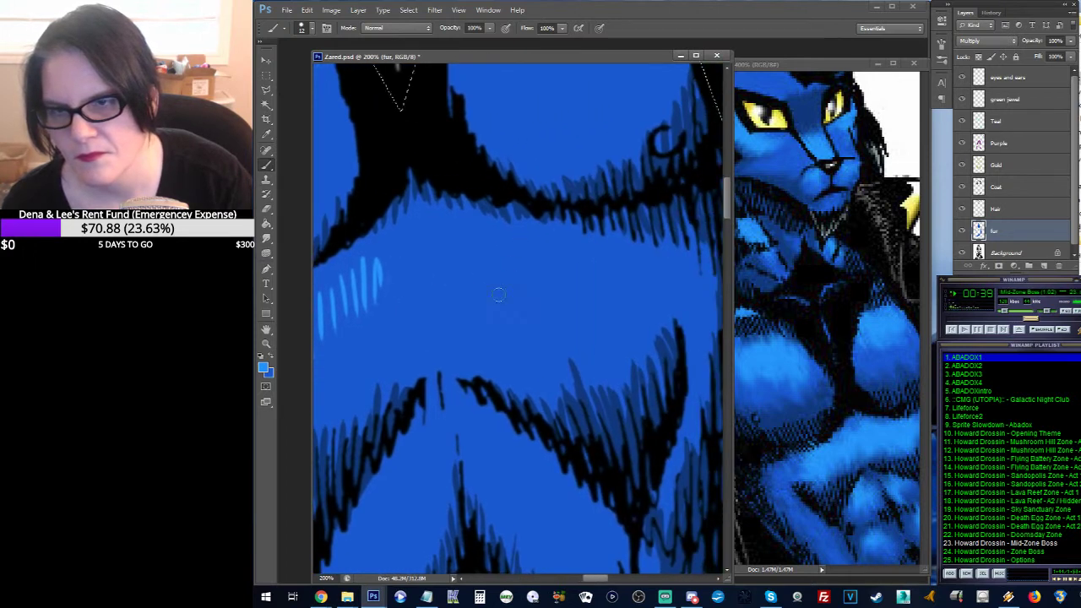
{"action": "left_click_drag", "start_coordinate": [488, 309], "coordinate": [493, 269]}
{"action": "mouse_move", "coordinate": [501, 311]}
{"action": "left_mouse_down"}
{"action": "mouse_move", "coordinate": [494, 271]}
{"action": "mouse_move", "coordinate": [518, 263]}
{"action": "left_mouse_up"}
{"action": "mouse_move", "coordinate": [527, 311]}
{"action": "left_mouse_down"}
{"action": "mouse_move", "coordinate": [532, 261]}
{"action": "mouse_move", "coordinate": [547, 265]}
{"action": "left_mouse_up"}
{"action": "mouse_move", "coordinate": [555, 309]}
{"action": "left_mouse_down"}
{"action": "mouse_move", "coordinate": [561, 268]}
{"action": "mouse_move", "coordinate": [573, 265]}
{"action": "left_mouse_up"}
{"action": "mouse_move", "coordinate": [582, 302]}
{"action": "left_mouse_down"}
{"action": "mouse_move", "coordinate": [584, 267]}
{"action": "mouse_move", "coordinate": [596, 263]}
{"action": "left_mouse_up"}
{"action": "left_click_drag", "start_coordinate": [602, 307], "coordinate": [612, 261]}
{"action": "mouse_move", "coordinate": [618, 305]}
{"action": "left_mouse_down"}
{"action": "mouse_move", "coordinate": [621, 260]}
{"action": "mouse_move", "coordinate": [626, 269]}
{"action": "left_mouse_up"}
{"action": "mouse_move", "coordinate": [638, 299]}
{"action": "left_mouse_down"}
{"action": "mouse_move", "coordinate": [641, 265]}
{"action": "mouse_move", "coordinate": [651, 267]}
{"action": "left_mouse_up"}
{"action": "left_click_drag", "start_coordinate": [662, 304], "coordinate": [667, 274]}
Step: Paint light-blue fur strokes under the ribcage arch on both sides of the uppermost abdominal centre line
{"action": "mouse_move", "coordinate": [612, 345]}
{"action": "left_mouse_down"}
{"action": "mouse_move", "coordinate": [622, 172]}
{"action": "mouse_move", "coordinate": [659, 152]}
{"action": "mouse_move", "coordinate": [516, 260]}
{"action": "mouse_move", "coordinate": [519, 282]}
{"action": "mouse_move", "coordinate": [541, 238]}
{"action": "left_mouse_up"}
{"action": "mouse_move", "coordinate": [544, 267]}
{"action": "left_mouse_down"}
{"action": "mouse_move", "coordinate": [577, 221]}
{"action": "mouse_move", "coordinate": [569, 194]}
{"action": "mouse_move", "coordinate": [530, 224]}
{"action": "mouse_move", "coordinate": [520, 264]}
{"action": "mouse_move", "coordinate": [554, 235]}
{"action": "left_mouse_up"}
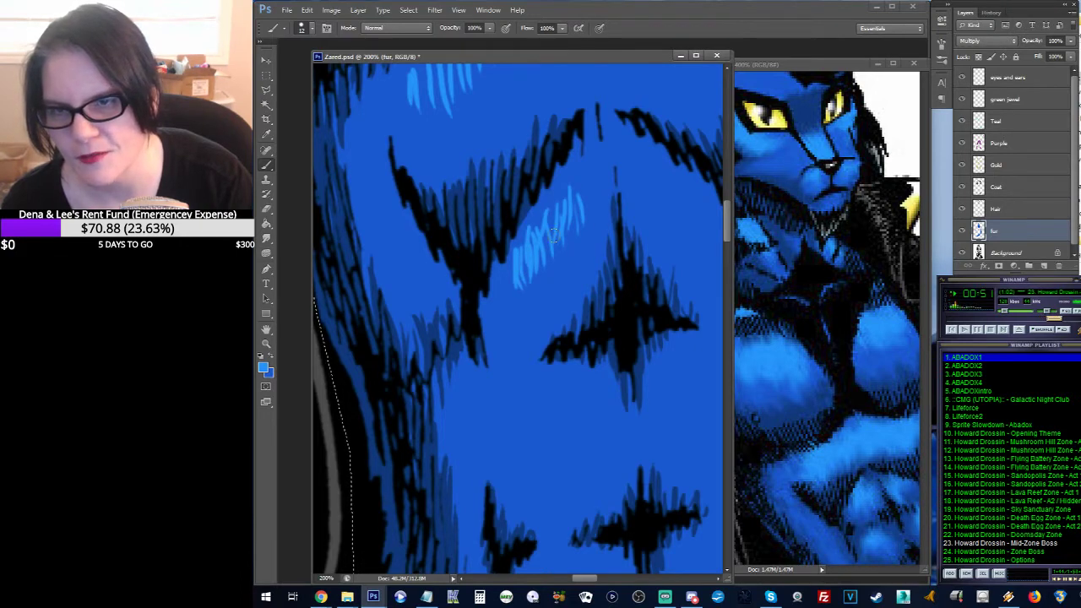
{"action": "mouse_move", "coordinate": [661, 202]}
{"action": "left_mouse_down"}
{"action": "mouse_move", "coordinate": [646, 251]}
{"action": "mouse_move", "coordinate": [579, 270]}
{"action": "mouse_move", "coordinate": [504, 263]}
{"action": "mouse_move", "coordinate": [471, 233]}
{"action": "mouse_move", "coordinate": [484, 227]}
{"action": "left_mouse_up"}
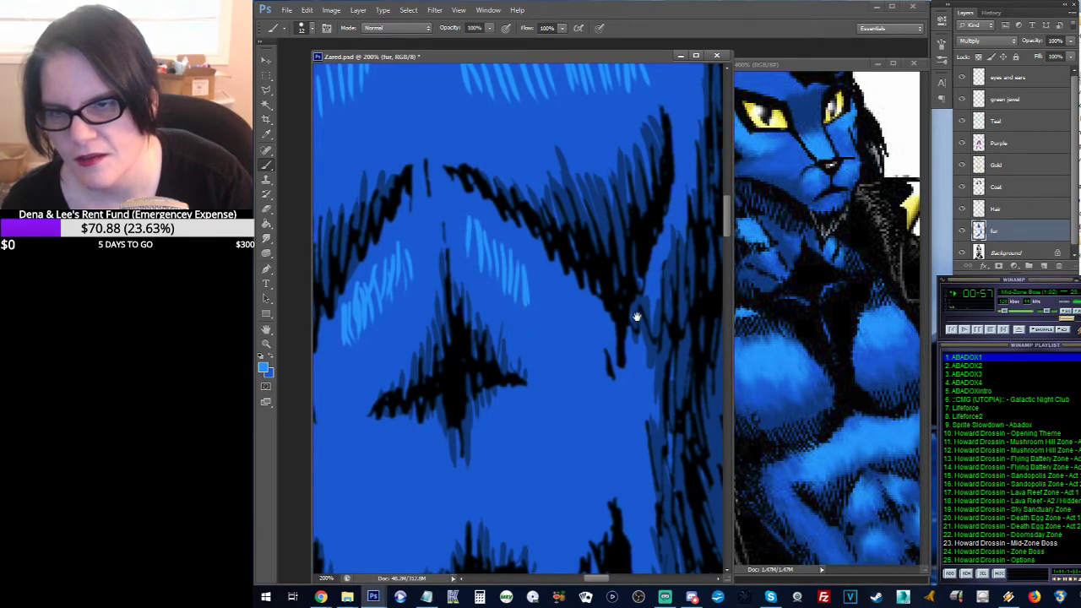
Step: Paint a dense patch of light-blue fur strokes on the left-hand middle abdominal muscle
{"action": "left_click_drag", "start_coordinate": [637, 317], "coordinate": [522, 254]}
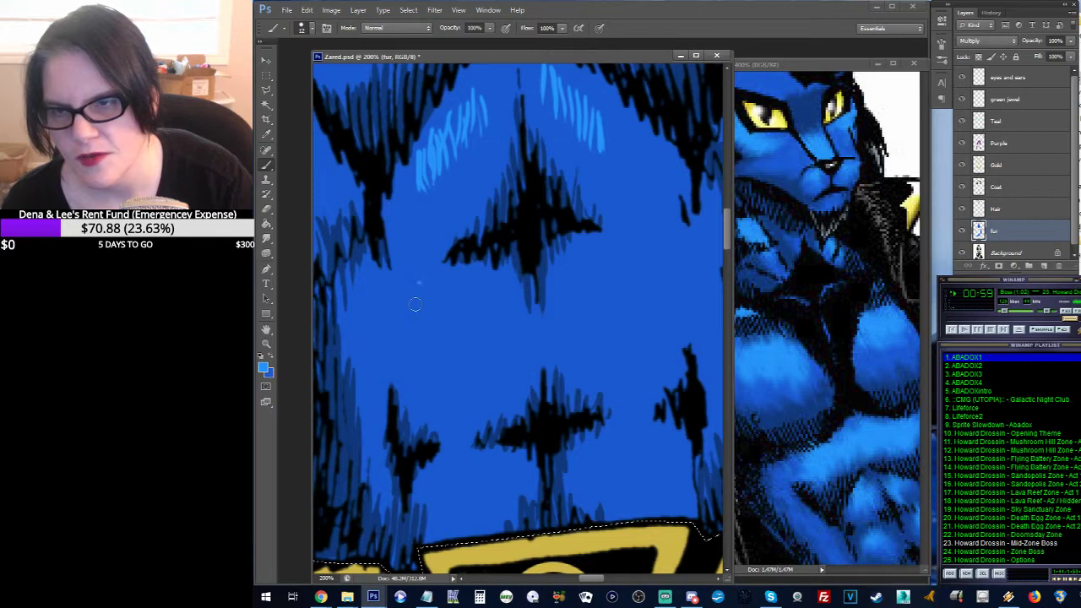
{"action": "mouse_move", "coordinate": [423, 283]}
{"action": "left_mouse_down"}
{"action": "mouse_move", "coordinate": [415, 325]}
{"action": "mouse_move", "coordinate": [436, 329]}
{"action": "left_mouse_up"}
{"action": "mouse_move", "coordinate": [461, 279]}
{"action": "left_mouse_down"}
{"action": "mouse_move", "coordinate": [452, 334]}
{"action": "mouse_move", "coordinate": [479, 328]}
{"action": "left_mouse_up"}
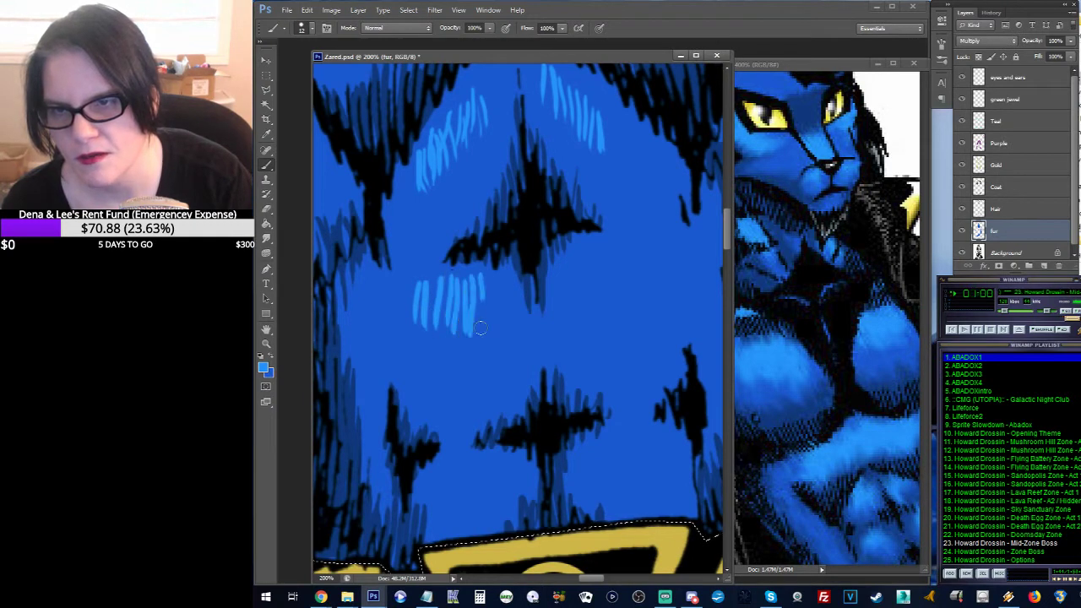
{"action": "mouse_move", "coordinate": [493, 275]}
{"action": "left_mouse_down"}
{"action": "mouse_move", "coordinate": [488, 329]}
{"action": "mouse_move", "coordinate": [498, 331]}
{"action": "left_mouse_up"}
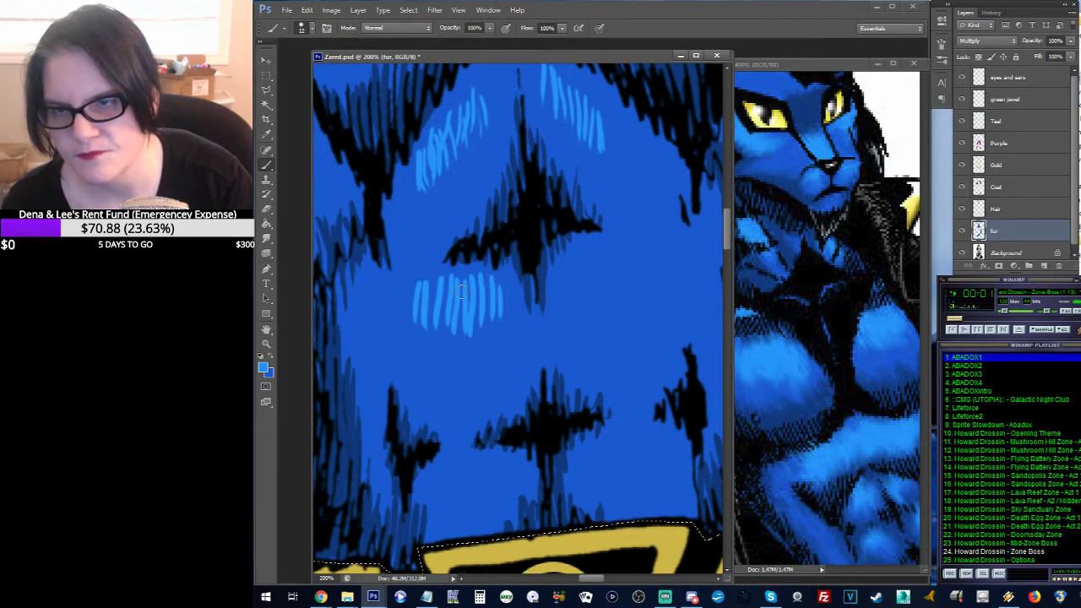
{"action": "left_click_drag", "start_coordinate": [446, 282], "coordinate": [436, 333]}
{"action": "left_click_drag", "start_coordinate": [434, 290], "coordinate": [427, 333]}
Step: Paint a matching patch of light-blue fur strokes on the right-hand middle abdominal muscle
{"action": "left_click_drag", "start_coordinate": [560, 258], "coordinate": [562, 304]}
{"action": "left_click_drag", "start_coordinate": [583, 246], "coordinate": [582, 302]}
{"action": "mouse_move", "coordinate": [600, 253]}
{"action": "left_mouse_down"}
{"action": "mouse_move", "coordinate": [591, 305]}
{"action": "mouse_move", "coordinate": [603, 297]}
{"action": "left_mouse_up"}
{"action": "mouse_move", "coordinate": [624, 252]}
{"action": "left_mouse_down"}
{"action": "mouse_move", "coordinate": [616, 303]}
{"action": "mouse_move", "coordinate": [631, 309]}
{"action": "left_mouse_up"}
{"action": "left_click_drag", "start_coordinate": [591, 267], "coordinate": [587, 321]}
{"action": "mouse_move", "coordinate": [582, 256]}
{"action": "left_mouse_down"}
{"action": "mouse_move", "coordinate": [579, 313]}
{"action": "mouse_move", "coordinate": [563, 314]}
{"action": "left_mouse_up"}
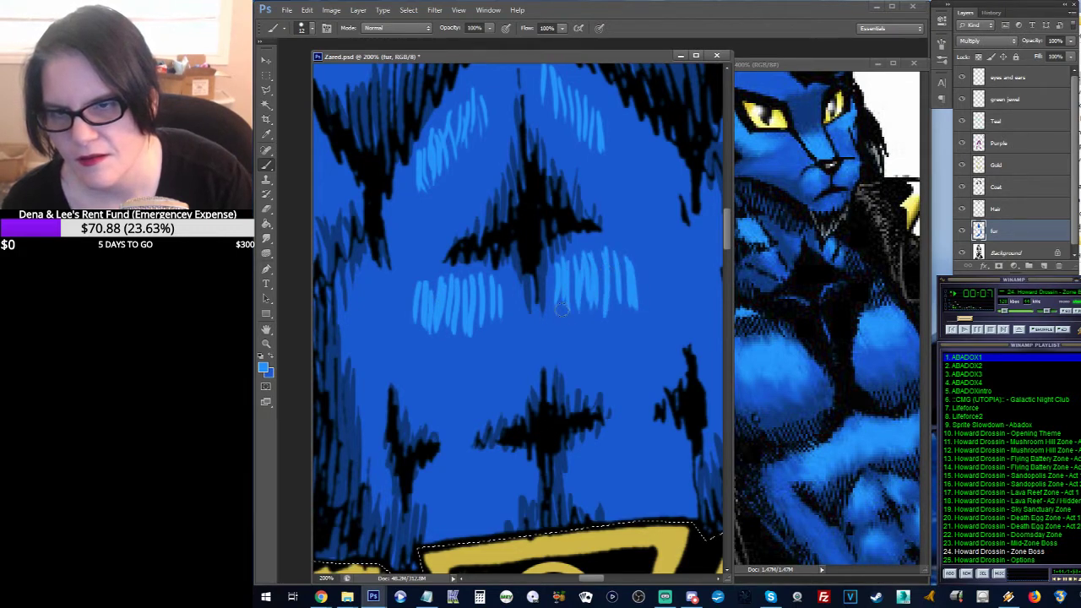
Step: Paint a row of short light-blue fur strokes on the left-hand lower abdomen just above the gold belt
{"action": "left_click_drag", "start_coordinate": [666, 318], "coordinate": [647, 186]}
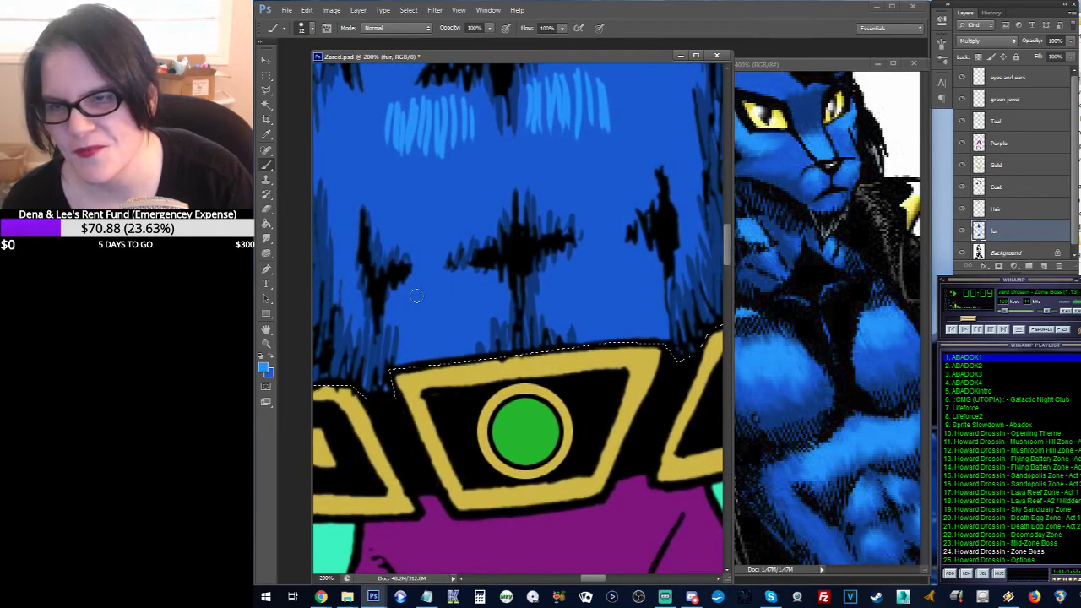
{"action": "left_click_drag", "start_coordinate": [414, 292], "coordinate": [420, 324]}
{"action": "mouse_move", "coordinate": [433, 287]}
{"action": "left_mouse_down"}
{"action": "mouse_move", "coordinate": [428, 324]}
{"action": "mouse_move", "coordinate": [438, 322]}
{"action": "left_mouse_up"}
{"action": "mouse_move", "coordinate": [451, 287]}
{"action": "left_mouse_down"}
{"action": "mouse_move", "coordinate": [447, 319]}
{"action": "mouse_move", "coordinate": [456, 312]}
{"action": "left_mouse_up"}
{"action": "left_click_drag", "start_coordinate": [468, 284], "coordinate": [470, 315]}
{"action": "mouse_move", "coordinate": [484, 277]}
{"action": "left_mouse_down"}
{"action": "mouse_move", "coordinate": [479, 324]}
{"action": "mouse_move", "coordinate": [499, 309]}
{"action": "left_mouse_up"}
Step: Paint a row of short light-blue fur strokes on the right-hand lower abdomen above the belt
{"action": "mouse_move", "coordinate": [546, 282]}
{"action": "left_mouse_down"}
{"action": "mouse_move", "coordinate": [540, 302]}
{"action": "mouse_move", "coordinate": [550, 305]}
{"action": "left_mouse_up"}
{"action": "left_click_drag", "start_coordinate": [565, 265], "coordinate": [553, 309]}
{"action": "mouse_move", "coordinate": [568, 267]}
{"action": "left_mouse_down"}
{"action": "mouse_move", "coordinate": [559, 306]}
{"action": "mouse_move", "coordinate": [573, 309]}
{"action": "left_mouse_up"}
{"action": "left_click_drag", "start_coordinate": [594, 273], "coordinate": [586, 302]}
{"action": "left_click_drag", "start_coordinate": [603, 253], "coordinate": [598, 299]}
{"action": "left_click_drag", "start_coordinate": [623, 248], "coordinate": [615, 295]}
{"action": "mouse_move", "coordinate": [635, 252]}
{"action": "left_mouse_down"}
{"action": "mouse_move", "coordinate": [627, 296]}
{"action": "mouse_move", "coordinate": [640, 294]}
{"action": "left_mouse_up"}
{"action": "left_click_drag", "start_coordinate": [660, 270], "coordinate": [653, 295]}
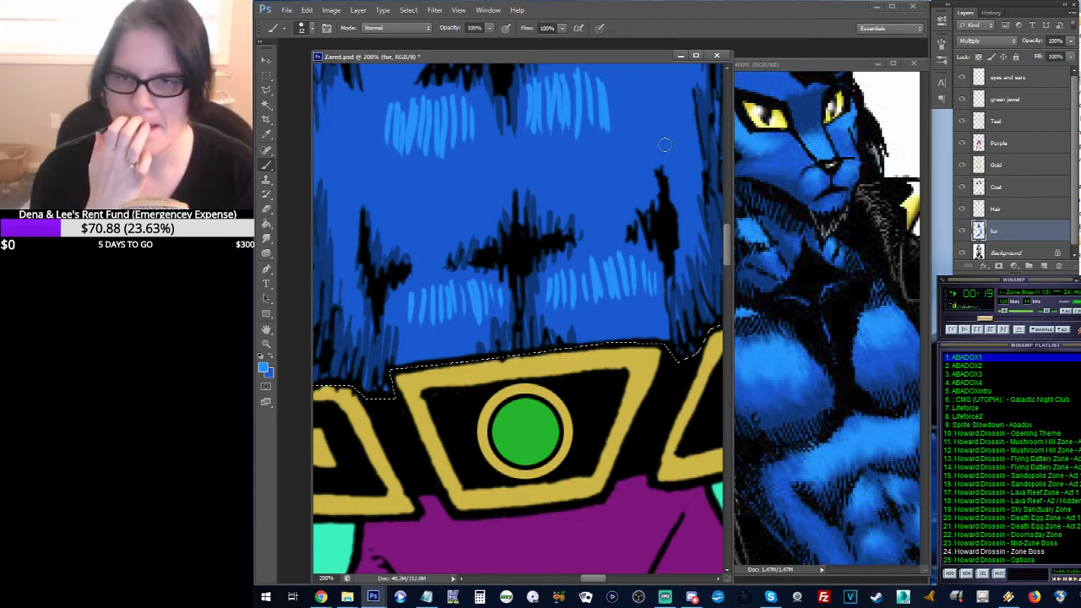
{"action": "mouse_move", "coordinate": [597, 157]}
{"action": "left_mouse_down"}
{"action": "mouse_move", "coordinate": [646, 202]}
{"action": "mouse_move", "coordinate": [646, 354]}
{"action": "mouse_move", "coordinate": [636, 293]}
{"action": "mouse_move", "coordinate": [644, 385]}
{"action": "left_mouse_up"}
{"action": "left_click_drag", "start_coordinate": [571, 267], "coordinate": [617, 352]}
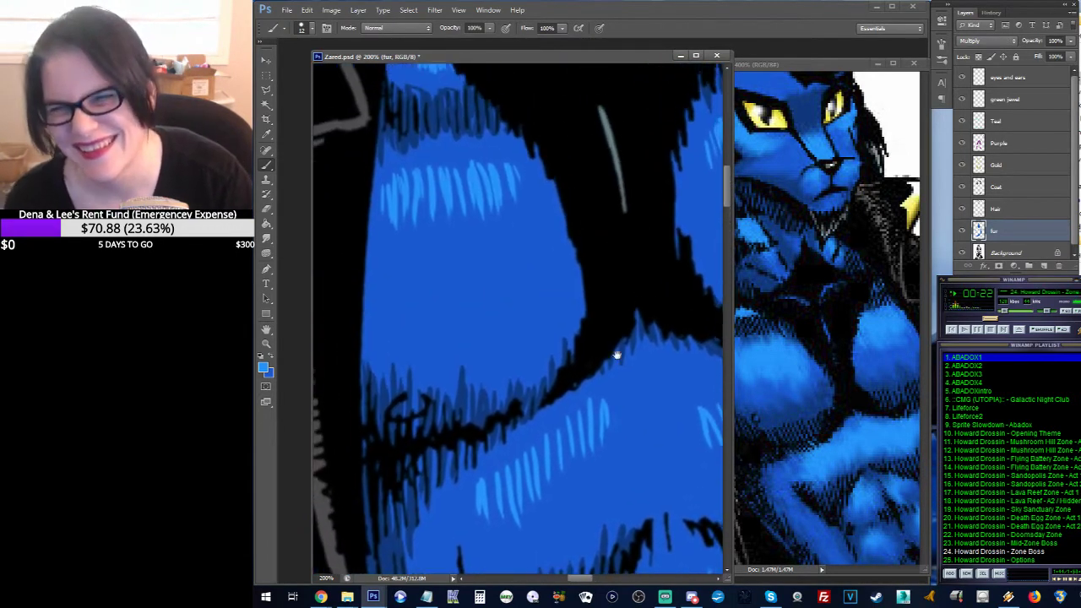
{"action": "left_click_drag", "start_coordinate": [565, 293], "coordinate": [568, 357]}
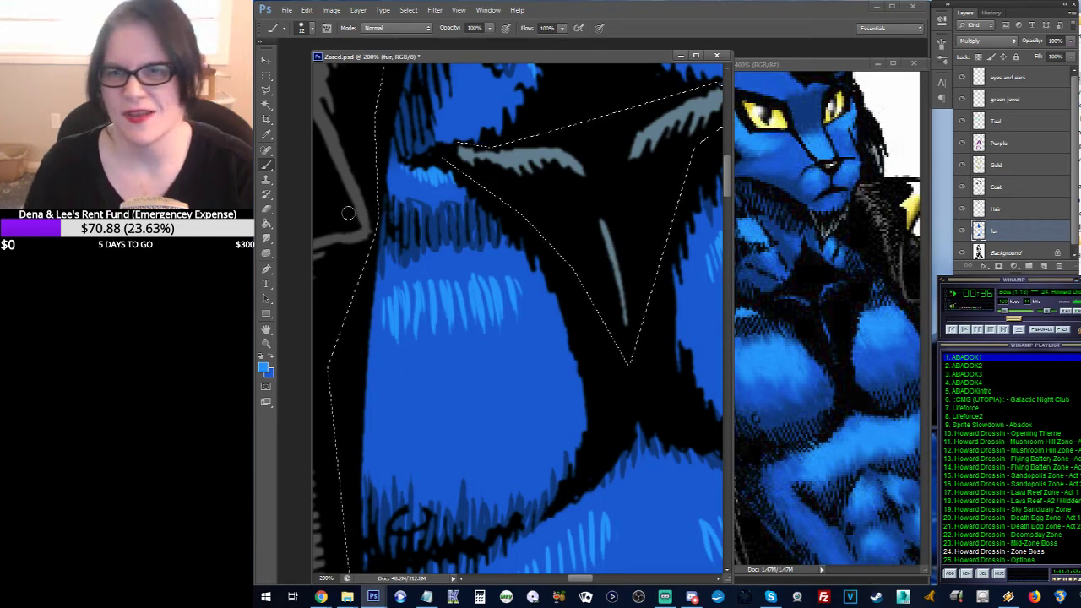
Step: Set up the Smudge tool with the 60 px soft round brush at 0% hardness for blending the neck and chest fur
{"action": "mouse_move", "coordinate": [456, 182]}
{"action": "left_mouse_down"}
{"action": "mouse_move", "coordinate": [471, 241]}
{"action": "mouse_move", "coordinate": [465, 386]}
{"action": "mouse_move", "coordinate": [531, 318]}
{"action": "mouse_move", "coordinate": [531, 348]}
{"action": "left_mouse_up"}
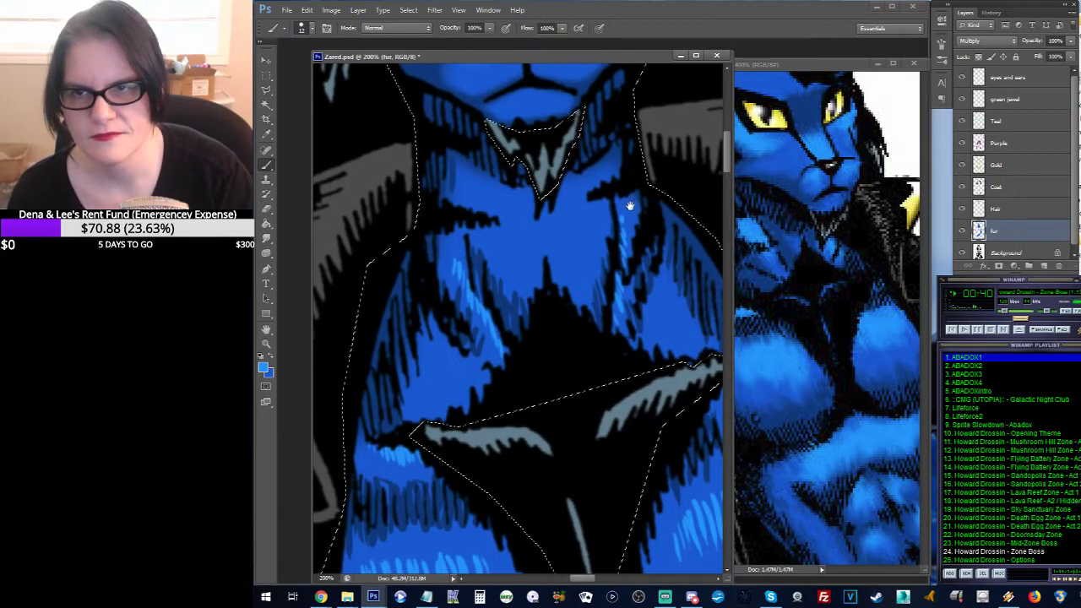
{"action": "key", "text": "r"}
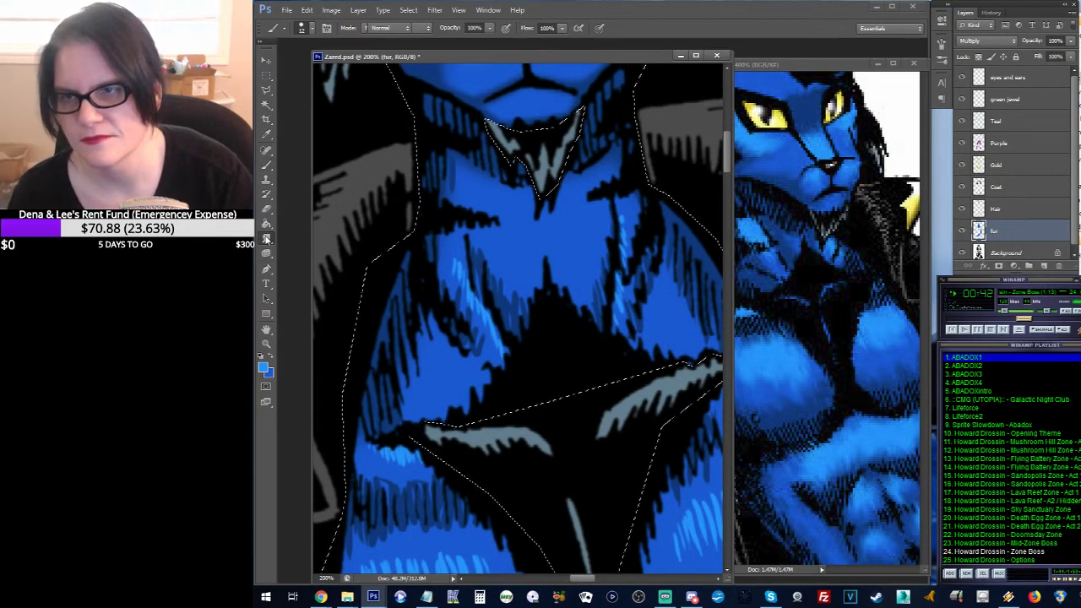
{"action": "right_click", "coordinate": [424, 150]}
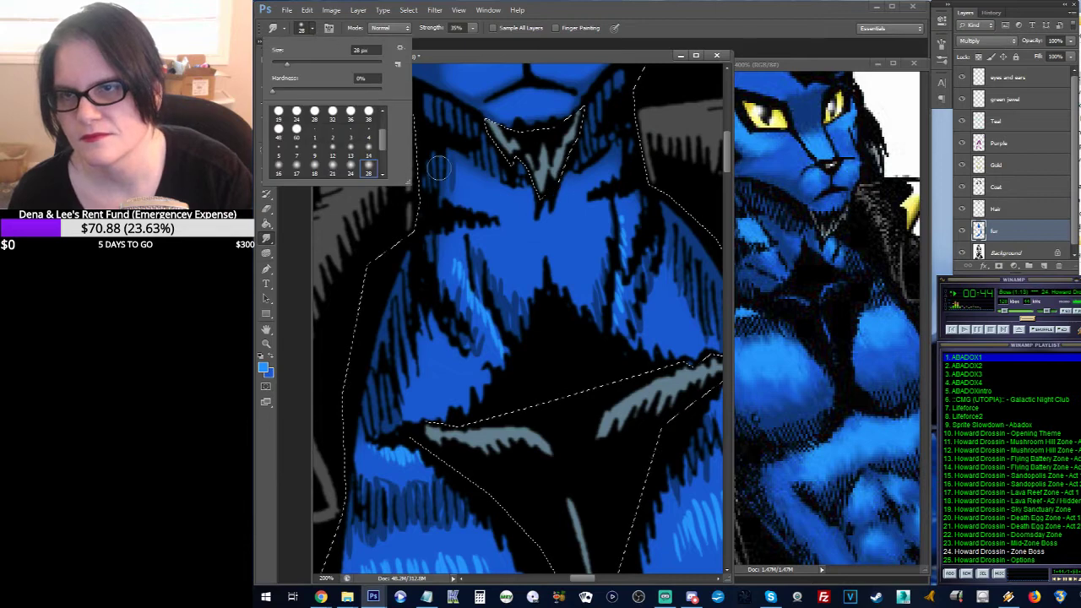
{"action": "left_click_drag", "start_coordinate": [378, 137], "coordinate": [381, 149]}
{"action": "left_click", "coordinate": [368, 150]}
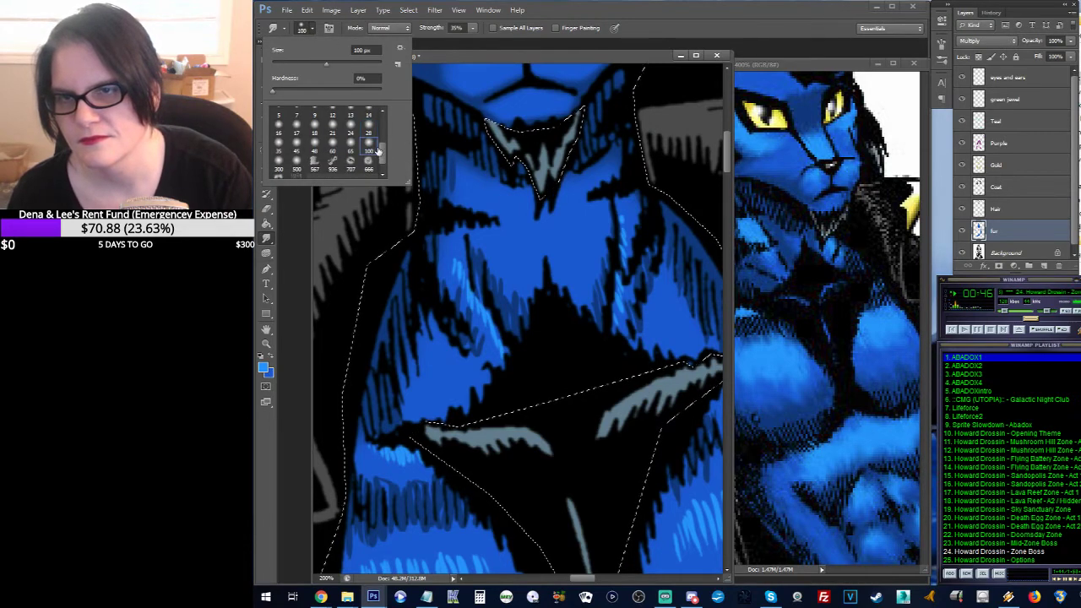
{"action": "left_click", "coordinate": [332, 150]}
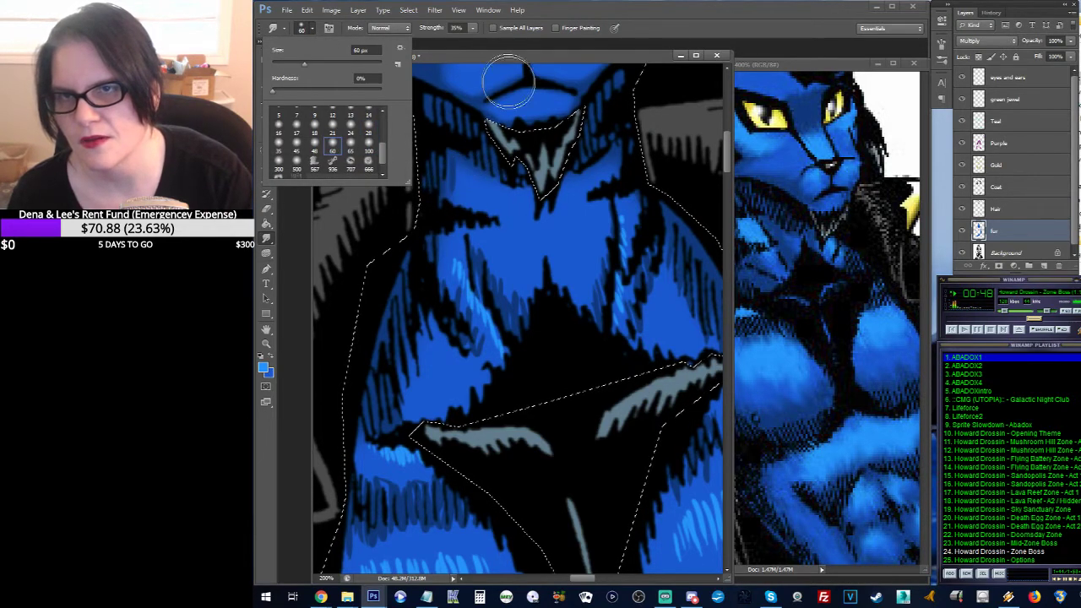
{"action": "left_click", "coordinate": [508, 55]}
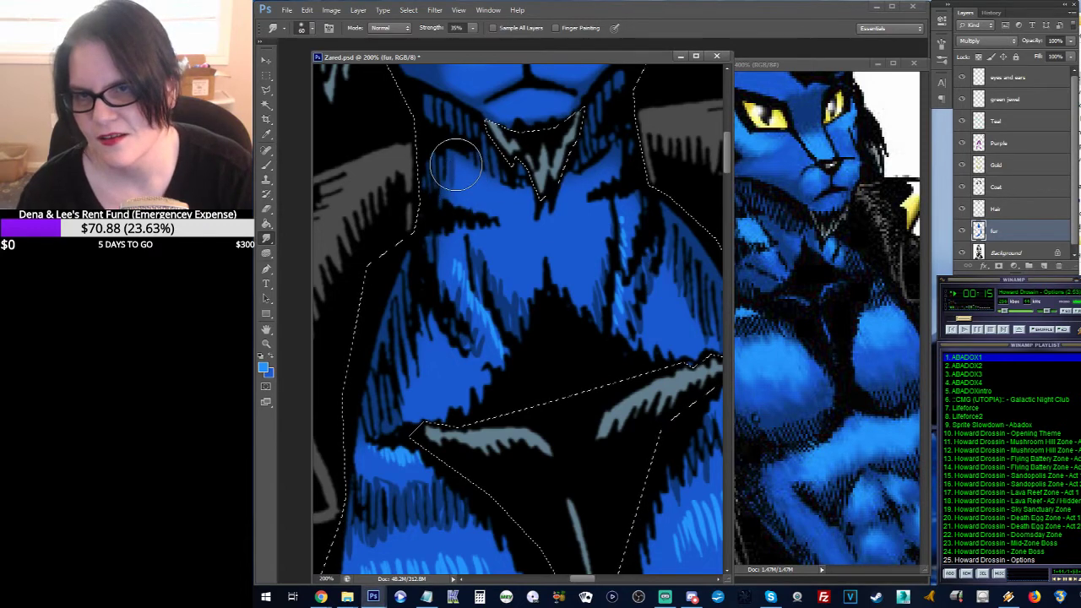
Step: Smudge the fur strokes around the neck base, collarbones and upper chest to soften their edges
{"action": "mouse_move", "coordinate": [455, 187]}
{"action": "left_mouse_down"}
{"action": "mouse_move", "coordinate": [519, 219]}
{"action": "mouse_move", "coordinate": [503, 268]}
{"action": "mouse_move", "coordinate": [483, 246]}
{"action": "mouse_move", "coordinate": [483, 237]}
{"action": "mouse_move", "coordinate": [527, 304]}
{"action": "mouse_move", "coordinate": [525, 293]}
{"action": "mouse_move", "coordinate": [480, 297]}
{"action": "mouse_move", "coordinate": [461, 272]}
{"action": "mouse_move", "coordinate": [484, 309]}
{"action": "mouse_move", "coordinate": [491, 337]}
{"action": "mouse_move", "coordinate": [479, 339]}
{"action": "mouse_move", "coordinate": [532, 283]}
{"action": "mouse_move", "coordinate": [494, 277]}
{"action": "mouse_move", "coordinate": [484, 355]}
{"action": "mouse_move", "coordinate": [464, 290]}
{"action": "mouse_move", "coordinate": [601, 253]}
{"action": "mouse_move", "coordinate": [609, 301]}
{"action": "mouse_move", "coordinate": [599, 280]}
{"action": "mouse_move", "coordinate": [609, 251]}
{"action": "mouse_move", "coordinate": [631, 242]}
{"action": "mouse_move", "coordinate": [621, 224]}
{"action": "mouse_move", "coordinate": [631, 336]}
{"action": "mouse_move", "coordinate": [642, 298]}
{"action": "mouse_move", "coordinate": [653, 303]}
{"action": "mouse_move", "coordinate": [654, 251]}
{"action": "mouse_move", "coordinate": [716, 219]}
{"action": "mouse_move", "coordinate": [641, 278]}
{"action": "mouse_move", "coordinate": [619, 264]}
{"action": "mouse_move", "coordinate": [592, 178]}
{"action": "left_mouse_up"}
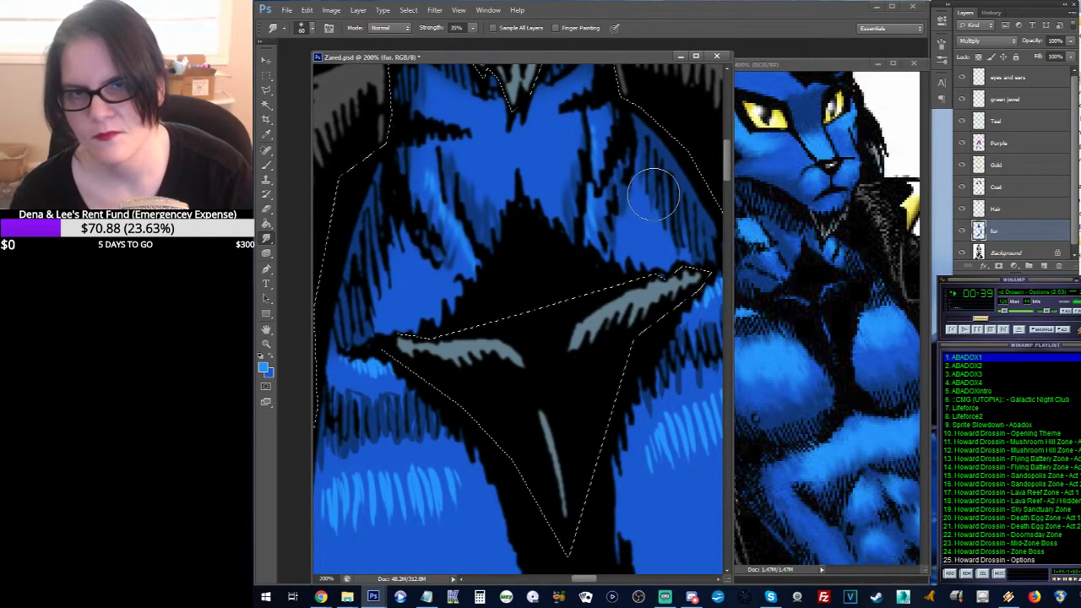
{"action": "mouse_move", "coordinate": [656, 189]}
{"action": "left_mouse_down"}
{"action": "mouse_move", "coordinate": [646, 205]}
{"action": "mouse_move", "coordinate": [664, 234]}
{"action": "mouse_move", "coordinate": [615, 253]}
{"action": "mouse_move", "coordinate": [628, 207]}
{"action": "mouse_move", "coordinate": [675, 194]}
{"action": "left_mouse_up"}
{"action": "mouse_move", "coordinate": [494, 229]}
{"action": "left_mouse_down"}
{"action": "mouse_move", "coordinate": [470, 234]}
{"action": "mouse_move", "coordinate": [482, 246]}
{"action": "mouse_move", "coordinate": [455, 278]}
{"action": "left_mouse_up"}
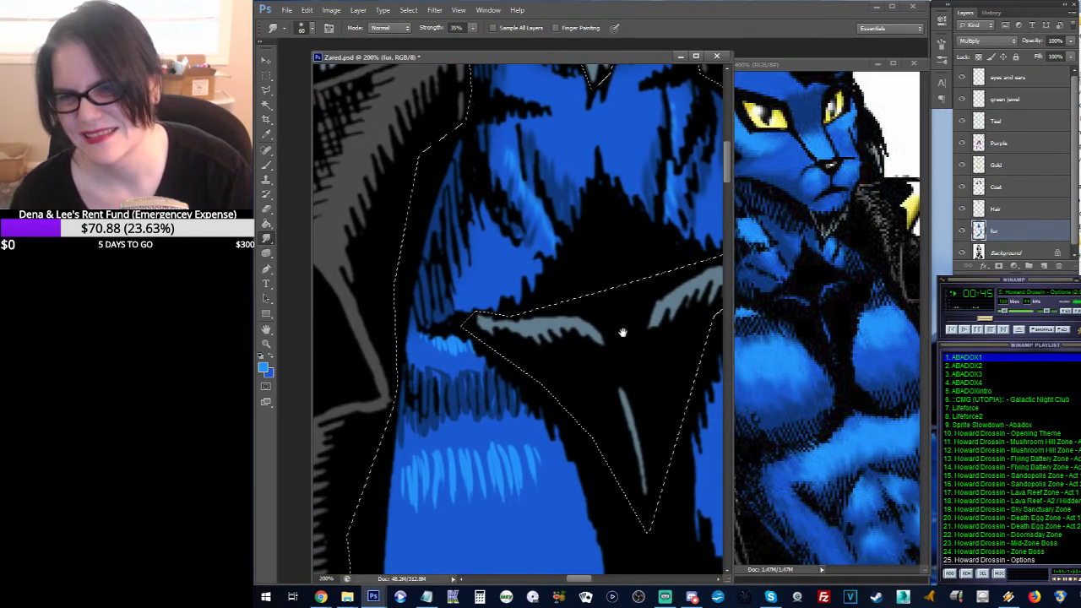
Step: Blend the dark hatching and light-blue highlight strokes on the left-hand pectoral with the Smudge tool
{"action": "left_click_drag", "start_coordinate": [622, 326], "coordinate": [634, 205]}
{"action": "mouse_move", "coordinate": [555, 215]}
{"action": "left_mouse_down"}
{"action": "mouse_move", "coordinate": [450, 239]}
{"action": "mouse_move", "coordinate": [445, 225]}
{"action": "mouse_move", "coordinate": [468, 242]}
{"action": "left_mouse_up"}
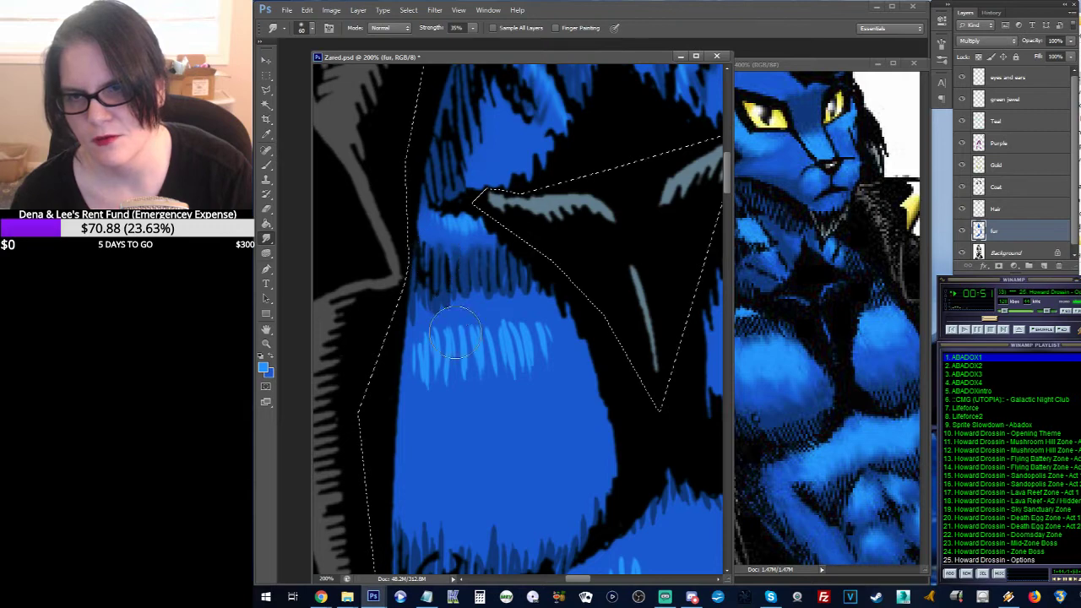
{"action": "mouse_move", "coordinate": [427, 301]}
{"action": "left_mouse_down"}
{"action": "mouse_move", "coordinate": [457, 304]}
{"action": "mouse_move", "coordinate": [467, 292]}
{"action": "mouse_move", "coordinate": [467, 306]}
{"action": "mouse_move", "coordinate": [501, 285]}
{"action": "mouse_move", "coordinate": [504, 298]}
{"action": "mouse_move", "coordinate": [525, 279]}
{"action": "left_mouse_up"}
{"action": "mouse_move", "coordinate": [502, 342]}
{"action": "left_mouse_down"}
{"action": "mouse_move", "coordinate": [468, 346]}
{"action": "mouse_move", "coordinate": [463, 329]}
{"action": "mouse_move", "coordinate": [445, 355]}
{"action": "mouse_move", "coordinate": [441, 342]}
{"action": "mouse_move", "coordinate": [428, 363]}
{"action": "mouse_move", "coordinate": [428, 354]}
{"action": "mouse_move", "coordinate": [438, 382]}
{"action": "mouse_move", "coordinate": [460, 359]}
{"action": "mouse_move", "coordinate": [464, 384]}
{"action": "mouse_move", "coordinate": [477, 357]}
{"action": "mouse_move", "coordinate": [482, 380]}
{"action": "mouse_move", "coordinate": [509, 342]}
{"action": "mouse_move", "coordinate": [511, 371]}
{"action": "mouse_move", "coordinate": [514, 345]}
{"action": "mouse_move", "coordinate": [525, 364]}
{"action": "mouse_move", "coordinate": [537, 344]}
{"action": "mouse_move", "coordinate": [542, 362]}
{"action": "mouse_move", "coordinate": [484, 356]}
{"action": "left_mouse_up"}
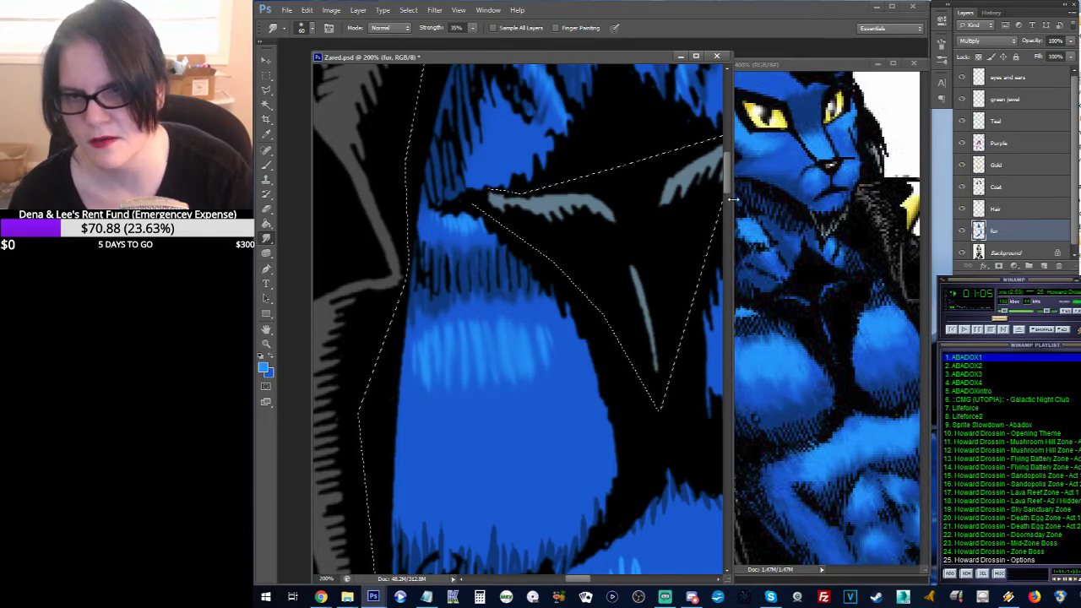
Step: Smudge the light-blue highlight strokes on both sides of the upper chest below the neck again
{"action": "mouse_move", "coordinate": [616, 247]}
{"action": "left_mouse_down"}
{"action": "mouse_move", "coordinate": [475, 239]}
{"action": "mouse_move", "coordinate": [437, 268]}
{"action": "mouse_move", "coordinate": [501, 239]}
{"action": "left_mouse_up"}
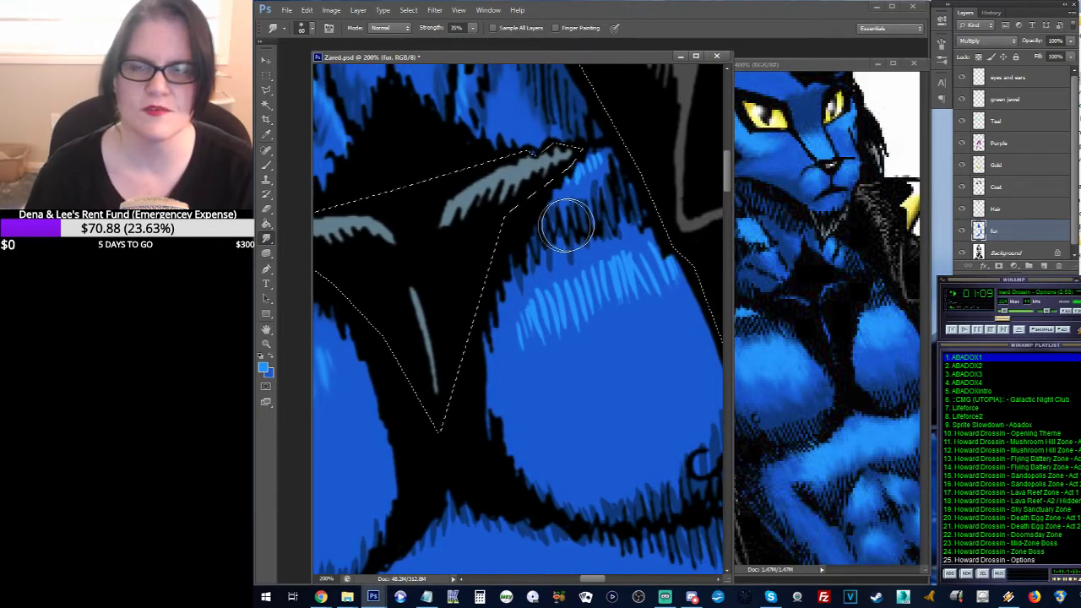
{"action": "left_click", "coordinate": [266, 344]}
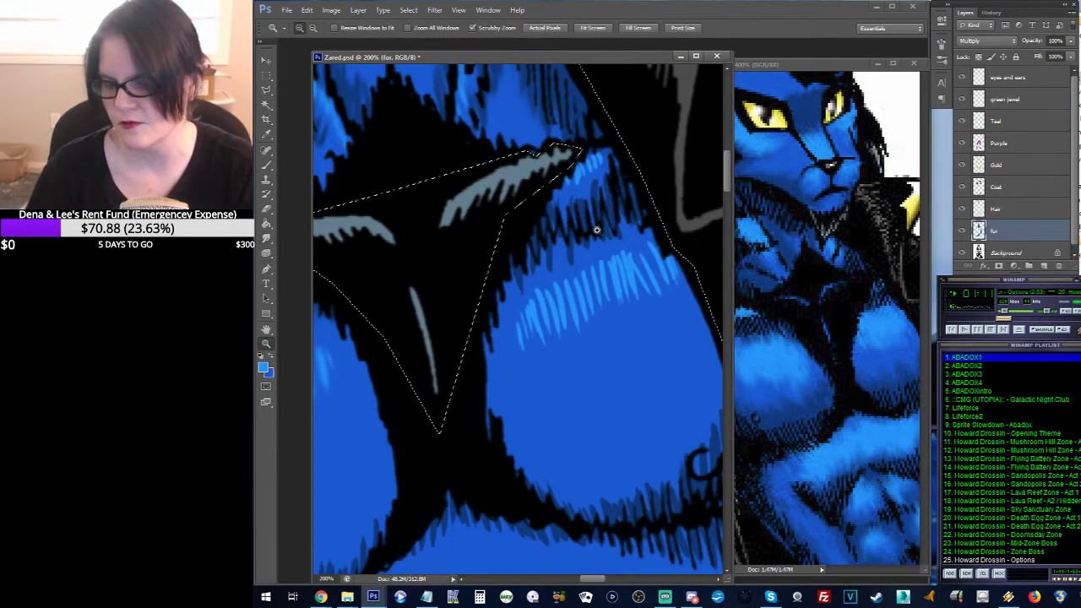
{"action": "left_click", "coordinate": [581, 253], "text": "alt"}
{"action": "left_click", "coordinate": [581, 254], "text": "alt"}
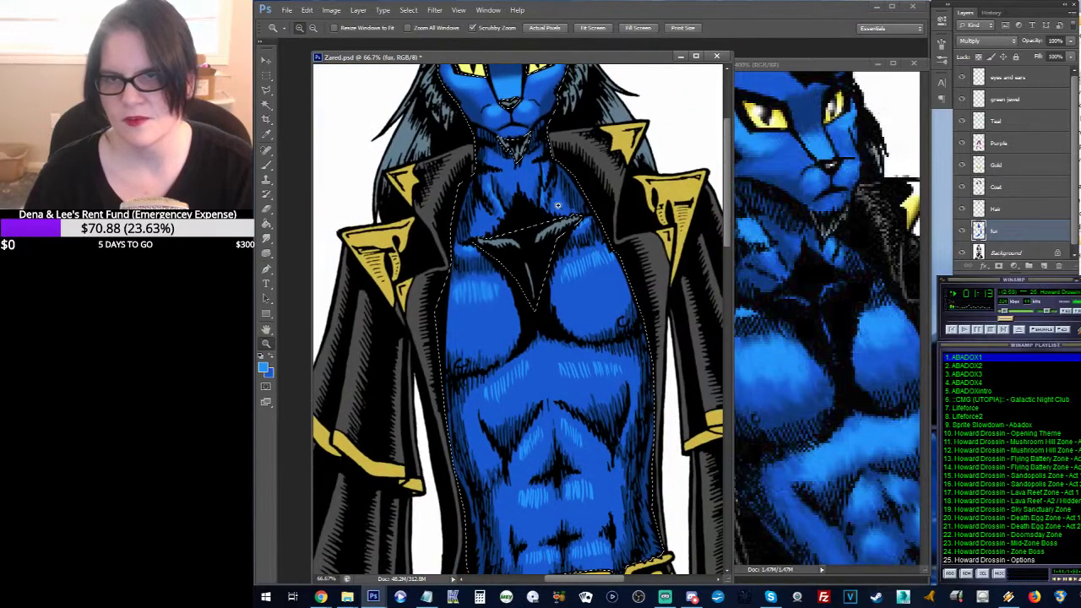
{"action": "left_click_drag", "start_coordinate": [557, 183], "coordinate": [572, 312]}
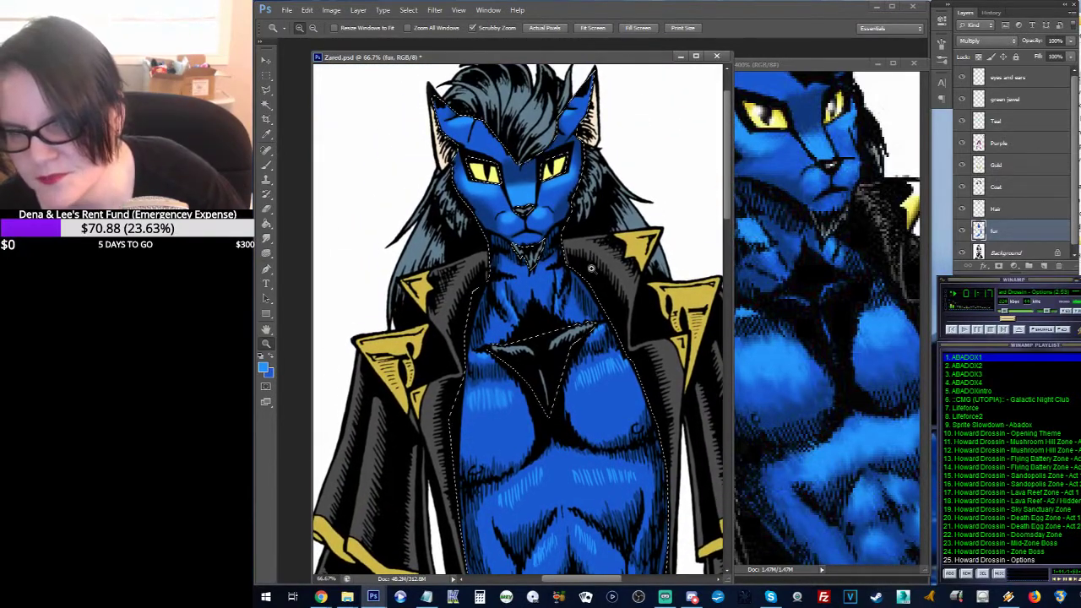
{"action": "left_click", "coordinate": [534, 315]}
{"action": "left_click", "coordinate": [538, 314]}
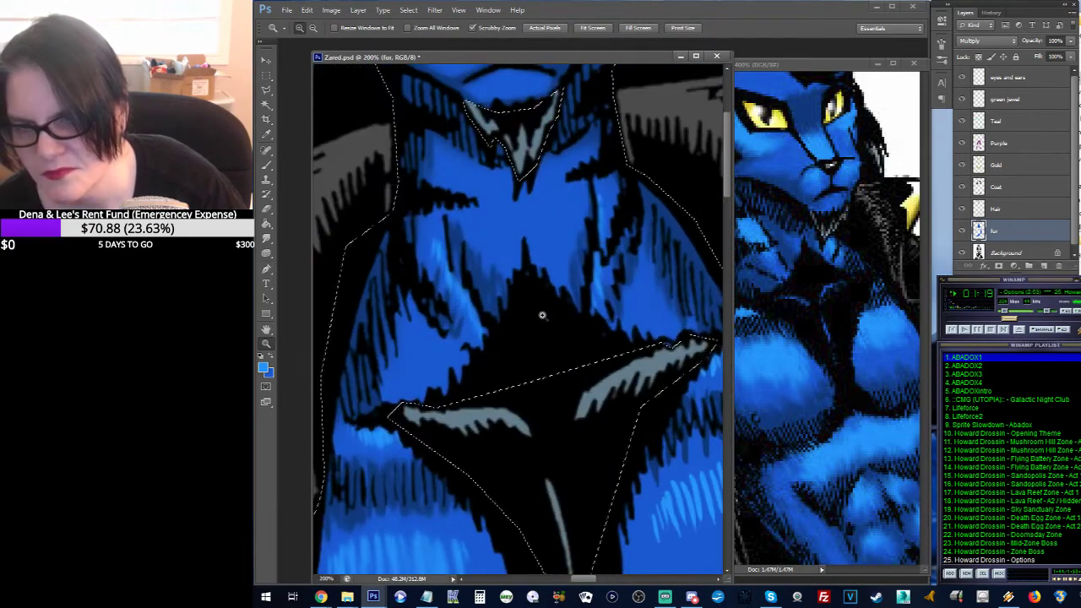
{"action": "left_click", "coordinate": [266, 238]}
{"action": "mouse_move", "coordinate": [433, 245]}
{"action": "left_mouse_down"}
{"action": "mouse_move", "coordinate": [451, 297]}
{"action": "mouse_move", "coordinate": [471, 309]}
{"action": "left_mouse_up"}
{"action": "mouse_move", "coordinate": [612, 231]}
{"action": "left_mouse_down"}
{"action": "mouse_move", "coordinate": [606, 199]}
{"action": "mouse_move", "coordinate": [604, 218]}
{"action": "left_mouse_up"}
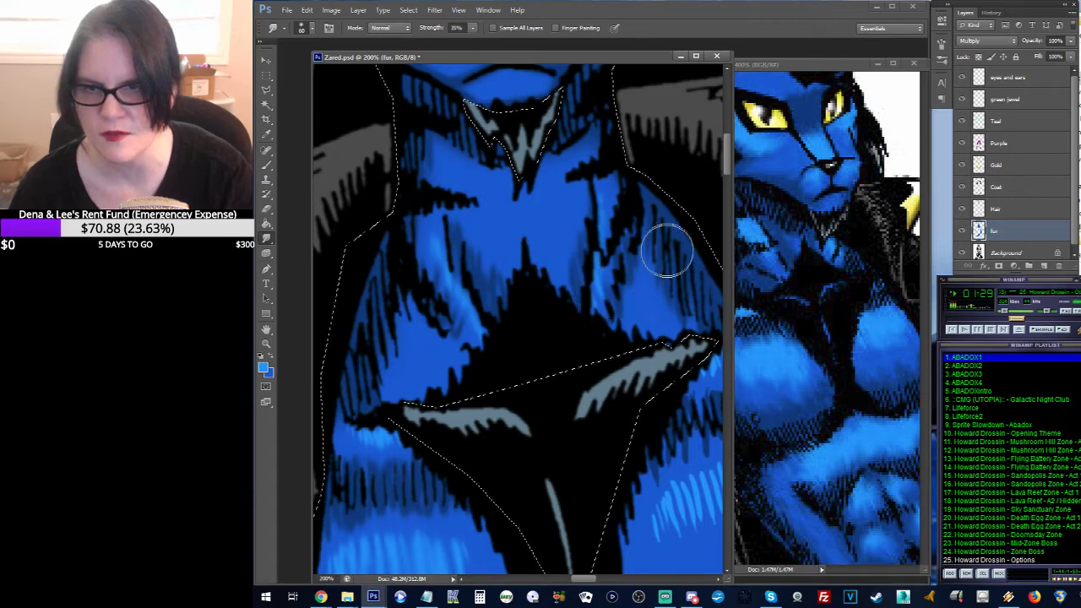
Step: Revert the last two smudge strokes around the upper left-hand chest through the document history
{"action": "left_click_drag", "start_coordinate": [569, 284], "coordinate": [600, 137]}
{"action": "key", "text": "ctrl+shift+d"}
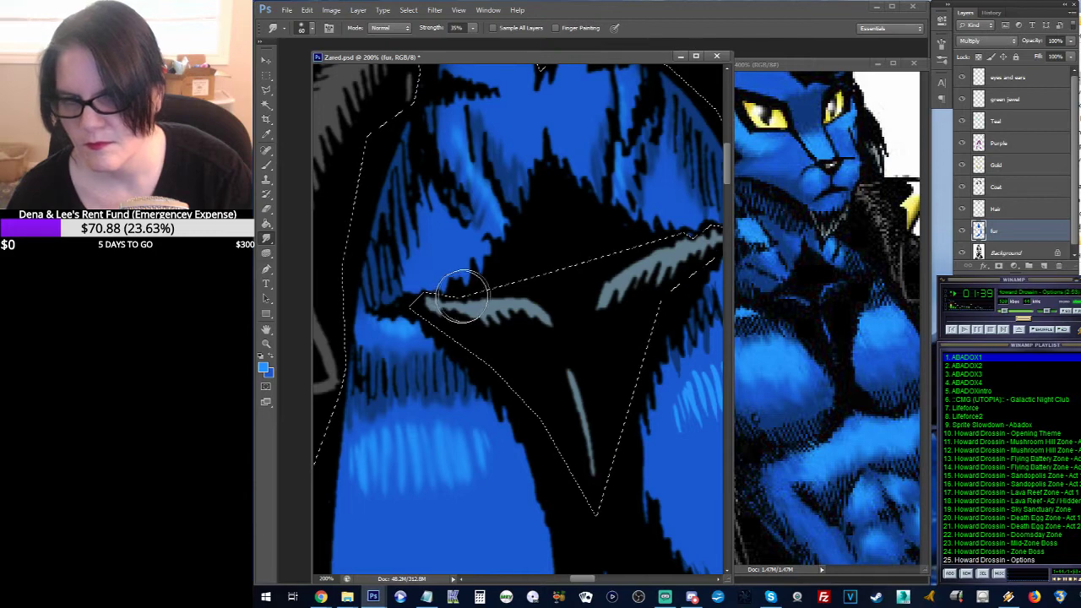
{"action": "left_click", "coordinate": [995, 15]}
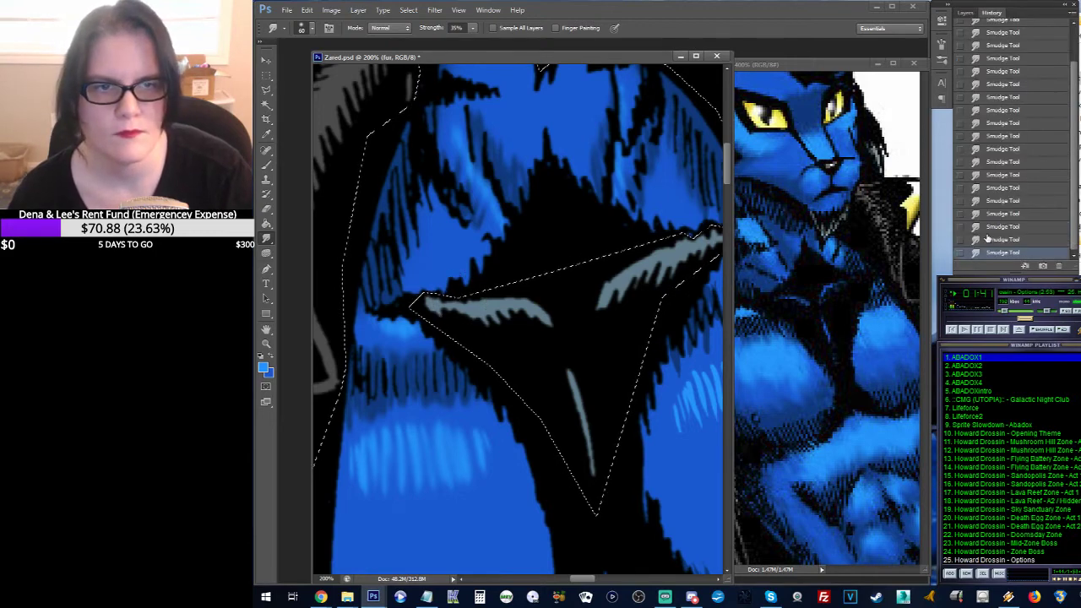
{"action": "left_click", "coordinate": [1012, 227]}
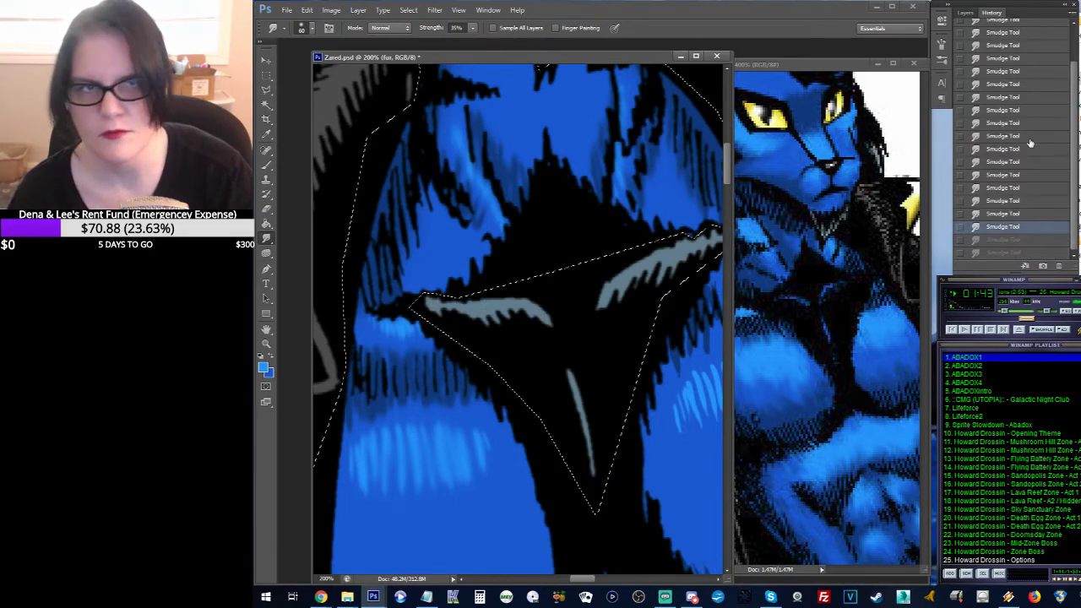
{"action": "left_click", "coordinate": [965, 13]}
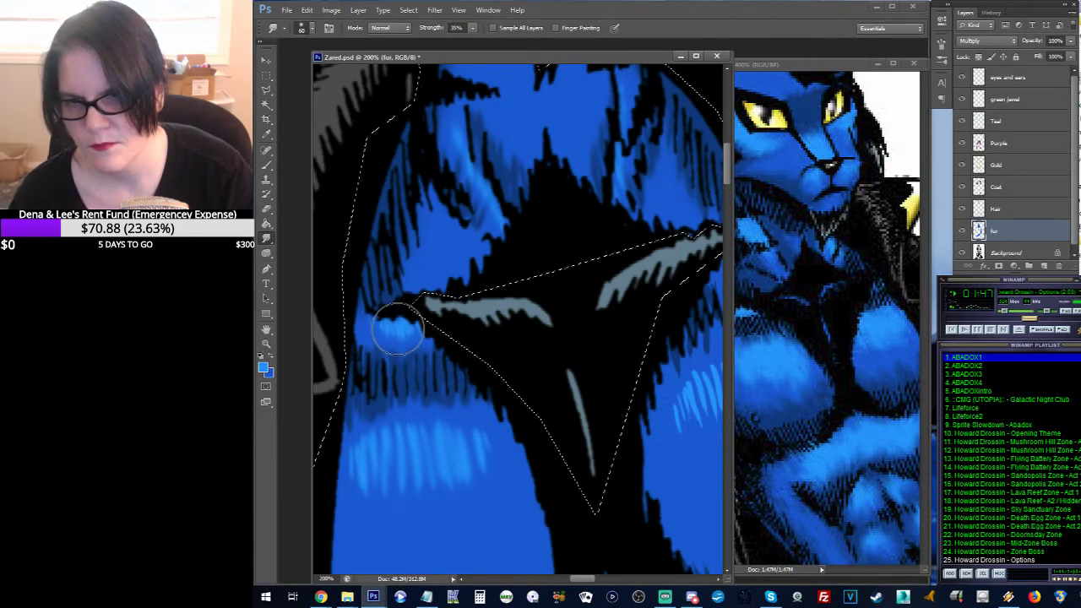
Step: Try smudging the small light-blue highlight above the right-hand pectoral, and revert the last two smudge strokes
{"action": "left_click_drag", "start_coordinate": [617, 188], "coordinate": [484, 190]}
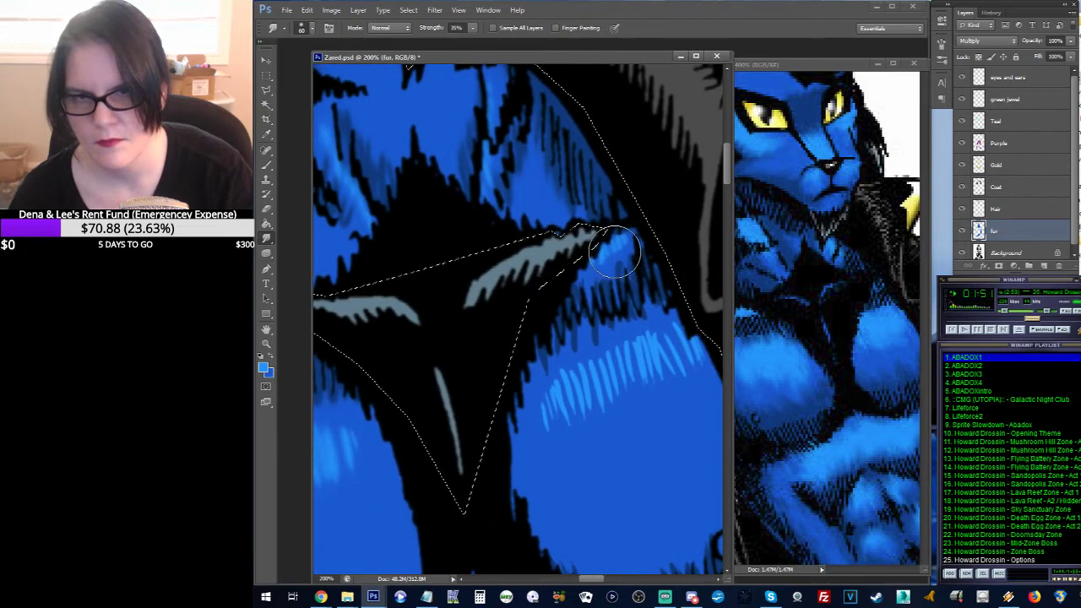
{"action": "left_click_drag", "start_coordinate": [615, 252], "coordinate": [617, 265]}
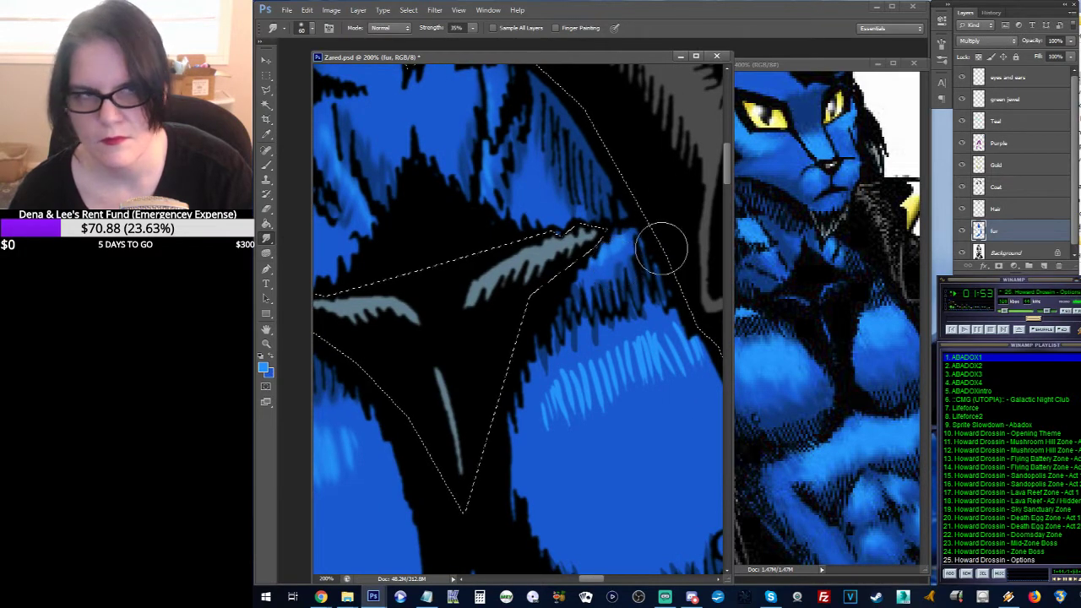
{"action": "left_click", "coordinate": [991, 12]}
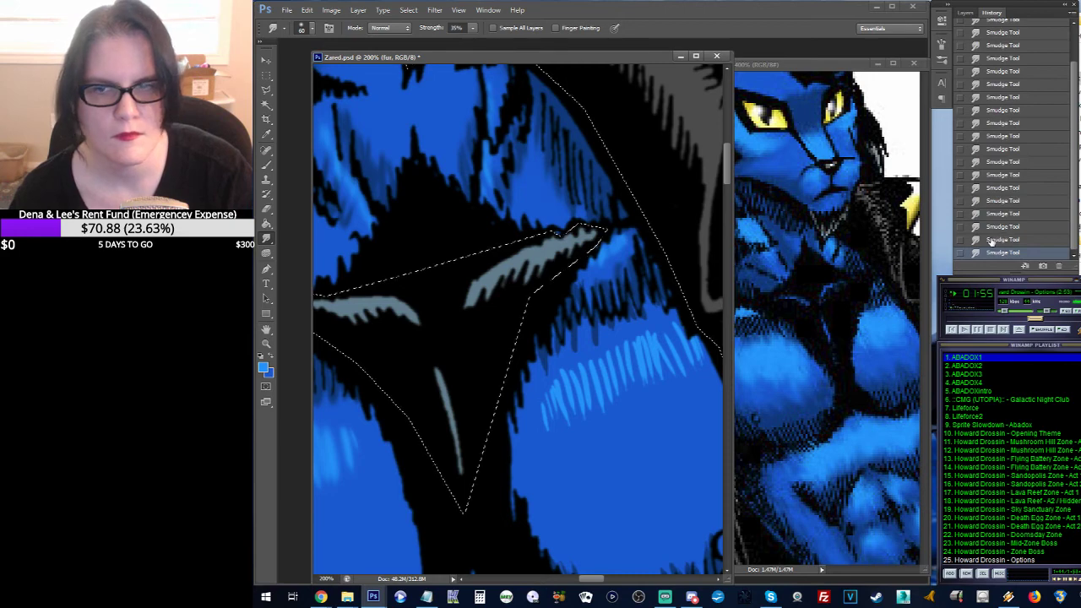
{"action": "left_click", "coordinate": [996, 241]}
{"action": "left_click", "coordinate": [996, 227]}
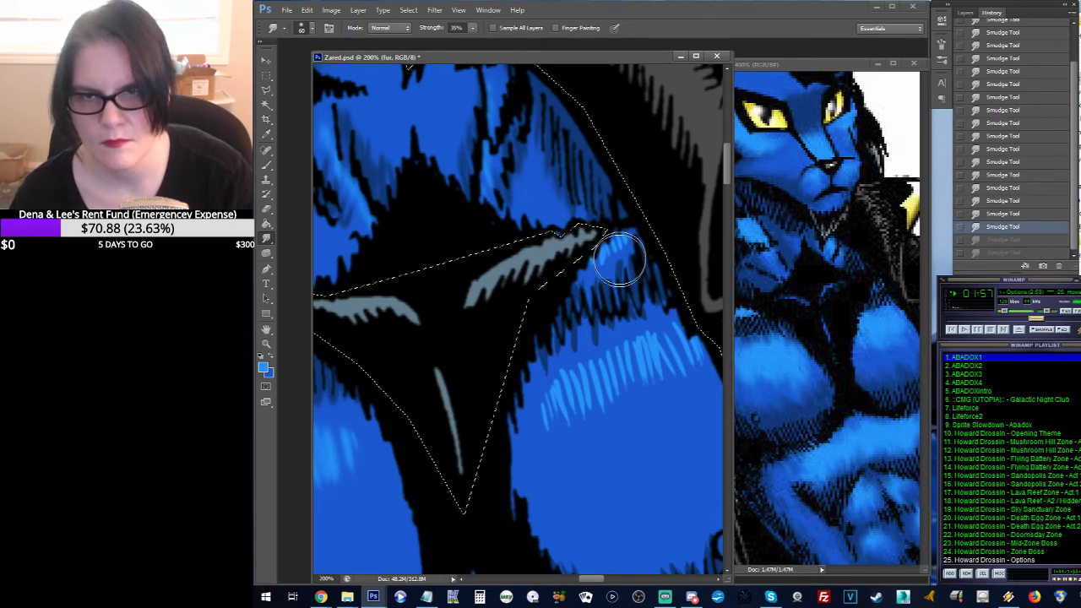
Step: Smudge the small highlight above the right-hand pectoral and the row of light-blue strokes across that pectoral
{"action": "mouse_move", "coordinate": [619, 266]}
{"action": "left_mouse_down"}
{"action": "mouse_move", "coordinate": [613, 291]}
{"action": "mouse_move", "coordinate": [605, 281]}
{"action": "mouse_move", "coordinate": [596, 292]}
{"action": "mouse_move", "coordinate": [641, 243]}
{"action": "left_mouse_up"}
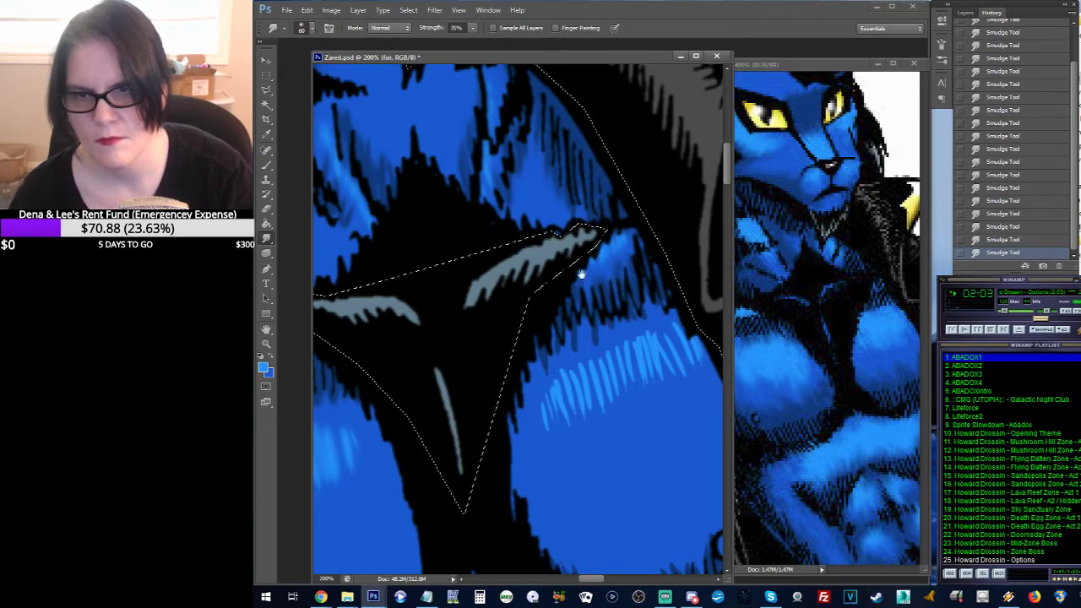
{"action": "mouse_move", "coordinate": [579, 273]}
{"action": "left_mouse_down"}
{"action": "mouse_move", "coordinate": [692, 144]}
{"action": "mouse_move", "coordinate": [596, 222]}
{"action": "mouse_move", "coordinate": [594, 256]}
{"action": "mouse_move", "coordinate": [560, 231]}
{"action": "mouse_move", "coordinate": [393, 261]}
{"action": "mouse_move", "coordinate": [340, 292]}
{"action": "left_mouse_up"}
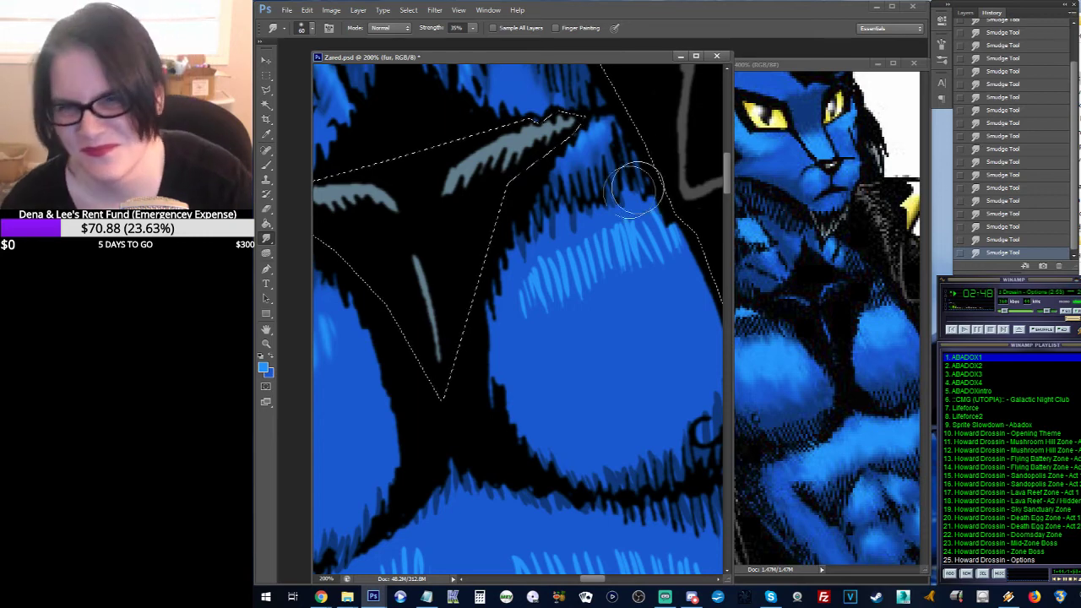
{"action": "mouse_move", "coordinate": [633, 189]}
{"action": "left_mouse_down"}
{"action": "mouse_move", "coordinate": [581, 214]}
{"action": "mouse_move", "coordinate": [557, 209]}
{"action": "mouse_move", "coordinate": [565, 246]}
{"action": "mouse_move", "coordinate": [532, 229]}
{"action": "mouse_move", "coordinate": [531, 252]}
{"action": "mouse_move", "coordinate": [531, 234]}
{"action": "mouse_move", "coordinate": [565, 235]}
{"action": "mouse_move", "coordinate": [564, 220]}
{"action": "mouse_move", "coordinate": [610, 211]}
{"action": "mouse_move", "coordinate": [628, 193]}
{"action": "mouse_move", "coordinate": [617, 250]}
{"action": "mouse_move", "coordinate": [605, 225]}
{"action": "mouse_move", "coordinate": [584, 254]}
{"action": "mouse_move", "coordinate": [577, 243]}
{"action": "mouse_move", "coordinate": [563, 273]}
{"action": "mouse_move", "coordinate": [574, 301]}
{"action": "mouse_move", "coordinate": [546, 284]}
{"action": "mouse_move", "coordinate": [547, 303]}
{"action": "mouse_move", "coordinate": [603, 254]}
{"action": "mouse_move", "coordinate": [615, 273]}
{"action": "mouse_move", "coordinate": [638, 244]}
{"action": "mouse_move", "coordinate": [653, 262]}
{"action": "mouse_move", "coordinate": [655, 227]}
{"action": "mouse_move", "coordinate": [667, 241]}
{"action": "mouse_move", "coordinate": [648, 214]}
{"action": "mouse_move", "coordinate": [661, 214]}
{"action": "mouse_move", "coordinate": [656, 249]}
{"action": "mouse_move", "coordinate": [574, 270]}
{"action": "mouse_move", "coordinate": [661, 216]}
{"action": "mouse_move", "coordinate": [581, 270]}
{"action": "mouse_move", "coordinate": [590, 268]}
{"action": "mouse_move", "coordinate": [566, 258]}
{"action": "left_mouse_up"}
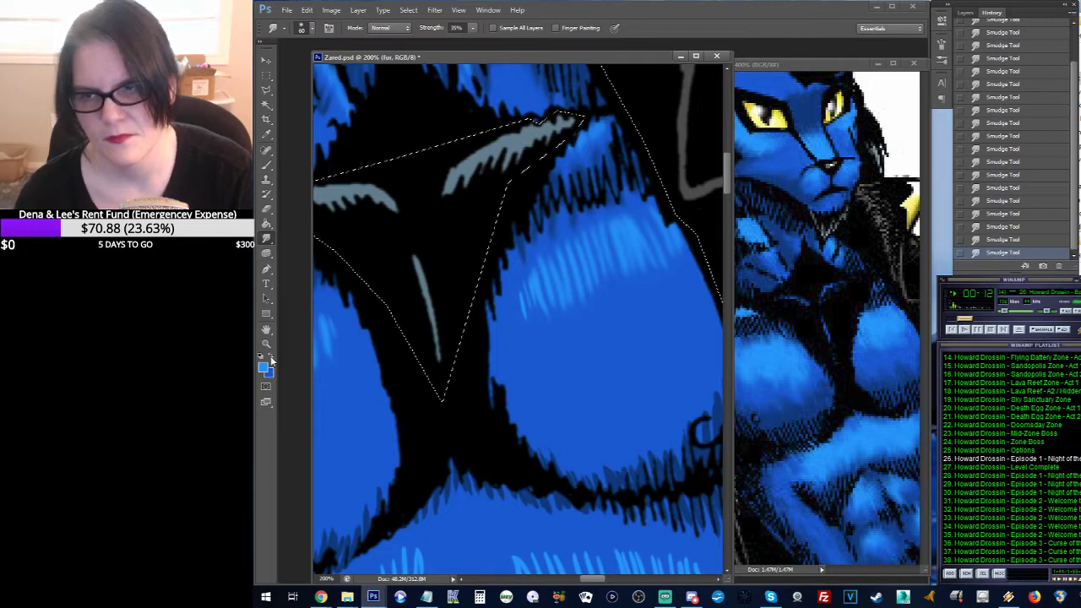
Step: Check the blended chest on the wider figure, and set the Brush tool to the 48 px soft round tip for the left-hand pectoral
{"action": "left_click", "coordinate": [266, 343]}
{"action": "left_click", "coordinate": [585, 229], "text": "alt"}
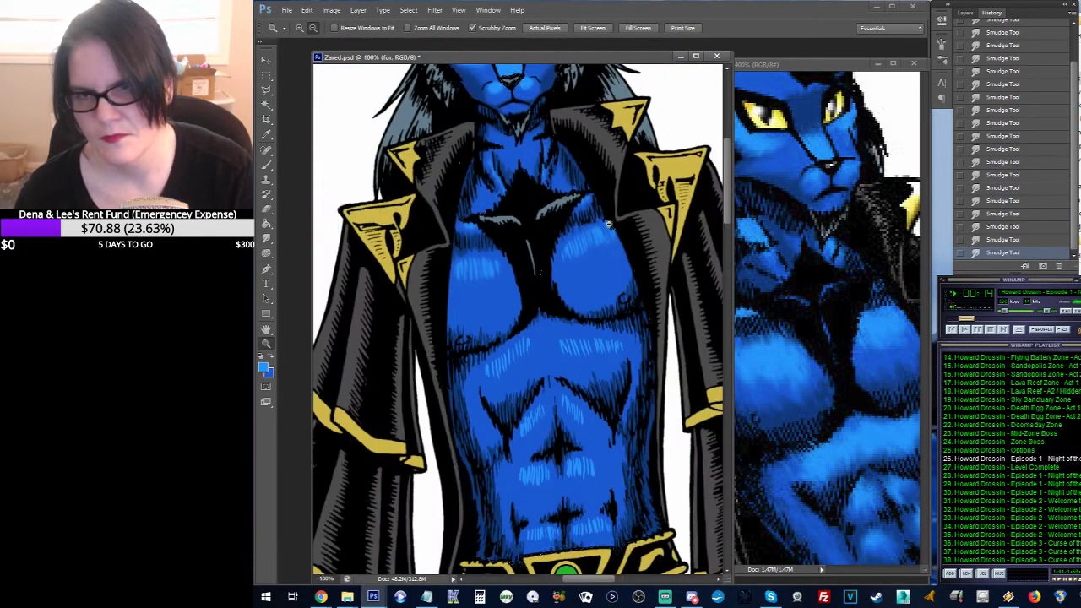
{"action": "left_click", "coordinate": [623, 228], "text": "alt"}
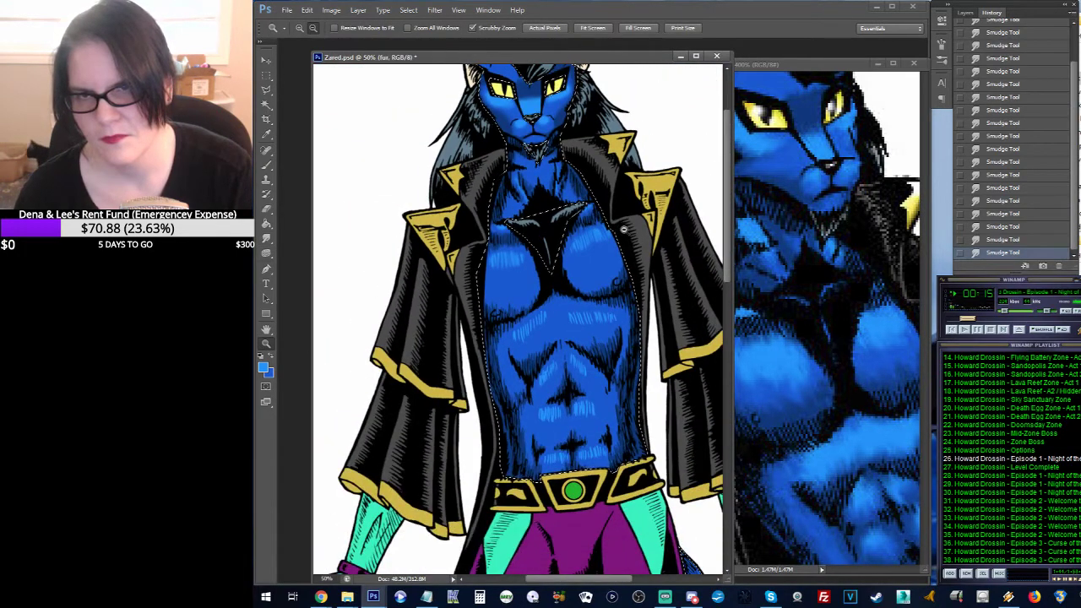
{"action": "left_click", "coordinate": [582, 249]}
{"action": "left_click", "coordinate": [574, 254]}
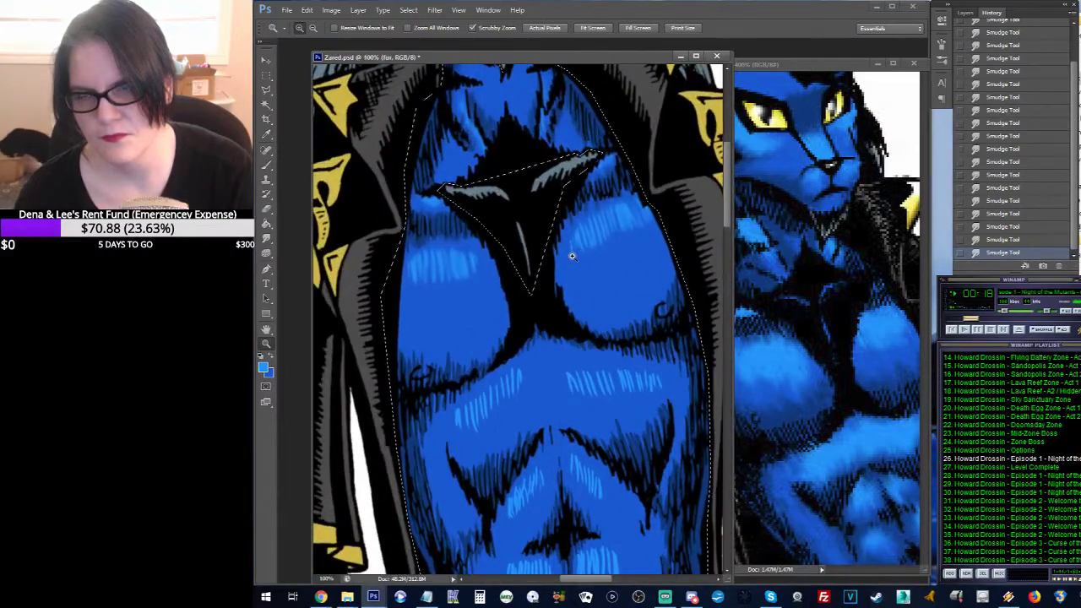
{"action": "left_click", "coordinate": [572, 252]}
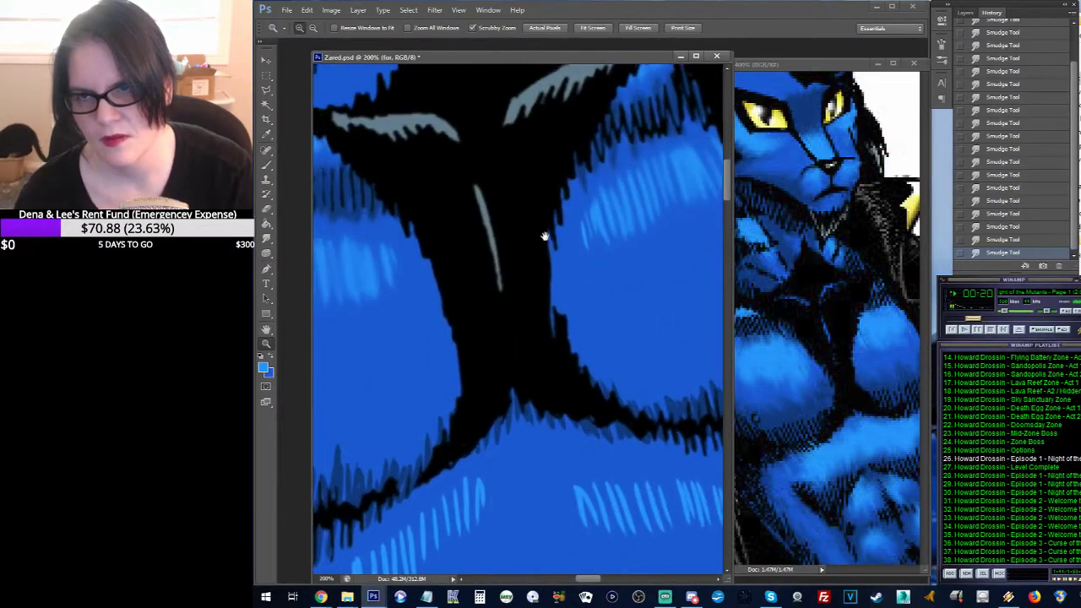
{"action": "left_click_drag", "start_coordinate": [548, 233], "coordinate": [631, 225]}
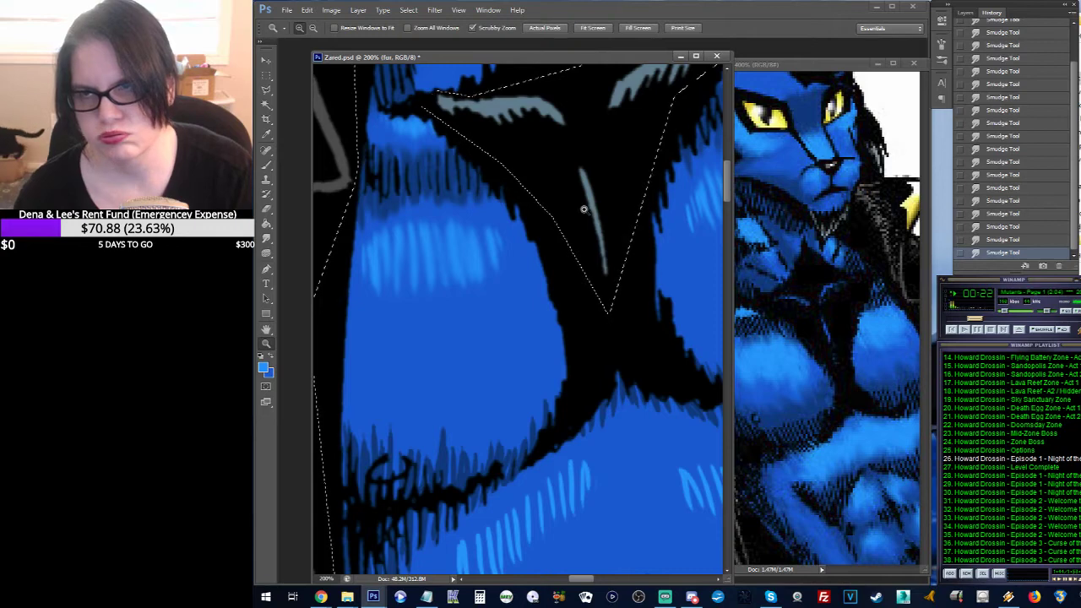
{"action": "key", "text": "b"}
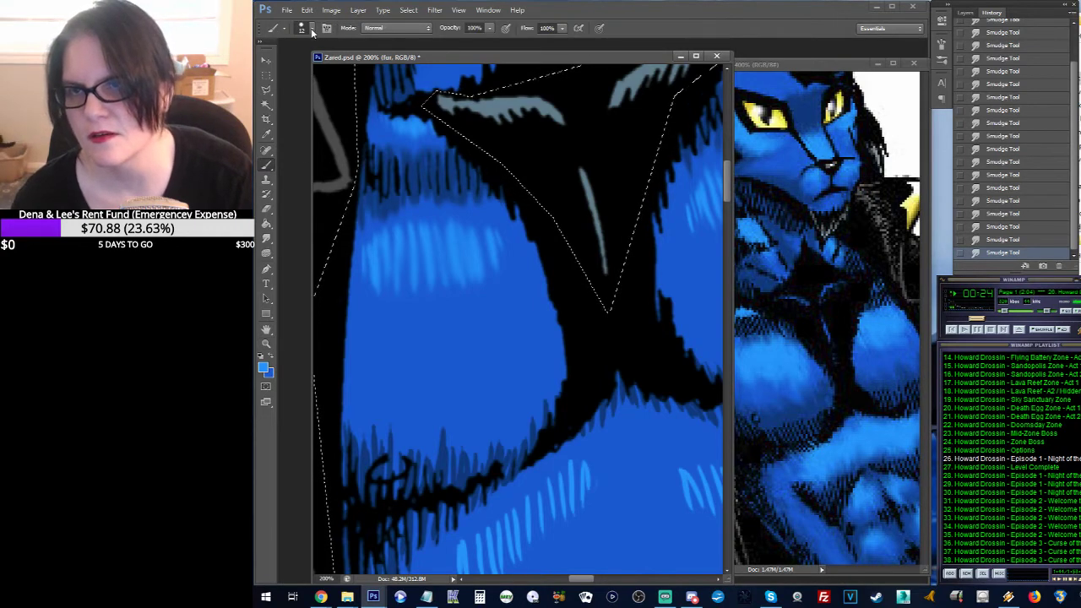
{"action": "left_click", "coordinate": [311, 30]}
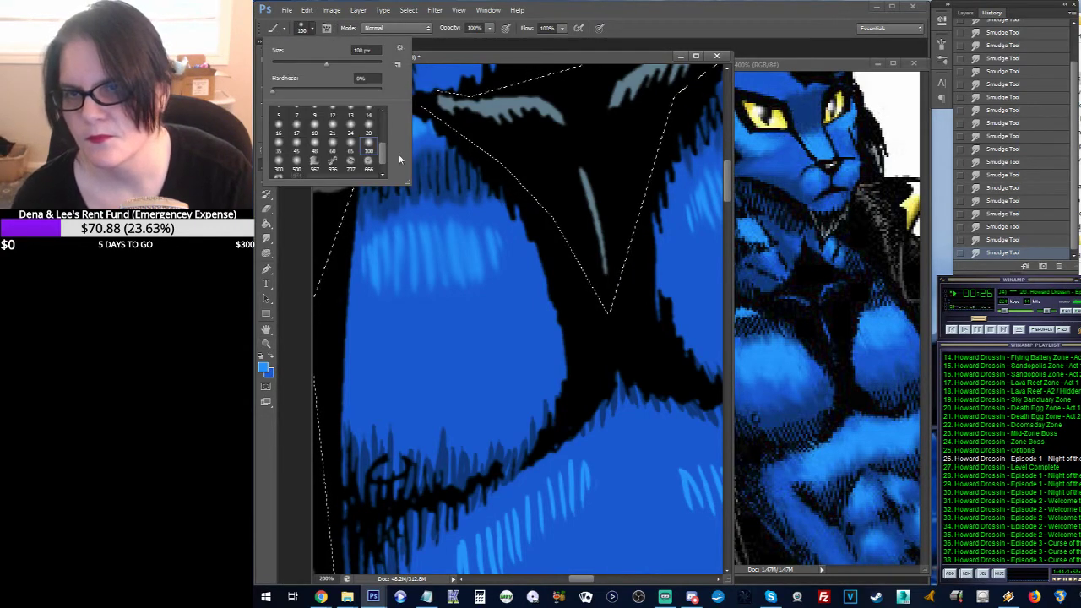
{"action": "left_click", "coordinate": [313, 151]}
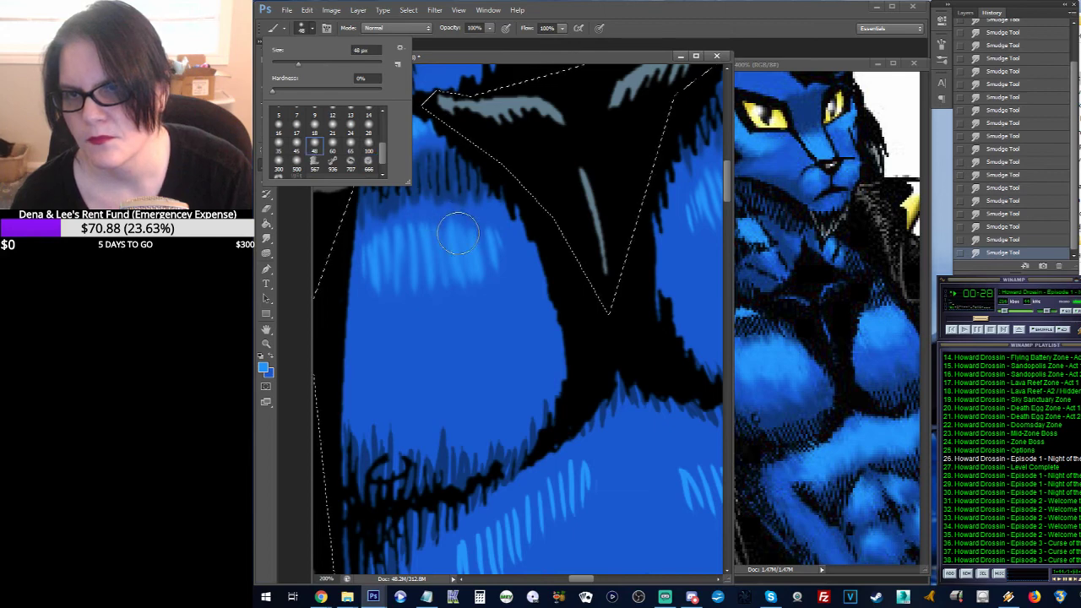
Step: Try brushing light blue over the left-hand pectoral highlight with the 48 px tip, and revert to the smudge stroke four history states earlier
{"action": "mouse_move", "coordinate": [461, 235]}
{"action": "left_mouse_down"}
{"action": "mouse_move", "coordinate": [424, 242]}
{"action": "mouse_move", "coordinate": [415, 258]}
{"action": "mouse_move", "coordinate": [390, 256]}
{"action": "mouse_move", "coordinate": [425, 258]}
{"action": "mouse_move", "coordinate": [433, 245]}
{"action": "mouse_move", "coordinate": [388, 240]}
{"action": "mouse_move", "coordinate": [404, 280]}
{"action": "left_mouse_up"}
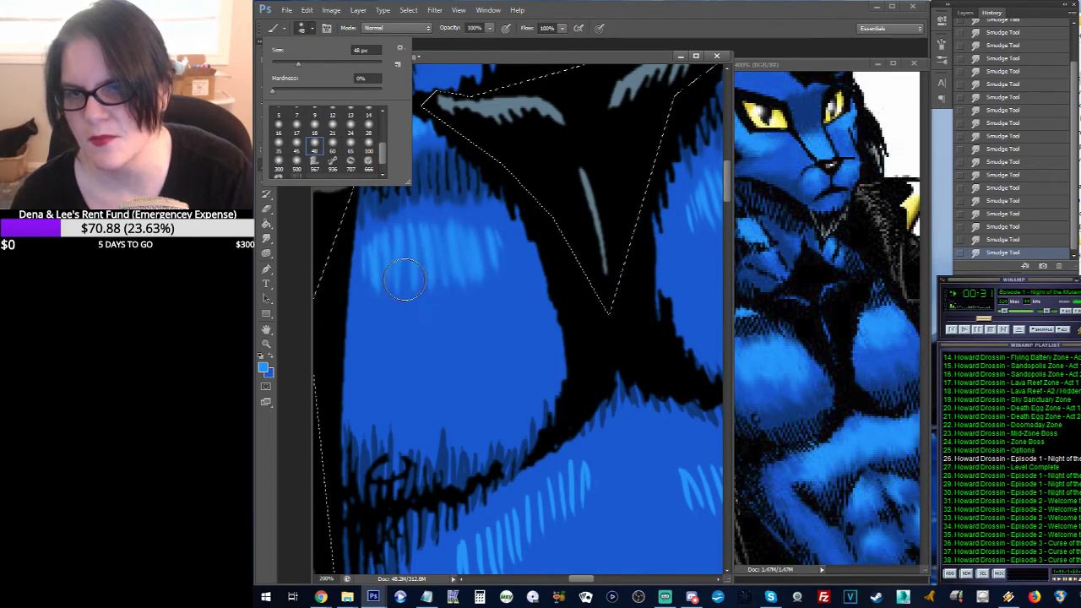
{"action": "mouse_move", "coordinate": [428, 226]}
{"action": "left_mouse_down"}
{"action": "mouse_move", "coordinate": [475, 261]}
{"action": "mouse_move", "coordinate": [395, 264]}
{"action": "mouse_move", "coordinate": [447, 266]}
{"action": "mouse_move", "coordinate": [457, 252]}
{"action": "left_mouse_up"}
{"action": "left_click", "coordinate": [436, 243]}
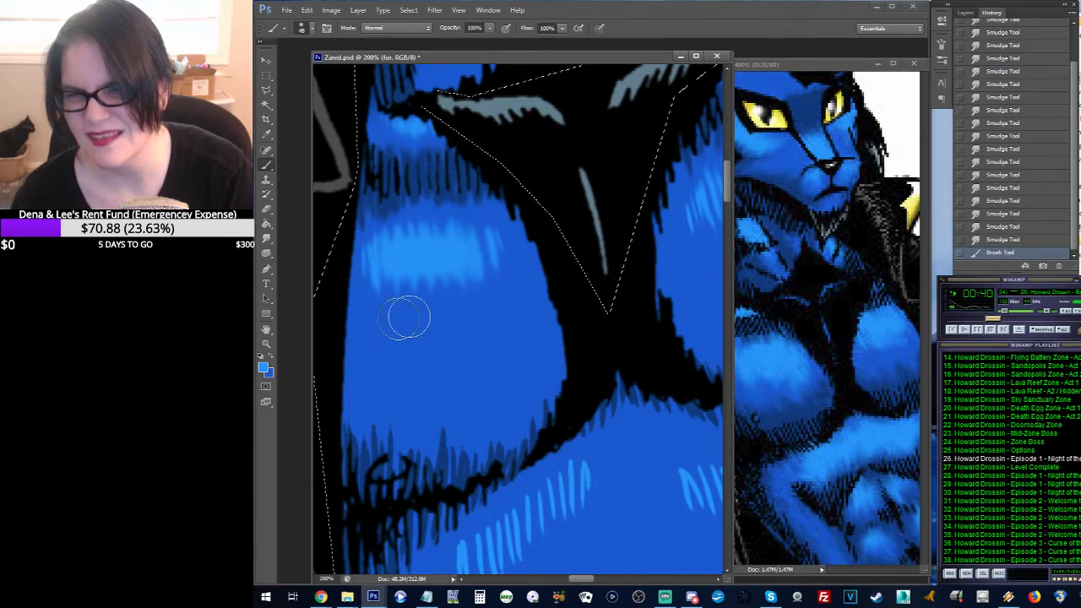
{"action": "left_click", "coordinate": [266, 343]}
{"action": "left_click", "coordinate": [557, 286], "text": "alt"}
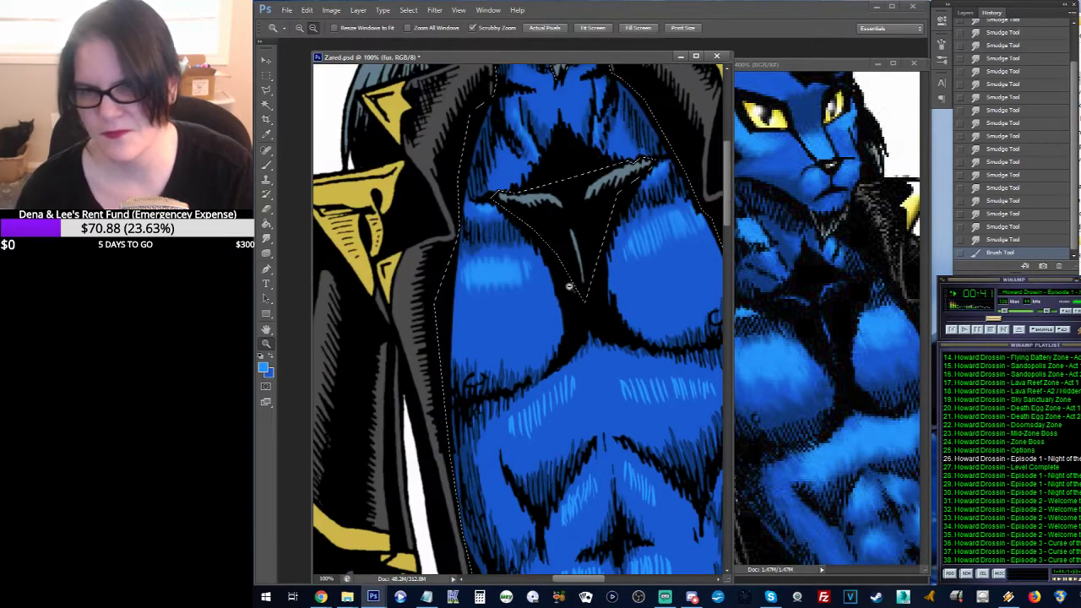
{"action": "left_click", "coordinate": [610, 276], "text": "alt"}
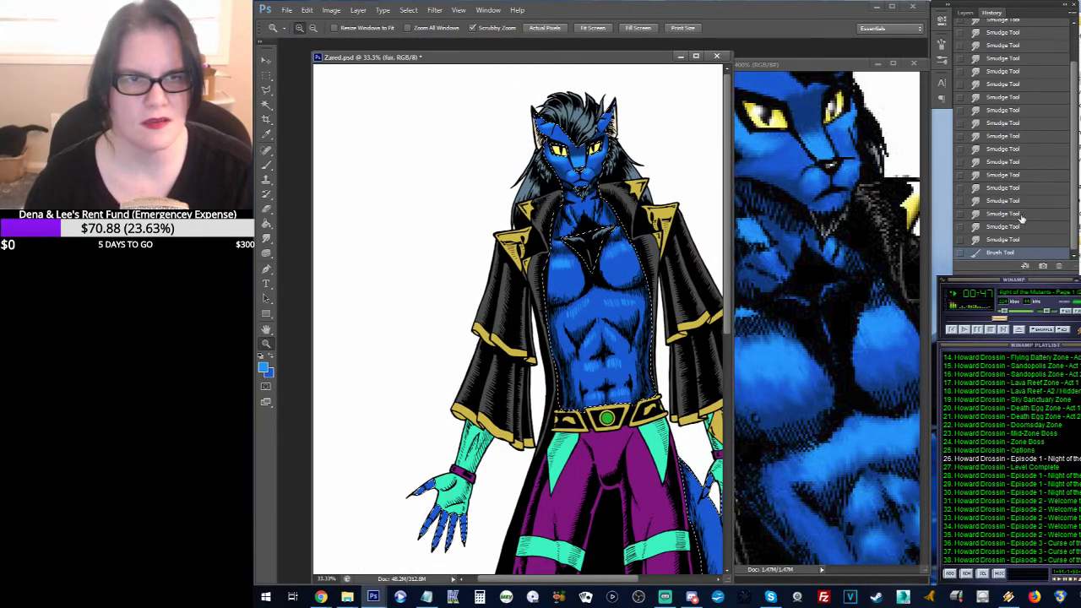
{"action": "left_click", "coordinate": [998, 189]}
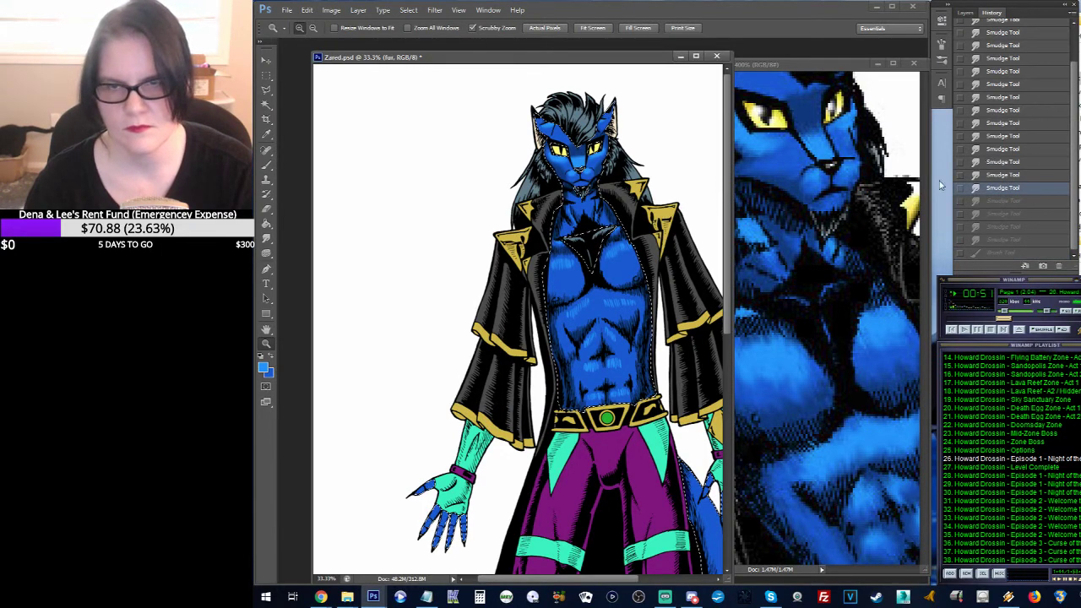
Step: Fill the gaps between the light-blue strokes across the left-hand pectoral using the 24 px soft round brush
{"action": "left_click_drag", "start_coordinate": [475, 279], "coordinate": [571, 270]}
{"action": "left_click", "coordinate": [571, 270]}
{"action": "left_click", "coordinate": [570, 270]}
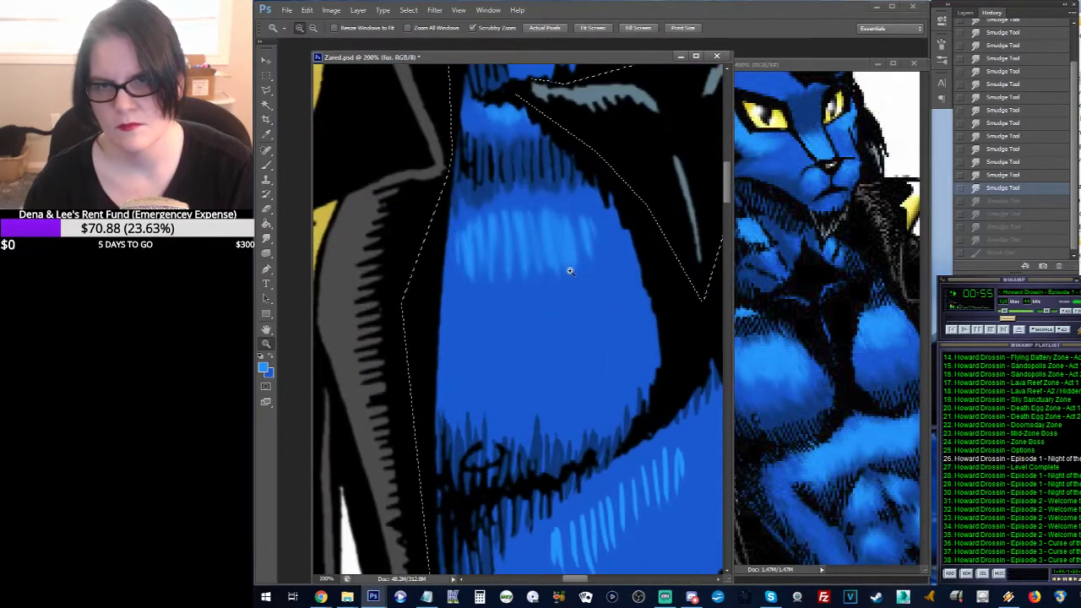
{"action": "left_click", "coordinate": [264, 167]}
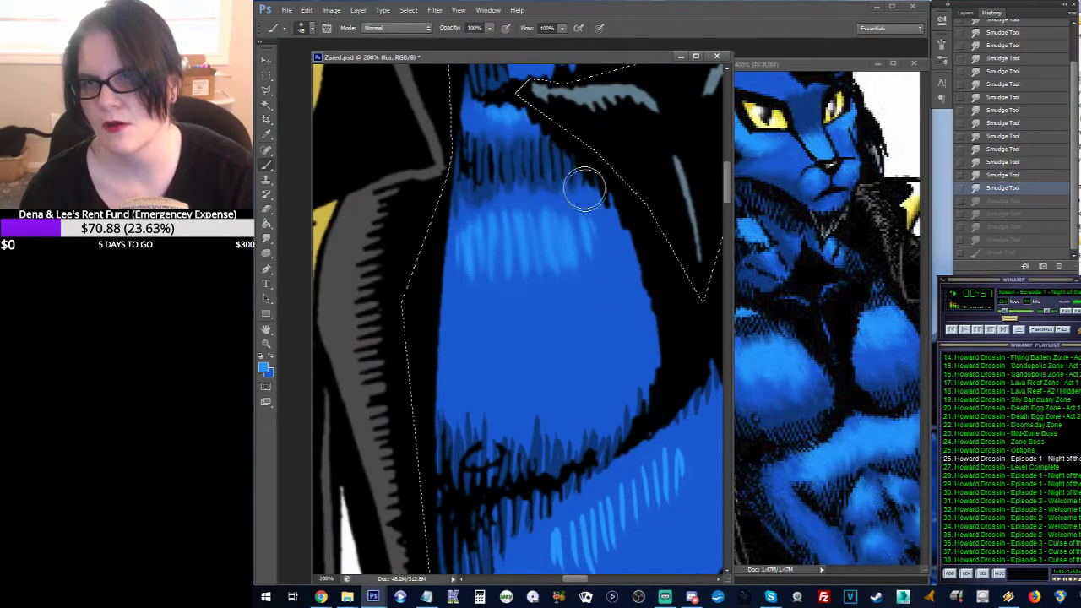
{"action": "left_click", "coordinate": [311, 28]}
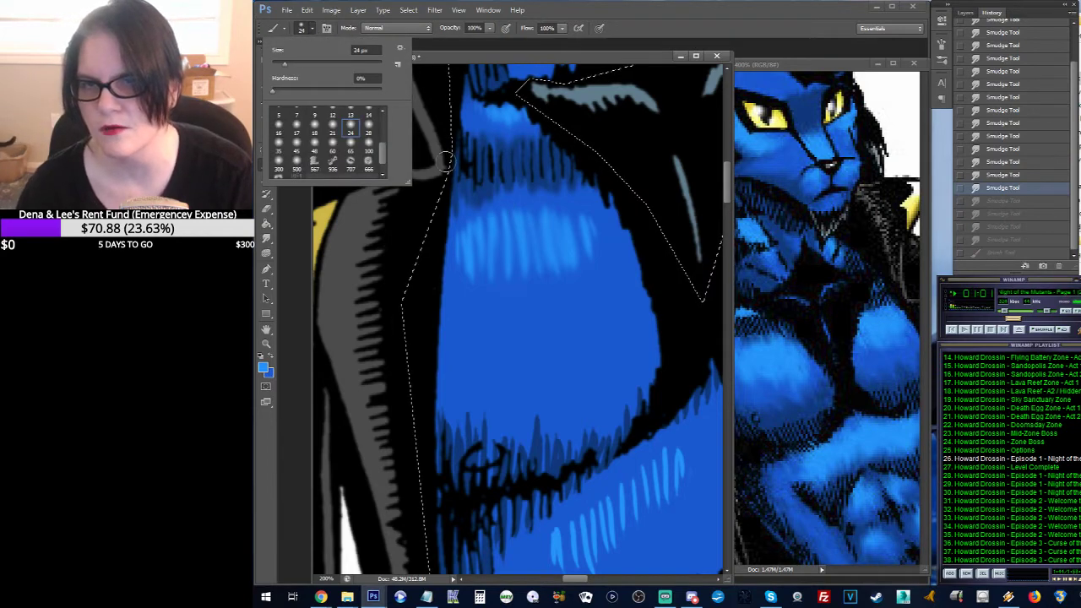
{"action": "left_click", "coordinate": [495, 248]}
{"action": "mouse_move", "coordinate": [496, 245]}
{"action": "left_mouse_down"}
{"action": "mouse_move", "coordinate": [501, 220]}
{"action": "mouse_move", "coordinate": [501, 243]}
{"action": "mouse_move", "coordinate": [504, 224]}
{"action": "mouse_move", "coordinate": [538, 216]}
{"action": "left_mouse_up"}
{"action": "key", "text": "ctrl+alt+z"}
{"action": "key", "text": "ctrl+alt+z"}
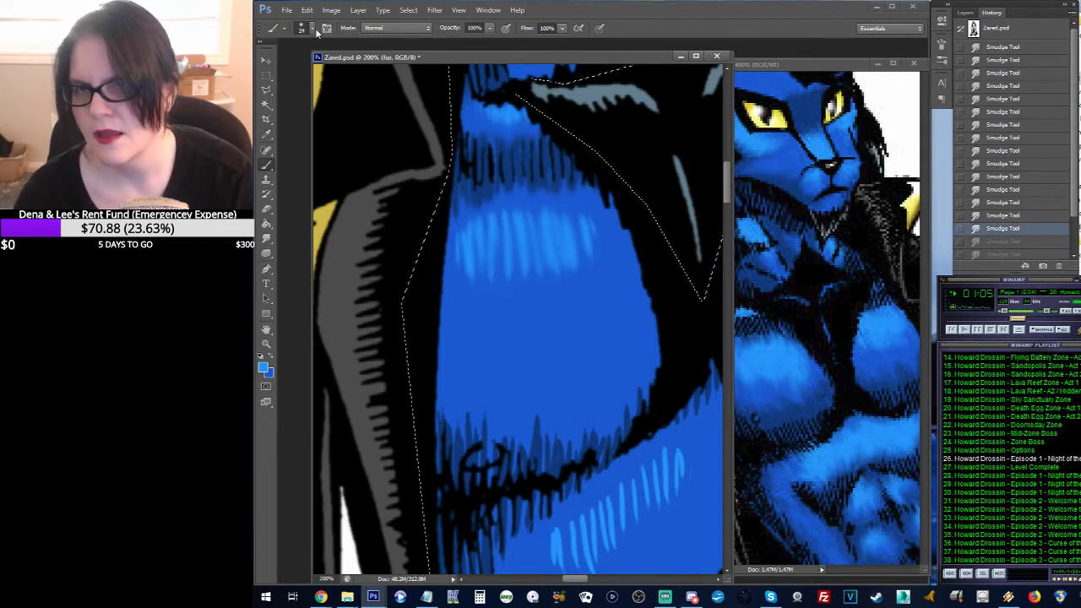
{"action": "mouse_move", "coordinate": [504, 260]}
{"action": "left_mouse_down"}
{"action": "mouse_move", "coordinate": [496, 228]}
{"action": "mouse_move", "coordinate": [486, 240]}
{"action": "mouse_move", "coordinate": [493, 270]}
{"action": "mouse_move", "coordinate": [481, 243]}
{"action": "mouse_move", "coordinate": [481, 263]}
{"action": "mouse_move", "coordinate": [506, 250]}
{"action": "mouse_move", "coordinate": [507, 233]}
{"action": "mouse_move", "coordinate": [517, 267]}
{"action": "mouse_move", "coordinate": [523, 225]}
{"action": "mouse_move", "coordinate": [548, 256]}
{"action": "mouse_move", "coordinate": [515, 236]}
{"action": "mouse_move", "coordinate": [517, 265]}
{"action": "mouse_move", "coordinate": [504, 245]}
{"action": "mouse_move", "coordinate": [473, 241]}
{"action": "left_mouse_up"}
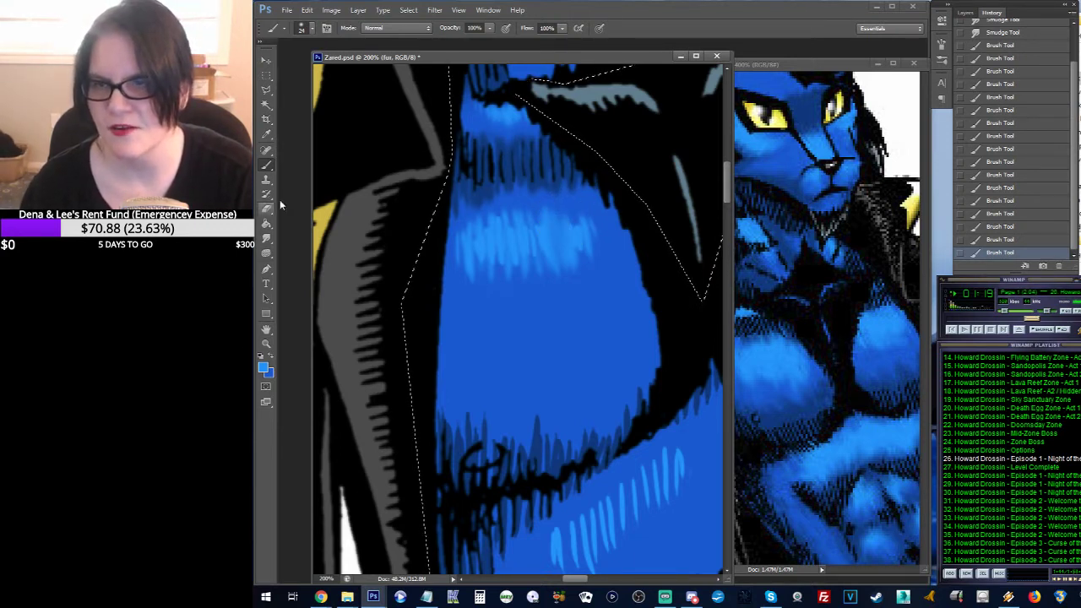
Step: Smudge the freshly brushed light-blue band across the left-hand pectoral to soften its individual strokes
{"action": "left_click", "coordinate": [267, 238]}
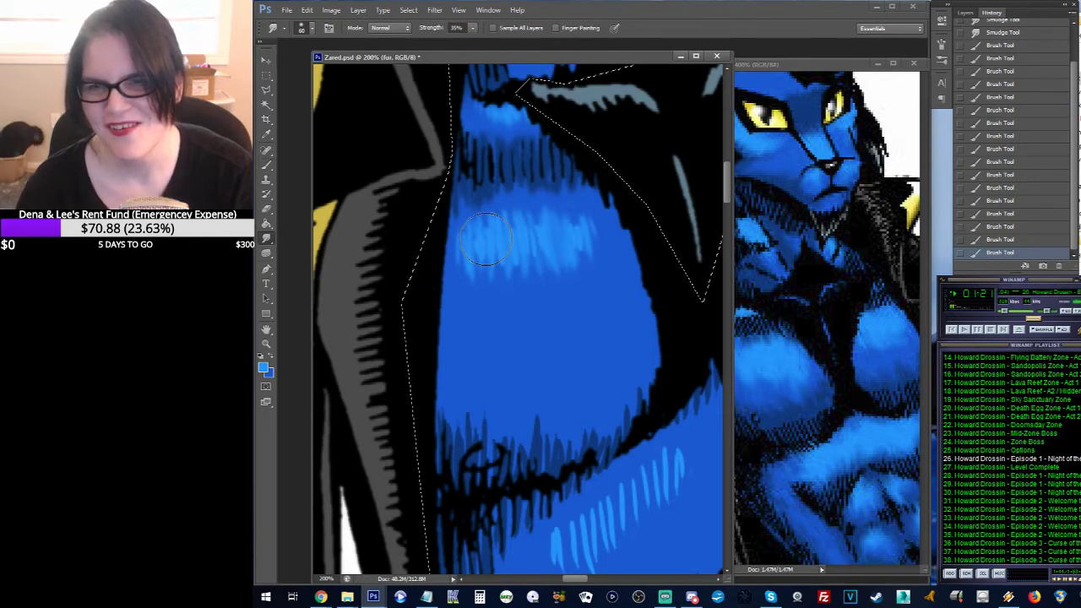
{"action": "left_click_drag", "start_coordinate": [488, 241], "coordinate": [498, 233]}
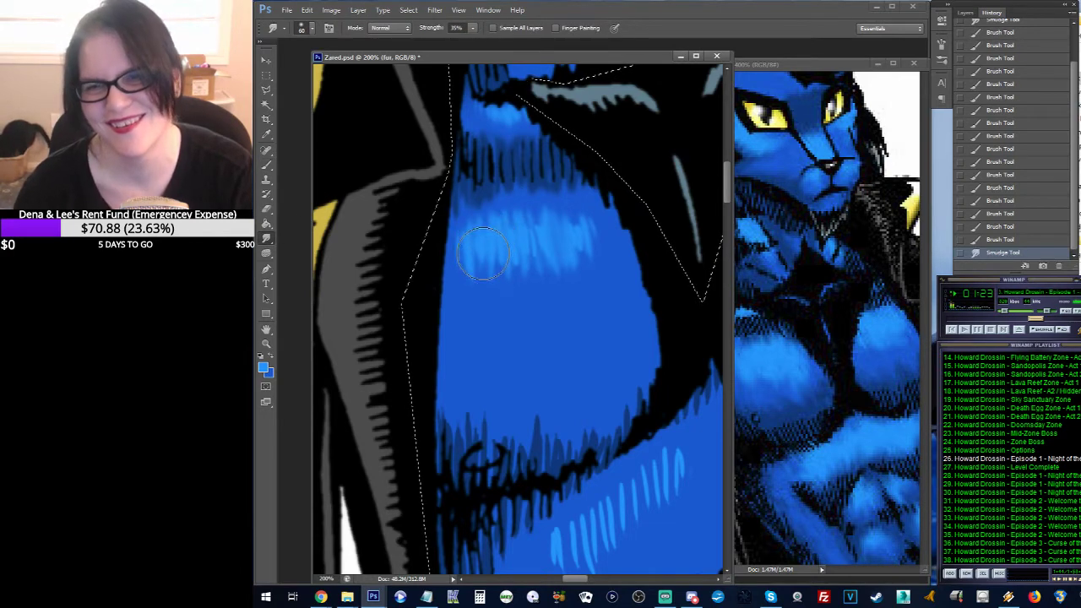
{"action": "left_click_drag", "start_coordinate": [484, 272], "coordinate": [491, 258]}
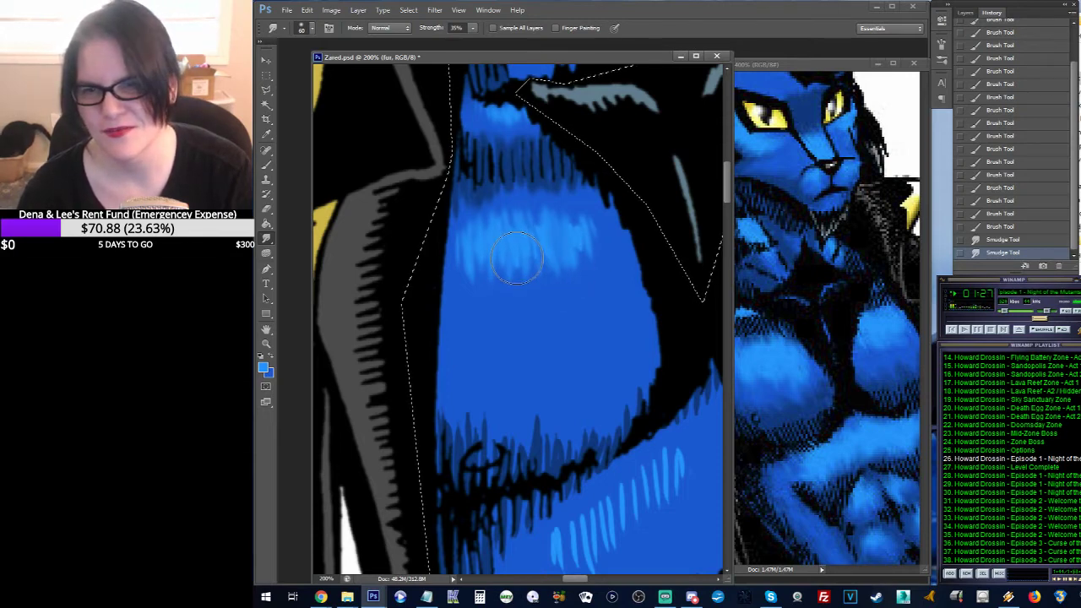
{"action": "left_click_drag", "start_coordinate": [508, 254], "coordinate": [534, 244]}
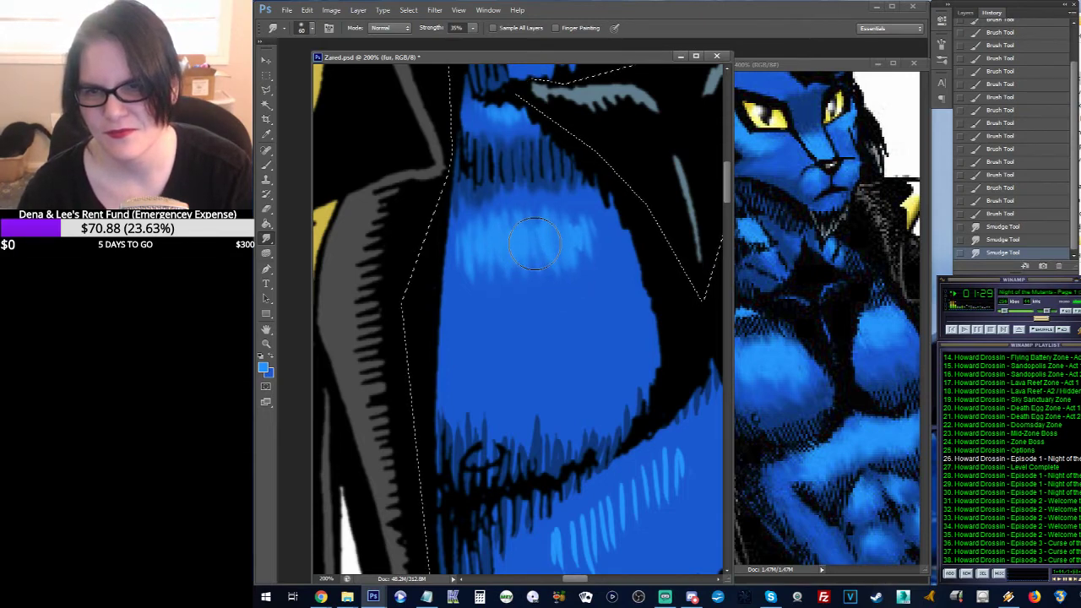
{"action": "mouse_move", "coordinate": [579, 241]}
{"action": "left_mouse_down"}
{"action": "mouse_move", "coordinate": [579, 251]}
{"action": "mouse_move", "coordinate": [575, 241]}
{"action": "left_mouse_up"}
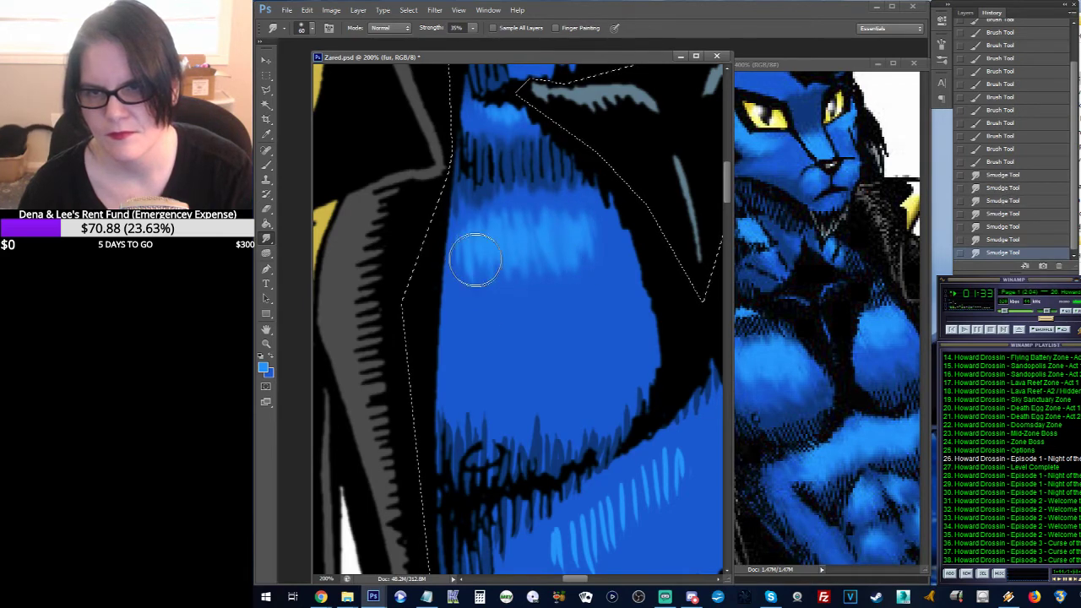
Step: Smudge the left-hand pectoral highlight further, extending its lower edge down into the darker blue fur
{"action": "left_click", "coordinate": [266, 343]}
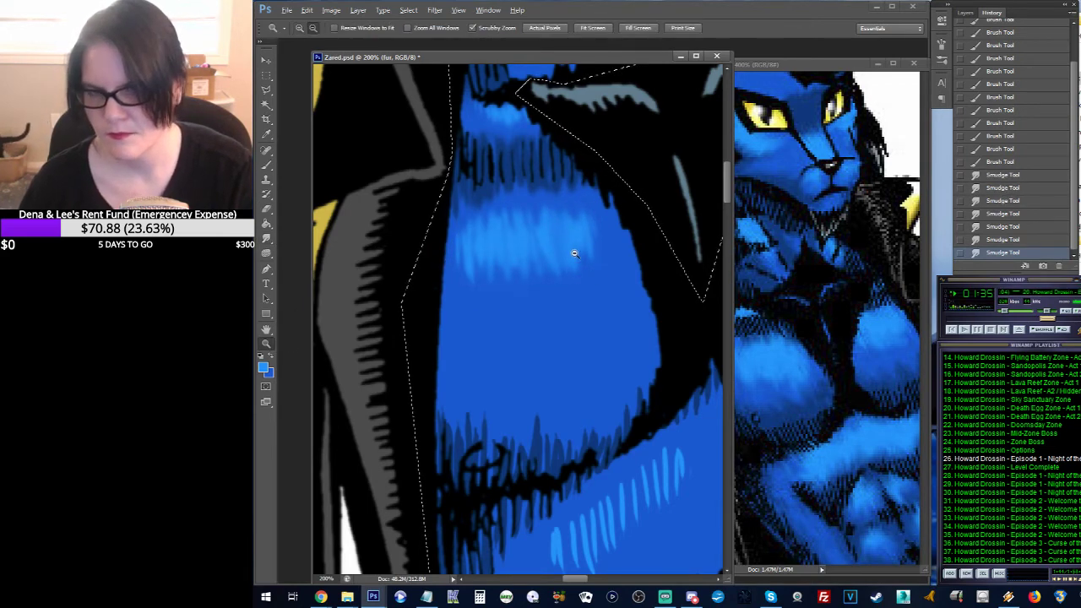
{"action": "left_click", "coordinate": [582, 252], "text": "alt"}
{"action": "left_click", "coordinate": [626, 244], "text": "alt"}
{"action": "left_click", "coordinate": [626, 245], "text": "alt"}
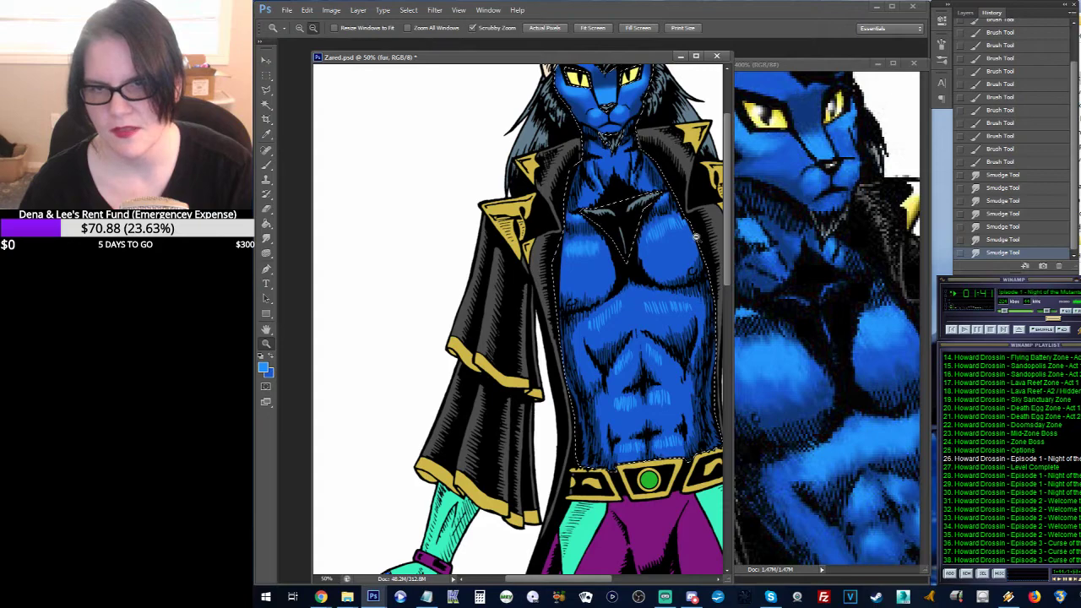
{"action": "left_click", "coordinate": [601, 261]}
{"action": "left_click", "coordinate": [576, 267]}
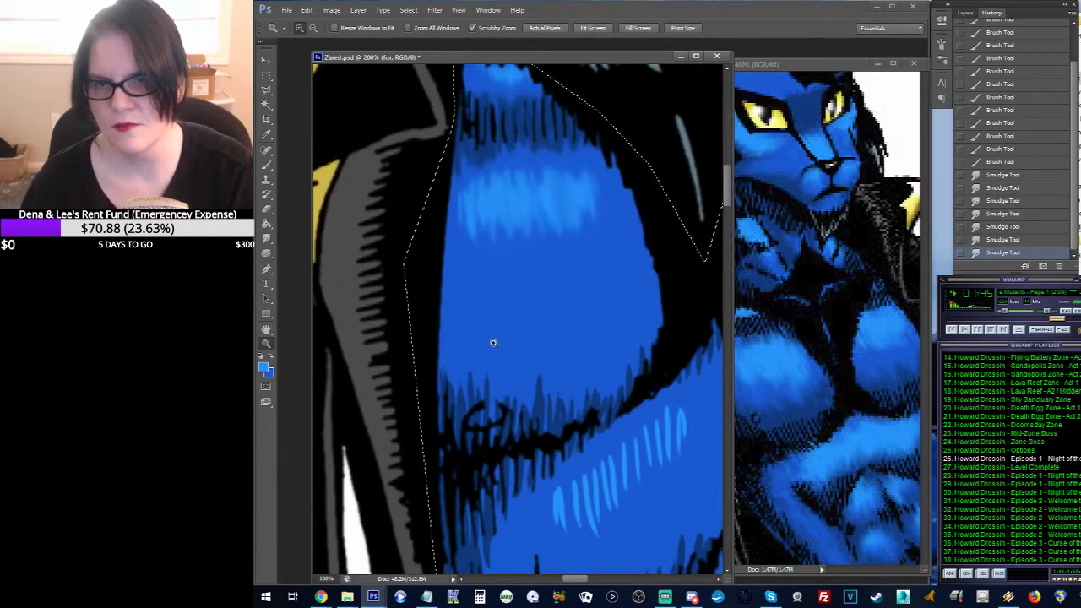
{"action": "left_click", "coordinate": [266, 239]}
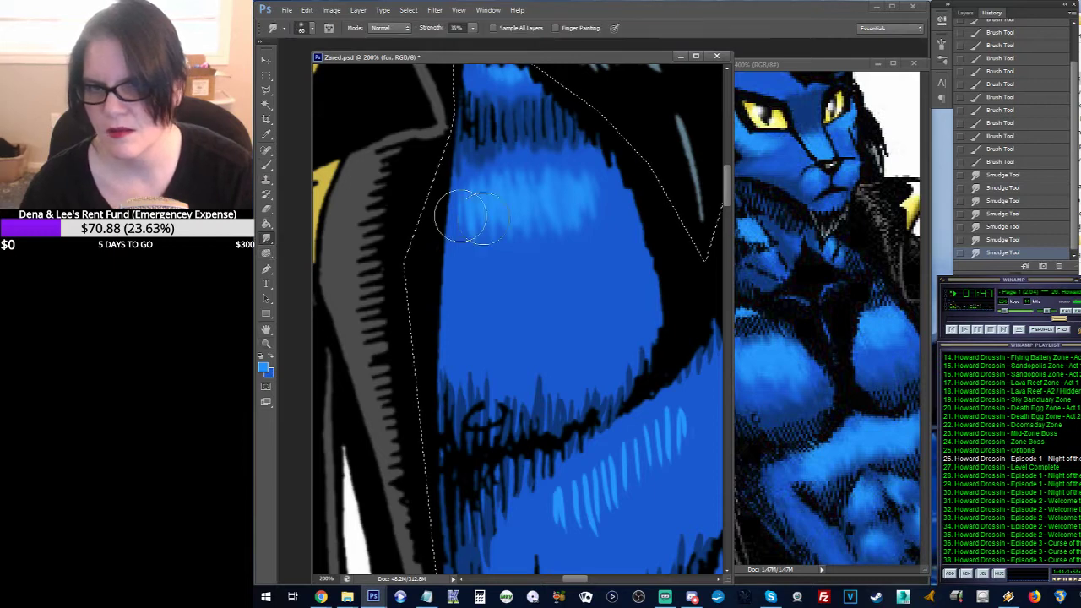
{"action": "mouse_move", "coordinate": [508, 256]}
{"action": "left_mouse_down"}
{"action": "mouse_move", "coordinate": [543, 242]}
{"action": "mouse_move", "coordinate": [554, 220]}
{"action": "mouse_move", "coordinate": [560, 276]}
{"action": "mouse_move", "coordinate": [582, 225]}
{"action": "mouse_move", "coordinate": [596, 270]}
{"action": "mouse_move", "coordinate": [486, 244]}
{"action": "mouse_move", "coordinate": [478, 222]}
{"action": "mouse_move", "coordinate": [476, 280]}
{"action": "mouse_move", "coordinate": [547, 170]}
{"action": "mouse_move", "coordinate": [510, 170]}
{"action": "mouse_move", "coordinate": [527, 193]}
{"action": "mouse_move", "coordinate": [534, 172]}
{"action": "mouse_move", "coordinate": [572, 187]}
{"action": "mouse_move", "coordinate": [562, 168]}
{"action": "mouse_move", "coordinate": [582, 160]}
{"action": "mouse_move", "coordinate": [609, 174]}
{"action": "mouse_move", "coordinate": [607, 243]}
{"action": "mouse_move", "coordinate": [605, 179]}
{"action": "left_mouse_up"}
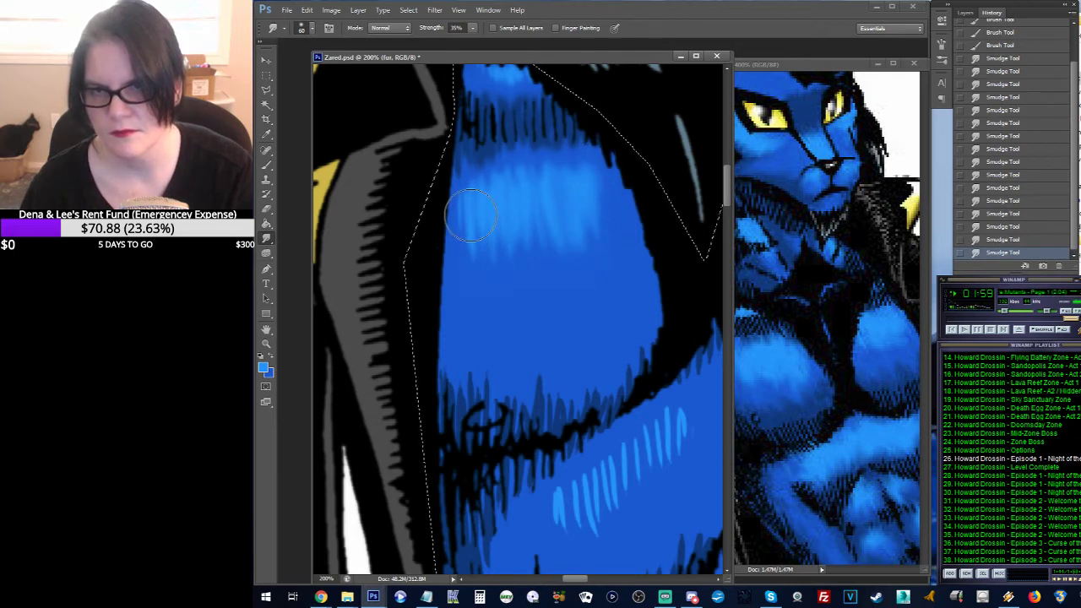
{"action": "left_click_drag", "start_coordinate": [470, 289], "coordinate": [569, 222]}
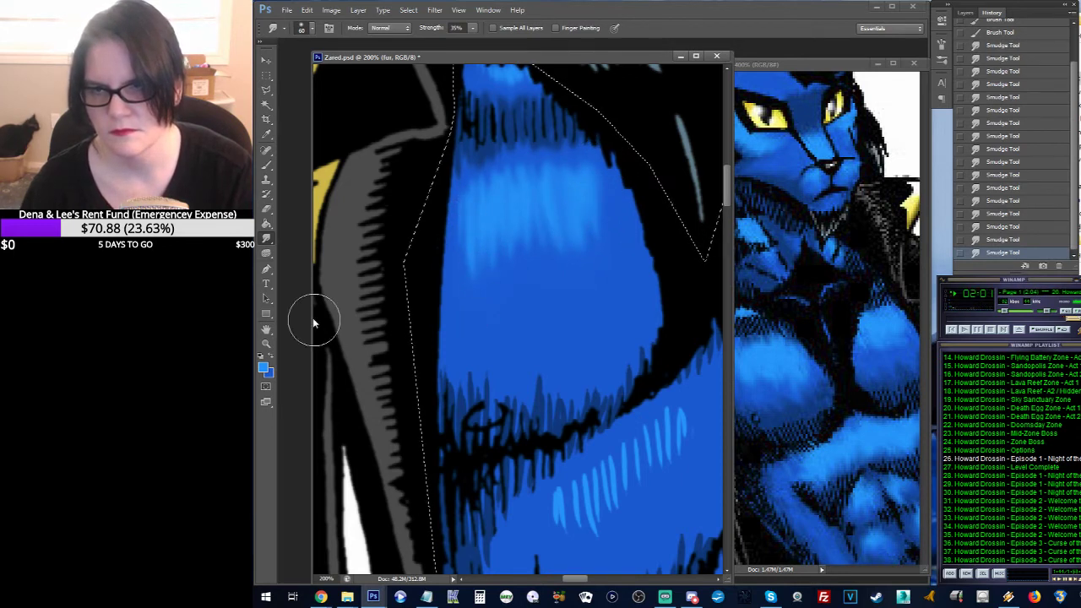
Step: Examine the blended left-hand pectoral on the wider figure and again close up
{"action": "key", "text": "z"}
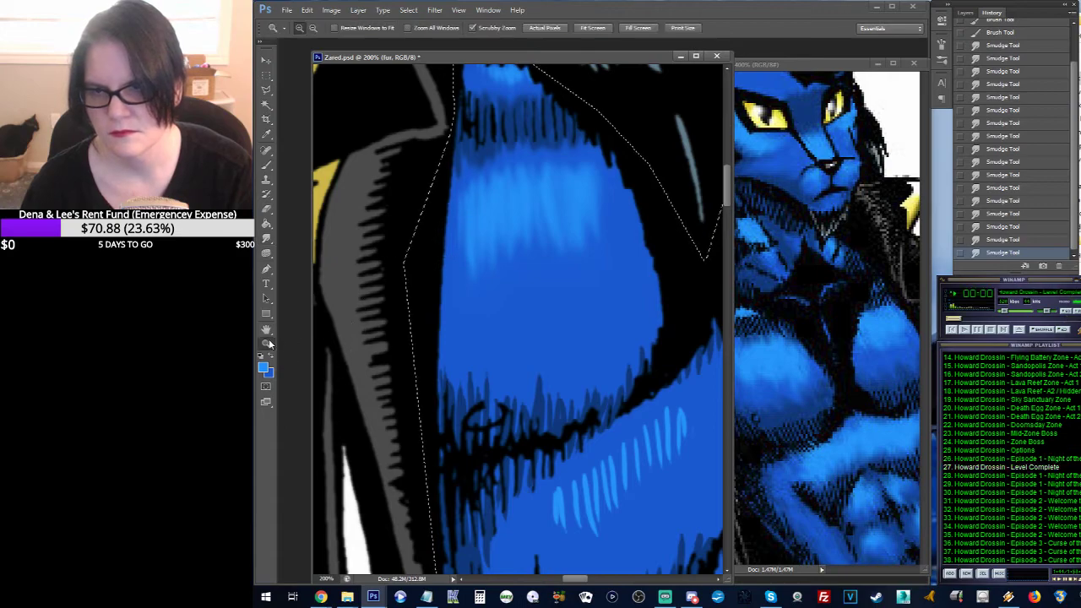
{"action": "left_click", "coordinate": [621, 219], "text": "alt"}
{"action": "left_click", "coordinate": [621, 220], "text": "alt"}
{"action": "left_click", "coordinate": [642, 218], "text": "alt"}
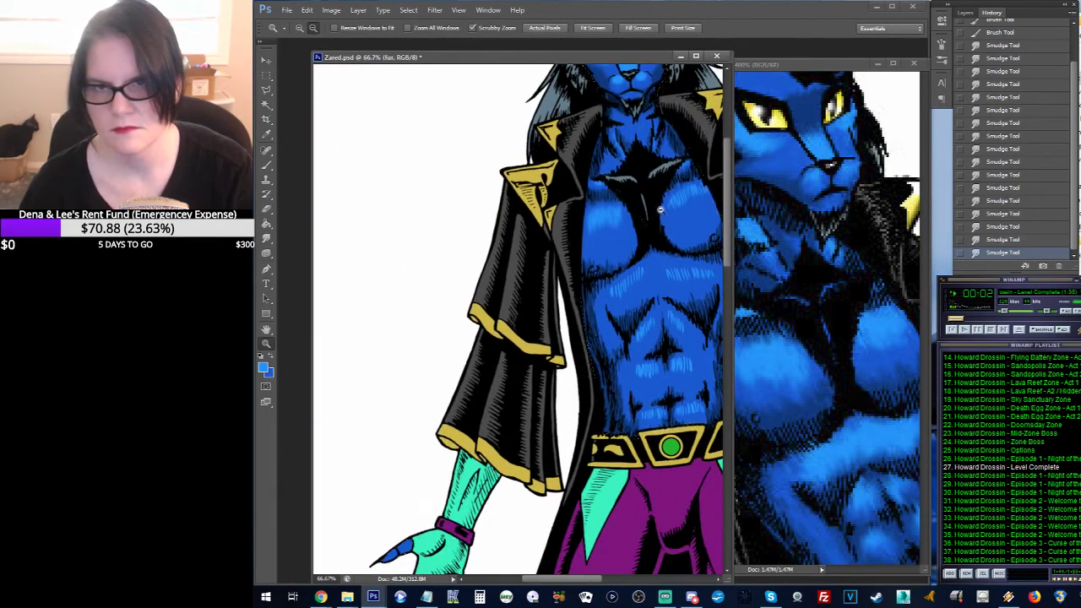
{"action": "left_click", "coordinate": [674, 215], "text": "alt"}
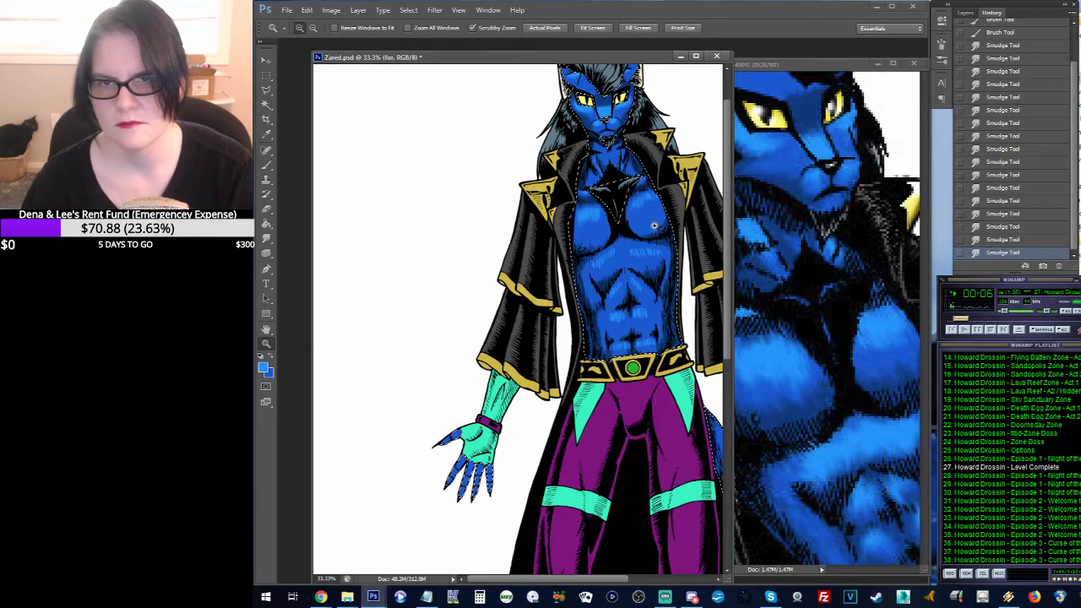
{"action": "left_click", "coordinate": [604, 227]}
{"action": "left_click", "coordinate": [605, 228]}
{"action": "left_click", "coordinate": [603, 228]}
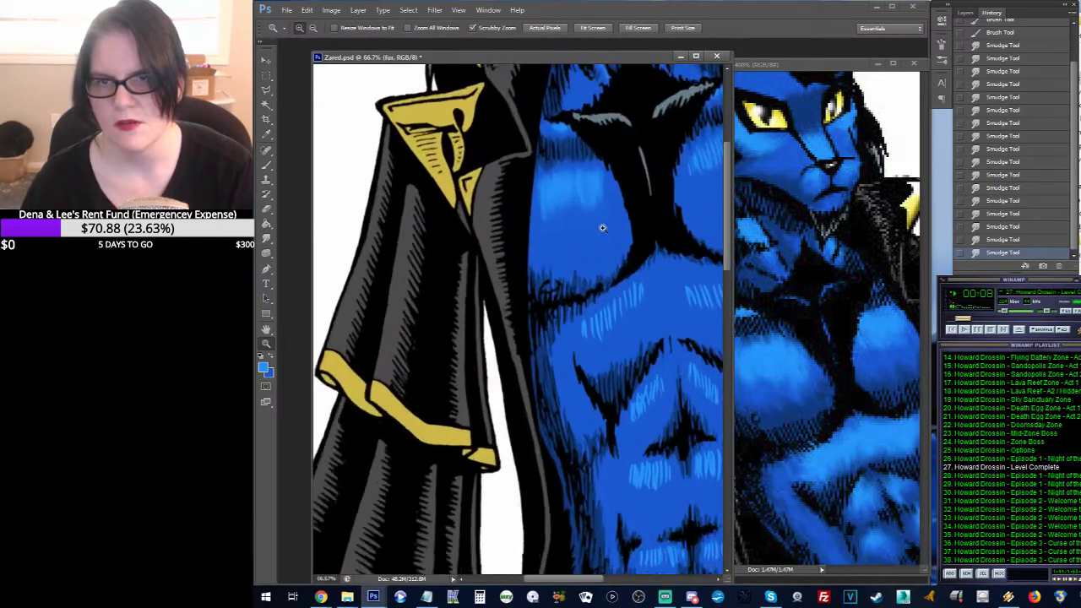
{"action": "left_click", "coordinate": [602, 229]}
{"action": "left_click", "coordinate": [598, 229]}
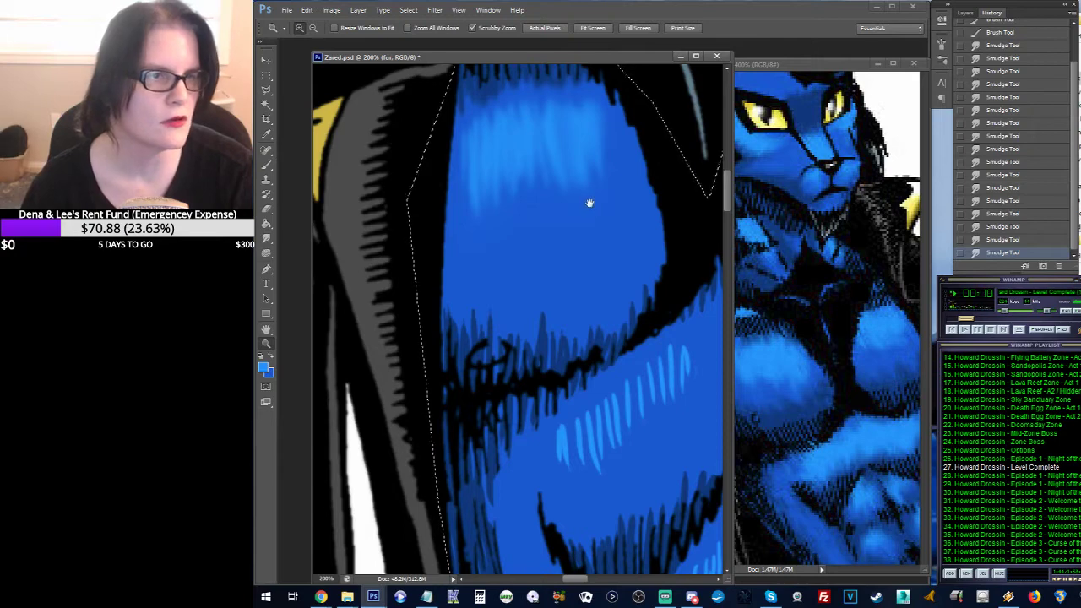
{"action": "left_click_drag", "start_coordinate": [590, 203], "coordinate": [583, 226]}
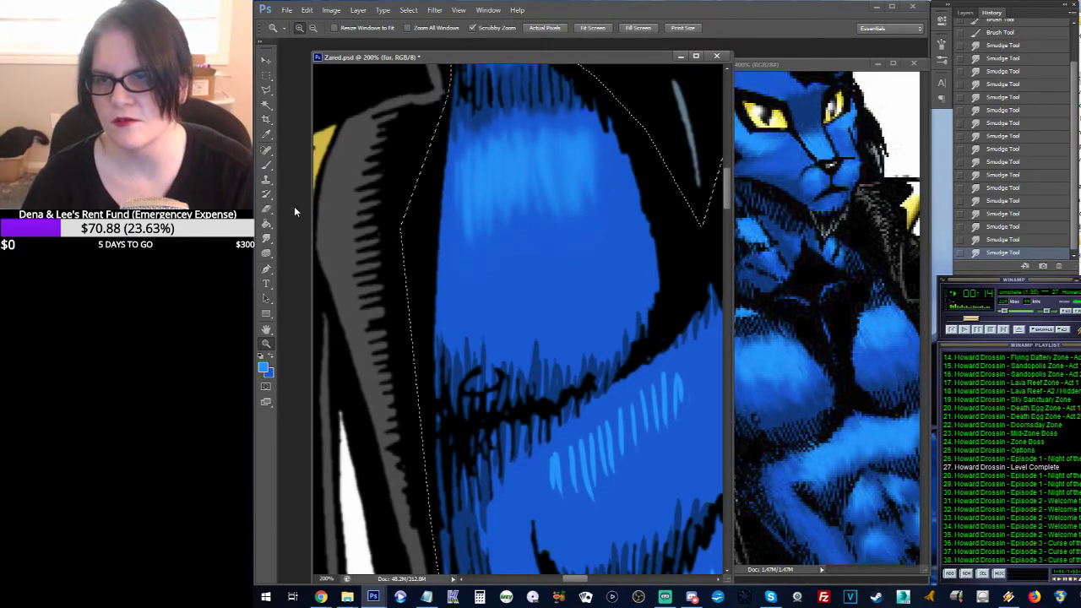
Step: Smudge the lower edge and inner end of the left-hand pectoral highlight to even out its fade
{"action": "left_click", "coordinate": [267, 240]}
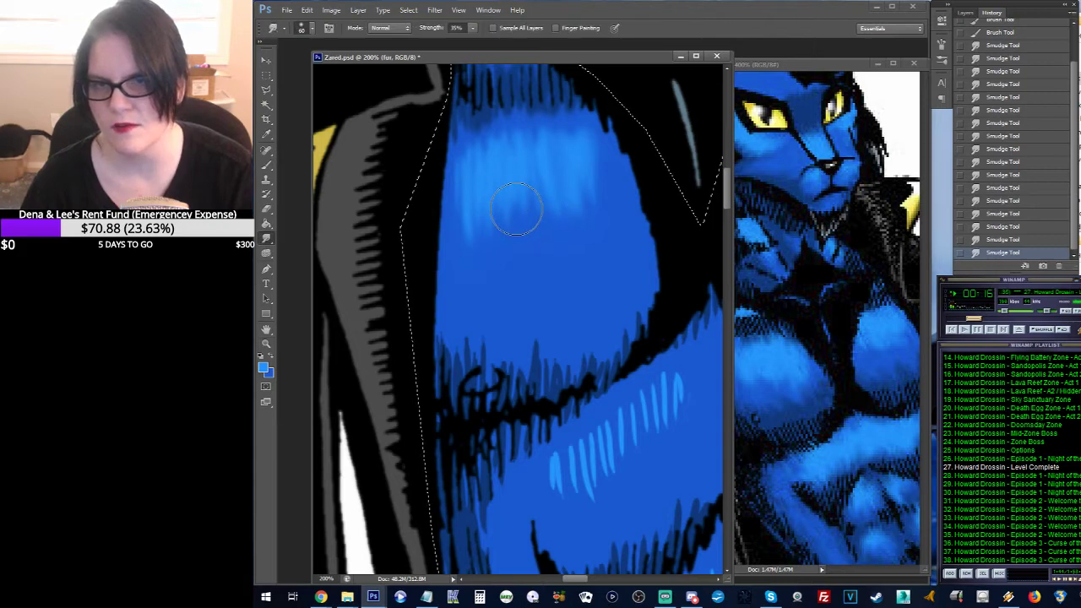
{"action": "mouse_move", "coordinate": [515, 244]}
{"action": "left_mouse_down"}
{"action": "mouse_move", "coordinate": [550, 222]}
{"action": "mouse_move", "coordinate": [518, 256]}
{"action": "mouse_move", "coordinate": [516, 225]}
{"action": "mouse_move", "coordinate": [589, 195]}
{"action": "mouse_move", "coordinate": [572, 206]}
{"action": "left_mouse_up"}
{"action": "mouse_move", "coordinate": [625, 173]}
{"action": "left_mouse_down"}
{"action": "mouse_move", "coordinate": [474, 248]}
{"action": "mouse_move", "coordinate": [477, 226]}
{"action": "mouse_move", "coordinate": [651, 131]}
{"action": "left_mouse_up"}
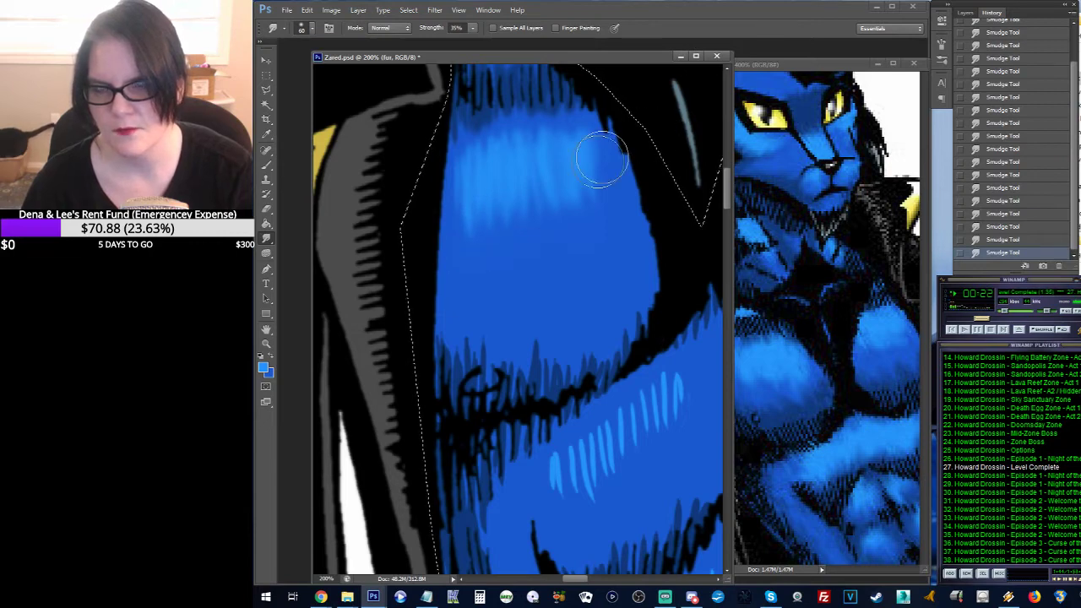
{"action": "mouse_move", "coordinate": [602, 158]}
{"action": "left_mouse_down"}
{"action": "mouse_move", "coordinate": [513, 282]}
{"action": "mouse_move", "coordinate": [629, 154]}
{"action": "left_mouse_up"}
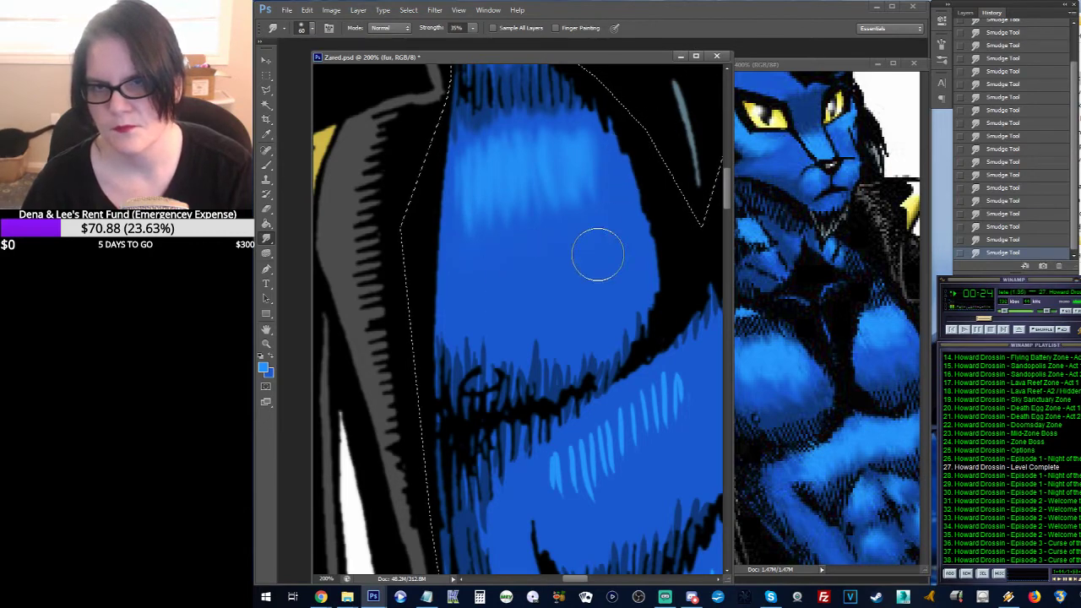
Step: Brush light blue between the highlight strokes across the right-hand pectoral with the 24 px soft round tip
{"action": "mouse_move", "coordinate": [591, 247]}
{"action": "left_mouse_down"}
{"action": "mouse_move", "coordinate": [545, 245]}
{"action": "mouse_move", "coordinate": [588, 250]}
{"action": "left_mouse_up"}
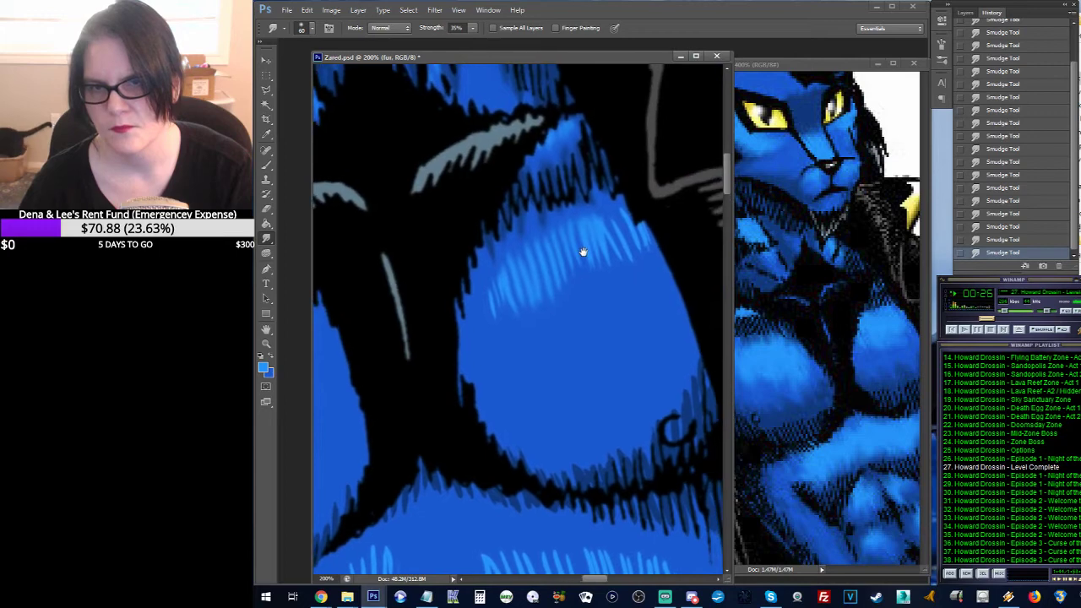
{"action": "key", "text": "ctrl+shift+d"}
{"action": "left_click", "coordinate": [267, 165]}
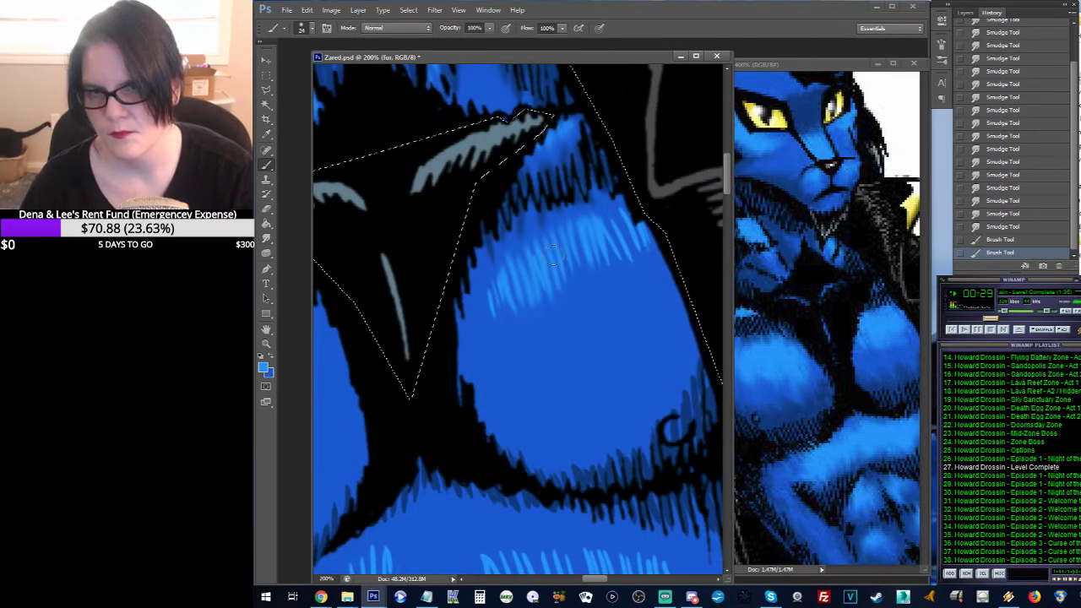
{"action": "mouse_move", "coordinate": [554, 245]}
{"action": "left_mouse_down"}
{"action": "mouse_move", "coordinate": [545, 275]}
{"action": "mouse_move", "coordinate": [557, 266]}
{"action": "left_mouse_up"}
{"action": "mouse_move", "coordinate": [583, 231]}
{"action": "left_mouse_down"}
{"action": "mouse_move", "coordinate": [523, 281]}
{"action": "mouse_move", "coordinate": [520, 266]}
{"action": "mouse_move", "coordinate": [512, 292]}
{"action": "left_mouse_up"}
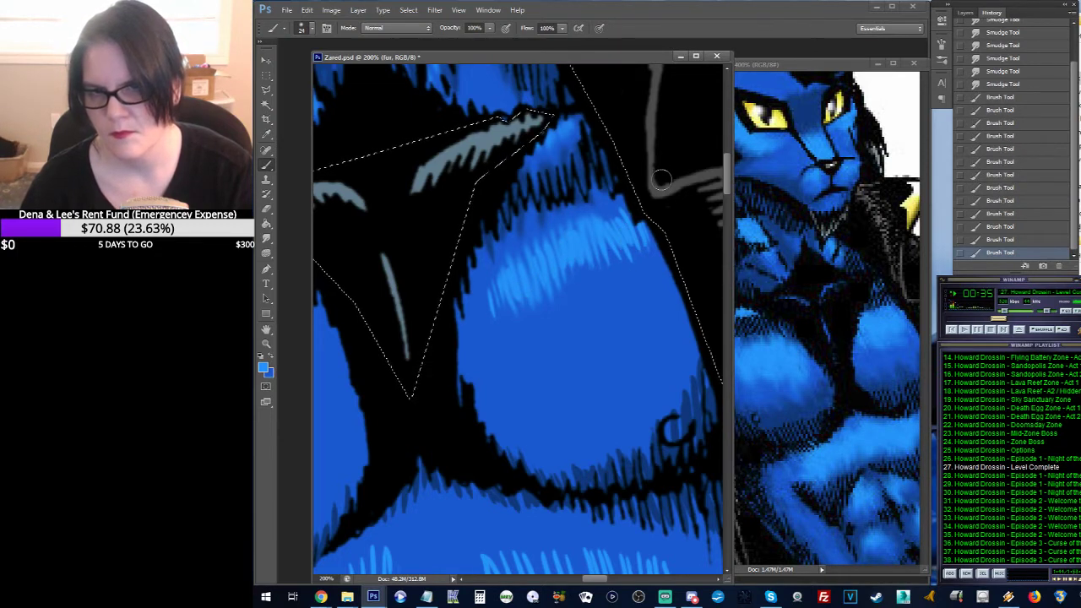
Step: Smudge the brushed highlight across the right-hand pectoral, blending its upper and lower edges into the surrounding blue
{"action": "left_click", "coordinate": [267, 237]}
{"action": "mouse_move", "coordinate": [591, 253]}
{"action": "left_mouse_down"}
{"action": "mouse_move", "coordinate": [574, 272]}
{"action": "mouse_move", "coordinate": [583, 317]}
{"action": "mouse_move", "coordinate": [581, 283]}
{"action": "mouse_move", "coordinate": [613, 265]}
{"action": "mouse_move", "coordinate": [622, 292]}
{"action": "left_mouse_up"}
{"action": "mouse_move", "coordinate": [641, 245]}
{"action": "left_mouse_down"}
{"action": "mouse_move", "coordinate": [637, 272]}
{"action": "mouse_move", "coordinate": [608, 216]}
{"action": "mouse_move", "coordinate": [581, 242]}
{"action": "mouse_move", "coordinate": [554, 232]}
{"action": "left_mouse_up"}
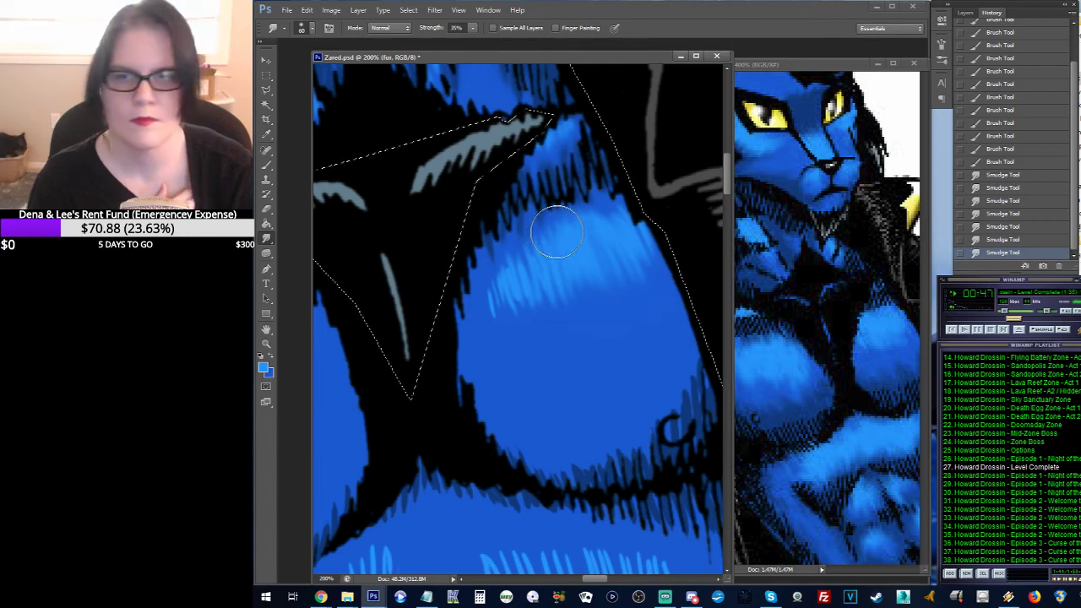
{"action": "mouse_move", "coordinate": [556, 231]}
{"action": "left_mouse_down"}
{"action": "mouse_move", "coordinate": [551, 264]}
{"action": "mouse_move", "coordinate": [529, 244]}
{"action": "mouse_move", "coordinate": [511, 282]}
{"action": "mouse_move", "coordinate": [500, 266]}
{"action": "mouse_move", "coordinate": [508, 297]}
{"action": "mouse_move", "coordinate": [498, 292]}
{"action": "mouse_move", "coordinate": [628, 243]}
{"action": "left_mouse_up"}
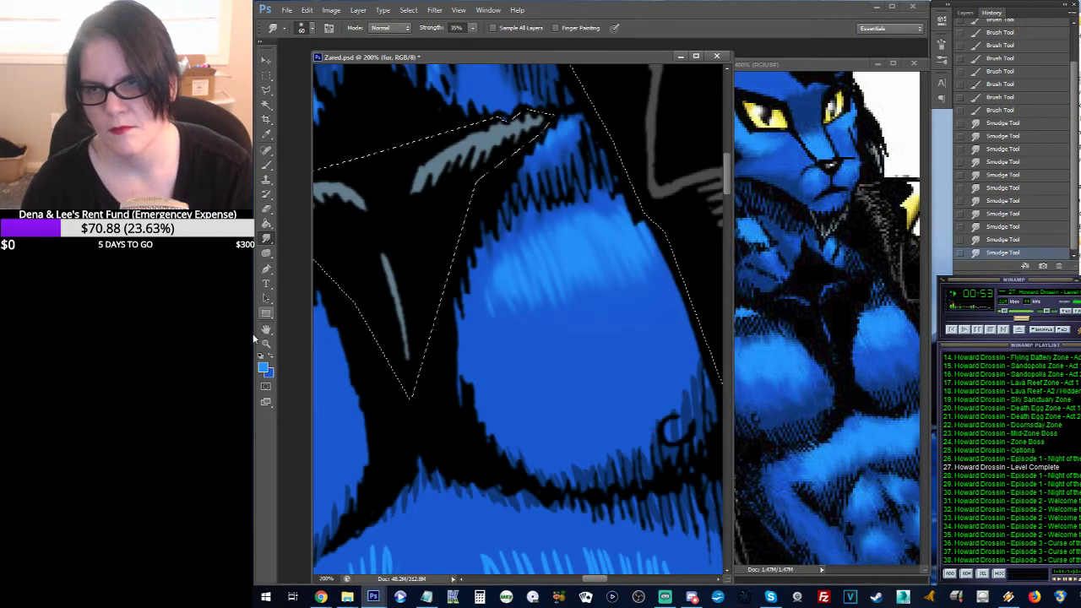
Step: Brush light blue onto the inner end of the left-hand pectoral highlight with the 24 px soft round tip
{"action": "left_click", "coordinate": [266, 342]}
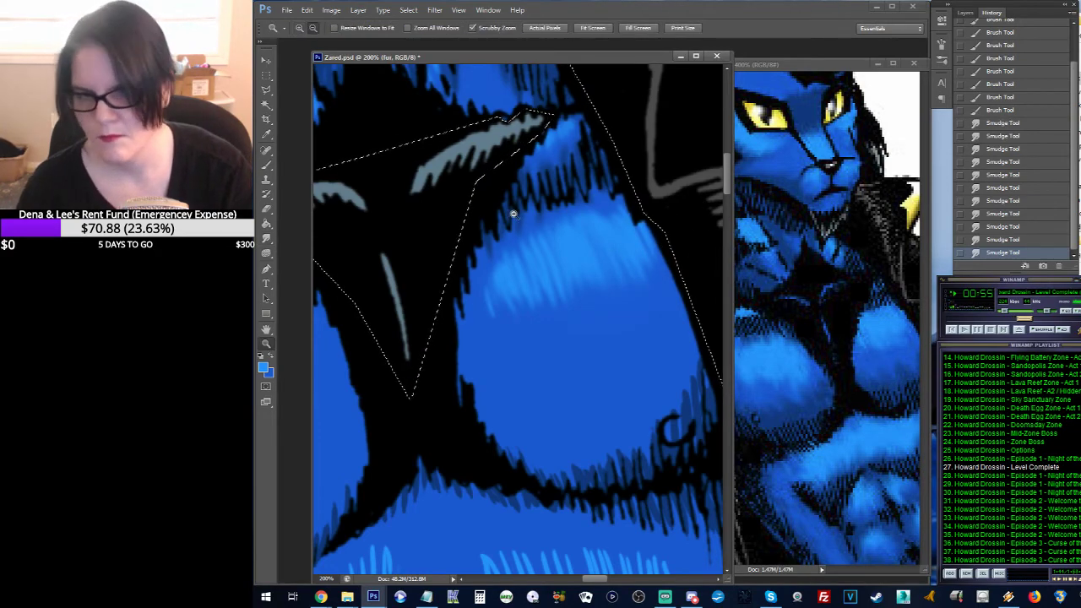
{"action": "key", "text": "ctrl+minus"}
{"action": "key", "text": "ctrl+minus"}
{"action": "key", "text": "ctrl+minus"}
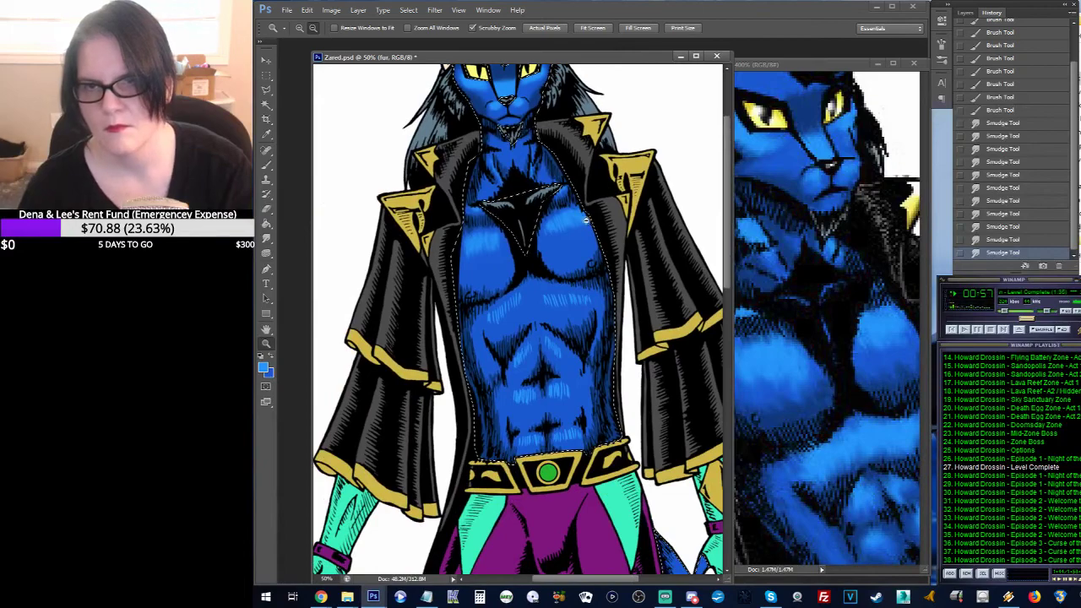
{"action": "left_click", "coordinate": [526, 251]}
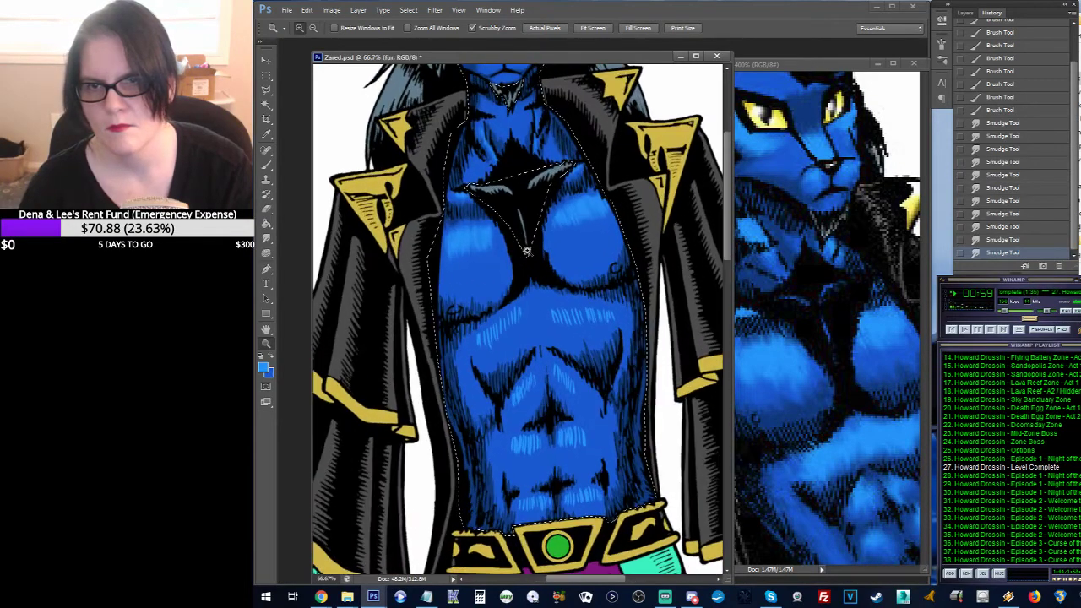
{"action": "left_click", "coordinate": [526, 251]}
{"action": "left_click", "coordinate": [527, 249]}
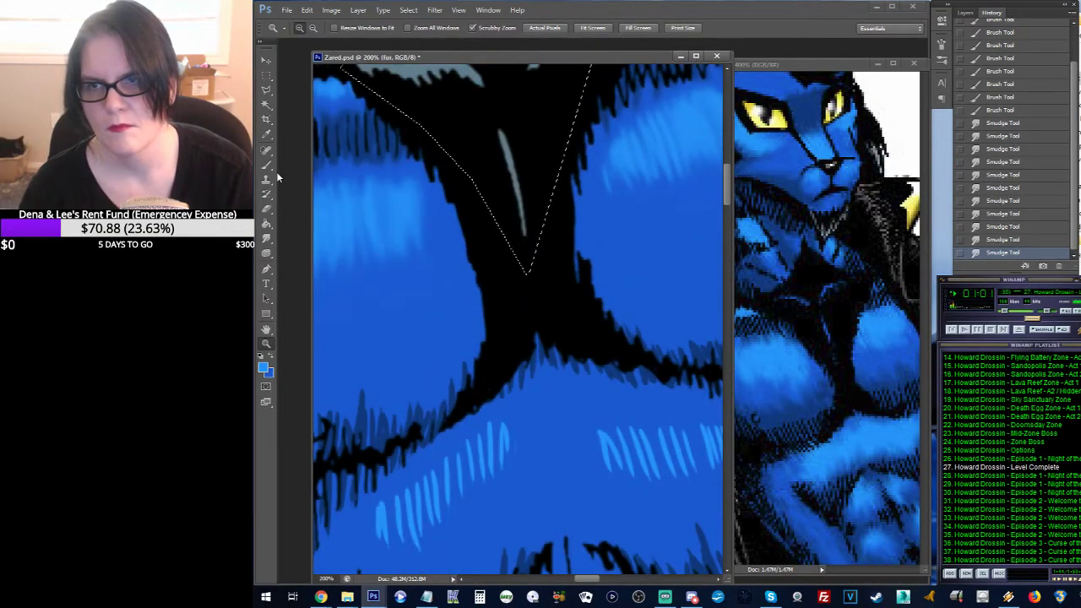
{"action": "key", "text": "b"}
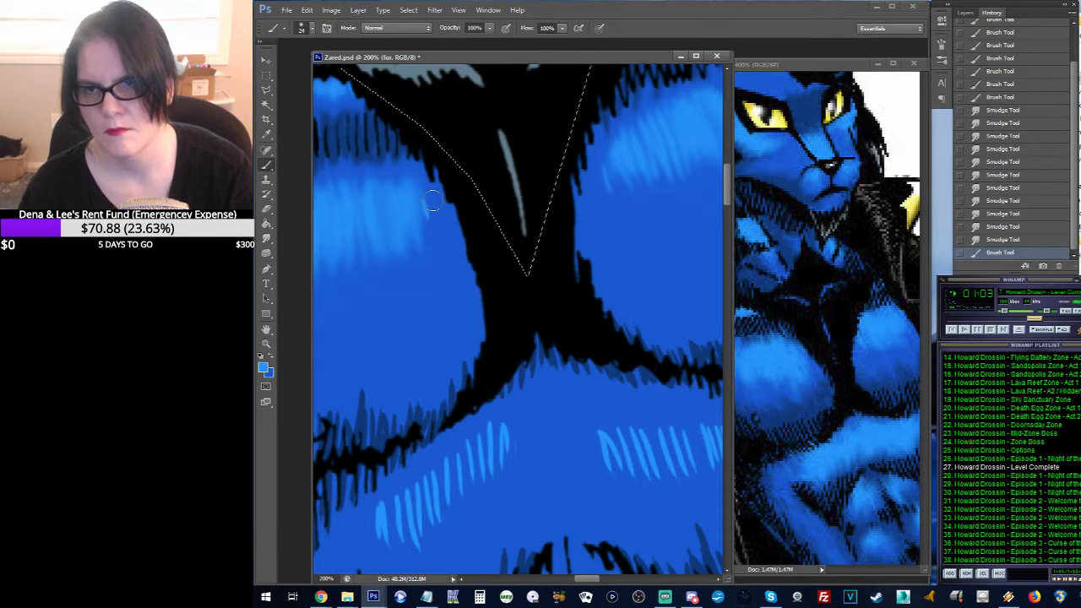
{"action": "mouse_move", "coordinate": [428, 192]}
{"action": "left_mouse_down"}
{"action": "mouse_move", "coordinate": [432, 235]}
{"action": "mouse_move", "coordinate": [457, 220]}
{"action": "left_mouse_up"}
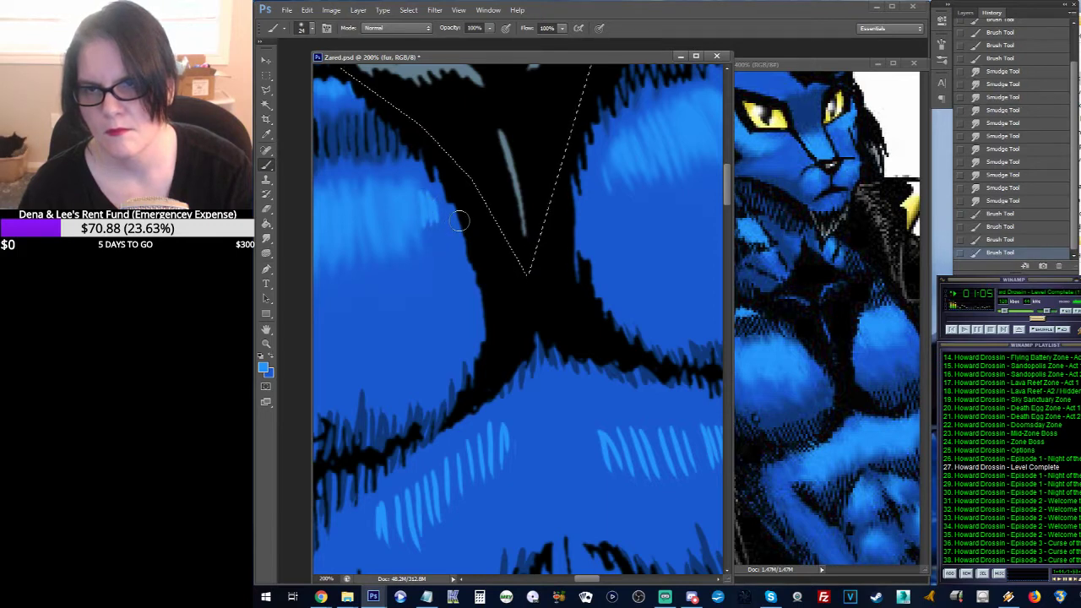
Step: Smudge the inner ends of both pectoral highlights into the surrounding blue
{"action": "left_click", "coordinate": [266, 238]}
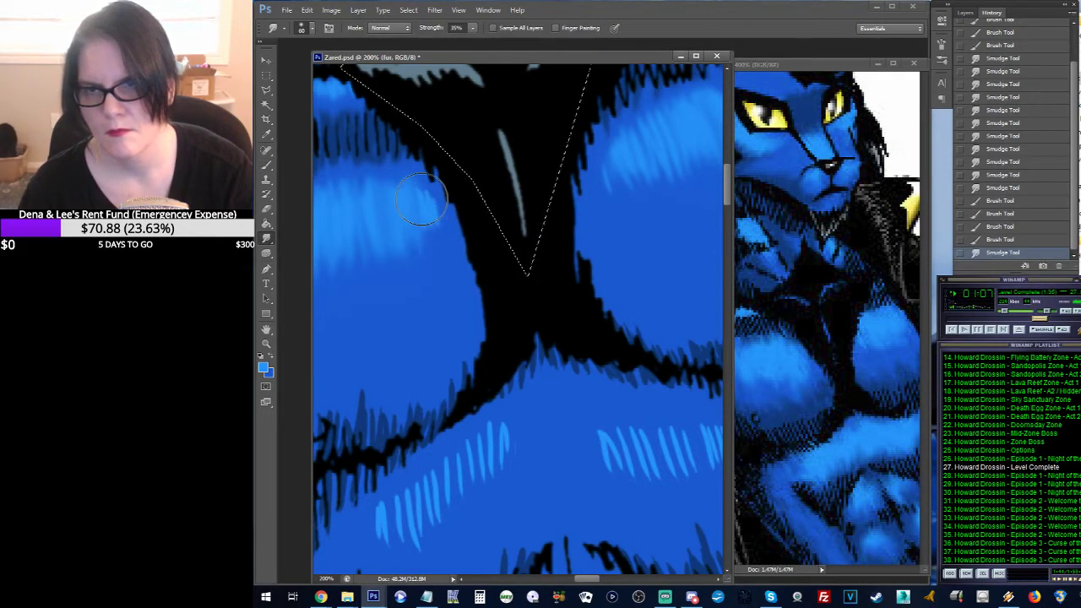
{"action": "mouse_move", "coordinate": [433, 205]}
{"action": "left_mouse_down"}
{"action": "mouse_move", "coordinate": [435, 230]}
{"action": "mouse_move", "coordinate": [423, 143]}
{"action": "left_mouse_up"}
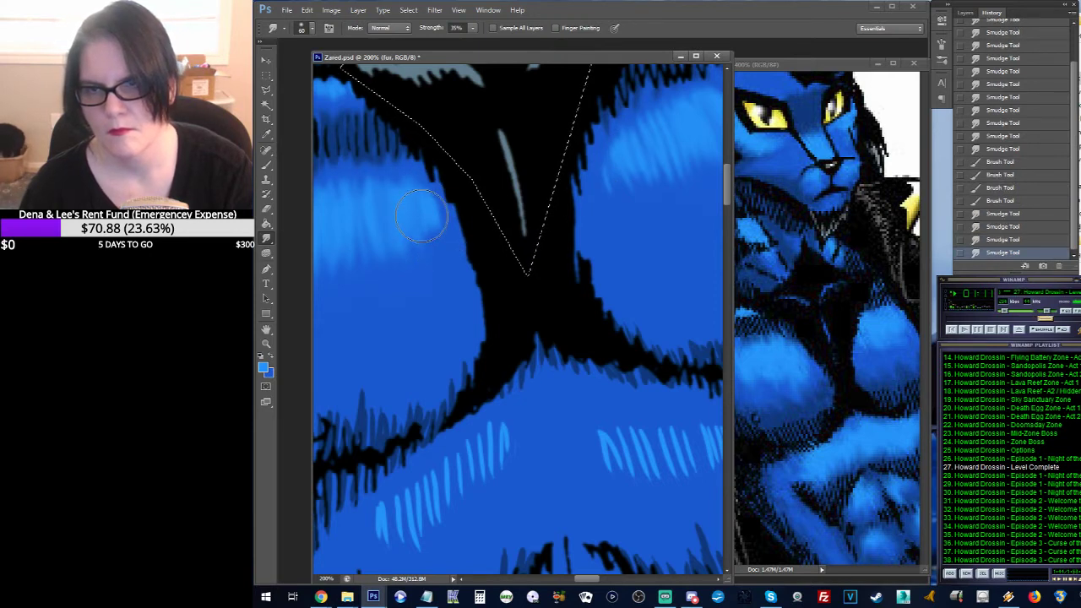
{"action": "left_click_drag", "start_coordinate": [423, 233], "coordinate": [409, 110]}
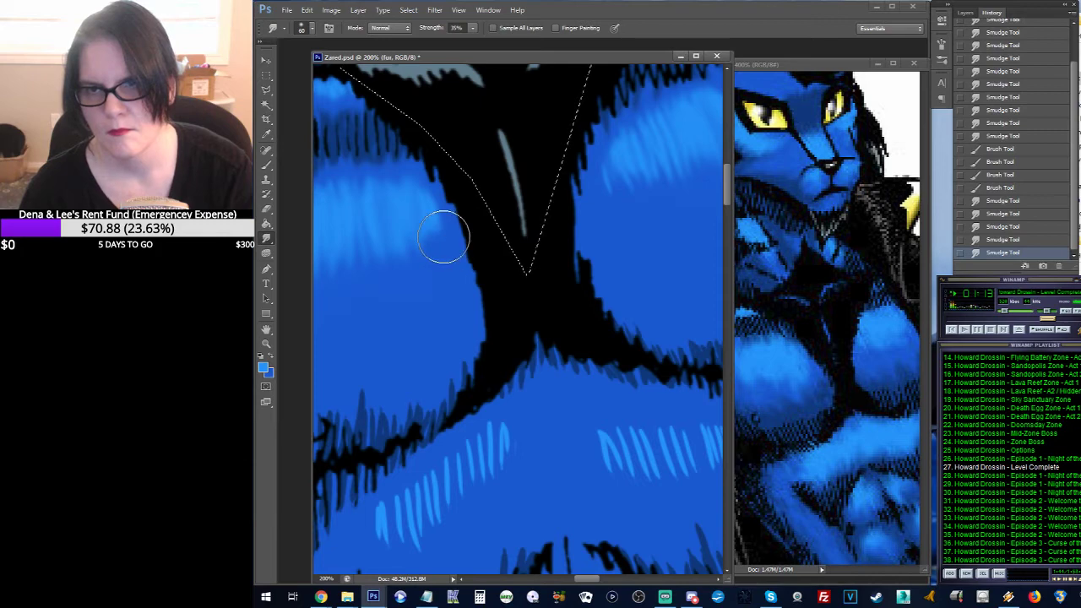
{"action": "left_click_drag", "start_coordinate": [646, 123], "coordinate": [633, 80]}
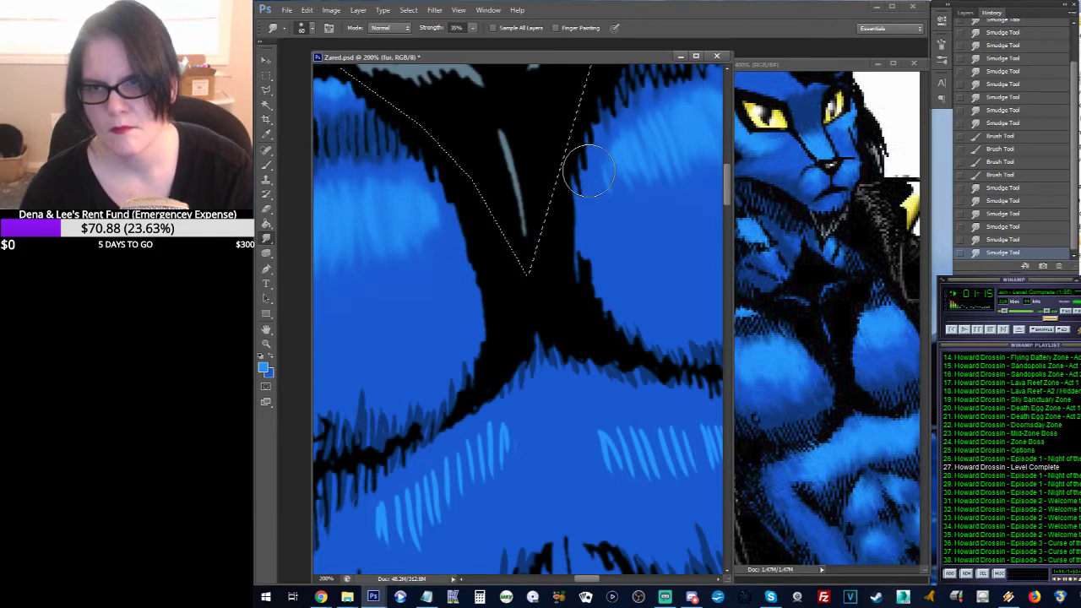
Step: Brush light blue between the outer strokes of the left-hand upper abdomen highlight with a 12 px hard round tip
{"action": "mouse_move", "coordinate": [647, 218]}
{"action": "left_mouse_down"}
{"action": "mouse_move", "coordinate": [608, 220]}
{"action": "mouse_move", "coordinate": [471, 171]}
{"action": "left_mouse_up"}
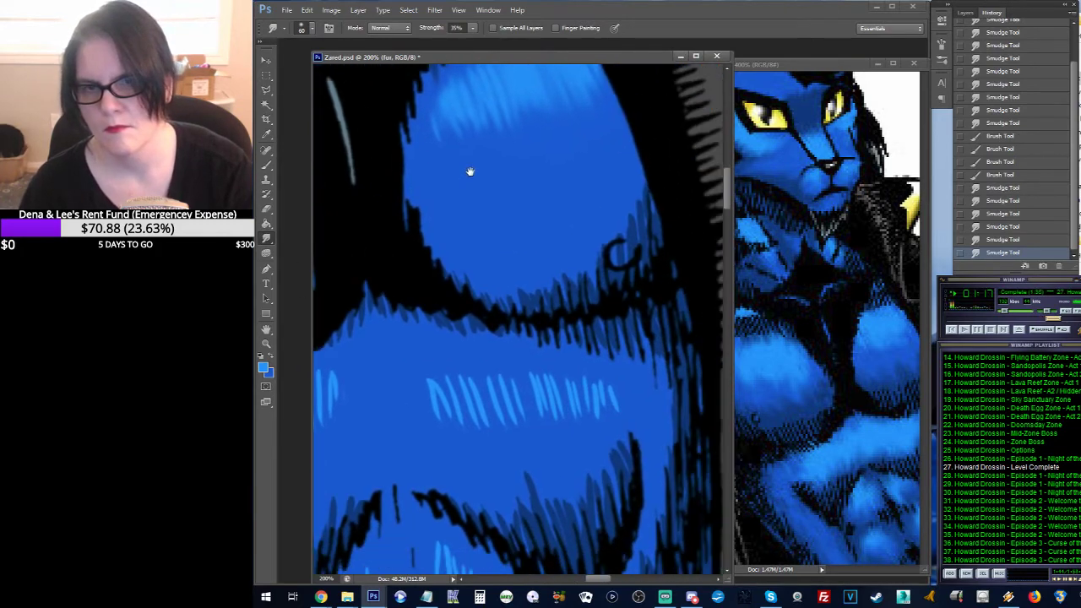
{"action": "mouse_move", "coordinate": [589, 211]}
{"action": "left_mouse_down"}
{"action": "mouse_move", "coordinate": [571, 225]}
{"action": "mouse_move", "coordinate": [639, 174]}
{"action": "mouse_move", "coordinate": [555, 212]}
{"action": "mouse_move", "coordinate": [574, 220]}
{"action": "left_mouse_up"}
{"action": "key", "text": "ctrl+shift+d"}
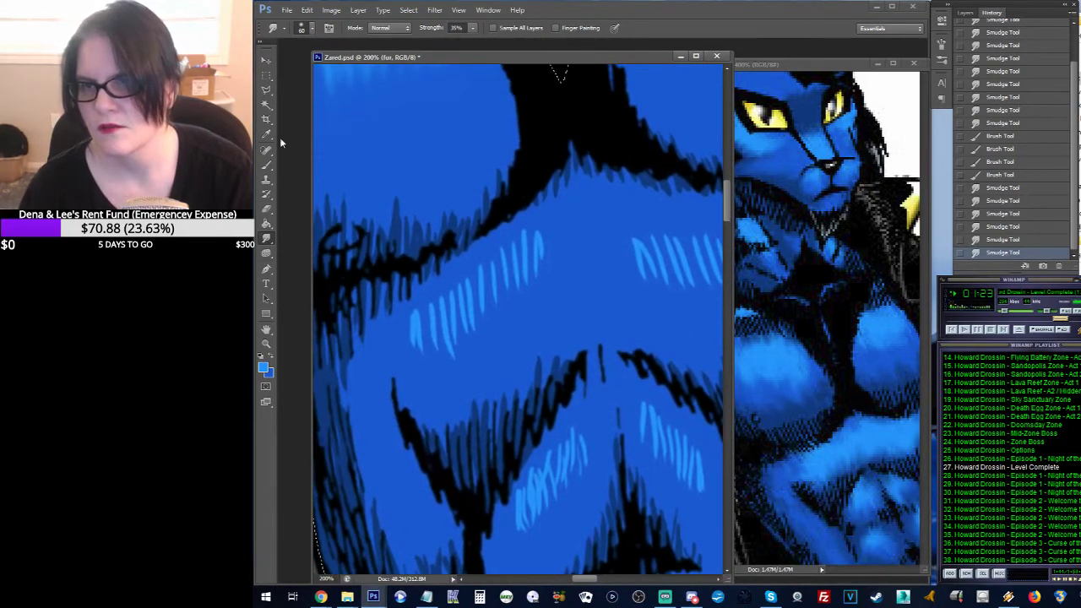
{"action": "left_click", "coordinate": [265, 166]}
{"action": "left_click", "coordinate": [307, 28]}
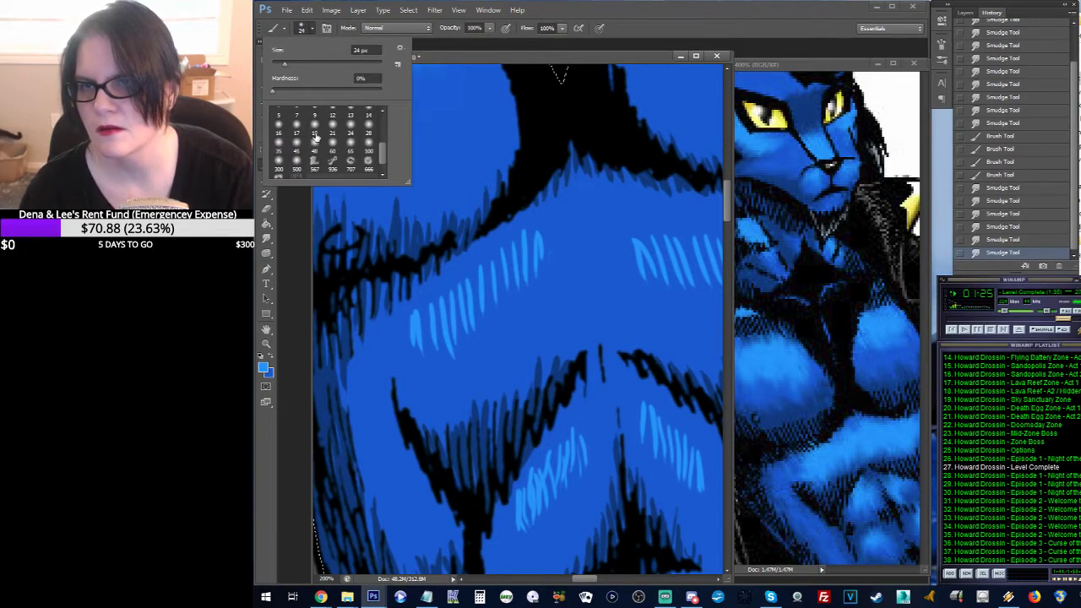
{"action": "left_click_drag", "start_coordinate": [385, 156], "coordinate": [383, 144]}
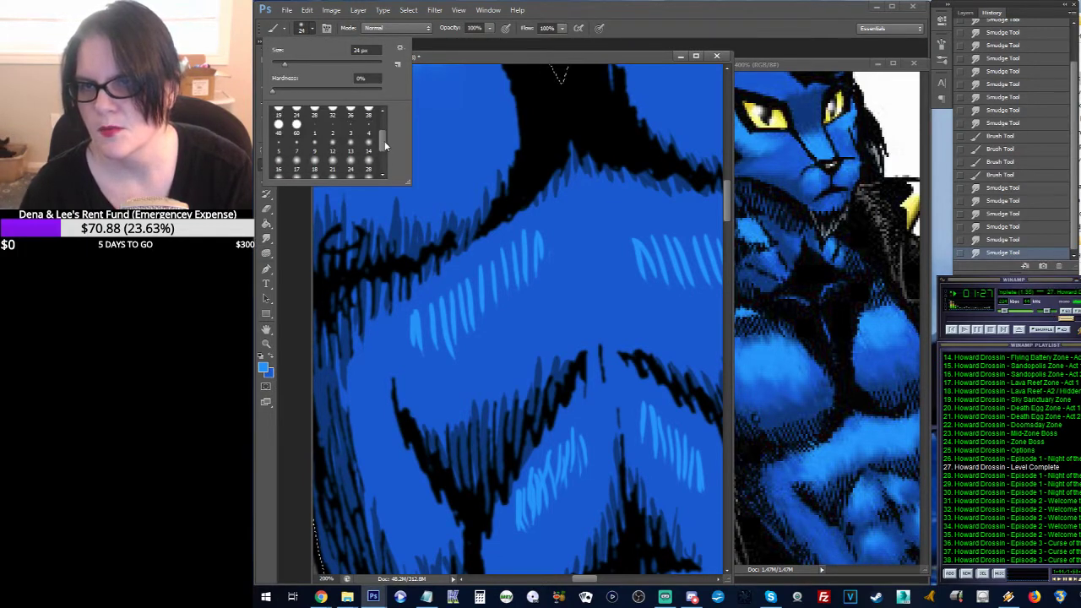
{"action": "scroll", "coordinate": [318, 141], "scroll_direction": "up", "scroll_amount": 2}
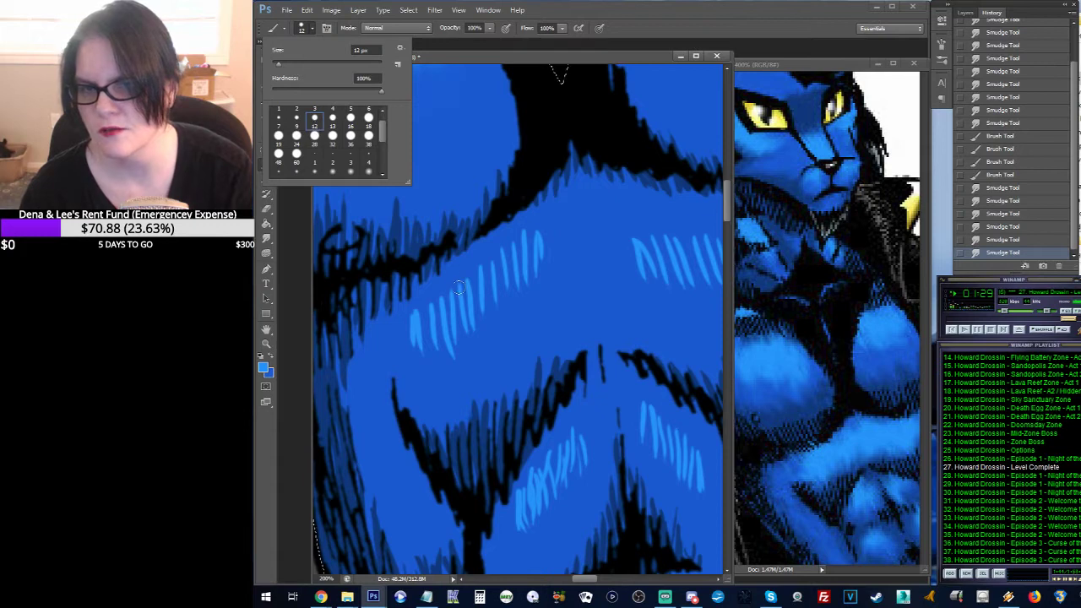
{"action": "left_click", "coordinate": [439, 338]}
{"action": "mouse_move", "coordinate": [526, 313]}
{"action": "left_mouse_down"}
{"action": "mouse_move", "coordinate": [520, 343]}
{"action": "mouse_move", "coordinate": [477, 238]}
{"action": "left_mouse_up"}
{"action": "mouse_move", "coordinate": [422, 346]}
{"action": "left_mouse_down"}
{"action": "mouse_move", "coordinate": [424, 306]}
{"action": "mouse_move", "coordinate": [435, 346]}
{"action": "mouse_move", "coordinate": [436, 301]}
{"action": "mouse_move", "coordinate": [448, 331]}
{"action": "mouse_move", "coordinate": [451, 295]}
{"action": "left_mouse_up"}
{"action": "left_click_drag", "start_coordinate": [447, 334], "coordinate": [461, 296]}
{"action": "left_click_drag", "start_coordinate": [458, 329], "coordinate": [478, 282]}
{"action": "left_click_drag", "start_coordinate": [472, 314], "coordinate": [488, 257]}
{"action": "left_click_drag", "start_coordinate": [473, 290], "coordinate": [487, 262]}
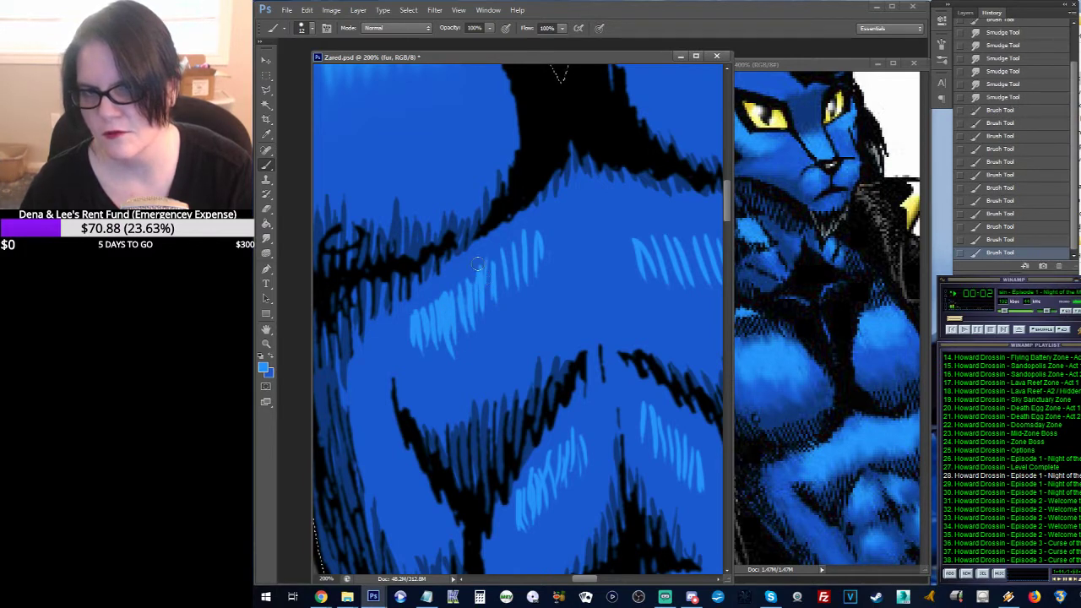
Step: Fill the gaps along the upper edge and inner end of the left-hand upper abdomen highlight with light blue
{"action": "left_click_drag", "start_coordinate": [452, 293], "coordinate": [459, 278]}
{"action": "left_click_drag", "start_coordinate": [440, 298], "coordinate": [444, 280]}
{"action": "mouse_move", "coordinate": [433, 319]}
{"action": "left_mouse_down"}
{"action": "mouse_move", "coordinate": [439, 280]}
{"action": "mouse_move", "coordinate": [428, 288]}
{"action": "left_mouse_up"}
{"action": "left_click_drag", "start_coordinate": [407, 324], "coordinate": [412, 302]}
{"action": "mouse_move", "coordinate": [491, 253]}
{"action": "left_mouse_down"}
{"action": "mouse_move", "coordinate": [499, 289]}
{"action": "mouse_move", "coordinate": [505, 241]}
{"action": "mouse_move", "coordinate": [509, 286]}
{"action": "mouse_move", "coordinate": [513, 245]}
{"action": "mouse_move", "coordinate": [525, 240]}
{"action": "mouse_move", "coordinate": [527, 269]}
{"action": "mouse_move", "coordinate": [531, 223]}
{"action": "mouse_move", "coordinate": [535, 260]}
{"action": "mouse_move", "coordinate": [535, 233]}
{"action": "left_mouse_up"}
Step: Brush light blue between the strokes of the right-hand upper abdomen highlight across its full width
{"action": "left_click_drag", "start_coordinate": [660, 208], "coordinate": [514, 186]}
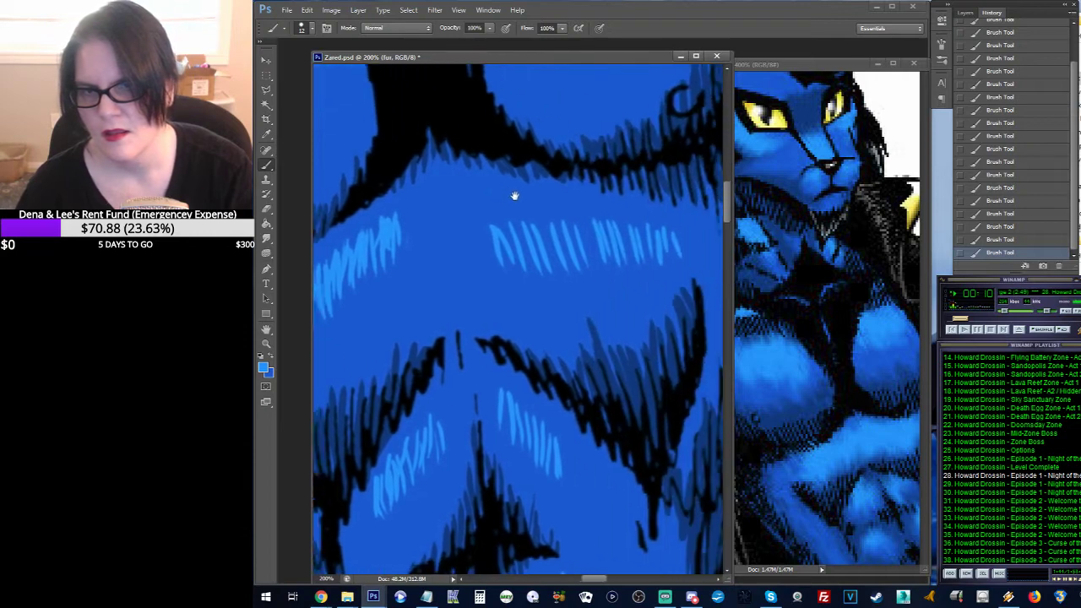
{"action": "mouse_move", "coordinate": [499, 257]}
{"action": "left_mouse_down"}
{"action": "mouse_move", "coordinate": [505, 219]}
{"action": "mouse_move", "coordinate": [518, 262]}
{"action": "mouse_move", "coordinate": [547, 245]}
{"action": "left_mouse_up"}
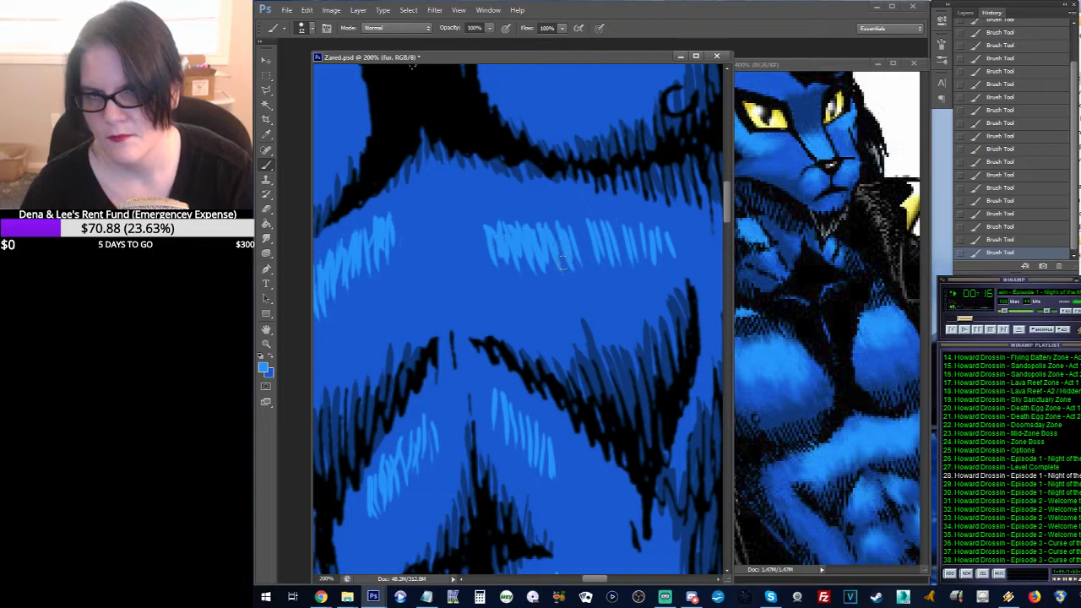
{"action": "mouse_move", "coordinate": [566, 235]}
{"action": "left_mouse_down"}
{"action": "mouse_move", "coordinate": [589, 265]}
{"action": "mouse_move", "coordinate": [587, 224]}
{"action": "mouse_move", "coordinate": [601, 237]}
{"action": "mouse_move", "coordinate": [535, 248]}
{"action": "mouse_move", "coordinate": [531, 230]}
{"action": "mouse_move", "coordinate": [552, 248]}
{"action": "mouse_move", "coordinate": [545, 213]}
{"action": "mouse_move", "coordinate": [566, 247]}
{"action": "mouse_move", "coordinate": [556, 205]}
{"action": "mouse_move", "coordinate": [578, 245]}
{"action": "mouse_move", "coordinate": [576, 211]}
{"action": "left_mouse_up"}
{"action": "mouse_move", "coordinate": [614, 246]}
{"action": "left_mouse_down"}
{"action": "mouse_move", "coordinate": [618, 215]}
{"action": "mouse_move", "coordinate": [623, 247]}
{"action": "mouse_move", "coordinate": [615, 224]}
{"action": "mouse_move", "coordinate": [633, 233]}
{"action": "mouse_move", "coordinate": [637, 253]}
{"action": "mouse_move", "coordinate": [641, 224]}
{"action": "mouse_move", "coordinate": [686, 184]}
{"action": "mouse_move", "coordinate": [692, 157]}
{"action": "mouse_move", "coordinate": [664, 113]}
{"action": "left_mouse_up"}
Step: Fill the two diagonal highlights under the rib arch and the middle abdomen pair below them with light blue strokes
{"action": "mouse_move", "coordinate": [507, 334]}
{"action": "left_mouse_down"}
{"action": "mouse_move", "coordinate": [493, 279]}
{"action": "mouse_move", "coordinate": [473, 287]}
{"action": "left_mouse_up"}
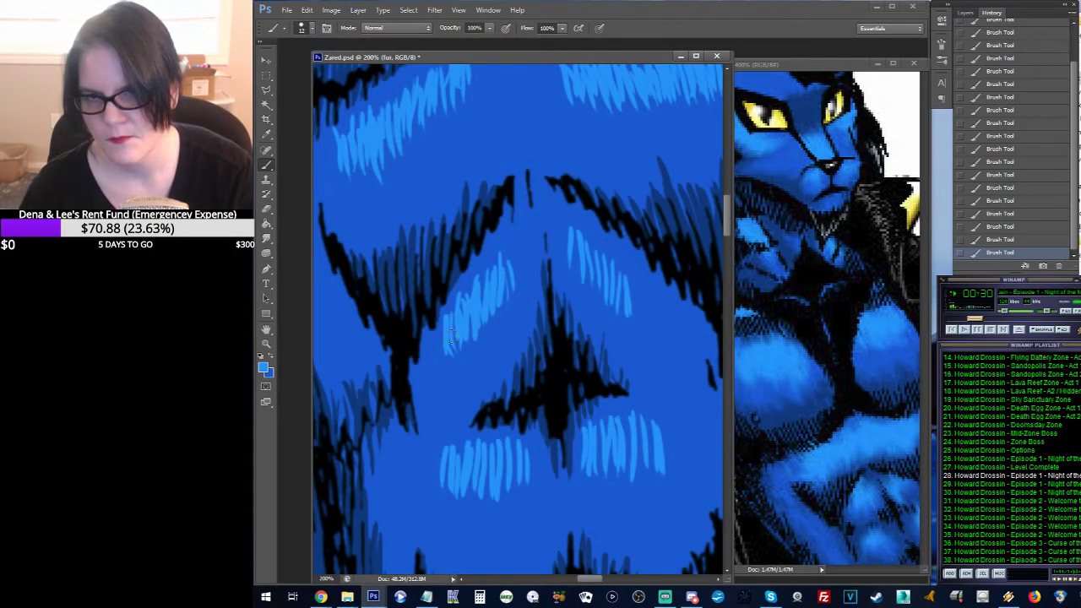
{"action": "mouse_move", "coordinate": [572, 237]}
{"action": "left_mouse_down"}
{"action": "mouse_move", "coordinate": [578, 283]}
{"action": "mouse_move", "coordinate": [573, 242]}
{"action": "mouse_move", "coordinate": [596, 294]}
{"action": "mouse_move", "coordinate": [602, 270]}
{"action": "mouse_move", "coordinate": [615, 268]}
{"action": "mouse_move", "coordinate": [630, 311]}
{"action": "left_mouse_up"}
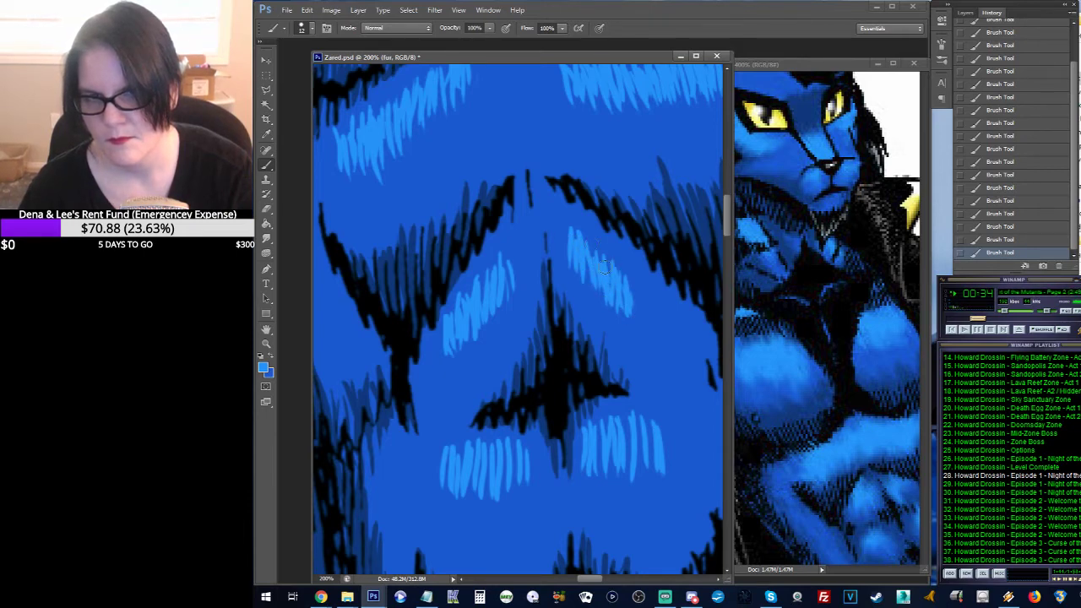
{"action": "scroll", "coordinate": [590, 315], "scroll_direction": "down", "scroll_amount": 3}
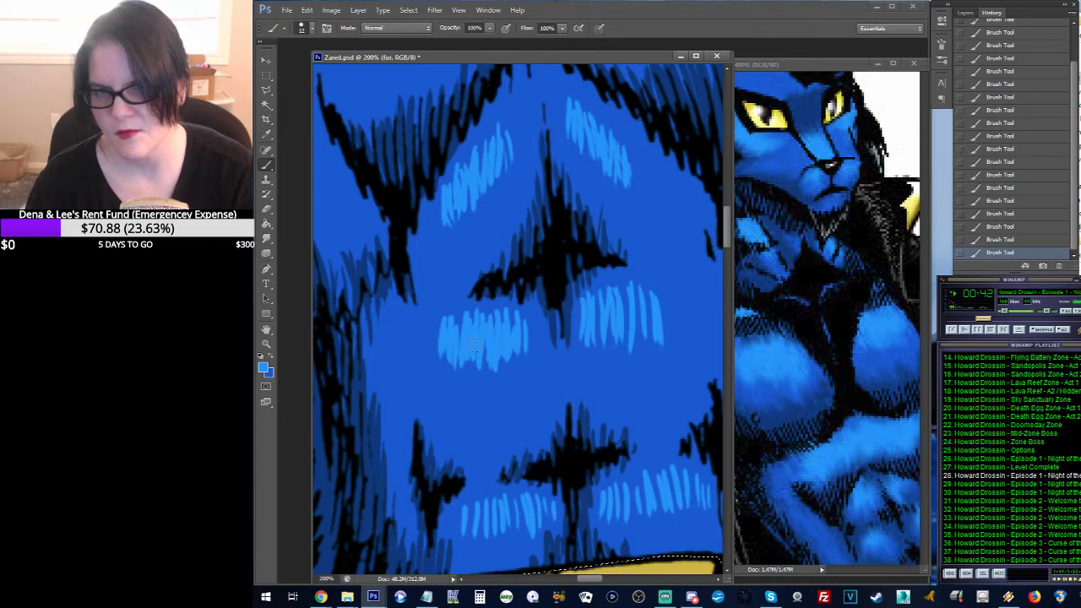
{"action": "left_click_drag", "start_coordinate": [596, 319], "coordinate": [596, 349]}
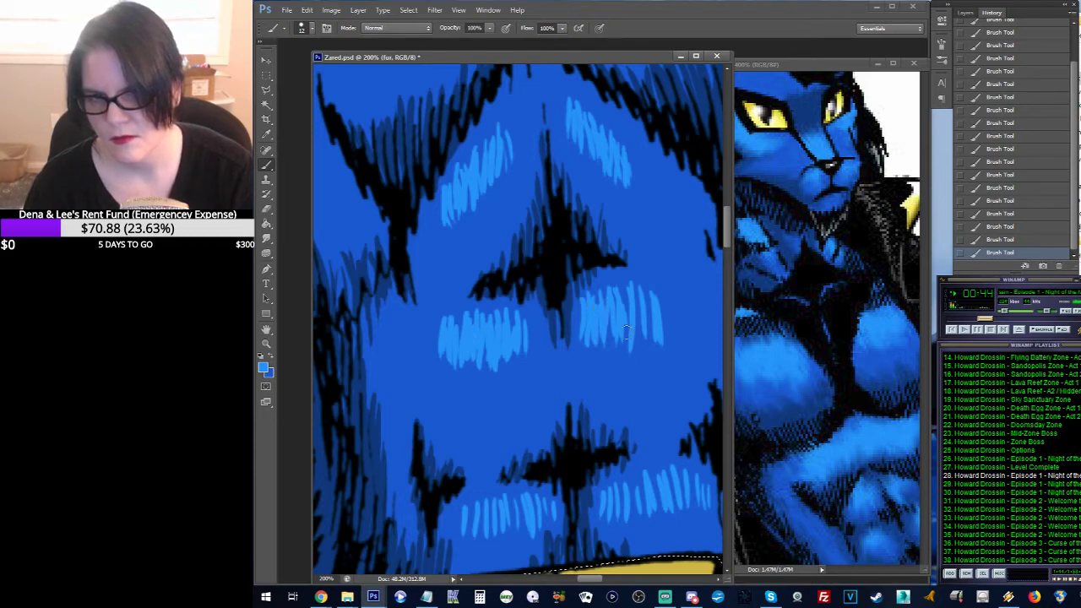
{"action": "left_click_drag", "start_coordinate": [638, 303], "coordinate": [634, 335]}
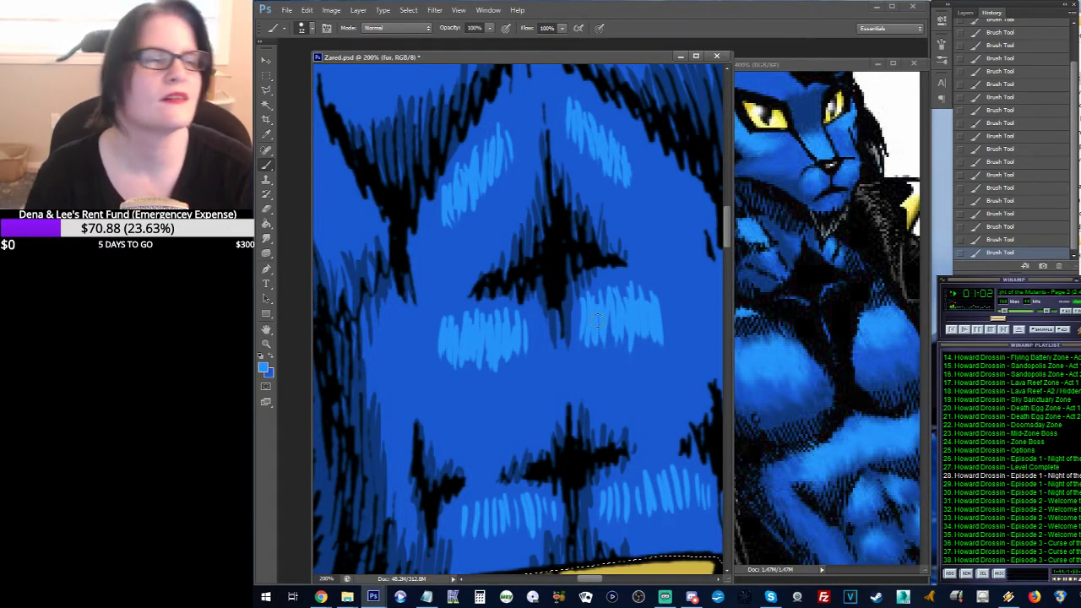
Step: Brush light blue between the strokes of the two lowest abdomen highlights just above the belt
{"action": "left_click_drag", "start_coordinate": [553, 320], "coordinate": [511, 160]}
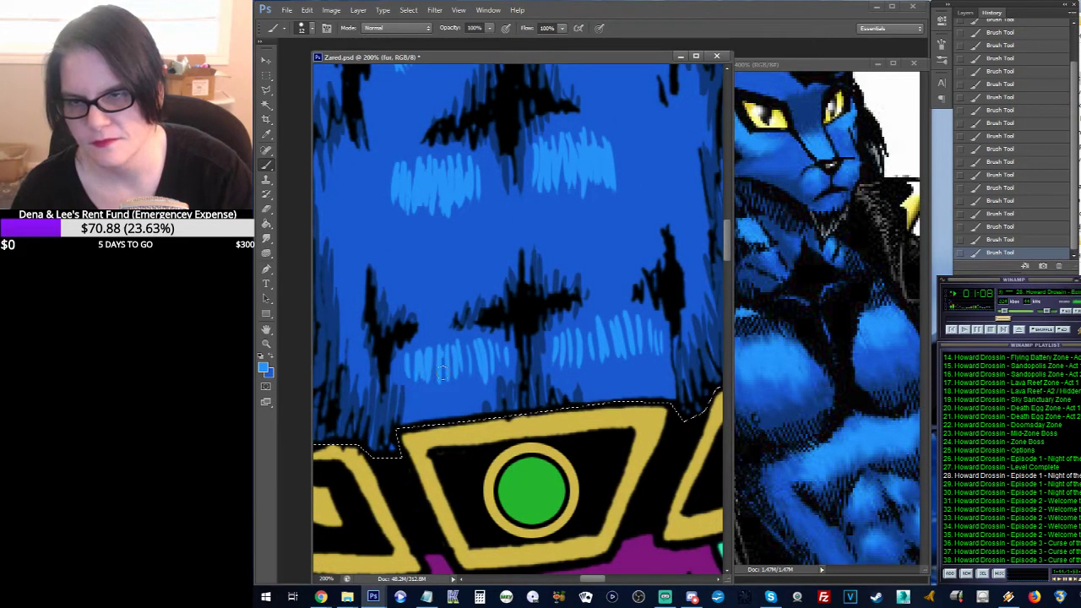
{"action": "mouse_move", "coordinate": [441, 372]}
{"action": "left_mouse_down"}
{"action": "mouse_move", "coordinate": [439, 361]}
{"action": "mouse_move", "coordinate": [471, 368]}
{"action": "mouse_move", "coordinate": [480, 381]}
{"action": "left_mouse_up"}
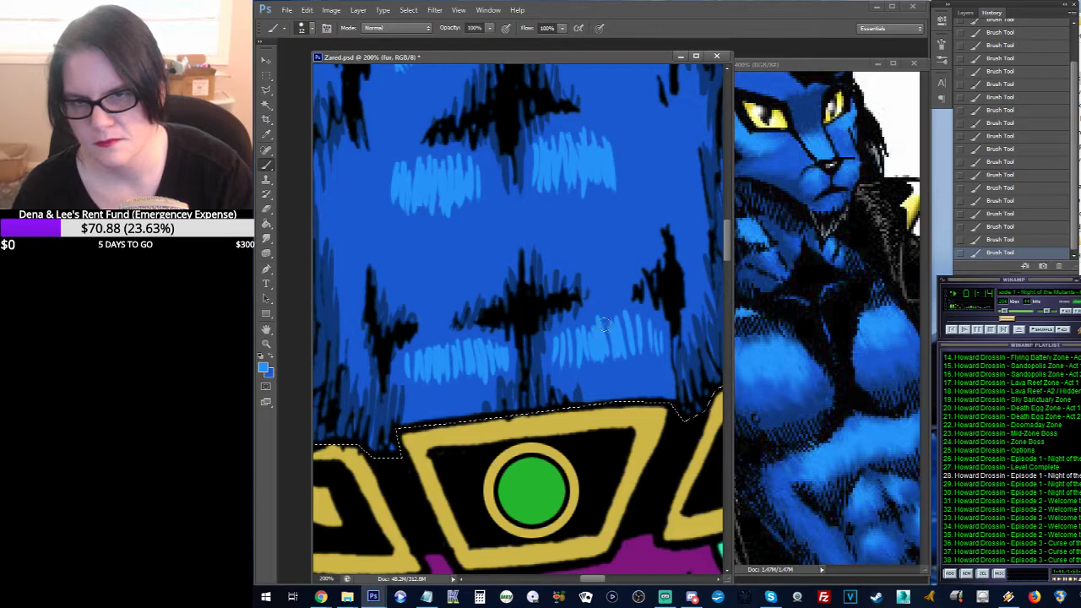
{"action": "left_click_drag", "start_coordinate": [638, 333], "coordinate": [649, 338]}
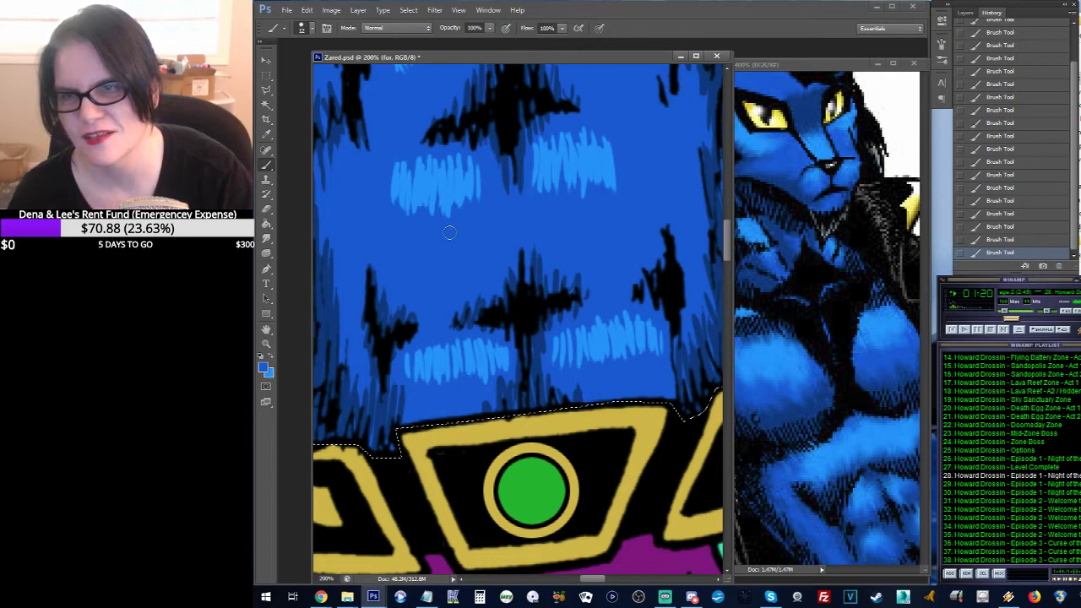
Step: Sample the dark blue shading color and brush it between the shadow strokes above the left-hand rib arch
{"action": "left_click_drag", "start_coordinate": [518, 138], "coordinate": [591, 248]}
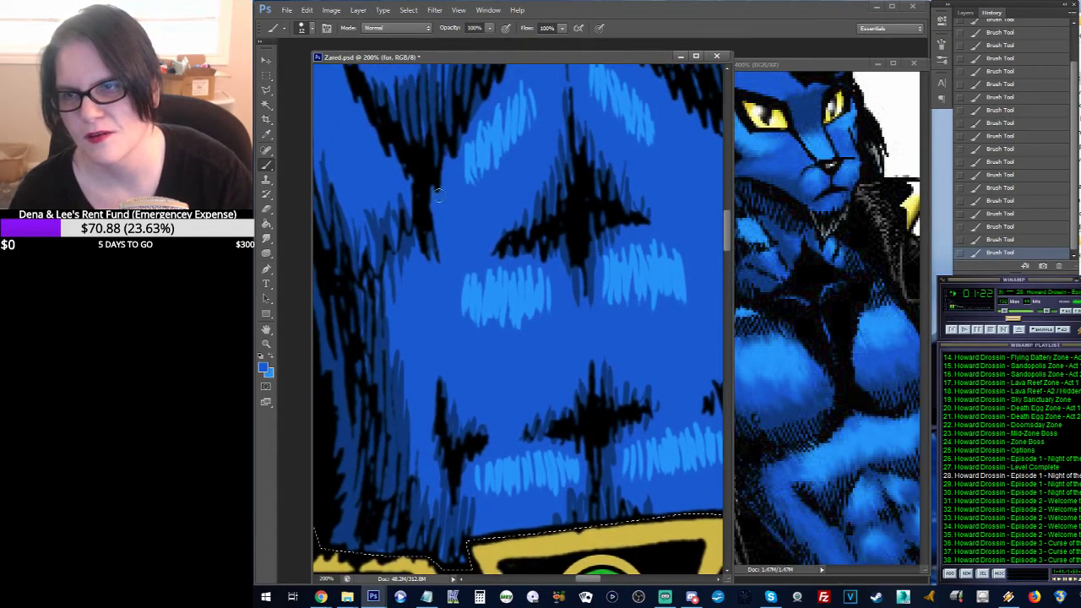
{"action": "key", "text": "i"}
{"action": "left_click", "coordinate": [409, 240]}
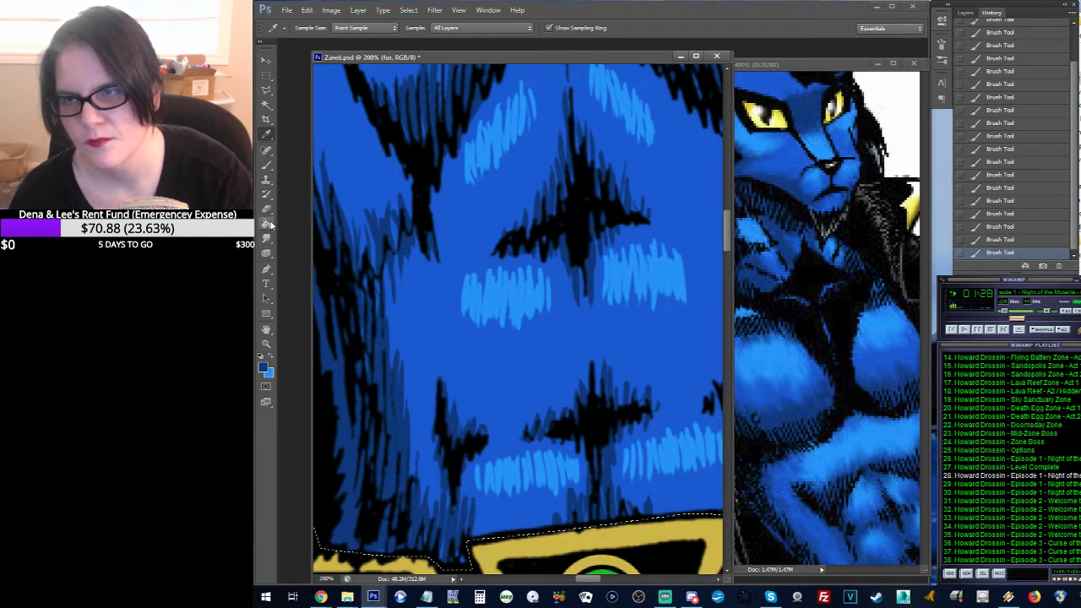
{"action": "left_click", "coordinate": [265, 165]}
{"action": "left_click_drag", "start_coordinate": [545, 159], "coordinate": [511, 402]}
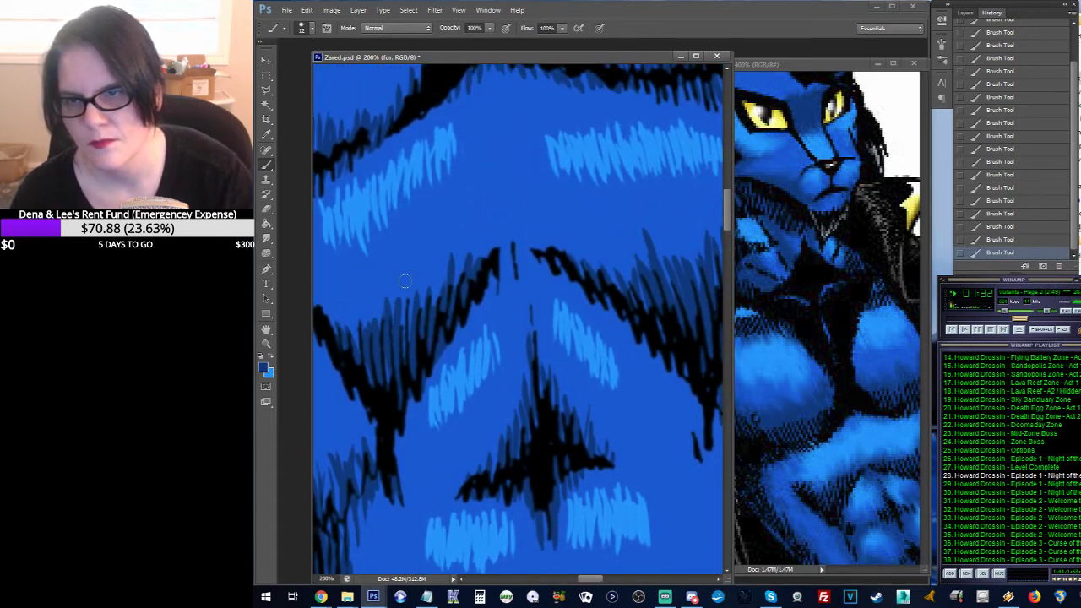
{"action": "mouse_move", "coordinate": [404, 282]}
{"action": "left_mouse_down"}
{"action": "mouse_move", "coordinate": [406, 338]}
{"action": "mouse_move", "coordinate": [411, 268]}
{"action": "mouse_move", "coordinate": [421, 331]}
{"action": "mouse_move", "coordinate": [428, 275]}
{"action": "mouse_move", "coordinate": [432, 309]}
{"action": "mouse_move", "coordinate": [443, 277]}
{"action": "mouse_move", "coordinate": [449, 298]}
{"action": "mouse_move", "coordinate": [461, 231]}
{"action": "mouse_move", "coordinate": [464, 282]}
{"action": "left_mouse_up"}
{"action": "mouse_move", "coordinate": [480, 236]}
{"action": "left_mouse_down"}
{"action": "mouse_move", "coordinate": [494, 243]}
{"action": "mouse_move", "coordinate": [473, 274]}
{"action": "left_mouse_up"}
{"action": "mouse_move", "coordinate": [368, 306]}
{"action": "left_mouse_down"}
{"action": "mouse_move", "coordinate": [353, 344]}
{"action": "mouse_move", "coordinate": [336, 296]}
{"action": "mouse_move", "coordinate": [341, 334]}
{"action": "mouse_move", "coordinate": [345, 287]}
{"action": "left_mouse_up"}
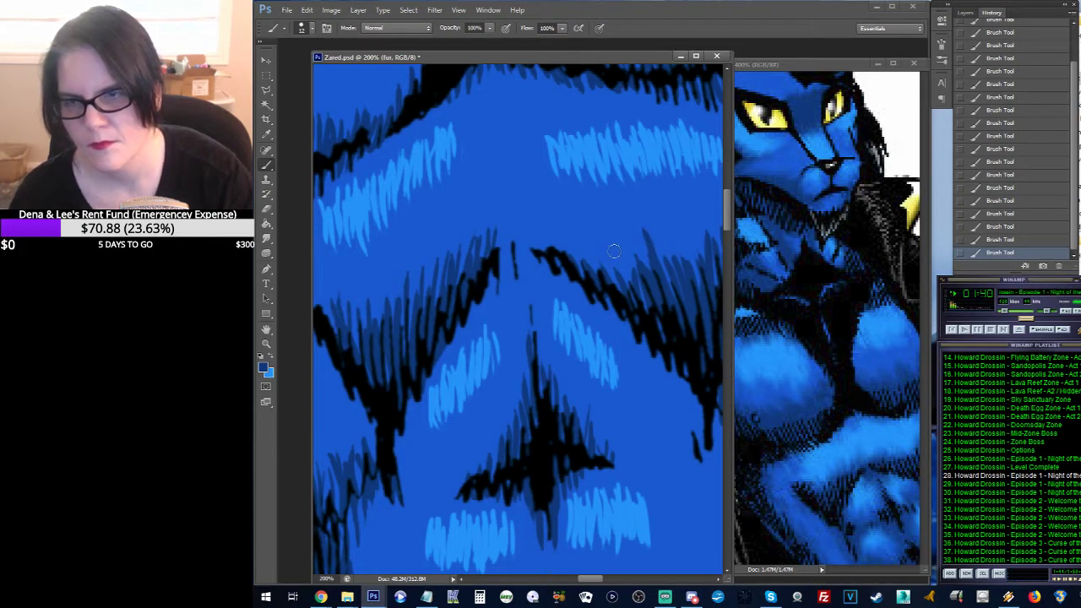
{"action": "left_click_drag", "start_coordinate": [391, 332], "coordinate": [405, 277]}
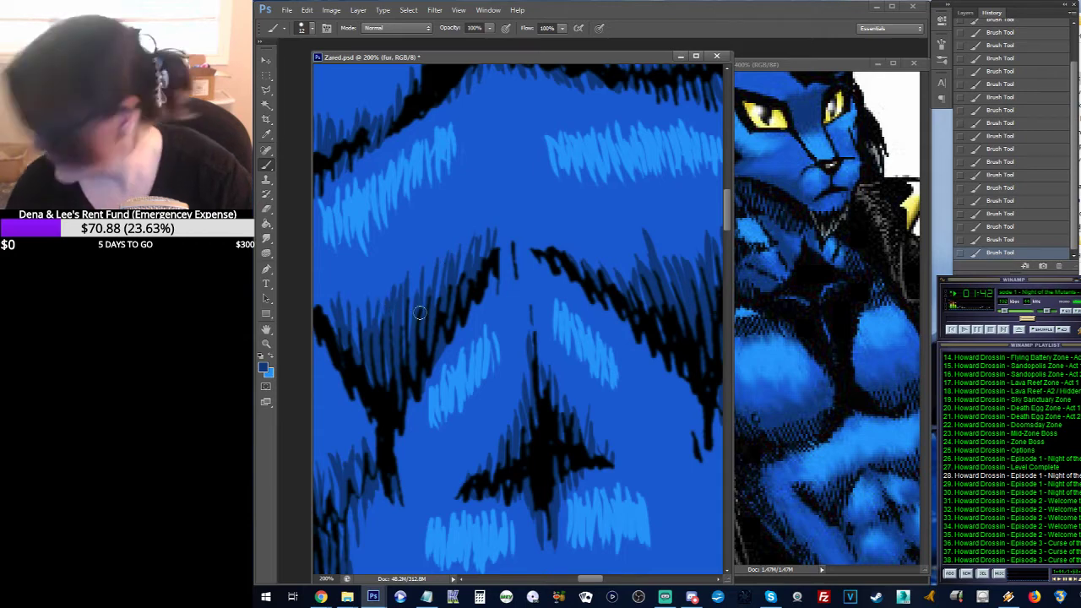
Step: Brush dark blue between the shadow strokes above the right-hand rib arch, out to its outer end
{"action": "left_click_drag", "start_coordinate": [646, 242], "coordinate": [550, 248]}
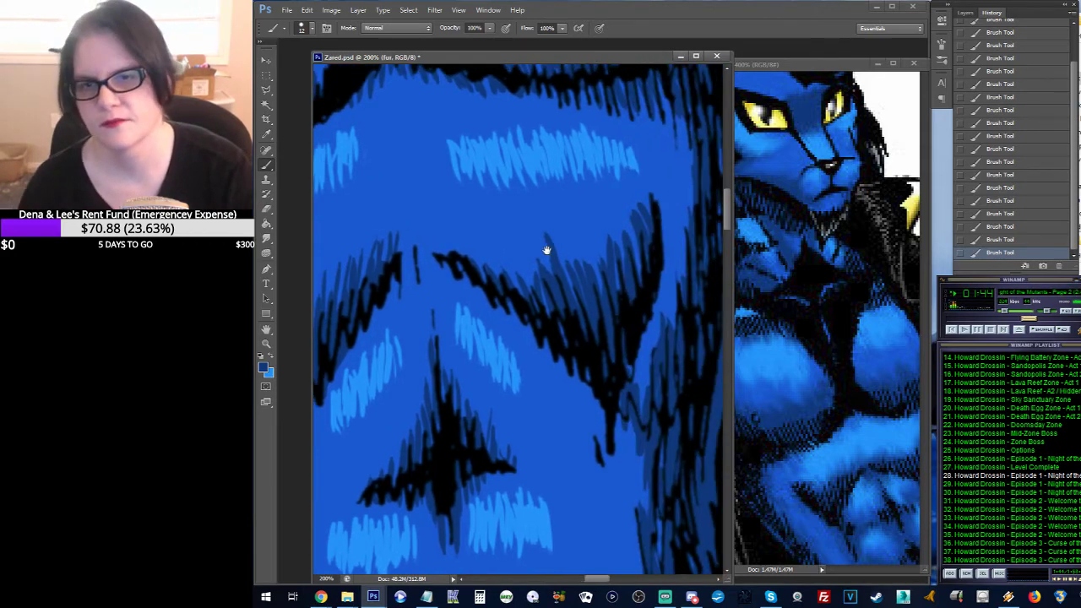
{"action": "mouse_move", "coordinate": [473, 255]}
{"action": "left_mouse_down"}
{"action": "mouse_move", "coordinate": [498, 282]}
{"action": "mouse_move", "coordinate": [491, 245]}
{"action": "mouse_move", "coordinate": [521, 284]}
{"action": "mouse_move", "coordinate": [514, 252]}
{"action": "mouse_move", "coordinate": [524, 248]}
{"action": "mouse_move", "coordinate": [549, 289]}
{"action": "mouse_move", "coordinate": [551, 250]}
{"action": "mouse_move", "coordinate": [575, 296]}
{"action": "mouse_move", "coordinate": [581, 227]}
{"action": "mouse_move", "coordinate": [611, 276]}
{"action": "mouse_move", "coordinate": [606, 222]}
{"action": "mouse_move", "coordinate": [606, 296]}
{"action": "mouse_move", "coordinate": [581, 234]}
{"action": "mouse_move", "coordinate": [594, 301]}
{"action": "mouse_move", "coordinate": [558, 223]}
{"action": "mouse_move", "coordinate": [571, 297]}
{"action": "mouse_move", "coordinate": [571, 232]}
{"action": "mouse_move", "coordinate": [600, 251]}
{"action": "mouse_move", "coordinate": [602, 224]}
{"action": "mouse_move", "coordinate": [625, 256]}
{"action": "mouse_move", "coordinate": [628, 221]}
{"action": "mouse_move", "coordinate": [633, 255]}
{"action": "mouse_move", "coordinate": [628, 200]}
{"action": "mouse_move", "coordinate": [651, 246]}
{"action": "mouse_move", "coordinate": [635, 253]}
{"action": "mouse_move", "coordinate": [638, 280]}
{"action": "mouse_move", "coordinate": [545, 288]}
{"action": "left_mouse_up"}
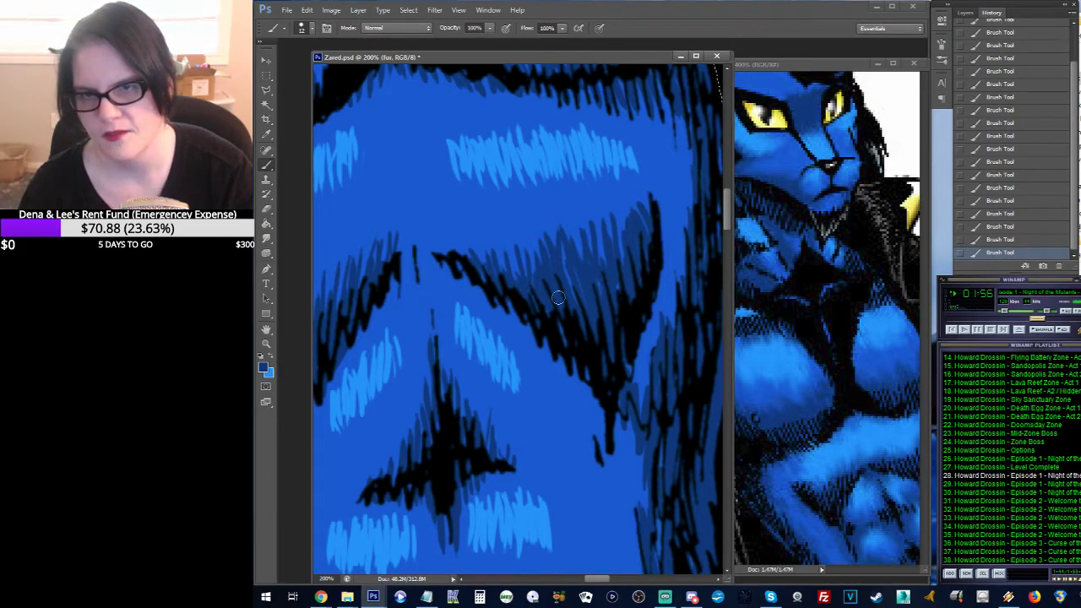
{"action": "left_click_drag", "start_coordinate": [603, 265], "coordinate": [595, 238]}
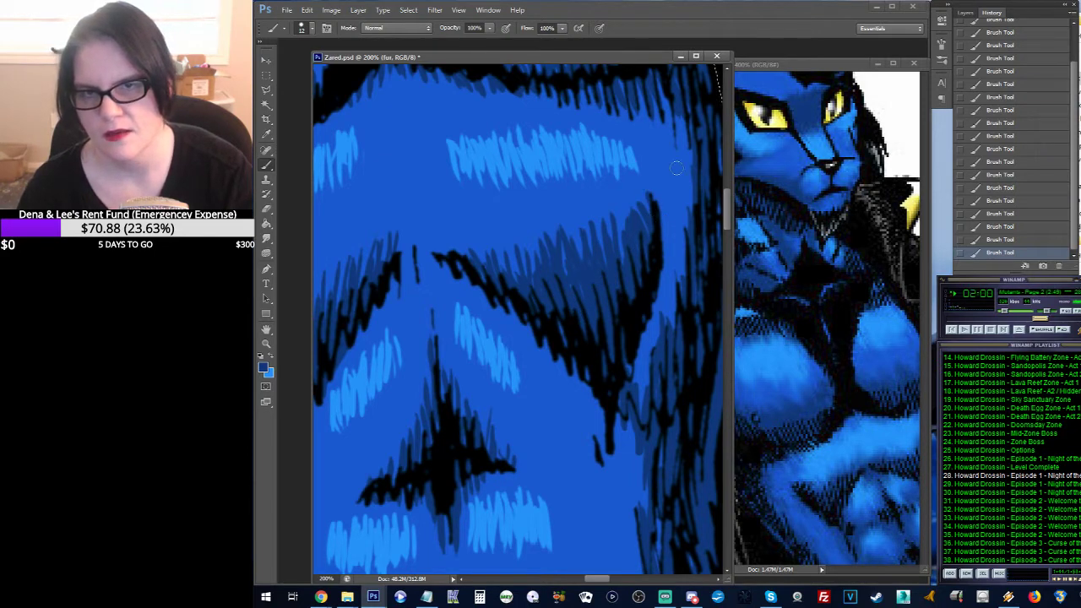
{"action": "mouse_move", "coordinate": [650, 295]}
{"action": "left_mouse_down"}
{"action": "mouse_move", "coordinate": [700, 174]}
{"action": "mouse_move", "coordinate": [586, 212]}
{"action": "mouse_move", "coordinate": [660, 186]}
{"action": "left_mouse_up"}
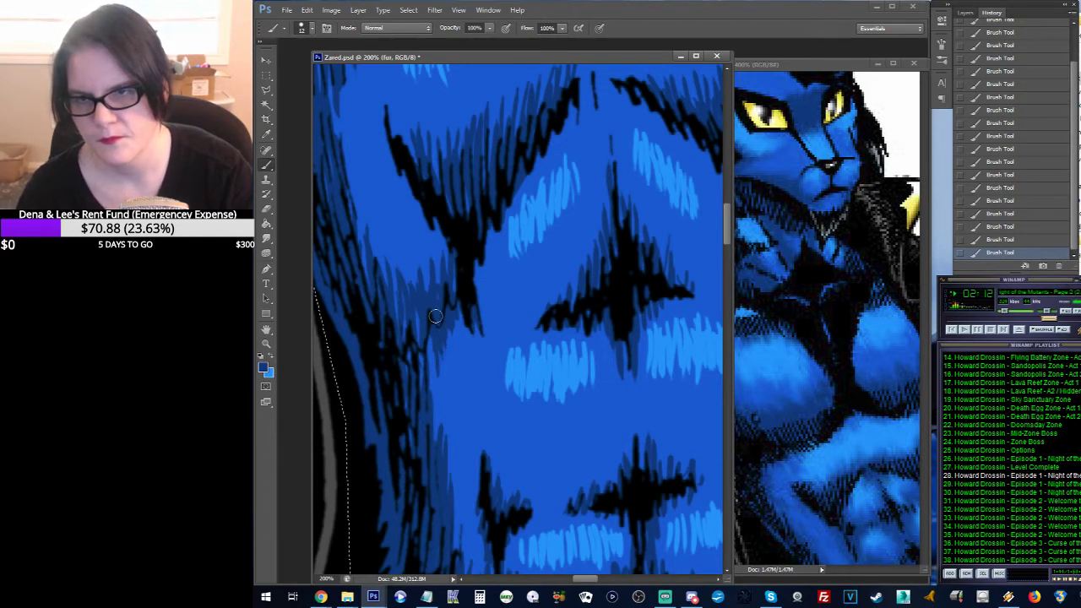
Step: Brush dark blue between the shadow strokes around the central peak of the upper abdomen
{"action": "left_click_drag", "start_coordinate": [511, 351], "coordinate": [430, 229]}
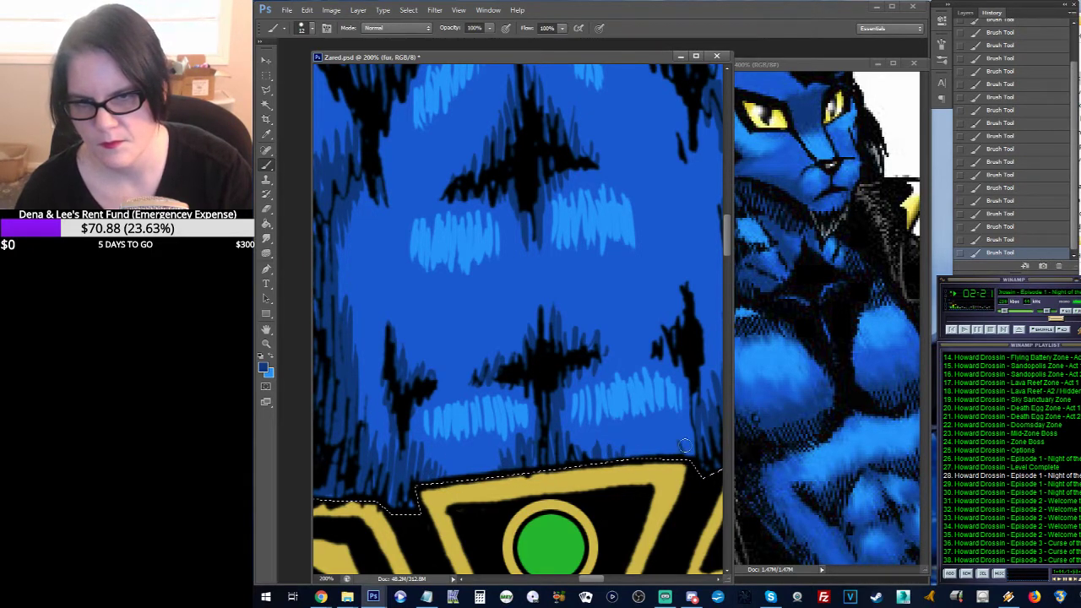
{"action": "scroll", "coordinate": [632, 330], "scroll_direction": "up", "scroll_amount": 3}
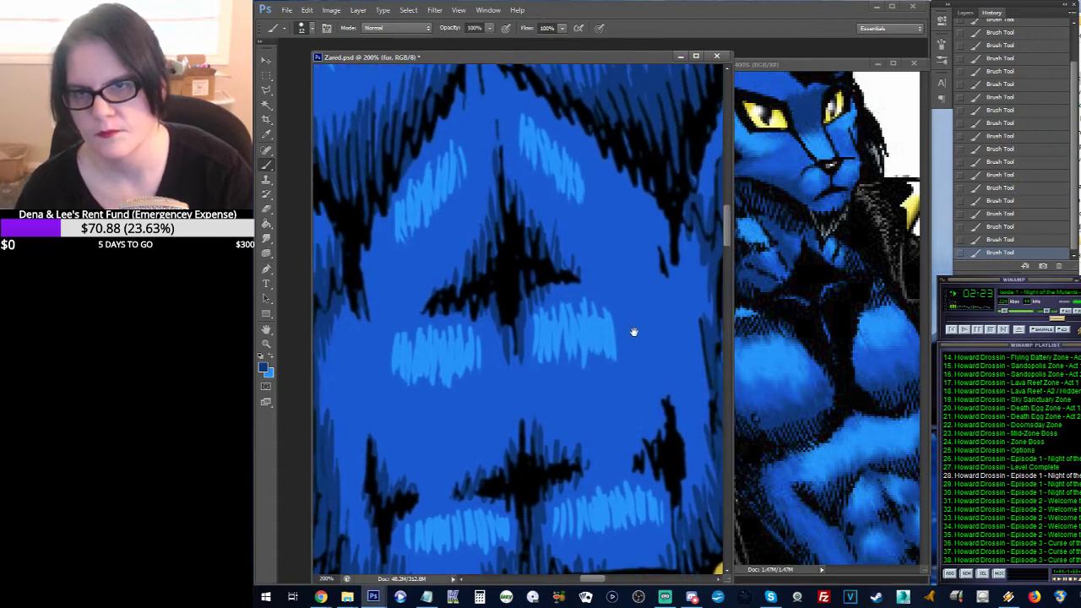
{"action": "mouse_move", "coordinate": [444, 319]}
{"action": "left_mouse_down"}
{"action": "mouse_move", "coordinate": [457, 281]}
{"action": "mouse_move", "coordinate": [464, 318]}
{"action": "mouse_move", "coordinate": [477, 246]}
{"action": "mouse_move", "coordinate": [495, 279]}
{"action": "mouse_move", "coordinate": [490, 210]}
{"action": "mouse_move", "coordinate": [502, 227]}
{"action": "mouse_move", "coordinate": [511, 219]}
{"action": "mouse_move", "coordinate": [521, 269]}
{"action": "mouse_move", "coordinate": [523, 195]}
{"action": "mouse_move", "coordinate": [532, 286]}
{"action": "mouse_move", "coordinate": [528, 248]}
{"action": "mouse_move", "coordinate": [551, 280]}
{"action": "mouse_move", "coordinate": [550, 228]}
{"action": "mouse_move", "coordinate": [555, 284]}
{"action": "mouse_move", "coordinate": [560, 294]}
{"action": "mouse_move", "coordinate": [565, 258]}
{"action": "mouse_move", "coordinate": [588, 305]}
{"action": "mouse_move", "coordinate": [581, 280]}
{"action": "left_mouse_up"}
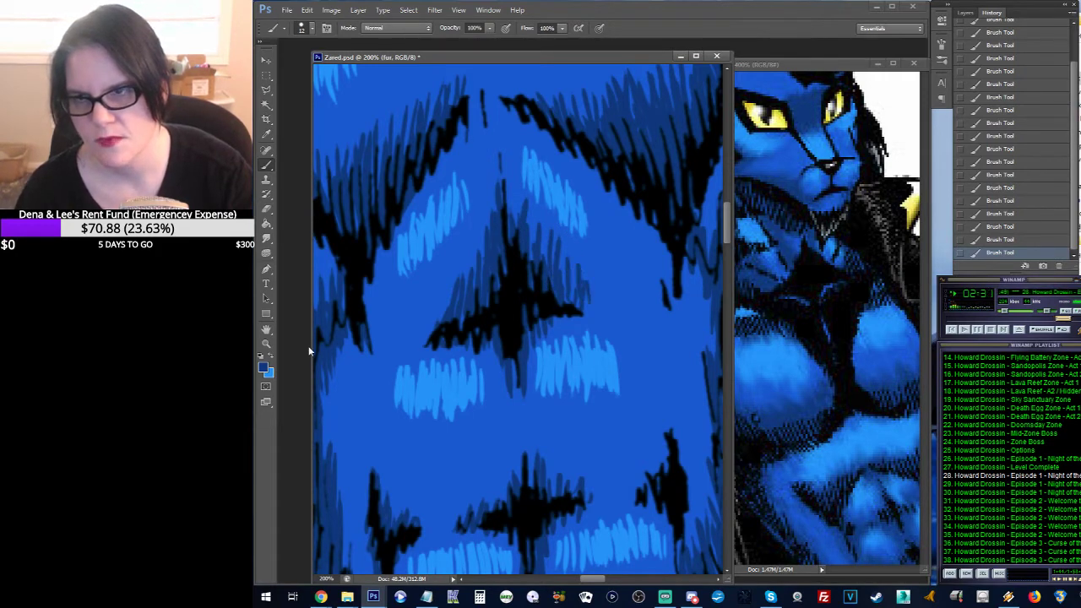
Step: Sample the base fur blue from the abdomen to replace light blue, and make dark blue the foreground brush color again
{"action": "left_click", "coordinate": [270, 358]}
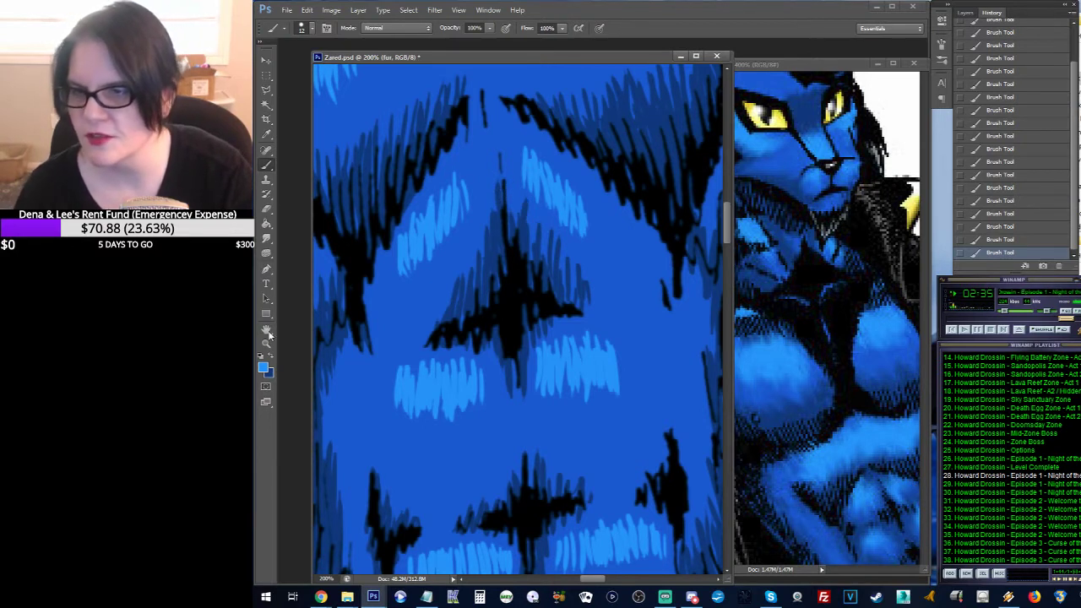
{"action": "key", "text": "i"}
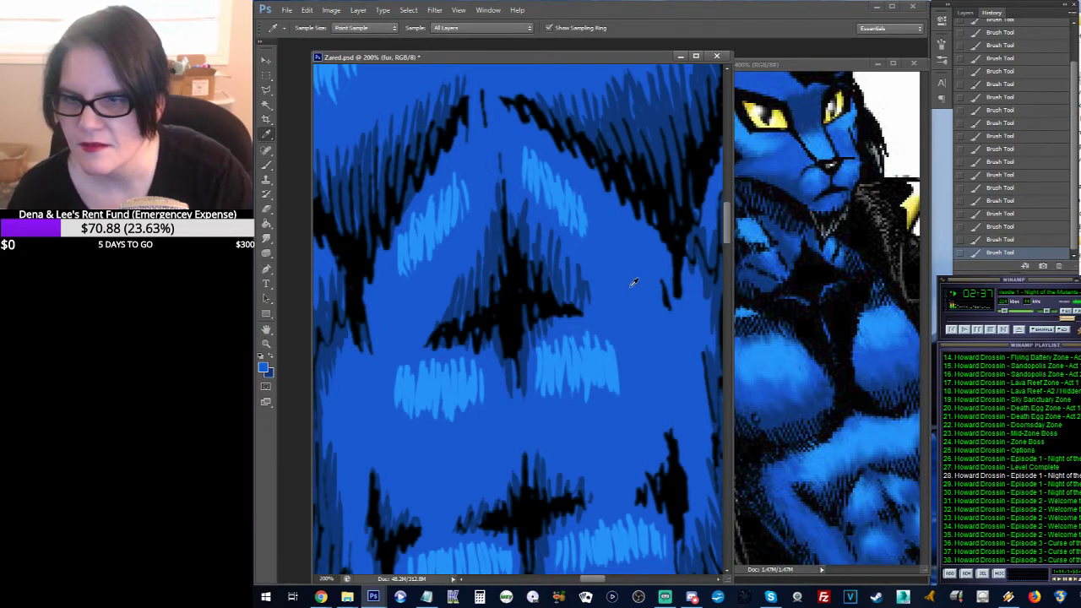
{"action": "left_click", "coordinate": [633, 285]}
{"action": "left_click", "coordinate": [266, 164]}
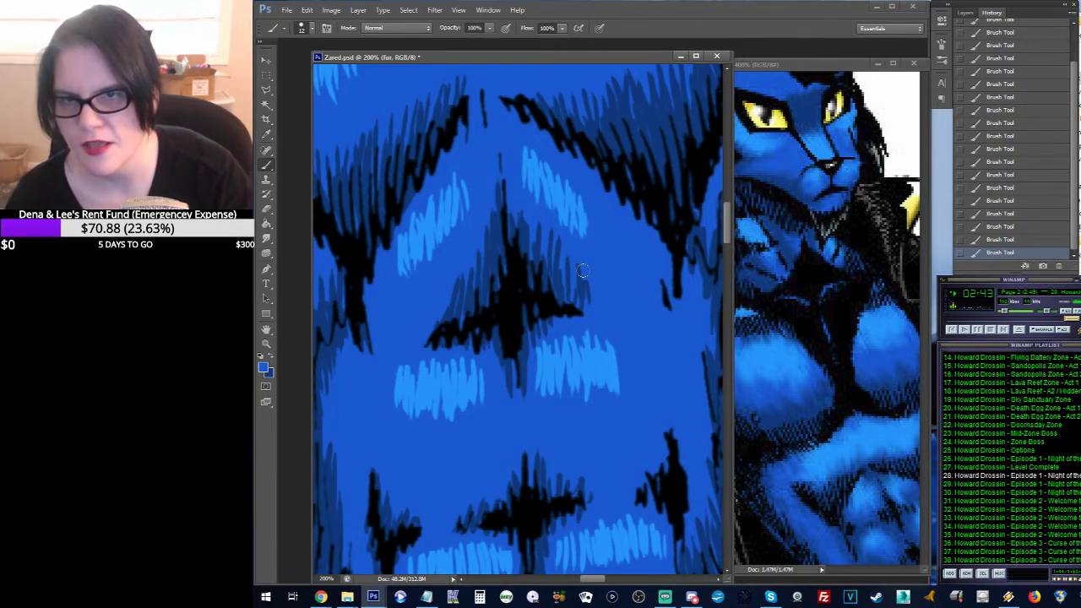
{"action": "left_click", "coordinate": [271, 356]}
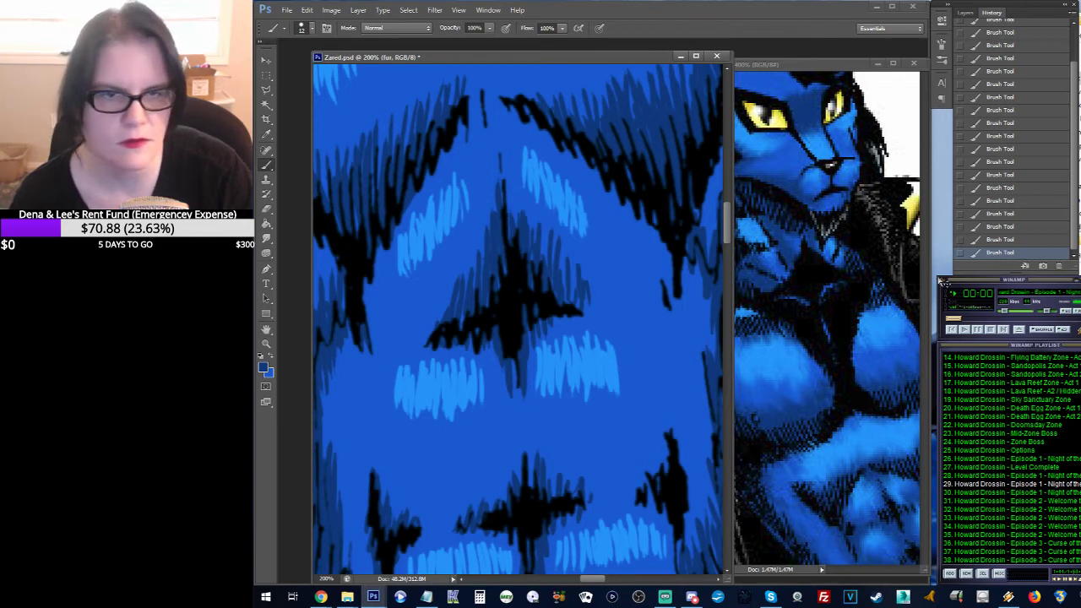
Step: Skip to the next music track in Winamp and return to the Zared.psd document in Photoshop
{"action": "left_click", "coordinate": [1004, 330]}
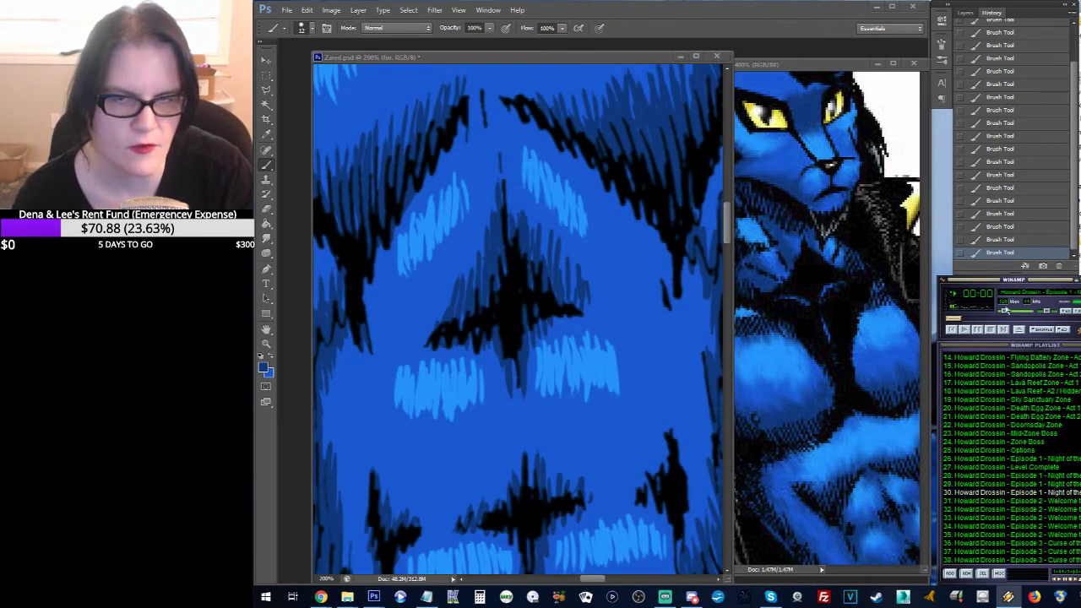
{"action": "left_click", "coordinate": [605, 57]}
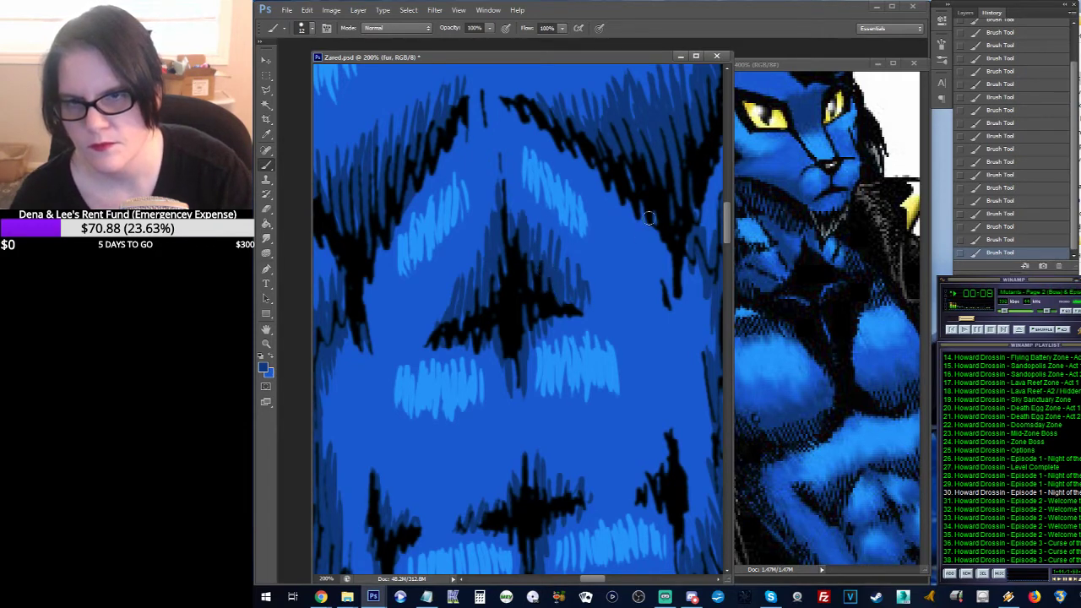
Step: Extend the dark blue shadow strokes along the underside of the left-hand pectoral to its inner edge
{"action": "mouse_move", "coordinate": [648, 218]}
{"action": "left_mouse_down"}
{"action": "mouse_move", "coordinate": [630, 234]}
{"action": "mouse_move", "coordinate": [485, 222]}
{"action": "mouse_move", "coordinate": [548, 236]}
{"action": "mouse_move", "coordinate": [578, 275]}
{"action": "mouse_move", "coordinate": [600, 229]}
{"action": "mouse_move", "coordinate": [571, 168]}
{"action": "mouse_move", "coordinate": [632, 222]}
{"action": "mouse_move", "coordinate": [583, 180]}
{"action": "mouse_move", "coordinate": [591, 176]}
{"action": "mouse_move", "coordinate": [577, 183]}
{"action": "mouse_move", "coordinate": [535, 248]}
{"action": "mouse_move", "coordinate": [535, 366]}
{"action": "left_mouse_up"}
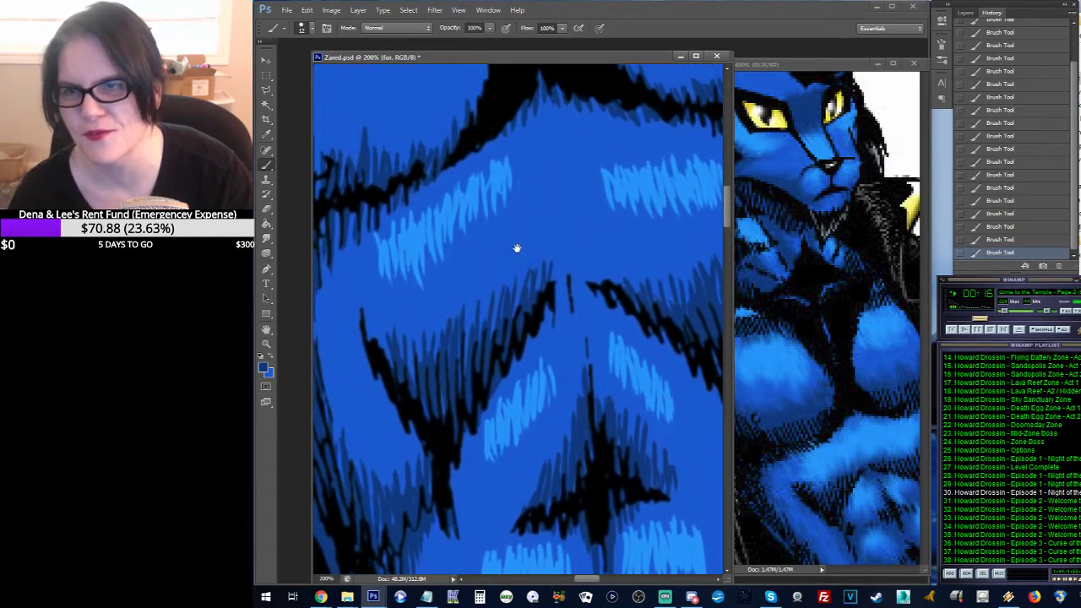
{"action": "mouse_move", "coordinate": [516, 247]}
{"action": "left_mouse_down"}
{"action": "mouse_move", "coordinate": [586, 363]}
{"action": "mouse_move", "coordinate": [552, 282]}
{"action": "left_mouse_up"}
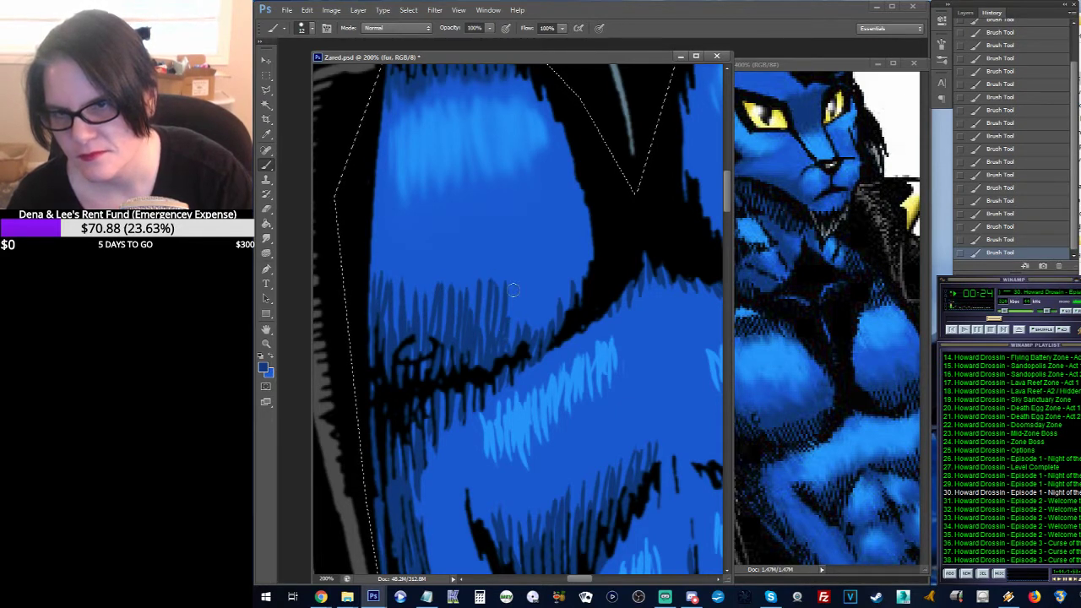
{"action": "mouse_move", "coordinate": [512, 290]}
{"action": "left_mouse_down"}
{"action": "mouse_move", "coordinate": [526, 331]}
{"action": "mouse_move", "coordinate": [543, 336]}
{"action": "mouse_move", "coordinate": [560, 302]}
{"action": "left_mouse_up"}
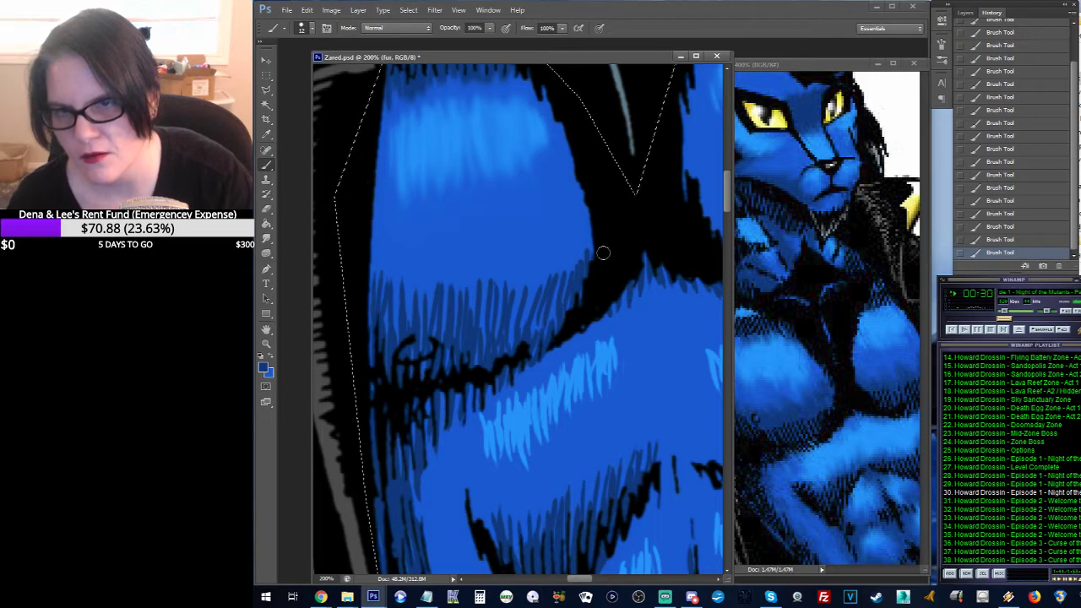
Step: Brush dark blue shadow strokes along the underside of the right-hand pectoral and fill the gaps in the left-hand pectoral's shadow
{"action": "left_click_drag", "start_coordinate": [658, 219], "coordinate": [422, 241]}
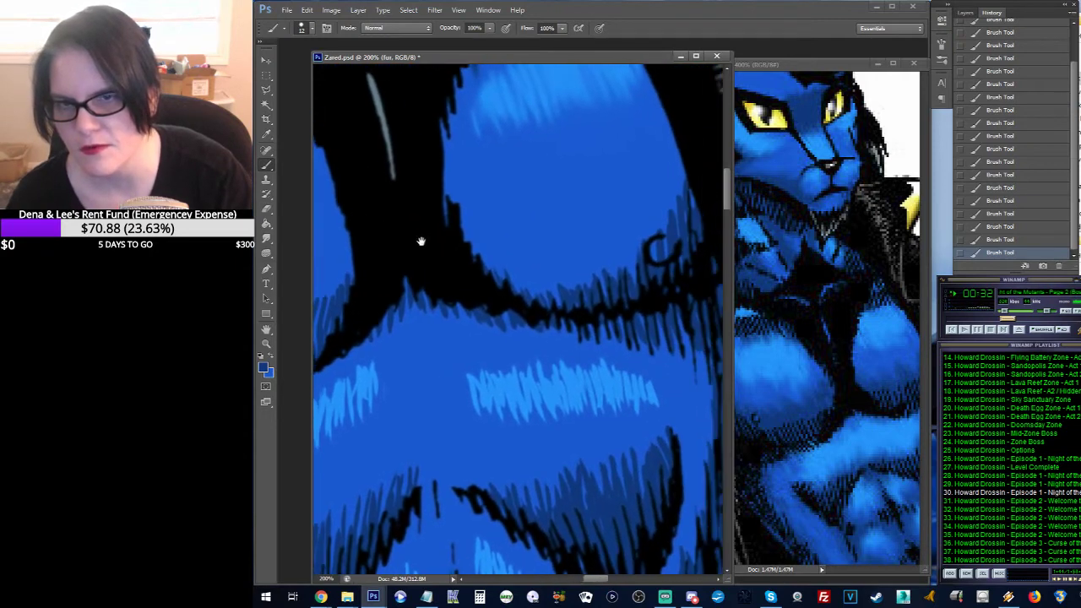
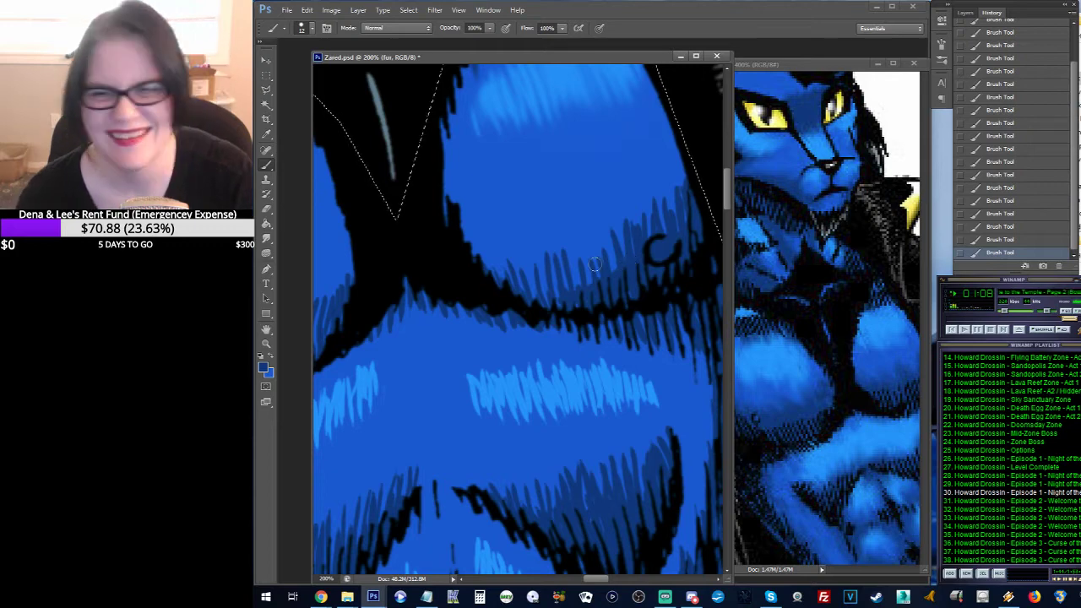
{"action": "left_click_drag", "start_coordinate": [565, 282], "coordinate": [596, 160]}
{"action": "left_click_drag", "start_coordinate": [557, 354], "coordinate": [633, 99]}
{"action": "left_click_drag", "start_coordinate": [553, 247], "coordinate": [514, 363]}
{"action": "mouse_move", "coordinate": [514, 284]}
{"action": "left_mouse_down"}
{"action": "mouse_move", "coordinate": [559, 361]}
{"action": "mouse_move", "coordinate": [545, 285]}
{"action": "mouse_move", "coordinate": [463, 297]}
{"action": "left_mouse_up"}
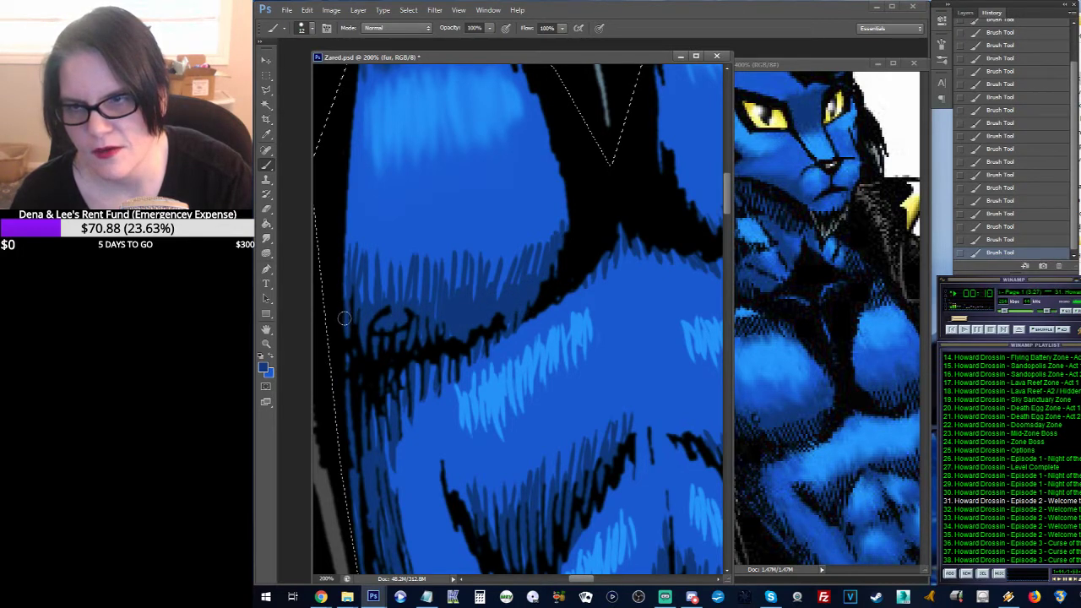
{"action": "left_click_drag", "start_coordinate": [624, 174], "coordinate": [595, 269]}
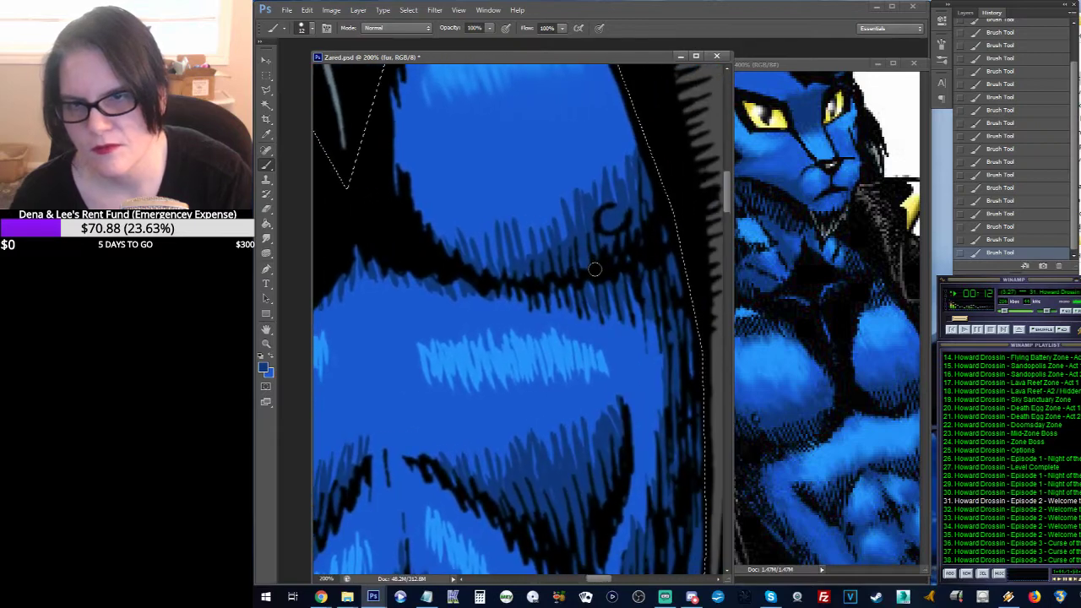
Step: Smudge the dark shadow strokes under the left-hand pectoral into the base blue, reverting two smudge strokes along the way
{"action": "left_click_drag", "start_coordinate": [468, 212], "coordinate": [589, 205]}
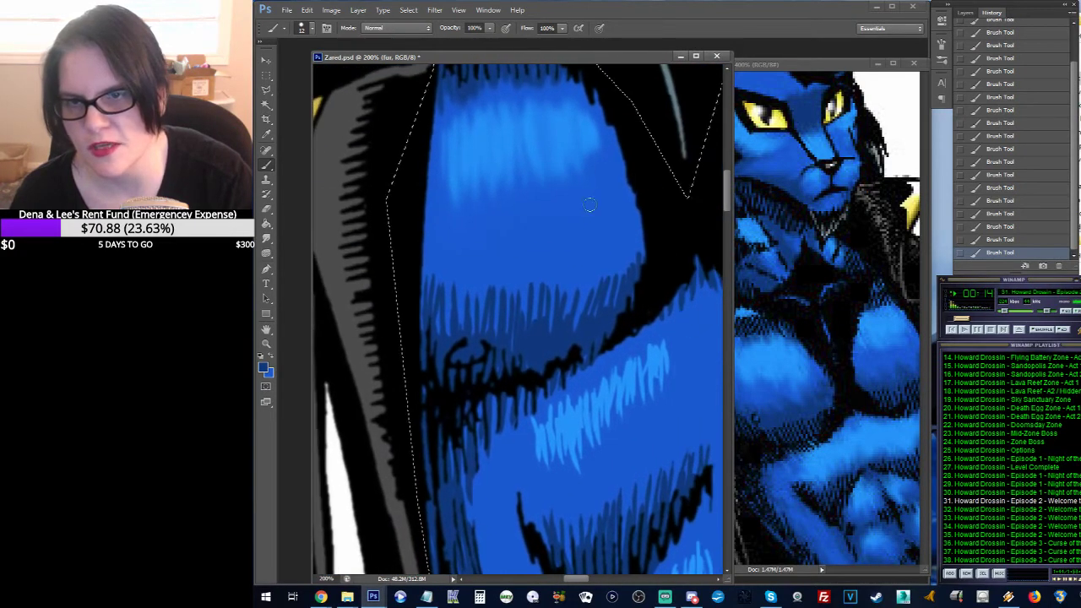
{"action": "left_click", "coordinate": [267, 239]}
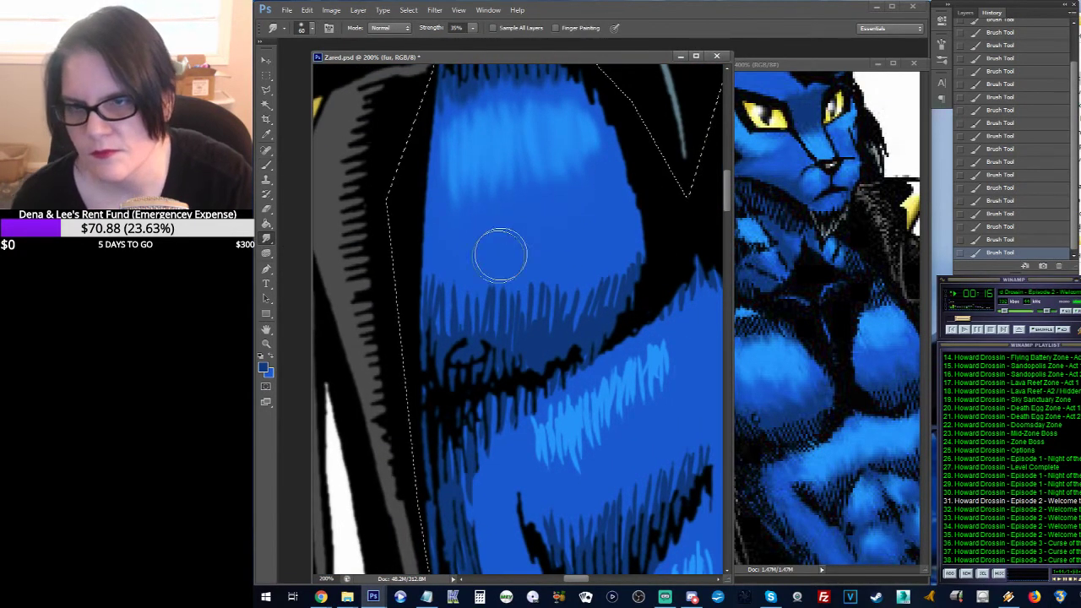
{"action": "mouse_move", "coordinate": [447, 292]}
{"action": "left_mouse_down"}
{"action": "mouse_move", "coordinate": [470, 276]}
{"action": "mouse_move", "coordinate": [493, 311]}
{"action": "mouse_move", "coordinate": [505, 273]}
{"action": "mouse_move", "coordinate": [521, 317]}
{"action": "mouse_move", "coordinate": [530, 262]}
{"action": "mouse_move", "coordinate": [552, 276]}
{"action": "mouse_move", "coordinate": [535, 264]}
{"action": "mouse_move", "coordinate": [535, 298]}
{"action": "mouse_move", "coordinate": [508, 270]}
{"action": "mouse_move", "coordinate": [525, 294]}
{"action": "mouse_move", "coordinate": [596, 279]}
{"action": "mouse_move", "coordinate": [594, 298]}
{"action": "mouse_move", "coordinate": [608, 280]}
{"action": "mouse_move", "coordinate": [607, 290]}
{"action": "mouse_move", "coordinate": [611, 258]}
{"action": "mouse_move", "coordinate": [624, 266]}
{"action": "mouse_move", "coordinate": [626, 246]}
{"action": "mouse_move", "coordinate": [597, 326]}
{"action": "mouse_move", "coordinate": [592, 295]}
{"action": "mouse_move", "coordinate": [570, 337]}
{"action": "mouse_move", "coordinate": [564, 303]}
{"action": "mouse_move", "coordinate": [527, 337]}
{"action": "mouse_move", "coordinate": [525, 313]}
{"action": "mouse_move", "coordinate": [505, 330]}
{"action": "mouse_move", "coordinate": [450, 335]}
{"action": "mouse_move", "coordinate": [449, 293]}
{"action": "mouse_move", "coordinate": [450, 335]}
{"action": "mouse_move", "coordinate": [468, 265]}
{"action": "mouse_move", "coordinate": [621, 283]}
{"action": "mouse_move", "coordinate": [585, 296]}
{"action": "mouse_move", "coordinate": [571, 298]}
{"action": "mouse_move", "coordinate": [565, 273]}
{"action": "mouse_move", "coordinate": [567, 296]}
{"action": "mouse_move", "coordinate": [624, 236]}
{"action": "mouse_move", "coordinate": [620, 280]}
{"action": "mouse_move", "coordinate": [545, 298]}
{"action": "left_mouse_up"}
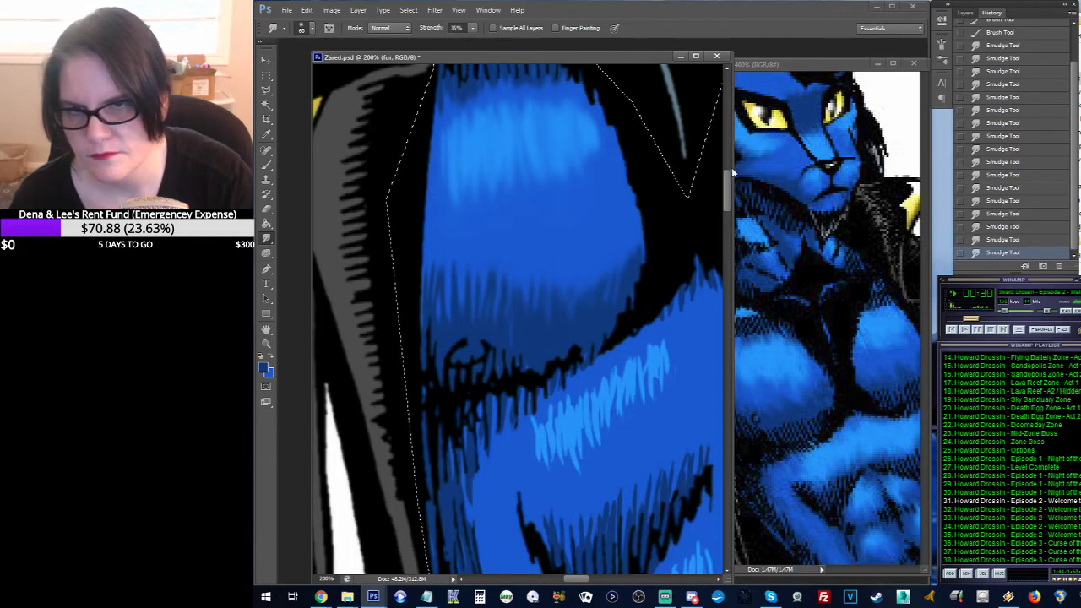
{"action": "mouse_move", "coordinate": [616, 286]}
{"action": "left_mouse_down"}
{"action": "mouse_move", "coordinate": [602, 310]}
{"action": "mouse_move", "coordinate": [450, 316]}
{"action": "mouse_move", "coordinate": [511, 333]}
{"action": "left_mouse_up"}
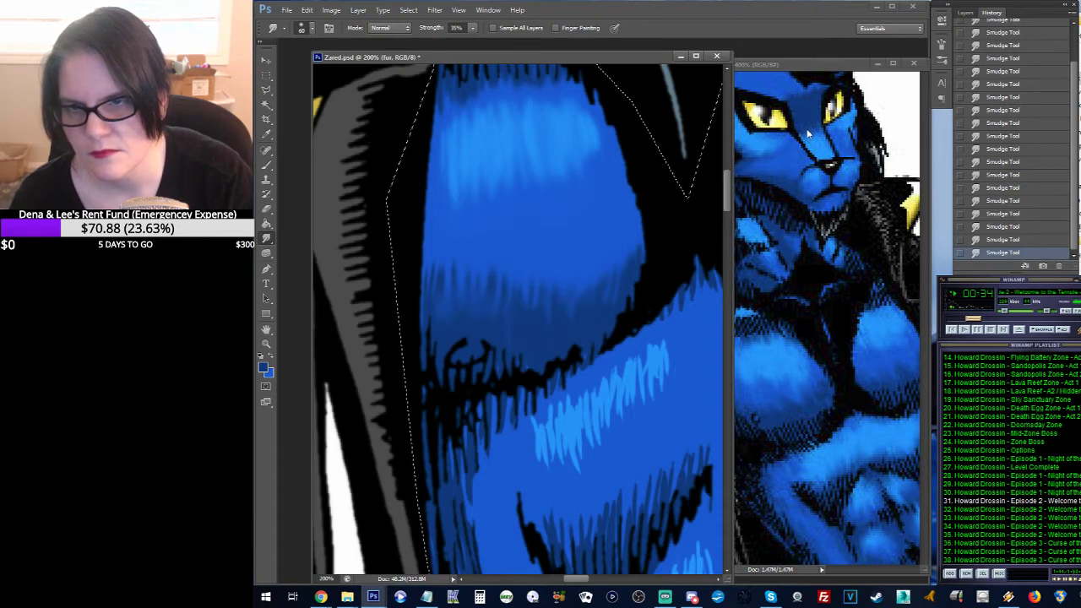
{"action": "left_click", "coordinate": [1004, 240]}
{"action": "left_click", "coordinate": [1009, 226]}
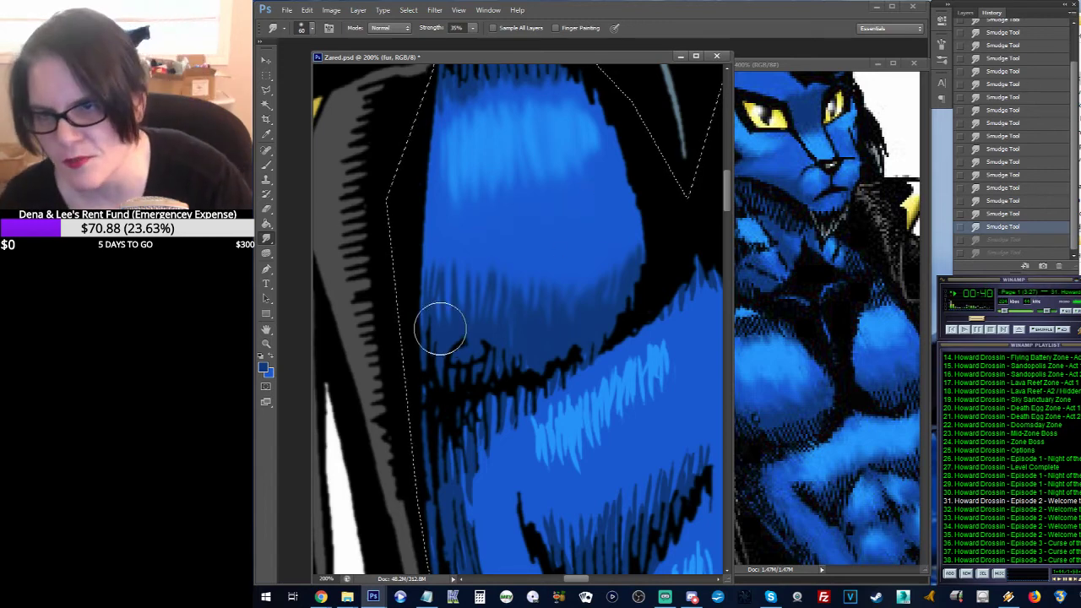
{"action": "left_click_drag", "start_coordinate": [439, 317], "coordinate": [516, 265]}
Step: Smudge the dark shadow strokes along the underside of the right-hand pectoral into the base blue
{"action": "left_click_drag", "start_coordinate": [656, 212], "coordinate": [372, 262]}
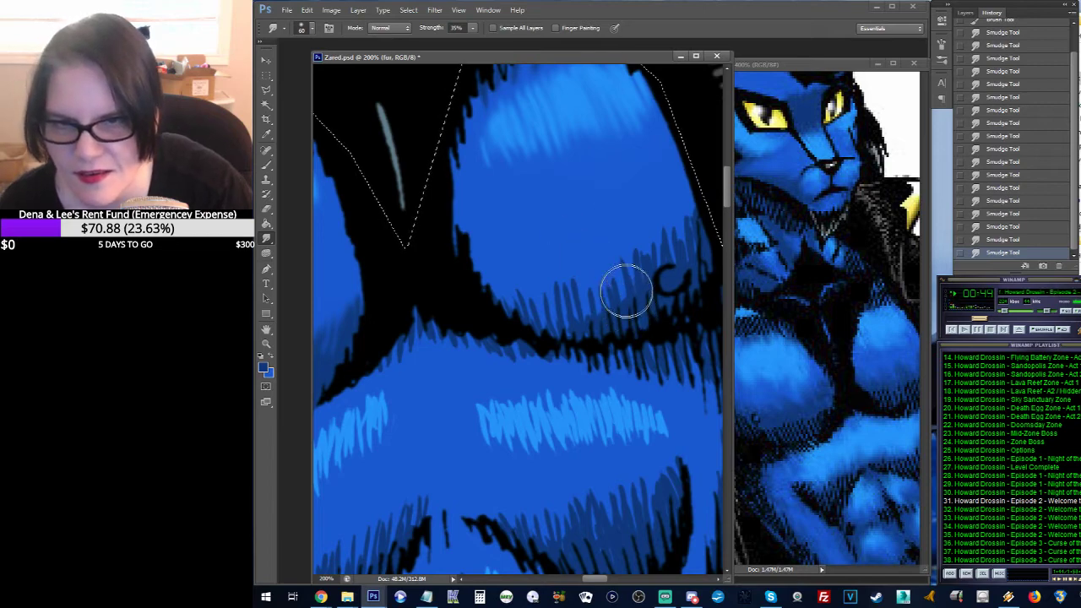
{"action": "mouse_move", "coordinate": [625, 290]}
{"action": "left_mouse_down"}
{"action": "mouse_move", "coordinate": [638, 264]}
{"action": "mouse_move", "coordinate": [648, 285]}
{"action": "mouse_move", "coordinate": [652, 224]}
{"action": "mouse_move", "coordinate": [679, 262]}
{"action": "mouse_move", "coordinate": [661, 204]}
{"action": "mouse_move", "coordinate": [688, 228]}
{"action": "mouse_move", "coordinate": [661, 184]}
{"action": "mouse_move", "coordinate": [611, 288]}
{"action": "mouse_move", "coordinate": [614, 312]}
{"action": "mouse_move", "coordinate": [593, 262]}
{"action": "mouse_move", "coordinate": [584, 315]}
{"action": "mouse_move", "coordinate": [559, 275]}
{"action": "mouse_move", "coordinate": [564, 327]}
{"action": "mouse_move", "coordinate": [548, 292]}
{"action": "mouse_move", "coordinate": [537, 315]}
{"action": "mouse_move", "coordinate": [513, 272]}
{"action": "mouse_move", "coordinate": [512, 312]}
{"action": "mouse_move", "coordinate": [495, 277]}
{"action": "left_mouse_up"}
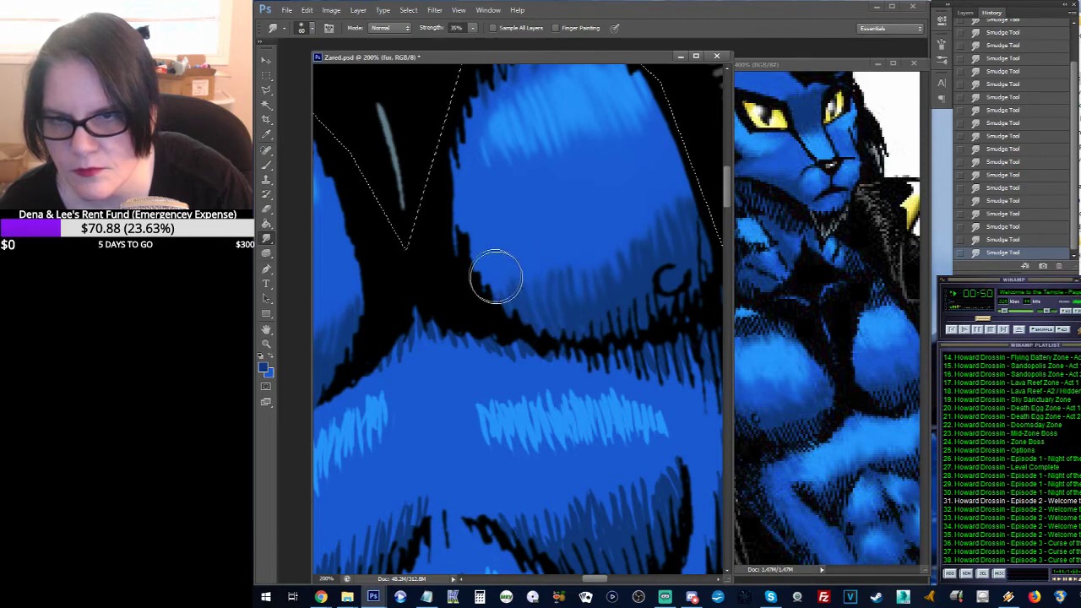
{"action": "mouse_move", "coordinate": [616, 278]}
{"action": "left_mouse_down"}
{"action": "mouse_move", "coordinate": [576, 263]}
{"action": "mouse_move", "coordinate": [582, 288]}
{"action": "mouse_move", "coordinate": [549, 265]}
{"action": "left_mouse_up"}
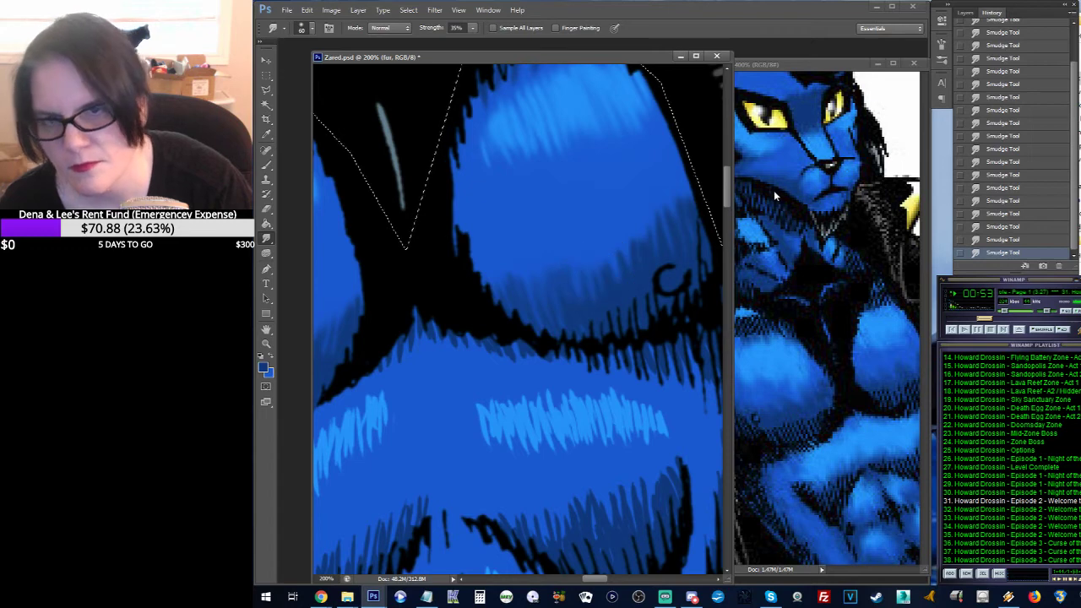
{"action": "mouse_move", "coordinate": [692, 323]}
{"action": "left_mouse_down"}
{"action": "mouse_move", "coordinate": [600, 319]}
{"action": "mouse_move", "coordinate": [581, 329]}
{"action": "left_mouse_up"}
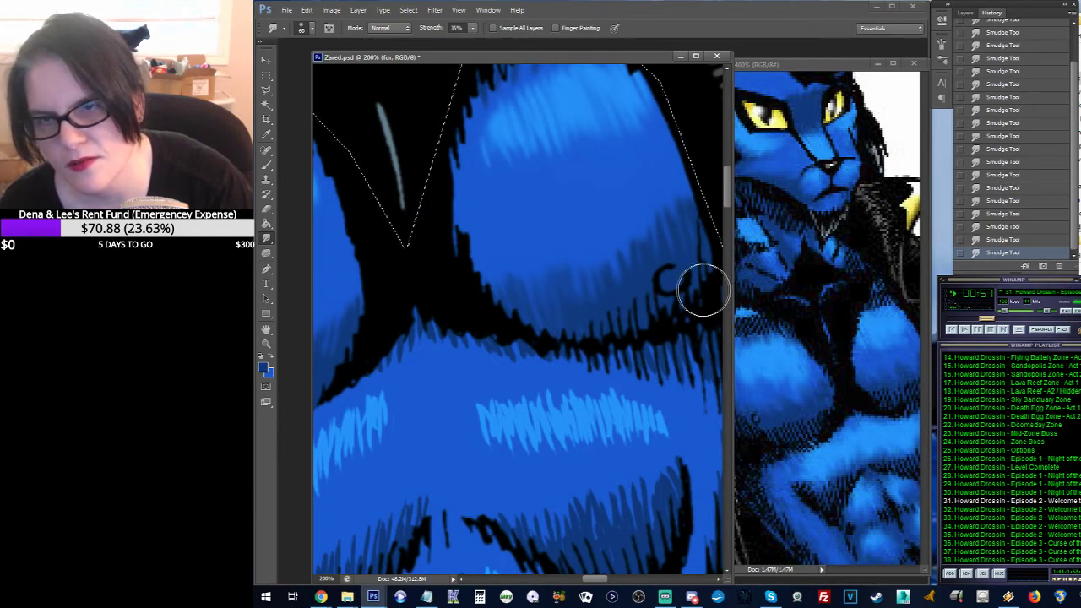
Step: Examine the blended chest shading against the whole torso at 50% zoom and again close up
{"action": "left_click", "coordinate": [265, 343]}
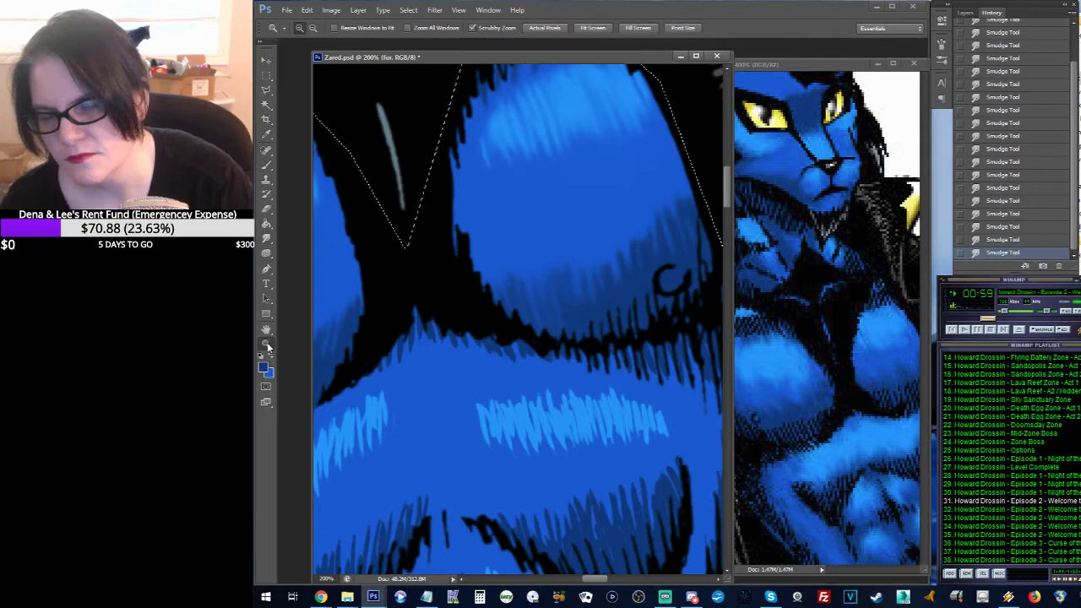
{"action": "left_click", "coordinate": [609, 254], "text": "alt"}
{"action": "left_click", "coordinate": [609, 254], "text": "alt"}
{"action": "left_click", "coordinate": [620, 243], "text": "alt"}
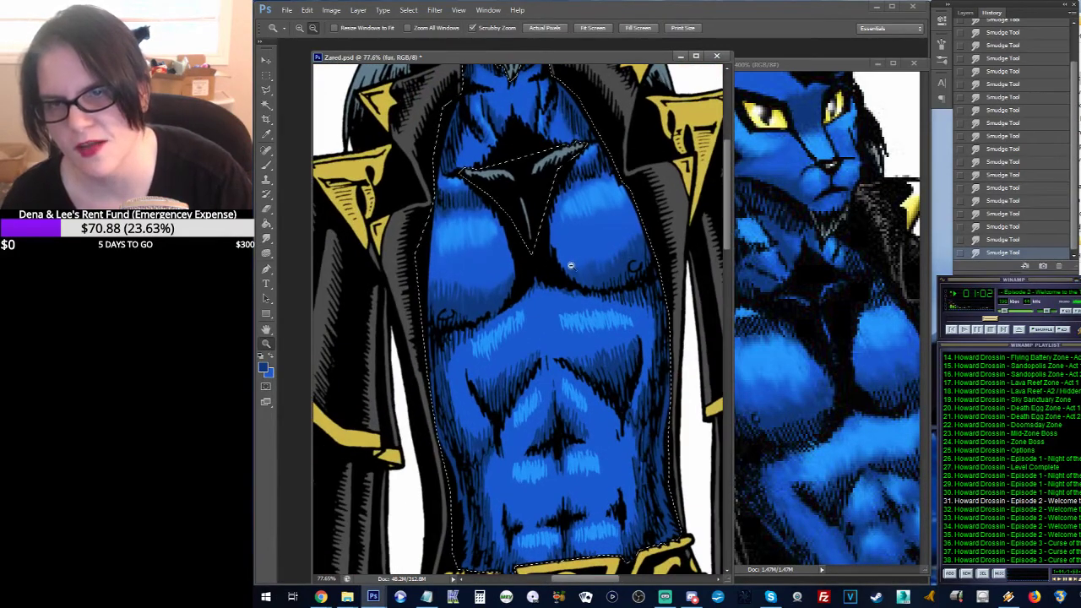
{"action": "left_click", "coordinate": [591, 272], "text": "alt"}
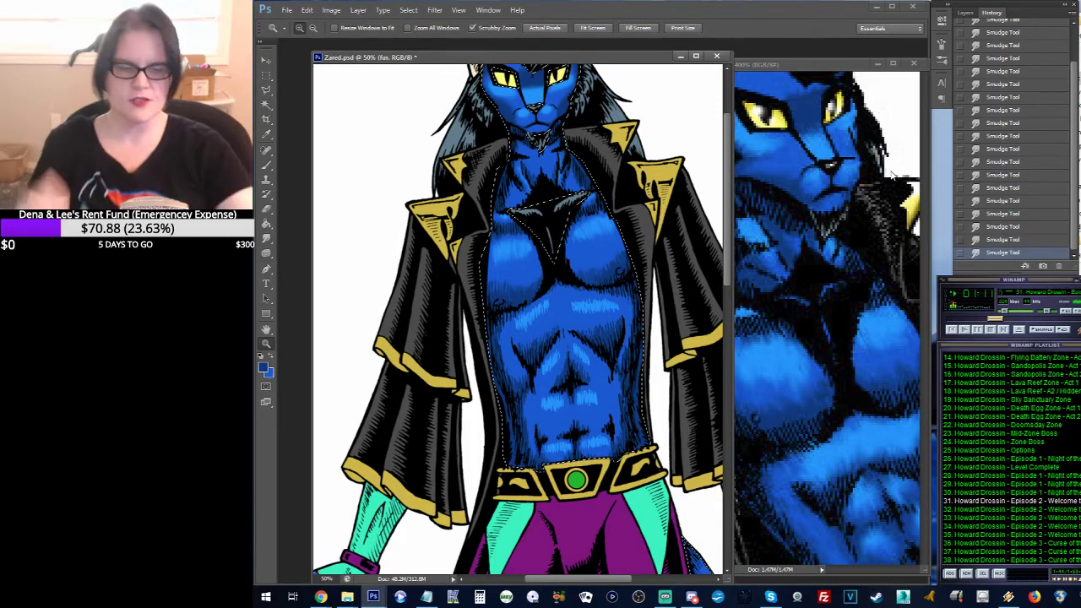
{"action": "left_click", "coordinate": [602, 279]}
{"action": "left_click", "coordinate": [609, 274]}
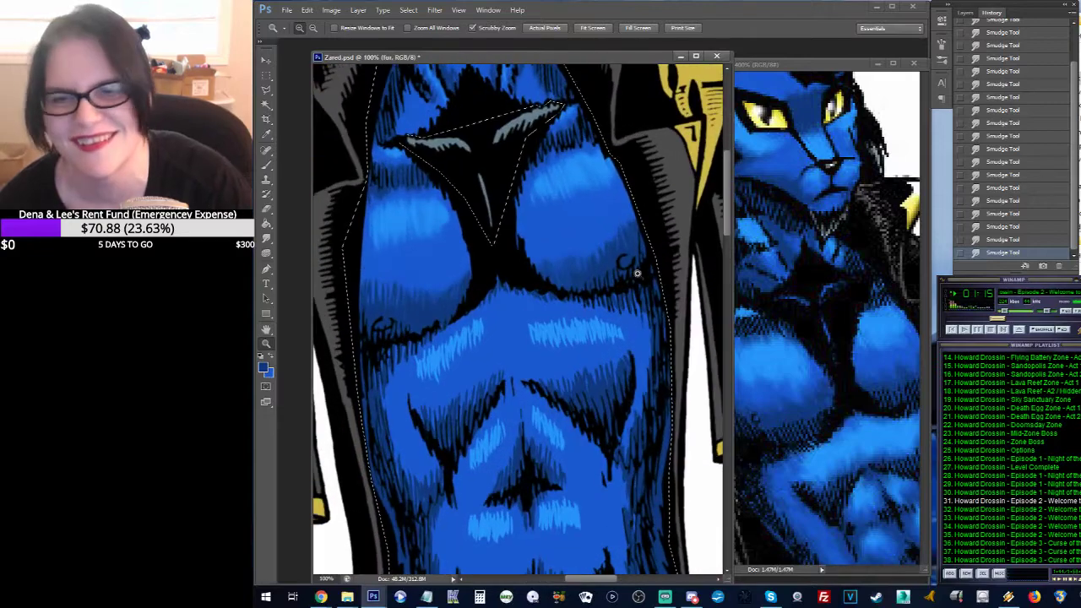
{"action": "left_click", "coordinate": [613, 270]}
Step: Smudge the light-blue highlights on both upper rib muscles and the dark shadow edge beneath the pectorals into the base blue
{"action": "left_click_drag", "start_coordinate": [608, 285], "coordinate": [695, 227]}
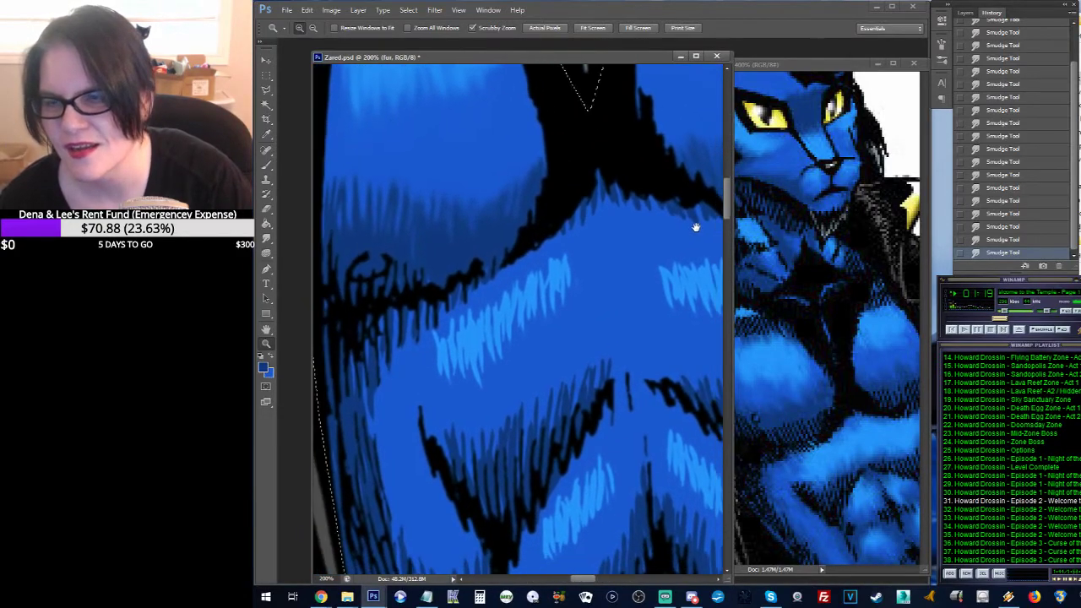
{"action": "left_click", "coordinate": [267, 239]}
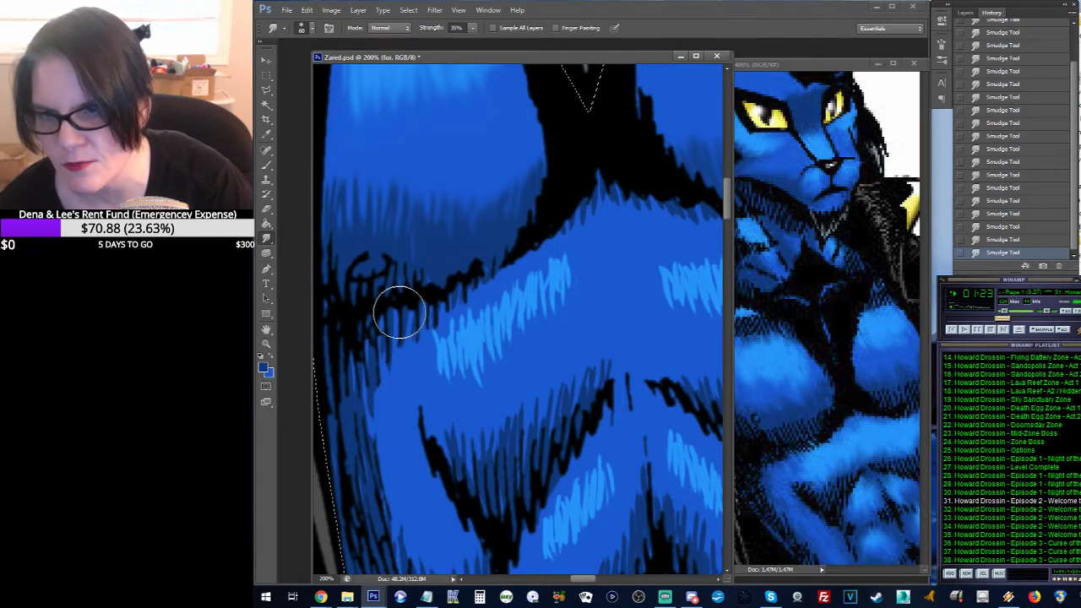
{"action": "mouse_move", "coordinate": [398, 341]}
{"action": "left_mouse_down"}
{"action": "mouse_move", "coordinate": [375, 320]}
{"action": "mouse_move", "coordinate": [373, 363]}
{"action": "mouse_move", "coordinate": [423, 309]}
{"action": "mouse_move", "coordinate": [420, 328]}
{"action": "mouse_move", "coordinate": [460, 313]}
{"action": "mouse_move", "coordinate": [457, 299]}
{"action": "mouse_move", "coordinate": [459, 314]}
{"action": "mouse_move", "coordinate": [509, 268]}
{"action": "mouse_move", "coordinate": [462, 338]}
{"action": "mouse_move", "coordinate": [461, 315]}
{"action": "mouse_move", "coordinate": [496, 310]}
{"action": "mouse_move", "coordinate": [508, 283]}
{"action": "mouse_move", "coordinate": [537, 280]}
{"action": "mouse_move", "coordinate": [524, 286]}
{"action": "mouse_move", "coordinate": [528, 264]}
{"action": "mouse_move", "coordinate": [552, 277]}
{"action": "mouse_move", "coordinate": [553, 249]}
{"action": "mouse_move", "coordinate": [549, 315]}
{"action": "mouse_move", "coordinate": [521, 319]}
{"action": "mouse_move", "coordinate": [526, 358]}
{"action": "mouse_move", "coordinate": [504, 333]}
{"action": "mouse_move", "coordinate": [502, 368]}
{"action": "mouse_move", "coordinate": [488, 339]}
{"action": "mouse_move", "coordinate": [490, 384]}
{"action": "mouse_move", "coordinate": [465, 342]}
{"action": "mouse_move", "coordinate": [462, 380]}
{"action": "mouse_move", "coordinate": [447, 354]}
{"action": "mouse_move", "coordinate": [584, 263]}
{"action": "mouse_move", "coordinate": [567, 290]}
{"action": "mouse_move", "coordinate": [586, 261]}
{"action": "mouse_move", "coordinate": [560, 195]}
{"action": "mouse_move", "coordinate": [585, 211]}
{"action": "mouse_move", "coordinate": [616, 284]}
{"action": "left_mouse_up"}
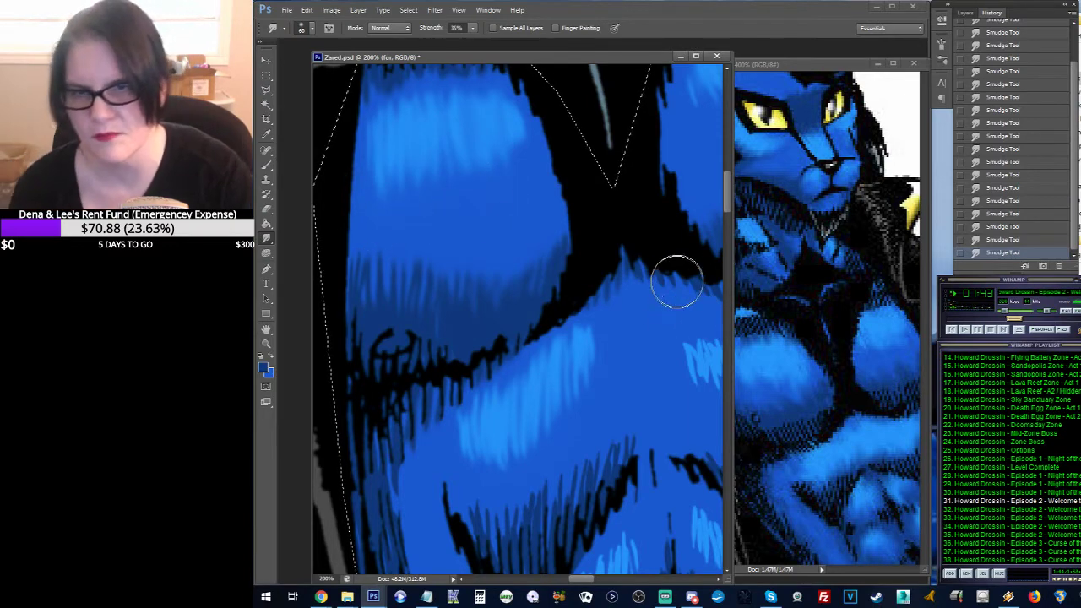
{"action": "left_click_drag", "start_coordinate": [673, 309], "coordinate": [621, 319]}
{"action": "left_click_drag", "start_coordinate": [566, 269], "coordinate": [610, 284]}
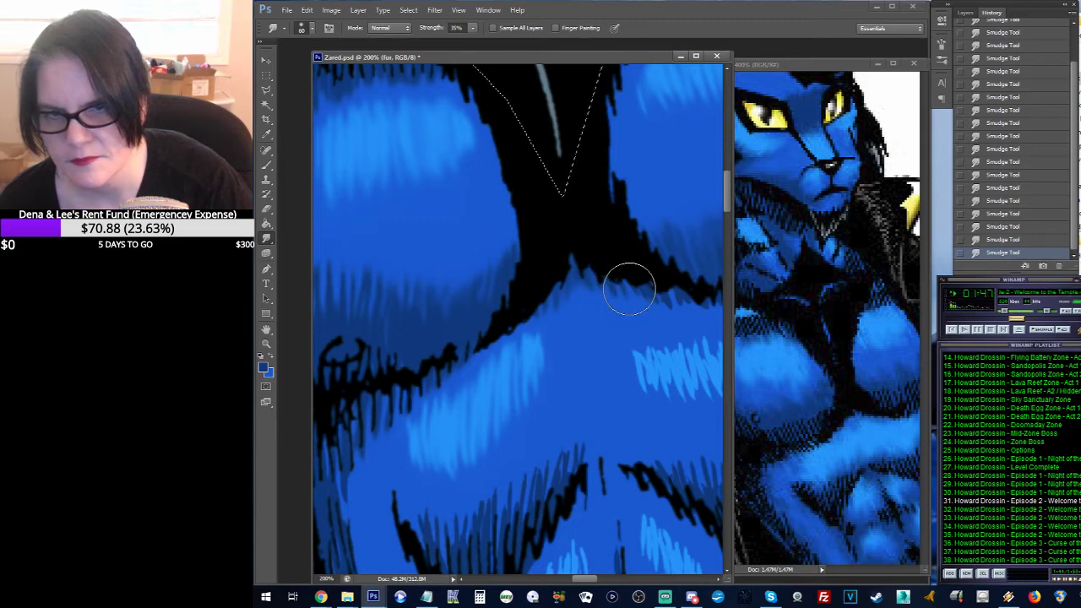
{"action": "left_click_drag", "start_coordinate": [673, 254], "coordinate": [581, 221]}
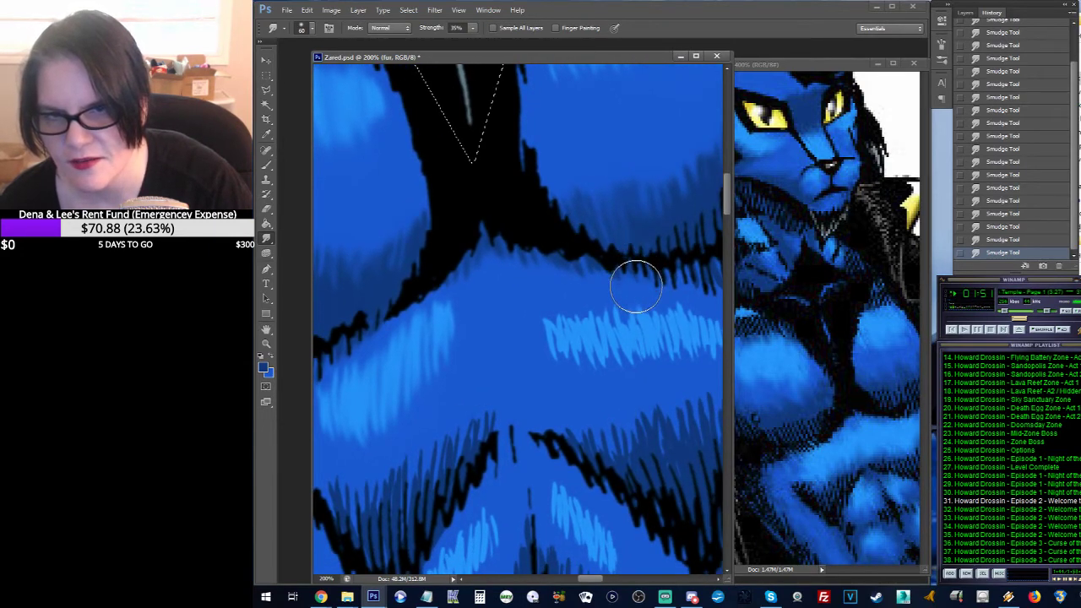
{"action": "mouse_move", "coordinate": [685, 244]}
{"action": "left_mouse_down"}
{"action": "mouse_move", "coordinate": [582, 235]}
{"action": "mouse_move", "coordinate": [642, 273]}
{"action": "mouse_move", "coordinate": [676, 263]}
{"action": "left_mouse_up"}
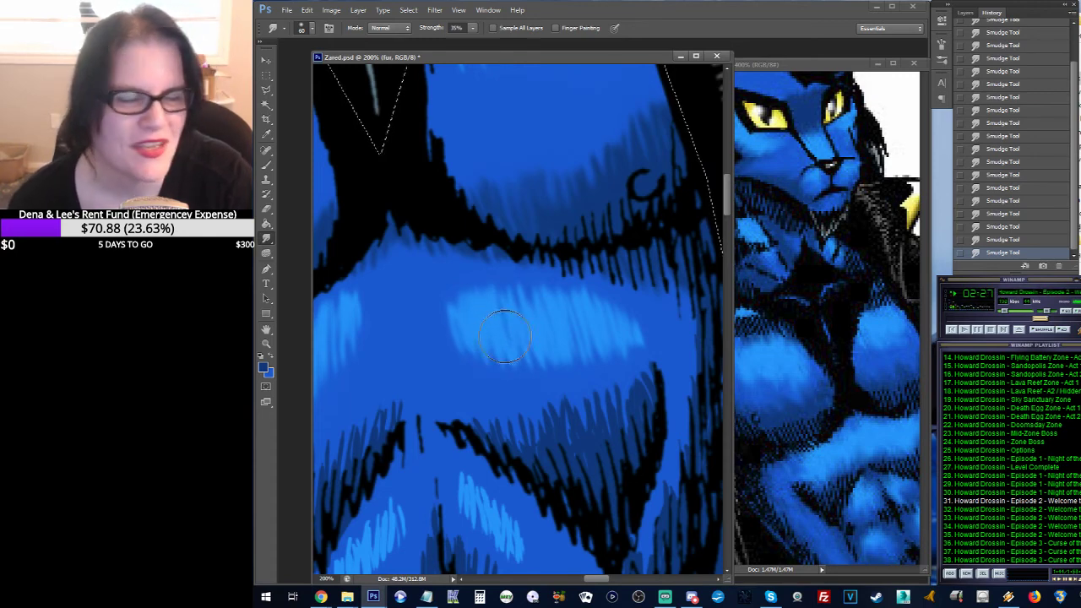
Step: Smudge the left-hand highlight beside the abdomen's midline and the dark shadow strokes along the underside of the right-hand rib muscle
{"action": "mouse_move", "coordinate": [572, 318]}
{"action": "left_mouse_down"}
{"action": "mouse_move", "coordinate": [667, 265]}
{"action": "mouse_move", "coordinate": [646, 275]}
{"action": "left_mouse_up"}
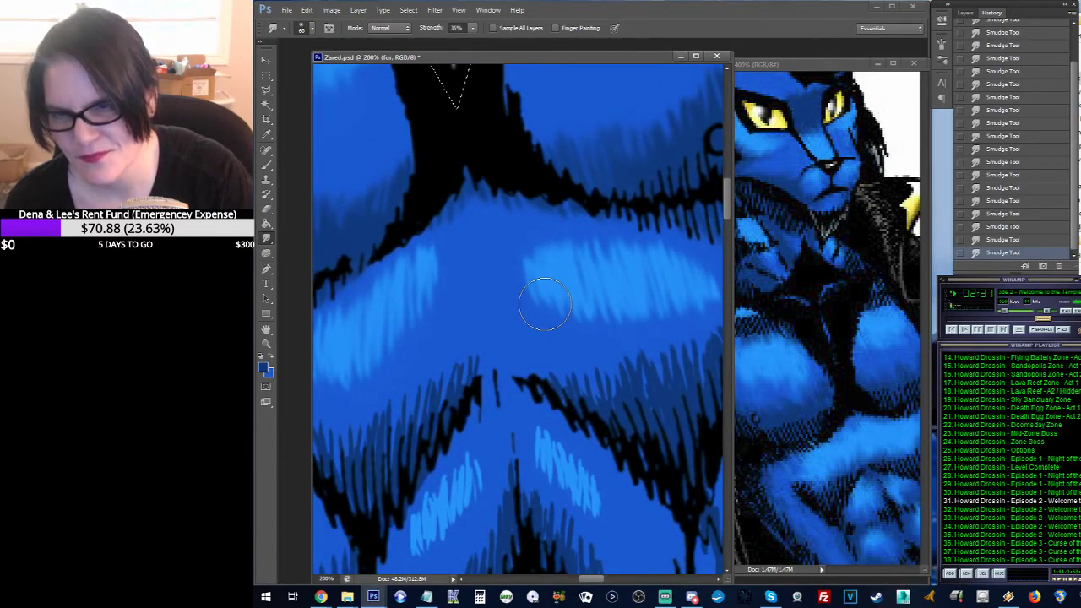
{"action": "left_click_drag", "start_coordinate": [571, 328], "coordinate": [595, 243]}
{"action": "mouse_move", "coordinate": [336, 325]}
{"action": "left_mouse_down"}
{"action": "mouse_move", "coordinate": [420, 342]}
{"action": "mouse_move", "coordinate": [404, 359]}
{"action": "mouse_move", "coordinate": [404, 326]}
{"action": "mouse_move", "coordinate": [430, 331]}
{"action": "mouse_move", "coordinate": [430, 344]}
{"action": "mouse_move", "coordinate": [432, 312]}
{"action": "mouse_move", "coordinate": [434, 339]}
{"action": "mouse_move", "coordinate": [431, 322]}
{"action": "mouse_move", "coordinate": [460, 315]}
{"action": "mouse_move", "coordinate": [460, 327]}
{"action": "mouse_move", "coordinate": [460, 310]}
{"action": "mouse_move", "coordinate": [490, 307]}
{"action": "mouse_move", "coordinate": [516, 280]}
{"action": "mouse_move", "coordinate": [436, 384]}
{"action": "mouse_move", "coordinate": [402, 405]}
{"action": "mouse_move", "coordinate": [406, 415]}
{"action": "mouse_move", "coordinate": [389, 395]}
{"action": "mouse_move", "coordinate": [410, 404]}
{"action": "mouse_move", "coordinate": [494, 369]}
{"action": "mouse_move", "coordinate": [488, 359]}
{"action": "mouse_move", "coordinate": [474, 395]}
{"action": "mouse_move", "coordinate": [481, 361]}
{"action": "mouse_move", "coordinate": [502, 404]}
{"action": "mouse_move", "coordinate": [498, 373]}
{"action": "mouse_move", "coordinate": [506, 429]}
{"action": "mouse_move", "coordinate": [488, 423]}
{"action": "mouse_move", "coordinate": [487, 448]}
{"action": "mouse_move", "coordinate": [475, 424]}
{"action": "mouse_move", "coordinate": [468, 476]}
{"action": "mouse_move", "coordinate": [517, 405]}
{"action": "mouse_move", "coordinate": [504, 419]}
{"action": "mouse_move", "coordinate": [504, 392]}
{"action": "mouse_move", "coordinate": [527, 374]}
{"action": "mouse_move", "coordinate": [529, 385]}
{"action": "mouse_move", "coordinate": [535, 357]}
{"action": "left_mouse_up"}
{"action": "mouse_move", "coordinate": [662, 293]}
{"action": "left_mouse_down"}
{"action": "mouse_move", "coordinate": [515, 268]}
{"action": "mouse_move", "coordinate": [455, 277]}
{"action": "mouse_move", "coordinate": [492, 280]}
{"action": "mouse_move", "coordinate": [505, 296]}
{"action": "mouse_move", "coordinate": [499, 270]}
{"action": "mouse_move", "coordinate": [546, 271]}
{"action": "mouse_move", "coordinate": [534, 268]}
{"action": "mouse_move", "coordinate": [544, 287]}
{"action": "mouse_move", "coordinate": [542, 262]}
{"action": "mouse_move", "coordinate": [573, 264]}
{"action": "mouse_move", "coordinate": [582, 279]}
{"action": "mouse_move", "coordinate": [597, 254]}
{"action": "mouse_move", "coordinate": [604, 276]}
{"action": "mouse_move", "coordinate": [629, 225]}
{"action": "mouse_move", "coordinate": [582, 259]}
{"action": "left_mouse_up"}
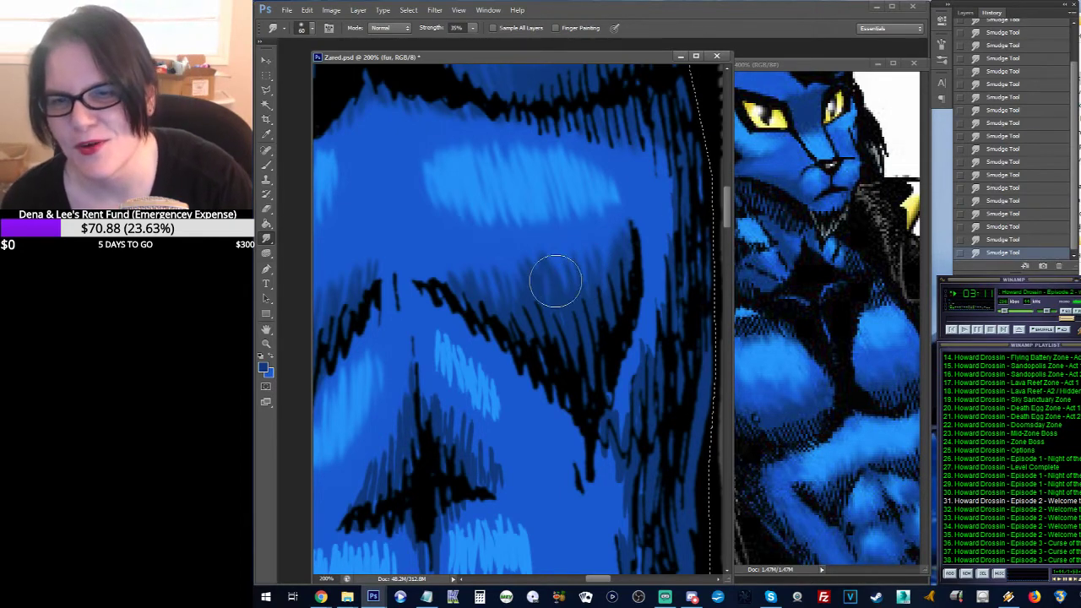
{"action": "mouse_move", "coordinate": [555, 281]}
{"action": "left_mouse_down"}
{"action": "mouse_move", "coordinate": [550, 309]}
{"action": "mouse_move", "coordinate": [567, 331]}
{"action": "left_mouse_up"}
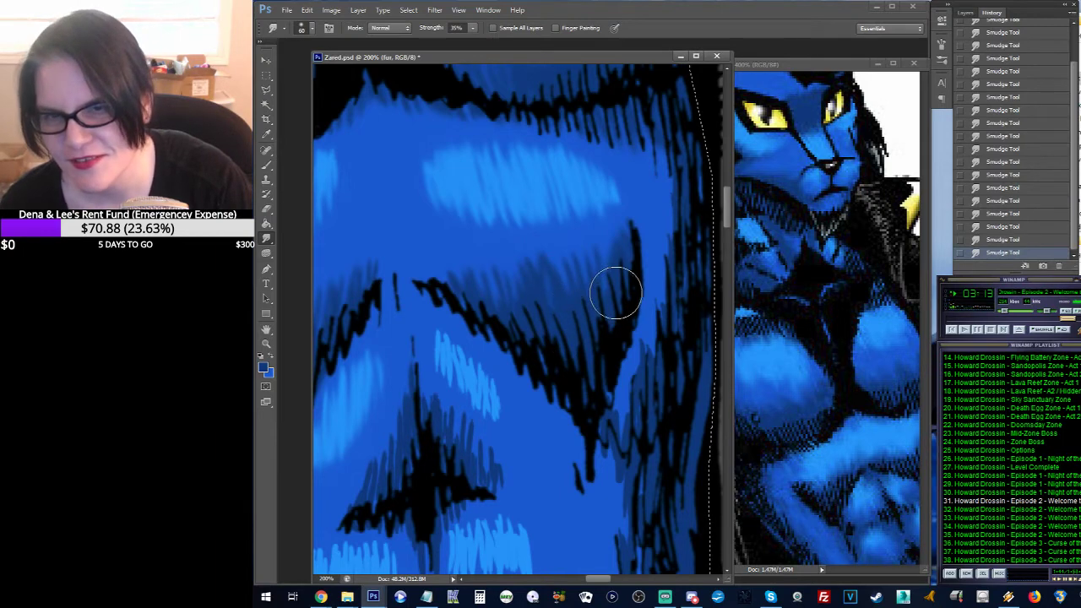
Step: Smudge the dark shadow strokes along the right-hand flank into the base blue, from the ribs down to the belt
{"action": "left_click_drag", "start_coordinate": [687, 234], "coordinate": [589, 270]}
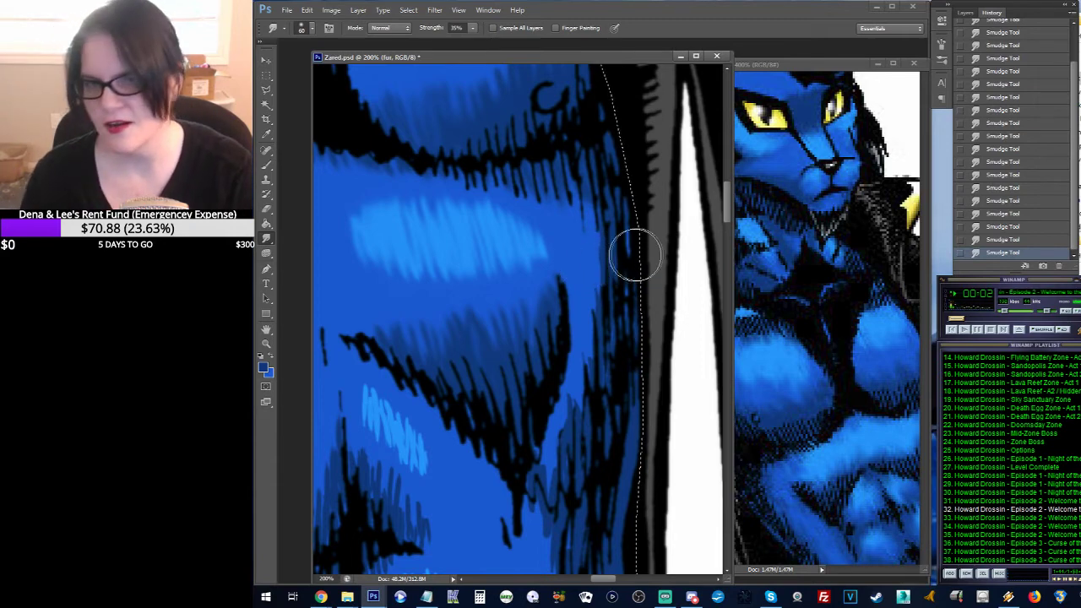
{"action": "left_click_drag", "start_coordinate": [579, 261], "coordinate": [607, 181]}
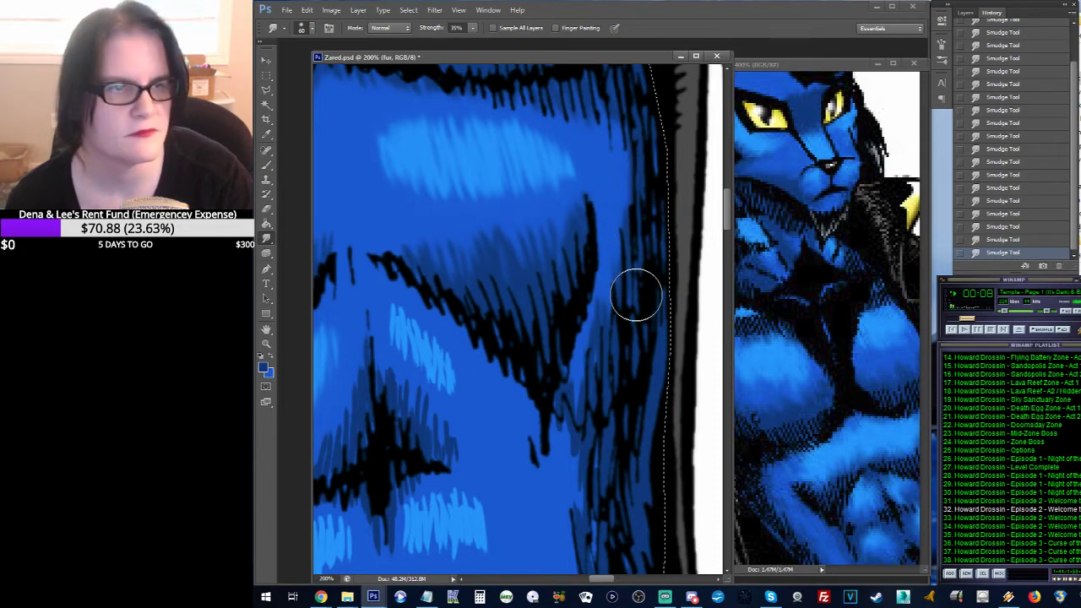
{"action": "left_click_drag", "start_coordinate": [632, 279], "coordinate": [604, 217]}
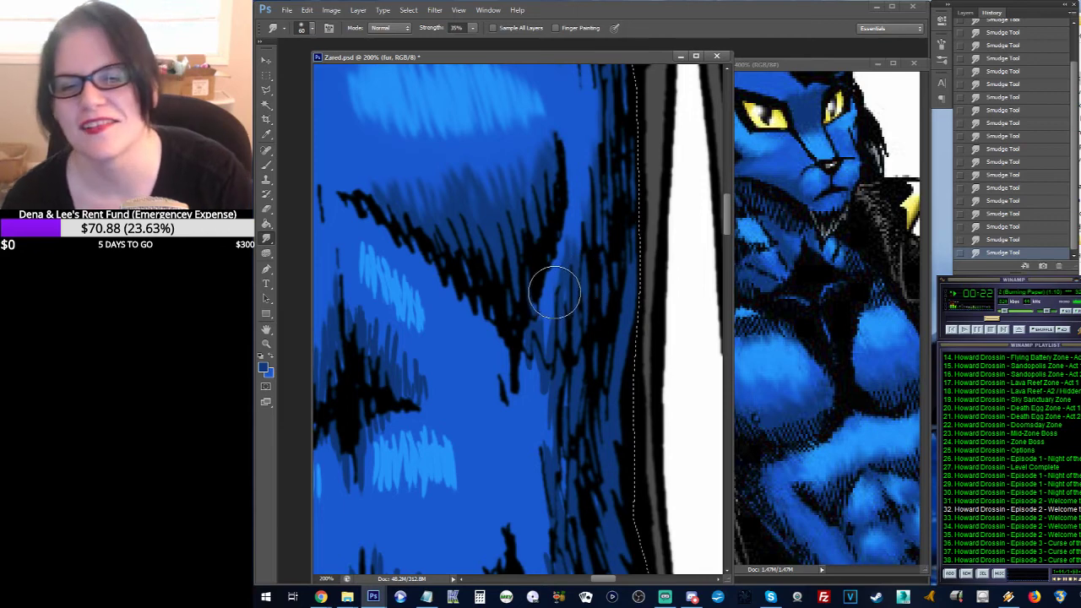
{"action": "mouse_move", "coordinate": [567, 324]}
{"action": "left_mouse_down"}
{"action": "mouse_move", "coordinate": [554, 409]}
{"action": "mouse_move", "coordinate": [523, 345]}
{"action": "mouse_move", "coordinate": [553, 442]}
{"action": "left_mouse_up"}
{"action": "left_click_drag", "start_coordinate": [684, 346], "coordinate": [616, 181]}
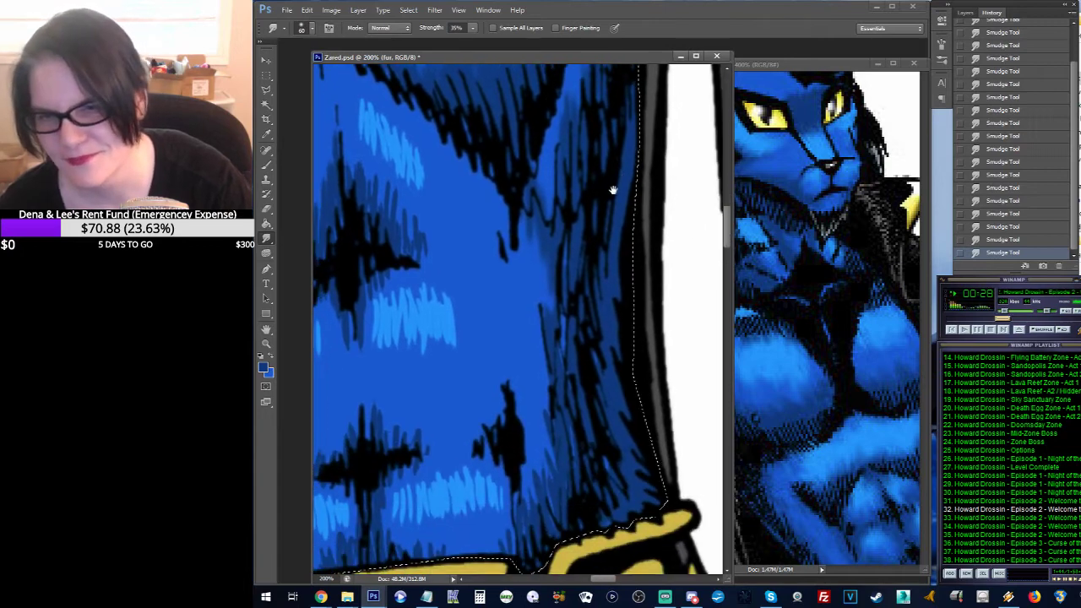
{"action": "mouse_move", "coordinate": [557, 349]}
{"action": "left_mouse_down"}
{"action": "mouse_move", "coordinate": [555, 305]}
{"action": "mouse_move", "coordinate": [547, 452]}
{"action": "mouse_move", "coordinate": [545, 396]}
{"action": "mouse_move", "coordinate": [570, 480]}
{"action": "mouse_move", "coordinate": [552, 509]}
{"action": "mouse_move", "coordinate": [535, 448]}
{"action": "mouse_move", "coordinate": [543, 376]}
{"action": "mouse_move", "coordinate": [569, 465]}
{"action": "mouse_move", "coordinate": [605, 471]}
{"action": "mouse_move", "coordinate": [578, 459]}
{"action": "left_mouse_up"}
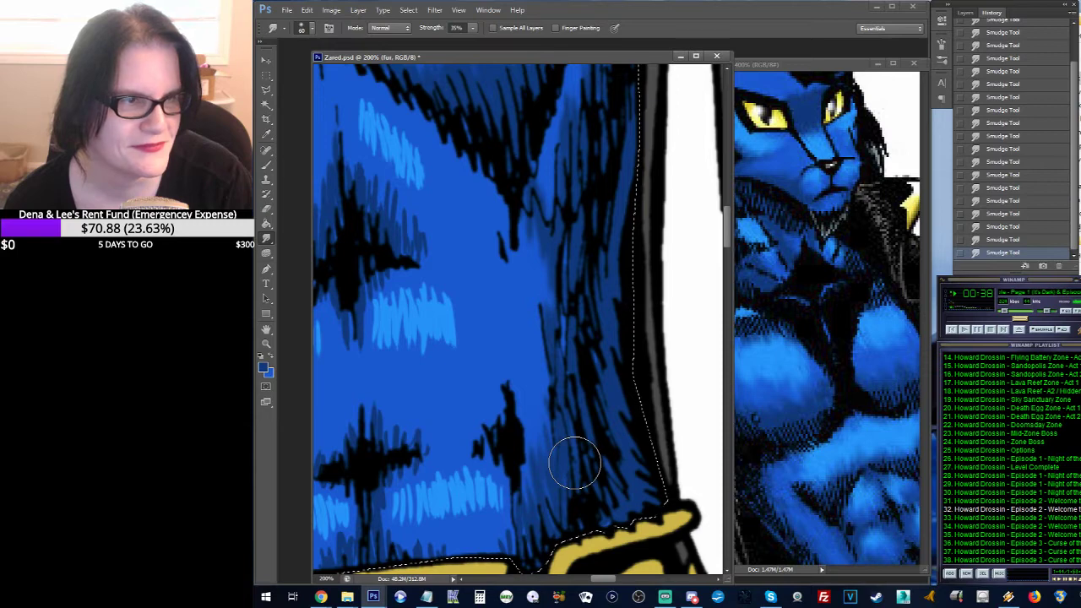
{"action": "left_click_drag", "start_coordinate": [575, 463], "coordinate": [577, 466]}
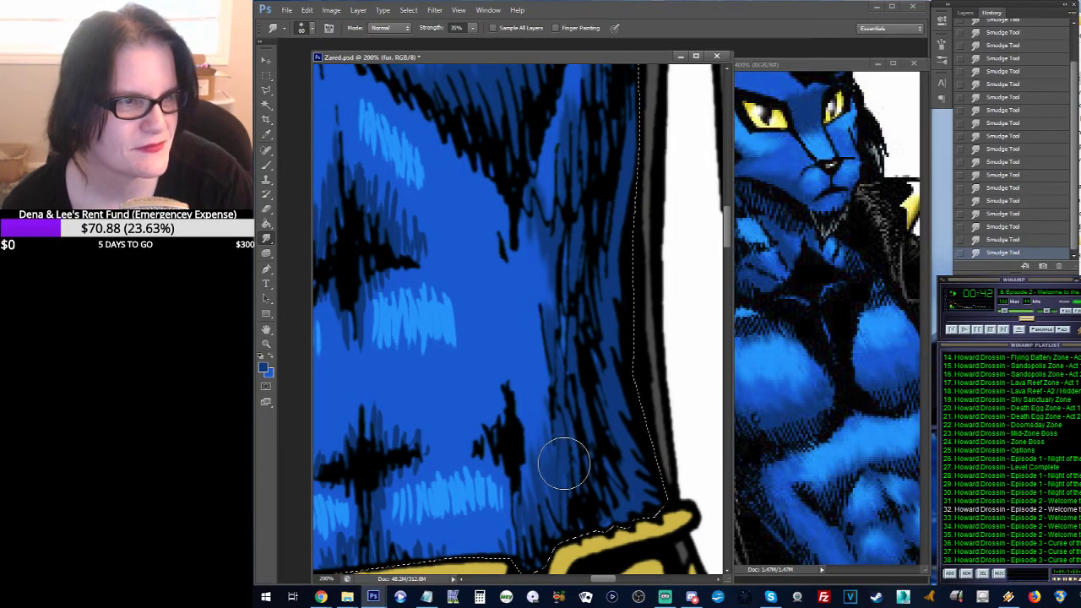
{"action": "mouse_move", "coordinate": [564, 461]}
{"action": "left_mouse_down"}
{"action": "mouse_move", "coordinate": [554, 459]}
{"action": "mouse_move", "coordinate": [625, 379]}
{"action": "mouse_move", "coordinate": [629, 358]}
{"action": "mouse_move", "coordinate": [581, 369]}
{"action": "mouse_move", "coordinate": [586, 301]}
{"action": "left_mouse_up"}
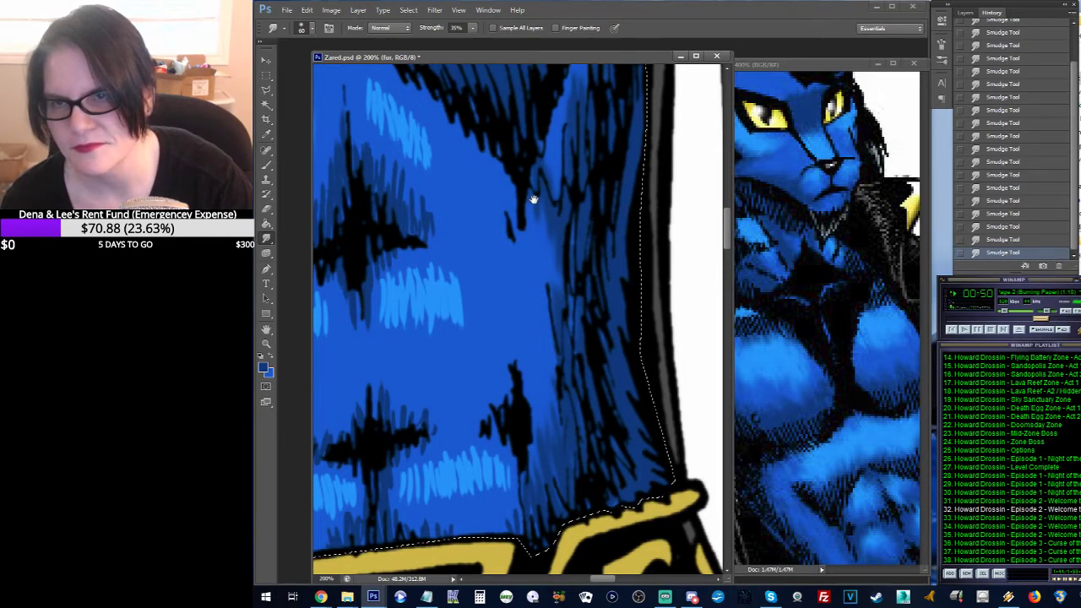
Step: Smudge the right-hand inner highlight, the dark shadow around the central abdominal crease and the two highlights below it
{"action": "mouse_move", "coordinate": [533, 199]}
{"action": "left_mouse_down"}
{"action": "mouse_move", "coordinate": [620, 320]}
{"action": "mouse_move", "coordinate": [599, 321]}
{"action": "left_mouse_up"}
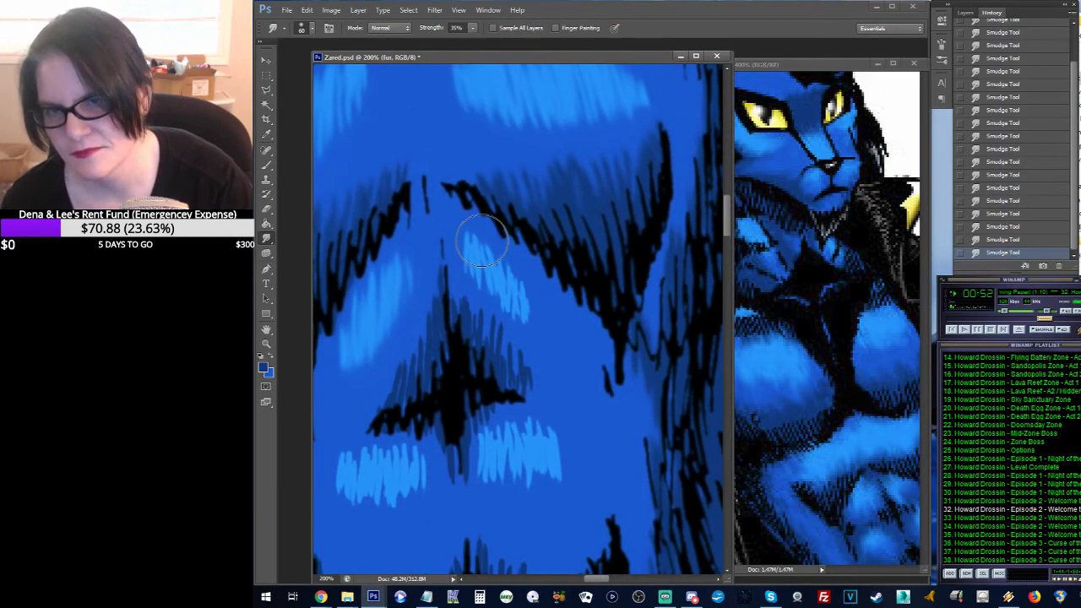
{"action": "mouse_move", "coordinate": [481, 241]}
{"action": "left_mouse_down"}
{"action": "mouse_move", "coordinate": [477, 262]}
{"action": "mouse_move", "coordinate": [510, 276]}
{"action": "mouse_move", "coordinate": [478, 282]}
{"action": "mouse_move", "coordinate": [486, 312]}
{"action": "mouse_move", "coordinate": [506, 325]}
{"action": "mouse_move", "coordinate": [532, 317]}
{"action": "mouse_move", "coordinate": [459, 302]}
{"action": "mouse_move", "coordinate": [451, 330]}
{"action": "mouse_move", "coordinate": [442, 284]}
{"action": "mouse_move", "coordinate": [433, 371]}
{"action": "mouse_move", "coordinate": [432, 349]}
{"action": "mouse_move", "coordinate": [433, 363]}
{"action": "mouse_move", "coordinate": [403, 379]}
{"action": "mouse_move", "coordinate": [414, 394]}
{"action": "mouse_move", "coordinate": [400, 398]}
{"action": "mouse_move", "coordinate": [475, 343]}
{"action": "mouse_move", "coordinate": [509, 377]}
{"action": "mouse_move", "coordinate": [546, 357]}
{"action": "left_mouse_up"}
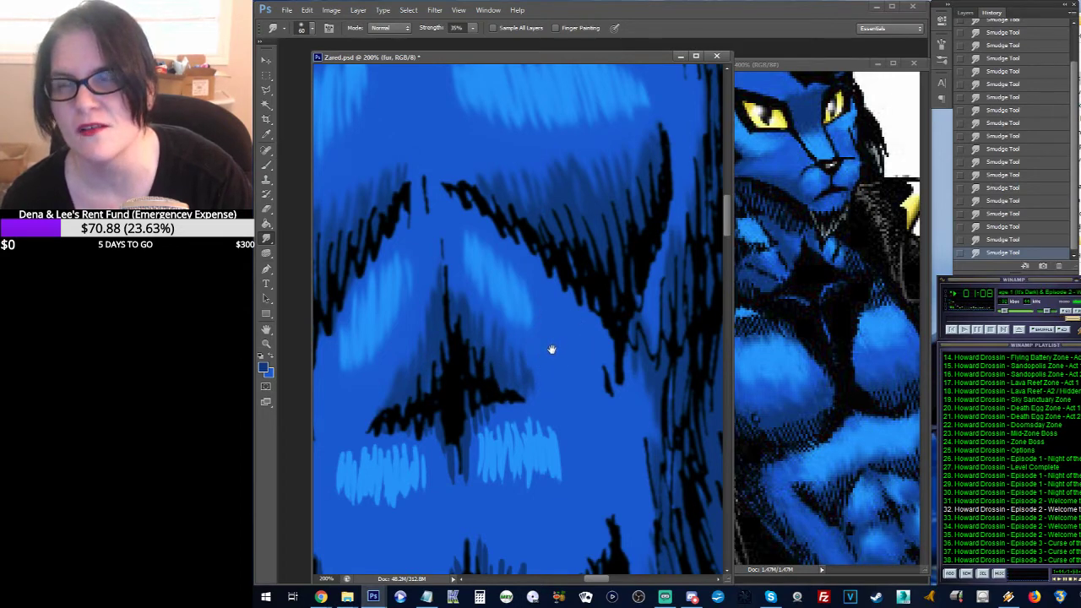
{"action": "mouse_move", "coordinate": [549, 335]}
{"action": "left_mouse_down"}
{"action": "mouse_move", "coordinate": [589, 229]}
{"action": "mouse_move", "coordinate": [484, 318]}
{"action": "mouse_move", "coordinate": [493, 361]}
{"action": "mouse_move", "coordinate": [468, 308]}
{"action": "mouse_move", "coordinate": [464, 323]}
{"action": "mouse_move", "coordinate": [442, 320]}
{"action": "mouse_move", "coordinate": [385, 362]}
{"action": "mouse_move", "coordinate": [388, 343]}
{"action": "mouse_move", "coordinate": [387, 360]}
{"action": "mouse_move", "coordinate": [389, 346]}
{"action": "mouse_move", "coordinate": [425, 356]}
{"action": "mouse_move", "coordinate": [425, 340]}
{"action": "mouse_move", "coordinate": [426, 353]}
{"action": "mouse_move", "coordinate": [431, 344]}
{"action": "mouse_move", "coordinate": [453, 359]}
{"action": "mouse_move", "coordinate": [452, 371]}
{"action": "mouse_move", "coordinate": [425, 369]}
{"action": "mouse_move", "coordinate": [428, 393]}
{"action": "mouse_move", "coordinate": [426, 377]}
{"action": "mouse_move", "coordinate": [397, 369]}
{"action": "mouse_move", "coordinate": [393, 403]}
{"action": "mouse_move", "coordinate": [374, 362]}
{"action": "left_mouse_up"}
{"action": "mouse_move", "coordinate": [603, 304]}
{"action": "left_mouse_down"}
{"action": "mouse_move", "coordinate": [560, 366]}
{"action": "mouse_move", "coordinate": [532, 348]}
{"action": "mouse_move", "coordinate": [536, 371]}
{"action": "mouse_move", "coordinate": [554, 360]}
{"action": "mouse_move", "coordinate": [551, 348]}
{"action": "mouse_move", "coordinate": [556, 372]}
{"action": "mouse_move", "coordinate": [574, 353]}
{"action": "mouse_move", "coordinate": [578, 373]}
{"action": "mouse_move", "coordinate": [556, 313]}
{"action": "mouse_move", "coordinate": [557, 327]}
{"action": "mouse_move", "coordinate": [588, 319]}
{"action": "mouse_move", "coordinate": [589, 332]}
{"action": "mouse_move", "coordinate": [590, 316]}
{"action": "mouse_move", "coordinate": [605, 340]}
{"action": "left_mouse_up"}
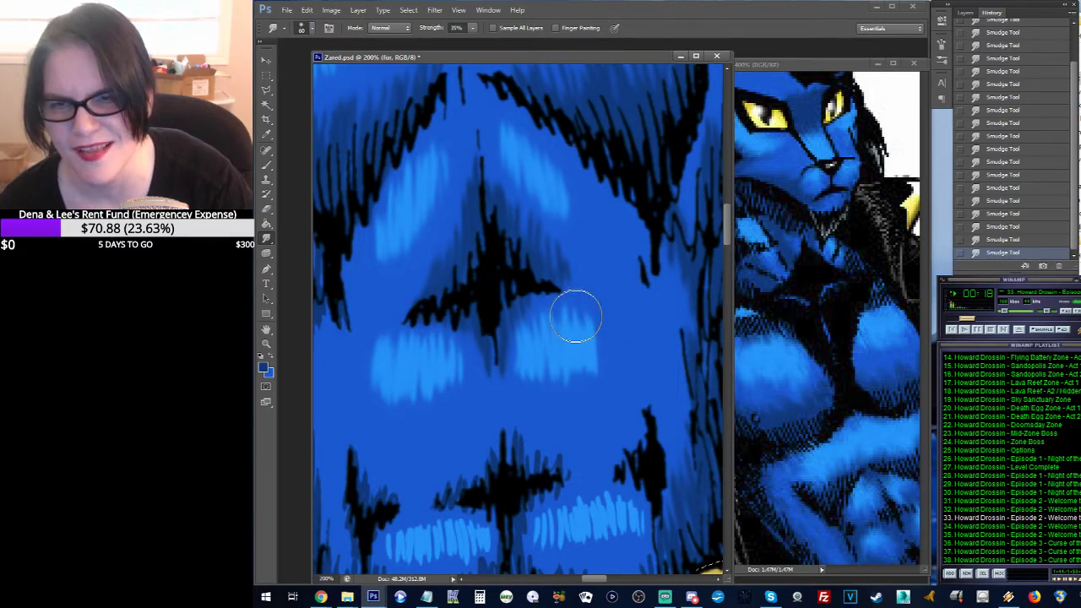
{"action": "mouse_move", "coordinate": [573, 292]}
{"action": "left_mouse_down"}
{"action": "mouse_move", "coordinate": [671, 284]}
{"action": "mouse_move", "coordinate": [625, 292]}
{"action": "mouse_move", "coordinate": [571, 251]}
{"action": "mouse_move", "coordinate": [578, 346]}
{"action": "left_mouse_up"}
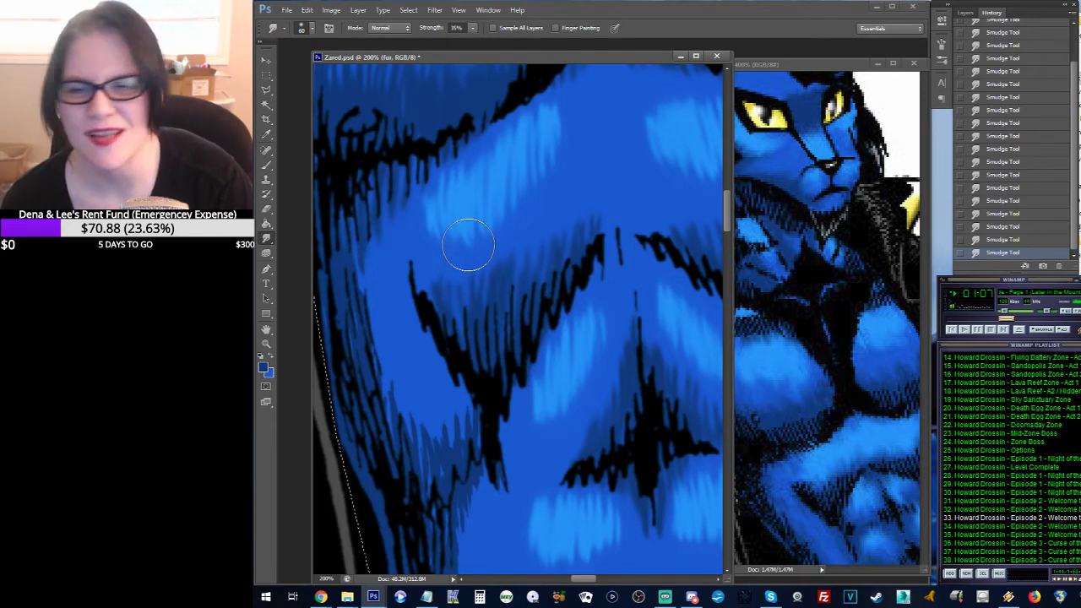
Step: Smudge the dark shadow strokes along the left-hand flank and below the left-hand rib muscle into the base blue
{"action": "left_click_drag", "start_coordinate": [476, 228], "coordinate": [490, 171]}
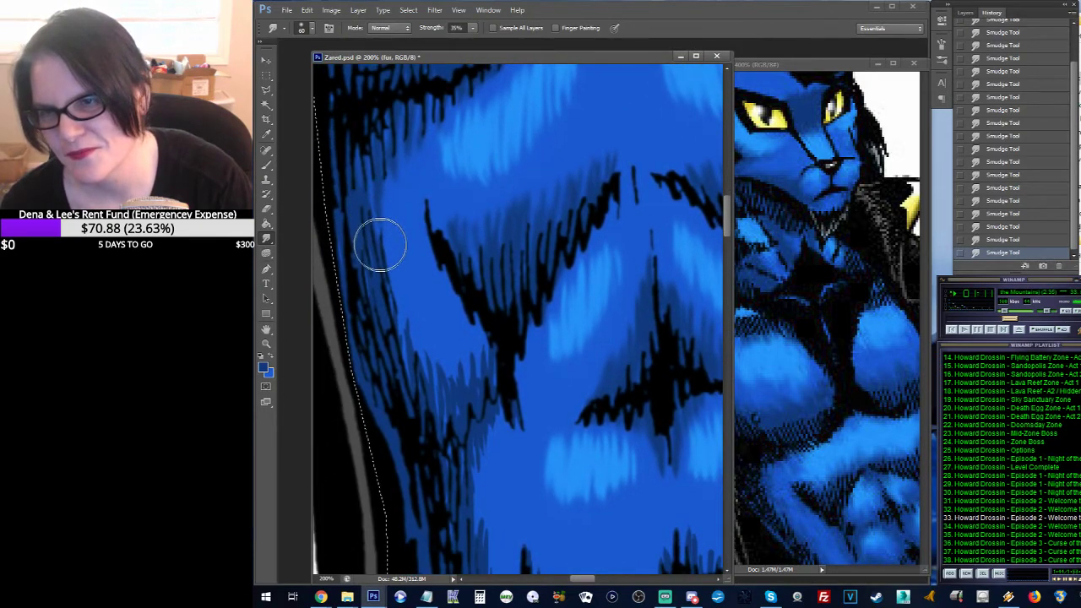
{"action": "mouse_move", "coordinate": [419, 335]}
{"action": "left_mouse_down"}
{"action": "mouse_move", "coordinate": [415, 363]}
{"action": "mouse_move", "coordinate": [405, 309]}
{"action": "mouse_move", "coordinate": [416, 359]}
{"action": "mouse_move", "coordinate": [444, 381]}
{"action": "mouse_move", "coordinate": [449, 403]}
{"action": "mouse_move", "coordinate": [442, 374]}
{"action": "mouse_move", "coordinate": [446, 395]}
{"action": "mouse_move", "coordinate": [476, 377]}
{"action": "left_mouse_up"}
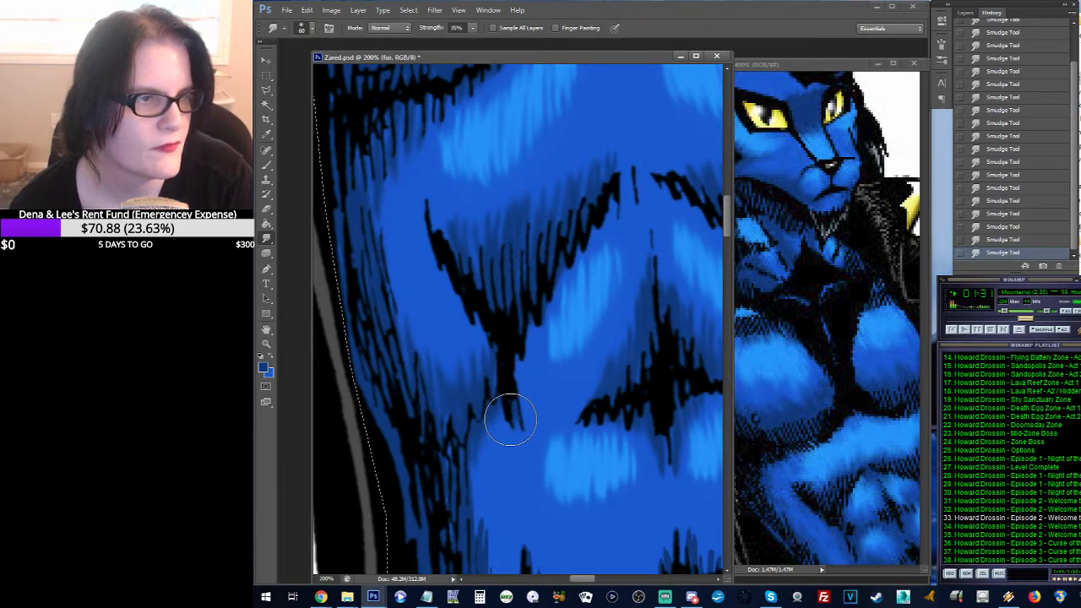
{"action": "left_click_drag", "start_coordinate": [514, 414], "coordinate": [482, 219]}
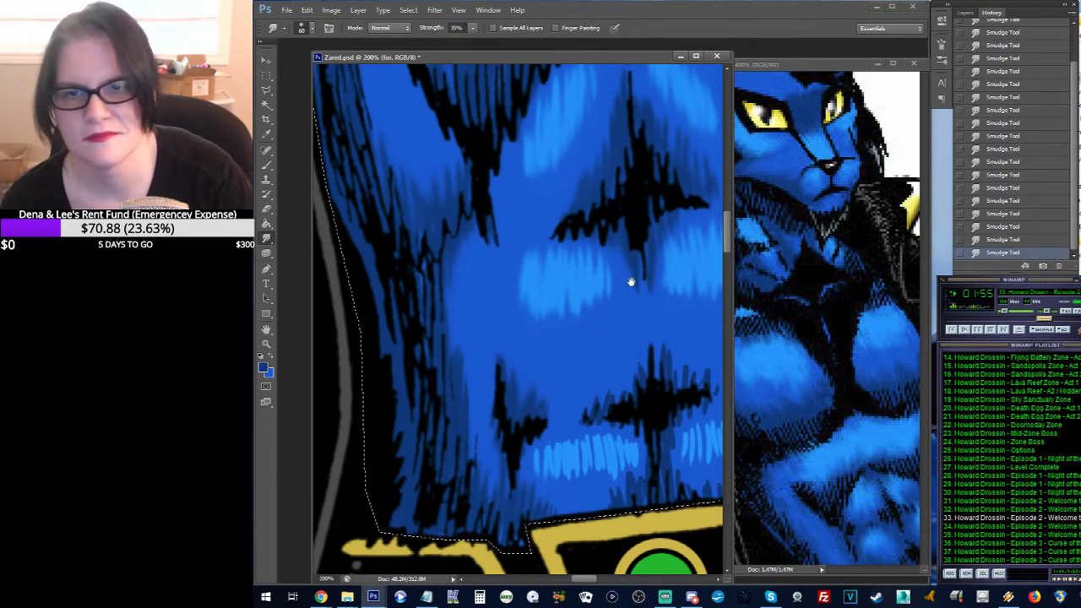
Step: Smudge the lowest pair of abdominal highlights and the dark shadow strokes around them just above the belt
{"action": "left_click_drag", "start_coordinate": [630, 282], "coordinate": [480, 379]}
{"action": "left_click_drag", "start_coordinate": [573, 321], "coordinate": [579, 208]}
{"action": "mouse_move", "coordinate": [607, 348]}
{"action": "left_mouse_down"}
{"action": "mouse_move", "coordinate": [588, 403]}
{"action": "mouse_move", "coordinate": [598, 415]}
{"action": "mouse_move", "coordinate": [593, 389]}
{"action": "mouse_move", "coordinate": [562, 400]}
{"action": "mouse_move", "coordinate": [554, 388]}
{"action": "mouse_move", "coordinate": [530, 427]}
{"action": "mouse_move", "coordinate": [539, 448]}
{"action": "mouse_move", "coordinate": [564, 434]}
{"action": "mouse_move", "coordinate": [568, 451]}
{"action": "mouse_move", "coordinate": [576, 416]}
{"action": "mouse_move", "coordinate": [580, 448]}
{"action": "mouse_move", "coordinate": [601, 419]}
{"action": "left_mouse_up"}
{"action": "mouse_move", "coordinate": [426, 414]}
{"action": "left_mouse_down"}
{"action": "mouse_move", "coordinate": [414, 434]}
{"action": "mouse_move", "coordinate": [406, 418]}
{"action": "mouse_move", "coordinate": [388, 434]}
{"action": "mouse_move", "coordinate": [390, 417]}
{"action": "mouse_move", "coordinate": [384, 463]}
{"action": "mouse_move", "coordinate": [409, 434]}
{"action": "mouse_move", "coordinate": [410, 463]}
{"action": "mouse_move", "coordinate": [429, 440]}
{"action": "mouse_move", "coordinate": [428, 456]}
{"action": "mouse_move", "coordinate": [453, 462]}
{"action": "left_mouse_up"}
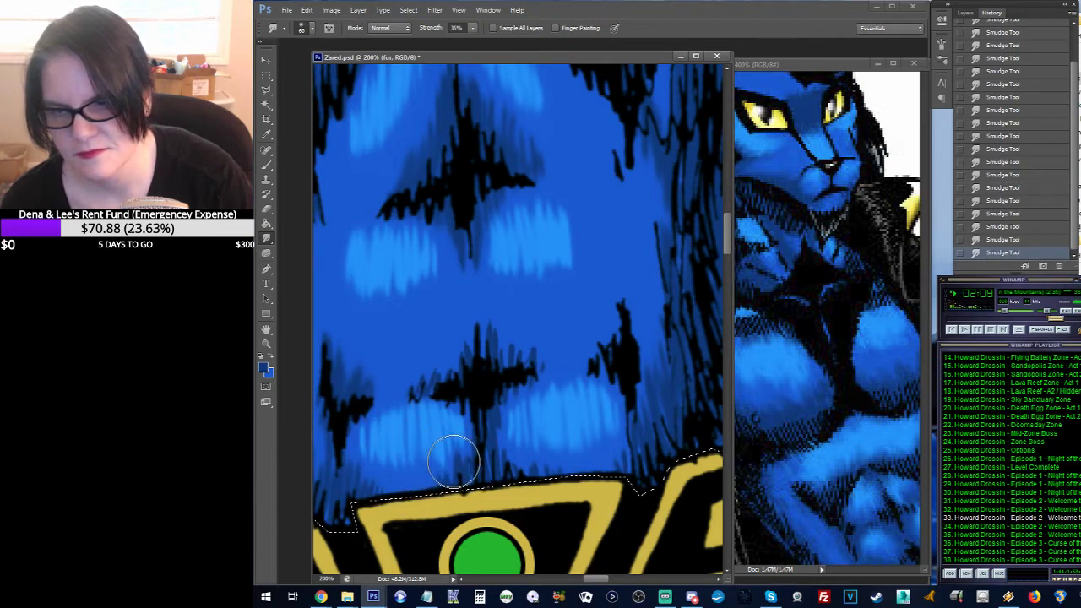
{"action": "mouse_move", "coordinate": [526, 462]}
{"action": "left_mouse_down"}
{"action": "mouse_move", "coordinate": [497, 405]}
{"action": "mouse_move", "coordinate": [499, 341]}
{"action": "mouse_move", "coordinate": [501, 361]}
{"action": "mouse_move", "coordinate": [529, 359]}
{"action": "mouse_move", "coordinate": [532, 368]}
{"action": "mouse_move", "coordinate": [487, 358]}
{"action": "mouse_move", "coordinate": [477, 340]}
{"action": "mouse_move", "coordinate": [454, 380]}
{"action": "mouse_move", "coordinate": [454, 369]}
{"action": "mouse_move", "coordinate": [429, 381]}
{"action": "left_mouse_up"}
{"action": "mouse_move", "coordinate": [490, 292]}
{"action": "left_mouse_down"}
{"action": "mouse_move", "coordinate": [475, 277]}
{"action": "mouse_move", "coordinate": [484, 322]}
{"action": "left_mouse_up"}
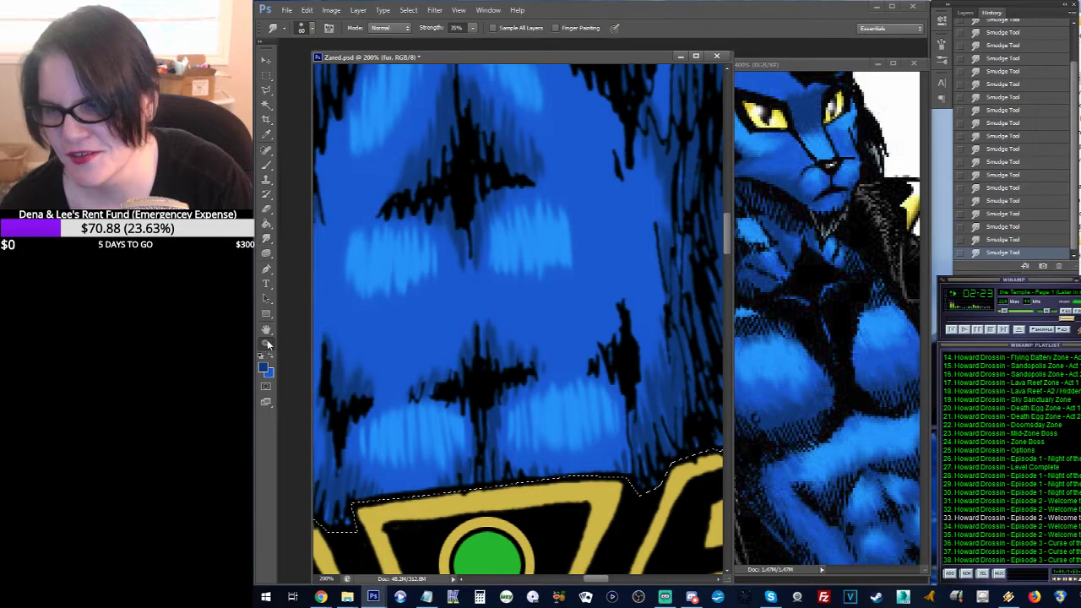
Step: Examine the blended chest and abdomen shading at several zoom levels, from the whole figure back to the torso
{"action": "left_click", "coordinate": [266, 344]}
{"action": "left_click_drag", "start_coordinate": [545, 242], "coordinate": [559, 240]}
{"action": "left_click", "coordinate": [561, 253], "text": "alt"}
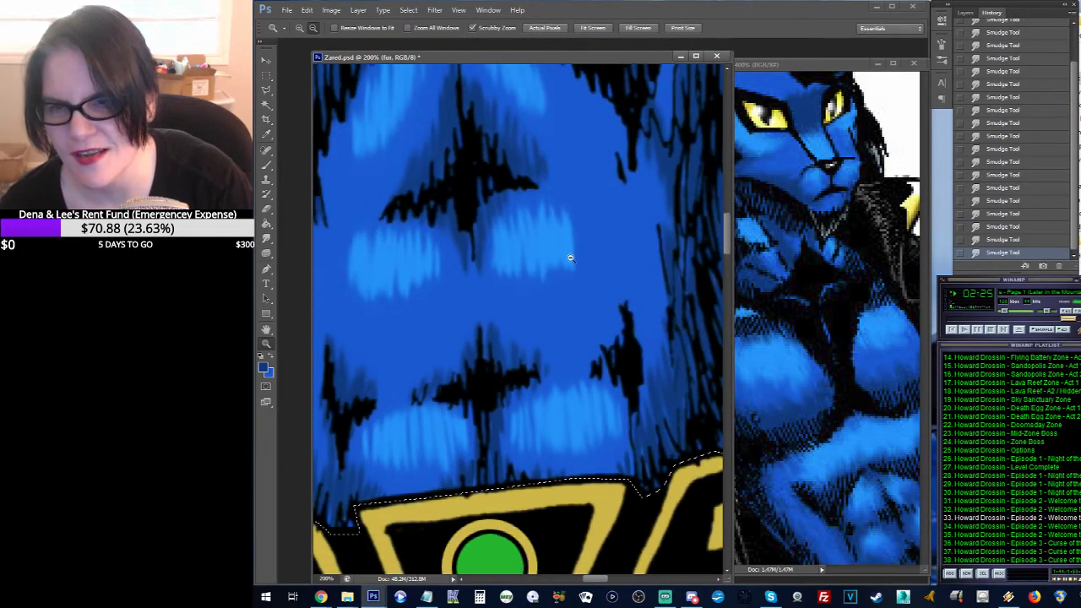
{"action": "left_click", "coordinate": [589, 245], "text": "alt"}
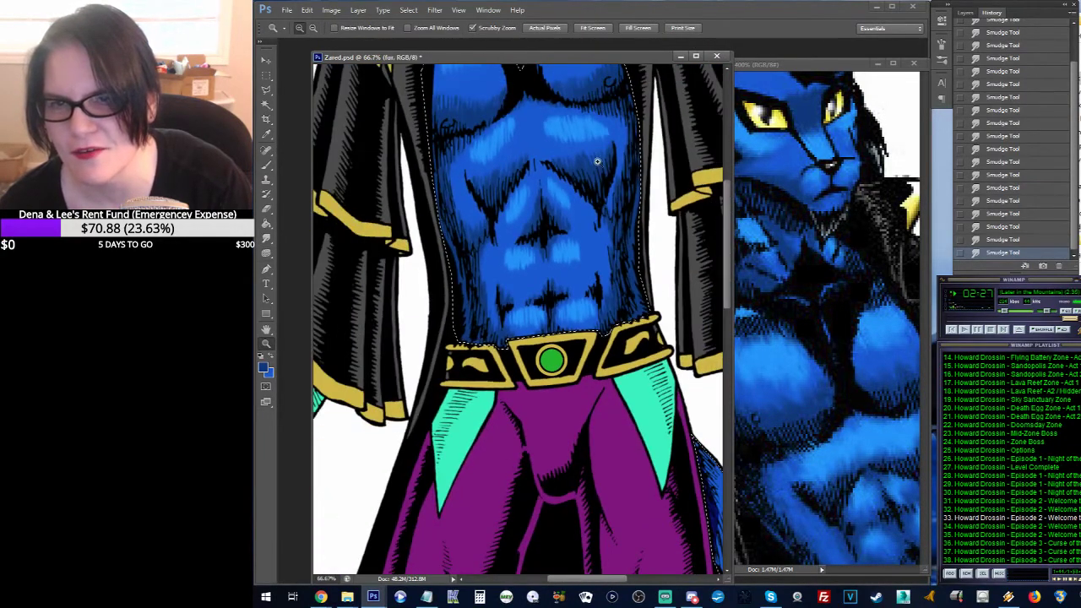
{"action": "left_click_drag", "start_coordinate": [617, 242], "coordinate": [607, 305]}
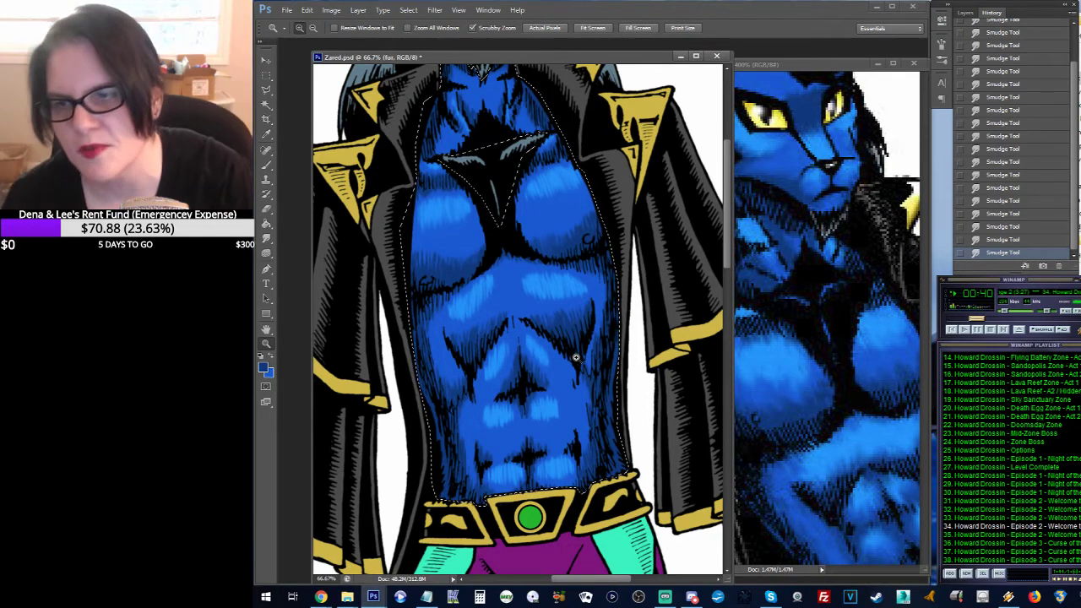
{"action": "left_click", "coordinate": [266, 164]}
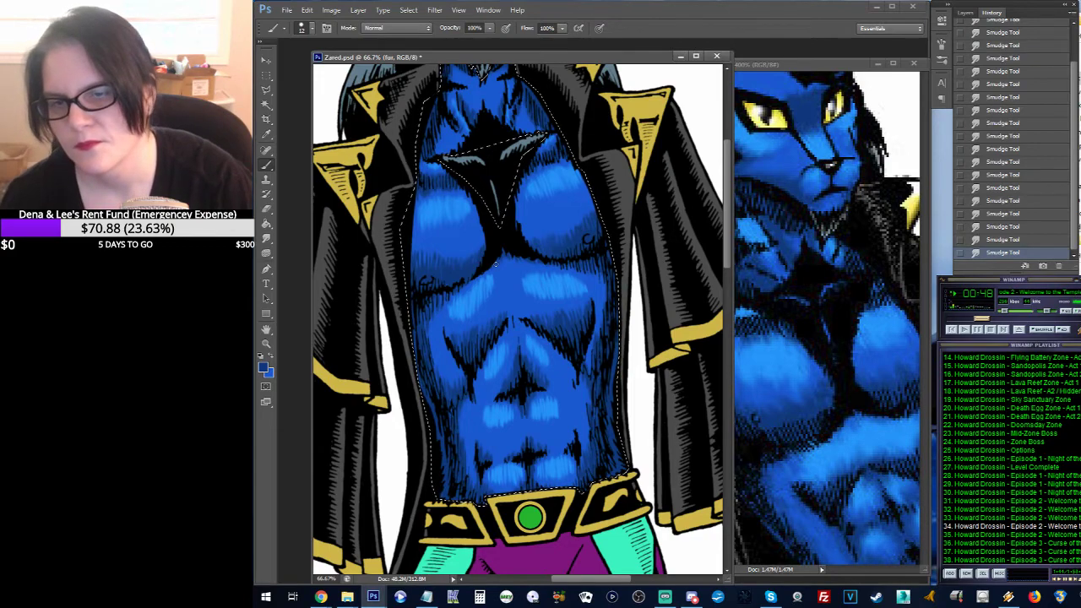
{"action": "left_click", "coordinate": [265, 343]}
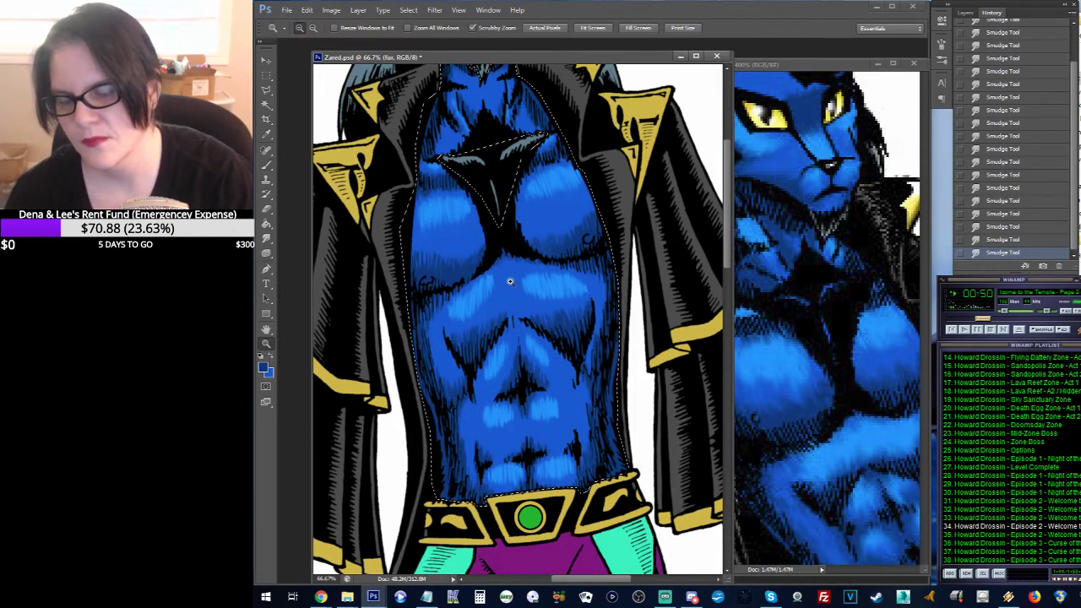
{"action": "left_click", "coordinate": [502, 308], "text": "alt"}
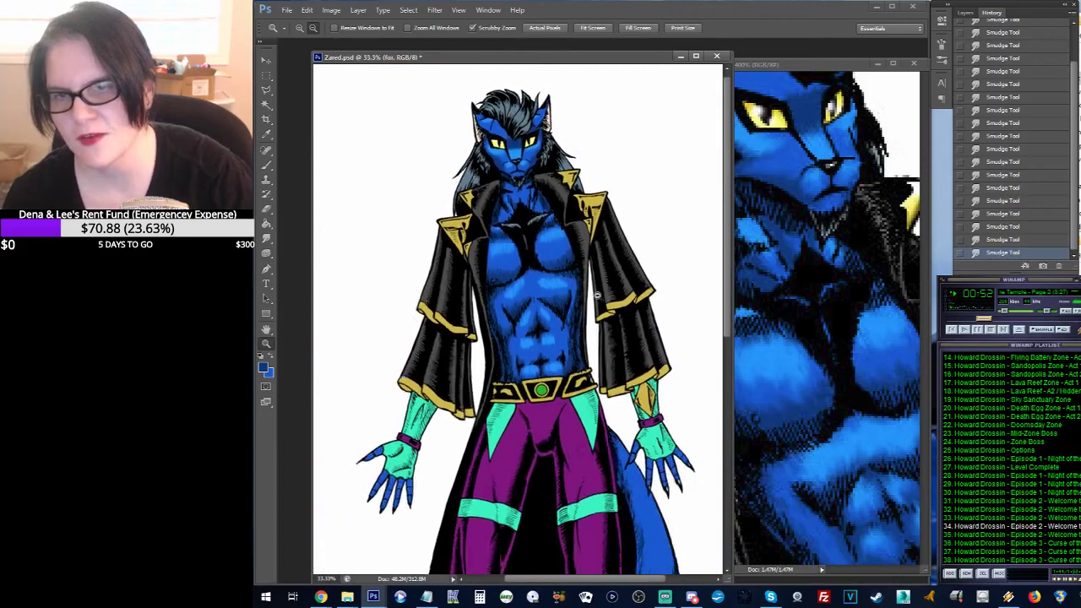
{"action": "left_click", "coordinate": [620, 266], "text": "alt"}
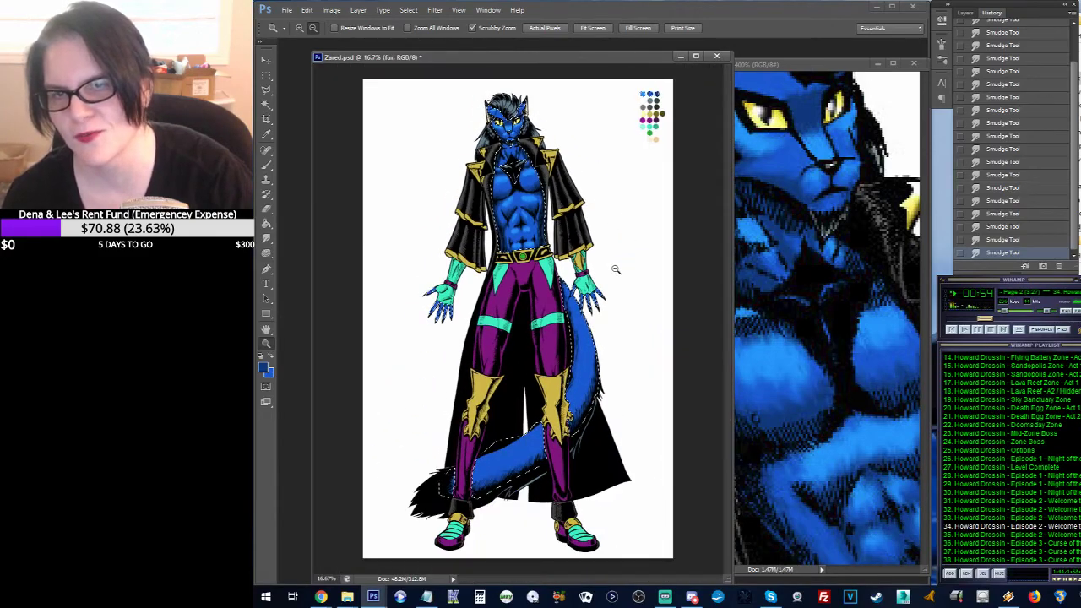
{"action": "left_click", "coordinate": [531, 226]}
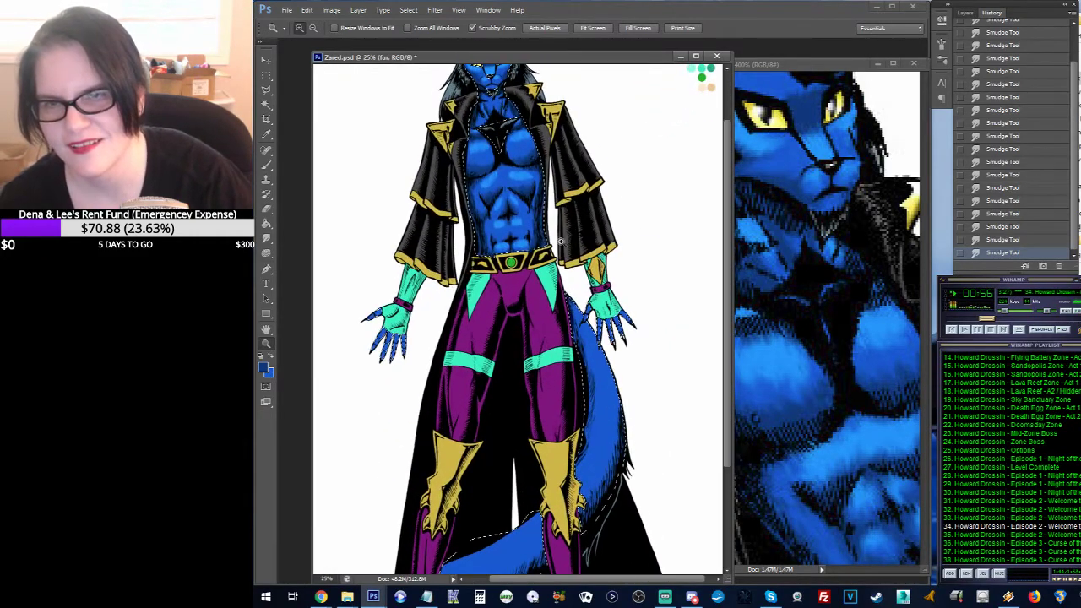
{"action": "left_click", "coordinate": [530, 224]}
{"action": "left_click", "coordinate": [529, 224]}
{"action": "left_click", "coordinate": [529, 224]}
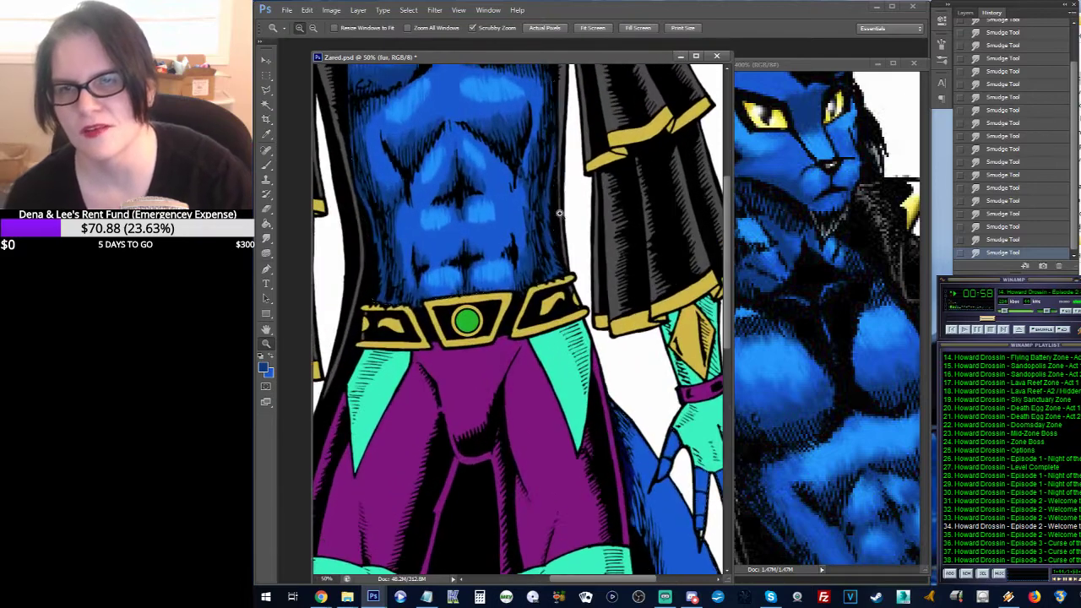
{"action": "scroll", "coordinate": [488, 225], "scroll_direction": "up", "scroll_amount": 2}
{"action": "left_click", "coordinate": [488, 225]}
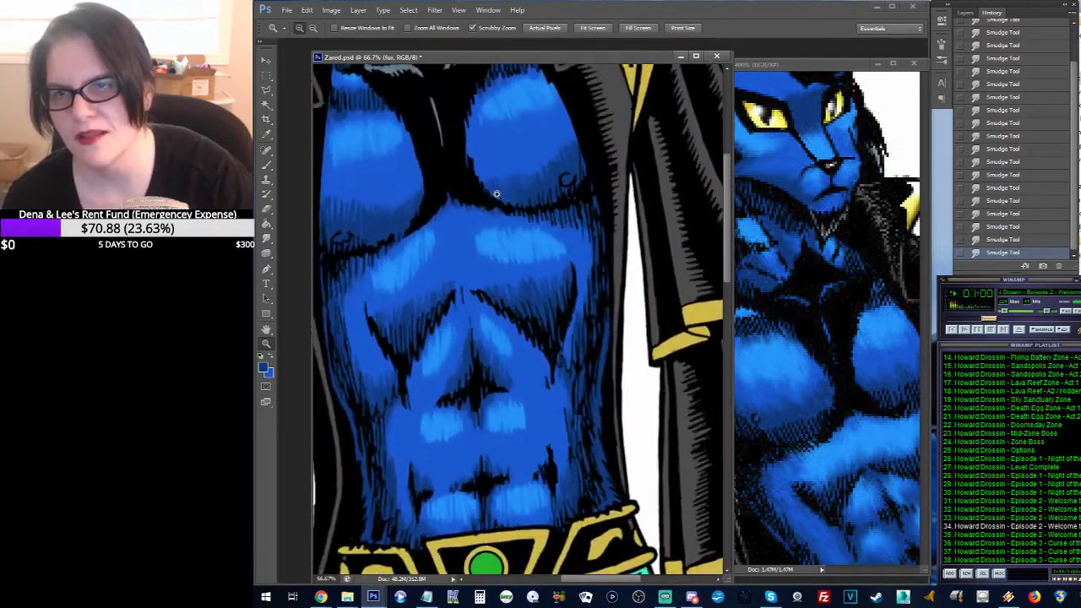
Step: Set the Brush tool to the soft 24 px tip with 0% hardness, undoing the test stroke on the left-hand pectoral
{"action": "left_click_drag", "start_coordinate": [487, 154], "coordinate": [581, 271]}
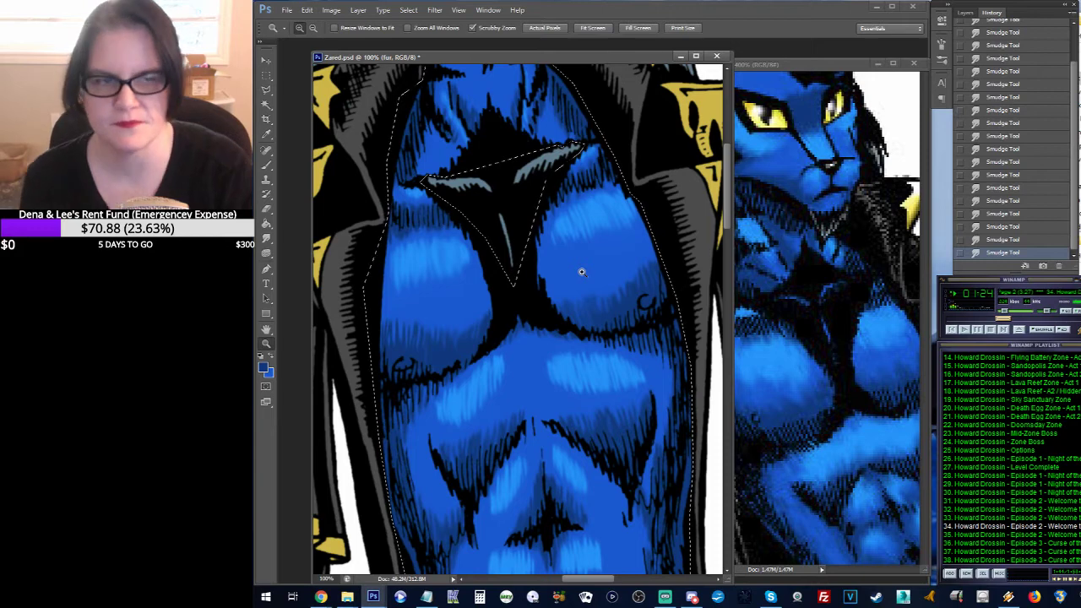
{"action": "key", "text": "ctrl+d"}
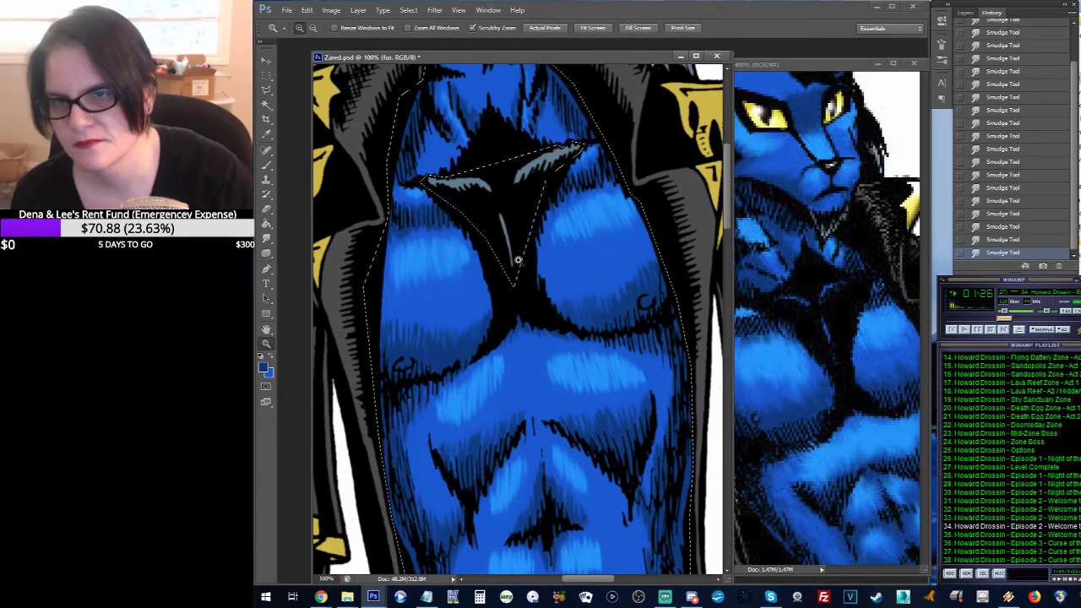
{"action": "left_click_drag", "start_coordinate": [514, 258], "coordinate": [548, 350]}
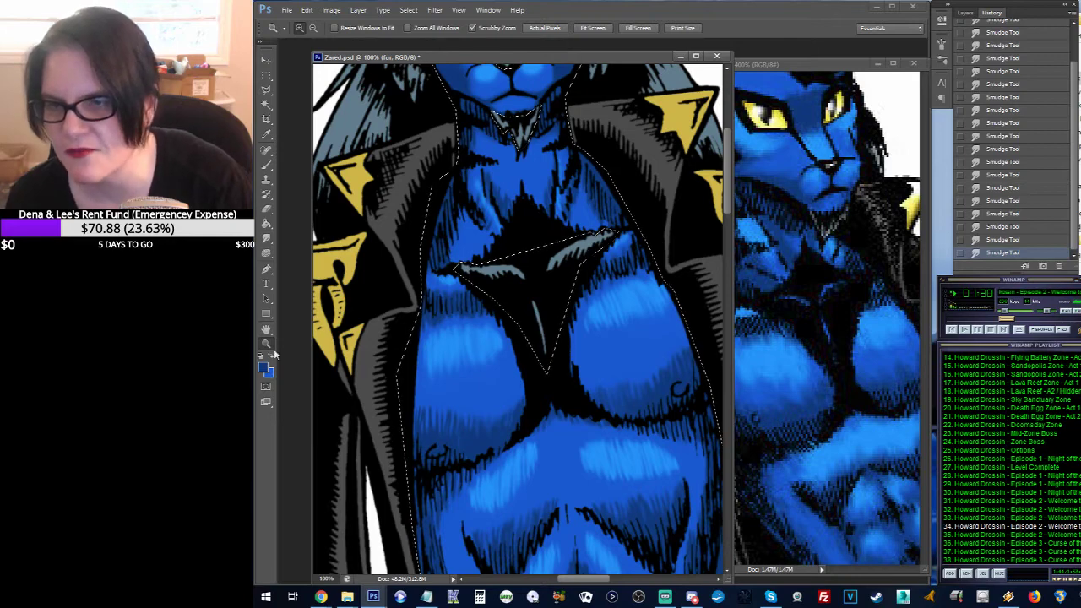
{"action": "key", "text": "b"}
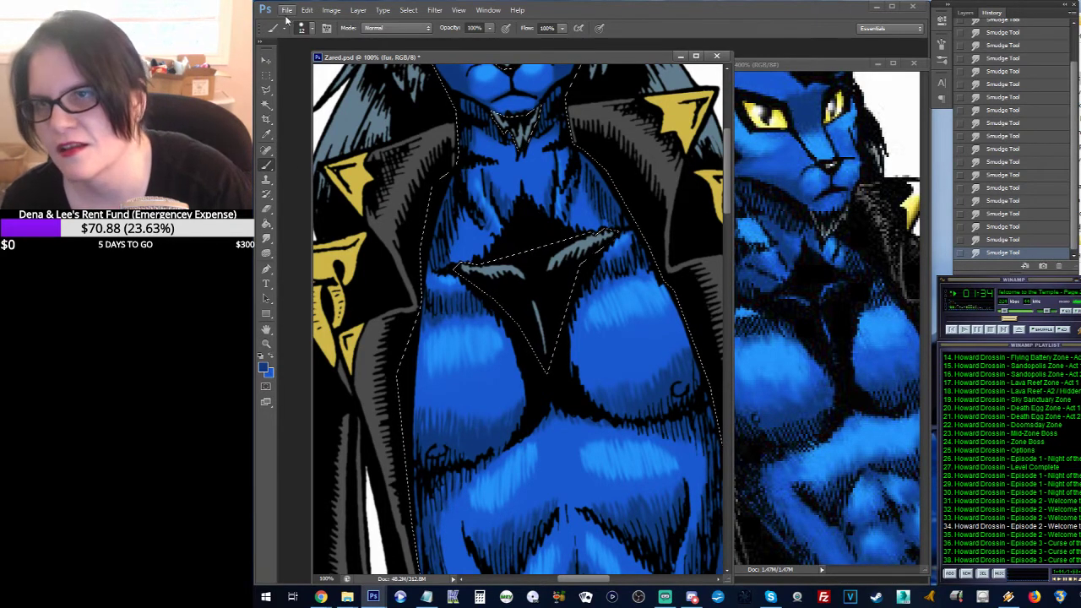
{"action": "left_click", "coordinate": [313, 29]}
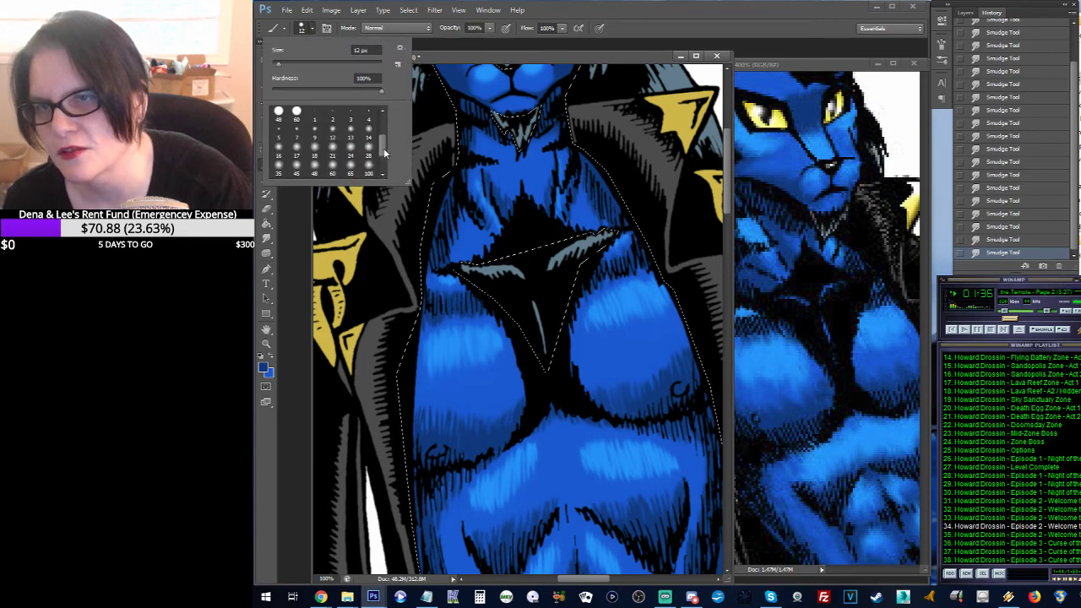
{"action": "left_click", "coordinate": [353, 152]}
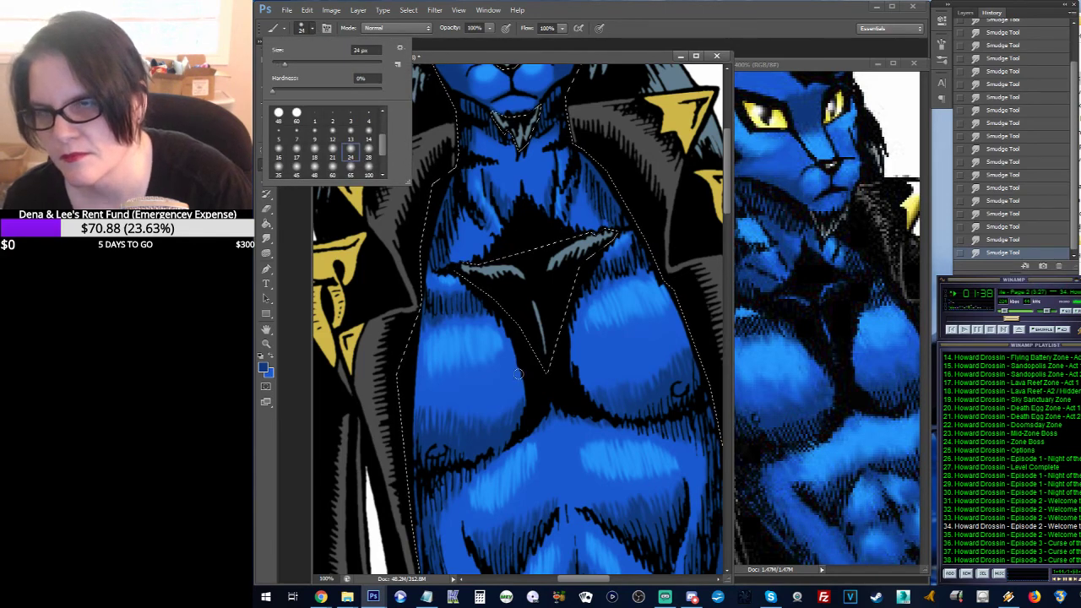
{"action": "left_click", "coordinate": [476, 419]}
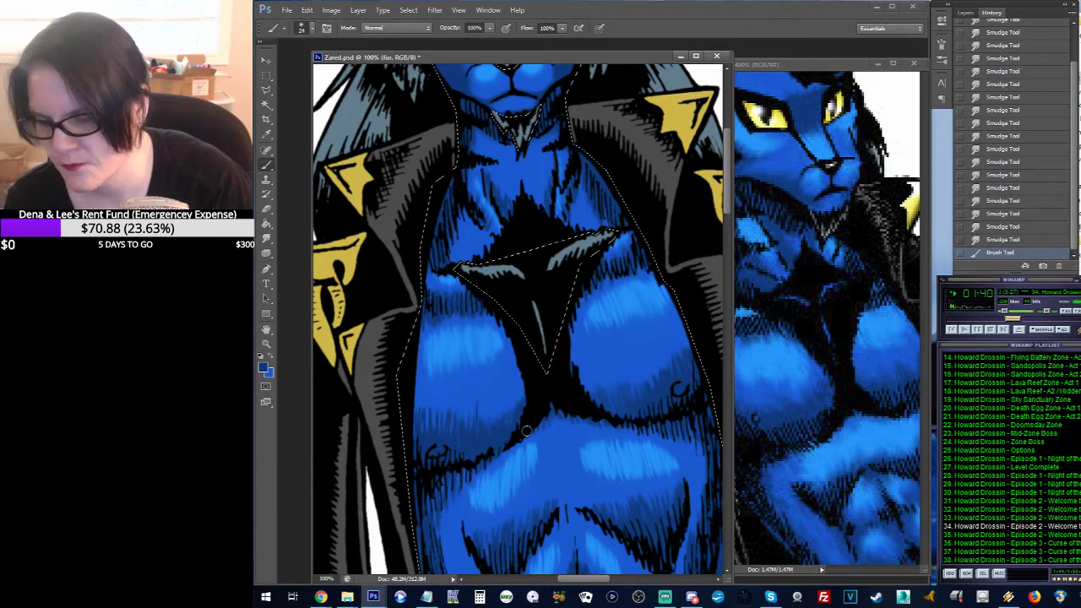
{"action": "key", "text": "ctrl+z"}
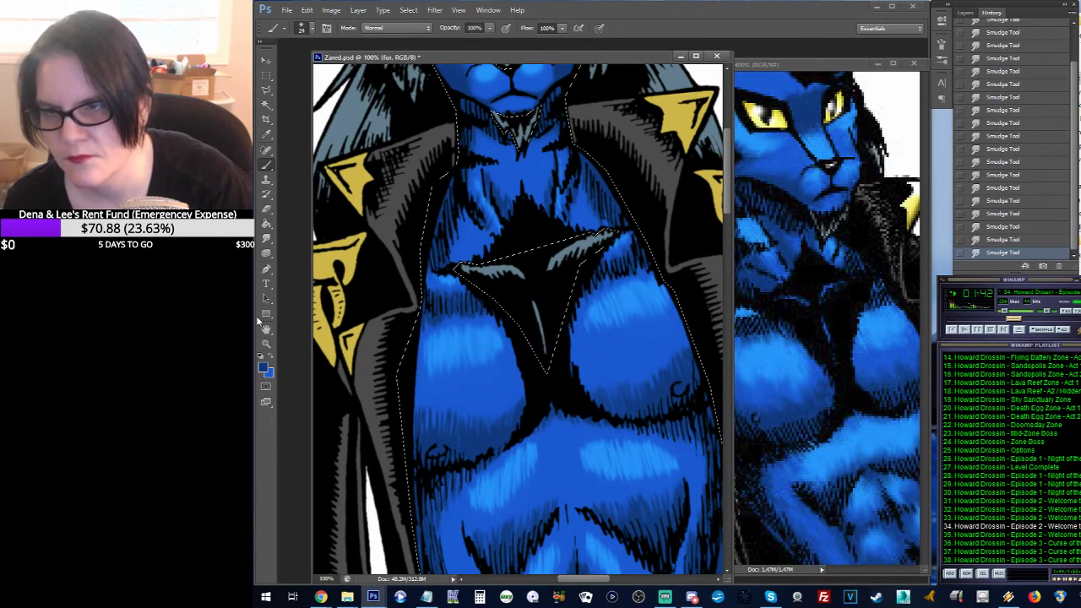
Step: Paint thin dark-blue fur strokes along the upper edge of the left-hand pectoral's shadow, working from its inner side outward
{"action": "key", "text": "z"}
{"action": "key", "text": "ctrl+d"}
{"action": "scroll", "coordinate": [481, 392], "scroll_direction": "down", "scroll_amount": 1}
{"action": "left_click", "coordinate": [485, 391]}
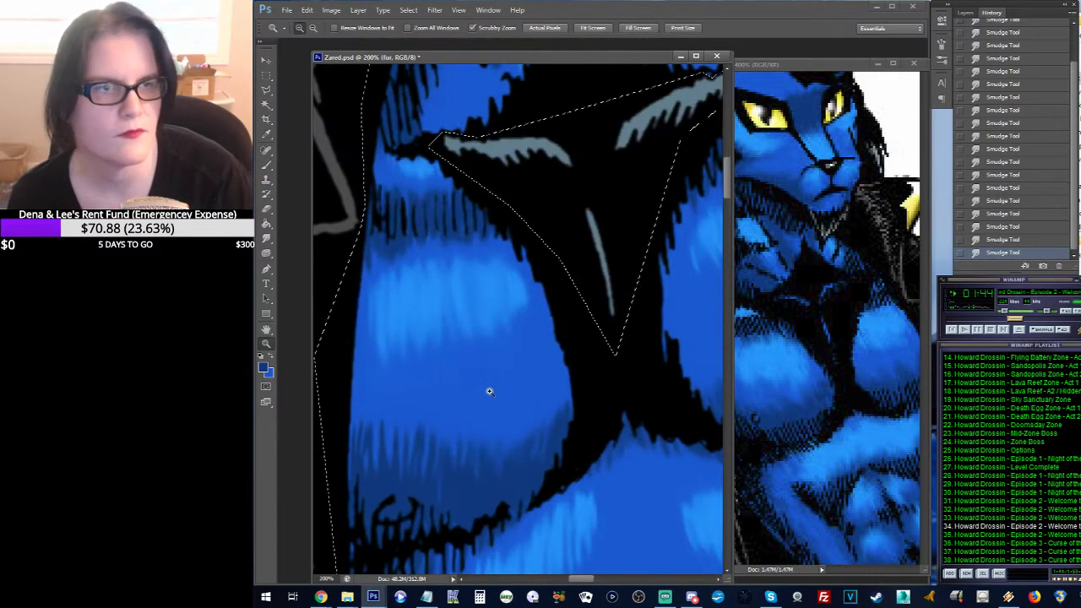
{"action": "left_click_drag", "start_coordinate": [497, 362], "coordinate": [519, 289]}
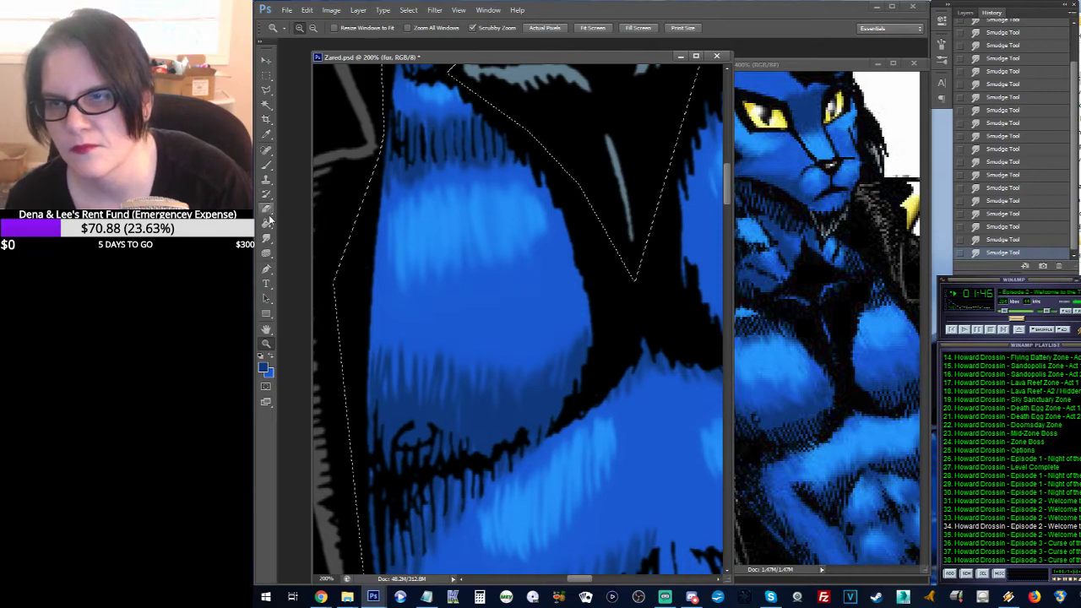
{"action": "left_click", "coordinate": [266, 165]}
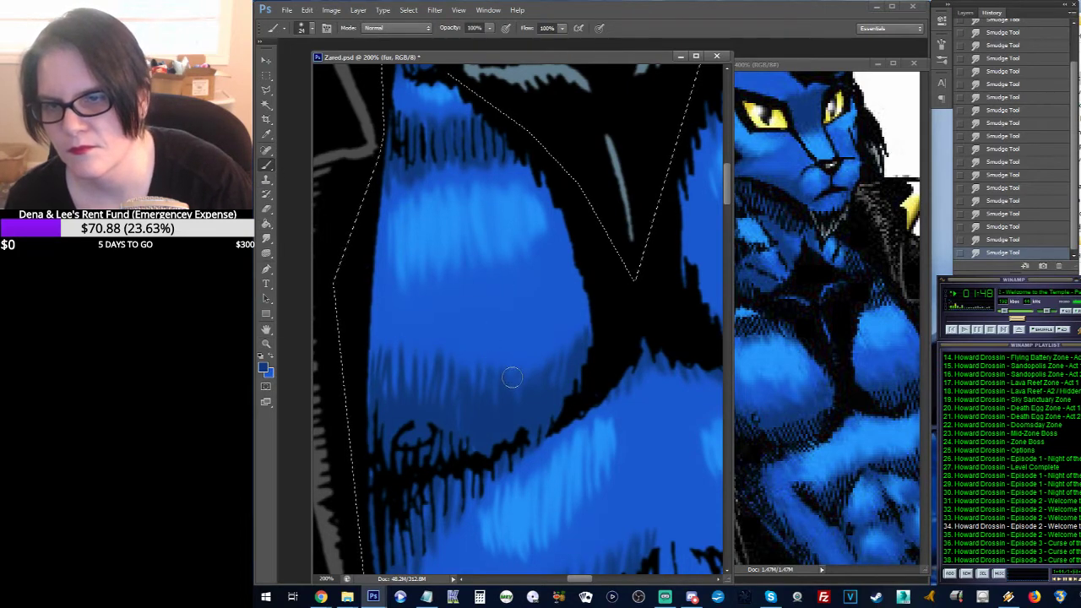
{"action": "left_click_drag", "start_coordinate": [518, 372], "coordinate": [543, 344]}
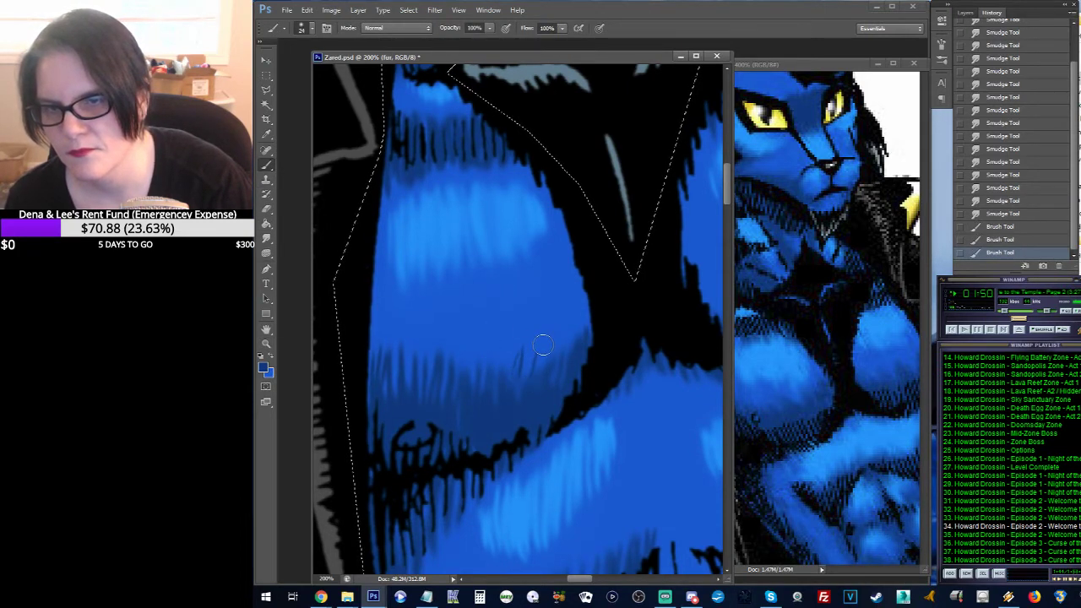
{"action": "mouse_move", "coordinate": [540, 398]}
{"action": "left_mouse_down"}
{"action": "mouse_move", "coordinate": [548, 344]}
{"action": "mouse_move", "coordinate": [553, 336]}
{"action": "mouse_move", "coordinate": [552, 375]}
{"action": "mouse_move", "coordinate": [554, 334]}
{"action": "mouse_move", "coordinate": [561, 353]}
{"action": "mouse_move", "coordinate": [571, 316]}
{"action": "mouse_move", "coordinate": [540, 335]}
{"action": "mouse_move", "coordinate": [516, 379]}
{"action": "mouse_move", "coordinate": [510, 322]}
{"action": "left_mouse_up"}
{"action": "mouse_move", "coordinate": [498, 382]}
{"action": "left_mouse_down"}
{"action": "mouse_move", "coordinate": [490, 322]}
{"action": "mouse_move", "coordinate": [483, 356]}
{"action": "left_mouse_up"}
{"action": "mouse_move", "coordinate": [478, 387]}
{"action": "left_mouse_down"}
{"action": "mouse_move", "coordinate": [475, 330]}
{"action": "mouse_move", "coordinate": [460, 374]}
{"action": "mouse_move", "coordinate": [444, 346]}
{"action": "left_mouse_up"}
{"action": "left_click_drag", "start_coordinate": [442, 355], "coordinate": [431, 339]}
{"action": "left_click_drag", "start_coordinate": [414, 378], "coordinate": [410, 342]}
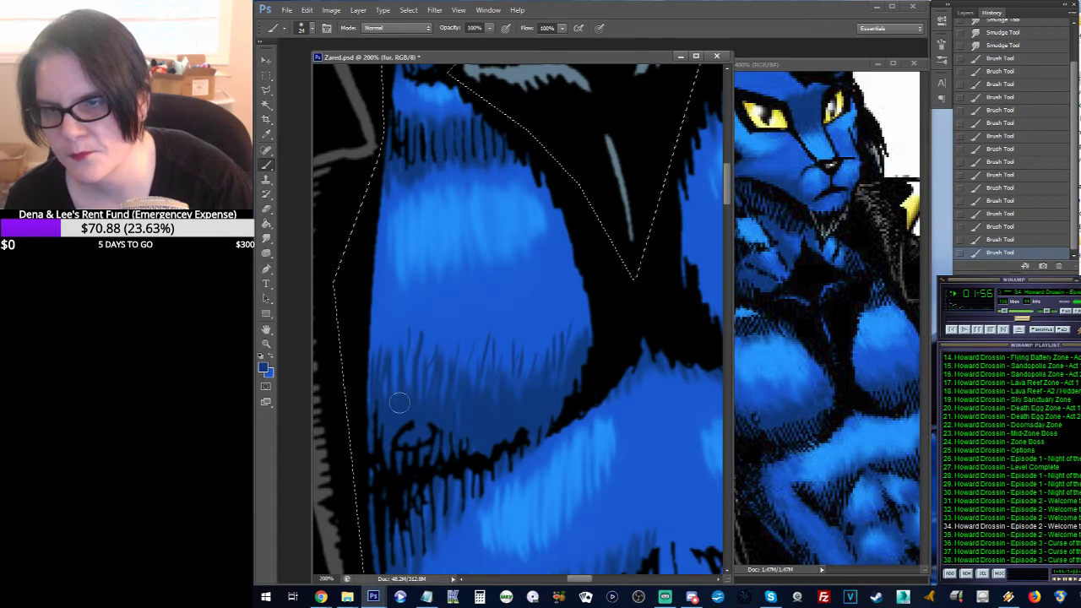
Step: Add more dark-blue fur strokes between the existing ones on the left-hand pectoral, with taller strokes near its inner edge
{"action": "left_click_drag", "start_coordinate": [397, 401], "coordinate": [391, 350]}
{"action": "mouse_move", "coordinate": [404, 365]}
{"action": "left_mouse_down"}
{"action": "mouse_move", "coordinate": [400, 332]}
{"action": "mouse_move", "coordinate": [434, 324]}
{"action": "left_mouse_up"}
{"action": "left_click_drag", "start_coordinate": [449, 371], "coordinate": [445, 321]}
{"action": "left_click_drag", "start_coordinate": [469, 393], "coordinate": [466, 329]}
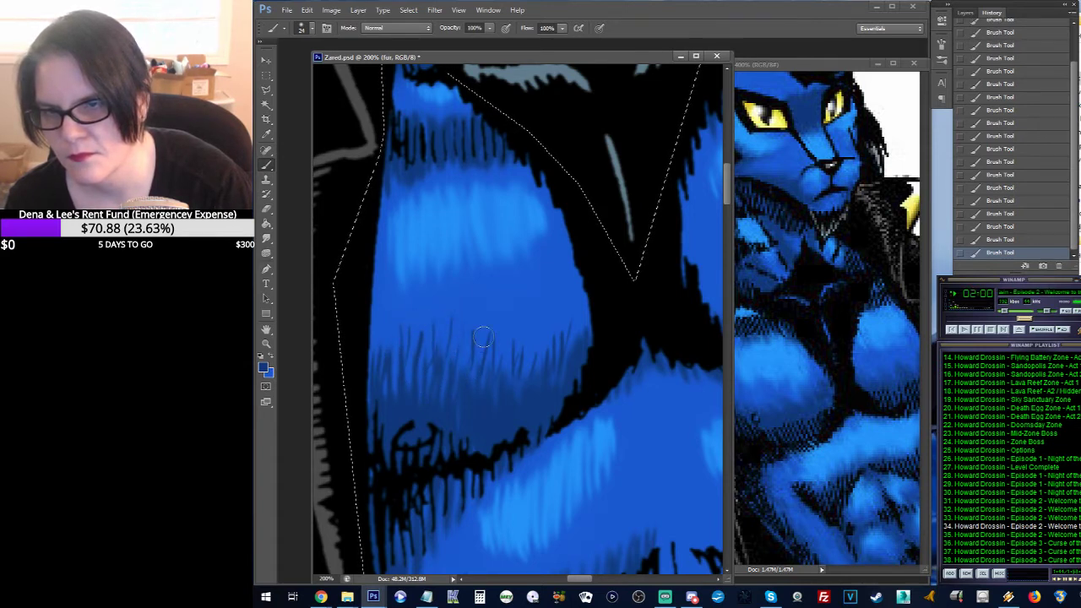
{"action": "left_click_drag", "start_coordinate": [422, 374], "coordinate": [392, 335]}
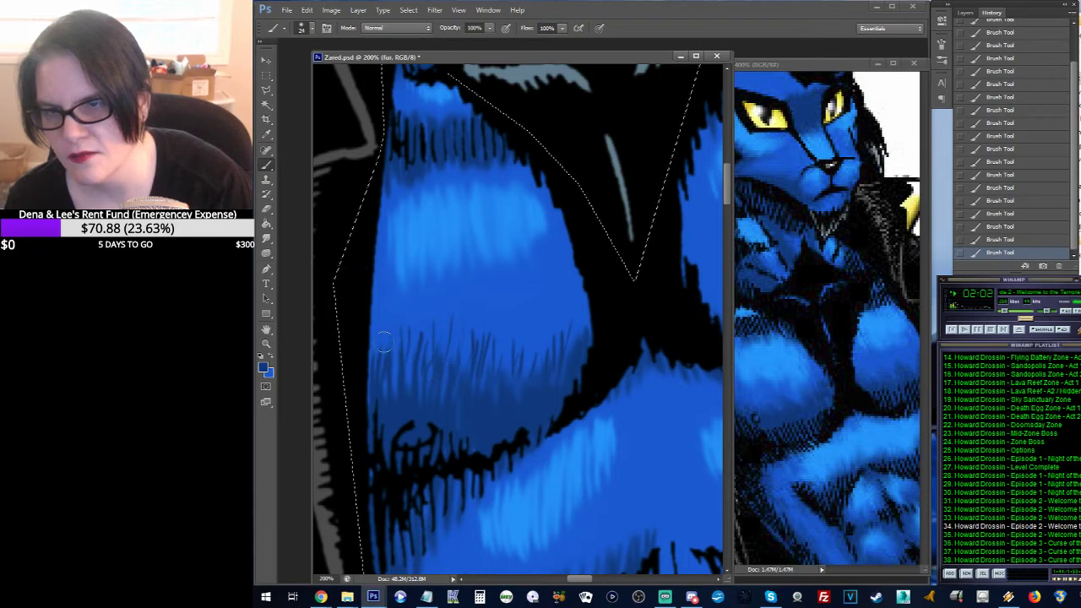
{"action": "mouse_move", "coordinate": [525, 364]}
{"action": "left_mouse_down"}
{"action": "mouse_move", "coordinate": [539, 307]}
{"action": "mouse_move", "coordinate": [540, 367]}
{"action": "mouse_move", "coordinate": [563, 318]}
{"action": "left_mouse_up"}
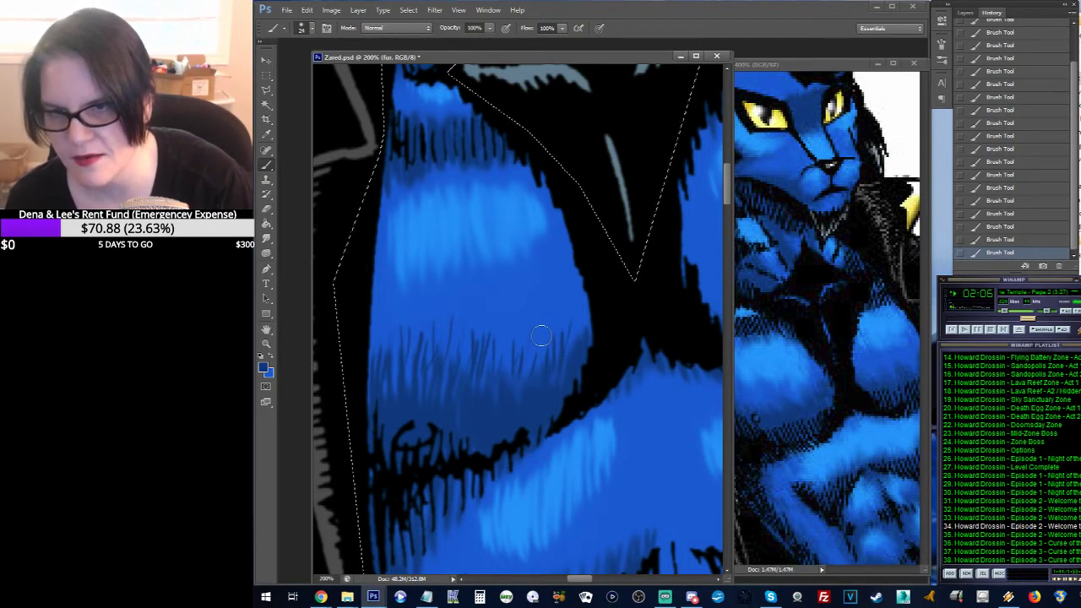
{"action": "mouse_move", "coordinate": [542, 386]}
{"action": "left_mouse_down"}
{"action": "mouse_move", "coordinate": [573, 345]}
{"action": "mouse_move", "coordinate": [568, 363]}
{"action": "mouse_move", "coordinate": [583, 293]}
{"action": "mouse_move", "coordinate": [584, 315]}
{"action": "mouse_move", "coordinate": [565, 344]}
{"action": "mouse_move", "coordinate": [563, 303]}
{"action": "left_mouse_up"}
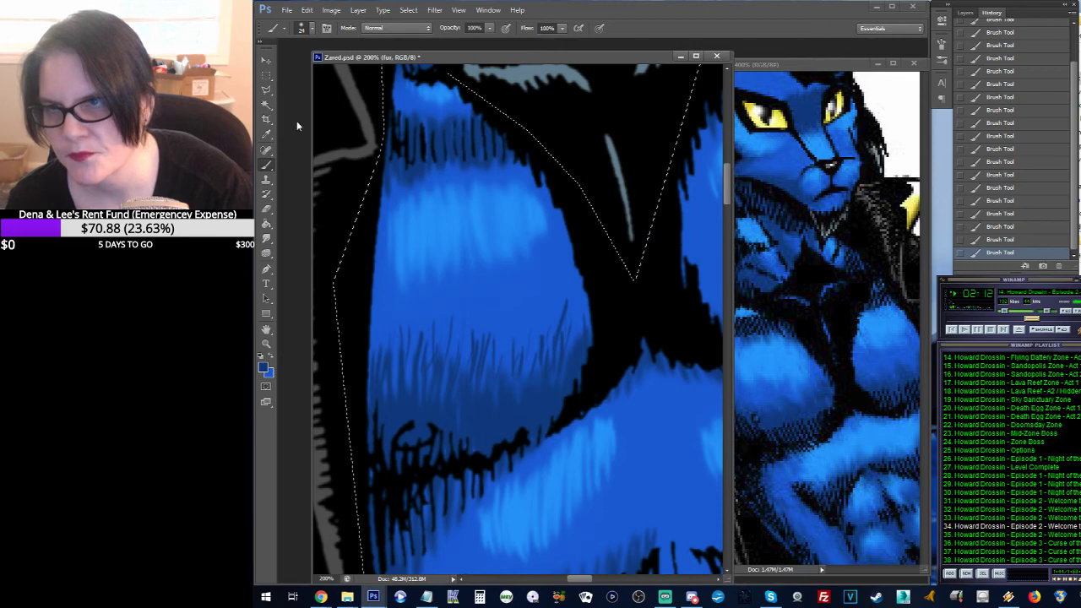
Step: Sample the light blue of the left-hand pectoral's highlight and paint thin fur strokes along the highlight's lower and inner edges
{"action": "left_click", "coordinate": [265, 135]}
{"action": "left_click", "coordinate": [511, 202]}
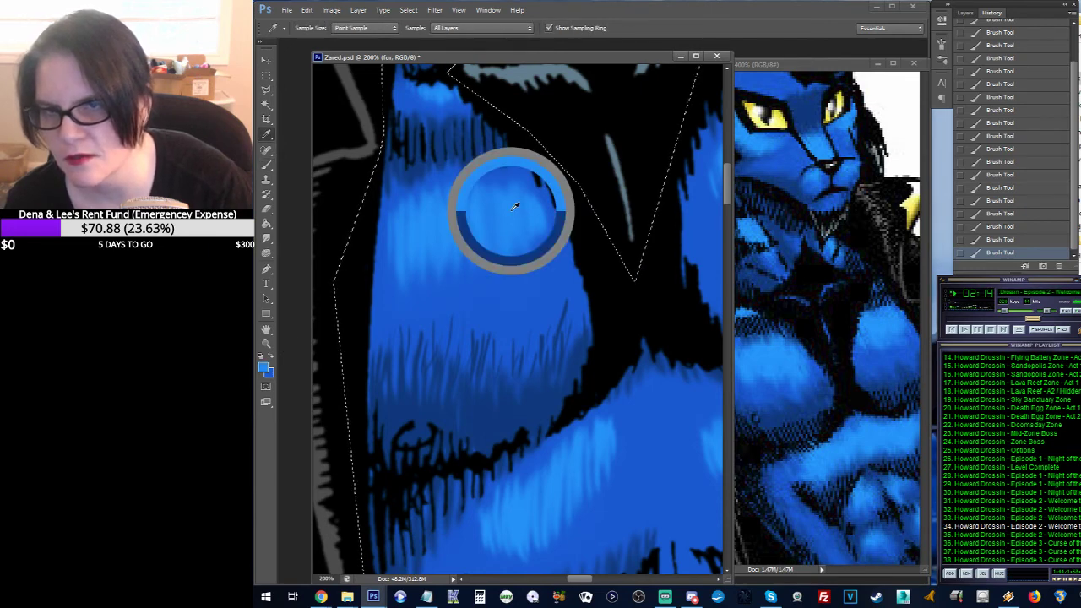
{"action": "left_click", "coordinate": [266, 166]}
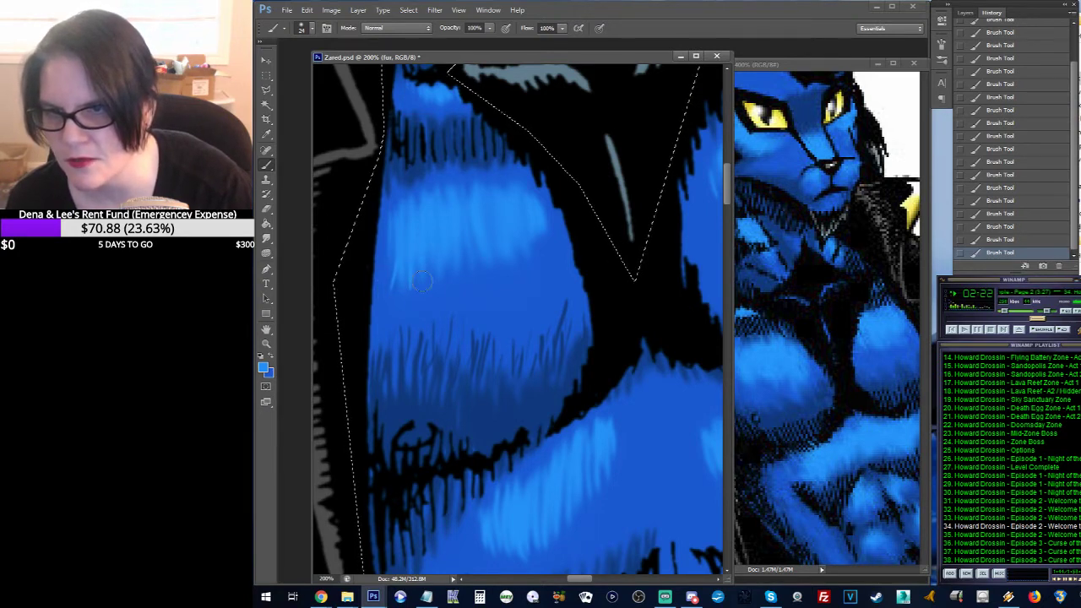
{"action": "mouse_move", "coordinate": [456, 305]}
{"action": "left_mouse_down"}
{"action": "mouse_move", "coordinate": [459, 254]}
{"action": "mouse_move", "coordinate": [462, 313]}
{"action": "mouse_move", "coordinate": [467, 246]}
{"action": "mouse_move", "coordinate": [470, 305]}
{"action": "mouse_move", "coordinate": [483, 261]}
{"action": "left_mouse_up"}
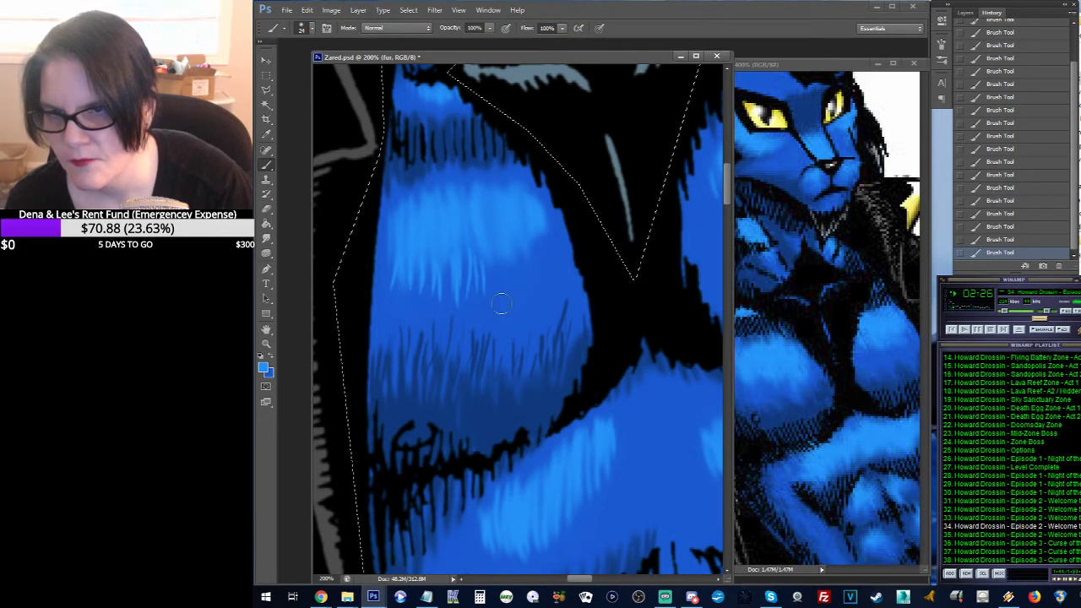
{"action": "mouse_move", "coordinate": [500, 303]}
{"action": "left_mouse_down"}
{"action": "mouse_move", "coordinate": [507, 275]}
{"action": "mouse_move", "coordinate": [514, 306]}
{"action": "mouse_move", "coordinate": [524, 247]}
{"action": "mouse_move", "coordinate": [539, 286]}
{"action": "mouse_move", "coordinate": [557, 262]}
{"action": "mouse_move", "coordinate": [554, 223]}
{"action": "mouse_move", "coordinate": [555, 267]}
{"action": "mouse_move", "coordinate": [543, 266]}
{"action": "mouse_move", "coordinate": [537, 317]}
{"action": "mouse_move", "coordinate": [525, 254]}
{"action": "mouse_move", "coordinate": [505, 314]}
{"action": "left_mouse_up"}
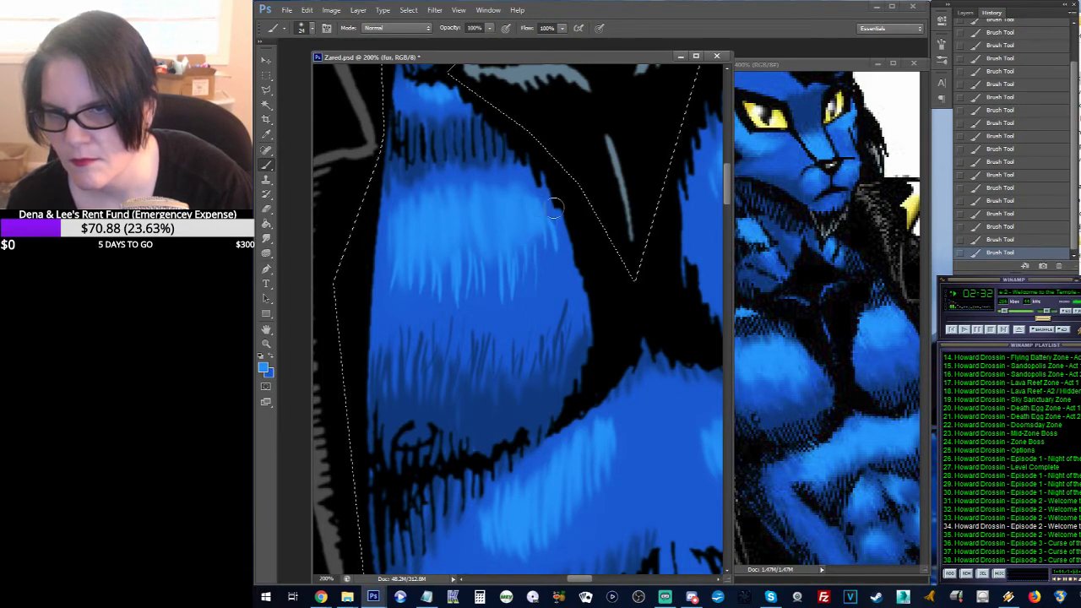
{"action": "left_click_drag", "start_coordinate": [545, 234], "coordinate": [534, 211]}
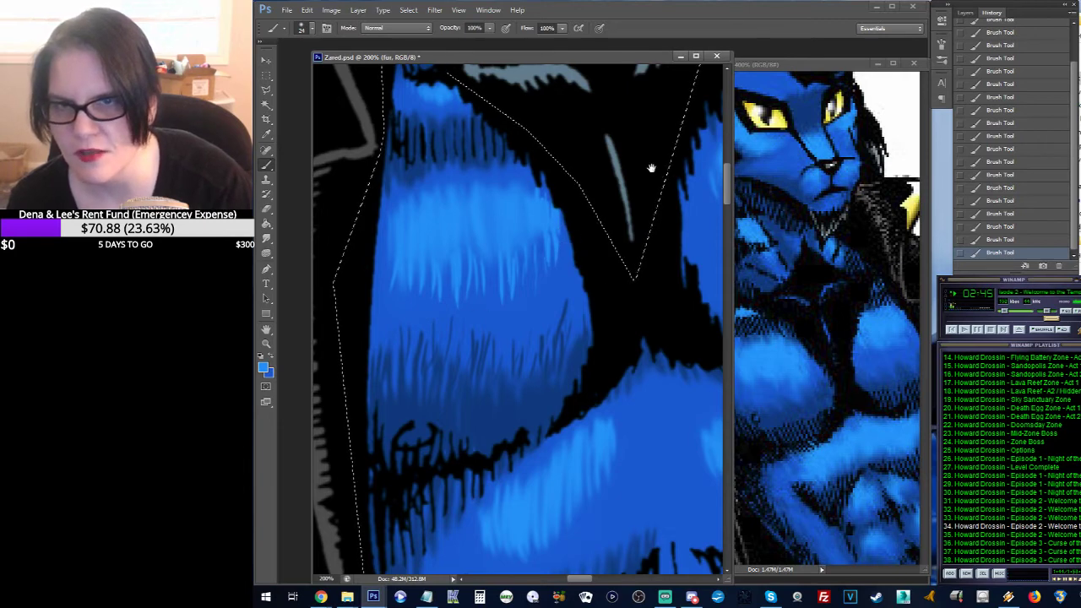
Step: Paint thin light-blue fur strokes along the lower edge of the right-hand pectoral's highlight
{"action": "left_click_drag", "start_coordinate": [651, 168], "coordinate": [403, 256]}
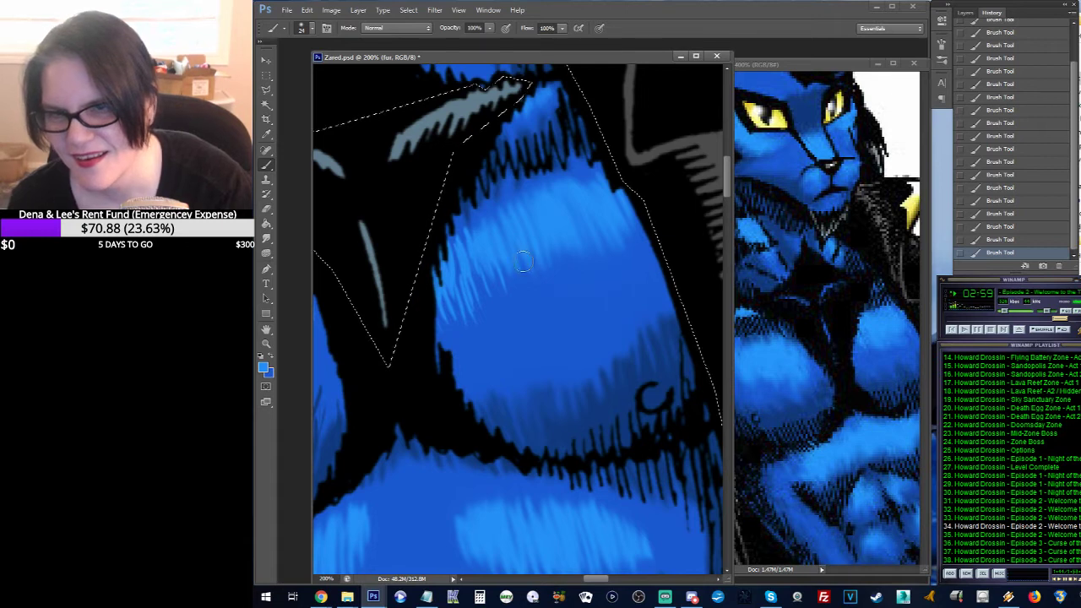
{"action": "left_click_drag", "start_coordinate": [537, 248], "coordinate": [579, 311]}
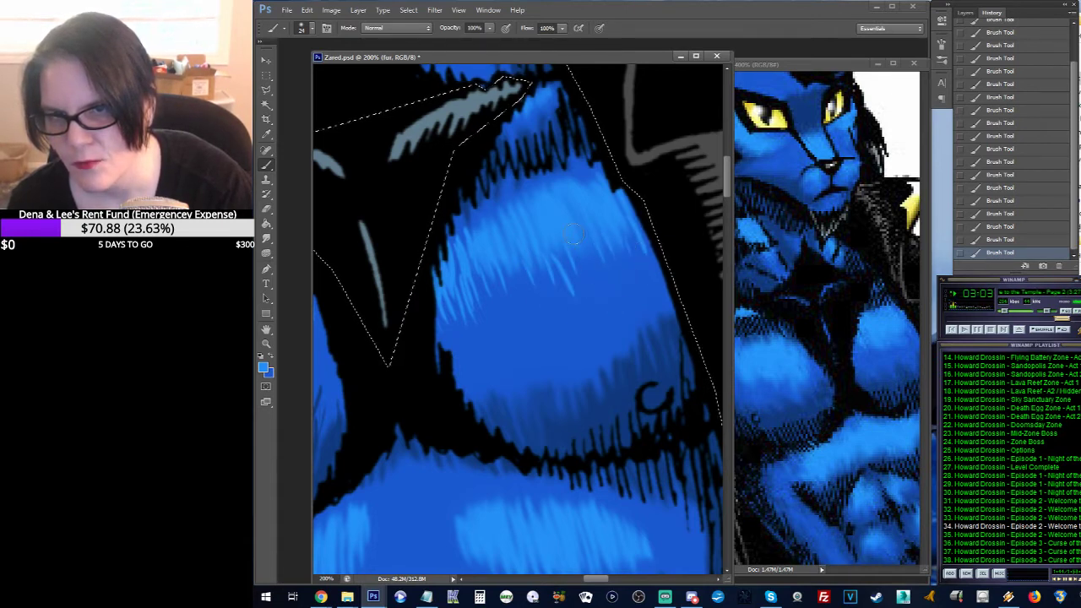
{"action": "mouse_move", "coordinate": [573, 236]}
{"action": "left_mouse_down"}
{"action": "mouse_move", "coordinate": [575, 286]}
{"action": "mouse_move", "coordinate": [516, 271]}
{"action": "mouse_move", "coordinate": [547, 325]}
{"action": "mouse_move", "coordinate": [506, 264]}
{"action": "mouse_move", "coordinate": [502, 286]}
{"action": "mouse_move", "coordinate": [522, 331]}
{"action": "mouse_move", "coordinate": [478, 276]}
{"action": "mouse_move", "coordinate": [499, 329]}
{"action": "mouse_move", "coordinate": [475, 295]}
{"action": "mouse_move", "coordinate": [527, 336]}
{"action": "mouse_move", "coordinate": [527, 298]}
{"action": "mouse_move", "coordinate": [579, 340]}
{"action": "left_mouse_up"}
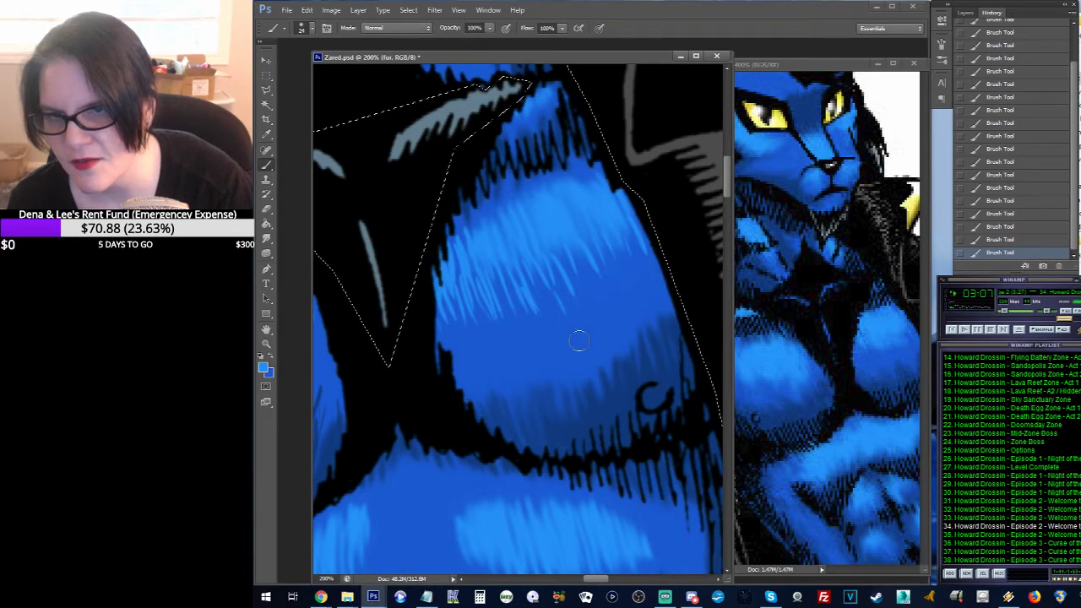
{"action": "key", "text": "ctrl+d"}
{"action": "mouse_move", "coordinate": [531, 259]}
{"action": "left_mouse_down"}
{"action": "mouse_move", "coordinate": [600, 235]}
{"action": "mouse_move", "coordinate": [494, 253]}
{"action": "left_mouse_up"}
{"action": "key", "text": "ctrl+shift+d"}
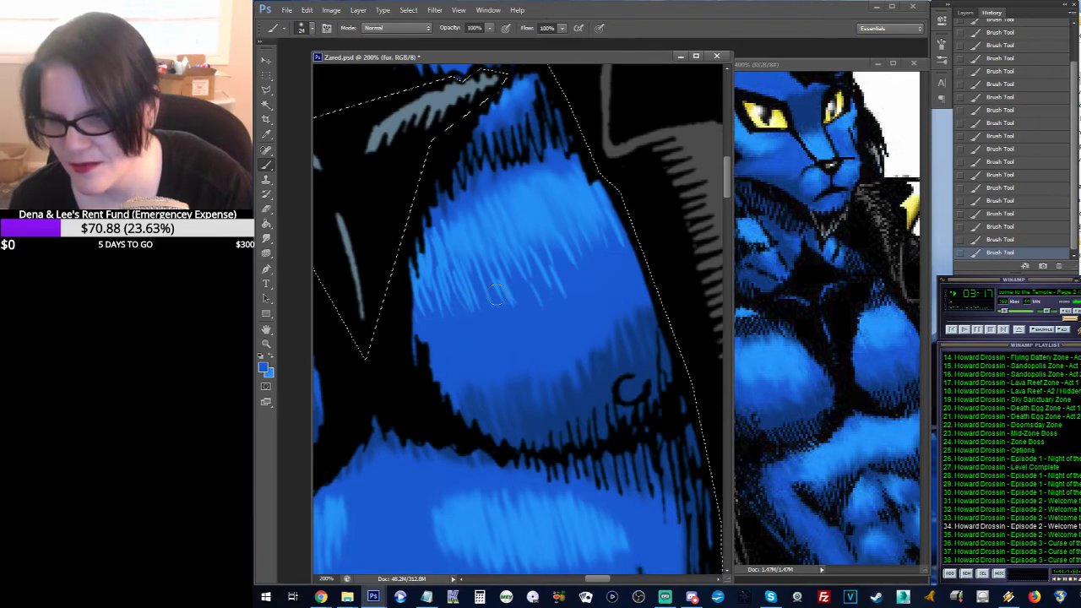
Step: Sample the dark blue of the right-hand pectoral's shadow and paint thin fur strokes along the shadow's upper edge
{"action": "left_click", "coordinate": [267, 135]}
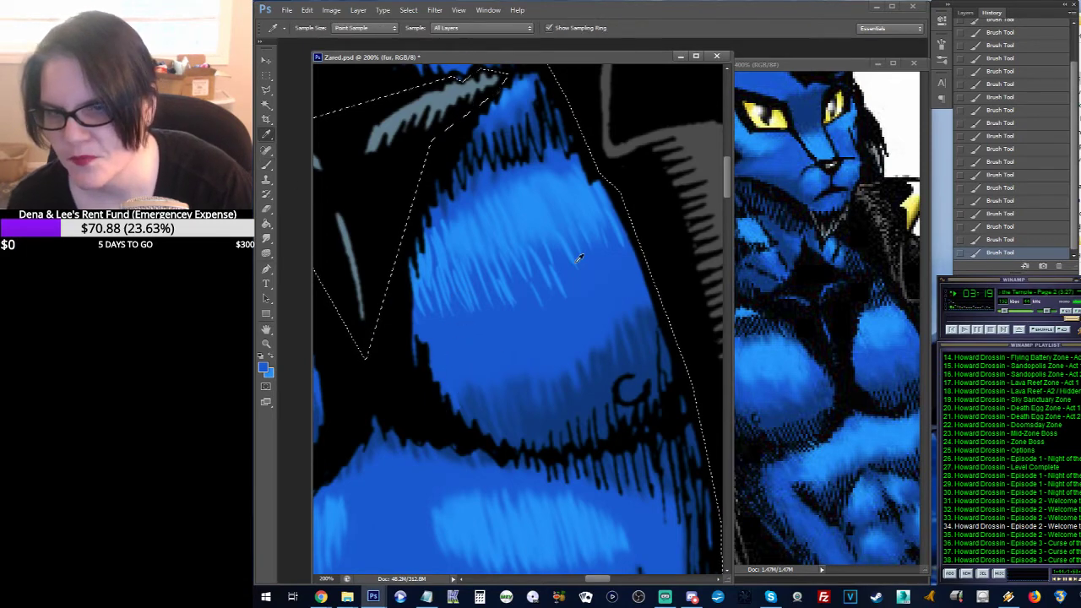
{"action": "left_click", "coordinate": [608, 370]}
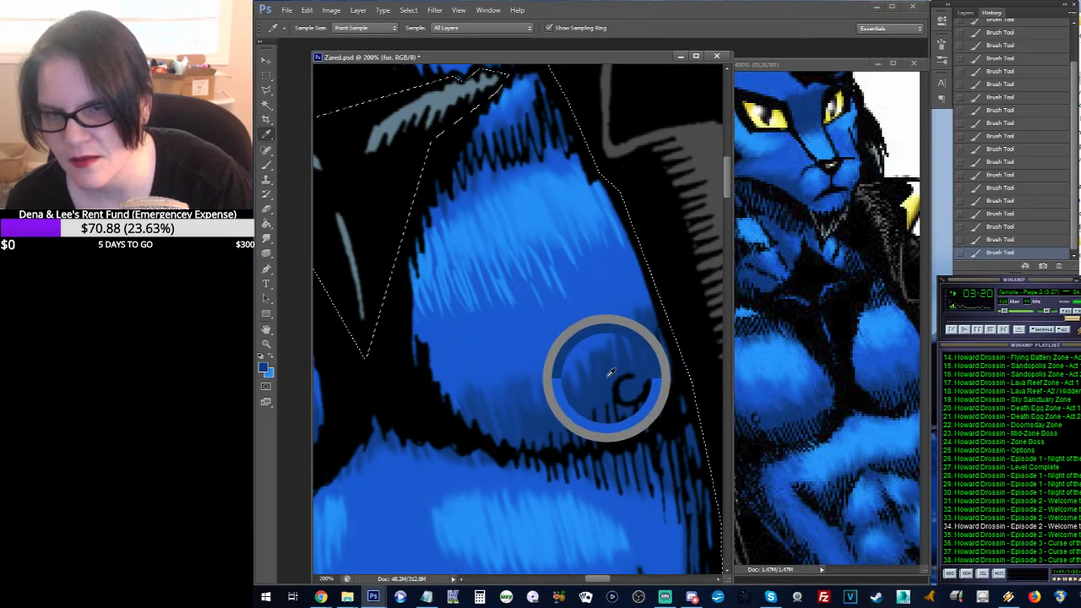
{"action": "left_click", "coordinate": [267, 164]}
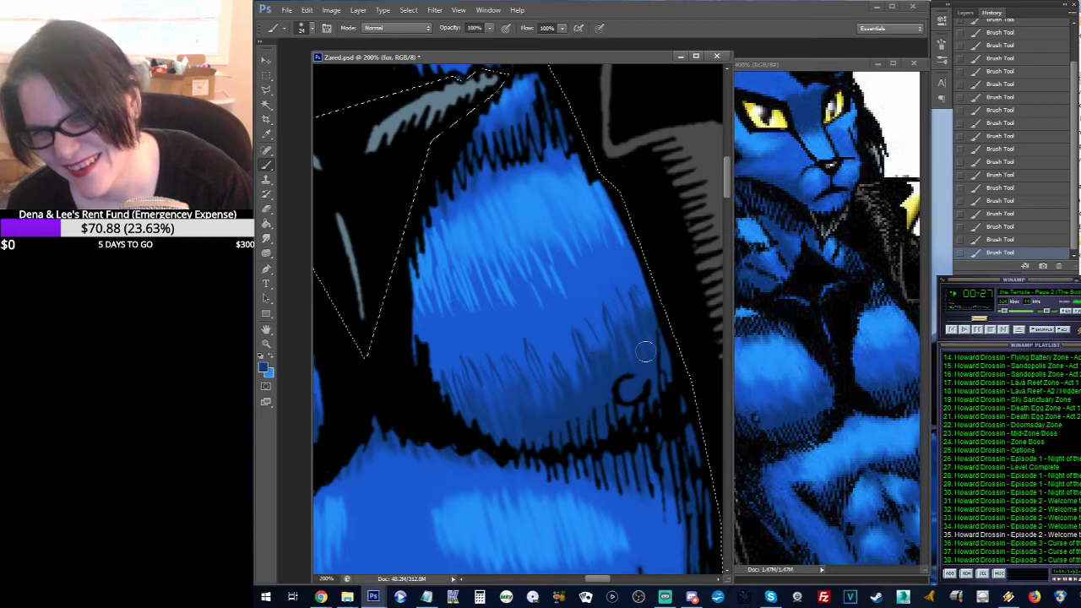
{"action": "left_click_drag", "start_coordinate": [540, 320], "coordinate": [558, 369]}
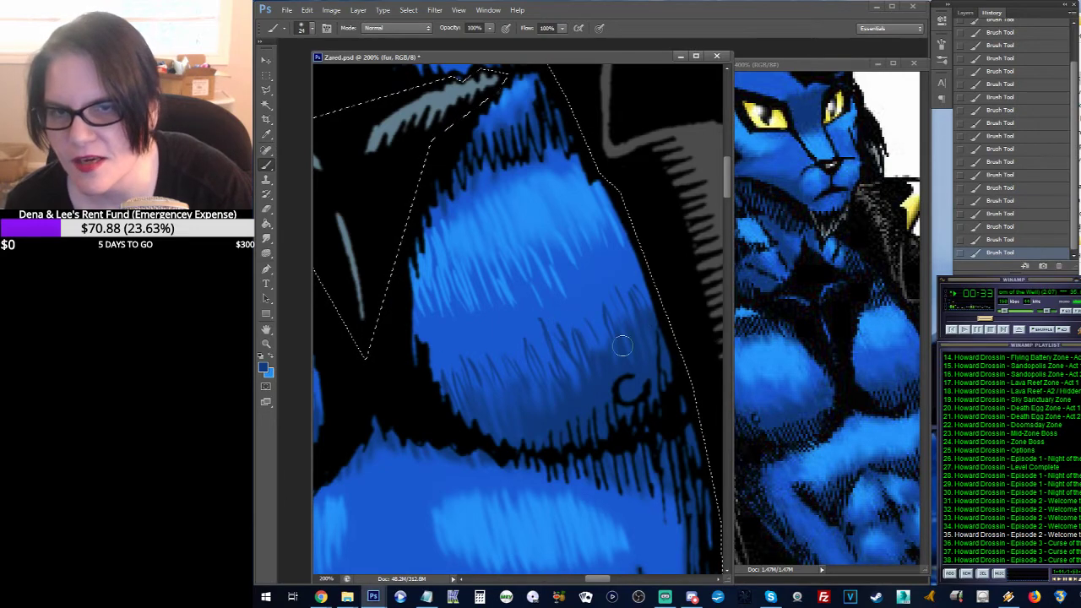
Step: Examine the shading beneath both pectorals and around the upper abdominal highlights
{"action": "mouse_move", "coordinate": [621, 345]}
{"action": "left_mouse_down"}
{"action": "mouse_move", "coordinate": [589, 313]}
{"action": "mouse_move", "coordinate": [615, 174]}
{"action": "mouse_move", "coordinate": [602, 210]}
{"action": "mouse_move", "coordinate": [492, 226]}
{"action": "mouse_move", "coordinate": [463, 216]}
{"action": "left_mouse_up"}
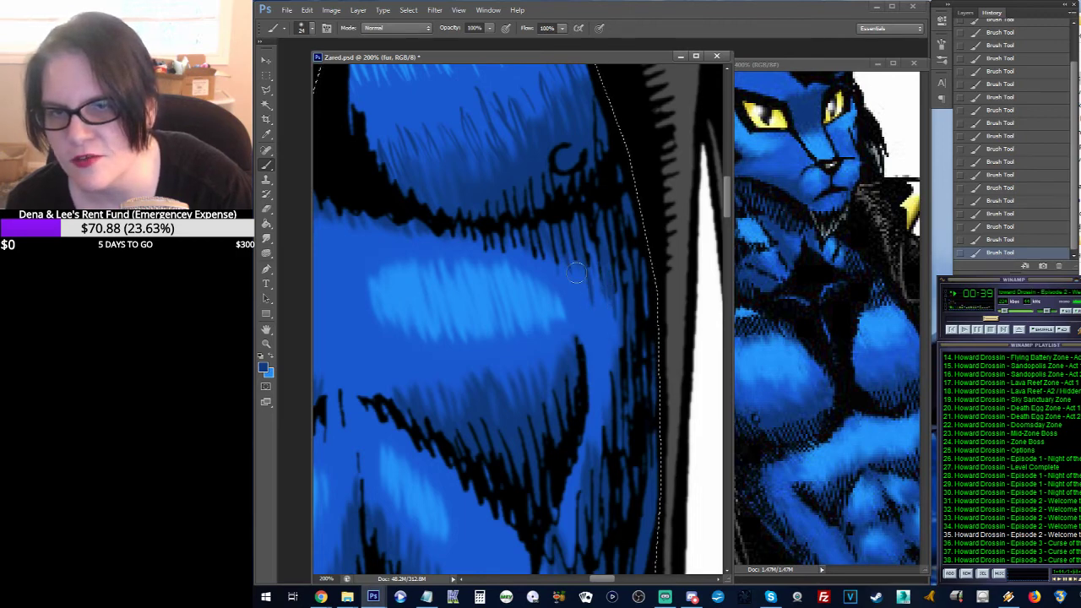
{"action": "mouse_move", "coordinate": [523, 244]}
{"action": "left_mouse_down"}
{"action": "mouse_move", "coordinate": [695, 273]}
{"action": "mouse_move", "coordinate": [550, 280]}
{"action": "mouse_move", "coordinate": [610, 233]}
{"action": "mouse_move", "coordinate": [569, 222]}
{"action": "mouse_move", "coordinate": [588, 219]}
{"action": "left_mouse_up"}
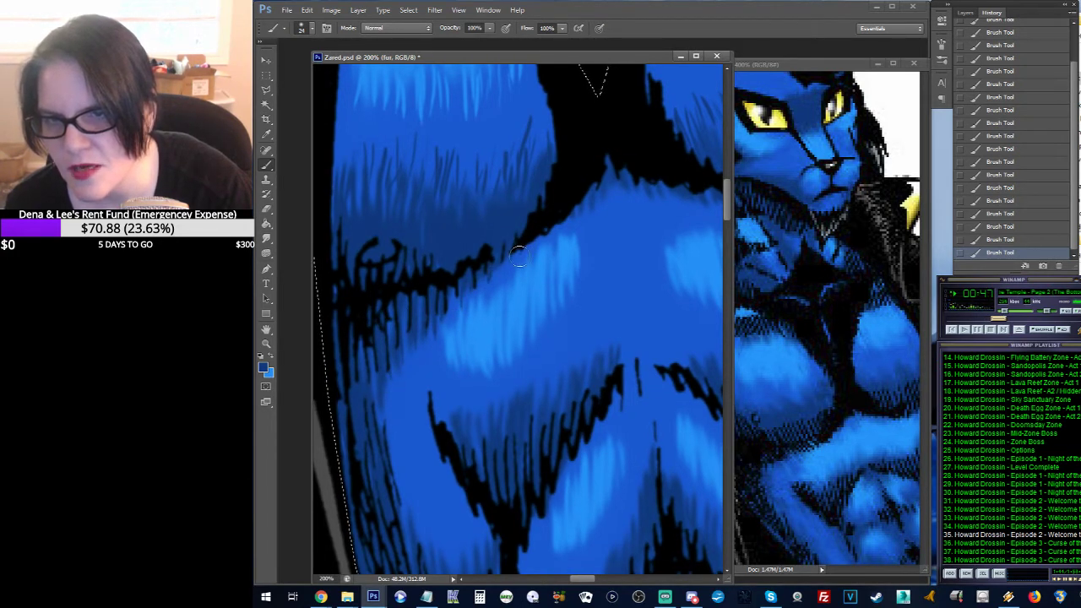
{"action": "left_click_drag", "start_coordinate": [683, 223], "coordinate": [508, 245]}
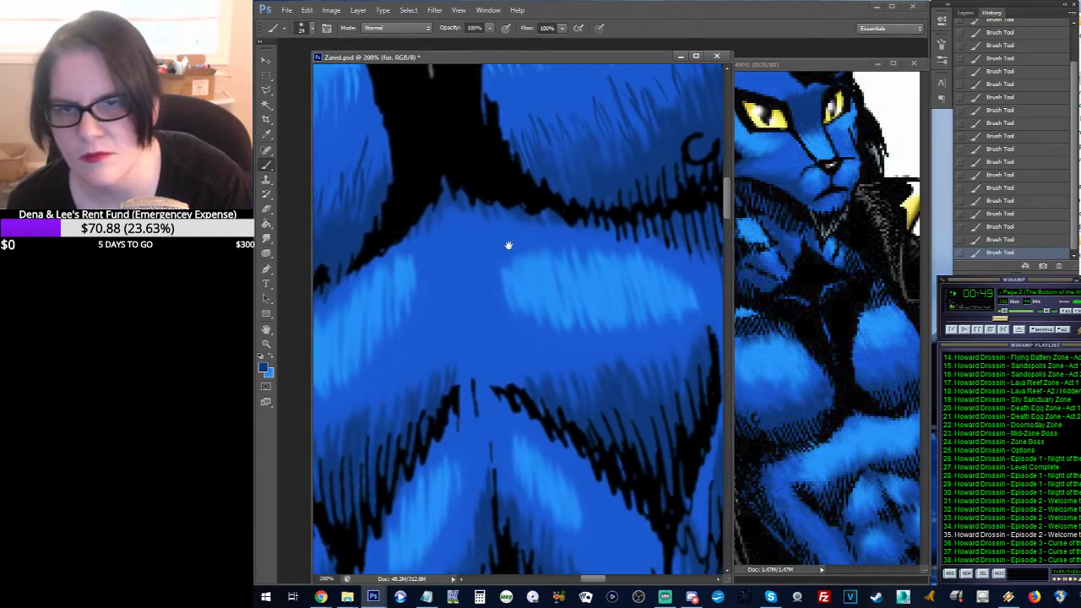
{"action": "left_click_drag", "start_coordinate": [644, 210], "coordinate": [608, 211]}
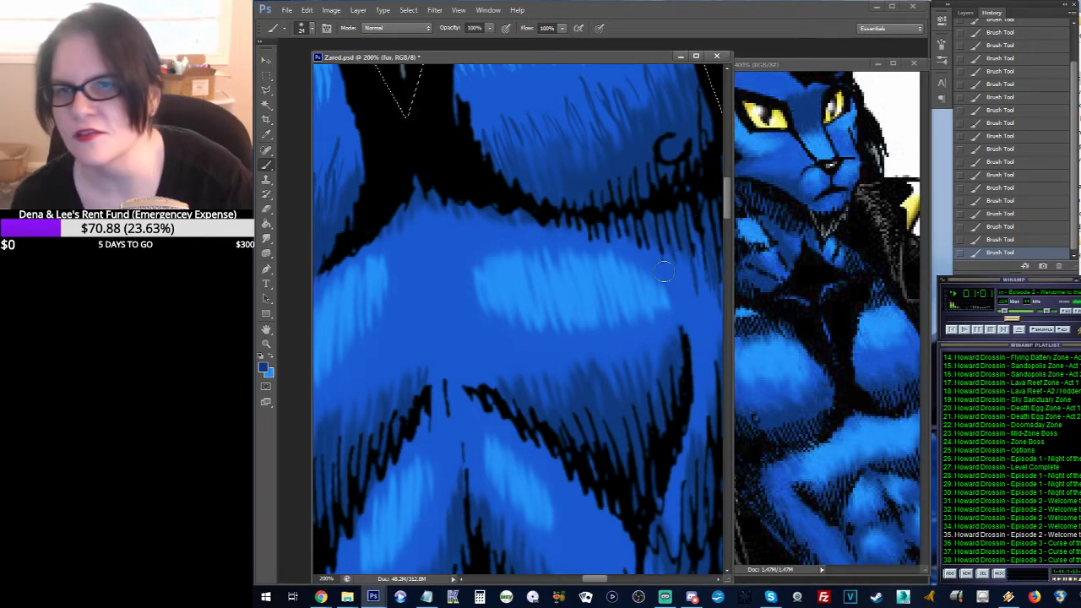
{"action": "mouse_move", "coordinate": [611, 270]}
{"action": "left_mouse_down"}
{"action": "mouse_move", "coordinate": [687, 259]}
{"action": "mouse_move", "coordinate": [689, 287]}
{"action": "mouse_move", "coordinate": [632, 273]}
{"action": "mouse_move", "coordinate": [617, 302]}
{"action": "mouse_move", "coordinate": [589, 289]}
{"action": "left_mouse_up"}
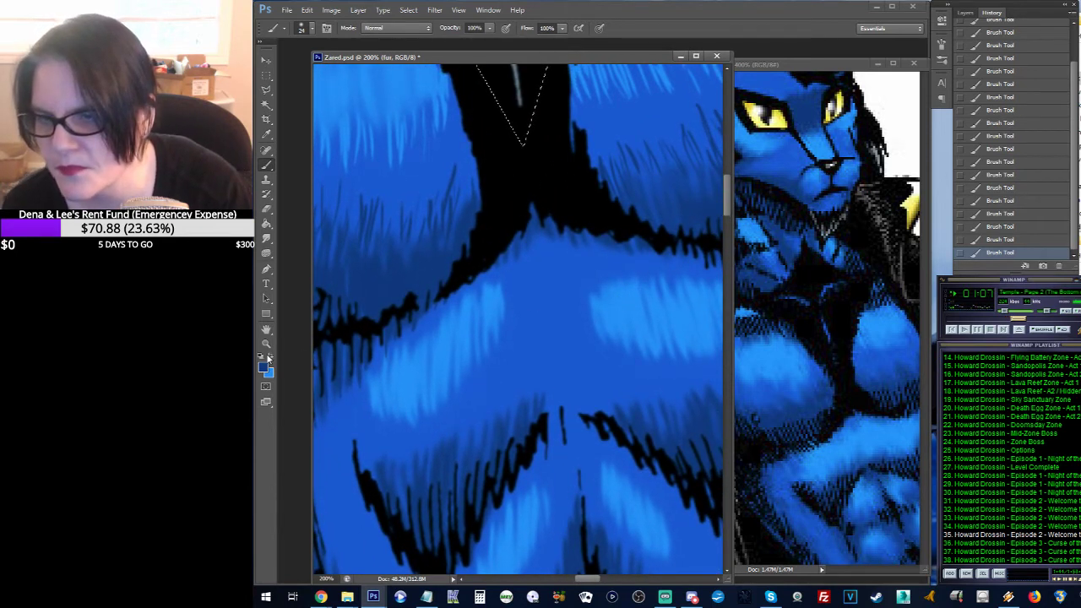
Step: Swap to light blue and paint thin fur strokes along the inner and lower edges of the left-hand upper abdominal highlight
{"action": "key", "text": "x"}
{"action": "mouse_move", "coordinate": [483, 279]}
{"action": "left_mouse_down"}
{"action": "mouse_move", "coordinate": [491, 320]}
{"action": "mouse_move", "coordinate": [494, 287]}
{"action": "mouse_move", "coordinate": [499, 319]}
{"action": "mouse_move", "coordinate": [500, 276]}
{"action": "mouse_move", "coordinate": [507, 321]}
{"action": "mouse_move", "coordinate": [505, 270]}
{"action": "mouse_move", "coordinate": [512, 324]}
{"action": "mouse_move", "coordinate": [515, 283]}
{"action": "left_mouse_up"}
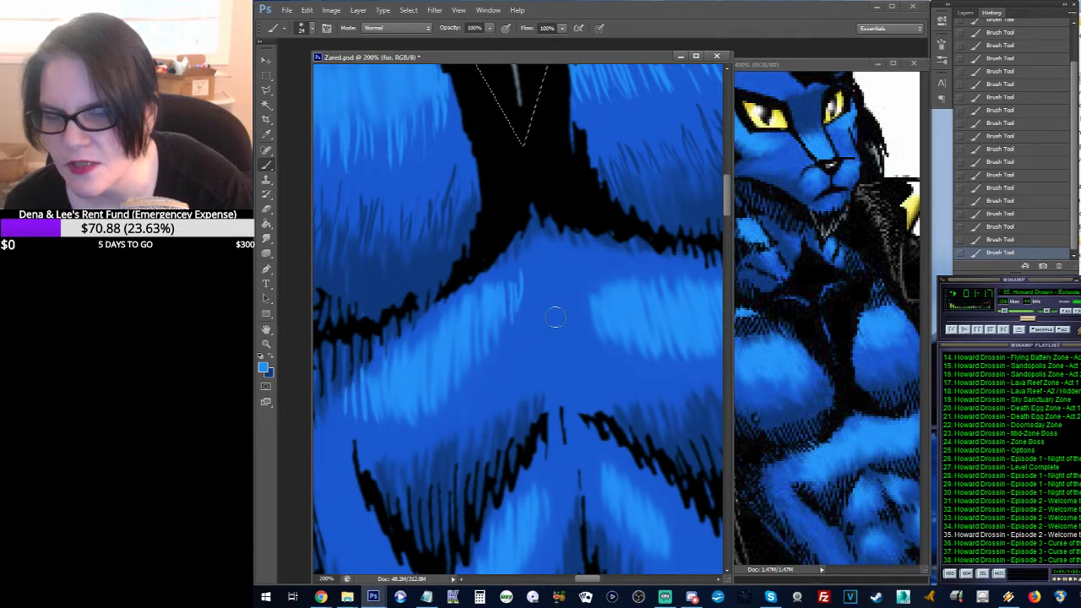
{"action": "mouse_move", "coordinate": [554, 313]}
{"action": "left_mouse_down"}
{"action": "mouse_move", "coordinate": [606, 200]}
{"action": "mouse_move", "coordinate": [622, 188]}
{"action": "left_mouse_up"}
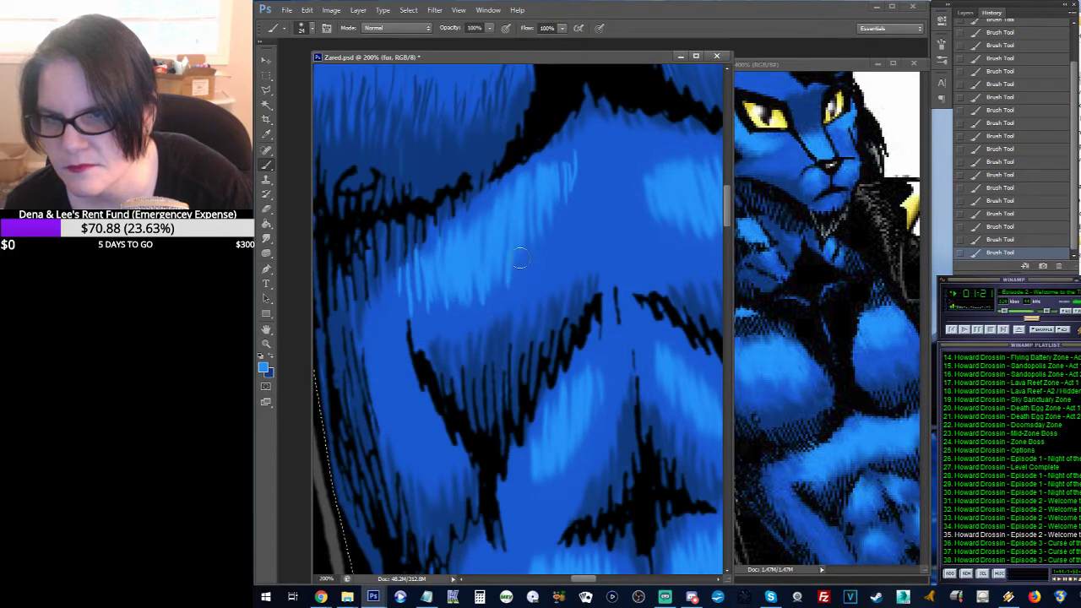
{"action": "mouse_move", "coordinate": [520, 259]}
{"action": "left_mouse_down"}
{"action": "mouse_move", "coordinate": [566, 197]}
{"action": "mouse_move", "coordinate": [567, 173]}
{"action": "mouse_move", "coordinate": [569, 240]}
{"action": "mouse_move", "coordinate": [590, 187]}
{"action": "mouse_move", "coordinate": [595, 228]}
{"action": "mouse_move", "coordinate": [563, 313]}
{"action": "mouse_move", "coordinate": [415, 296]}
{"action": "mouse_move", "coordinate": [460, 304]}
{"action": "mouse_move", "coordinate": [477, 321]}
{"action": "mouse_move", "coordinate": [469, 283]}
{"action": "mouse_move", "coordinate": [574, 330]}
{"action": "left_mouse_up"}
Step: Paint thin light-blue fur strokes along the edges of the right-hand upper abdominal highlight
{"action": "mouse_move", "coordinate": [591, 287]}
{"action": "left_mouse_down"}
{"action": "mouse_move", "coordinate": [654, 278]}
{"action": "mouse_move", "coordinate": [652, 314]}
{"action": "left_mouse_up"}
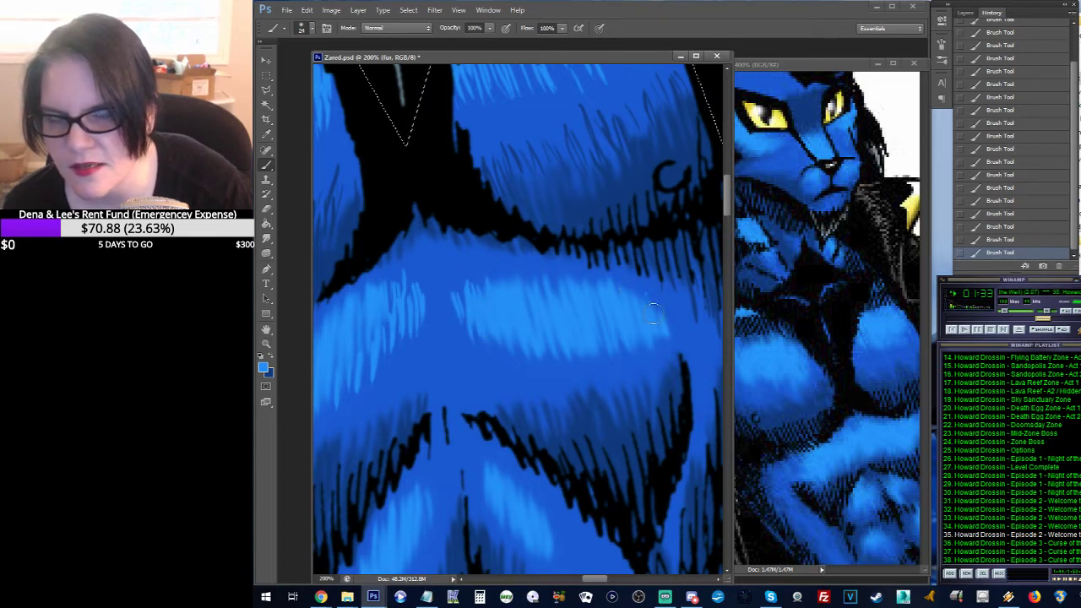
{"action": "left_click_drag", "start_coordinate": [600, 283], "coordinate": [630, 195]}
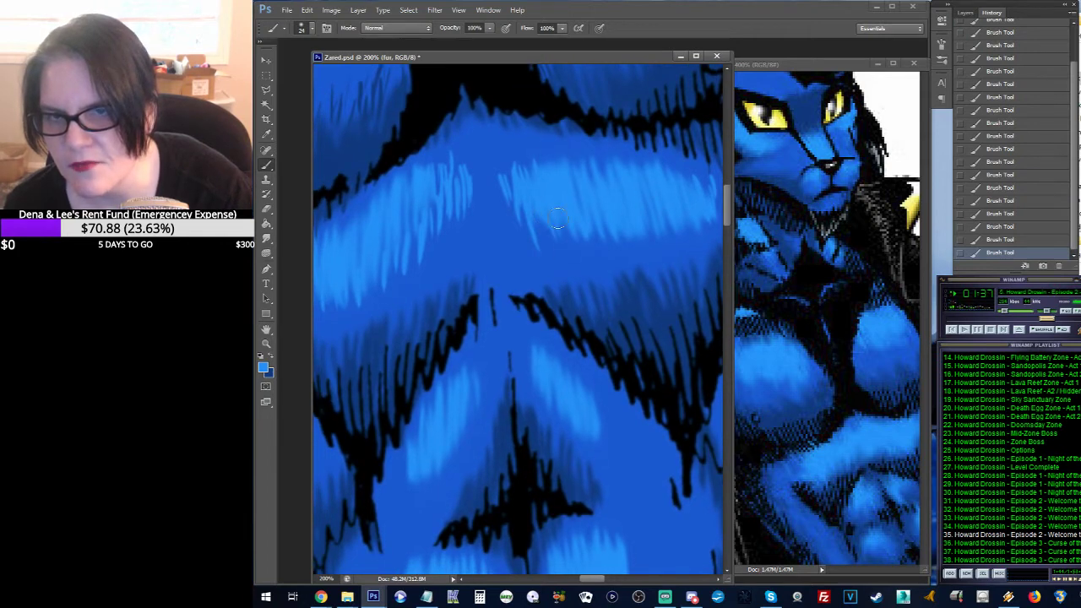
{"action": "mouse_move", "coordinate": [558, 217]}
{"action": "left_mouse_down"}
{"action": "mouse_move", "coordinate": [583, 261]}
{"action": "mouse_move", "coordinate": [597, 244]}
{"action": "mouse_move", "coordinate": [589, 222]}
{"action": "mouse_move", "coordinate": [607, 228]}
{"action": "mouse_move", "coordinate": [623, 265]}
{"action": "mouse_move", "coordinate": [647, 215]}
{"action": "mouse_move", "coordinate": [701, 233]}
{"action": "left_mouse_up"}
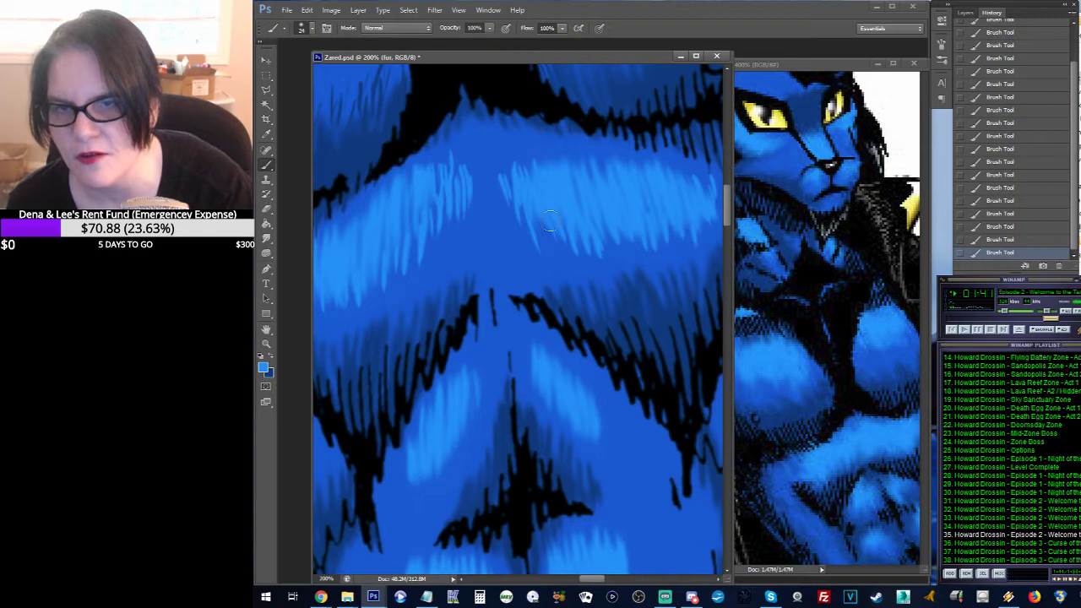
Step: Swap to dark blue and paint short fur strokes at the abdomen's centre, above the peak where the two upper abdominal shadows meet
{"action": "left_click_drag", "start_coordinate": [473, 234], "coordinate": [548, 187]}
{"action": "left_click", "coordinate": [271, 357]}
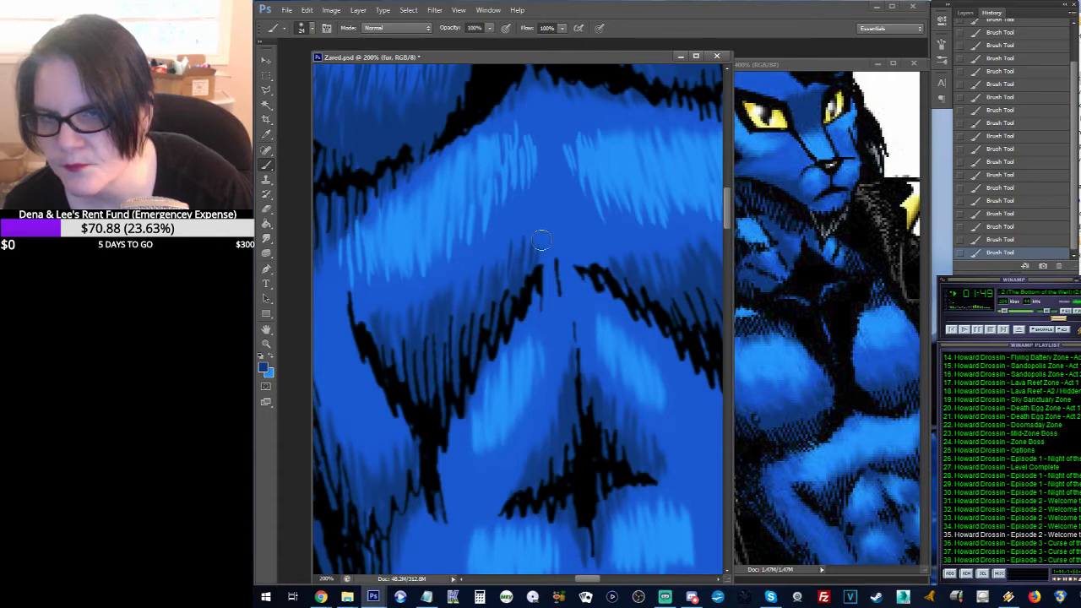
{"action": "mouse_move", "coordinate": [566, 231]}
{"action": "left_mouse_down"}
{"action": "mouse_move", "coordinate": [561, 243]}
{"action": "mouse_move", "coordinate": [547, 236]}
{"action": "mouse_move", "coordinate": [539, 265]}
{"action": "left_mouse_up"}
{"action": "mouse_move", "coordinate": [561, 204]}
{"action": "left_mouse_down"}
{"action": "mouse_move", "coordinate": [576, 260]}
{"action": "mouse_move", "coordinate": [578, 212]}
{"action": "mouse_move", "coordinate": [620, 284]}
{"action": "mouse_move", "coordinate": [615, 229]}
{"action": "mouse_move", "coordinate": [603, 275]}
{"action": "left_mouse_up"}
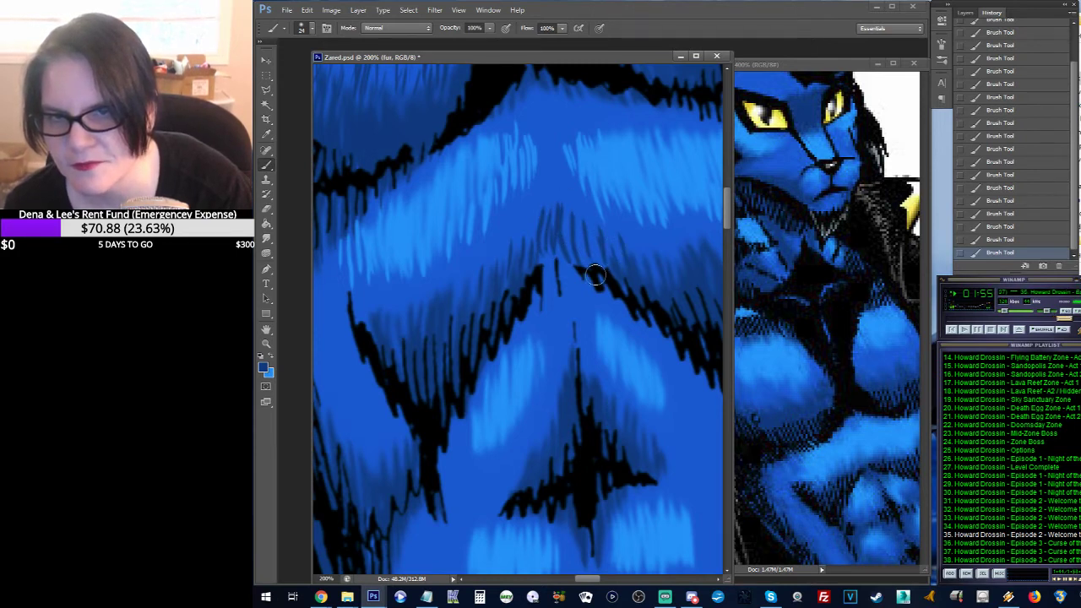
{"action": "left_click_drag", "start_coordinate": [563, 218], "coordinate": [557, 245]}
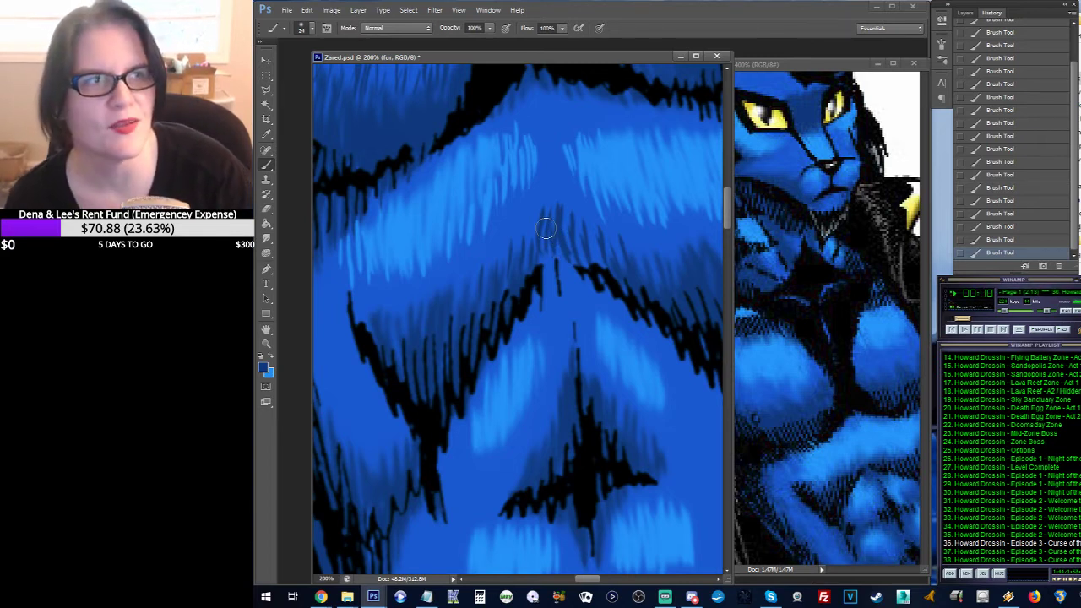
{"action": "left_click_drag", "start_coordinate": [545, 225], "coordinate": [551, 240]}
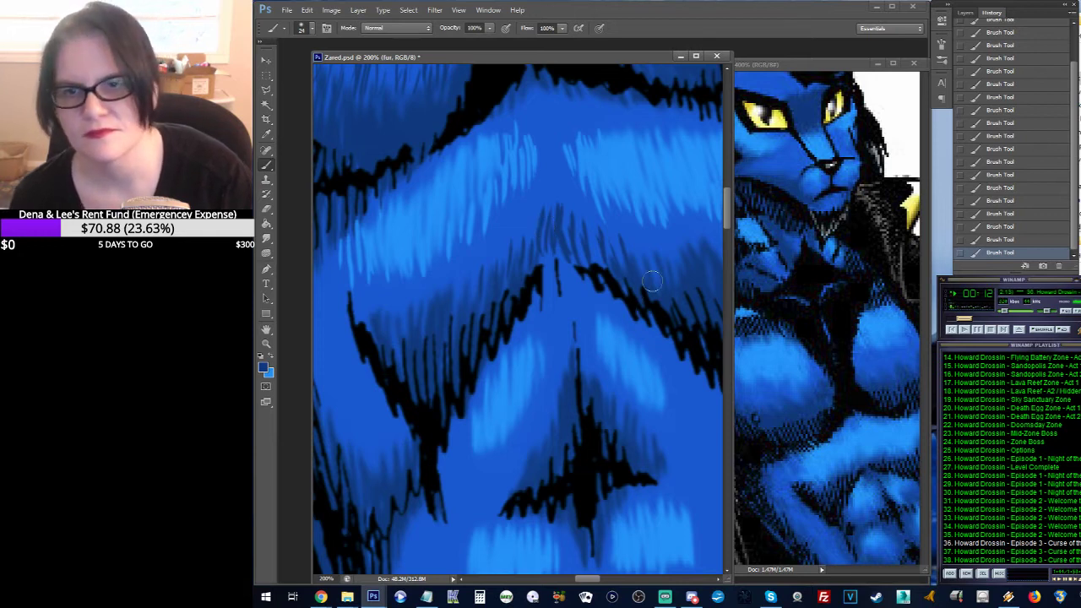
{"action": "left_click_drag", "start_coordinate": [583, 193], "coordinate": [586, 211]}
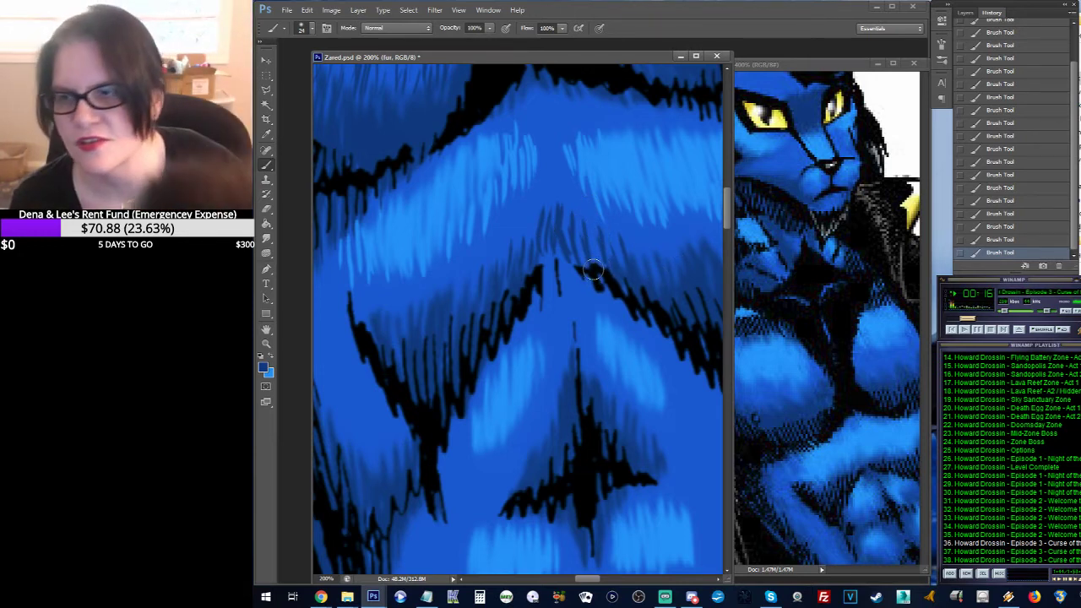
{"action": "mouse_move", "coordinate": [593, 264]}
{"action": "left_mouse_down"}
{"action": "mouse_move", "coordinate": [598, 282]}
{"action": "mouse_move", "coordinate": [579, 285]}
{"action": "left_mouse_up"}
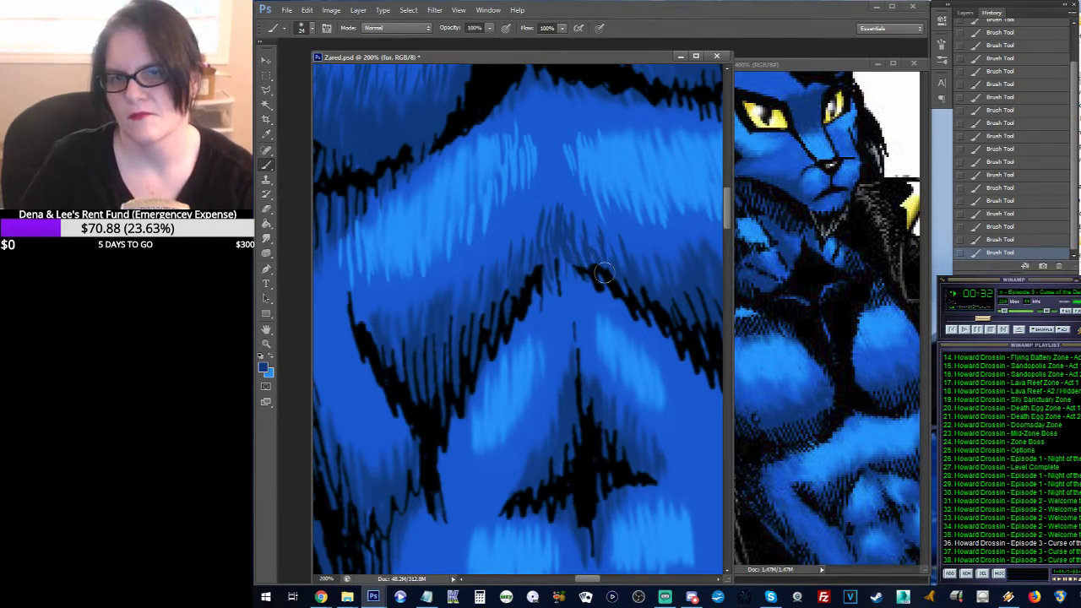
Step: Paint thin dark-blue fur strokes at both outer ends of the shadow above the middle pair of abdominal highlights
{"action": "mouse_move", "coordinate": [639, 212]}
{"action": "left_mouse_down"}
{"action": "mouse_move", "coordinate": [541, 145]}
{"action": "mouse_move", "coordinate": [605, 104]}
{"action": "mouse_move", "coordinate": [605, 113]}
{"action": "mouse_move", "coordinate": [553, 114]}
{"action": "left_mouse_up"}
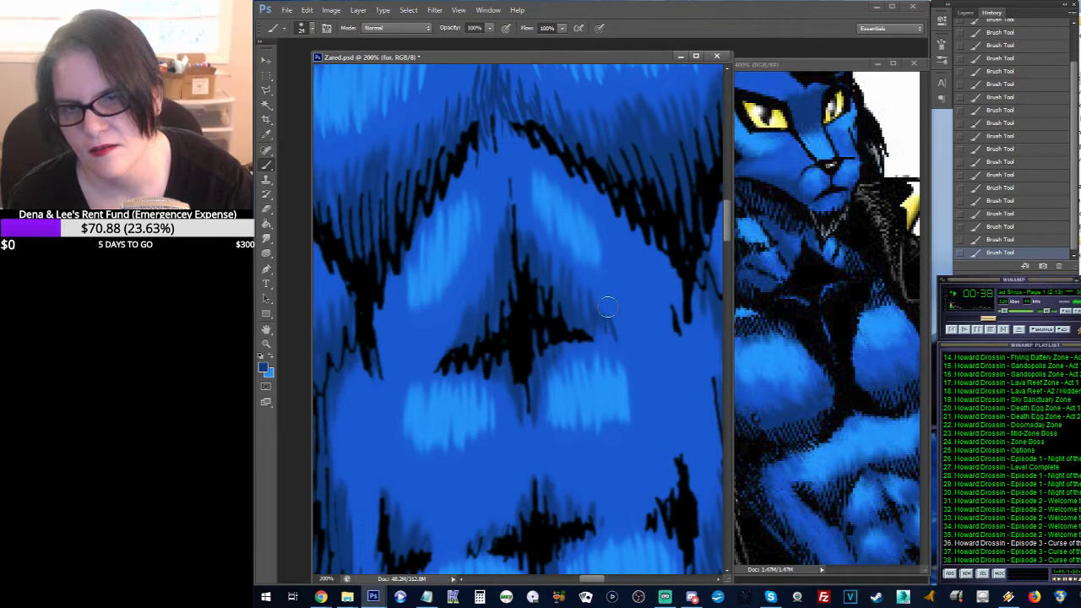
{"action": "left_click_drag", "start_coordinate": [629, 314], "coordinate": [599, 314]}
{"action": "left_click_drag", "start_coordinate": [557, 253], "coordinate": [593, 194]}
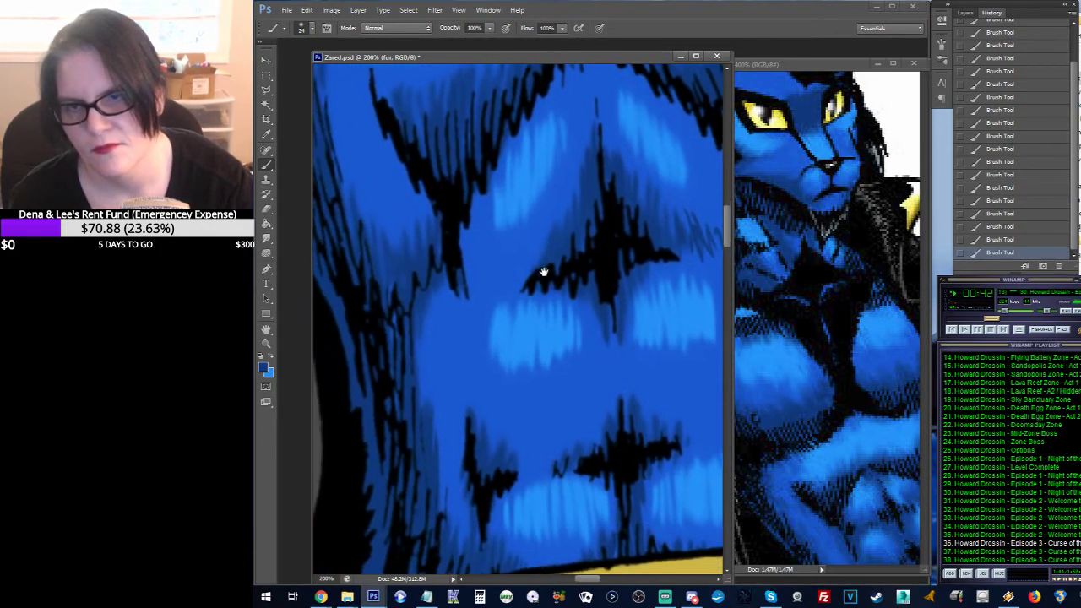
{"action": "mouse_move", "coordinate": [541, 260]}
{"action": "left_mouse_down"}
{"action": "mouse_move", "coordinate": [521, 292]}
{"action": "mouse_move", "coordinate": [490, 285]}
{"action": "mouse_move", "coordinate": [507, 250]}
{"action": "mouse_move", "coordinate": [533, 284]}
{"action": "mouse_move", "coordinate": [547, 221]}
{"action": "left_mouse_up"}
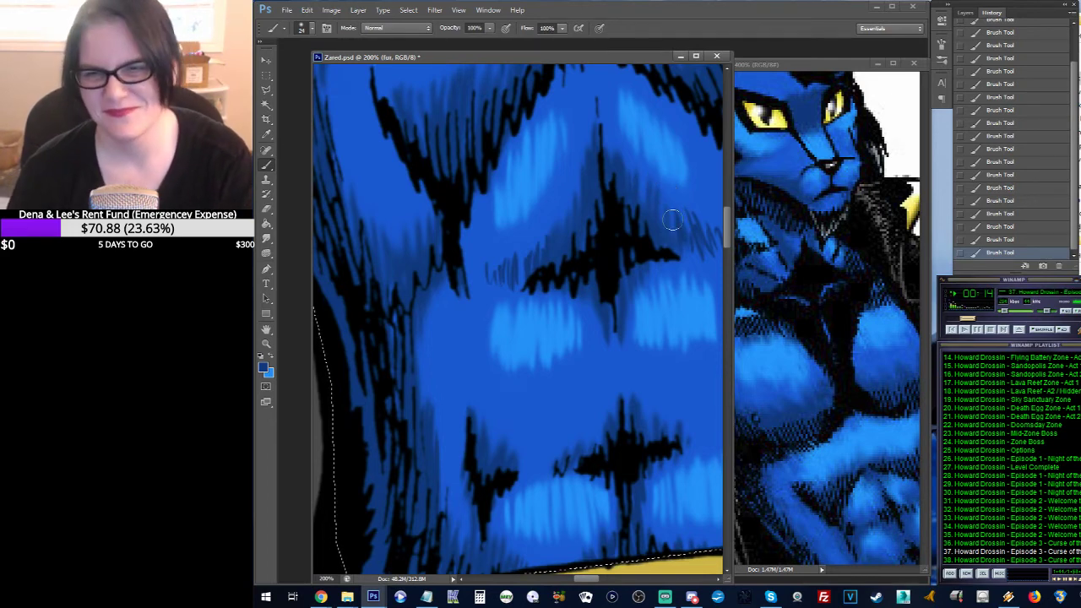
Step: Paint light-blue fur strokes around the middle pair of abdominal highlights and dark-blue strokes along the shadow below them
{"action": "left_click_drag", "start_coordinate": [620, 251], "coordinate": [538, 249]}
{"action": "left_click", "coordinate": [271, 358]}
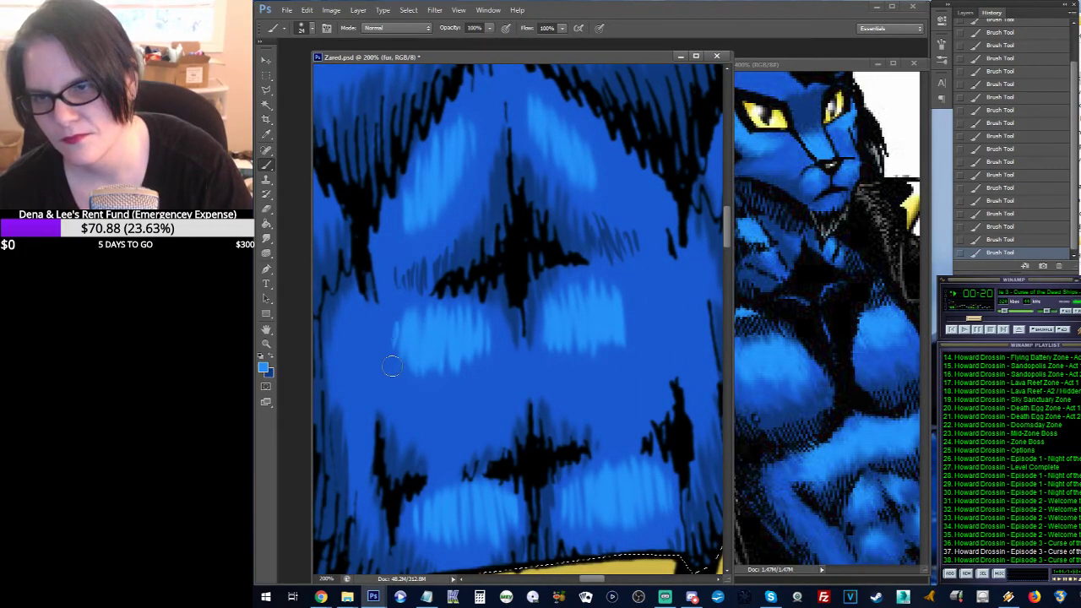
{"action": "mouse_move", "coordinate": [462, 379]}
{"action": "left_mouse_down"}
{"action": "mouse_move", "coordinate": [473, 334]}
{"action": "mouse_move", "coordinate": [490, 370]}
{"action": "mouse_move", "coordinate": [505, 365]}
{"action": "mouse_move", "coordinate": [493, 356]}
{"action": "mouse_move", "coordinate": [478, 368]}
{"action": "mouse_move", "coordinate": [473, 353]}
{"action": "mouse_move", "coordinate": [451, 385]}
{"action": "mouse_move", "coordinate": [436, 382]}
{"action": "mouse_move", "coordinate": [436, 400]}
{"action": "mouse_move", "coordinate": [406, 389]}
{"action": "mouse_move", "coordinate": [437, 365]}
{"action": "left_mouse_up"}
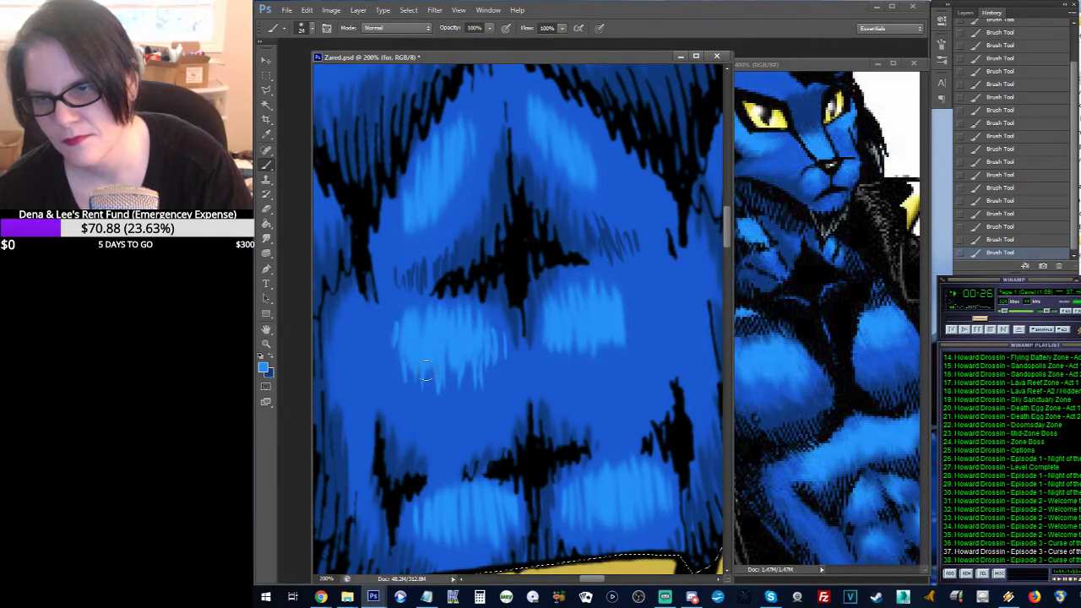
{"action": "mouse_move", "coordinate": [492, 390]}
{"action": "left_mouse_down"}
{"action": "mouse_move", "coordinate": [492, 353]}
{"action": "mouse_move", "coordinate": [505, 380]}
{"action": "mouse_move", "coordinate": [539, 335]}
{"action": "mouse_move", "coordinate": [553, 335]}
{"action": "mouse_move", "coordinate": [571, 383]}
{"action": "mouse_move", "coordinate": [599, 374]}
{"action": "mouse_move", "coordinate": [655, 314]}
{"action": "mouse_move", "coordinate": [636, 285]}
{"action": "mouse_move", "coordinate": [620, 366]}
{"action": "mouse_move", "coordinate": [619, 339]}
{"action": "mouse_move", "coordinate": [642, 354]}
{"action": "left_mouse_up"}
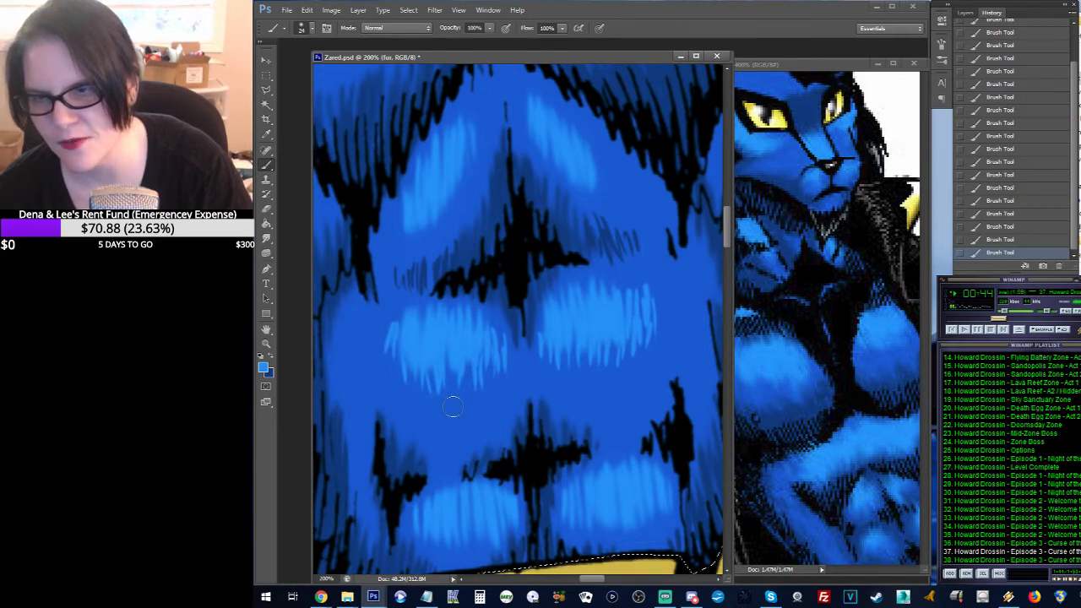
{"action": "left_click", "coordinate": [270, 358]}
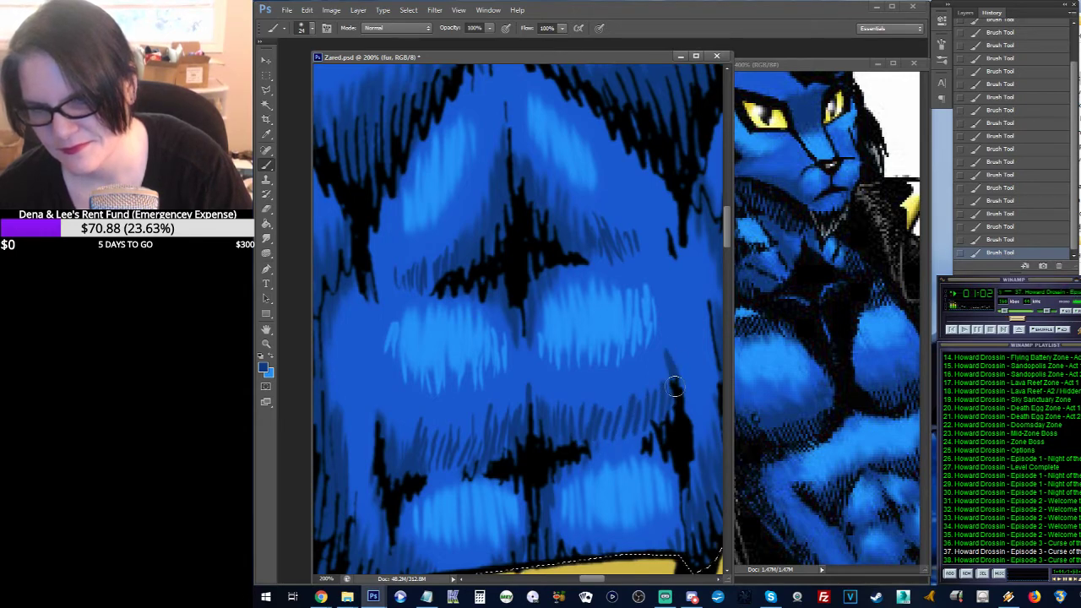
{"action": "left_click_drag", "start_coordinate": [656, 346], "coordinate": [633, 242]}
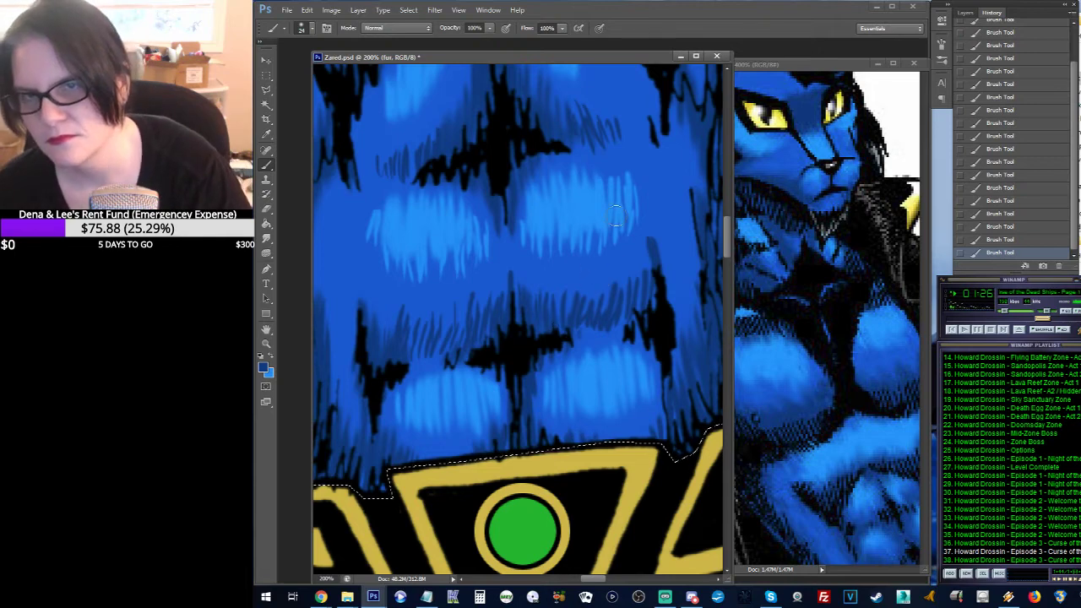
Step: Smudge the light and dark fur strokes on the left-hand pectoral at 35% strength to soften them into the shading
{"action": "mouse_move", "coordinate": [575, 247]}
{"action": "left_mouse_down"}
{"action": "mouse_move", "coordinate": [583, 284]}
{"action": "mouse_move", "coordinate": [632, 362]}
{"action": "mouse_move", "coordinate": [610, 318]}
{"action": "mouse_move", "coordinate": [599, 368]}
{"action": "mouse_move", "coordinate": [572, 313]}
{"action": "mouse_move", "coordinate": [590, 445]}
{"action": "mouse_move", "coordinate": [526, 309]}
{"action": "mouse_move", "coordinate": [586, 436]}
{"action": "mouse_move", "coordinate": [562, 369]}
{"action": "mouse_move", "coordinate": [574, 396]}
{"action": "left_mouse_up"}
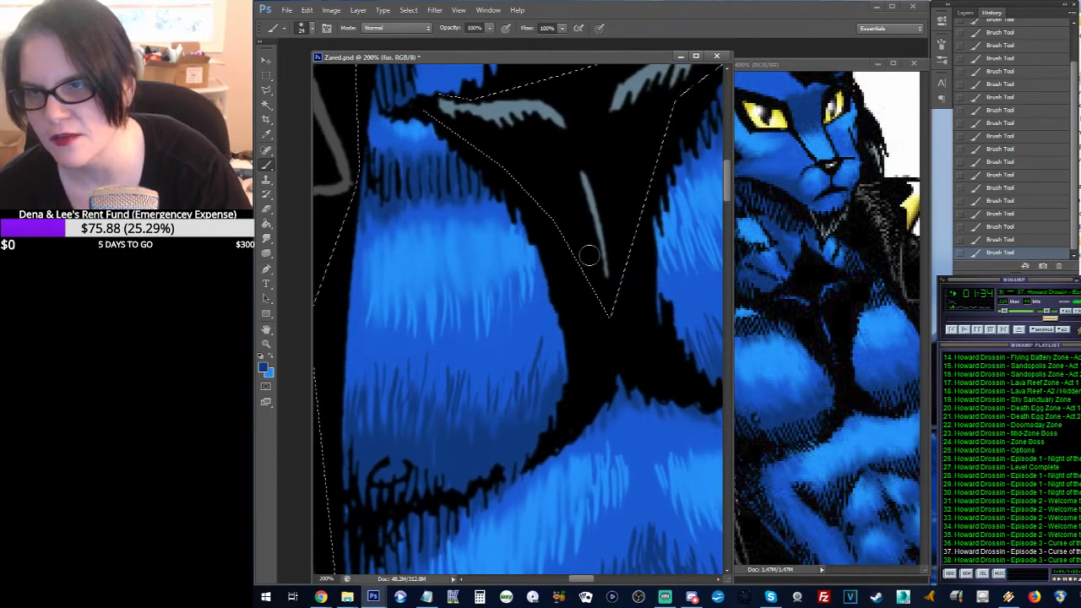
{"action": "left_click", "coordinate": [268, 238]}
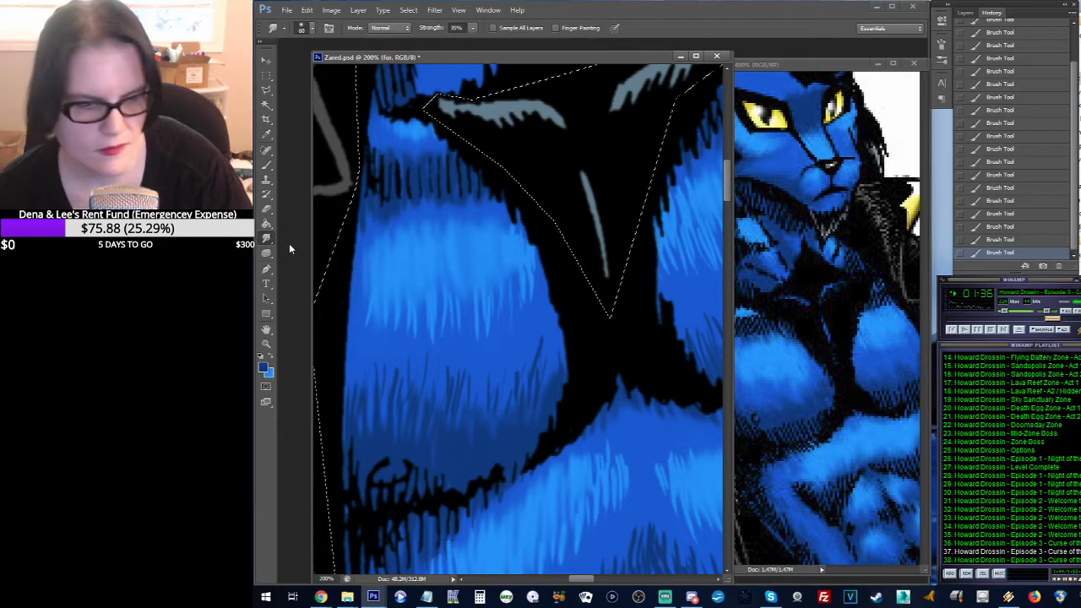
{"action": "mouse_move", "coordinate": [438, 317]}
{"action": "left_mouse_down"}
{"action": "mouse_move", "coordinate": [441, 297]}
{"action": "mouse_move", "coordinate": [439, 313]}
{"action": "mouse_move", "coordinate": [406, 321]}
{"action": "mouse_move", "coordinate": [382, 323]}
{"action": "mouse_move", "coordinate": [388, 306]}
{"action": "left_mouse_up"}
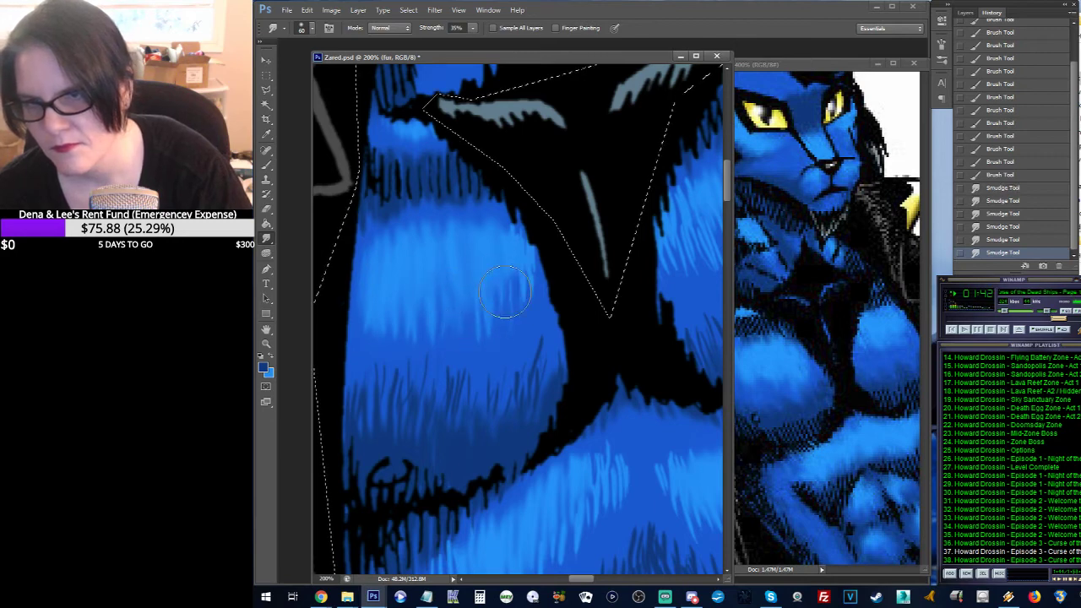
{"action": "mouse_move", "coordinate": [505, 291]}
{"action": "left_mouse_down"}
{"action": "mouse_move", "coordinate": [529, 264]}
{"action": "mouse_move", "coordinate": [541, 303]}
{"action": "mouse_move", "coordinate": [530, 252]}
{"action": "left_mouse_up"}
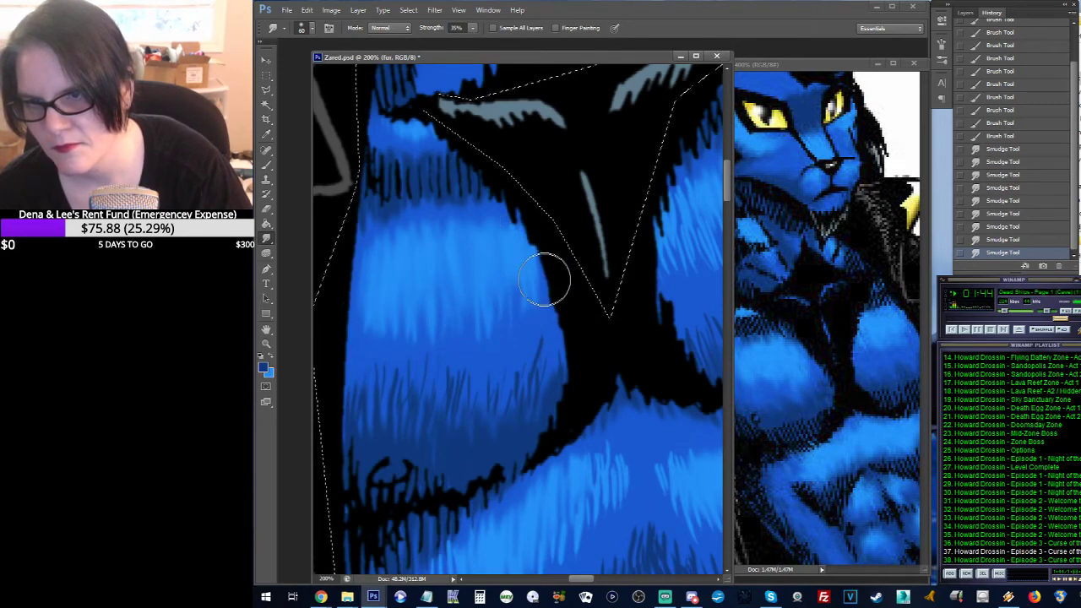
{"action": "mouse_move", "coordinate": [486, 371]}
{"action": "left_mouse_down"}
{"action": "mouse_move", "coordinate": [460, 422]}
{"action": "mouse_move", "coordinate": [507, 355]}
{"action": "left_mouse_up"}
{"action": "mouse_move", "coordinate": [511, 371]}
{"action": "left_mouse_down"}
{"action": "mouse_move", "coordinate": [523, 346]}
{"action": "mouse_move", "coordinate": [546, 354]}
{"action": "mouse_move", "coordinate": [546, 333]}
{"action": "mouse_move", "coordinate": [544, 381]}
{"action": "mouse_move", "coordinate": [471, 388]}
{"action": "mouse_move", "coordinate": [430, 369]}
{"action": "mouse_move", "coordinate": [427, 397]}
{"action": "mouse_move", "coordinate": [398, 373]}
{"action": "mouse_move", "coordinate": [395, 410]}
{"action": "mouse_move", "coordinate": [387, 369]}
{"action": "mouse_move", "coordinate": [384, 406]}
{"action": "mouse_move", "coordinate": [377, 389]}
{"action": "mouse_move", "coordinate": [415, 366]}
{"action": "left_mouse_up"}
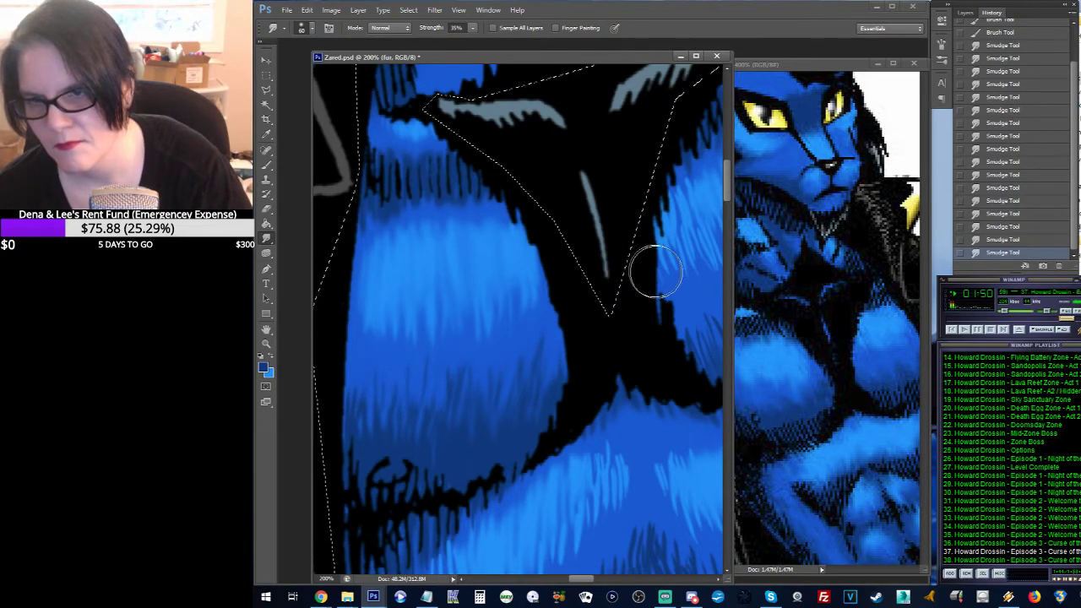
{"action": "mouse_move", "coordinate": [637, 258]}
{"action": "left_mouse_down"}
{"action": "mouse_move", "coordinate": [560, 244]}
{"action": "mouse_move", "coordinate": [574, 234]}
{"action": "left_mouse_up"}
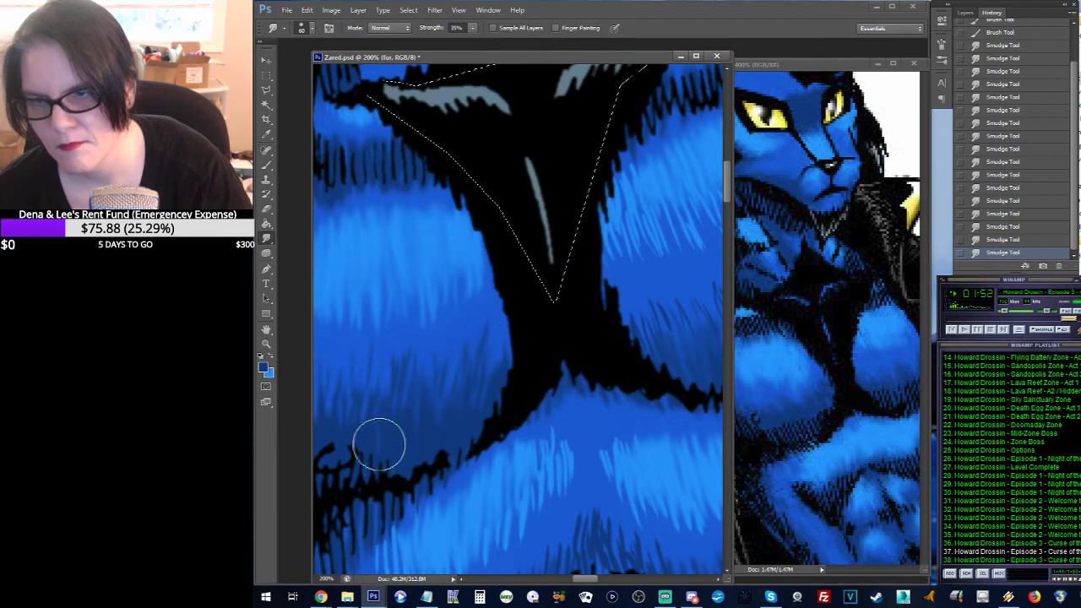
{"action": "left_click_drag", "start_coordinate": [379, 442], "coordinate": [384, 456]}
Step: Smudge the fur strokes on the right-hand pectoral's highlight and shadow into the surrounding blue
{"action": "left_click_drag", "start_coordinate": [634, 246], "coordinate": [485, 321]}
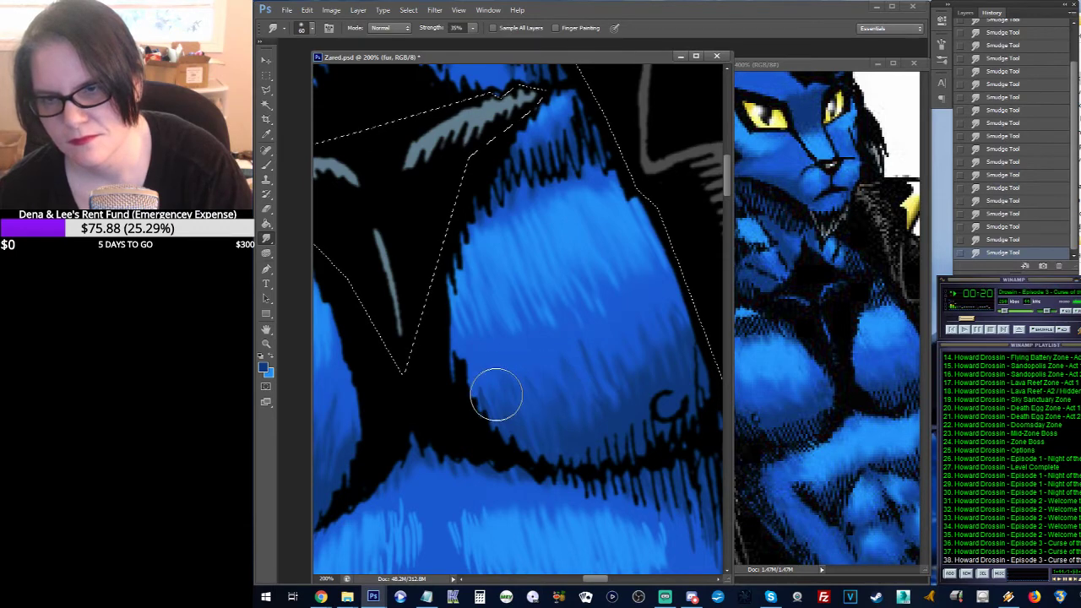
{"action": "mouse_move", "coordinate": [620, 268]}
{"action": "left_mouse_down"}
{"action": "mouse_move", "coordinate": [581, 278]}
{"action": "mouse_move", "coordinate": [591, 176]}
{"action": "mouse_move", "coordinate": [633, 241]}
{"action": "mouse_move", "coordinate": [570, 155]}
{"action": "left_mouse_up"}
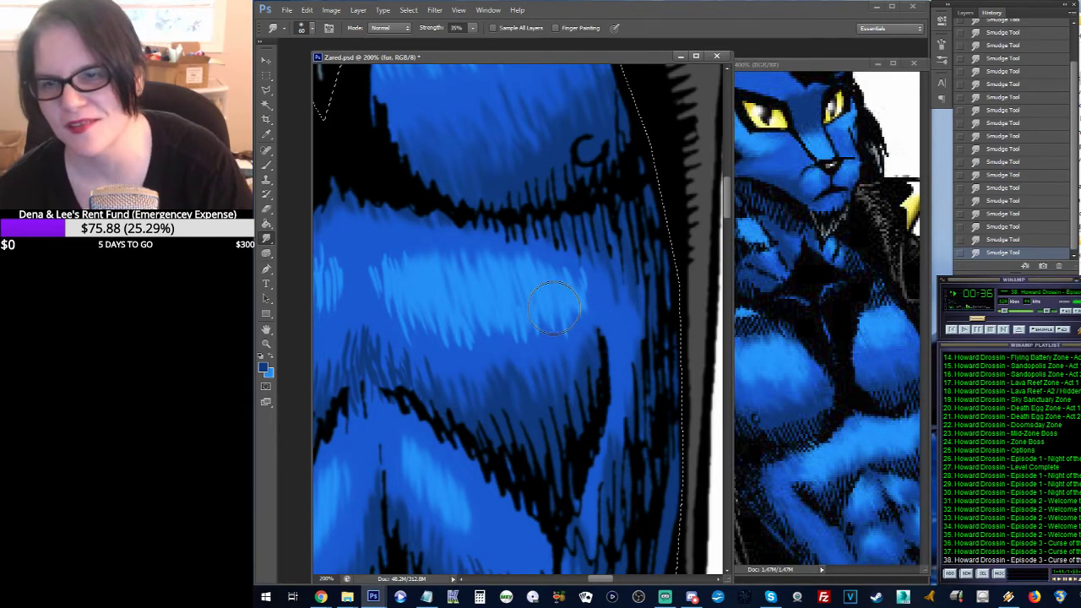
Step: Smudge the light-blue fur strokes around the right-hand upper abdominal highlight
{"action": "left_click_drag", "start_coordinate": [554, 309], "coordinate": [618, 272]}
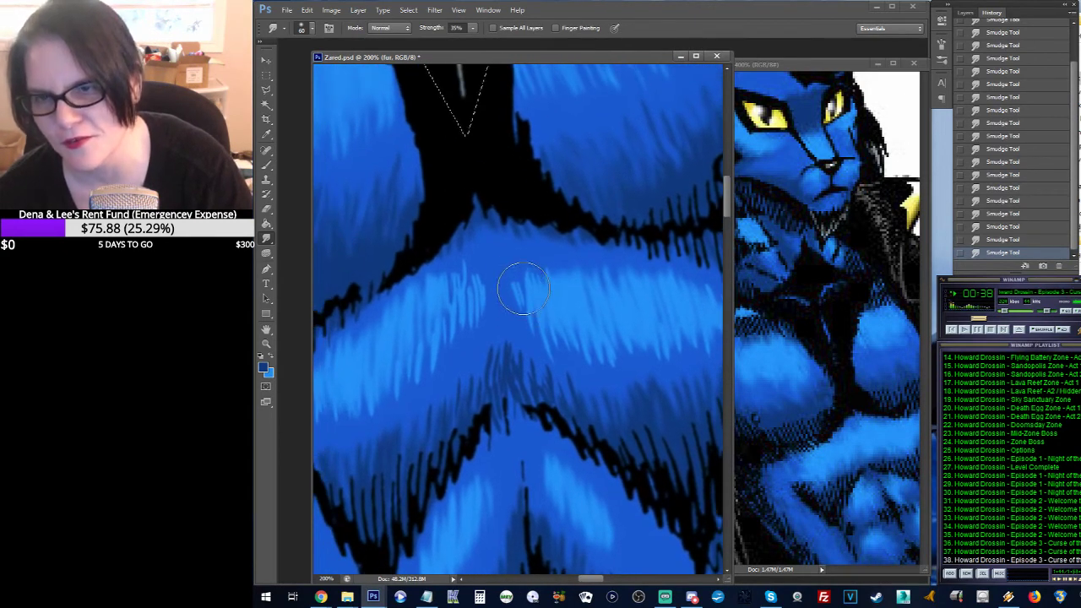
{"action": "mouse_move", "coordinate": [523, 288]}
{"action": "left_mouse_down"}
{"action": "mouse_move", "coordinate": [519, 272]}
{"action": "mouse_move", "coordinate": [543, 301]}
{"action": "mouse_move", "coordinate": [589, 280]}
{"action": "mouse_move", "coordinate": [579, 255]}
{"action": "left_mouse_up"}
{"action": "left_click_drag", "start_coordinate": [664, 273], "coordinate": [663, 285]}
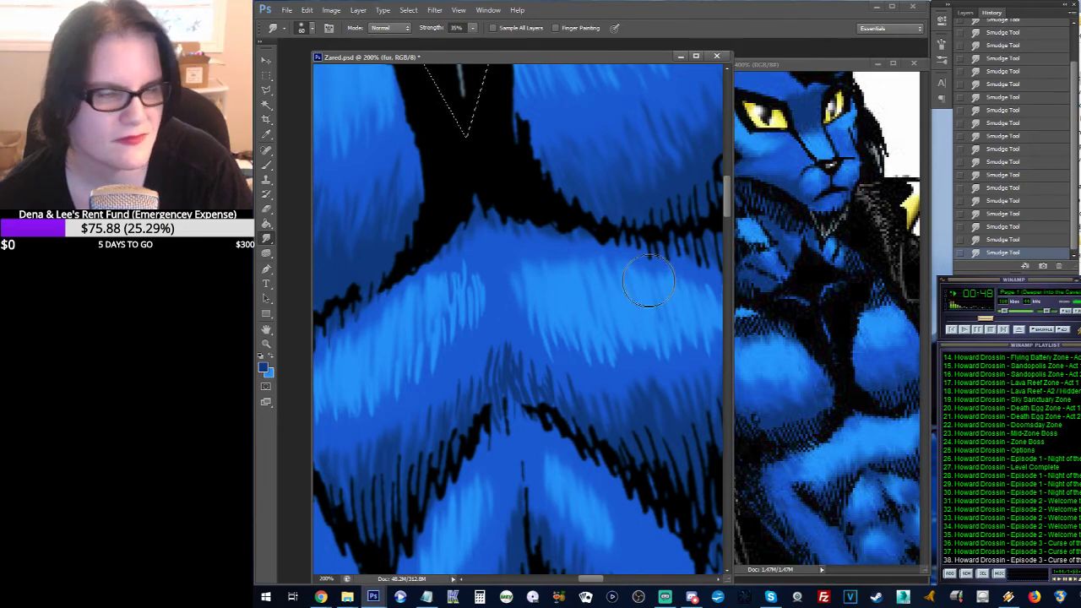
{"action": "left_click_drag", "start_coordinate": [663, 270], "coordinate": [574, 229]}
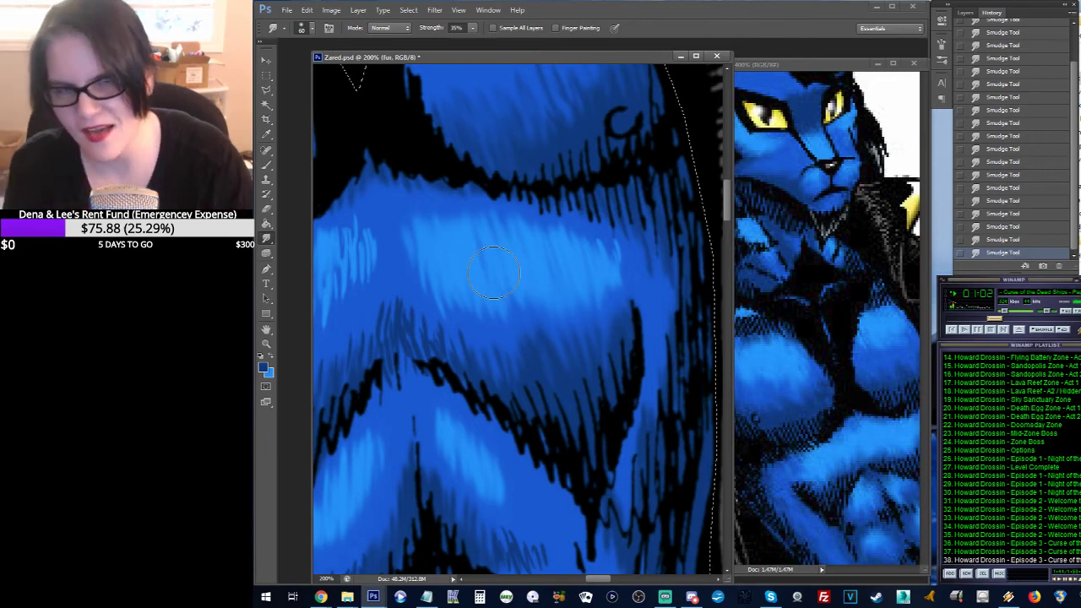
Step: Smudge the dark strokes at the centre of the upper abdomen and the light strokes of the left-hand upper highlight
{"action": "left_click_drag", "start_coordinate": [499, 282], "coordinate": [599, 297]}
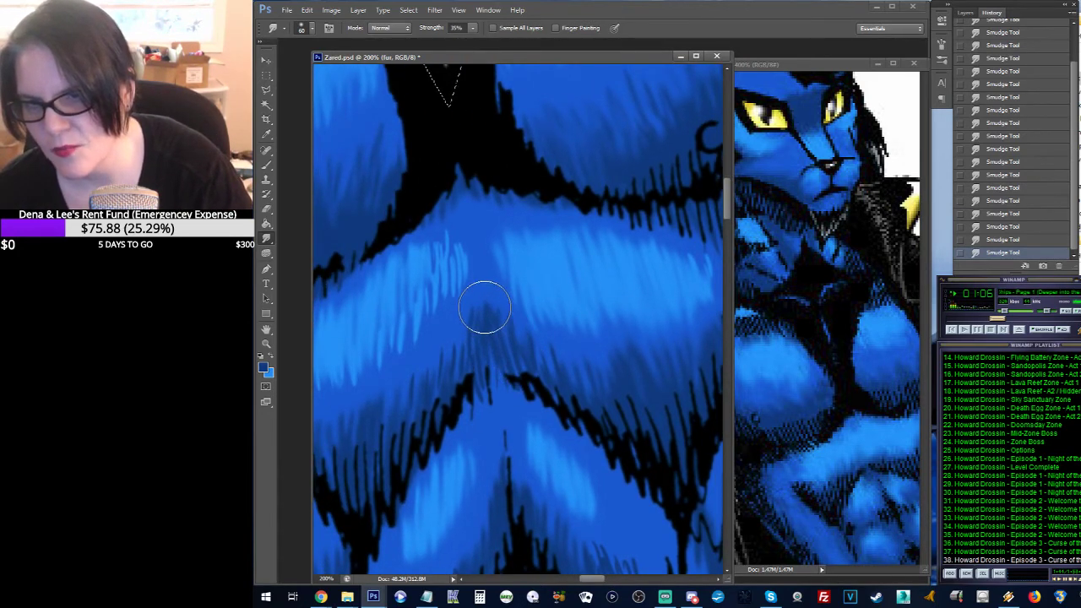
{"action": "mouse_move", "coordinate": [490, 346]}
{"action": "left_mouse_down"}
{"action": "mouse_move", "coordinate": [498, 381]}
{"action": "mouse_move", "coordinate": [476, 375]}
{"action": "mouse_move", "coordinate": [463, 389]}
{"action": "mouse_move", "coordinate": [451, 361]}
{"action": "mouse_move", "coordinate": [472, 321]}
{"action": "mouse_move", "coordinate": [477, 337]}
{"action": "mouse_move", "coordinate": [475, 319]}
{"action": "mouse_move", "coordinate": [437, 393]}
{"action": "mouse_move", "coordinate": [434, 370]}
{"action": "mouse_move", "coordinate": [560, 309]}
{"action": "left_mouse_up"}
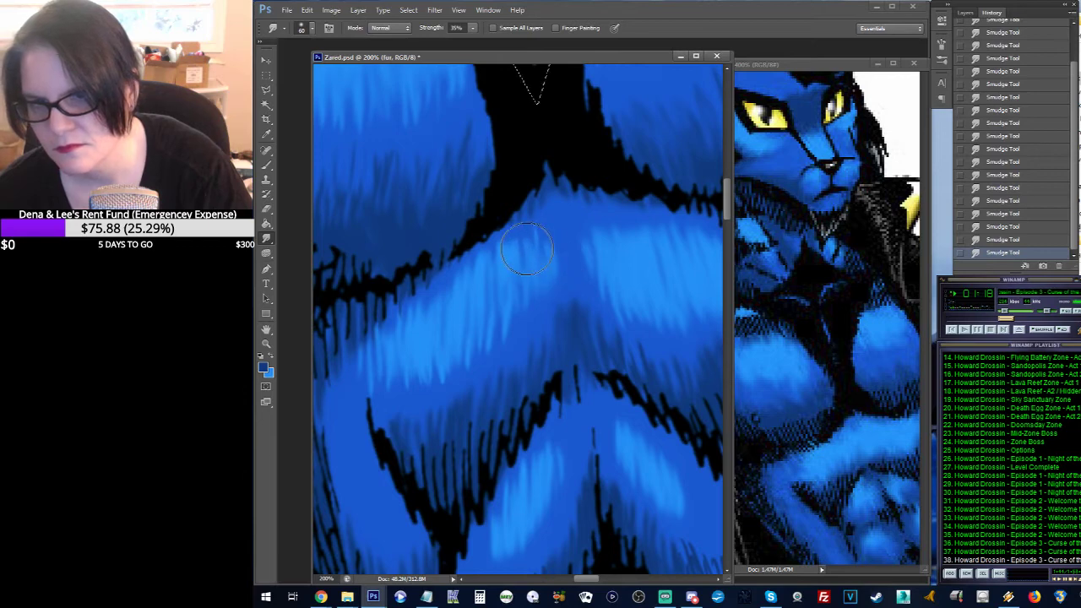
Step: Smudge the dark strokes at the ends of the mid-abdomen shadow and the light strokes around the middle pair of highlights
{"action": "left_click_drag", "start_coordinate": [620, 293], "coordinate": [567, 151]}
{"action": "left_click_drag", "start_coordinate": [468, 374], "coordinate": [464, 329]}
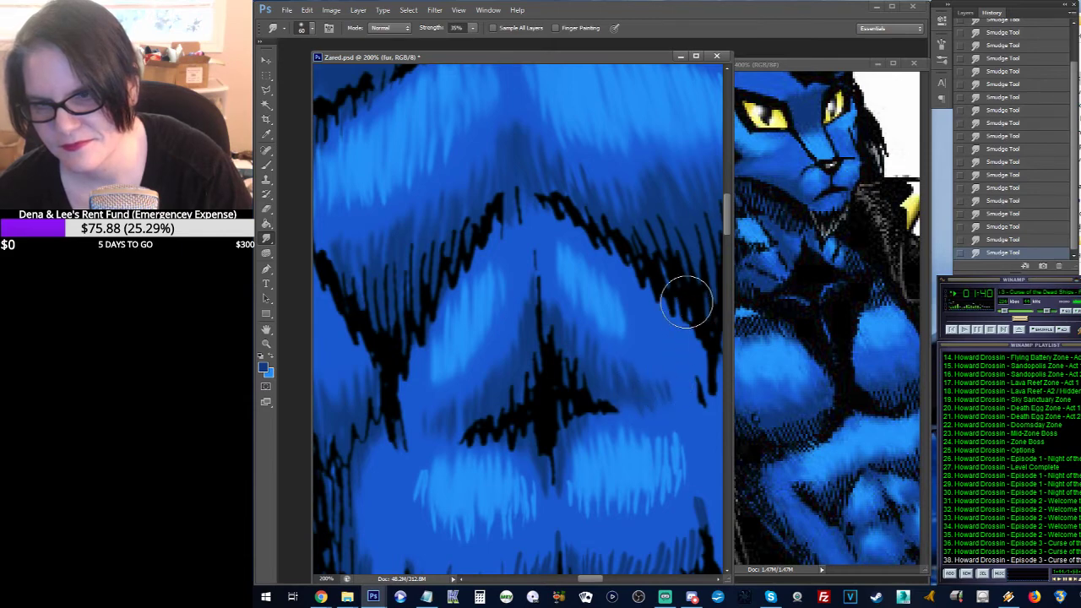
{"action": "left_click_drag", "start_coordinate": [629, 314], "coordinate": [595, 200]}
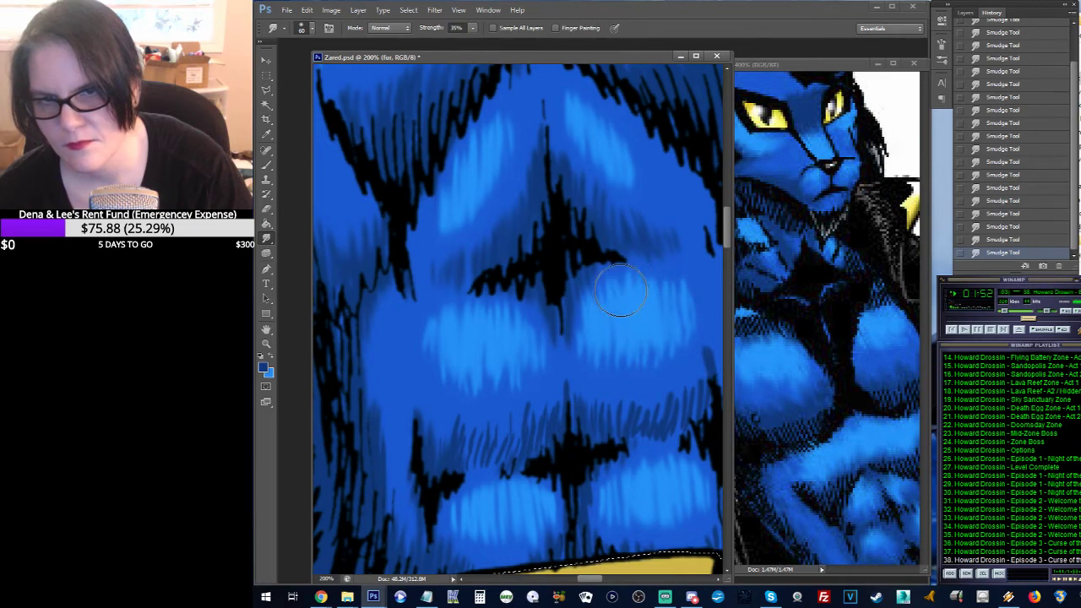
{"action": "left_click_drag", "start_coordinate": [686, 338], "coordinate": [616, 260]}
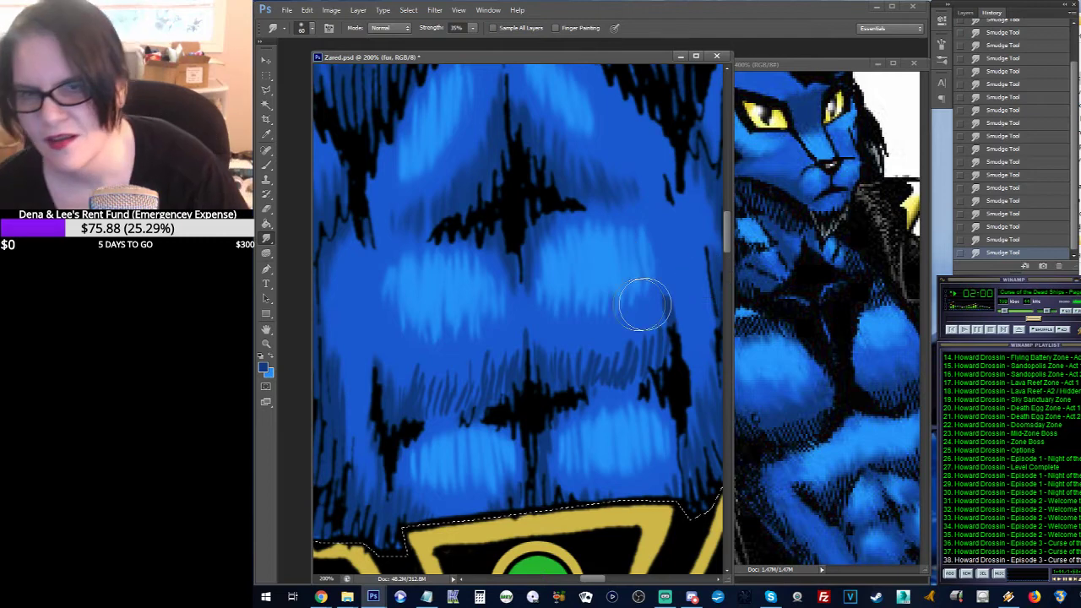
Step: Smudge the dark strokes of the shadow above the bottom pair of abdominal highlights and the light strokes of those highlights
{"action": "scroll", "coordinate": [632, 306], "scroll_direction": "down", "scroll_amount": 3}
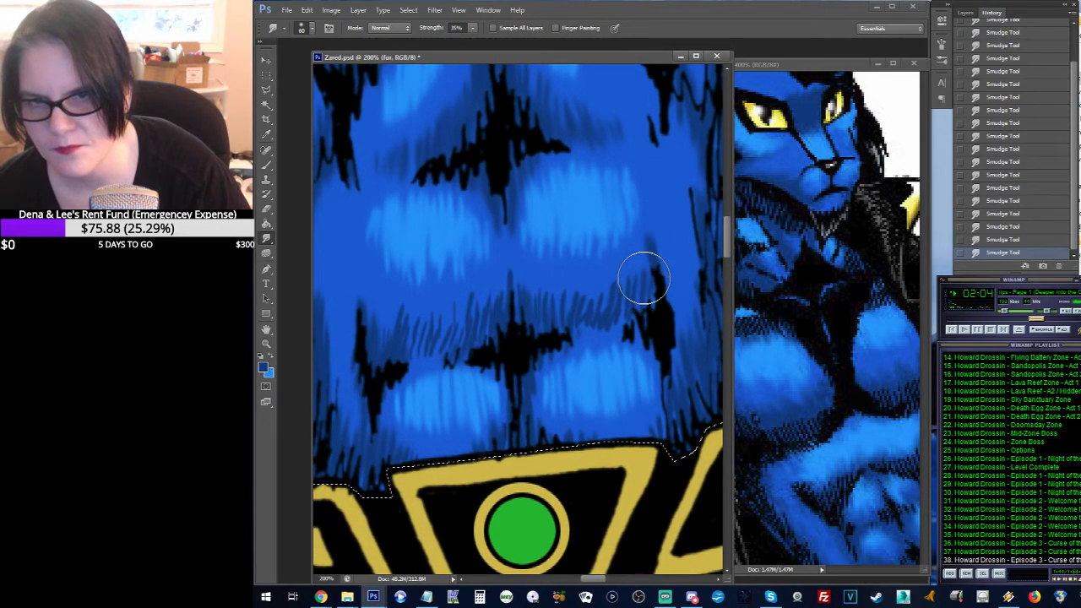
{"action": "mouse_move", "coordinate": [644, 278]}
{"action": "left_mouse_down"}
{"action": "mouse_move", "coordinate": [596, 310]}
{"action": "mouse_move", "coordinate": [597, 293]}
{"action": "mouse_move", "coordinate": [625, 273]}
{"action": "mouse_move", "coordinate": [578, 290]}
{"action": "left_mouse_up"}
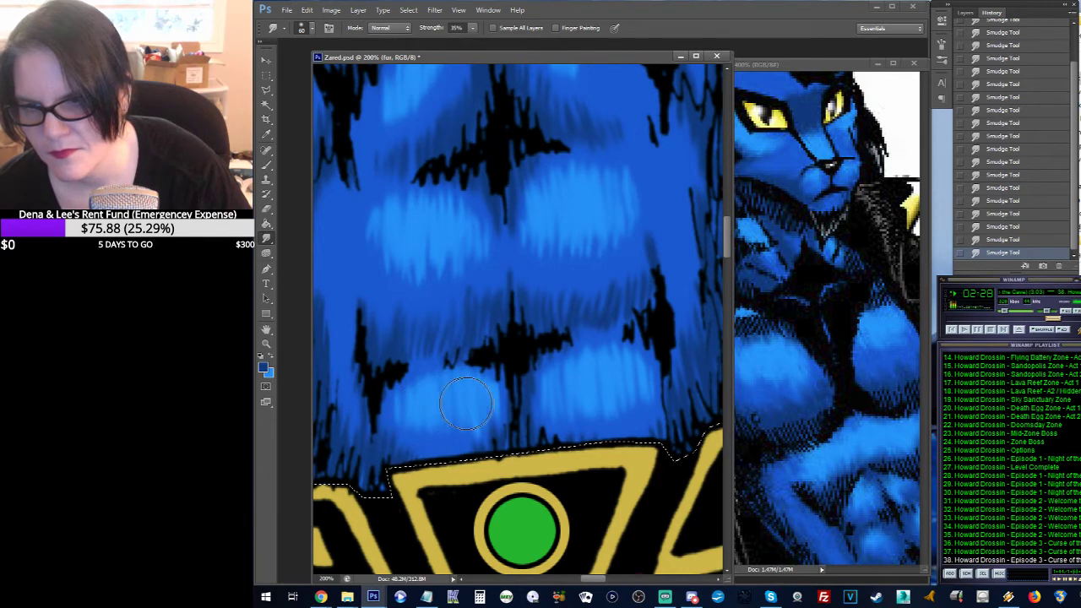
{"action": "left_click_drag", "start_coordinate": [599, 330], "coordinate": [596, 363]}
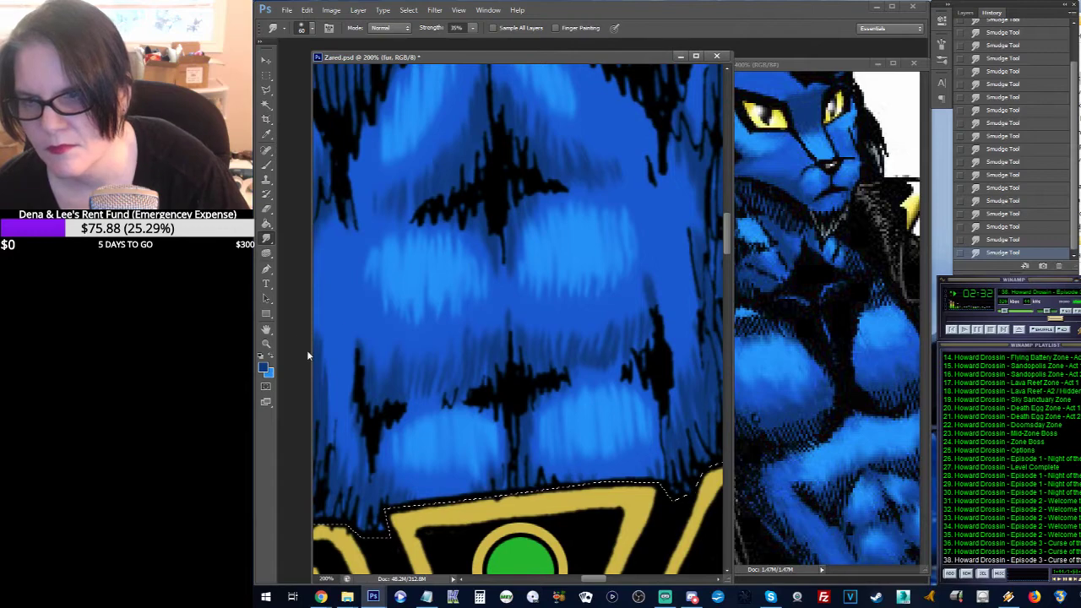
Step: Examine the smudged torso shading in the context of the whole figure
{"action": "left_click", "coordinate": [267, 345]}
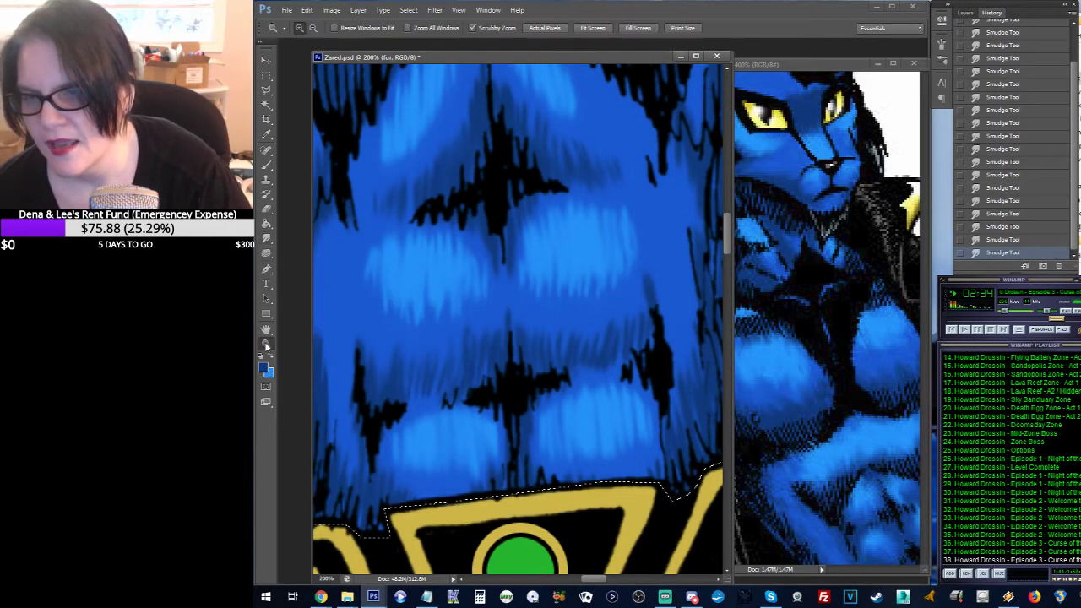
{"action": "left_click", "coordinate": [600, 280], "text": "alt"}
{"action": "left_click", "coordinate": [601, 275], "text": "alt"}
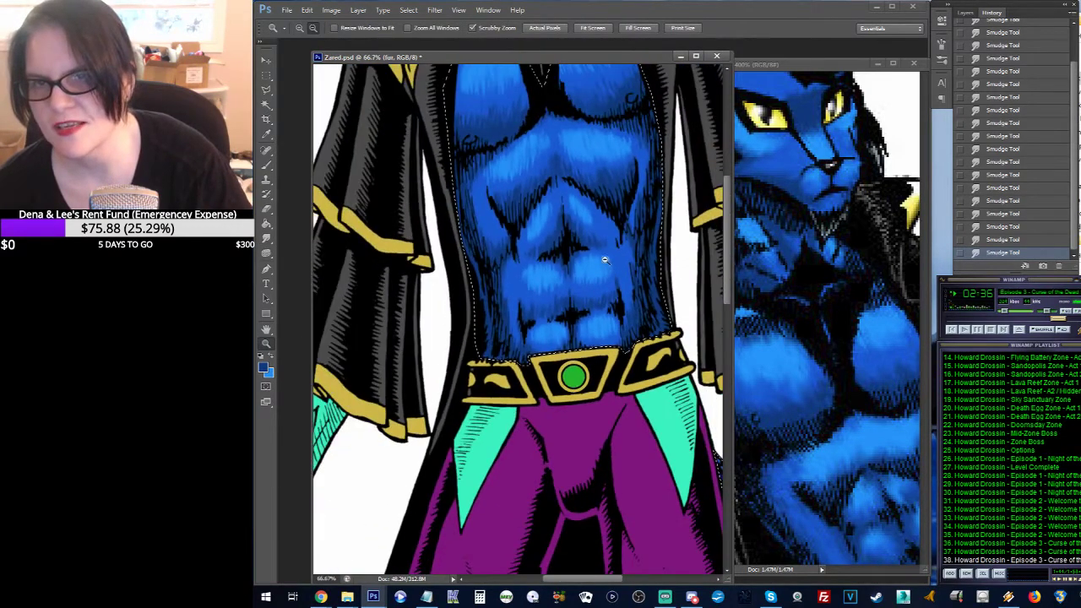
{"action": "left_click", "coordinate": [613, 260], "text": "alt"}
{"action": "left_click", "coordinate": [628, 243], "text": "alt"}
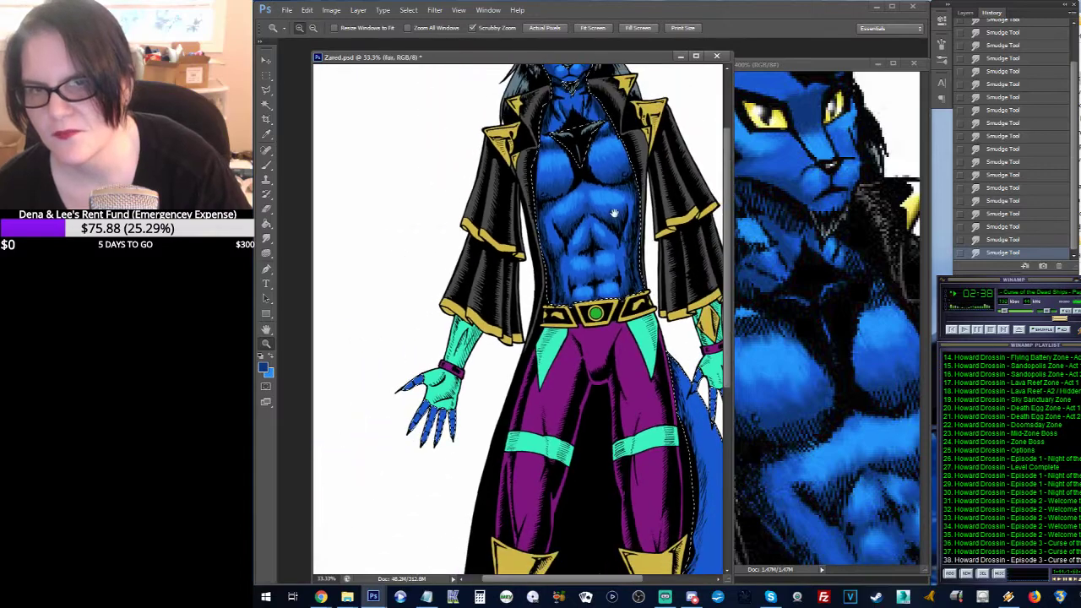
{"action": "scroll", "coordinate": [628, 253], "scroll_direction": "up", "scroll_amount": 3}
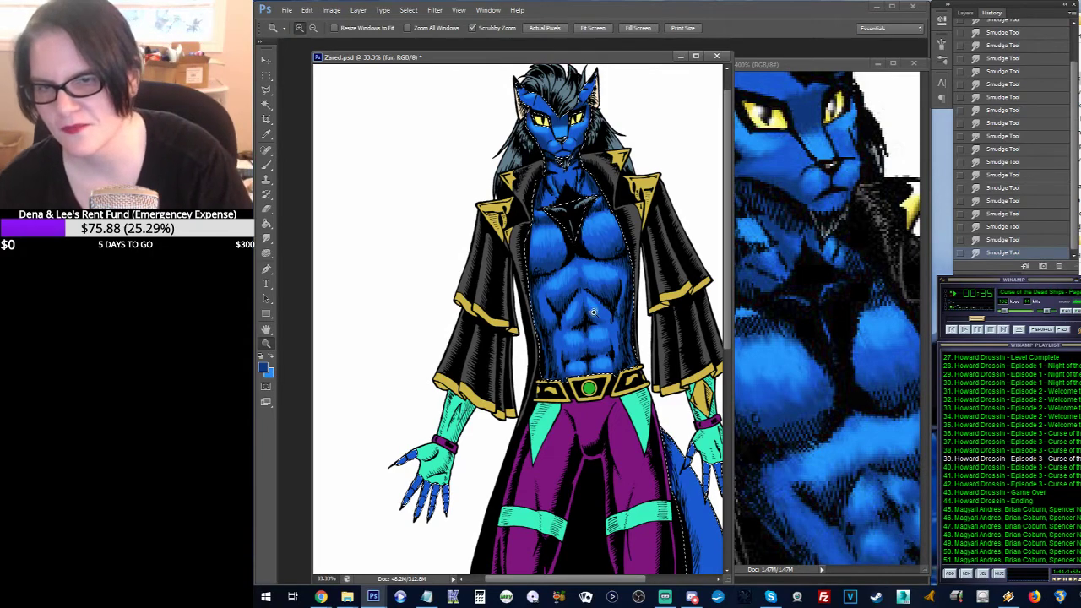
{"action": "left_click", "coordinate": [579, 291]}
{"action": "left_click", "coordinate": [578, 284]}
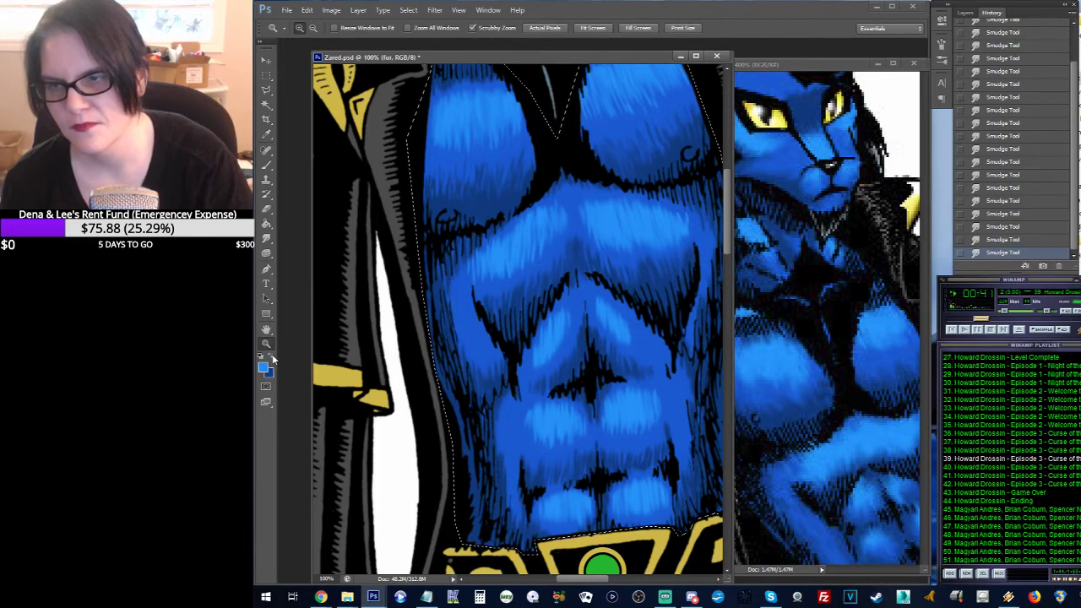
Step: Brush light-blue fur strokes at the centre of the rib cage to bridge its two highlights
{"action": "left_click", "coordinate": [268, 165]}
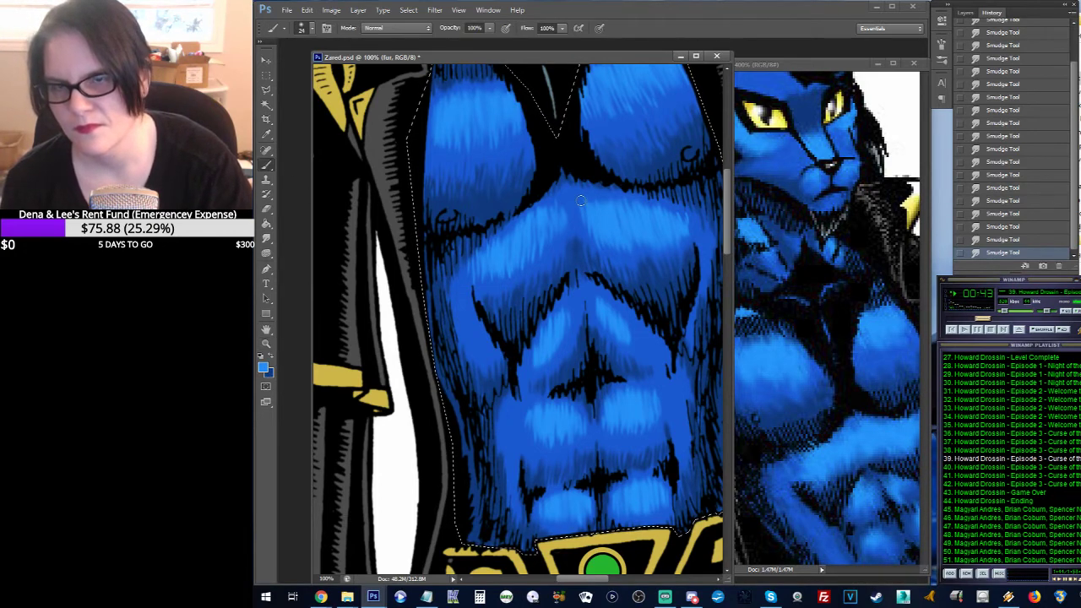
{"action": "mouse_move", "coordinate": [580, 200]}
{"action": "left_mouse_down"}
{"action": "mouse_move", "coordinate": [576, 233]}
{"action": "mouse_move", "coordinate": [566, 207]}
{"action": "left_mouse_up"}
{"action": "left_click_drag", "start_coordinate": [568, 205], "coordinate": [560, 215]}
{"action": "mouse_move", "coordinate": [561, 215]}
{"action": "left_mouse_down"}
{"action": "mouse_move", "coordinate": [569, 196]}
{"action": "mouse_move", "coordinate": [567, 211]}
{"action": "left_mouse_up"}
{"action": "left_click_drag", "start_coordinate": [565, 213], "coordinate": [570, 224]}
{"action": "left_click_drag", "start_coordinate": [572, 224], "coordinate": [591, 190]}
Step: Smudge the new light-blue strokes at the centre of the rib cage into the highlights on both sides
{"action": "left_click", "coordinate": [266, 238]}
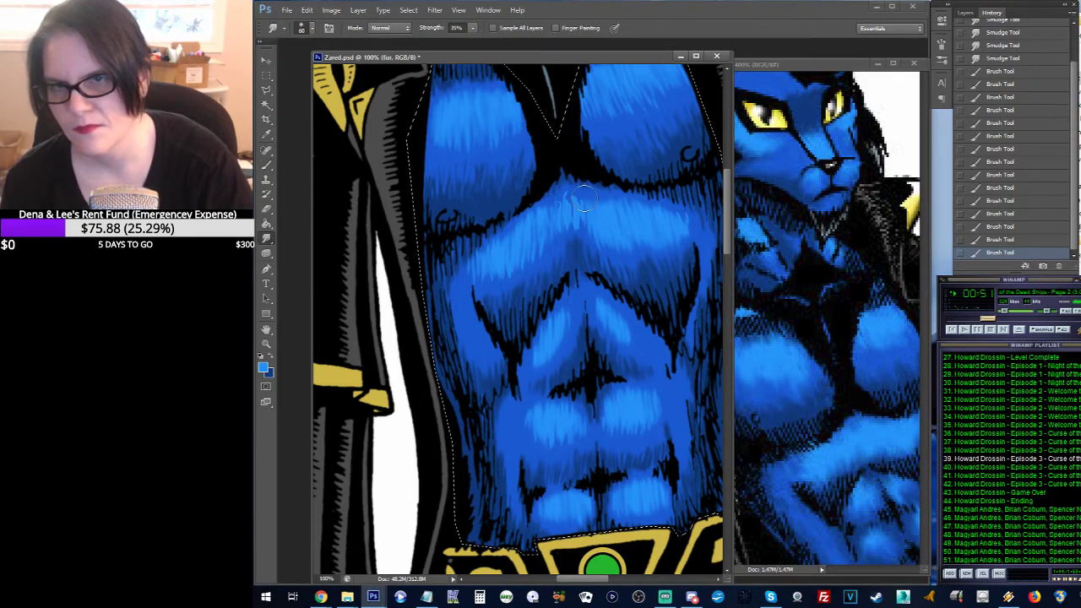
{"action": "mouse_move", "coordinate": [567, 203]}
{"action": "left_mouse_down"}
{"action": "mouse_move", "coordinate": [604, 193]}
{"action": "mouse_move", "coordinate": [588, 236]}
{"action": "mouse_move", "coordinate": [568, 222]}
{"action": "mouse_move", "coordinate": [571, 233]}
{"action": "mouse_move", "coordinate": [589, 221]}
{"action": "mouse_move", "coordinate": [537, 242]}
{"action": "left_mouse_up"}
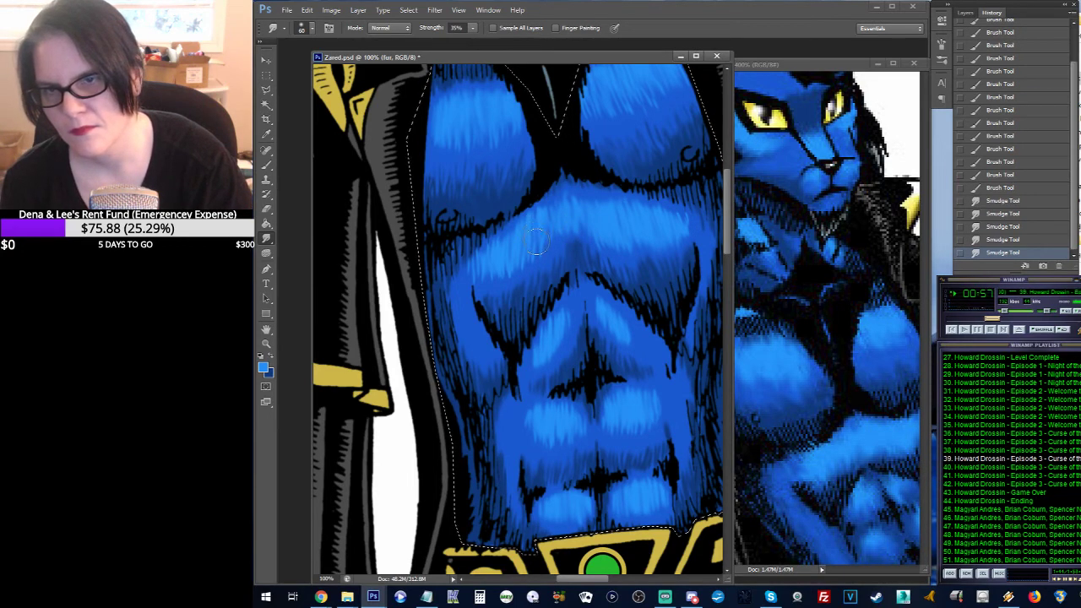
{"action": "left_click_drag", "start_coordinate": [623, 181], "coordinate": [632, 191]}
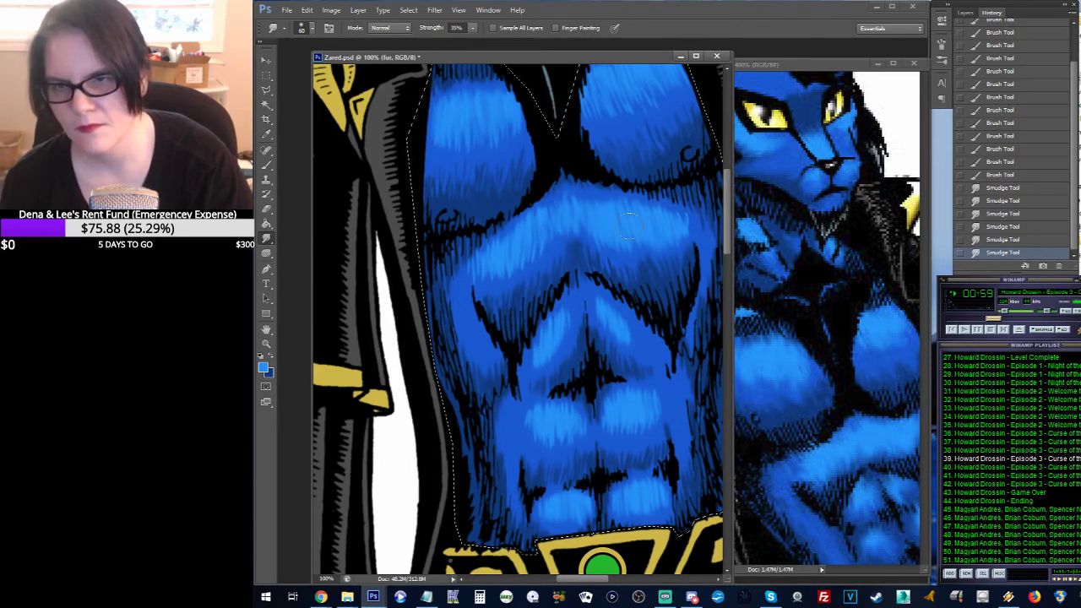
Step: Smudge the lower edges of the middle abdominal highlights and the shadow beneath them
{"action": "left_click_drag", "start_coordinate": [608, 270], "coordinate": [563, 176]}
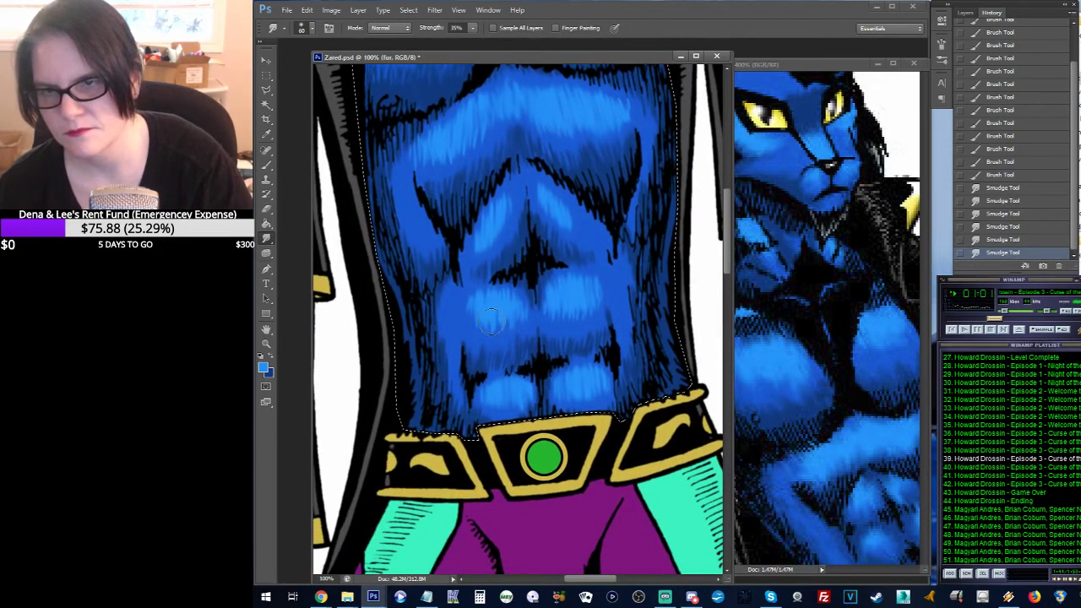
{"action": "mouse_move", "coordinate": [492, 321]}
{"action": "left_mouse_down"}
{"action": "mouse_move", "coordinate": [485, 361]}
{"action": "mouse_move", "coordinate": [484, 344]}
{"action": "mouse_move", "coordinate": [475, 356]}
{"action": "mouse_move", "coordinate": [472, 343]}
{"action": "mouse_move", "coordinate": [531, 346]}
{"action": "mouse_move", "coordinate": [509, 352]}
{"action": "mouse_move", "coordinate": [545, 336]}
{"action": "mouse_move", "coordinate": [509, 365]}
{"action": "left_mouse_up"}
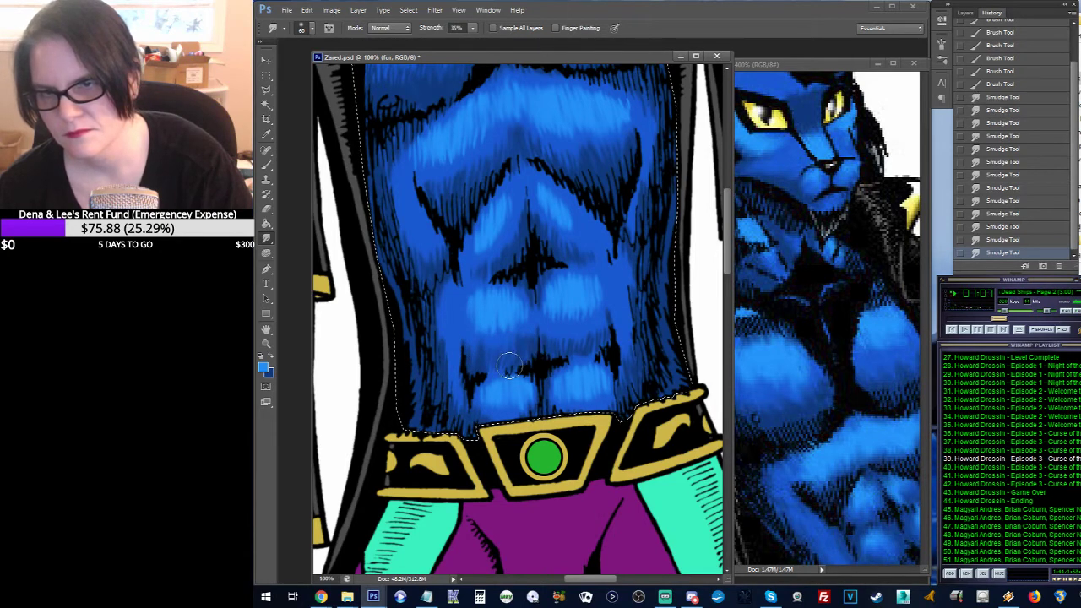
{"action": "left_click_drag", "start_coordinate": [601, 334], "coordinate": [546, 353]}
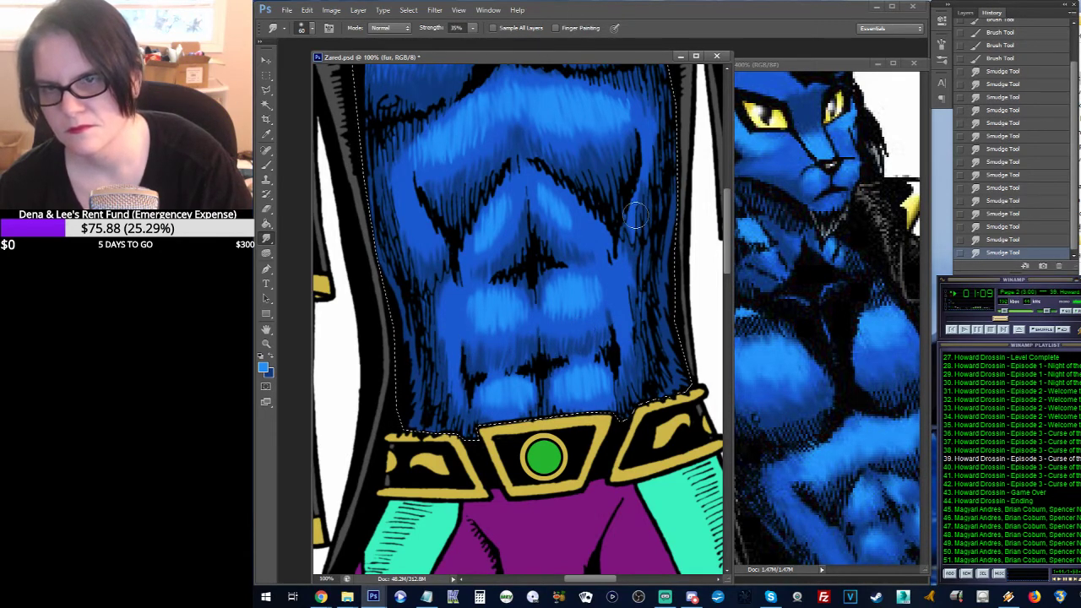
Step: Paint dark-blue shading at the peak of the arch below the rib cage with a soft round 48 px brush
{"action": "left_click", "coordinate": [274, 361]}
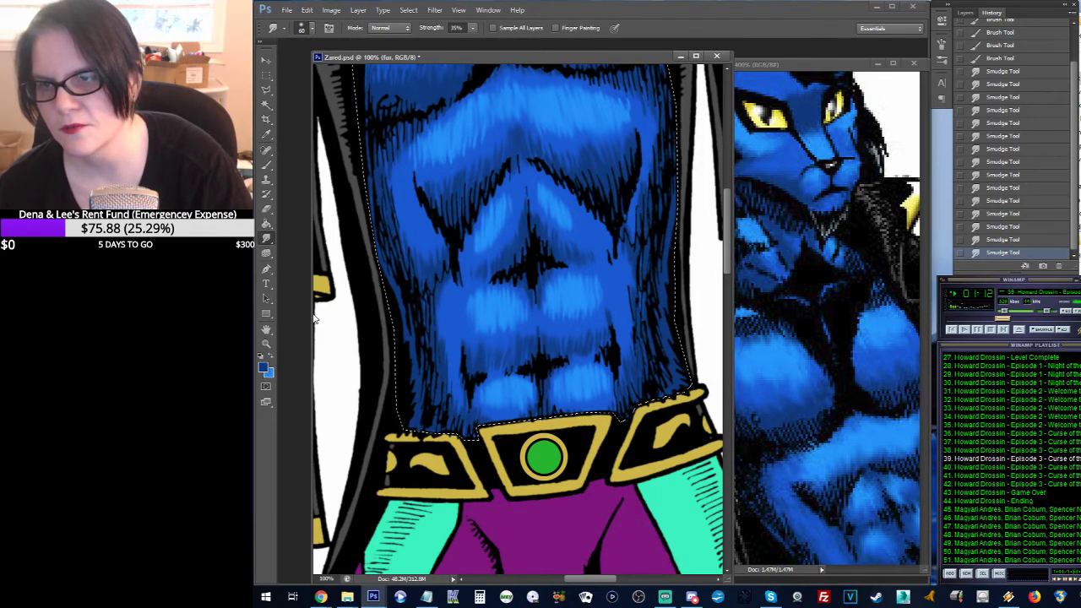
{"action": "left_click", "coordinate": [266, 165]}
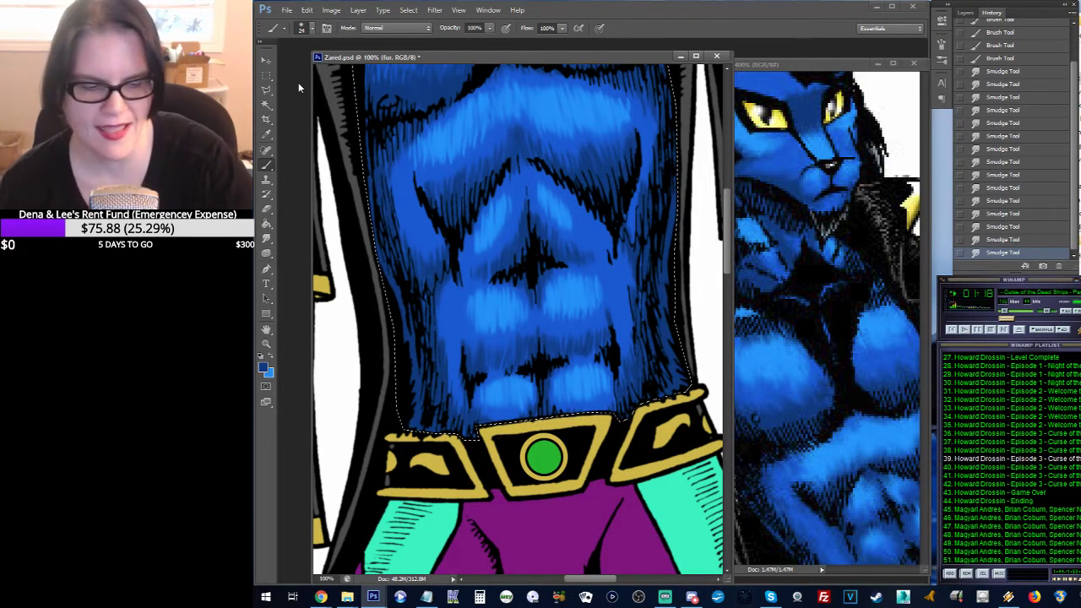
{"action": "left_click", "coordinate": [310, 30]}
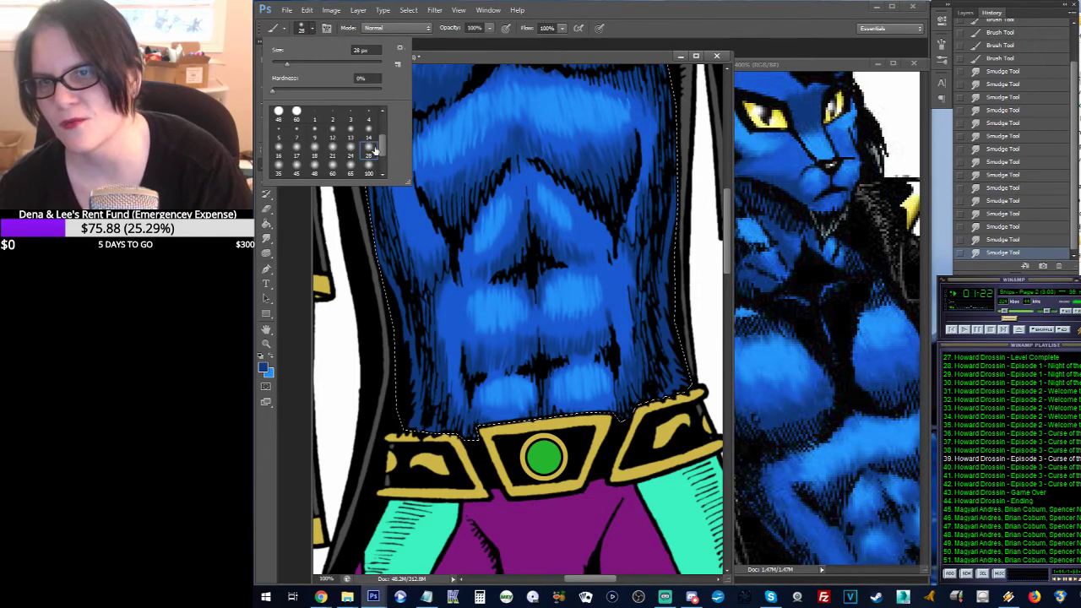
{"action": "scroll", "coordinate": [382, 150], "scroll_direction": "down", "scroll_amount": 2}
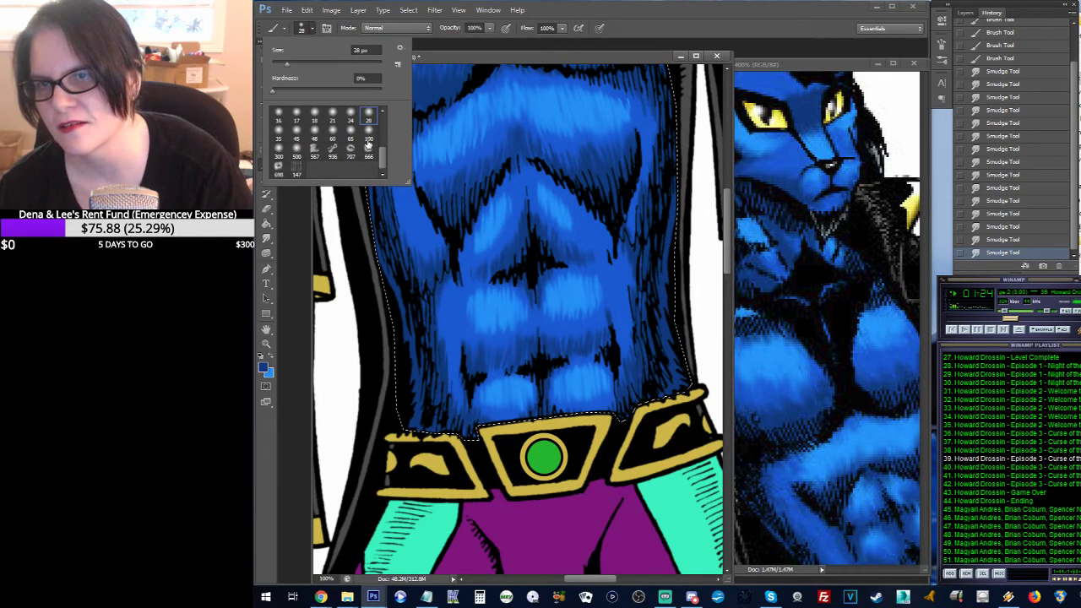
{"action": "left_click", "coordinate": [368, 137]}
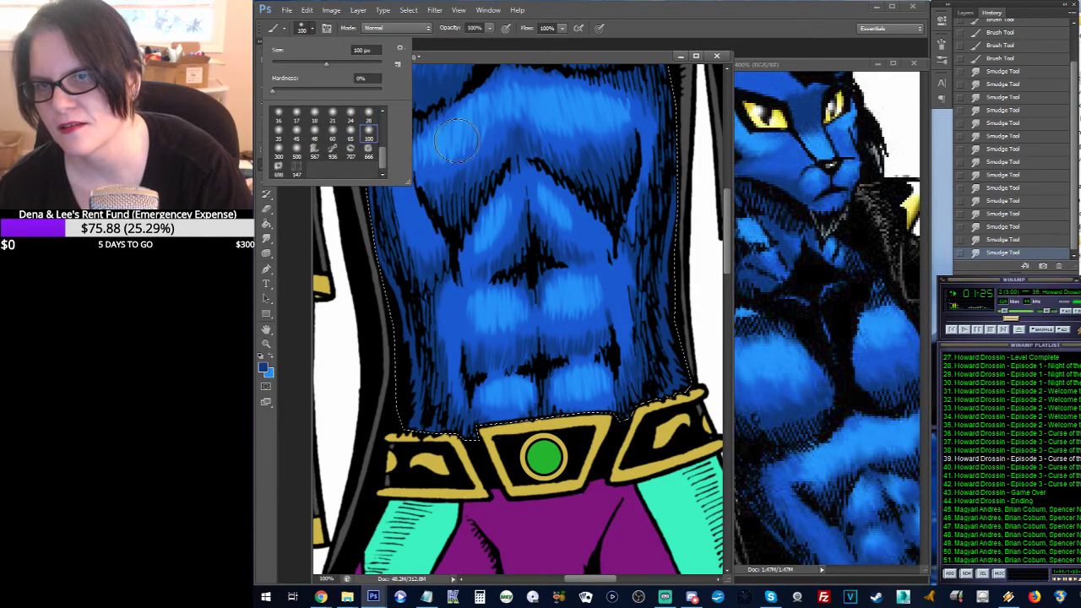
{"action": "left_click", "coordinate": [315, 136]}
{"action": "left_click", "coordinate": [481, 57]}
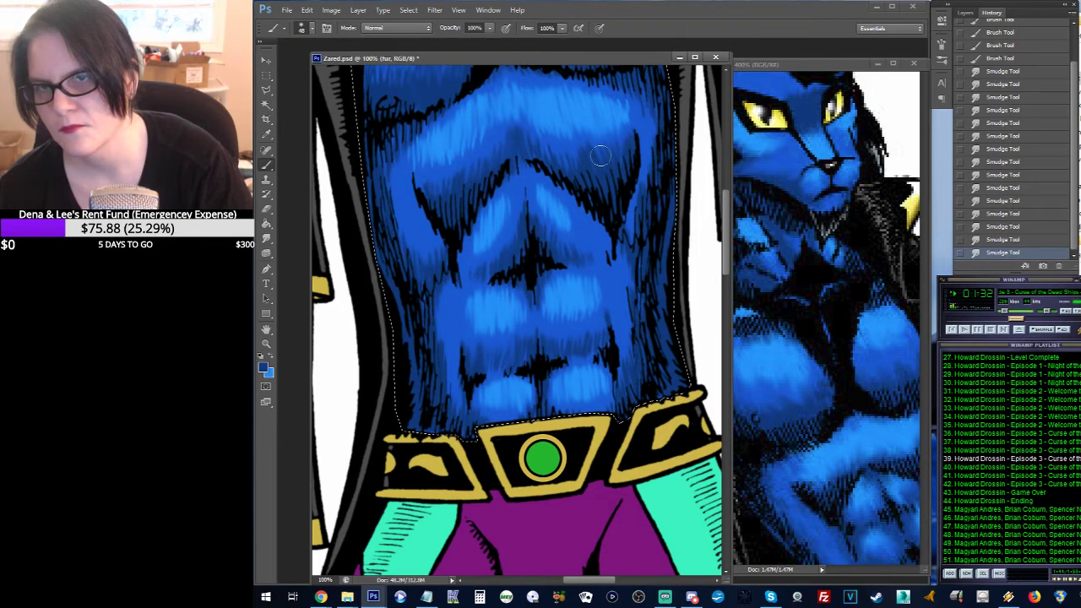
{"action": "mouse_move", "coordinate": [516, 176]}
{"action": "left_mouse_down"}
{"action": "mouse_move", "coordinate": [540, 161]}
{"action": "mouse_move", "coordinate": [529, 150]}
{"action": "left_mouse_up"}
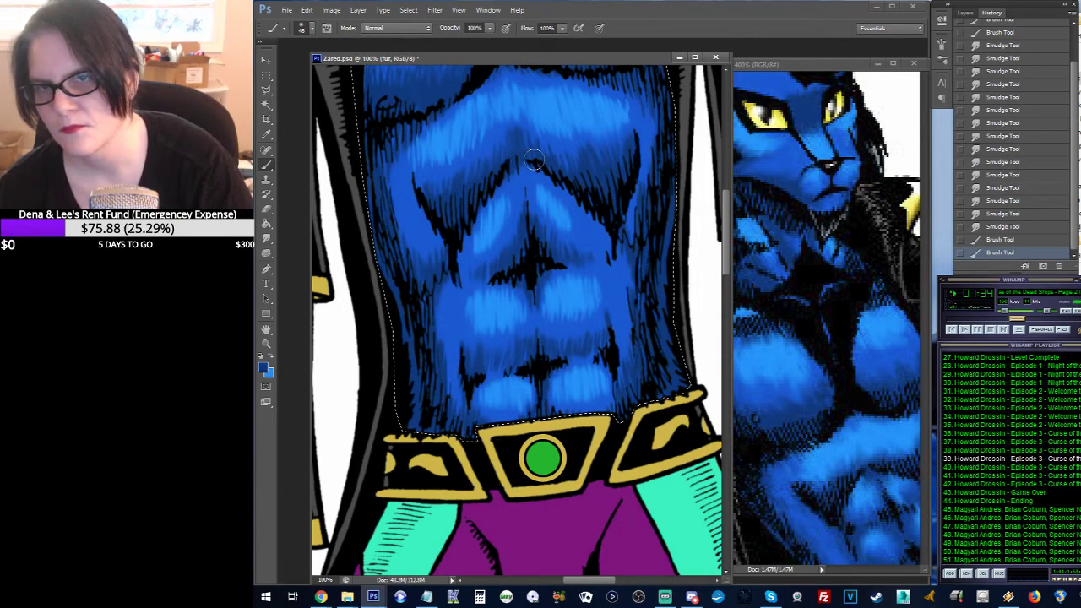
Step: Paint dark-blue shading around the lower outer edge of the right-hand pectoral and down the right-hand flank
{"action": "mouse_move", "coordinate": [591, 197]}
{"action": "left_mouse_down"}
{"action": "mouse_move", "coordinate": [609, 201]}
{"action": "mouse_move", "coordinate": [637, 168]}
{"action": "mouse_move", "coordinate": [647, 314]}
{"action": "left_mouse_up"}
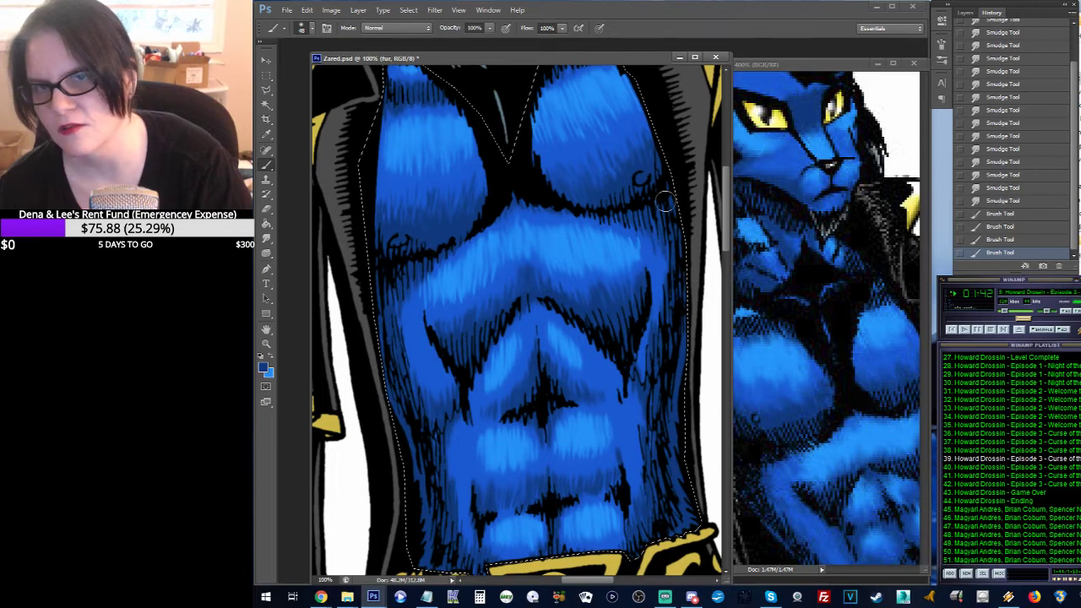
{"action": "left_click_drag", "start_coordinate": [639, 174], "coordinate": [656, 212]}
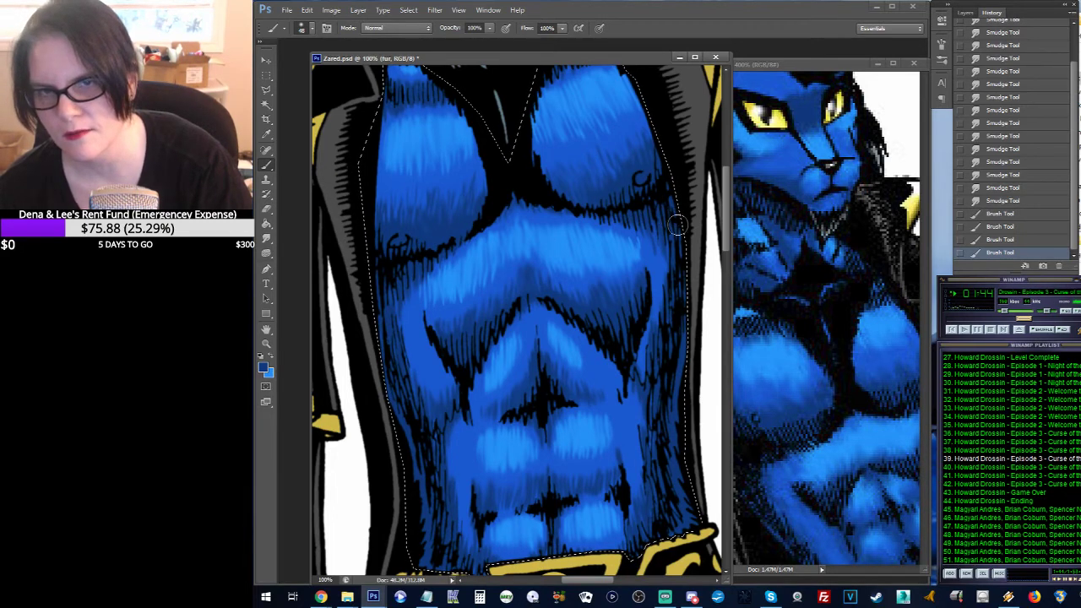
{"action": "mouse_move", "coordinate": [682, 260]}
{"action": "left_mouse_down"}
{"action": "mouse_move", "coordinate": [656, 268]}
{"action": "mouse_move", "coordinate": [685, 363]}
{"action": "left_mouse_up"}
Step: Paint dark-blue shading across the shadow above the bottom pair of abdominal highlights and along the midline between the middle pair
{"action": "scroll", "coordinate": [675, 321], "scroll_direction": "down", "scroll_amount": 5}
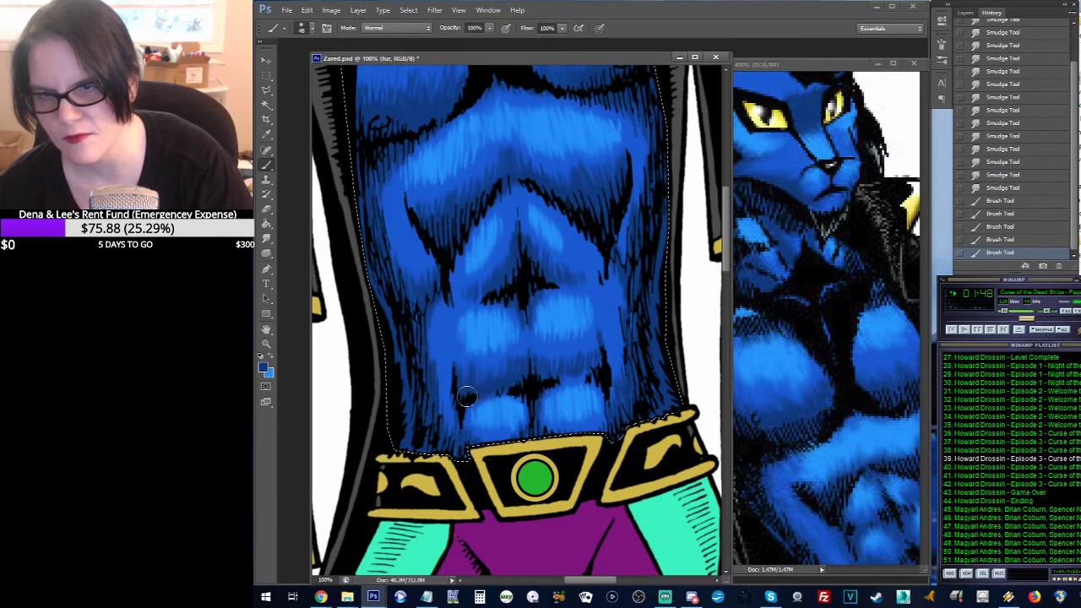
{"action": "left_click_drag", "start_coordinate": [530, 386], "coordinate": [605, 369]}
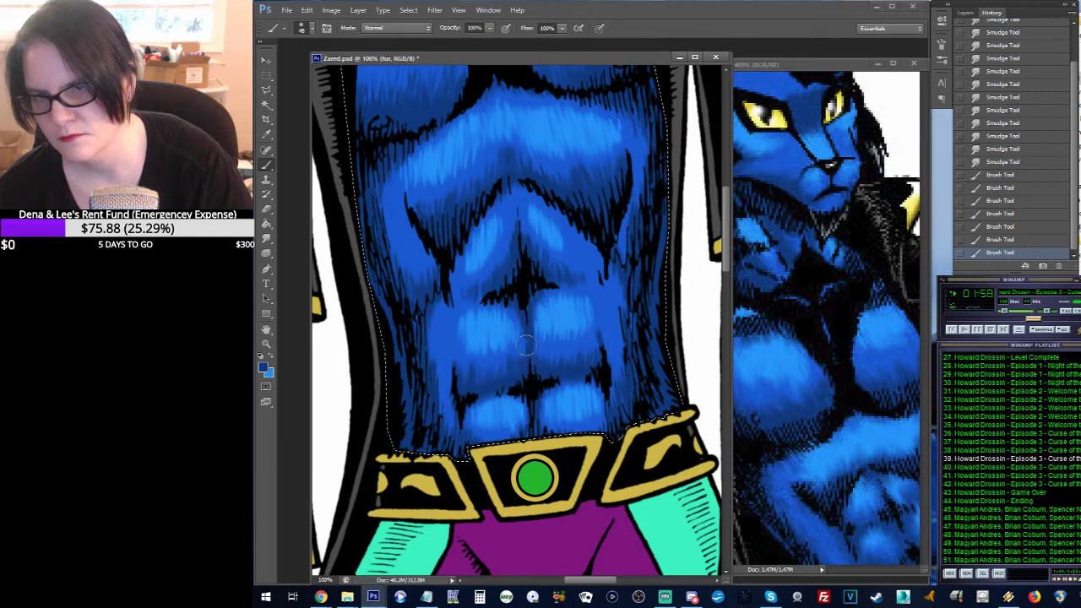
{"action": "left_click_drag", "start_coordinate": [531, 365], "coordinate": [540, 377]}
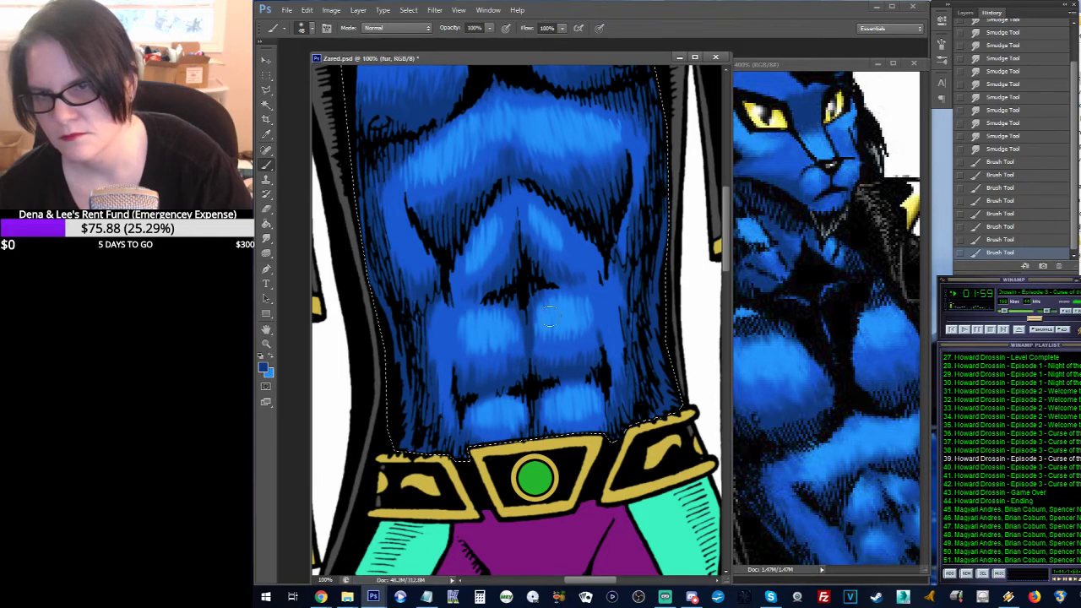
{"action": "left_click", "coordinate": [528, 363]}
{"action": "left_click", "coordinate": [530, 363]}
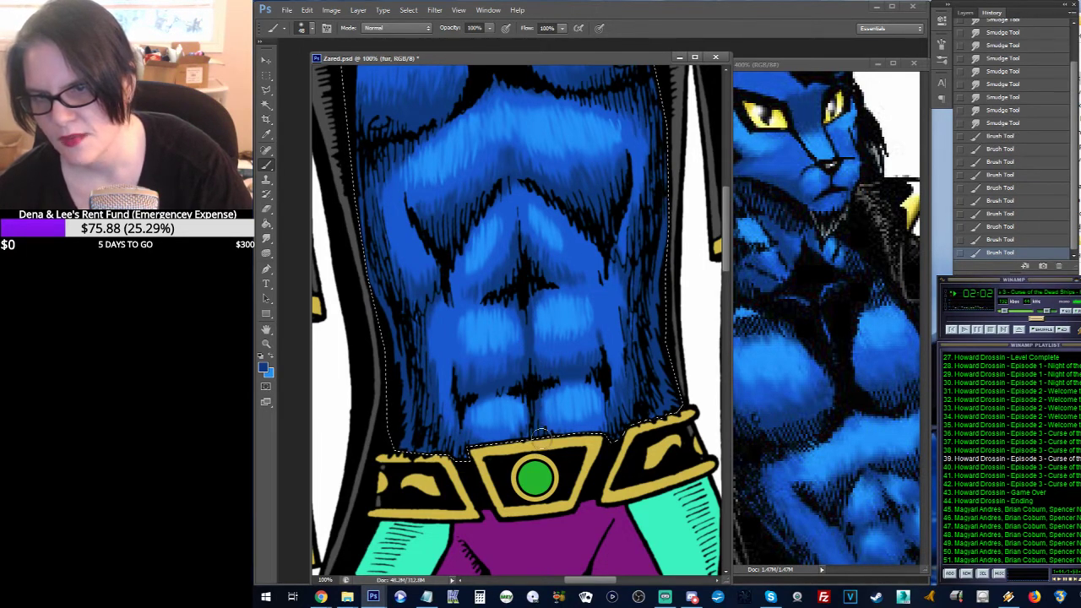
Step: Add dark-blue shading between and around the bottom abdominal highlights near the belt and at the torso's outer edge below the right-hand pectoral
{"action": "left_click", "coordinate": [536, 427]}
{"action": "left_click", "coordinate": [541, 435]}
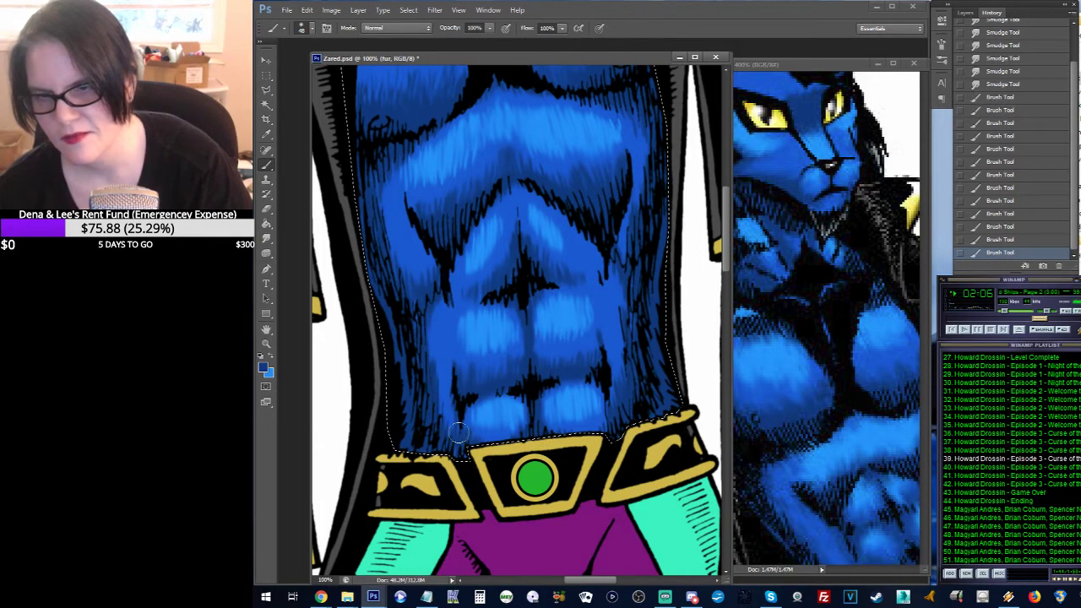
{"action": "left_click", "coordinate": [506, 390]}
{"action": "mouse_move", "coordinate": [569, 269]}
{"action": "left_mouse_down"}
{"action": "mouse_move", "coordinate": [569, 427]}
{"action": "mouse_move", "coordinate": [613, 380]}
{"action": "left_mouse_up"}
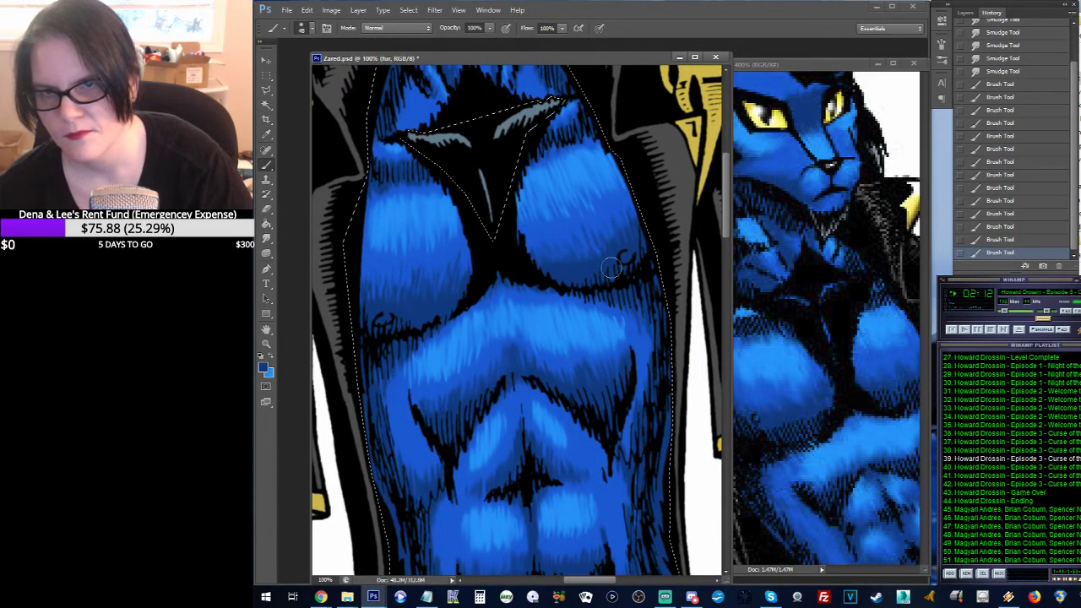
{"action": "left_click", "coordinate": [668, 287]}
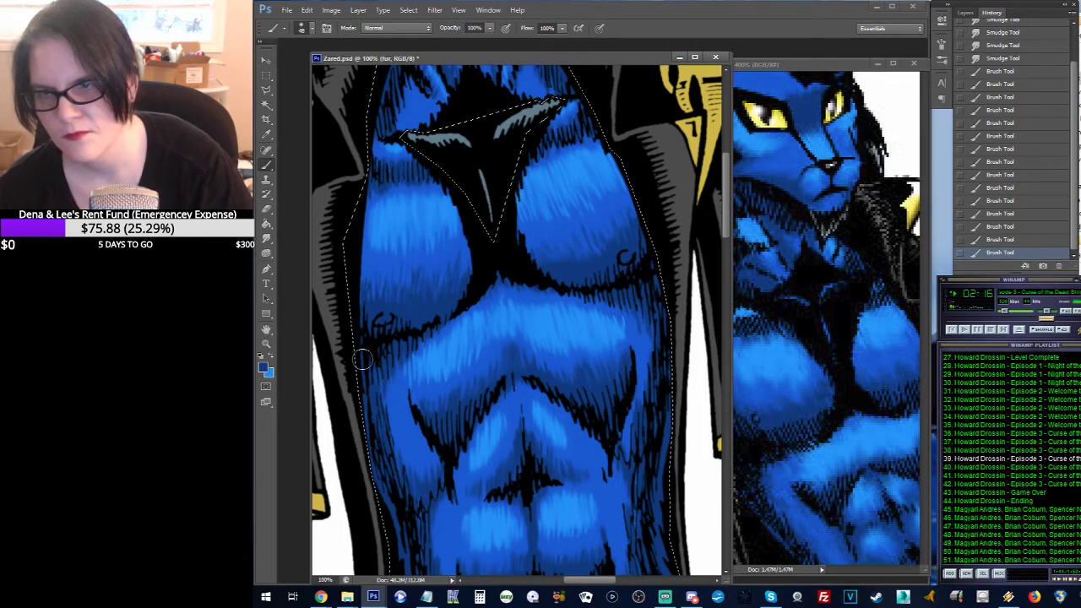
Step: Brush soft light blue over the highlights of both pectorals and the rib cage
{"action": "key", "text": "x"}
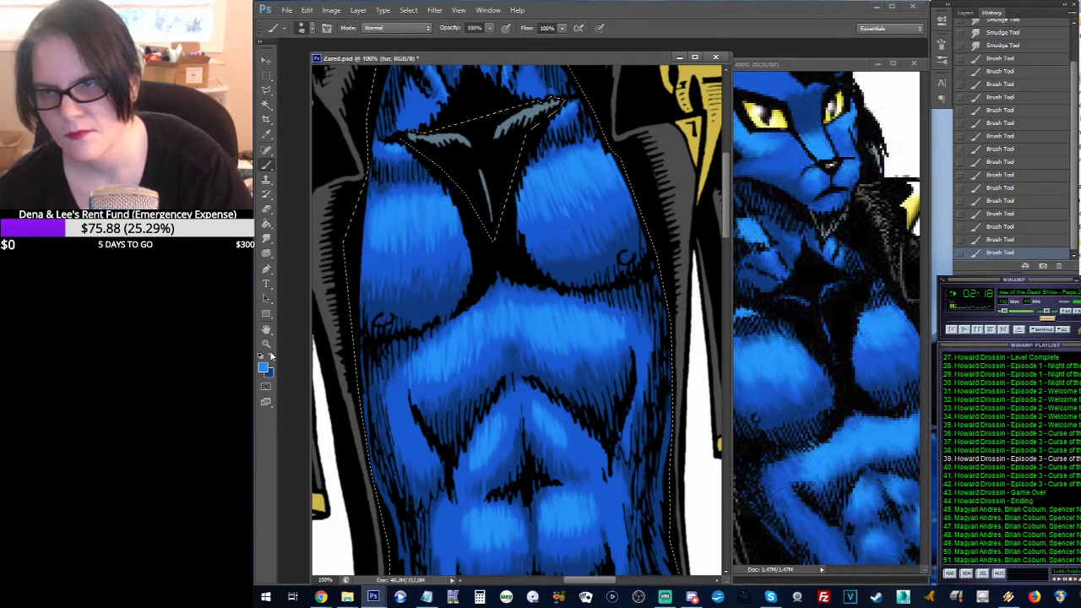
{"action": "left_click_drag", "start_coordinate": [460, 190], "coordinate": [427, 211]}
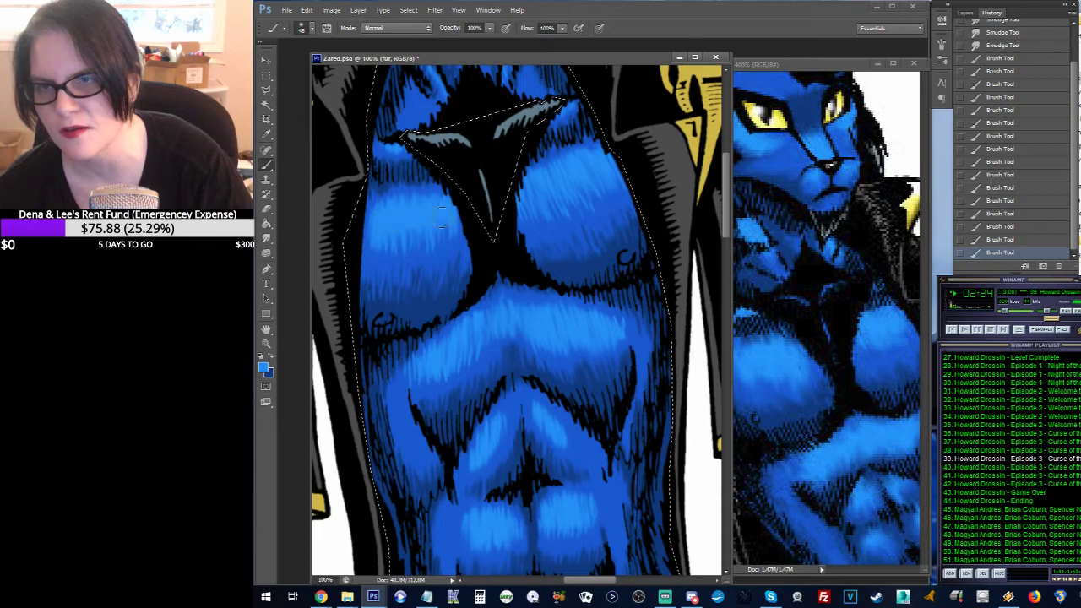
{"action": "left_click_drag", "start_coordinate": [439, 213], "coordinate": [506, 190]}
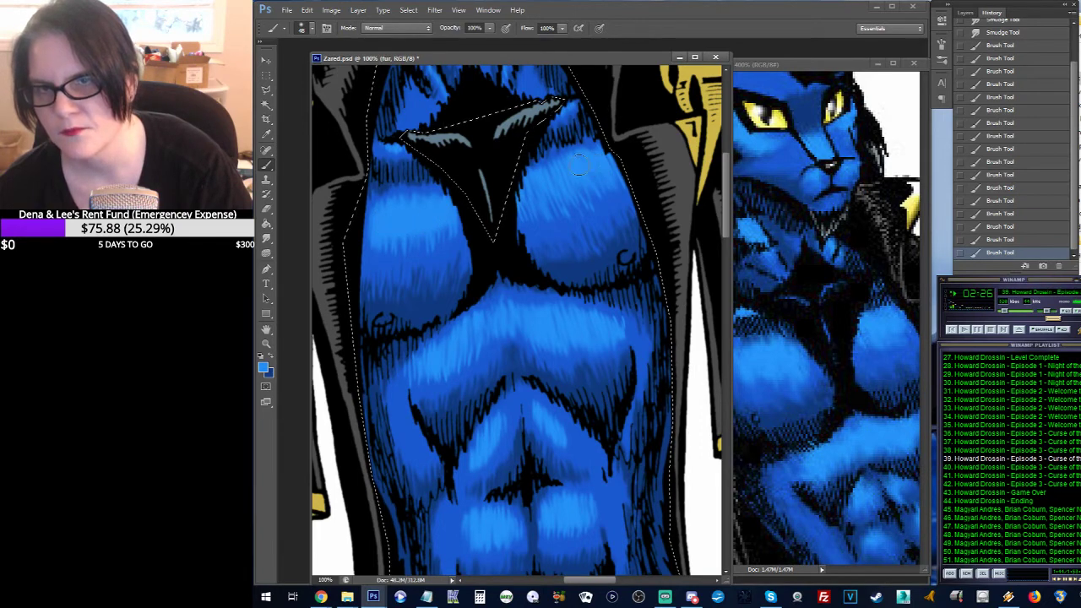
{"action": "mouse_move", "coordinate": [585, 176]}
{"action": "left_mouse_down"}
{"action": "mouse_move", "coordinate": [556, 189]}
{"action": "mouse_move", "coordinate": [591, 203]}
{"action": "left_mouse_up"}
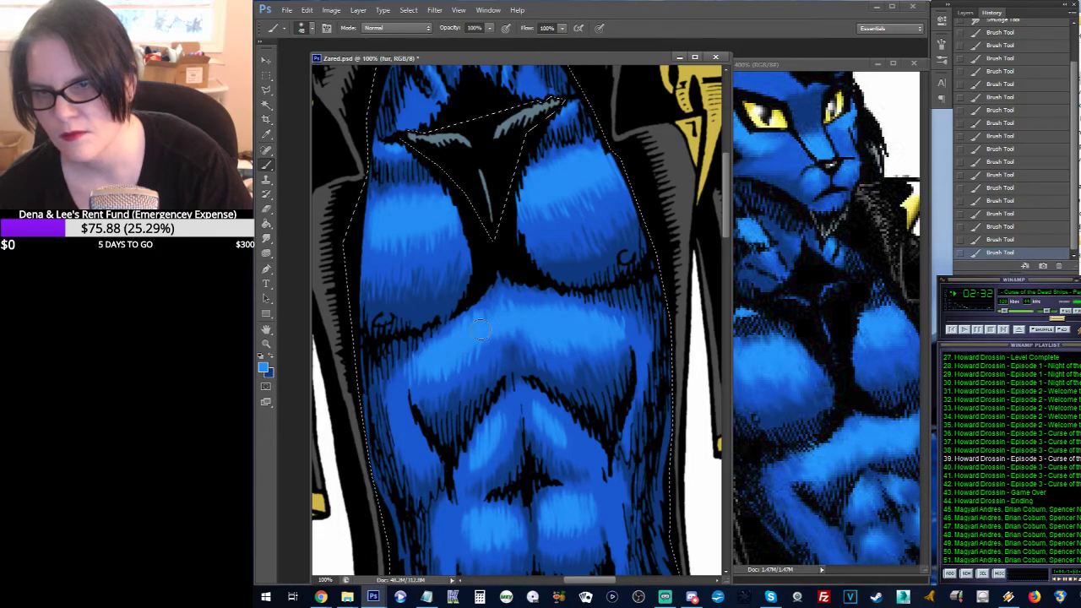
Step: Brush light blue over the right-hand part of the rib-cage highlight and check the whole figure
{"action": "left_click_drag", "start_coordinate": [591, 346], "coordinate": [623, 378]}
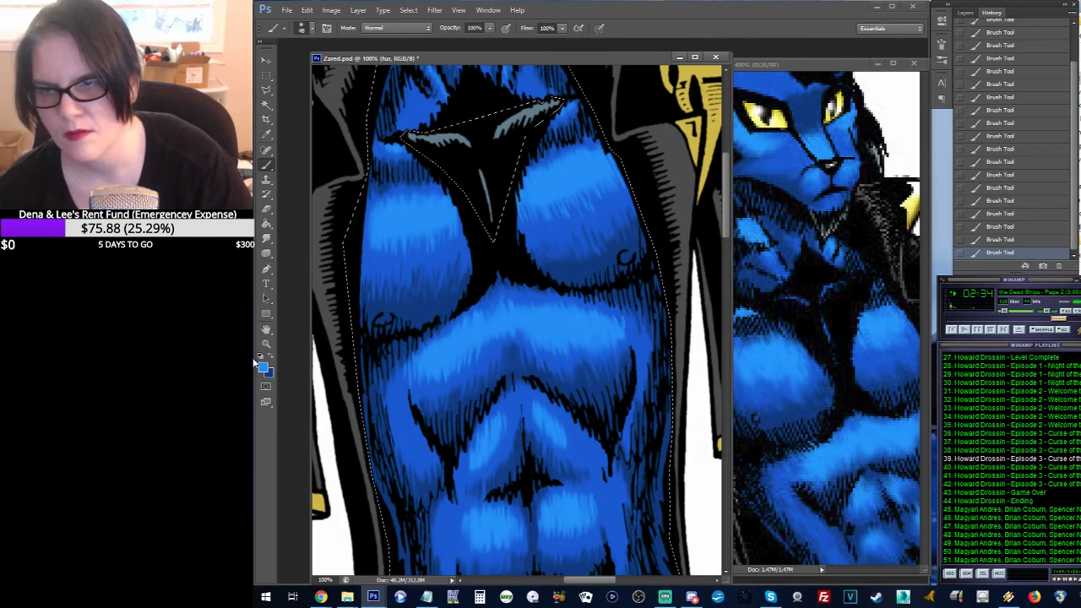
{"action": "key", "text": "z"}
{"action": "left_click", "coordinate": [519, 319], "text": "alt"}
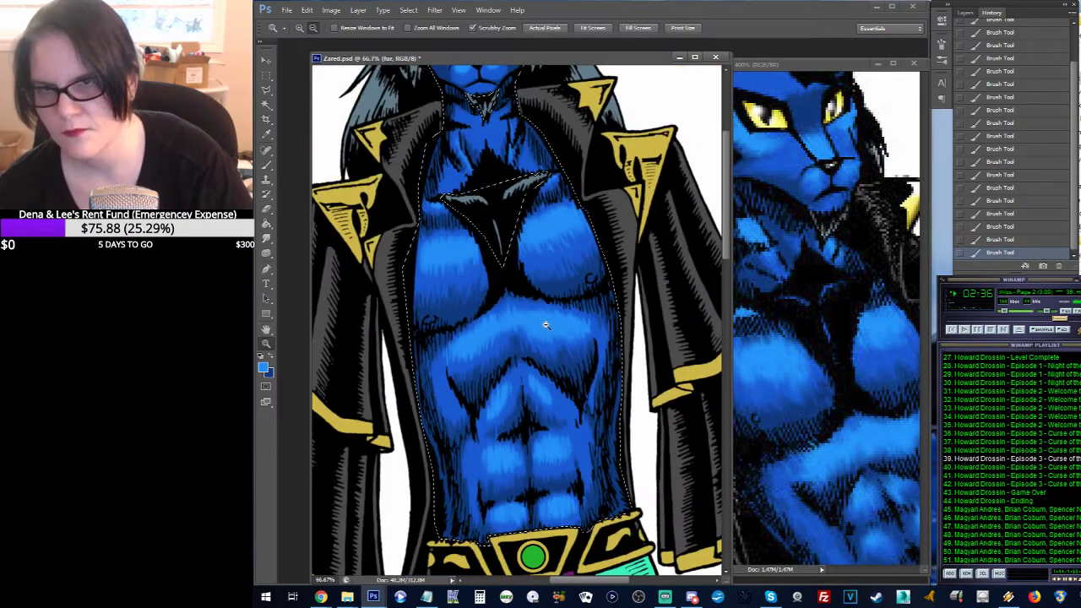
{"action": "left_click", "coordinate": [532, 321], "text": "alt"}
{"action": "left_click", "coordinate": [558, 323], "text": "alt"}
{"action": "left_click", "coordinate": [578, 324], "text": "alt"}
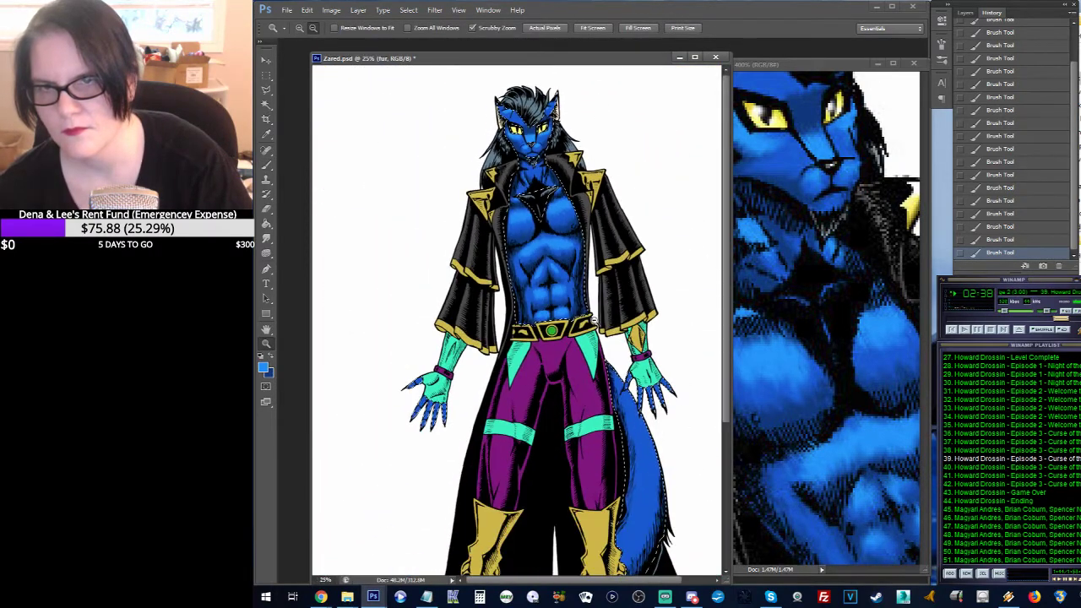
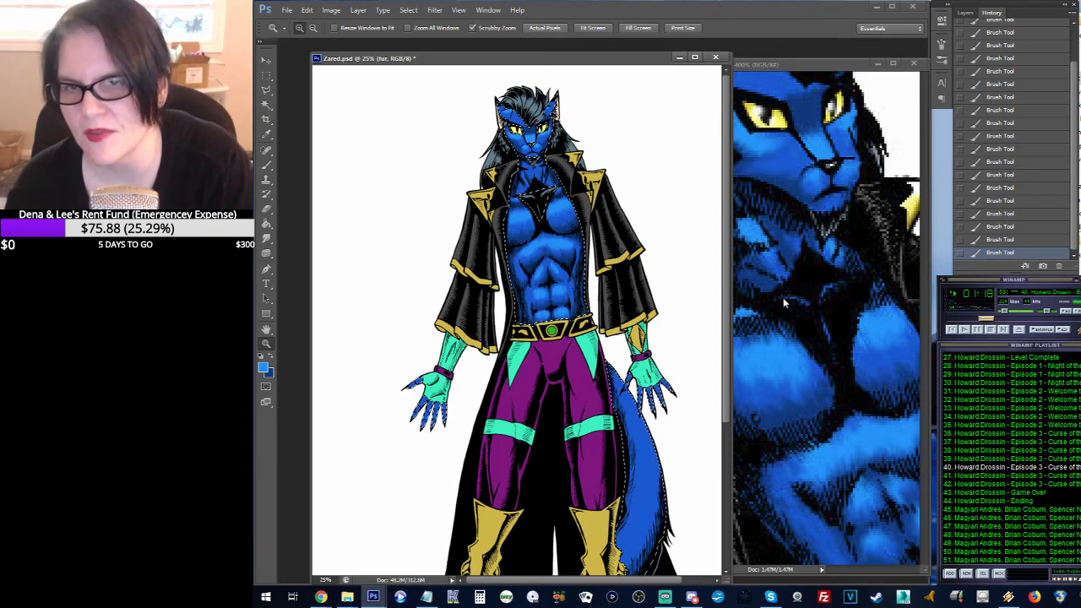
Step: Brush light blue along the pair of highlights at the top of the abdomen, just below the rib cage
{"action": "left_click", "coordinate": [551, 287]}
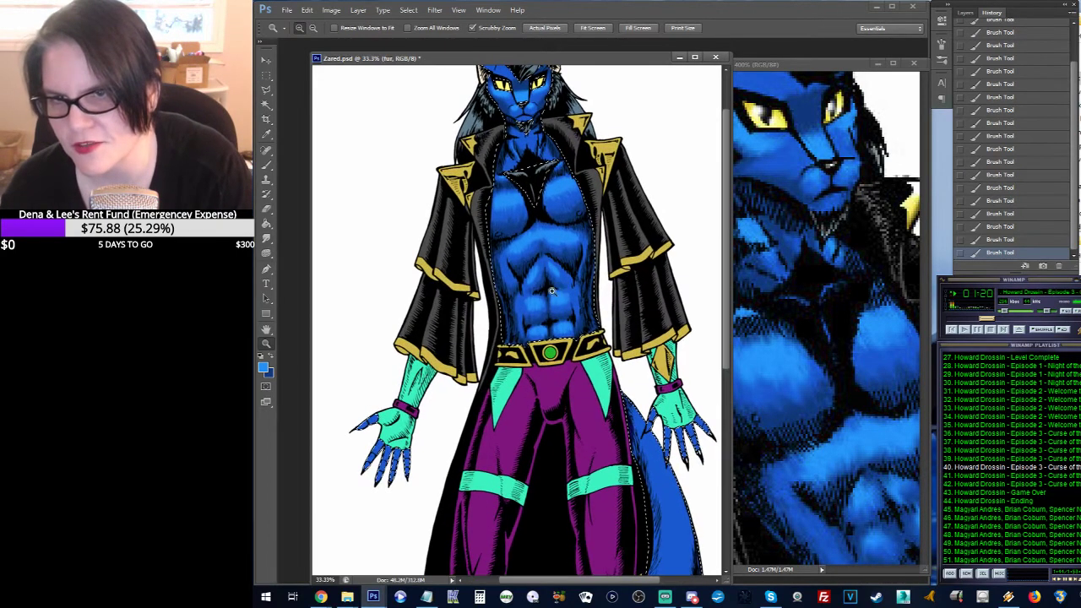
{"action": "left_click", "coordinate": [550, 290]}
{"action": "left_click", "coordinate": [569, 294]}
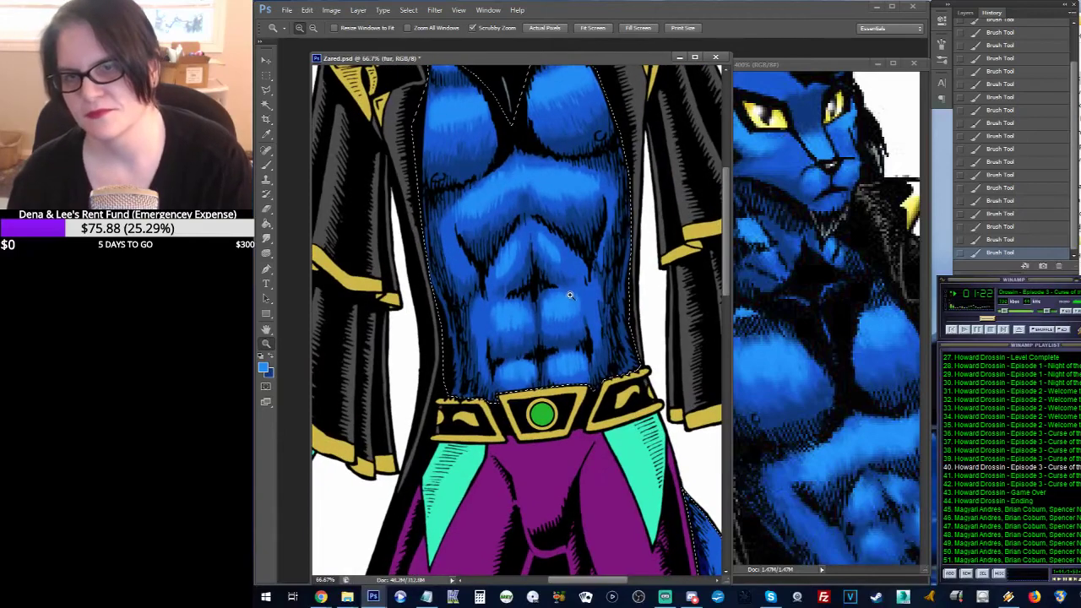
{"action": "left_click", "coordinate": [569, 294]}
{"action": "left_click_drag", "start_coordinate": [567, 270], "coordinate": [564, 344]}
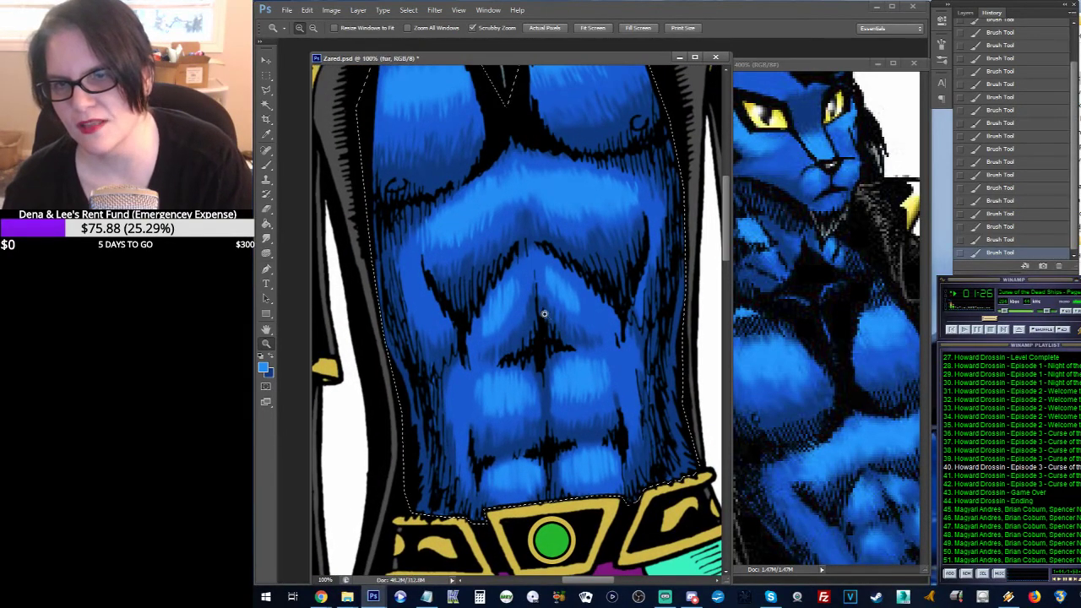
{"action": "left_click", "coordinate": [267, 167]}
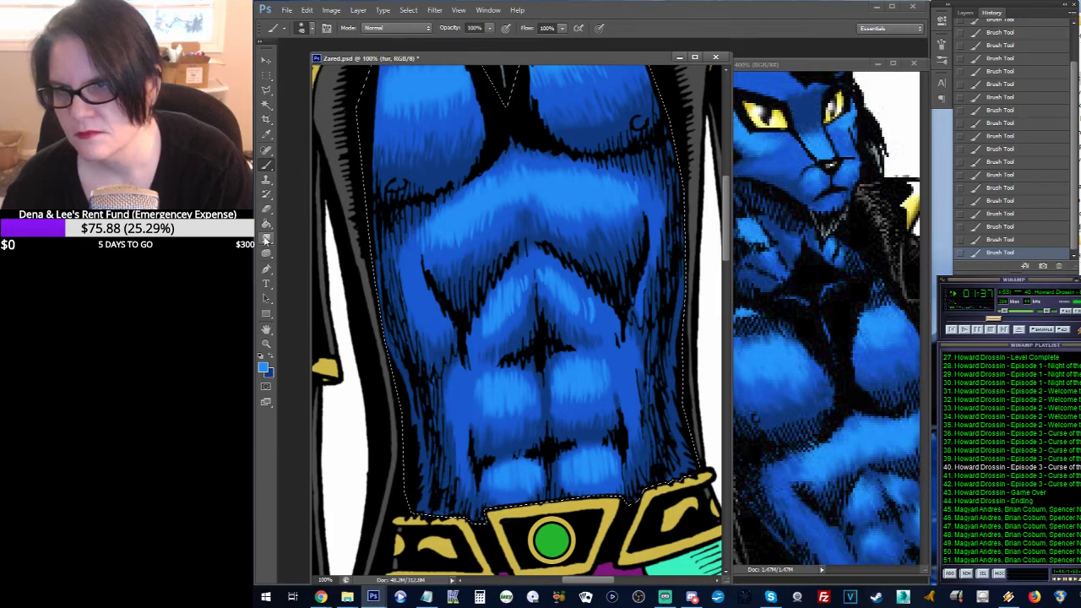
Step: Smudge the top pair of abdominal highlights into the surrounding fur, touching them up with more light-blue brush strokes
{"action": "left_click", "coordinate": [267, 241]}
{"action": "mouse_move", "coordinate": [511, 269]}
{"action": "left_mouse_down"}
{"action": "mouse_move", "coordinate": [517, 307]}
{"action": "mouse_move", "coordinate": [528, 283]}
{"action": "mouse_move", "coordinate": [524, 298]}
{"action": "mouse_move", "coordinate": [515, 266]}
{"action": "left_mouse_up"}
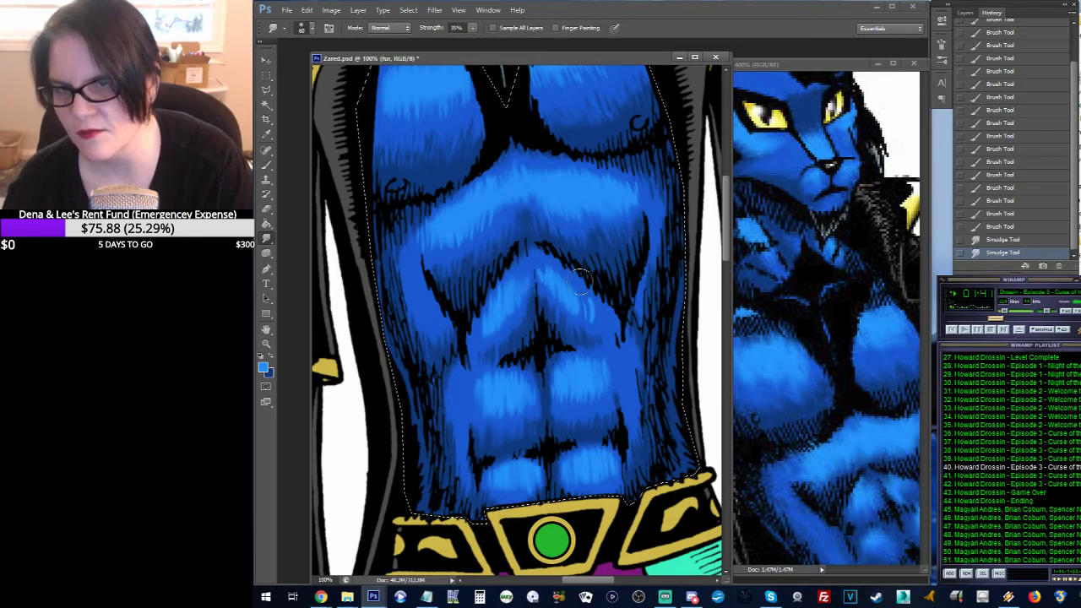
{"action": "mouse_move", "coordinate": [579, 281]}
{"action": "left_mouse_down"}
{"action": "mouse_move", "coordinate": [549, 288]}
{"action": "mouse_move", "coordinate": [544, 300]}
{"action": "mouse_move", "coordinate": [553, 279]}
{"action": "mouse_move", "coordinate": [591, 329]}
{"action": "mouse_move", "coordinate": [579, 309]}
{"action": "left_mouse_up"}
{"action": "left_click", "coordinate": [268, 167]}
{"action": "left_click", "coordinate": [266, 239]}
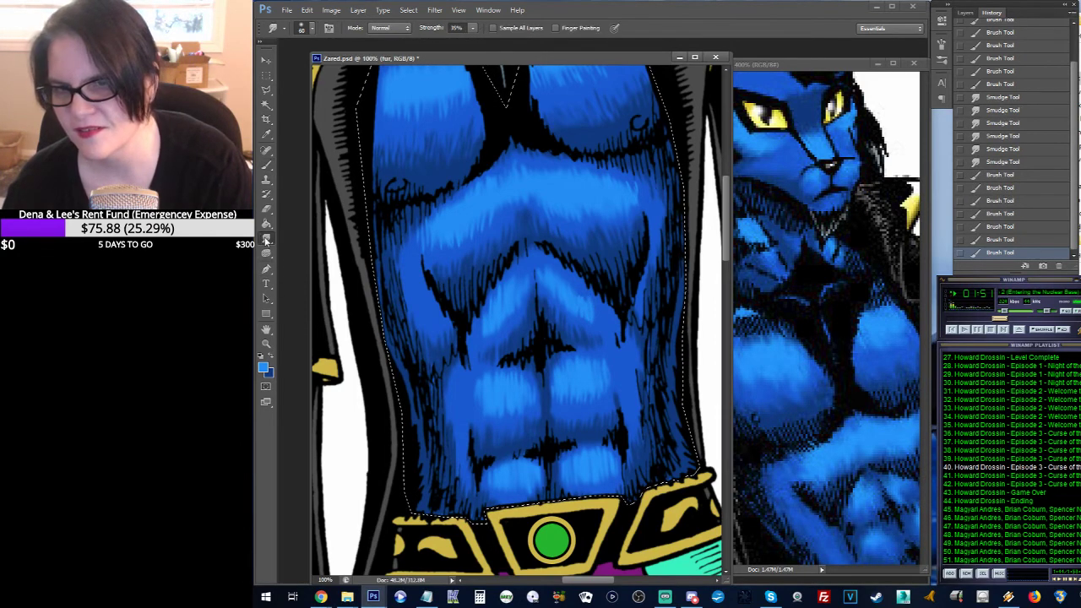
{"action": "mouse_move", "coordinate": [581, 288]}
{"action": "left_mouse_down"}
{"action": "mouse_move", "coordinate": [583, 316]}
{"action": "mouse_move", "coordinate": [623, 247]}
{"action": "left_mouse_up"}
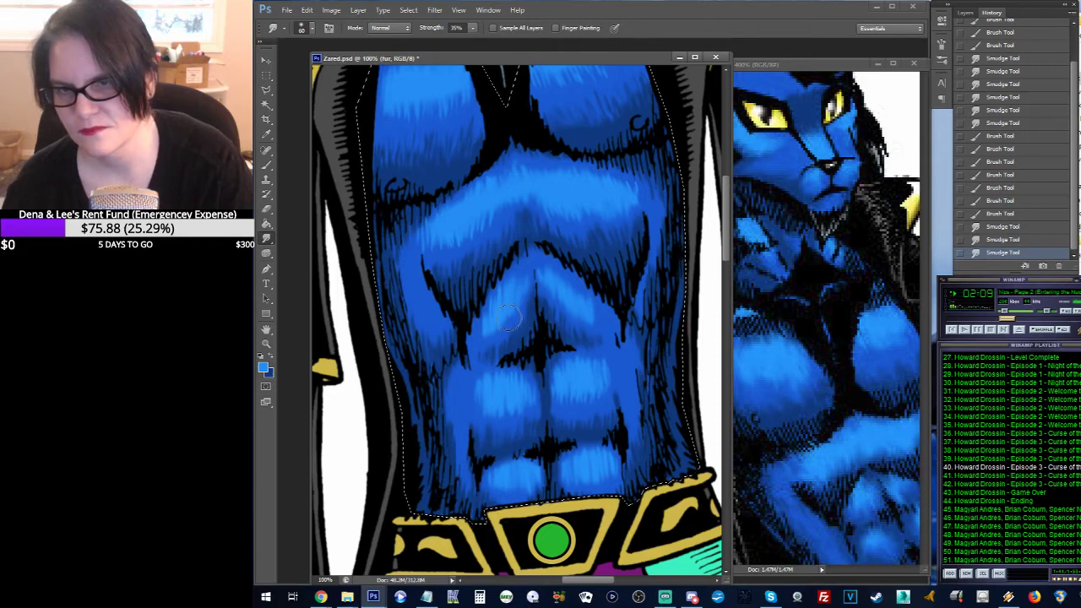
{"action": "mouse_move", "coordinate": [508, 322]}
{"action": "left_mouse_down"}
{"action": "mouse_move", "coordinate": [515, 348]}
{"action": "mouse_move", "coordinate": [504, 315]}
{"action": "mouse_move", "coordinate": [501, 353]}
{"action": "mouse_move", "coordinate": [516, 331]}
{"action": "left_mouse_up"}
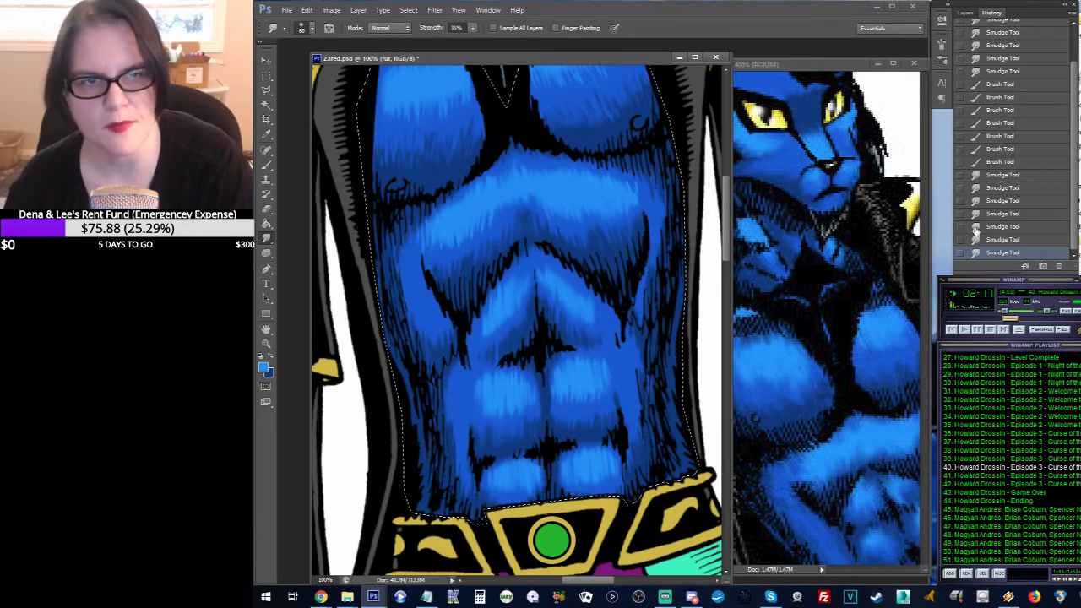
Step: Undo the last two smudge strokes on the abdomen and check the whole figure
{"action": "left_click", "coordinate": [1018, 227]}
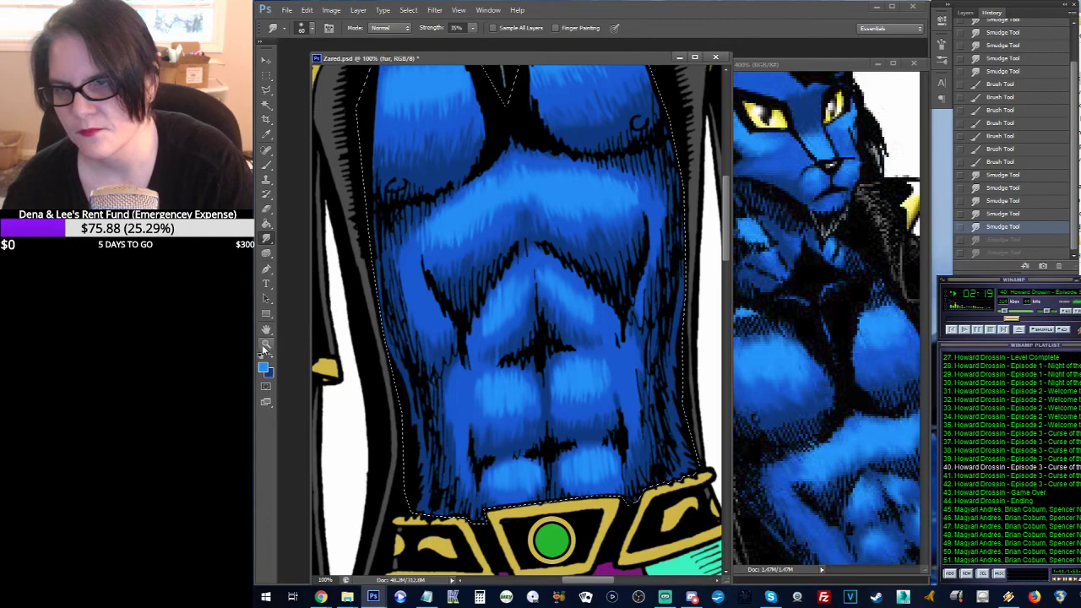
{"action": "left_click", "coordinate": [265, 344]}
{"action": "left_click", "coordinate": [522, 275], "text": "alt"}
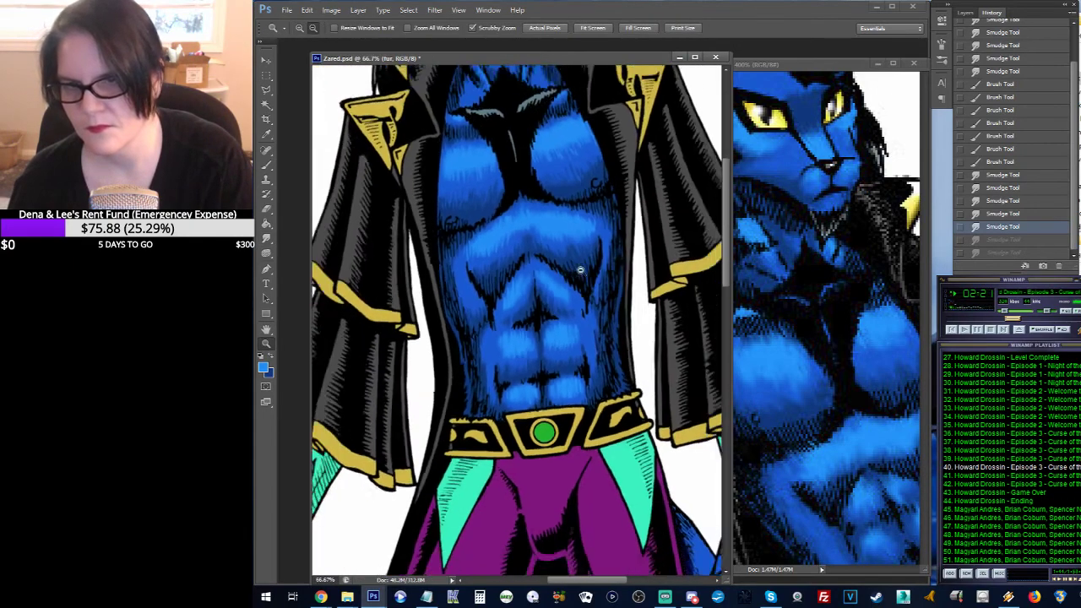
{"action": "left_click", "coordinate": [580, 269], "text": "alt"}
{"action": "left_click", "coordinate": [573, 279], "text": "alt"}
{"action": "left_click", "coordinate": [574, 278], "text": "alt"}
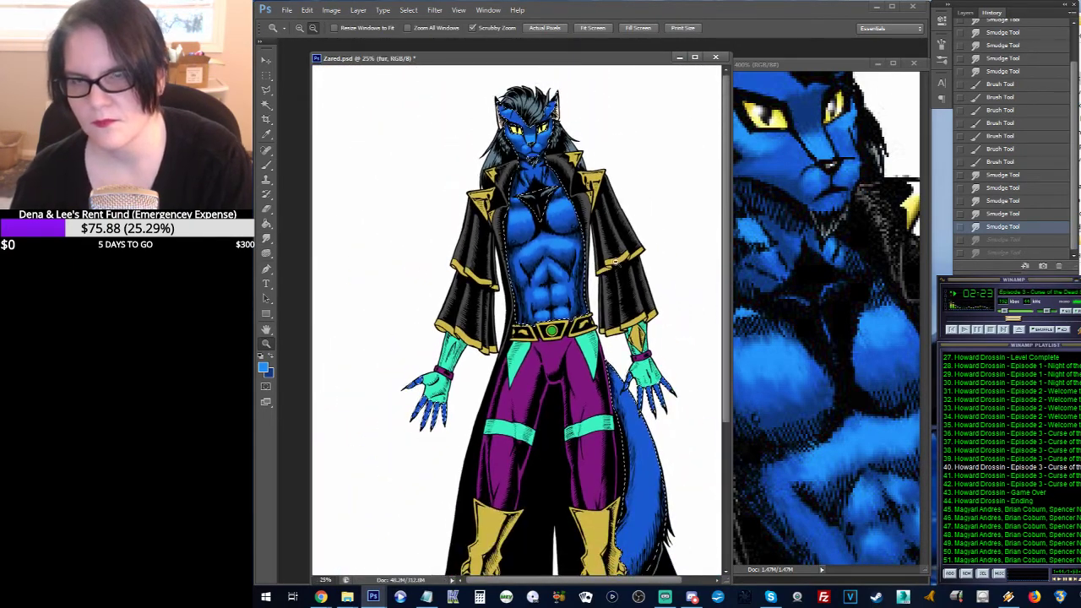
Step: Clear the fur selection to view the shaded torso without the selection outline
{"action": "left_click", "coordinate": [266, 75]}
{"action": "left_click", "coordinate": [402, 127]}
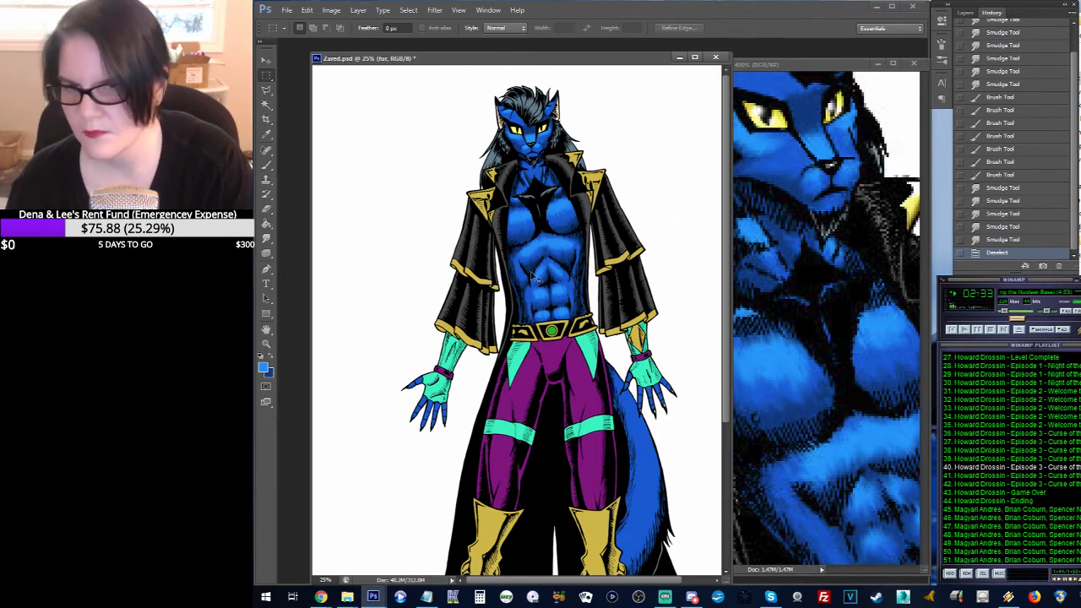
{"action": "key", "text": "ctrl+z"}
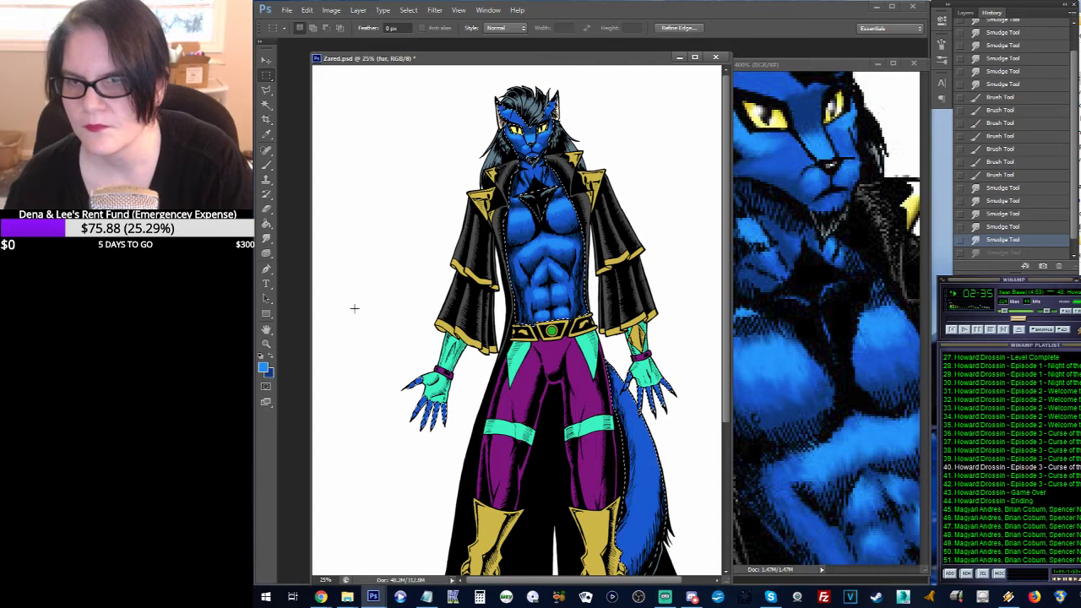
{"action": "key", "text": "z"}
{"action": "left_click", "coordinate": [549, 279]}
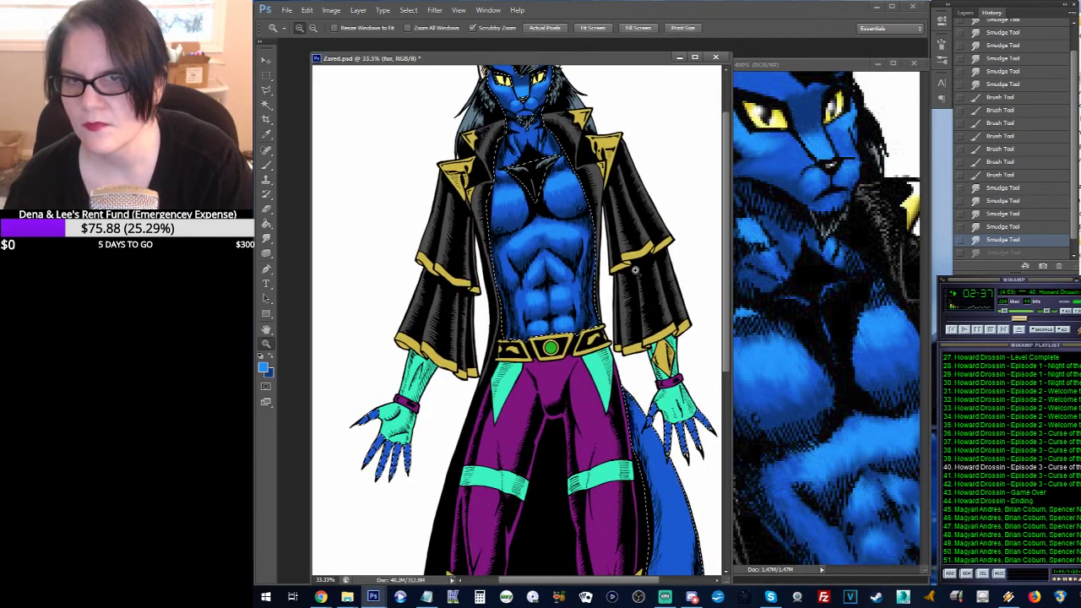
{"action": "left_click", "coordinate": [266, 76]}
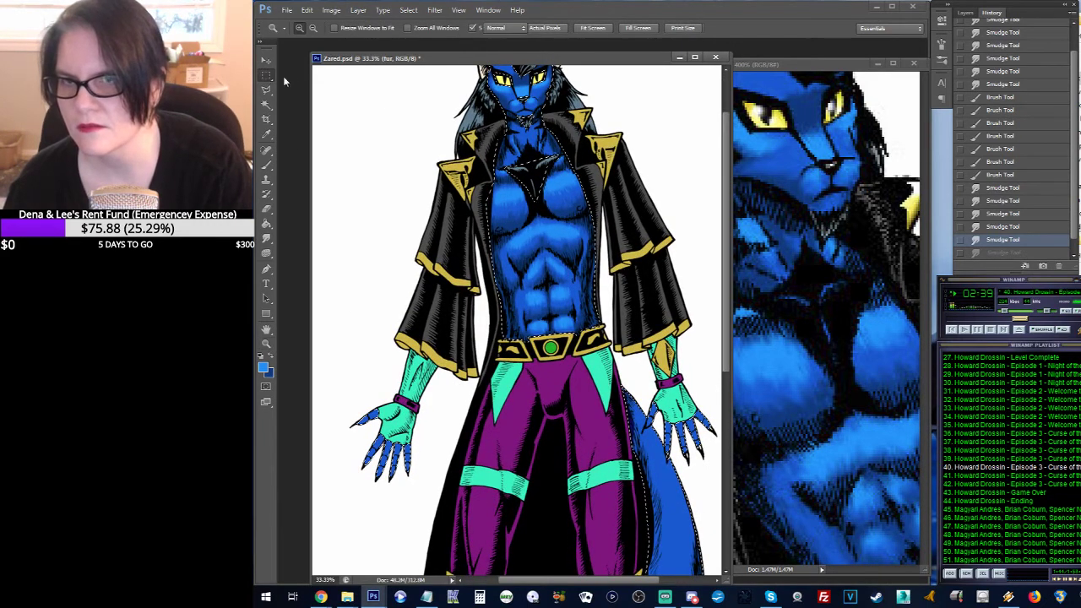
{"action": "left_click", "coordinate": [401, 118]}
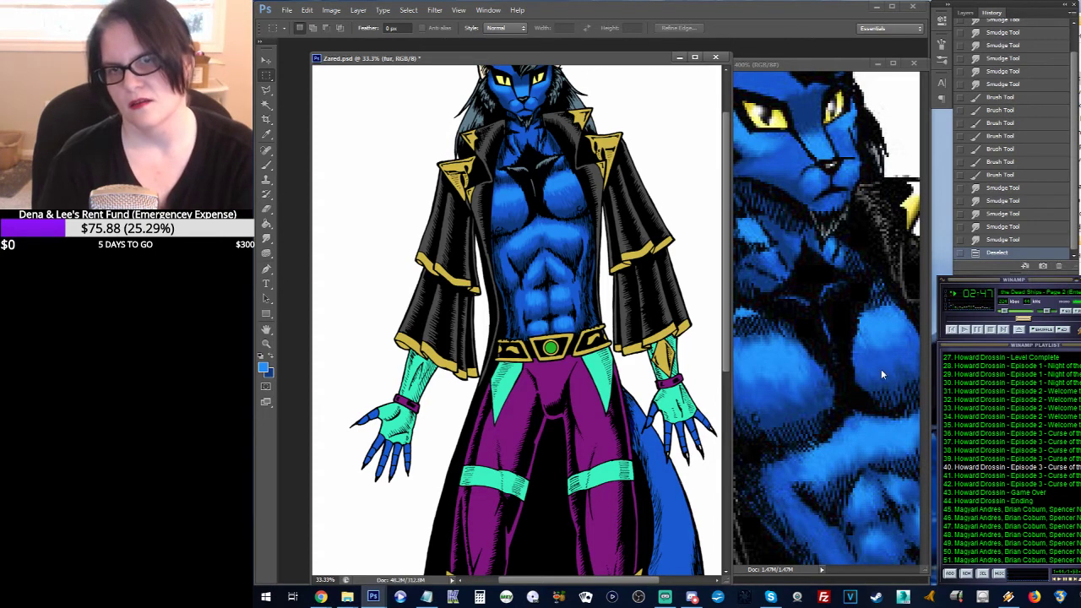
{"action": "left_click", "coordinate": [493, 279]}
{"action": "left_click_drag", "start_coordinate": [493, 279], "coordinate": [514, 319]}
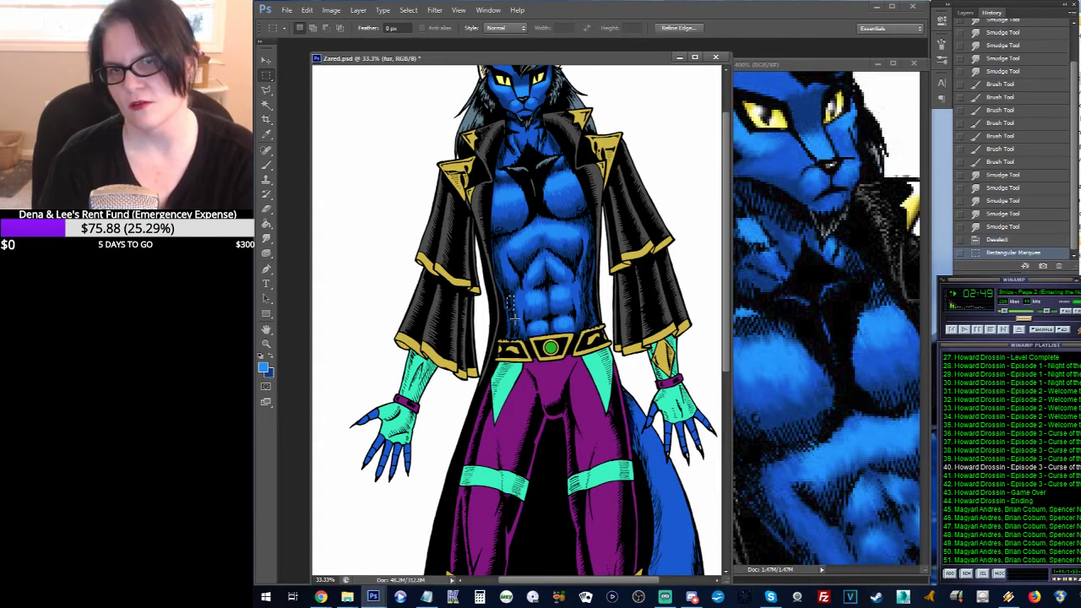
{"action": "left_click", "coordinate": [564, 283]}
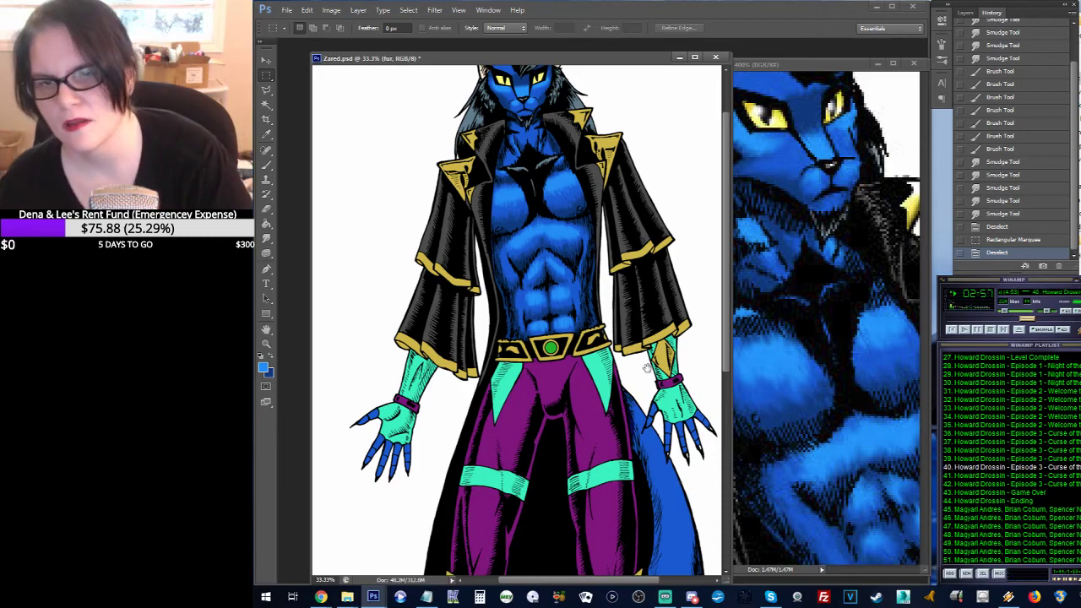
Step: Load the fur layer's painted areas as a selection
{"action": "left_click_drag", "start_coordinate": [538, 467], "coordinate": [567, 347]}
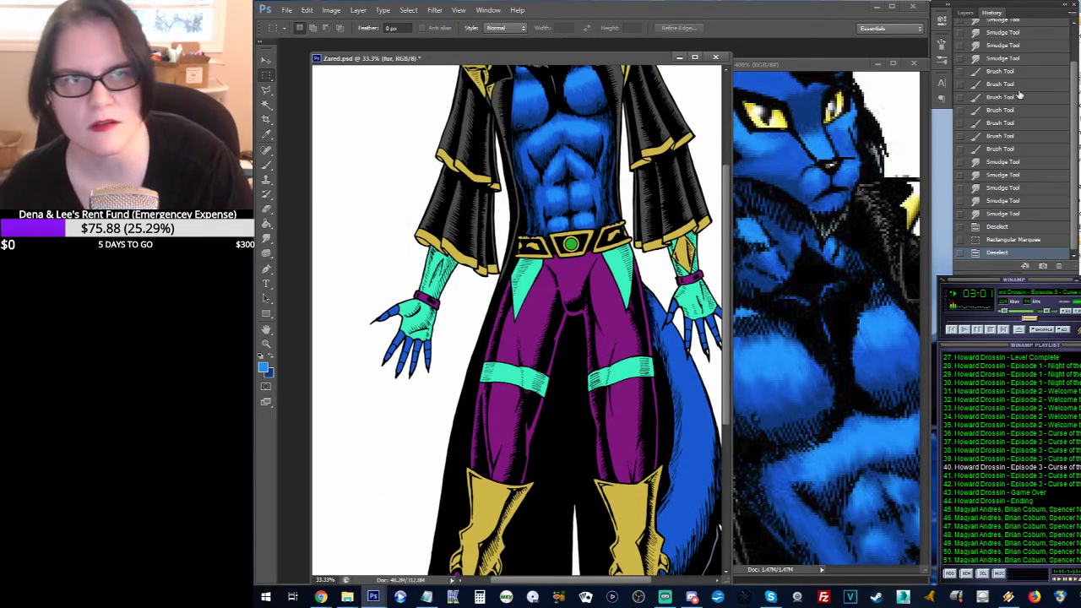
{"action": "left_click", "coordinate": [965, 13]}
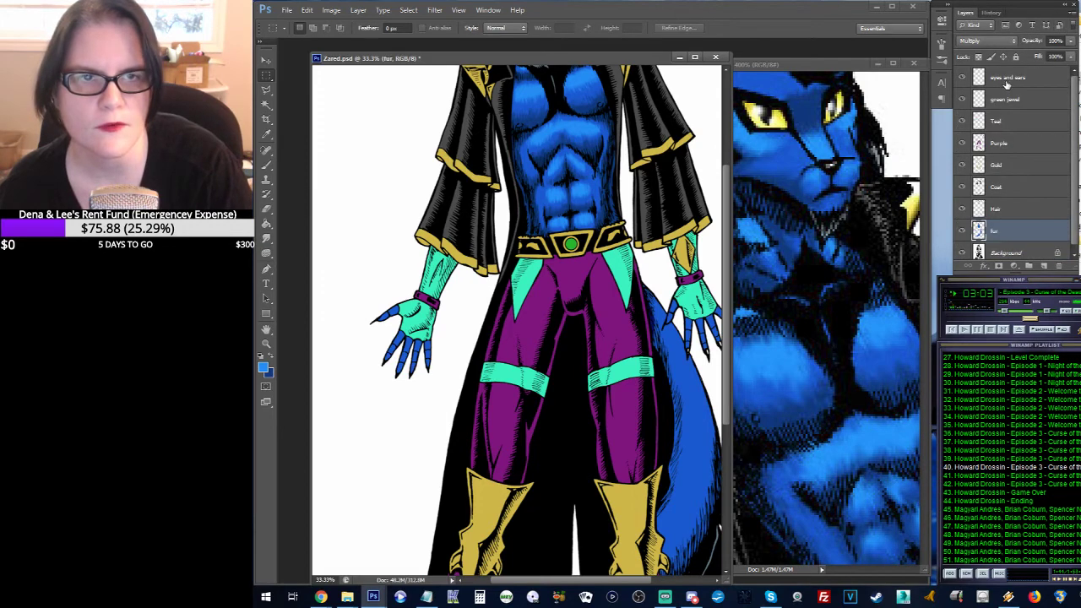
{"action": "left_click", "coordinate": [1012, 232], "text": "ctrl"}
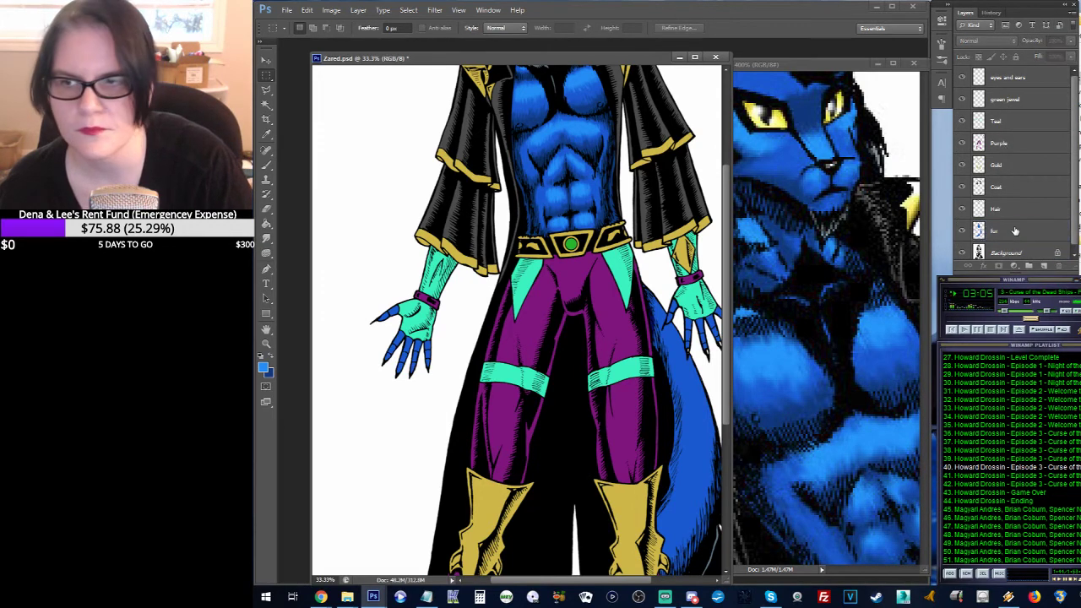
{"action": "left_click", "coordinate": [980, 234], "text": "ctrl"}
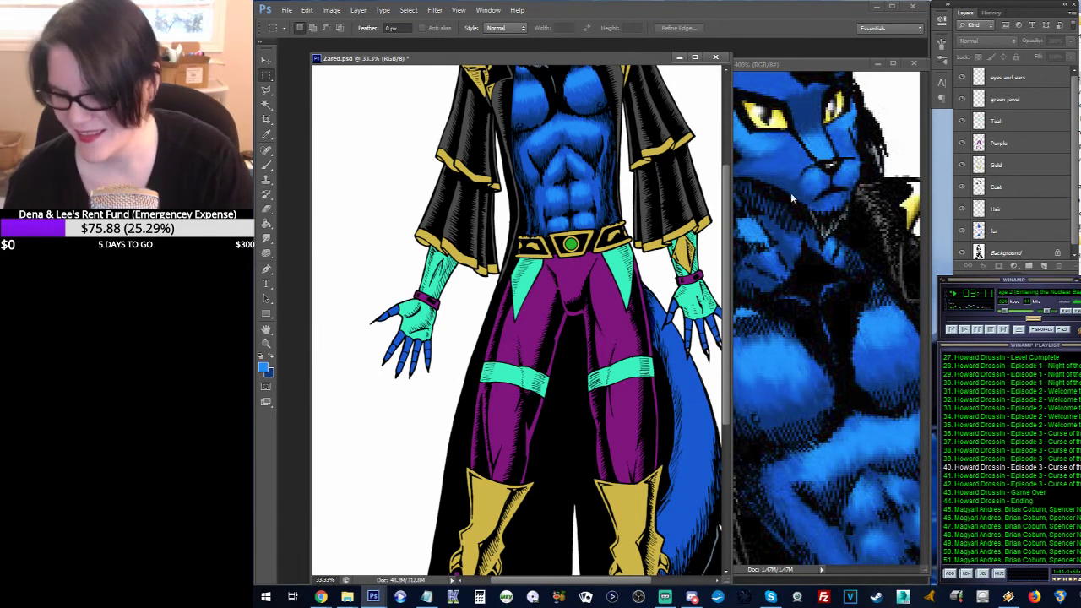
Step: Activate the fur layer and choose a soft 28 px brush with 0% hardness for the blue fingers of the left-hand hand
{"action": "left_click", "coordinate": [266, 343]}
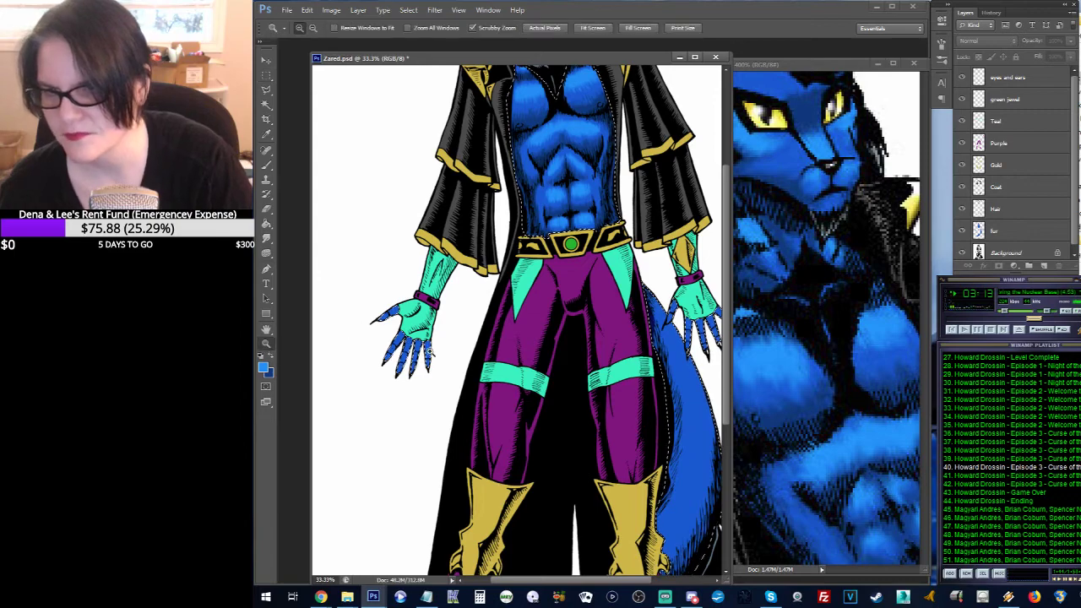
{"action": "left_click", "coordinate": [436, 349]}
{"action": "left_click", "coordinate": [436, 350]}
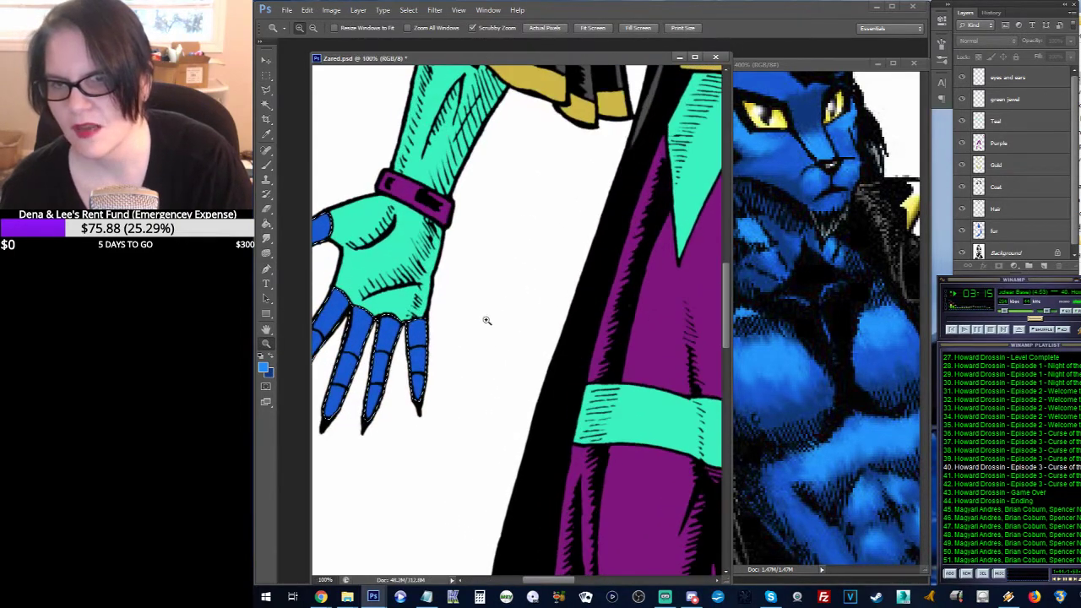
{"action": "left_click", "coordinate": [487, 315]}
{"action": "left_click_drag", "start_coordinate": [487, 316], "coordinate": [617, 222]}
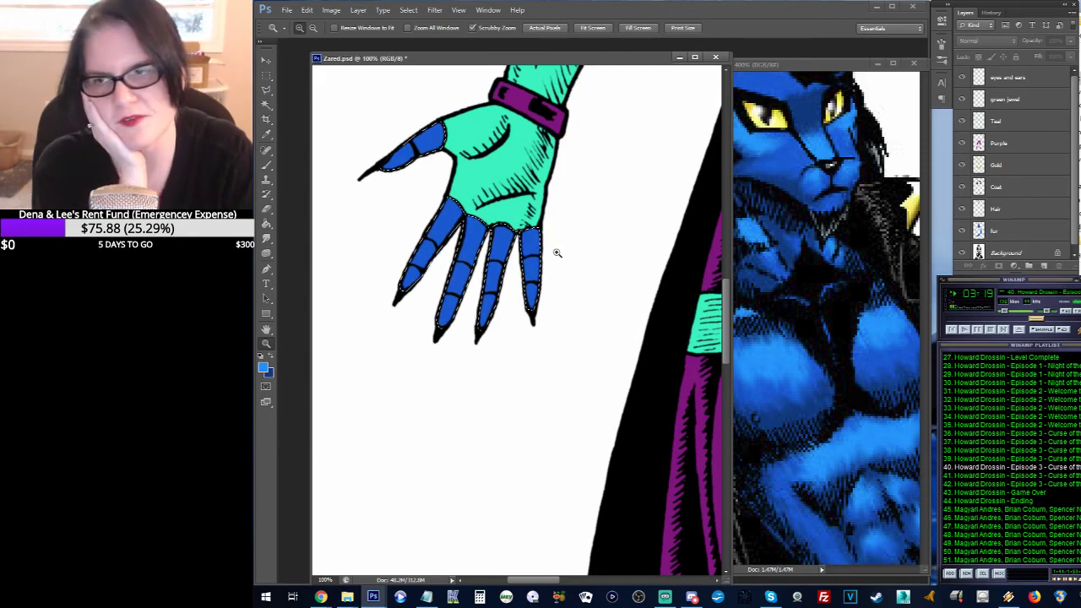
{"action": "left_click", "coordinate": [268, 166]}
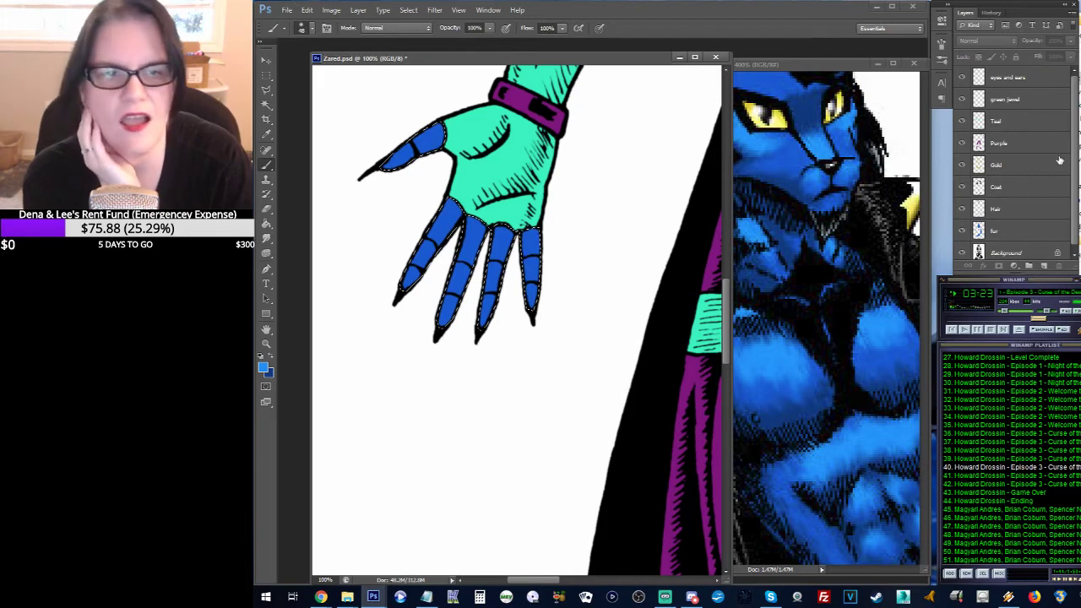
{"action": "left_click", "coordinate": [1011, 231]}
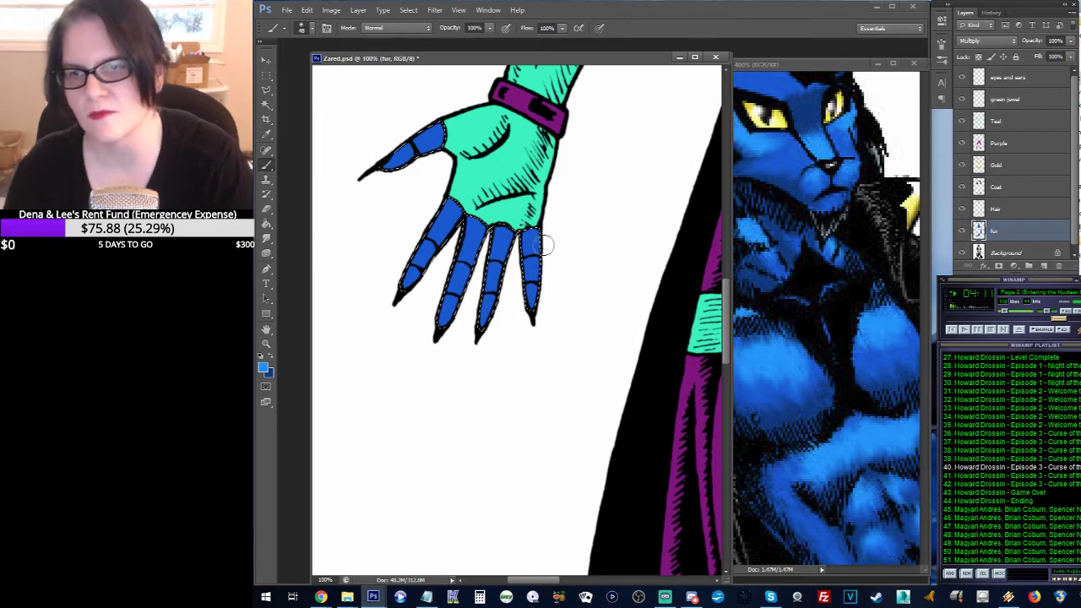
{"action": "left_click", "coordinate": [309, 29]}
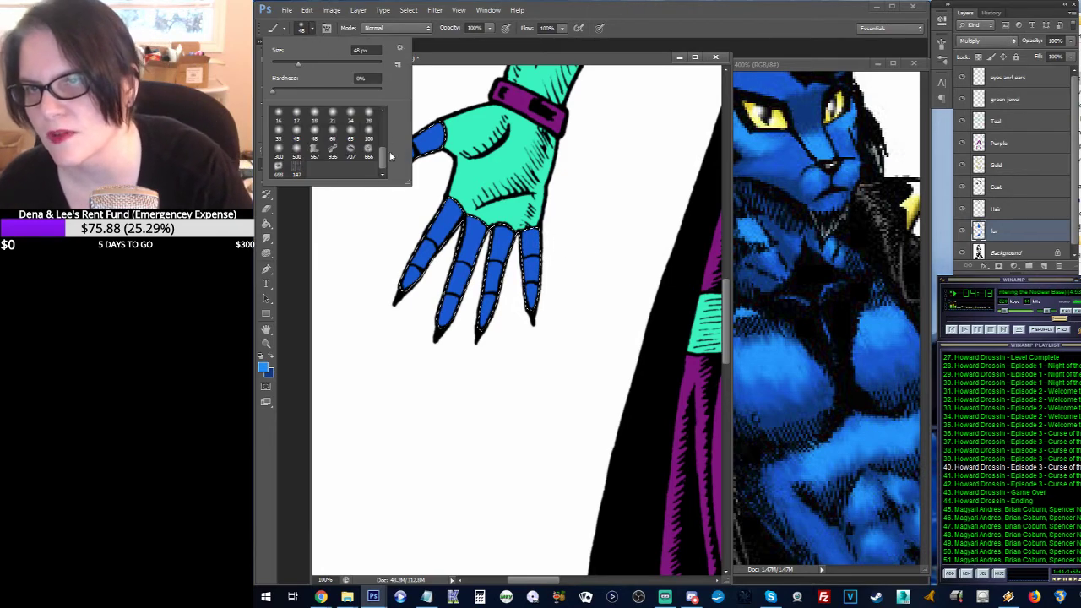
{"action": "scroll", "coordinate": [372, 152], "scroll_direction": "up", "scroll_amount": 3}
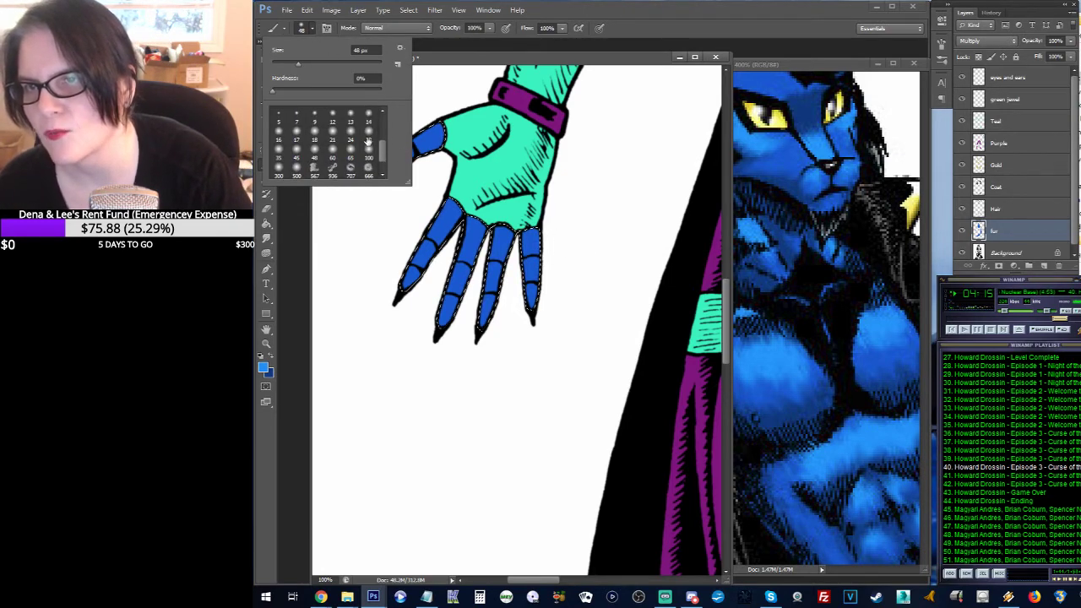
{"action": "left_click", "coordinate": [368, 135]}
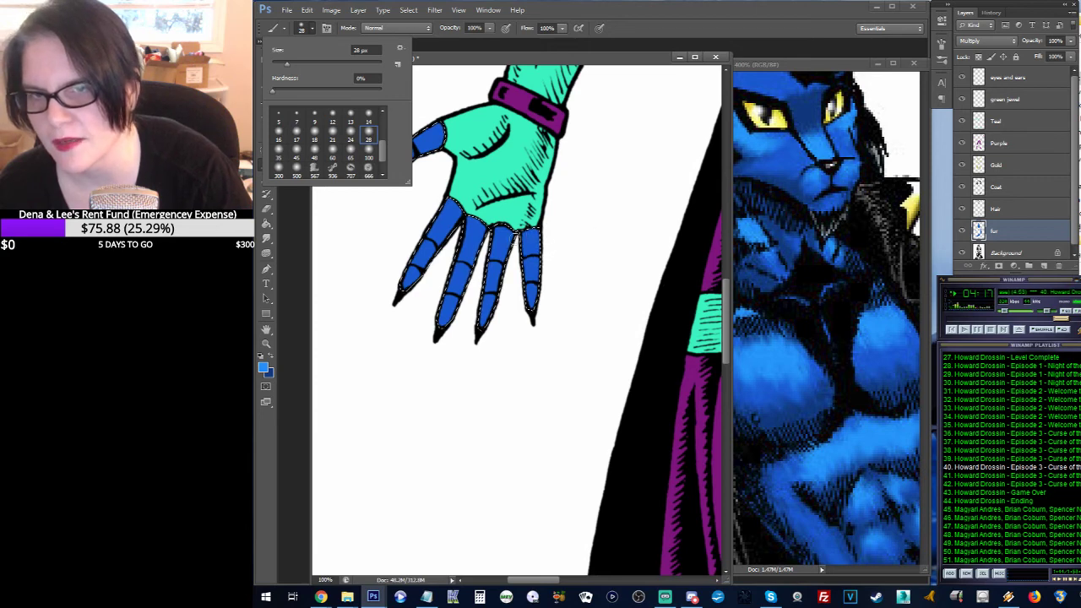
{"action": "left_click", "coordinate": [542, 230]}
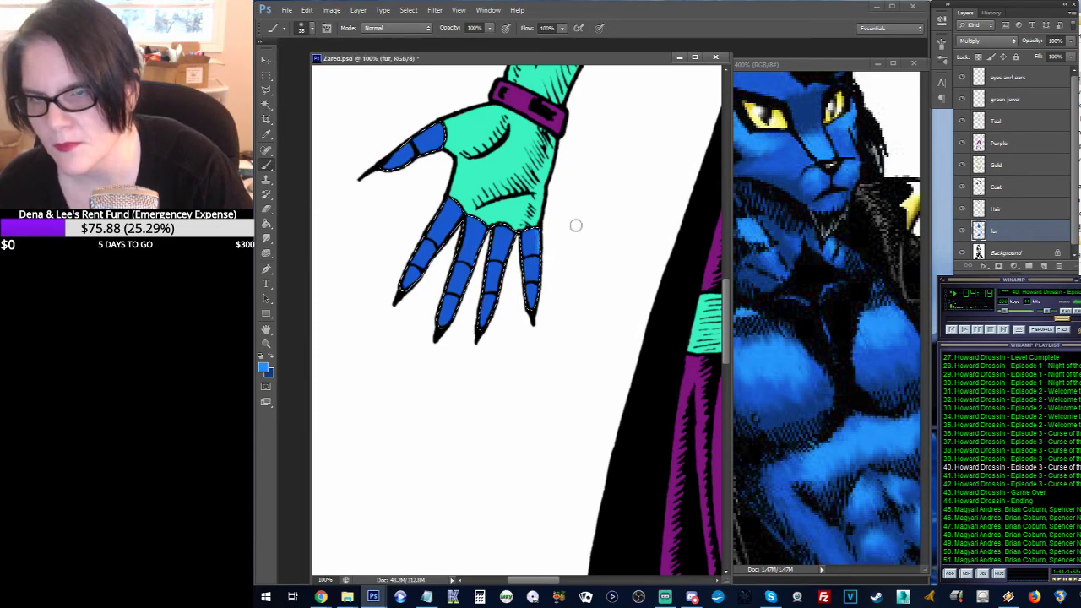
Step: Paint dark blue shadows and light blue highlights on the thumb and fingers of the open-palmed hand
{"action": "left_click", "coordinate": [271, 356]}
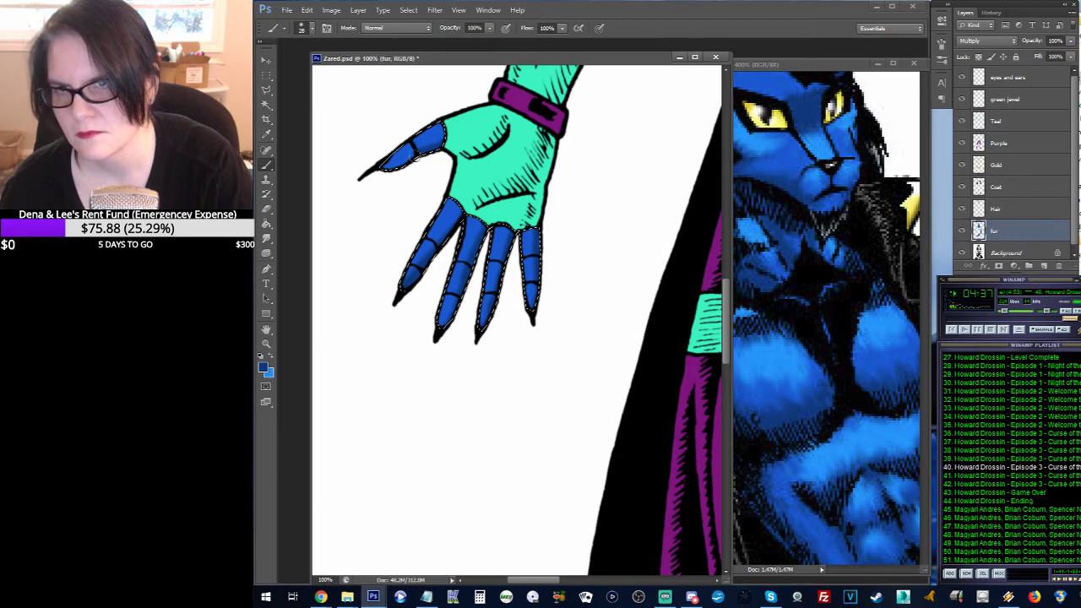
{"action": "left_click", "coordinate": [269, 358]}
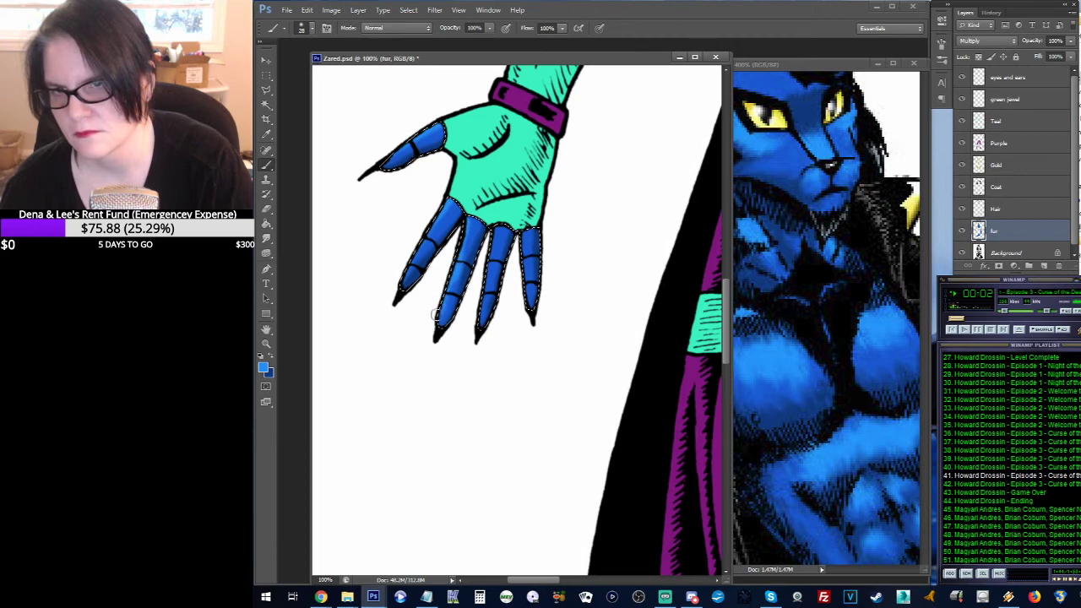
{"action": "left_click", "coordinate": [267, 238]}
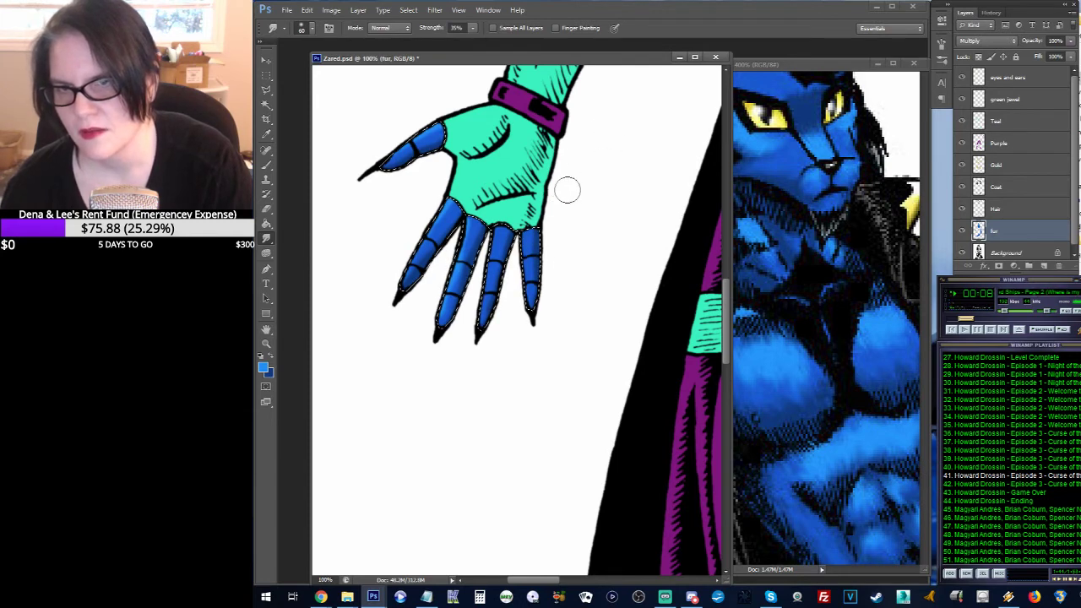
{"action": "left_click", "coordinate": [268, 165]}
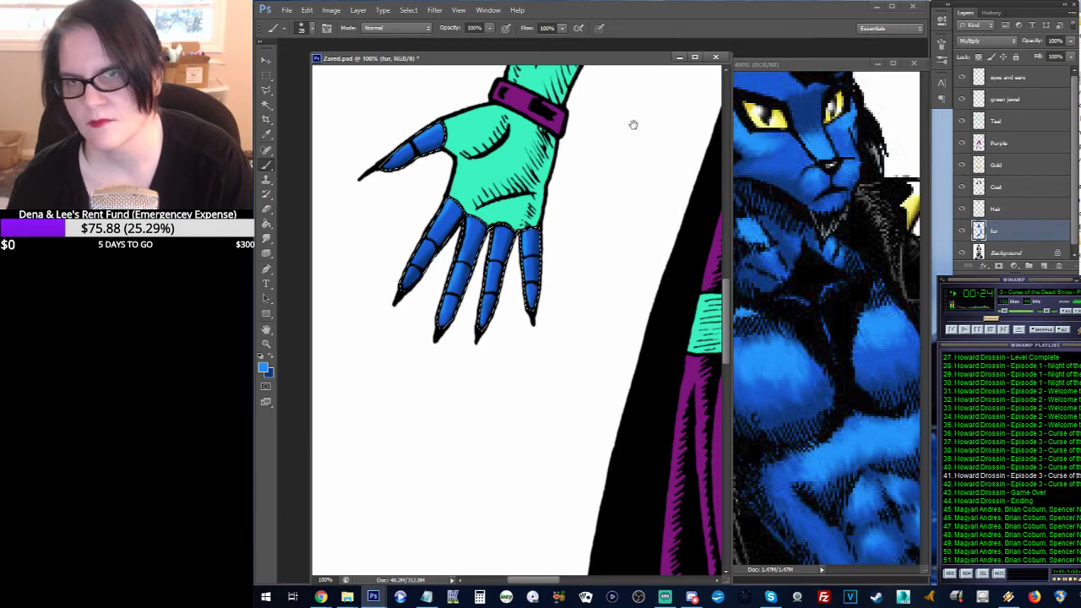
Step: Shade the thumb and fingers of the hand beside the tail with dark blue, using the 28 px brush
{"action": "left_click_drag", "start_coordinate": [631, 121], "coordinate": [337, 270]}
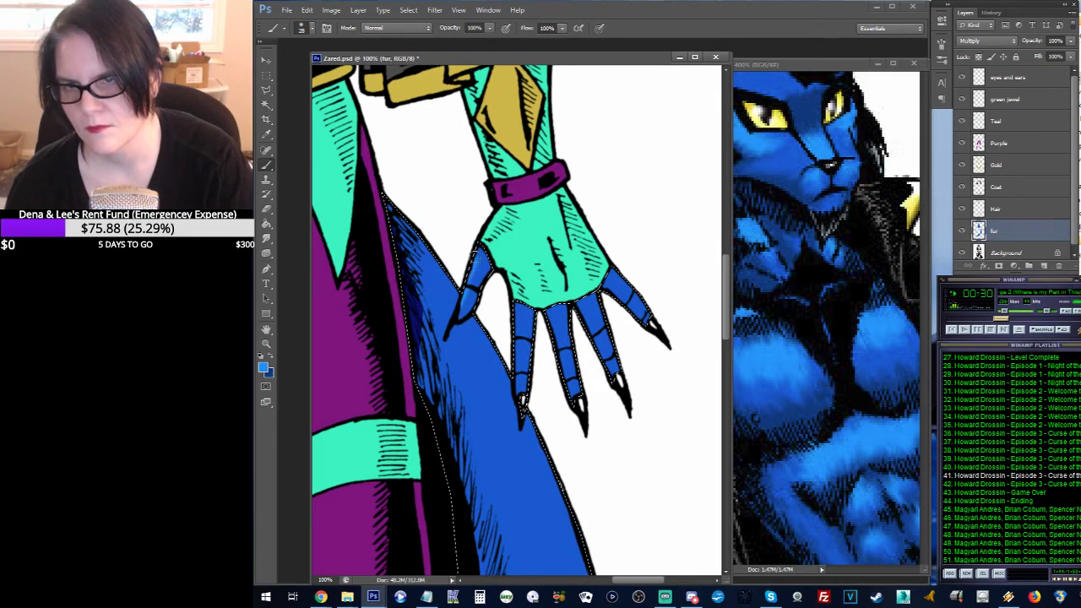
{"action": "key", "text": "x"}
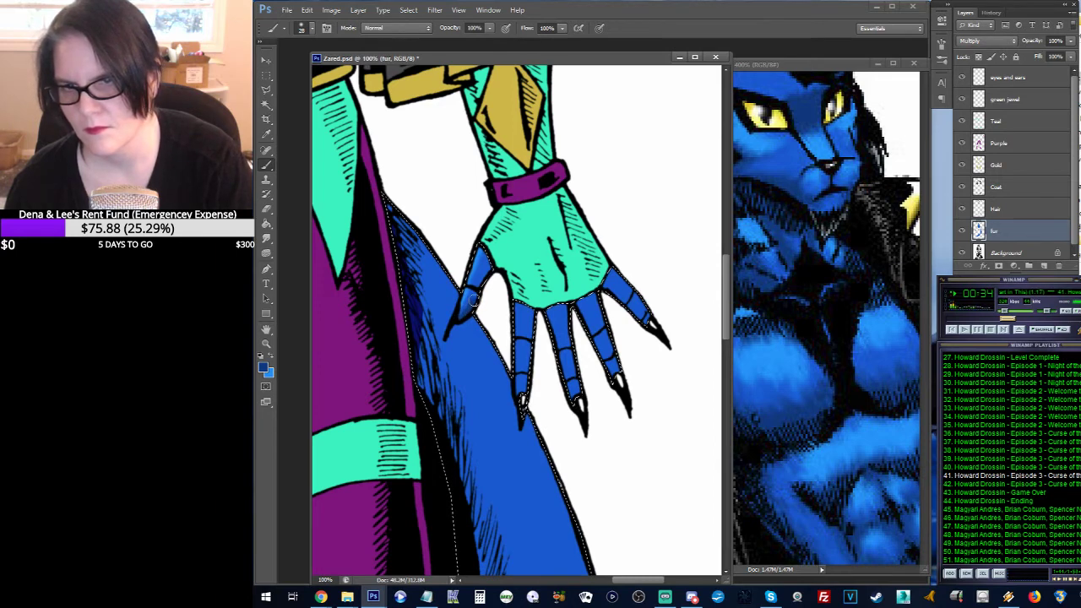
{"action": "left_click_drag", "start_coordinate": [472, 299], "coordinate": [483, 279]}
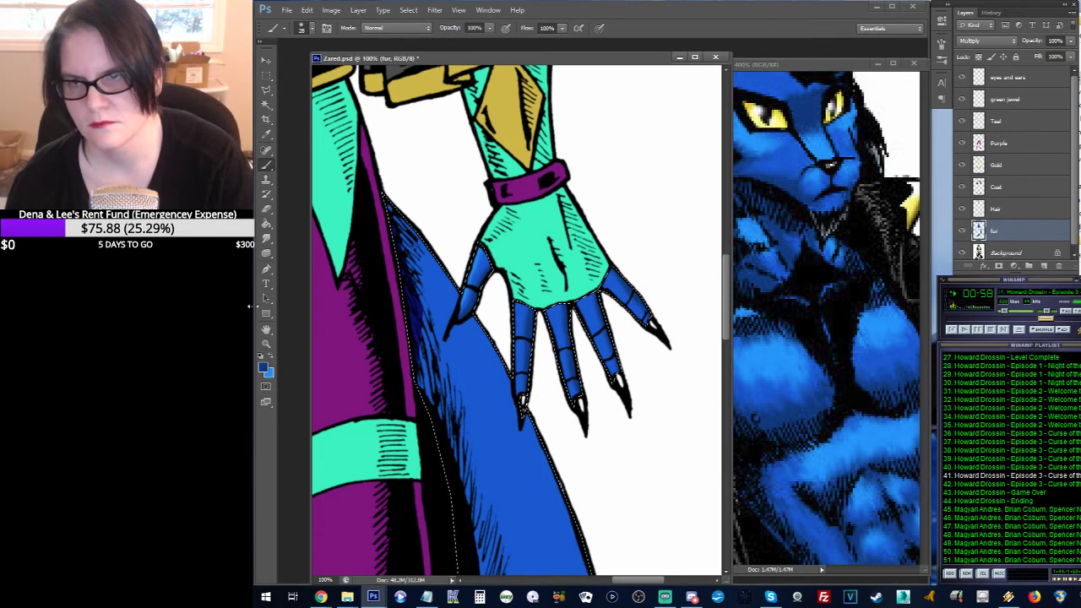
Step: Add light blue highlights to the finger segments of the hand beside the tail
{"action": "key", "text": "x"}
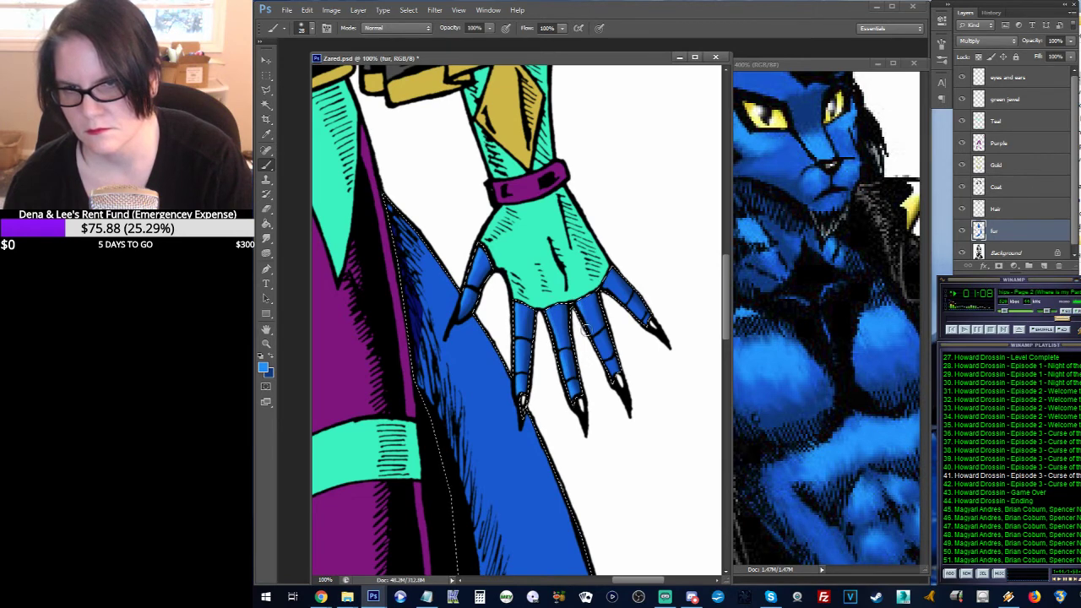
{"action": "left_click_drag", "start_coordinate": [614, 382], "coordinate": [604, 352]}
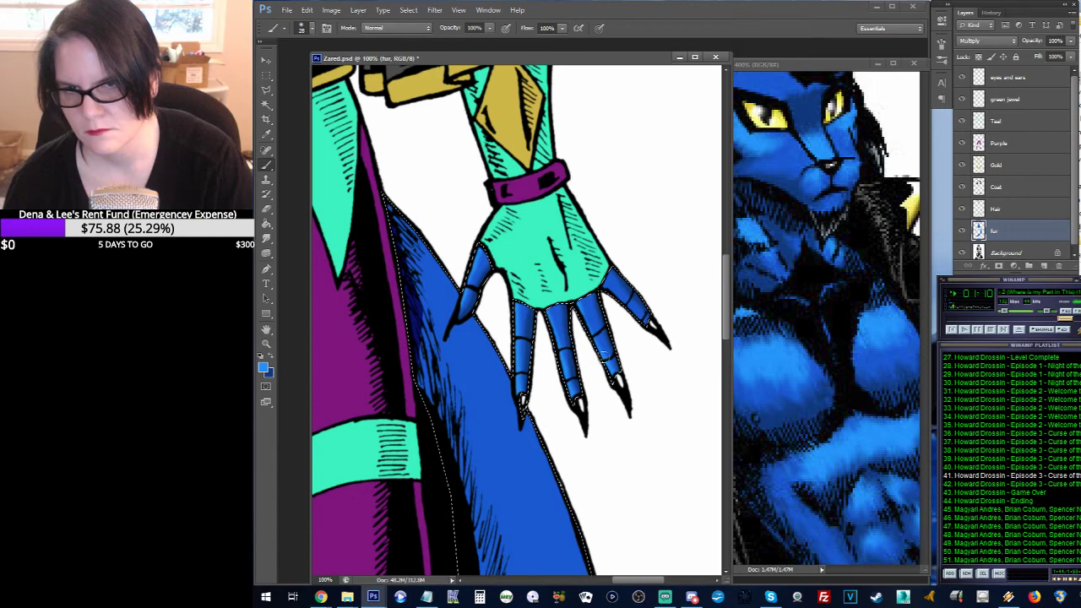
{"action": "mouse_move", "coordinate": [584, 317]}
{"action": "left_mouse_down"}
{"action": "mouse_move", "coordinate": [566, 382]}
{"action": "mouse_move", "coordinate": [605, 288]}
{"action": "mouse_move", "coordinate": [564, 372]}
{"action": "mouse_move", "coordinate": [614, 295]}
{"action": "left_mouse_up"}
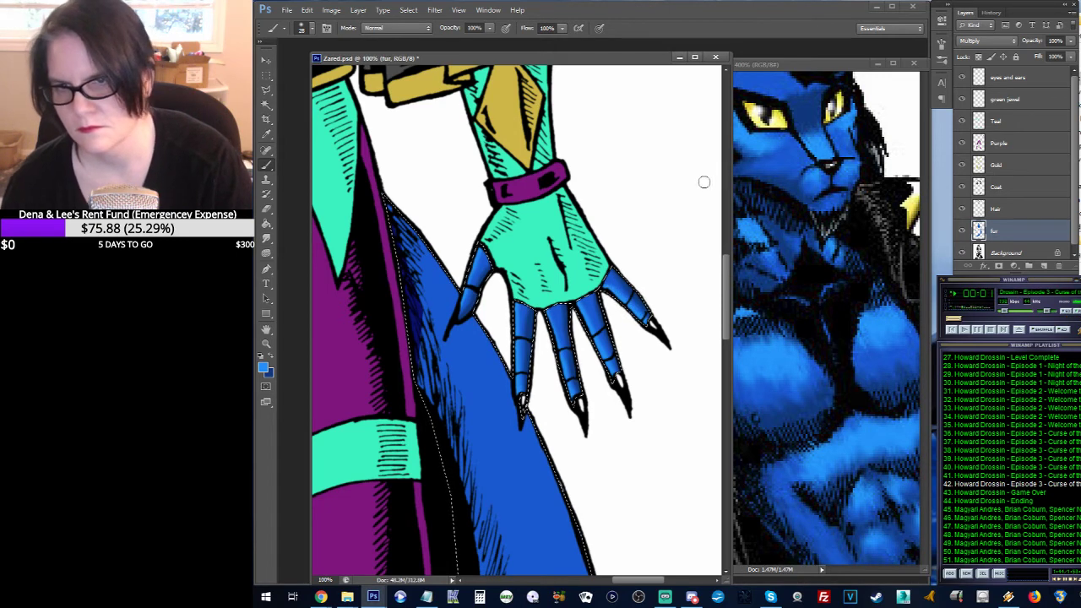
Step: Clear the fur selection, check the whole figure, and save Zared.psd
{"action": "left_click", "coordinate": [268, 76]}
{"action": "left_click", "coordinate": [425, 135]}
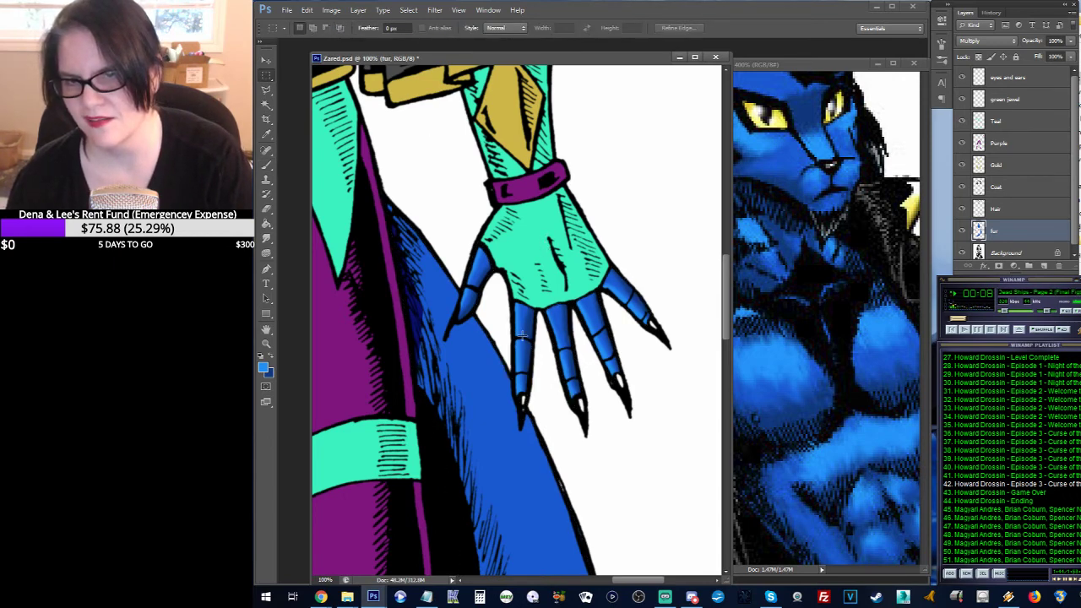
{"action": "left_click", "coordinate": [266, 343]}
{"action": "left_click_drag", "start_coordinate": [552, 231], "coordinate": [581, 199]}
{"action": "left_click", "coordinate": [581, 198], "text": "alt"}
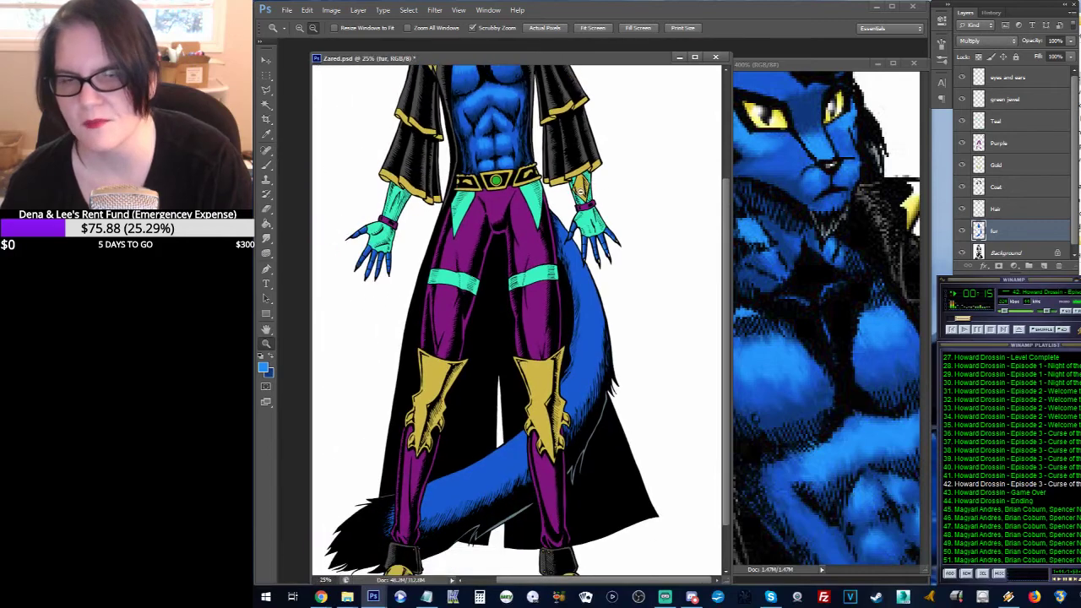
{"action": "left_click_drag", "start_coordinate": [577, 160], "coordinate": [615, 199]}
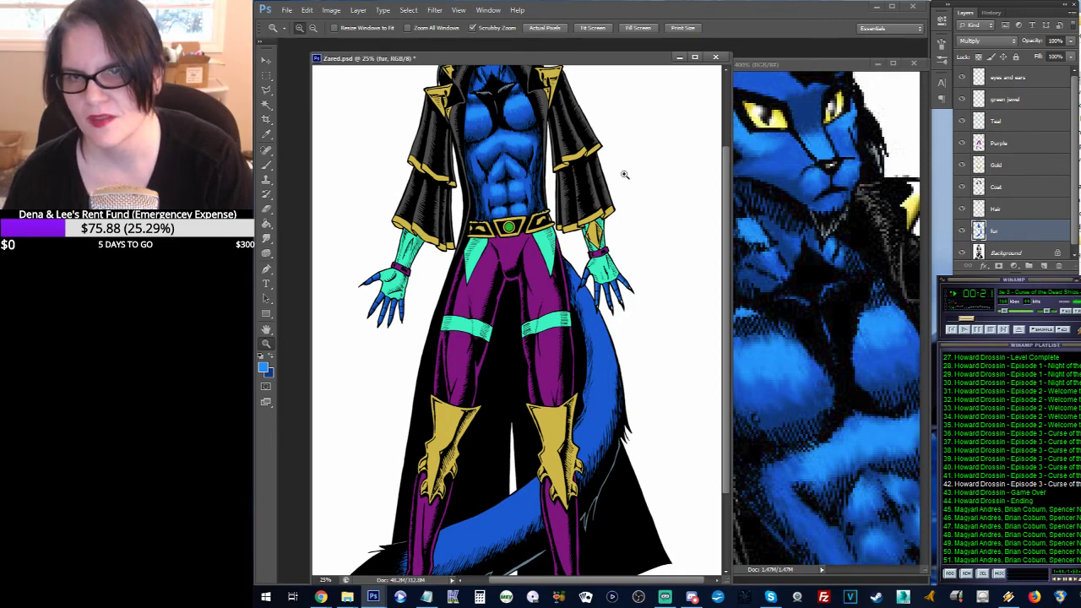
{"action": "left_click_drag", "start_coordinate": [622, 139], "coordinate": [630, 205]}
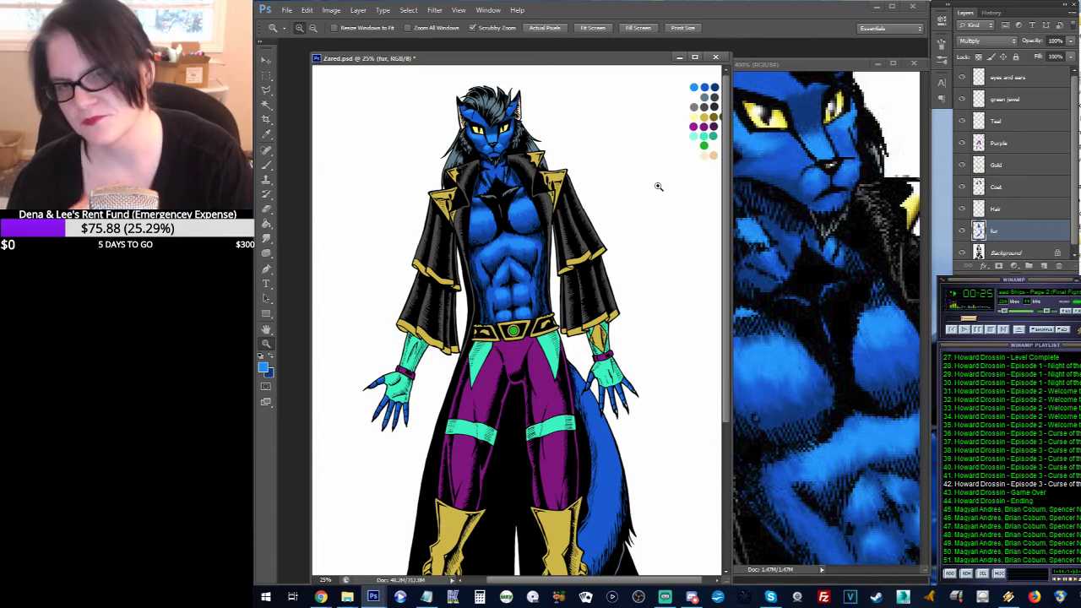
{"action": "key", "text": "ctrl+s"}
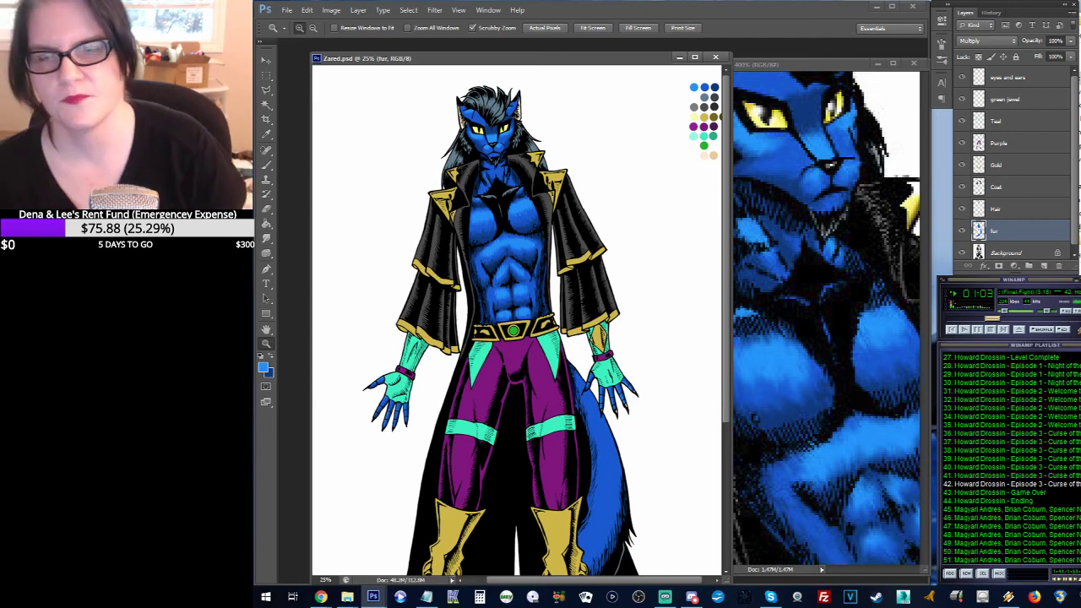
Step: Close the blue-furred reference image and widen the Zared.psd window to review the shaded torso and face at 50% zoom
{"action": "left_click", "coordinate": [913, 63]}
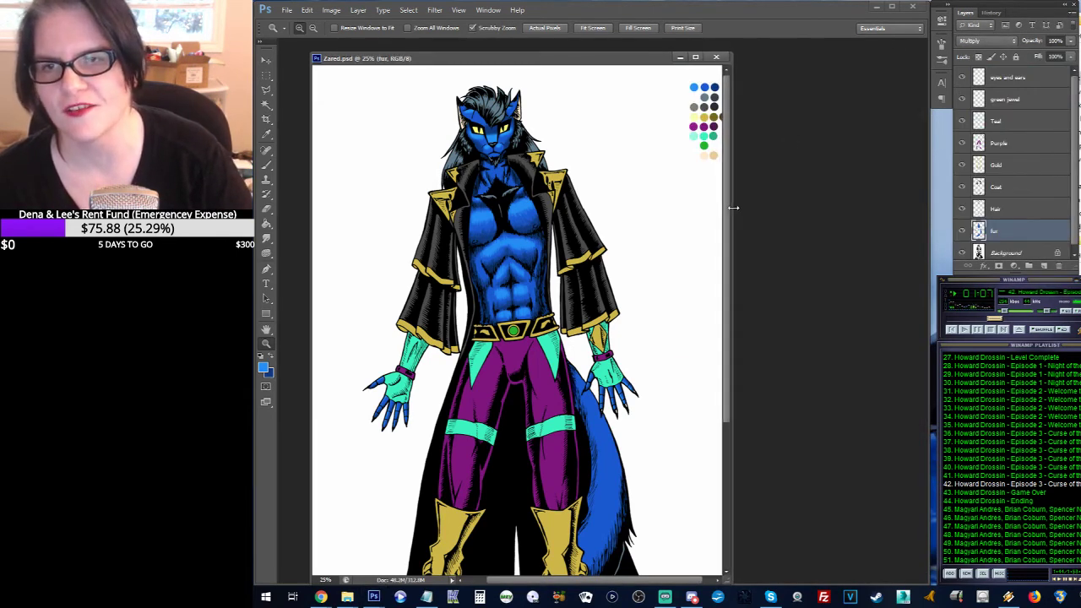
{"action": "left_click_drag", "start_coordinate": [728, 207], "coordinate": [887, 206]}
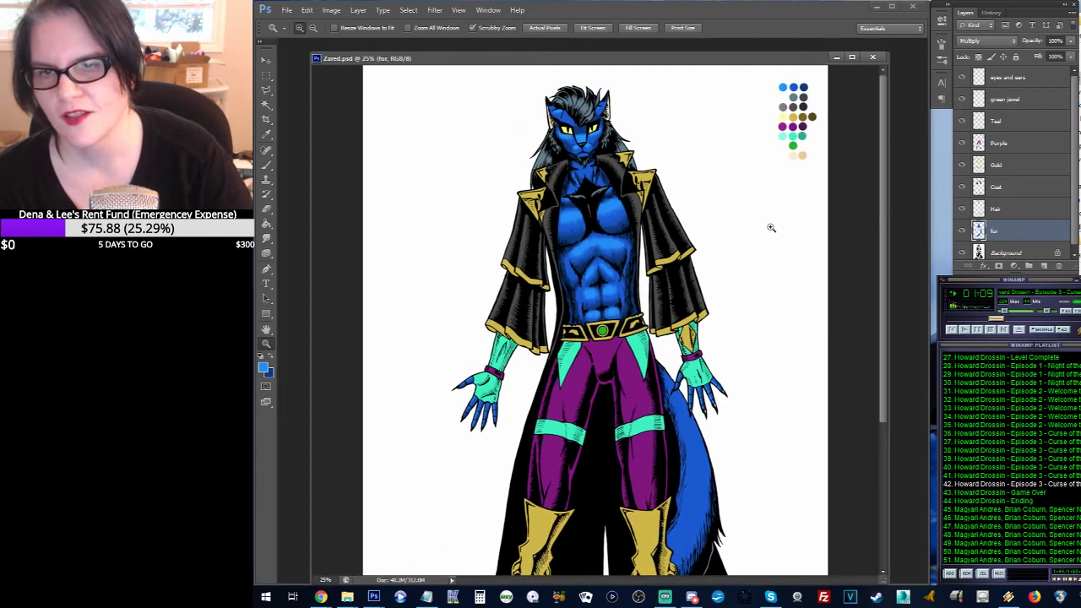
{"action": "left_click", "coordinate": [606, 262]}
{"action": "left_click", "coordinate": [607, 263]}
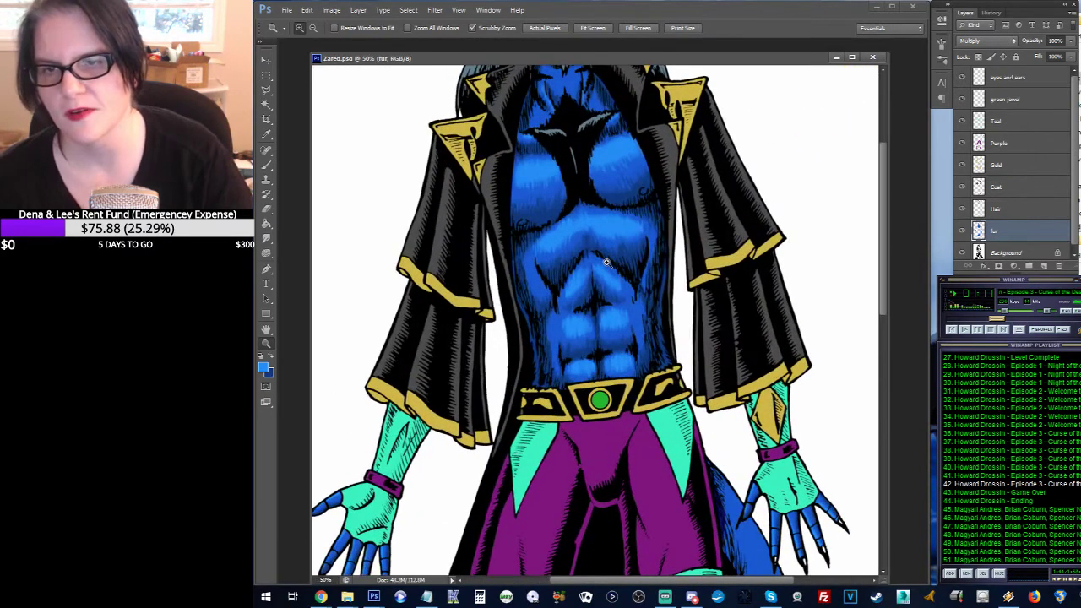
{"action": "left_click_drag", "start_coordinate": [658, 179], "coordinate": [659, 309]}
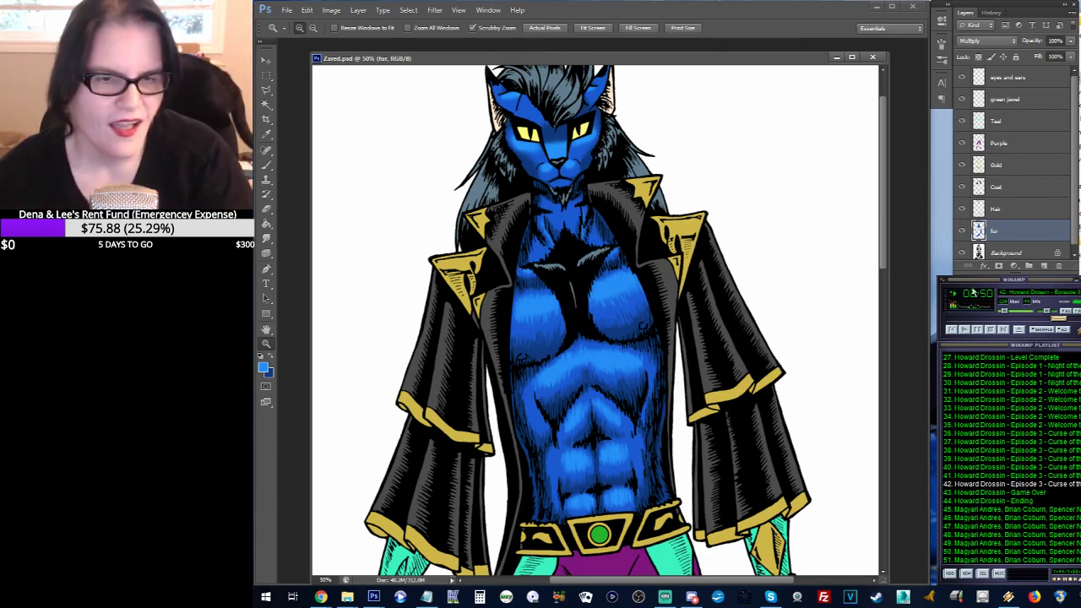
Step: Switch to Winamp and stop the music playback
{"action": "left_click", "coordinate": [990, 332]}
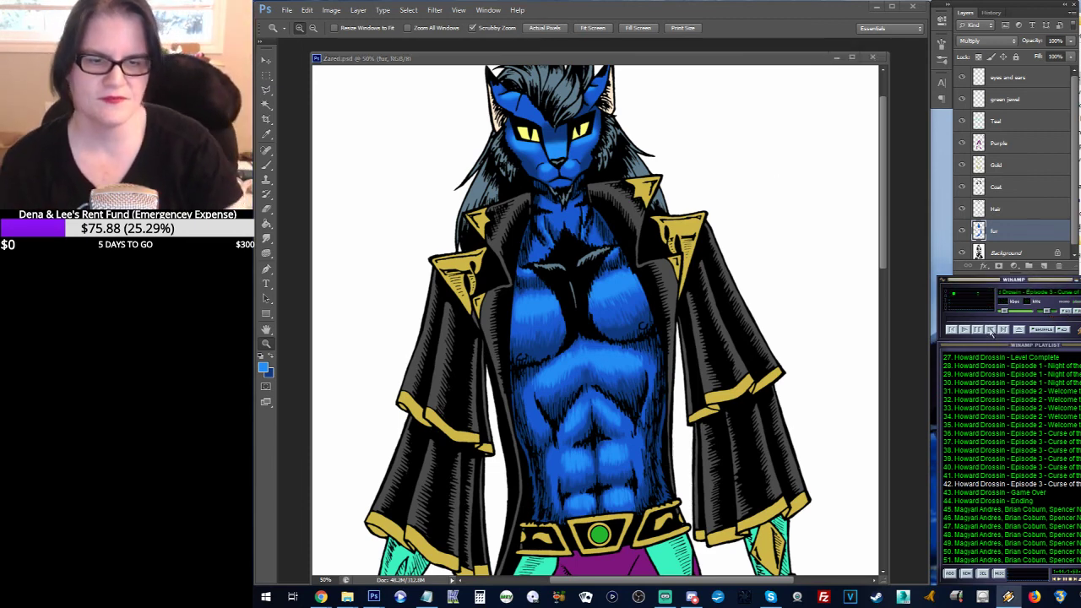